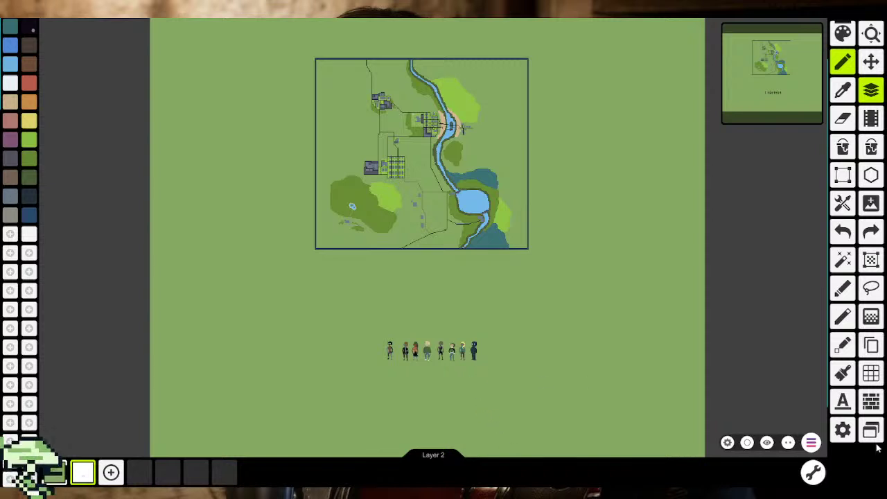
Open the 12-09-2021 reclining-woman drawing from the list of open drawings
{"action": "left_click", "coordinate": [871, 431]}
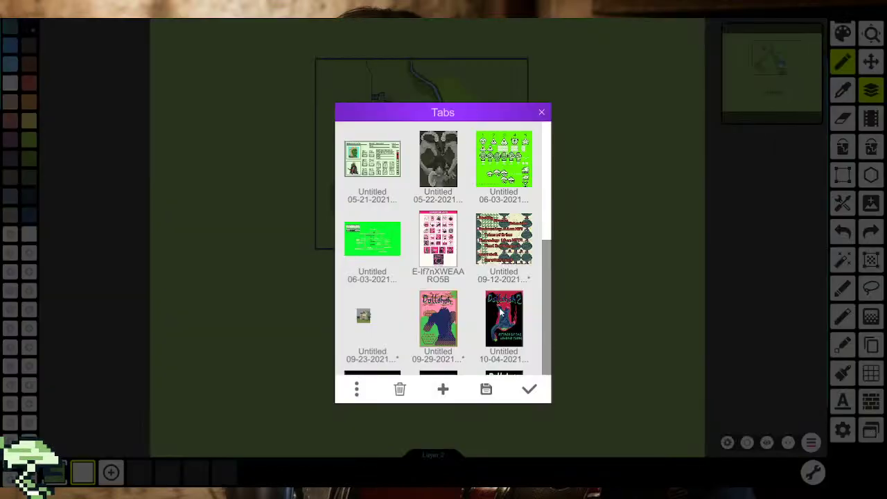
{"action": "scroll", "coordinate": [498, 318], "scroll_direction": "down", "scroll_amount": 1}
{"action": "scroll", "coordinate": [499, 317], "scroll_direction": "down", "scroll_amount": 4}
{"action": "scroll", "coordinate": [497, 322], "scroll_direction": "down", "scroll_amount": 2}
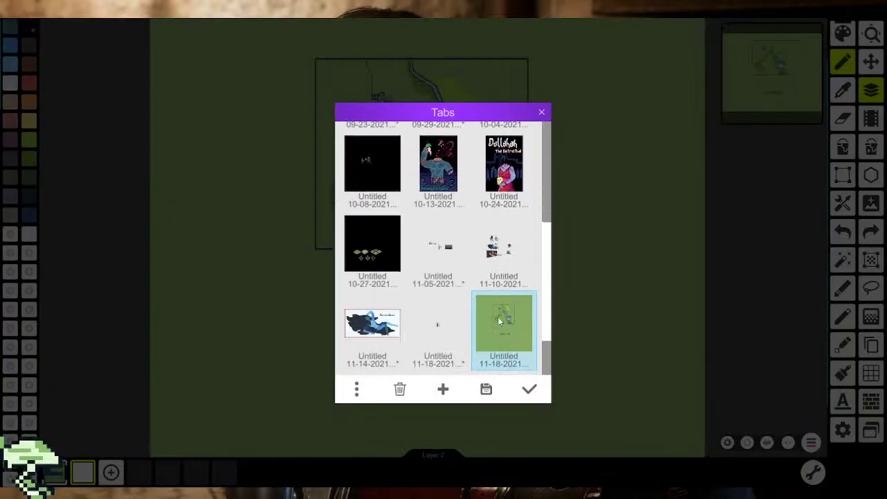
{"action": "scroll", "coordinate": [492, 321], "scroll_direction": "down", "scroll_amount": 1}
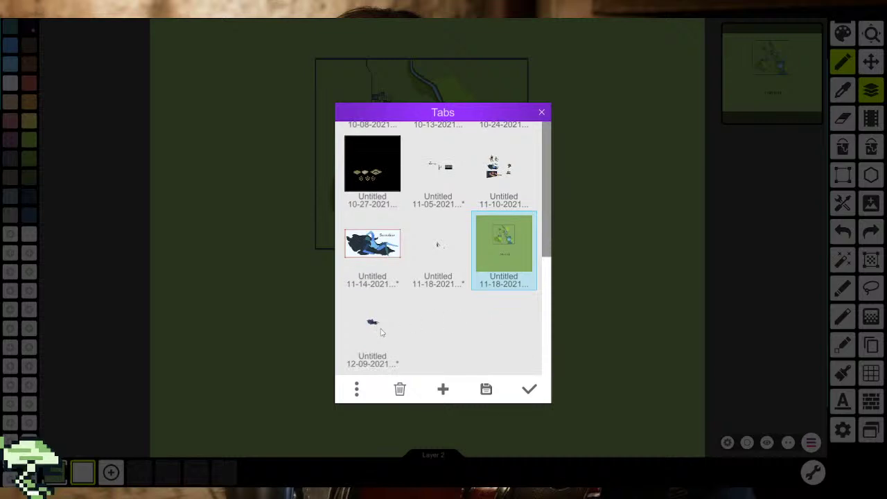
{"action": "left_click", "coordinate": [384, 335]}
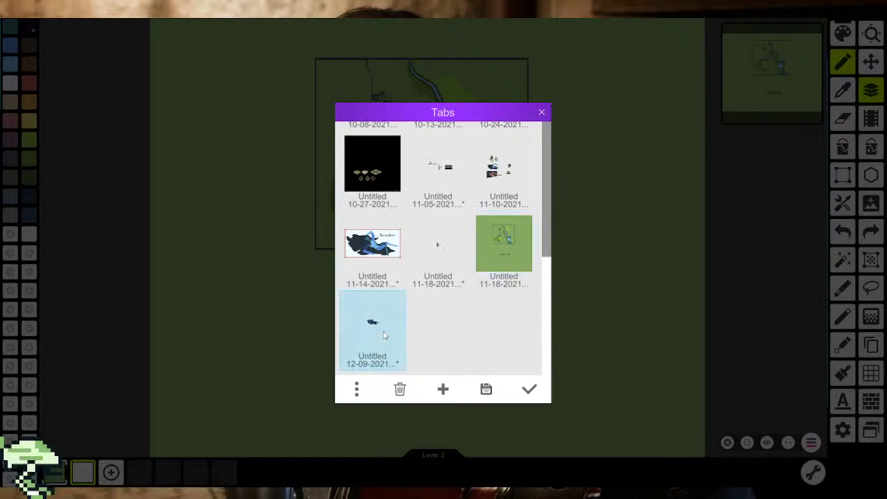
{"action": "left_click", "coordinate": [385, 335]}
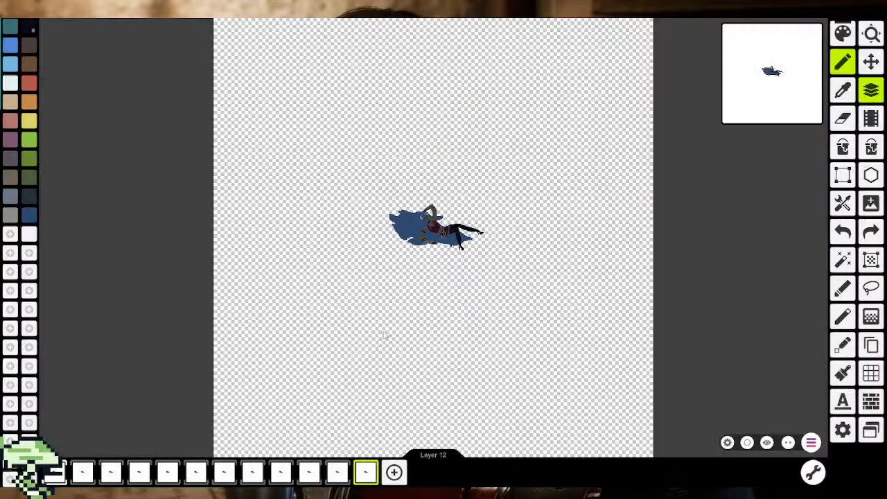
Flip between the Layer 12 frame and the previous frame to compare them
{"action": "scroll", "coordinate": [445, 215], "scroll_direction": "up", "scroll_amount": 3}
{"action": "scroll", "coordinate": [410, 215], "scroll_direction": "up", "scroll_amount": 3}
{"action": "scroll", "coordinate": [431, 216], "scroll_direction": "up", "scroll_amount": 2}
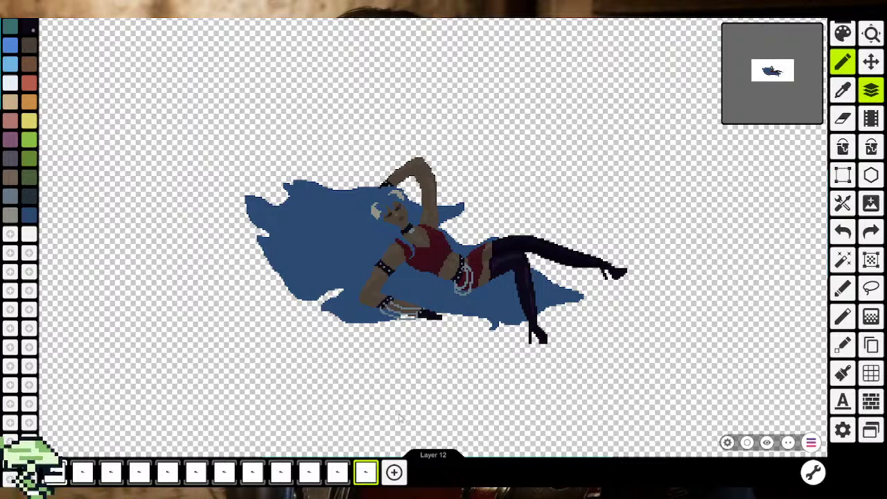
{"action": "left_click", "coordinate": [336, 479]}
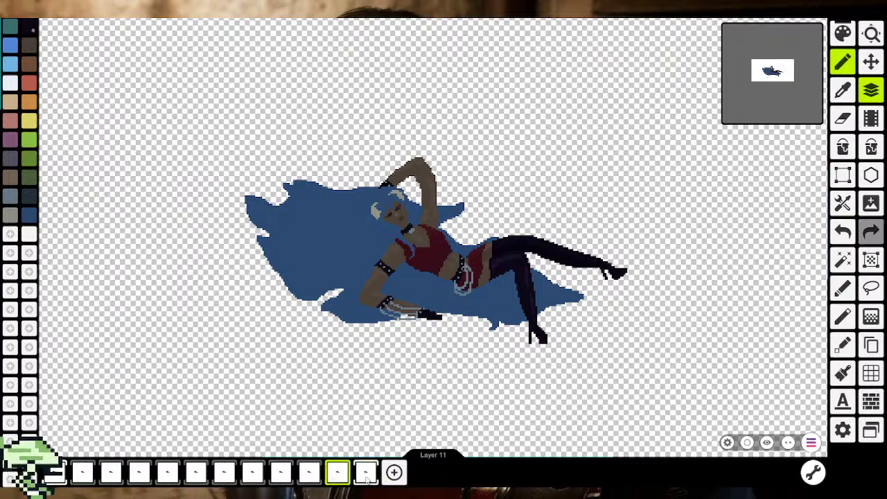
{"action": "left_click", "coordinate": [365, 478]}
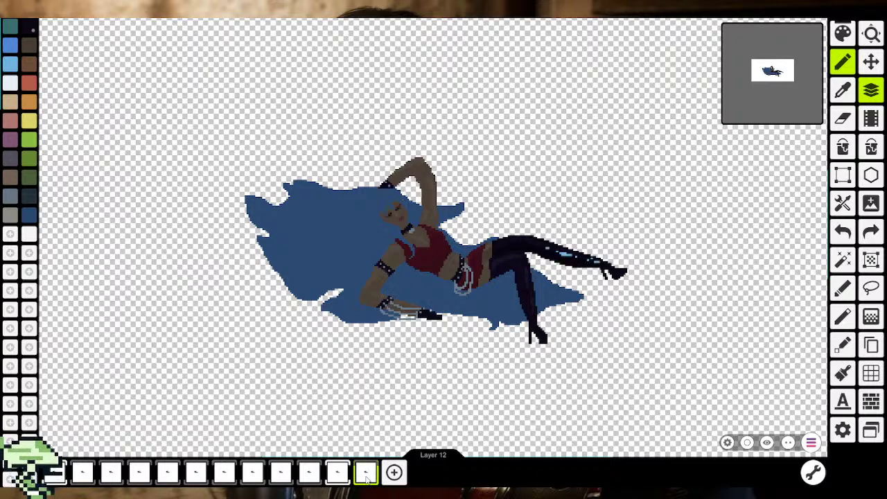
{"action": "left_click", "coordinate": [366, 477]}
Compare frames Layer 11 and Layer 1, then open Layer 11's settings at 100% opacity
{"action": "left_click", "coordinate": [344, 478]}
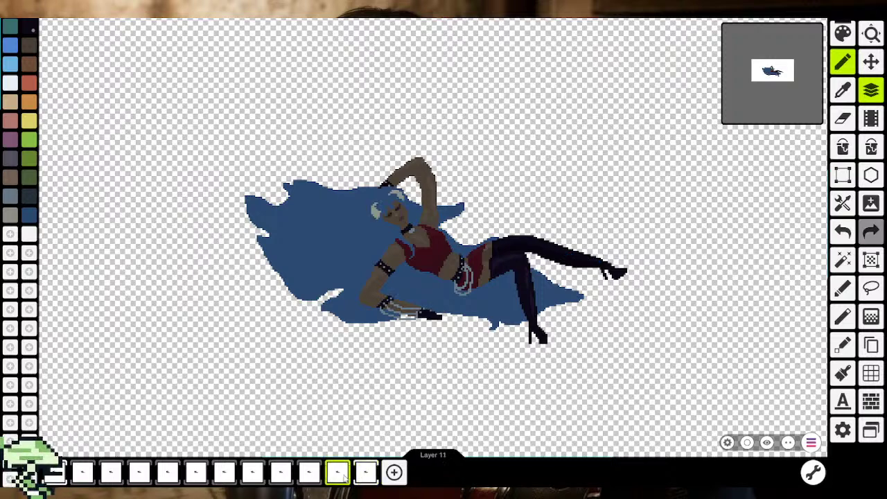
{"action": "left_click", "coordinate": [52, 473]}
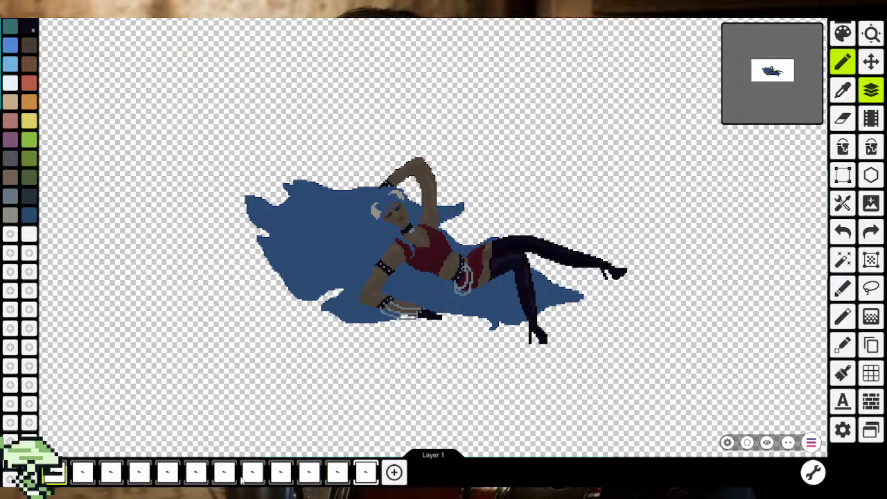
{"action": "left_click", "coordinate": [337, 474]}
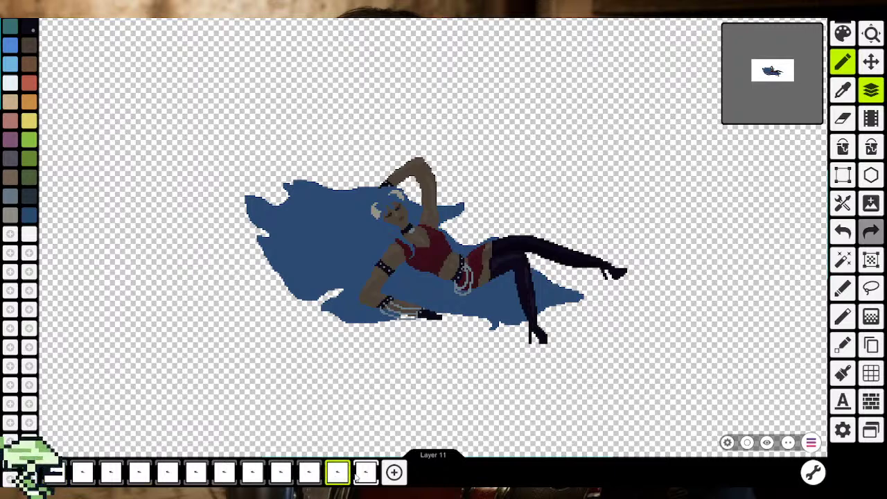
{"action": "left_click", "coordinate": [365, 474]}
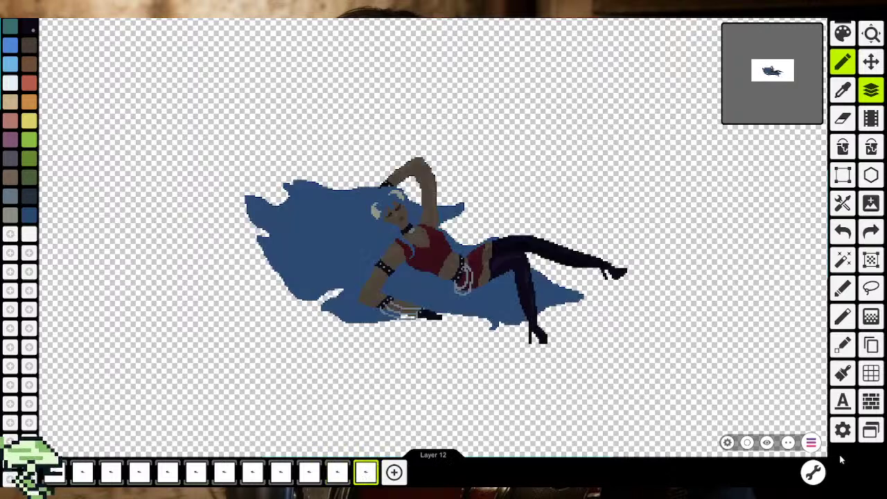
{"action": "left_click", "coordinate": [813, 471]}
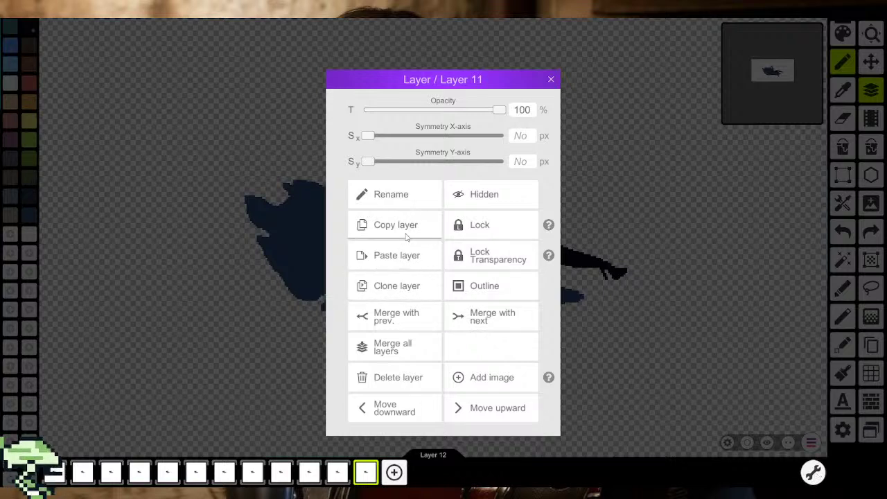
Clone the layer into a new Layer 13 frame and close the layer dialog
{"action": "left_click", "coordinate": [405, 294]}
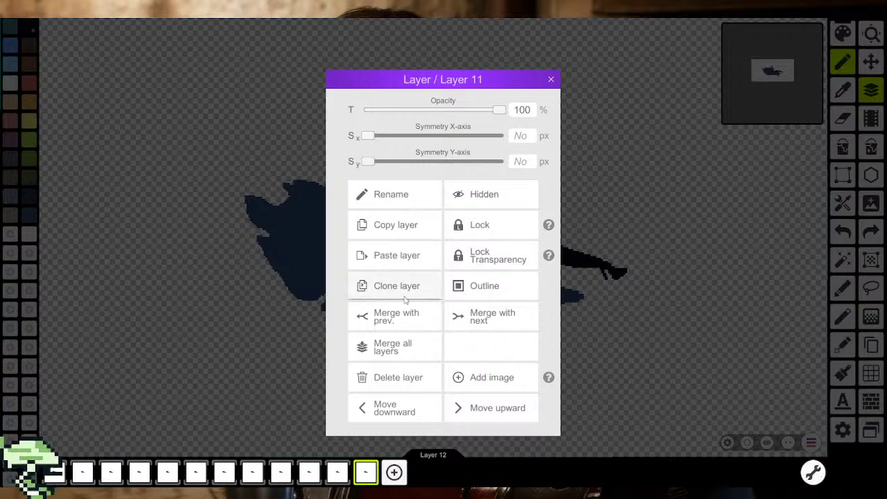
{"action": "left_click", "coordinate": [551, 80]}
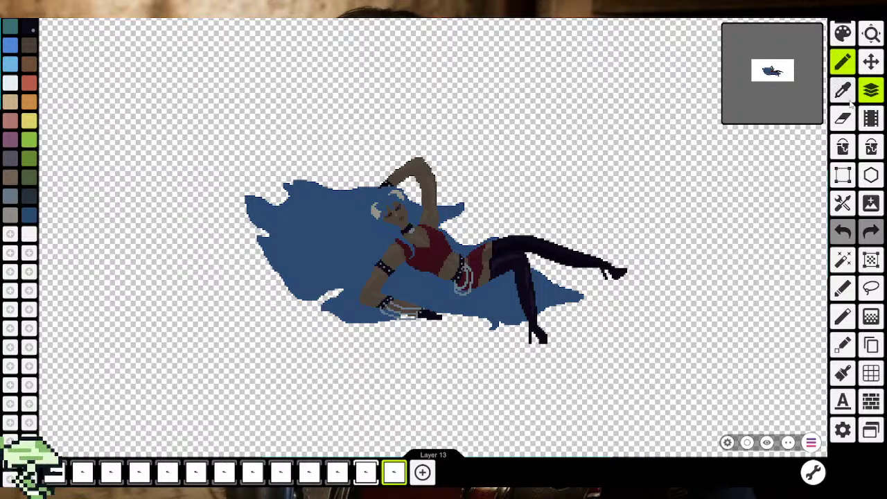
Sample the hair's dark blue, choose the dark slate swatch and zoom in on the face
{"action": "left_click", "coordinate": [841, 90]}
{"action": "left_click", "coordinate": [294, 231]}
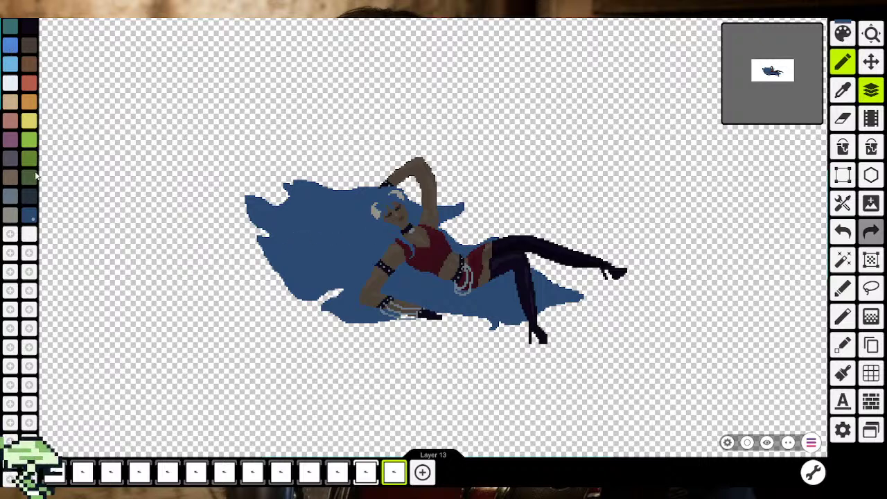
{"action": "left_click", "coordinate": [32, 199]}
{"action": "scroll", "coordinate": [392, 302], "scroll_direction": "up", "scroll_amount": 1}
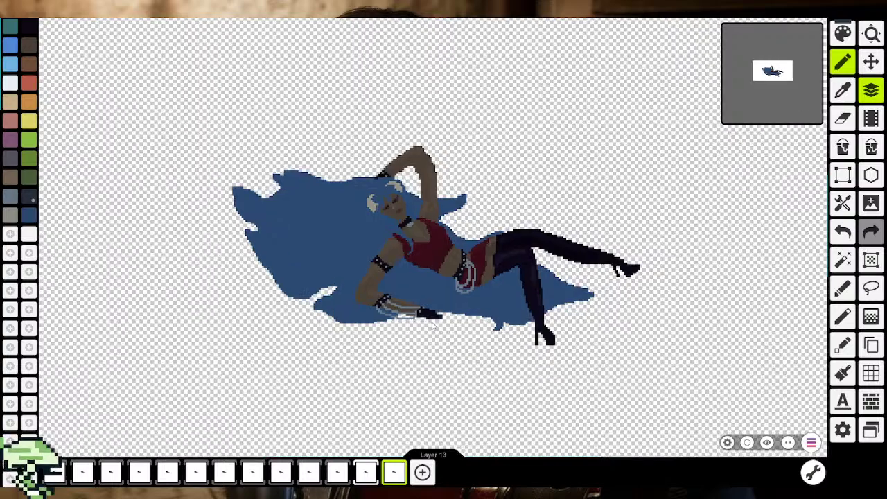
{"action": "scroll", "coordinate": [393, 302], "scroll_direction": "up", "scroll_amount": 2}
{"action": "scroll", "coordinate": [393, 301], "scroll_direction": "up", "scroll_amount": 1}
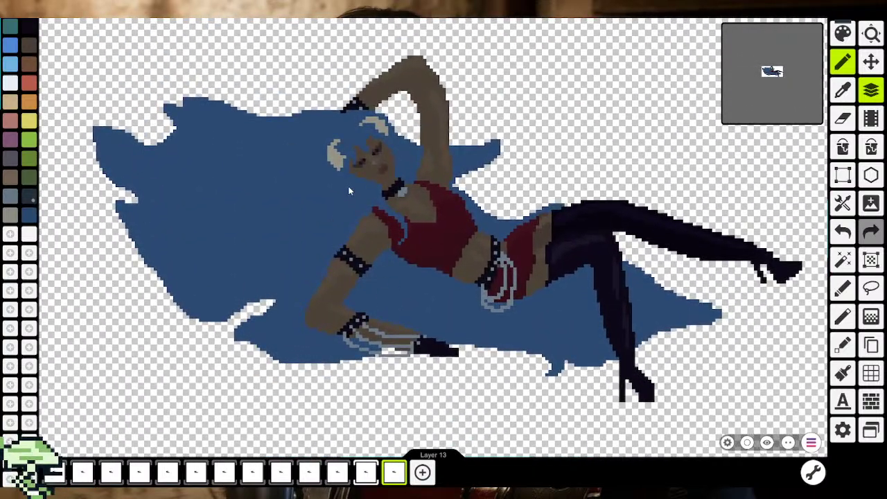
{"action": "scroll", "coordinate": [348, 185], "scroll_direction": "up", "scroll_amount": 1}
{"action": "scroll", "coordinate": [341, 171], "scroll_direction": "up", "scroll_amount": 1}
{"action": "scroll", "coordinate": [341, 170], "scroll_direction": "up", "scroll_amount": 1}
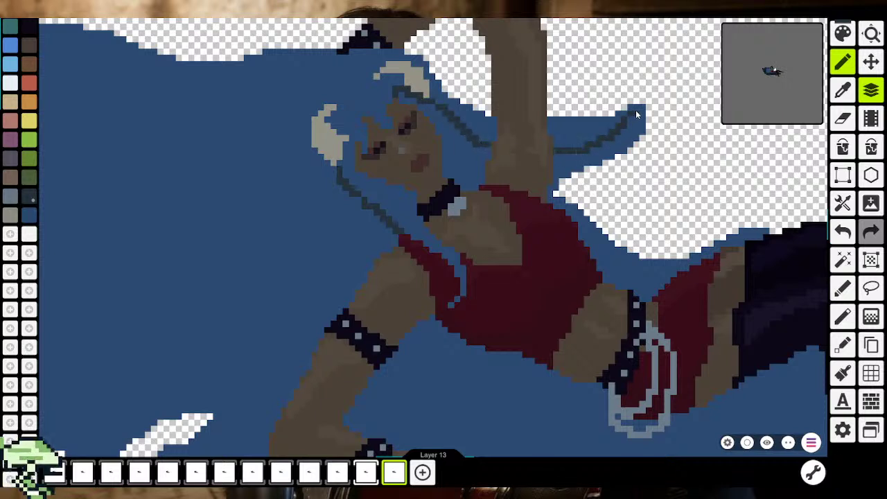
Fill the face-framing hair strands dark blue-grey, undoing the oversized fill and touching up a pixel
{"action": "left_click", "coordinate": [843, 147]}
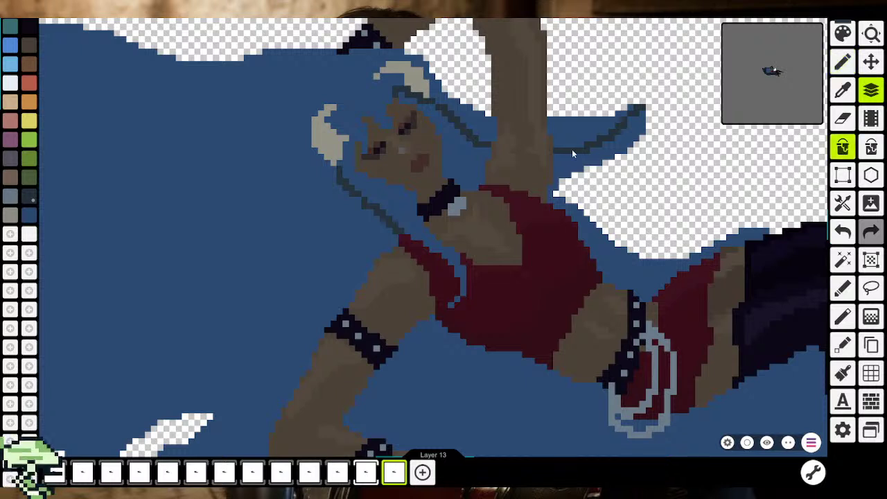
{"action": "left_click", "coordinate": [571, 153]}
{"action": "left_click", "coordinate": [402, 201]}
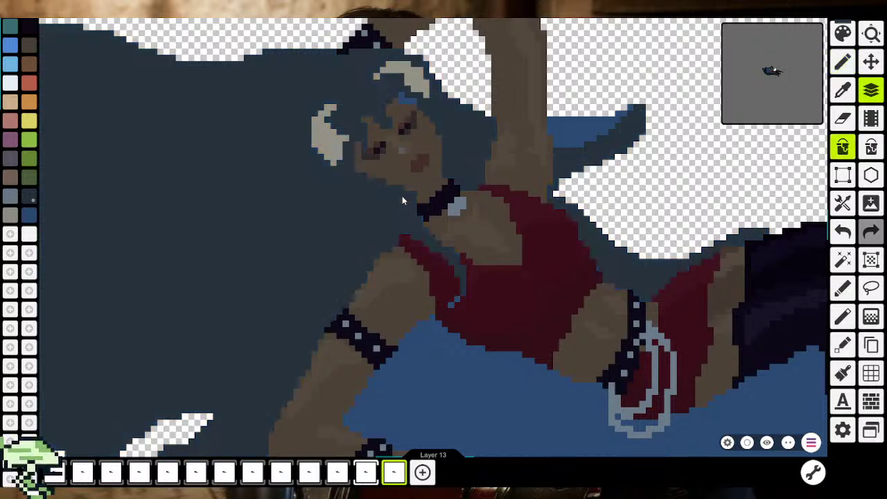
{"action": "key", "text": "ctrl+z"}
{"action": "key", "text": "b"}
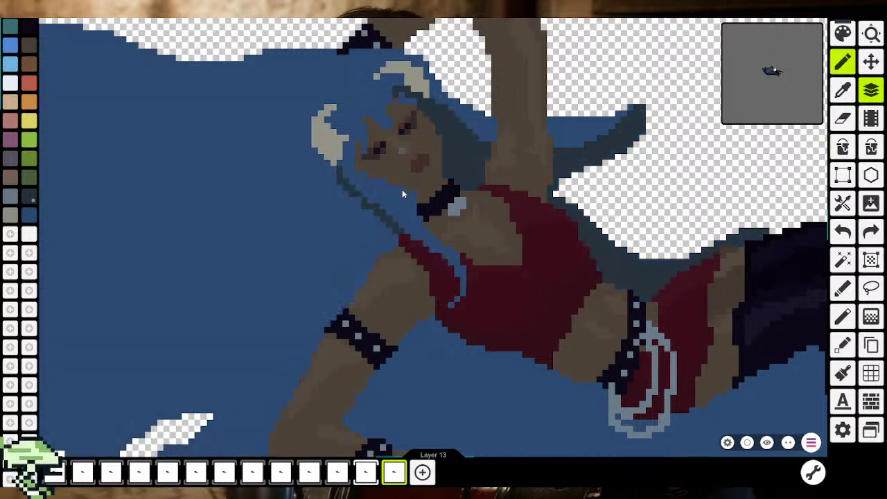
{"action": "left_click", "coordinate": [361, 135]}
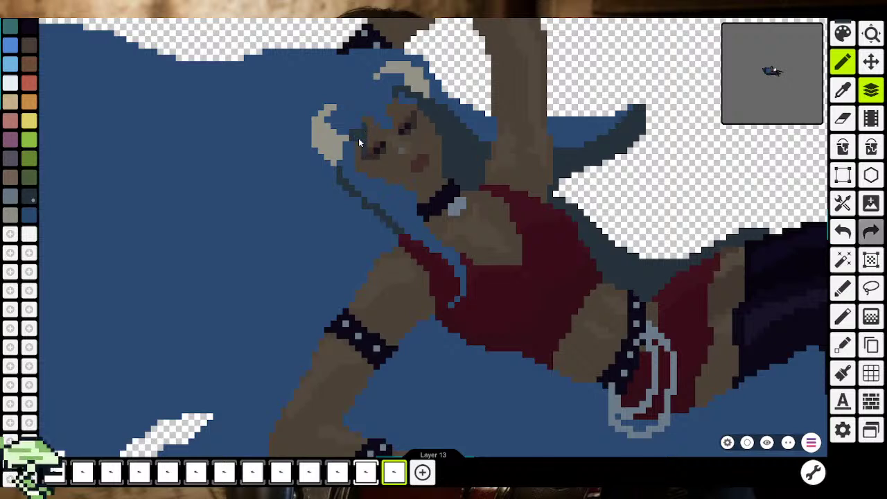
Fill the strand beside the face with dark teal
{"action": "key", "text": "g"}
{"action": "left_click", "coordinate": [401, 202]}
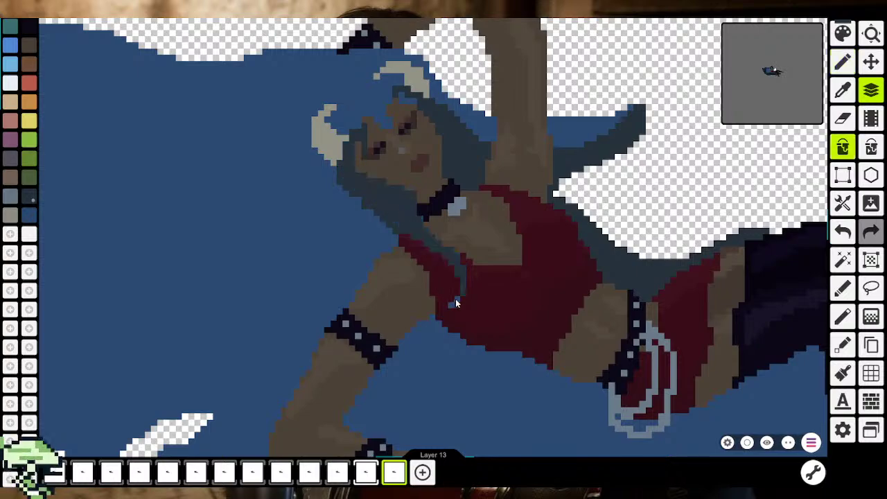
{"action": "key", "text": "b"}
{"action": "scroll", "coordinate": [438, 301], "scroll_direction": "down", "scroll_amount": 5}
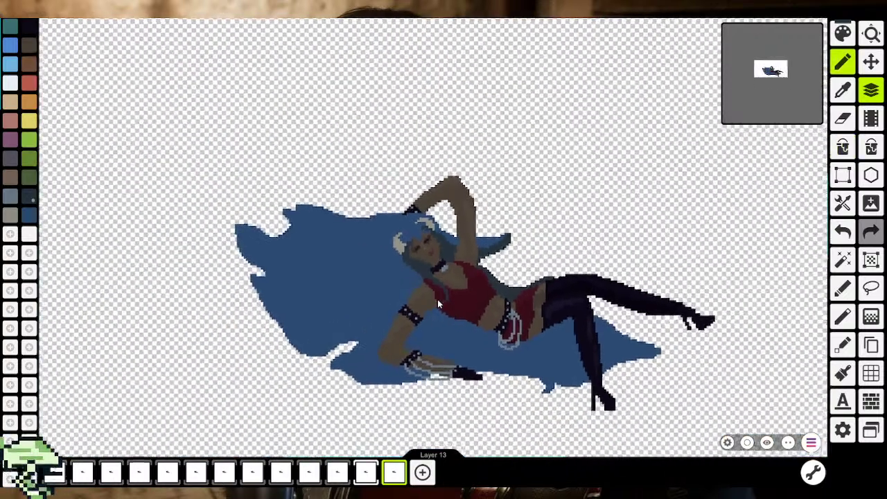
{"action": "scroll", "coordinate": [410, 237], "scroll_direction": "up", "scroll_amount": 2}
{"action": "scroll", "coordinate": [400, 244], "scroll_direction": "up", "scroll_amount": 1}
{"action": "scroll", "coordinate": [445, 273], "scroll_direction": "up", "scroll_amount": 2}
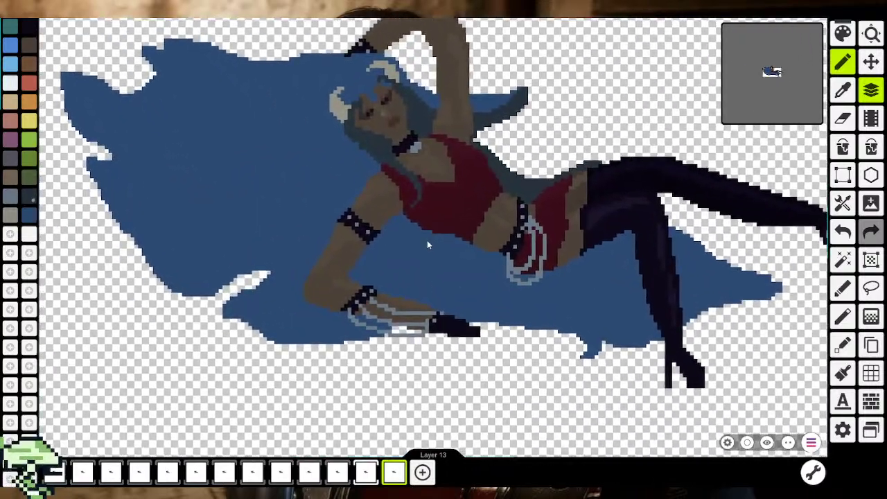
{"action": "scroll", "coordinate": [426, 239], "scroll_direction": "up", "scroll_amount": 3}
Draw a dark dividing line across the blue hair beneath the hips
{"action": "scroll", "coordinate": [366, 233], "scroll_direction": "up", "scroll_amount": 1}
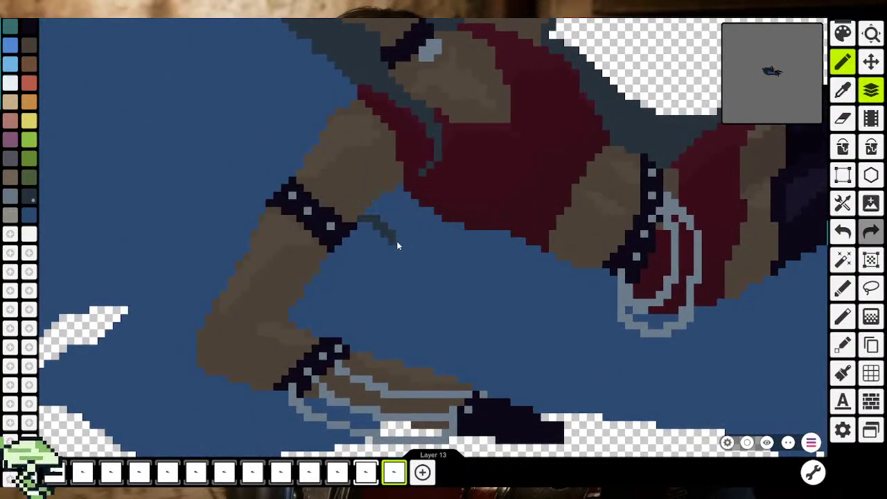
{"action": "left_click_drag", "start_coordinate": [398, 245], "coordinate": [469, 280]}
{"action": "left_click_drag", "start_coordinate": [619, 362], "coordinate": [682, 408]}
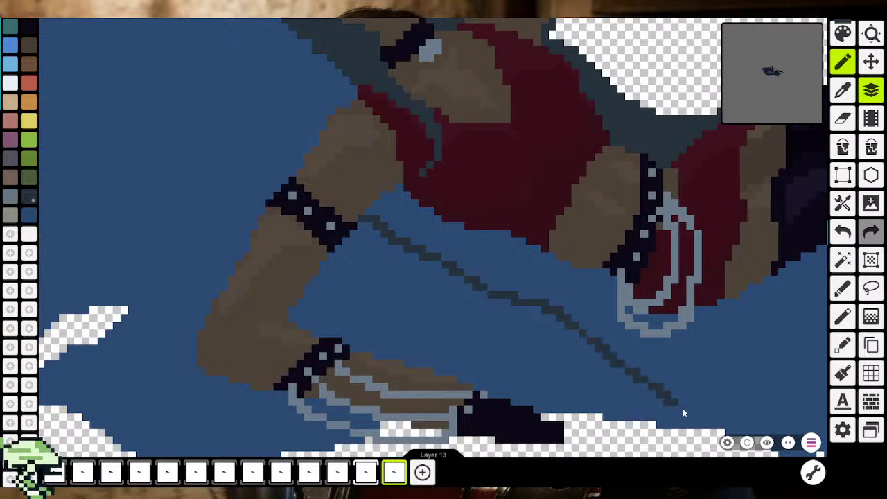
{"action": "mouse_move", "coordinate": [757, 421]}
{"action": "left_mouse_down"}
{"action": "mouse_move", "coordinate": [542, 332]}
{"action": "mouse_move", "coordinate": [392, 320]}
{"action": "left_mouse_up"}
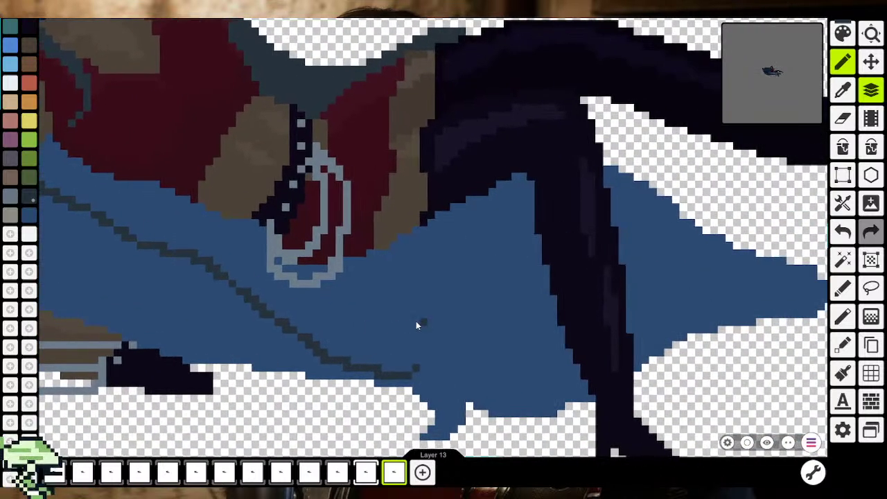
{"action": "left_click", "coordinate": [416, 321]}
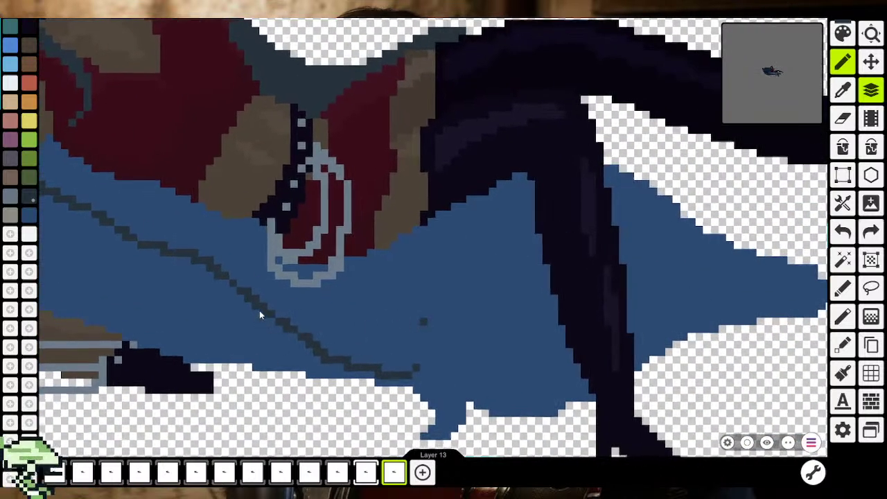
{"action": "scroll", "coordinate": [260, 310], "scroll_direction": "up", "scroll_amount": 2}
{"action": "key", "text": "ctrl+z"}
{"action": "mouse_move", "coordinate": [146, 149]}
{"action": "left_mouse_down"}
{"action": "mouse_move", "coordinate": [207, 158]}
{"action": "mouse_move", "coordinate": [438, 279]}
{"action": "mouse_move", "coordinate": [570, 284]}
{"action": "left_mouse_up"}
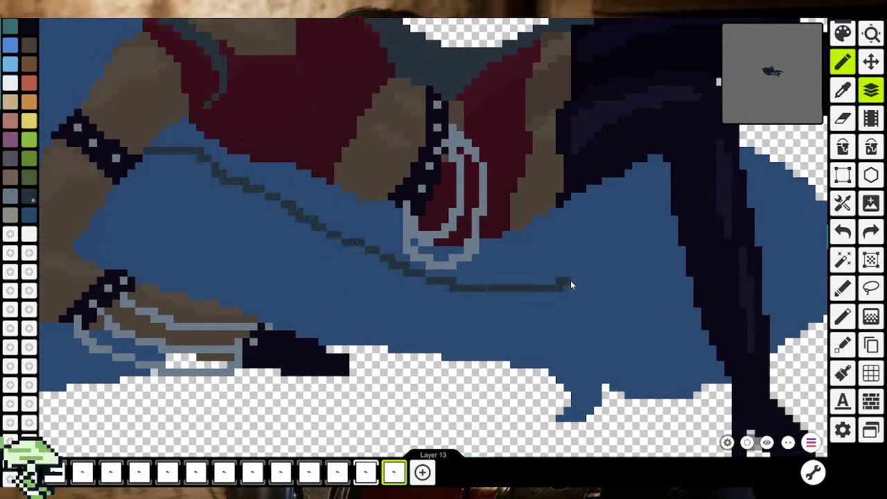
{"action": "left_click_drag", "start_coordinate": [672, 223], "coordinate": [503, 212]}
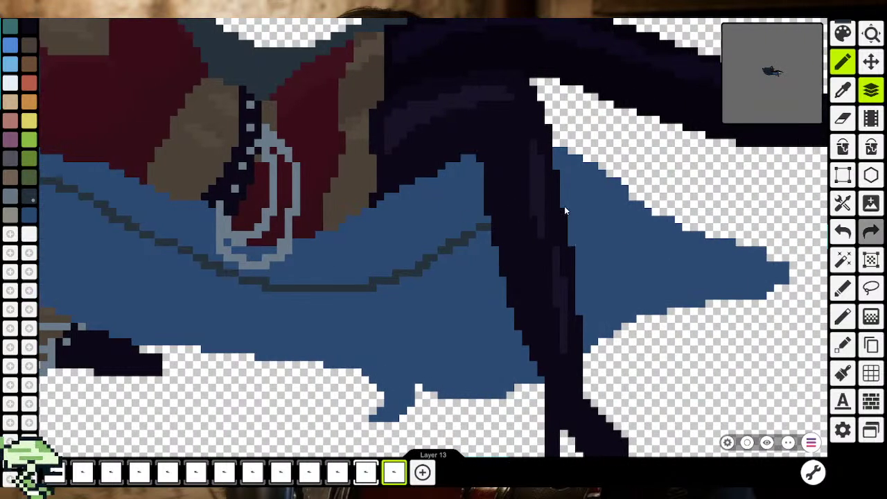
{"action": "mouse_move", "coordinate": [564, 203]}
{"action": "left_mouse_down"}
{"action": "mouse_move", "coordinate": [585, 193]}
{"action": "mouse_move", "coordinate": [644, 213]}
{"action": "left_mouse_up"}
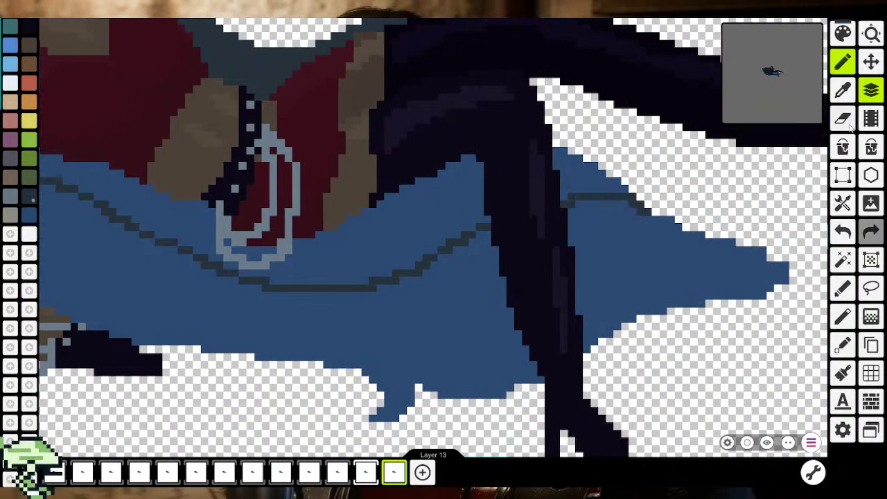
Fill the hair areas above the line and either side of the belt ring dark teal
{"action": "left_click", "coordinate": [843, 147]}
{"action": "left_click", "coordinate": [589, 177]}
{"action": "left_click", "coordinate": [312, 256]}
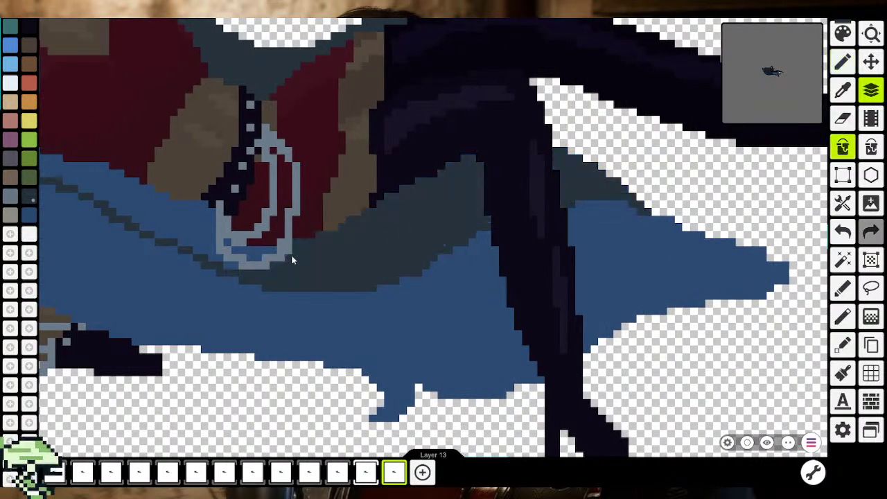
{"action": "left_click", "coordinate": [197, 240]}
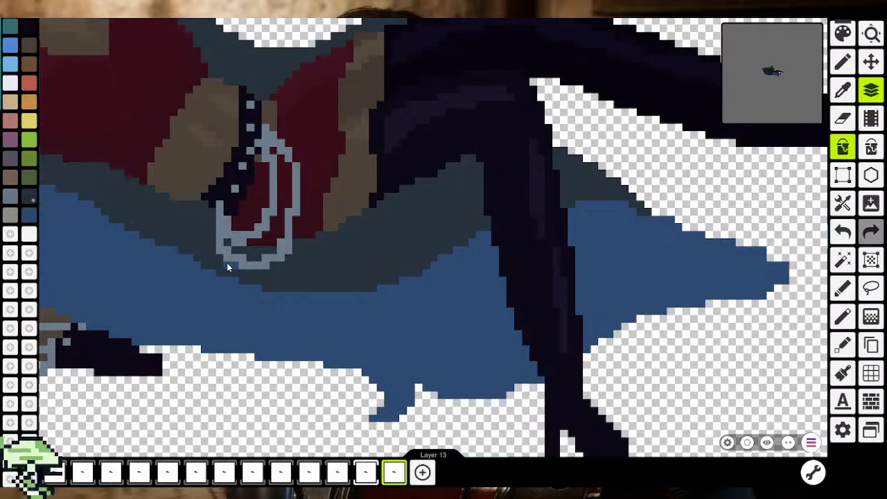
{"action": "scroll", "coordinate": [229, 263], "scroll_direction": "down", "scroll_amount": 3}
{"action": "scroll", "coordinate": [233, 264], "scroll_direction": "down", "scroll_amount": 2}
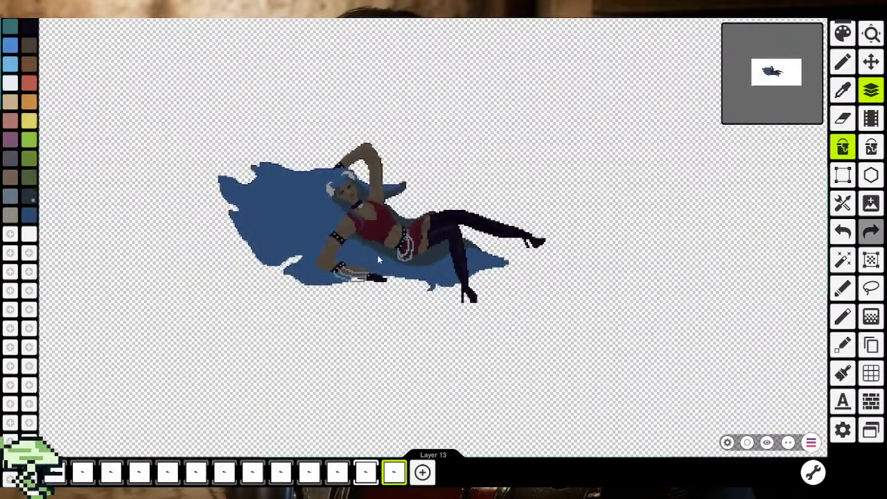
Remove the stray dark outline stroke and add an outline pixel at the strand's end
{"action": "key", "text": "b"}
{"action": "scroll", "coordinate": [379, 258], "scroll_direction": "up", "scroll_amount": 1}
{"action": "scroll", "coordinate": [378, 256], "scroll_direction": "up", "scroll_amount": 3}
{"action": "scroll", "coordinate": [378, 255], "scroll_direction": "up", "scroll_amount": 2}
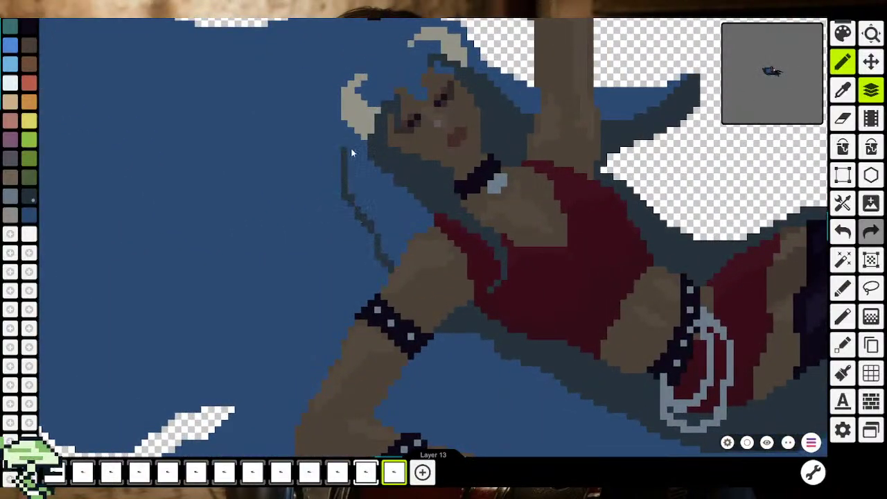
{"action": "key", "text": "ctrl+y"}
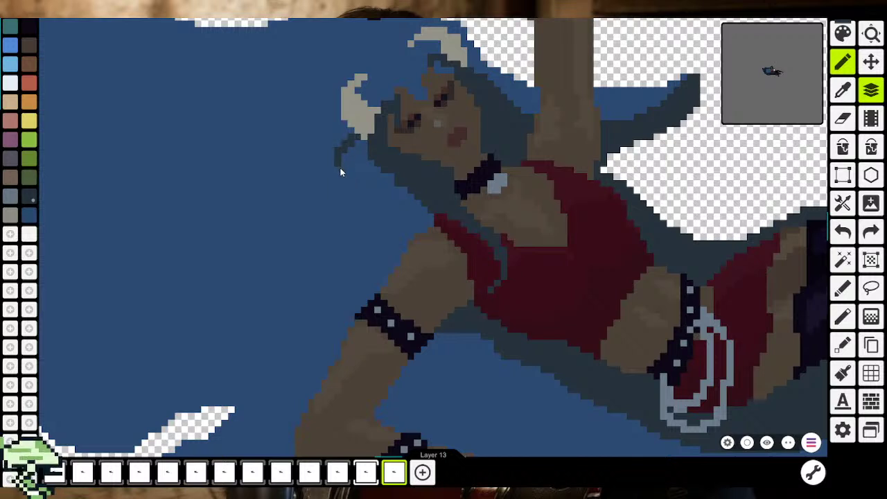
{"action": "left_click", "coordinate": [396, 261]}
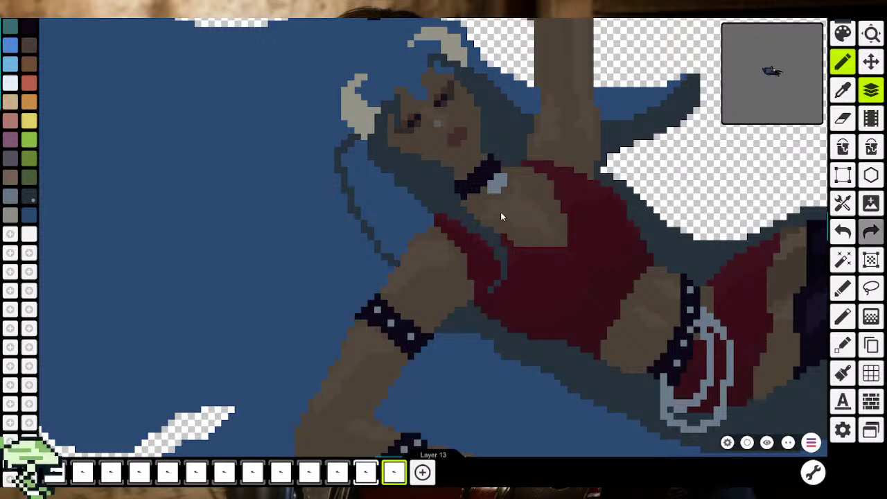
Set the colour to 212C36 and fill the outlined hair beside the face with it
{"action": "left_click", "coordinate": [843, 33]}
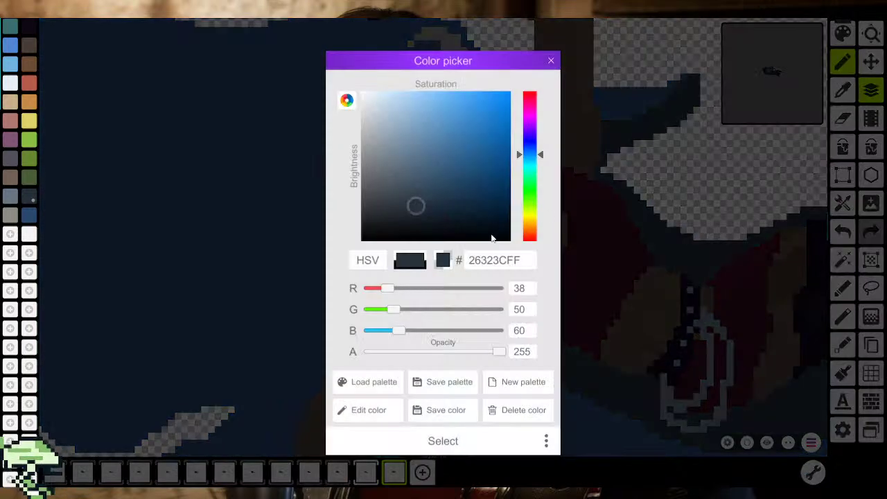
{"action": "left_click", "coordinate": [417, 209]}
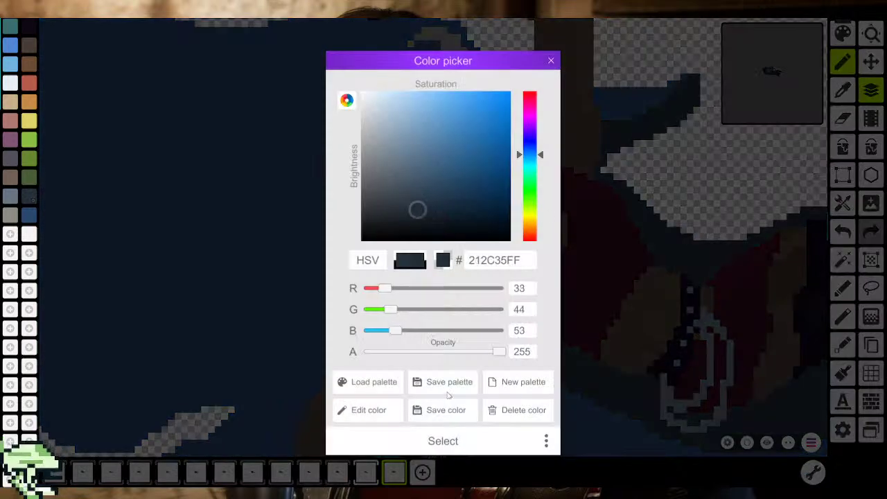
{"action": "left_click", "coordinate": [448, 440]}
{"action": "key", "text": "g"}
{"action": "left_click", "coordinate": [350, 192]}
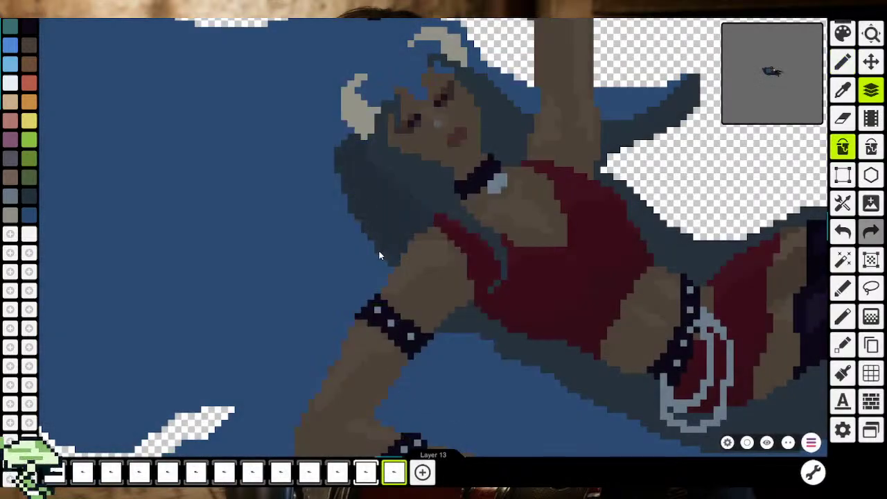
{"action": "scroll", "coordinate": [392, 265], "scroll_direction": "down", "scroll_amount": 2}
{"action": "scroll", "coordinate": [404, 277], "scroll_direction": "down", "scroll_amount": 3}
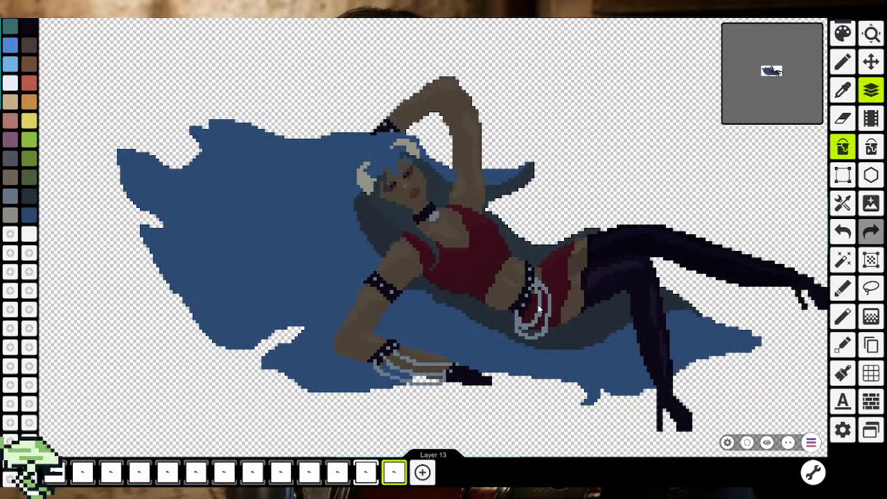
{"action": "left_click_drag", "start_coordinate": [539, 305], "coordinate": [570, 294]}
{"action": "scroll", "coordinate": [573, 294], "scroll_direction": "down", "scroll_amount": 2}
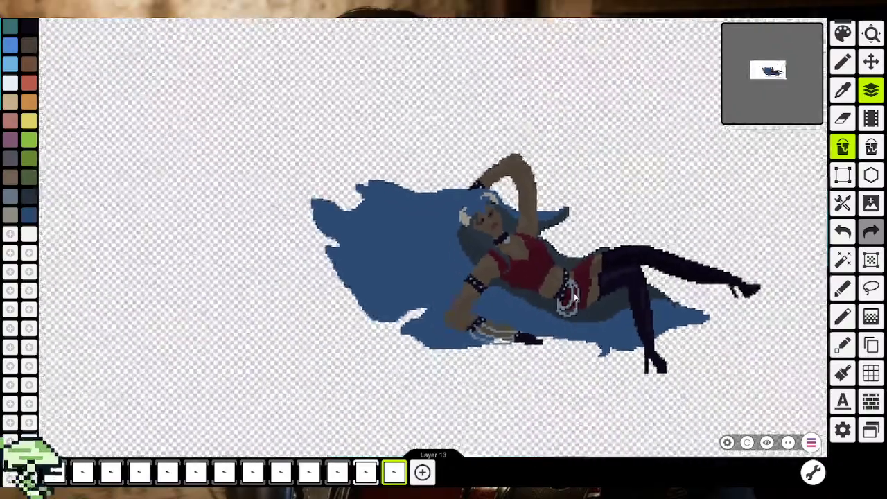
{"action": "scroll", "coordinate": [473, 283], "scroll_direction": "down", "scroll_amount": 2}
{"action": "left_click_drag", "start_coordinate": [473, 283], "coordinate": [425, 278]}
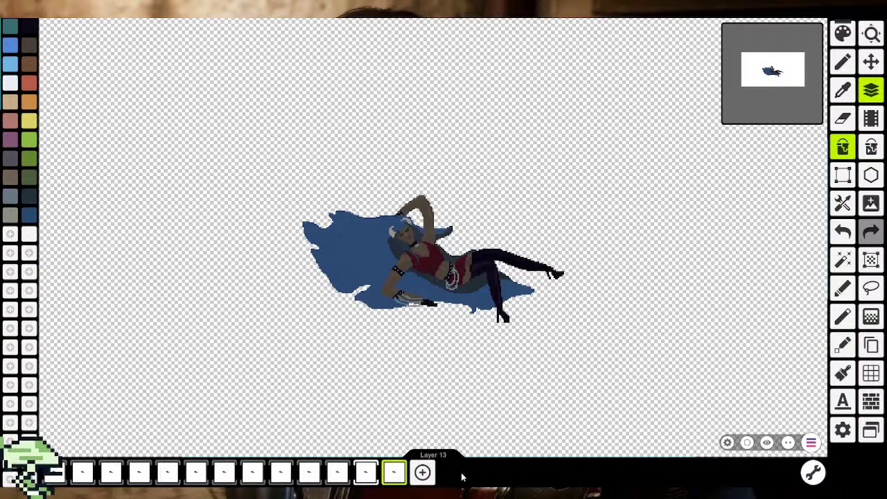
{"action": "scroll", "coordinate": [417, 286], "scroll_direction": "up", "scroll_amount": 3}
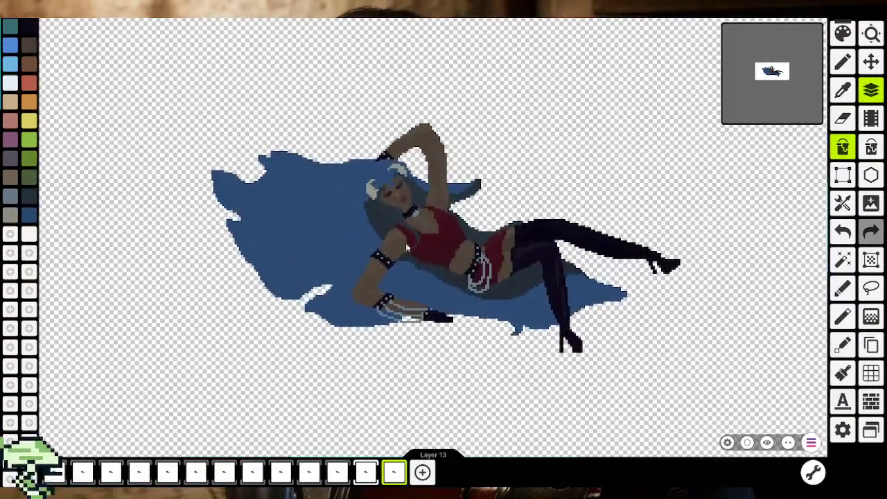
{"action": "scroll", "coordinate": [413, 245], "scroll_direction": "up", "scroll_amount": 2}
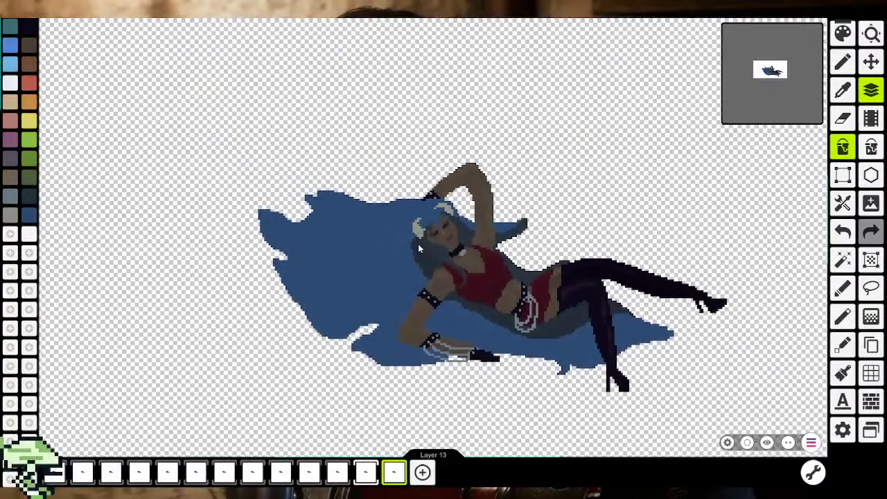
{"action": "scroll", "coordinate": [413, 245], "scroll_direction": "up", "scroll_amount": 1}
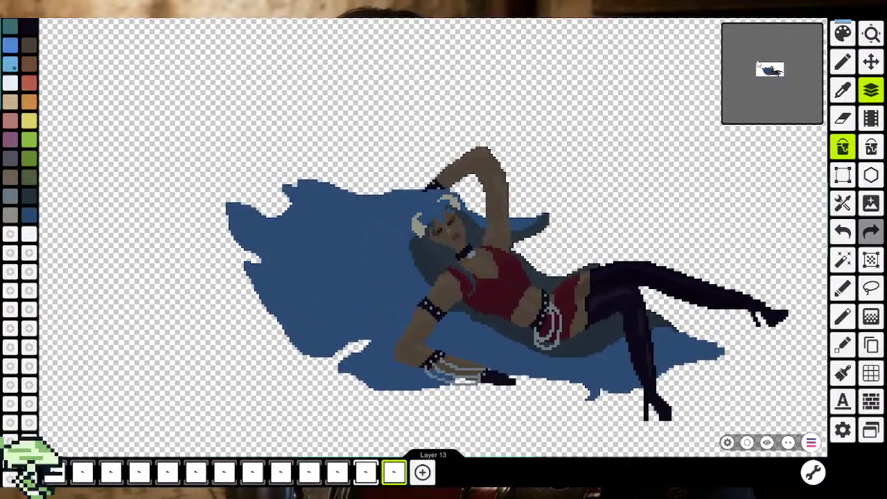
{"action": "left_click", "coordinate": [840, 64]}
{"action": "scroll", "coordinate": [365, 235], "scroll_direction": "up", "scroll_amount": 1}
{"action": "scroll", "coordinate": [287, 256], "scroll_direction": "up", "scroll_amount": 1}
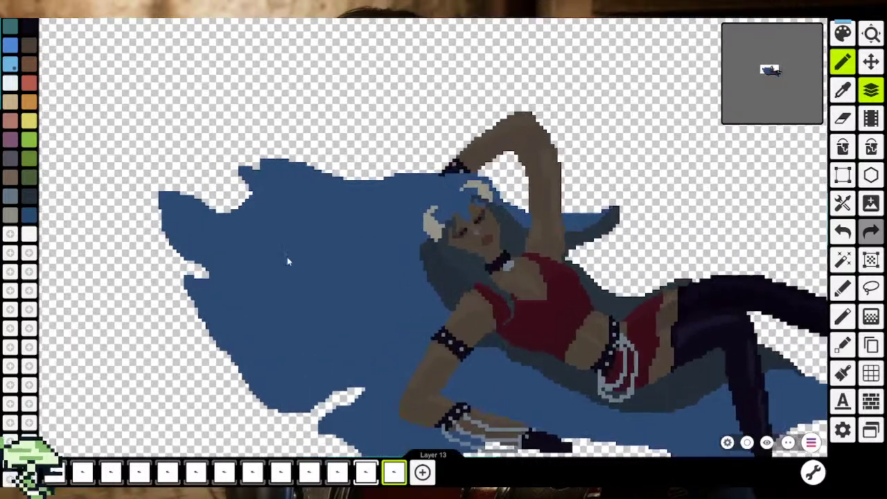
{"action": "scroll", "coordinate": [440, 197], "scroll_direction": "up", "scroll_amount": 1}
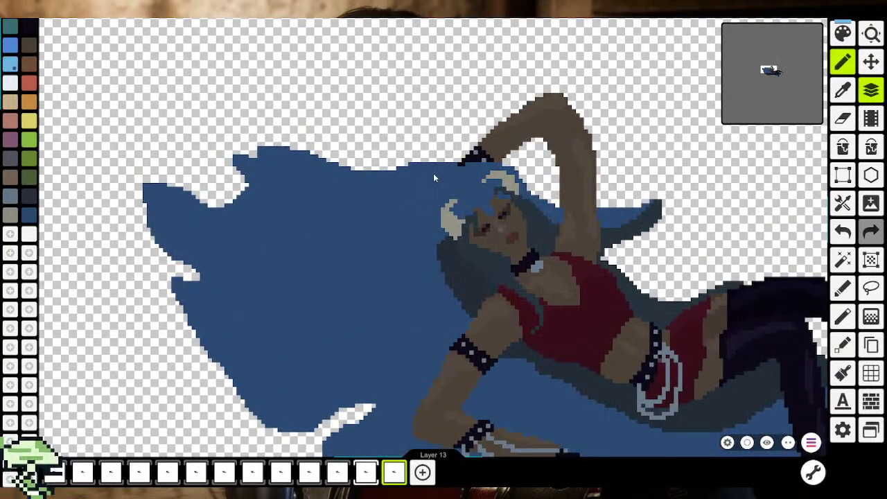
Draw three light-blue strand lines through the hair, undoing one trial band fill
{"action": "mouse_move", "coordinate": [434, 165]}
{"action": "left_mouse_down"}
{"action": "mouse_move", "coordinate": [381, 195]}
{"action": "mouse_move", "coordinate": [221, 225]}
{"action": "mouse_move", "coordinate": [147, 199]}
{"action": "left_mouse_up"}
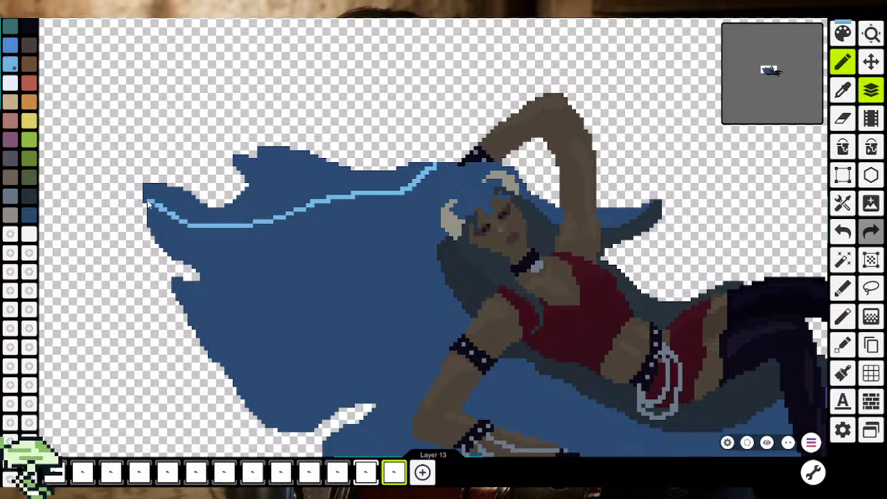
{"action": "scroll", "coordinate": [338, 305], "scroll_direction": "down", "scroll_amount": 3}
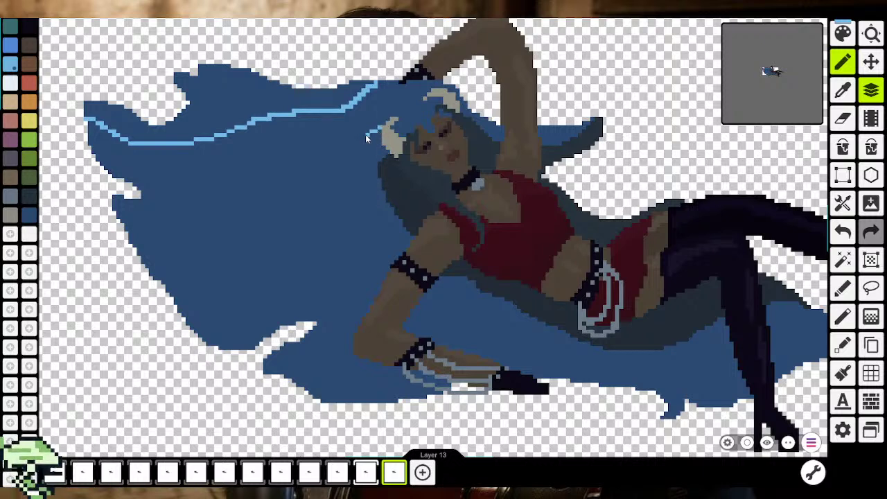
{"action": "mouse_move", "coordinate": [365, 138]}
{"action": "left_mouse_down"}
{"action": "mouse_move", "coordinate": [316, 161]}
{"action": "mouse_move", "coordinate": [253, 171]}
{"action": "mouse_move", "coordinate": [174, 147]}
{"action": "left_mouse_up"}
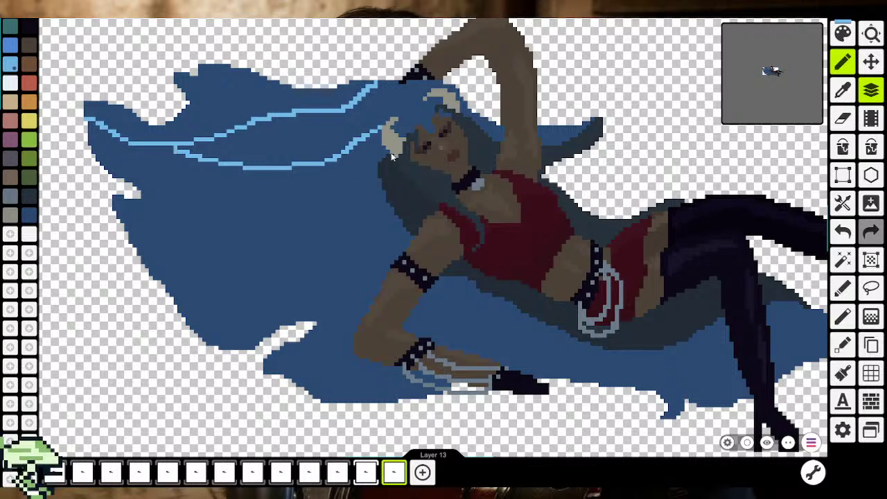
{"action": "mouse_move", "coordinate": [360, 169]}
{"action": "left_mouse_down"}
{"action": "mouse_move", "coordinate": [280, 190]}
{"action": "mouse_move", "coordinate": [208, 176]}
{"action": "mouse_move", "coordinate": [159, 149]}
{"action": "left_mouse_up"}
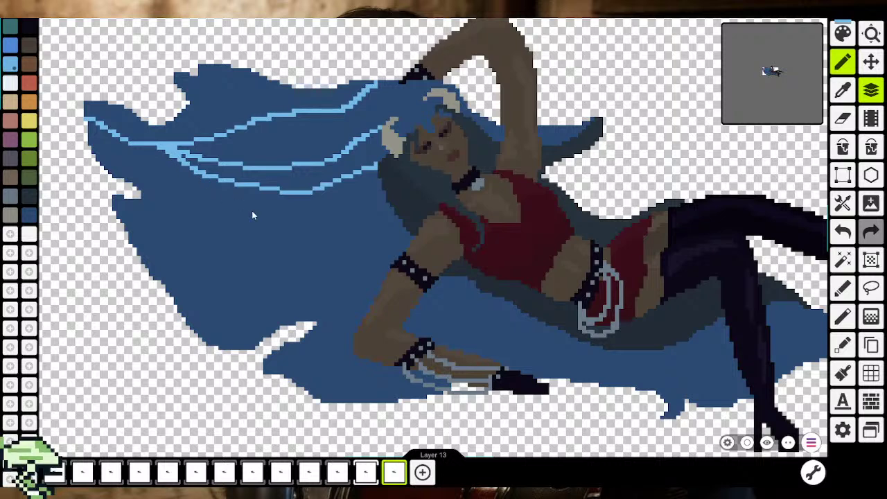
{"action": "left_click", "coordinate": [842, 147]}
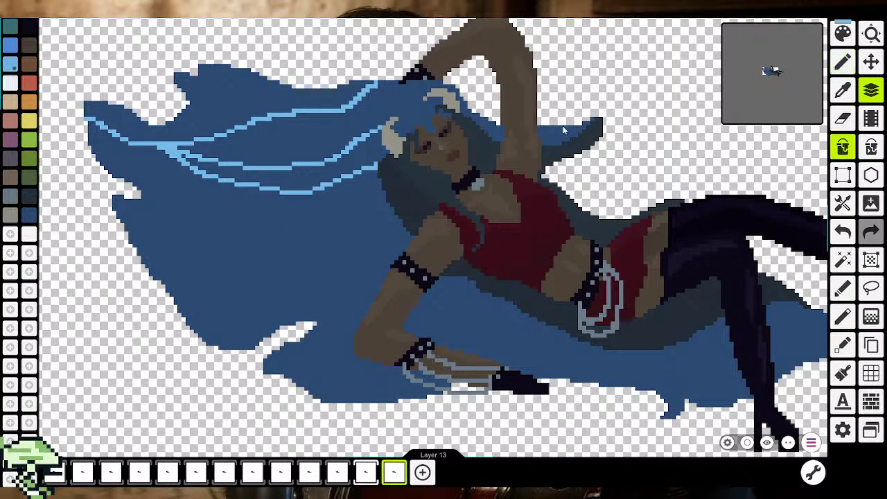
{"action": "left_click", "coordinate": [493, 129]}
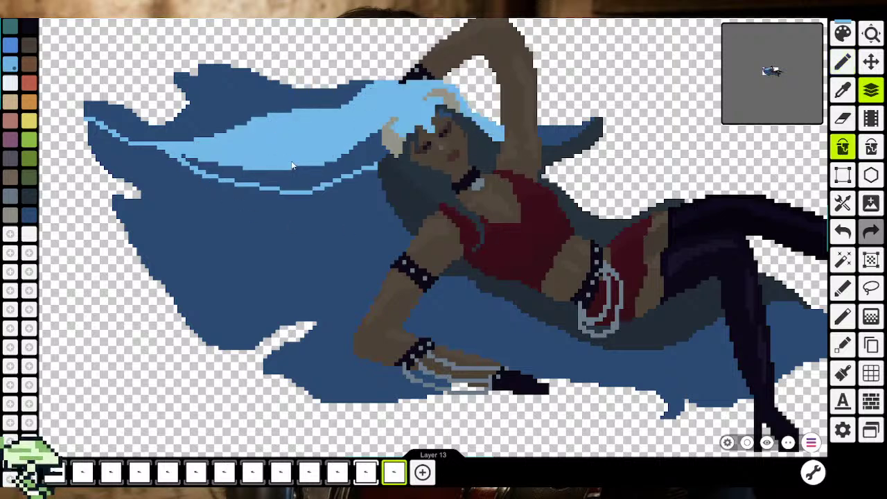
{"action": "key", "text": "ctrl+z"}
{"action": "key", "text": "b"}
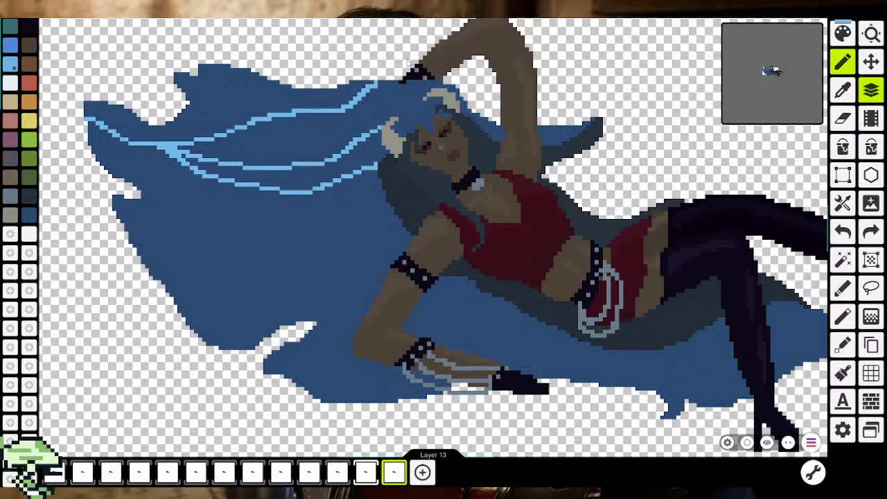
Close the outline gap near the face and fill three hair bands light blue
{"action": "scroll", "coordinate": [412, 102], "scroll_direction": "up", "scroll_amount": 2}
{"action": "scroll", "coordinate": [413, 98], "scroll_direction": "down", "scroll_amount": 1}
{"action": "scroll", "coordinate": [431, 88], "scroll_direction": "up", "scroll_amount": 2}
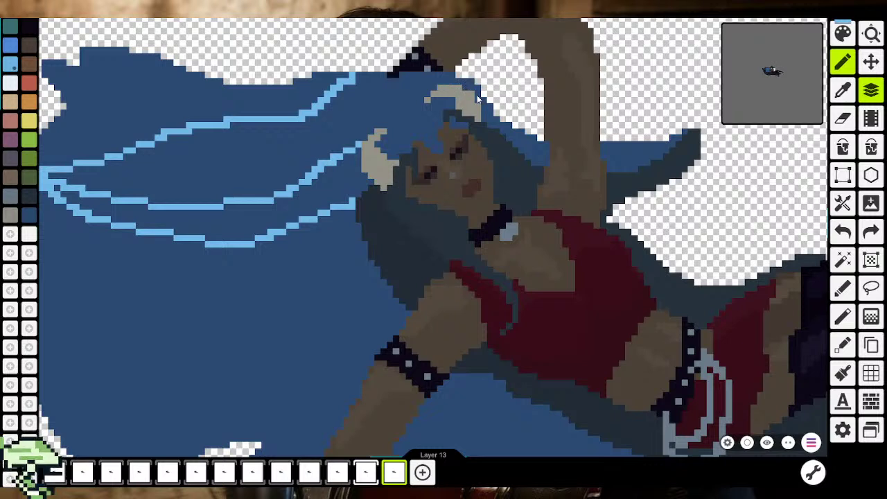
{"action": "left_click_drag", "start_coordinate": [487, 104], "coordinate": [482, 119]}
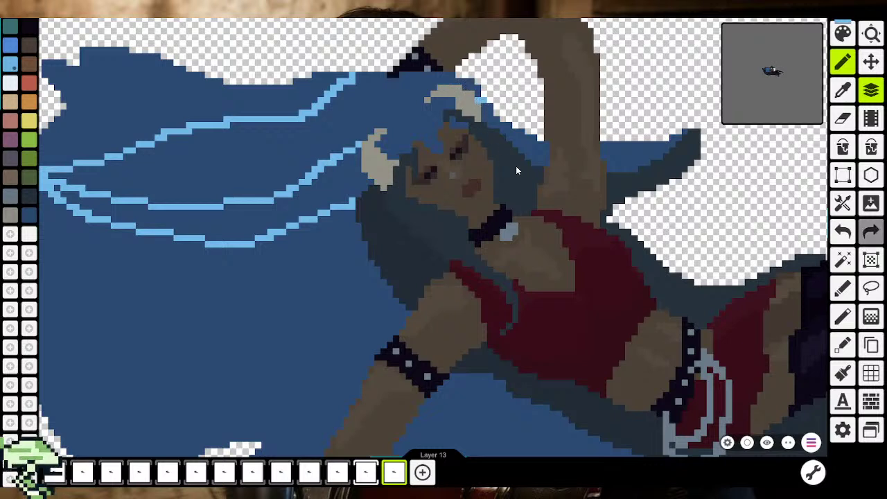
{"action": "key", "text": "b"}
{"action": "left_click", "coordinate": [523, 145]}
{"action": "left_click", "coordinate": [277, 215]}
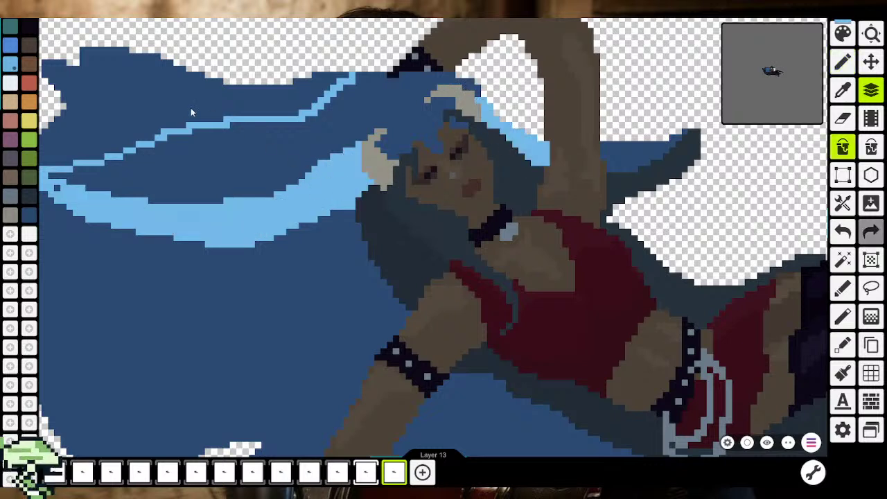
{"action": "left_click", "coordinate": [190, 108]}
{"action": "scroll", "coordinate": [195, 148], "scroll_direction": "down", "scroll_amount": 1}
{"action": "scroll", "coordinate": [227, 195], "scroll_direction": "down", "scroll_amount": 2}
{"action": "scroll", "coordinate": [239, 194], "scroll_direction": "down", "scroll_amount": 2}
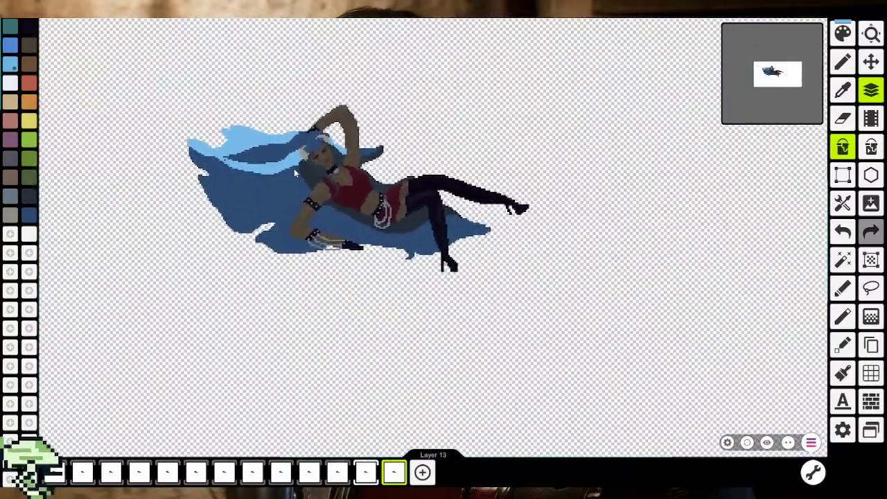
Pick the dark and lighter blue swatches, try a light-blue band fill, then undo it
{"action": "scroll", "coordinate": [333, 166], "scroll_direction": "down", "scroll_amount": 1}
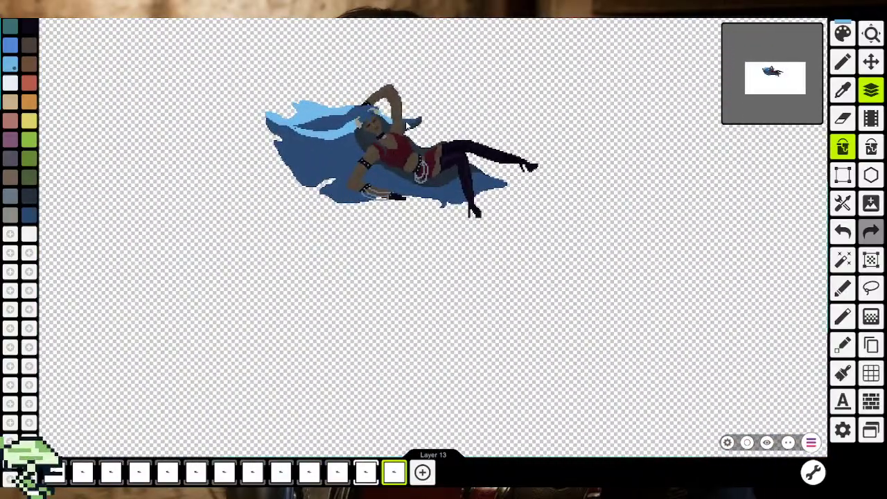
{"action": "left_click_drag", "start_coordinate": [429, 282], "coordinate": [469, 256]}
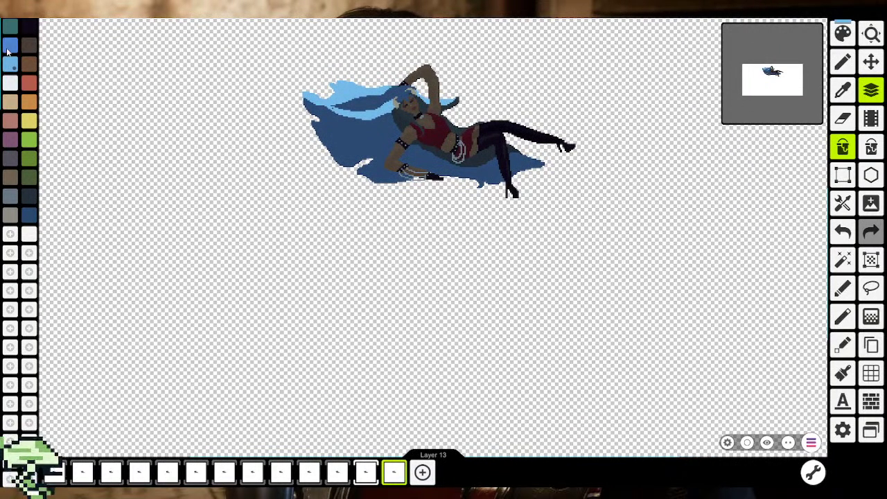
{"action": "left_click", "coordinate": [29, 217]}
{"action": "left_click", "coordinate": [10, 47]}
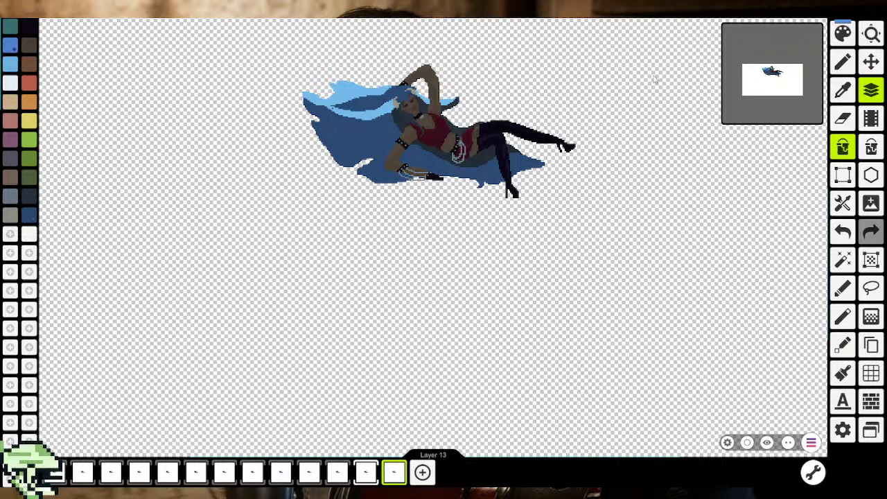
{"action": "left_click", "coordinate": [358, 101]}
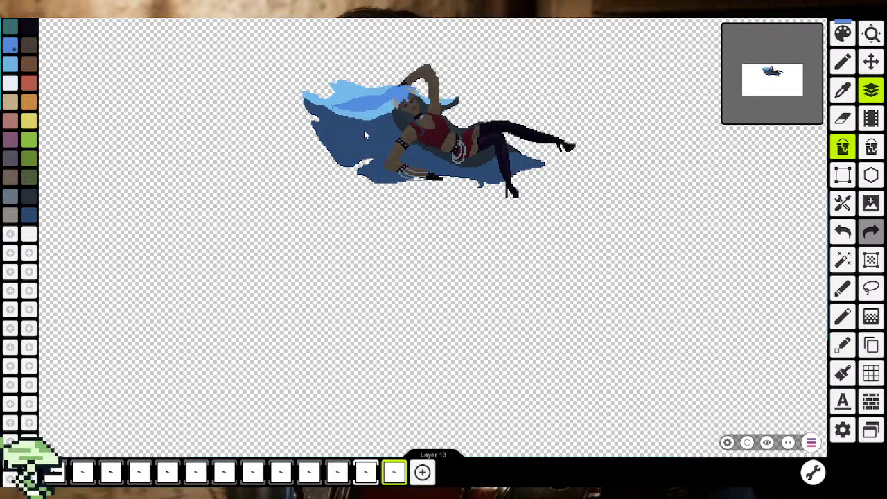
{"action": "key", "text": "ctrl+z"}
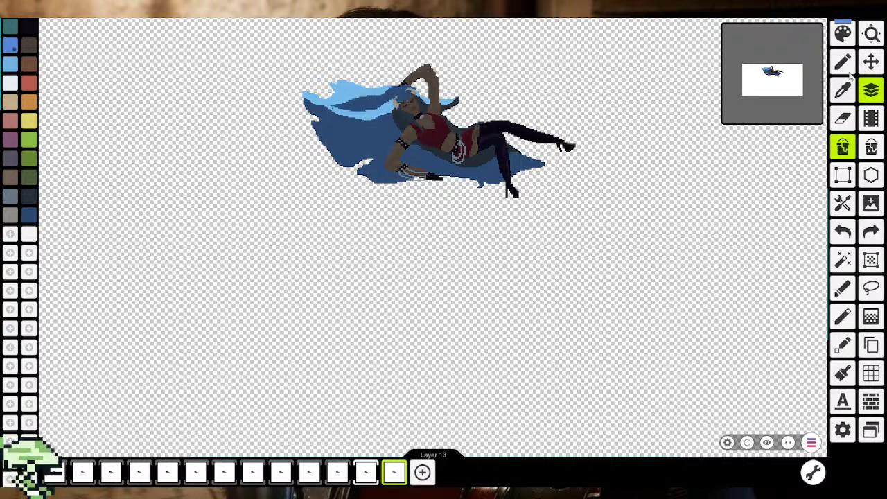
Bucket-fill the light-blue hair patch behind the head with darker steel blue
{"action": "left_click", "coordinate": [843, 61]}
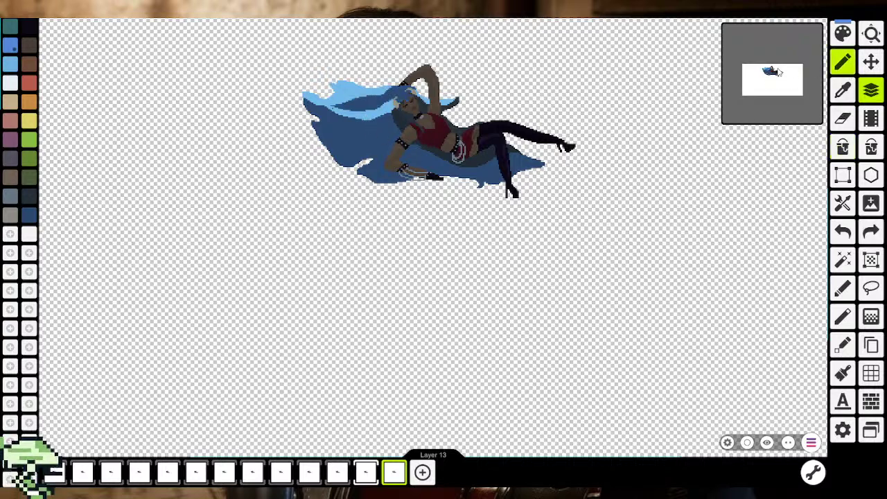
{"action": "scroll", "coordinate": [408, 114], "scroll_direction": "up", "scroll_amount": 2}
{"action": "scroll", "coordinate": [368, 175], "scroll_direction": "up", "scroll_amount": 2}
{"action": "scroll", "coordinate": [368, 175], "scroll_direction": "up", "scroll_amount": 1}
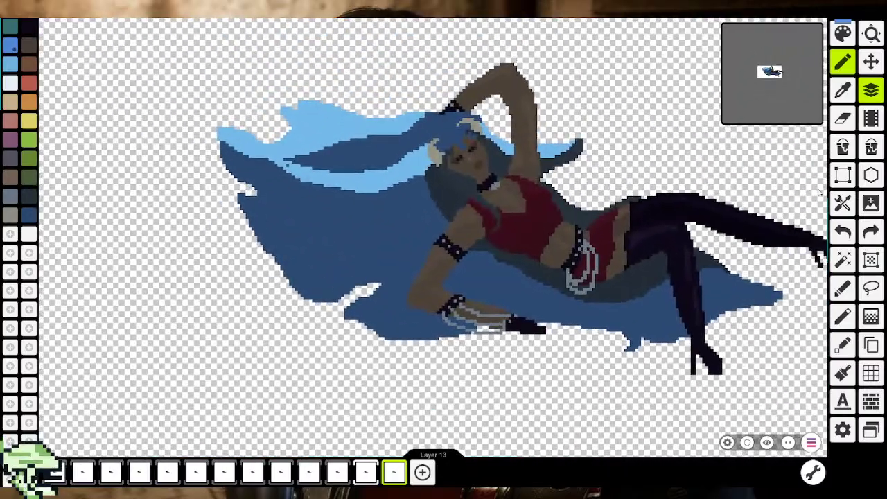
{"action": "left_click", "coordinate": [842, 147]}
{"action": "left_click", "coordinate": [342, 139]}
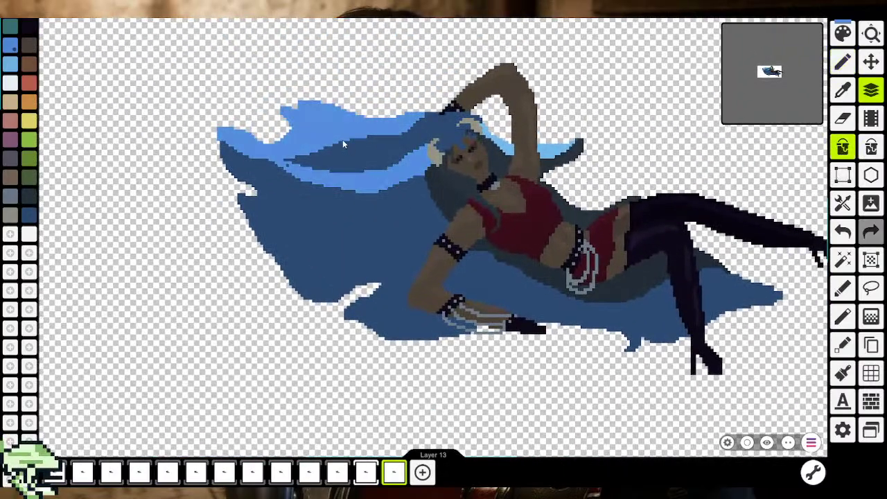
{"action": "left_click", "coordinate": [518, 141]}
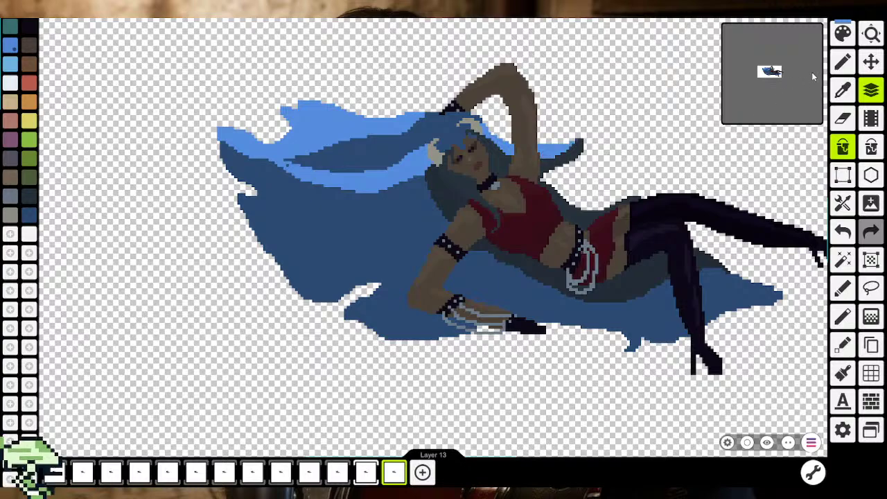
{"action": "left_click", "coordinate": [842, 61]}
Draw two light-blue strand outlines from the lower hair tip up alongside the arm
{"action": "scroll", "coordinate": [421, 234], "scroll_direction": "up", "scroll_amount": 3}
{"action": "scroll", "coordinate": [418, 211], "scroll_direction": "up", "scroll_amount": 2}
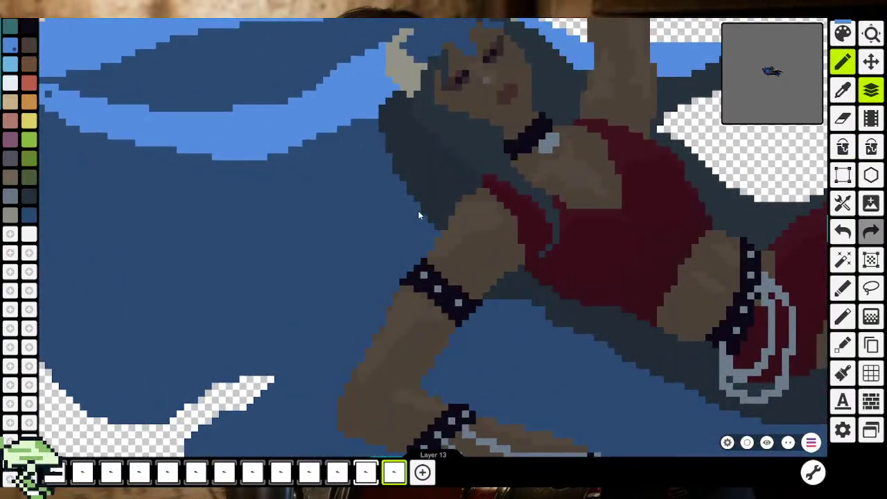
{"action": "scroll", "coordinate": [418, 210], "scroll_direction": "down", "scroll_amount": 2}
{"action": "scroll", "coordinate": [383, 250], "scroll_direction": "up", "scroll_amount": 2}
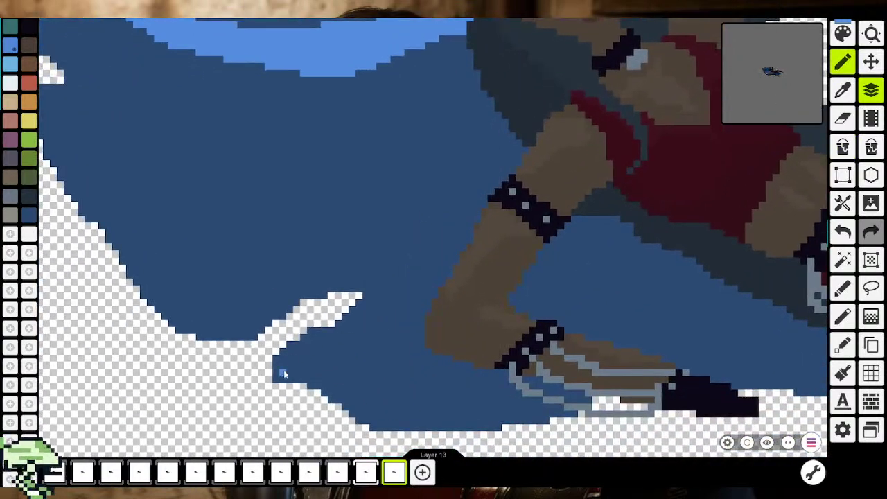
{"action": "left_click_drag", "start_coordinate": [274, 374], "coordinate": [309, 357]}
{"action": "left_click_drag", "start_coordinate": [450, 262], "coordinate": [457, 248]}
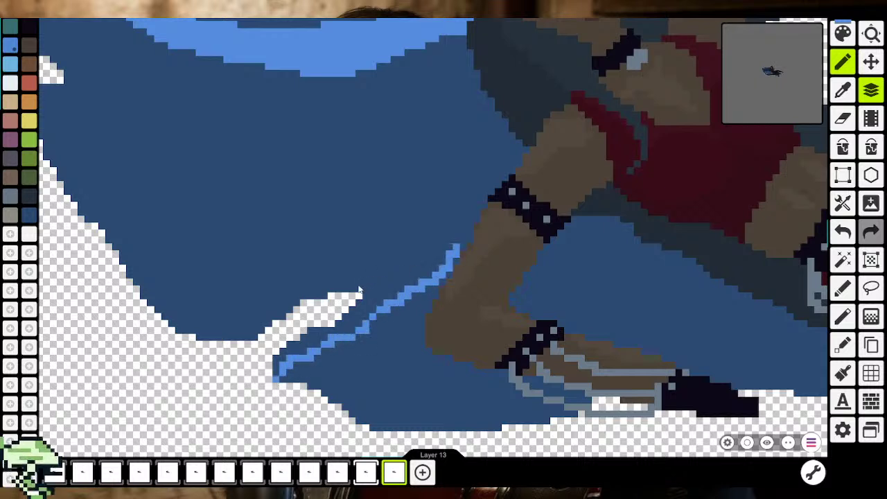
{"action": "left_click_drag", "start_coordinate": [350, 289], "coordinate": [391, 277]}
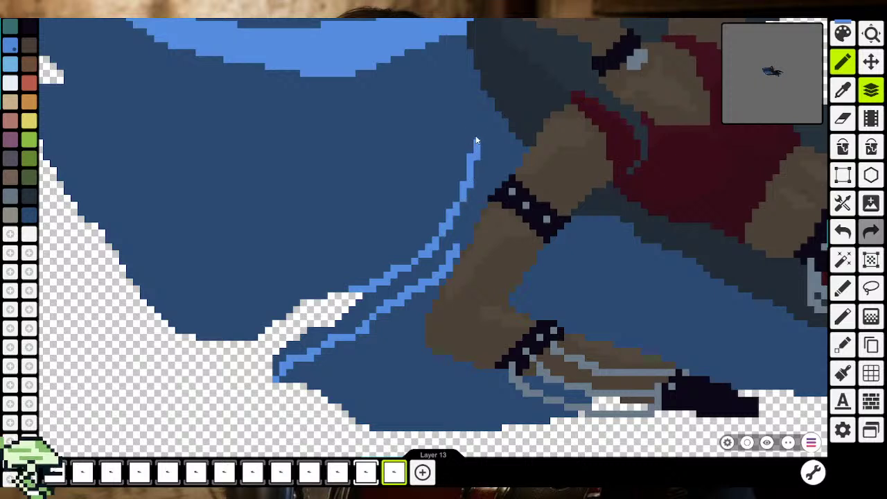
{"action": "left_click_drag", "start_coordinate": [476, 102], "coordinate": [475, 84]}
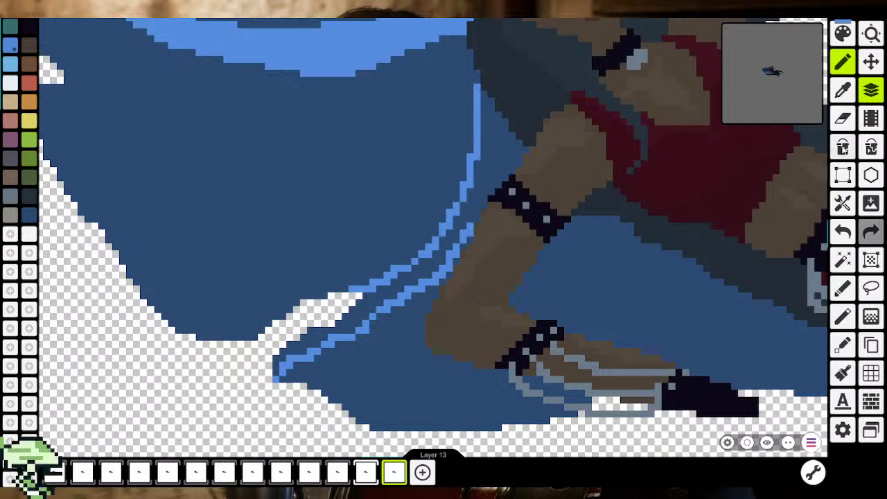
Fill between the two outlines light blue and zoom out to the whole figure
{"action": "left_click", "coordinate": [843, 147]}
{"action": "left_click", "coordinate": [483, 199]}
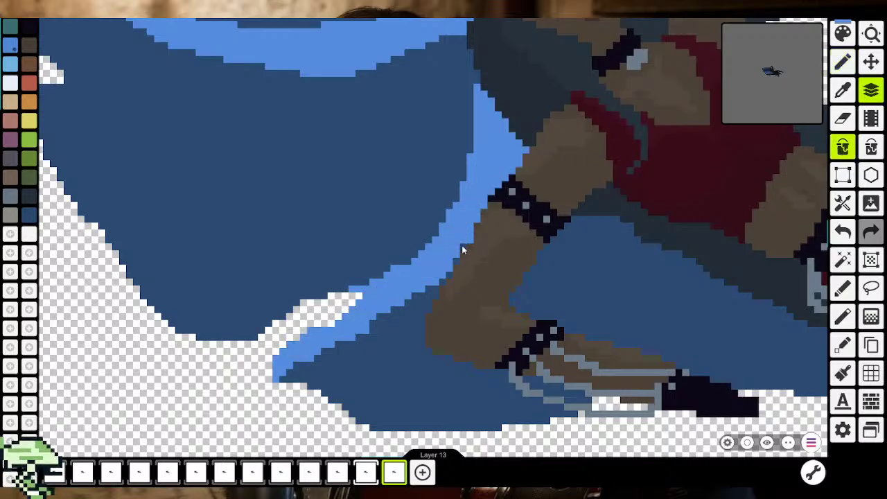
{"action": "scroll", "coordinate": [444, 285], "scroll_direction": "down", "scroll_amount": 3}
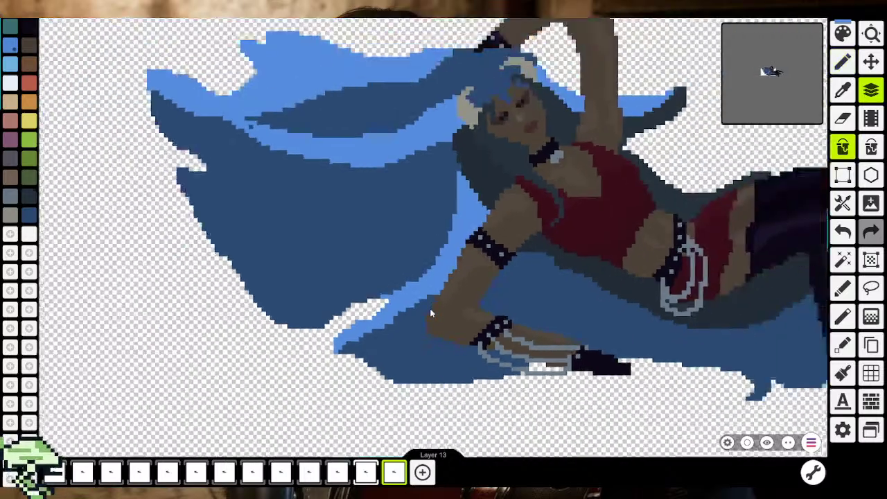
{"action": "scroll", "coordinate": [430, 308], "scroll_direction": "down", "scroll_amount": 3}
{"action": "scroll", "coordinate": [429, 319], "scroll_direction": "down", "scroll_amount": 2}
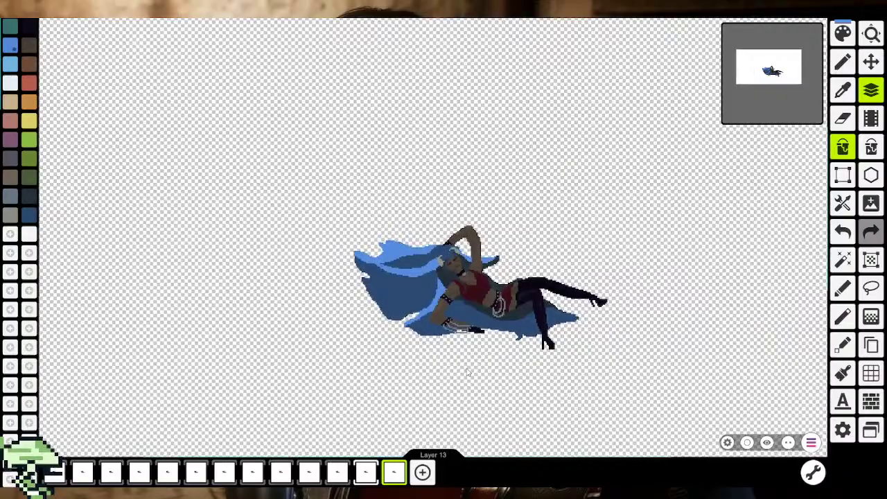
Outline a strand in the dark left-flowing hair and fill it as a wide light-blue band
{"action": "left_click", "coordinate": [842, 61]}
{"action": "scroll", "coordinate": [388, 344], "scroll_direction": "up", "scroll_amount": 2}
{"action": "scroll", "coordinate": [377, 275], "scroll_direction": "up", "scroll_amount": 3}
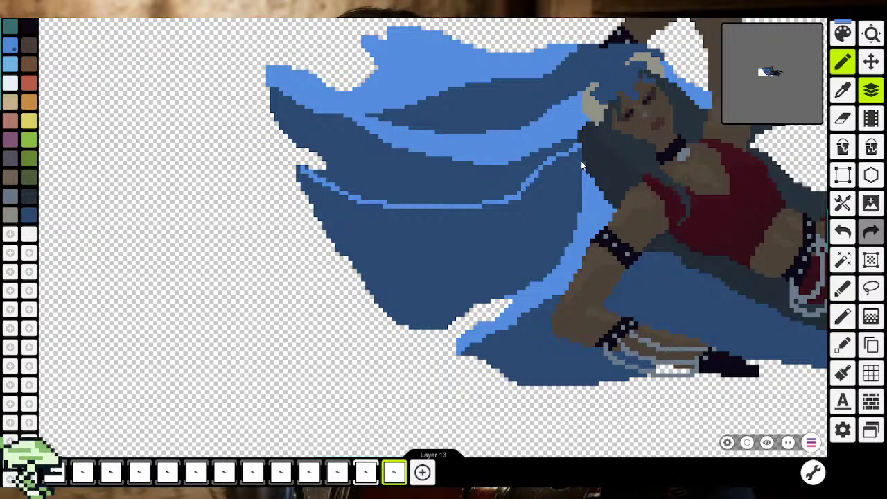
{"action": "left_click_drag", "start_coordinate": [513, 218], "coordinate": [430, 227]}
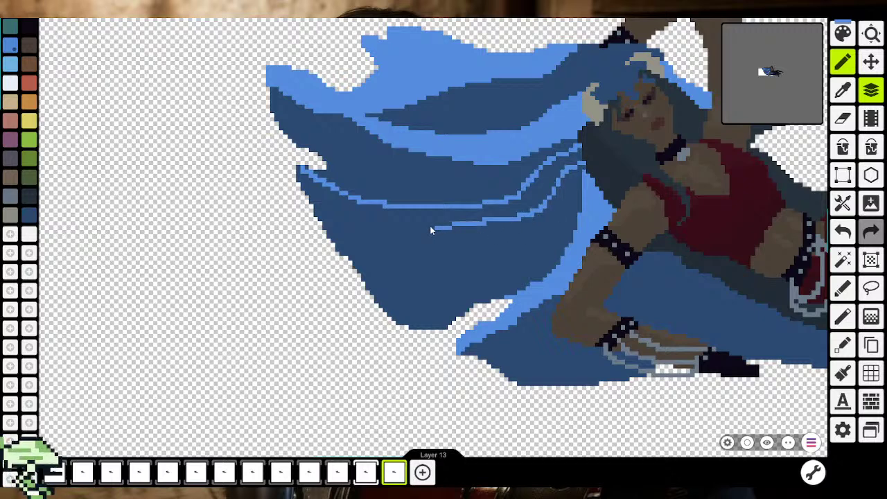
{"action": "left_click", "coordinate": [301, 170]}
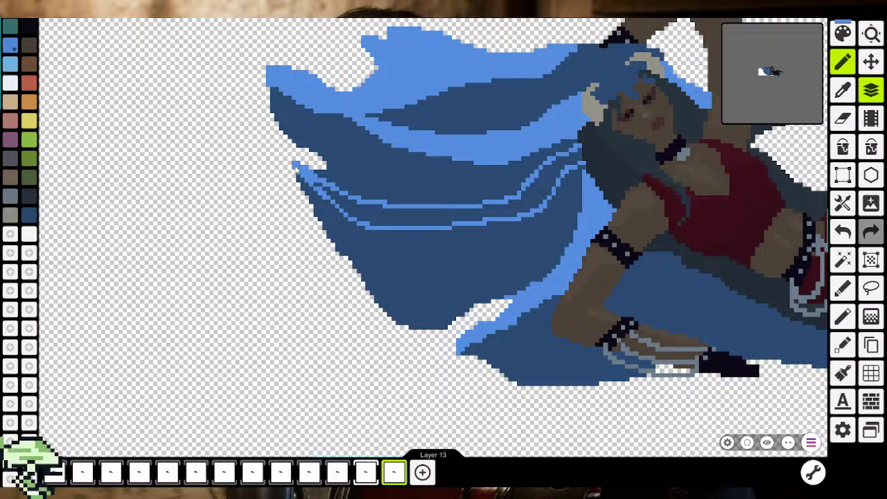
{"action": "left_click", "coordinate": [842, 147]}
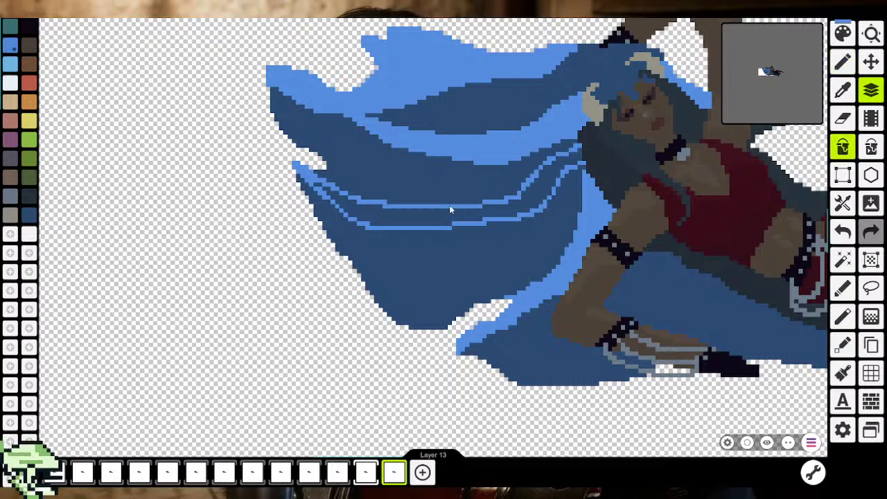
{"action": "left_click", "coordinate": [373, 216]}
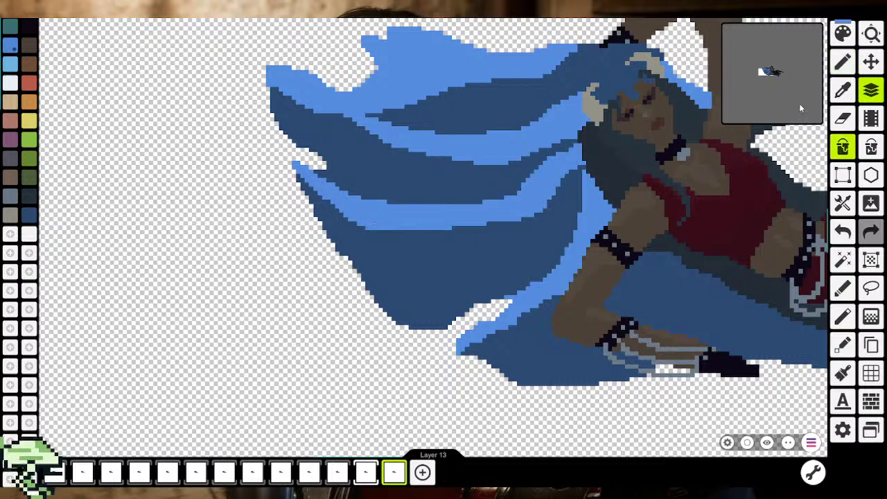
{"action": "left_click", "coordinate": [842, 62]}
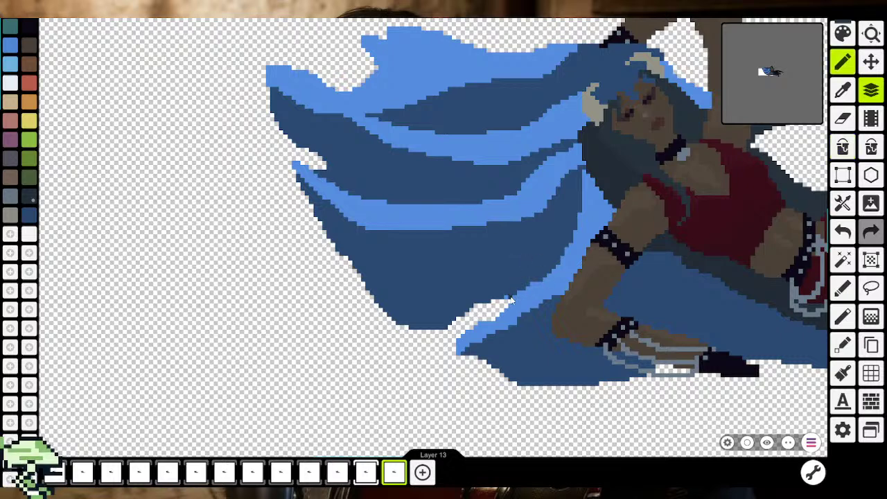
Outline the left hair's lower edge in dark and fill the strip beneath darker grey-blue
{"action": "left_click_drag", "start_coordinate": [512, 295], "coordinate": [440, 309]}
{"action": "left_click_drag", "start_coordinate": [394, 293], "coordinate": [346, 253]}
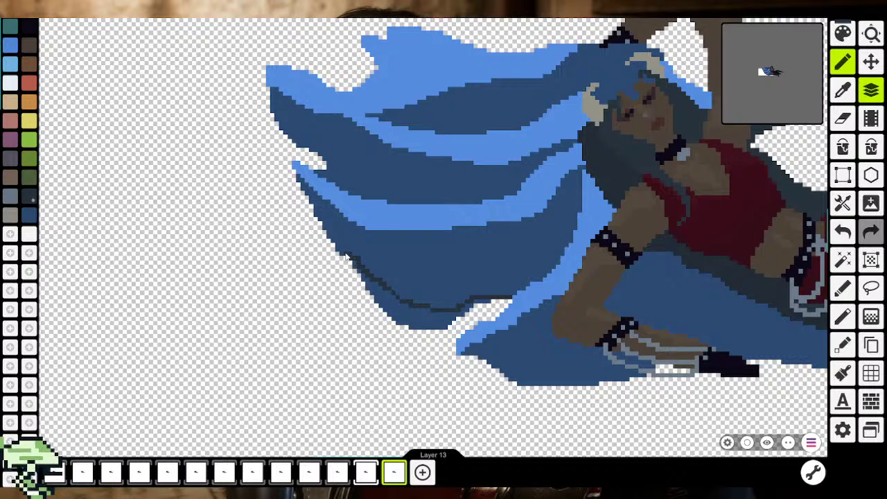
{"action": "left_click", "coordinate": [842, 147]}
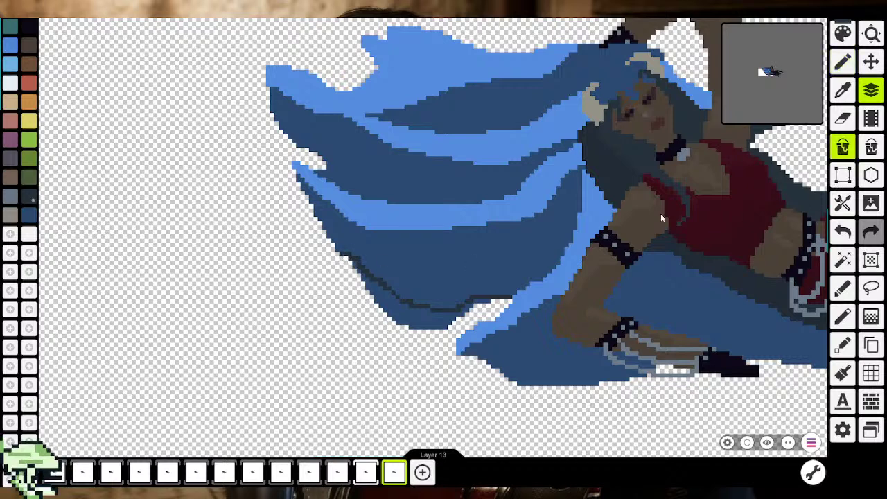
{"action": "left_click", "coordinate": [465, 306]}
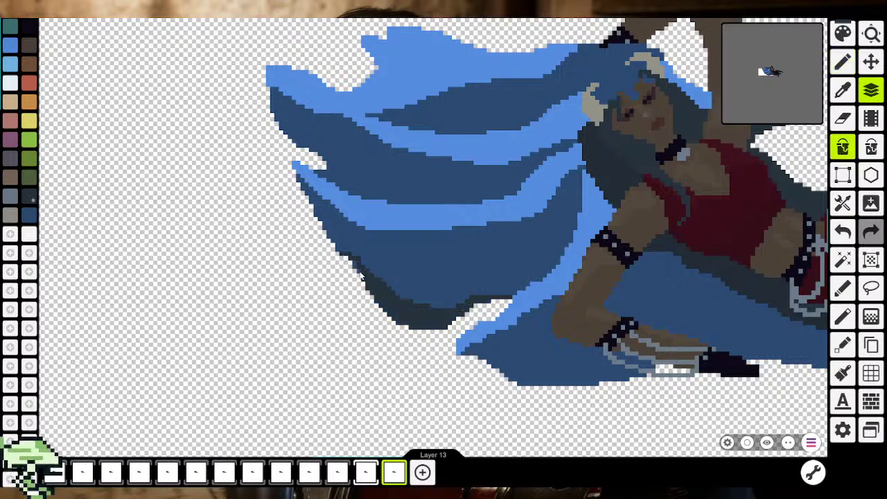
{"action": "scroll", "coordinate": [358, 272], "scroll_direction": "down", "scroll_amount": 5}
{"action": "scroll", "coordinate": [357, 272], "scroll_direction": "down", "scroll_amount": 5}
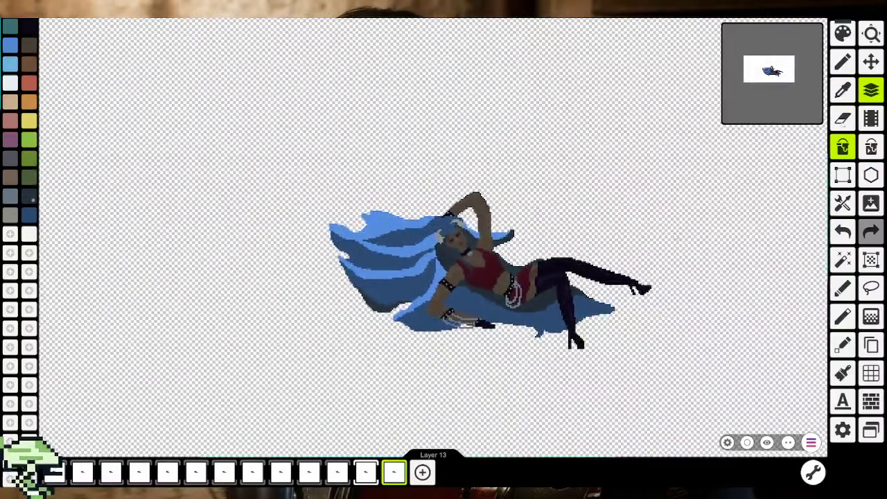
Draw a dark strand line through the hair beneath the torso and fill it slate grey
{"action": "left_click", "coordinate": [842, 62]}
{"action": "scroll", "coordinate": [573, 344], "scroll_direction": "up", "scroll_amount": 3}
{"action": "scroll", "coordinate": [572, 343], "scroll_direction": "up", "scroll_amount": 5}
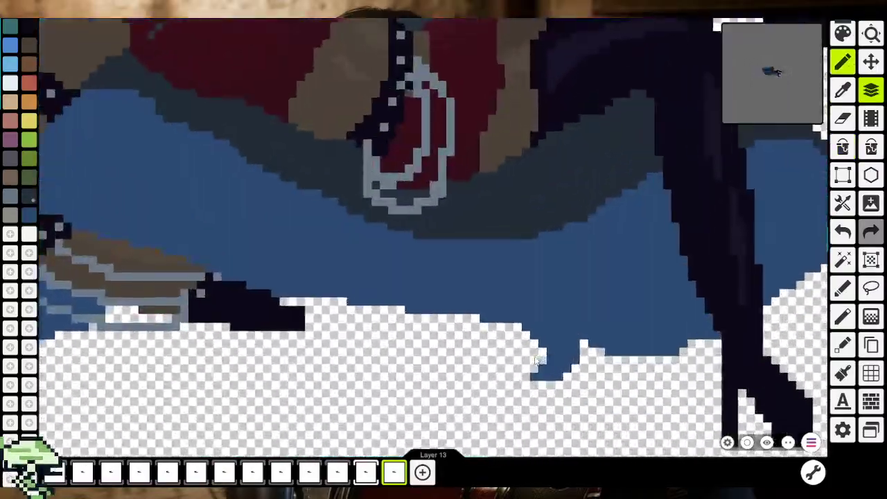
{"action": "scroll", "coordinate": [573, 344], "scroll_direction": "up", "scroll_amount": 3}
{"action": "scroll", "coordinate": [572, 339], "scroll_direction": "up", "scroll_amount": 1}
{"action": "mouse_move", "coordinate": [625, 310]}
{"action": "left_mouse_down"}
{"action": "mouse_move", "coordinate": [219, 138]}
{"action": "mouse_move", "coordinate": [414, 307]}
{"action": "mouse_move", "coordinate": [84, 146]}
{"action": "mouse_move", "coordinate": [46, 102]}
{"action": "left_mouse_up"}
{"action": "scroll", "coordinate": [280, 299], "scroll_direction": "down", "scroll_amount": 3}
{"action": "scroll", "coordinate": [291, 298], "scroll_direction": "down", "scroll_amount": 1}
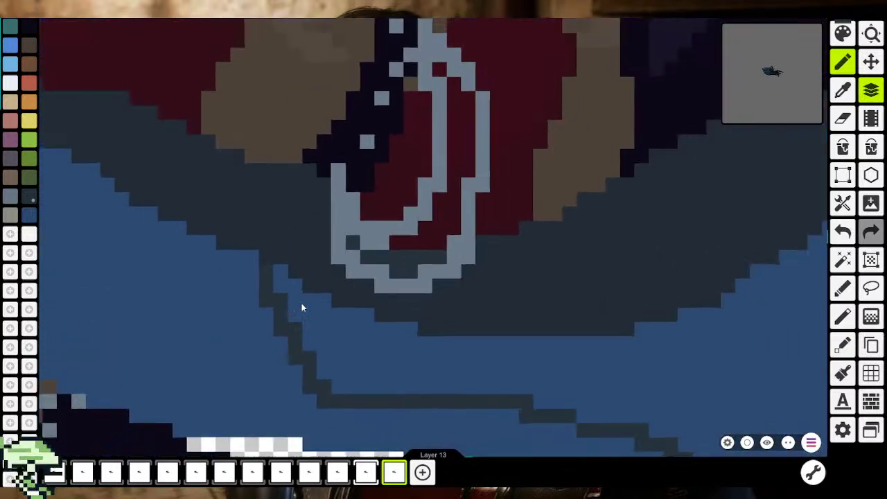
{"action": "scroll", "coordinate": [297, 298], "scroll_direction": "down", "scroll_amount": 1}
{"action": "scroll", "coordinate": [297, 293], "scroll_direction": "down", "scroll_amount": 3}
{"action": "scroll", "coordinate": [297, 293], "scroll_direction": "right", "scroll_amount": 2}
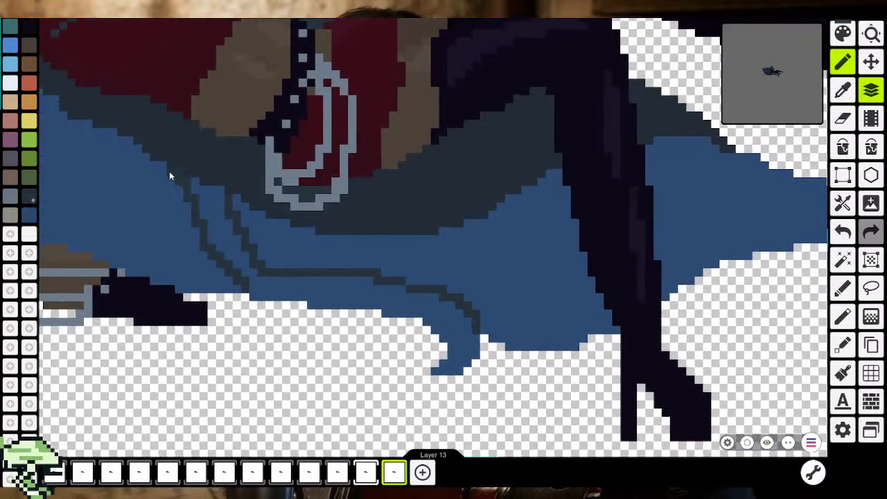
{"action": "left_click", "coordinate": [842, 147]}
{"action": "left_click", "coordinate": [445, 313]}
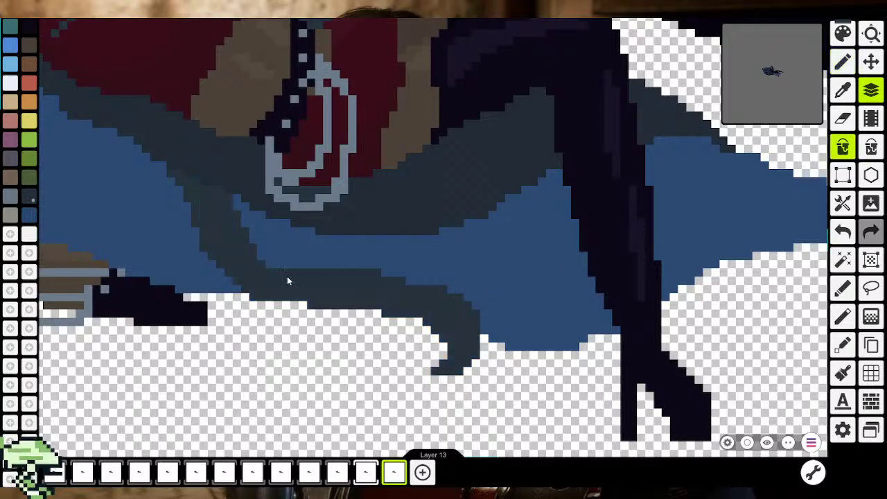
{"action": "scroll", "coordinate": [287, 276], "scroll_direction": "down", "scroll_amount": 1}
{"action": "scroll", "coordinate": [428, 328], "scroll_direction": "down", "scroll_amount": 3}
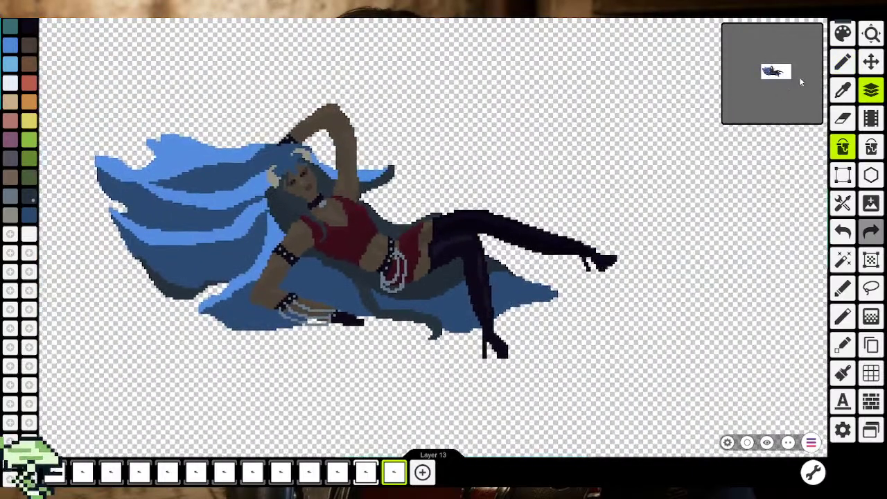
Pencil blue pixels and a dark grey line along the cape's lower edge beneath the legs
{"action": "left_click", "coordinate": [843, 62]}
{"action": "scroll", "coordinate": [512, 293], "scroll_direction": "up", "scroll_amount": 2}
{"action": "scroll", "coordinate": [421, 360], "scroll_direction": "up", "scroll_amount": 2}
{"action": "scroll", "coordinate": [336, 383], "scroll_direction": "up", "scroll_amount": 1}
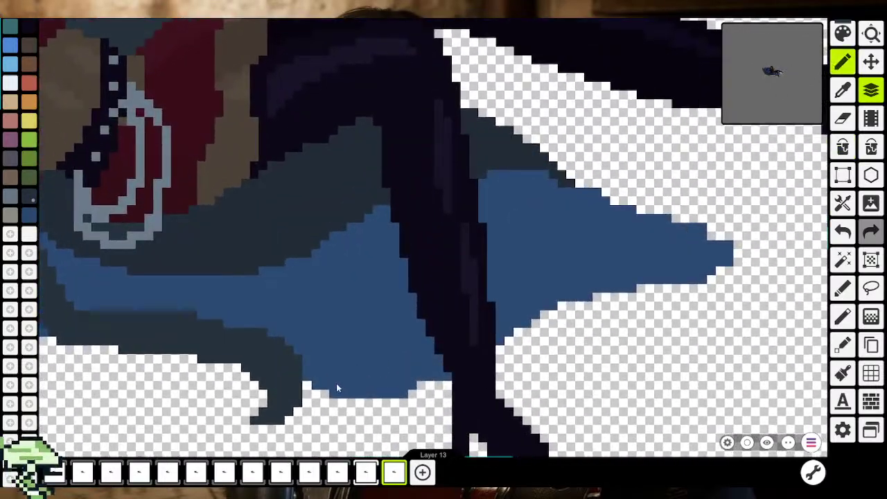
{"action": "mouse_move", "coordinate": [337, 388]}
{"action": "left_mouse_down"}
{"action": "mouse_move", "coordinate": [337, 395]}
{"action": "mouse_move", "coordinate": [366, 385]}
{"action": "left_mouse_up"}
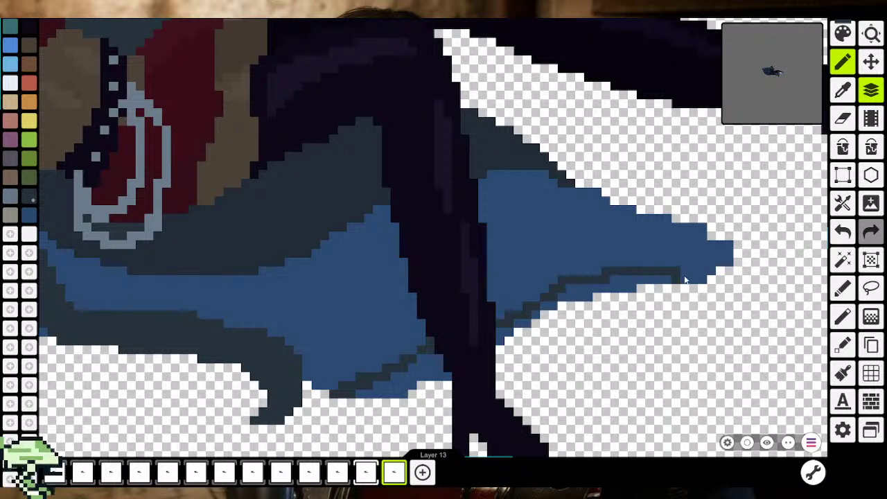
{"action": "mouse_move", "coordinate": [684, 280]}
{"action": "left_mouse_down"}
{"action": "mouse_move", "coordinate": [705, 280]}
{"action": "mouse_move", "coordinate": [641, 284]}
{"action": "left_mouse_up"}
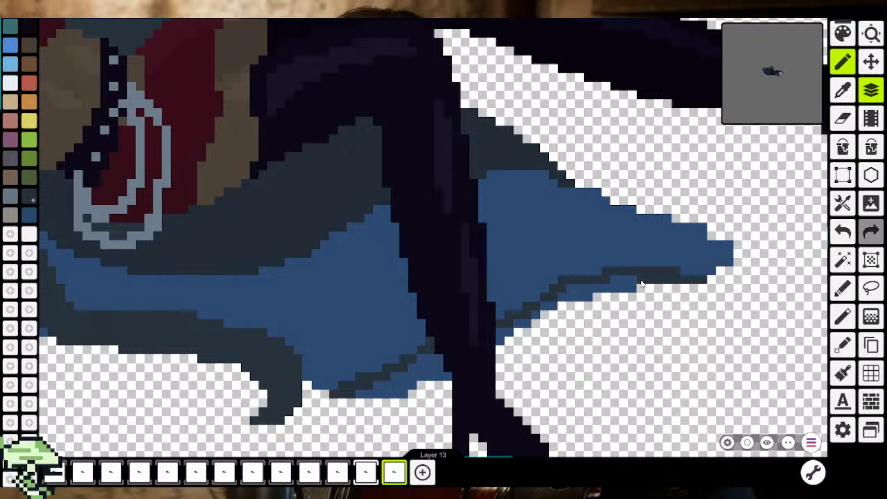
Fill the blue sliver below the edge dark grey and darken more of the edge
{"action": "left_click", "coordinate": [843, 147]}
{"action": "left_click", "coordinate": [581, 297]}
{"action": "left_click_drag", "start_coordinate": [533, 317], "coordinate": [497, 341]}
{"action": "left_click_drag", "start_coordinate": [409, 384], "coordinate": [380, 393]}
{"action": "scroll", "coordinate": [379, 393], "scroll_direction": "down", "scroll_amount": 5}
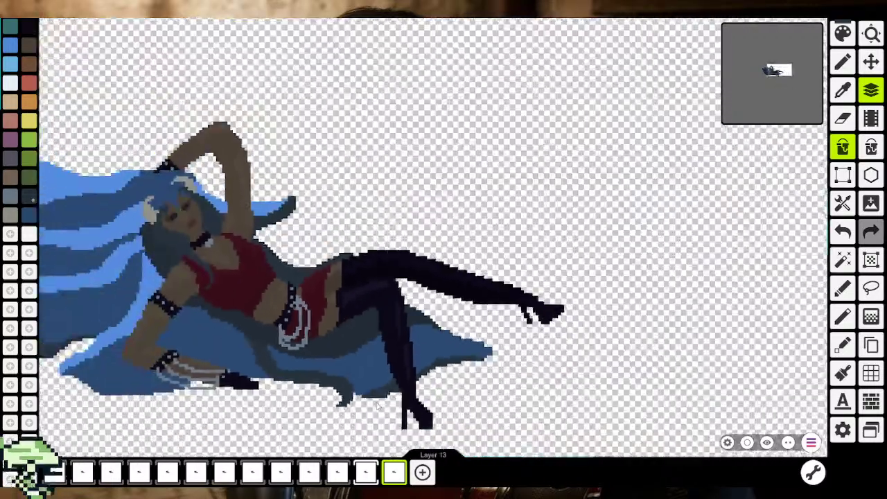
{"action": "scroll", "coordinate": [380, 393], "scroll_direction": "down", "scroll_amount": 2}
Draw a dark stepped line along the cape's lower edge under the arm
{"action": "left_click", "coordinate": [843, 61]}
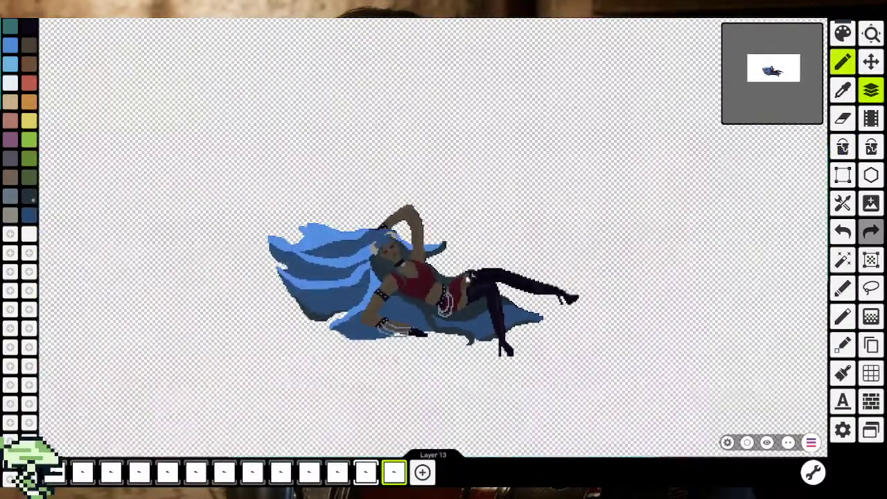
{"action": "scroll", "coordinate": [264, 286], "scroll_direction": "up", "scroll_amount": 2}
{"action": "scroll", "coordinate": [264, 286], "scroll_direction": "up", "scroll_amount": 3}
{"action": "scroll", "coordinate": [264, 286], "scroll_direction": "up", "scroll_amount": 3}
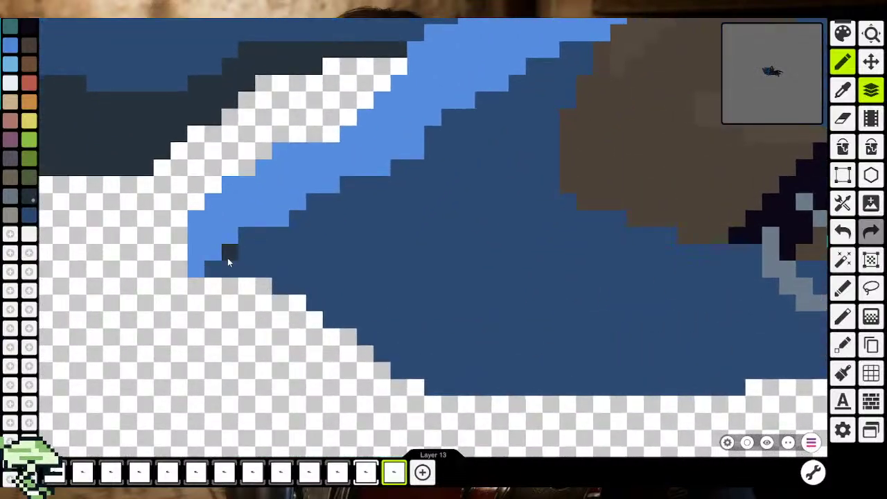
{"action": "mouse_move", "coordinate": [227, 255]}
{"action": "left_mouse_down"}
{"action": "mouse_move", "coordinate": [332, 281]}
{"action": "mouse_move", "coordinate": [440, 338]}
{"action": "mouse_move", "coordinate": [641, 356]}
{"action": "mouse_move", "coordinate": [735, 353]}
{"action": "left_mouse_up"}
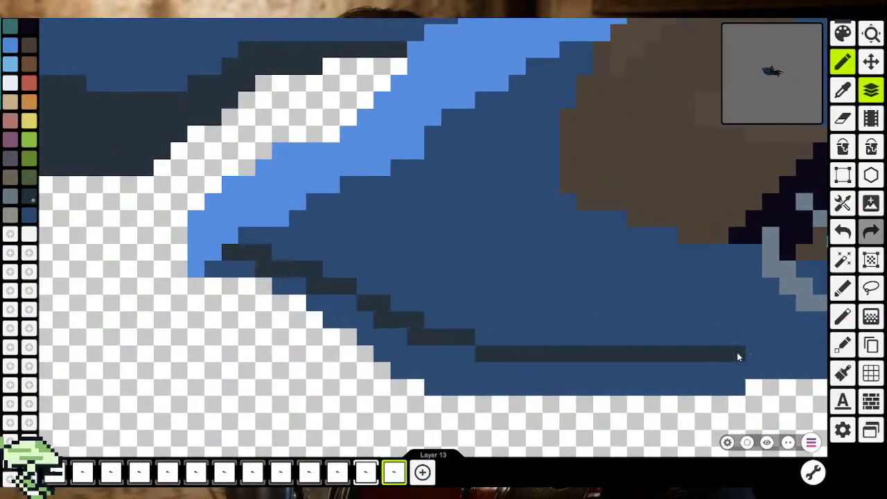
{"action": "scroll", "coordinate": [734, 353], "scroll_direction": "right", "scroll_amount": 5}
{"action": "left_click_drag", "start_coordinate": [437, 309], "coordinate": [498, 311]}
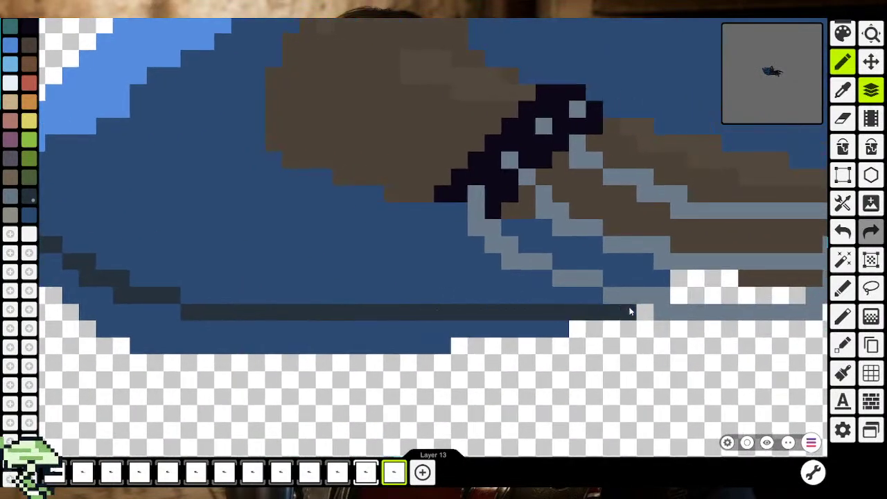
Fill the blue strip beneath that line dark slate
{"action": "left_click", "coordinate": [843, 148]}
{"action": "left_click", "coordinate": [272, 333]}
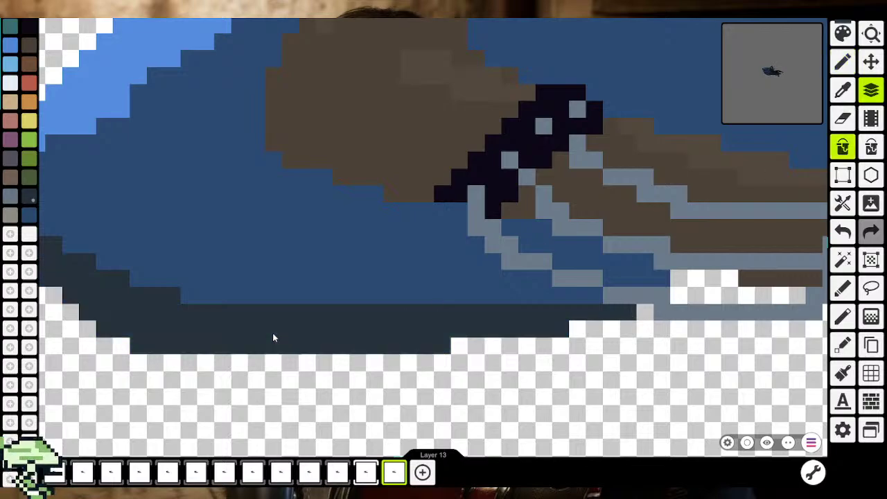
{"action": "scroll", "coordinate": [270, 356], "scroll_direction": "down", "scroll_amount": 3}
{"action": "scroll", "coordinate": [184, 321], "scroll_direction": "down", "scroll_amount": 2}
{"action": "scroll", "coordinate": [186, 319], "scroll_direction": "down", "scroll_amount": 2}
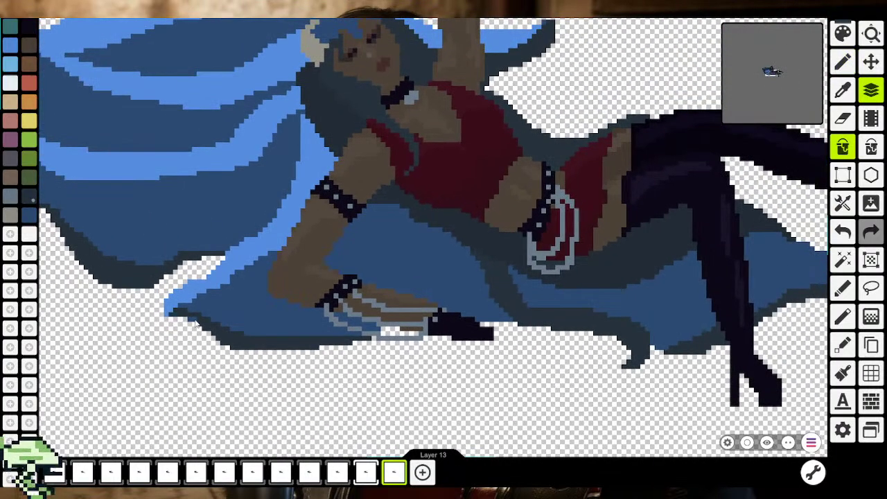
{"action": "scroll", "coordinate": [208, 322], "scroll_direction": "down", "scroll_amount": 2}
{"action": "scroll", "coordinate": [251, 330], "scroll_direction": "down", "scroll_amount": 1}
{"action": "scroll", "coordinate": [251, 330], "scroll_direction": "down", "scroll_amount": 2}
Outline the blue fold under the bent arm with dark teal pencil lines
{"action": "scroll", "coordinate": [251, 329], "scroll_direction": "down", "scroll_amount": 2}
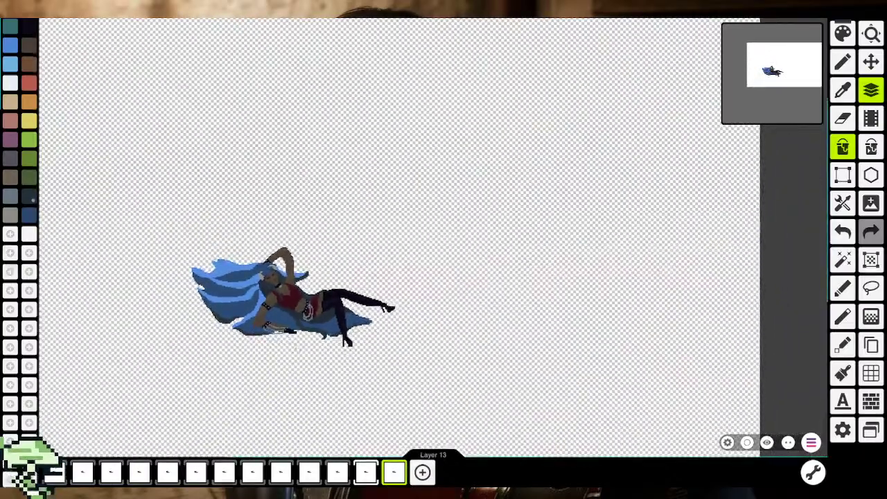
{"action": "scroll", "coordinate": [298, 333], "scroll_direction": "down", "scroll_amount": 1}
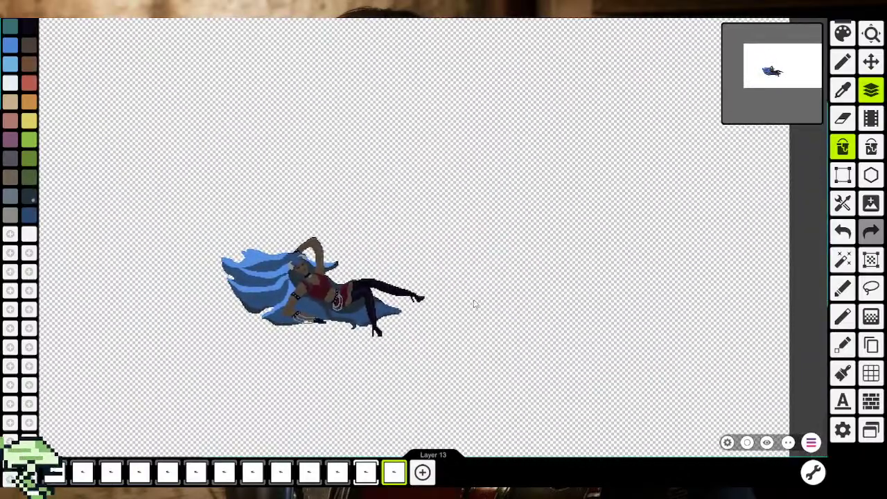
{"action": "left_click", "coordinate": [844, 64]}
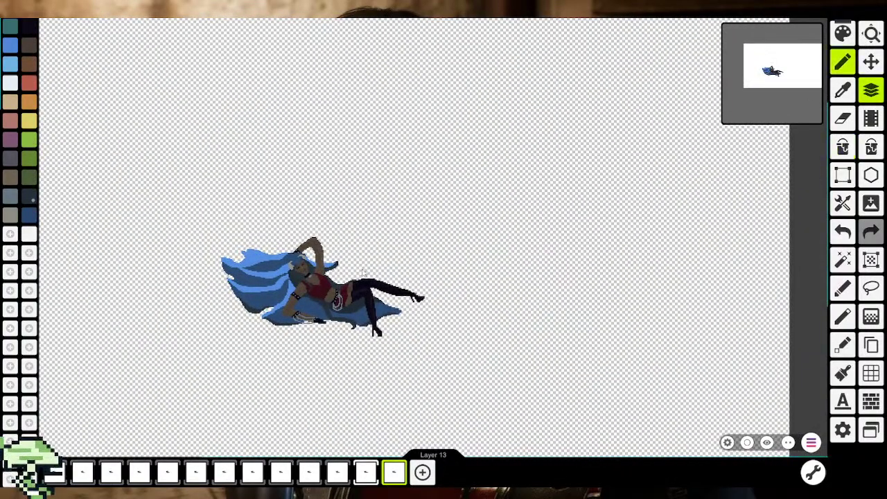
{"action": "scroll", "coordinate": [308, 287], "scroll_direction": "up", "scroll_amount": 2}
{"action": "scroll", "coordinate": [294, 305], "scroll_direction": "up", "scroll_amount": 2}
{"action": "scroll", "coordinate": [294, 308], "scroll_direction": "up", "scroll_amount": 2}
{"action": "scroll", "coordinate": [294, 308], "scroll_direction": "up", "scroll_amount": 2}
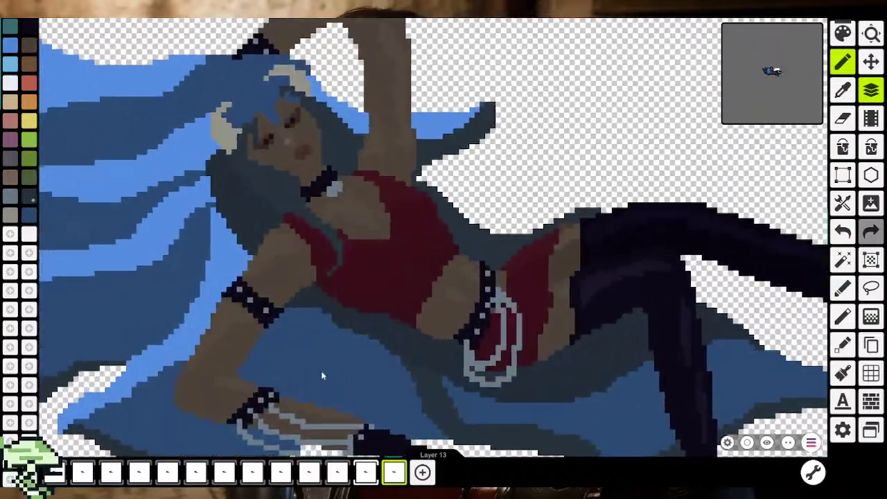
{"action": "scroll", "coordinate": [321, 371], "scroll_direction": "up", "scroll_amount": 2}
{"action": "scroll", "coordinate": [325, 318], "scroll_direction": "up", "scroll_amount": 2}
{"action": "scroll", "coordinate": [309, 260], "scroll_direction": "up", "scroll_amount": 1}
{"action": "scroll", "coordinate": [285, 308], "scroll_direction": "up", "scroll_amount": 1}
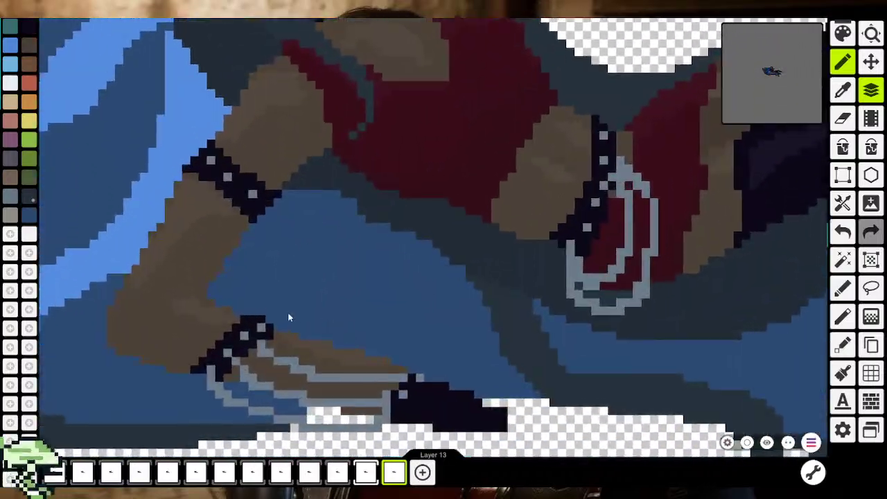
{"action": "left_click_drag", "start_coordinate": [293, 191], "coordinate": [275, 217]}
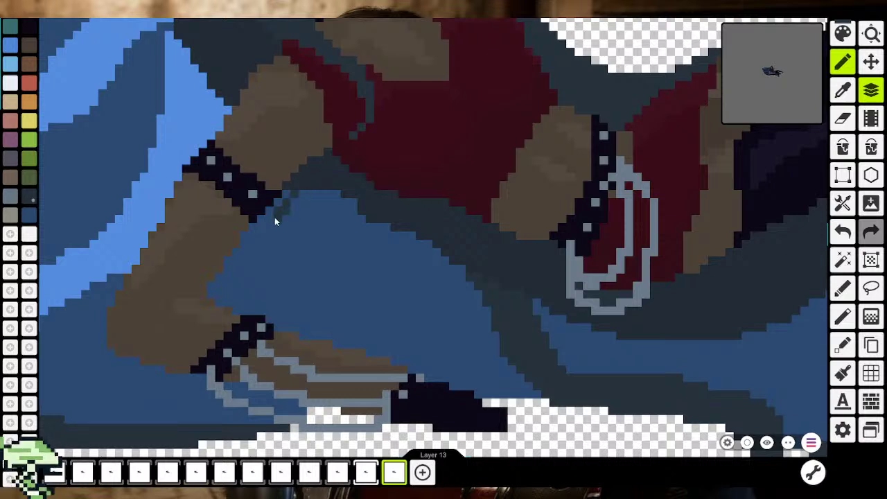
{"action": "left_click_drag", "start_coordinate": [289, 304], "coordinate": [386, 336]}
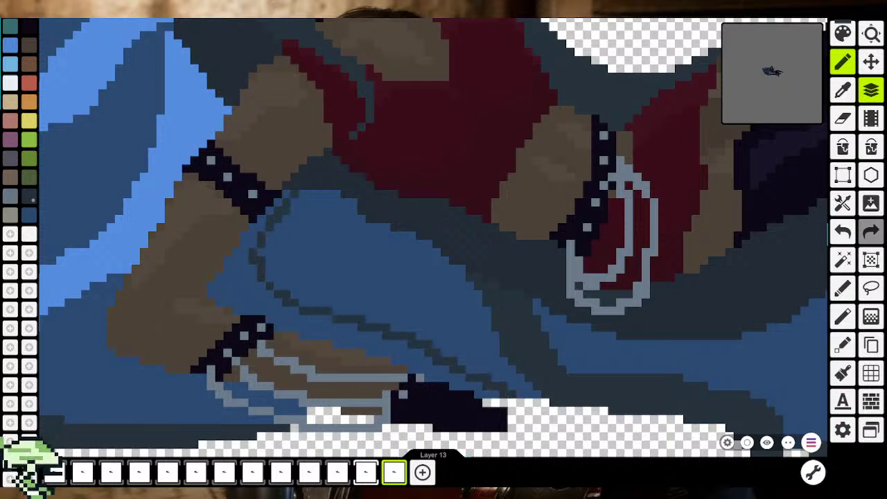
Fill the area around the fold dark teal so the fold stands out
{"action": "left_click", "coordinate": [845, 148]}
{"action": "left_click", "coordinate": [271, 311]}
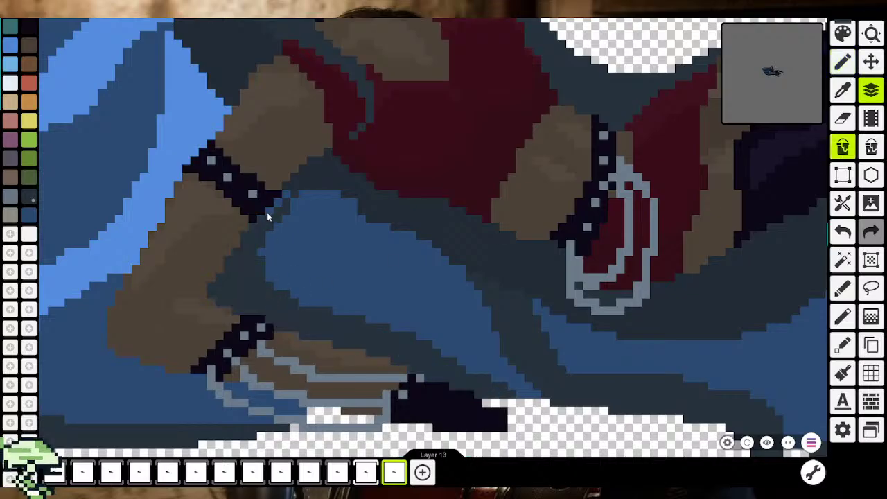
{"action": "scroll", "coordinate": [286, 197], "scroll_direction": "down", "scroll_amount": 3}
{"action": "scroll", "coordinate": [318, 264], "scroll_direction": "down", "scroll_amount": 3}
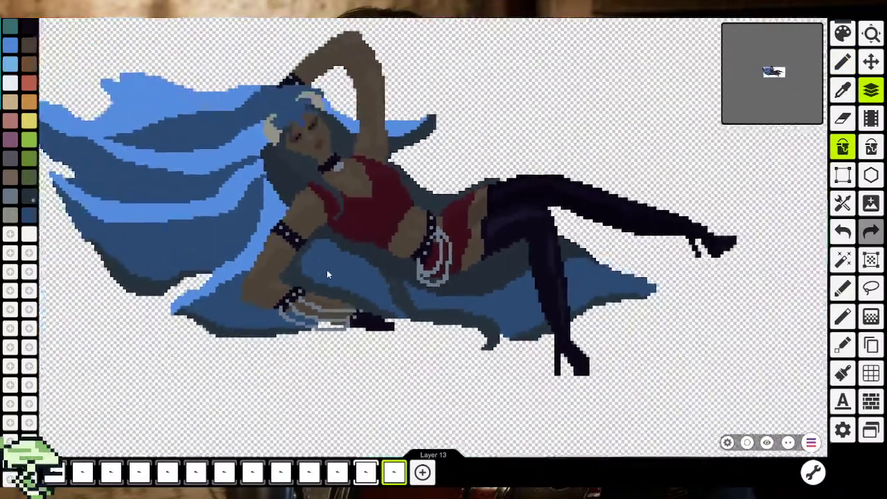
{"action": "scroll", "coordinate": [327, 270], "scroll_direction": "down", "scroll_amount": 3}
{"action": "scroll", "coordinate": [326, 274], "scroll_direction": "down", "scroll_amount": 2}
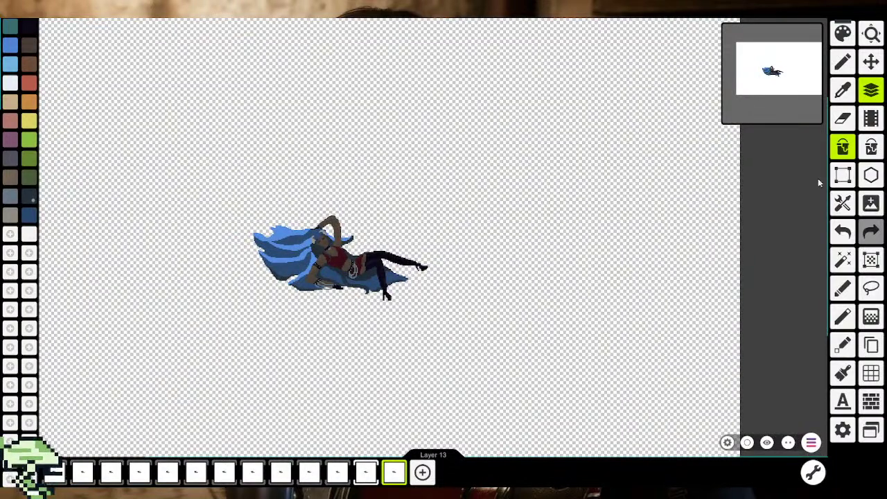
{"action": "left_click", "coordinate": [842, 90]}
{"action": "scroll", "coordinate": [481, 386], "scroll_direction": "up", "scroll_amount": 2}
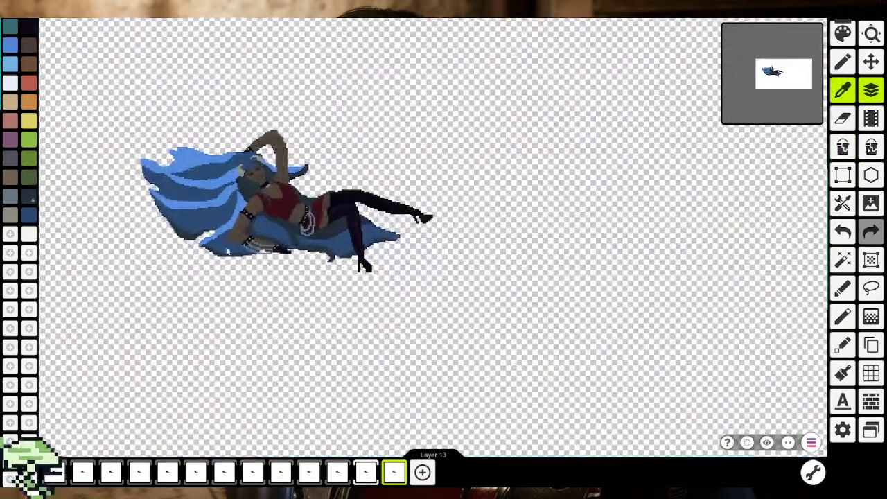
{"action": "scroll", "coordinate": [480, 367], "scroll_direction": "up", "scroll_amount": 2}
{"action": "scroll", "coordinate": [478, 346], "scroll_direction": "up", "scroll_amount": 2}
{"action": "scroll", "coordinate": [474, 309], "scroll_direction": "up", "scroll_amount": 1}
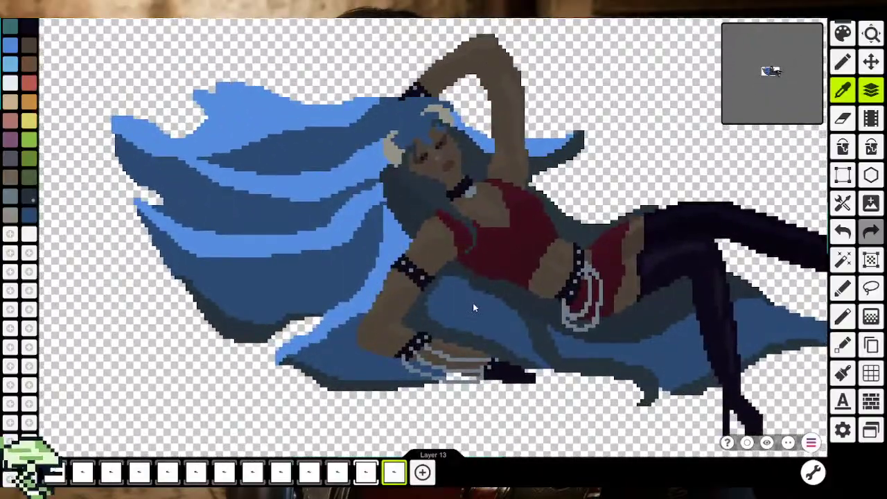
{"action": "key", "text": "g"}
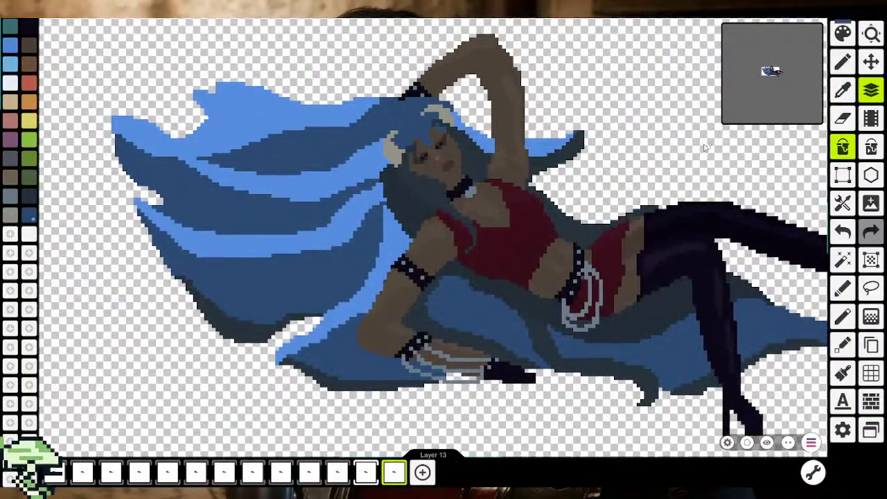
{"action": "scroll", "coordinate": [705, 146], "scroll_direction": "down", "scroll_amount": 3}
{"action": "scroll", "coordinate": [603, 201], "scroll_direction": "down", "scroll_amount": 1}
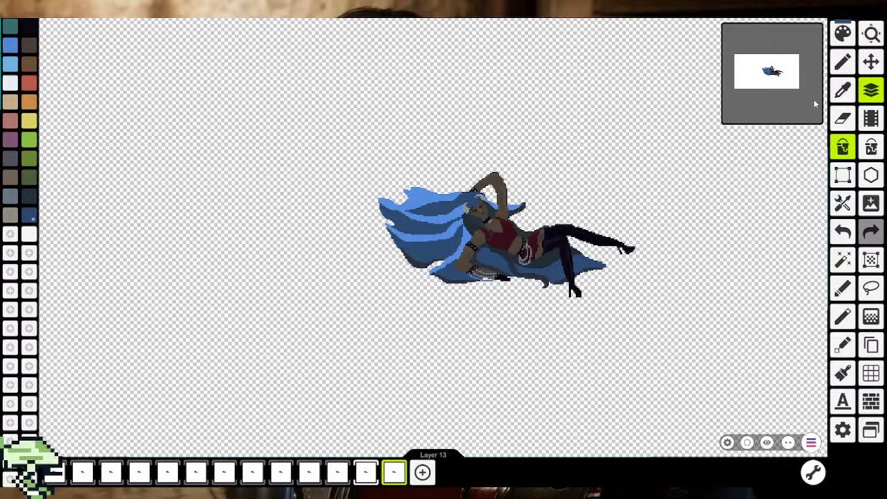
Set the active colour to darker blue 27456C
{"action": "left_click", "coordinate": [842, 34]}
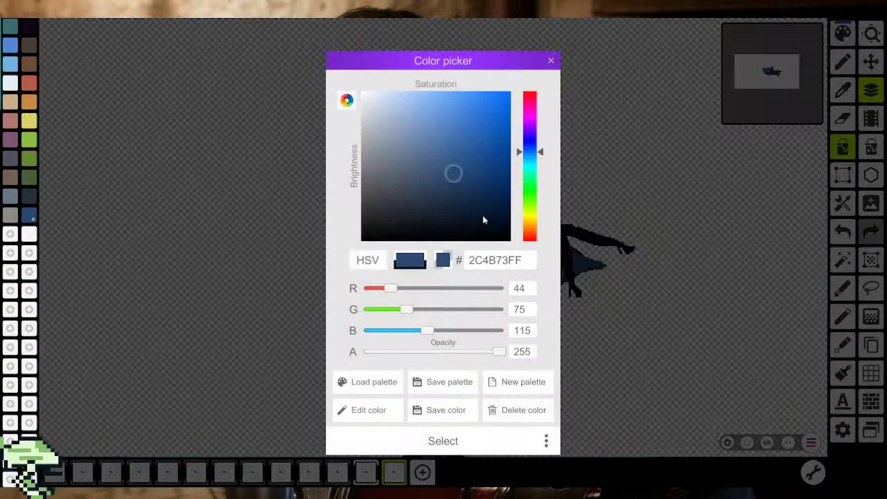
{"action": "left_click", "coordinate": [456, 180]}
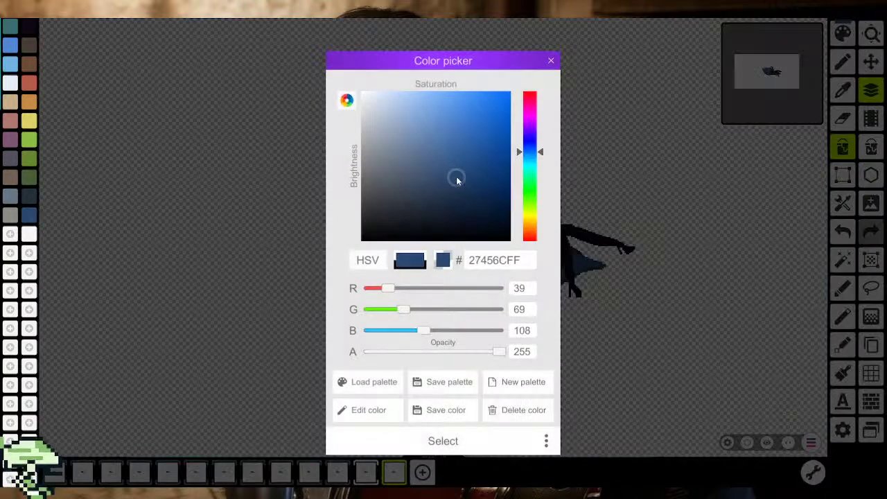
{"action": "left_click", "coordinate": [465, 442]}
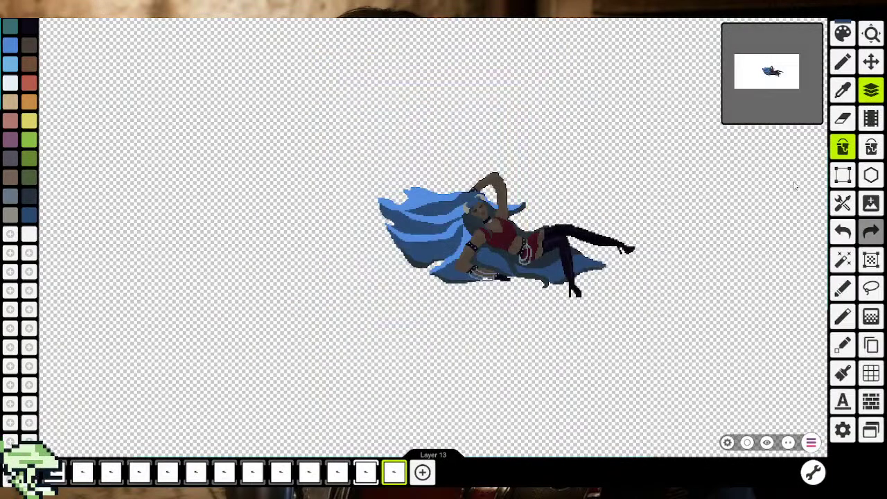
Globally fill the slate-blue areas under the arm and torso with 27456C
{"action": "left_click", "coordinate": [871, 147]}
{"action": "scroll", "coordinate": [475, 236], "scroll_direction": "up", "scroll_amount": 3}
{"action": "scroll", "coordinate": [425, 205], "scroll_direction": "up", "scroll_amount": 2}
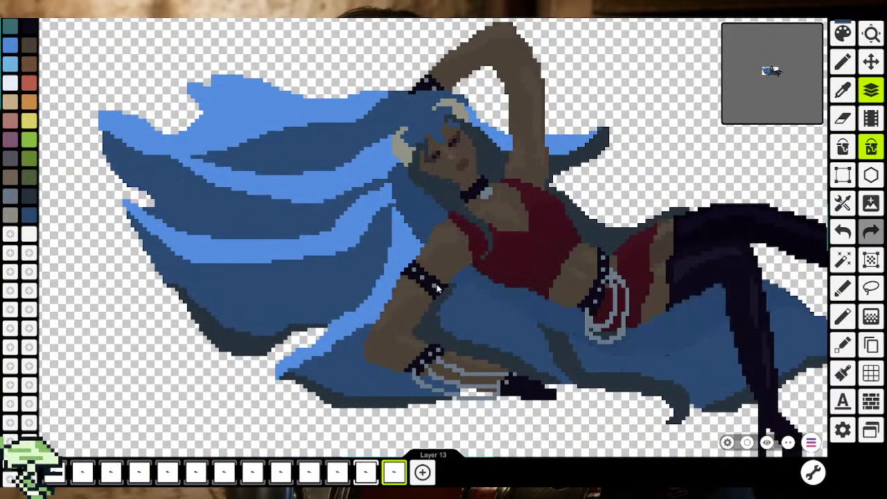
{"action": "left_click", "coordinate": [271, 350]}
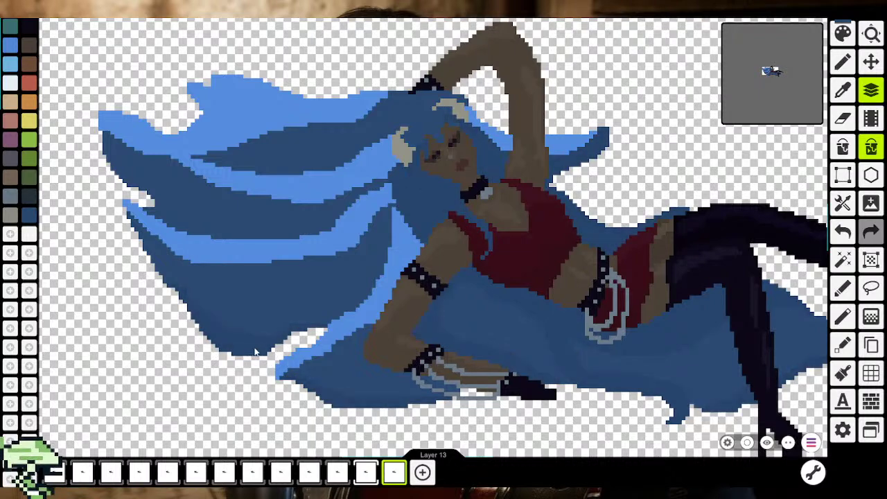
{"action": "scroll", "coordinate": [423, 329], "scroll_direction": "down", "scroll_amount": 3}
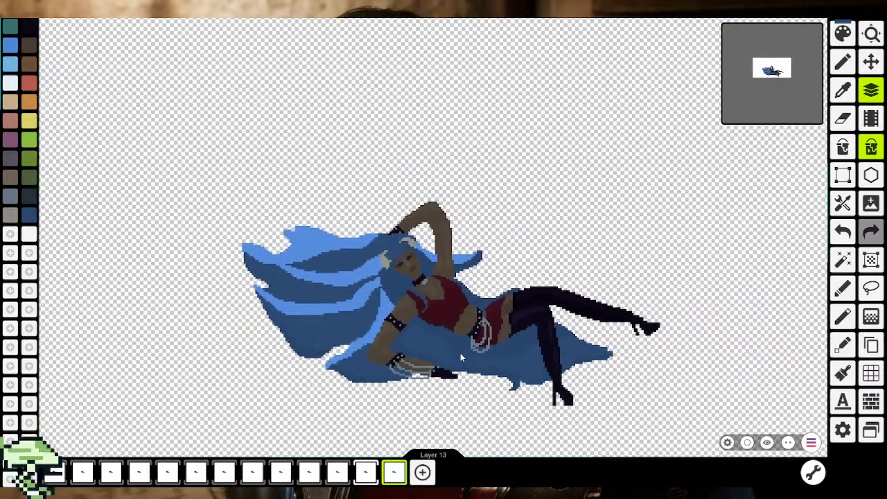
{"action": "scroll", "coordinate": [461, 341], "scroll_direction": "up", "scroll_amount": 3}
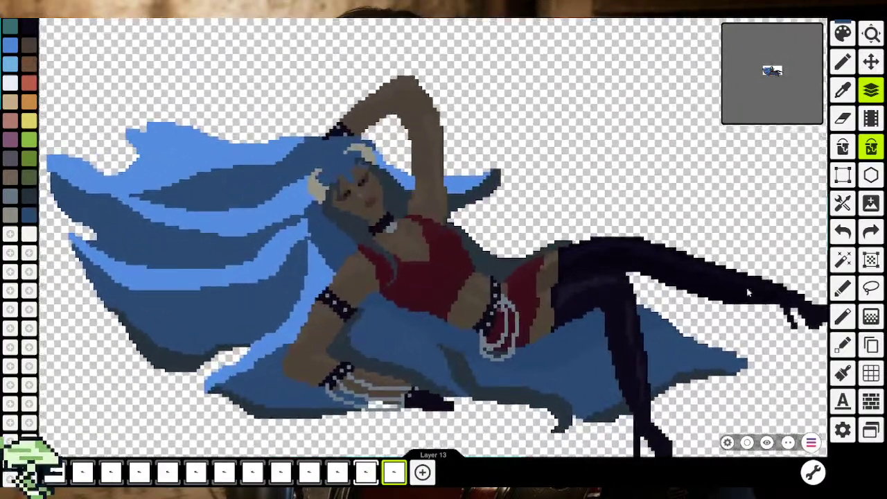
{"action": "left_click", "coordinate": [843, 147]}
{"action": "scroll", "coordinate": [645, 381], "scroll_direction": "up", "scroll_amount": 3}
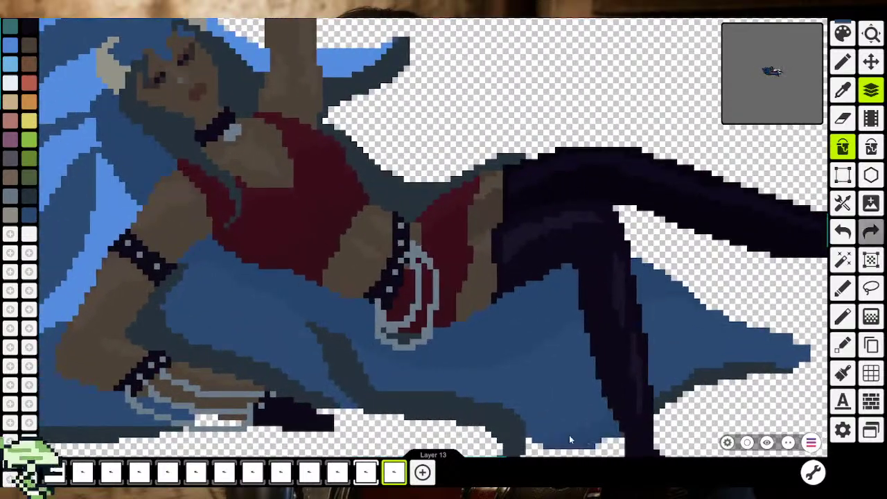
{"action": "scroll", "coordinate": [535, 371], "scroll_direction": "left", "scroll_amount": 2}
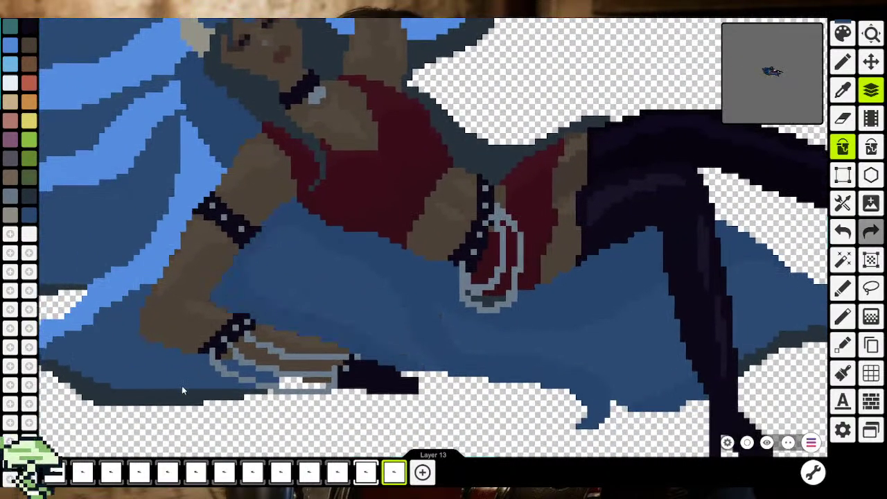
{"action": "scroll", "coordinate": [181, 385], "scroll_direction": "down", "scroll_amount": 3}
{"action": "scroll", "coordinate": [225, 305], "scroll_direction": "up", "scroll_amount": 2}
{"action": "scroll", "coordinate": [224, 304], "scroll_direction": "down", "scroll_amount": 2}
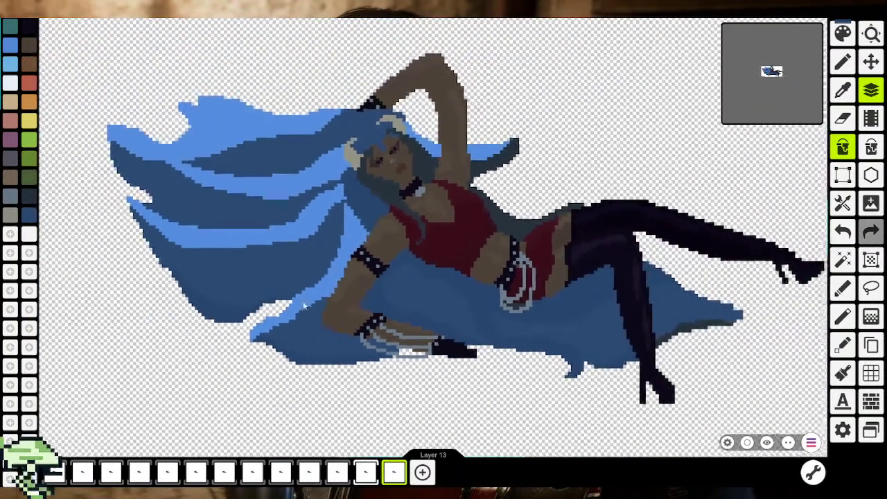
{"action": "scroll", "coordinate": [304, 306], "scroll_direction": "right", "scroll_amount": 2}
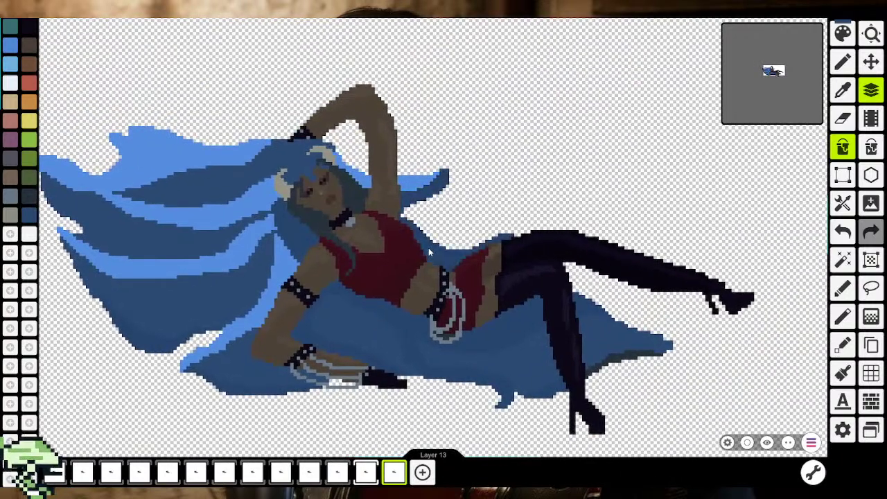
{"action": "scroll", "coordinate": [357, 195], "scroll_direction": "down", "scroll_amount": 2}
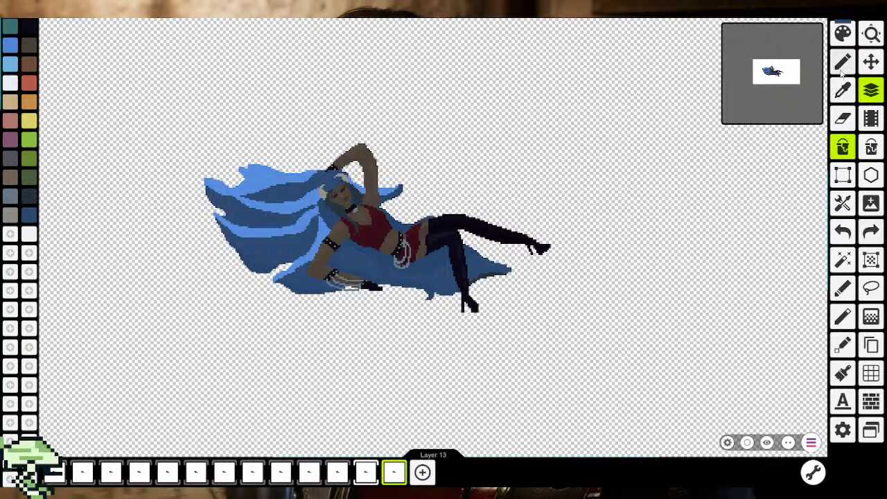
Darken the blue hair beside the face with dark slate pixels
{"action": "left_click", "coordinate": [842, 63]}
{"action": "scroll", "coordinate": [328, 181], "scroll_direction": "up", "scroll_amount": 2}
{"action": "scroll", "coordinate": [329, 181], "scroll_direction": "up", "scroll_amount": 2}
{"action": "scroll", "coordinate": [328, 181], "scroll_direction": "up", "scroll_amount": 1}
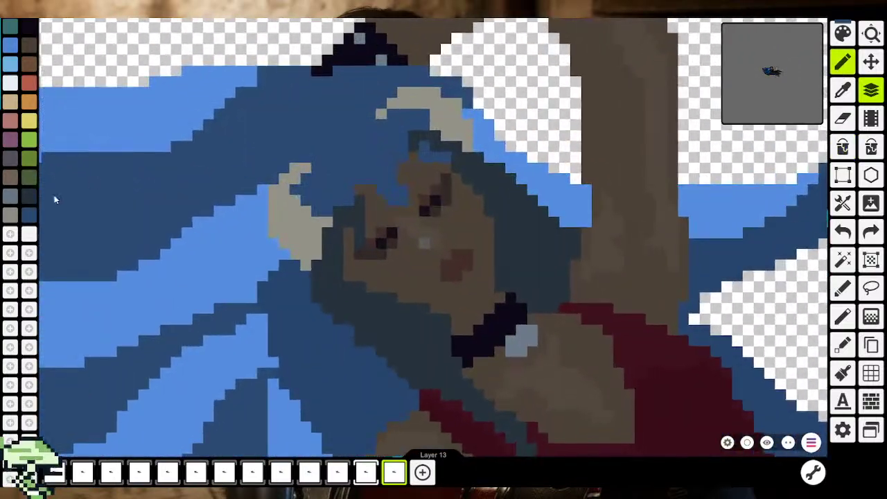
{"action": "scroll", "coordinate": [327, 201], "scroll_direction": "up", "scroll_amount": 1}
{"action": "scroll", "coordinate": [317, 229], "scroll_direction": "up", "scroll_amount": 1}
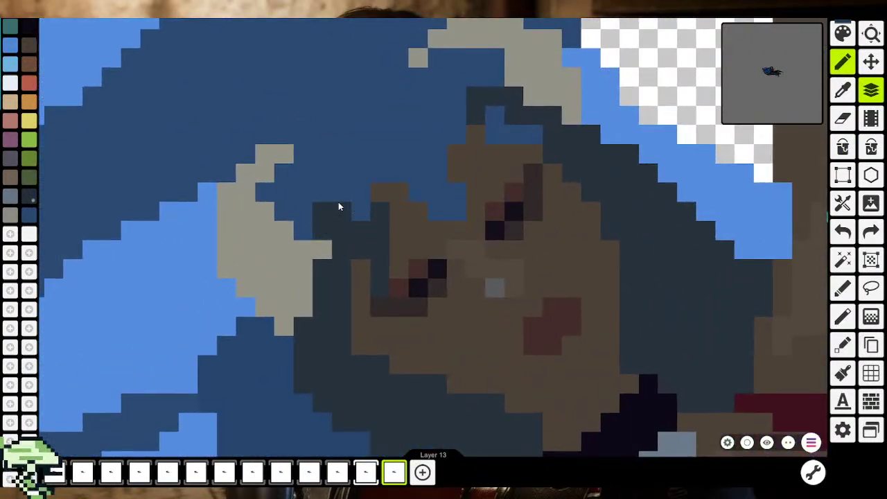
{"action": "left_click_drag", "start_coordinate": [386, 175], "coordinate": [422, 189]}
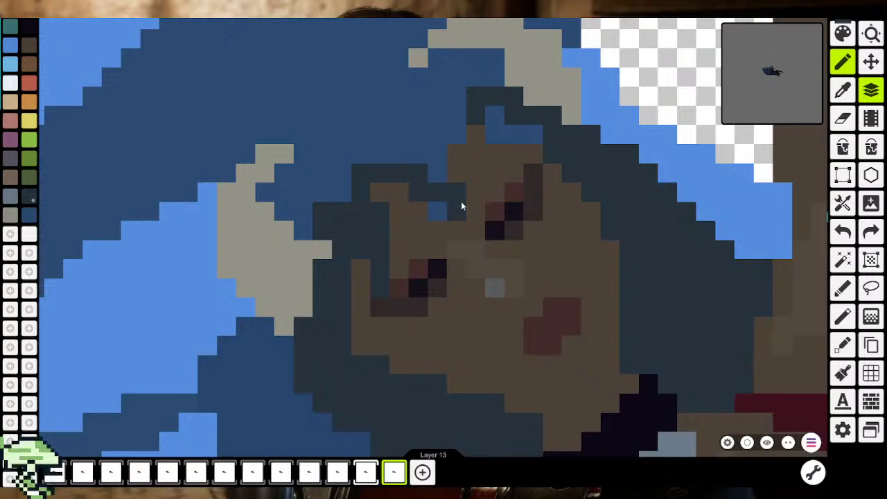
{"action": "left_click", "coordinate": [438, 209]}
{"action": "left_click_drag", "start_coordinate": [527, 140], "coordinate": [494, 119]}
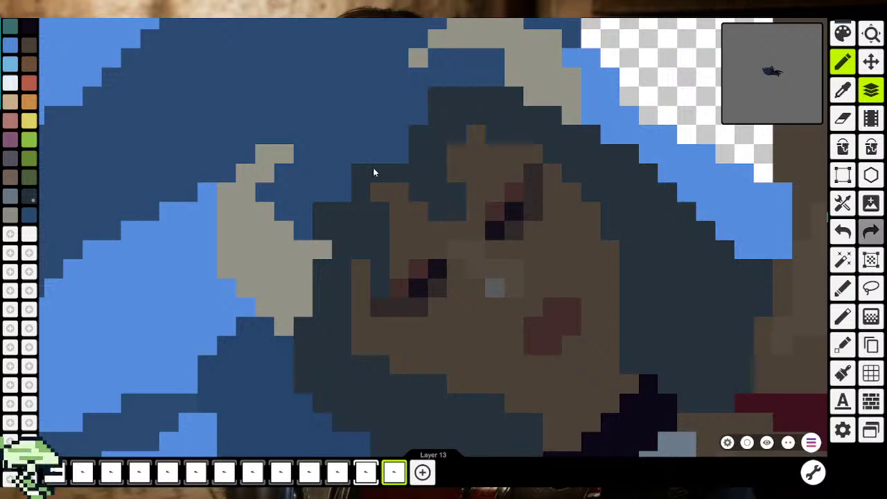
{"action": "mouse_move", "coordinate": [373, 172]}
{"action": "left_mouse_down"}
{"action": "mouse_move", "coordinate": [324, 203]}
{"action": "mouse_move", "coordinate": [303, 232]}
{"action": "left_mouse_up"}
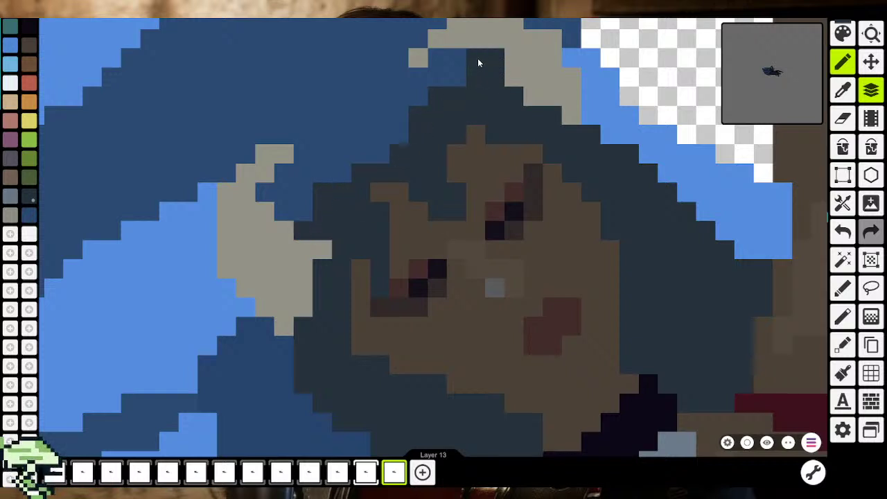
Paint a wide dark slate strand sweeping across the top of the hair
{"action": "scroll", "coordinate": [454, 95], "scroll_direction": "down", "scroll_amount": 5}
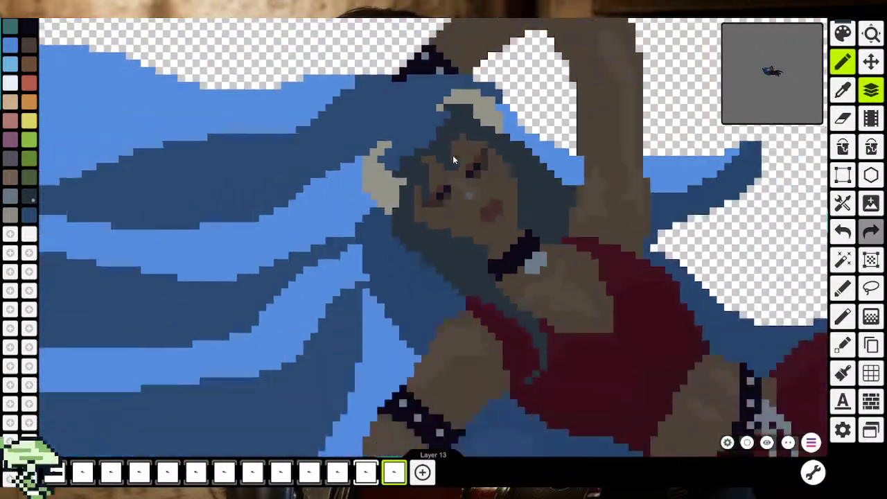
{"action": "scroll", "coordinate": [455, 182], "scroll_direction": "down", "scroll_amount": 2}
{"action": "scroll", "coordinate": [452, 176], "scroll_direction": "up", "scroll_amount": 3}
{"action": "scroll", "coordinate": [449, 171], "scroll_direction": "up", "scroll_amount": 2}
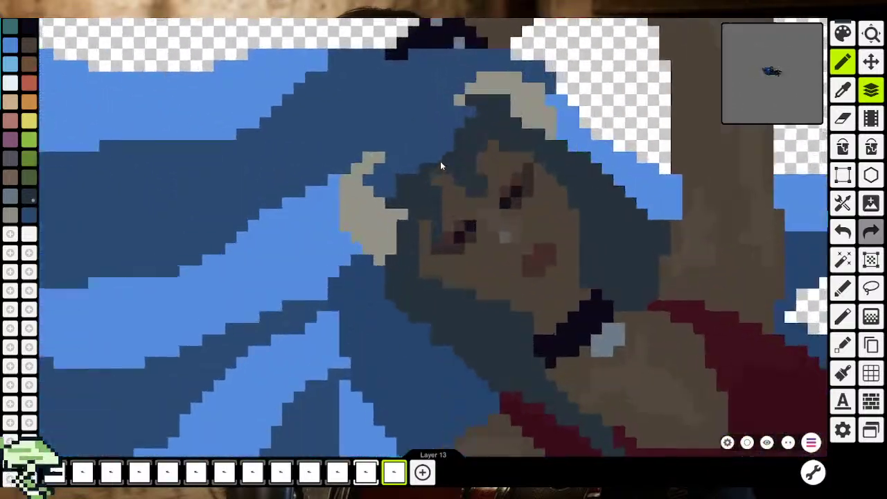
{"action": "scroll", "coordinate": [440, 161], "scroll_direction": "up", "scroll_amount": 2}
{"action": "mouse_move", "coordinate": [435, 110]}
{"action": "left_mouse_down"}
{"action": "mouse_move", "coordinate": [275, 87]}
{"action": "mouse_move", "coordinate": [235, 102]}
{"action": "left_mouse_up"}
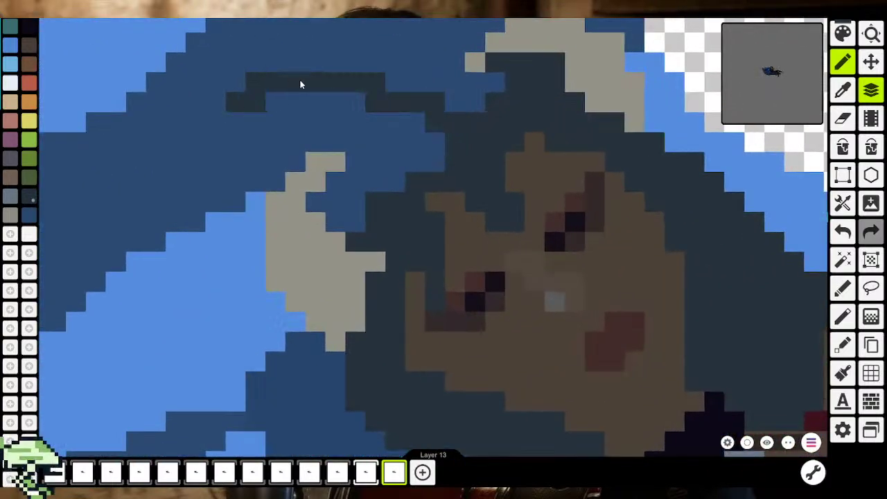
{"action": "mouse_move", "coordinate": [463, 114]}
{"action": "left_mouse_down"}
{"action": "mouse_move", "coordinate": [323, 71]}
{"action": "mouse_move", "coordinate": [188, 118]}
{"action": "mouse_move", "coordinate": [411, 63]}
{"action": "mouse_move", "coordinate": [465, 118]}
{"action": "left_mouse_up"}
{"action": "left_click_drag", "start_coordinate": [339, 101], "coordinate": [185, 134]}
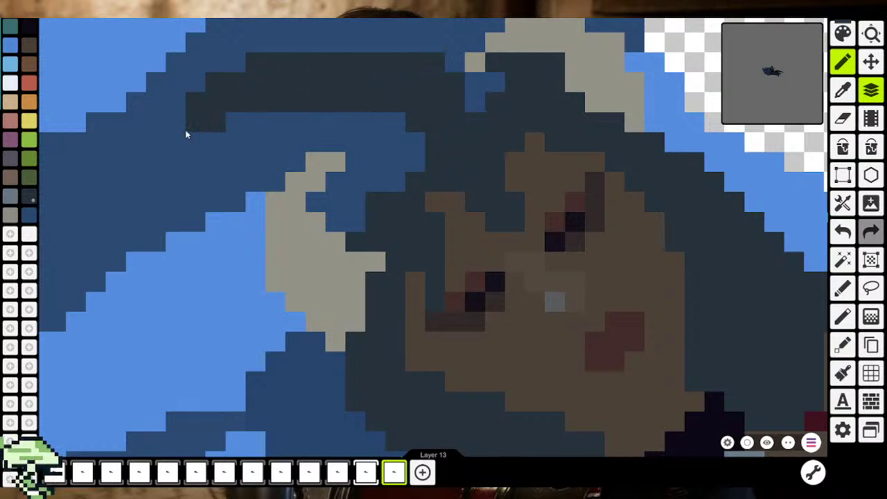
{"action": "scroll", "coordinate": [157, 149], "scroll_direction": "down", "scroll_amount": 2}
{"action": "scroll", "coordinate": [350, 194], "scroll_direction": "down", "scroll_amount": 2}
{"action": "scroll", "coordinate": [352, 207], "scroll_direction": "down", "scroll_amount": 2}
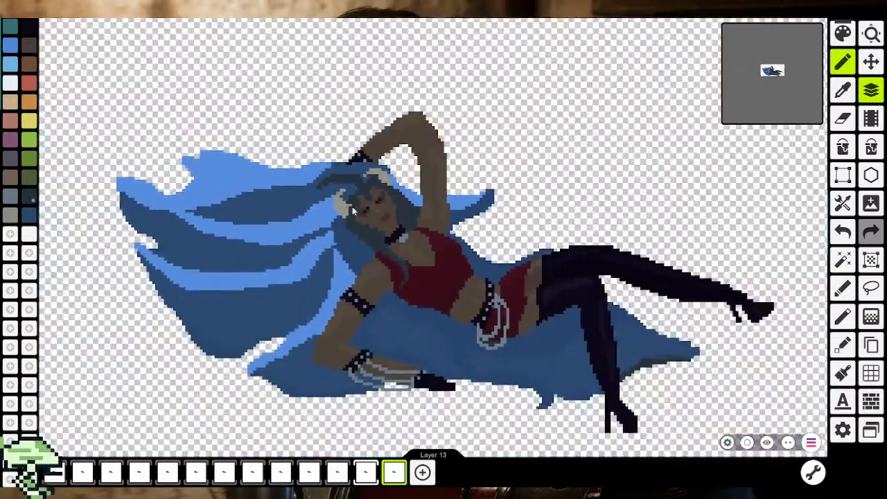
{"action": "scroll", "coordinate": [369, 208], "scroll_direction": "down", "scroll_amount": 1}
{"action": "scroll", "coordinate": [370, 208], "scroll_direction": "up", "scroll_amount": 1}
{"action": "scroll", "coordinate": [353, 201], "scroll_direction": "up", "scroll_amount": 2}
{"action": "scroll", "coordinate": [338, 195], "scroll_direction": "up", "scroll_amount": 2}
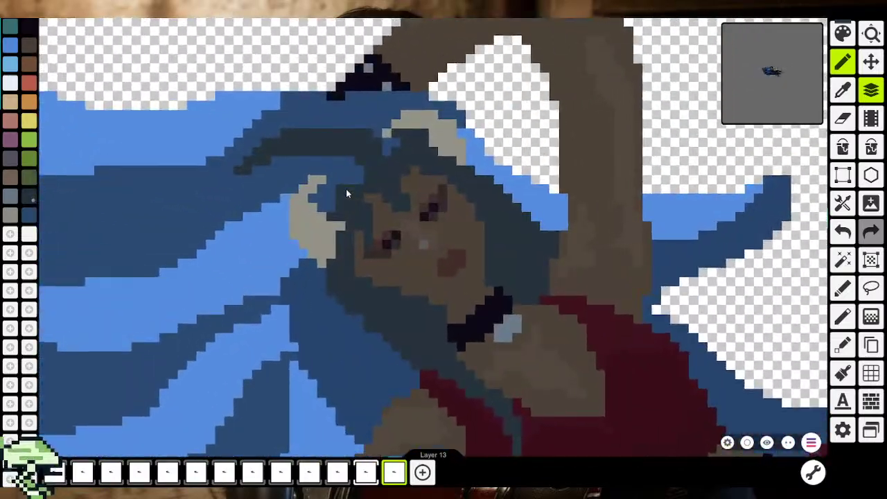
{"action": "mouse_move", "coordinate": [309, 161]}
{"action": "left_mouse_down"}
{"action": "mouse_move", "coordinate": [227, 181]}
{"action": "mouse_move", "coordinate": [236, 221]}
{"action": "mouse_move", "coordinate": [339, 172]}
{"action": "left_mouse_up"}
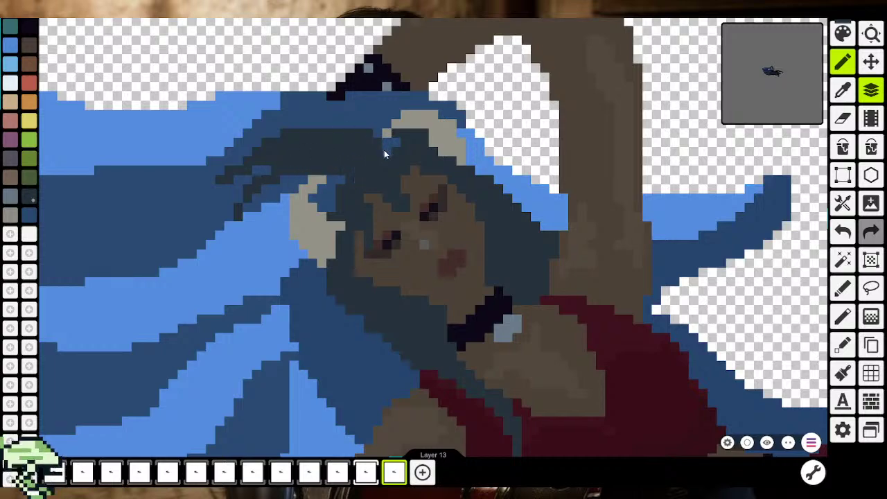
Extend the dark hair up-left and darken stray blue pixels near the shoulder
{"action": "scroll", "coordinate": [388, 169], "scroll_direction": "down", "scroll_amount": 5}
{"action": "scroll", "coordinate": [426, 206], "scroll_direction": "down", "scroll_amount": 5}
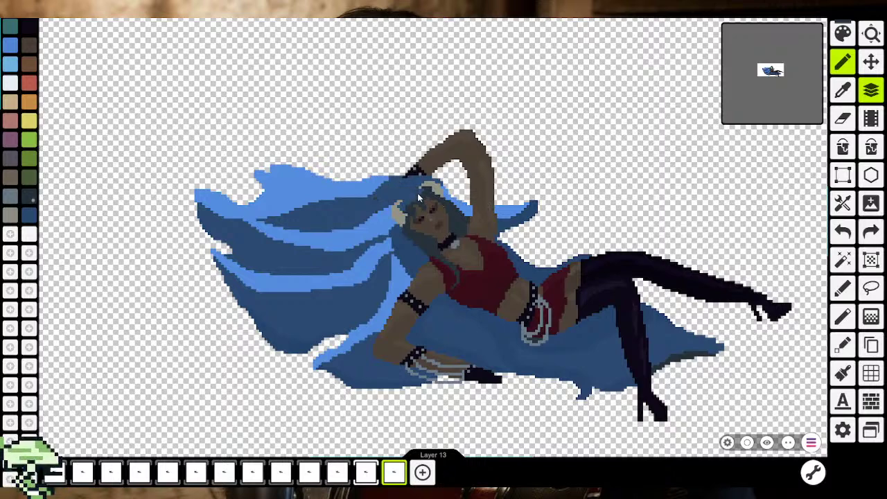
{"action": "scroll", "coordinate": [418, 201], "scroll_direction": "up", "scroll_amount": 3}
{"action": "scroll", "coordinate": [418, 204], "scroll_direction": "up", "scroll_amount": 3}
{"action": "scroll", "coordinate": [416, 201], "scroll_direction": "up", "scroll_amount": 3}
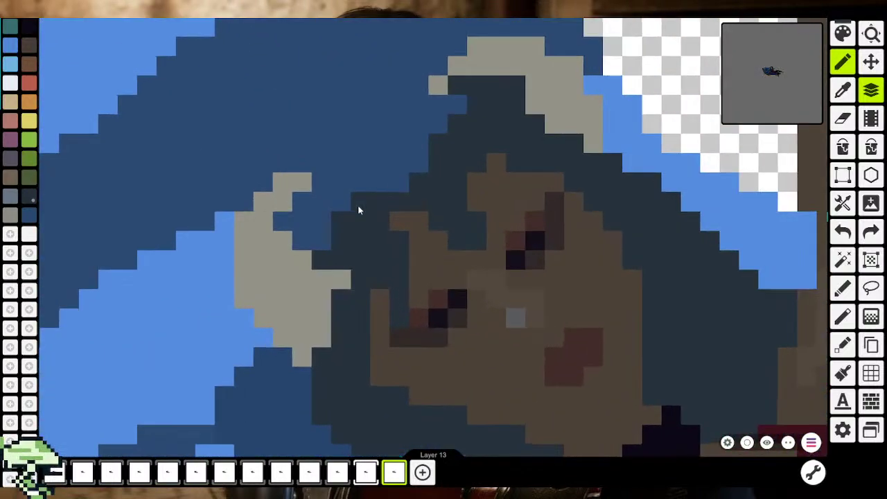
{"action": "mouse_move", "coordinate": [435, 144]}
{"action": "left_mouse_down"}
{"action": "mouse_move", "coordinate": [369, 174]}
{"action": "mouse_move", "coordinate": [355, 169]}
{"action": "mouse_move", "coordinate": [418, 125]}
{"action": "mouse_move", "coordinate": [363, 154]}
{"action": "left_mouse_up"}
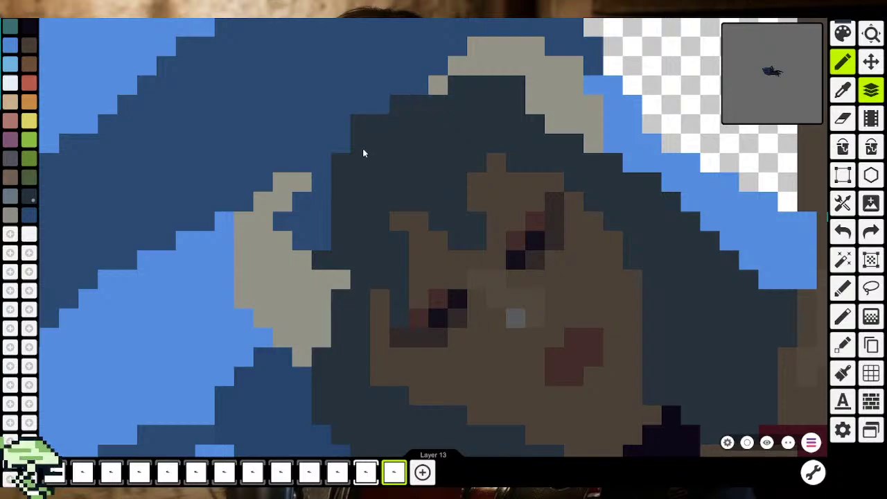
{"action": "scroll", "coordinate": [353, 157], "scroll_direction": "down", "scroll_amount": 2}
{"action": "scroll", "coordinate": [416, 210], "scroll_direction": "down", "scroll_amount": 3}
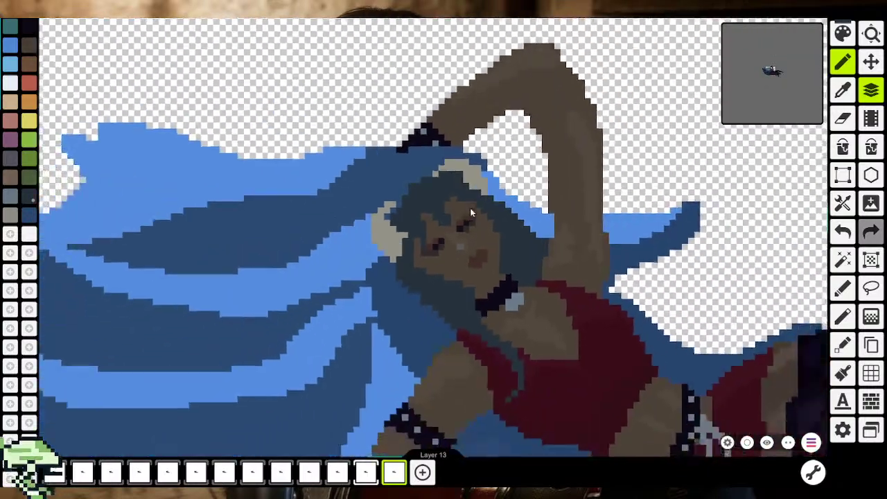
{"action": "scroll", "coordinate": [470, 208], "scroll_direction": "down", "scroll_amount": 3}
{"action": "scroll", "coordinate": [554, 234], "scroll_direction": "up", "scroll_amount": 2}
{"action": "scroll", "coordinate": [527, 232], "scroll_direction": "up", "scroll_amount": 3}
{"action": "scroll", "coordinate": [485, 227], "scroll_direction": "up", "scroll_amount": 3}
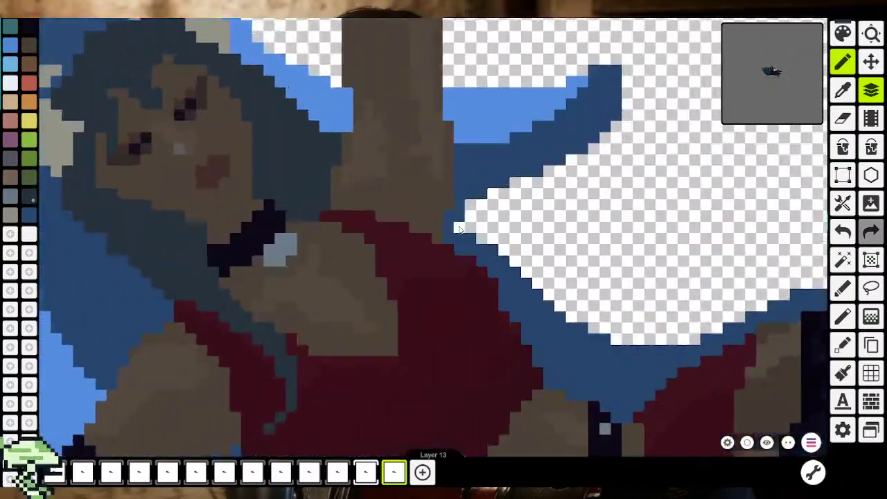
{"action": "scroll", "coordinate": [444, 224], "scroll_direction": "up", "scroll_amount": 2}
{"action": "left_click_drag", "start_coordinate": [444, 224], "coordinate": [460, 202]}
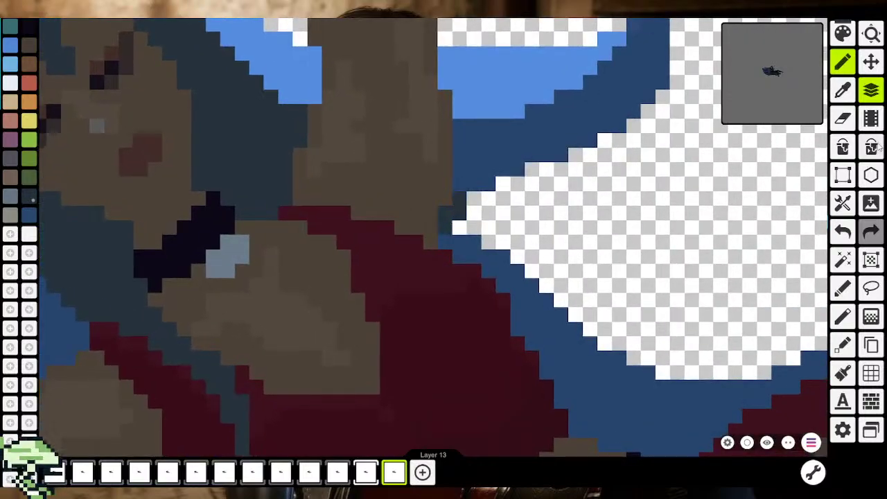
{"action": "left_click", "coordinate": [843, 146]}
{"action": "scroll", "coordinate": [561, 138], "scroll_direction": "down", "scroll_amount": 2}
{"action": "scroll", "coordinate": [561, 138], "scroll_direction": "down", "scroll_amount": 3}
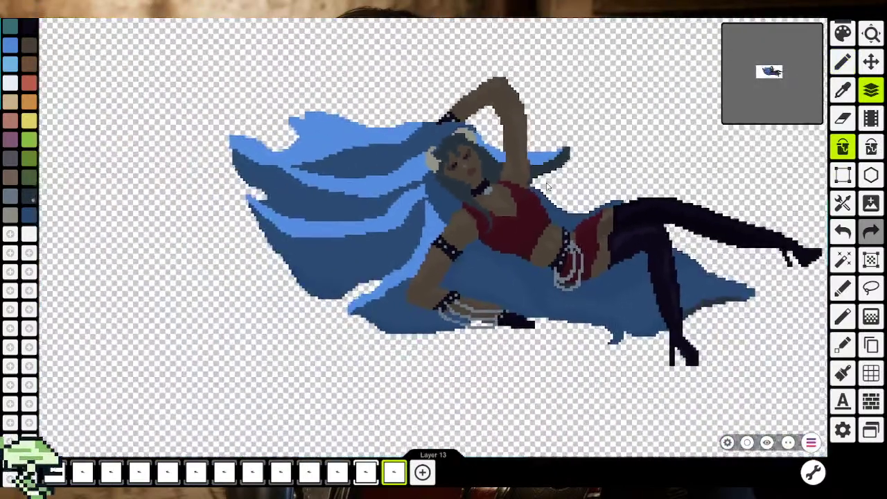
{"action": "scroll", "coordinate": [561, 138], "scroll_direction": "down", "scroll_amount": 2}
{"action": "left_click", "coordinate": [841, 96]}
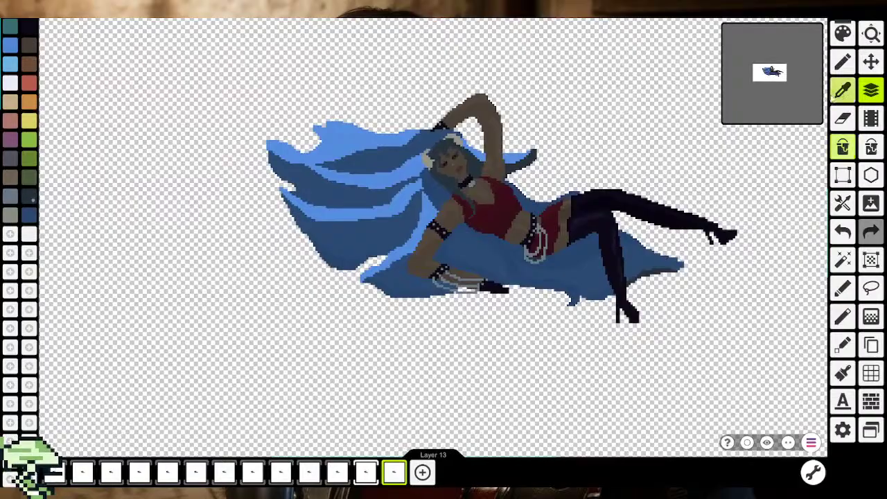
{"action": "scroll", "coordinate": [566, 291], "scroll_direction": "up", "scroll_amount": 3}
{"action": "left_click", "coordinate": [566, 292]}
{"action": "scroll", "coordinate": [566, 292], "scroll_direction": "down", "scroll_amount": 1}
{"action": "scroll", "coordinate": [676, 297], "scroll_direction": "down", "scroll_amount": 3}
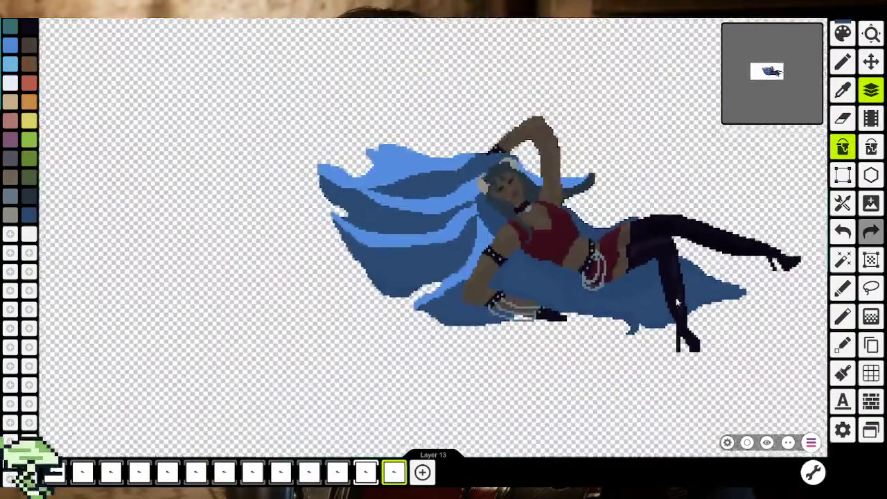
{"action": "scroll", "coordinate": [509, 269], "scroll_direction": "down", "scroll_amount": 1}
{"action": "left_click_drag", "start_coordinate": [509, 269], "coordinate": [460, 266]}
{"action": "key", "text": "i"}
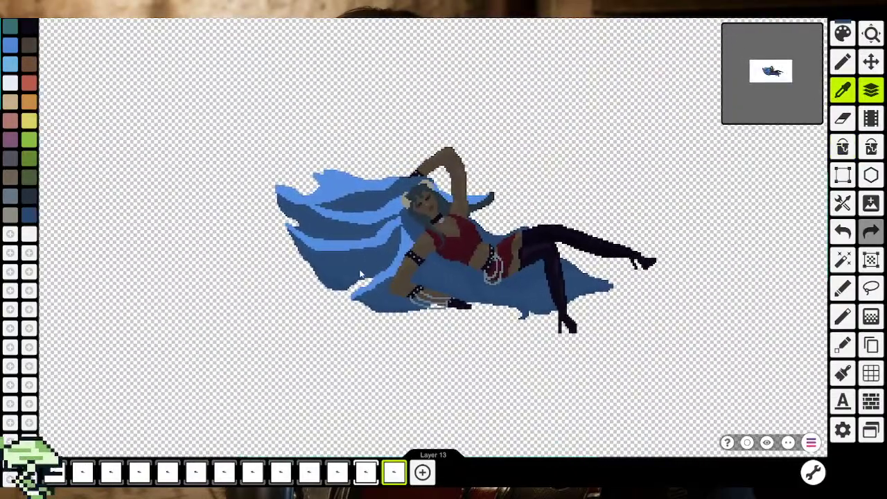
{"action": "left_click", "coordinate": [361, 275]}
{"action": "left_click", "coordinate": [842, 33]}
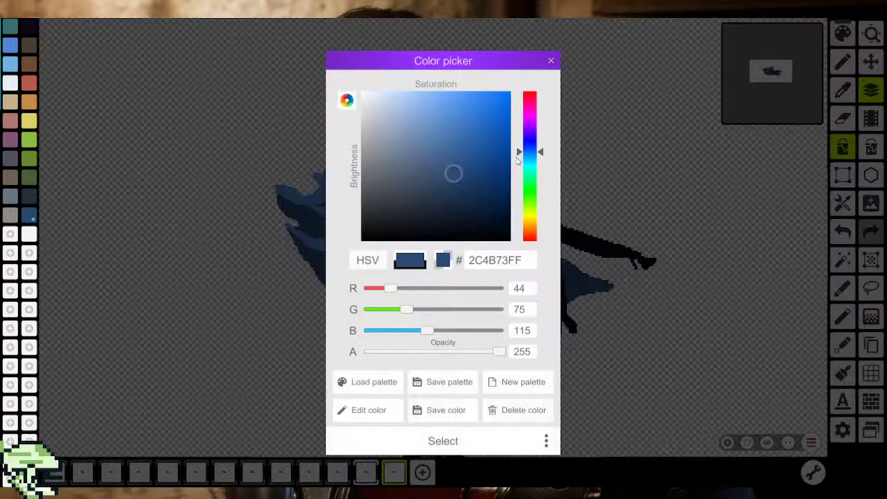
{"action": "left_click", "coordinate": [445, 171]}
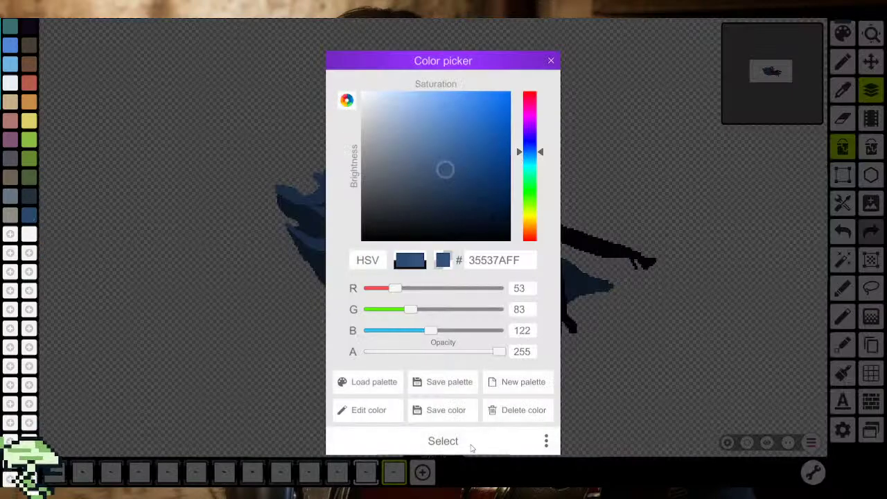
{"action": "left_click", "coordinate": [468, 444]}
{"action": "left_click", "coordinate": [871, 147]}
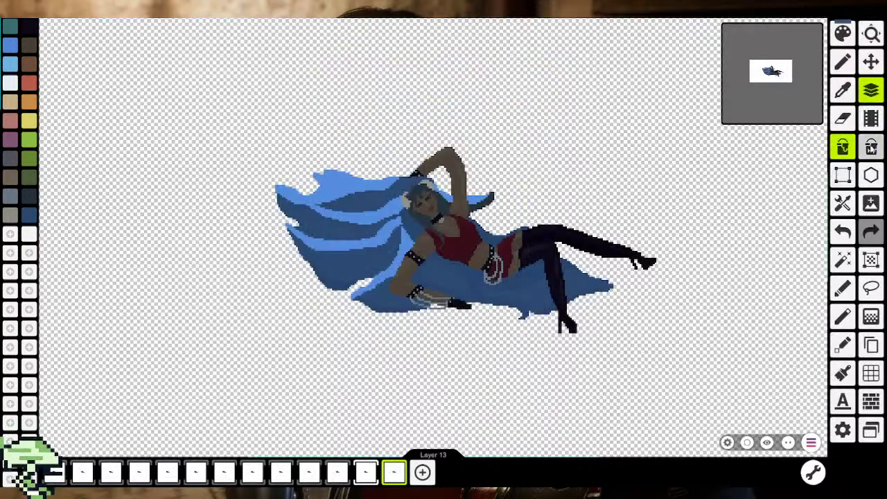
{"action": "left_click", "coordinate": [325, 184]}
{"action": "scroll", "coordinate": [327, 194], "scroll_direction": "down", "scroll_amount": 3}
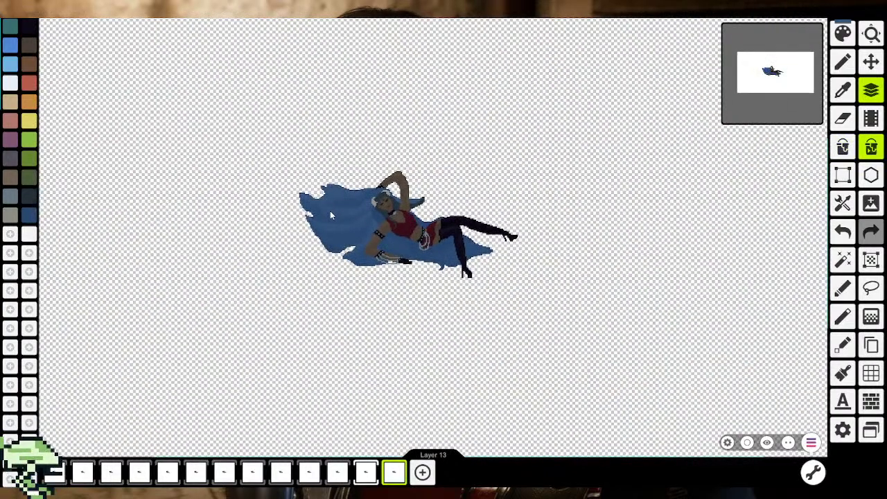
{"action": "scroll", "coordinate": [480, 233], "scroll_direction": "up", "scroll_amount": 2}
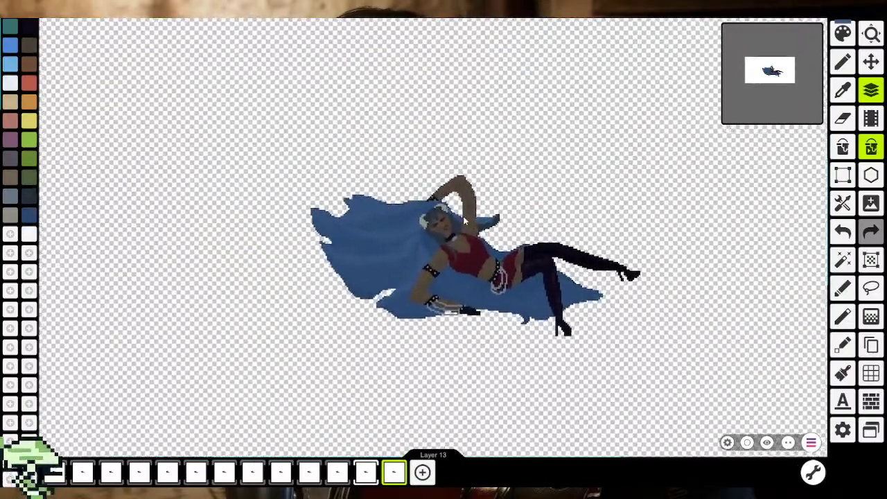
{"action": "scroll", "coordinate": [463, 216], "scroll_direction": "up", "scroll_amount": 3}
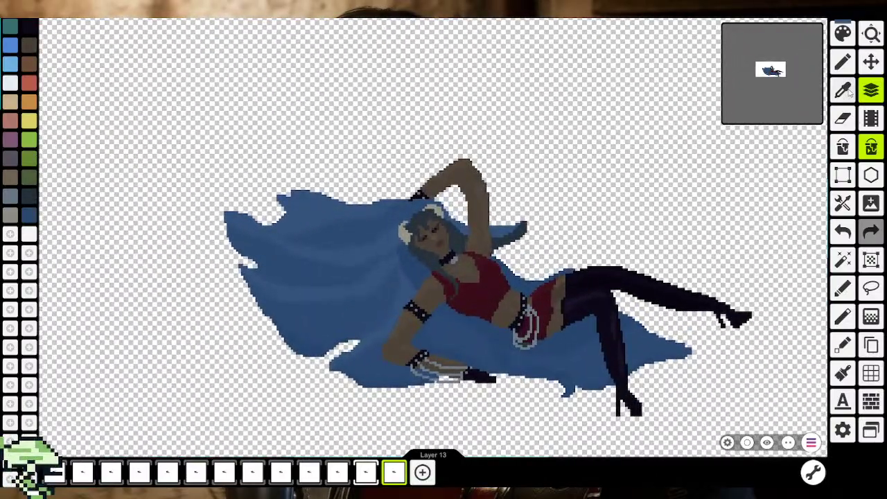
Select the Bucket tool and set the active colour to dark teal 273C3D
{"action": "left_click", "coordinate": [843, 90]}
{"action": "scroll", "coordinate": [427, 226], "scroll_direction": "up", "scroll_amount": 1}
{"action": "scroll", "coordinate": [428, 226], "scroll_direction": "up", "scroll_amount": 2}
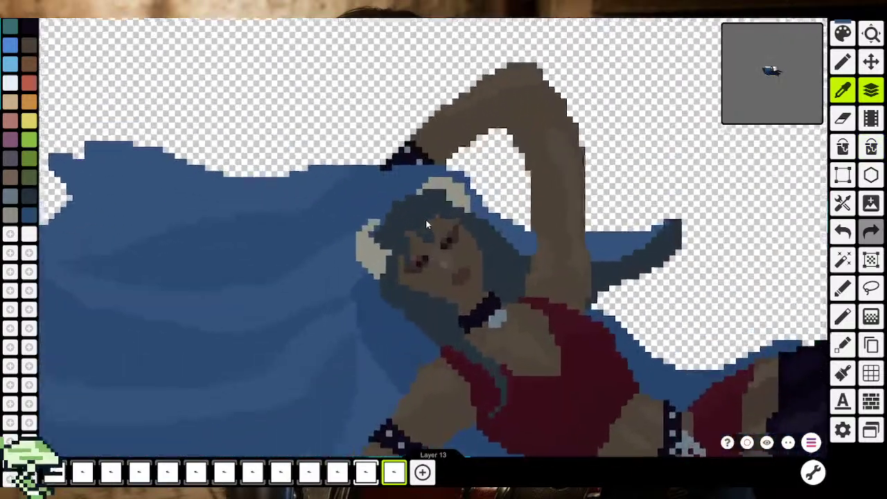
{"action": "key", "text": "g"}
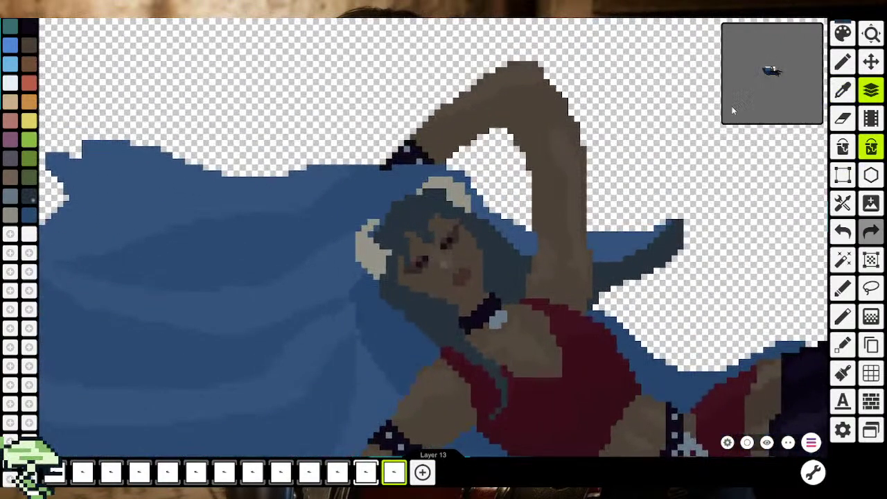
{"action": "left_click", "coordinate": [842, 33]}
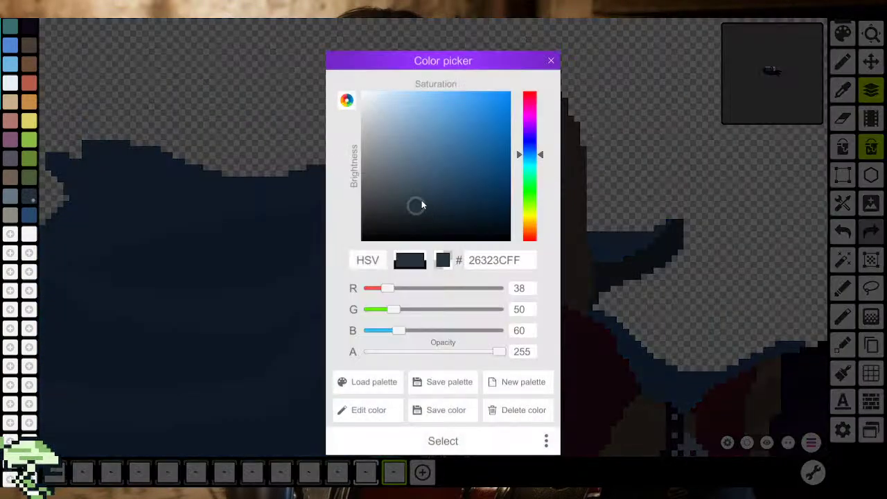
{"action": "left_click", "coordinate": [530, 144]}
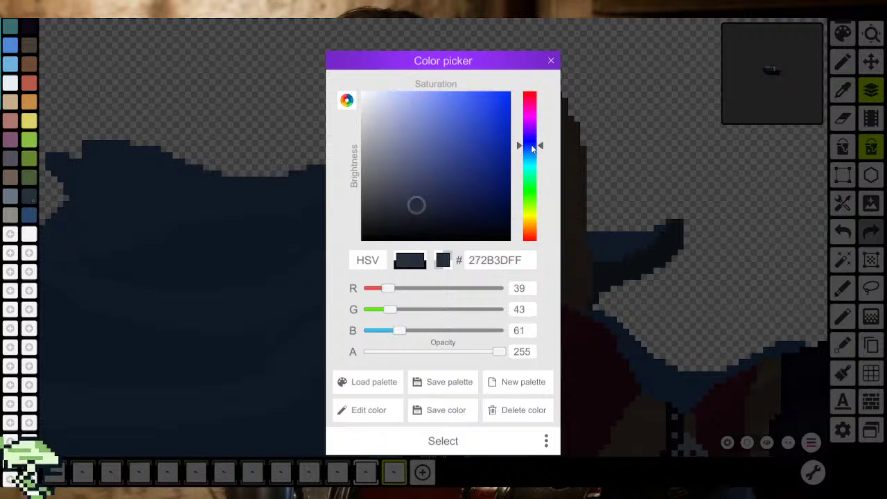
{"action": "left_click", "coordinate": [530, 164]}
{"action": "left_click", "coordinate": [444, 442]}
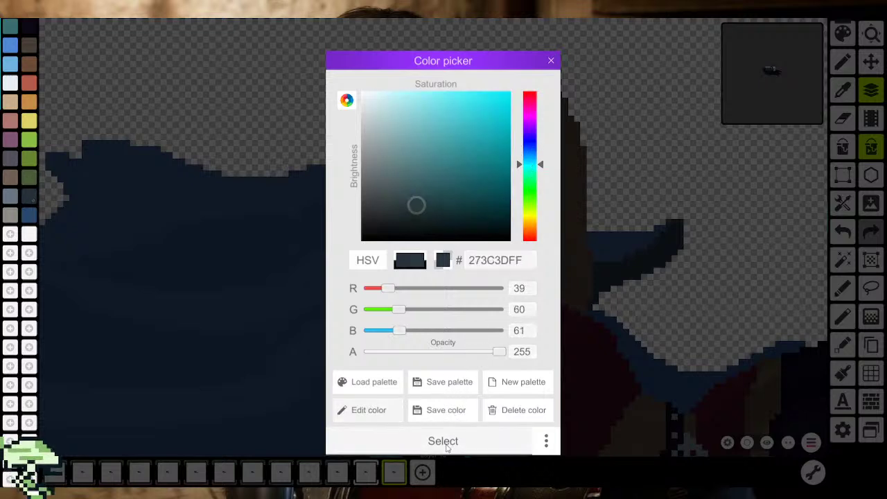
{"action": "scroll", "coordinate": [415, 220], "scroll_direction": "down", "scroll_amount": 3}
{"action": "scroll", "coordinate": [471, 399], "scroll_direction": "down", "scroll_amount": 3}
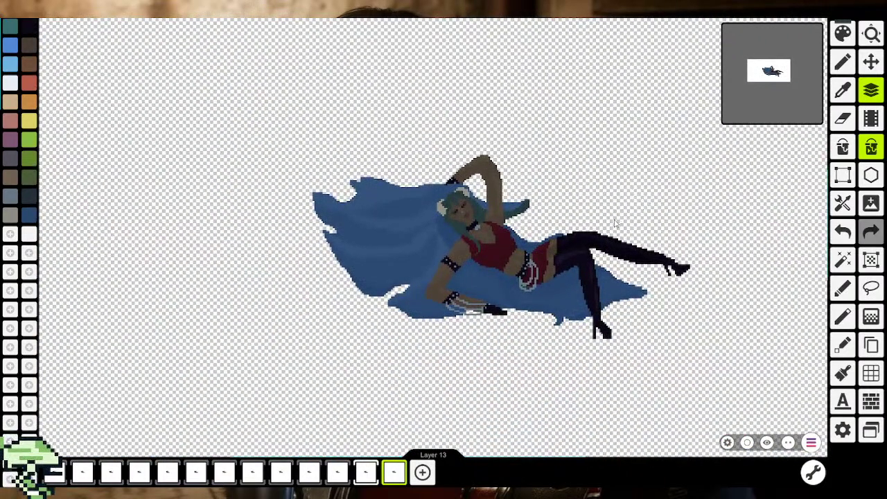
Sample the blue hair colour and bucket-fill the two stray teal strands blue
{"action": "left_click", "coordinate": [842, 62]}
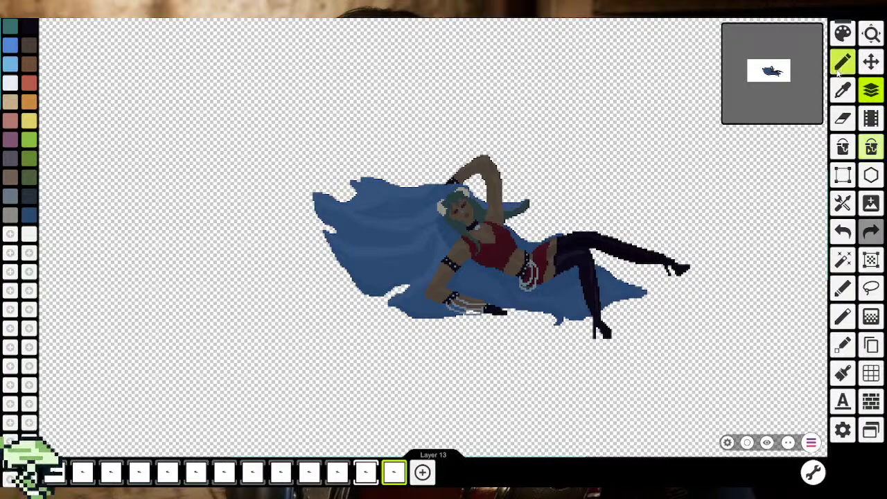
{"action": "scroll", "coordinate": [492, 199], "scroll_direction": "up", "scroll_amount": 2}
{"action": "scroll", "coordinate": [420, 224], "scroll_direction": "up", "scroll_amount": 2}
{"action": "scroll", "coordinate": [415, 214], "scroll_direction": "up", "scroll_amount": 2}
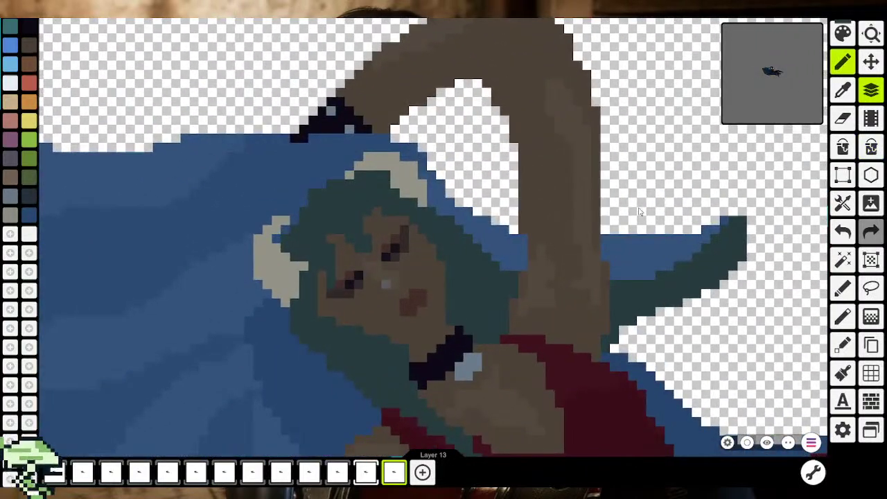
{"action": "left_click", "coordinate": [842, 91]}
{"action": "left_click", "coordinate": [253, 201]}
{"action": "scroll", "coordinate": [428, 235], "scroll_direction": "up", "scroll_amount": 1}
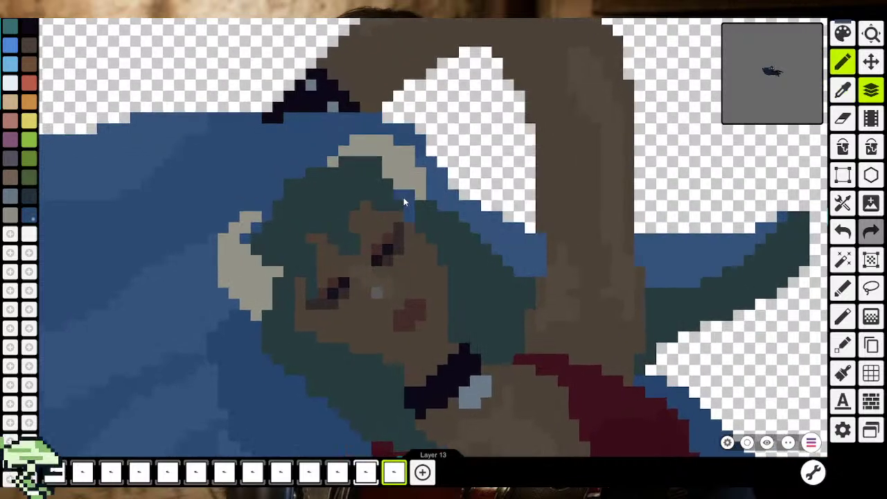
{"action": "left_click", "coordinate": [843, 147]}
{"action": "left_click", "coordinate": [454, 298]}
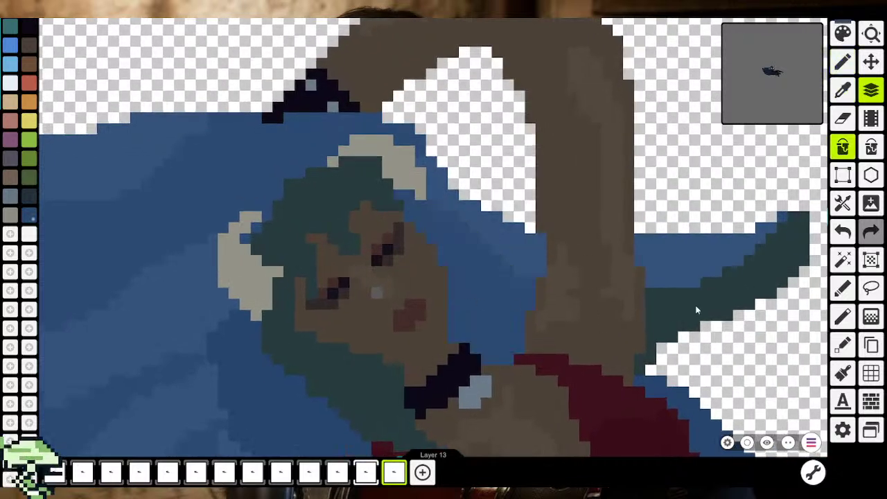
{"action": "left_click", "coordinate": [699, 309]}
{"action": "scroll", "coordinate": [699, 310], "scroll_direction": "down", "scroll_amount": 3}
{"action": "scroll", "coordinate": [591, 171], "scroll_direction": "down", "scroll_amount": 2}
{"action": "scroll", "coordinate": [590, 173], "scroll_direction": "down", "scroll_amount": 2}
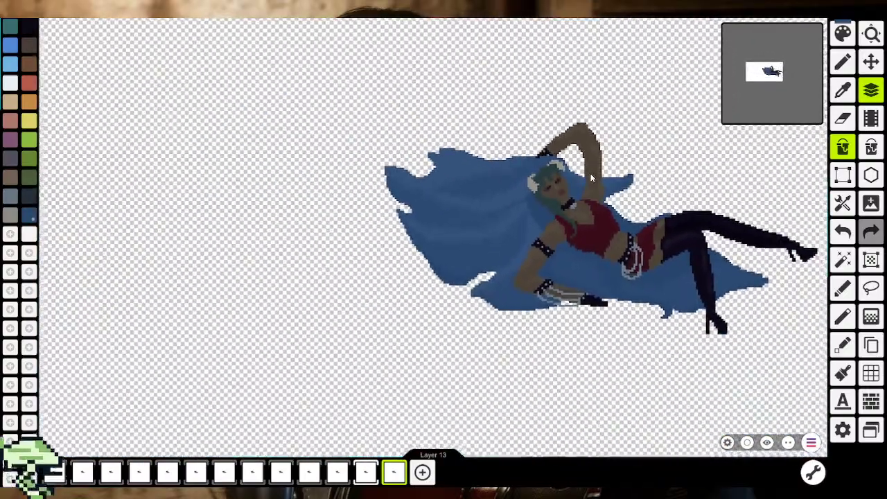
With the pencil, draw dark teal strands down the hair beside the face
{"action": "left_click", "coordinate": [842, 62]}
{"action": "scroll", "coordinate": [547, 173], "scroll_direction": "up", "scroll_amount": 2}
{"action": "scroll", "coordinate": [548, 174], "scroll_direction": "up", "scroll_amount": 2}
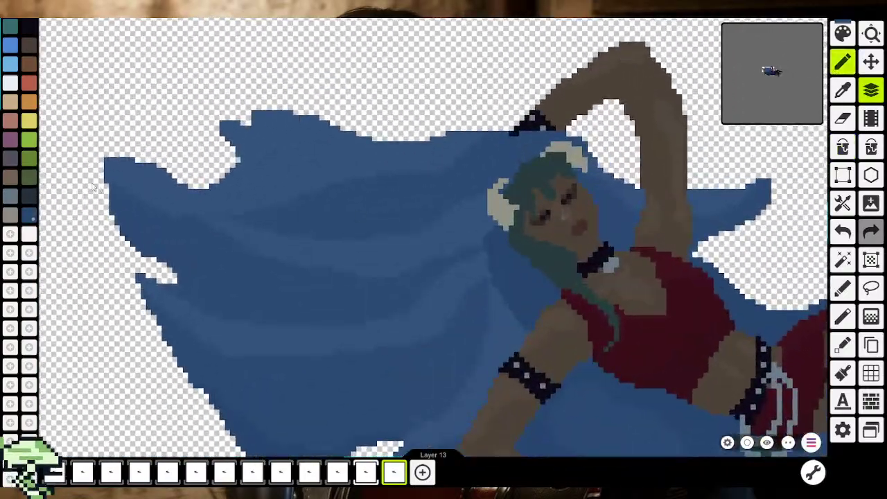
{"action": "scroll", "coordinate": [606, 169], "scroll_direction": "up", "scroll_amount": 2}
{"action": "scroll", "coordinate": [607, 169], "scroll_direction": "up", "scroll_amount": 2}
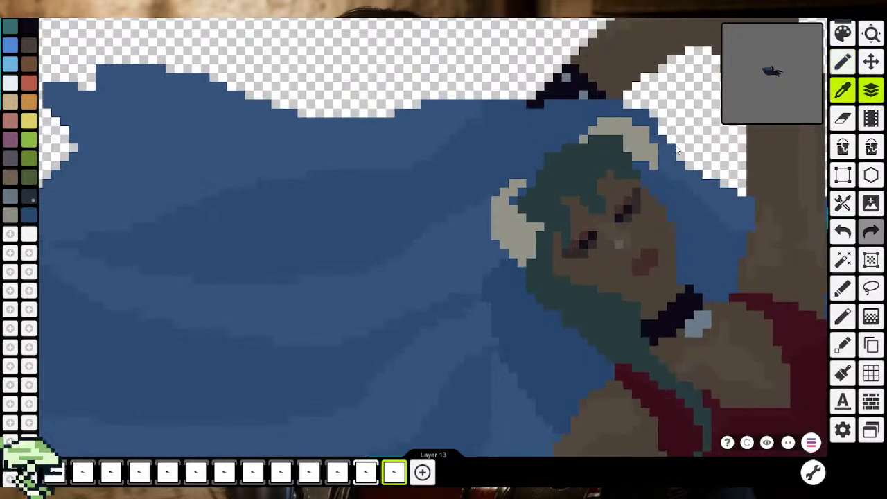
{"action": "scroll", "coordinate": [606, 168], "scroll_direction": "up", "scroll_amount": 2}
{"action": "scroll", "coordinate": [578, 168], "scroll_direction": "up", "scroll_amount": 2}
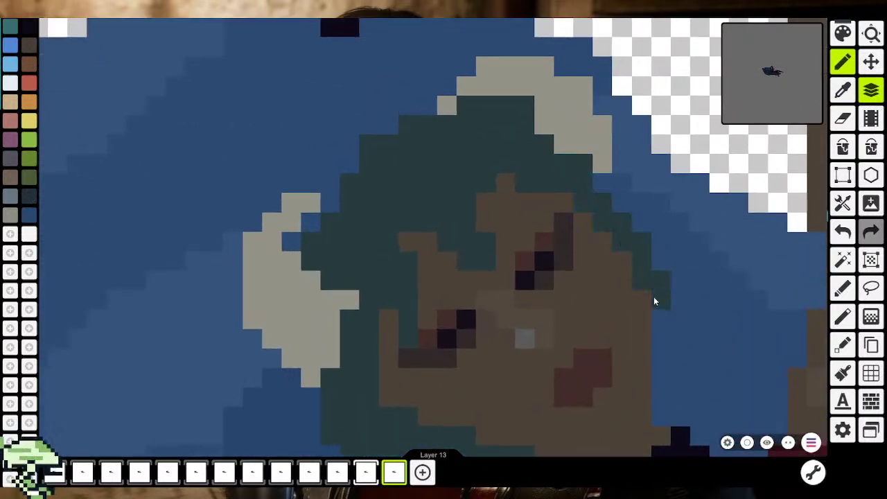
{"action": "left_click_drag", "start_coordinate": [679, 415], "coordinate": [566, 205]}
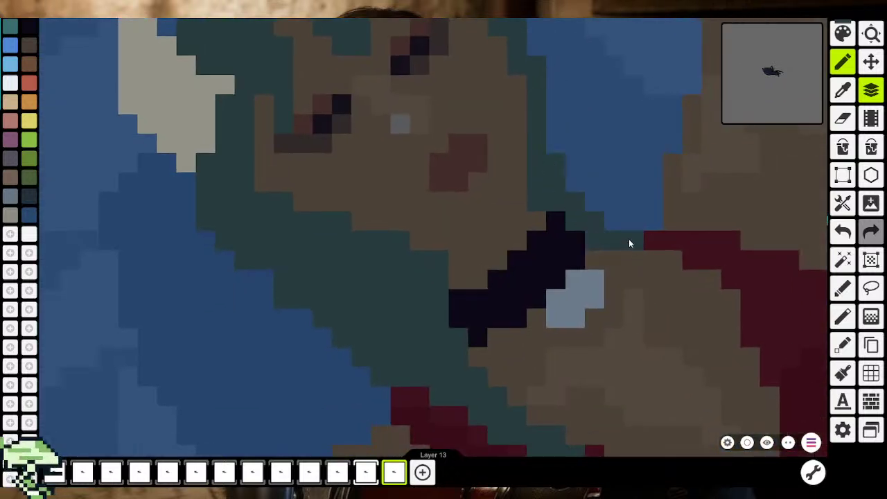
{"action": "left_click_drag", "start_coordinate": [629, 238], "coordinate": [583, 189]}
{"action": "left_click_drag", "start_coordinate": [544, 112], "coordinate": [574, 218]}
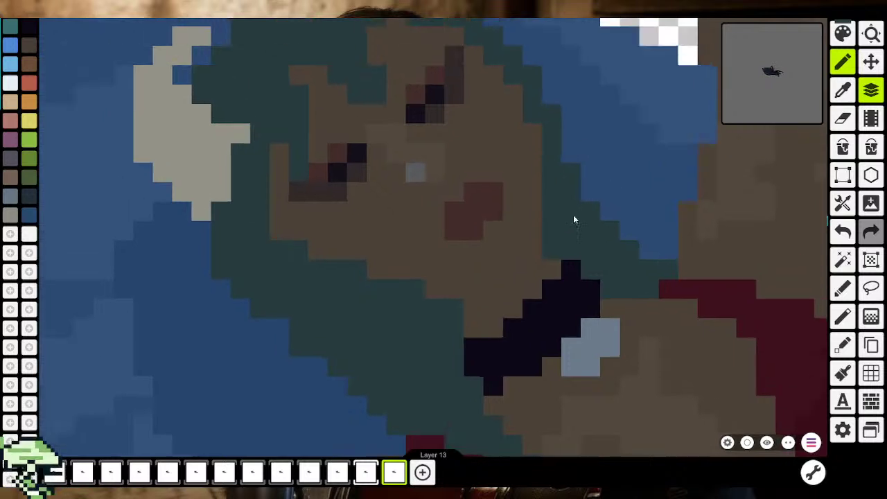
{"action": "left_click_drag", "start_coordinate": [532, 121], "coordinate": [585, 197]}
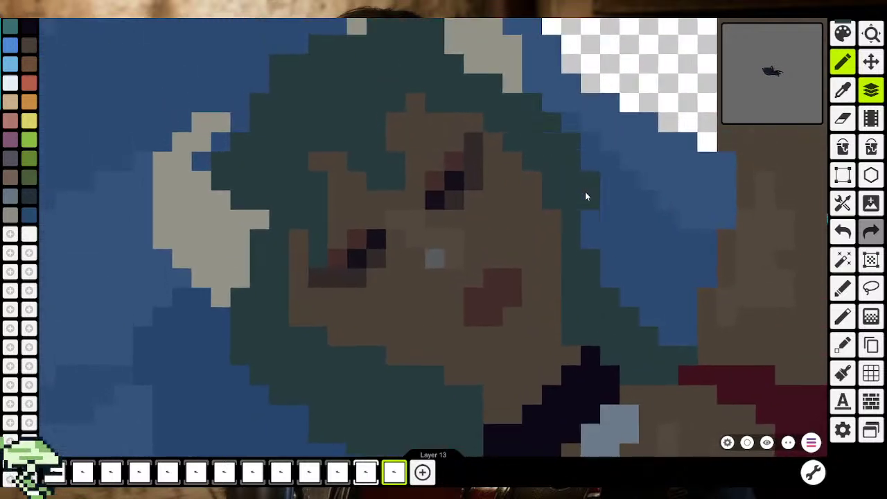
{"action": "mouse_move", "coordinate": [636, 289]}
{"action": "left_mouse_down"}
{"action": "mouse_move", "coordinate": [683, 340]}
{"action": "mouse_move", "coordinate": [609, 265]}
{"action": "left_mouse_up"}
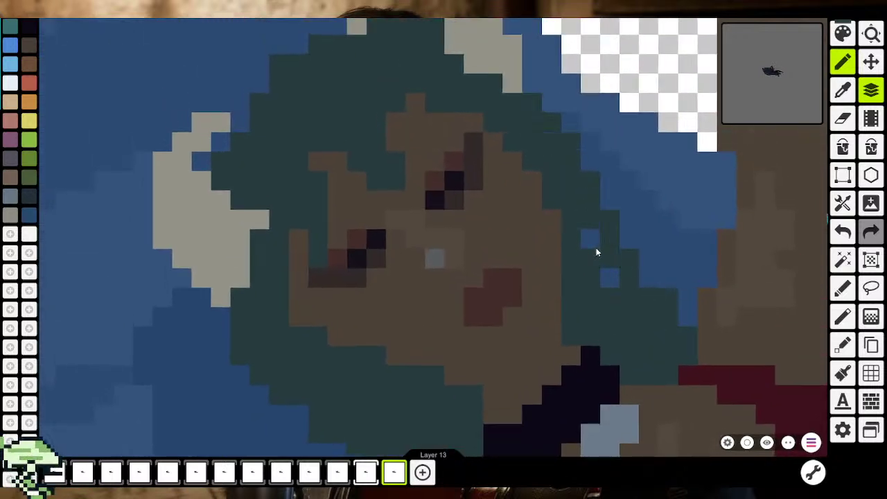
{"action": "scroll", "coordinate": [596, 252], "scroll_direction": "down", "scroll_amount": 3}
{"action": "scroll", "coordinate": [621, 313], "scroll_direction": "down", "scroll_amount": 3}
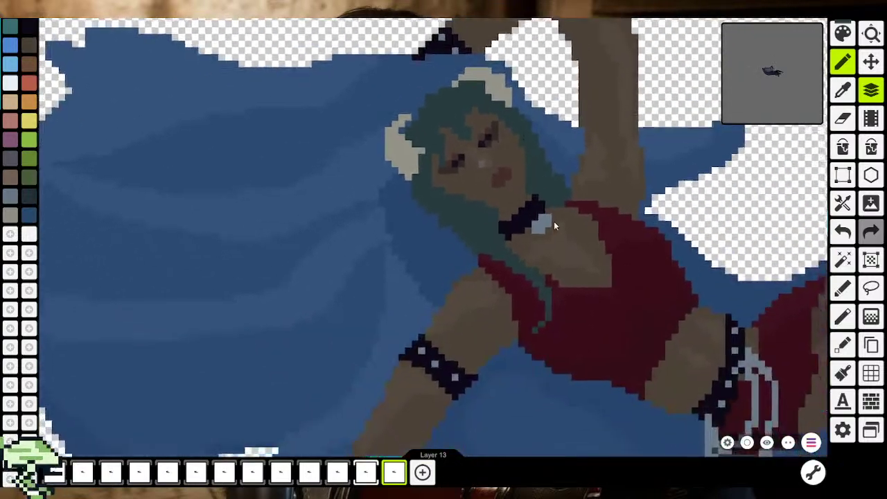
{"action": "scroll", "coordinate": [558, 226], "scroll_direction": "down", "scroll_amount": 3}
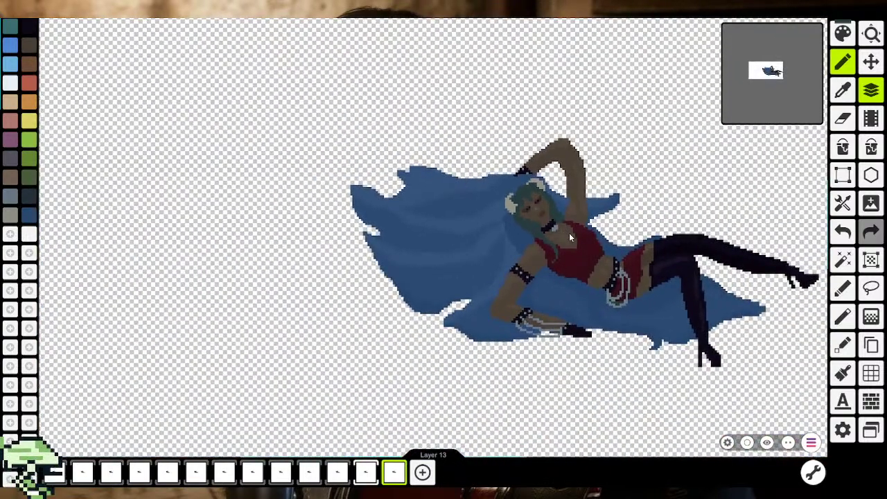
Shift the figure up and left, zoom in, and add a dark teal pixel at the hair edge
{"action": "scroll", "coordinate": [569, 233], "scroll_direction": "down", "scroll_amount": 1}
{"action": "scroll", "coordinate": [568, 233], "scroll_direction": "down", "scroll_amount": 2}
{"action": "left_click_drag", "start_coordinate": [564, 229], "coordinate": [508, 211]}
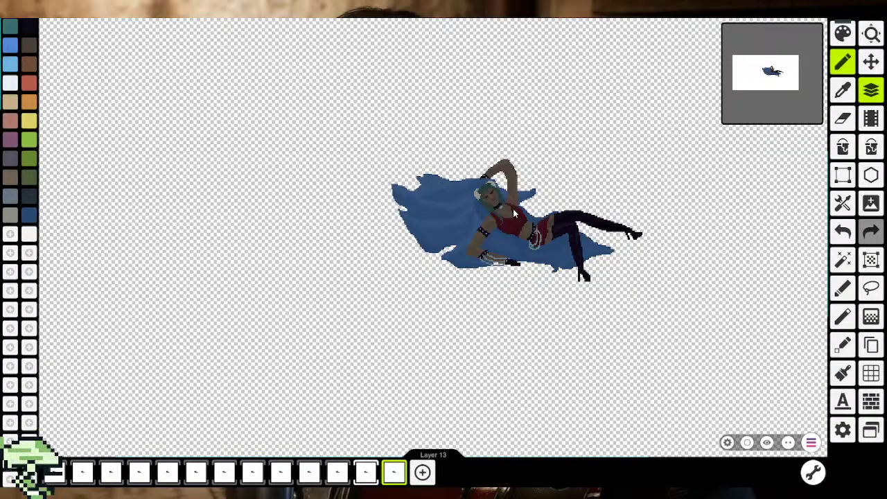
{"action": "scroll", "coordinate": [513, 208], "scroll_direction": "up", "scroll_amount": 2}
{"action": "scroll", "coordinate": [499, 189], "scroll_direction": "up", "scroll_amount": 3}
{"action": "scroll", "coordinate": [484, 167], "scroll_direction": "up", "scroll_amount": 2}
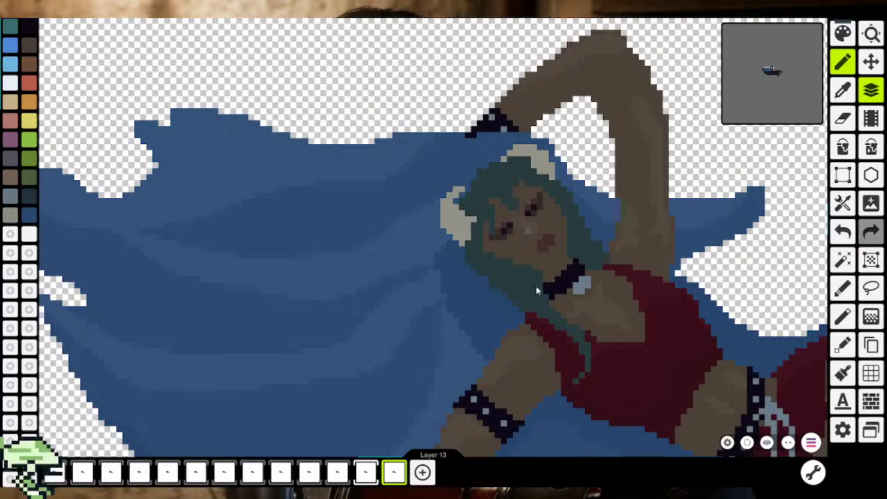
{"action": "scroll", "coordinate": [537, 289], "scroll_direction": "down", "scroll_amount": 2}
{"action": "scroll", "coordinate": [554, 298], "scroll_direction": "down", "scroll_amount": 2}
{"action": "scroll", "coordinate": [578, 309], "scroll_direction": "down", "scroll_amount": 2}
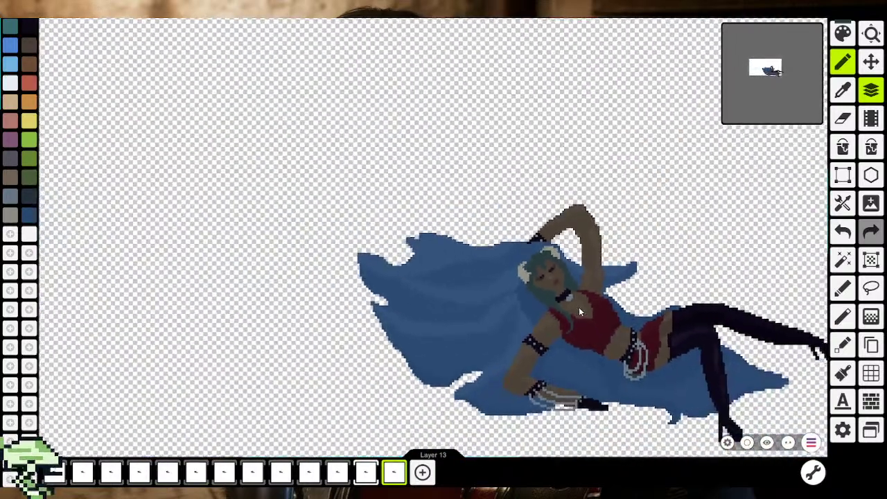
{"action": "scroll", "coordinate": [557, 309], "scroll_direction": "up", "scroll_amount": 2}
{"action": "scroll", "coordinate": [534, 300], "scroll_direction": "up", "scroll_amount": 2}
{"action": "scroll", "coordinate": [509, 262], "scroll_direction": "up", "scroll_amount": 2}
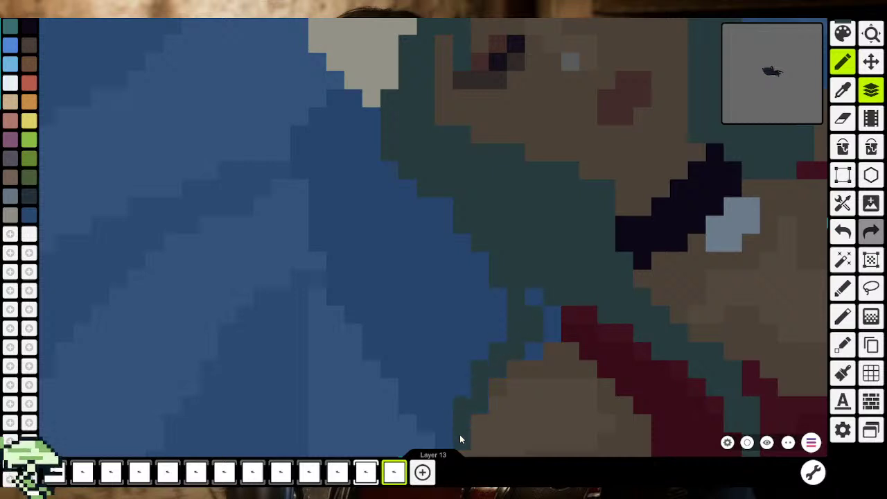
{"action": "left_click", "coordinate": [480, 261]}
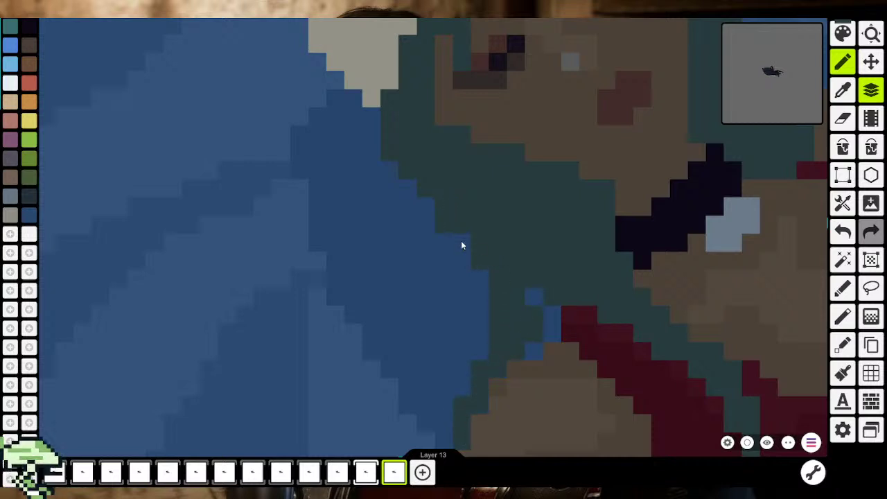
{"action": "scroll", "coordinate": [538, 331], "scroll_direction": "down", "scroll_amount": 3}
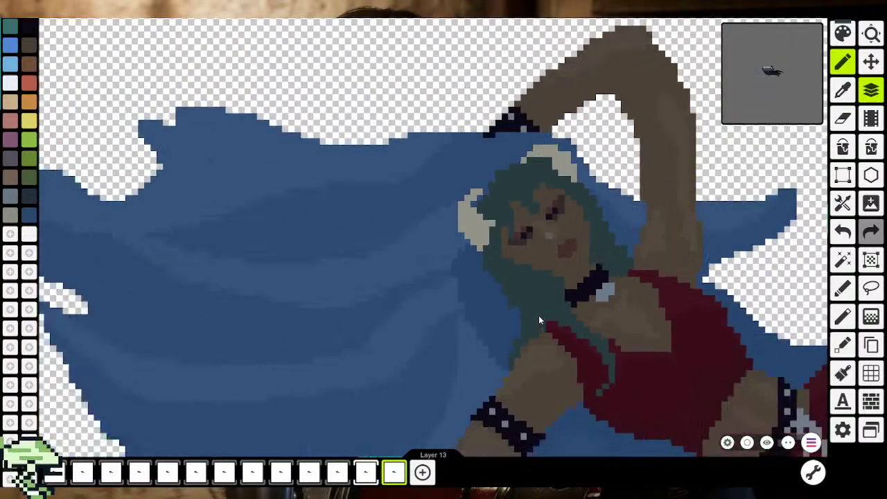
{"action": "scroll", "coordinate": [533, 305], "scroll_direction": "down", "scroll_amount": 2}
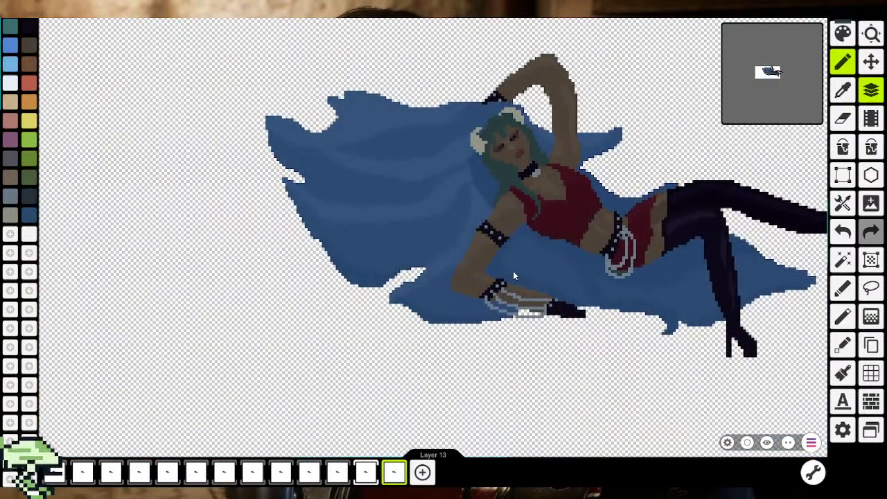
Zoom and pan to frame the face and hair, ending on the eyedropper to sample dark teal
{"action": "left_click", "coordinate": [843, 90]}
{"action": "scroll", "coordinate": [478, 210], "scroll_direction": "up", "scroll_amount": 2}
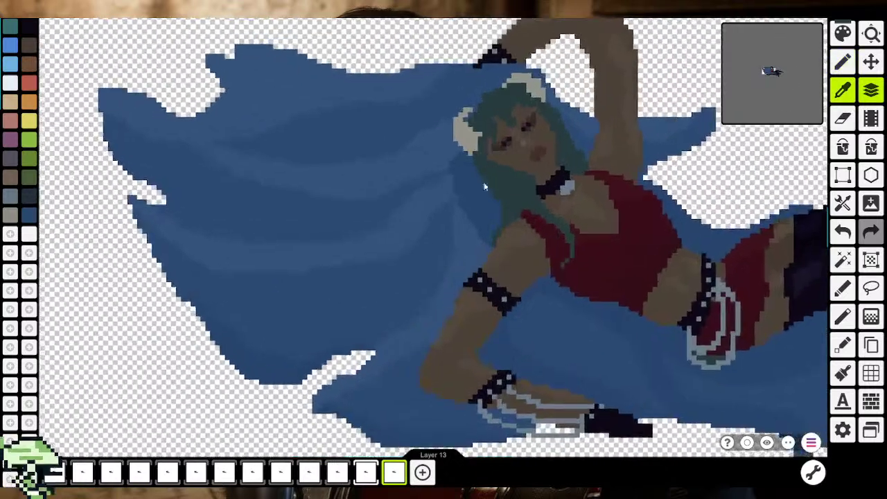
{"action": "scroll", "coordinate": [477, 210], "scroll_direction": "up", "scroll_amount": 3}
{"action": "key", "text": "b"}
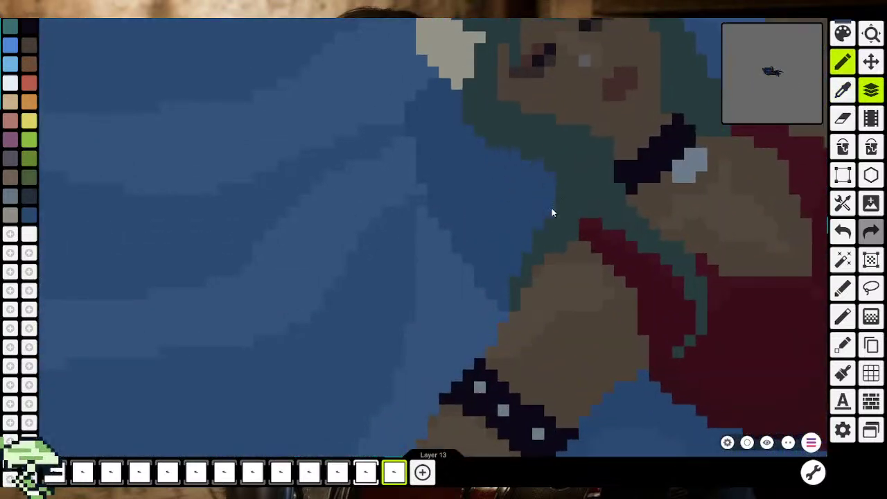
{"action": "scroll", "coordinate": [526, 208], "scroll_direction": "down", "scroll_amount": 3}
{"action": "scroll", "coordinate": [528, 210], "scroll_direction": "down", "scroll_amount": 2}
{"action": "scroll", "coordinate": [530, 212], "scroll_direction": "up", "scroll_amount": 1}
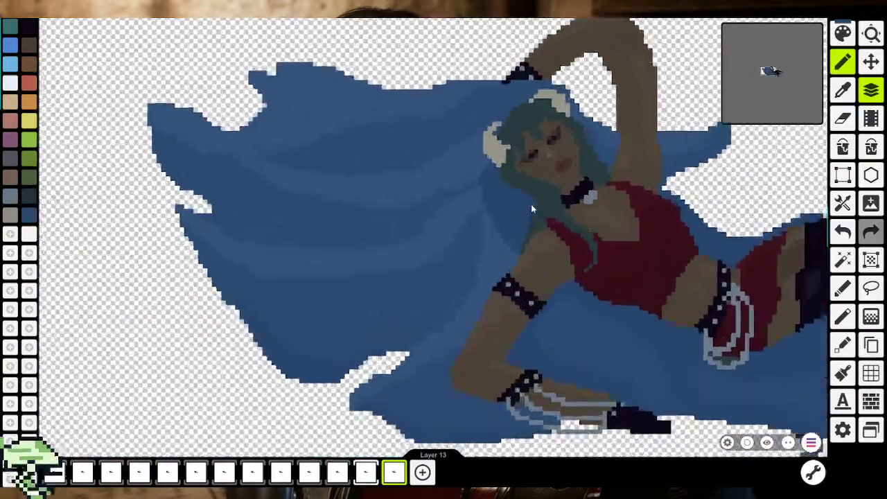
{"action": "scroll", "coordinate": [530, 208], "scroll_direction": "down", "scroll_amount": 2}
{"action": "scroll", "coordinate": [529, 214], "scroll_direction": "down", "scroll_amount": 2}
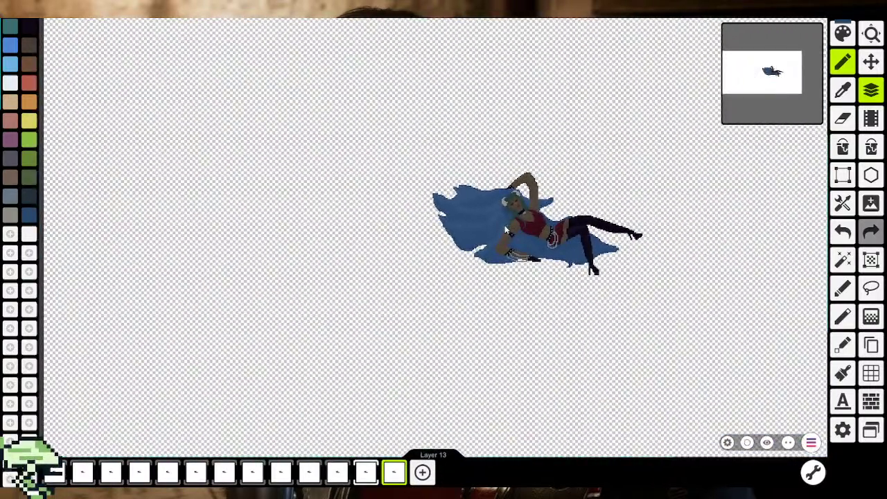
{"action": "scroll", "coordinate": [523, 263], "scroll_direction": "up", "scroll_amount": 1}
{"action": "scroll", "coordinate": [523, 243], "scroll_direction": "down", "scroll_amount": 1}
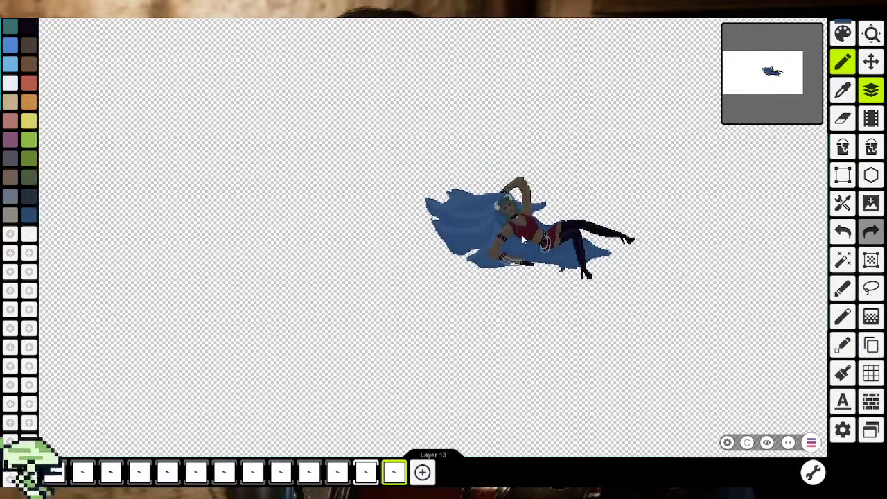
{"action": "scroll", "coordinate": [512, 229], "scroll_direction": "up", "scroll_amount": 2}
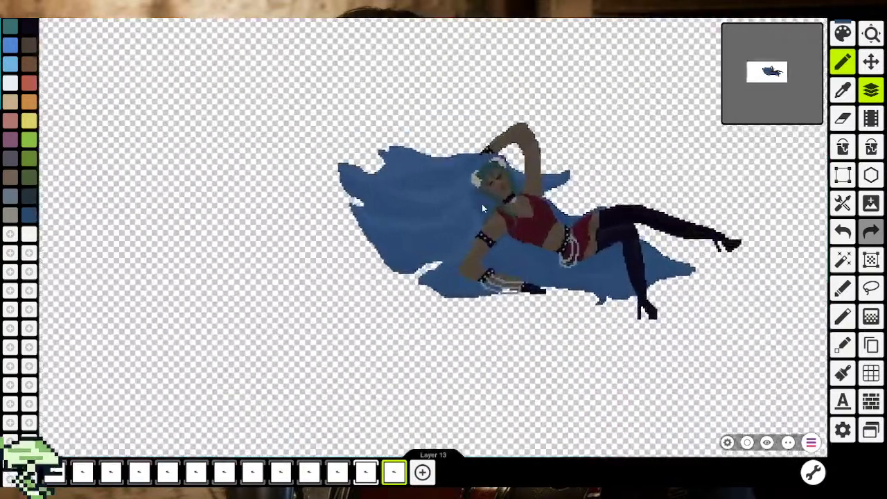
{"action": "scroll", "coordinate": [481, 203], "scroll_direction": "up", "scroll_amount": 2}
{"action": "scroll", "coordinate": [468, 185], "scroll_direction": "up", "scroll_amount": 2}
{"action": "scroll", "coordinate": [310, 260], "scroll_direction": "down", "scroll_amount": 1}
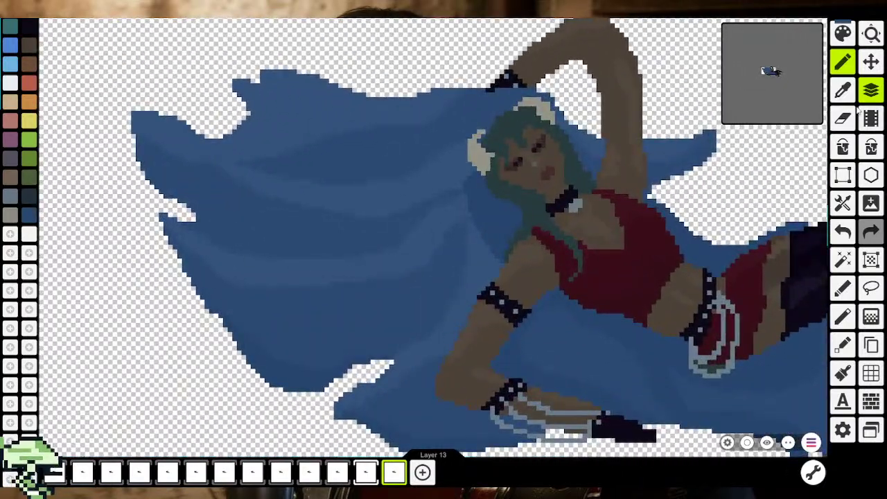
{"action": "scroll", "coordinate": [310, 260], "scroll_direction": "up", "scroll_amount": 2}
{"action": "left_click_drag", "start_coordinate": [310, 260], "coordinate": [359, 280]}
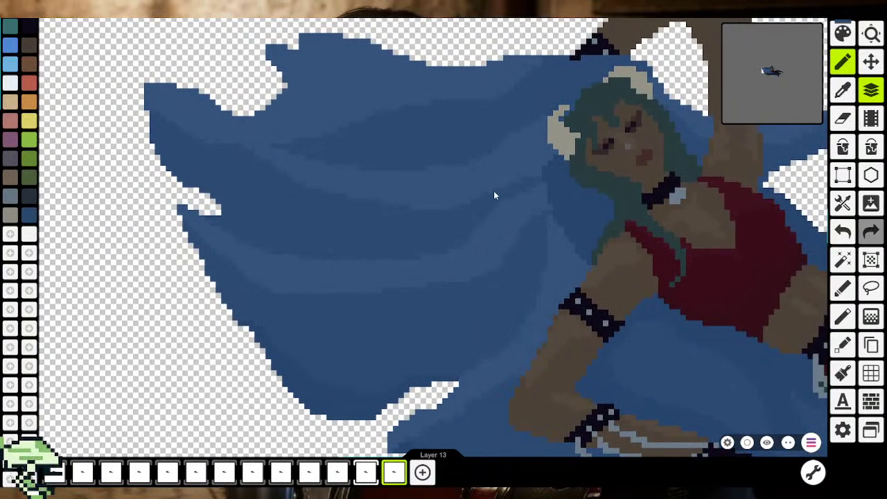
{"action": "left_click", "coordinate": [841, 91]}
{"action": "left_click", "coordinate": [596, 106]}
{"action": "scroll", "coordinate": [452, 229], "scroll_direction": "up", "scroll_amount": 2}
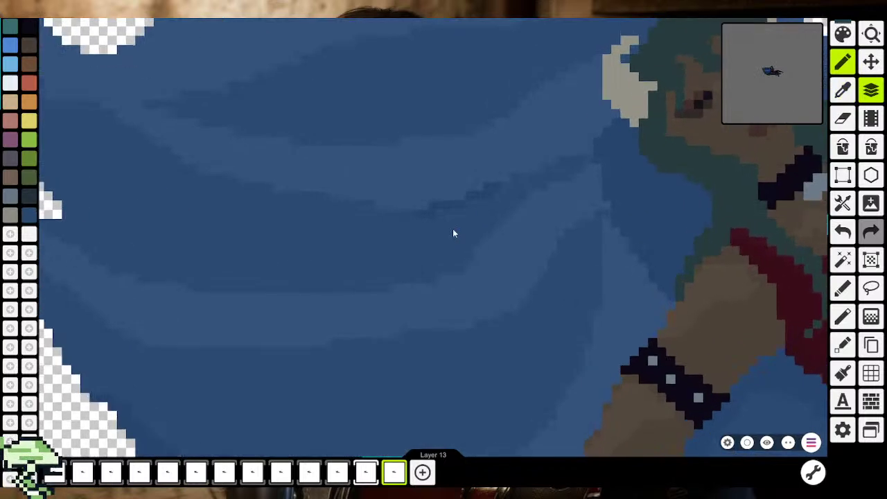
{"action": "mouse_move", "coordinate": [501, 185]}
{"action": "left_mouse_down"}
{"action": "mouse_move", "coordinate": [410, 216]}
{"action": "mouse_move", "coordinate": [279, 199]}
{"action": "mouse_move", "coordinate": [188, 174]}
{"action": "mouse_move", "coordinate": [88, 120]}
{"action": "left_mouse_up"}
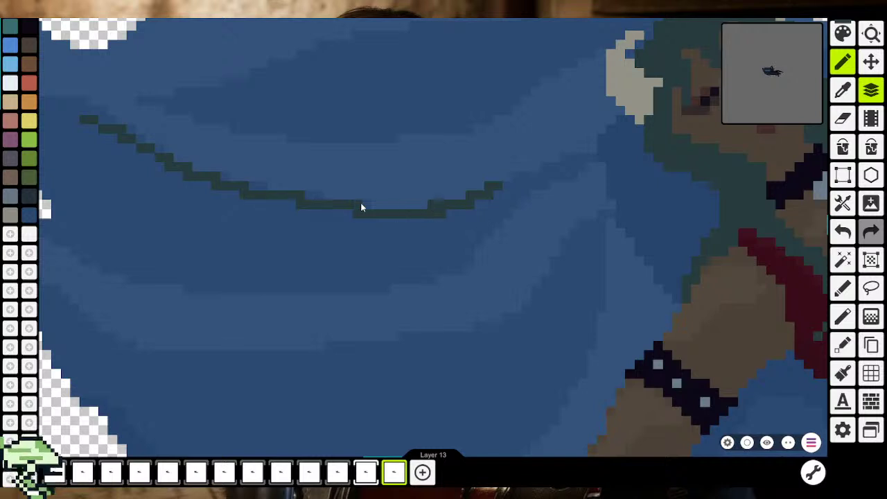
{"action": "left_click_drag", "start_coordinate": [360, 203], "coordinate": [320, 198]}
{"action": "left_click_drag", "start_coordinate": [258, 188], "coordinate": [166, 152]}
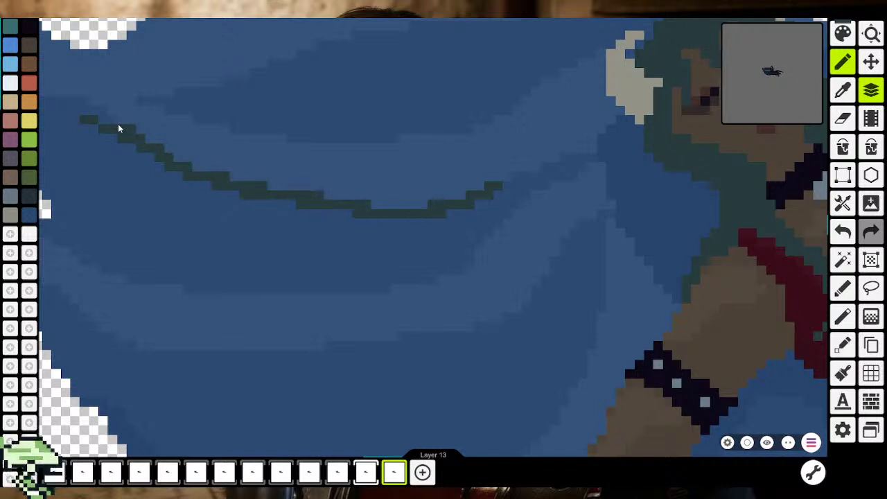
{"action": "left_click_drag", "start_coordinate": [90, 115], "coordinate": [56, 103]}
{"action": "scroll", "coordinate": [231, 337], "scroll_direction": "down", "scroll_amount": 3}
{"action": "scroll", "coordinate": [294, 340], "scroll_direction": "down", "scroll_amount": 3}
{"action": "scroll", "coordinate": [329, 332], "scroll_direction": "down", "scroll_amount": 2}
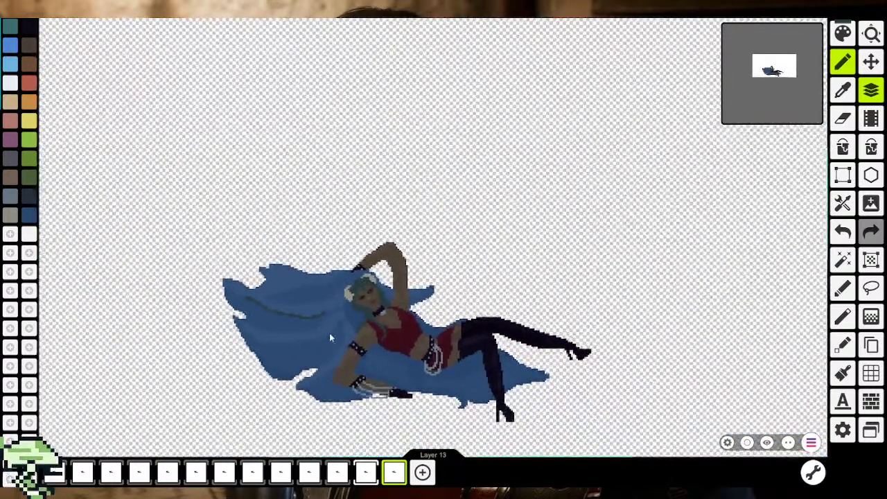
{"action": "scroll", "coordinate": [332, 315], "scroll_direction": "up", "scroll_amount": 1}
{"action": "scroll", "coordinate": [332, 315], "scroll_direction": "up", "scroll_amount": 2}
{"action": "scroll", "coordinate": [512, 236], "scroll_direction": "up", "scroll_amount": 2}
{"action": "scroll", "coordinate": [150, 172], "scroll_direction": "up", "scroll_amount": 2}
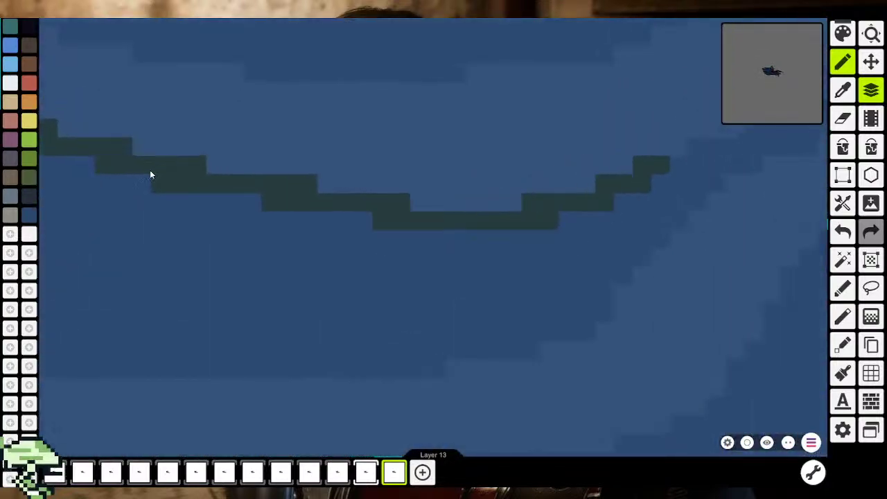
{"action": "scroll", "coordinate": [275, 177], "scroll_direction": "up", "scroll_amount": 1}
{"action": "left_click_drag", "start_coordinate": [274, 178], "coordinate": [564, 228]}
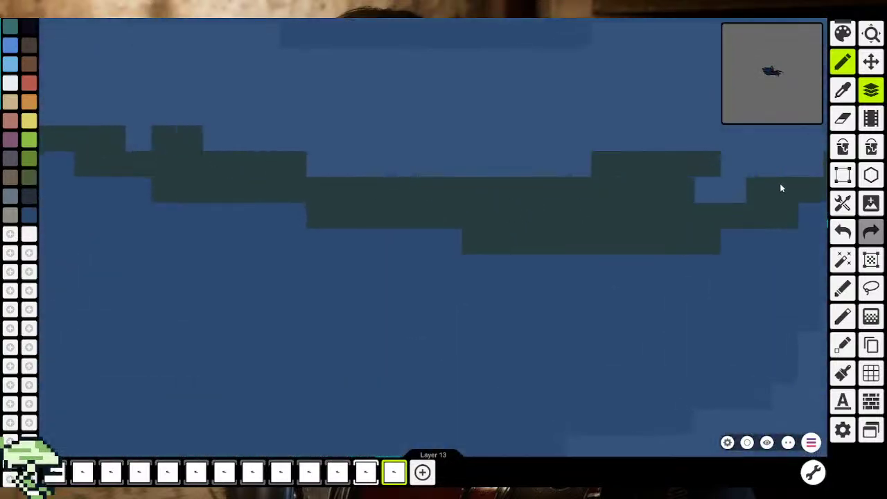
{"action": "mouse_move", "coordinate": [244, 307]}
{"action": "left_mouse_down"}
{"action": "mouse_move", "coordinate": [236, 285]}
{"action": "mouse_move", "coordinate": [378, 192]}
{"action": "mouse_move", "coordinate": [277, 263]}
{"action": "mouse_move", "coordinate": [384, 254]}
{"action": "mouse_move", "coordinate": [381, 211]}
{"action": "mouse_move", "coordinate": [453, 248]}
{"action": "mouse_move", "coordinate": [504, 200]}
{"action": "mouse_move", "coordinate": [562, 191]}
{"action": "mouse_move", "coordinate": [456, 278]}
{"action": "mouse_move", "coordinate": [637, 162]}
{"action": "left_mouse_up"}
{"action": "scroll", "coordinate": [557, 264], "scroll_direction": "down", "scroll_amount": 3}
{"action": "scroll", "coordinate": [516, 280], "scroll_direction": "down", "scroll_amount": 3}
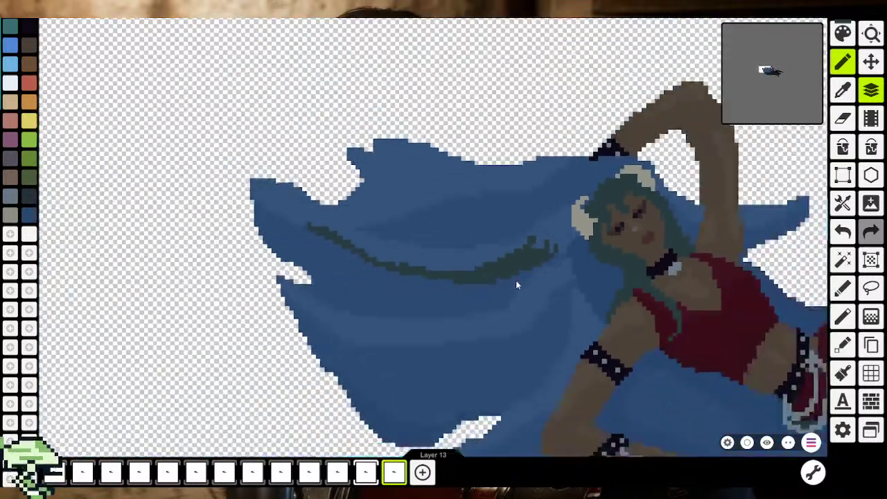
{"action": "scroll", "coordinate": [501, 298], "scroll_direction": "down", "scroll_amount": 2}
{"action": "scroll", "coordinate": [501, 250], "scroll_direction": "down", "scroll_amount": 3}
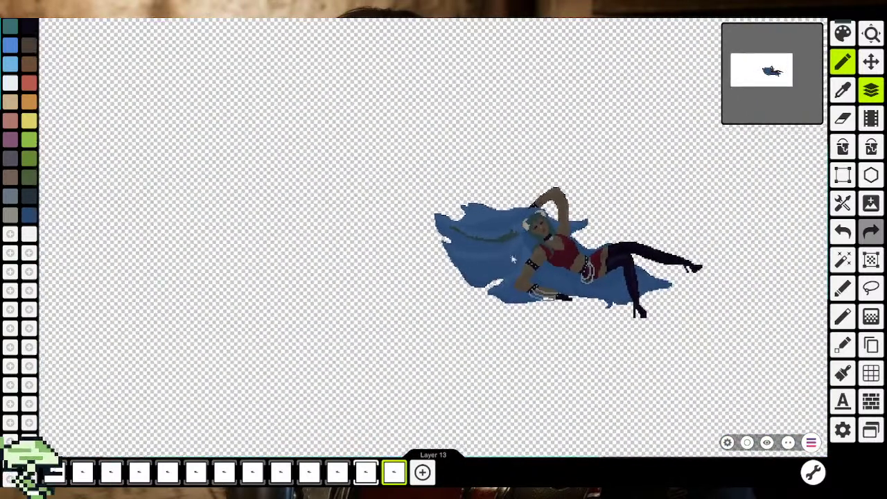
{"action": "key", "text": "ctrl+z"}
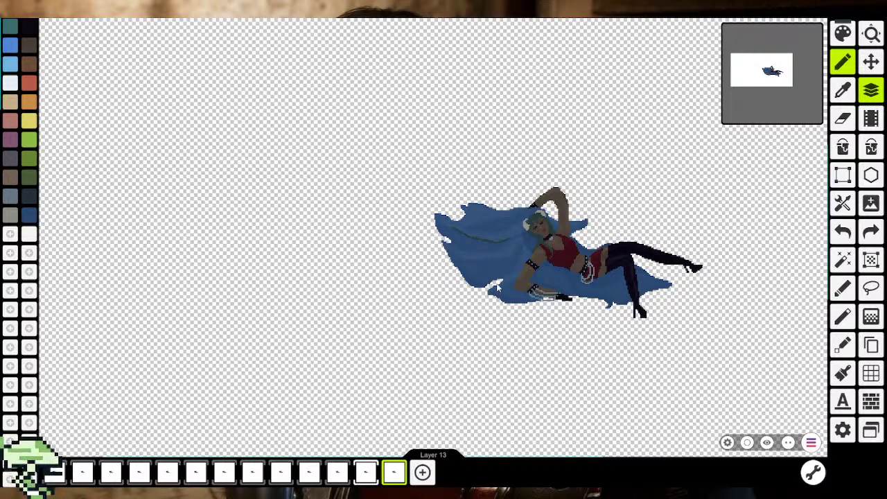
{"action": "key", "text": "ctrl+z"}
{"action": "scroll", "coordinate": [503, 258], "scroll_direction": "up", "scroll_amount": 1}
Zoom in on the hair and eyedrop a lighter blue from it
{"action": "scroll", "coordinate": [503, 254], "scroll_direction": "up", "scroll_amount": 1}
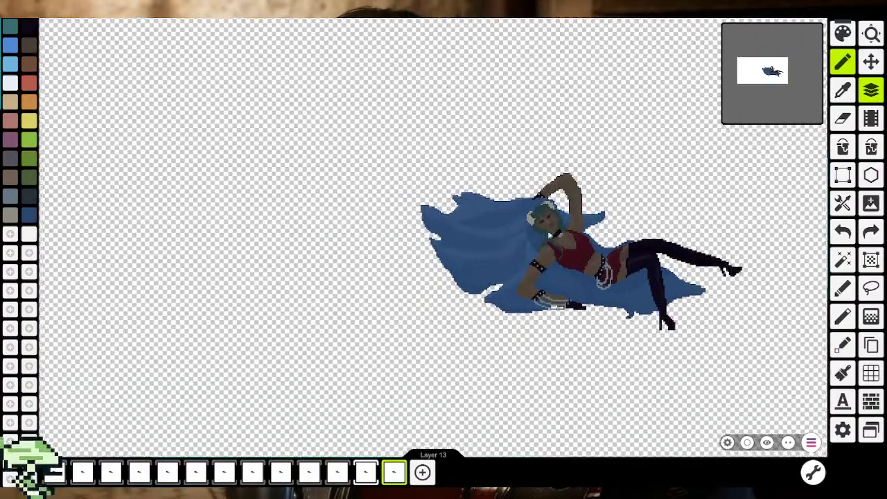
{"action": "scroll", "coordinate": [485, 262], "scroll_direction": "up", "scroll_amount": 1}
{"action": "scroll", "coordinate": [439, 267], "scroll_direction": "up", "scroll_amount": 1}
{"action": "scroll", "coordinate": [426, 267], "scroll_direction": "up", "scroll_amount": 1}
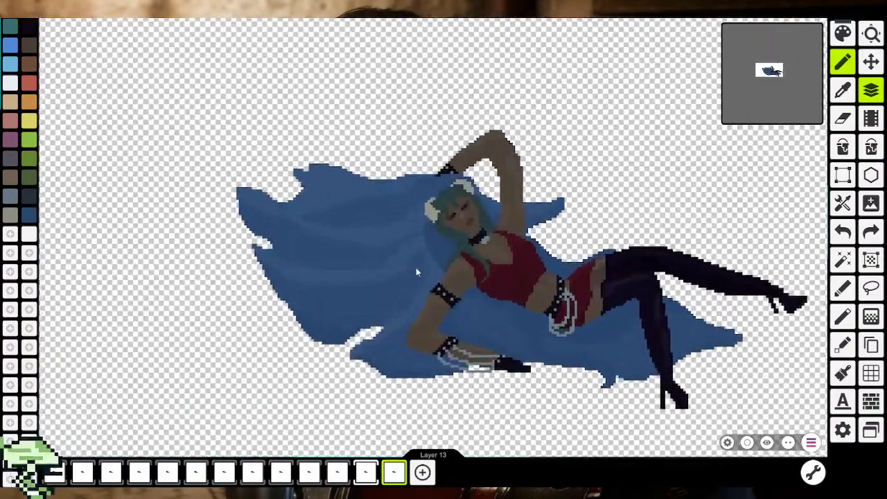
{"action": "scroll", "coordinate": [416, 268], "scroll_direction": "up", "scroll_amount": 1}
{"action": "scroll", "coordinate": [391, 270], "scroll_direction": "up", "scroll_amount": 1}
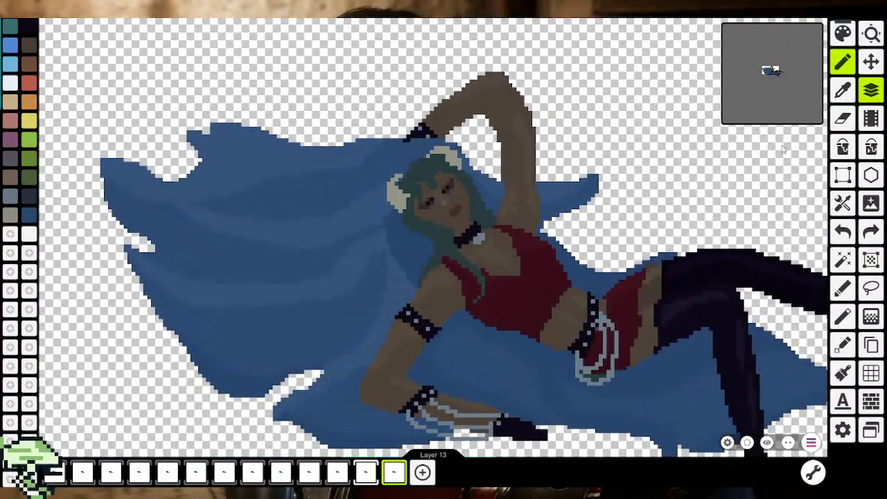
{"action": "left_click", "coordinate": [842, 90]}
{"action": "left_click", "coordinate": [394, 266]}
Paint three light blue strand highlights (a band, a diagonal, a vertical) beside the face
{"action": "scroll", "coordinate": [395, 266], "scroll_direction": "up", "scroll_amount": 1}
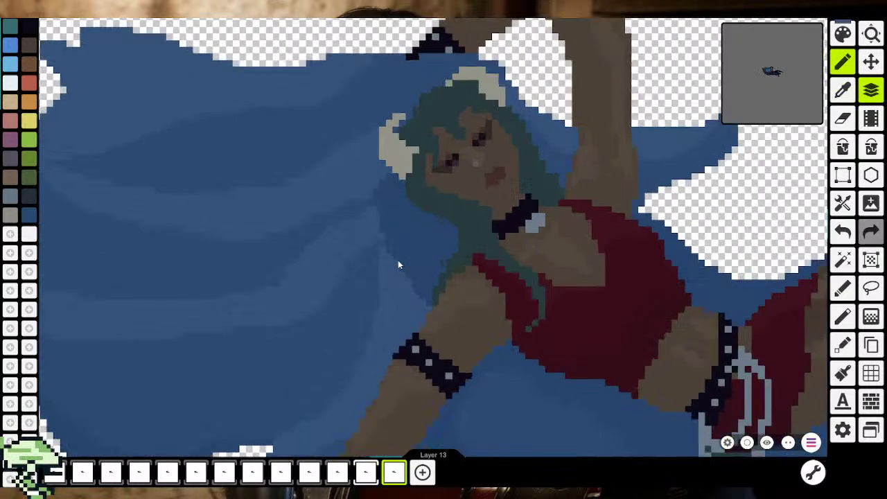
{"action": "scroll", "coordinate": [337, 161], "scroll_direction": "up", "scroll_amount": 2}
{"action": "scroll", "coordinate": [368, 146], "scroll_direction": "up", "scroll_amount": 1}
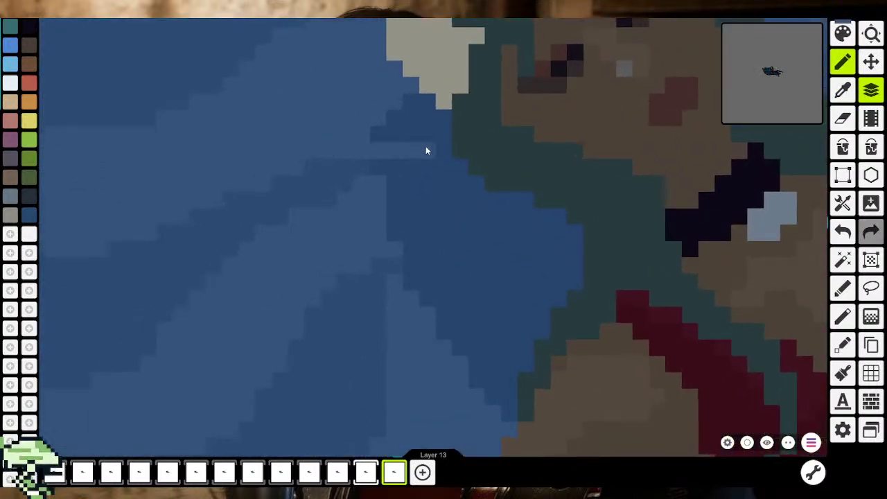
{"action": "left_click_drag", "start_coordinate": [451, 162], "coordinate": [395, 237]}
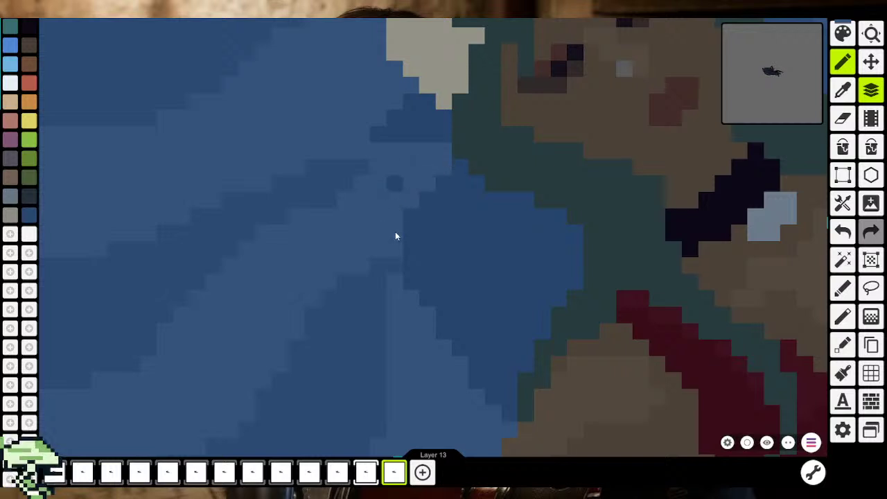
{"action": "mouse_move", "coordinate": [411, 293]}
{"action": "left_mouse_down"}
{"action": "mouse_move", "coordinate": [497, 209]}
{"action": "mouse_move", "coordinate": [470, 357]}
{"action": "left_mouse_up"}
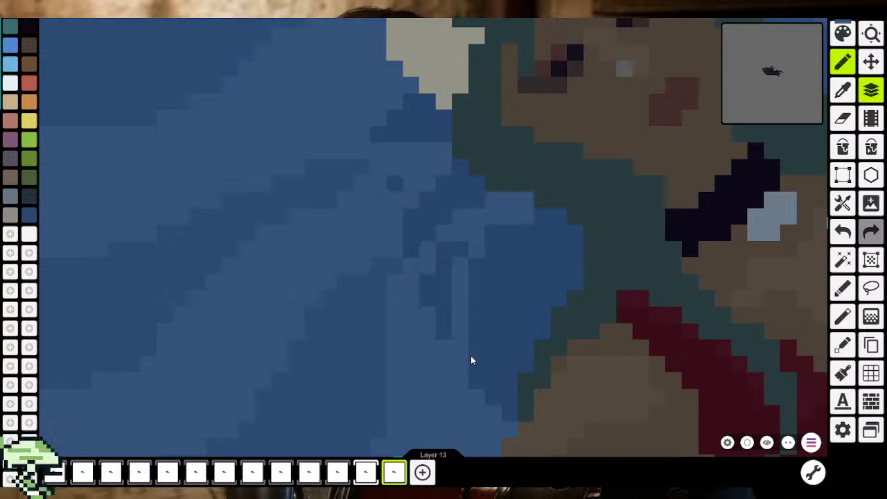
{"action": "mouse_move", "coordinate": [497, 402]}
{"action": "left_mouse_down"}
{"action": "mouse_move", "coordinate": [549, 237]}
{"action": "mouse_move", "coordinate": [480, 368]}
{"action": "mouse_move", "coordinate": [493, 298]}
{"action": "mouse_move", "coordinate": [476, 306]}
{"action": "mouse_move", "coordinate": [439, 243]}
{"action": "left_mouse_up"}
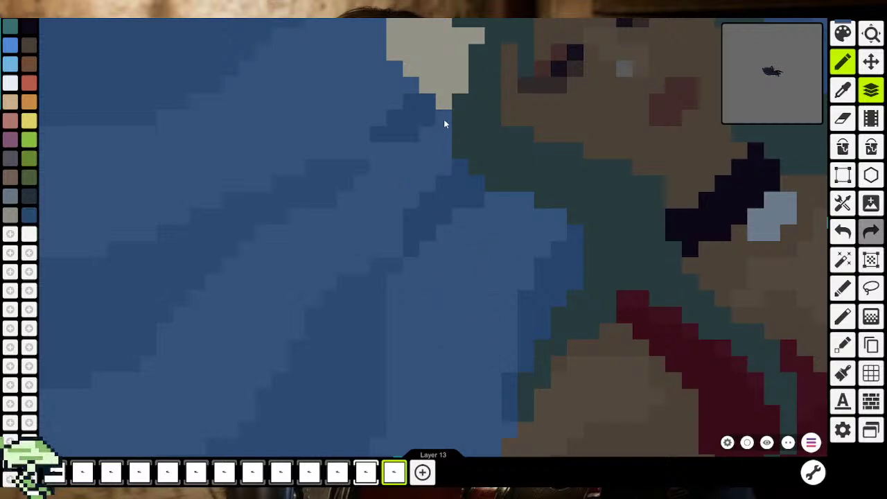
{"action": "scroll", "coordinate": [449, 161], "scroll_direction": "down", "scroll_amount": 3}
{"action": "scroll", "coordinate": [440, 232], "scroll_direction": "down", "scroll_amount": 3}
{"action": "scroll", "coordinate": [445, 271], "scroll_direction": "down", "scroll_amount": 2}
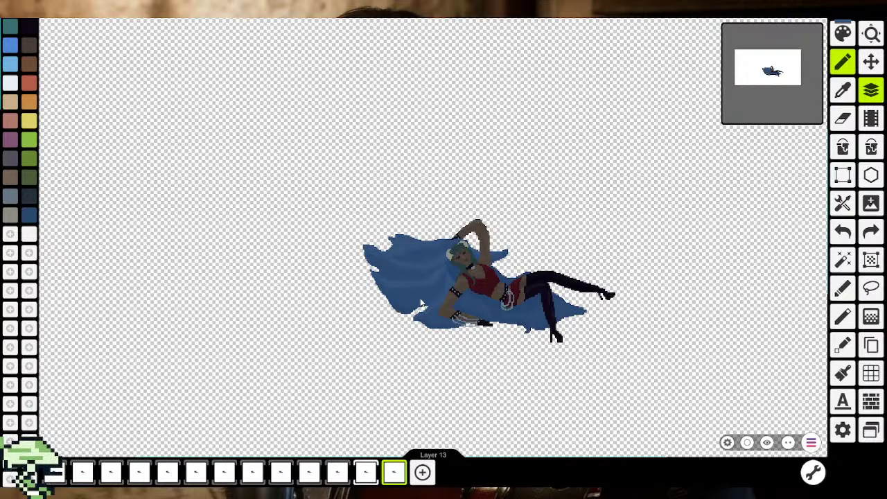
{"action": "scroll", "coordinate": [408, 302], "scroll_direction": "up", "scroll_amount": 1}
{"action": "scroll", "coordinate": [416, 284], "scroll_direction": "up", "scroll_amount": 2}
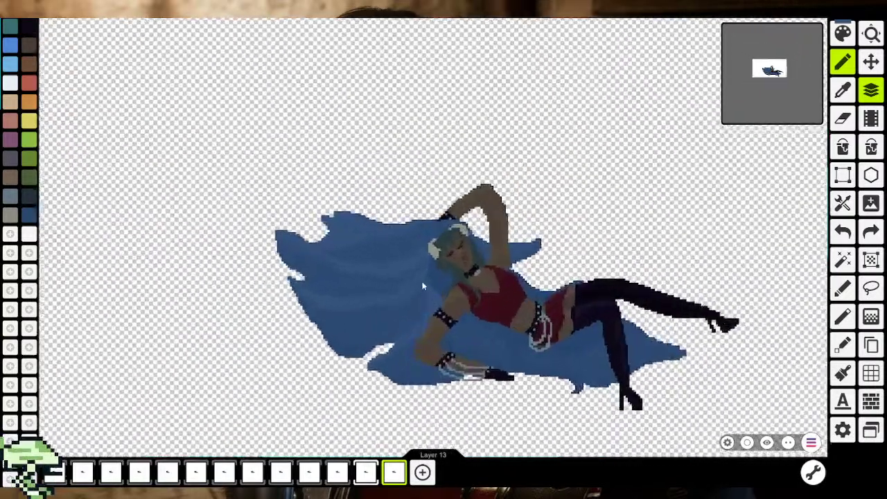
{"action": "scroll", "coordinate": [427, 269], "scroll_direction": "up", "scroll_amount": 2}
{"action": "scroll", "coordinate": [485, 236], "scroll_direction": "up", "scroll_amount": 1}
{"action": "scroll", "coordinate": [536, 211], "scroll_direction": "down", "scroll_amount": 2}
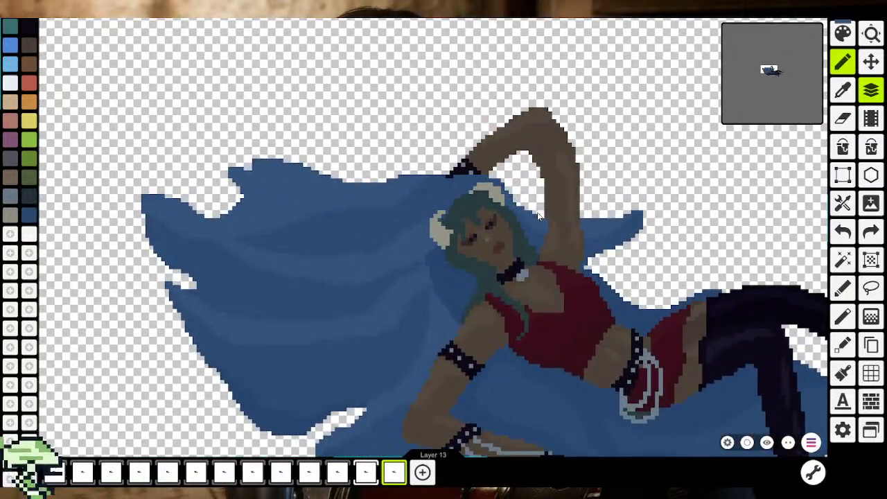
{"action": "scroll", "coordinate": [392, 78], "scroll_direction": "up", "scroll_amount": 2}
{"action": "left_click_drag", "start_coordinate": [393, 78], "coordinate": [350, 65]}
{"action": "scroll", "coordinate": [198, 124], "scroll_direction": "down", "scroll_amount": 2}
{"action": "scroll", "coordinate": [196, 122], "scroll_direction": "up", "scroll_amount": 1}
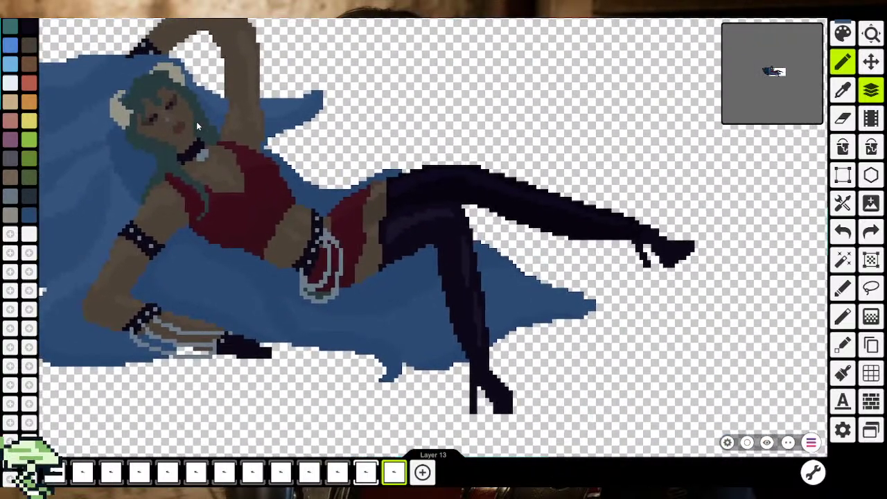
{"action": "scroll", "coordinate": [198, 117], "scroll_direction": "up", "scroll_amount": 1}
{"action": "left_click_drag", "start_coordinate": [280, 125], "coordinate": [357, 120]}
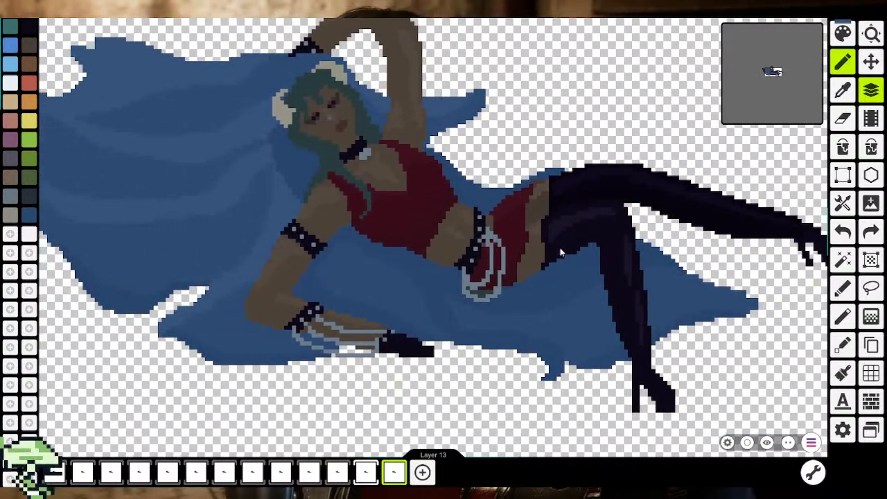
{"action": "left_click", "coordinate": [842, 90]}
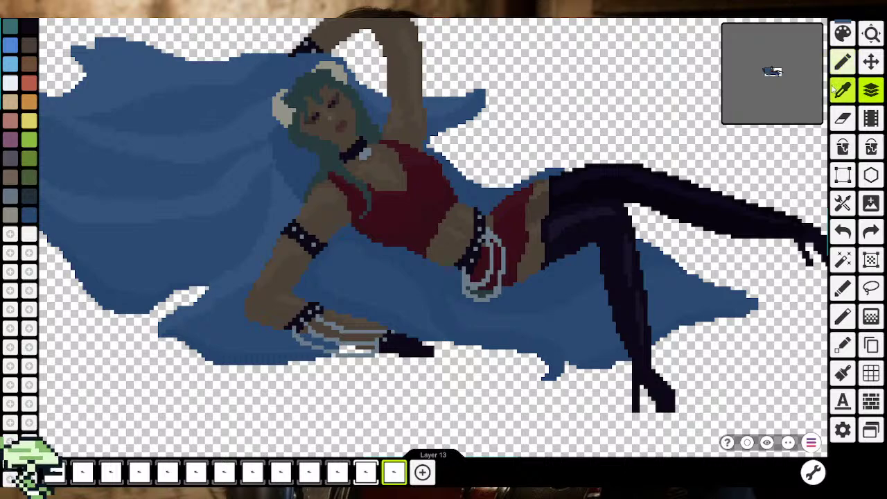
{"action": "scroll", "coordinate": [514, 323], "scroll_direction": "up", "scroll_amount": 1}
{"action": "scroll", "coordinate": [480, 301], "scroll_direction": "up", "scroll_amount": 2}
{"action": "key", "text": "b"}
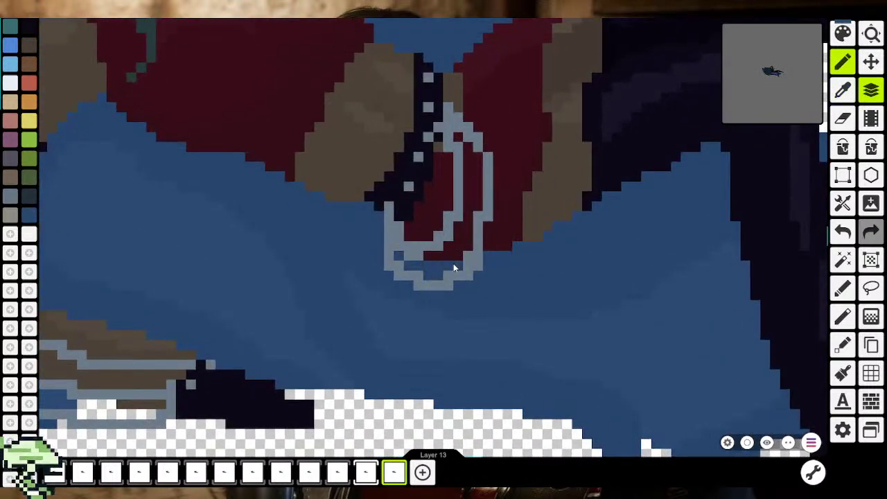
{"action": "scroll", "coordinate": [453, 263], "scroll_direction": "down", "scroll_amount": 1}
{"action": "scroll", "coordinate": [446, 275], "scroll_direction": "down", "scroll_amount": 2}
{"action": "scroll", "coordinate": [446, 275], "scroll_direction": "down", "scroll_amount": 1}
{"action": "left_click_drag", "start_coordinate": [436, 281], "coordinate": [530, 290]}
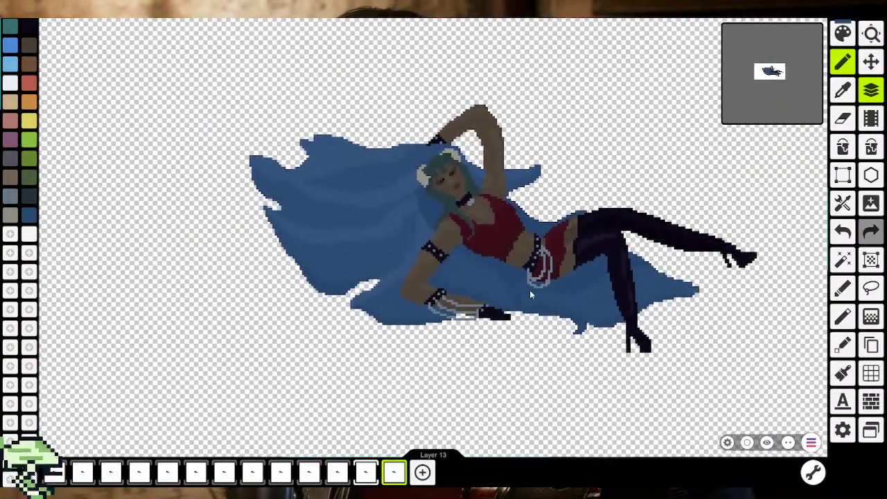
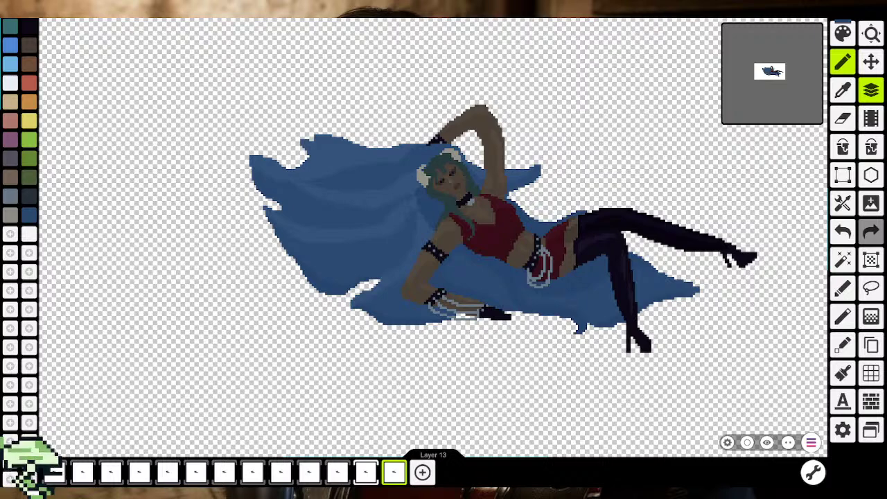
Pan and zoom onto the face and eyedrop the dark hair blue
{"action": "left_click_drag", "start_coordinate": [368, 254], "coordinate": [345, 284]}
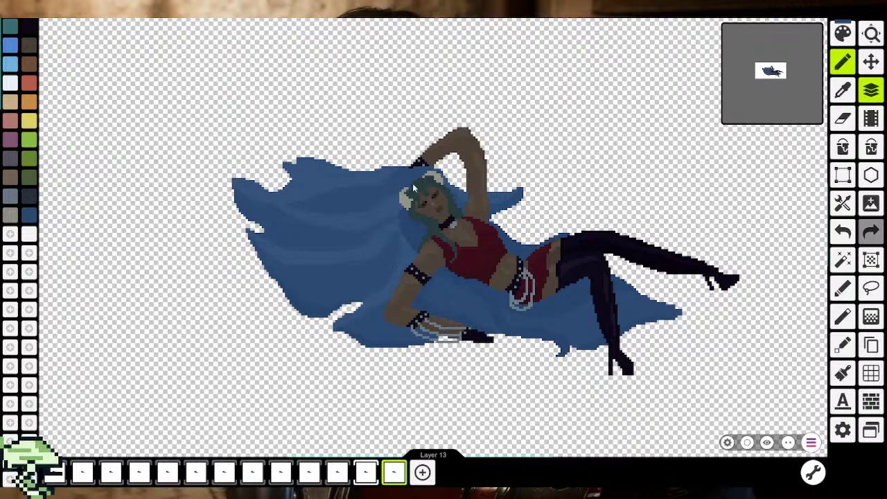
{"action": "scroll", "coordinate": [384, 228], "scroll_direction": "up", "scroll_amount": 3}
{"action": "scroll", "coordinate": [384, 229], "scroll_direction": "up", "scroll_amount": 3}
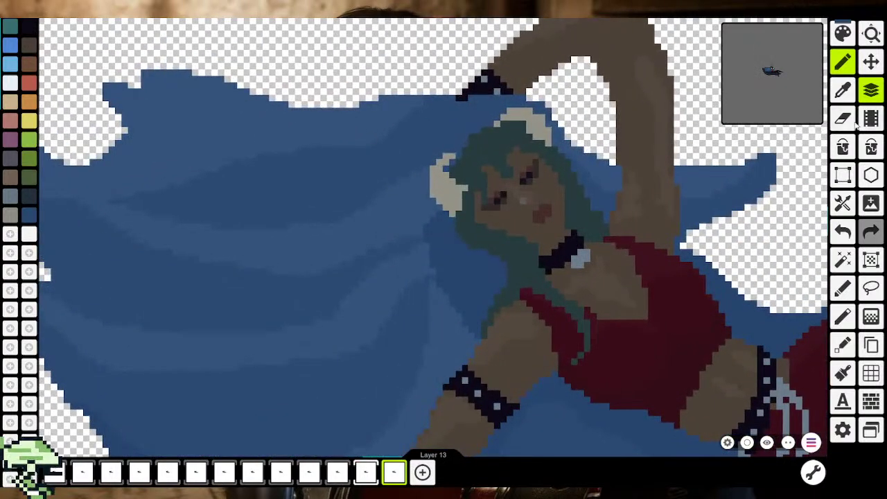
{"action": "left_click", "coordinate": [846, 92]}
{"action": "key", "text": "b"}
{"action": "scroll", "coordinate": [446, 231], "scroll_direction": "up", "scroll_amount": 1}
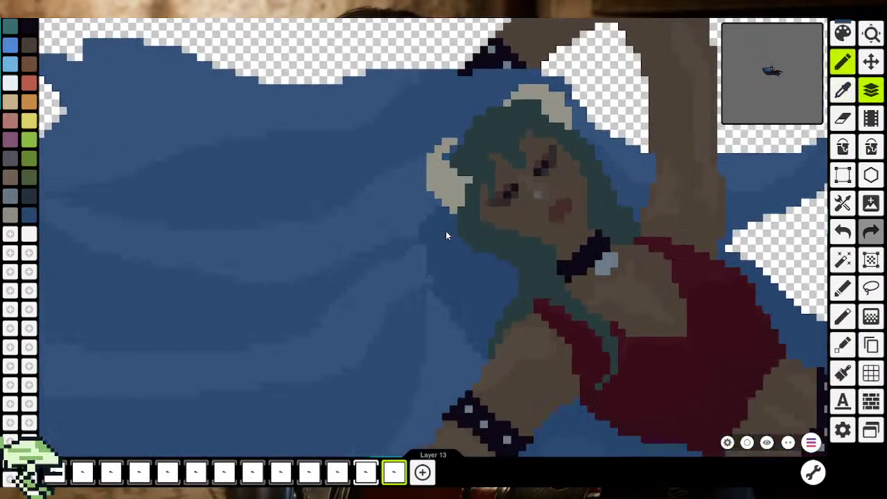
{"action": "left_click", "coordinate": [840, 93]}
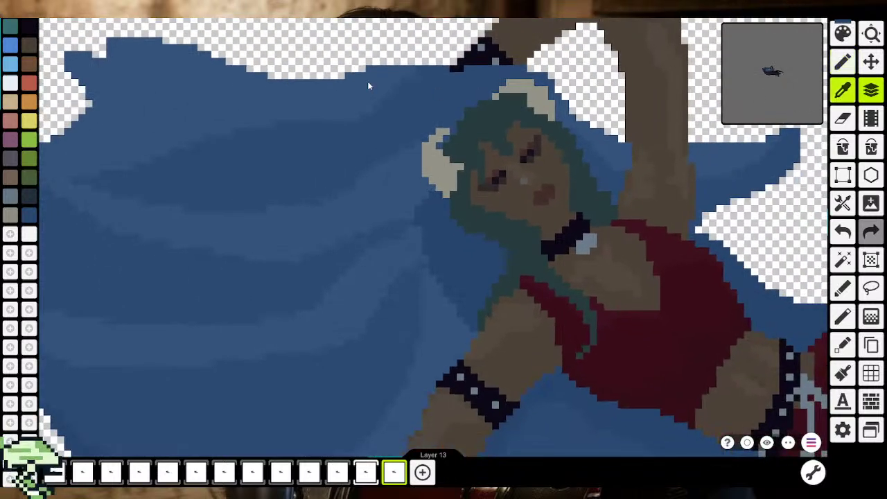
{"action": "left_click", "coordinate": [372, 142]}
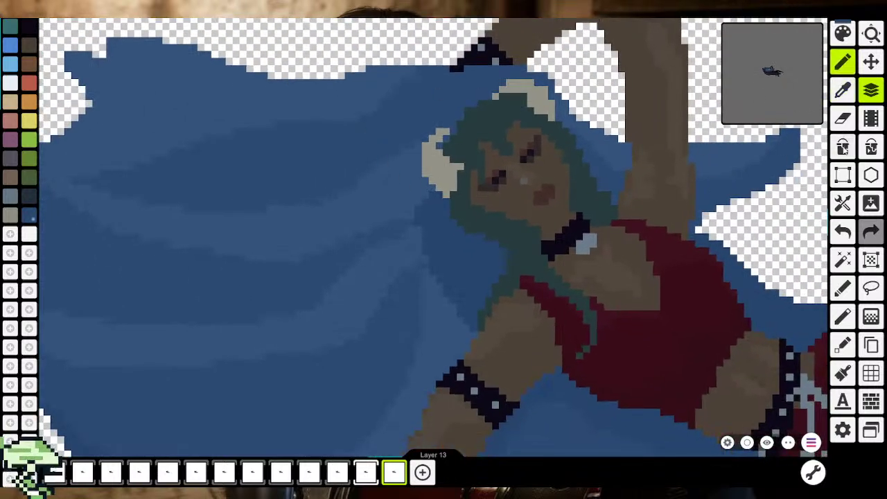
Try the fill bucket while zooming in and out around the hair
{"action": "scroll", "coordinate": [500, 92], "scroll_direction": "up", "scroll_amount": 2}
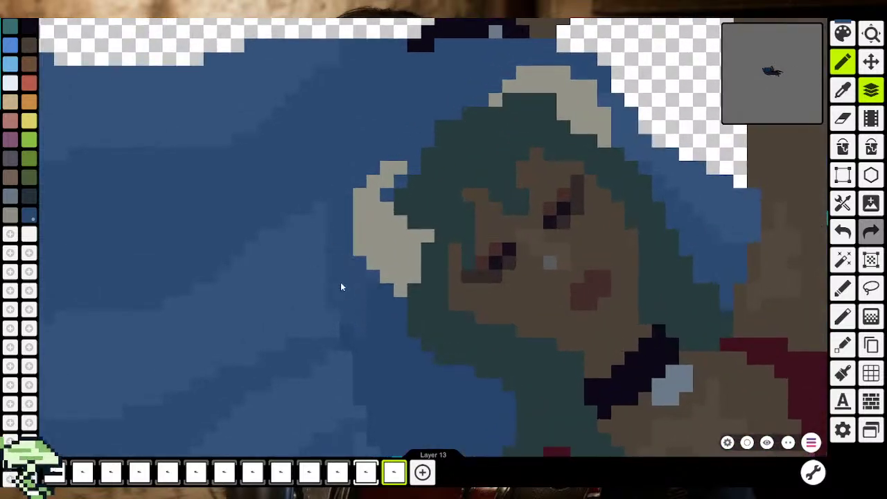
{"action": "left_click", "coordinate": [843, 147]}
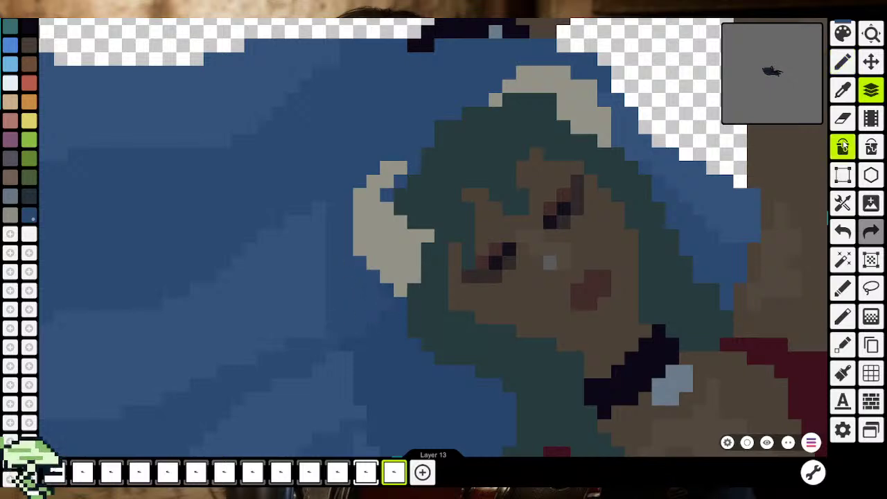
{"action": "scroll", "coordinate": [453, 375], "scroll_direction": "down", "scroll_amount": 1}
{"action": "scroll", "coordinate": [410, 311], "scroll_direction": "down", "scroll_amount": 1}
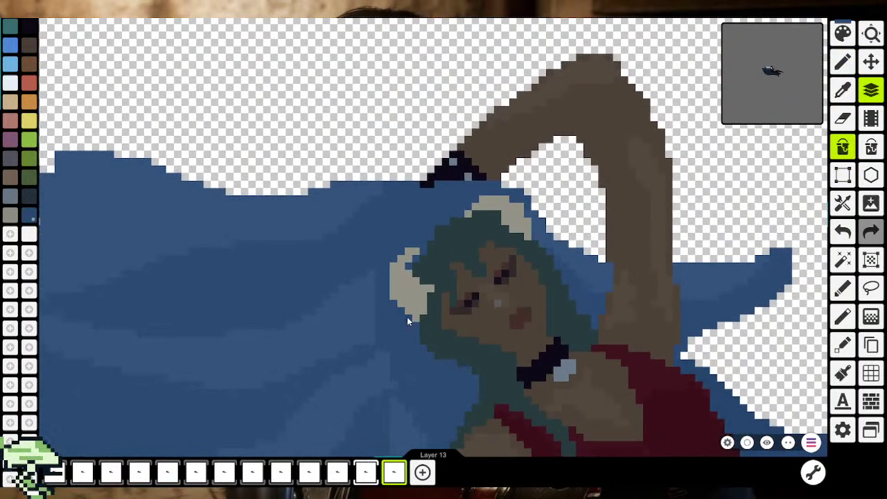
{"action": "scroll", "coordinate": [407, 317], "scroll_direction": "down", "scroll_amount": 1}
{"action": "scroll", "coordinate": [341, 257], "scroll_direction": "up", "scroll_amount": 1}
{"action": "scroll", "coordinate": [341, 256], "scroll_direction": "up", "scroll_amount": 1}
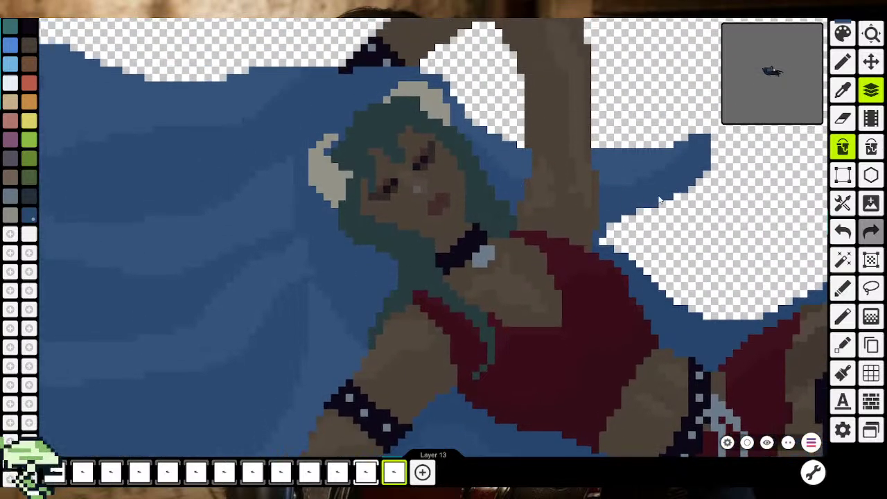
{"action": "scroll", "coordinate": [674, 323], "scroll_direction": "down", "scroll_amount": 3}
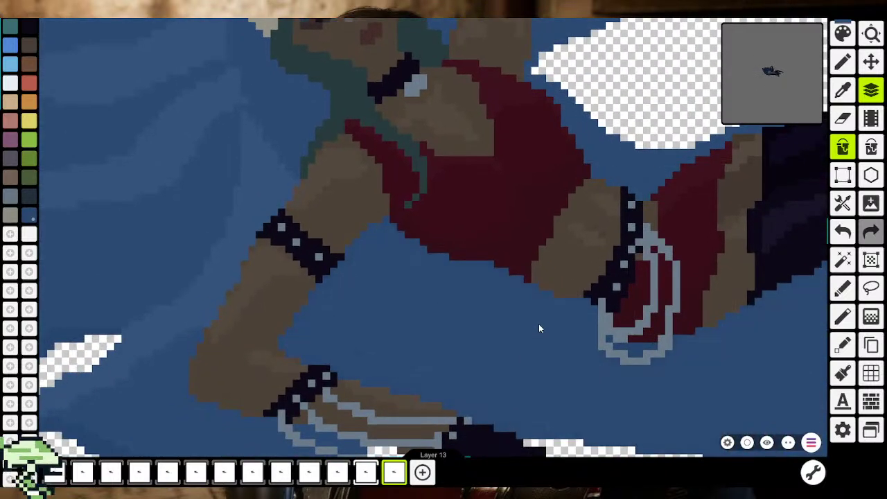
{"action": "scroll", "coordinate": [535, 324], "scroll_direction": "down", "scroll_amount": 1}
{"action": "scroll", "coordinate": [525, 325], "scroll_direction": "down", "scroll_amount": 1}
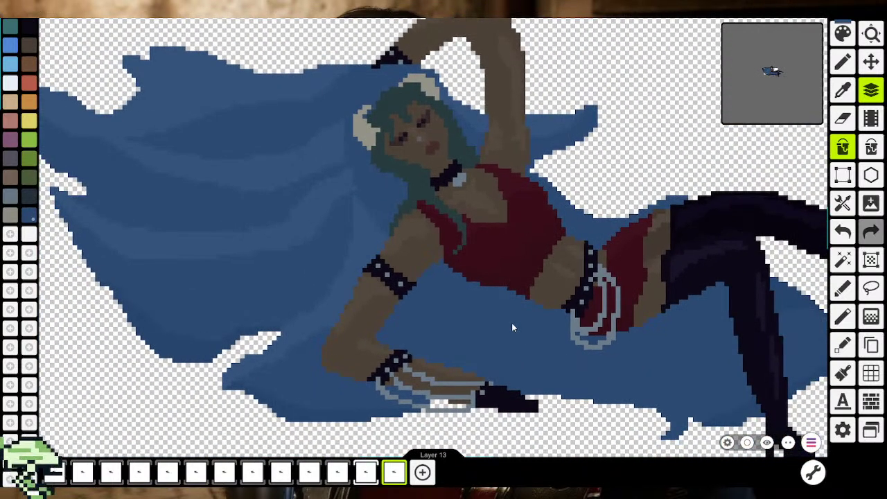
{"action": "scroll", "coordinate": [515, 311], "scroll_direction": "up", "scroll_amount": 1}
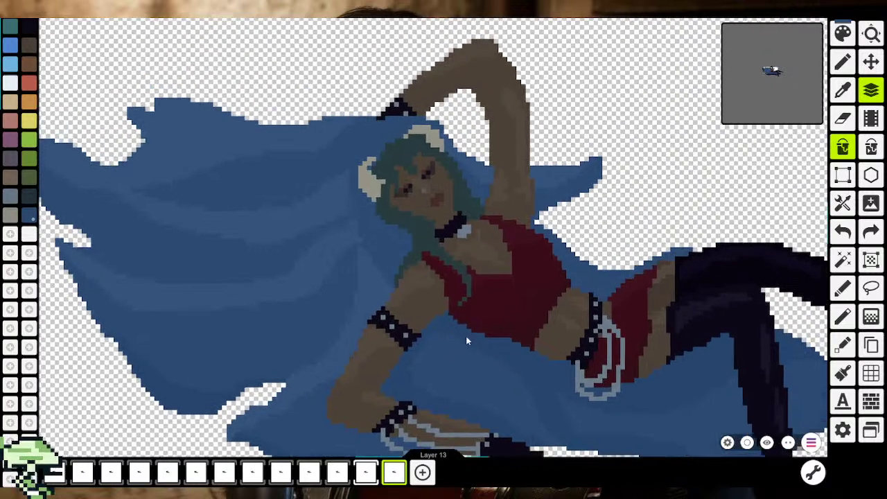
{"action": "scroll", "coordinate": [425, 267], "scroll_direction": "up", "scroll_amount": 1}
{"action": "scroll", "coordinate": [415, 291], "scroll_direction": "down", "scroll_amount": 1}
{"action": "scroll", "coordinate": [409, 312], "scroll_direction": "up", "scroll_amount": 1}
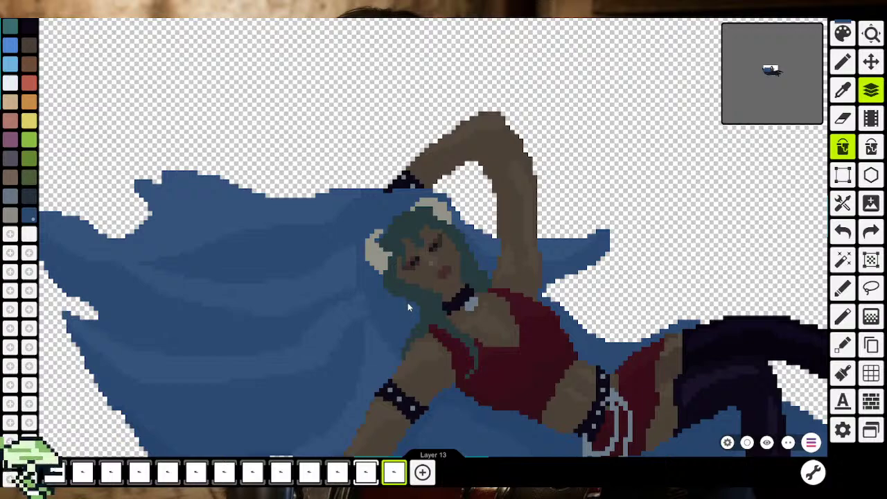
{"action": "scroll", "coordinate": [408, 302], "scroll_direction": "up", "scroll_amount": 1}
Paint over the lighter-blue strand in dark blue and bring the cream horn into view
{"action": "left_click", "coordinate": [843, 62]}
{"action": "scroll", "coordinate": [416, 281], "scroll_direction": "up", "scroll_amount": 1}
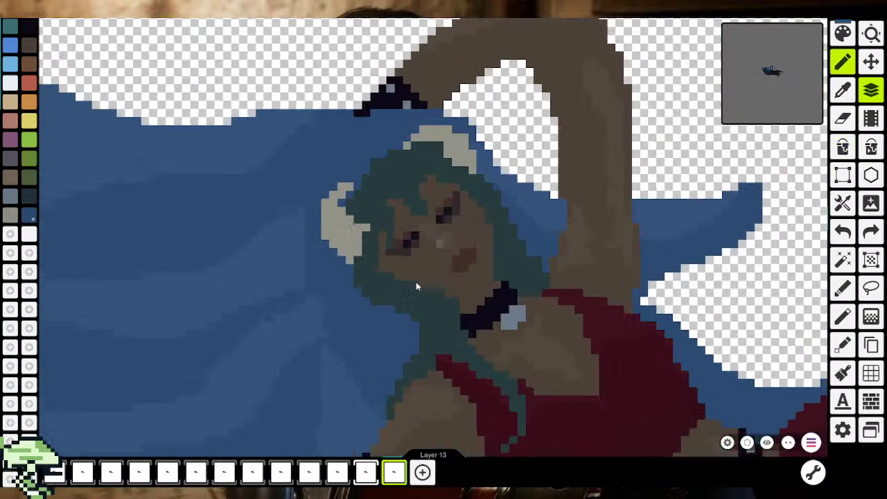
{"action": "scroll", "coordinate": [275, 254], "scroll_direction": "up", "scroll_amount": 1}
{"action": "scroll", "coordinate": [267, 262], "scroll_direction": "up", "scroll_amount": 1}
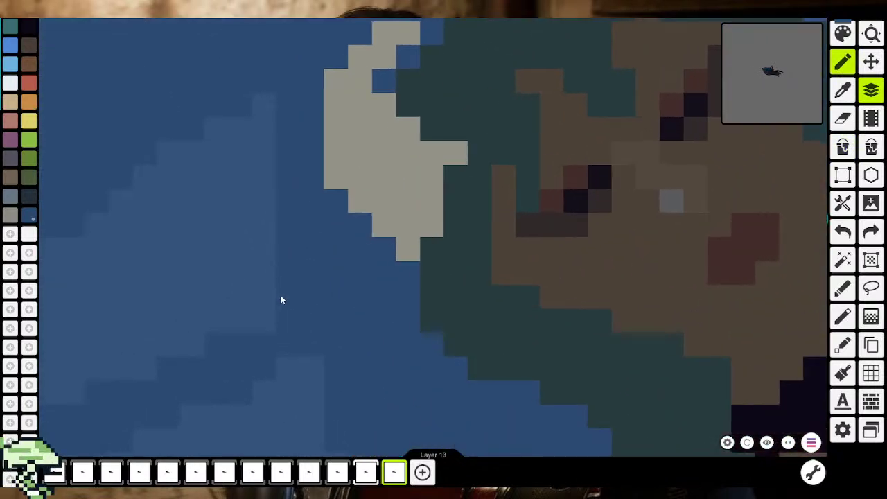
{"action": "mouse_move", "coordinate": [280, 297]}
{"action": "left_mouse_down"}
{"action": "mouse_move", "coordinate": [266, 113]}
{"action": "mouse_move", "coordinate": [284, 263]}
{"action": "mouse_move", "coordinate": [329, 395]}
{"action": "mouse_move", "coordinate": [204, 50]}
{"action": "left_mouse_up"}
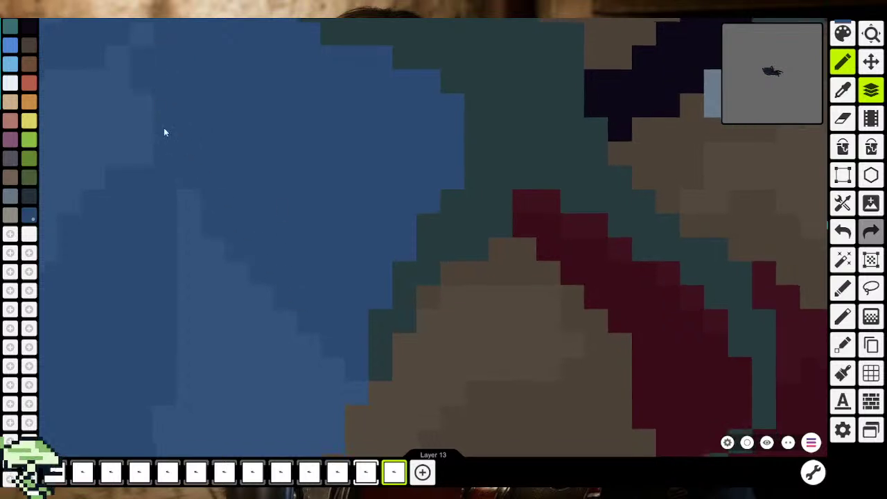
{"action": "mouse_move", "coordinate": [164, 131]}
{"action": "left_mouse_down"}
{"action": "mouse_move", "coordinate": [249, 256]}
{"action": "mouse_move", "coordinate": [311, 312]}
{"action": "left_mouse_up"}
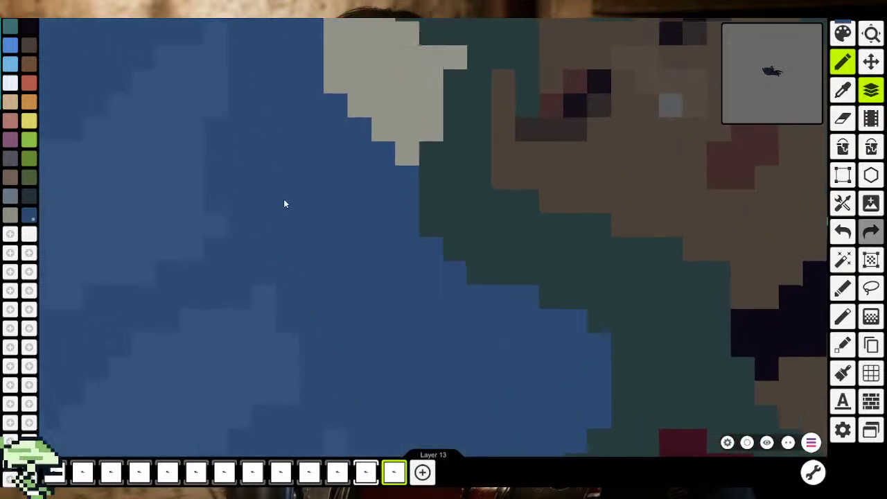
{"action": "left_click_drag", "start_coordinate": [226, 137], "coordinate": [247, 273]}
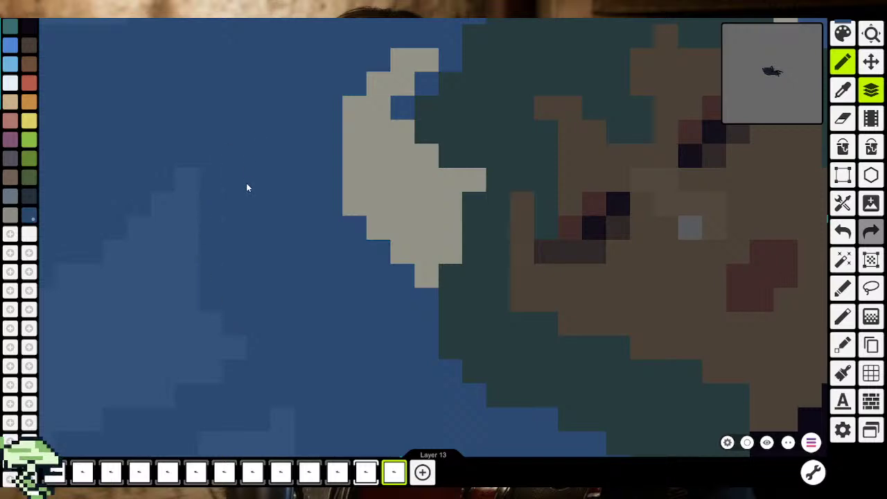
{"action": "scroll", "coordinate": [246, 191], "scroll_direction": "down", "scroll_amount": 2}
{"action": "scroll", "coordinate": [246, 204], "scroll_direction": "down", "scroll_amount": 2}
{"action": "scroll", "coordinate": [239, 222], "scroll_direction": "down", "scroll_amount": 1}
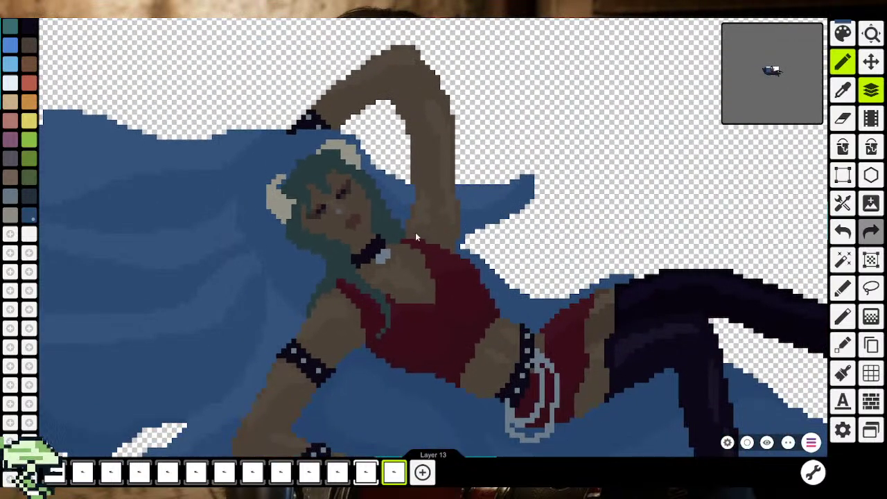
Scatter lighter-blue pixels across the dark hair left of the face
{"action": "left_click", "coordinate": [842, 90]}
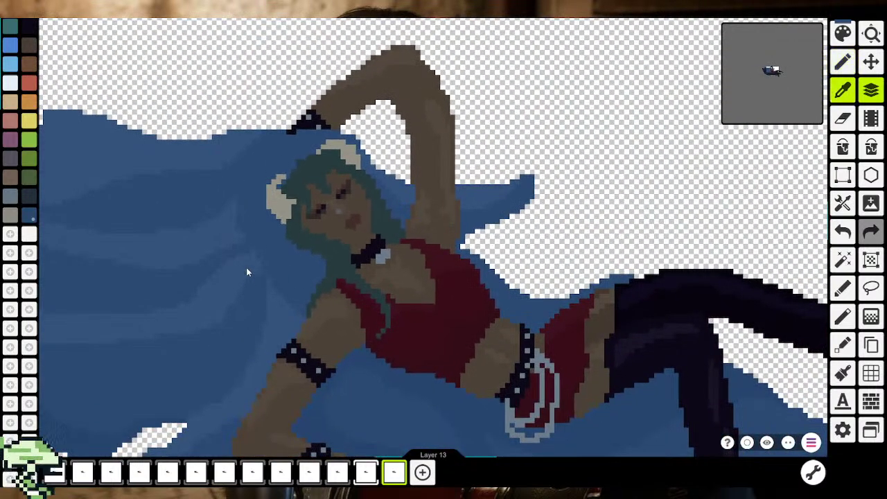
{"action": "scroll", "coordinate": [246, 271], "scroll_direction": "up", "scroll_amount": 2}
{"action": "scroll", "coordinate": [253, 281], "scroll_direction": "up", "scroll_amount": 2}
{"action": "scroll", "coordinate": [266, 208], "scroll_direction": "up", "scroll_amount": 1}
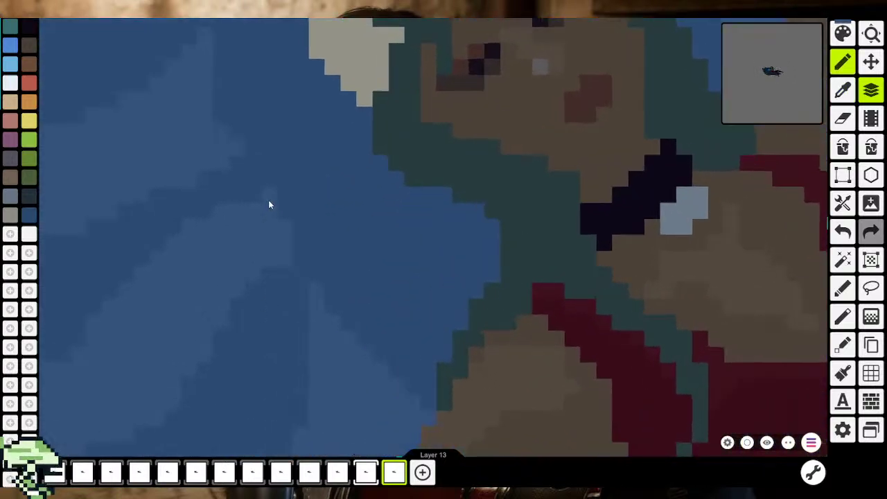
{"action": "left_click", "coordinate": [297, 186]}
{"action": "mouse_move", "coordinate": [307, 206]}
{"action": "left_mouse_down"}
{"action": "mouse_move", "coordinate": [348, 345]}
{"action": "mouse_move", "coordinate": [408, 390]}
{"action": "mouse_move", "coordinate": [412, 339]}
{"action": "mouse_move", "coordinate": [400, 275]}
{"action": "mouse_move", "coordinate": [354, 336]}
{"action": "left_mouse_up"}
{"action": "mouse_move", "coordinate": [381, 278]}
{"action": "left_mouse_down"}
{"action": "mouse_move", "coordinate": [375, 326]}
{"action": "mouse_move", "coordinate": [353, 278]}
{"action": "mouse_move", "coordinate": [349, 228]}
{"action": "mouse_move", "coordinate": [380, 220]}
{"action": "left_mouse_up"}
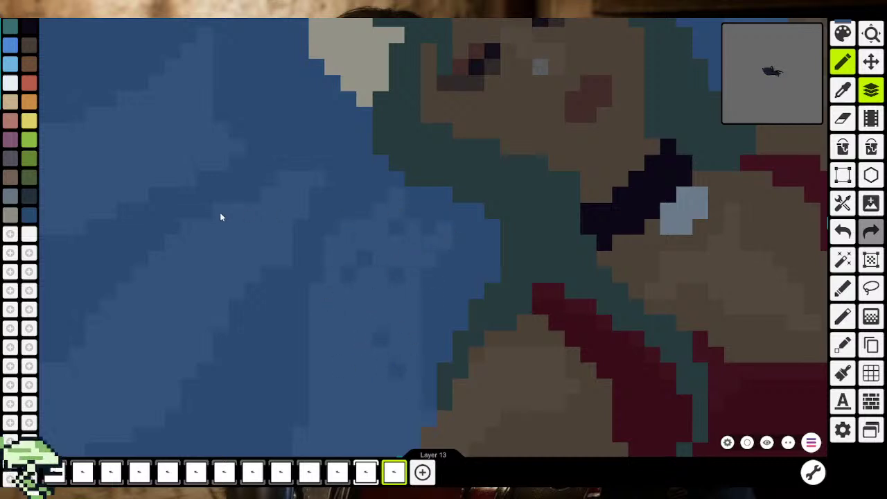
{"action": "left_click_drag", "start_coordinate": [220, 217], "coordinate": [293, 146]}
Add lighter-blue pixels along the diagonal strands, undoing strays over the horn
{"action": "scroll", "coordinate": [257, 62], "scroll_direction": "up", "scroll_amount": 5}
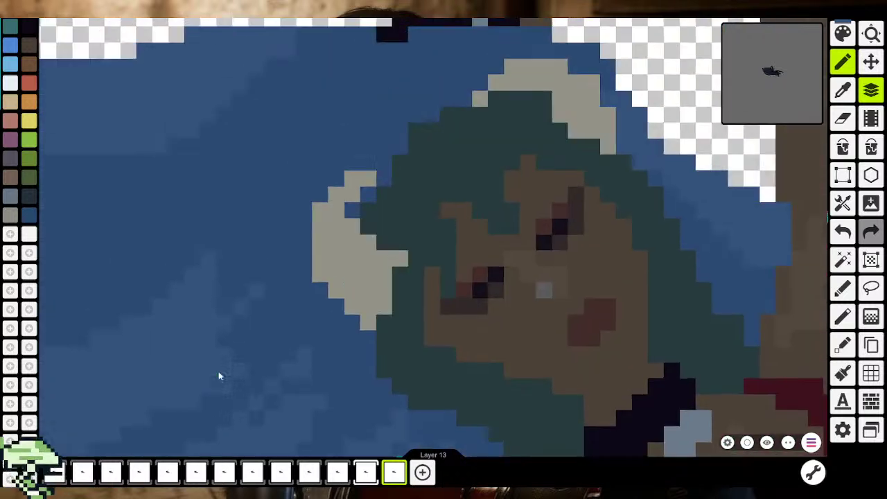
{"action": "mouse_move", "coordinate": [365, 151]}
{"action": "left_mouse_down"}
{"action": "mouse_move", "coordinate": [208, 347]}
{"action": "mouse_move", "coordinate": [366, 154]}
{"action": "mouse_move", "coordinate": [171, 342]}
{"action": "mouse_move", "coordinate": [369, 137]}
{"action": "left_mouse_up"}
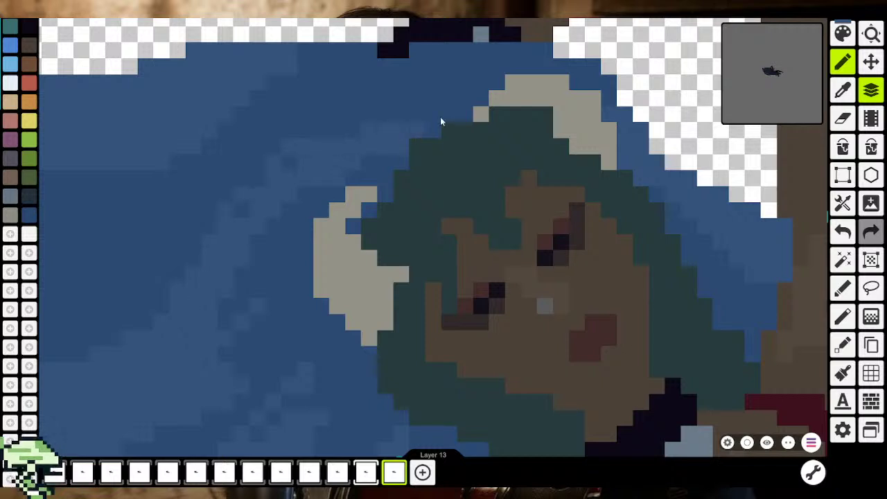
{"action": "mouse_move", "coordinate": [441, 121]}
{"action": "left_mouse_down"}
{"action": "mouse_move", "coordinate": [388, 132]}
{"action": "mouse_move", "coordinate": [228, 252]}
{"action": "mouse_move", "coordinate": [370, 131]}
{"action": "mouse_move", "coordinate": [443, 108]}
{"action": "mouse_move", "coordinate": [367, 142]}
{"action": "left_mouse_up"}
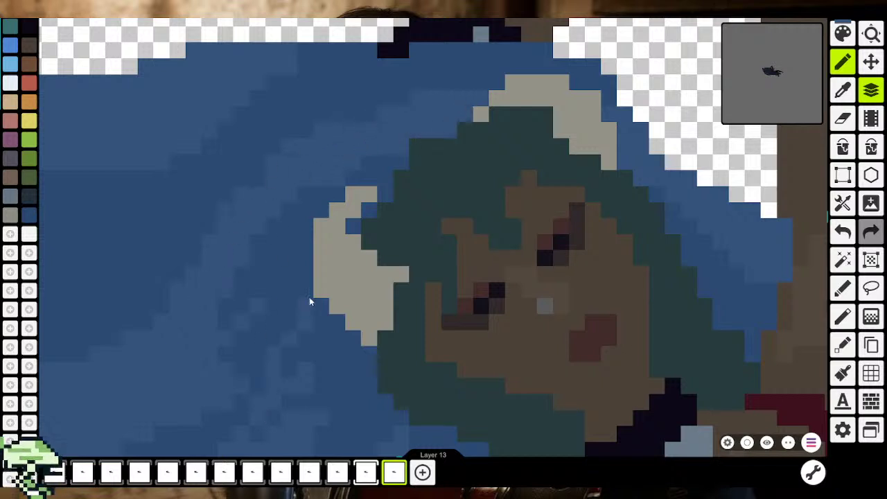
{"action": "key", "text": "ctrl+z"}
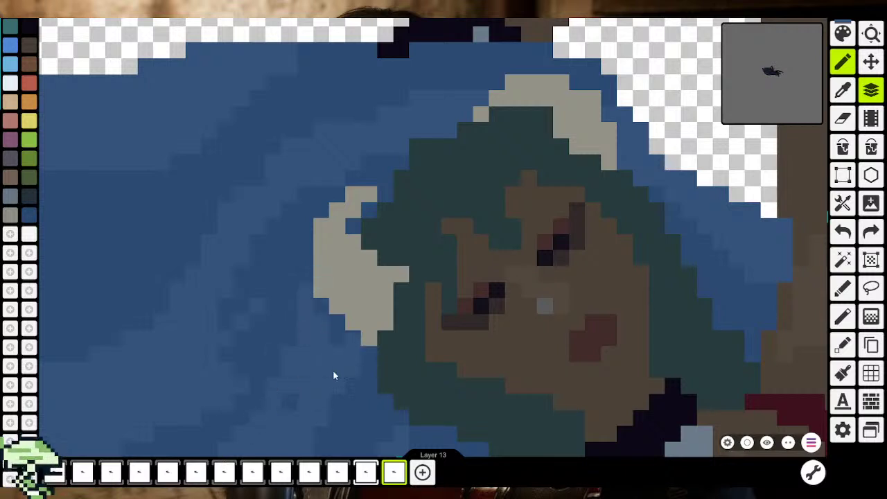
{"action": "left_click_drag", "start_coordinate": [326, 335], "coordinate": [309, 109]}
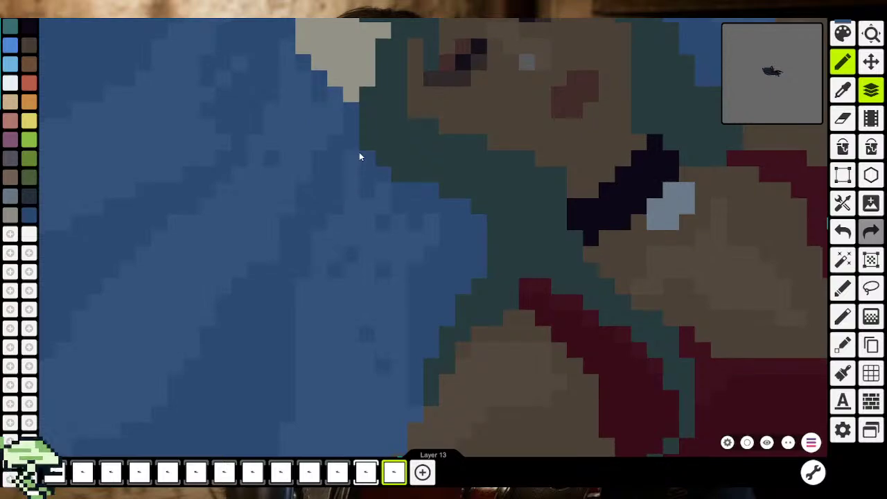
{"action": "scroll", "coordinate": [351, 330], "scroll_direction": "down", "scroll_amount": 5}
{"action": "scroll", "coordinate": [351, 353], "scroll_direction": "down", "scroll_amount": 3}
Centre the whole figure and eyedrop a blue from the hair
{"action": "scroll", "coordinate": [351, 357], "scroll_direction": "down", "scroll_amount": 3}
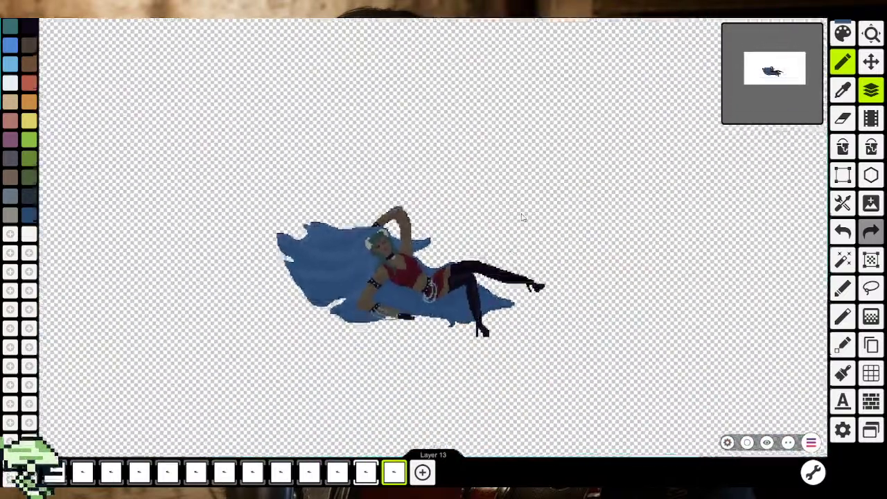
{"action": "left_click_drag", "start_coordinate": [512, 385], "coordinate": [523, 286]}
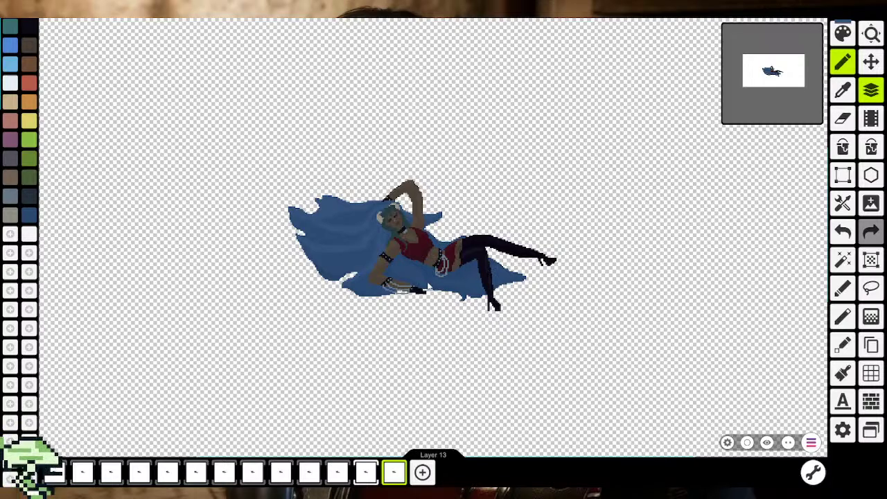
{"action": "scroll", "coordinate": [343, 221], "scroll_direction": "up", "scroll_amount": 3}
{"action": "scroll", "coordinate": [343, 221], "scroll_direction": "up", "scroll_amount": 3}
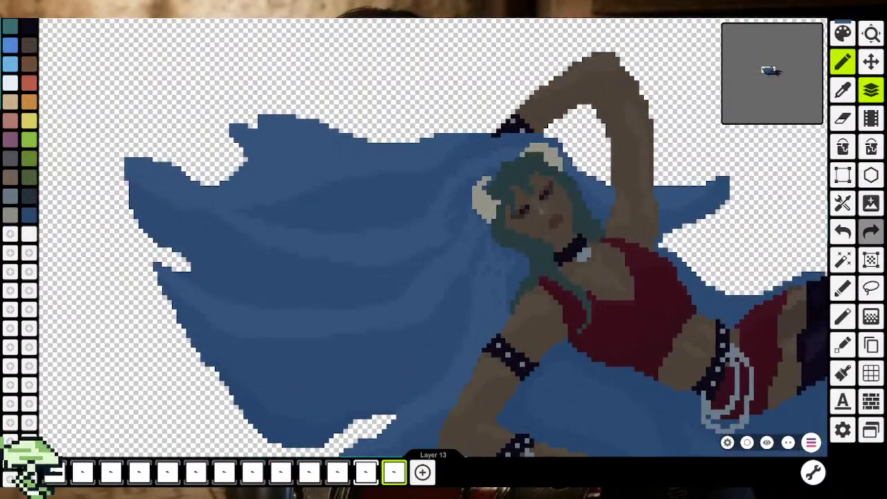
{"action": "left_click", "coordinate": [842, 91]}
{"action": "left_click", "coordinate": [401, 193]}
Confirm the sampled hair blue is 35537AFF in the Color picker, then zoom out
{"action": "left_click", "coordinate": [842, 90]}
{"action": "left_click", "coordinate": [392, 231]}
{"action": "left_click", "coordinate": [843, 33]}
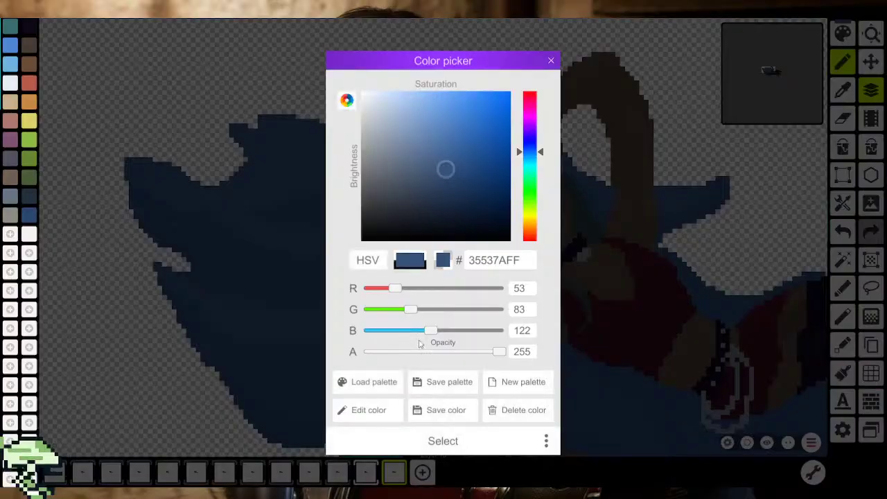
{"action": "left_click", "coordinate": [551, 60]}
{"action": "scroll", "coordinate": [524, 177], "scroll_direction": "down", "scroll_amount": 3}
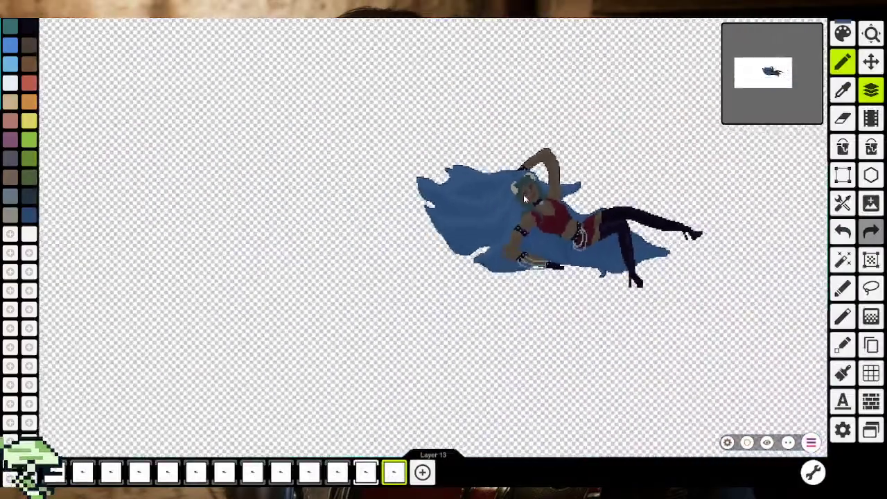
{"action": "scroll", "coordinate": [523, 194], "scroll_direction": "down", "scroll_amount": 2}
{"action": "scroll", "coordinate": [422, 243], "scroll_direction": "down", "scroll_amount": 1}
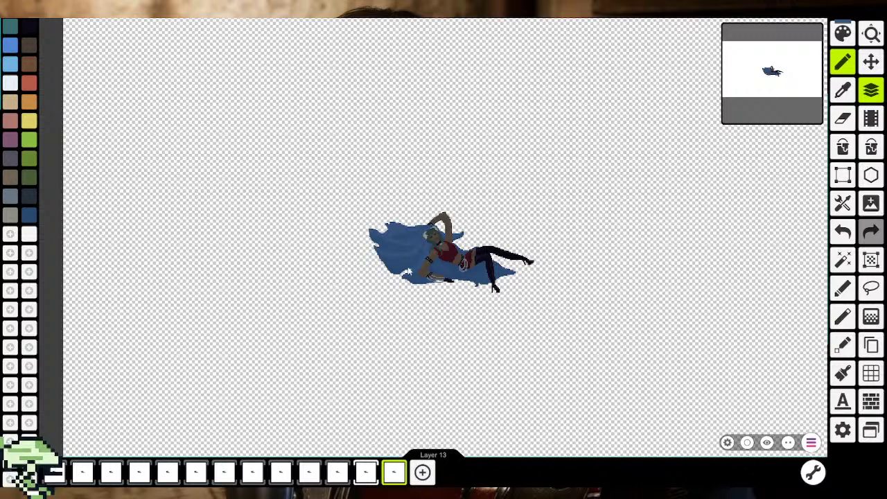
Bucket-fill part of the long hair with the darker blue
{"action": "scroll", "coordinate": [408, 272], "scroll_direction": "up", "scroll_amount": 2}
{"action": "scroll", "coordinate": [409, 273], "scroll_direction": "up", "scroll_amount": 2}
{"action": "scroll", "coordinate": [409, 273], "scroll_direction": "up", "scroll_amount": 2}
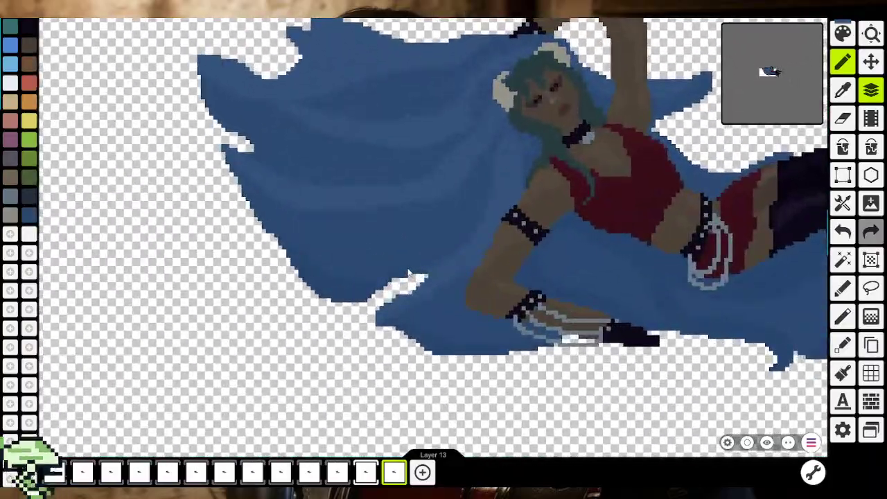
{"action": "scroll", "coordinate": [409, 273], "scroll_direction": "down", "scroll_amount": 2}
{"action": "scroll", "coordinate": [405, 272], "scroll_direction": "down", "scroll_amount": 2}
{"action": "scroll", "coordinate": [398, 271], "scroll_direction": "down", "scroll_amount": 1}
{"action": "scroll", "coordinate": [388, 270], "scroll_direction": "down", "scroll_amount": 1}
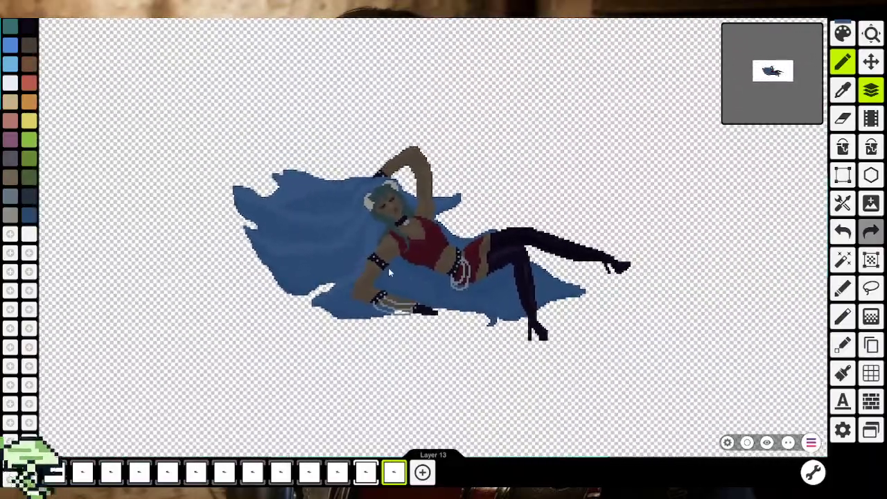
{"action": "left_click_drag", "start_coordinate": [388, 272], "coordinate": [383, 276]}
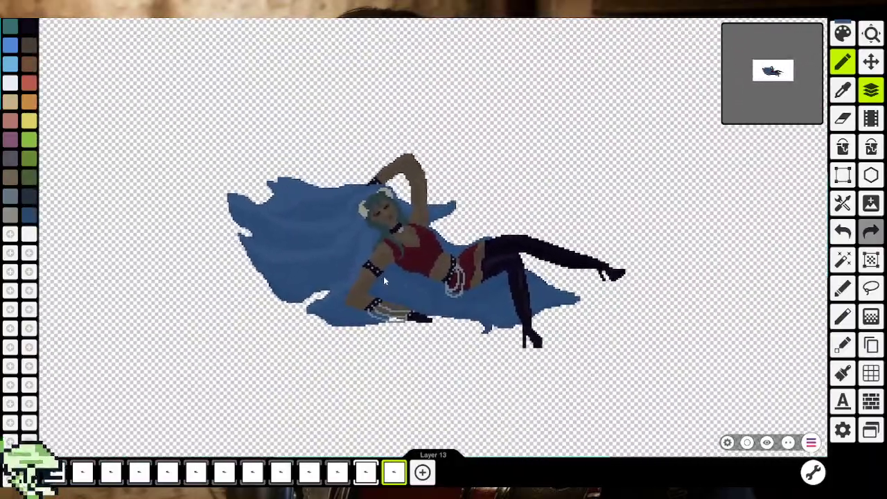
{"action": "left_click", "coordinate": [842, 94]}
{"action": "left_click", "coordinate": [842, 63]}
{"action": "left_click", "coordinate": [871, 147]}
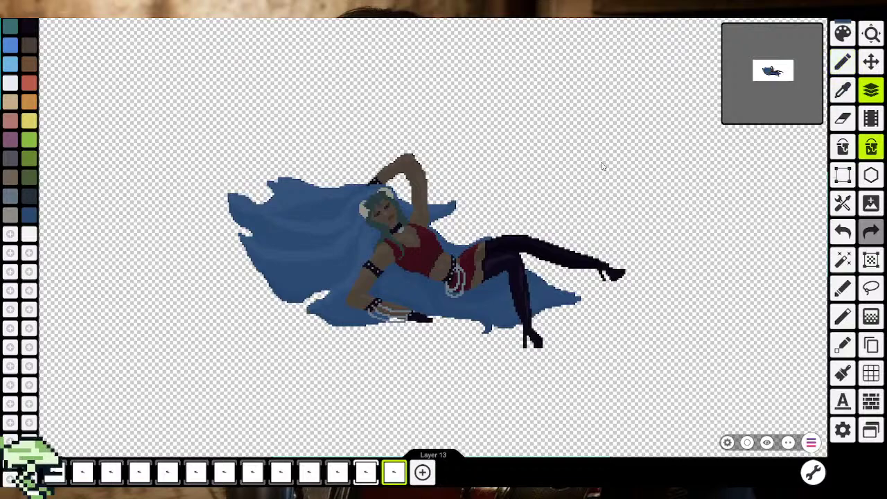
{"action": "left_click", "coordinate": [298, 191]}
Return to the pencil and zoom in and out to inspect the shaded hair
{"action": "scroll", "coordinate": [301, 198], "scroll_direction": "down", "scroll_amount": 1}
{"action": "scroll", "coordinate": [304, 200], "scroll_direction": "down", "scroll_amount": 1}
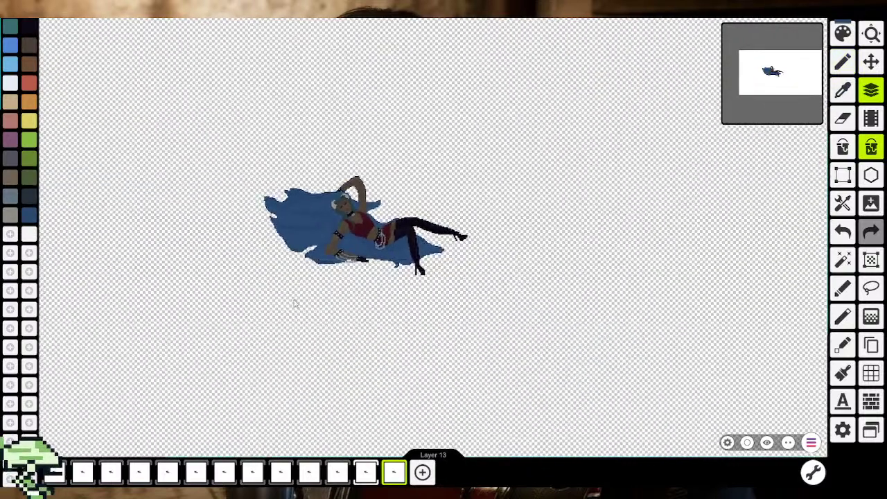
{"action": "scroll", "coordinate": [326, 284], "scroll_direction": "up", "scroll_amount": 1}
{"action": "scroll", "coordinate": [361, 269], "scroll_direction": "up", "scroll_amount": 1}
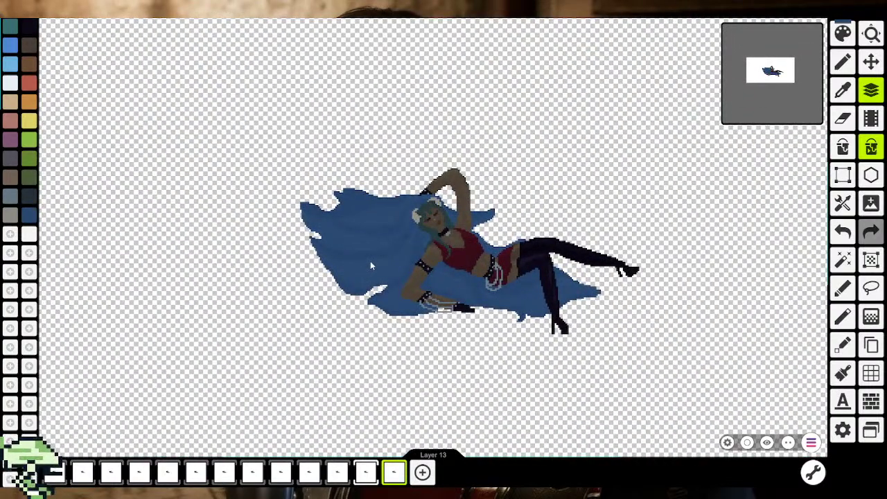
{"action": "scroll", "coordinate": [371, 261], "scroll_direction": "up", "scroll_amount": 1}
{"action": "scroll", "coordinate": [378, 241], "scroll_direction": "up", "scroll_amount": 2}
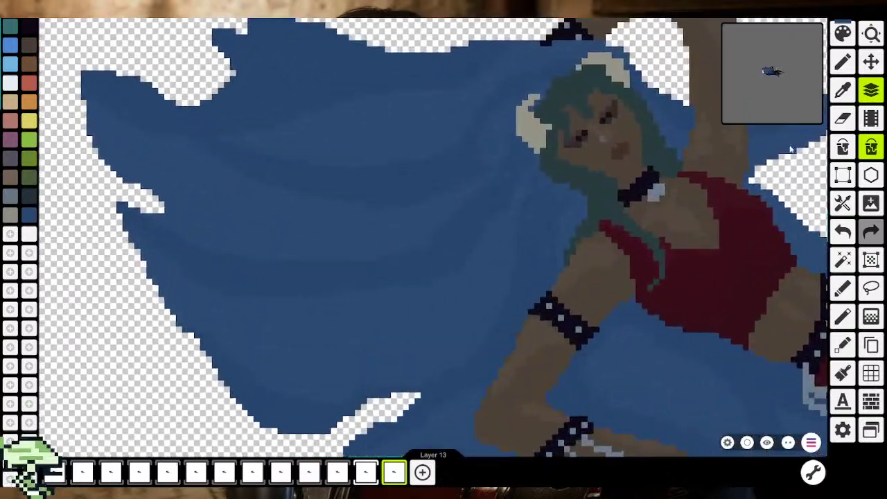
{"action": "left_click", "coordinate": [842, 62]}
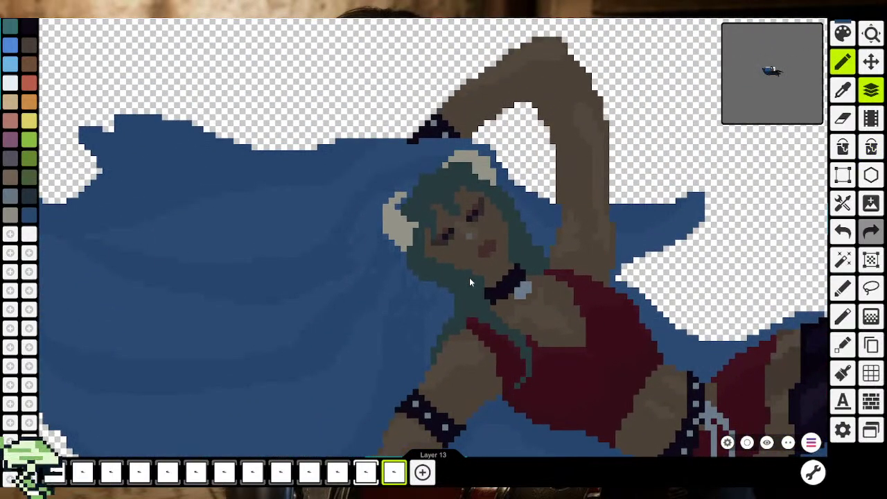
{"action": "scroll", "coordinate": [470, 283], "scroll_direction": "up", "scroll_amount": 1}
{"action": "scroll", "coordinate": [434, 273], "scroll_direction": "up", "scroll_amount": 1}
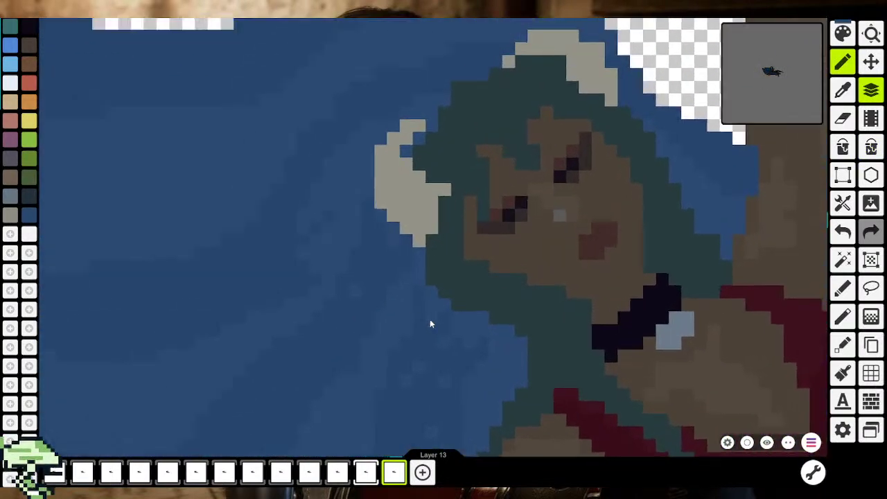
{"action": "scroll", "coordinate": [430, 323], "scroll_direction": "up", "scroll_amount": 1}
{"action": "scroll", "coordinate": [358, 277], "scroll_direction": "up", "scroll_amount": 1}
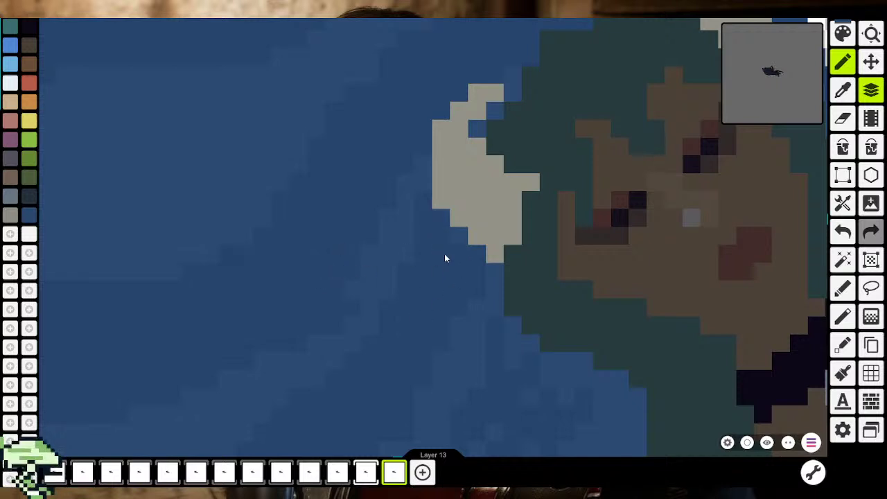
{"action": "scroll", "coordinate": [507, 400], "scroll_direction": "down", "scroll_amount": 3}
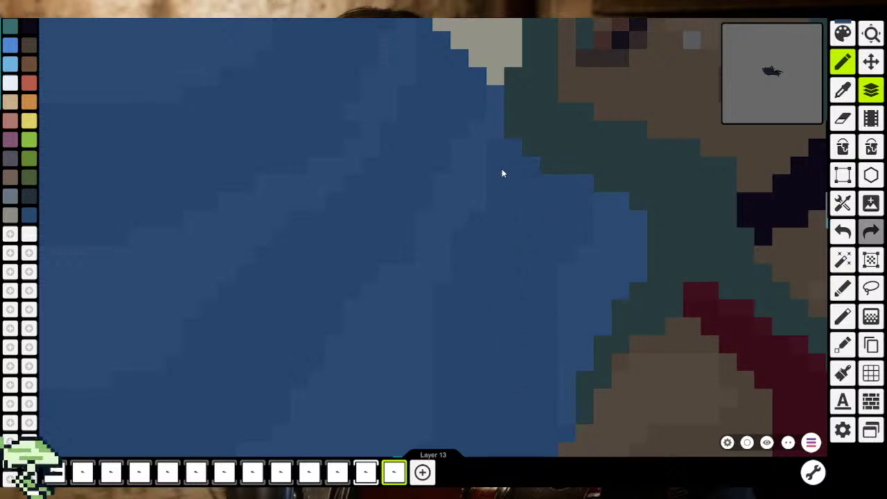
{"action": "scroll", "coordinate": [503, 153], "scroll_direction": "down", "scroll_amount": 2}
{"action": "scroll", "coordinate": [485, 208], "scroll_direction": "down", "scroll_amount": 3}
{"action": "scroll", "coordinate": [475, 249], "scroll_direction": "down", "scroll_amount": 3}
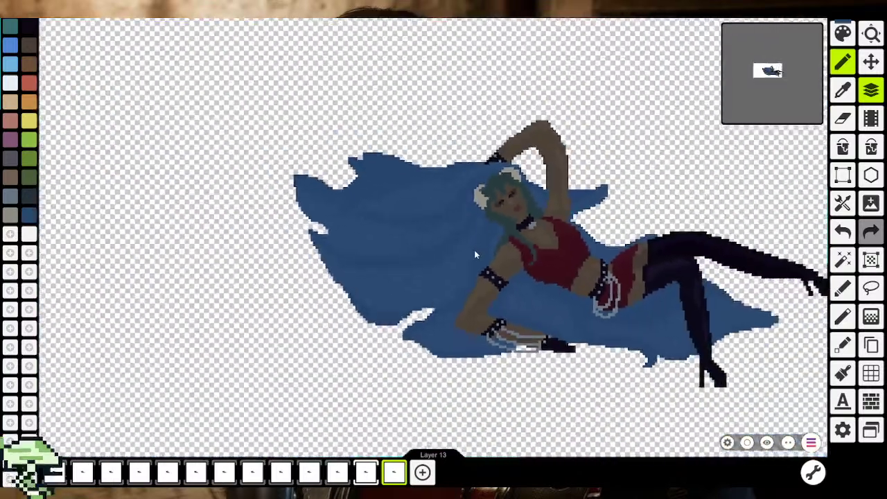
{"action": "scroll", "coordinate": [474, 256], "scroll_direction": "down", "scroll_amount": 1}
{"action": "scroll", "coordinate": [471, 236], "scroll_direction": "down", "scroll_amount": 2}
{"action": "scroll", "coordinate": [473, 224], "scroll_direction": "up", "scroll_amount": 2}
{"action": "scroll", "coordinate": [477, 211], "scroll_direction": "up", "scroll_amount": 4}
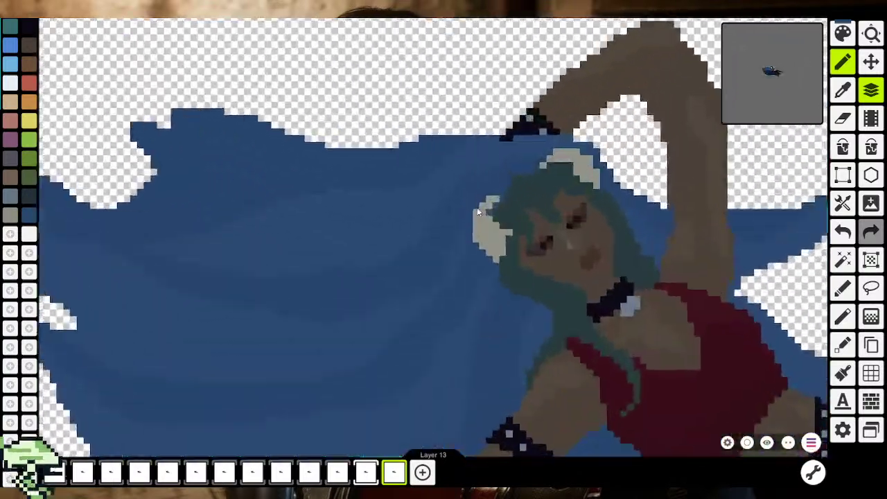
{"action": "scroll", "coordinate": [476, 207], "scroll_direction": "up", "scroll_amount": 2}
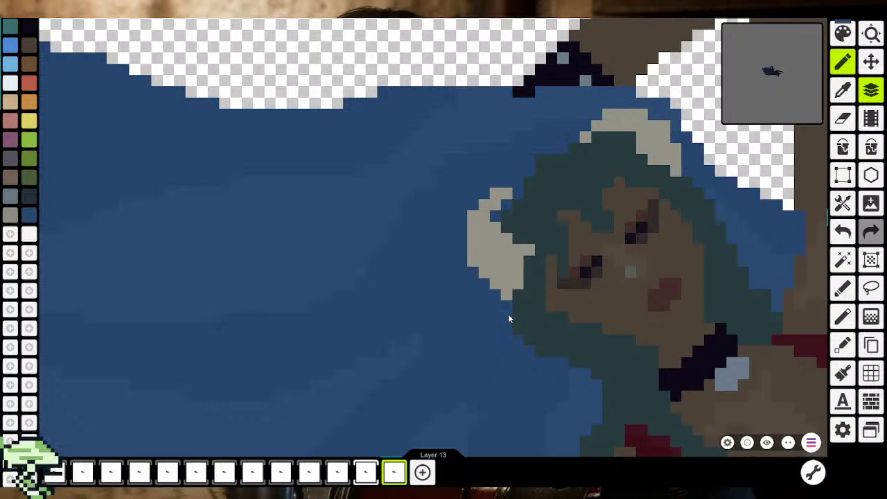
Bring the face and hair into view, ending with the pencil active
{"action": "left_click_drag", "start_coordinate": [509, 316], "coordinate": [378, 223]}
{"action": "left_click", "coordinate": [843, 147]}
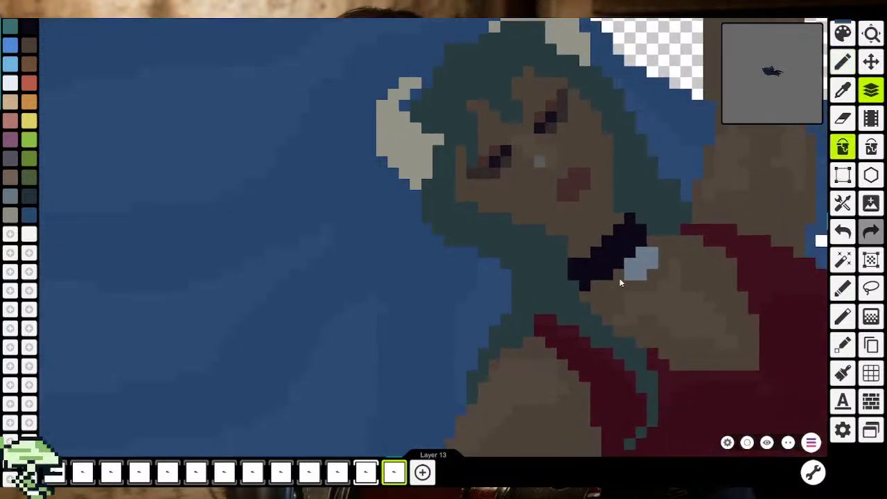
{"action": "key", "text": "b"}
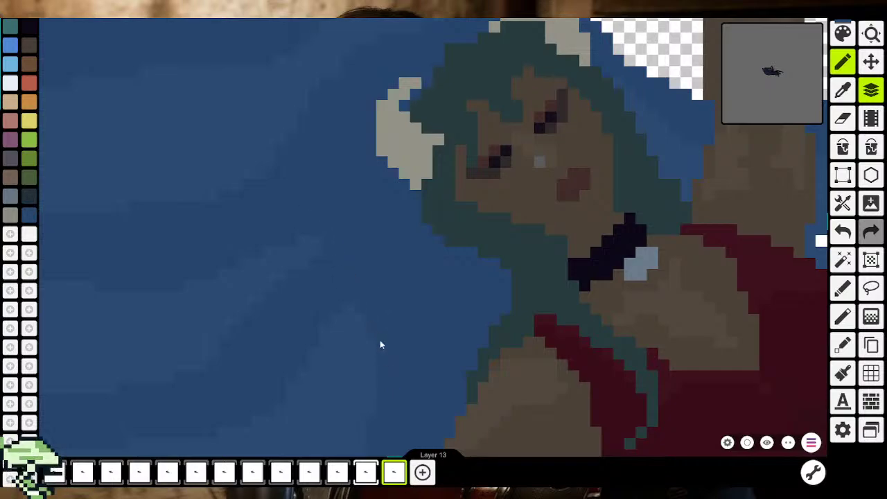
{"action": "scroll", "coordinate": [379, 345], "scroll_direction": "down", "scroll_amount": 3}
{"action": "scroll", "coordinate": [430, 375], "scroll_direction": "down", "scroll_amount": 3}
{"action": "scroll", "coordinate": [446, 358], "scroll_direction": "down", "scroll_amount": 2}
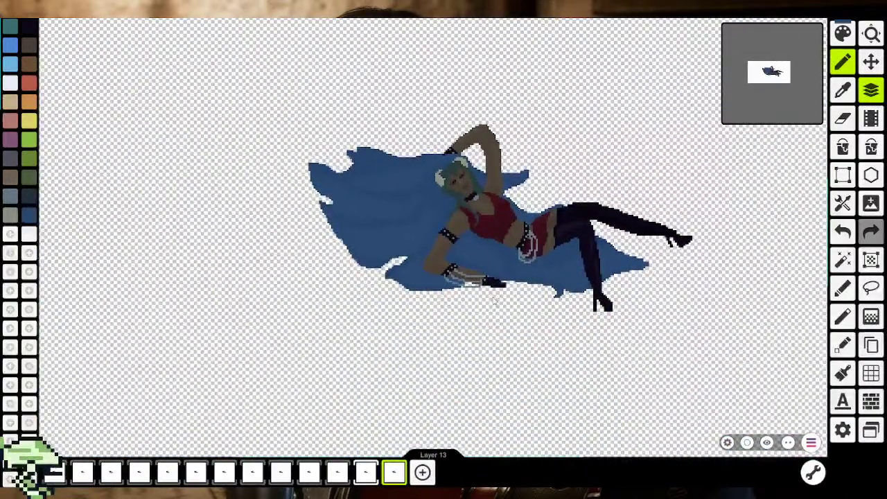
{"action": "scroll", "coordinate": [449, 182], "scroll_direction": "up", "scroll_amount": 2}
{"action": "scroll", "coordinate": [443, 174], "scroll_direction": "up", "scroll_amount": 3}
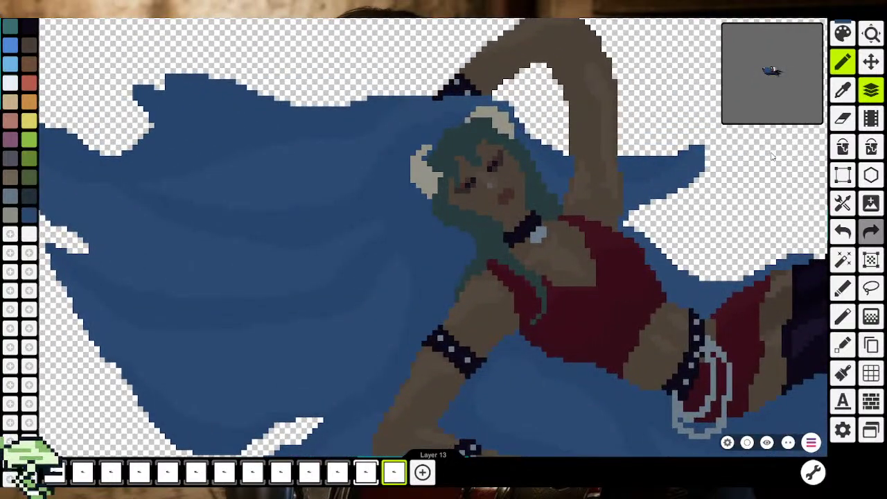
Test-fill the crescents beside the head yellow and undo the wrong left-band fill
{"action": "left_click", "coordinate": [842, 93]}
{"action": "left_click", "coordinate": [844, 148]}
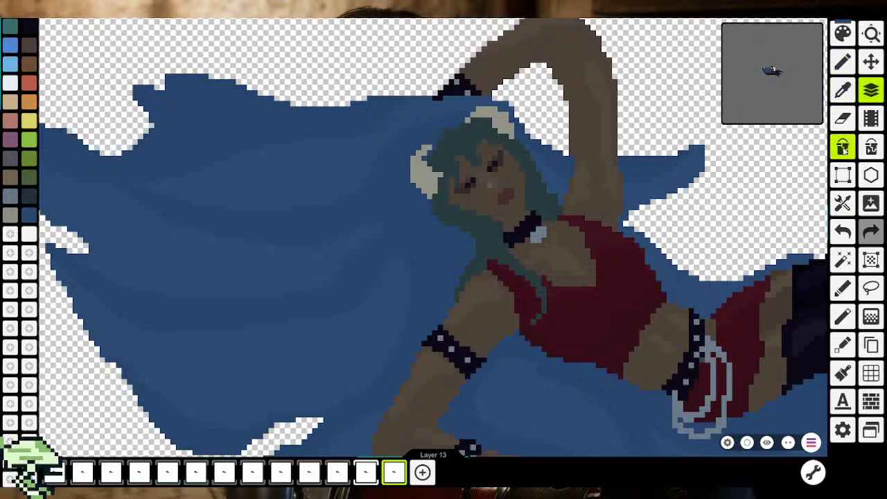
{"action": "left_click", "coordinate": [28, 120]}
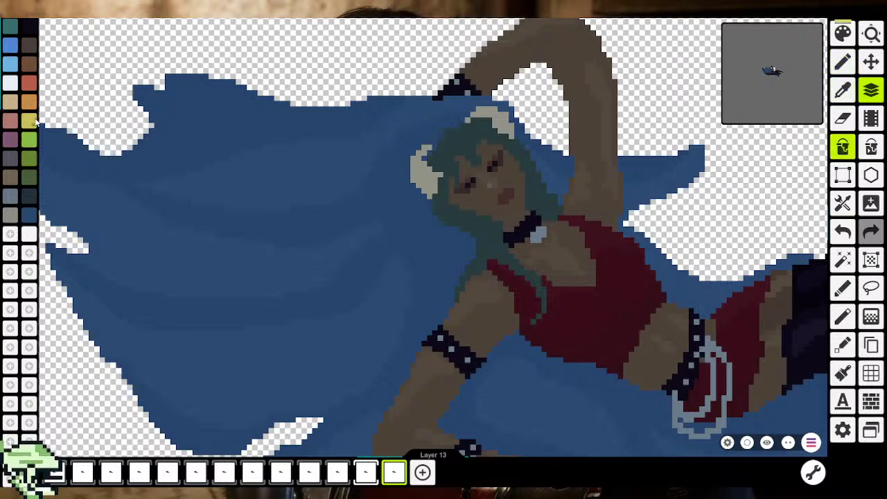
{"action": "left_click", "coordinate": [541, 143]}
{"action": "left_click", "coordinate": [620, 158]}
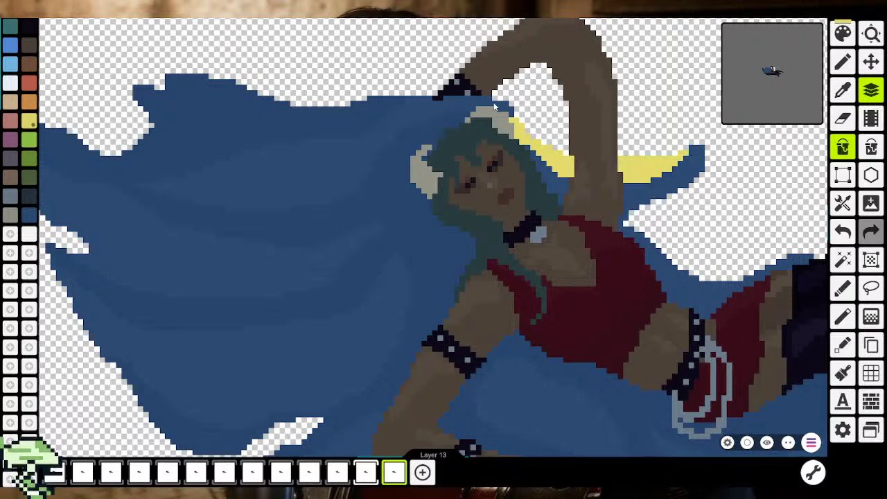
{"action": "left_click", "coordinate": [510, 110]}
{"action": "key", "text": "ctrl+z"}
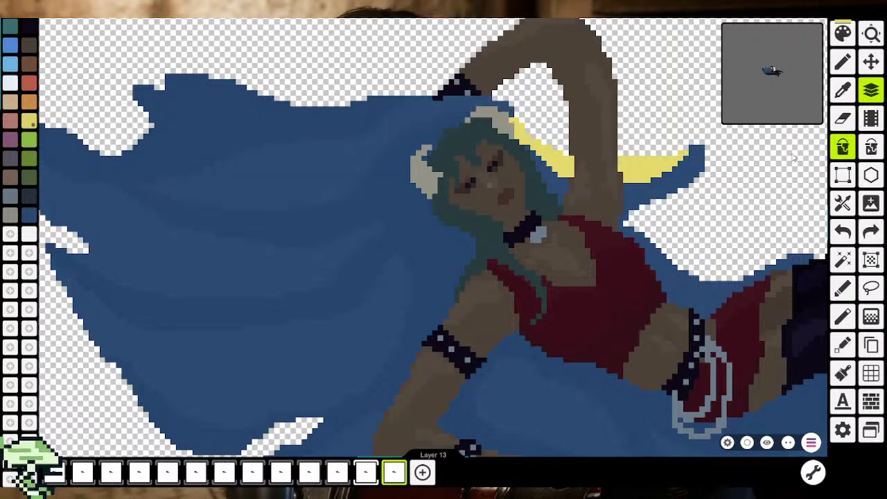
Eyedrop the cape blue and fill both crescents with it
{"action": "left_click", "coordinate": [844, 92]}
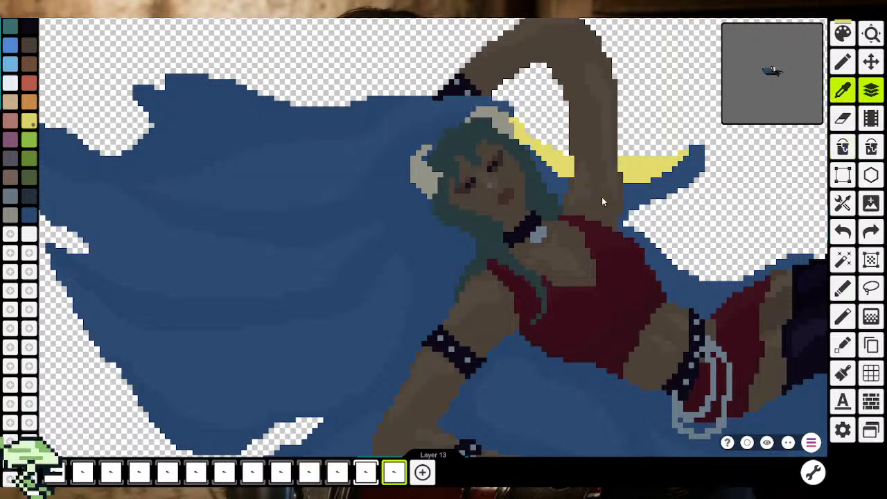
{"action": "key", "text": "g"}
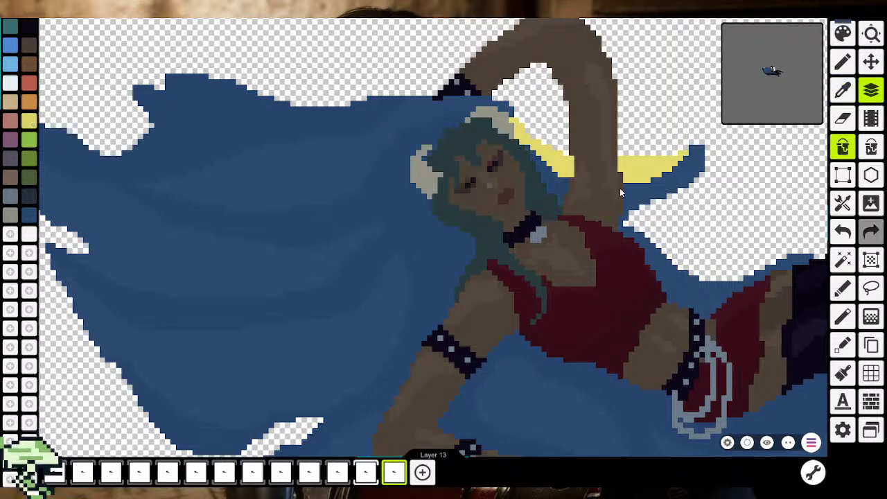
{"action": "left_click", "coordinate": [837, 100]}
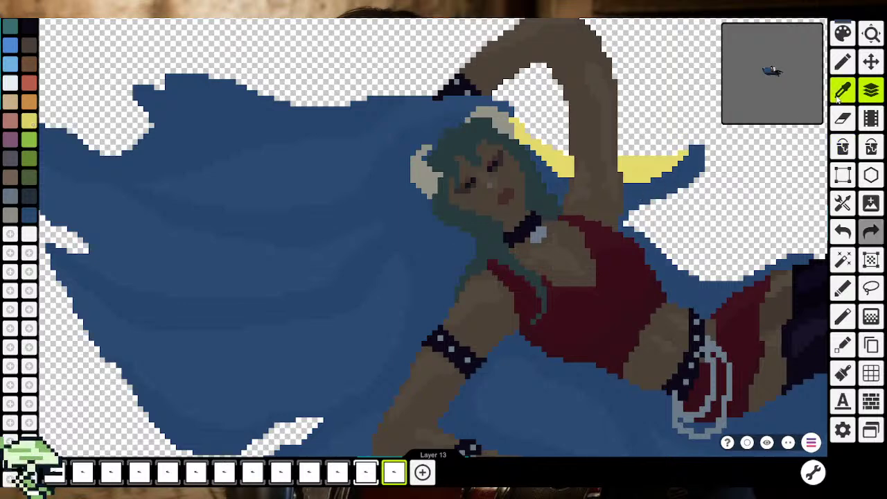
{"action": "key", "text": "g"}
{"action": "left_click", "coordinate": [556, 157]}
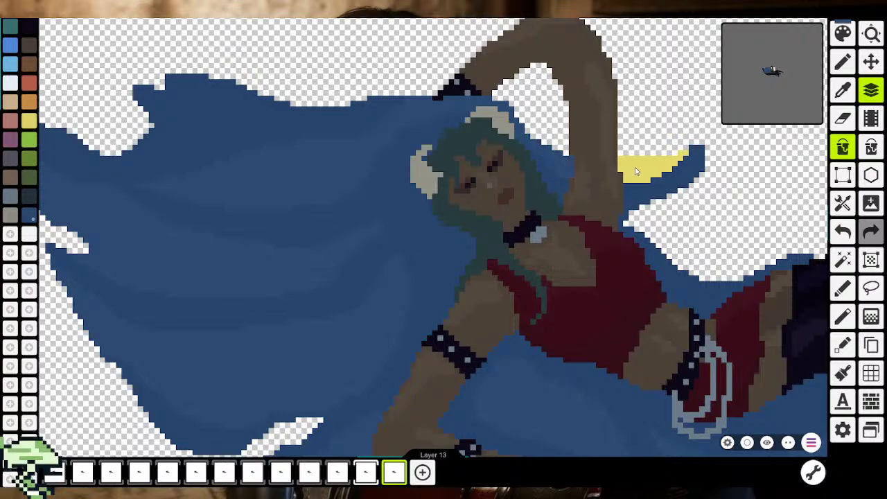
{"action": "left_click", "coordinate": [665, 163]}
{"action": "scroll", "coordinate": [632, 213], "scroll_direction": "down", "scroll_amount": 2}
{"action": "scroll", "coordinate": [568, 228], "scroll_direction": "down", "scroll_amount": 2}
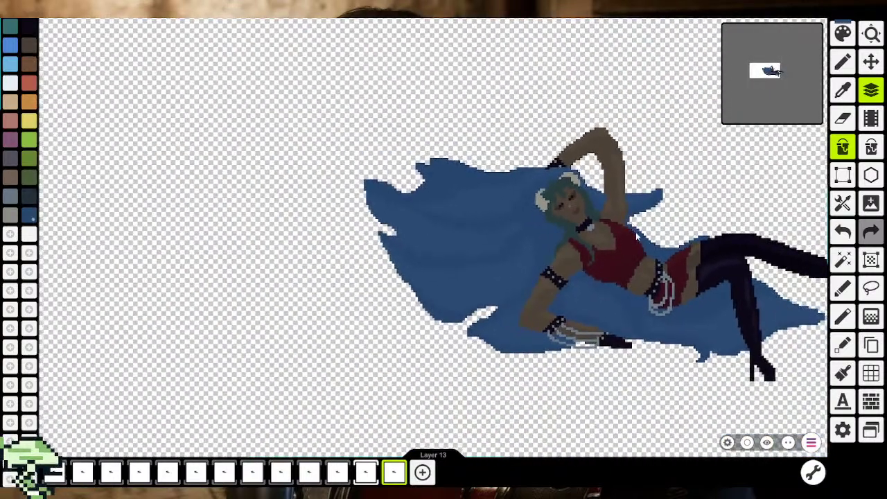
{"action": "scroll", "coordinate": [509, 242], "scroll_direction": "down", "scroll_amount": 2}
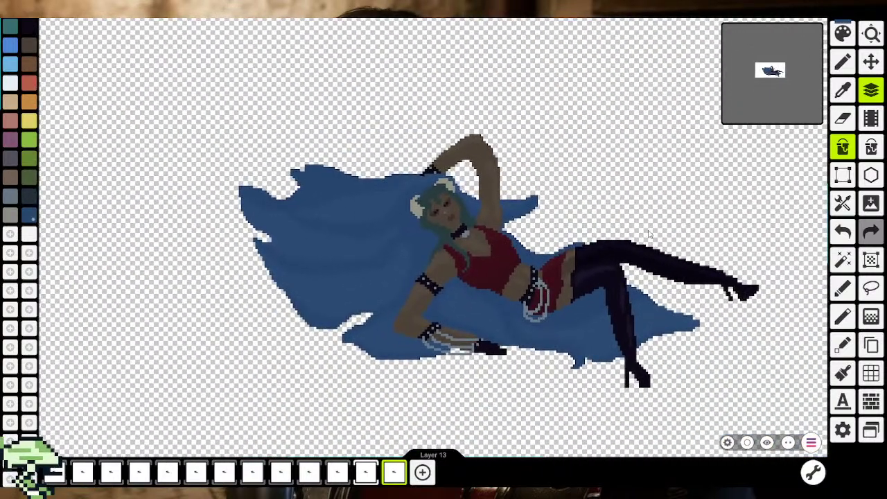
Draw blue outline strokes for a new hair lock on the right
{"action": "left_click", "coordinate": [843, 62]}
{"action": "scroll", "coordinate": [655, 220], "scroll_direction": "up", "scroll_amount": 3}
{"action": "scroll", "coordinate": [610, 240], "scroll_direction": "up", "scroll_amount": 2}
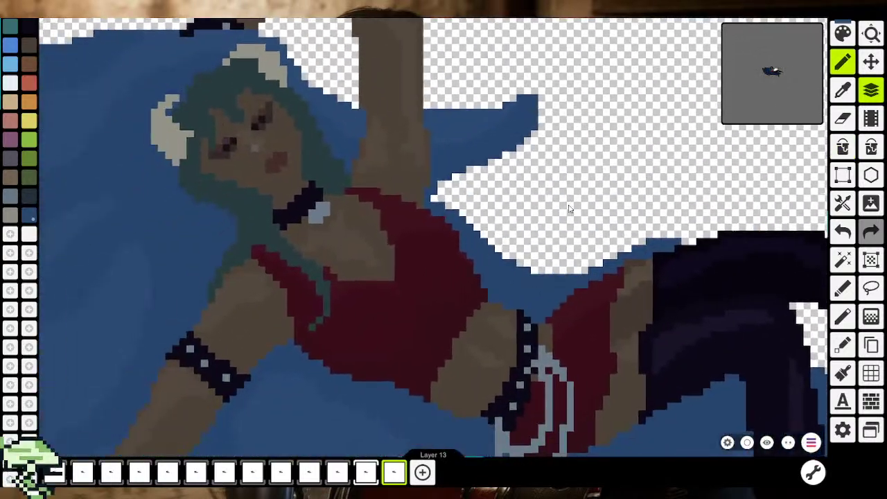
{"action": "scroll", "coordinate": [467, 205], "scroll_direction": "down", "scroll_amount": 2}
{"action": "scroll", "coordinate": [485, 194], "scroll_direction": "up", "scroll_amount": 5}
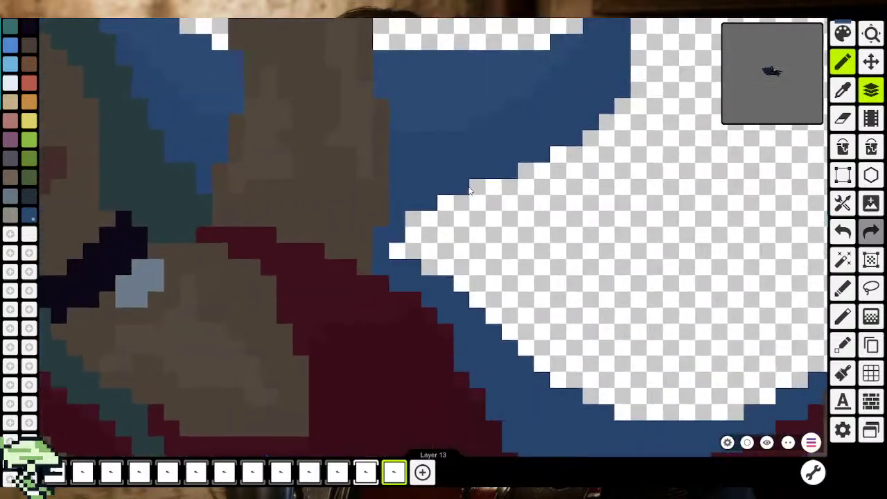
{"action": "mouse_move", "coordinate": [485, 189]}
{"action": "left_mouse_down"}
{"action": "mouse_move", "coordinate": [757, 147]}
{"action": "mouse_move", "coordinate": [651, 170]}
{"action": "mouse_move", "coordinate": [536, 178]}
{"action": "left_mouse_up"}
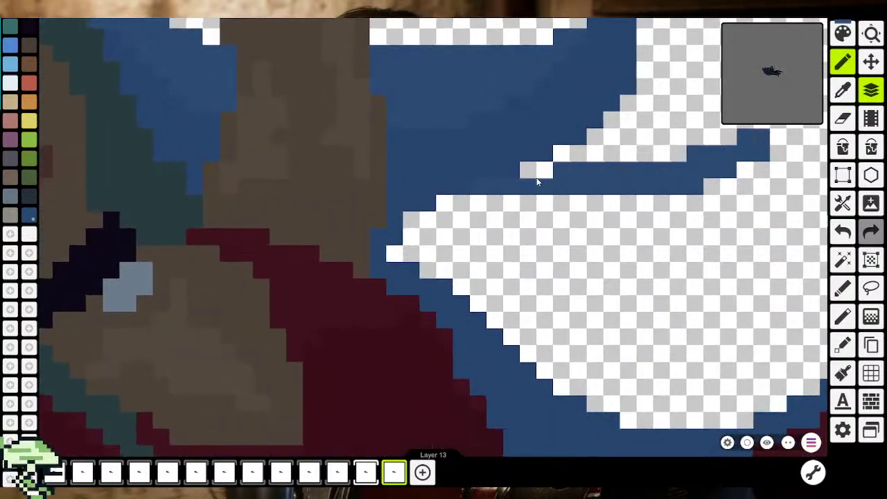
{"action": "scroll", "coordinate": [738, 159], "scroll_direction": "right", "scroll_amount": 5}
{"action": "mouse_move", "coordinate": [412, 173]}
{"action": "left_mouse_down"}
{"action": "mouse_move", "coordinate": [720, 149]}
{"action": "mouse_move", "coordinate": [803, 217]}
{"action": "mouse_move", "coordinate": [589, 260]}
{"action": "mouse_move", "coordinate": [470, 407]}
{"action": "mouse_move", "coordinate": [383, 435]}
{"action": "left_mouse_up"}
Fill the outlined hair lock solid blue
{"action": "scroll", "coordinate": [396, 434], "scroll_direction": "down", "scroll_amount": 3}
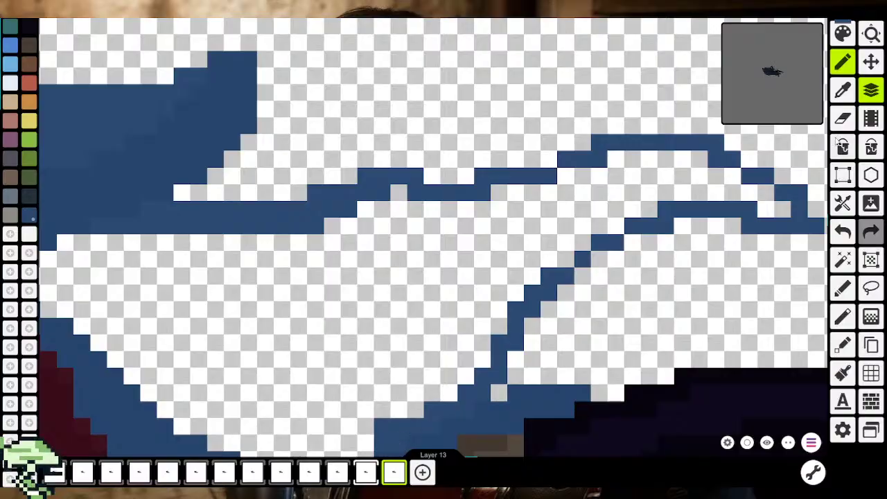
{"action": "left_click", "coordinate": [842, 146]}
{"action": "left_click", "coordinate": [489, 243]}
{"action": "scroll", "coordinate": [490, 248], "scroll_direction": "down", "scroll_amount": 2}
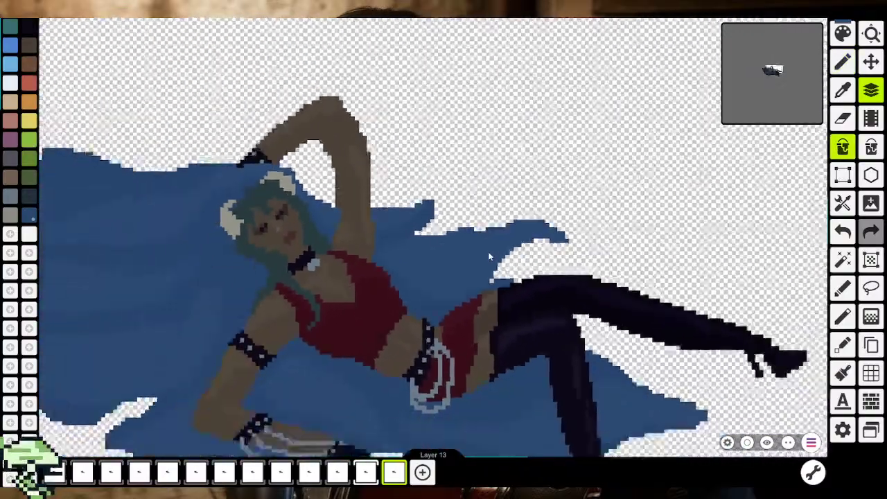
{"action": "scroll", "coordinate": [488, 252], "scroll_direction": "down", "scroll_amount": 3}
{"action": "scroll", "coordinate": [513, 277], "scroll_direction": "down", "scroll_amount": 2}
{"action": "scroll", "coordinate": [542, 310], "scroll_direction": "down", "scroll_amount": 1}
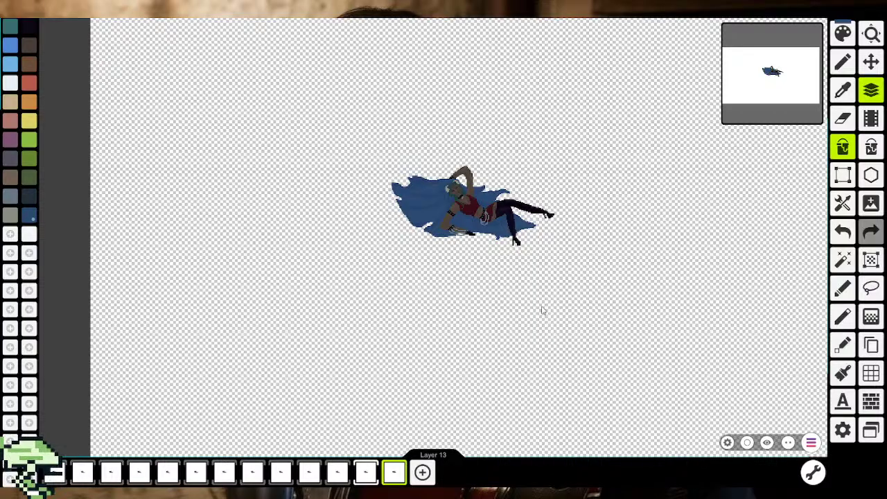
Zoom into the hair and switch between the pencil, eraser and fill tools
{"action": "scroll", "coordinate": [542, 310], "scroll_direction": "up", "scroll_amount": 1}
{"action": "scroll", "coordinate": [485, 291], "scroll_direction": "up", "scroll_amount": 2}
{"action": "scroll", "coordinate": [388, 221], "scroll_direction": "up", "scroll_amount": 2}
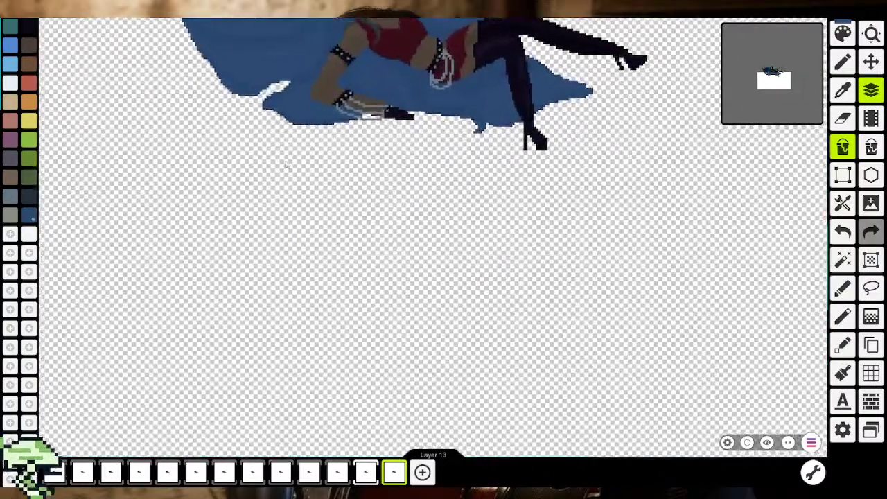
{"action": "scroll", "coordinate": [329, 410], "scroll_direction": "down", "scroll_amount": 1}
{"action": "scroll", "coordinate": [328, 410], "scroll_direction": "up", "scroll_amount": 2}
{"action": "scroll", "coordinate": [270, 291], "scroll_direction": "up", "scroll_amount": 1}
{"action": "scroll", "coordinate": [481, 287], "scroll_direction": "up", "scroll_amount": 1}
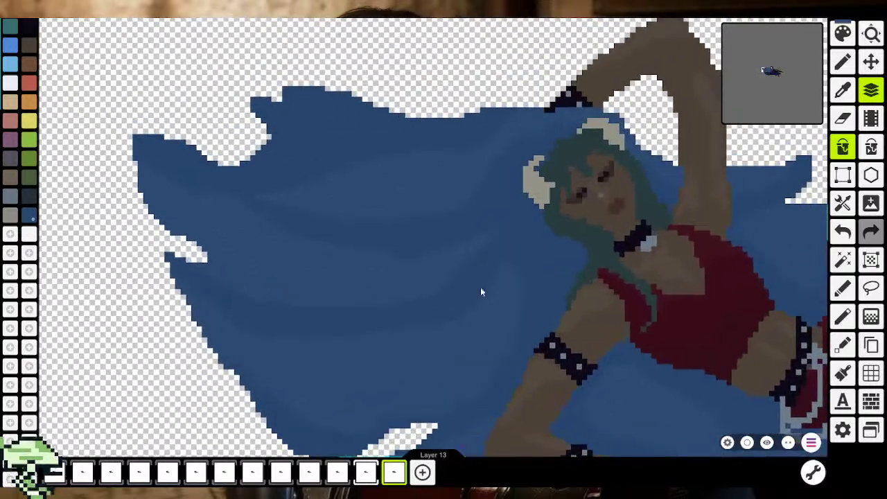
{"action": "key", "text": "b"}
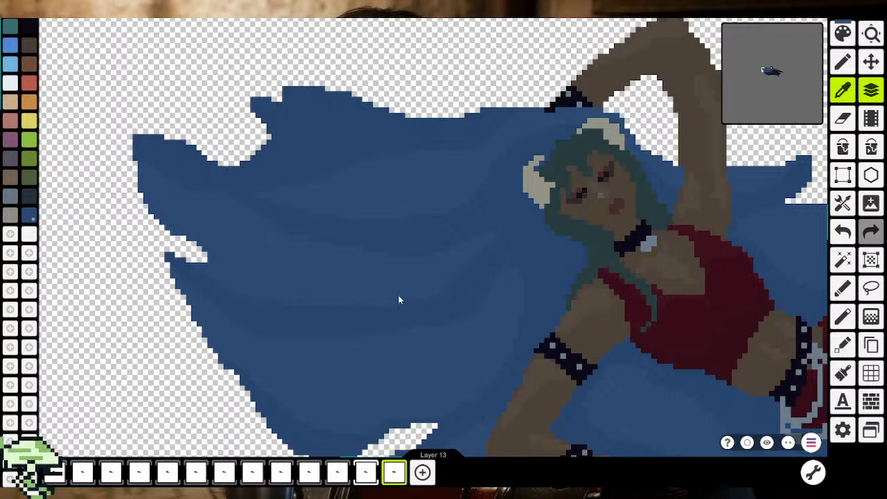
{"action": "key", "text": "e"}
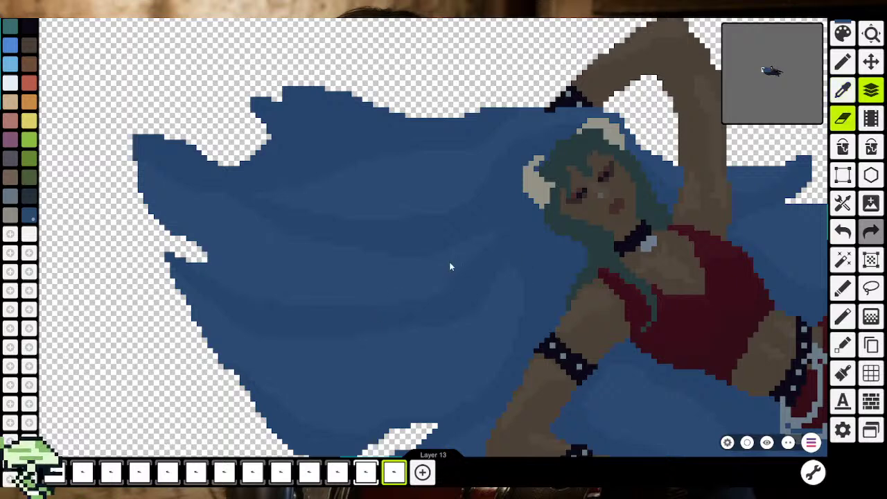
{"action": "key", "text": "b"}
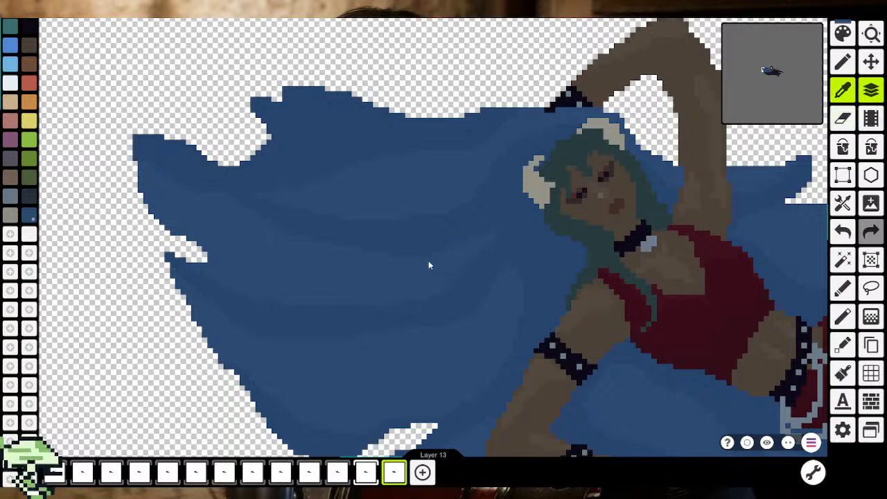
{"action": "key", "text": "b"}
Check the fill tolerance options, then widen the pen size from 1 to 3 px
{"action": "left_click", "coordinate": [726, 442]}
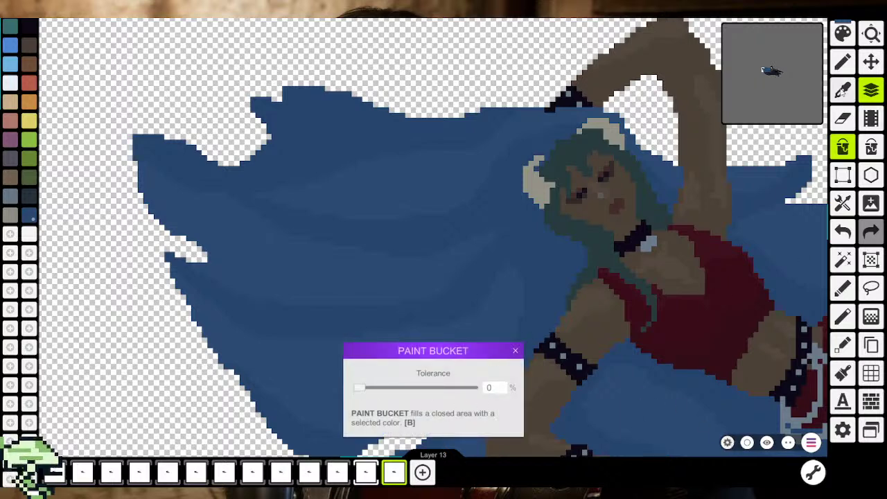
{"action": "left_click", "coordinate": [843, 90]}
{"action": "left_click", "coordinate": [842, 61]}
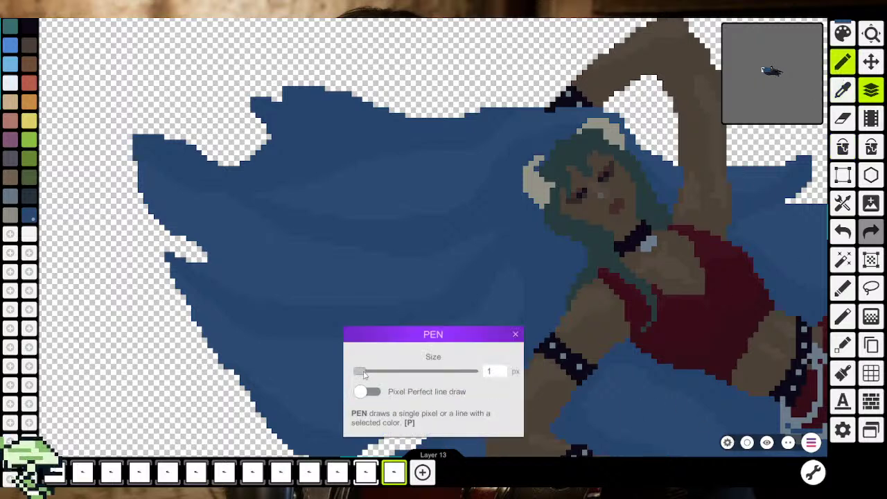
{"action": "left_click_drag", "start_coordinate": [363, 374], "coordinate": [393, 373]}
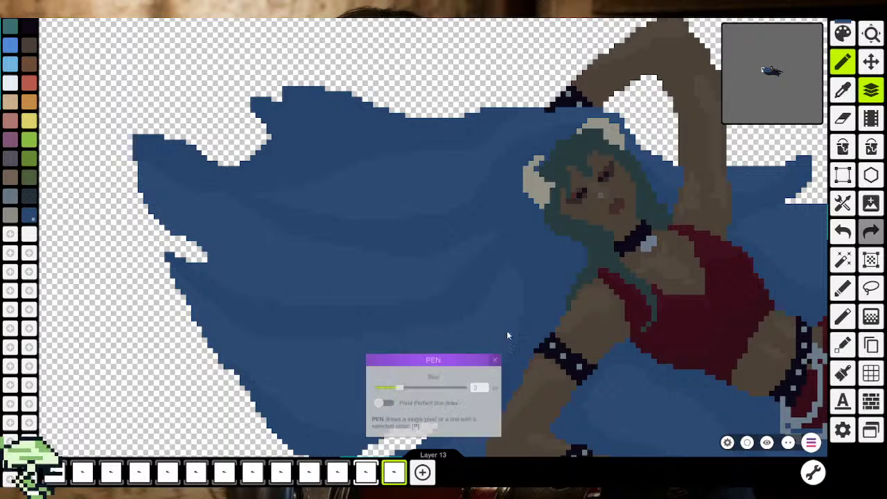
Sample a blue shade from the hair with the colour picker
{"action": "key", "text": "i"}
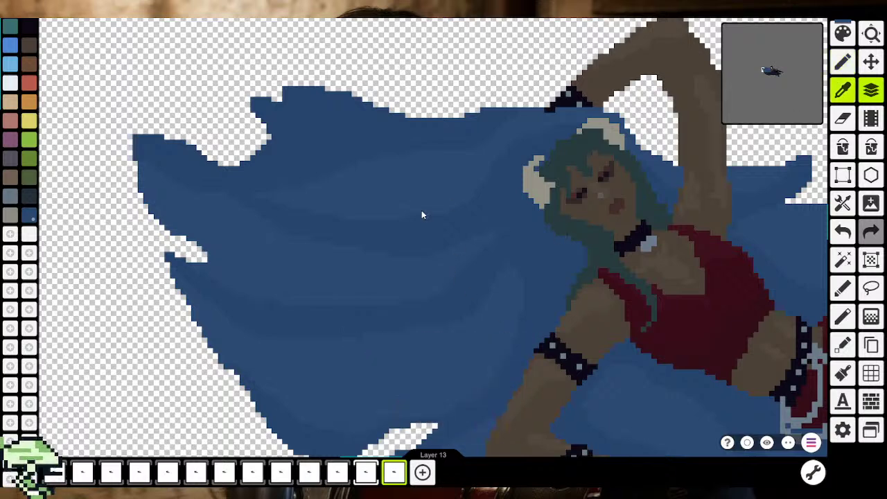
{"action": "left_click", "coordinate": [373, 275]}
{"action": "scroll", "coordinate": [352, 323], "scroll_direction": "up", "scroll_amount": 2}
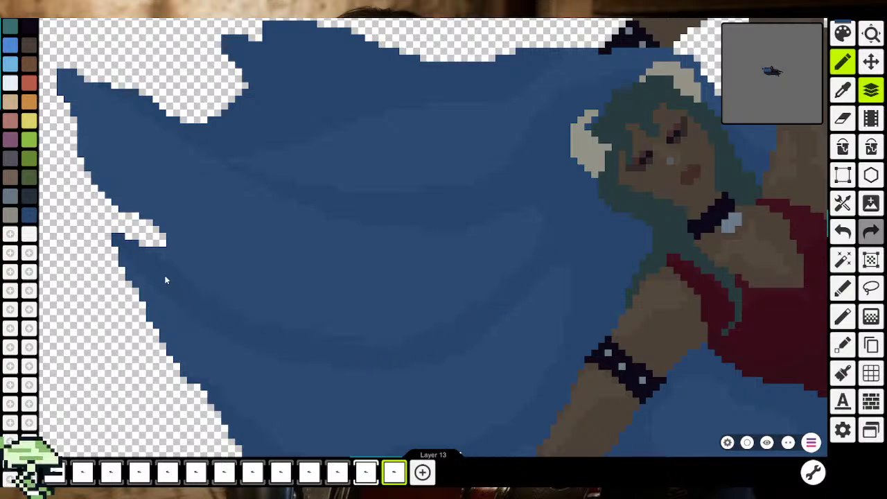
Zoom onto the hair's top-left edge and paint blue over the notch
{"action": "scroll", "coordinate": [165, 280], "scroll_direction": "down", "scroll_amount": 5}
{"action": "scroll", "coordinate": [201, 312], "scroll_direction": "down", "scroll_amount": 2}
{"action": "scroll", "coordinate": [229, 346], "scroll_direction": "down", "scroll_amount": 2}
{"action": "scroll", "coordinate": [229, 346], "scroll_direction": "up", "scroll_amount": 2}
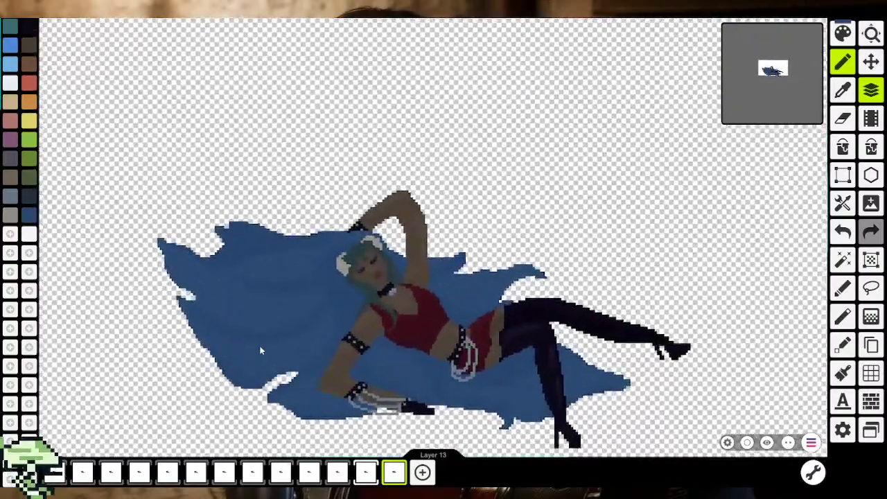
{"action": "scroll", "coordinate": [260, 350], "scroll_direction": "up", "scroll_amount": 3}
{"action": "scroll", "coordinate": [259, 351], "scroll_direction": "up", "scroll_amount": 3}
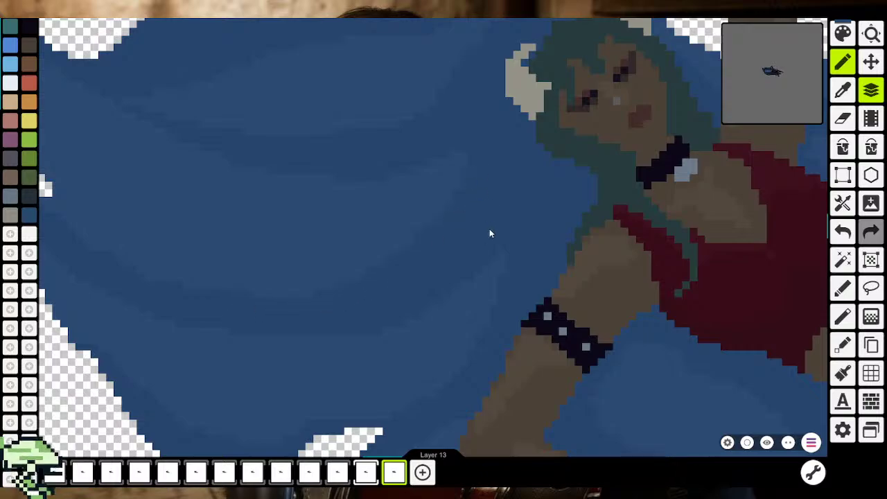
{"action": "scroll", "coordinate": [489, 233], "scroll_direction": "down", "scroll_amount": 3}
{"action": "scroll", "coordinate": [485, 248], "scroll_direction": "down", "scroll_amount": 2}
{"action": "scroll", "coordinate": [446, 278], "scroll_direction": "up", "scroll_amount": 1}
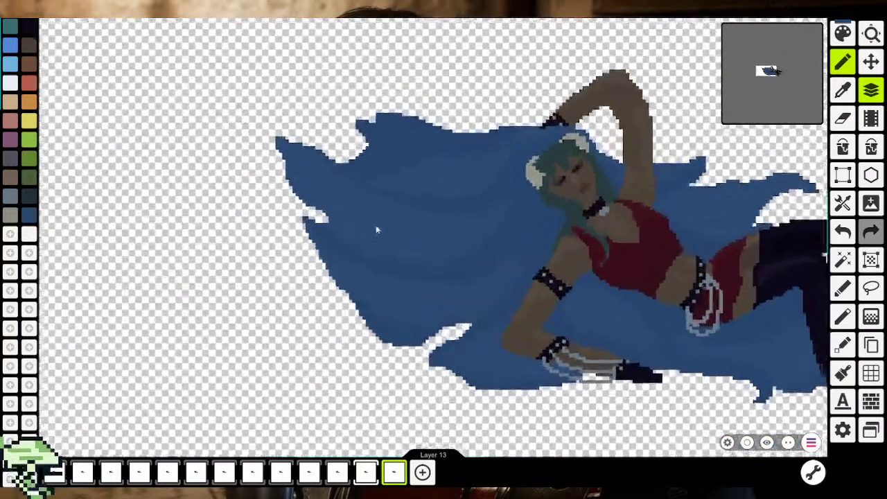
{"action": "scroll", "coordinate": [287, 142], "scroll_direction": "up", "scroll_amount": 3}
{"action": "scroll", "coordinate": [242, 107], "scroll_direction": "up", "scroll_amount": 2}
{"action": "left_click_drag", "start_coordinate": [242, 104], "coordinate": [290, 126]}
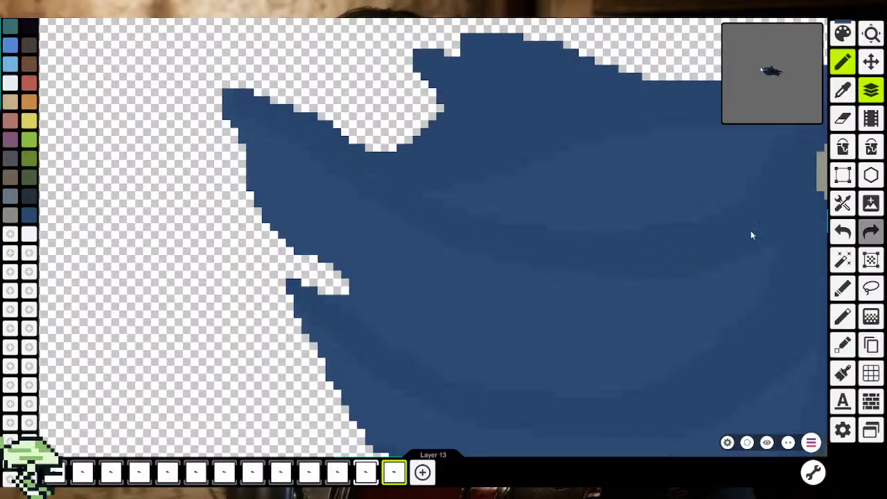
Zoom out and pan the figure right to recentre it
{"action": "scroll", "coordinate": [750, 231], "scroll_direction": "down", "scroll_amount": 2}
{"action": "scroll", "coordinate": [685, 285], "scroll_direction": "down", "scroll_amount": 3}
{"action": "scroll", "coordinate": [667, 297], "scroll_direction": "down", "scroll_amount": 2}
{"action": "scroll", "coordinate": [332, 289], "scroll_direction": "up", "scroll_amount": 1}
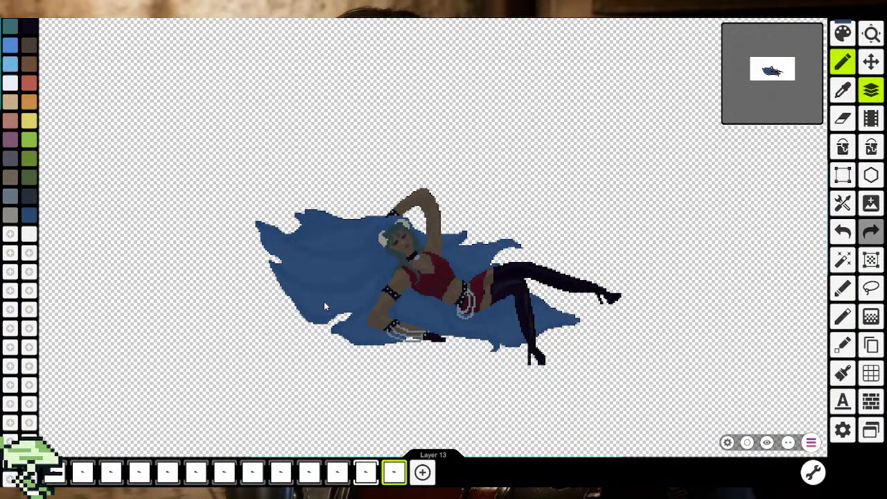
{"action": "left_click_drag", "start_coordinate": [324, 301], "coordinate": [334, 298]}
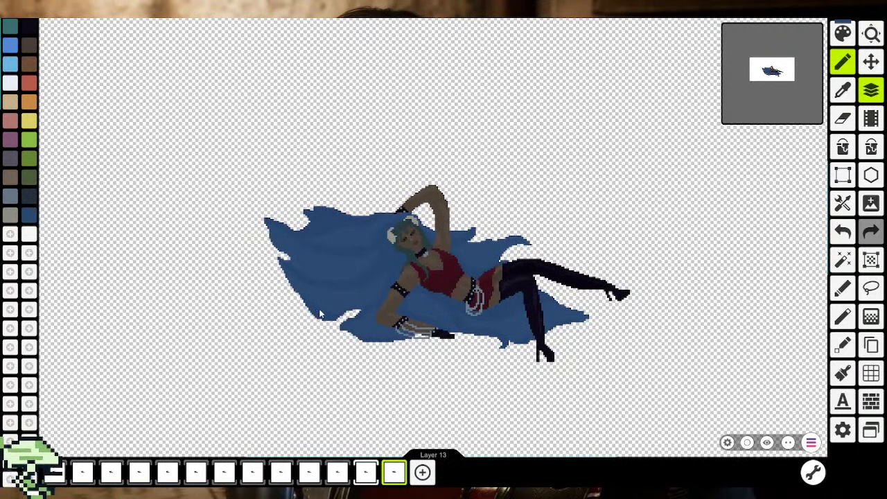
{"action": "left_click_drag", "start_coordinate": [340, 215], "coordinate": [370, 220]}
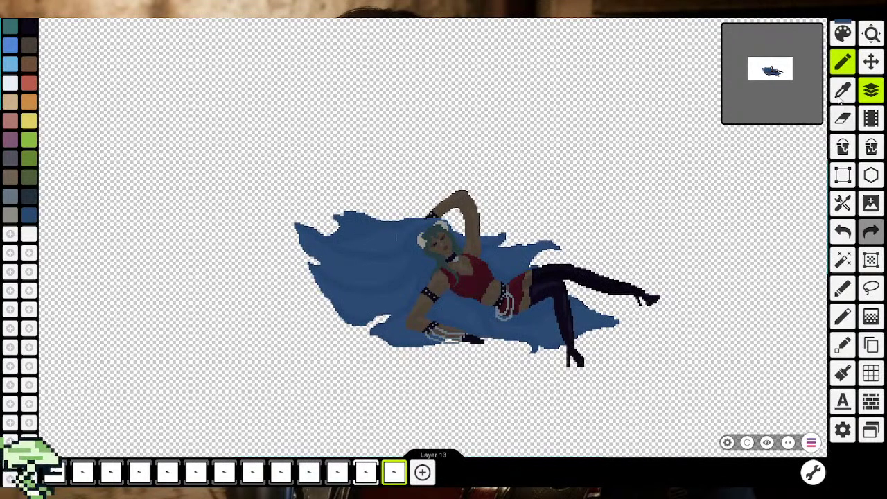
Sample the hair blue and sketch two blue hair shapes above the figure
{"action": "mouse_move", "coordinate": [537, 119]}
{"action": "left_mouse_down"}
{"action": "mouse_move", "coordinate": [521, 141]}
{"action": "mouse_move", "coordinate": [527, 112]}
{"action": "left_mouse_up"}
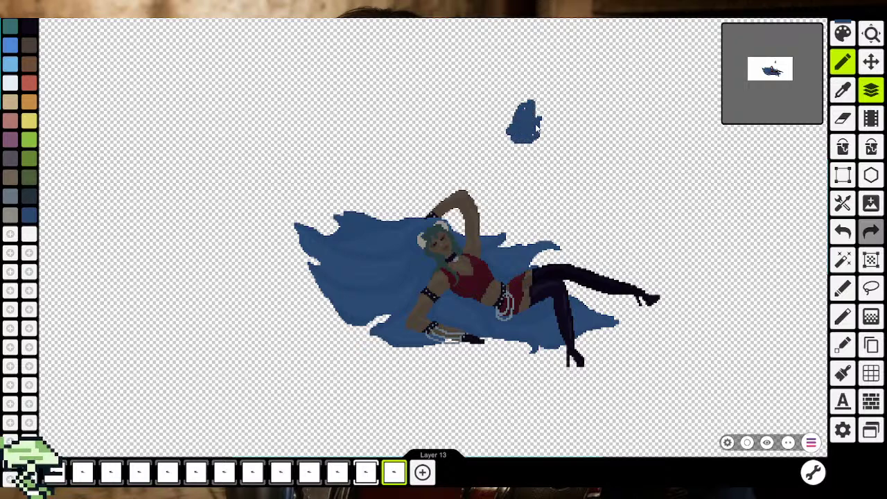
{"action": "left_click", "coordinate": [842, 90]}
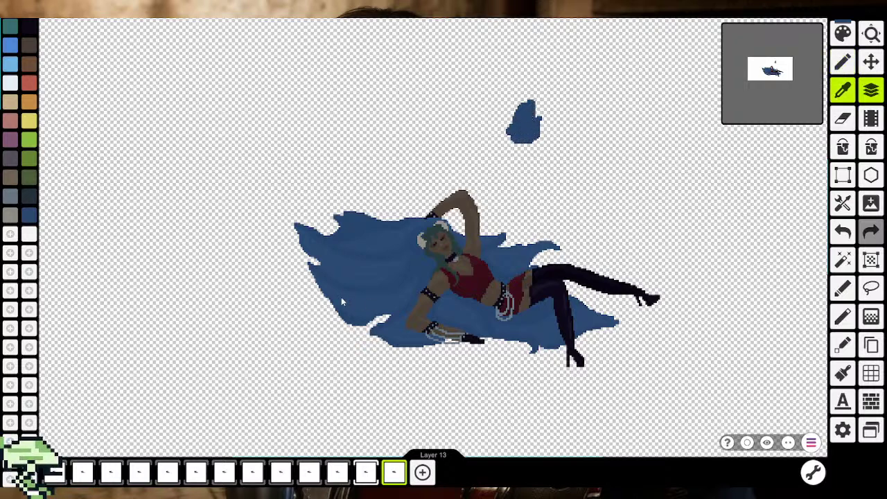
{"action": "left_click", "coordinate": [371, 270]}
{"action": "scroll", "coordinate": [605, 97], "scroll_direction": "up", "scroll_amount": 3}
{"action": "mouse_move", "coordinate": [516, 156]}
{"action": "left_mouse_down"}
{"action": "mouse_move", "coordinate": [519, 191]}
{"action": "mouse_move", "coordinate": [542, 192]}
{"action": "mouse_move", "coordinate": [522, 198]}
{"action": "mouse_move", "coordinate": [549, 180]}
{"action": "left_mouse_up"}
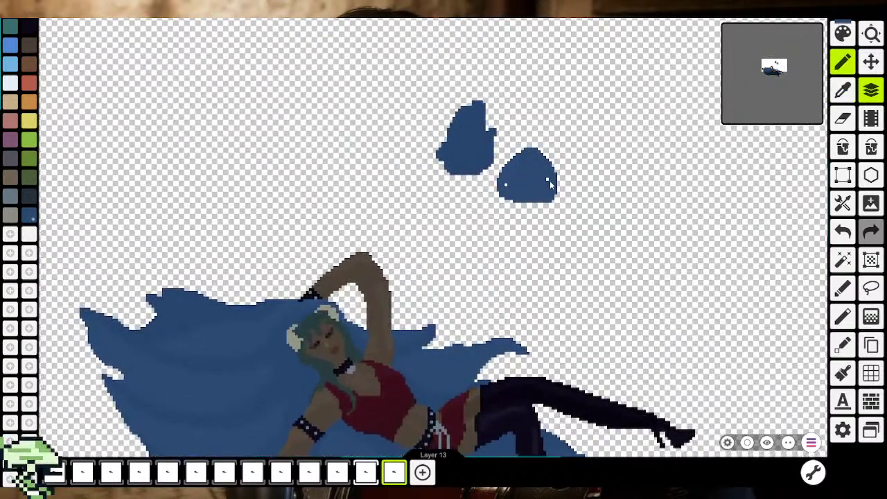
Bucket-fill the shaded hair so it becomes one uniform flat blue
{"action": "scroll", "coordinate": [623, 139], "scroll_direction": "down", "scroll_amount": 2}
{"action": "scroll", "coordinate": [624, 139], "scroll_direction": "down", "scroll_amount": 1}
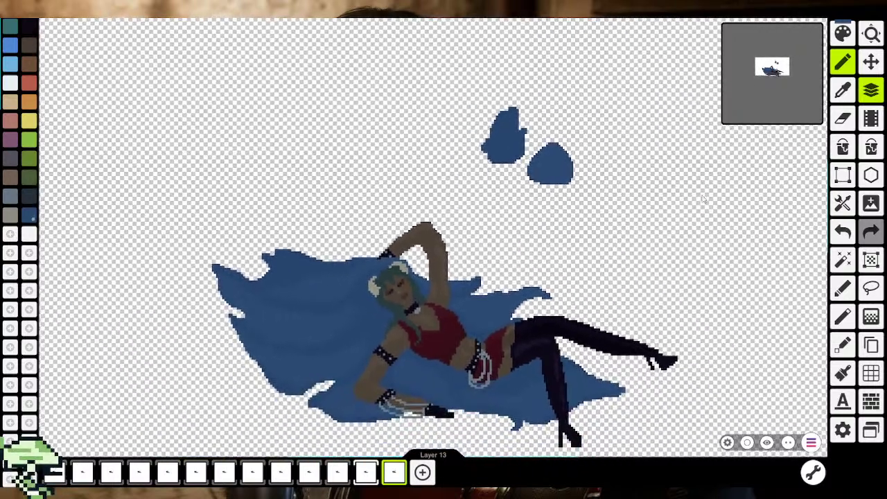
{"action": "left_click", "coordinate": [844, 95]}
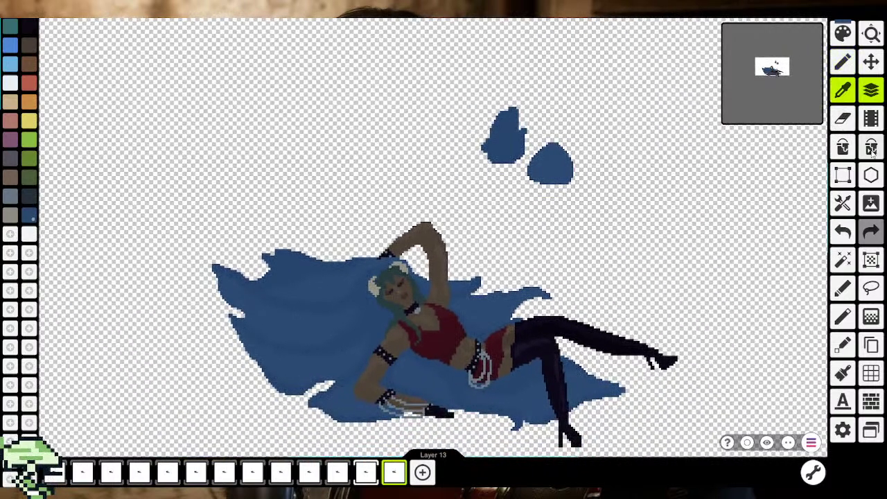
{"action": "key", "text": "b"}
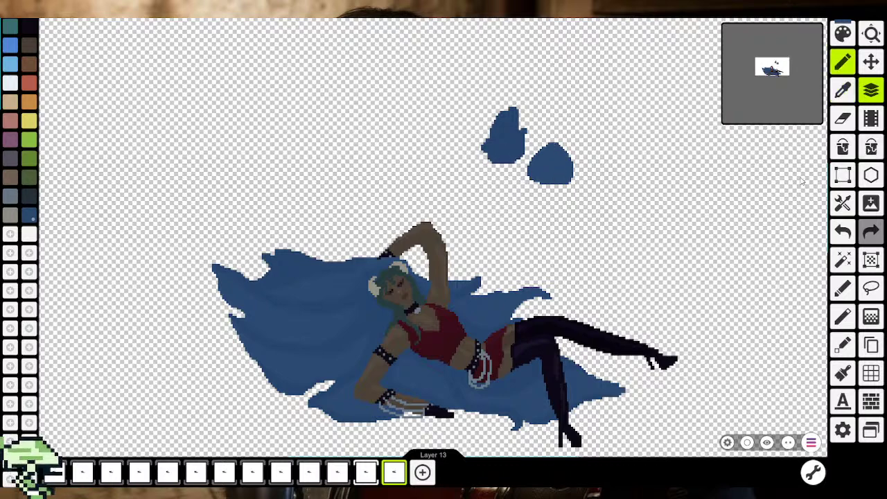
{"action": "left_click", "coordinate": [842, 148]}
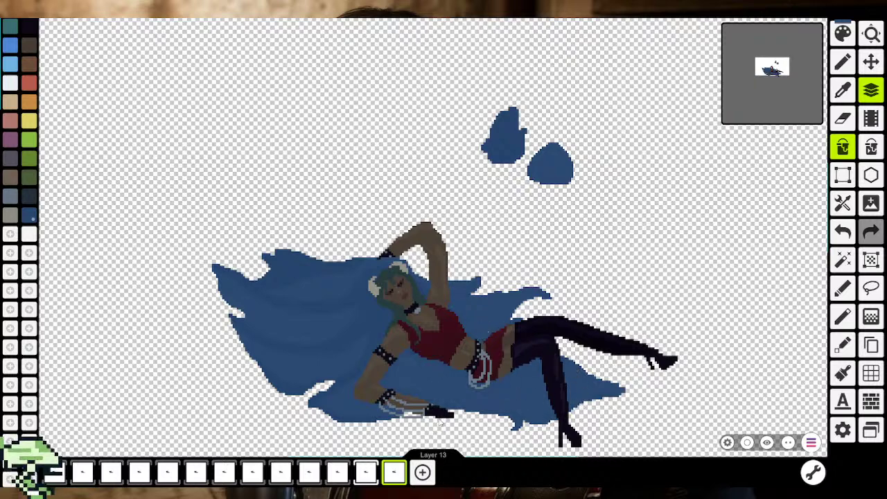
{"action": "left_click", "coordinate": [365, 424]}
Select the pencil and zoom into the hair beneath the arm and red skirt
{"action": "scroll", "coordinate": [313, 335], "scroll_direction": "up", "scroll_amount": 2}
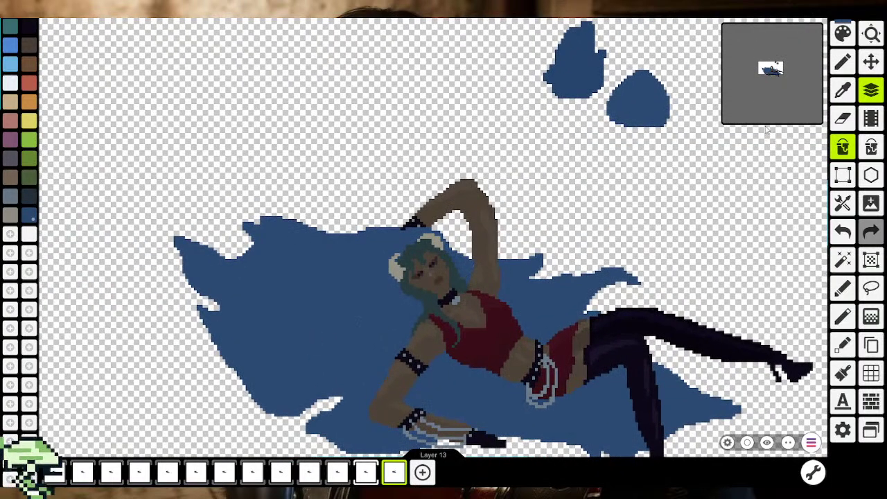
{"action": "scroll", "coordinate": [462, 273], "scroll_direction": "up", "scroll_amount": 1}
{"action": "scroll", "coordinate": [457, 269], "scroll_direction": "up", "scroll_amount": 2}
{"action": "scroll", "coordinate": [676, 232], "scroll_direction": "down", "scroll_amount": 1}
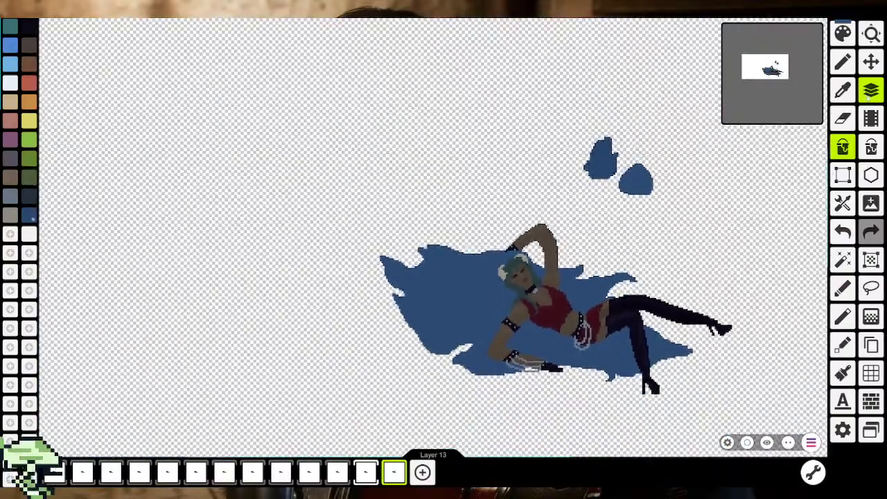
{"action": "scroll", "coordinate": [596, 201], "scroll_direction": "up", "scroll_amount": 3}
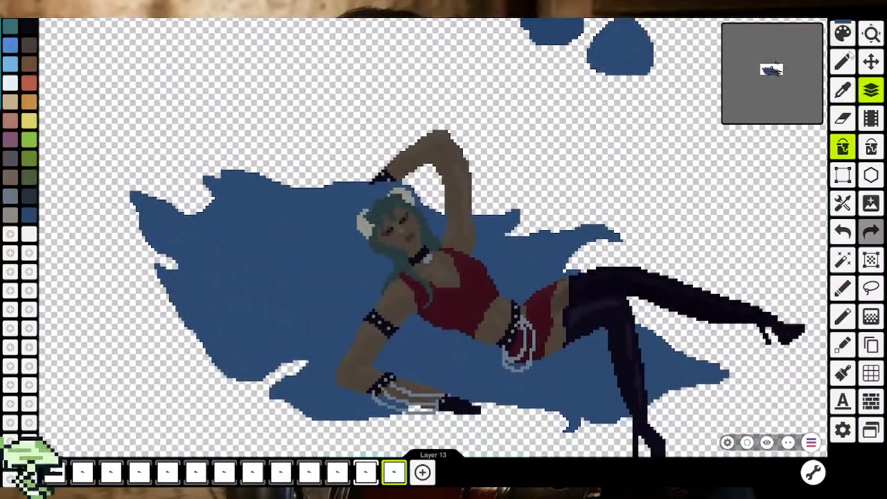
{"action": "left_click", "coordinate": [843, 62]}
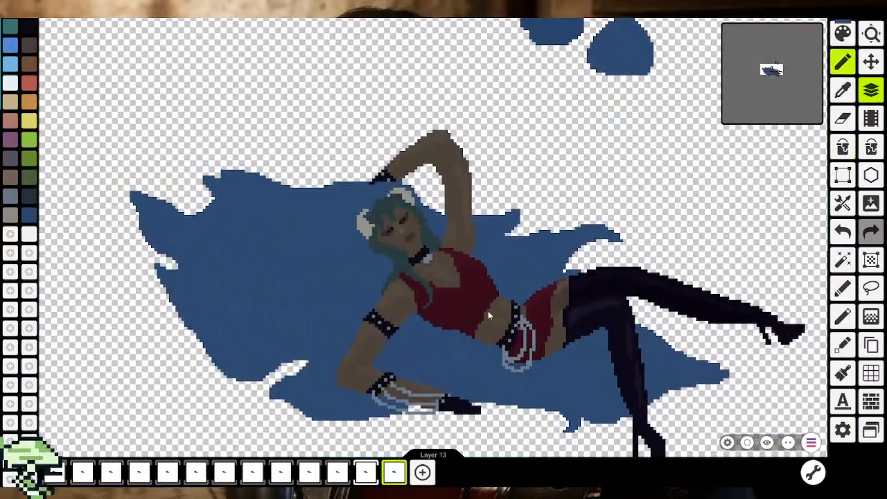
{"action": "scroll", "coordinate": [424, 334], "scroll_direction": "up", "scroll_amount": 2}
{"action": "scroll", "coordinate": [405, 330], "scroll_direction": "up", "scroll_amount": 2}
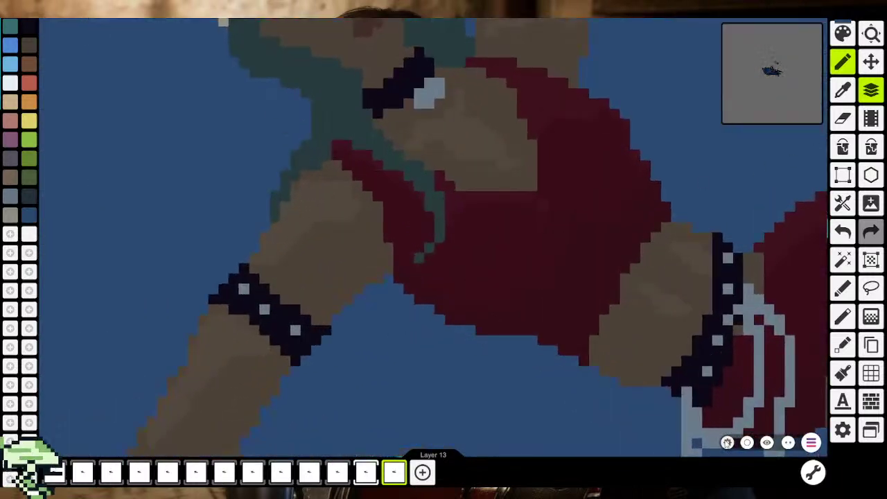
Set the pen to 2 px and repaint the hair band beneath the red edge
{"action": "left_click", "coordinate": [727, 442]}
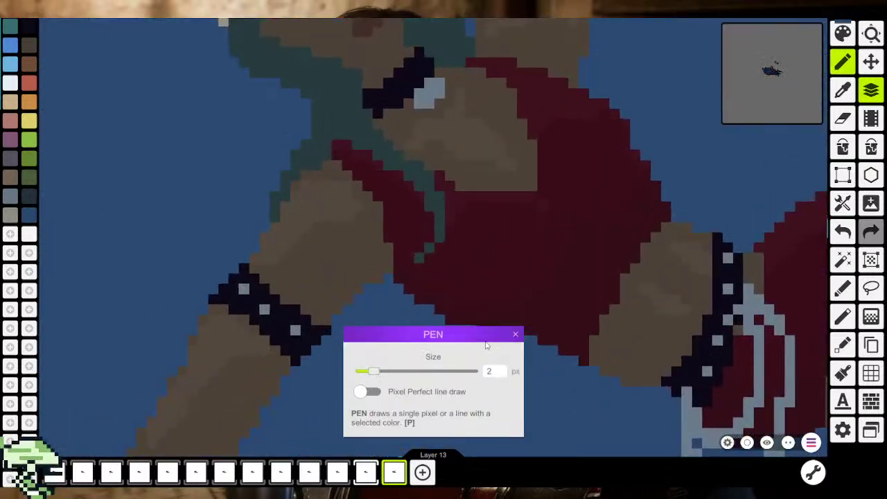
{"action": "left_click", "coordinate": [515, 334]}
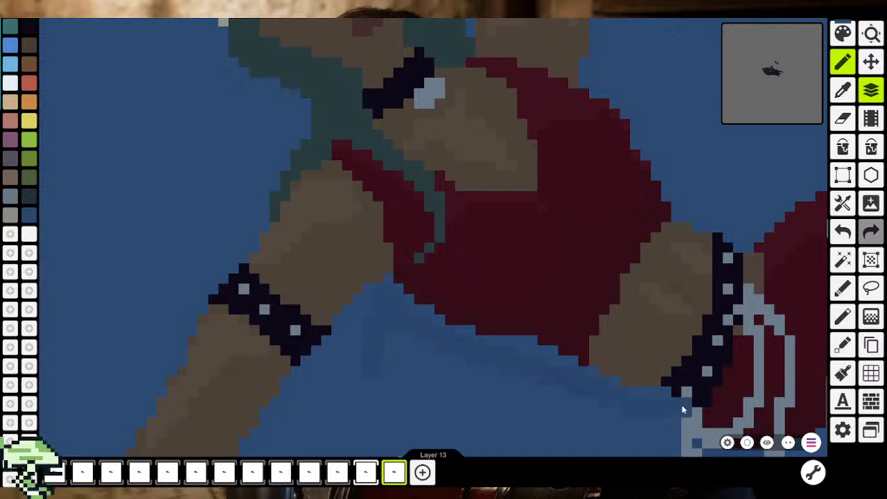
{"action": "left_click_drag", "start_coordinate": [611, 362], "coordinate": [492, 344]}
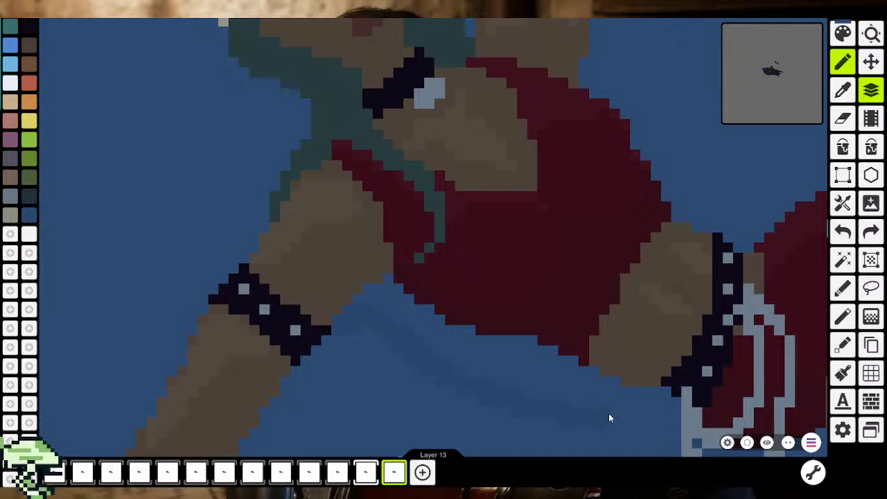
Pan right along the hair and extend the tip of a hair strand
{"action": "scroll", "coordinate": [655, 423], "scroll_direction": "down", "scroll_amount": 5}
{"action": "scroll", "coordinate": [656, 424], "scroll_direction": "right", "scroll_amount": 5}
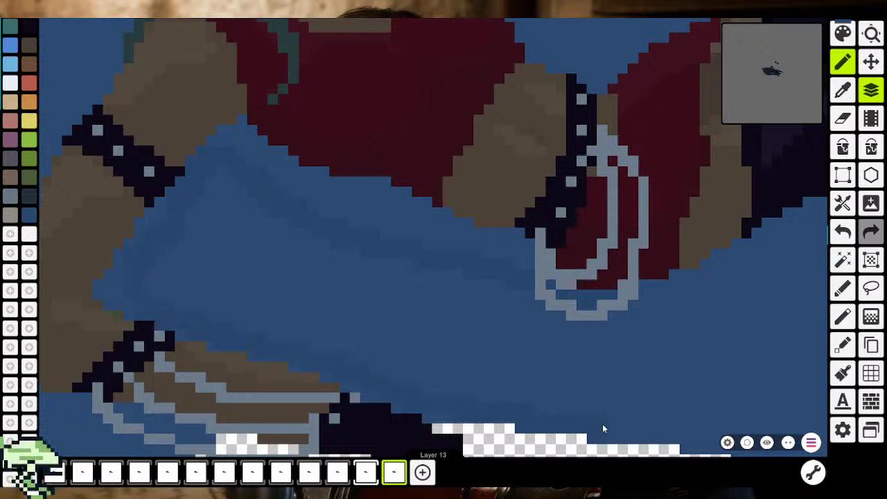
{"action": "scroll", "coordinate": [663, 401], "scroll_direction": "down", "scroll_amount": 5}
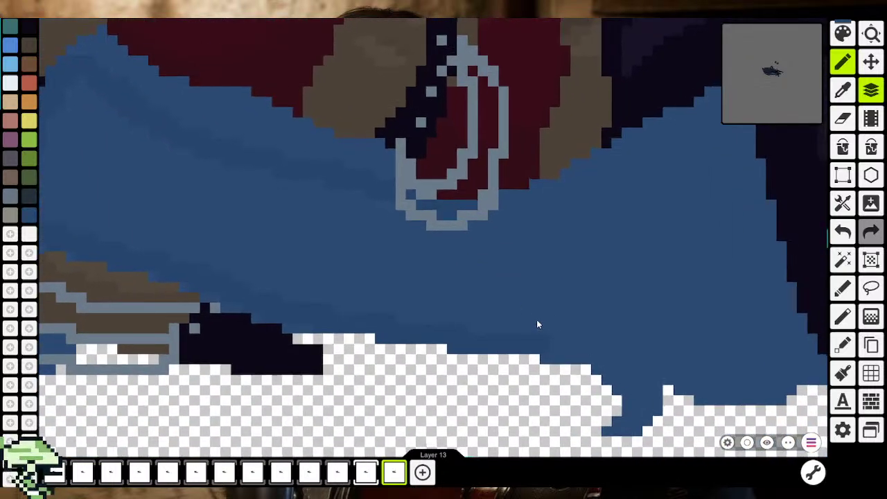
{"action": "scroll", "coordinate": [469, 264], "scroll_direction": "right", "scroll_amount": 5}
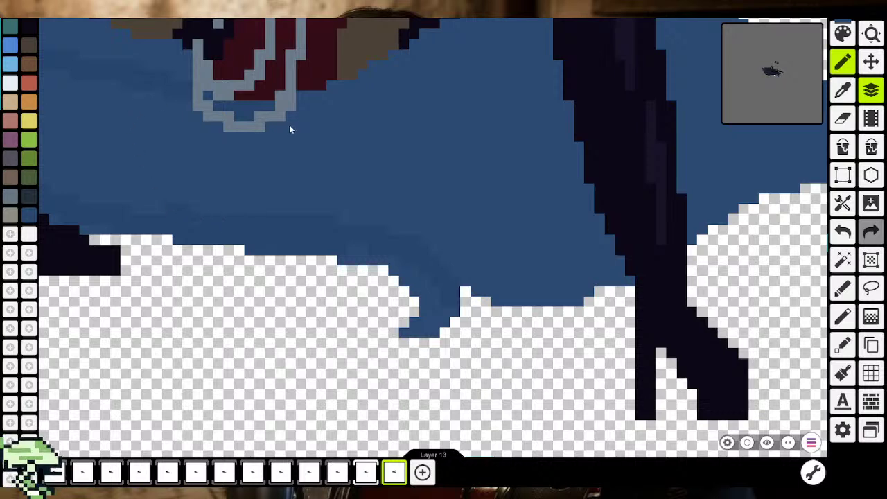
{"action": "scroll", "coordinate": [490, 52], "scroll_direction": "up", "scroll_amount": 2}
{"action": "scroll", "coordinate": [383, 155], "scroll_direction": "right", "scroll_amount": 2}
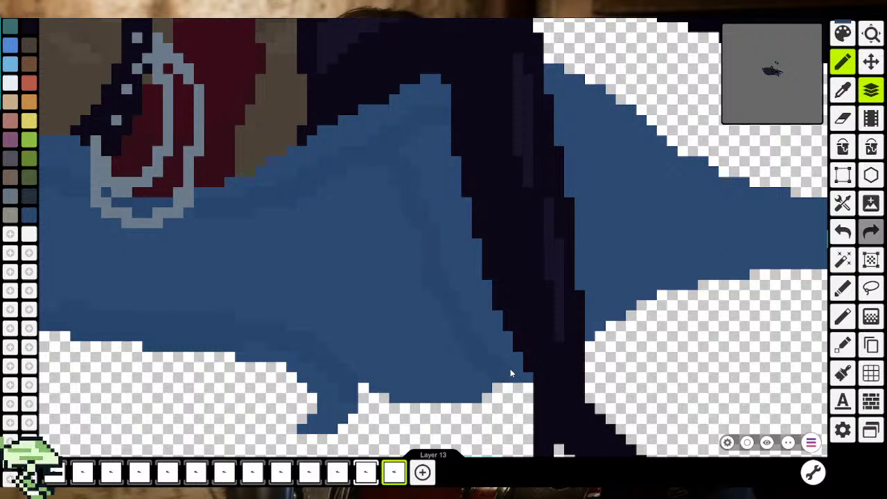
{"action": "scroll", "coordinate": [468, 374], "scroll_direction": "right", "scroll_amount": 2}
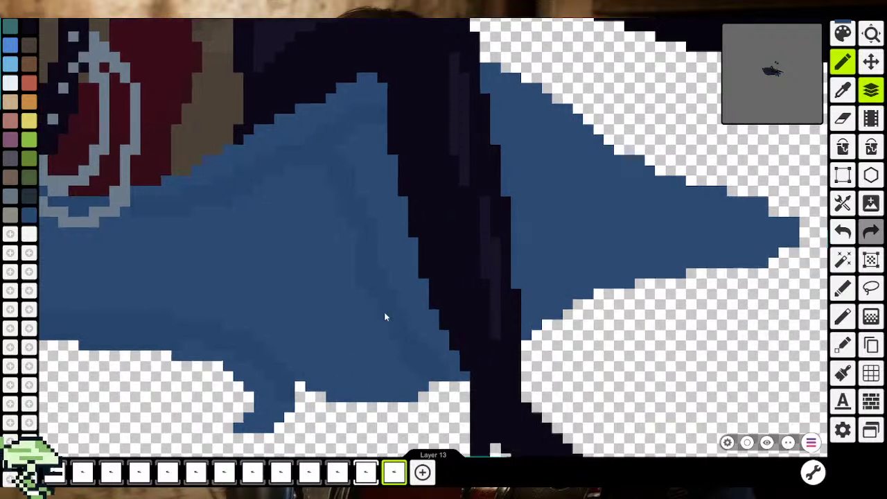
{"action": "scroll", "coordinate": [384, 312], "scroll_direction": "right", "scroll_amount": 3}
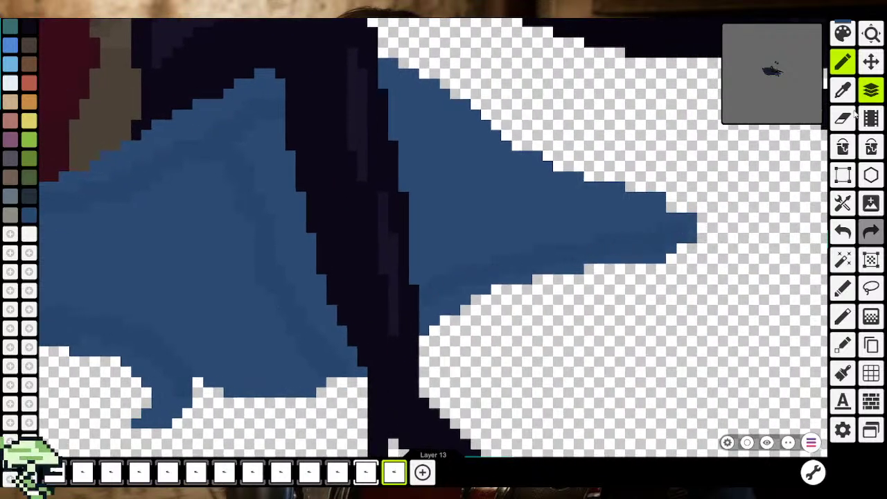
{"action": "left_click", "coordinate": [702, 223]}
Try a blue bucket fill on the hair beneath the legs, then undo it
{"action": "left_click", "coordinate": [843, 147]}
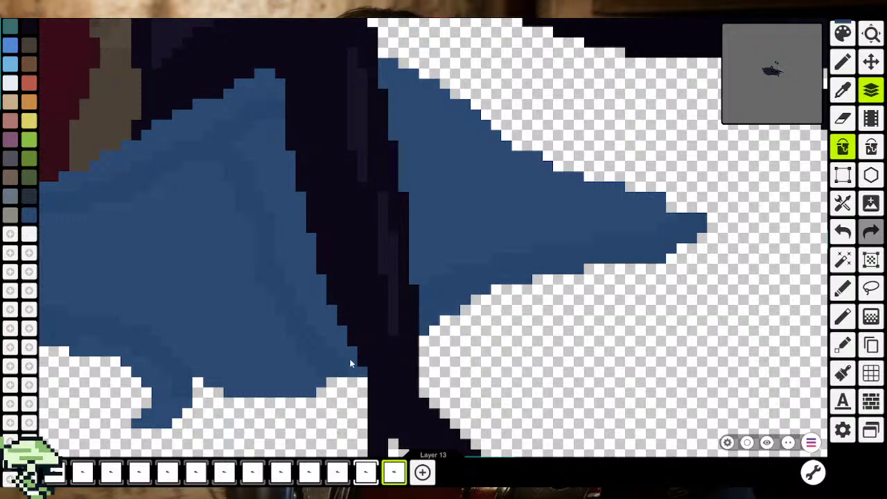
{"action": "left_click_drag", "start_coordinate": [207, 386], "coordinate": [387, 299]}
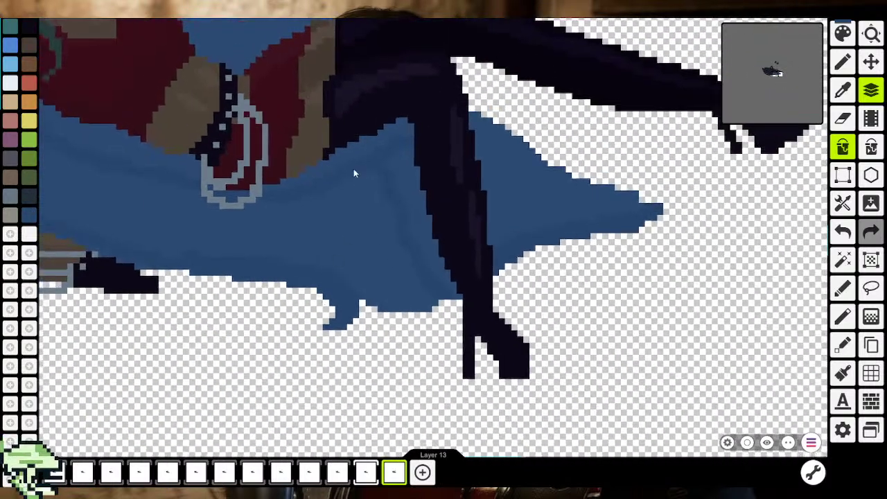
{"action": "left_click", "coordinate": [378, 163]}
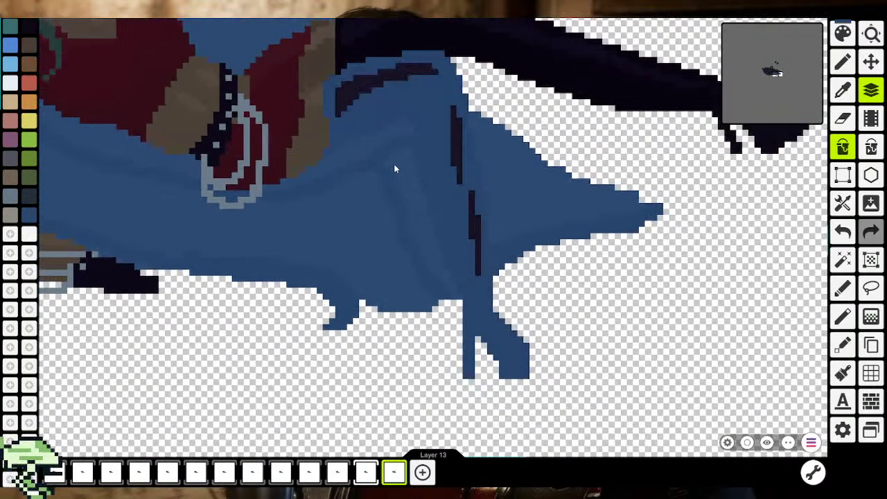
{"action": "key", "text": "ctrl+z"}
{"action": "scroll", "coordinate": [404, 168], "scroll_direction": "down", "scroll_amount": 2}
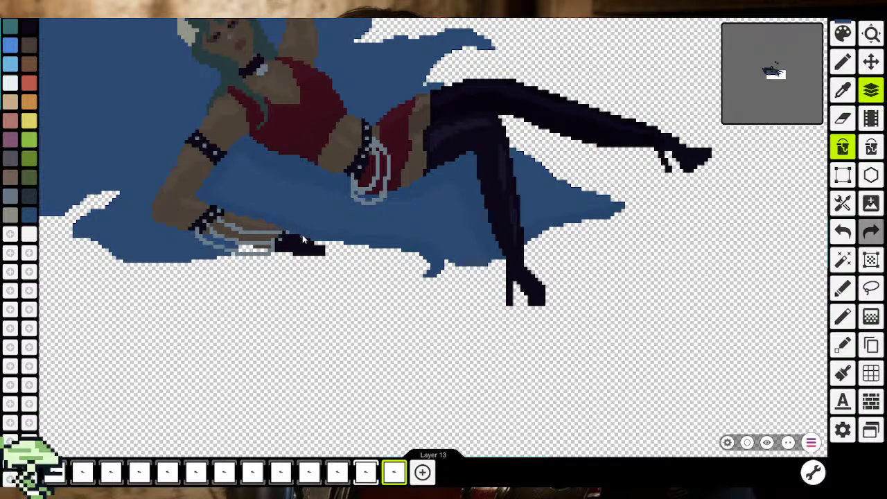
Recentre the figure, zoom in with the pencil, and undo a stray blue pixel
{"action": "scroll", "coordinate": [464, 242], "scroll_direction": "down", "scroll_amount": 2}
{"action": "left_click_drag", "start_coordinate": [468, 242], "coordinate": [528, 265]}
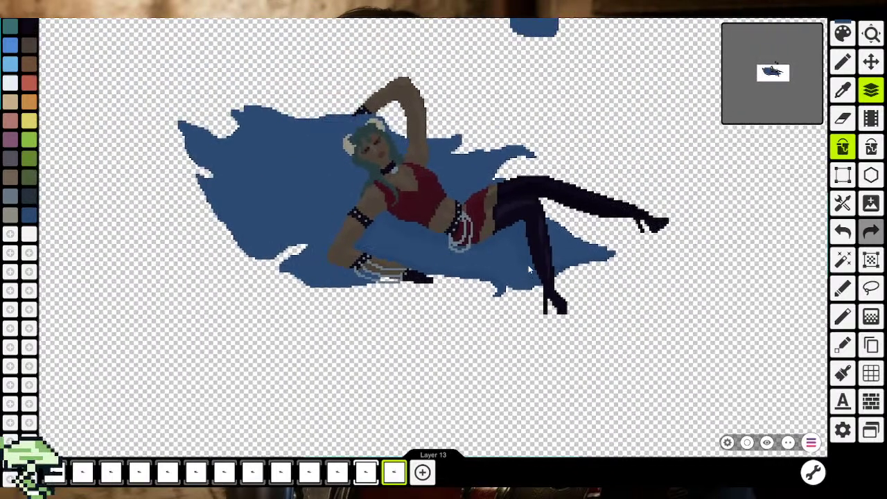
{"action": "left_click", "coordinate": [850, 69]}
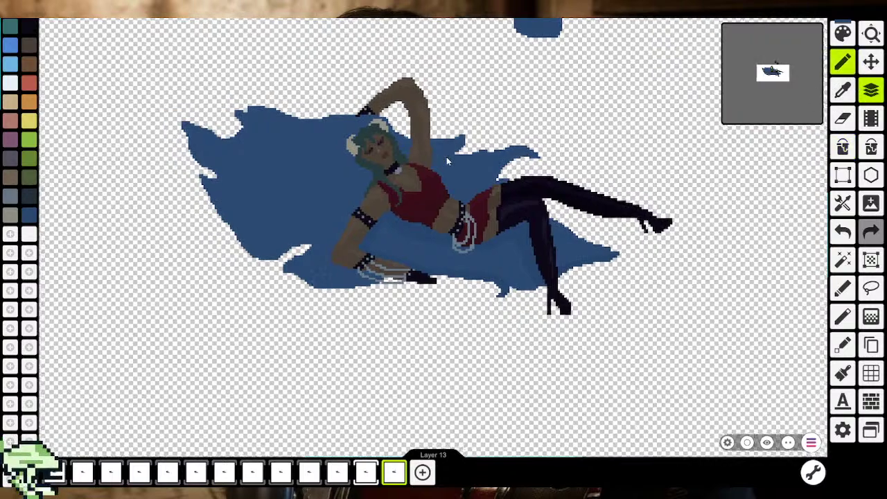
{"action": "left_click_drag", "start_coordinate": [447, 156], "coordinate": [483, 170]}
{"action": "scroll", "coordinate": [352, 190], "scroll_direction": "up", "scroll_amount": 1}
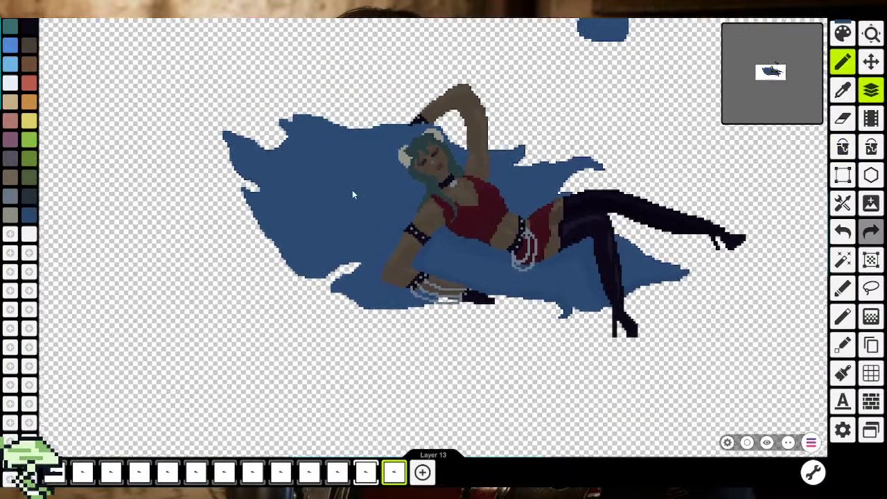
{"action": "scroll", "coordinate": [375, 222], "scroll_direction": "up", "scroll_amount": 2}
{"action": "scroll", "coordinate": [388, 239], "scroll_direction": "up", "scroll_amount": 2}
{"action": "scroll", "coordinate": [395, 252], "scroll_direction": "up", "scroll_amount": 2}
{"action": "scroll", "coordinate": [378, 266], "scroll_direction": "up", "scroll_amount": 2}
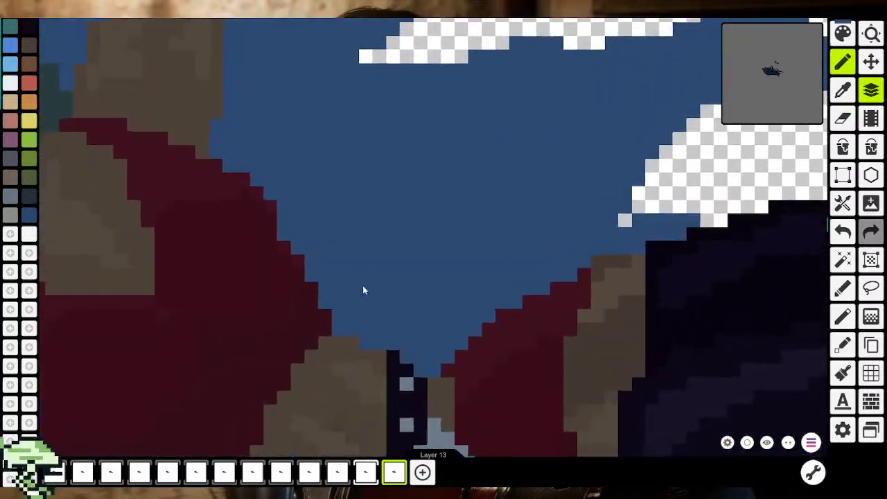
{"action": "key", "text": "ctrl+z"}
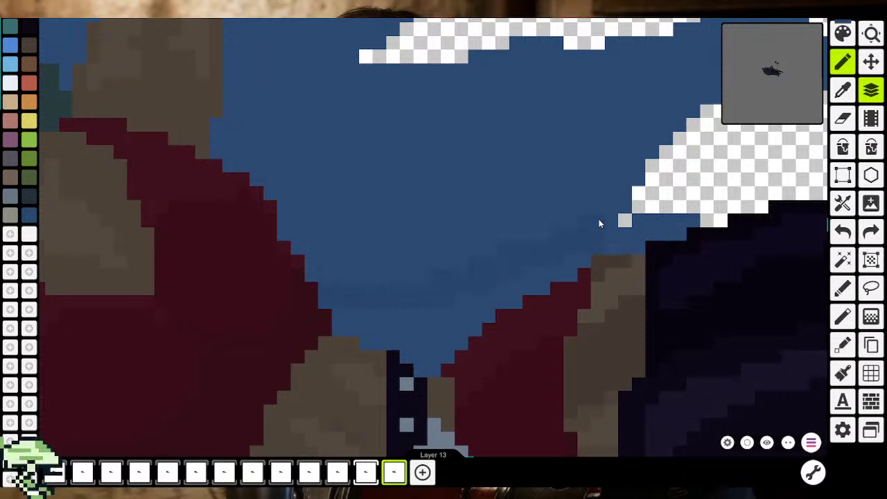
Fill three notches along the hair's edge with blue pixels
{"action": "scroll", "coordinate": [576, 194], "scroll_direction": "up", "scroll_amount": 3}
{"action": "scroll", "coordinate": [576, 194], "scroll_direction": "right", "scroll_amount": 5}
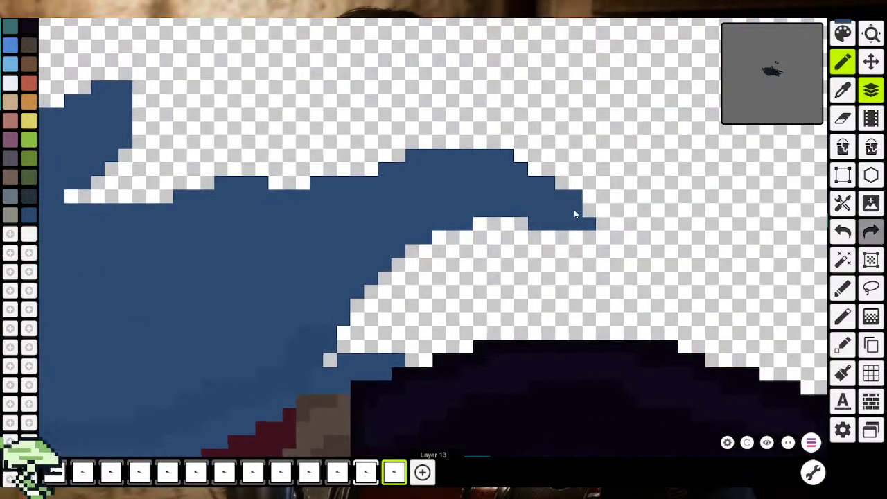
{"action": "left_click", "coordinate": [521, 223]}
{"action": "left_click", "coordinate": [480, 223]}
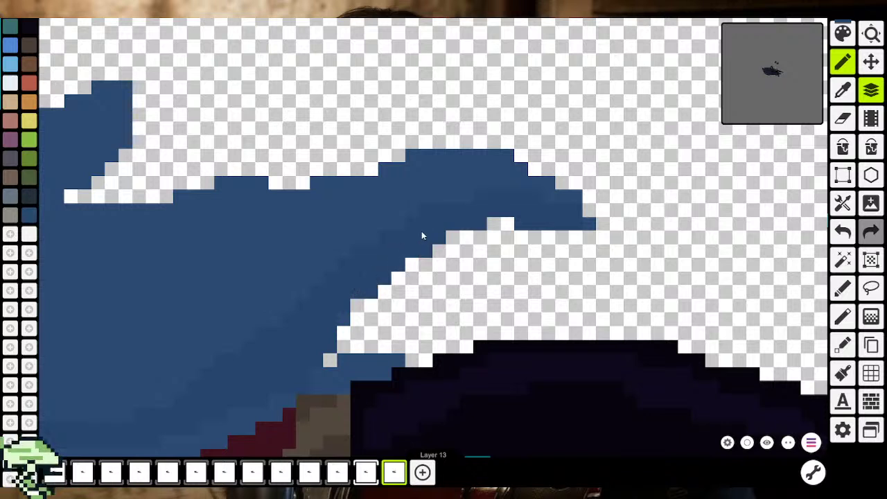
{"action": "left_click", "coordinate": [329, 361]}
Extend the hair edge with a blue pixel column and fill a stray transparent pixel
{"action": "left_click", "coordinate": [843, 146]}
{"action": "scroll", "coordinate": [358, 376], "scroll_direction": "down", "scroll_amount": 2}
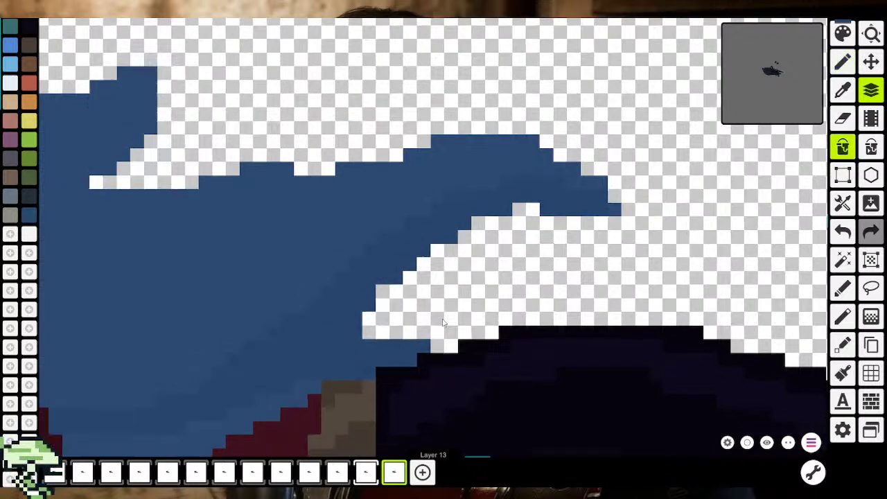
{"action": "scroll", "coordinate": [289, 365], "scroll_direction": "down", "scroll_amount": 3}
{"action": "scroll", "coordinate": [299, 379], "scroll_direction": "down", "scroll_amount": 2}
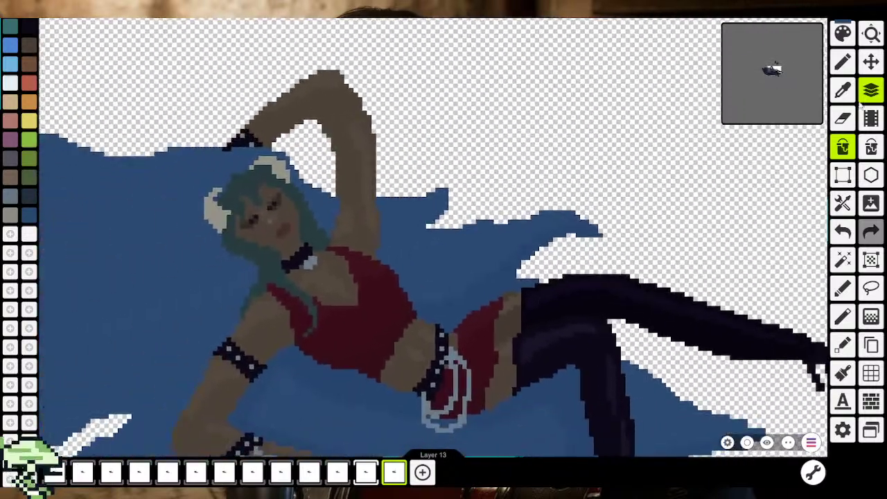
{"action": "left_click", "coordinate": [842, 62]}
{"action": "scroll", "coordinate": [444, 233], "scroll_direction": "up", "scroll_amount": 2}
{"action": "scroll", "coordinate": [435, 178], "scroll_direction": "up", "scroll_amount": 3}
{"action": "scroll", "coordinate": [435, 178], "scroll_direction": "up", "scroll_amount": 2}
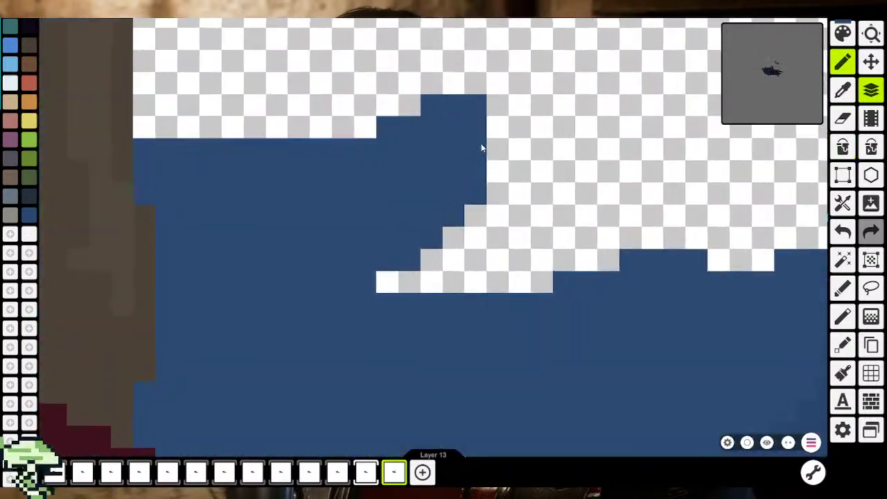
{"action": "left_click_drag", "start_coordinate": [496, 119], "coordinate": [496, 182]}
{"action": "left_click", "coordinate": [385, 282]}
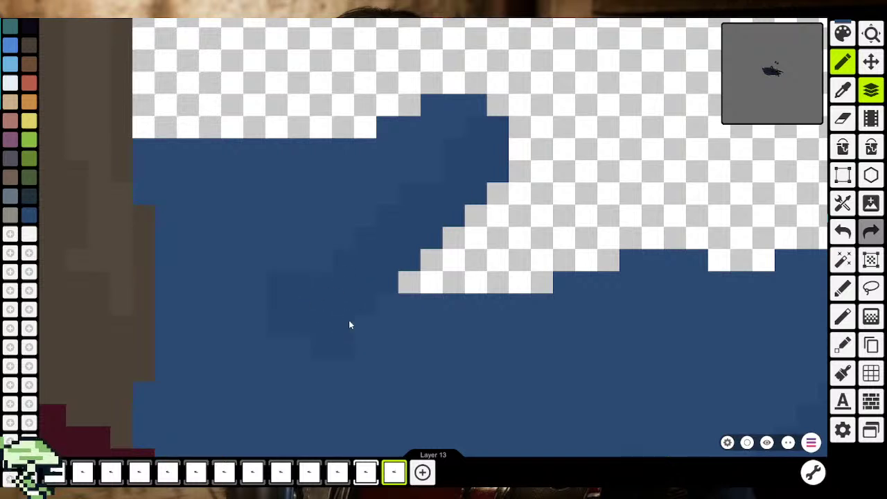
Grow the darker blue shading patch down-left inside the hair, then zoom out
{"action": "left_click_drag", "start_coordinate": [319, 297], "coordinate": [411, 365]}
{"action": "left_click_drag", "start_coordinate": [380, 313], "coordinate": [296, 373]}
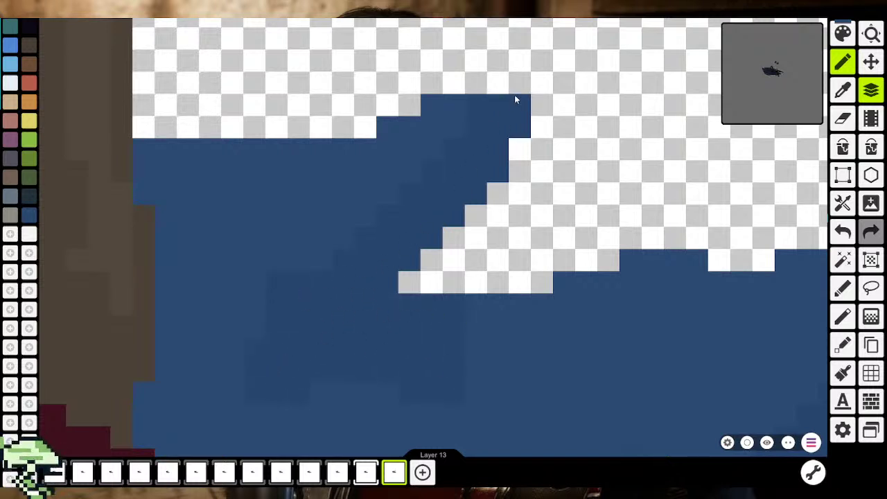
{"action": "scroll", "coordinate": [514, 94], "scroll_direction": "down", "scroll_amount": 3}
{"action": "scroll", "coordinate": [401, 320], "scroll_direction": "down", "scroll_amount": 3}
{"action": "scroll", "coordinate": [449, 291], "scroll_direction": "down", "scroll_amount": 2}
Trace a darker blue shading strand along the hair, continuing it to the right
{"action": "scroll", "coordinate": [449, 292], "scroll_direction": "up", "scroll_amount": 1}
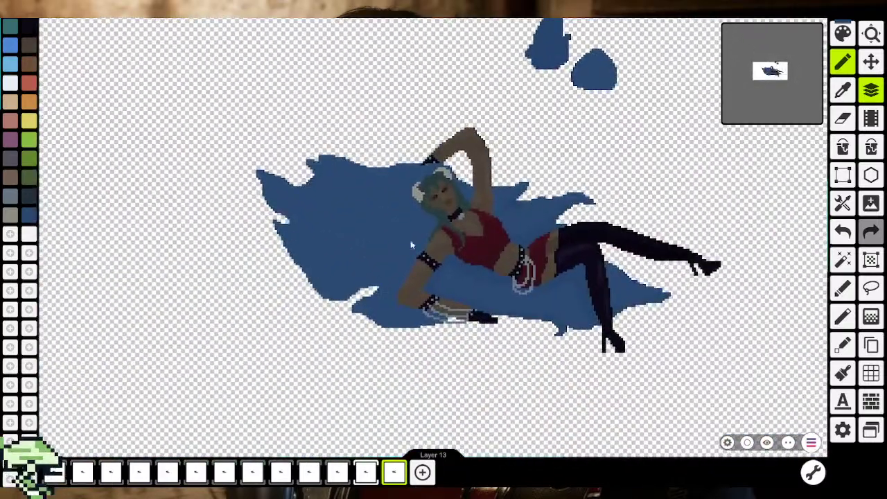
{"action": "scroll", "coordinate": [410, 240], "scroll_direction": "up", "scroll_amount": 3}
{"action": "scroll", "coordinate": [185, 115], "scroll_direction": "up", "scroll_amount": 2}
{"action": "scroll", "coordinate": [182, 265], "scroll_direction": "down", "scroll_amount": 3}
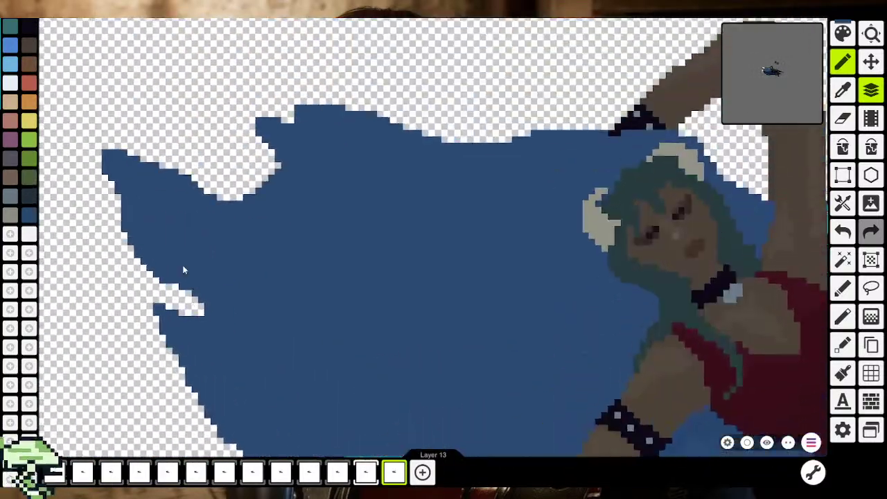
{"action": "scroll", "coordinate": [115, 166], "scroll_direction": "up", "scroll_amount": 3}
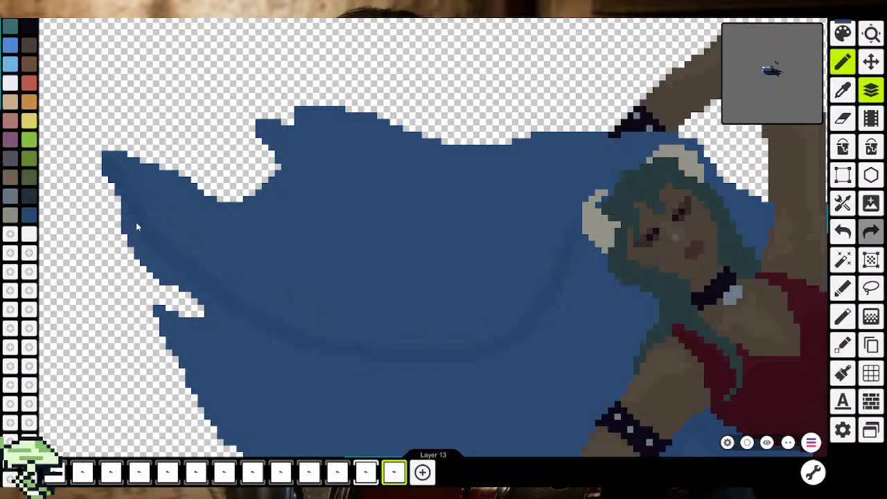
{"action": "scroll", "coordinate": [136, 223], "scroll_direction": "down", "scroll_amount": 2}
{"action": "scroll", "coordinate": [106, 221], "scroll_direction": "up", "scroll_amount": 2}
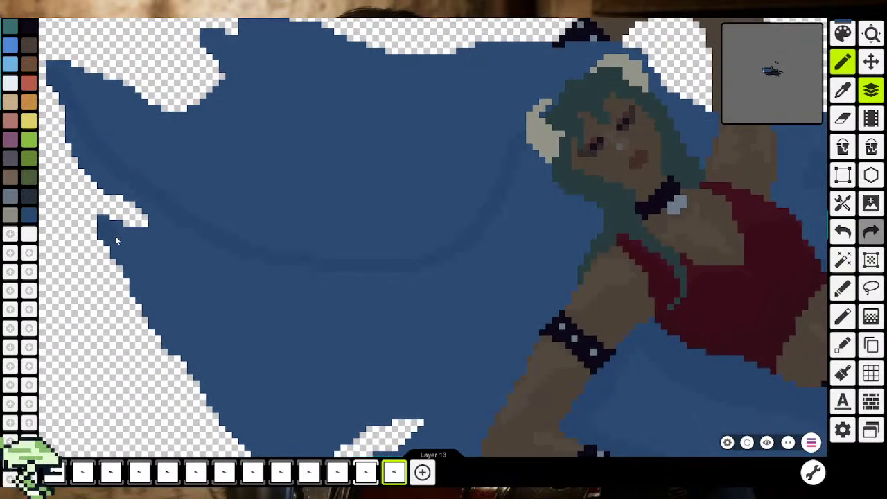
{"action": "left_click_drag", "start_coordinate": [139, 270], "coordinate": [179, 322]}
{"action": "scroll", "coordinate": [286, 393], "scroll_direction": "down", "scroll_amount": 3}
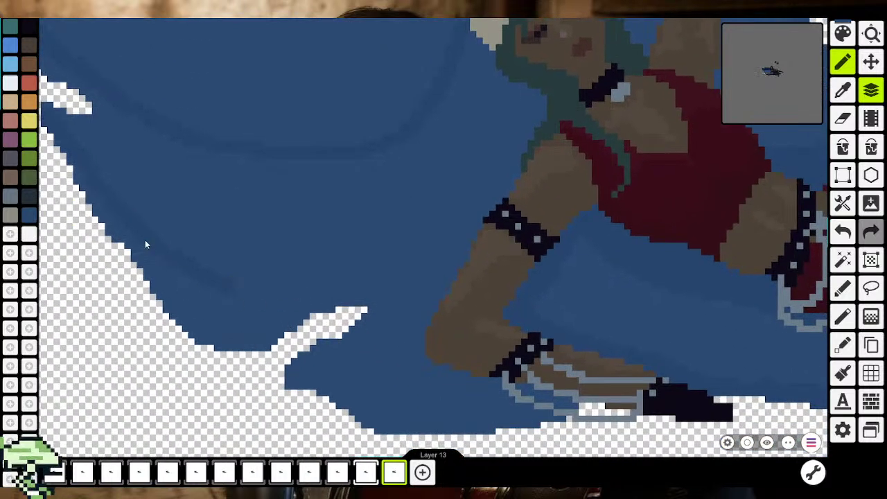
{"action": "left_click_drag", "start_coordinate": [225, 293], "coordinate": [294, 297]}
Extend the lower hair lock down-left into the transparent gap and zoom out to check
{"action": "scroll", "coordinate": [350, 250], "scroll_direction": "down", "scroll_amount": 3}
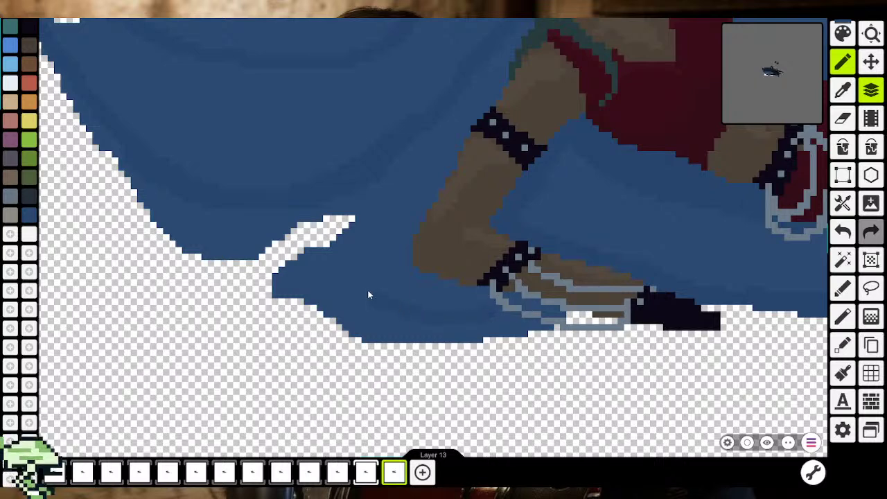
{"action": "mouse_move", "coordinate": [267, 286]}
{"action": "left_mouse_down"}
{"action": "mouse_move", "coordinate": [243, 299]}
{"action": "mouse_move", "coordinate": [254, 309]}
{"action": "left_mouse_up"}
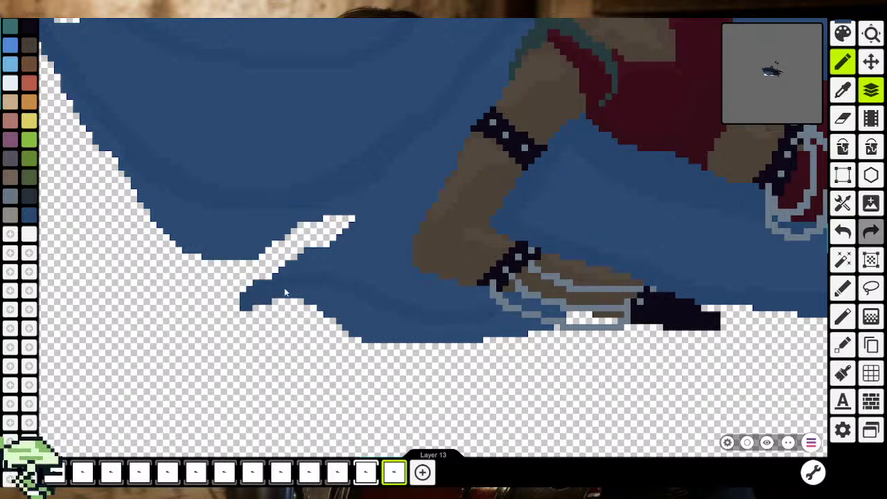
{"action": "left_click", "coordinate": [842, 147]}
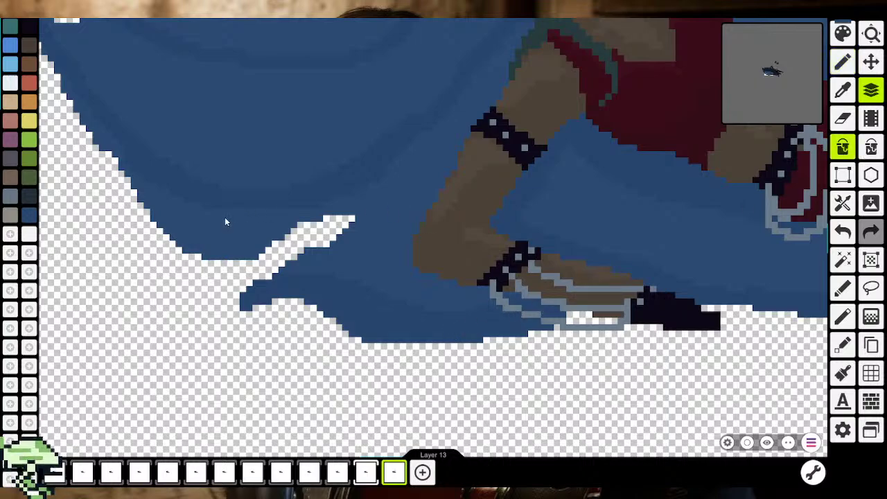
{"action": "left_click_drag", "start_coordinate": [225, 217], "coordinate": [349, 333]}
{"action": "scroll", "coordinate": [341, 308], "scroll_direction": "down", "scroll_amount": 3}
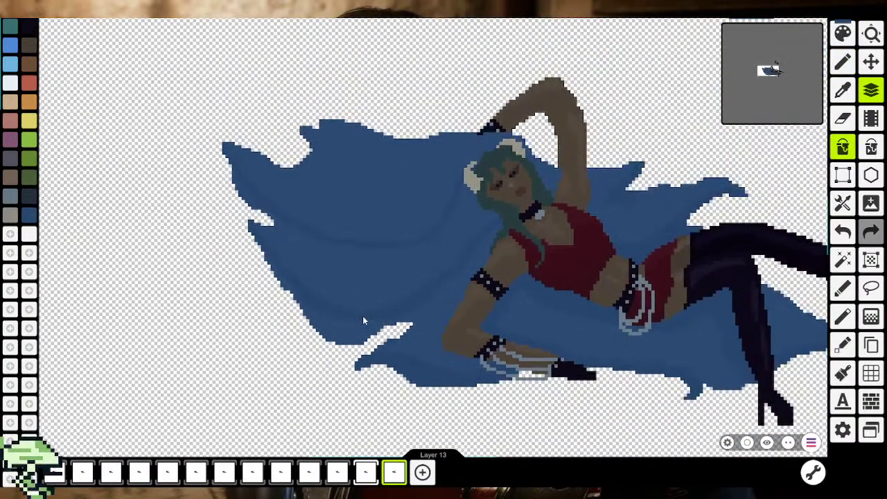
{"action": "scroll", "coordinate": [362, 316], "scroll_direction": "down", "scroll_amount": 2}
{"action": "scroll", "coordinate": [363, 325], "scroll_direction": "down", "scroll_amount": 2}
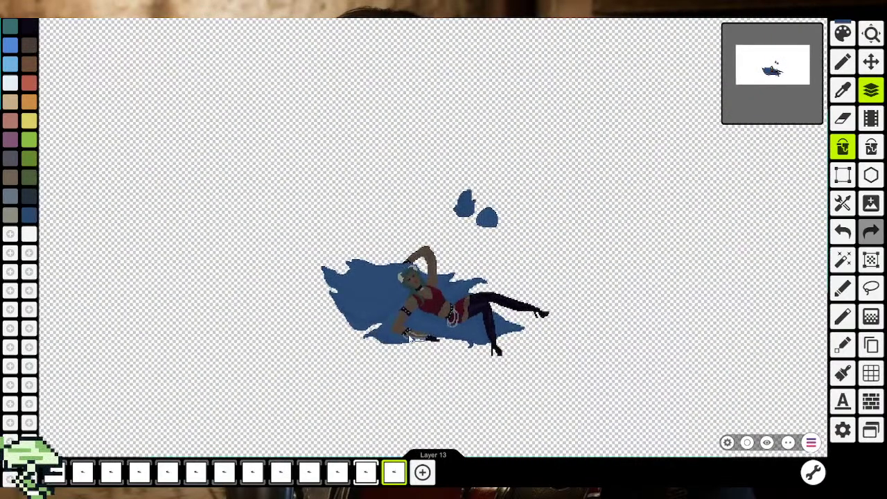
{"action": "scroll", "coordinate": [418, 337], "scroll_direction": "up", "scroll_amount": 3}
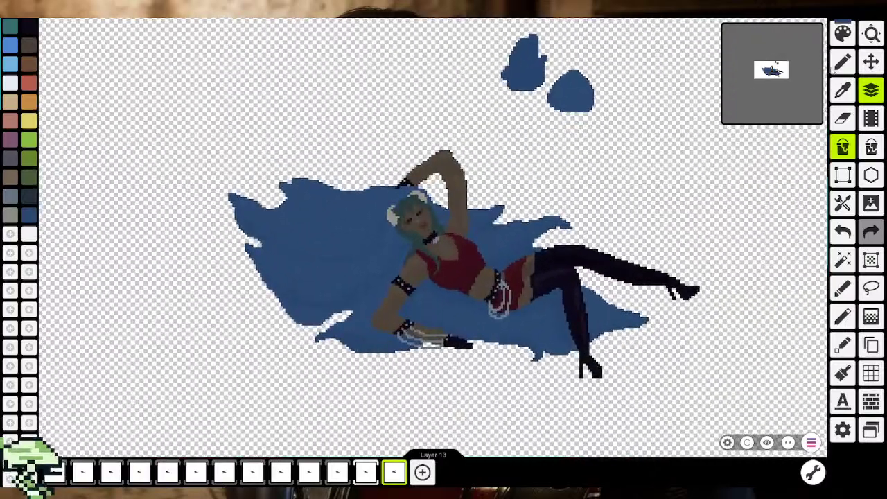
{"action": "left_click", "coordinate": [843, 62]}
{"action": "scroll", "coordinate": [424, 241], "scroll_direction": "up", "scroll_amount": 3}
{"action": "scroll", "coordinate": [424, 242], "scroll_direction": "up", "scroll_amount": 2}
Draw a darker blue shading strand down the hair beside the figure's lower arm
{"action": "scroll", "coordinate": [402, 183], "scroll_direction": "up", "scroll_amount": 2}
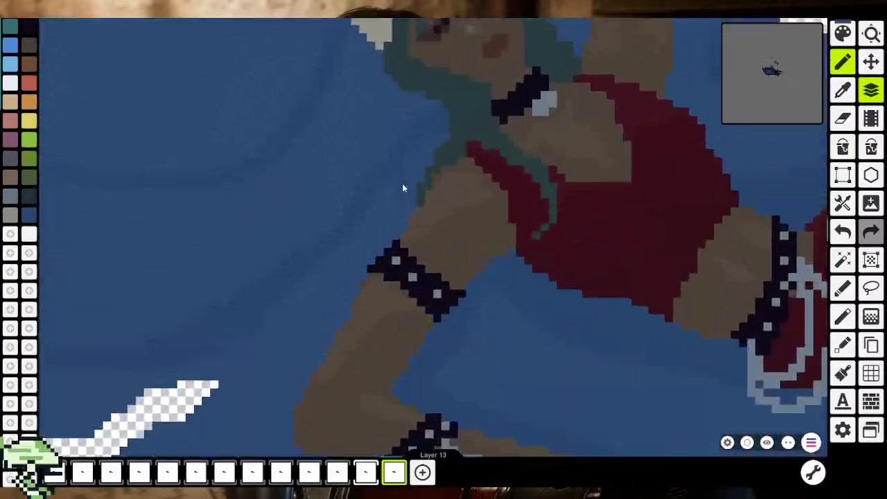
{"action": "scroll", "coordinate": [419, 142], "scroll_direction": "up", "scroll_amount": 1}
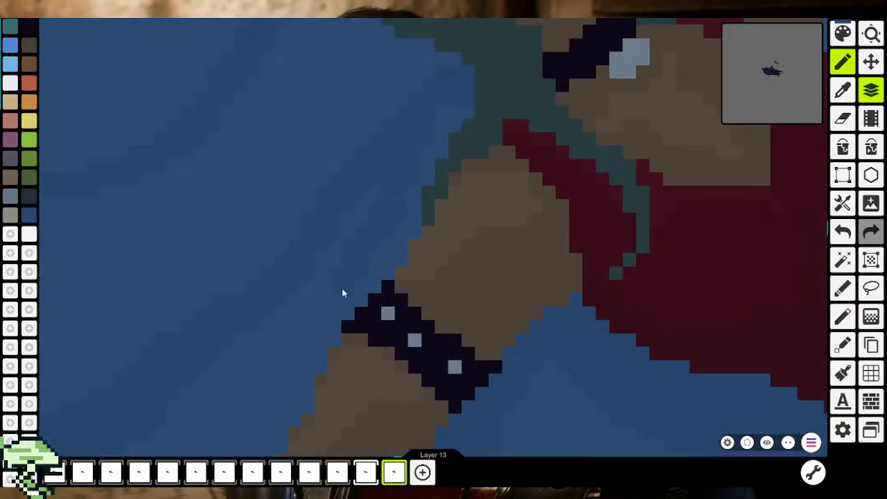
{"action": "mouse_move", "coordinate": [254, 420]}
{"action": "left_mouse_down"}
{"action": "mouse_move", "coordinate": [389, 51]}
{"action": "mouse_move", "coordinate": [348, 109]}
{"action": "left_mouse_up"}
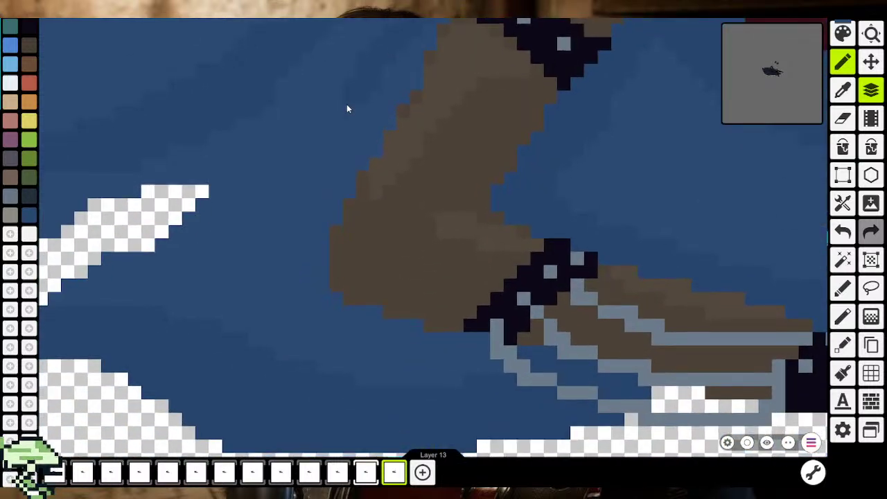
{"action": "left_click_drag", "start_coordinate": [297, 237], "coordinate": [295, 299]}
Cycle through the eyedropper and bucket tools, then zoom out to review the whole figure
{"action": "left_click", "coordinate": [842, 90]}
{"action": "left_click", "coordinate": [842, 147]}
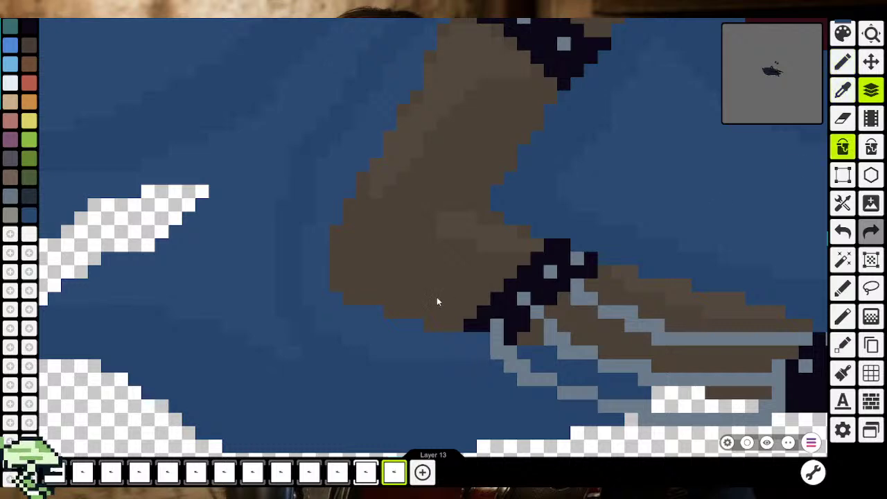
{"action": "scroll", "coordinate": [384, 335], "scroll_direction": "down", "scroll_amount": 2}
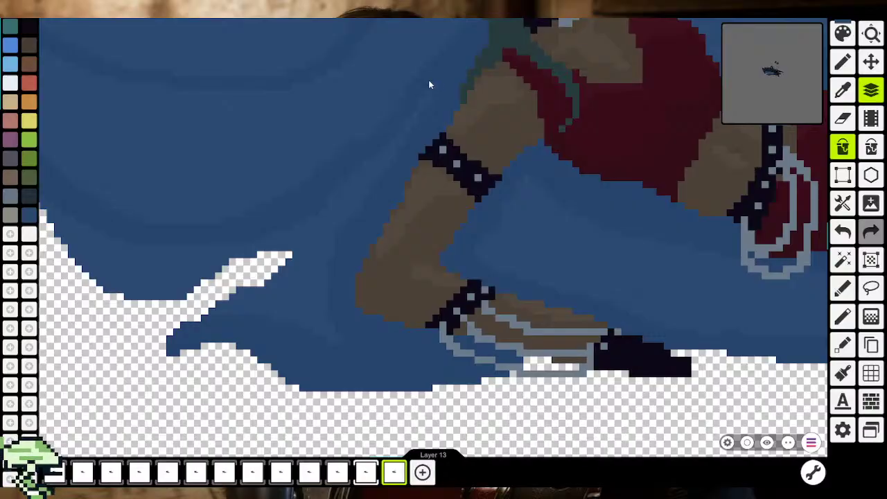
{"action": "scroll", "coordinate": [428, 86], "scroll_direction": "down", "scroll_amount": 1}
{"action": "scroll", "coordinate": [417, 98], "scroll_direction": "down", "scroll_amount": 2}
{"action": "scroll", "coordinate": [362, 223], "scroll_direction": "down", "scroll_amount": 1}
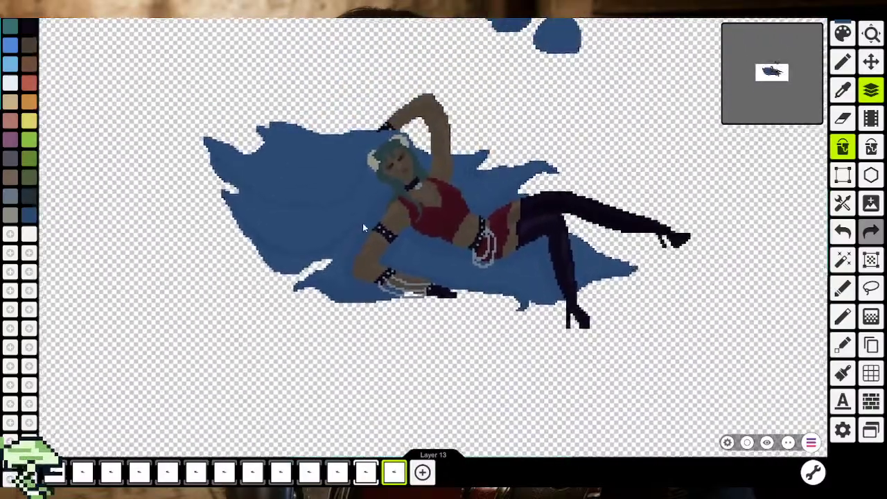
{"action": "scroll", "coordinate": [357, 231], "scroll_direction": "down", "scroll_amount": 1}
{"action": "left_click_drag", "start_coordinate": [357, 229], "coordinate": [376, 284]}
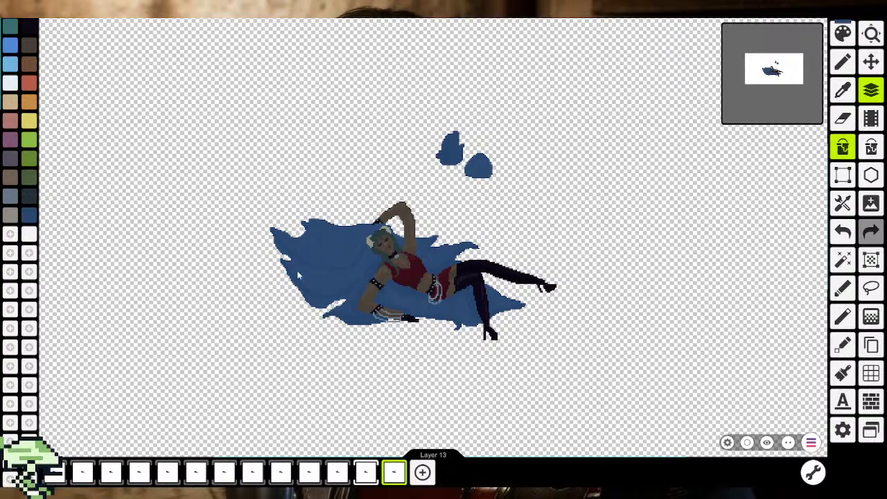
{"action": "scroll", "coordinate": [292, 264], "scroll_direction": "up", "scroll_amount": 1}
{"action": "scroll", "coordinate": [290, 261], "scroll_direction": "up", "scroll_amount": 1}
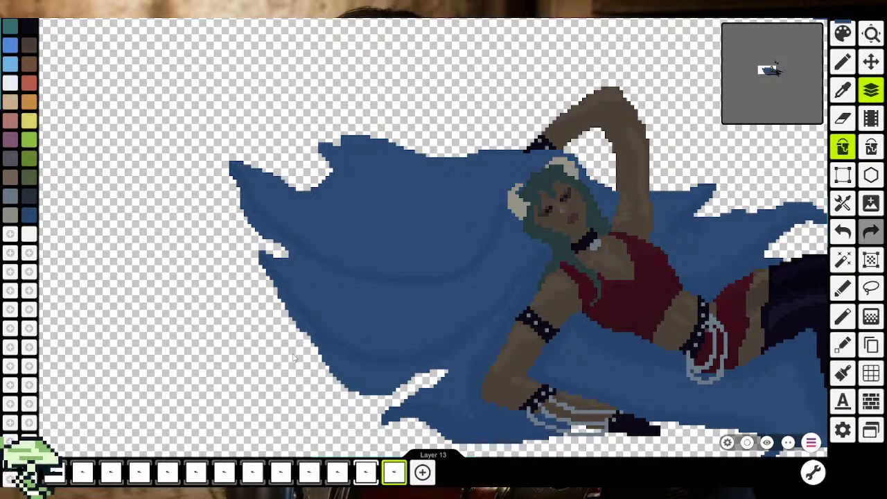
Zoom back in, cycle the eyedropper and bucket again, then zoom out with the pencil selected
{"action": "left_click", "coordinate": [844, 64]}
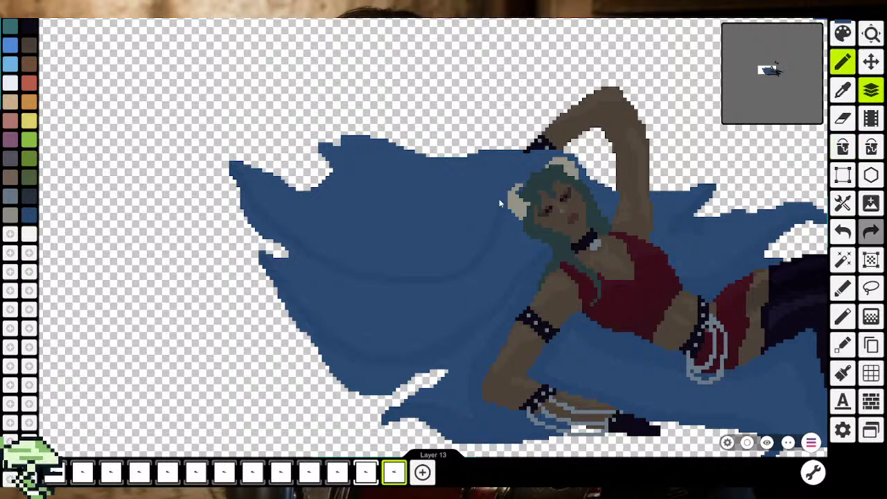
{"action": "scroll", "coordinate": [499, 199], "scroll_direction": "up", "scroll_amount": 1}
{"action": "scroll", "coordinate": [485, 208], "scroll_direction": "up", "scroll_amount": 1}
{"action": "scroll", "coordinate": [602, 287], "scroll_direction": "up", "scroll_amount": 1}
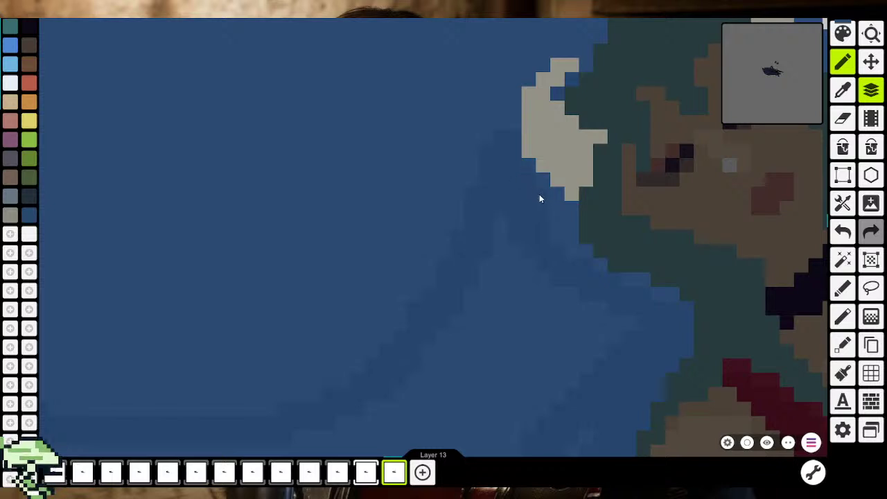
{"action": "left_click", "coordinate": [843, 90]}
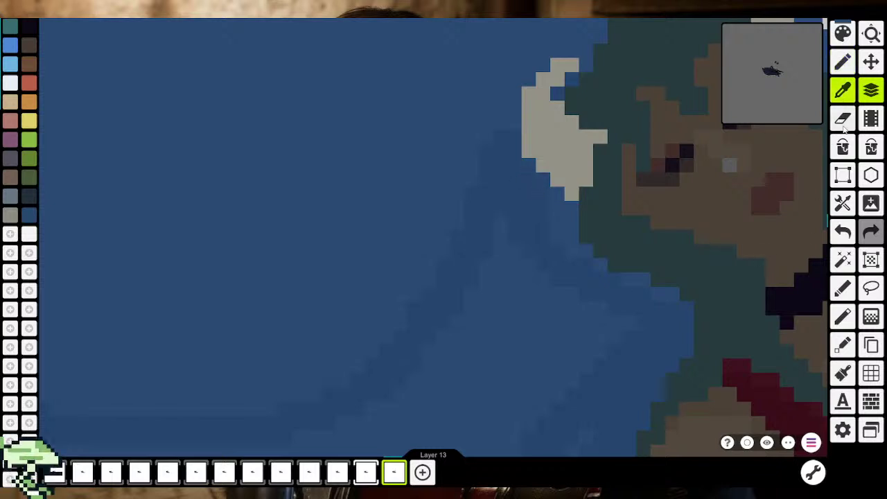
{"action": "left_click", "coordinate": [842, 147]}
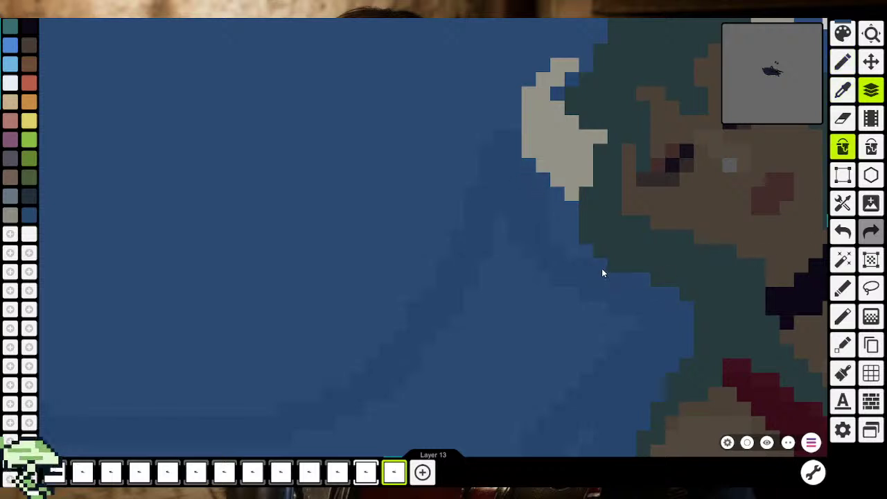
{"action": "scroll", "coordinate": [589, 267], "scroll_direction": "down", "scroll_amount": 1}
{"action": "scroll", "coordinate": [572, 260], "scroll_direction": "down", "scroll_amount": 3}
{"action": "scroll", "coordinate": [575, 285], "scroll_direction": "down", "scroll_amount": 2}
{"action": "scroll", "coordinate": [527, 263], "scroll_direction": "down", "scroll_amount": 1}
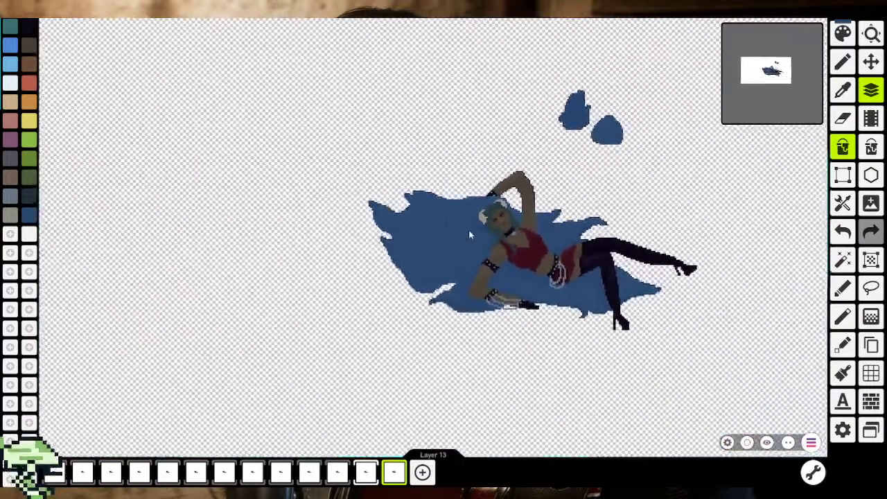
{"action": "left_click", "coordinate": [843, 62]}
{"action": "scroll", "coordinate": [367, 242], "scroll_direction": "up", "scroll_amount": 2}
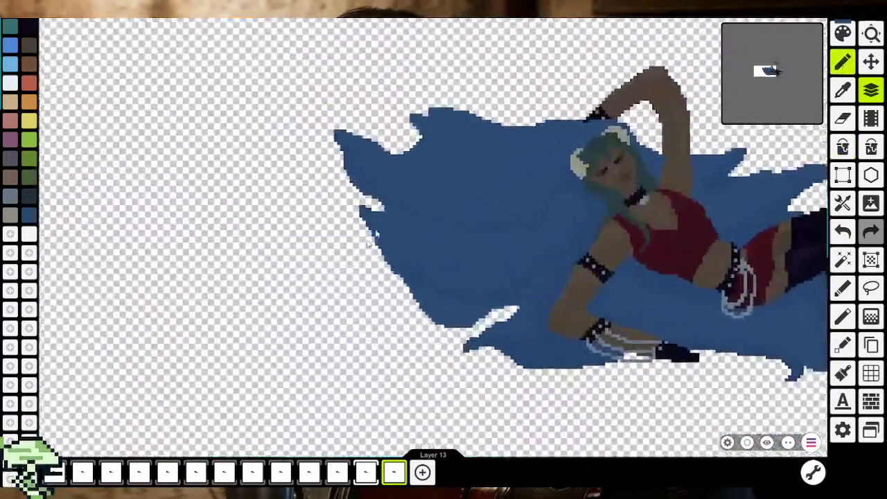
{"action": "scroll", "coordinate": [367, 242], "scroll_direction": "up", "scroll_amount": 2}
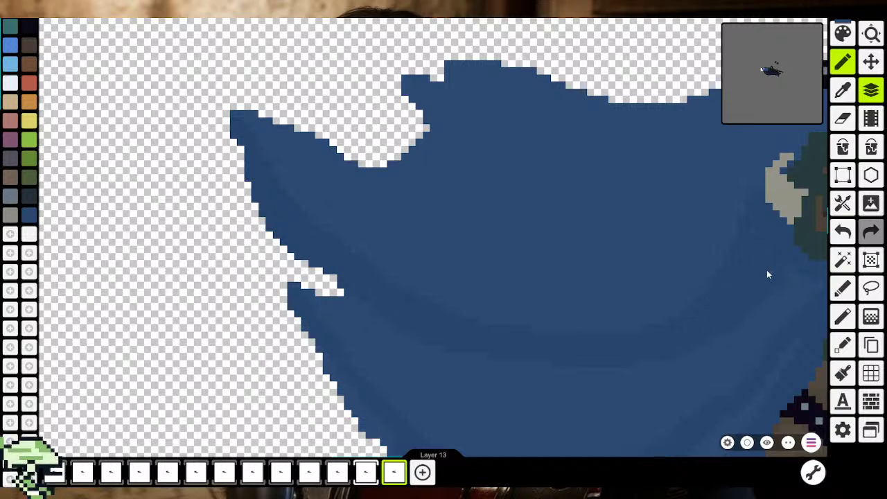
{"action": "scroll", "coordinate": [767, 274], "scroll_direction": "down", "scroll_amount": 3}
{"action": "scroll", "coordinate": [515, 204], "scroll_direction": "right", "scroll_amount": 3}
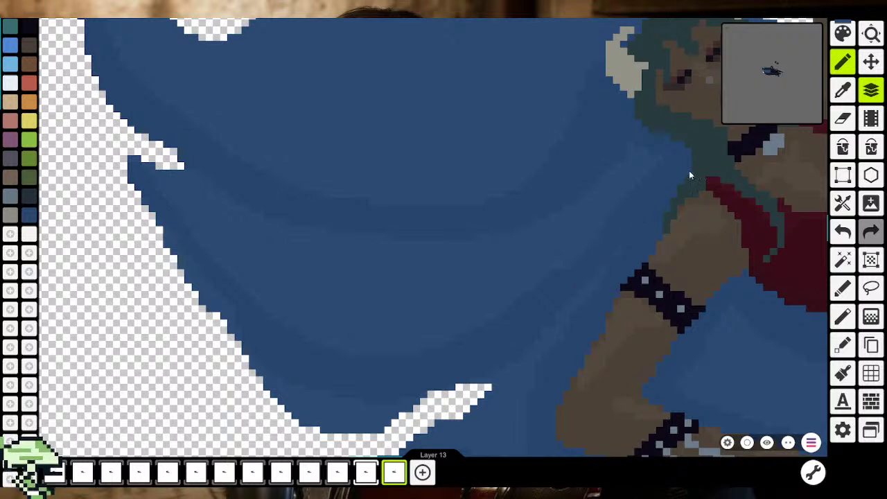
{"action": "left_click", "coordinate": [842, 147]}
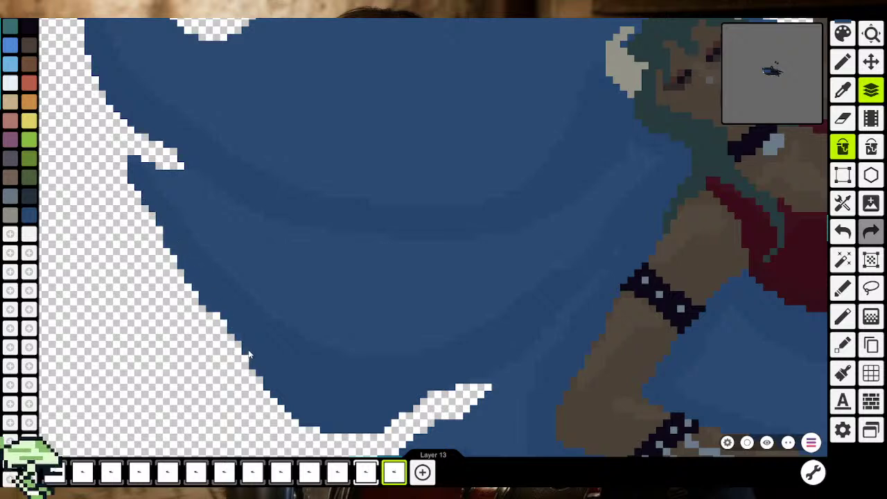
{"action": "scroll", "coordinate": [454, 392], "scroll_direction": "down", "scroll_amount": 3}
{"action": "scroll", "coordinate": [454, 392], "scroll_direction": "down", "scroll_amount": 3}
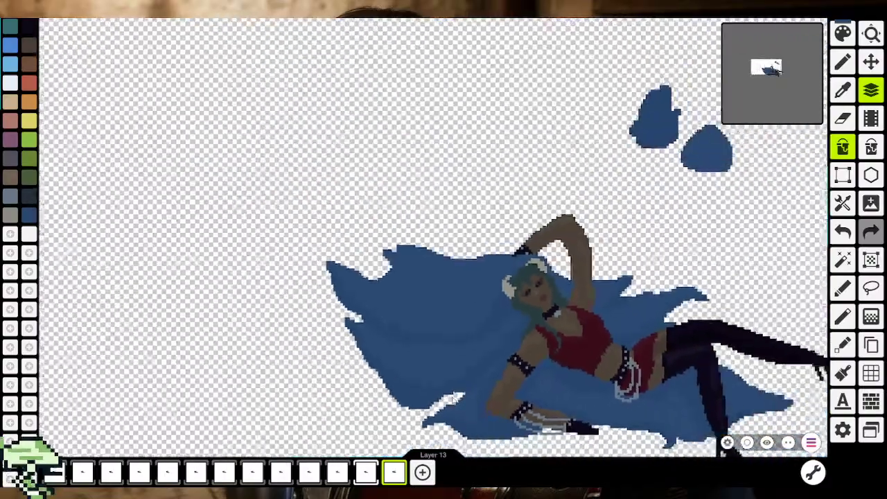
{"action": "scroll", "coordinate": [453, 391], "scroll_direction": "down", "scroll_amount": 3}
{"action": "scroll", "coordinate": [444, 402], "scroll_direction": "down", "scroll_amount": 3}
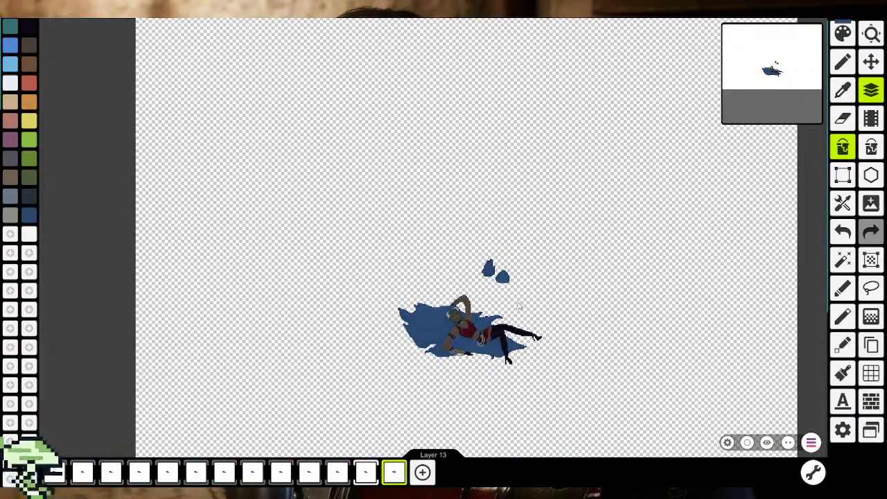
{"action": "scroll", "coordinate": [519, 310], "scroll_direction": "up", "scroll_amount": 2}
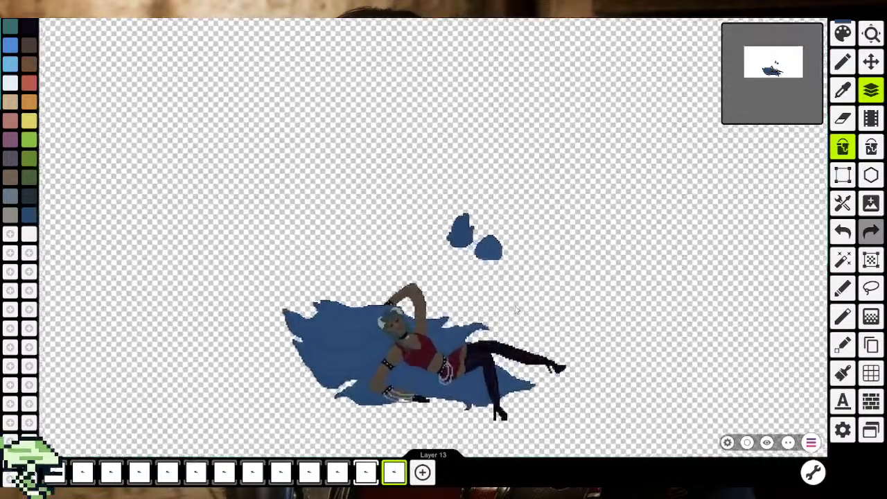
{"action": "scroll", "coordinate": [519, 310], "scroll_direction": "up", "scroll_amount": 2}
{"action": "scroll", "coordinate": [518, 311], "scroll_direction": "up", "scroll_amount": 2}
{"action": "left_click", "coordinate": [843, 61]}
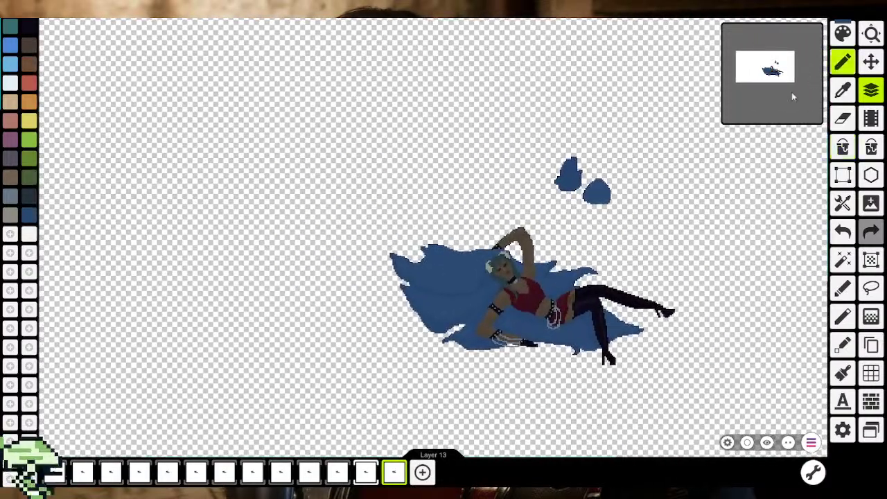
{"action": "scroll", "coordinate": [434, 303], "scroll_direction": "up", "scroll_amount": 1}
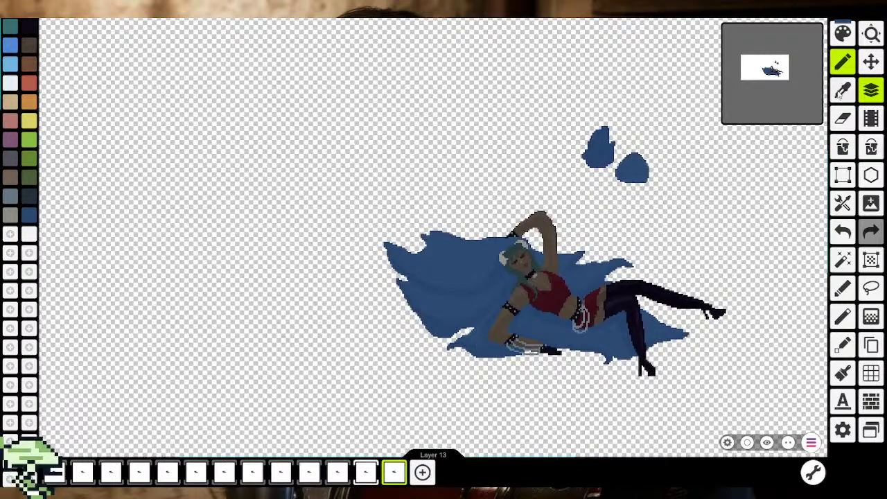
{"action": "scroll", "coordinate": [465, 332], "scroll_direction": "up", "scroll_amount": 2}
Fill the large transparent gap in the blue hair with blue strokes
{"action": "scroll", "coordinate": [464, 332], "scroll_direction": "up", "scroll_amount": 2}
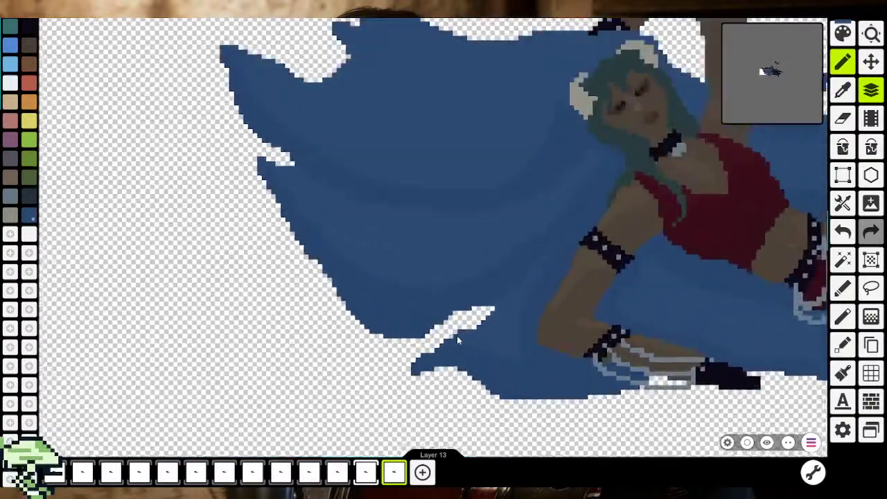
{"action": "scroll", "coordinate": [456, 335], "scroll_direction": "up", "scroll_amount": 2}
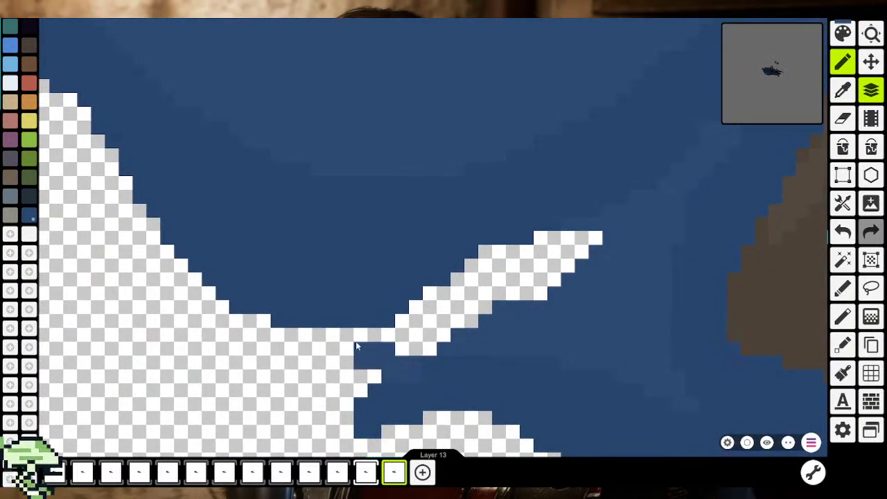
{"action": "mouse_move", "coordinate": [345, 337]}
{"action": "left_mouse_down"}
{"action": "mouse_move", "coordinate": [411, 336]}
{"action": "mouse_move", "coordinate": [548, 277]}
{"action": "mouse_move", "coordinate": [568, 246]}
{"action": "left_mouse_up"}
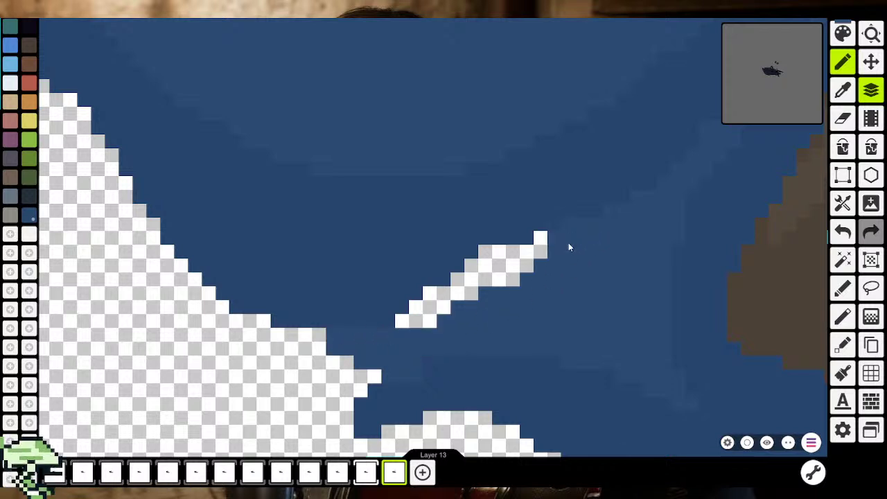
{"action": "left_click_drag", "start_coordinate": [487, 264], "coordinate": [526, 257]}
{"action": "left_click_drag", "start_coordinate": [472, 293], "coordinate": [417, 320]}
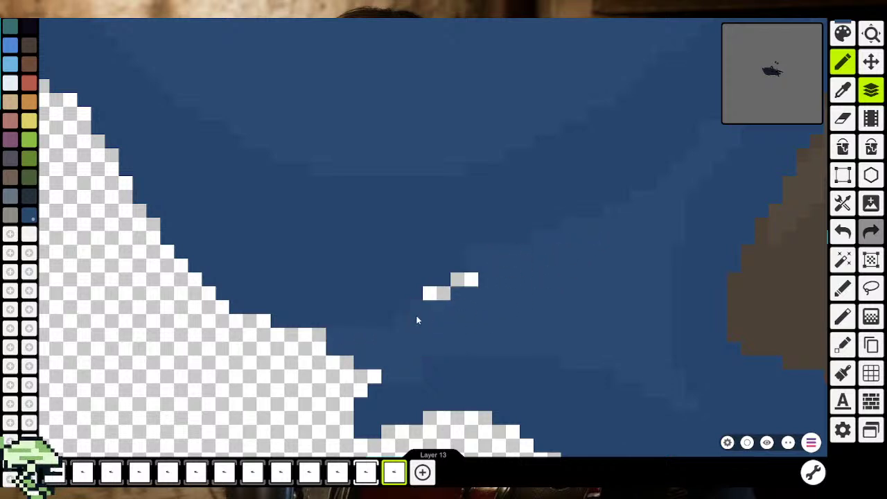
Fill the white notches along the hair edge and extend it down-left in blue
{"action": "scroll", "coordinate": [485, 315], "scroll_direction": "down", "scroll_amount": 2}
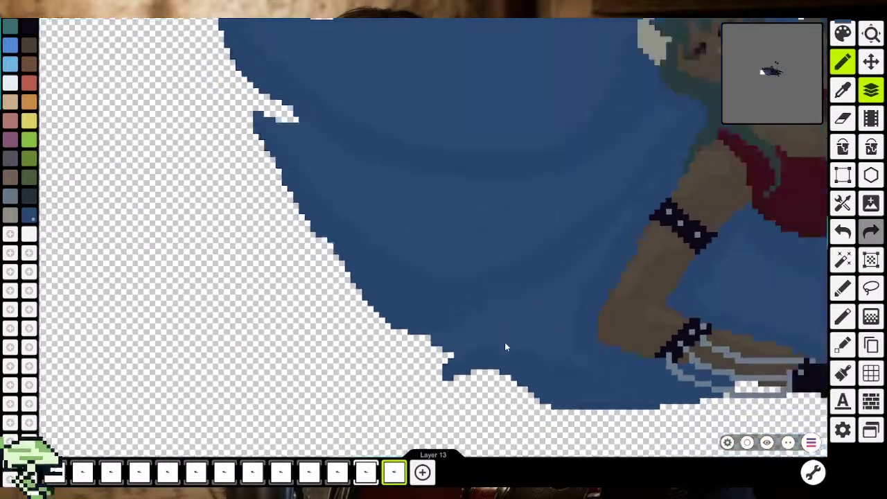
{"action": "scroll", "coordinate": [504, 341], "scroll_direction": "down", "scroll_amount": 3}
{"action": "scroll", "coordinate": [485, 360], "scroll_direction": "down", "scroll_amount": 2}
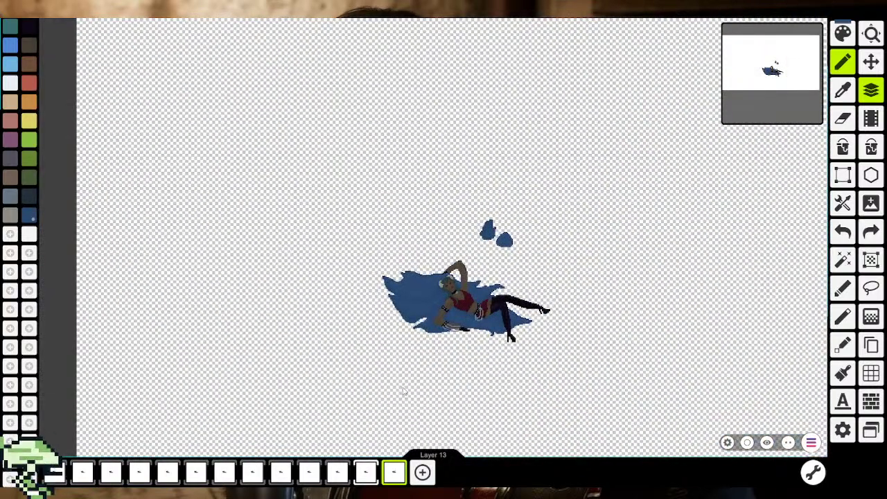
{"action": "scroll", "coordinate": [409, 304], "scroll_direction": "up", "scroll_amount": 2}
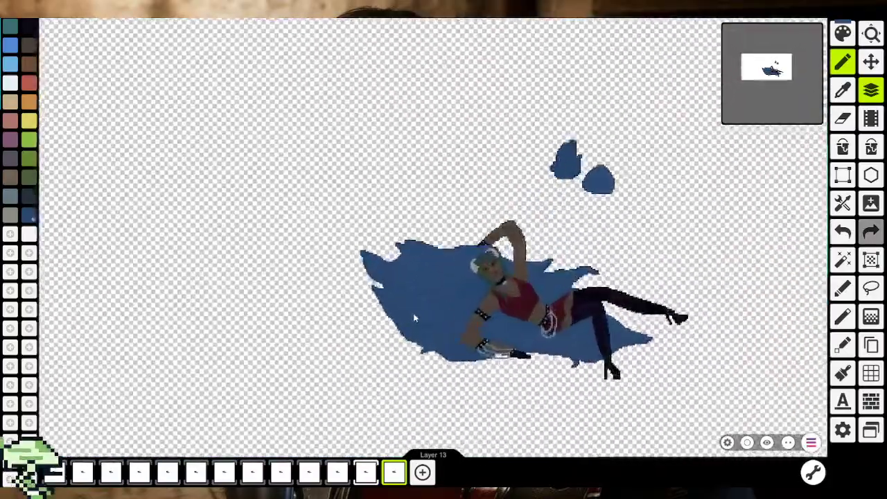
{"action": "scroll", "coordinate": [414, 317], "scroll_direction": "up", "scroll_amount": 2}
{"action": "scroll", "coordinate": [430, 323], "scroll_direction": "up", "scroll_amount": 2}
{"action": "scroll", "coordinate": [447, 330], "scroll_direction": "up", "scroll_amount": 3}
{"action": "scroll", "coordinate": [466, 337], "scroll_direction": "up", "scroll_amount": 2}
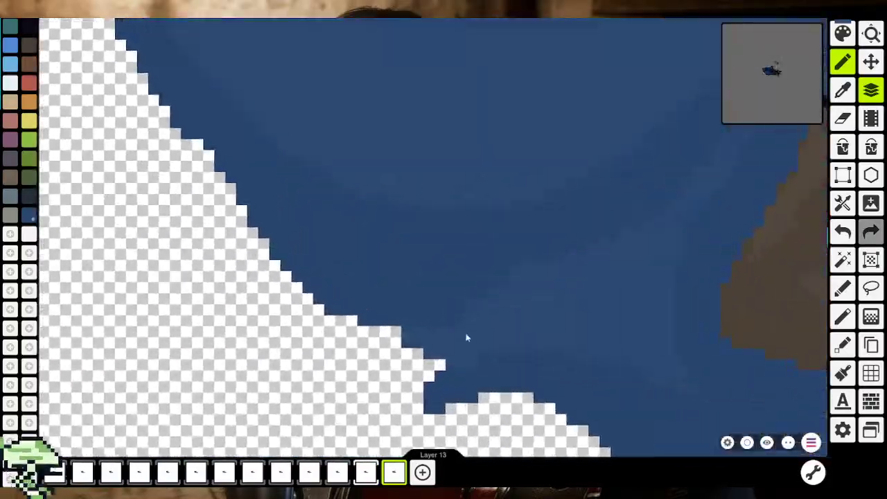
{"action": "scroll", "coordinate": [466, 337], "scroll_direction": "down", "scroll_amount": 5}
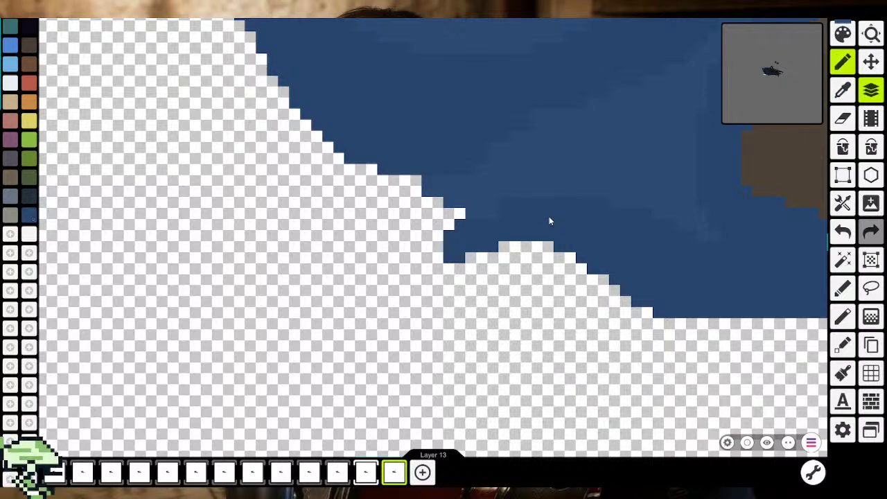
{"action": "left_click_drag", "start_coordinate": [485, 228], "coordinate": [422, 272]}
{"action": "mouse_move", "coordinate": [464, 211]}
{"action": "left_mouse_down"}
{"action": "mouse_move", "coordinate": [390, 275]}
{"action": "mouse_move", "coordinate": [436, 263]}
{"action": "mouse_move", "coordinate": [449, 276]}
{"action": "left_mouse_up"}
Paint blue along the hair's lower edge and fill the missing pixels on its lower step
{"action": "scroll", "coordinate": [645, 260], "scroll_direction": "down", "scroll_amount": 2}
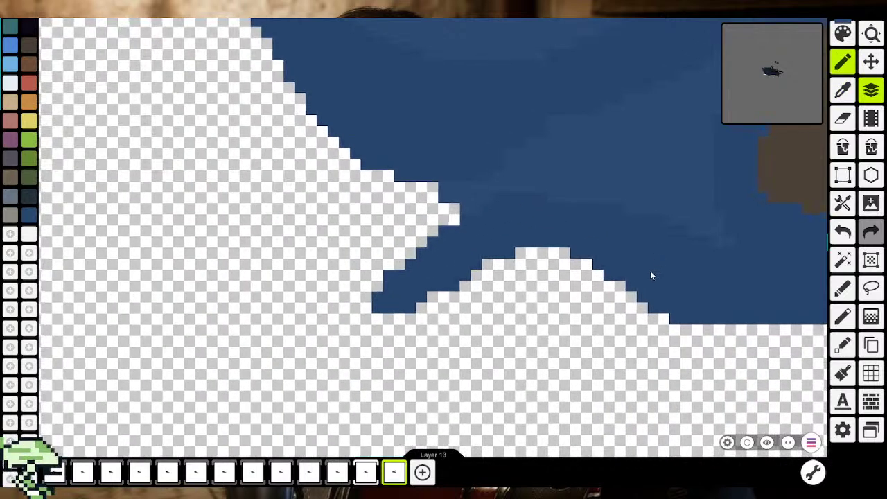
{"action": "scroll", "coordinate": [623, 277], "scroll_direction": "down", "scroll_amount": 3}
{"action": "scroll", "coordinate": [589, 298], "scroll_direction": "down", "scroll_amount": 3}
{"action": "scroll", "coordinate": [546, 319], "scroll_direction": "down", "scroll_amount": 2}
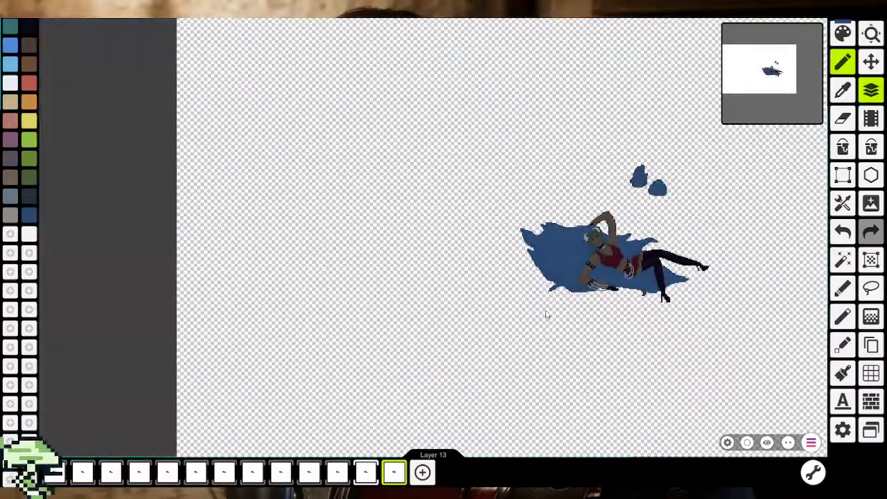
{"action": "scroll", "coordinate": [547, 305], "scroll_direction": "up", "scroll_amount": 2}
{"action": "scroll", "coordinate": [546, 301], "scroll_direction": "up", "scroll_amount": 3}
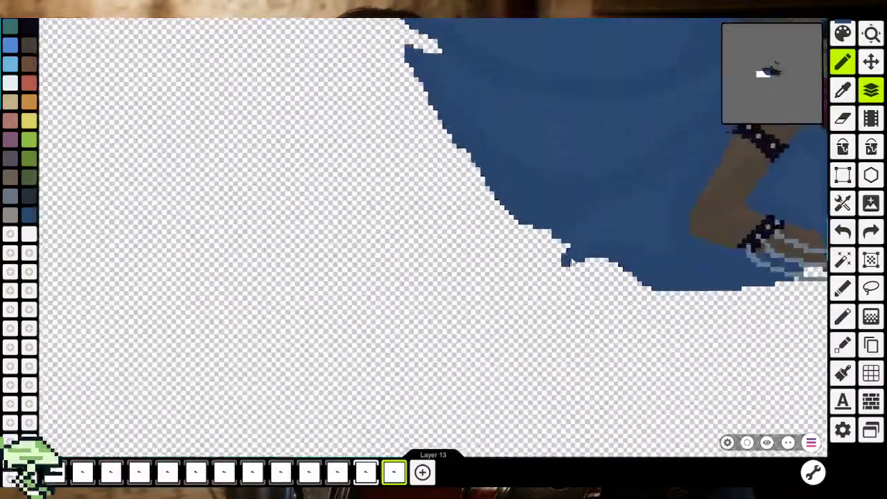
{"action": "scroll", "coordinate": [479, 277], "scroll_direction": "up", "scroll_amount": 2}
{"action": "scroll", "coordinate": [478, 273], "scroll_direction": "up", "scroll_amount": 2}
{"action": "scroll", "coordinate": [485, 271], "scroll_direction": "up", "scroll_amount": 2}
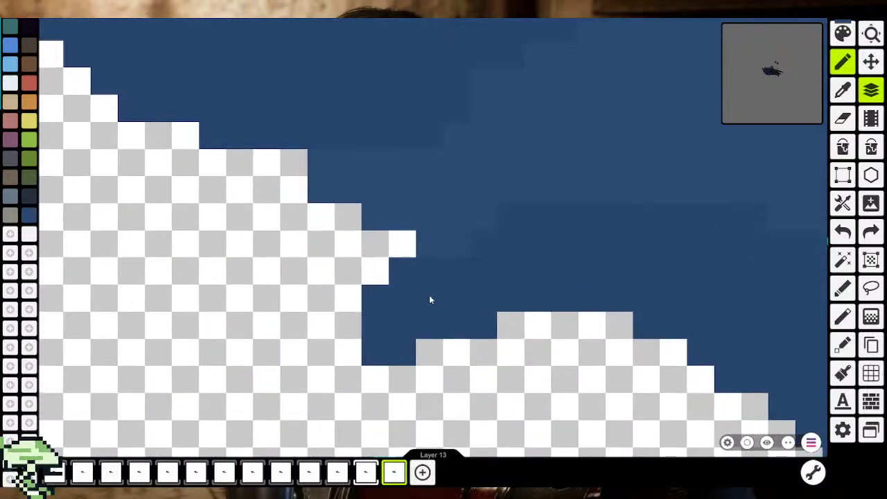
{"action": "mouse_move", "coordinate": [402, 380]}
{"action": "left_mouse_down"}
{"action": "mouse_move", "coordinate": [365, 386]}
{"action": "mouse_move", "coordinate": [320, 325]}
{"action": "left_mouse_up"}
{"action": "left_click", "coordinate": [429, 352]}
{"action": "left_click", "coordinate": [511, 325]}
{"action": "left_click", "coordinate": [456, 352]}
{"action": "scroll", "coordinate": [677, 228], "scroll_direction": "down", "scroll_amount": 3}
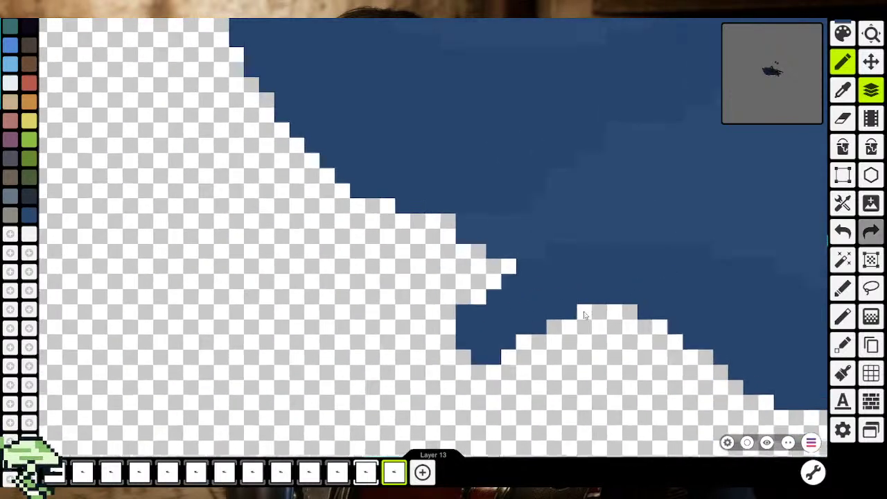
{"action": "scroll", "coordinate": [485, 332], "scroll_direction": "up", "scroll_amount": 1}
{"action": "scroll", "coordinate": [500, 305], "scroll_direction": "down", "scroll_amount": 3}
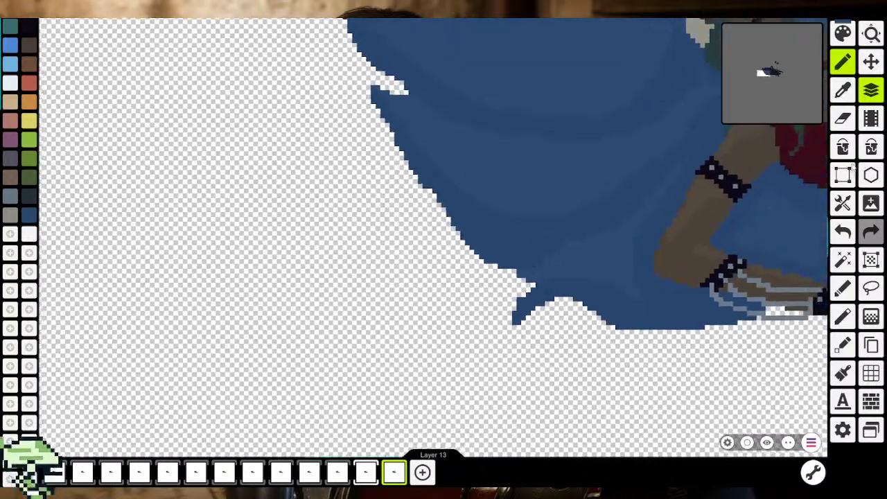
{"action": "scroll", "coordinate": [731, 220], "scroll_direction": "down", "scroll_amount": 2}
Erase the pointed blue lock on the hair's lower edge down to a thin tip
{"action": "key", "text": "e"}
{"action": "scroll", "coordinate": [444, 277], "scroll_direction": "up", "scroll_amount": 1}
{"action": "scroll", "coordinate": [443, 277], "scroll_direction": "up", "scroll_amount": 2}
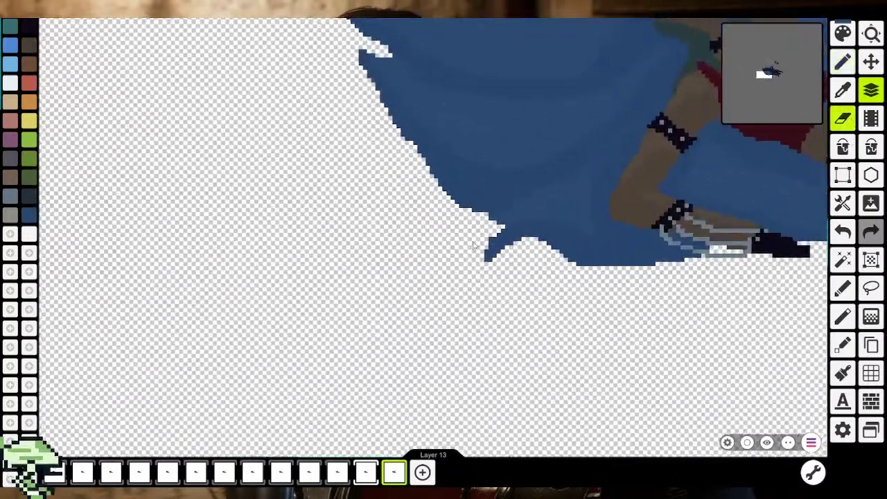
{"action": "scroll", "coordinate": [457, 291], "scroll_direction": "up", "scroll_amount": 2}
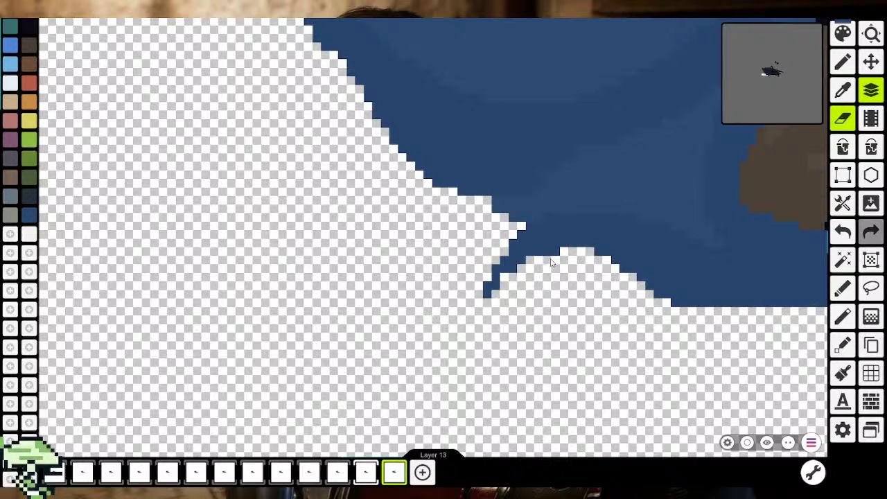
{"action": "mouse_move", "coordinate": [488, 294]}
{"action": "left_mouse_down"}
{"action": "mouse_move", "coordinate": [494, 279]}
{"action": "mouse_move", "coordinate": [496, 286]}
{"action": "mouse_move", "coordinate": [521, 263]}
{"action": "mouse_move", "coordinate": [509, 258]}
{"action": "mouse_move", "coordinate": [559, 255]}
{"action": "left_mouse_up"}
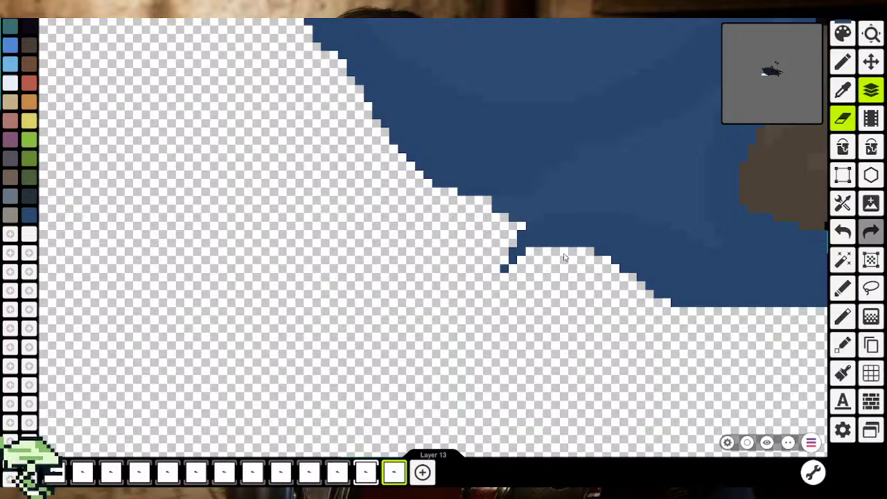
{"action": "scroll", "coordinate": [531, 343], "scroll_direction": "down", "scroll_amount": 5}
{"action": "scroll", "coordinate": [531, 343], "scroll_direction": "down", "scroll_amount": 3}
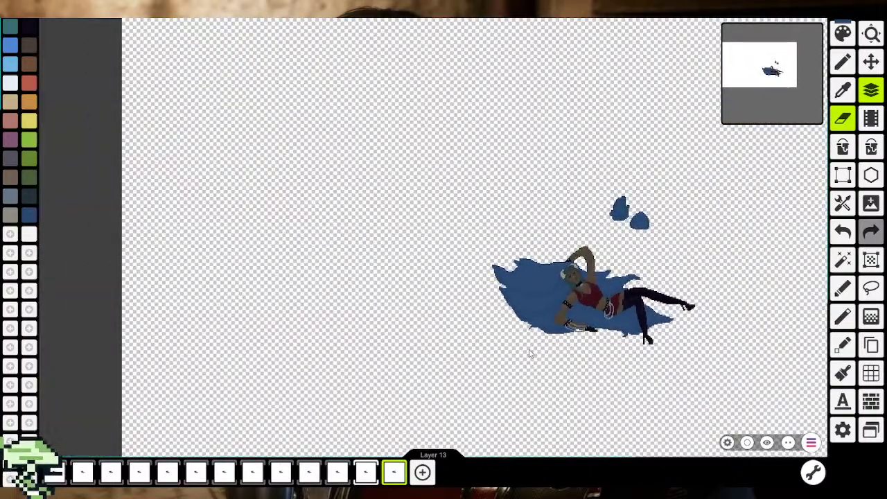
{"action": "scroll", "coordinate": [544, 359], "scroll_direction": "down", "scroll_amount": 3}
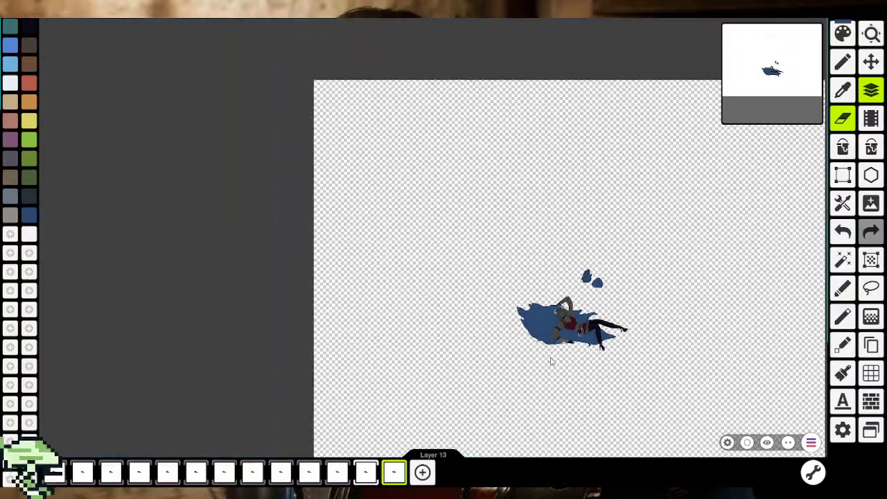
{"action": "scroll", "coordinate": [555, 359], "scroll_direction": "up", "scroll_amount": 1}
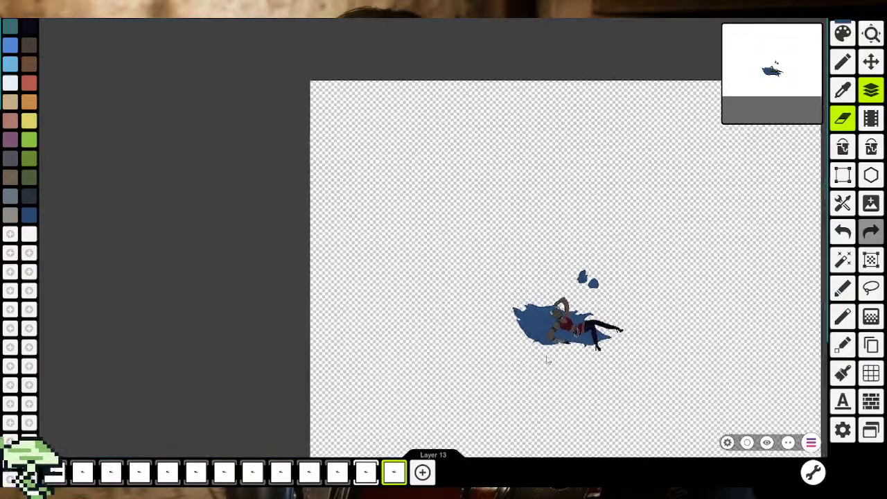
{"action": "scroll", "coordinate": [557, 353], "scroll_direction": "up", "scroll_amount": 2}
{"action": "scroll", "coordinate": [559, 343], "scroll_direction": "up", "scroll_amount": 3}
{"action": "scroll", "coordinate": [564, 335], "scroll_direction": "up", "scroll_amount": 2}
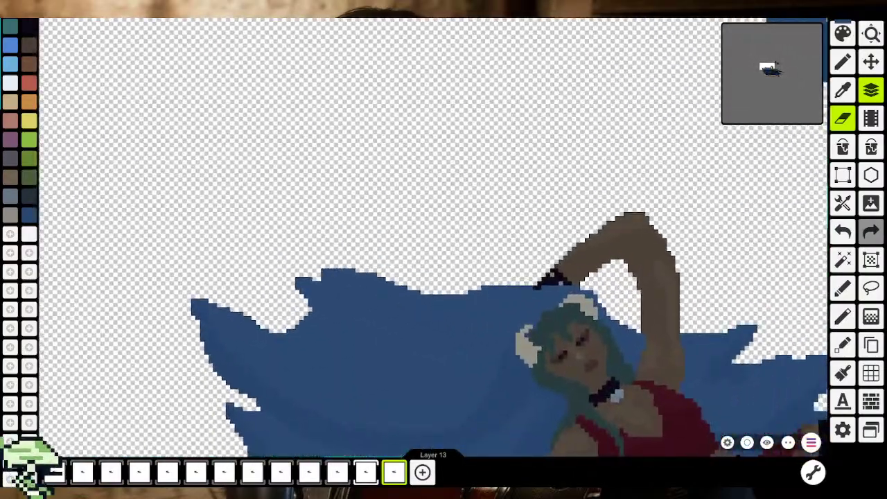
With the pencil, fill the white notch in the hair's top edge with blue
{"action": "key", "text": "b"}
{"action": "key", "text": "p"}
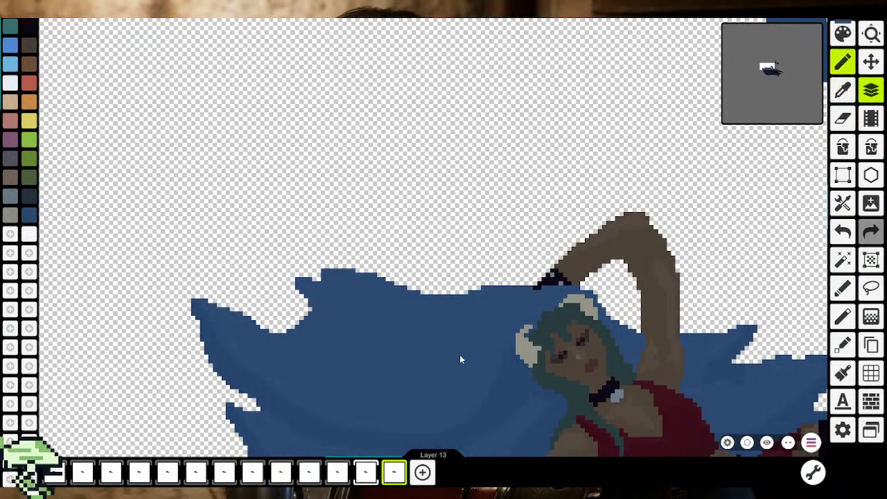
{"action": "scroll", "coordinate": [311, 280], "scroll_direction": "up", "scroll_amount": 3}
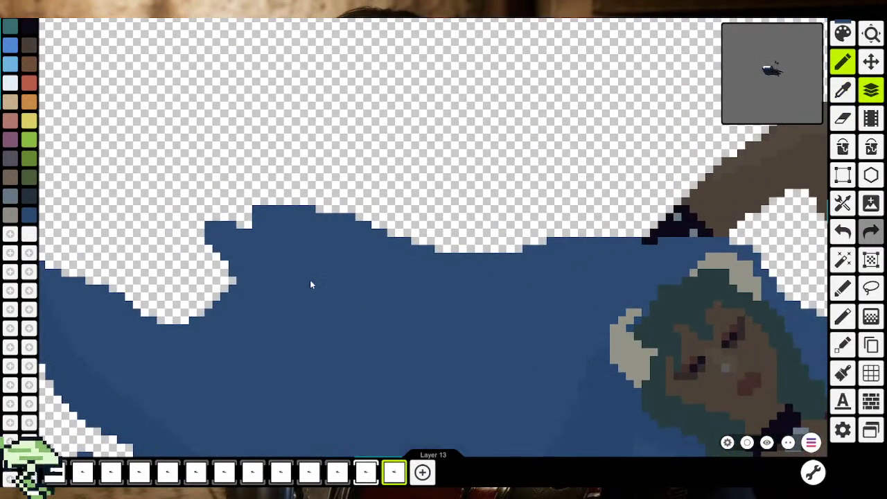
{"action": "left_click_drag", "start_coordinate": [310, 280], "coordinate": [268, 239]}
{"action": "left_click_drag", "start_coordinate": [172, 194], "coordinate": [288, 297]}
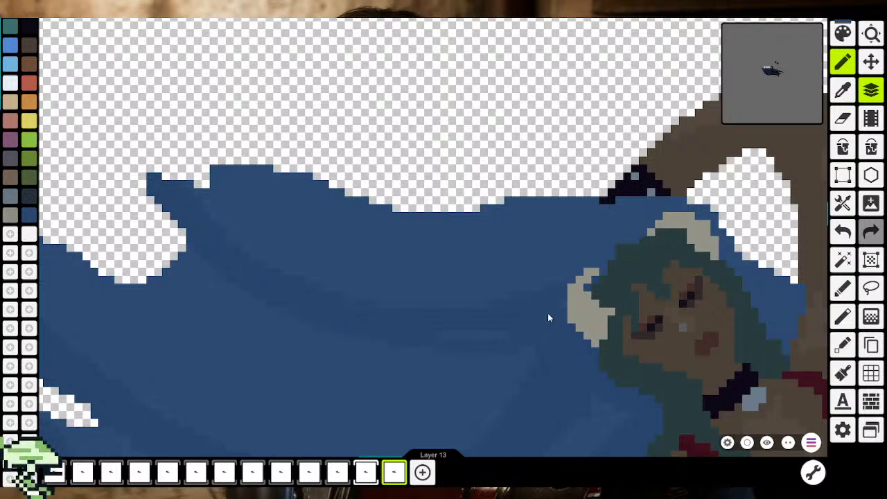
{"action": "scroll", "coordinate": [468, 332], "scroll_direction": "down", "scroll_amount": 2}
{"action": "scroll", "coordinate": [416, 337], "scroll_direction": "down", "scroll_amount": 3}
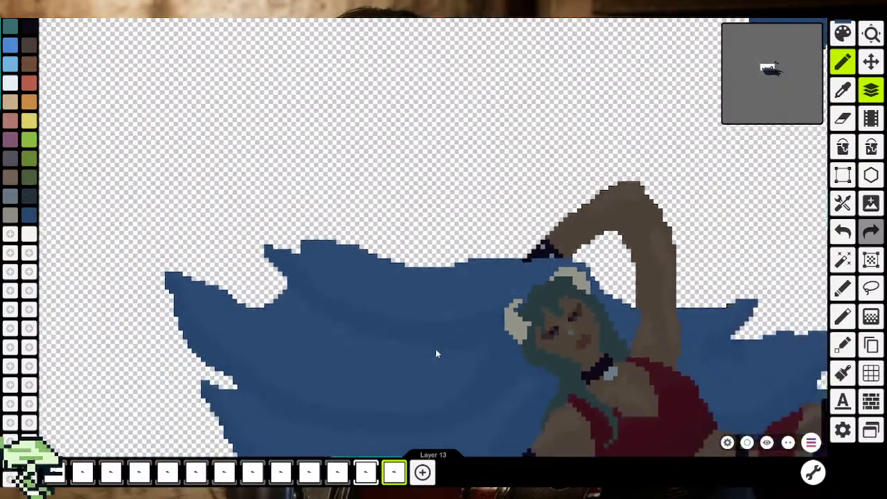
{"action": "scroll", "coordinate": [439, 352], "scroll_direction": "down", "scroll_amount": 3}
{"action": "scroll", "coordinate": [410, 251], "scroll_direction": "down", "scroll_amount": 2}
{"action": "scroll", "coordinate": [412, 247], "scroll_direction": "up", "scroll_amount": 3}
{"action": "scroll", "coordinate": [426, 217], "scroll_direction": "up", "scroll_amount": 3}
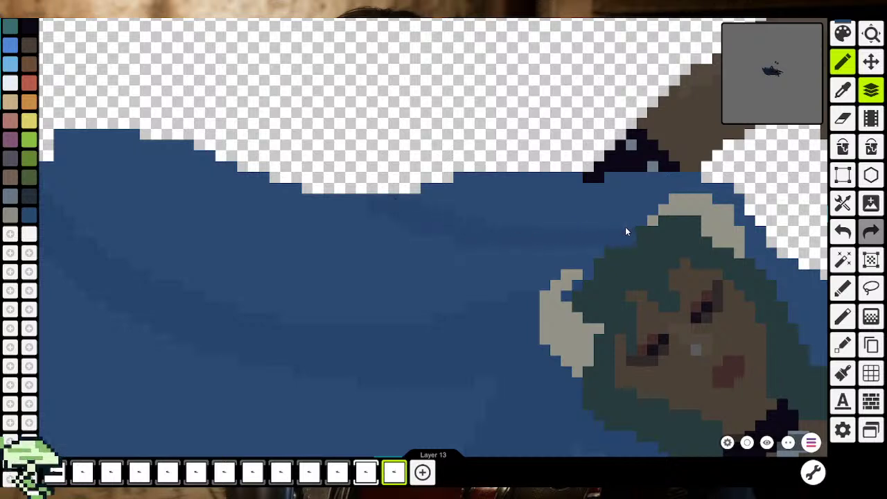
Add a darker blue shading band across the right-side hair
{"action": "left_click_drag", "start_coordinate": [609, 259], "coordinate": [627, 236]}
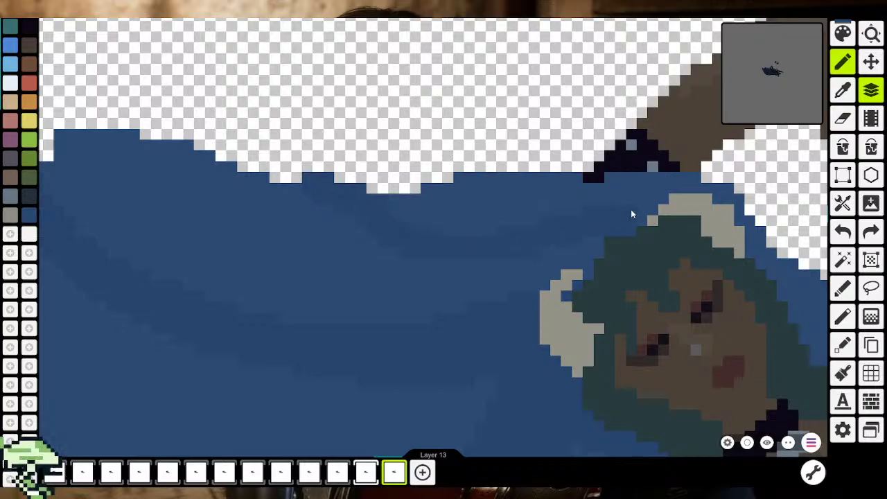
{"action": "scroll", "coordinate": [623, 220], "scroll_direction": "down", "scroll_amount": 5}
{"action": "scroll", "coordinate": [607, 271], "scroll_direction": "down", "scroll_amount": 2}
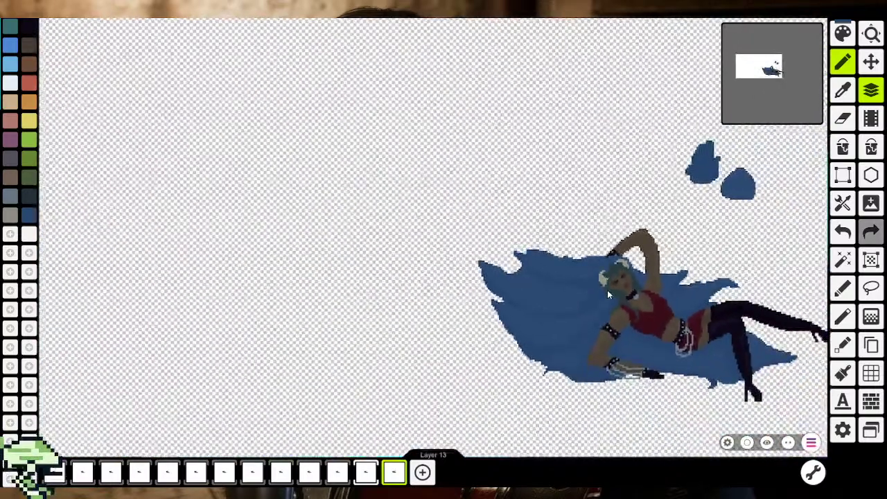
{"action": "scroll", "coordinate": [502, 235], "scroll_direction": "up", "scroll_amount": 2}
{"action": "scroll", "coordinate": [520, 222], "scroll_direction": "up", "scroll_amount": 2}
{"action": "scroll", "coordinate": [514, 236], "scroll_direction": "up", "scroll_amount": 2}
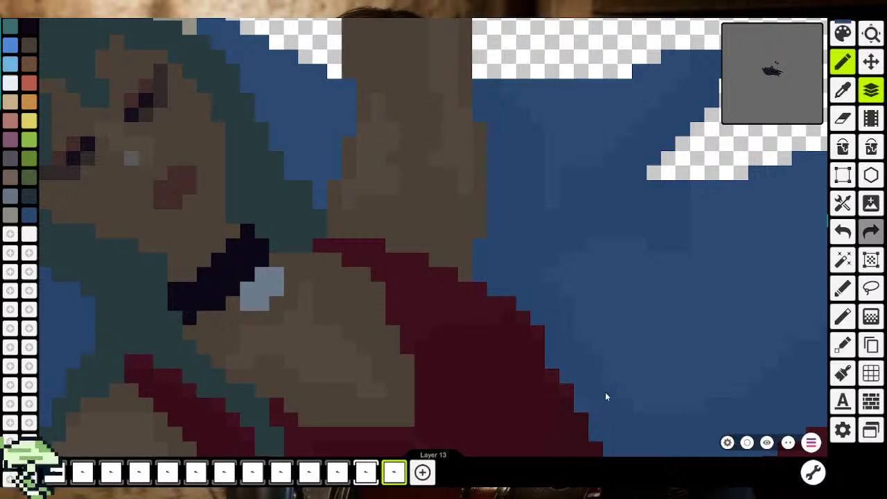
{"action": "key", "text": "ctrl+y"}
{"action": "scroll", "coordinate": [545, 272], "scroll_direction": "down", "scroll_amount": 5}
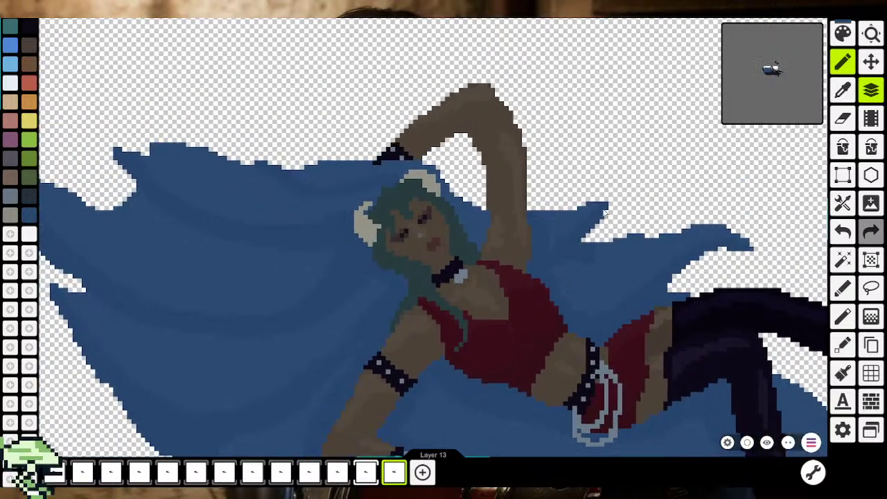
Extend the right hair tip, redoing it shorter with a raised top edge
{"action": "left_click_drag", "start_coordinate": [604, 214], "coordinate": [629, 205]}
{"action": "key", "text": "ctrl+z"}
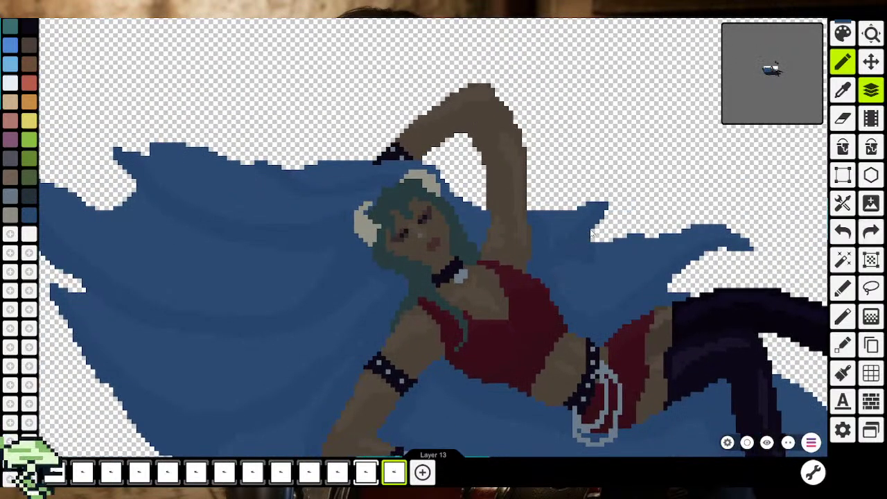
{"action": "left_click_drag", "start_coordinate": [590, 235], "coordinate": [638, 194]}
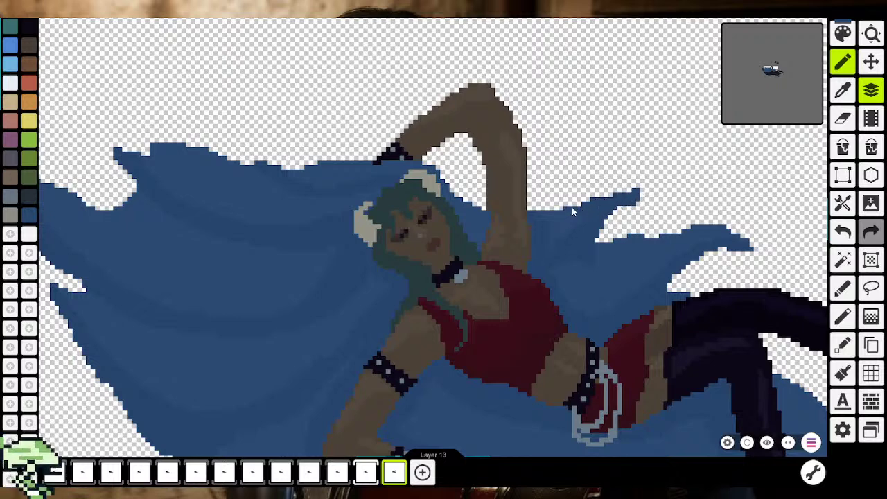
{"action": "mouse_move", "coordinate": [573, 212]}
{"action": "left_mouse_down"}
{"action": "mouse_move", "coordinate": [605, 193]}
{"action": "mouse_move", "coordinate": [644, 189]}
{"action": "left_mouse_up"}
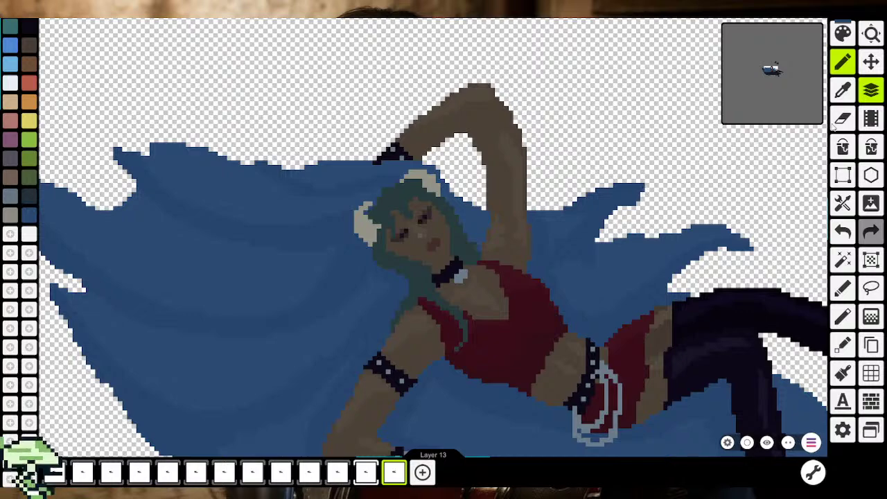
{"action": "left_click", "coordinate": [843, 91]}
{"action": "scroll", "coordinate": [567, 219], "scroll_direction": "up", "scroll_amount": 2}
{"action": "scroll", "coordinate": [558, 210], "scroll_direction": "up", "scroll_amount": 3}
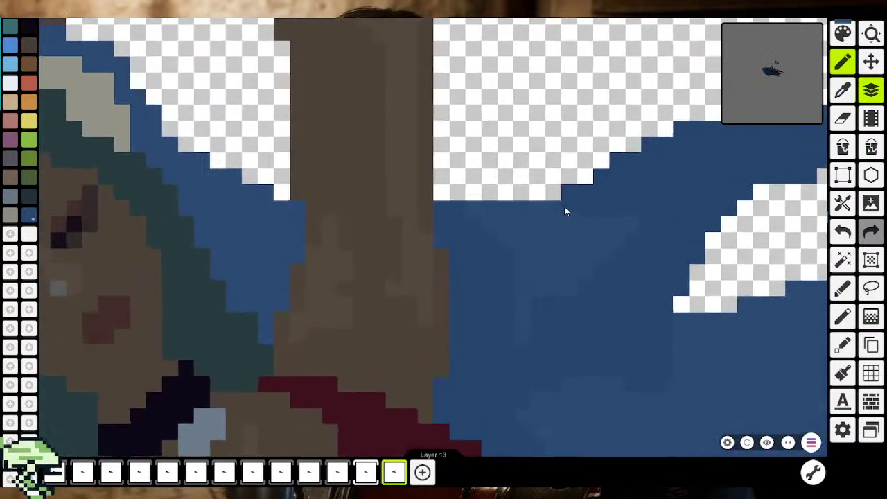
Thicken the hair's top edge, extend the lock downward and fill its notch into a hooked wave tip
{"action": "mouse_move", "coordinate": [684, 148]}
{"action": "left_mouse_down"}
{"action": "mouse_move", "coordinate": [592, 184]}
{"action": "mouse_move", "coordinate": [427, 330]}
{"action": "left_mouse_up"}
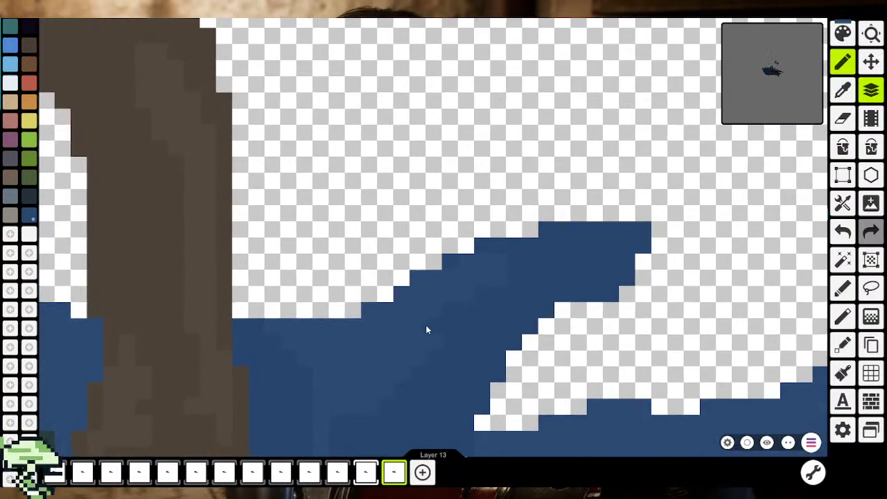
{"action": "left_click_drag", "start_coordinate": [515, 229], "coordinate": [534, 230]}
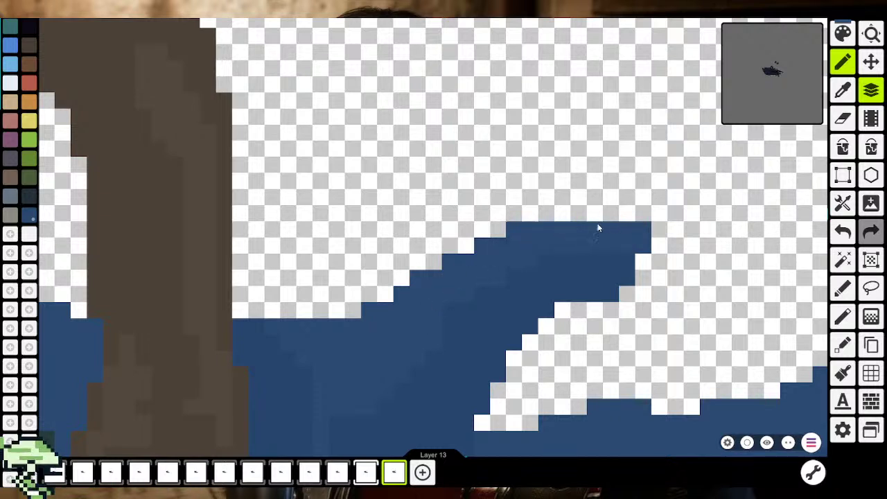
{"action": "left_click_drag", "start_coordinate": [579, 214], "coordinate": [650, 216]}
{"action": "mouse_move", "coordinate": [658, 261]}
{"action": "left_mouse_down"}
{"action": "mouse_move", "coordinate": [676, 261]}
{"action": "mouse_move", "coordinate": [665, 297]}
{"action": "left_mouse_up"}
{"action": "left_click", "coordinate": [843, 90]}
{"action": "left_click", "coordinate": [645, 246]}
{"action": "scroll", "coordinate": [672, 277], "scroll_direction": "down", "scroll_amount": 3}
{"action": "scroll", "coordinate": [672, 277], "scroll_direction": "down", "scroll_amount": 3}
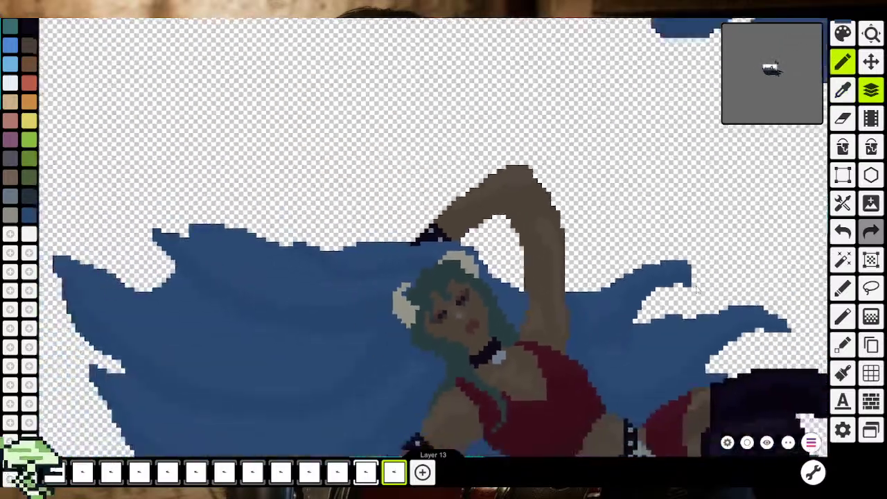
{"action": "scroll", "coordinate": [672, 277], "scroll_direction": "down", "scroll_amount": 3}
{"action": "scroll", "coordinate": [554, 213], "scroll_direction": "down", "scroll_amount": 2}
{"action": "scroll", "coordinate": [554, 213], "scroll_direction": "down", "scroll_amount": 2}
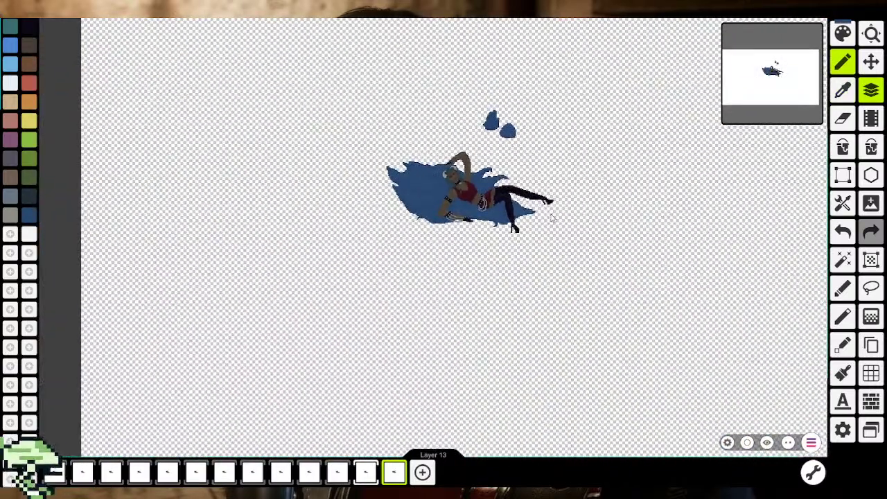
{"action": "scroll", "coordinate": [513, 182], "scroll_direction": "up", "scroll_amount": 1}
{"action": "scroll", "coordinate": [509, 180], "scroll_direction": "up", "scroll_amount": 2}
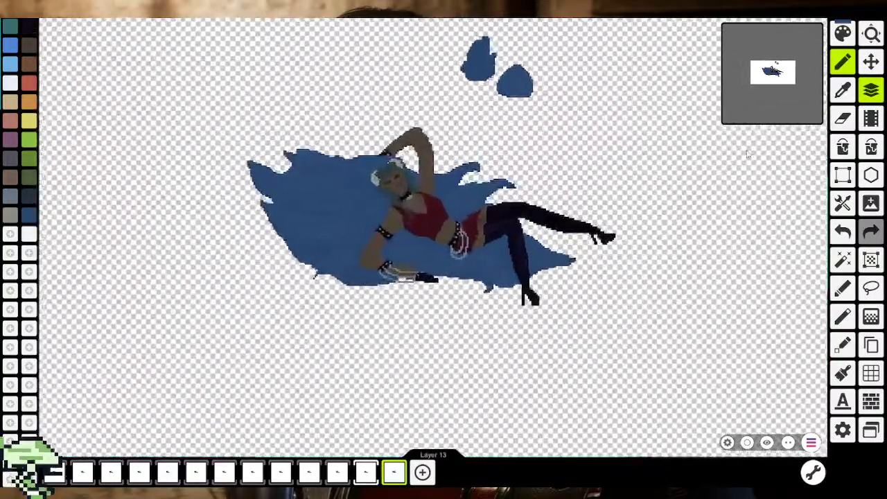
{"action": "scroll", "coordinate": [509, 180], "scroll_direction": "up", "scroll_amount": 2}
With the Eraser, flatten the top of the blue hair crest near the raised arm
{"action": "left_click", "coordinate": [842, 118]}
{"action": "scroll", "coordinate": [349, 206], "scroll_direction": "up", "scroll_amount": 2}
{"action": "scroll", "coordinate": [350, 207], "scroll_direction": "up", "scroll_amount": 2}
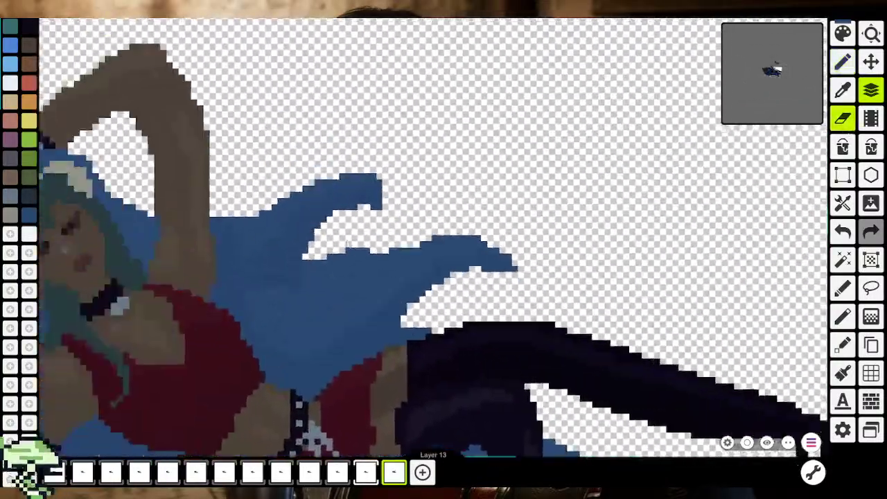
{"action": "scroll", "coordinate": [349, 207], "scroll_direction": "up", "scroll_amount": 2}
{"action": "scroll", "coordinate": [350, 207], "scroll_direction": "up", "scroll_amount": 2}
{"action": "left_click_drag", "start_coordinate": [390, 165], "coordinate": [547, 176]}
{"action": "left_click_drag", "start_coordinate": [433, 138], "coordinate": [543, 159]}
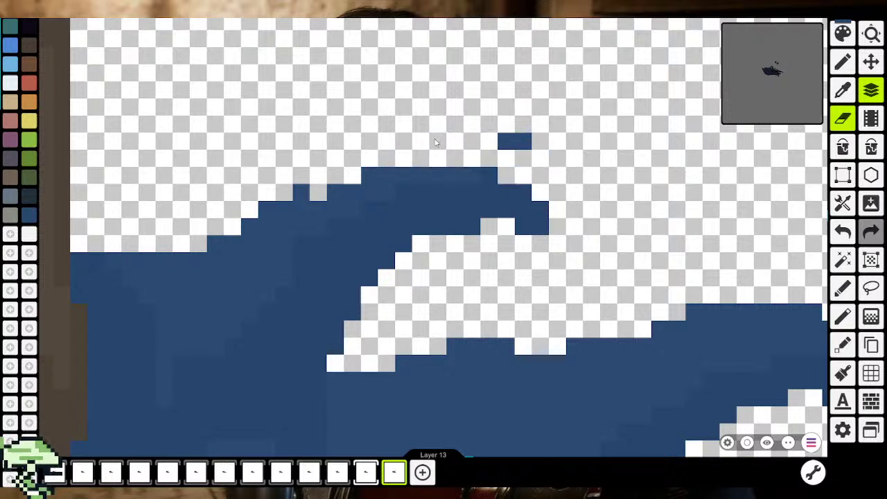
{"action": "left_click_drag", "start_coordinate": [499, 138], "coordinate": [570, 182]}
Remove the crest tip and the blue band beneath it, shortening the wave's top edge
{"action": "mouse_move", "coordinate": [560, 236]}
{"action": "left_mouse_down"}
{"action": "mouse_move", "coordinate": [534, 228]}
{"action": "mouse_move", "coordinate": [405, 242]}
{"action": "mouse_move", "coordinate": [444, 208]}
{"action": "mouse_move", "coordinate": [533, 237]}
{"action": "left_mouse_up"}
{"action": "left_click", "coordinate": [540, 209]}
{"action": "left_click_drag", "start_coordinate": [489, 193], "coordinate": [528, 196]}
{"action": "mouse_move", "coordinate": [464, 215]}
{"action": "left_mouse_down"}
{"action": "mouse_move", "coordinate": [387, 266]}
{"action": "mouse_move", "coordinate": [311, 194]}
{"action": "mouse_move", "coordinate": [231, 237]}
{"action": "left_mouse_up"}
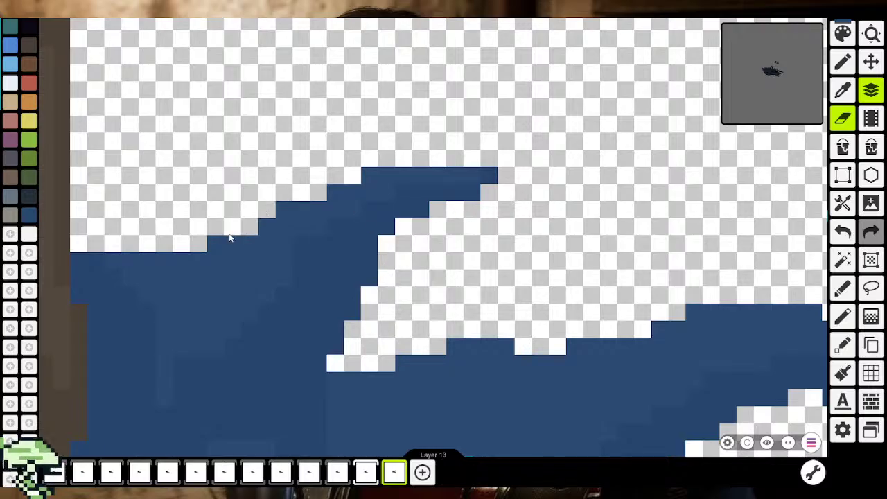
Recentre the figure and erase stray blue pixels on the hair notch's left edge
{"action": "scroll", "coordinate": [230, 248], "scroll_direction": "down", "scroll_amount": 2}
{"action": "scroll", "coordinate": [230, 248], "scroll_direction": "down", "scroll_amount": 3}
{"action": "scroll", "coordinate": [230, 248], "scroll_direction": "down", "scroll_amount": 2}
{"action": "left_click_drag", "start_coordinate": [267, 260], "coordinate": [524, 192]}
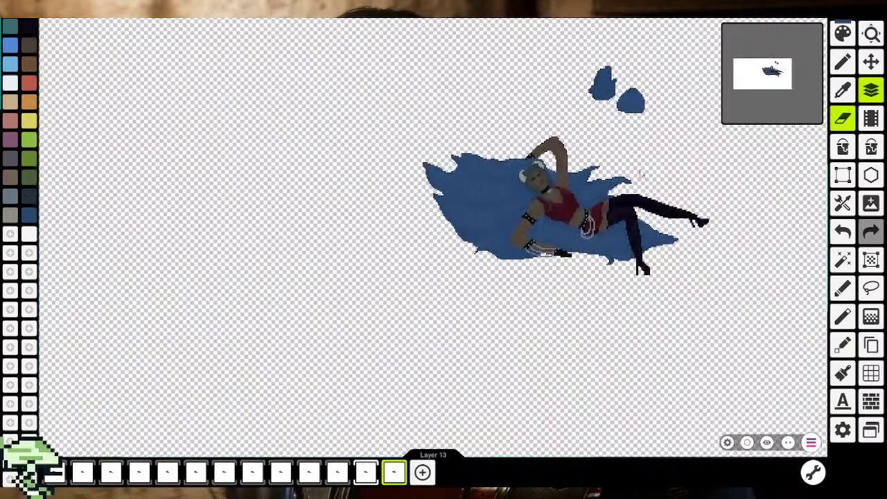
{"action": "scroll", "coordinate": [524, 191], "scroll_direction": "up", "scroll_amount": 1}
{"action": "scroll", "coordinate": [508, 188], "scroll_direction": "up", "scroll_amount": 1}
{"action": "scroll", "coordinate": [420, 144], "scroll_direction": "up", "scroll_amount": 2}
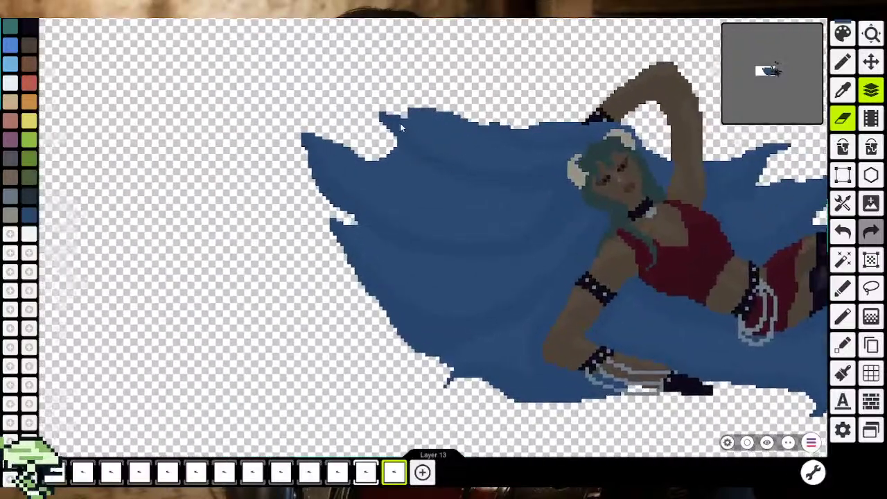
{"action": "scroll", "coordinate": [400, 123], "scroll_direction": "up", "scroll_amount": 2}
{"action": "scroll", "coordinate": [398, 126], "scroll_direction": "up", "scroll_amount": 1}
{"action": "left_click_drag", "start_coordinate": [380, 145], "coordinate": [360, 86]}
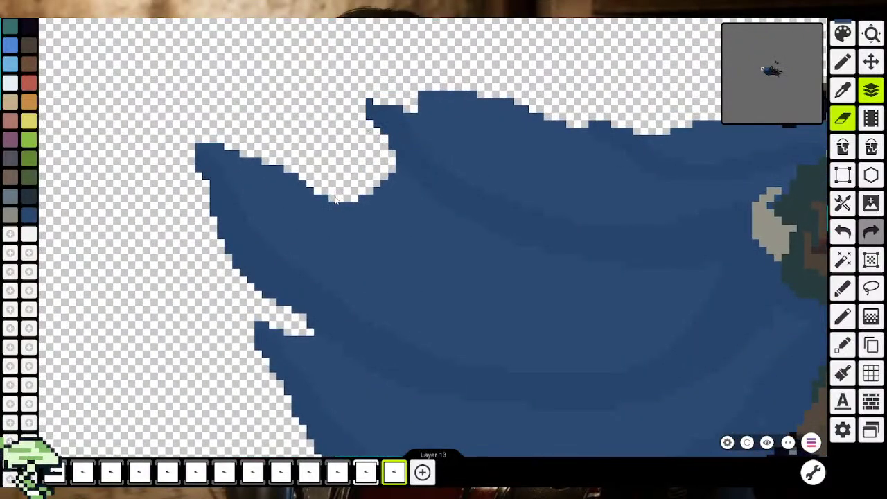
Zoom out and back in to inspect the reshaped hair tips
{"action": "scroll", "coordinate": [328, 198], "scroll_direction": "down", "scroll_amount": 3}
{"action": "scroll", "coordinate": [327, 198], "scroll_direction": "down", "scroll_amount": 2}
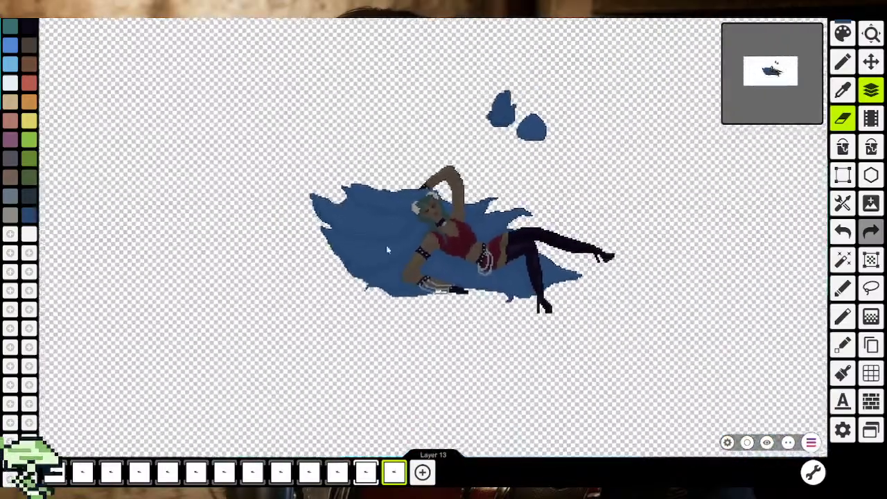
{"action": "scroll", "coordinate": [391, 255], "scroll_direction": "down", "scroll_amount": 1}
{"action": "scroll", "coordinate": [392, 255], "scroll_direction": "down", "scroll_amount": 2}
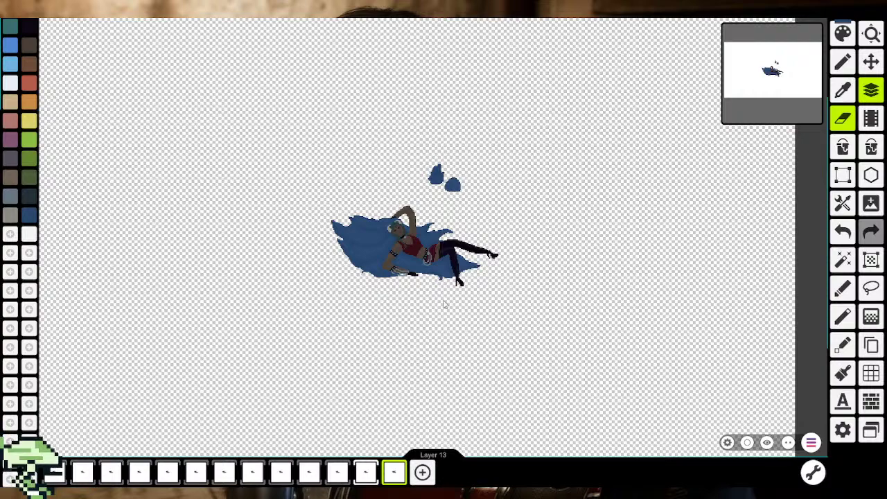
{"action": "scroll", "coordinate": [444, 303], "scroll_direction": "up", "scroll_amount": 1}
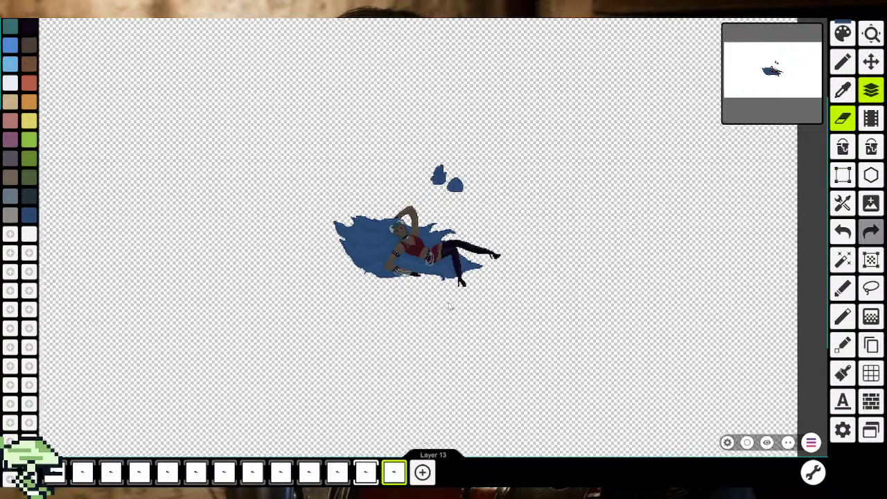
{"action": "scroll", "coordinate": [447, 298], "scroll_direction": "up", "scroll_amount": 1}
{"action": "scroll", "coordinate": [454, 291], "scroll_direction": "up", "scroll_amount": 2}
{"action": "scroll", "coordinate": [460, 281], "scroll_direction": "up", "scroll_amount": 2}
{"action": "scroll", "coordinate": [468, 291], "scroll_direction": "up", "scroll_amount": 1}
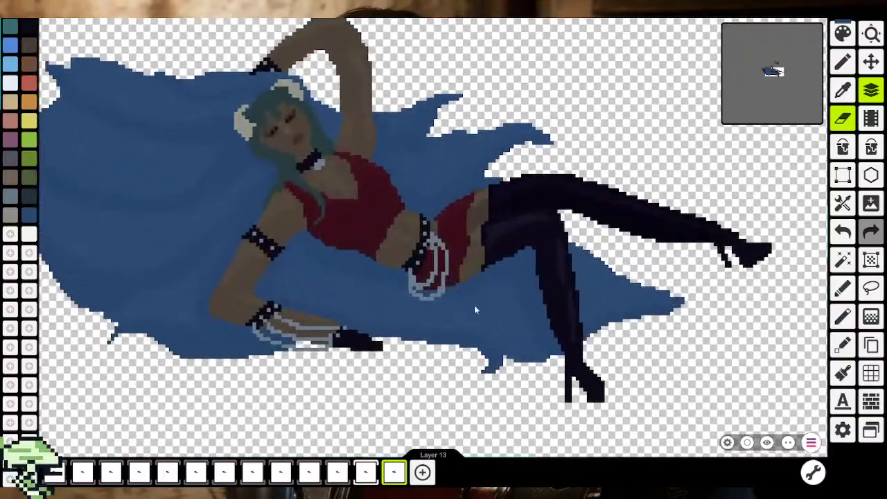
{"action": "scroll", "coordinate": [485, 343], "scroll_direction": "down", "scroll_amount": 1}
{"action": "scroll", "coordinate": [520, 341], "scroll_direction": "up", "scroll_amount": 1}
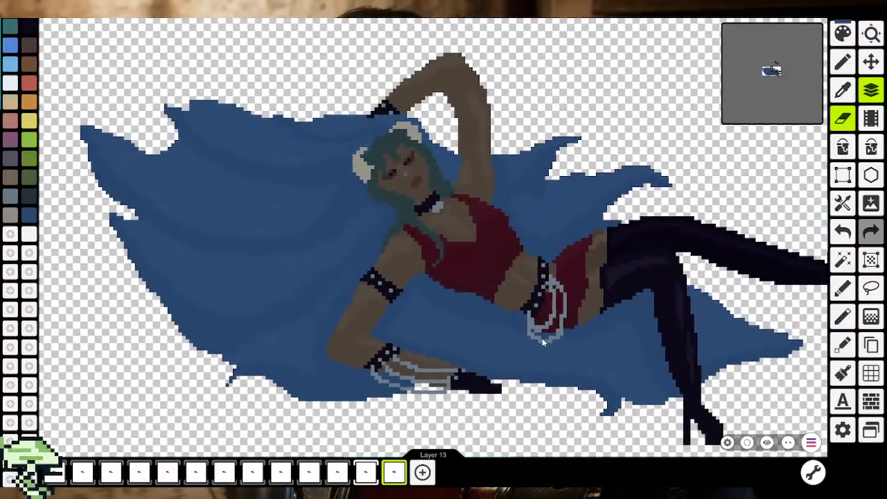
{"action": "scroll", "coordinate": [535, 337], "scroll_direction": "down", "scroll_amount": 3}
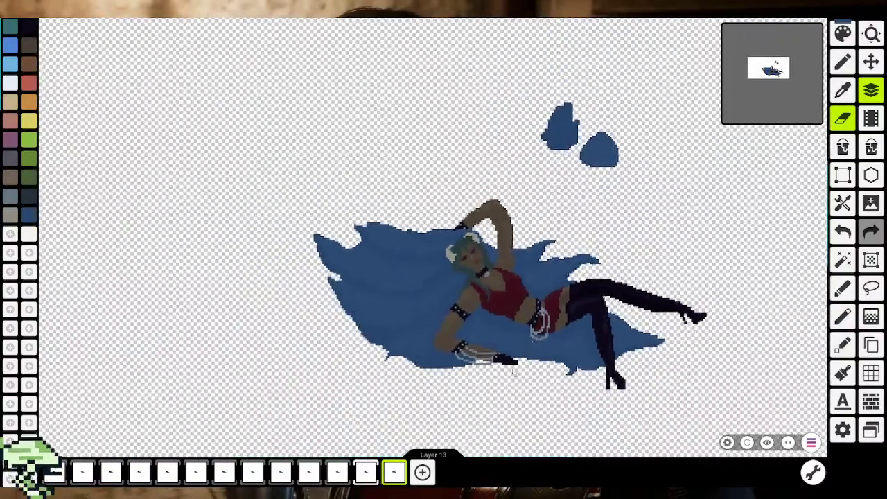
{"action": "left_click_drag", "start_coordinate": [397, 433], "coordinate": [370, 391]}
{"action": "left_click", "coordinate": [393, 471]}
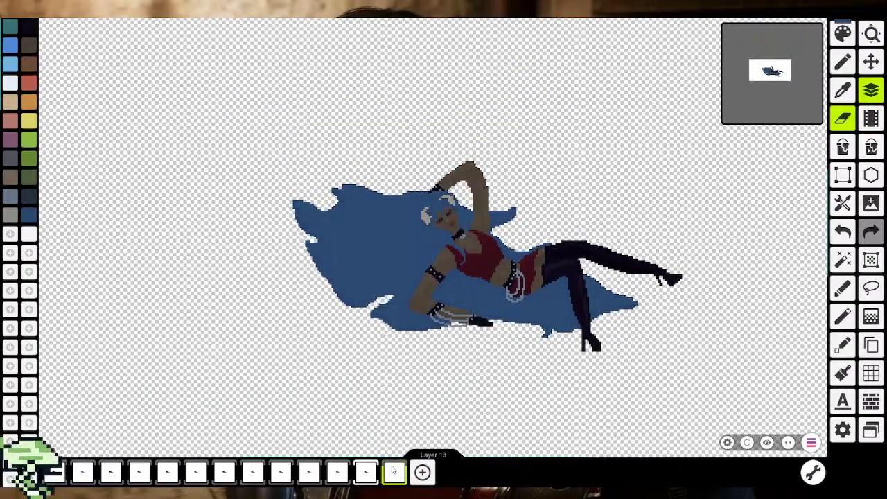
{"action": "scroll", "coordinate": [433, 374], "scroll_direction": "down", "scroll_amount": 3}
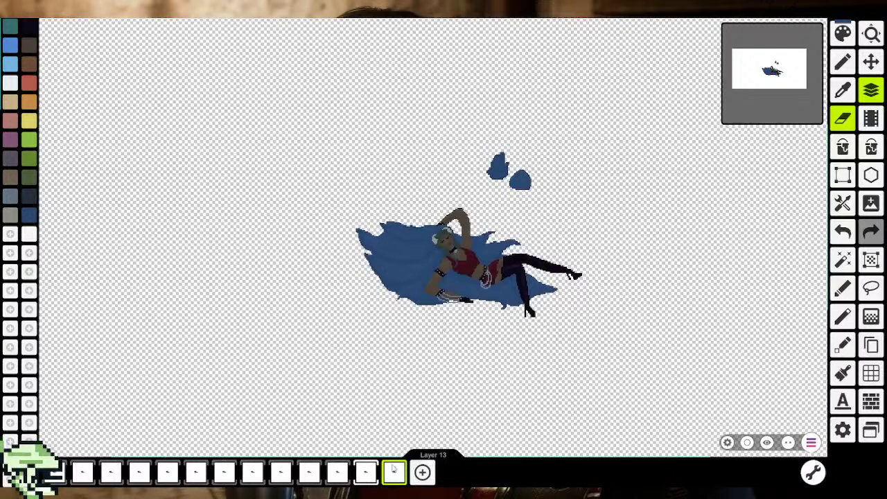
{"action": "left_click", "coordinate": [393, 472]}
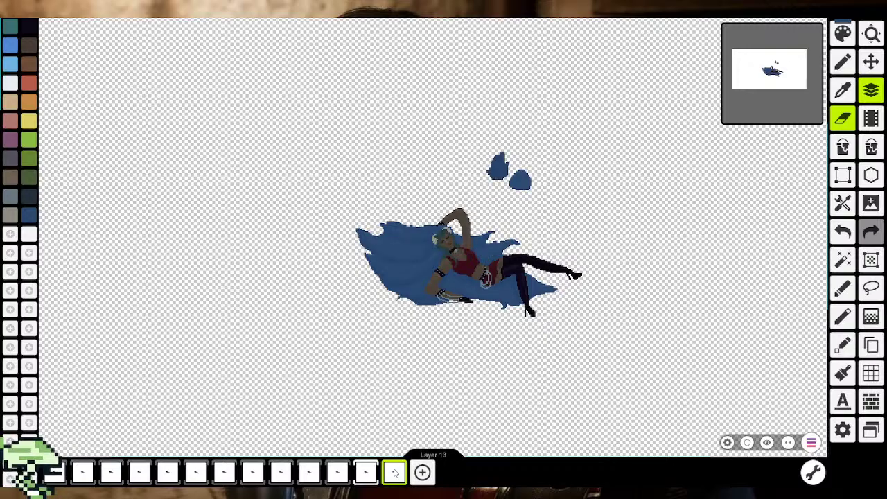
{"action": "scroll", "coordinate": [432, 244], "scroll_direction": "up", "scroll_amount": 3}
{"action": "scroll", "coordinate": [489, 265], "scroll_direction": "up", "scroll_amount": 3}
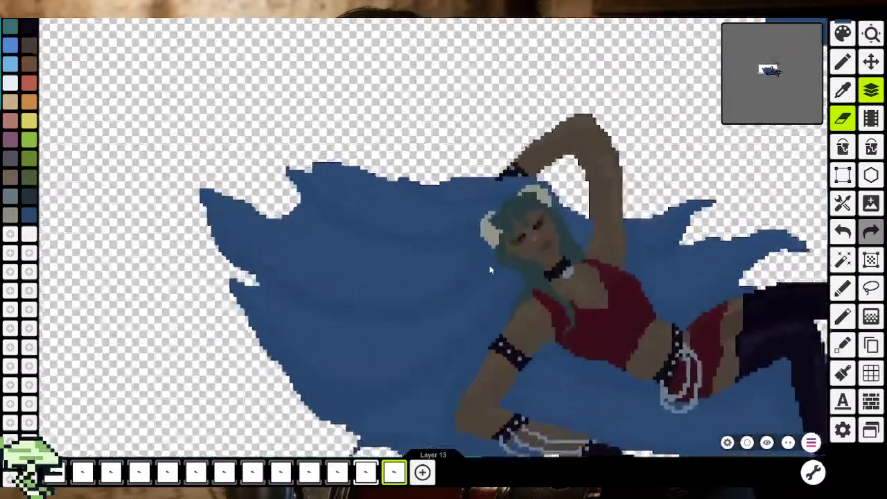
{"action": "scroll", "coordinate": [489, 265], "scroll_direction": "up", "scroll_amount": 3}
{"action": "left_click", "coordinate": [843, 92]}
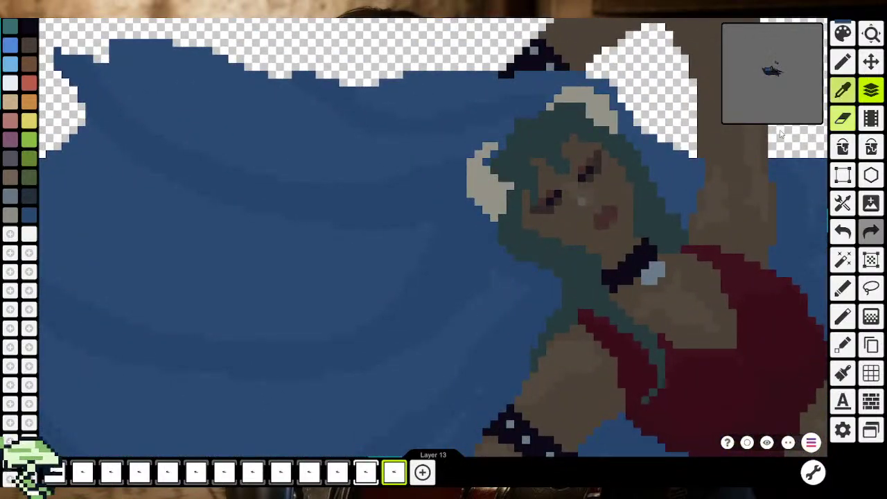
{"action": "key", "text": "b"}
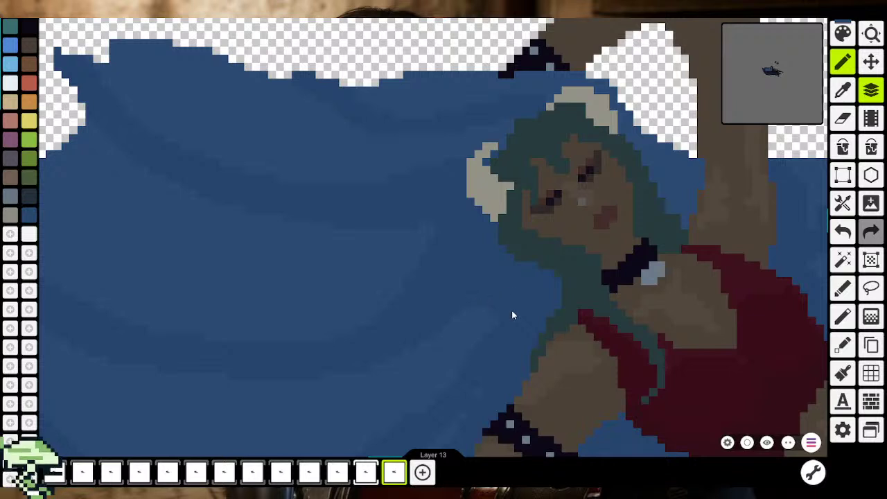
{"action": "key", "text": "b"}
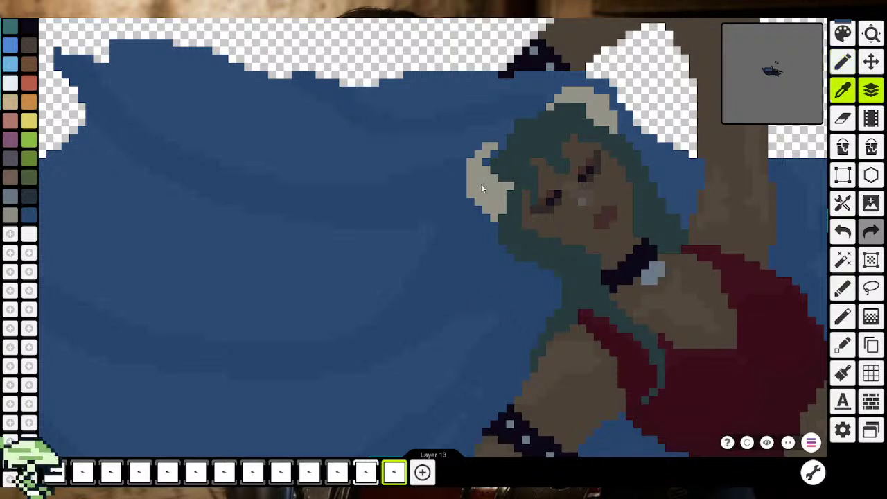
{"action": "key", "text": "b"}
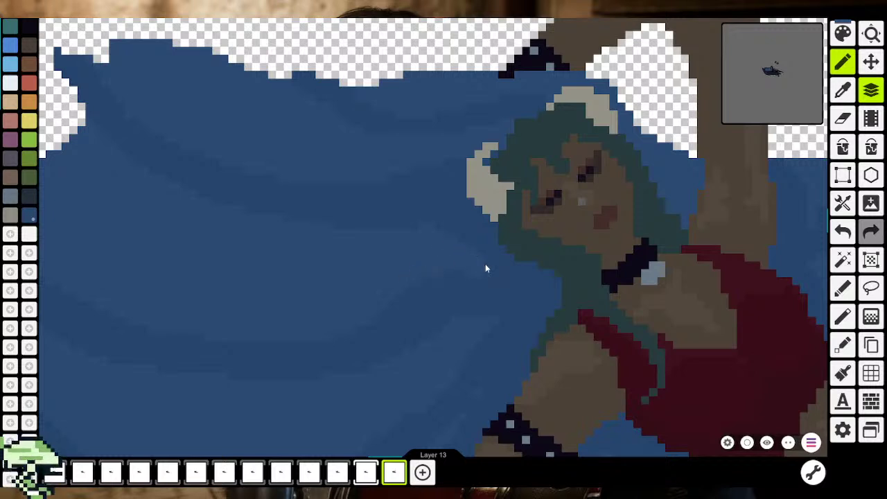
{"action": "scroll", "coordinate": [489, 275], "scroll_direction": "down", "scroll_amount": 1}
{"action": "scroll", "coordinate": [489, 287], "scroll_direction": "down", "scroll_amount": 3}
{"action": "scroll", "coordinate": [484, 346], "scroll_direction": "down", "scroll_amount": 2}
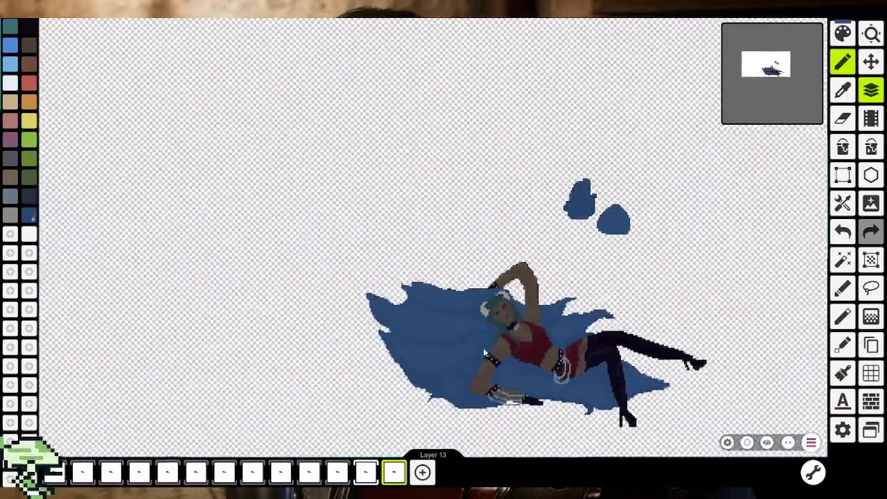
{"action": "scroll", "coordinate": [483, 347], "scroll_direction": "down", "scroll_amount": 2}
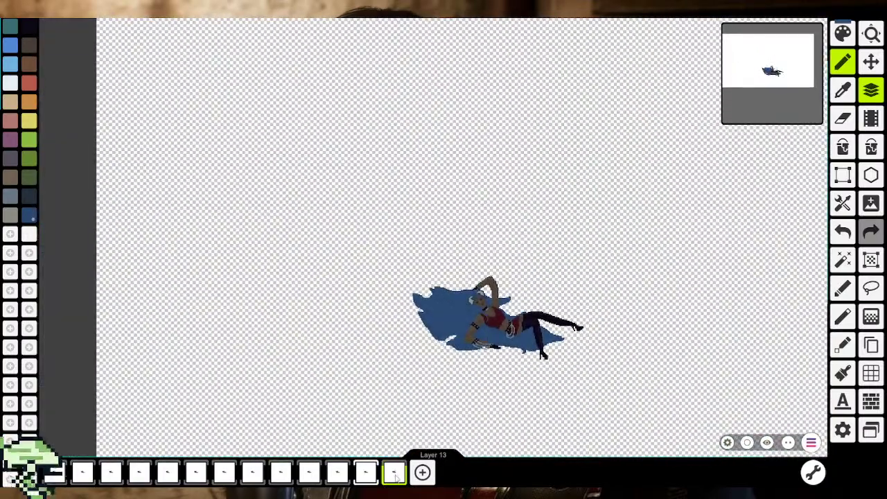
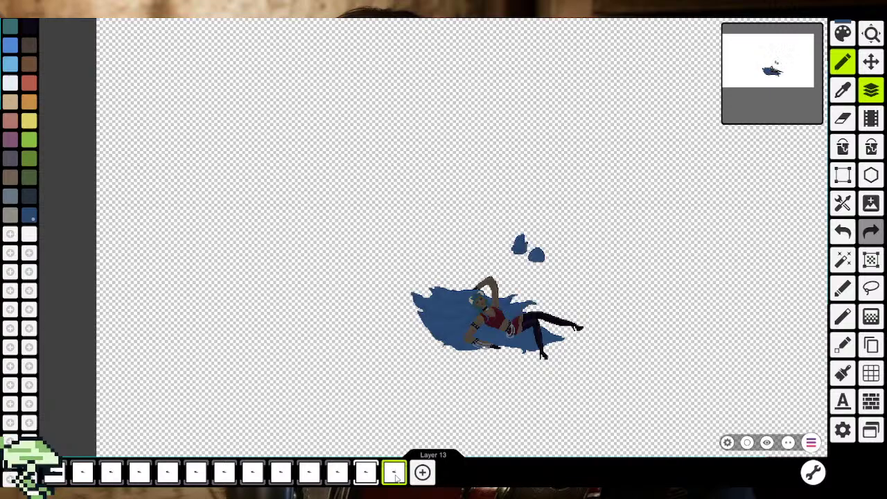
Zoom in on the legs, select the eyedropper, and open Layer 12's options dialog
{"action": "scroll", "coordinate": [547, 342], "scroll_direction": "up", "scroll_amount": 1}
{"action": "scroll", "coordinate": [546, 326], "scroll_direction": "up", "scroll_amount": 1}
{"action": "scroll", "coordinate": [546, 325], "scroll_direction": "up", "scroll_amount": 3}
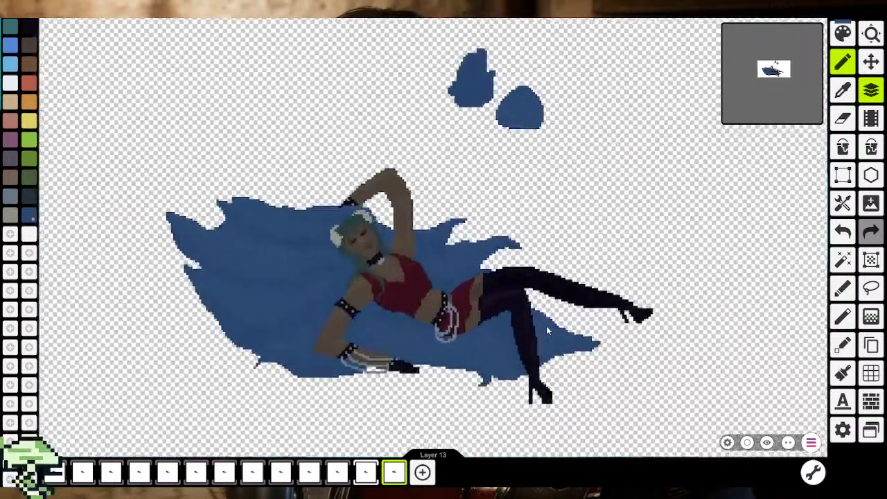
{"action": "scroll", "coordinate": [547, 320], "scroll_direction": "up", "scroll_amount": 3}
{"action": "scroll", "coordinate": [547, 320], "scroll_direction": "up", "scroll_amount": 3}
{"action": "scroll", "coordinate": [544, 321], "scroll_direction": "up", "scroll_amount": 2}
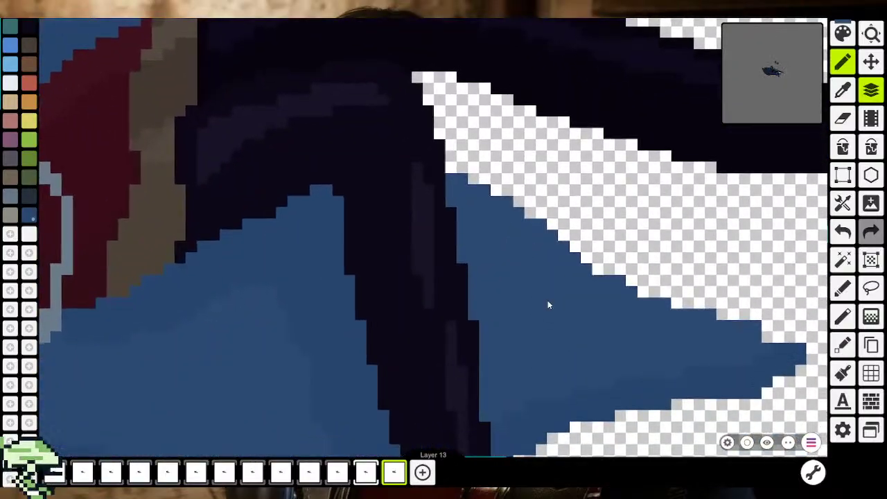
{"action": "scroll", "coordinate": [479, 214], "scroll_direction": "up", "scroll_amount": 2}
{"action": "scroll", "coordinate": [527, 221], "scroll_direction": "up", "scroll_amount": 2}
{"action": "scroll", "coordinate": [469, 404], "scroll_direction": "down", "scroll_amount": 2}
{"action": "scroll", "coordinate": [467, 401], "scroll_direction": "down", "scroll_amount": 3}
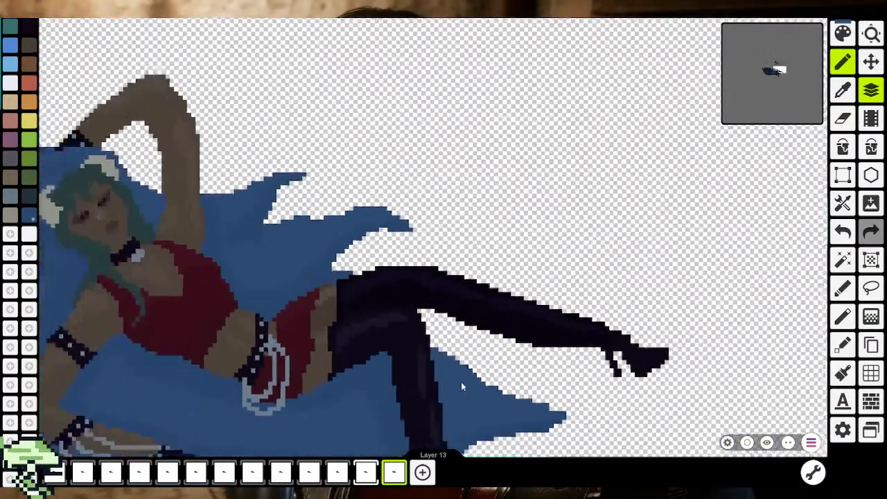
{"action": "scroll", "coordinate": [388, 296], "scroll_direction": "down", "scroll_amount": 1}
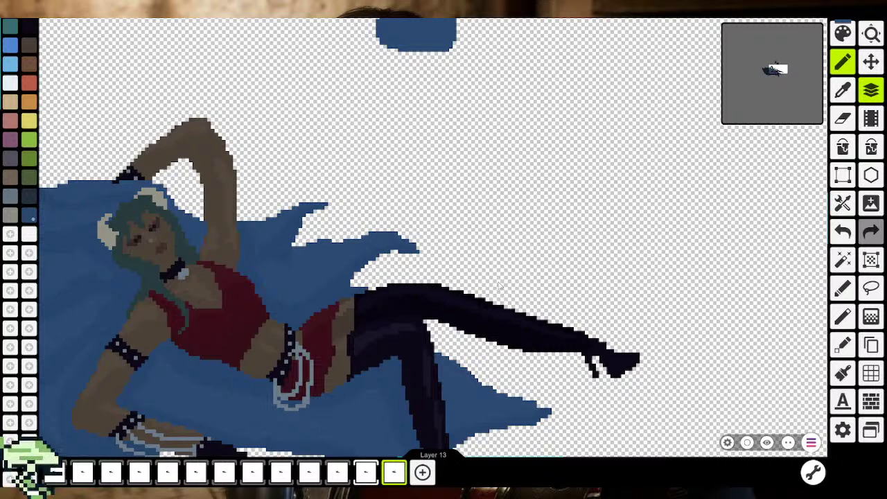
{"action": "left_click", "coordinate": [842, 90]}
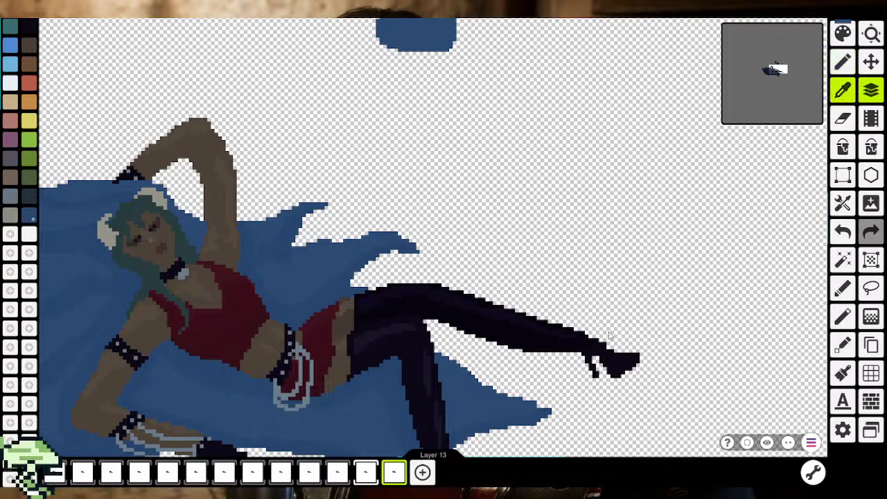
{"action": "left_click", "coordinate": [813, 472]}
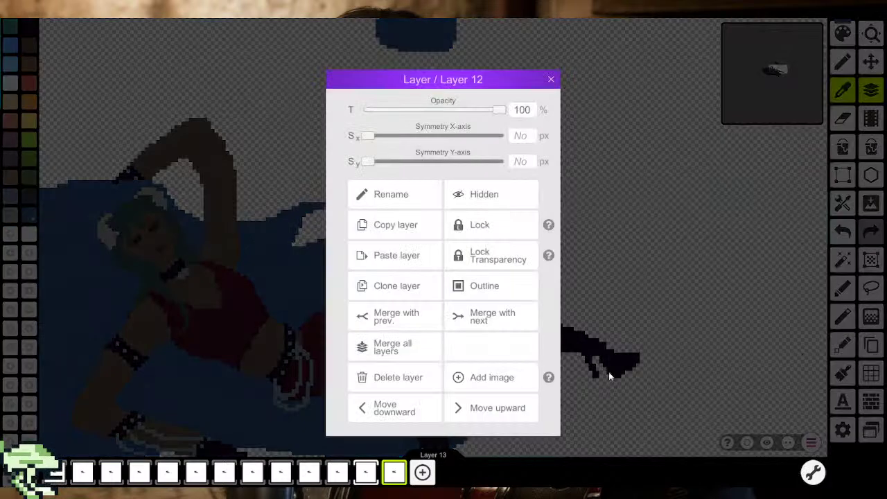
Clone Layer 12 and close the layer options dialog
{"action": "left_click", "coordinate": [378, 285]}
{"action": "left_click", "coordinate": [550, 79]}
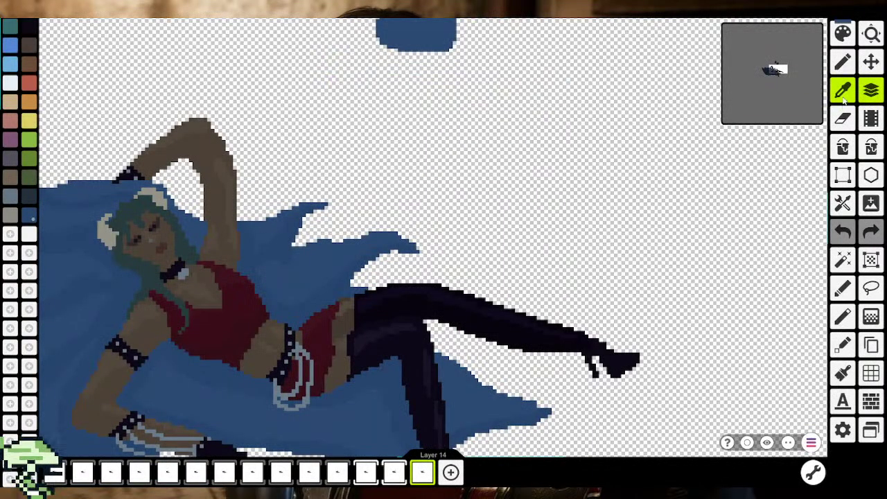
{"action": "left_click", "coordinate": [450, 393]}
{"action": "scroll", "coordinate": [382, 306], "scroll_direction": "up", "scroll_amount": 2}
{"action": "scroll", "coordinate": [382, 306], "scroll_direction": "up", "scroll_amount": 2}
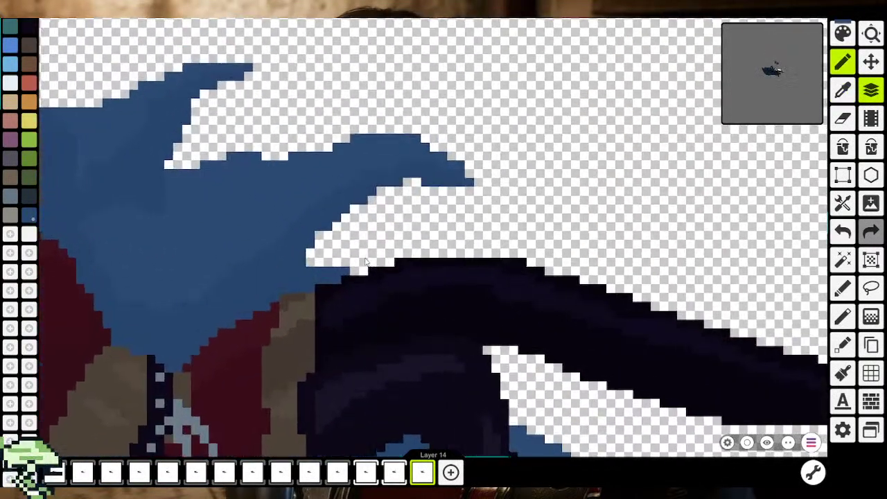
Outline a new blue hair strand sweeping right above the leg and curving back to the boot
{"action": "mouse_move", "coordinate": [318, 262]}
{"action": "left_mouse_down"}
{"action": "mouse_move", "coordinate": [346, 239]}
{"action": "mouse_move", "coordinate": [582, 232]}
{"action": "left_mouse_up"}
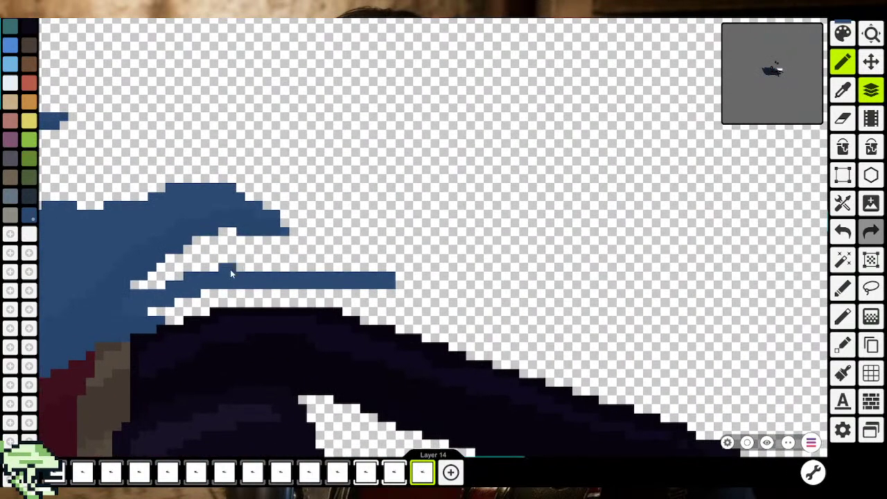
{"action": "mouse_move", "coordinate": [230, 269]}
{"action": "left_mouse_down"}
{"action": "mouse_move", "coordinate": [646, 296]}
{"action": "mouse_move", "coordinate": [762, 197]}
{"action": "left_mouse_up"}
{"action": "scroll", "coordinate": [693, 208], "scroll_direction": "down", "scroll_amount": 2}
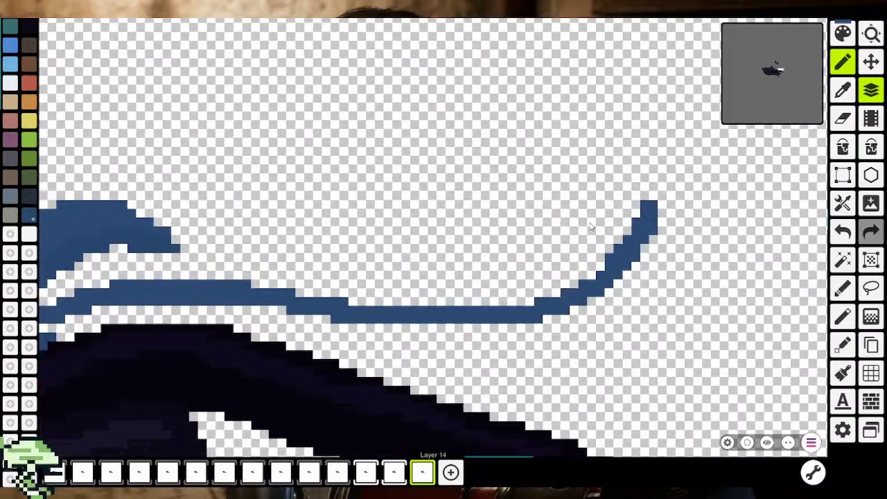
{"action": "scroll", "coordinate": [604, 225], "scroll_direction": "down", "scroll_amount": 2}
{"action": "mouse_move", "coordinate": [605, 223]}
{"action": "left_mouse_down"}
{"action": "mouse_move", "coordinate": [603, 254]}
{"action": "mouse_move", "coordinate": [581, 284]}
{"action": "mouse_move", "coordinate": [556, 286]}
{"action": "left_mouse_up"}
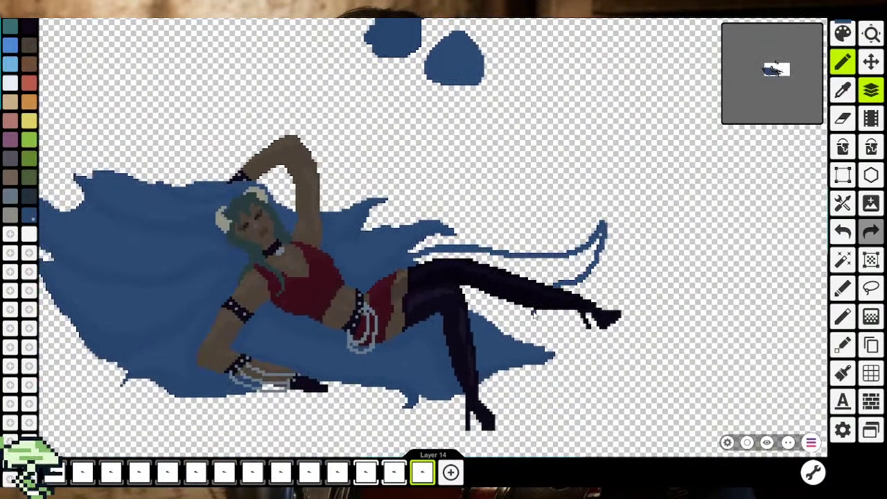
{"action": "left_click_drag", "start_coordinate": [533, 313], "coordinate": [496, 327]}
Fill the new strand and the gap below the black leg with blue
{"action": "left_click", "coordinate": [852, 151]}
{"action": "left_click", "coordinate": [546, 272]}
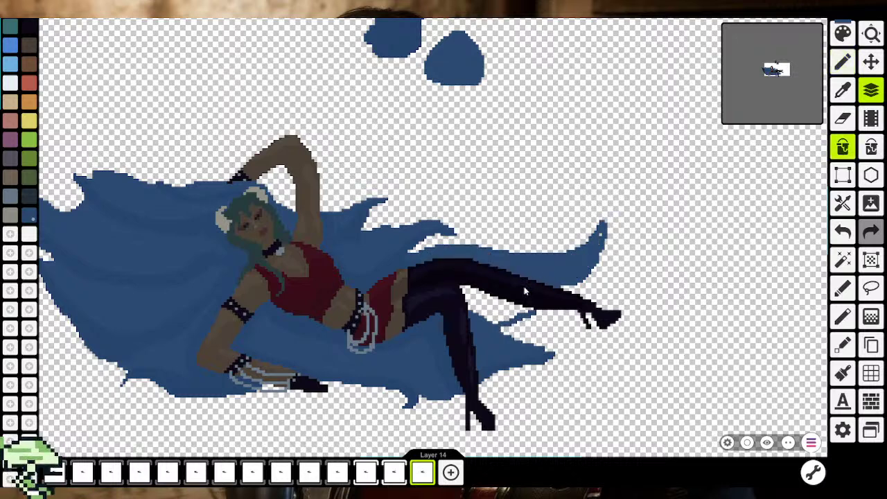
{"action": "left_click", "coordinate": [499, 310]}
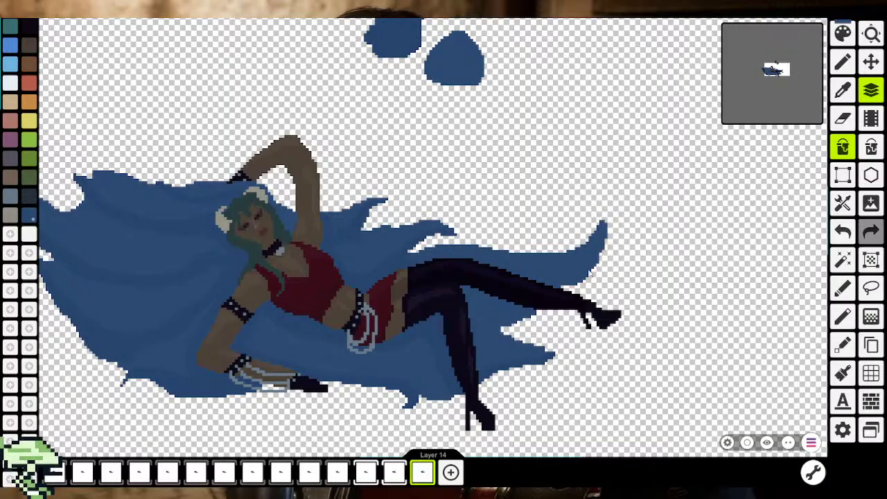
{"action": "scroll", "coordinate": [503, 350], "scroll_direction": "down", "scroll_amount": 2}
{"action": "scroll", "coordinate": [502, 350], "scroll_direction": "down", "scroll_amount": 3}
{"action": "scroll", "coordinate": [502, 350], "scroll_direction": "down", "scroll_amount": 1}
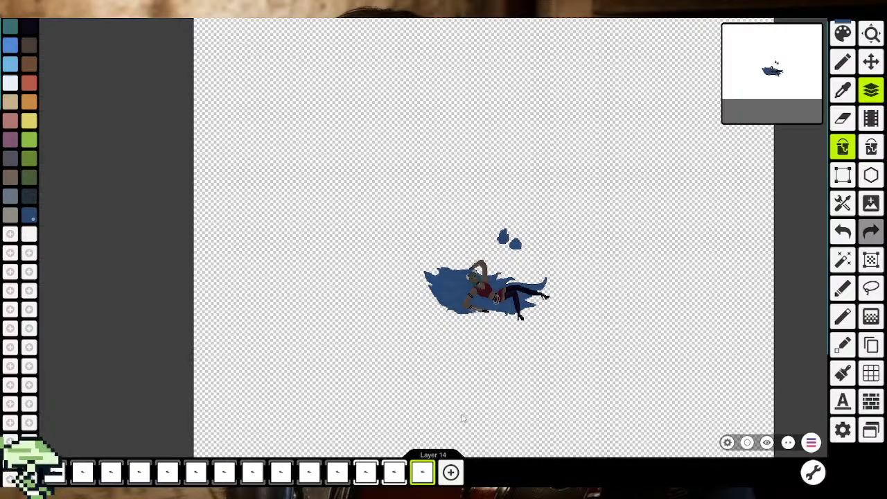
Touch up the strand's edges with blue pixels where leg meets hair and at the widened tip
{"action": "scroll", "coordinate": [528, 287], "scroll_direction": "up", "scroll_amount": 2}
{"action": "scroll", "coordinate": [528, 287], "scroll_direction": "up", "scroll_amount": 3}
{"action": "scroll", "coordinate": [528, 287], "scroll_direction": "up", "scroll_amount": 2}
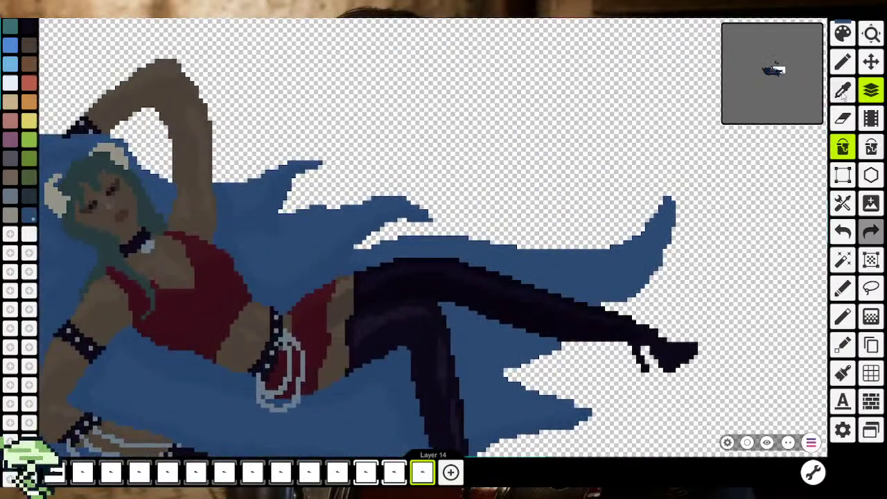
{"action": "key", "text": "b"}
{"action": "key", "text": "g"}
{"action": "scroll", "coordinate": [693, 251], "scroll_direction": "up", "scroll_amount": 1}
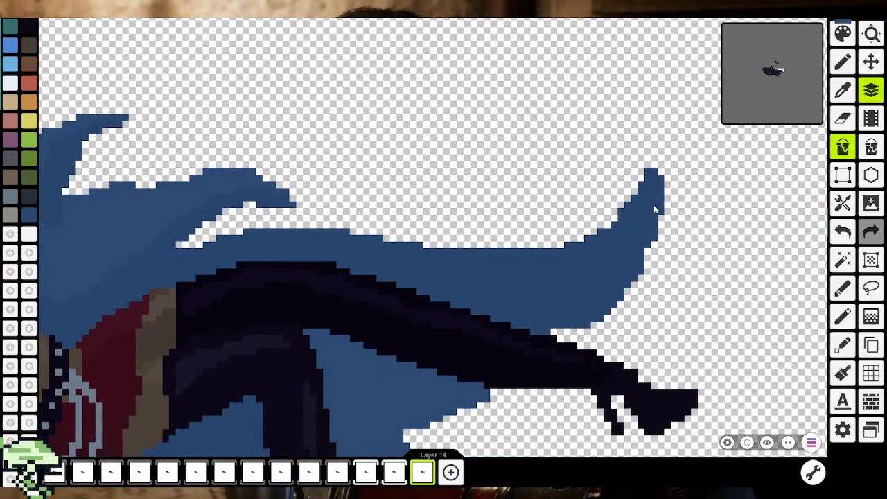
{"action": "key", "text": "b"}
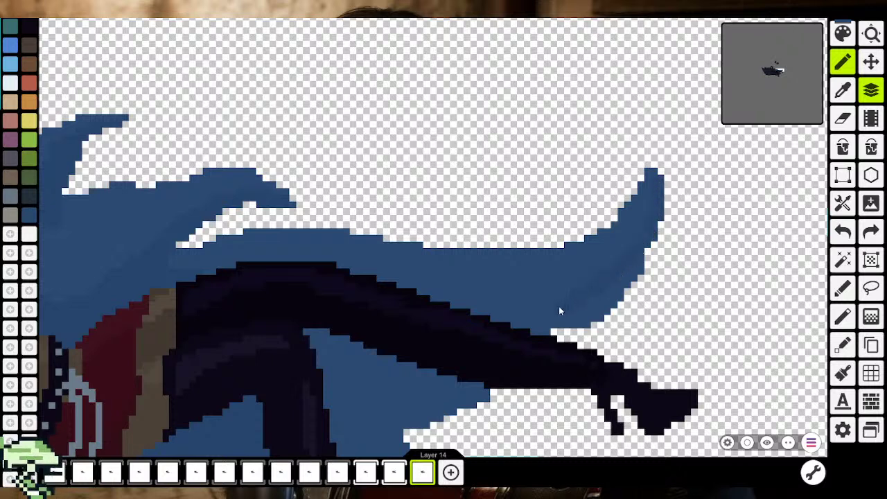
{"action": "left_click_drag", "start_coordinate": [518, 320], "coordinate": [484, 383]}
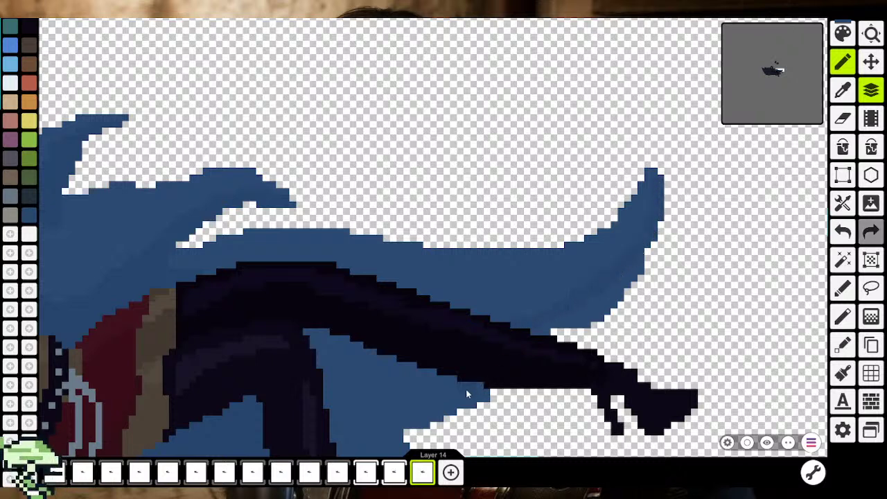
{"action": "scroll", "coordinate": [388, 374], "scroll_direction": "down", "scroll_amount": 2}
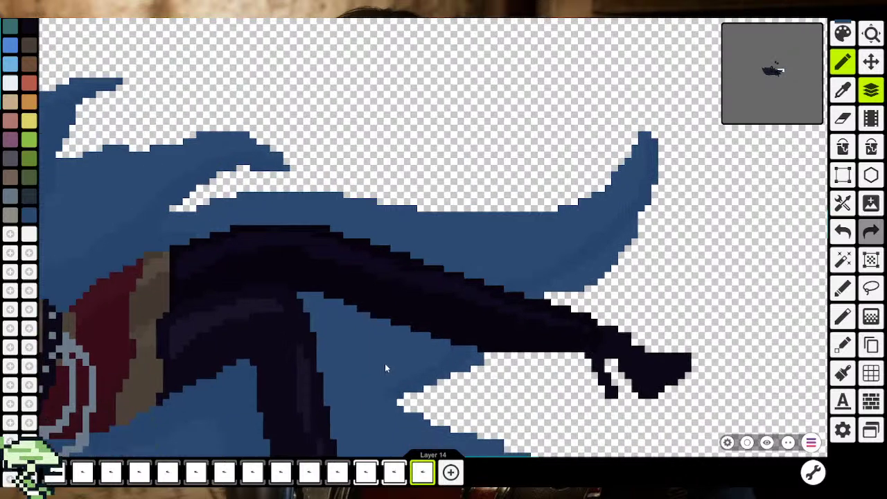
{"action": "scroll", "coordinate": [450, 343], "scroll_direction": "down", "scroll_amount": 2}
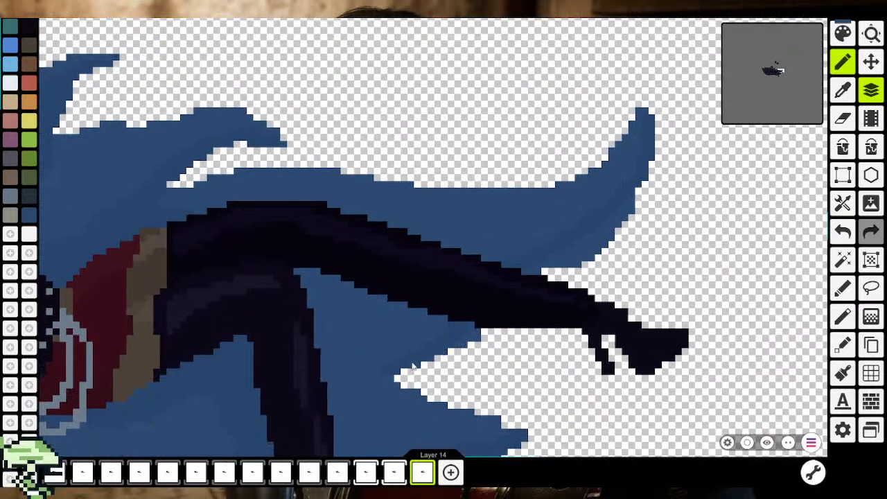
{"action": "left_click", "coordinate": [484, 336]}
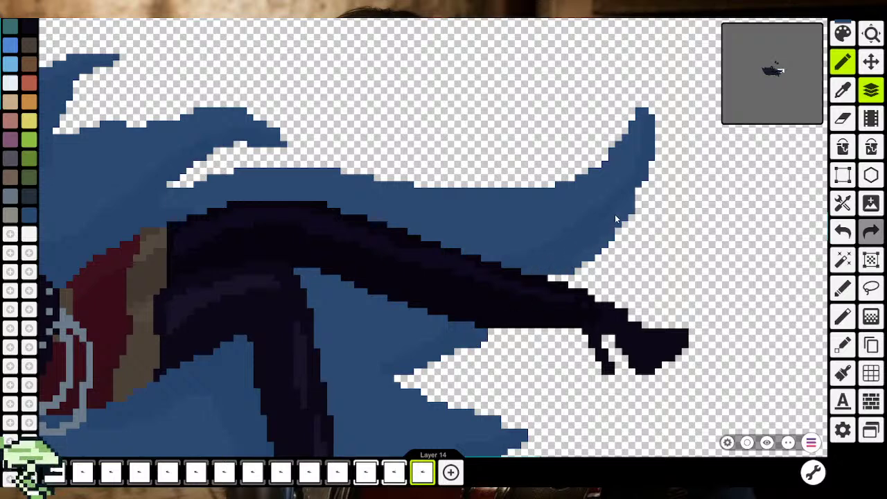
{"action": "left_click", "coordinate": [639, 189]}
{"action": "left_click", "coordinate": [647, 182]}
{"action": "mouse_move", "coordinate": [622, 209]}
{"action": "left_mouse_down"}
{"action": "mouse_move", "coordinate": [624, 225]}
{"action": "mouse_move", "coordinate": [560, 274]}
{"action": "left_mouse_up"}
Review the lower leg and strand, undo to restore the dark pixel, and centre the whole drawing
{"action": "scroll", "coordinate": [560, 273], "scroll_direction": "down", "scroll_amount": 3}
{"action": "scroll", "coordinate": [539, 297], "scroll_direction": "down", "scroll_amount": 1}
{"action": "scroll", "coordinate": [539, 296], "scroll_direction": "down", "scroll_amount": 1}
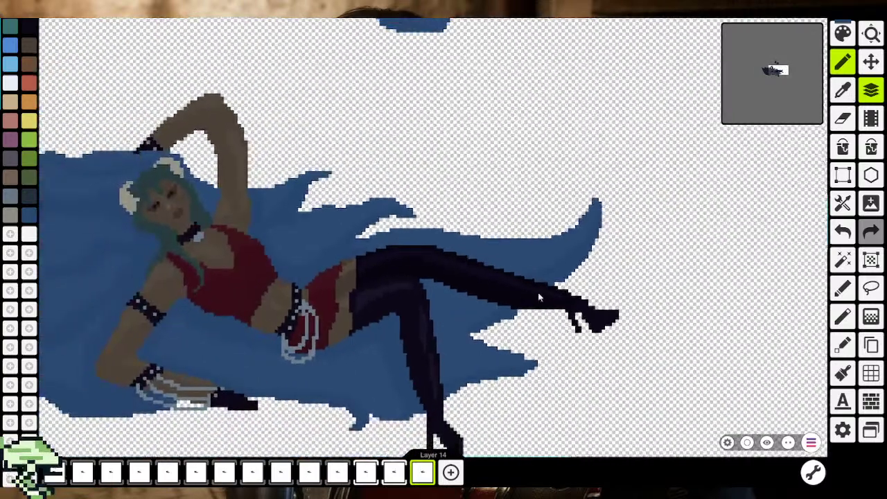
{"action": "scroll", "coordinate": [452, 304], "scroll_direction": "up", "scroll_amount": 2}
{"action": "scroll", "coordinate": [444, 295], "scroll_direction": "up", "scroll_amount": 2}
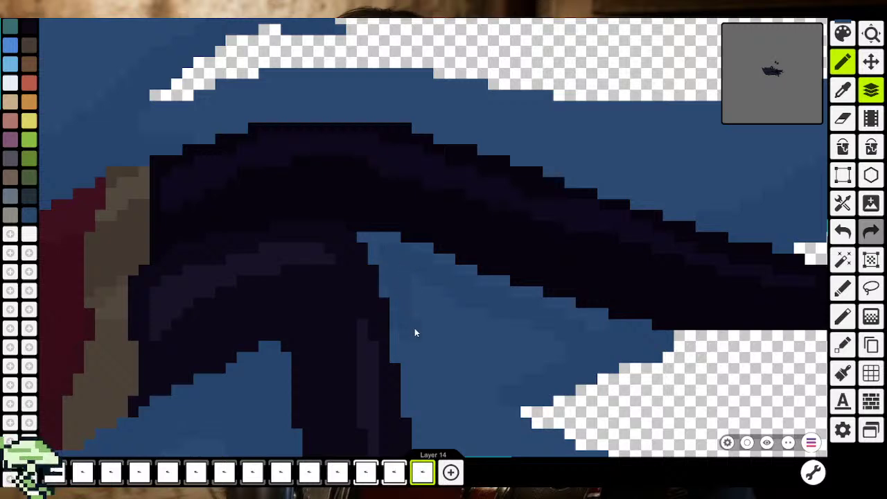
{"action": "left_click_drag", "start_coordinate": [411, 403], "coordinate": [416, 210]}
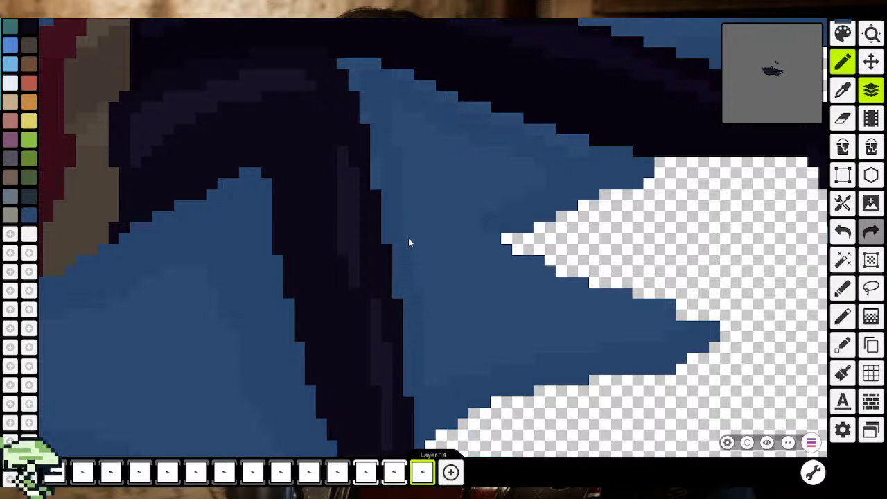
{"action": "left_click", "coordinate": [843, 147]}
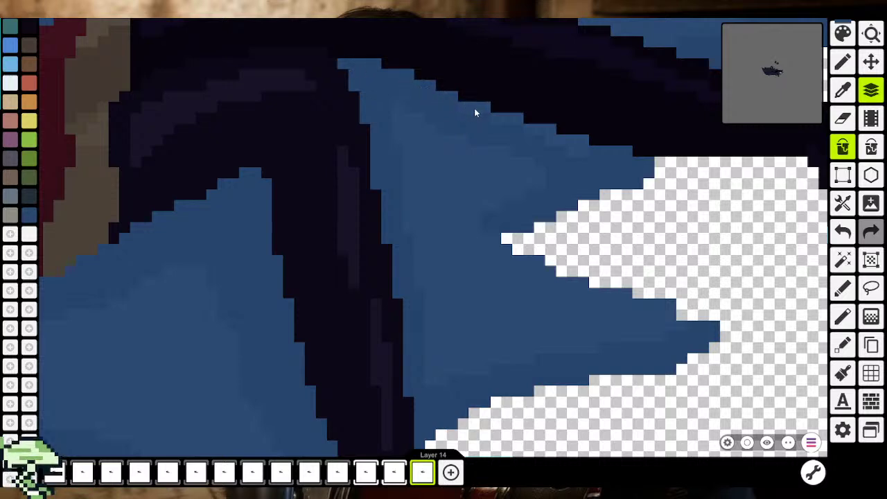
{"action": "scroll", "coordinate": [573, 149], "scroll_direction": "down", "scroll_amount": 3}
{"action": "scroll", "coordinate": [573, 149], "scroll_direction": "down", "scroll_amount": 2}
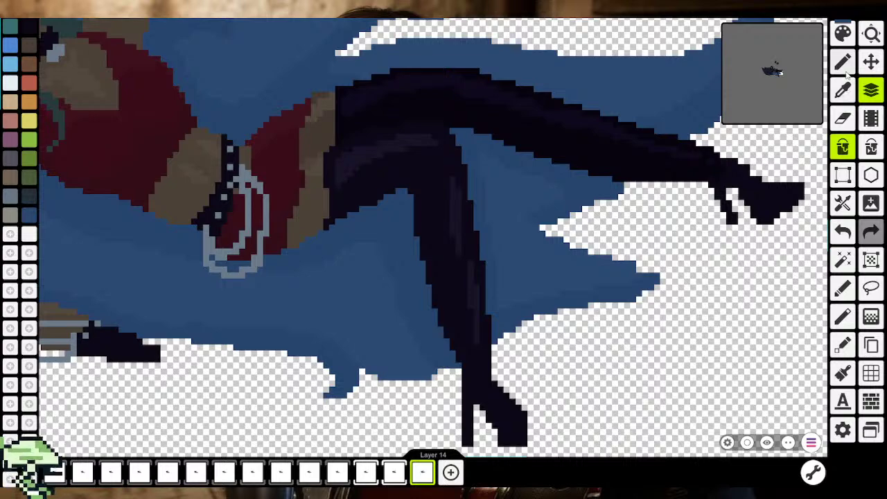
{"action": "left_click", "coordinate": [843, 62]}
{"action": "left_click_drag", "start_coordinate": [566, 126], "coordinate": [511, 310]}
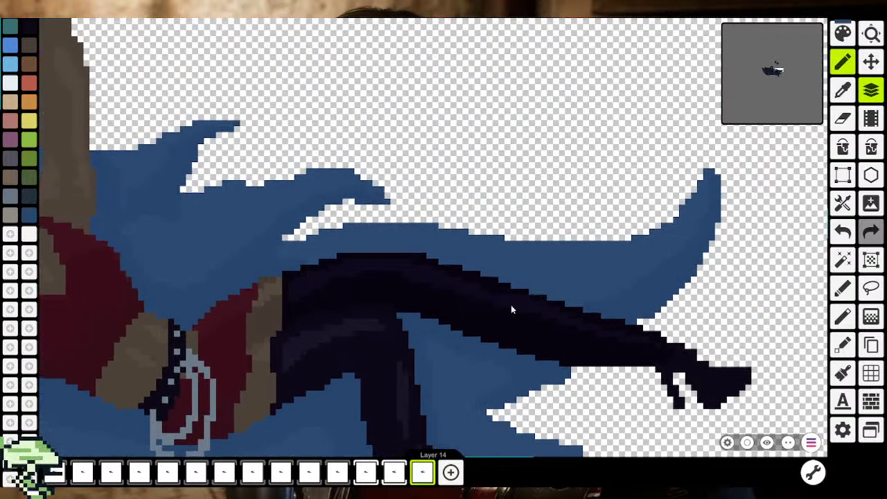
{"action": "scroll", "coordinate": [511, 310], "scroll_direction": "up", "scroll_amount": 2}
{"action": "scroll", "coordinate": [523, 294], "scroll_direction": "up", "scroll_amount": 2}
{"action": "scroll", "coordinate": [598, 298], "scroll_direction": "up", "scroll_amount": 1}
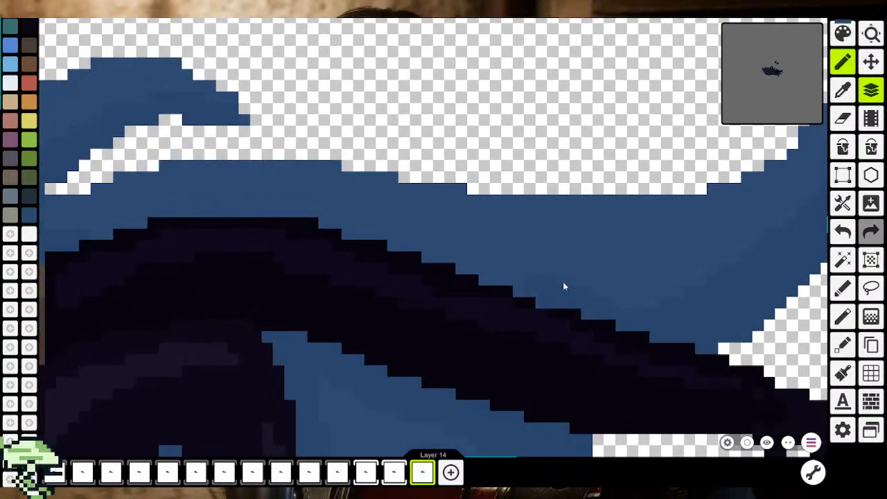
{"action": "key", "text": "ctrl+z"}
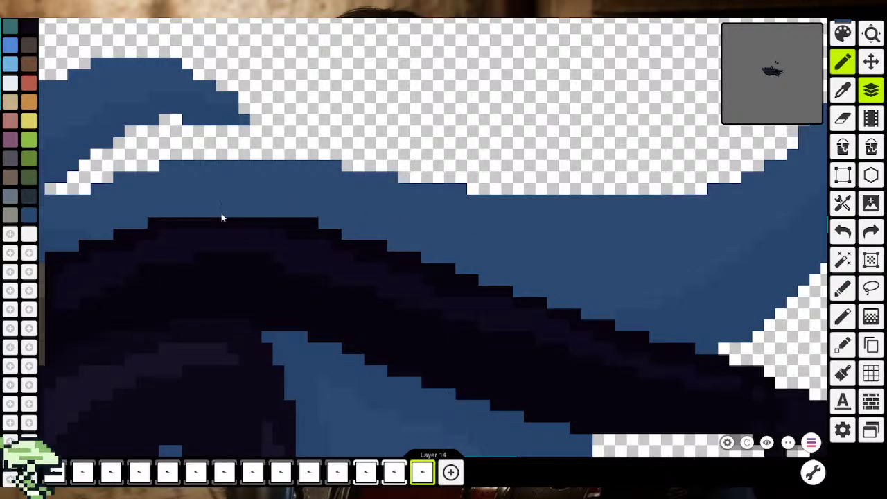
{"action": "scroll", "coordinate": [287, 192], "scroll_direction": "down", "scroll_amount": 1}
{"action": "scroll", "coordinate": [297, 192], "scroll_direction": "down", "scroll_amount": 1}
{"action": "scroll", "coordinate": [299, 189], "scroll_direction": "down", "scroll_amount": 2}
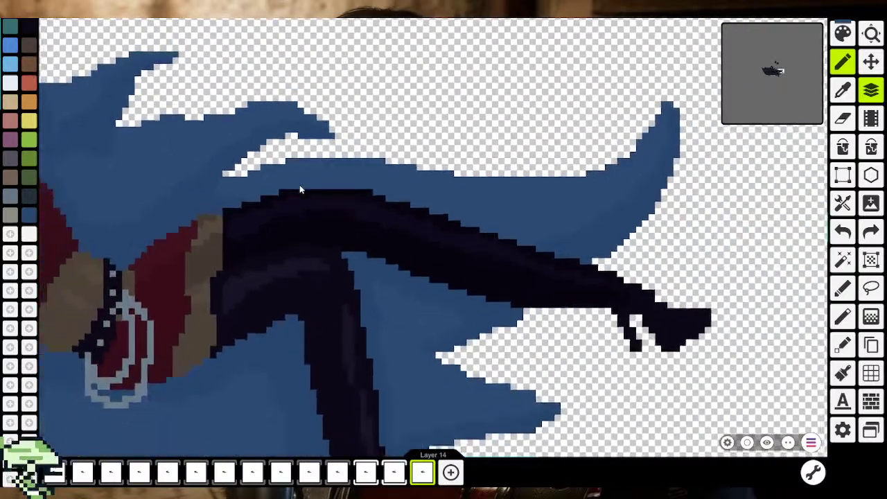
{"action": "scroll", "coordinate": [299, 189], "scroll_direction": "down", "scroll_amount": 3}
{"action": "scroll", "coordinate": [561, 220], "scroll_direction": "down", "scroll_amount": 1}
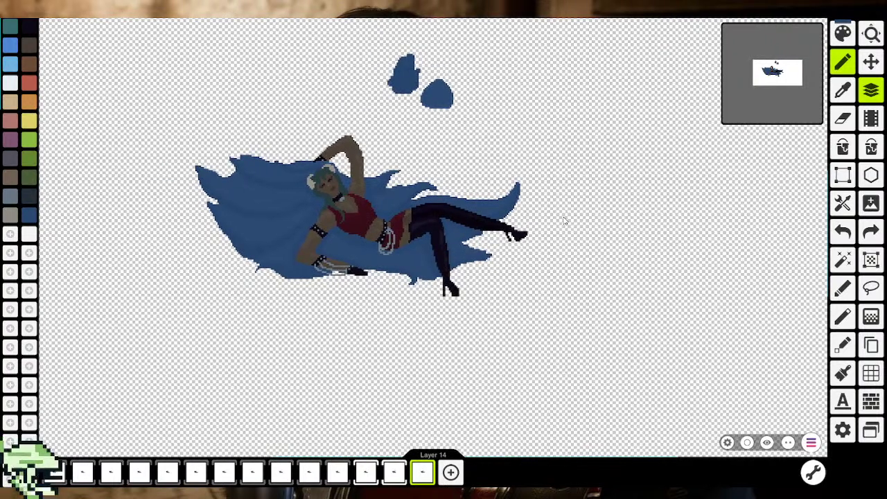
{"action": "mouse_move", "coordinate": [564, 220]}
{"action": "left_mouse_down"}
{"action": "mouse_move", "coordinate": [610, 222]}
{"action": "mouse_move", "coordinate": [718, 263]}
{"action": "mouse_move", "coordinate": [628, 183]}
{"action": "left_mouse_up"}
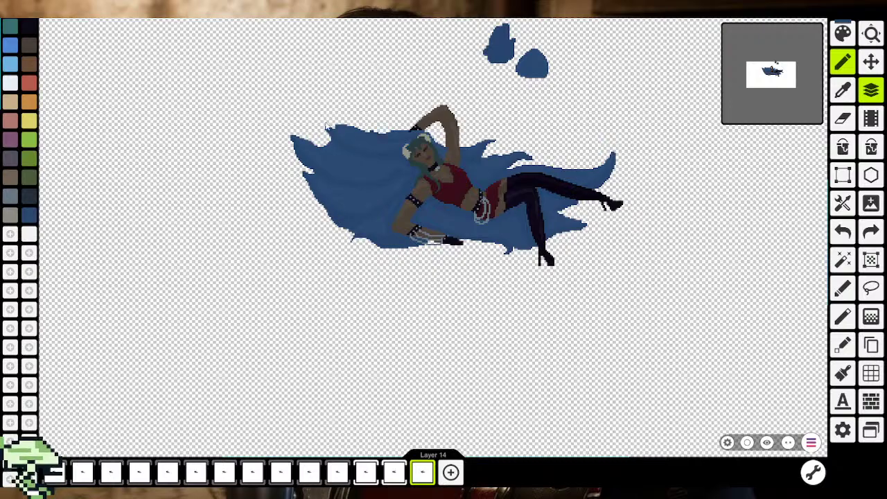
Erase a thin strip at the hair's upper notch and stray pixels along its upper edge
{"action": "scroll", "coordinate": [315, 203], "scroll_direction": "up", "scroll_amount": 2}
{"action": "scroll", "coordinate": [316, 202], "scroll_direction": "up", "scroll_amount": 3}
{"action": "scroll", "coordinate": [315, 202], "scroll_direction": "up", "scroll_amount": 3}
{"action": "scroll", "coordinate": [315, 202], "scroll_direction": "up", "scroll_amount": 2}
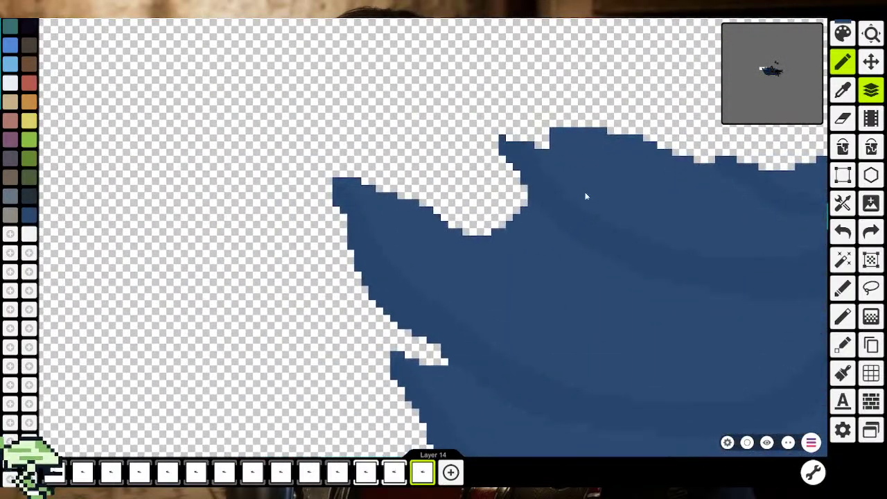
{"action": "key", "text": "e"}
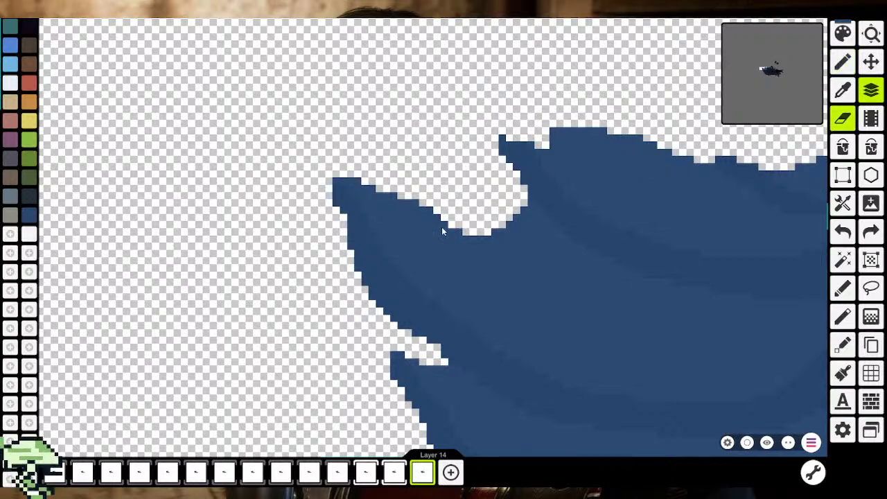
{"action": "key", "text": "ctrl+z"}
{"action": "left_click", "coordinate": [393, 472]}
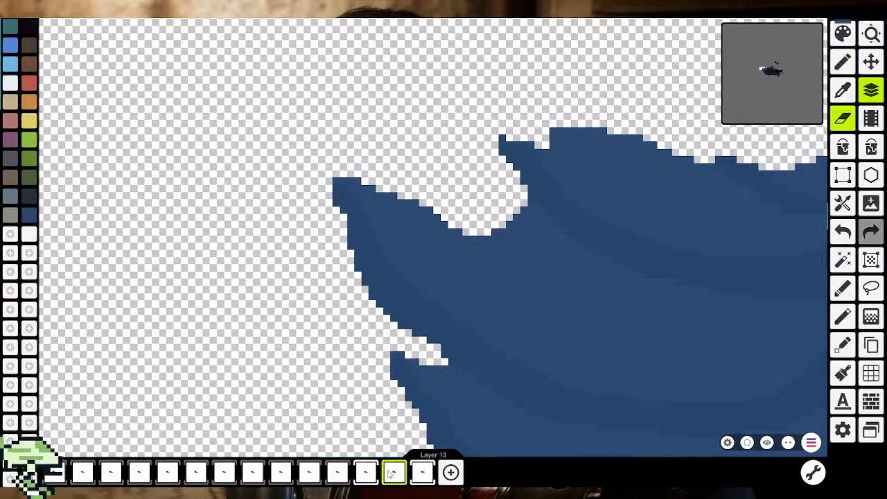
{"action": "left_click", "coordinate": [366, 473]}
{"action": "left_click_drag", "start_coordinate": [377, 210], "coordinate": [436, 217]}
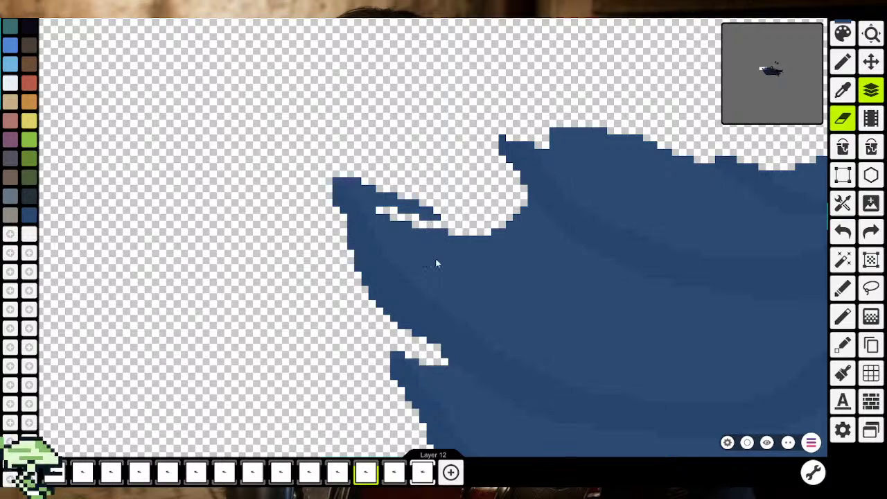
{"action": "left_click", "coordinate": [422, 471]}
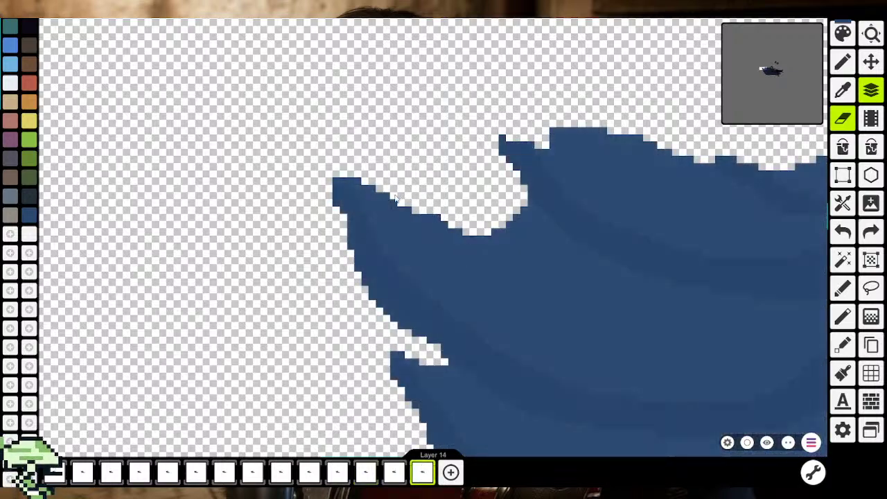
{"action": "mouse_move", "coordinate": [395, 199]}
{"action": "left_mouse_down"}
{"action": "mouse_move", "coordinate": [434, 224]}
{"action": "mouse_move", "coordinate": [352, 190]}
{"action": "left_mouse_up"}
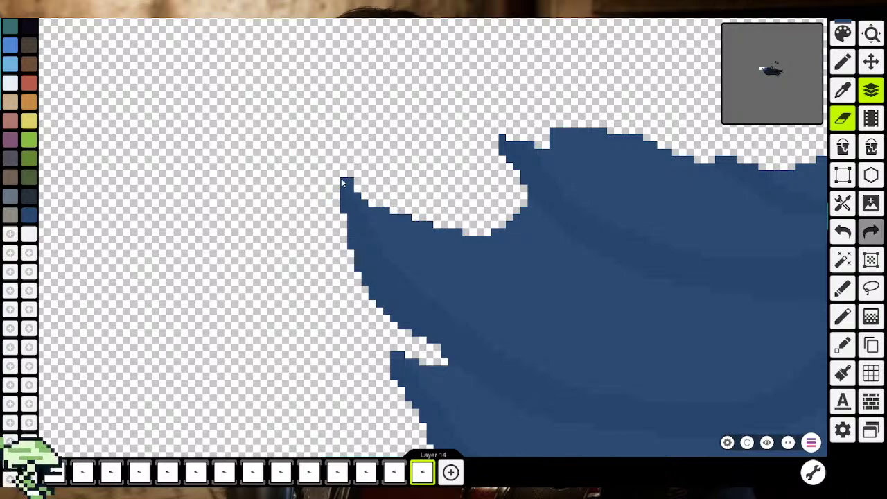
Patch the hair's diagonal edge and white gap pixels with blue, sampling the hair's dark blue
{"action": "scroll", "coordinate": [341, 181], "scroll_direction": "down", "scroll_amount": 3}
{"action": "scroll", "coordinate": [341, 182], "scroll_direction": "down", "scroll_amount": 3}
{"action": "scroll", "coordinate": [341, 182], "scroll_direction": "down", "scroll_amount": 2}
{"action": "scroll", "coordinate": [341, 182], "scroll_direction": "up", "scroll_amount": 2}
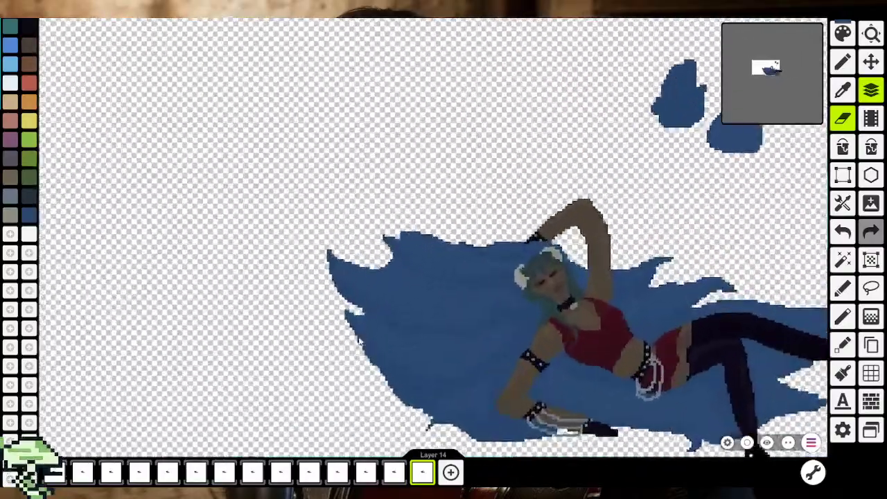
{"action": "scroll", "coordinate": [359, 338], "scroll_direction": "up", "scroll_amount": 2}
{"action": "scroll", "coordinate": [358, 331], "scroll_direction": "up", "scroll_amount": 2}
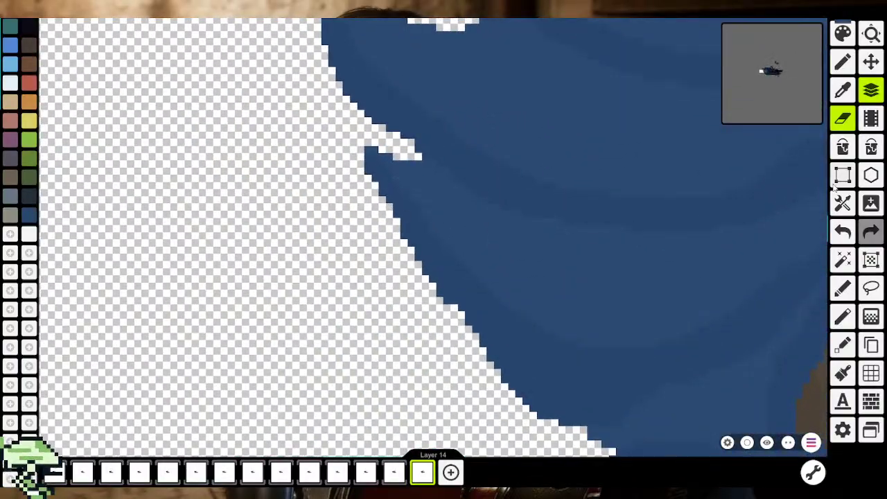
{"action": "left_click", "coordinate": [843, 91]}
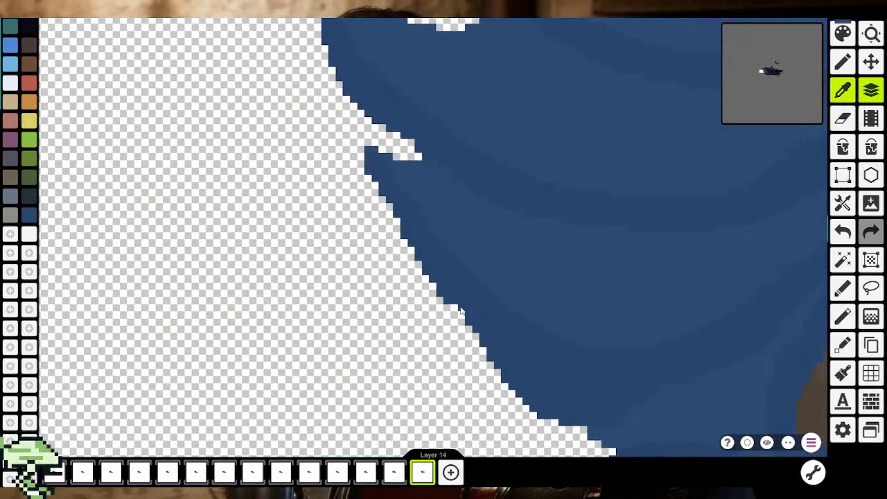
{"action": "key", "text": "b"}
{"action": "mouse_move", "coordinate": [479, 356]}
{"action": "left_mouse_down"}
{"action": "mouse_move", "coordinate": [392, 260]}
{"action": "mouse_move", "coordinate": [352, 188]}
{"action": "mouse_move", "coordinate": [350, 148]}
{"action": "mouse_move", "coordinate": [367, 204]}
{"action": "mouse_move", "coordinate": [459, 333]}
{"action": "mouse_move", "coordinate": [372, 198]}
{"action": "left_mouse_up"}
{"action": "left_click_drag", "start_coordinate": [355, 156], "coordinate": [388, 225]}
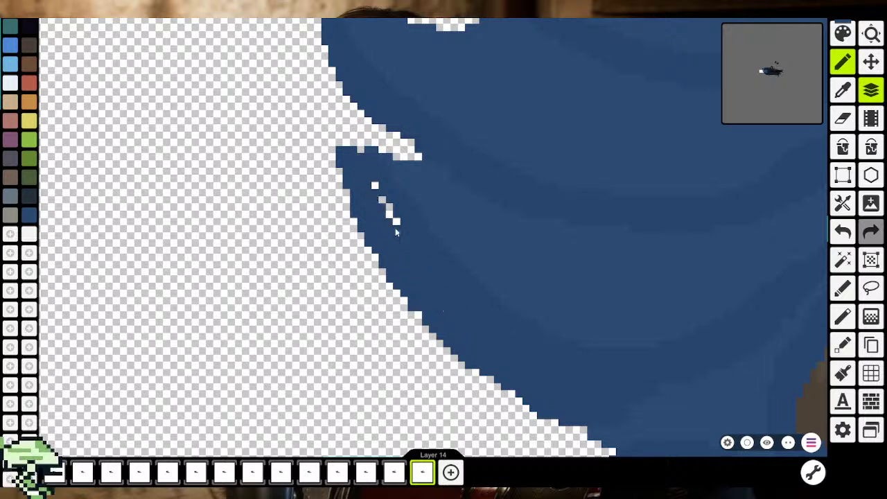
{"action": "left_click", "coordinate": [842, 90]}
{"action": "left_click", "coordinate": [770, 246]}
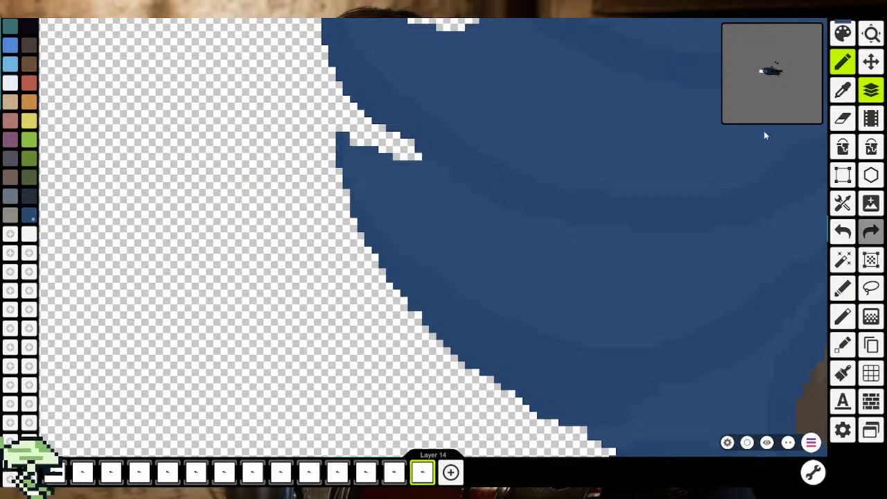
Erase pixels to widen the white notch in the hair's left edge
{"action": "left_click", "coordinate": [840, 120]}
{"action": "mouse_move", "coordinate": [349, 119]}
{"action": "left_mouse_down"}
{"action": "mouse_move", "coordinate": [409, 171]}
{"action": "mouse_move", "coordinate": [343, 137]}
{"action": "left_mouse_up"}
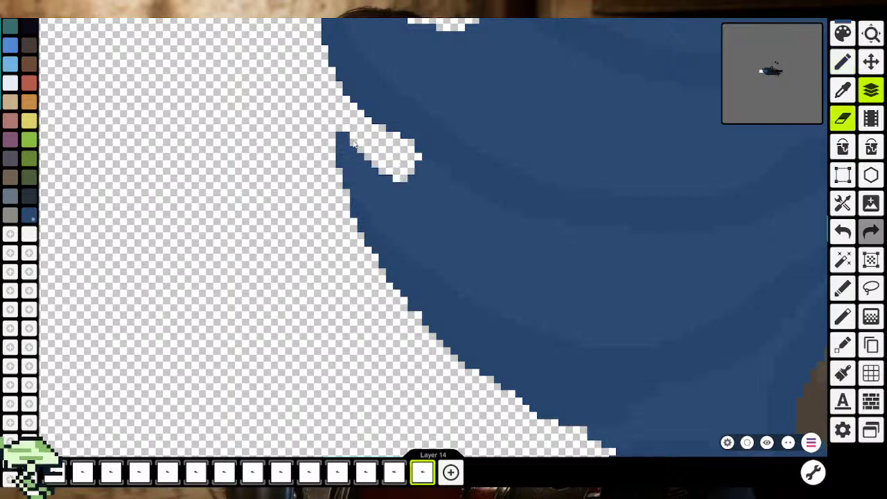
{"action": "scroll", "coordinate": [342, 136], "scroll_direction": "down", "scroll_amount": 2}
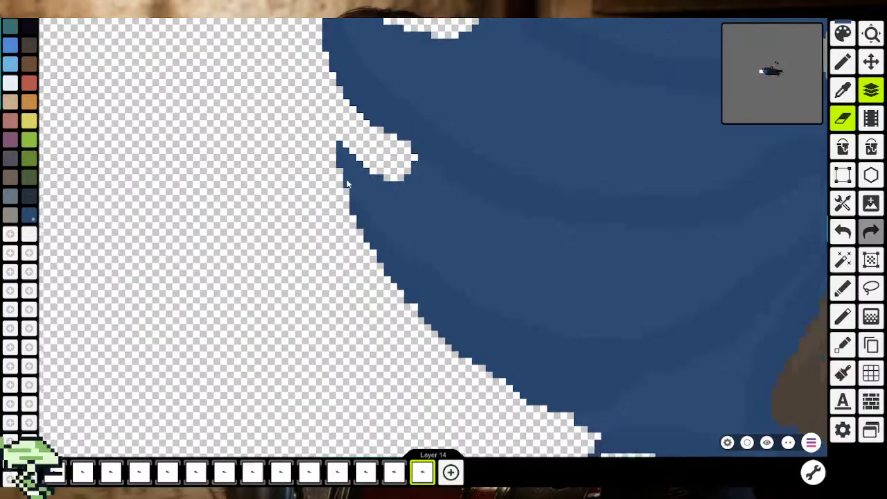
{"action": "scroll", "coordinate": [409, 253], "scroll_direction": "down", "scroll_amount": 5}
{"action": "scroll", "coordinate": [415, 263], "scroll_direction": "down", "scroll_amount": 3}
{"action": "scroll", "coordinate": [438, 297], "scroll_direction": "down", "scroll_amount": 2}
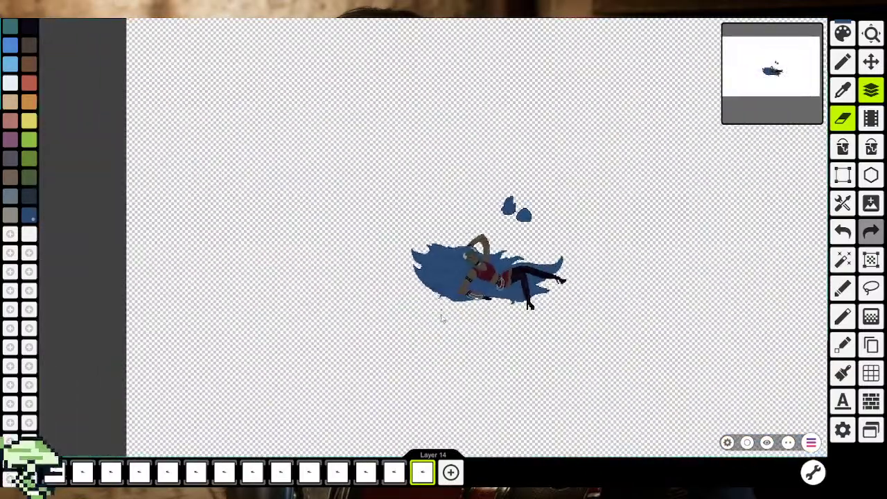
{"action": "scroll", "coordinate": [392, 265], "scroll_direction": "up", "scroll_amount": 3}
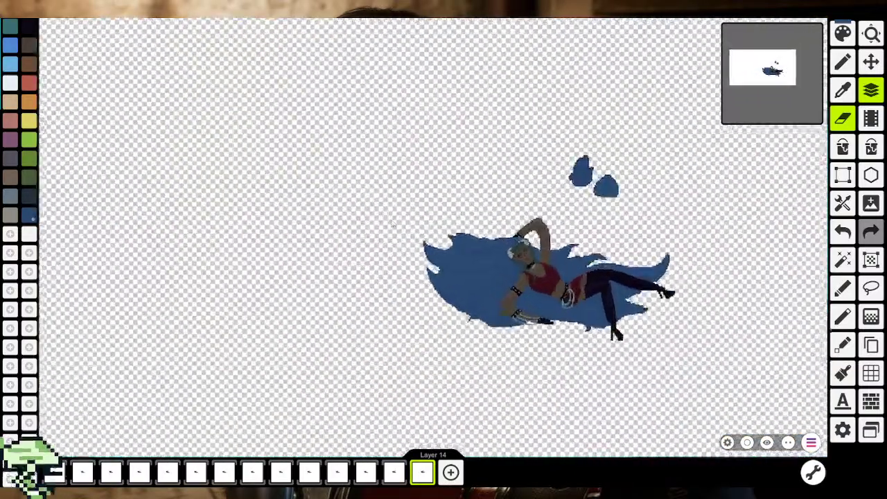
{"action": "scroll", "coordinate": [416, 277], "scroll_direction": "up", "scroll_amount": 3}
{"action": "scroll", "coordinate": [457, 298], "scroll_direction": "up", "scroll_amount": 3}
{"action": "scroll", "coordinate": [496, 318], "scroll_direction": "up", "scroll_amount": 3}
{"action": "scroll", "coordinate": [496, 318], "scroll_direction": "down", "scroll_amount": 1}
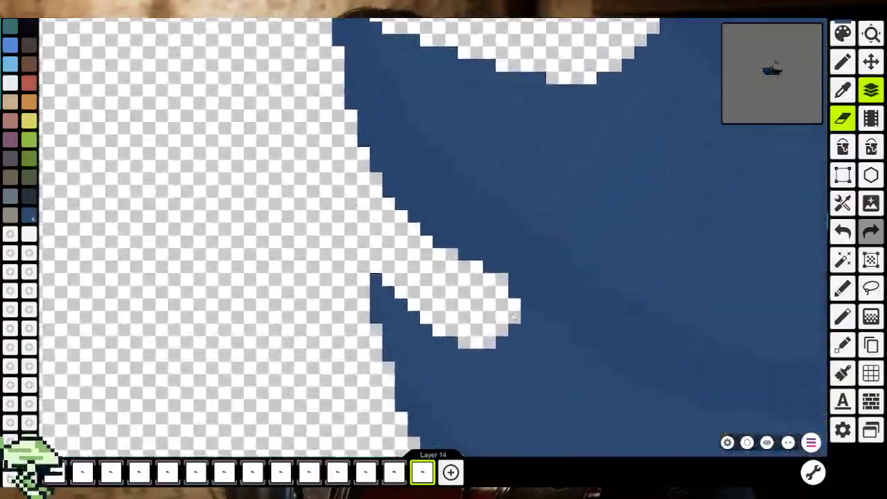
{"action": "scroll", "coordinate": [471, 326], "scroll_direction": "down", "scroll_amount": 1}
{"action": "scroll", "coordinate": [463, 326], "scroll_direction": "down", "scroll_amount": 2}
{"action": "scroll", "coordinate": [463, 326], "scroll_direction": "down", "scroll_amount": 2}
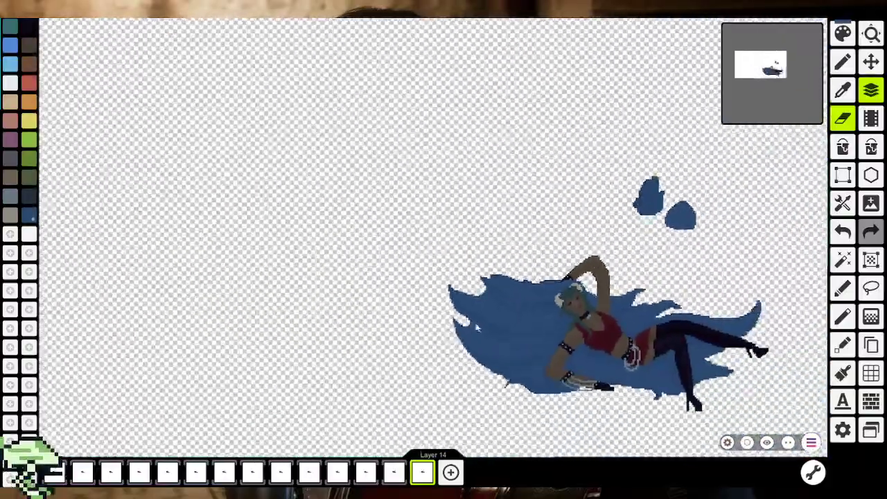
{"action": "scroll", "coordinate": [535, 340], "scroll_direction": "down", "scroll_amount": 2}
{"action": "scroll", "coordinate": [535, 339], "scroll_direction": "down", "scroll_amount": 1}
{"action": "scroll", "coordinate": [536, 342], "scroll_direction": "down", "scroll_amount": 1}
{"action": "scroll", "coordinate": [513, 360], "scroll_direction": "up", "scroll_amount": 2}
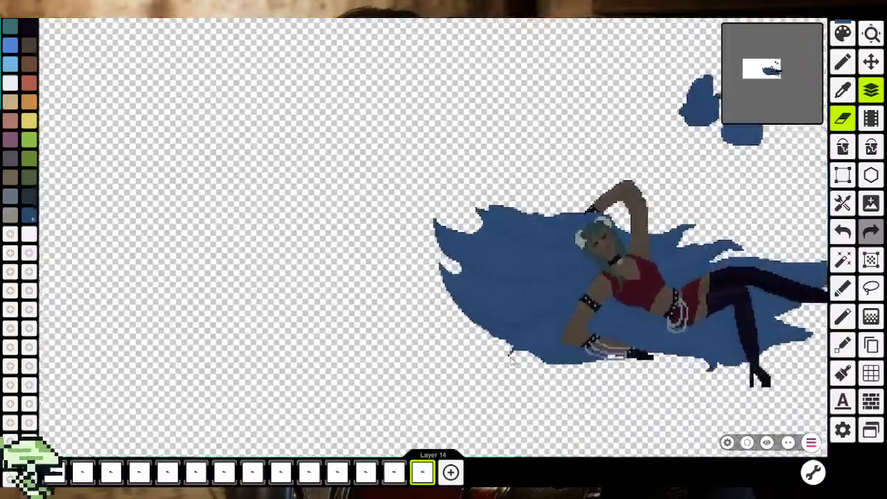
{"action": "scroll", "coordinate": [513, 353], "scroll_direction": "up", "scroll_amount": 2}
{"action": "scroll", "coordinate": [512, 343], "scroll_direction": "up", "scroll_amount": 1}
{"action": "scroll", "coordinate": [511, 333], "scroll_direction": "up", "scroll_amount": 2}
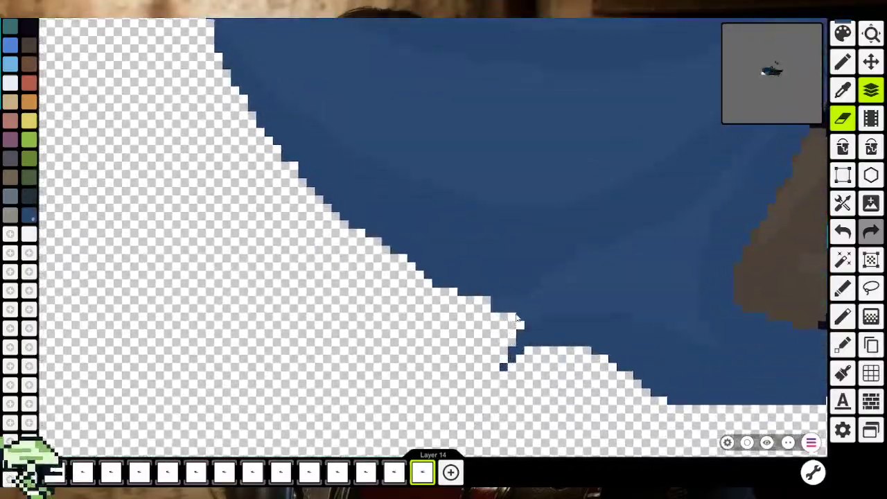
Trim blue pixels around the small pointed notch along the hair's lower-left edge
{"action": "left_click", "coordinate": [529, 315]}
{"action": "key", "text": "ctrl+z"}
{"action": "left_click_drag", "start_coordinate": [521, 317], "coordinate": [510, 322]}
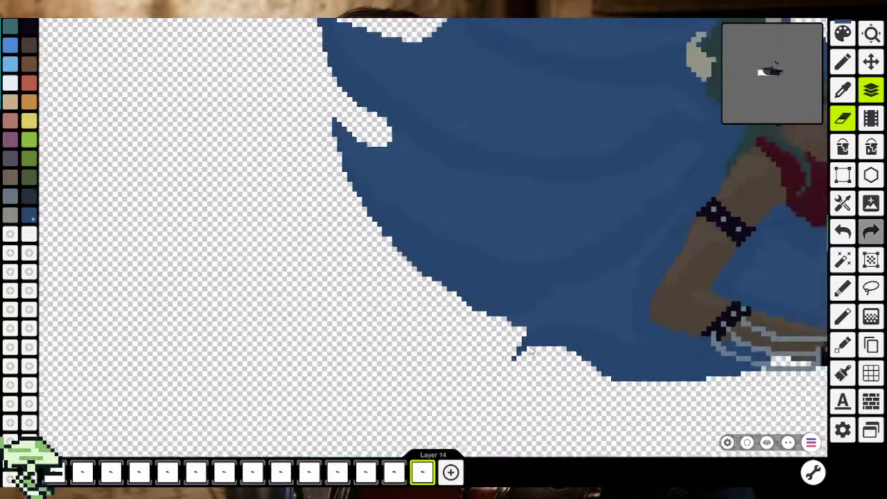
{"action": "scroll", "coordinate": [524, 326], "scroll_direction": "down", "scroll_amount": 3}
{"action": "scroll", "coordinate": [525, 360], "scroll_direction": "down", "scroll_amount": 3}
{"action": "scroll", "coordinate": [526, 385], "scroll_direction": "up", "scroll_amount": 2}
{"action": "scroll", "coordinate": [526, 378], "scroll_direction": "up", "scroll_amount": 2}
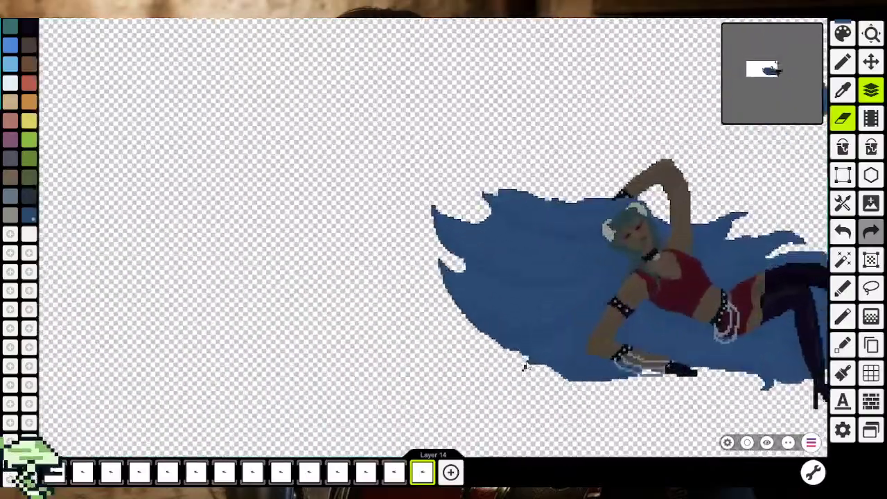
{"action": "scroll", "coordinate": [525, 367], "scroll_direction": "up", "scroll_amount": 3}
{"action": "scroll", "coordinate": [530, 359], "scroll_direction": "up", "scroll_amount": 2}
{"action": "scroll", "coordinate": [532, 357], "scroll_direction": "down", "scroll_amount": 1}
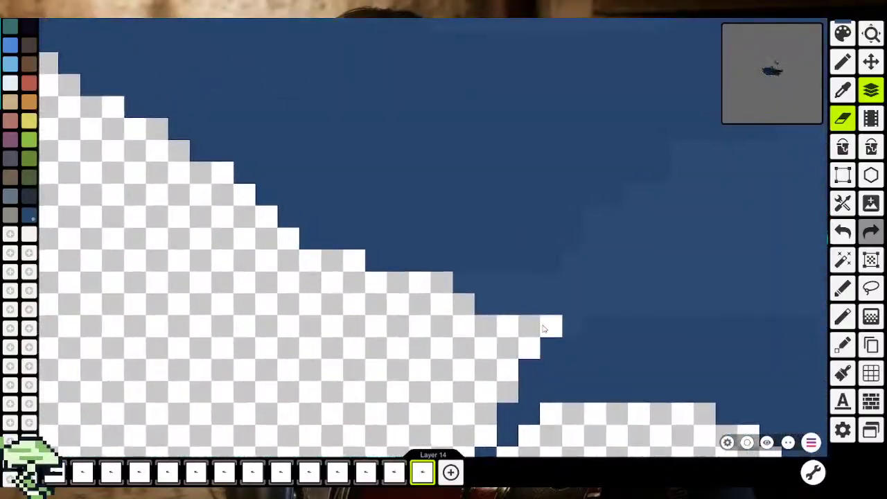
{"action": "left_click_drag", "start_coordinate": [524, 318], "coordinate": [483, 316]}
{"action": "scroll", "coordinate": [469, 323], "scroll_direction": "down", "scroll_amount": 2}
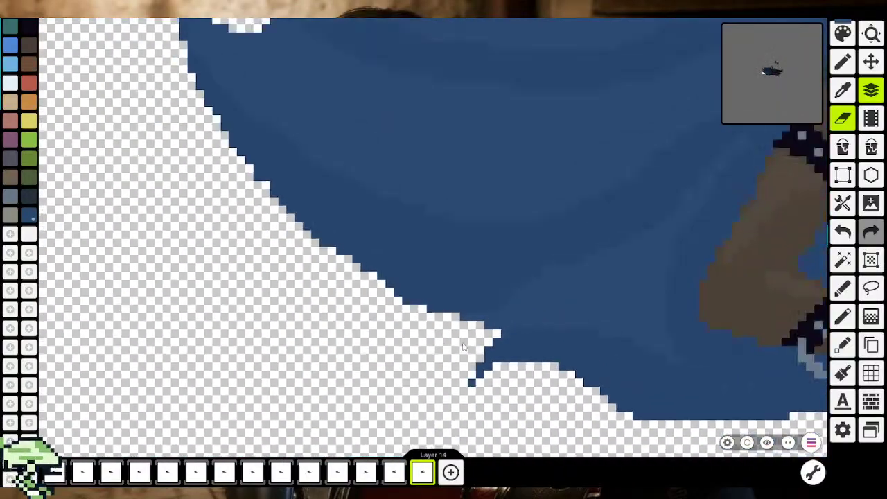
{"action": "scroll", "coordinate": [471, 332], "scroll_direction": "down", "scroll_amount": 3}
{"action": "scroll", "coordinate": [474, 354], "scroll_direction": "down", "scroll_amount": 3}
{"action": "scroll", "coordinate": [478, 389], "scroll_direction": "down", "scroll_amount": 2}
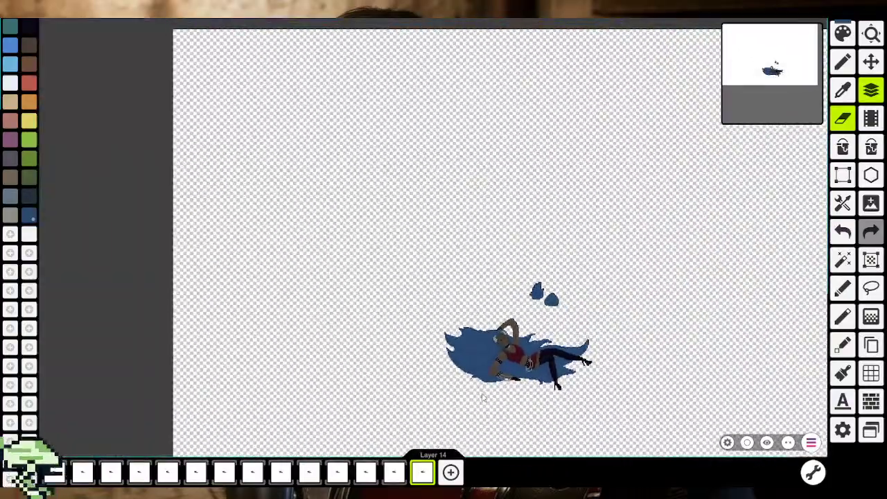
{"action": "scroll", "coordinate": [474, 367], "scroll_direction": "up", "scroll_amount": 3}
{"action": "scroll", "coordinate": [465, 352], "scroll_direction": "up", "scroll_amount": 2}
{"action": "scroll", "coordinate": [458, 338], "scroll_direction": "up", "scroll_amount": 3}
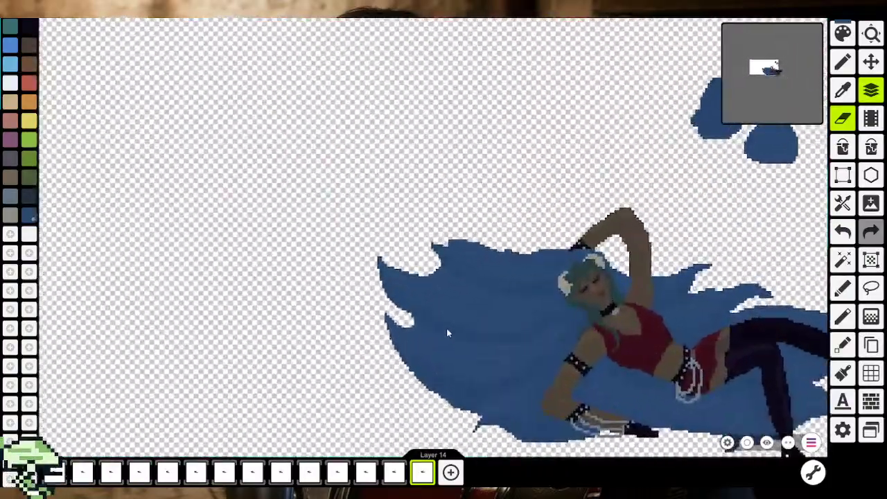
{"action": "scroll", "coordinate": [450, 324], "scroll_direction": "up", "scroll_amount": 3}
{"action": "scroll", "coordinate": [462, 313], "scroll_direction": "up", "scroll_amount": 3}
Sample the hair blue and draw two blue columns rising from the wave tip
{"action": "left_click", "coordinate": [842, 92]}
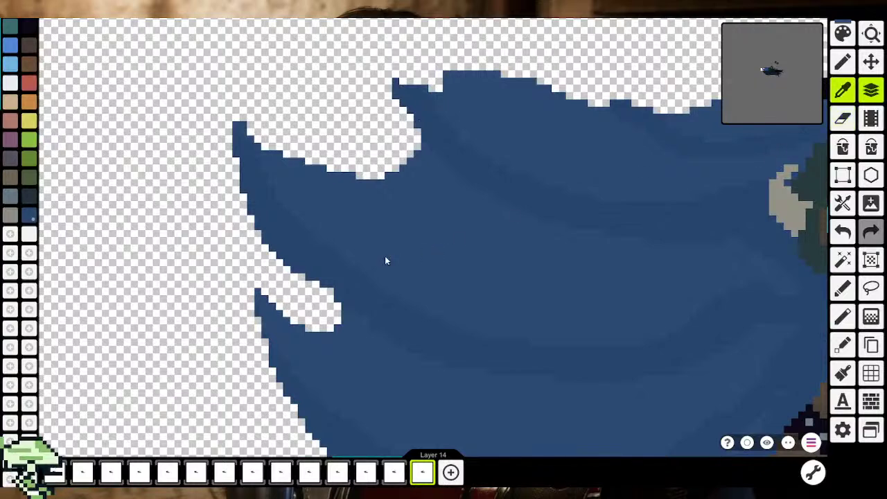
{"action": "left_click", "coordinate": [334, 270]}
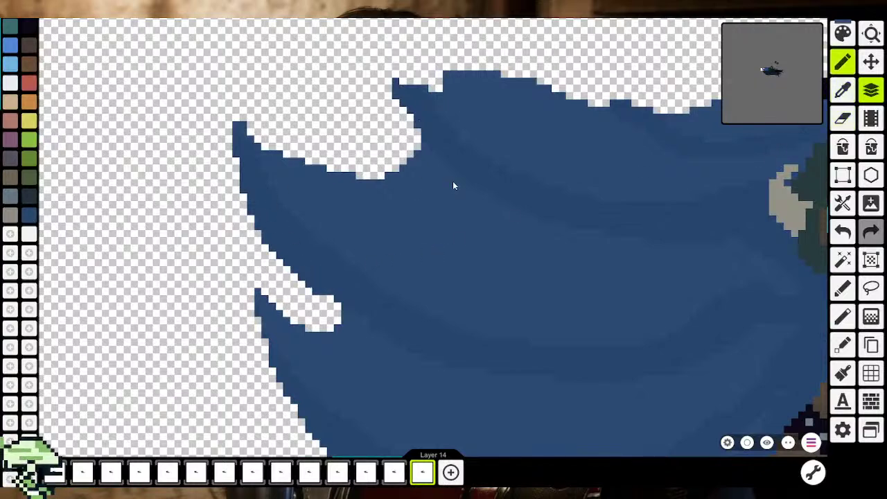
{"action": "scroll", "coordinate": [269, 137], "scroll_direction": "down", "scroll_amount": 3}
{"action": "scroll", "coordinate": [312, 208], "scroll_direction": "down", "scroll_amount": 3}
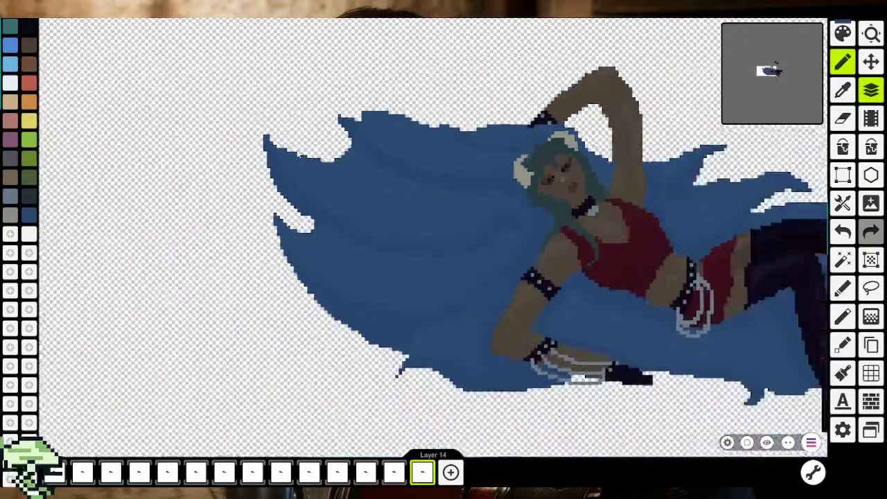
{"action": "scroll", "coordinate": [340, 257], "scroll_direction": "up", "scroll_amount": 2}
{"action": "scroll", "coordinate": [345, 261], "scroll_direction": "up", "scroll_amount": 3}
{"action": "scroll", "coordinate": [343, 262], "scroll_direction": "up", "scroll_amount": 2}
{"action": "scroll", "coordinate": [303, 243], "scroll_direction": "up", "scroll_amount": 1}
{"action": "left_click_drag", "start_coordinate": [280, 239], "coordinate": [281, 192]}
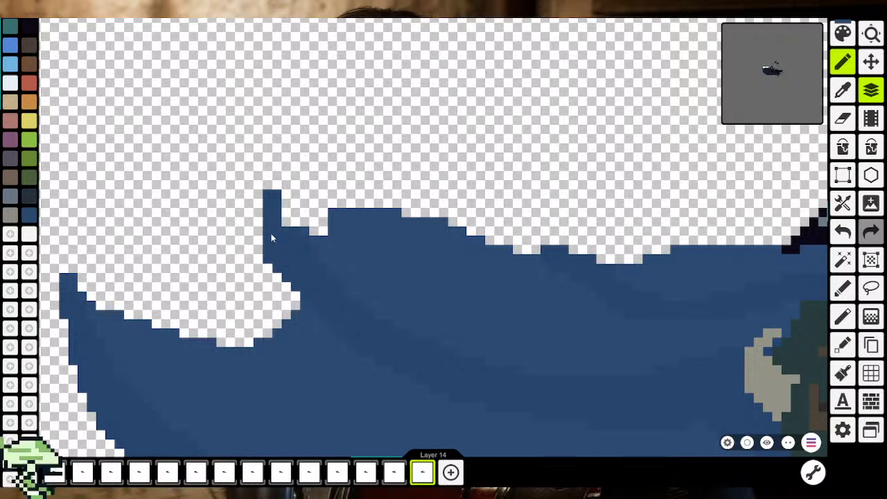
{"action": "left_click_drag", "start_coordinate": [267, 255], "coordinate": [271, 206]}
Using the dark blue, cut a notch into the hair tip and add edge pixels
{"action": "left_click", "coordinate": [843, 90]}
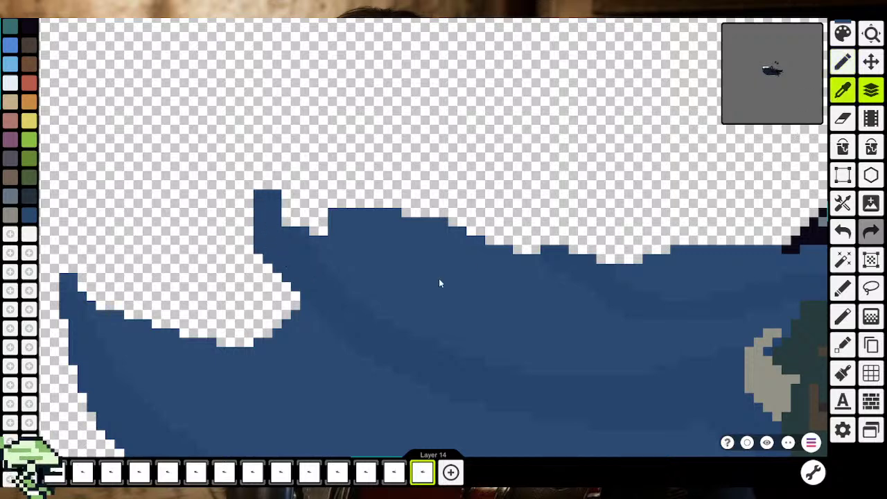
{"action": "left_click", "coordinate": [374, 277]}
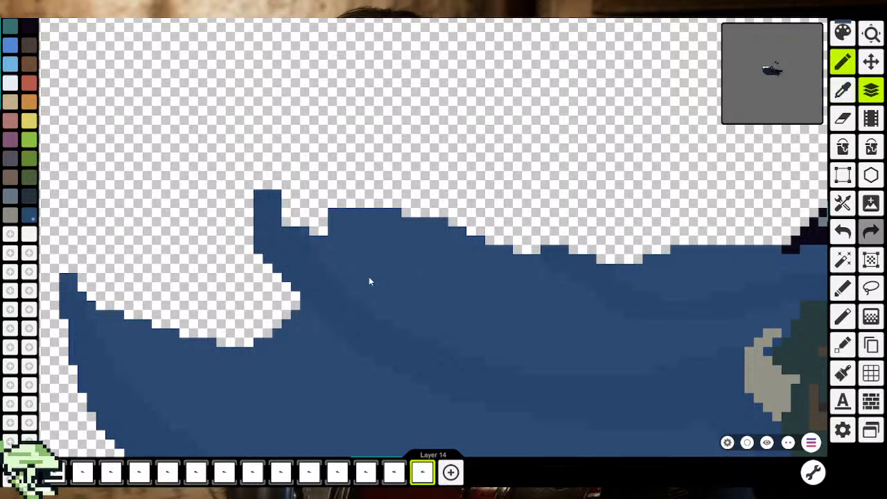
{"action": "left_click", "coordinate": [284, 209]}
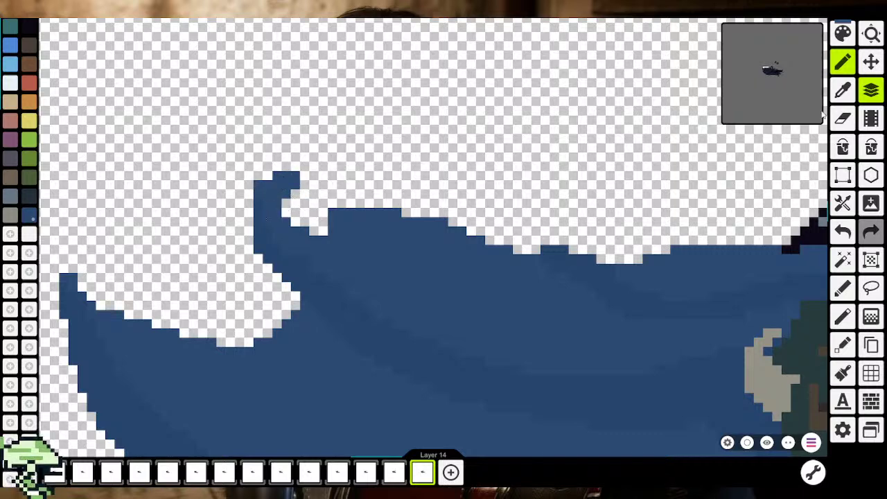
{"action": "left_click", "coordinate": [841, 96]}
{"action": "left_click", "coordinate": [300, 271]}
{"action": "left_click", "coordinate": [251, 225]}
Draw a blue strand above the hair top curling into a hook, and fill its interior
{"action": "scroll", "coordinate": [266, 226], "scroll_direction": "down", "scroll_amount": 5}
{"action": "scroll", "coordinate": [291, 270], "scroll_direction": "down", "scroll_amount": 3}
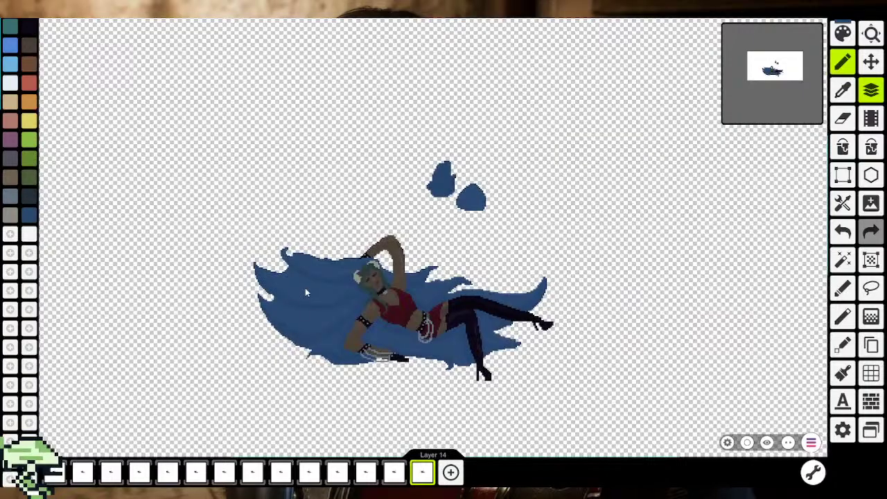
{"action": "scroll", "coordinate": [305, 288], "scroll_direction": "up", "scroll_amount": 3}
{"action": "scroll", "coordinate": [319, 269], "scroll_direction": "up", "scroll_amount": 2}
{"action": "scroll", "coordinate": [322, 271], "scroll_direction": "up", "scroll_amount": 2}
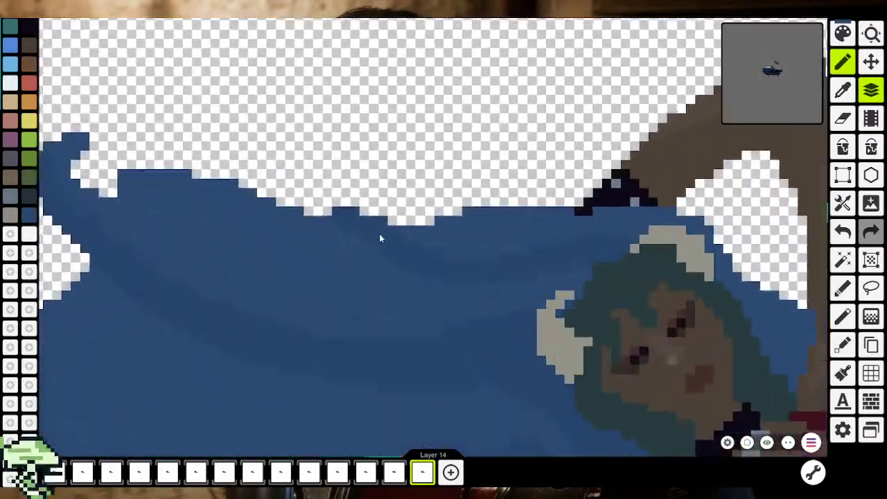
{"action": "scroll", "coordinate": [379, 236], "scroll_direction": "up", "scroll_amount": 2}
{"action": "left_click", "coordinate": [321, 169]}
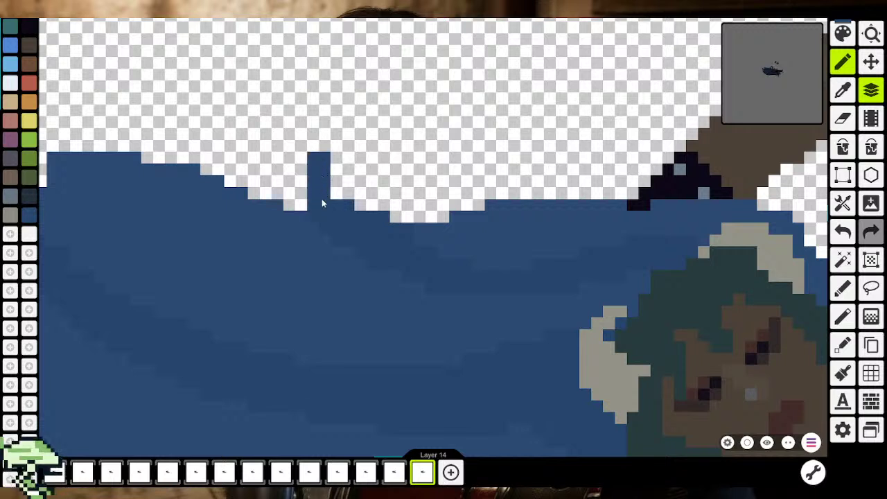
{"action": "mouse_move", "coordinate": [301, 174]}
{"action": "left_mouse_down"}
{"action": "mouse_move", "coordinate": [336, 124]}
{"action": "mouse_move", "coordinate": [333, 179]}
{"action": "left_mouse_up"}
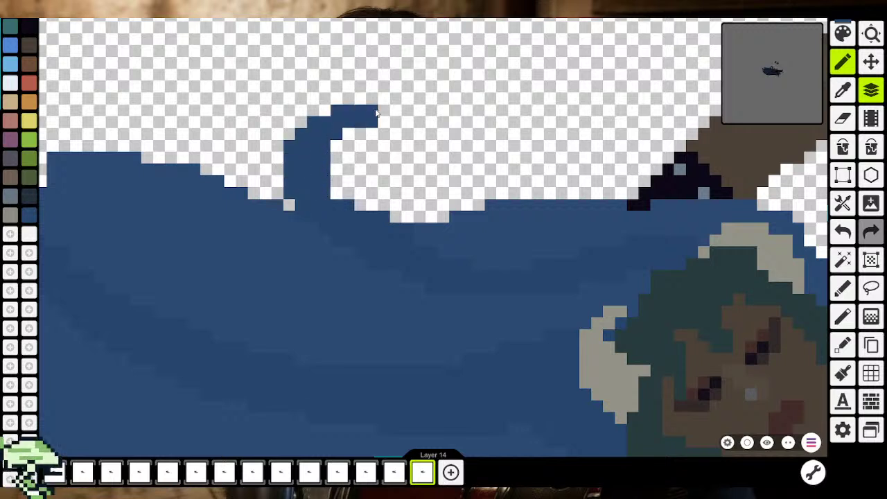
{"action": "left_click", "coordinate": [842, 91]}
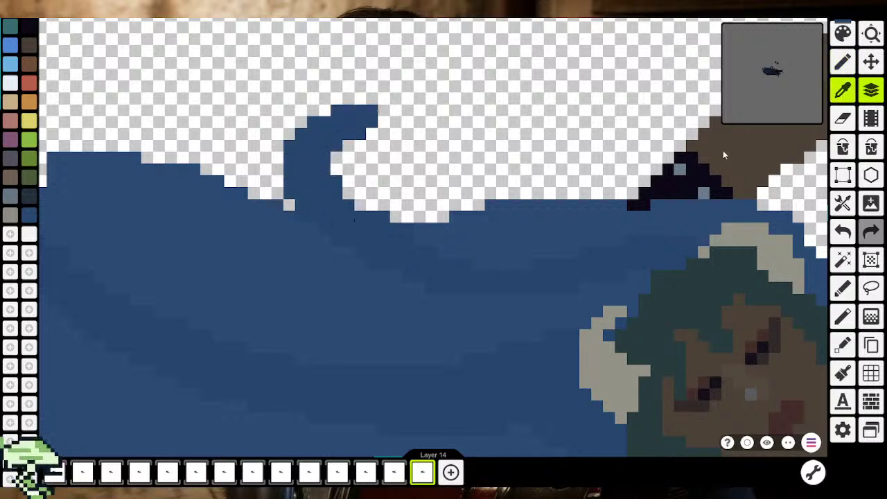
{"action": "key", "text": "b"}
{"action": "mouse_move", "coordinate": [380, 219]}
{"action": "left_mouse_down"}
{"action": "mouse_move", "coordinate": [367, 128]}
{"action": "mouse_move", "coordinate": [387, 113]}
{"action": "left_mouse_up"}
Zoom in and draw a blue strand diagonally up-left from the hair's top
{"action": "scroll", "coordinate": [365, 121], "scroll_direction": "down", "scroll_amount": 3}
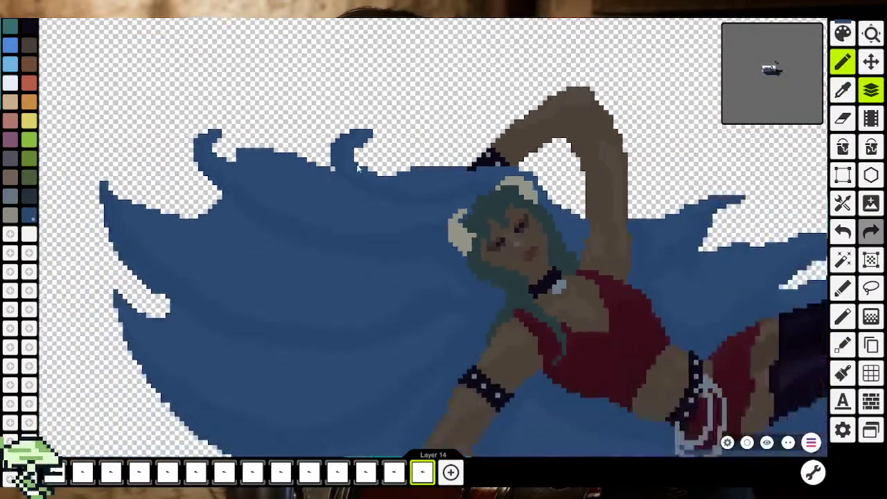
{"action": "scroll", "coordinate": [366, 254], "scroll_direction": "down", "scroll_amount": 3}
{"action": "scroll", "coordinate": [367, 254], "scroll_direction": "down", "scroll_amount": 3}
{"action": "scroll", "coordinate": [376, 285], "scroll_direction": "down", "scroll_amount": 1}
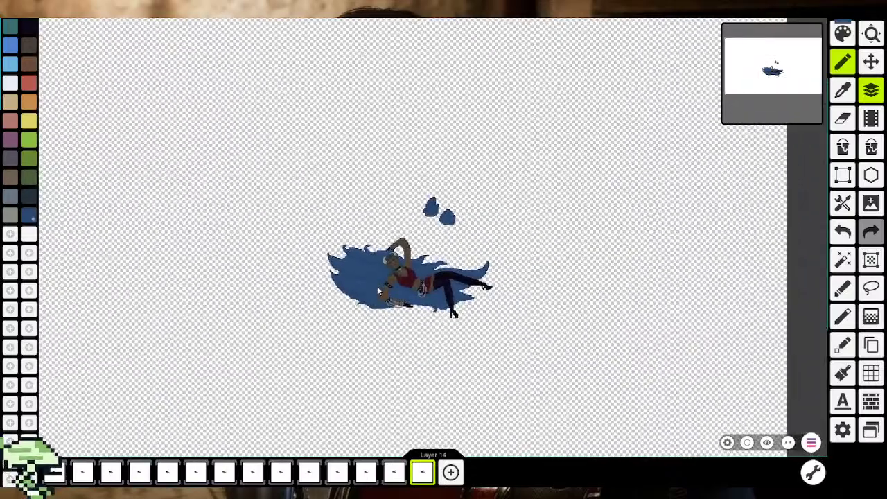
{"action": "scroll", "coordinate": [362, 230], "scroll_direction": "up", "scroll_amount": 2}
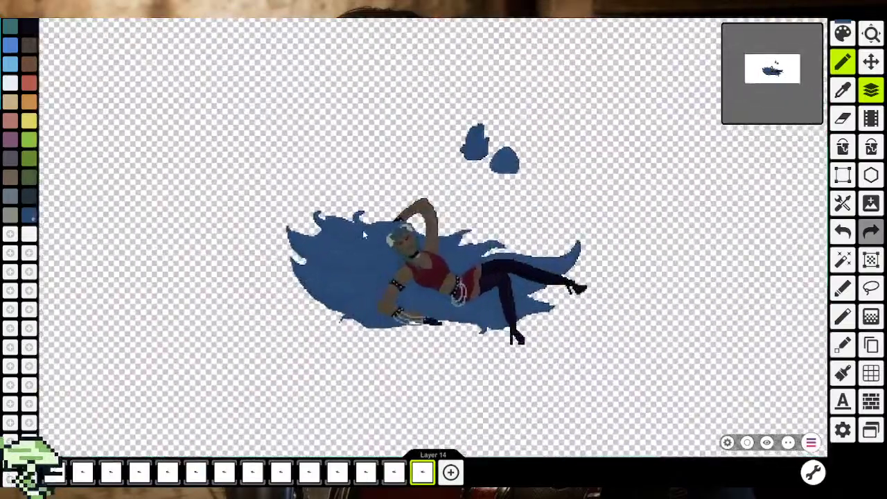
{"action": "scroll", "coordinate": [361, 230], "scroll_direction": "up", "scroll_amount": 2}
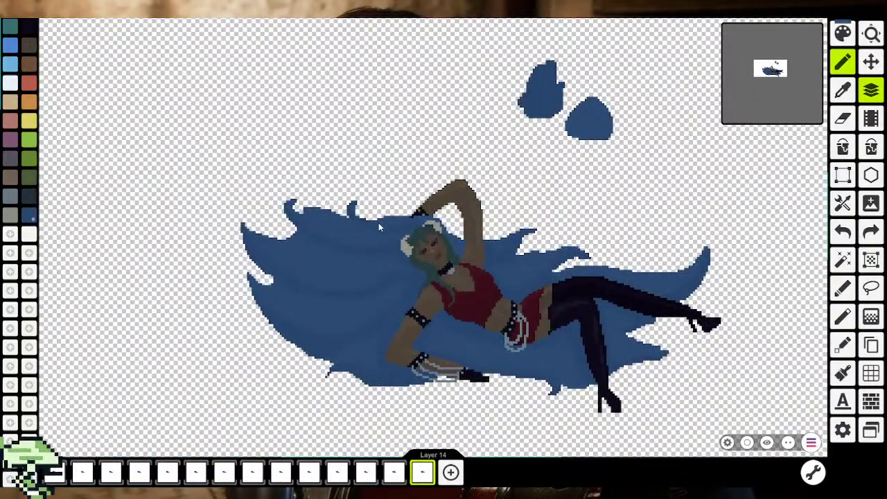
{"action": "left_click", "coordinate": [844, 94]}
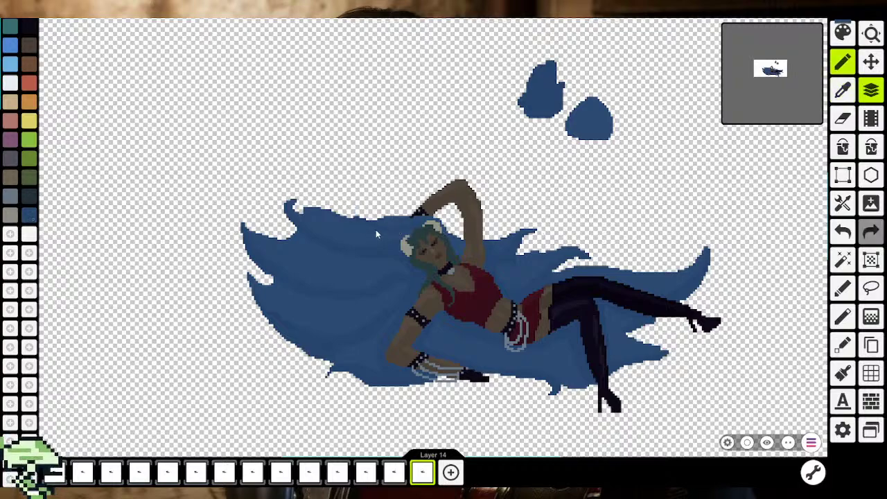
{"action": "scroll", "coordinate": [376, 230], "scroll_direction": "up", "scroll_amount": 3}
{"action": "scroll", "coordinate": [378, 235], "scroll_direction": "up", "scroll_amount": 3}
{"action": "scroll", "coordinate": [396, 237], "scroll_direction": "up", "scroll_amount": 3}
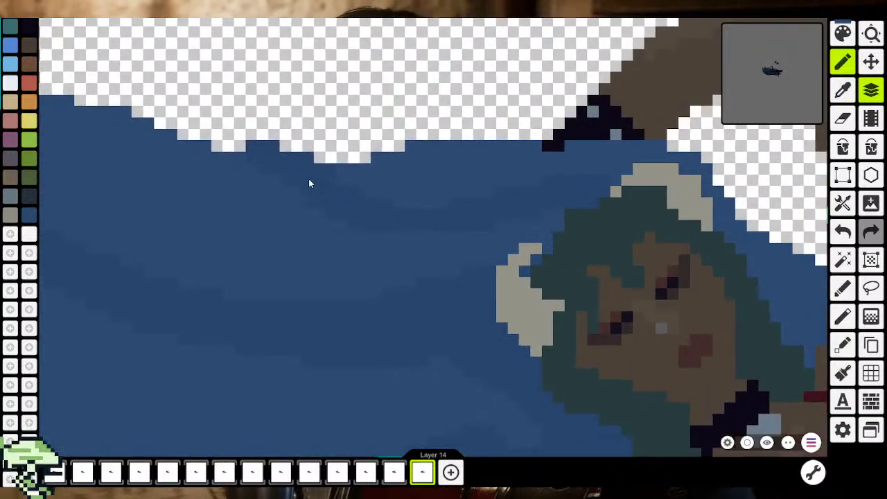
{"action": "left_click_drag", "start_coordinate": [261, 87], "coordinate": [207, 52]}
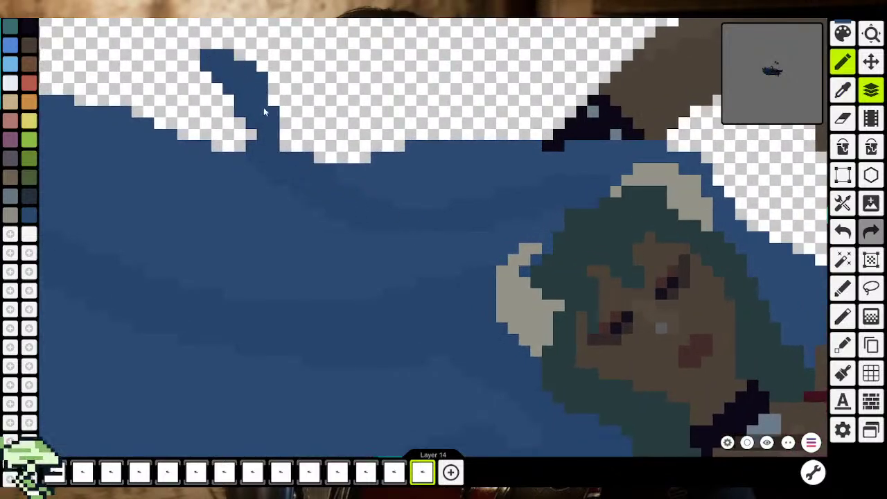
Widen and thicken the diagonal strand along its length and upper-left end
{"action": "left_click_drag", "start_coordinate": [338, 199], "coordinate": [226, 66]}
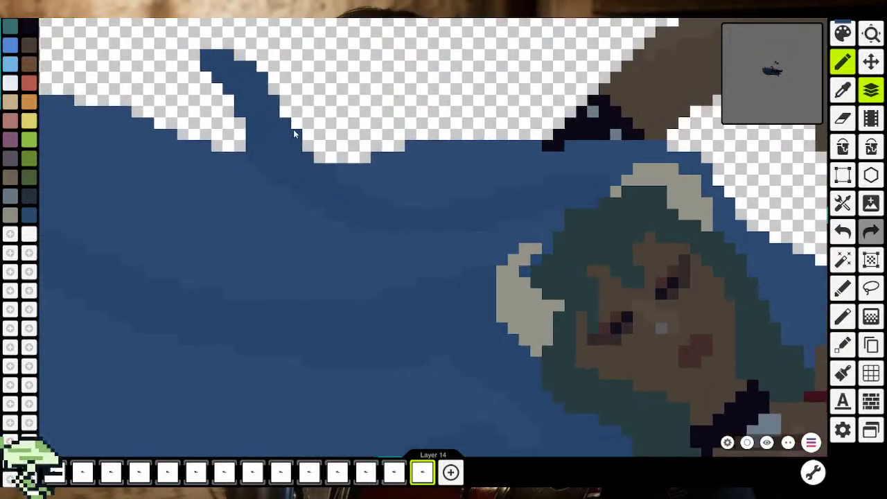
{"action": "left_click_drag", "start_coordinate": [294, 133], "coordinate": [233, 64]}
{"action": "mouse_move", "coordinate": [275, 106]}
{"action": "left_mouse_down"}
{"action": "mouse_move", "coordinate": [342, 195]}
{"action": "mouse_move", "coordinate": [235, 88]}
{"action": "left_mouse_up"}
{"action": "mouse_move", "coordinate": [151, 34]}
{"action": "left_mouse_down"}
{"action": "mouse_move", "coordinate": [164, 63]}
{"action": "mouse_move", "coordinate": [304, 168]}
{"action": "left_mouse_up"}
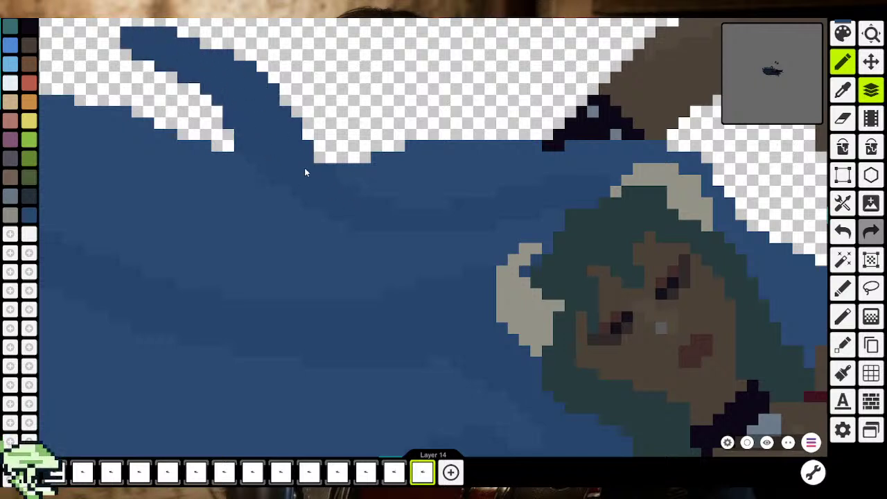
With the dark blue, fill gaps, extend the strand's tip, and smooth its top edge
{"action": "left_click", "coordinate": [843, 90]}
{"action": "left_click", "coordinate": [509, 177]}
{"action": "mouse_move", "coordinate": [378, 168]}
{"action": "left_mouse_down"}
{"action": "mouse_move", "coordinate": [270, 68]}
{"action": "mouse_move", "coordinate": [204, 28]}
{"action": "mouse_move", "coordinate": [304, 171]}
{"action": "left_mouse_up"}
{"action": "left_click_drag", "start_coordinate": [236, 142], "coordinate": [264, 154]}
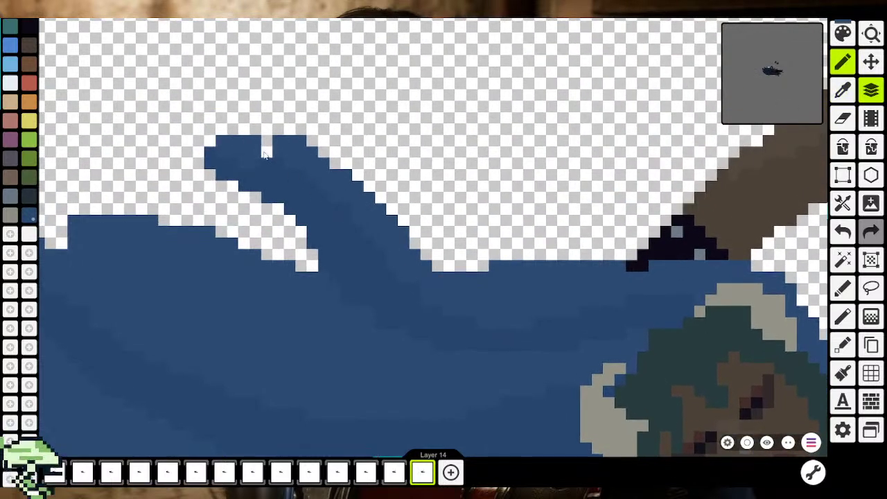
{"action": "mouse_move", "coordinate": [612, 280]}
{"action": "left_mouse_down"}
{"action": "mouse_move", "coordinate": [589, 257]}
{"action": "mouse_move", "coordinate": [527, 258]}
{"action": "left_mouse_up"}
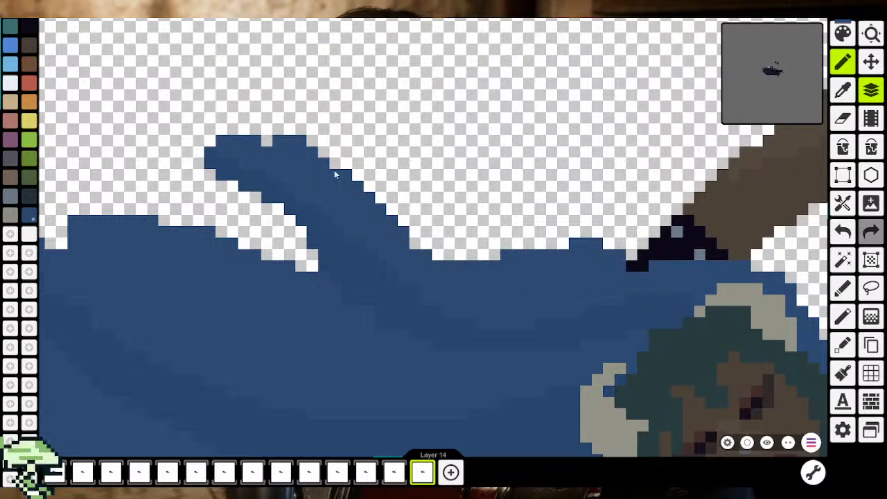
{"action": "left_click_drag", "start_coordinate": [334, 173], "coordinate": [254, 129]}
Zoom out, select the Eraser, and zoom back in on the strand
{"action": "scroll", "coordinate": [193, 151], "scroll_direction": "down", "scroll_amount": 2}
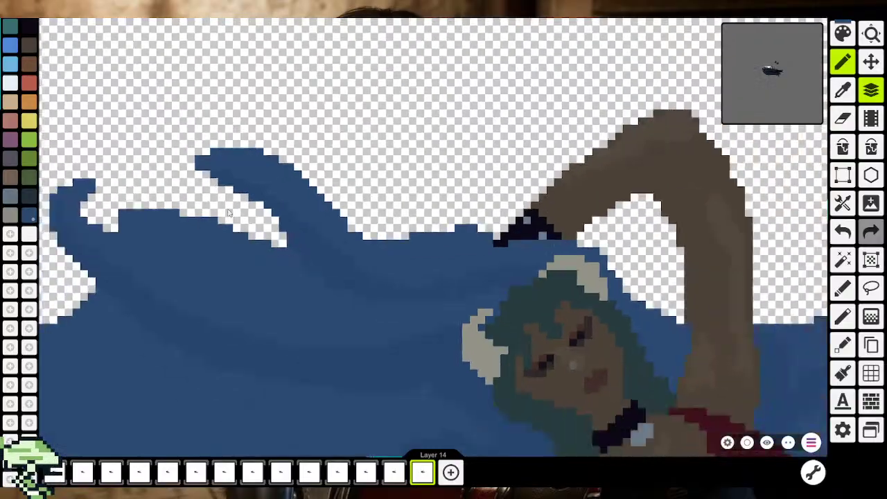
{"action": "scroll", "coordinate": [193, 151], "scroll_direction": "down", "scroll_amount": 2}
{"action": "scroll", "coordinate": [337, 264], "scroll_direction": "down", "scroll_amount": 2}
{"action": "scroll", "coordinate": [338, 264], "scroll_direction": "down", "scroll_amount": 1}
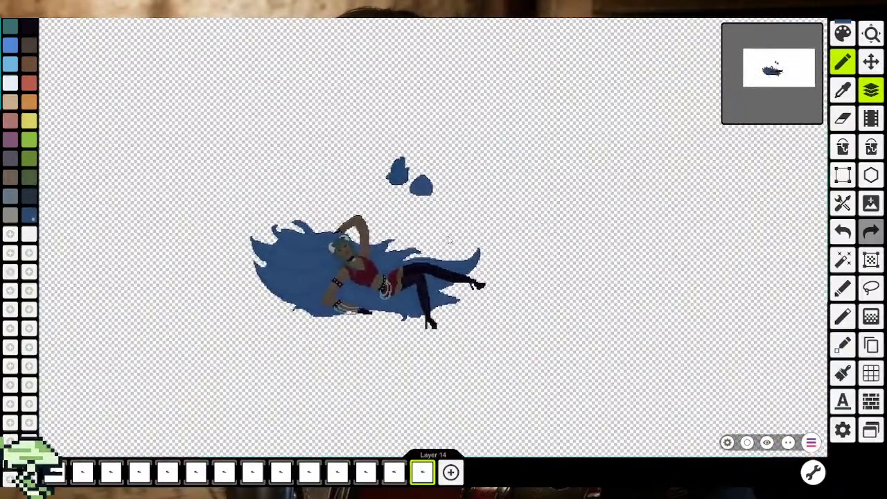
{"action": "left_click", "coordinate": [843, 118]}
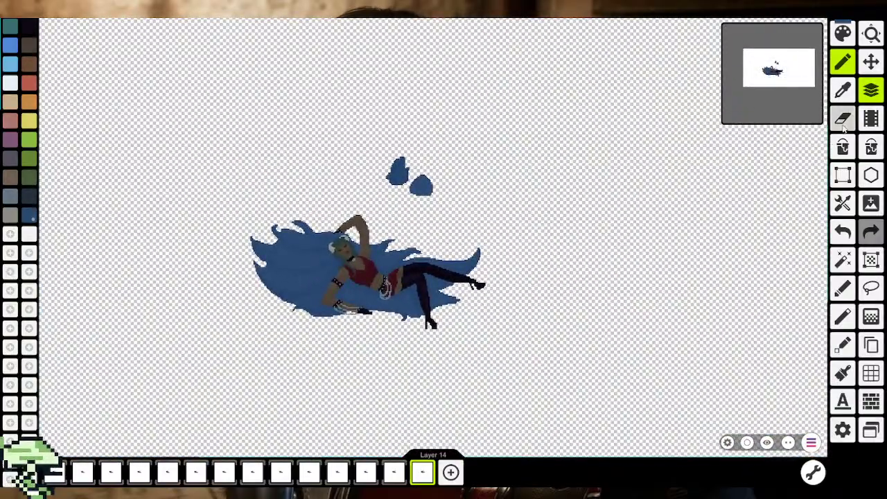
{"action": "scroll", "coordinate": [279, 247], "scroll_direction": "up", "scroll_amount": 1}
{"action": "scroll", "coordinate": [279, 247], "scroll_direction": "up", "scroll_amount": 2}
{"action": "scroll", "coordinate": [279, 247], "scroll_direction": "up", "scroll_amount": 2}
Erase the upper strand's top and inner edges to thin and taper its tip
{"action": "mouse_move", "coordinate": [279, 247]}
{"action": "left_mouse_down"}
{"action": "mouse_move", "coordinate": [301, 239]}
{"action": "mouse_move", "coordinate": [259, 217]}
{"action": "left_mouse_up"}
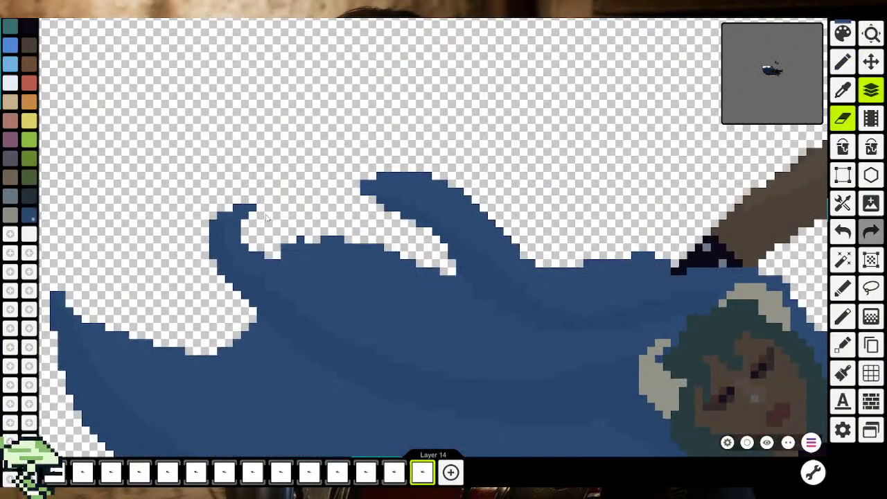
{"action": "mouse_move", "coordinate": [359, 193]}
{"action": "left_mouse_down"}
{"action": "mouse_move", "coordinate": [417, 220]}
{"action": "mouse_move", "coordinate": [387, 204]}
{"action": "mouse_move", "coordinate": [414, 178]}
{"action": "mouse_move", "coordinate": [362, 189]}
{"action": "left_mouse_up"}
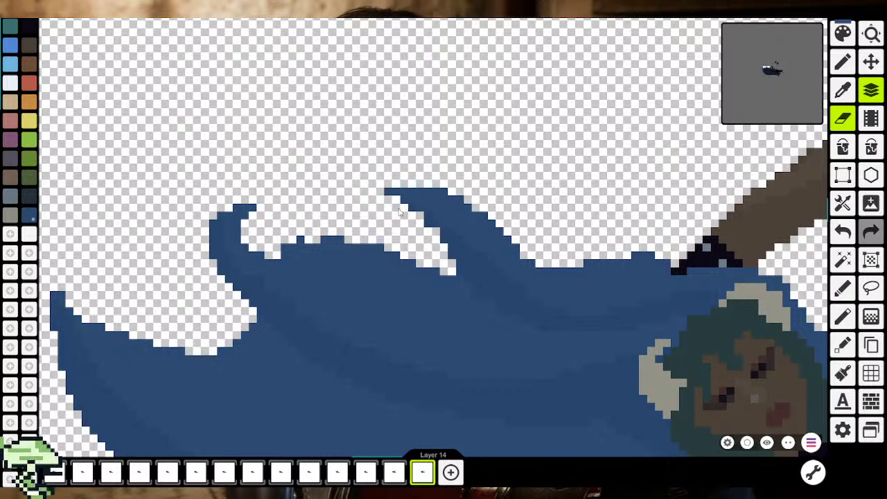
{"action": "left_click_drag", "start_coordinate": [399, 212], "coordinate": [457, 255]}
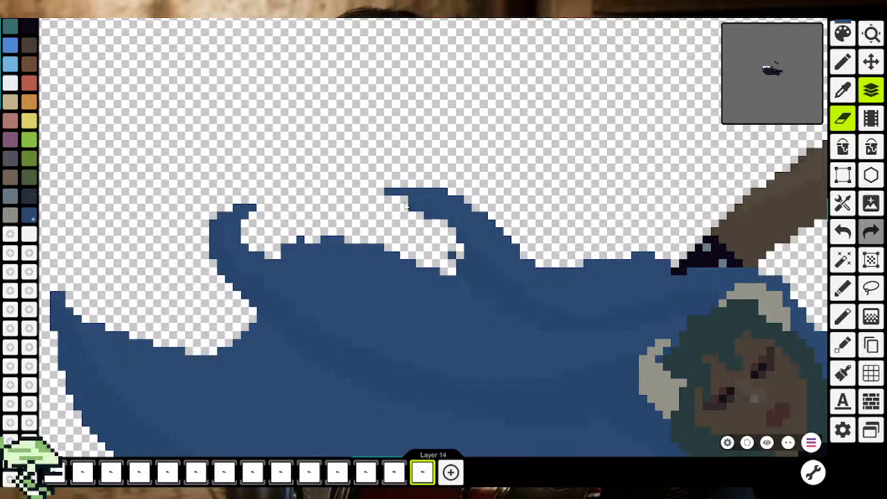
{"action": "left_click_drag", "start_coordinate": [406, 207], "coordinate": [454, 255]}
{"action": "mouse_move", "coordinate": [419, 209]}
{"action": "left_mouse_down"}
{"action": "mouse_move", "coordinate": [391, 194]}
{"action": "mouse_move", "coordinate": [460, 198]}
{"action": "mouse_move", "coordinate": [441, 200]}
{"action": "left_mouse_up"}
{"action": "scroll", "coordinate": [442, 199], "scroll_direction": "down", "scroll_amount": 3}
{"action": "scroll", "coordinate": [490, 276], "scroll_direction": "down", "scroll_amount": 3}
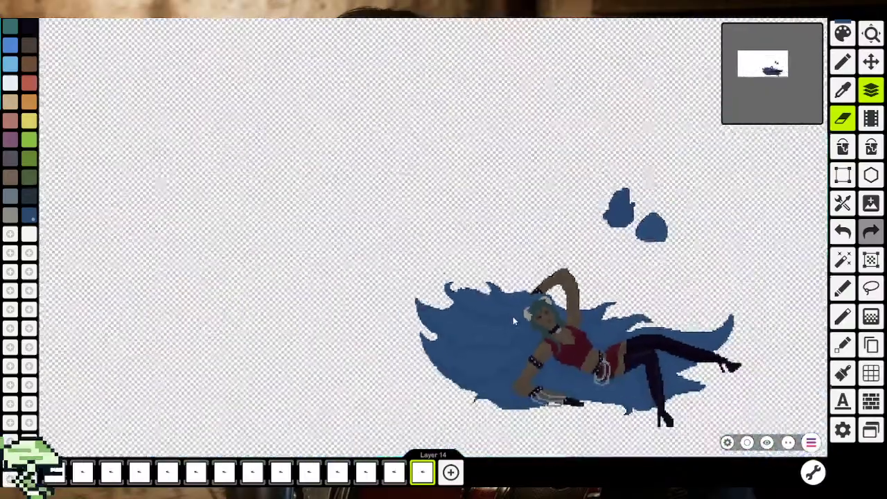
{"action": "scroll", "coordinate": [490, 276], "scroll_direction": "down", "scroll_amount": 2}
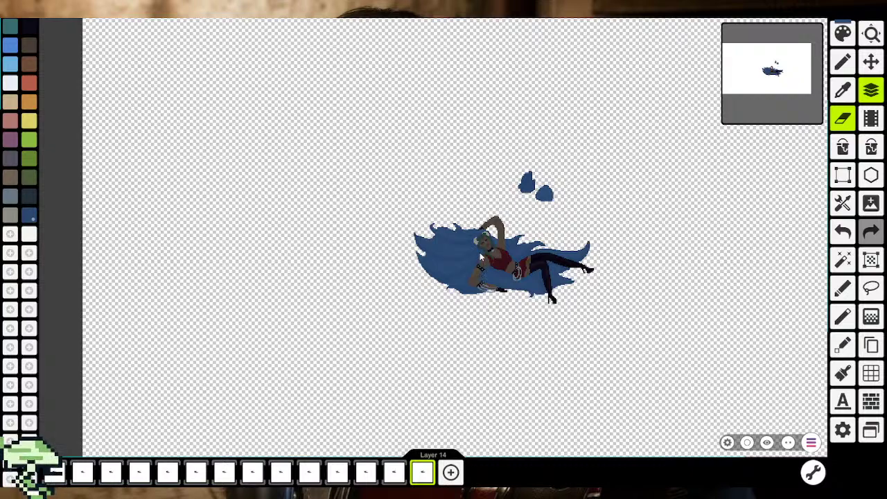
{"action": "scroll", "coordinate": [480, 249], "scroll_direction": "up", "scroll_amount": 2}
{"action": "scroll", "coordinate": [480, 249], "scroll_direction": "up", "scroll_amount": 3}
{"action": "scroll", "coordinate": [480, 249], "scroll_direction": "up", "scroll_amount": 3}
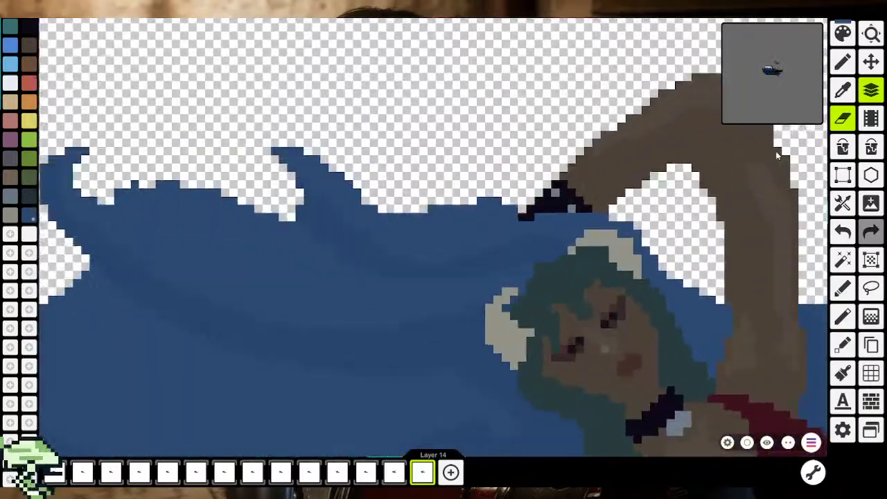
{"action": "scroll", "coordinate": [481, 250], "scroll_direction": "up", "scroll_amount": 2}
Set the pen size to 1 px
{"action": "left_click", "coordinate": [843, 62]}
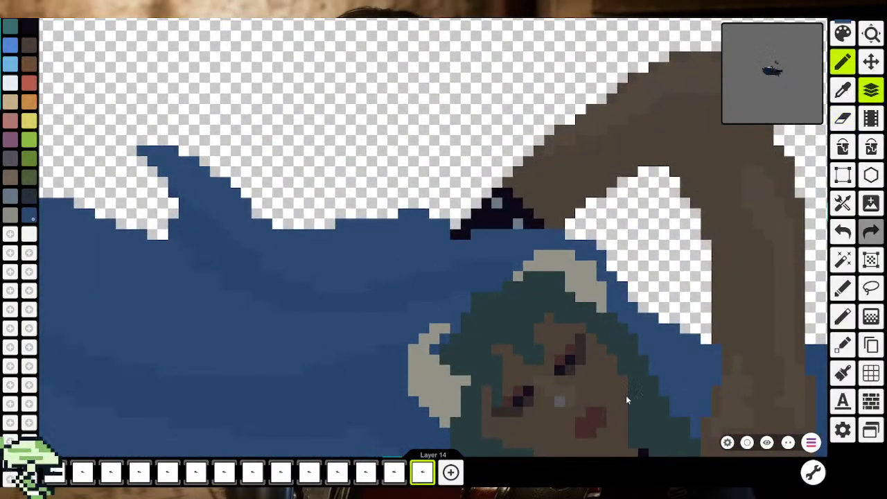
{"action": "left_click", "coordinate": [727, 442]}
{"action": "left_click_drag", "start_coordinate": [374, 371], "coordinate": [358, 371]}
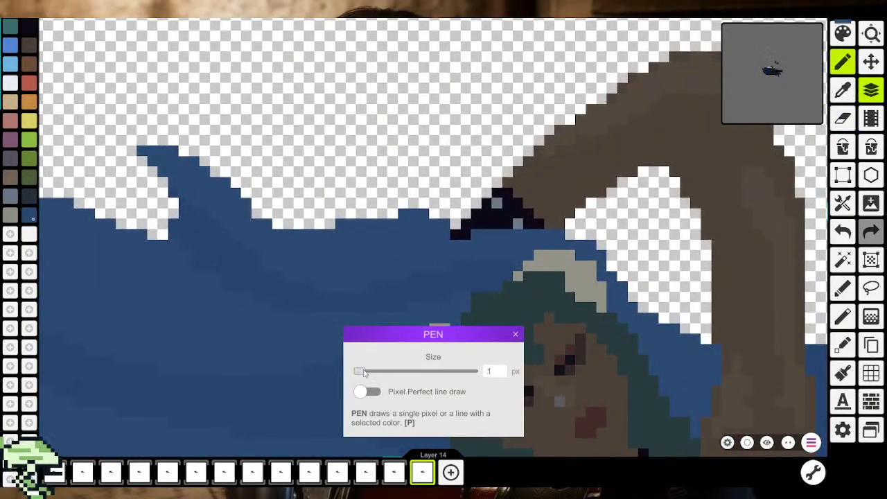
{"action": "left_click", "coordinate": [515, 334]}
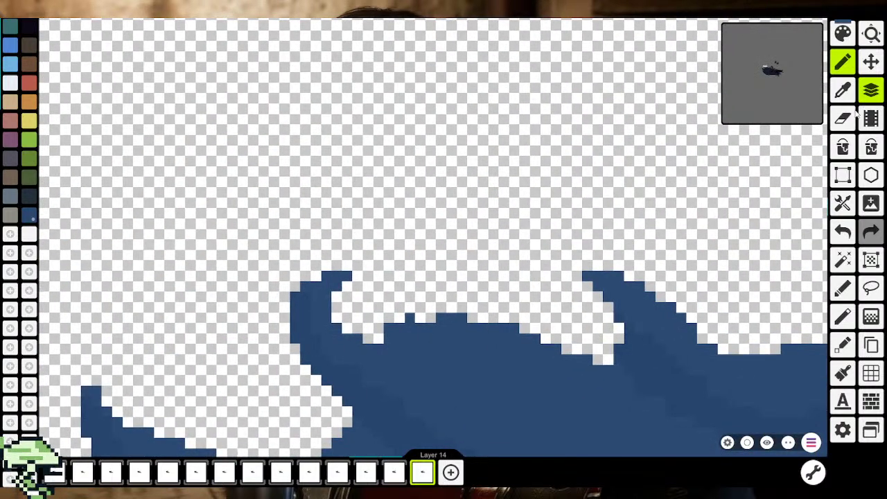
{"action": "left_click", "coordinate": [842, 90]}
{"action": "key", "text": "b"}
Zoom in and pan along the hair's edge to another section
{"action": "scroll", "coordinate": [636, 355], "scroll_direction": "up", "scroll_amount": 3}
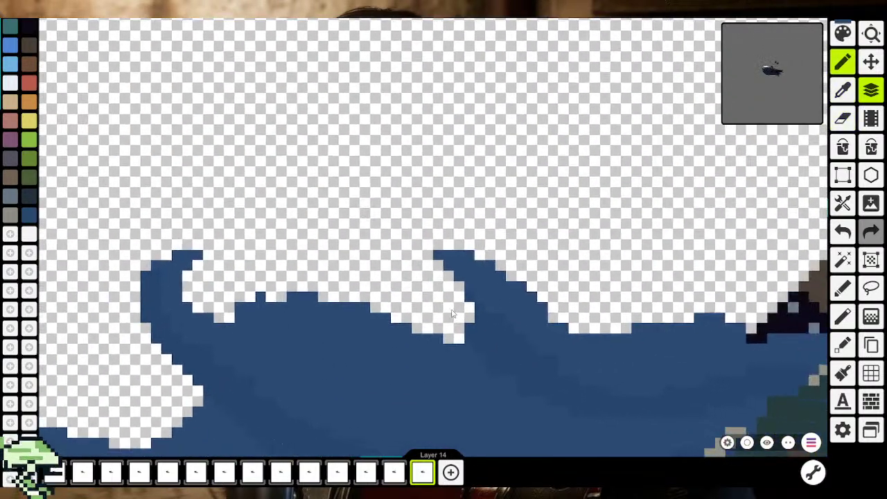
{"action": "scroll", "coordinate": [405, 225], "scroll_direction": "up", "scroll_amount": 3}
{"action": "scroll", "coordinate": [405, 226], "scroll_direction": "up", "scroll_amount": 1}
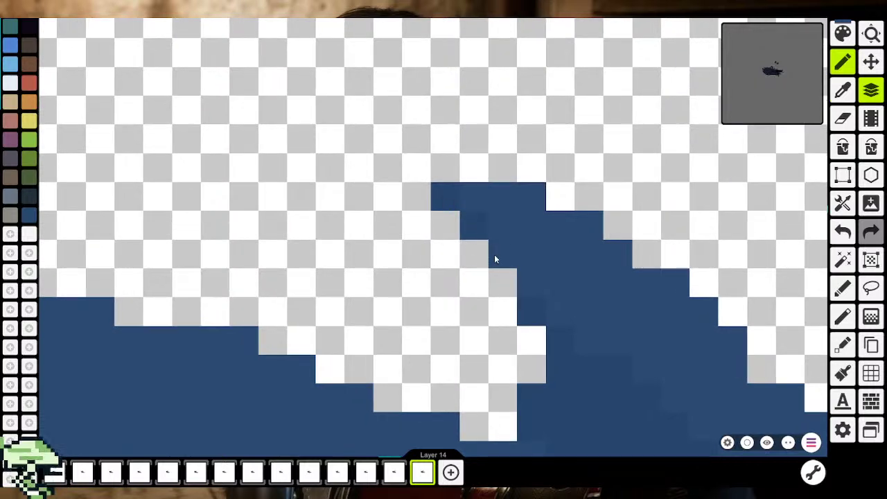
{"action": "left_click_drag", "start_coordinate": [586, 390], "coordinate": [511, 201]}
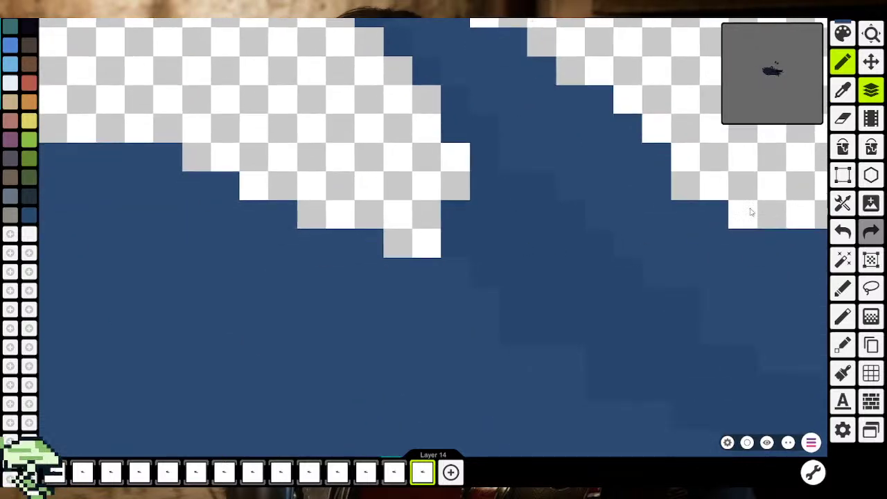
{"action": "key", "text": "b"}
{"action": "key", "text": "b"}
{"action": "left_click_drag", "start_coordinate": [606, 382], "coordinate": [464, 254]}
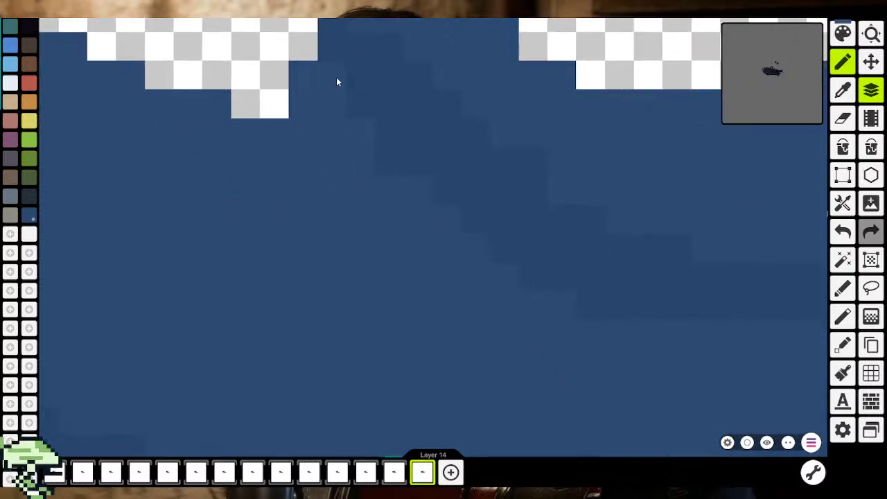
Zoom out and go back to the main pixel pencil
{"action": "scroll", "coordinate": [443, 289], "scroll_direction": "down", "scroll_amount": 2}
{"action": "scroll", "coordinate": [469, 288], "scroll_direction": "down", "scroll_amount": 2}
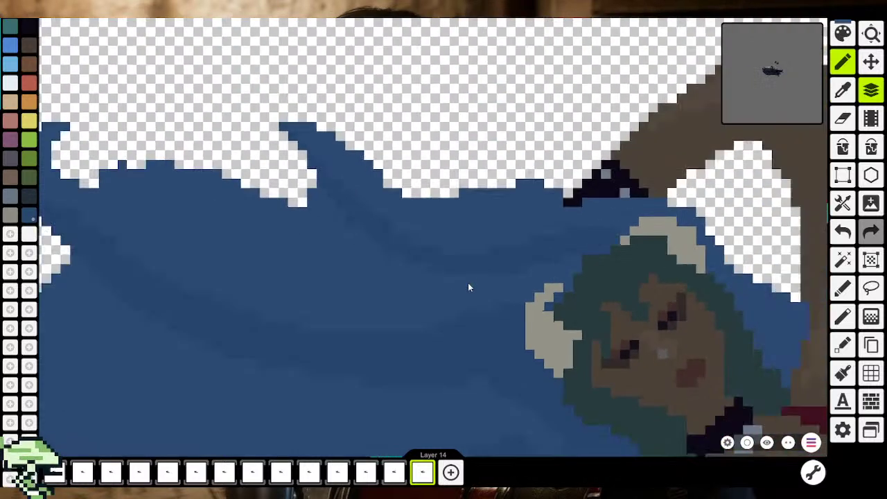
{"action": "scroll", "coordinate": [476, 284], "scroll_direction": "down", "scroll_amount": 2}
{"action": "scroll", "coordinate": [443, 274], "scroll_direction": "down", "scroll_amount": 1}
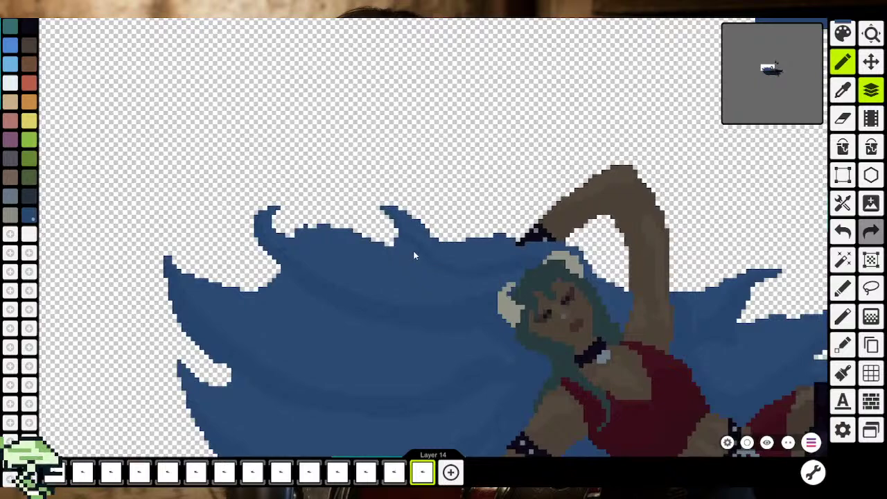
{"action": "left_click", "coordinate": [842, 90]}
{"action": "left_click", "coordinate": [473, 269]}
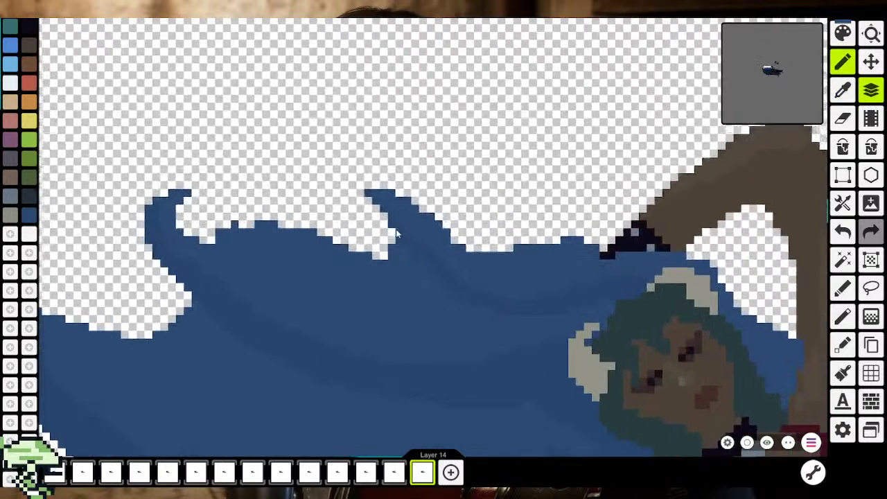
{"action": "scroll", "coordinate": [396, 229], "scroll_direction": "up", "scroll_amount": 3}
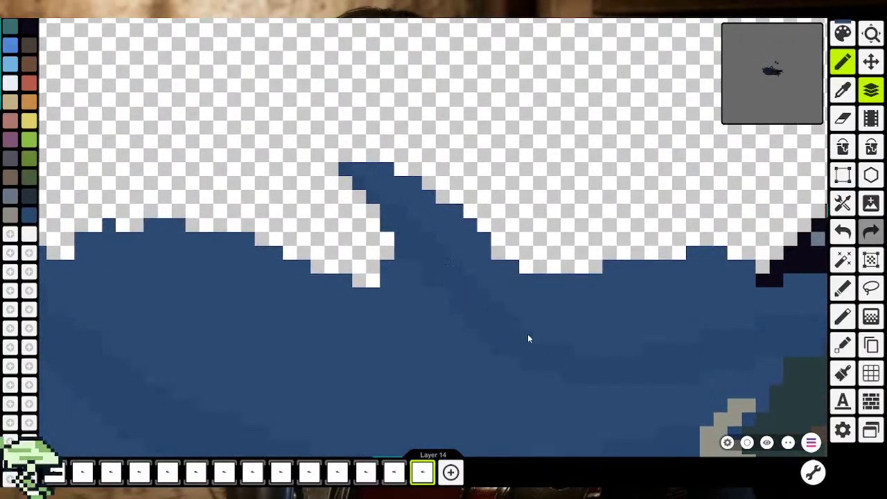
{"action": "scroll", "coordinate": [683, 359], "scroll_direction": "down", "scroll_amount": 3}
{"action": "scroll", "coordinate": [678, 357], "scroll_direction": "down", "scroll_amount": 2}
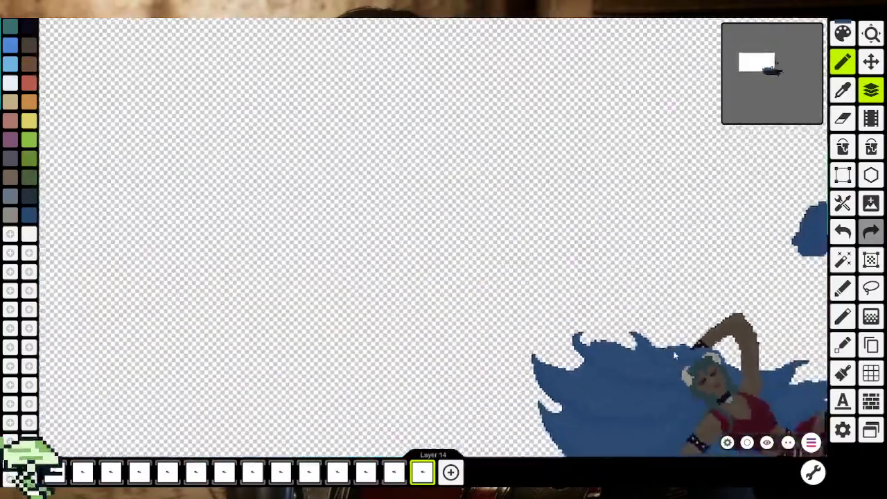
{"action": "scroll", "coordinate": [494, 270], "scroll_direction": "up", "scroll_amount": 2}
Erase stray blue pixels along the left, middle and right wave crests
{"action": "left_click", "coordinate": [843, 118]}
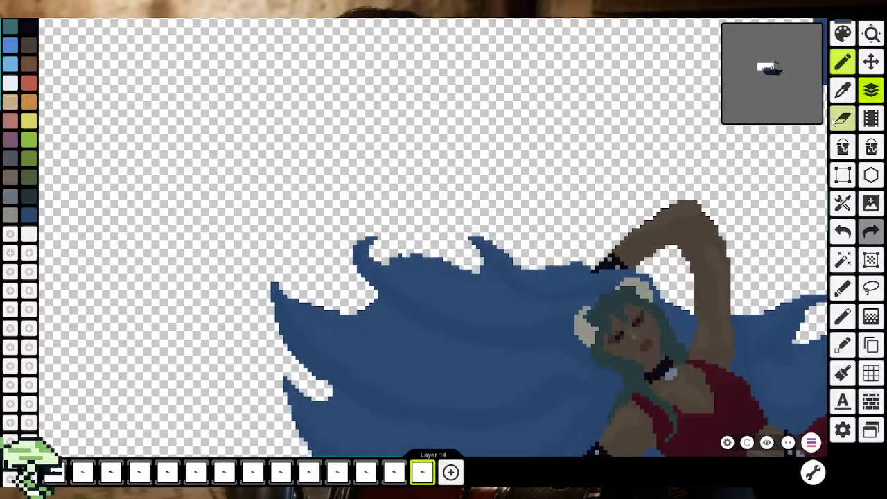
{"action": "scroll", "coordinate": [433, 325], "scroll_direction": "up", "scroll_amount": 2}
{"action": "scroll", "coordinate": [433, 324], "scroll_direction": "up", "scroll_amount": 2}
{"action": "left_click_drag", "start_coordinate": [299, 176], "coordinate": [260, 193]}
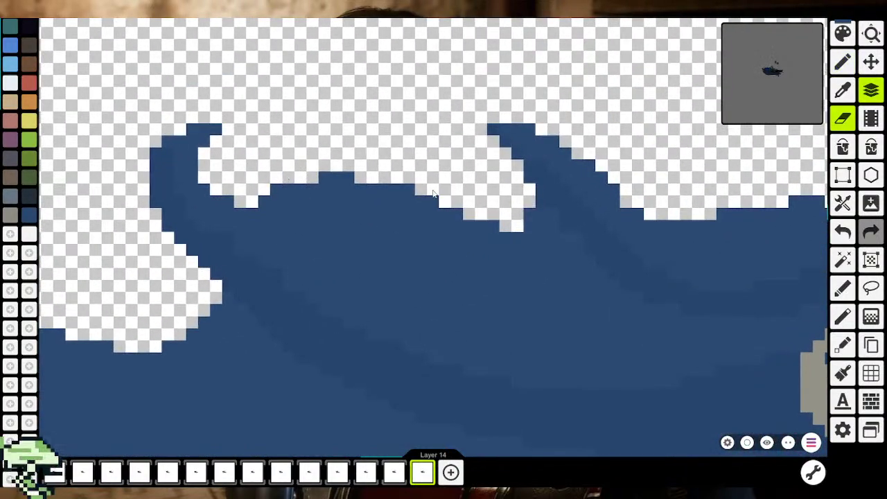
{"action": "left_click_drag", "start_coordinate": [418, 184], "coordinate": [474, 221]}
{"action": "mouse_move", "coordinate": [523, 234]}
{"action": "left_mouse_down"}
{"action": "mouse_move", "coordinate": [530, 204]}
{"action": "mouse_move", "coordinate": [539, 208]}
{"action": "mouse_move", "coordinate": [535, 231]}
{"action": "left_mouse_up"}
With the Pencil, paint a skin-coloured pixel over the blue notch on the arm's outer edge
{"action": "scroll", "coordinate": [535, 230], "scroll_direction": "down", "scroll_amount": 1}
{"action": "scroll", "coordinate": [543, 289], "scroll_direction": "down", "scroll_amount": 3}
{"action": "scroll", "coordinate": [554, 290], "scroll_direction": "down", "scroll_amount": 3}
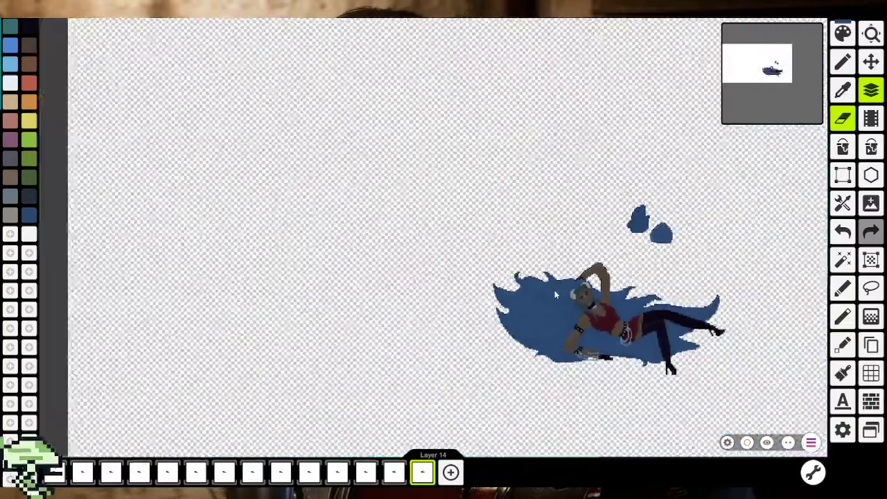
{"action": "scroll", "coordinate": [586, 292], "scroll_direction": "down", "scroll_amount": 2}
{"action": "scroll", "coordinate": [538, 265], "scroll_direction": "up", "scroll_amount": 2}
{"action": "scroll", "coordinate": [485, 251], "scroll_direction": "up", "scroll_amount": 1}
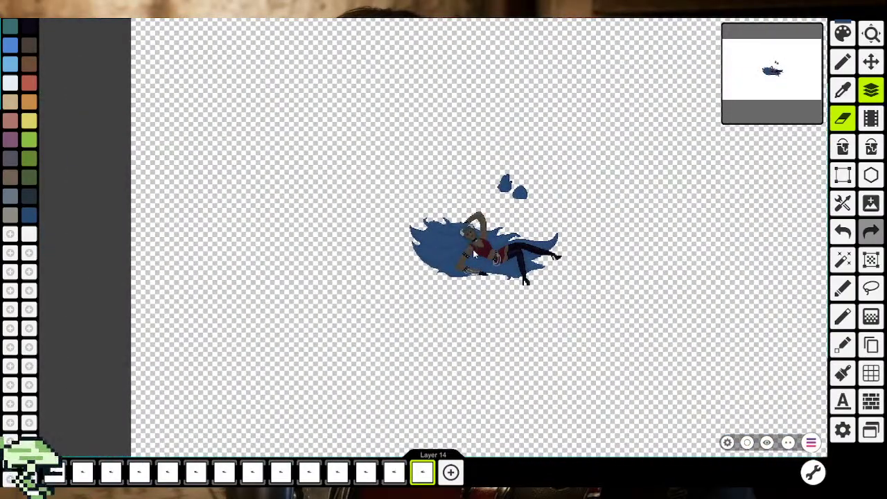
{"action": "scroll", "coordinate": [471, 249], "scroll_direction": "up", "scroll_amount": 2}
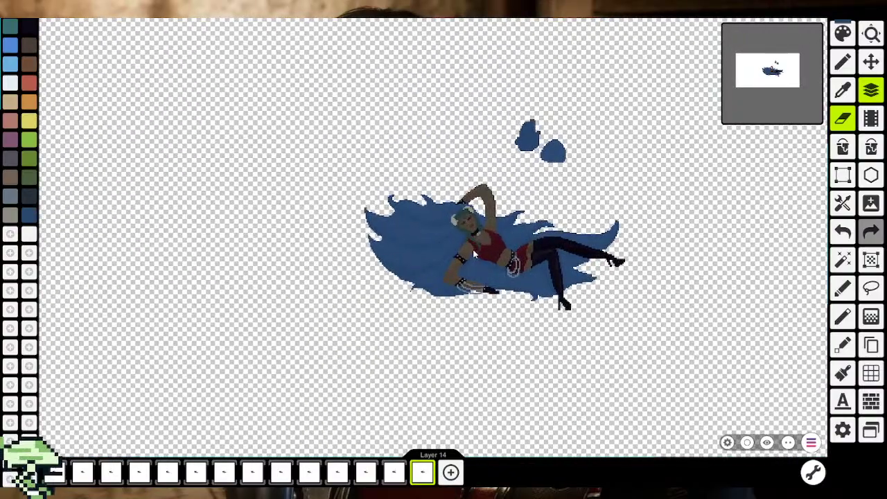
{"action": "scroll", "coordinate": [474, 255], "scroll_direction": "up", "scroll_amount": 2}
{"action": "scroll", "coordinate": [496, 213], "scroll_direction": "up", "scroll_amount": 2}
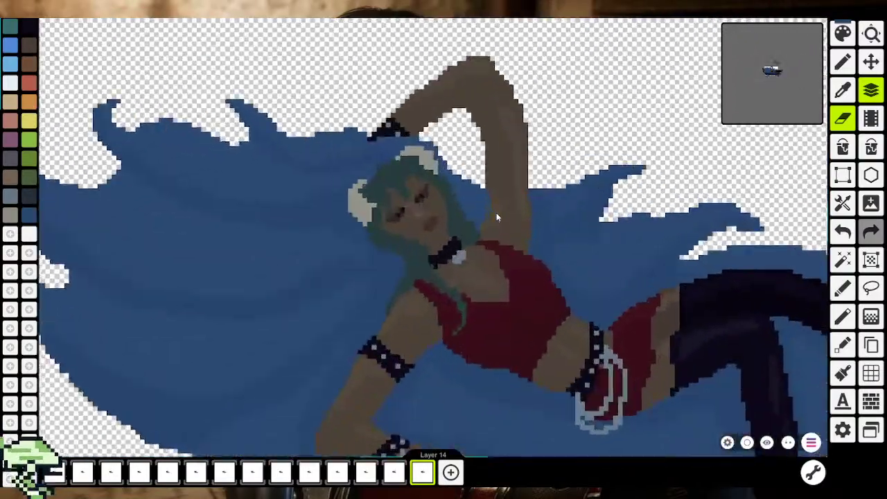
{"action": "scroll", "coordinate": [504, 215], "scroll_direction": "up", "scroll_amount": 1}
{"action": "scroll", "coordinate": [509, 219], "scroll_direction": "up", "scroll_amount": 1}
{"action": "scroll", "coordinate": [512, 215], "scroll_direction": "down", "scroll_amount": 2}
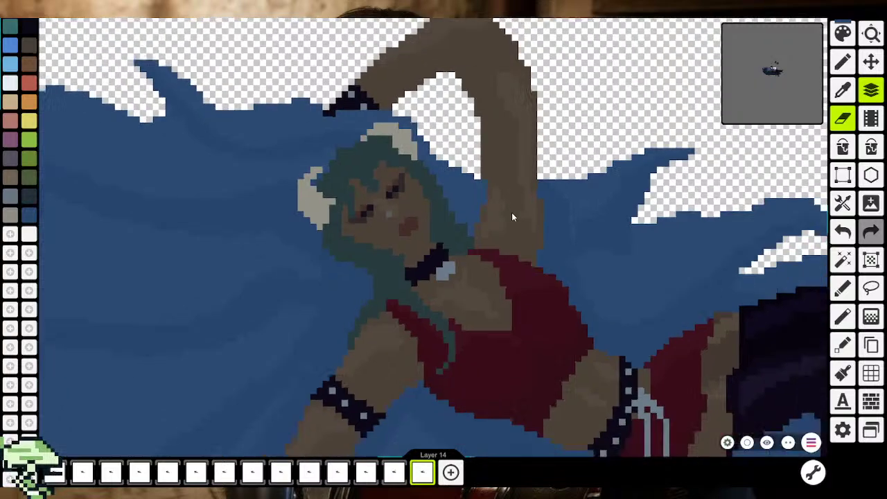
{"action": "scroll", "coordinate": [512, 215], "scroll_direction": "down", "scroll_amount": 2}
{"action": "scroll", "coordinate": [512, 215], "scroll_direction": "up", "scroll_amount": 2}
{"action": "scroll", "coordinate": [510, 216], "scroll_direction": "up", "scroll_amount": 2}
{"action": "scroll", "coordinate": [510, 219], "scroll_direction": "up", "scroll_amount": 1}
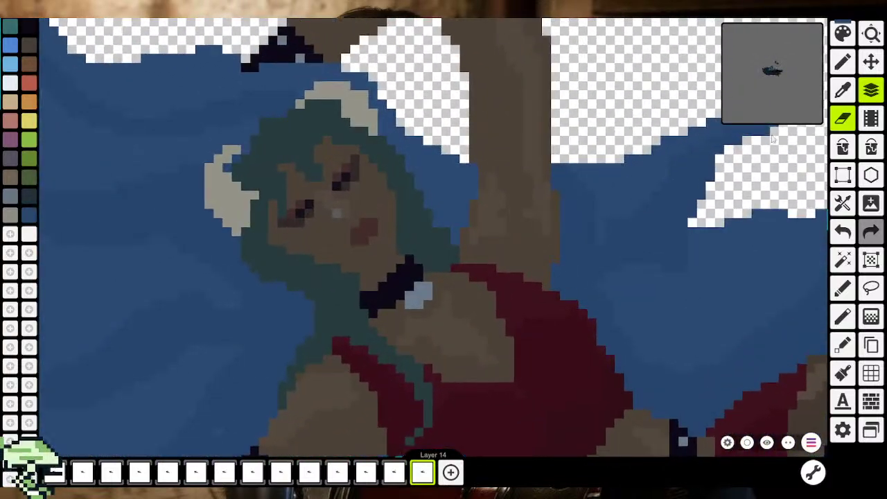
{"action": "key", "text": "b"}
{"action": "scroll", "coordinate": [482, 191], "scroll_direction": "down", "scroll_amount": 1}
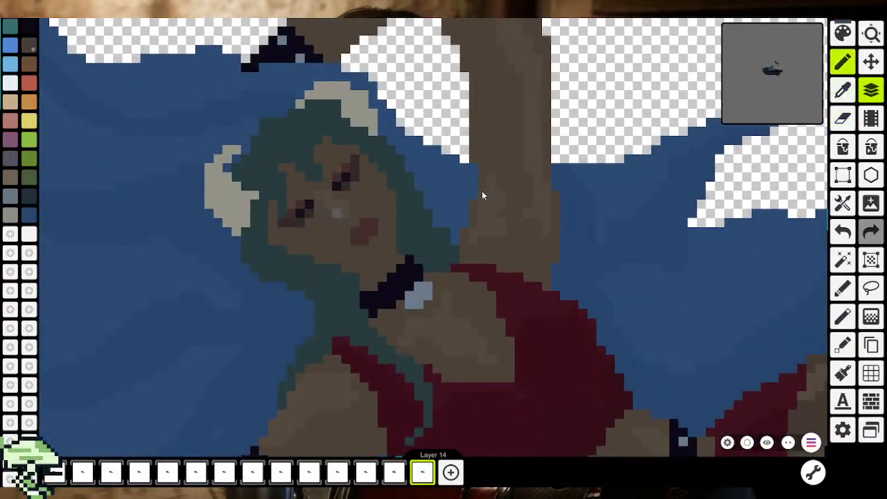
{"action": "scroll", "coordinate": [488, 218], "scroll_direction": "down", "scroll_amount": 1}
{"action": "scroll", "coordinate": [488, 220], "scroll_direction": "down", "scroll_amount": 2}
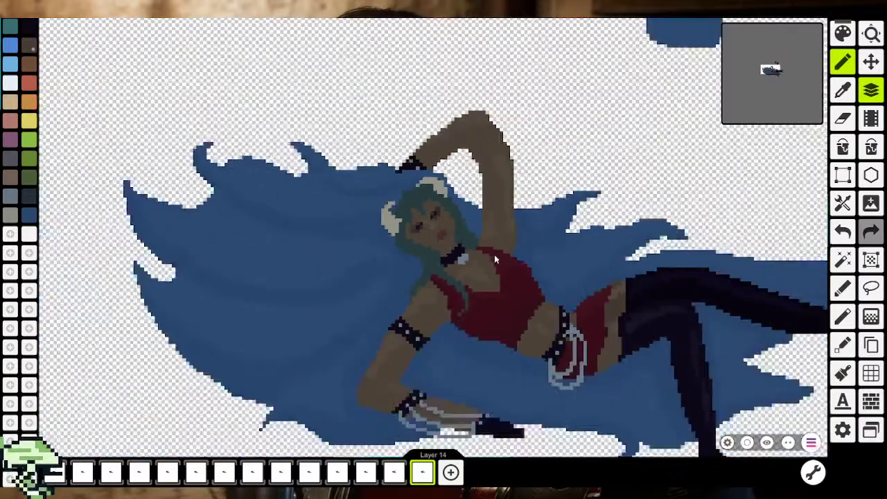
{"action": "scroll", "coordinate": [494, 254], "scroll_direction": "down", "scroll_amount": 2}
{"action": "scroll", "coordinate": [494, 264], "scroll_direction": "down", "scroll_amount": 1}
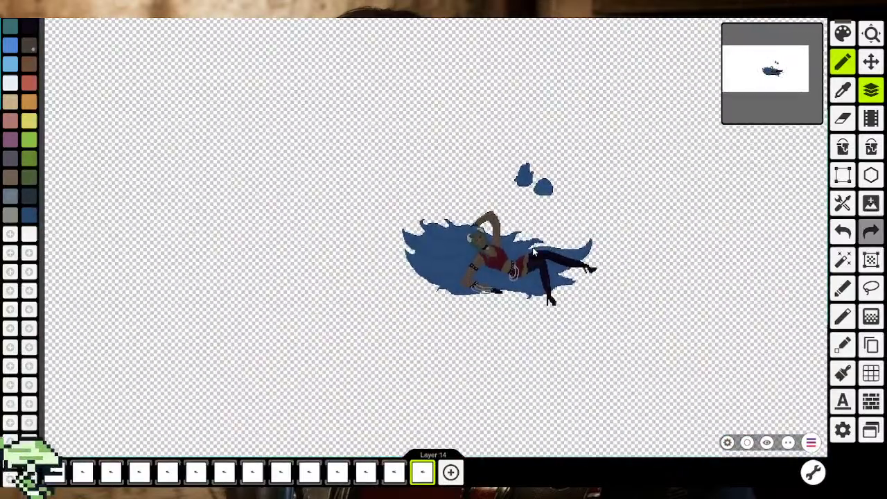
{"action": "scroll", "coordinate": [467, 280], "scroll_direction": "up", "scroll_amount": 1}
{"action": "scroll", "coordinate": [467, 280], "scroll_direction": "up", "scroll_amount": 2}
{"action": "scroll", "coordinate": [467, 279], "scroll_direction": "up", "scroll_amount": 2}
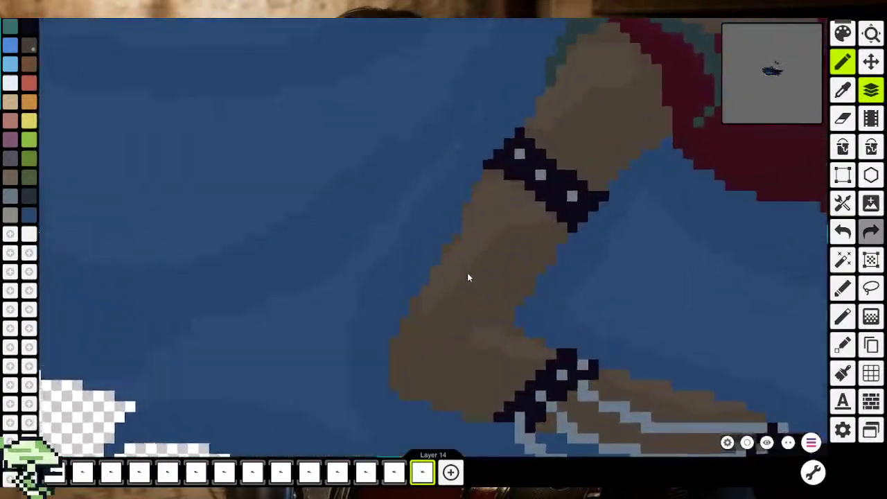
{"action": "scroll", "coordinate": [467, 272], "scroll_direction": "up", "scroll_amount": 1}
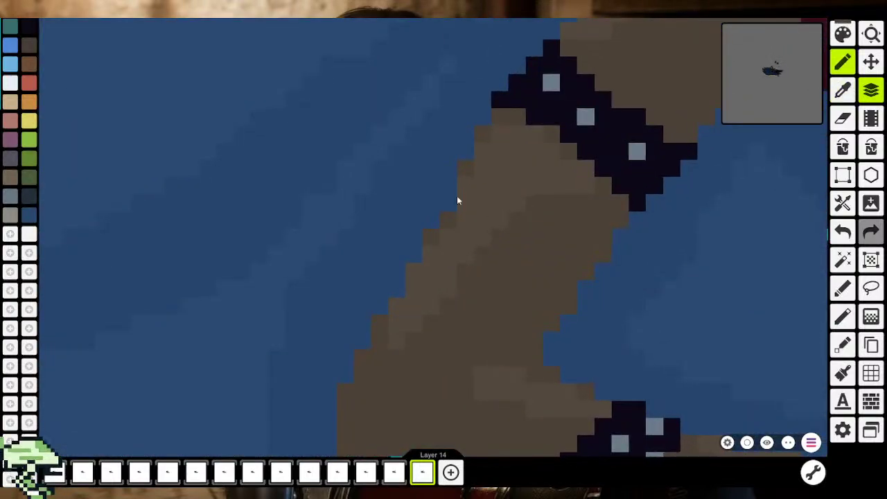
{"action": "left_click", "coordinate": [436, 228]}
Check the repaired arm, then make Layer 12 the active layer
{"action": "scroll", "coordinate": [409, 283], "scroll_direction": "down", "scroll_amount": 1}
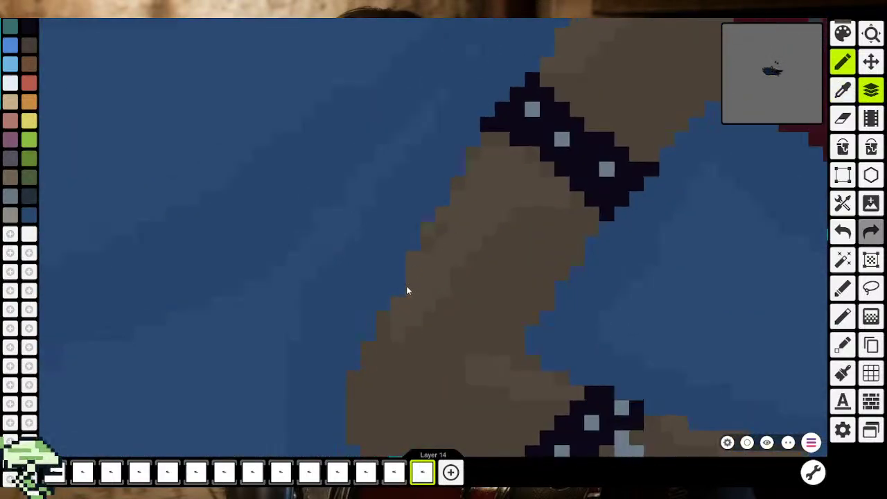
{"action": "scroll", "coordinate": [406, 285], "scroll_direction": "down", "scroll_amount": 2}
{"action": "scroll", "coordinate": [436, 223], "scroll_direction": "down", "scroll_amount": 1}
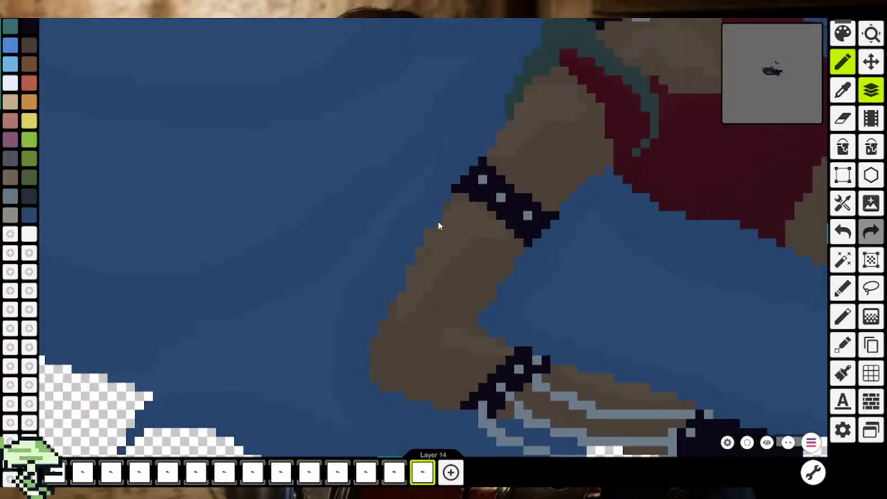
{"action": "scroll", "coordinate": [438, 221], "scroll_direction": "down", "scroll_amount": 3}
{"action": "scroll", "coordinate": [450, 249], "scroll_direction": "down", "scroll_amount": 2}
{"action": "scroll", "coordinate": [461, 280], "scroll_direction": "down", "scroll_amount": 2}
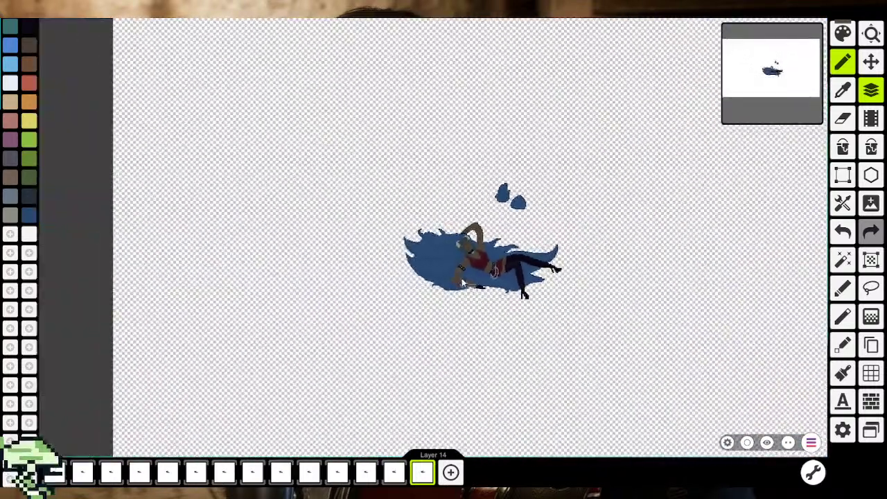
{"action": "scroll", "coordinate": [454, 273], "scroll_direction": "up", "scroll_amount": 2}
{"action": "scroll", "coordinate": [455, 270], "scroll_direction": "up", "scroll_amount": 3}
{"action": "scroll", "coordinate": [447, 244], "scroll_direction": "up", "scroll_amount": 2}
{"action": "scroll", "coordinate": [447, 243], "scroll_direction": "up", "scroll_amount": 1}
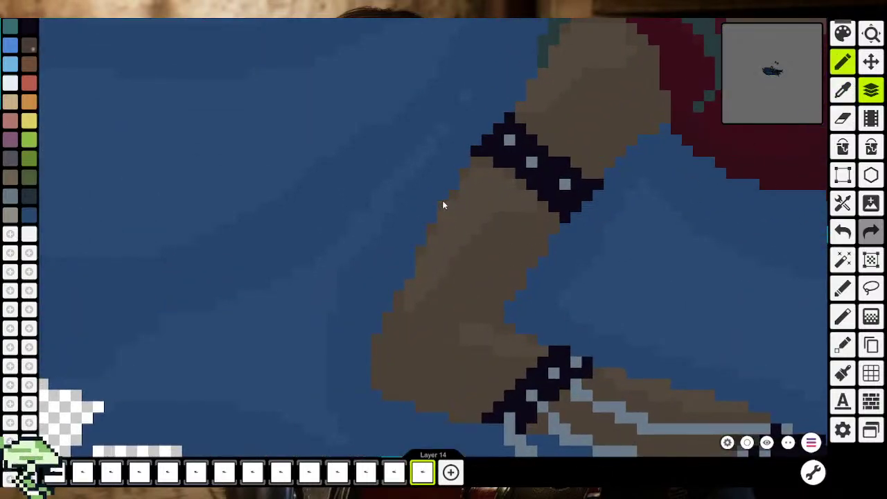
{"action": "scroll", "coordinate": [409, 291], "scroll_direction": "down", "scroll_amount": 3}
{"action": "scroll", "coordinate": [408, 309], "scroll_direction": "down", "scroll_amount": 2}
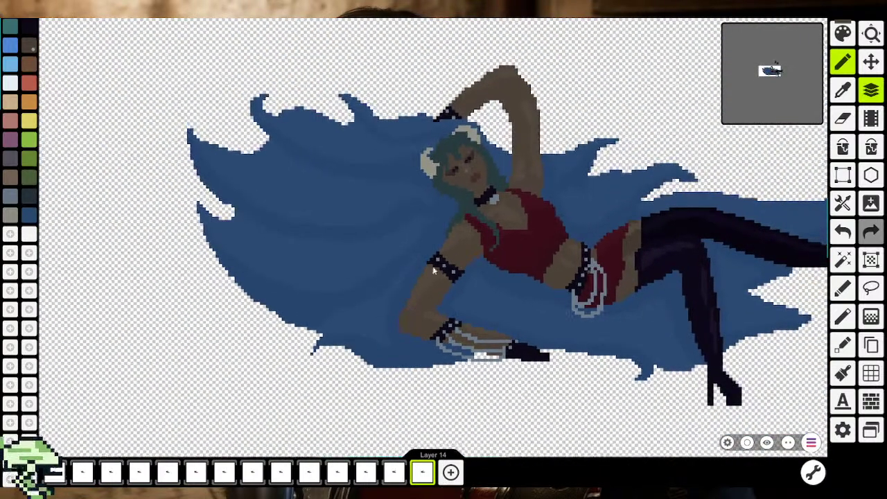
{"action": "scroll", "coordinate": [445, 247], "scroll_direction": "up", "scroll_amount": 4}
{"action": "scroll", "coordinate": [446, 247], "scroll_direction": "up", "scroll_amount": 2}
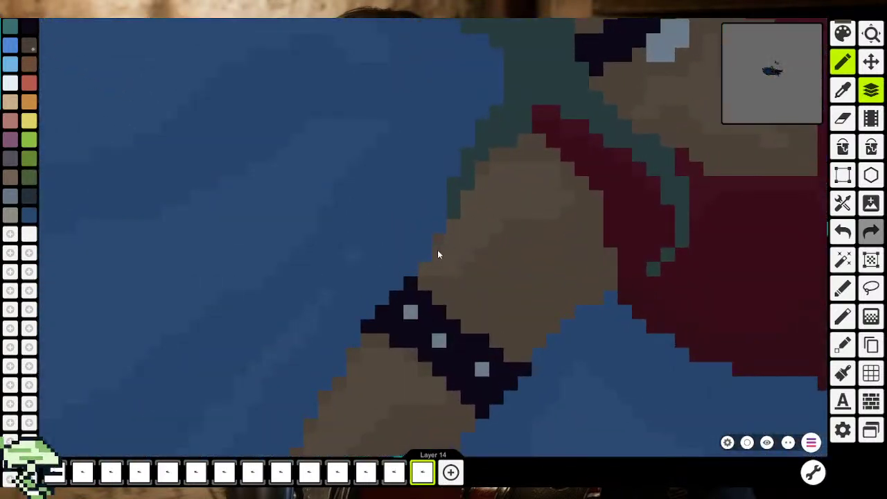
{"action": "scroll", "coordinate": [466, 199], "scroll_direction": "down", "scroll_amount": 1}
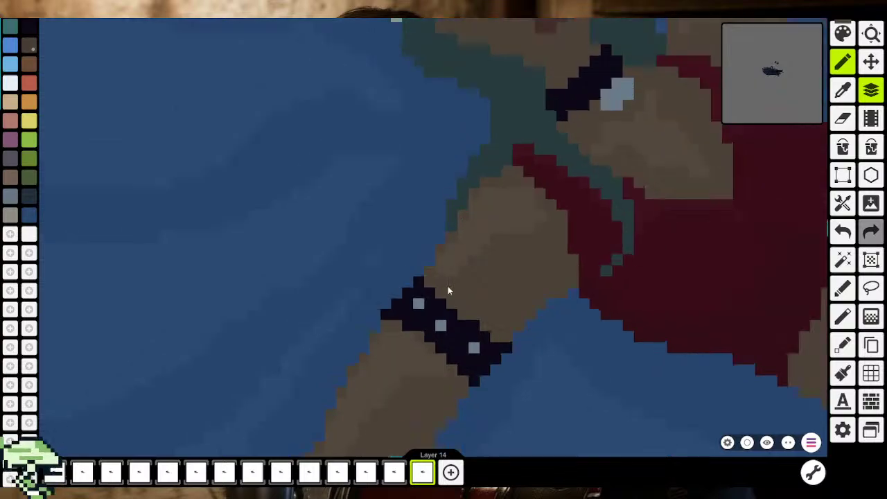
{"action": "scroll", "coordinate": [447, 285], "scroll_direction": "down", "scroll_amount": 2}
{"action": "scroll", "coordinate": [436, 311], "scroll_direction": "down", "scroll_amount": 1}
{"action": "scroll", "coordinate": [468, 374], "scroll_direction": "down", "scroll_amount": 2}
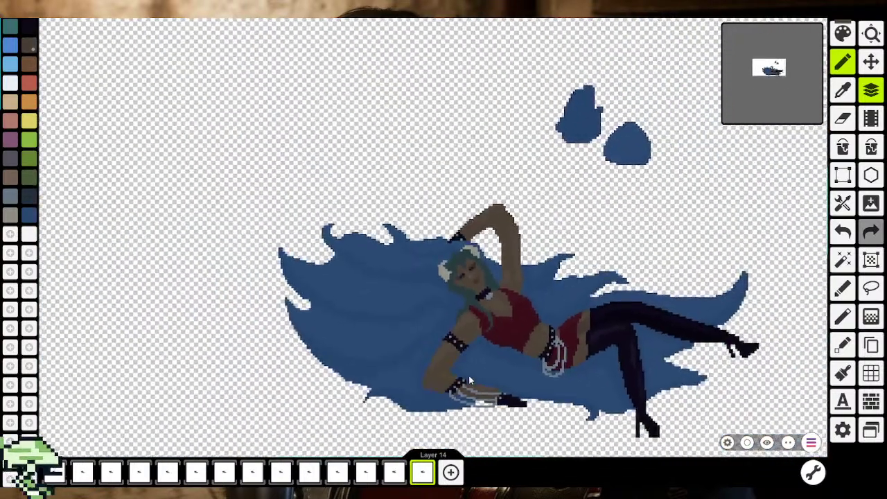
{"action": "scroll", "coordinate": [468, 374], "scroll_direction": "down", "scroll_amount": 2}
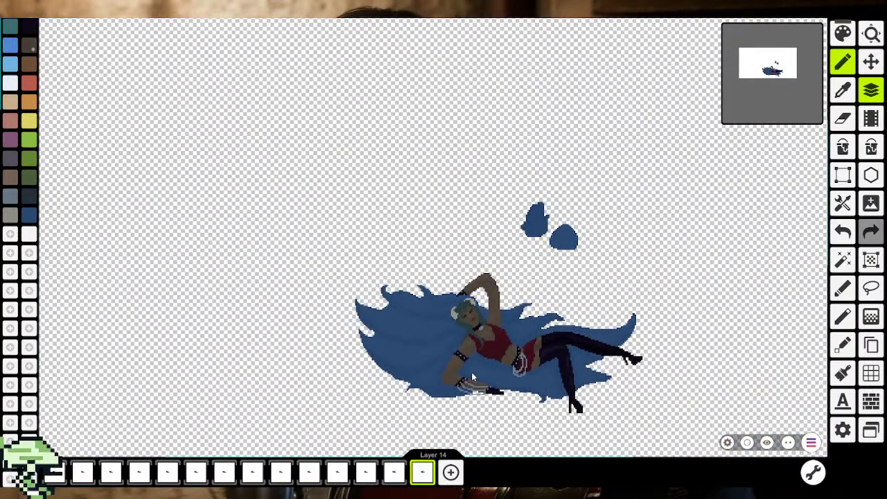
{"action": "scroll", "coordinate": [472, 377], "scroll_direction": "down", "scroll_amount": 2}
{"action": "scroll", "coordinate": [465, 305], "scroll_direction": "up", "scroll_amount": 1}
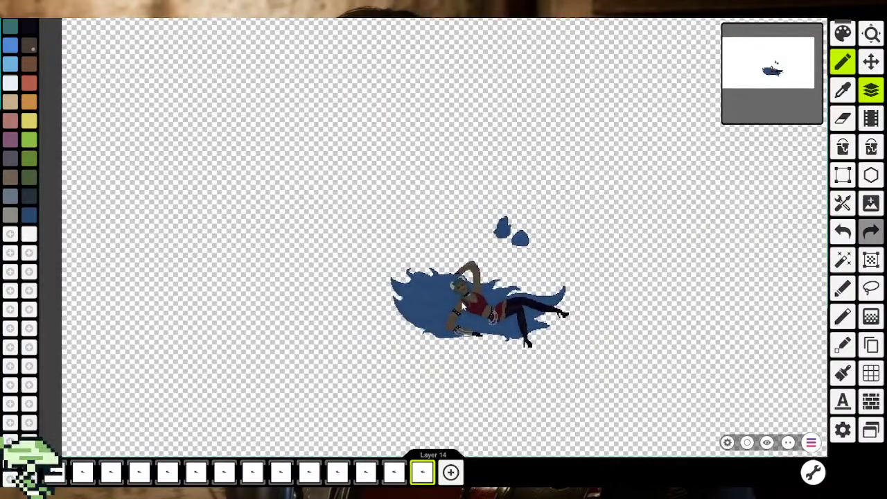
{"action": "left_click", "coordinate": [367, 475]}
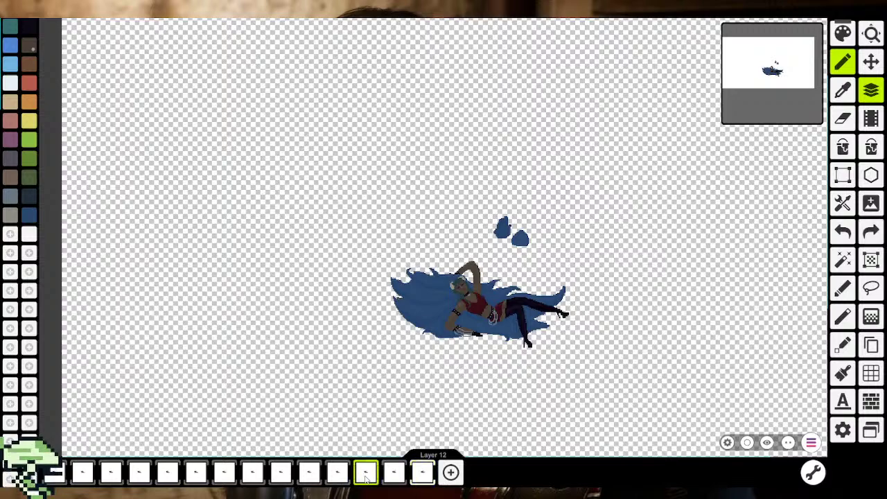
Turn Layer 14's hair strands and blue blobs back on, then make Layer 12 active
{"action": "left_click", "coordinate": [422, 474]}
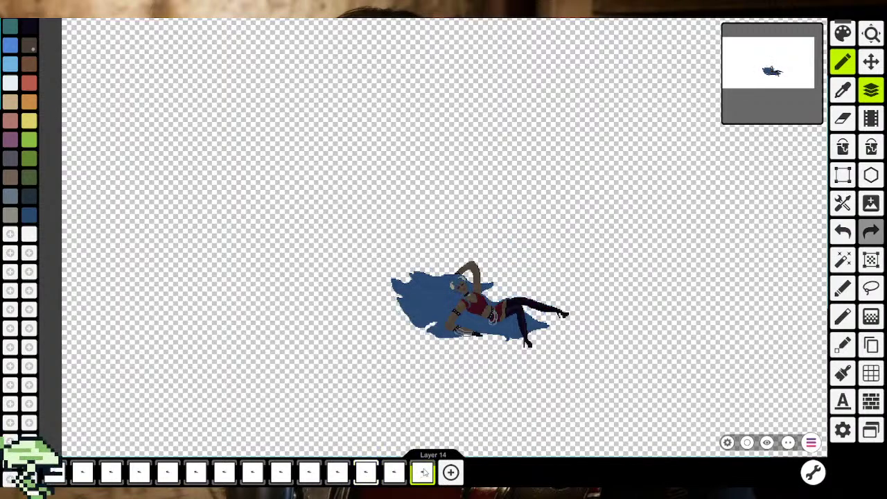
{"action": "scroll", "coordinate": [495, 311], "scroll_direction": "up", "scroll_amount": 1}
{"action": "scroll", "coordinate": [495, 311], "scroll_direction": "up", "scroll_amount": 1}
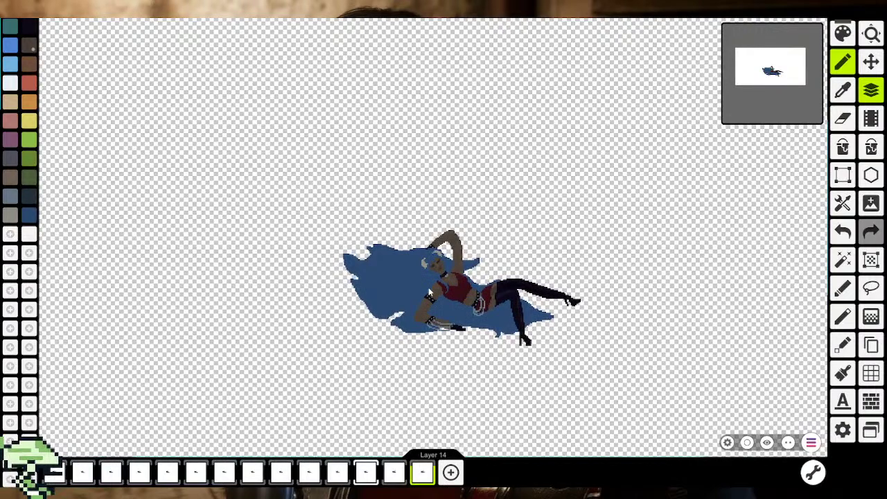
{"action": "scroll", "coordinate": [428, 287], "scroll_direction": "up", "scroll_amount": 1}
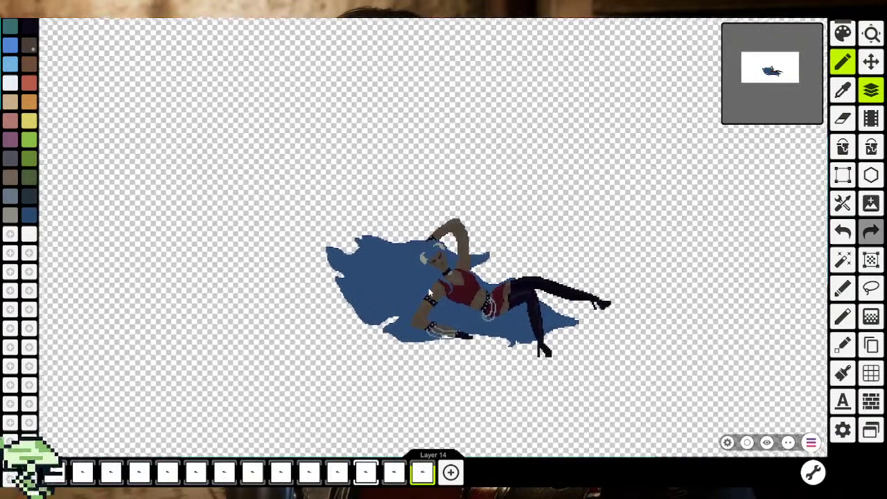
{"action": "left_click", "coordinate": [423, 472]}
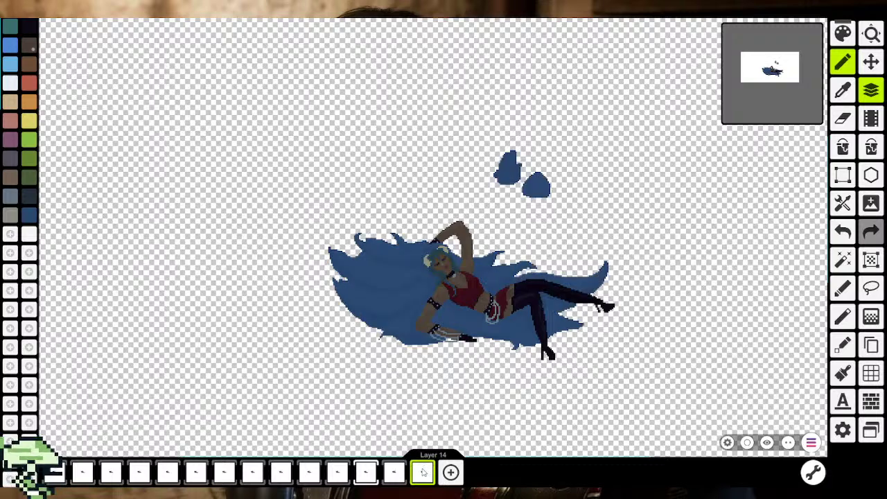
{"action": "left_click", "coordinate": [366, 472]}
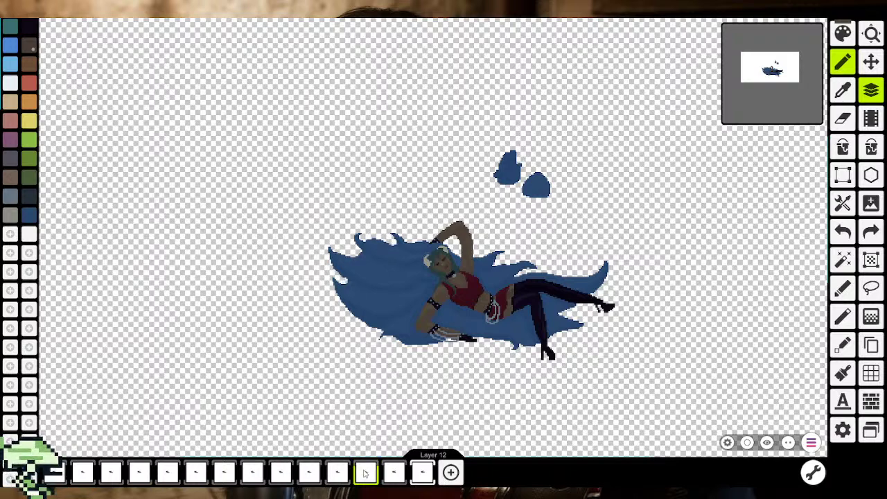
Rectangle-select the two blue blobs above the figure on Layer 13 and delete them
{"action": "left_click", "coordinate": [843, 175]}
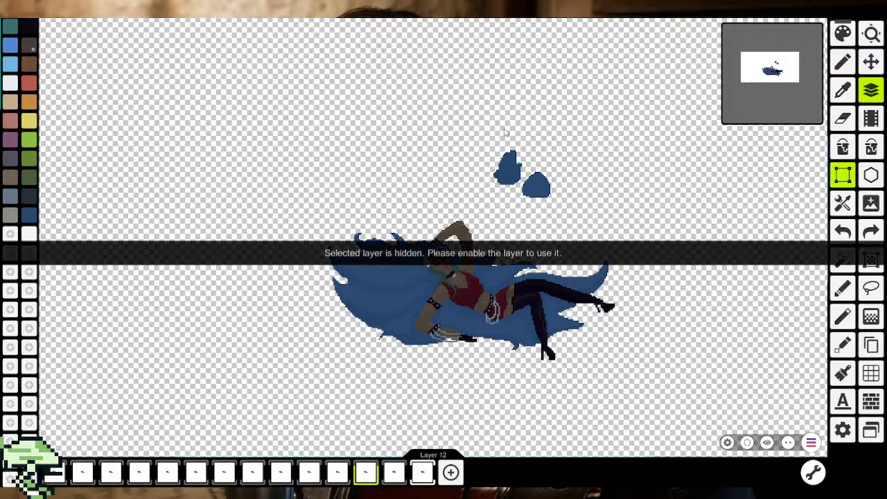
{"action": "left_click", "coordinate": [422, 472]}
{"action": "left_click_drag", "start_coordinate": [490, 129], "coordinate": [555, 198]}
{"action": "left_click_drag", "start_coordinate": [494, 206], "coordinate": [485, 207]}
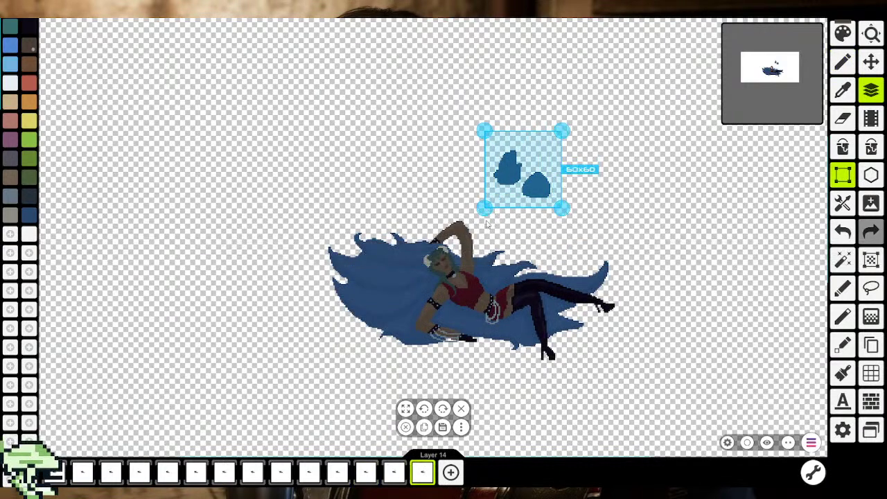
{"action": "left_click", "coordinate": [442, 427]}
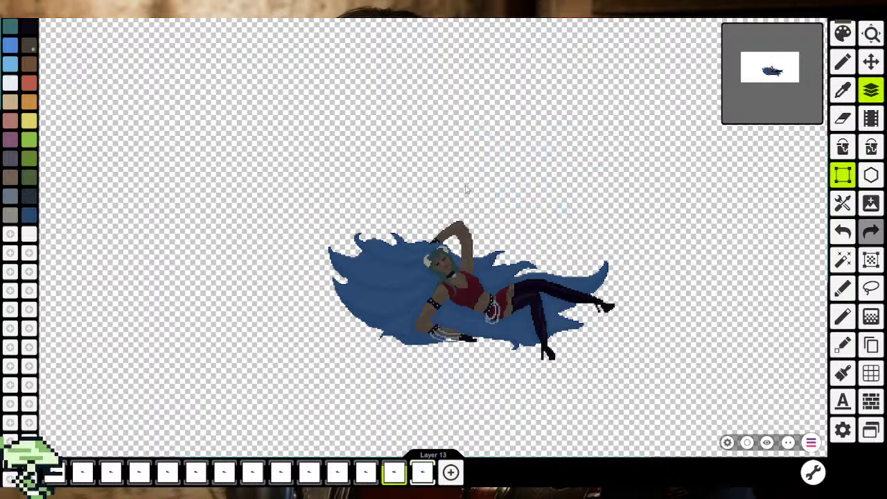
{"action": "left_click", "coordinate": [401, 472]}
{"action": "left_click_drag", "start_coordinate": [478, 132], "coordinate": [573, 213]}
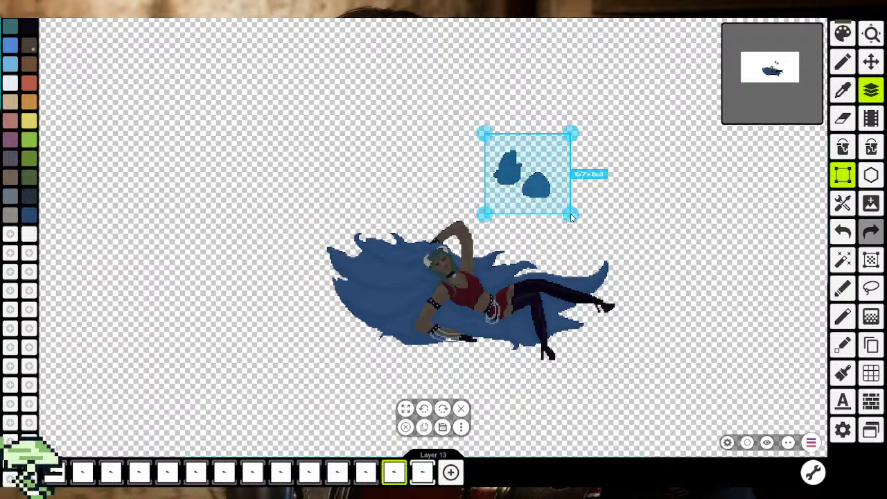
{"action": "left_click", "coordinate": [407, 427]}
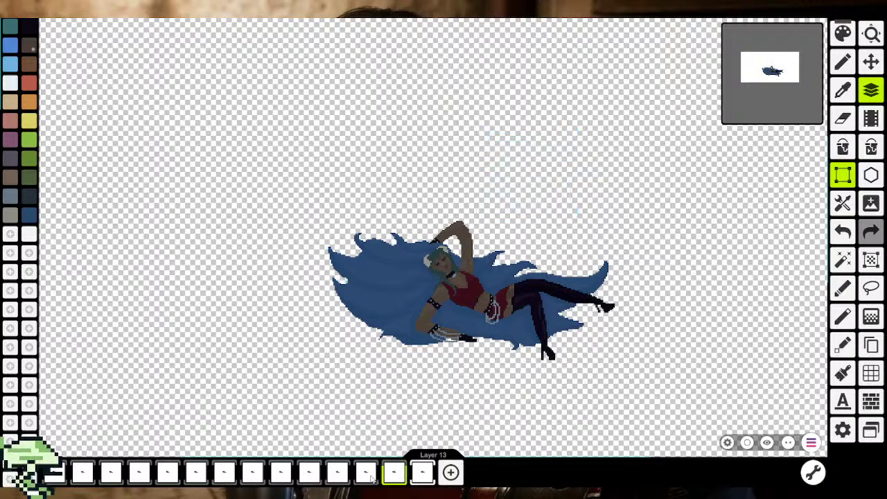
{"action": "left_click", "coordinate": [424, 473]}
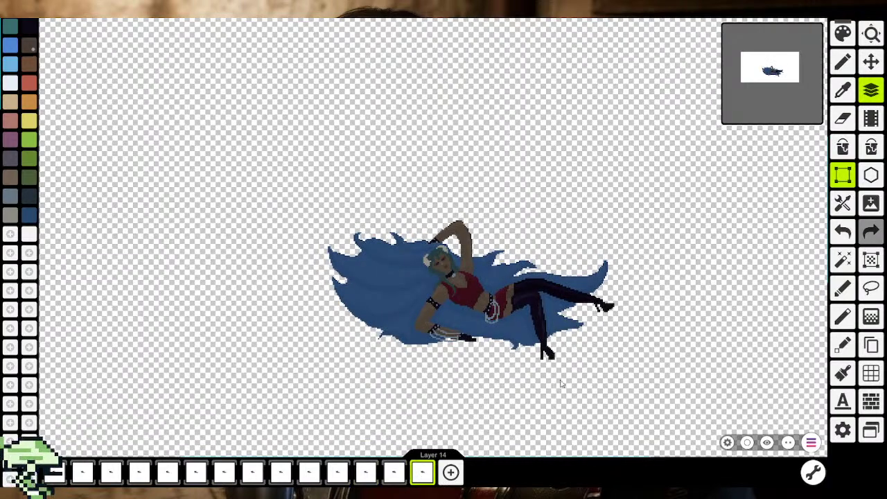
Clone Layer 13 into a new Layer 15 and recentre the figure in view
{"action": "left_click", "coordinate": [813, 472]}
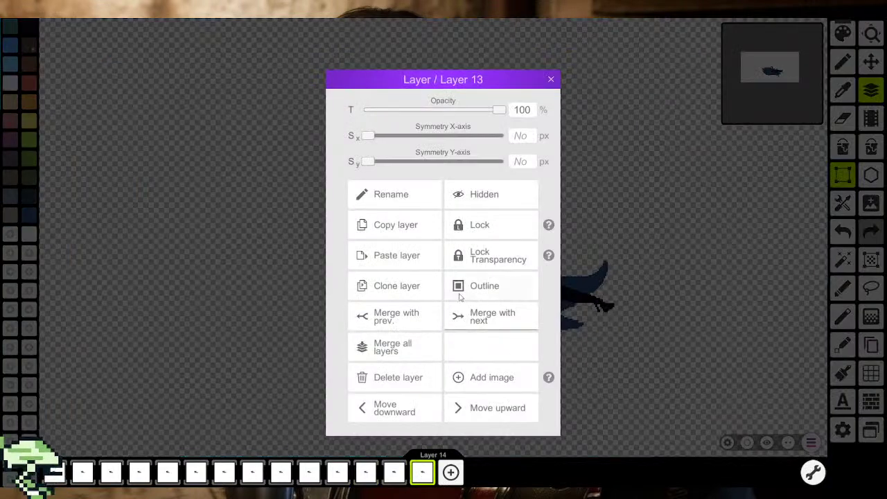
{"action": "left_click", "coordinate": [408, 288]}
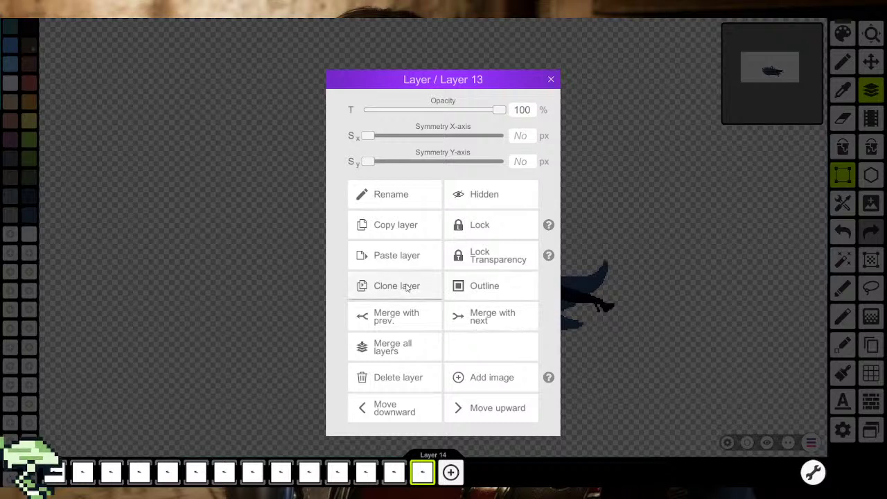
{"action": "left_click", "coordinate": [551, 82]}
{"action": "scroll", "coordinate": [437, 288], "scroll_direction": "up", "scroll_amount": 1}
{"action": "scroll", "coordinate": [437, 288], "scroll_direction": "up", "scroll_amount": 3}
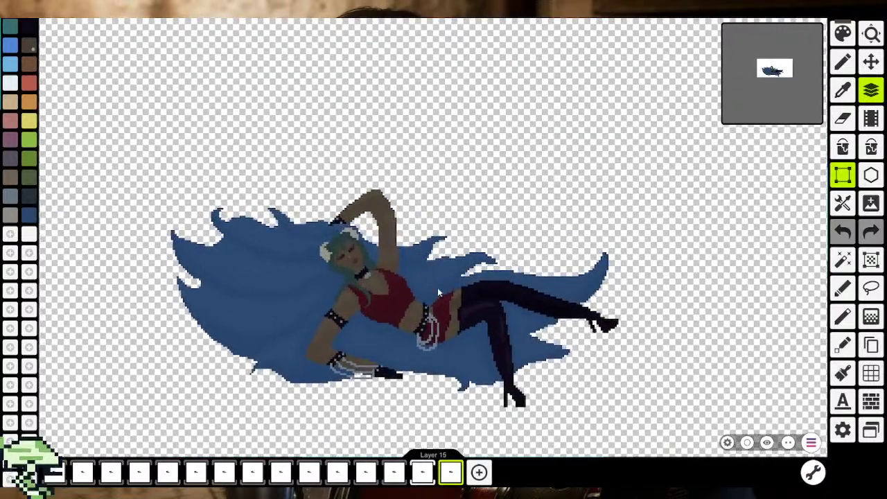
{"action": "left_click_drag", "start_coordinate": [437, 287], "coordinate": [483, 269]}
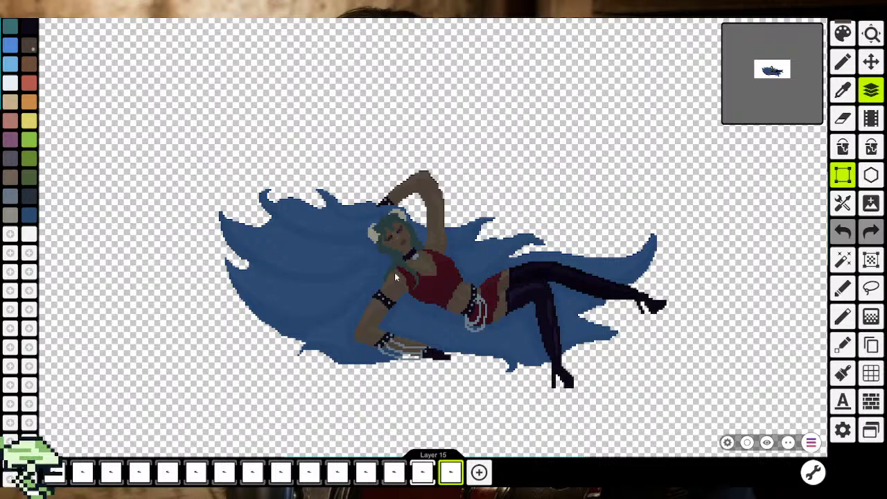
{"action": "scroll", "coordinate": [412, 273], "scroll_direction": "left", "scroll_amount": 2}
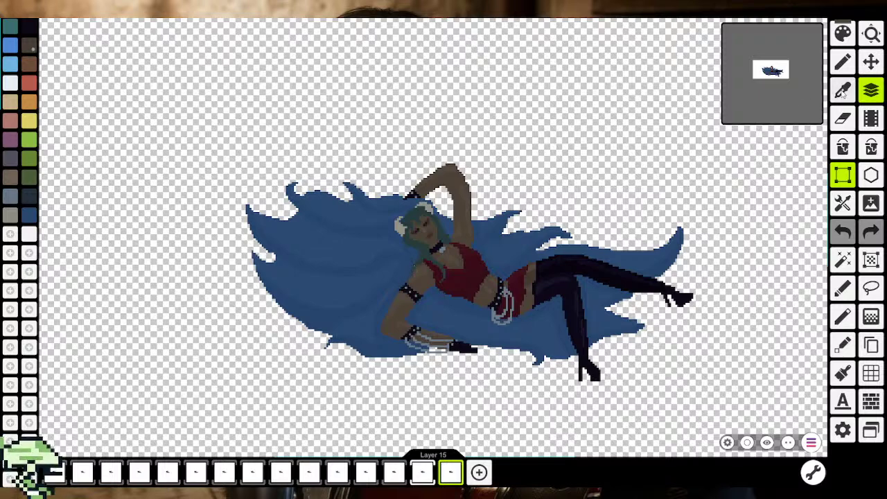
{"action": "left_click", "coordinate": [842, 90]}
{"action": "scroll", "coordinate": [352, 314], "scroll_direction": "up", "scroll_amount": 3}
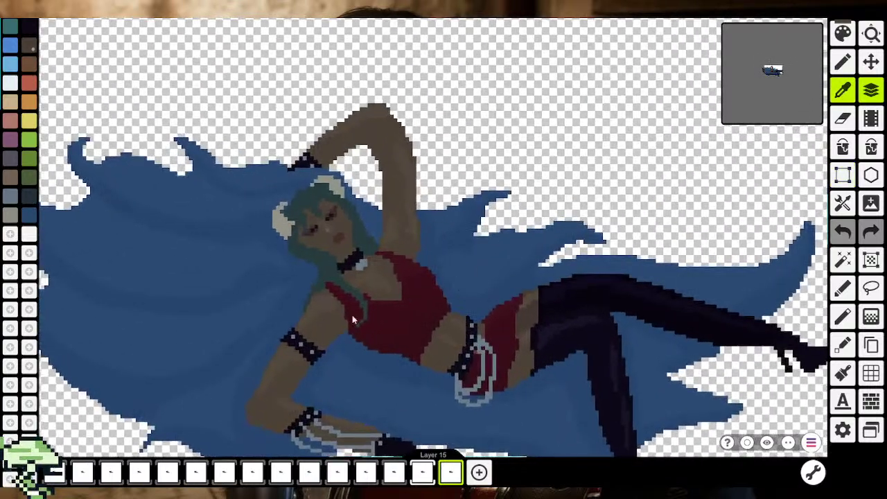
{"action": "scroll", "coordinate": [326, 308], "scroll_direction": "up", "scroll_amount": 3}
{"action": "key", "text": "b"}
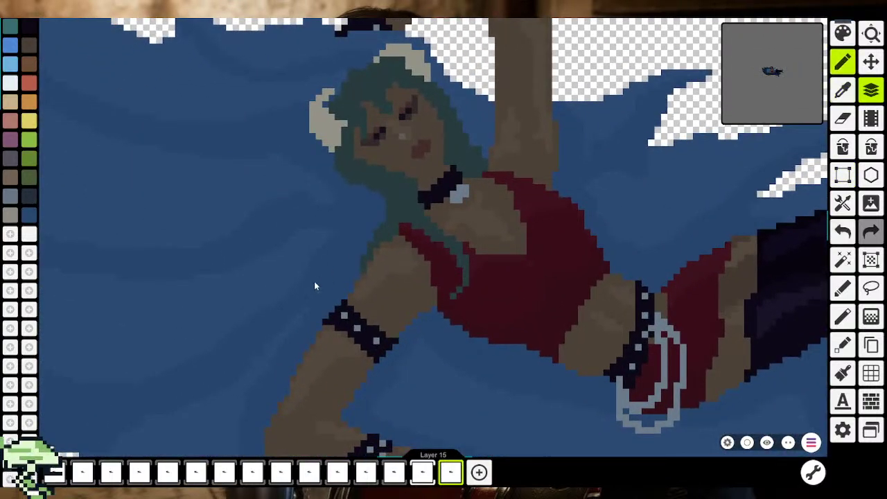
{"action": "scroll", "coordinate": [321, 288], "scroll_direction": "down", "scroll_amount": 3}
{"action": "scroll", "coordinate": [306, 294], "scroll_direction": "down", "scroll_amount": 5}
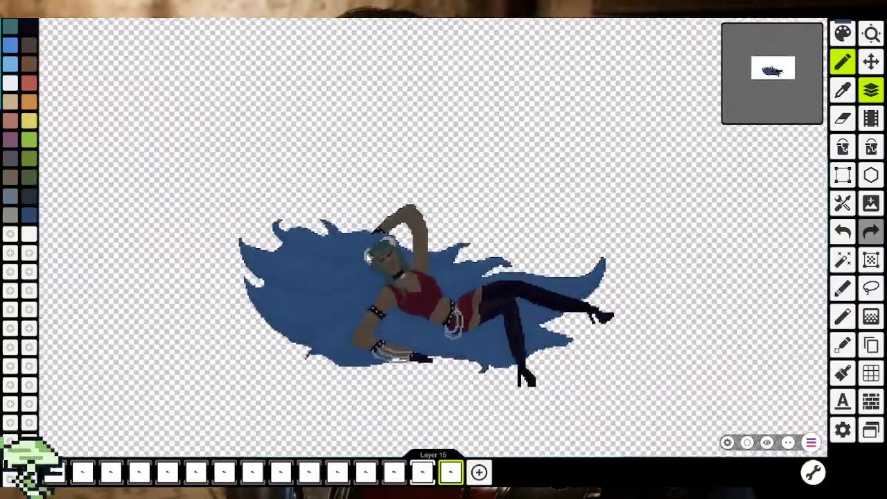
{"action": "scroll", "coordinate": [368, 258], "scroll_direction": "up", "scroll_amount": 2}
{"action": "scroll", "coordinate": [369, 254], "scroll_direction": "up", "scroll_amount": 3}
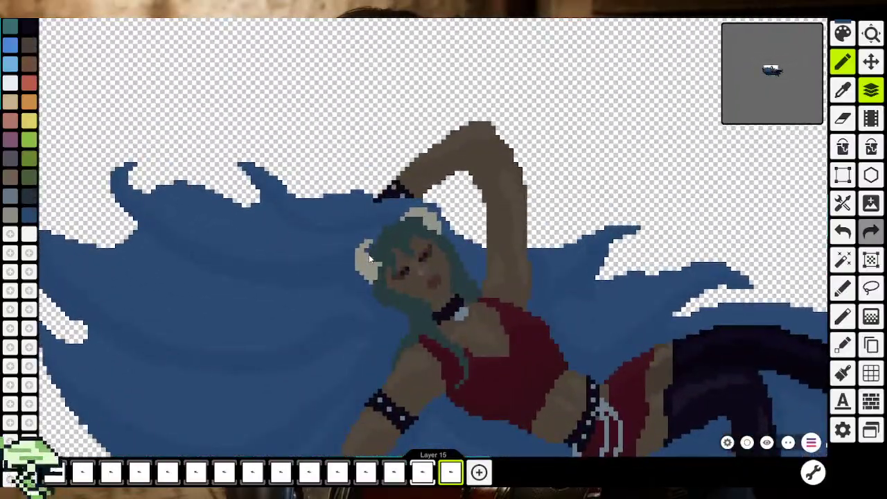
{"action": "scroll", "coordinate": [368, 254], "scroll_direction": "up", "scroll_amount": 2}
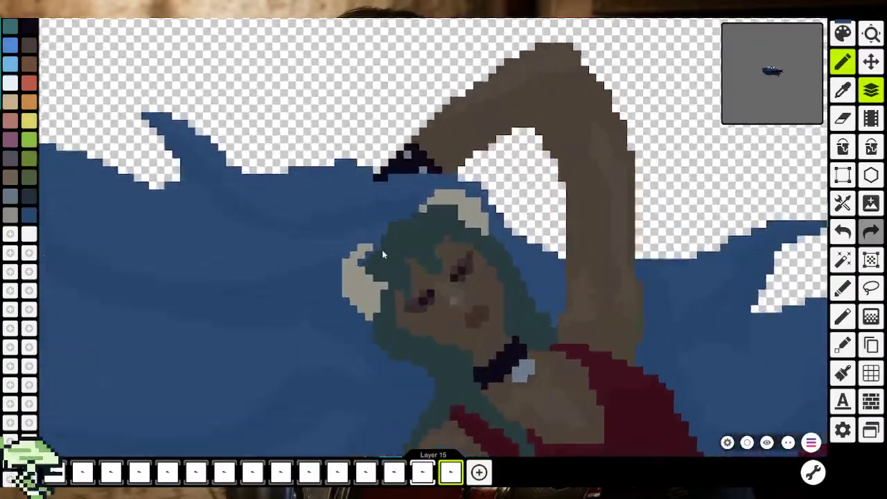
{"action": "scroll", "coordinate": [381, 249], "scroll_direction": "down", "scroll_amount": 2}
{"action": "scroll", "coordinate": [382, 248], "scroll_direction": "down", "scroll_amount": 2}
{"action": "scroll", "coordinate": [382, 251], "scroll_direction": "down", "scroll_amount": 2}
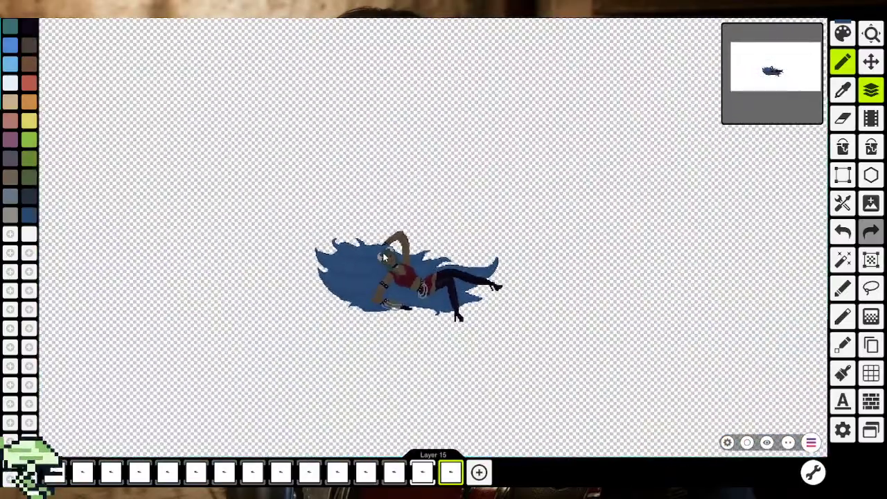
{"action": "scroll", "coordinate": [387, 258], "scroll_direction": "up", "scroll_amount": 2}
{"action": "scroll", "coordinate": [388, 264], "scroll_direction": "up", "scroll_amount": 2}
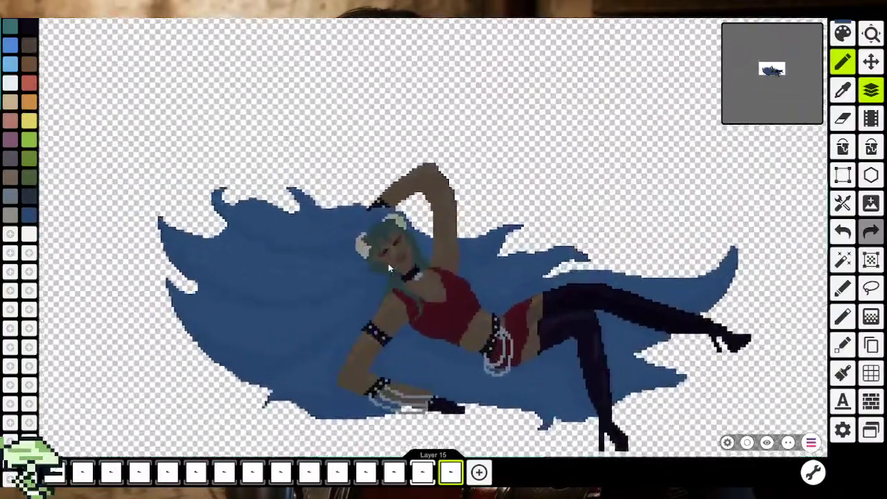
{"action": "scroll", "coordinate": [388, 265], "scroll_direction": "up", "scroll_amount": 2}
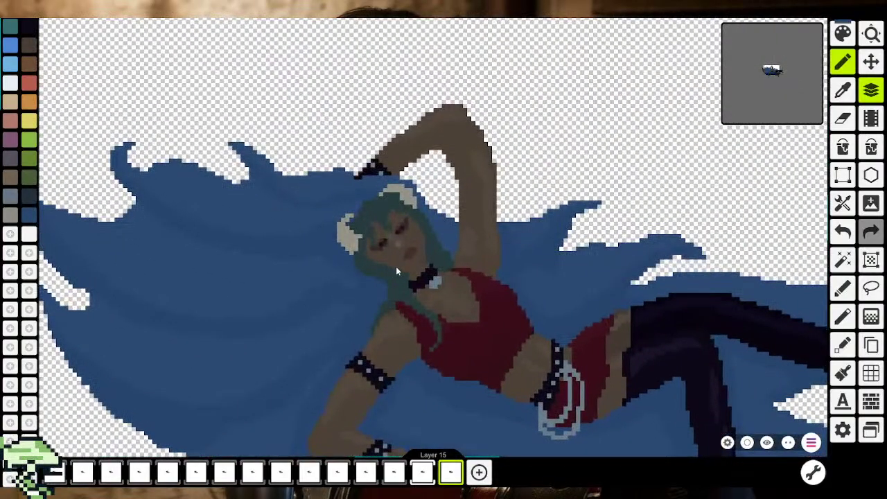
{"action": "scroll", "coordinate": [395, 266], "scroll_direction": "down", "scroll_amount": 2}
{"action": "scroll", "coordinate": [396, 266], "scroll_direction": "down", "scroll_amount": 2}
{"action": "scroll", "coordinate": [397, 276], "scroll_direction": "down", "scroll_amount": 2}
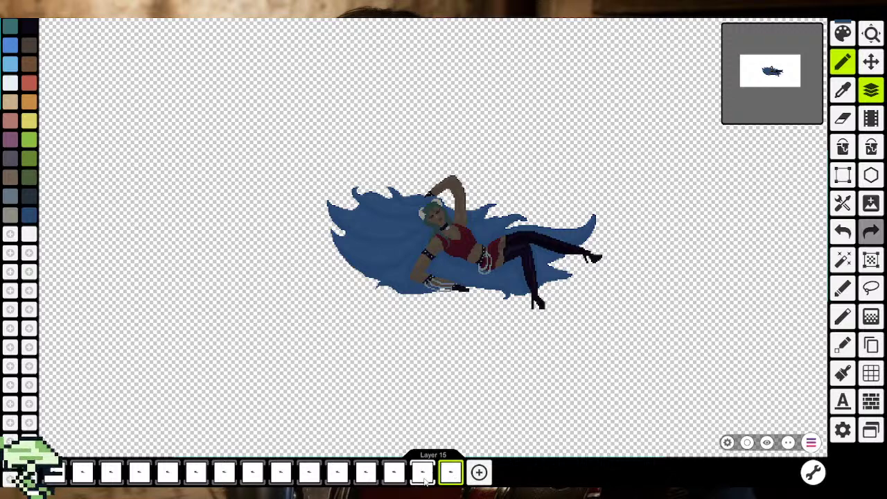
{"action": "left_click", "coordinate": [456, 473]}
{"action": "scroll", "coordinate": [393, 174], "scroll_direction": "up", "scroll_amount": 2}
{"action": "scroll", "coordinate": [364, 187], "scroll_direction": "up", "scroll_amount": 2}
{"action": "scroll", "coordinate": [364, 187], "scroll_direction": "up", "scroll_amount": 1}
{"action": "scroll", "coordinate": [405, 244], "scroll_direction": "up", "scroll_amount": 1}
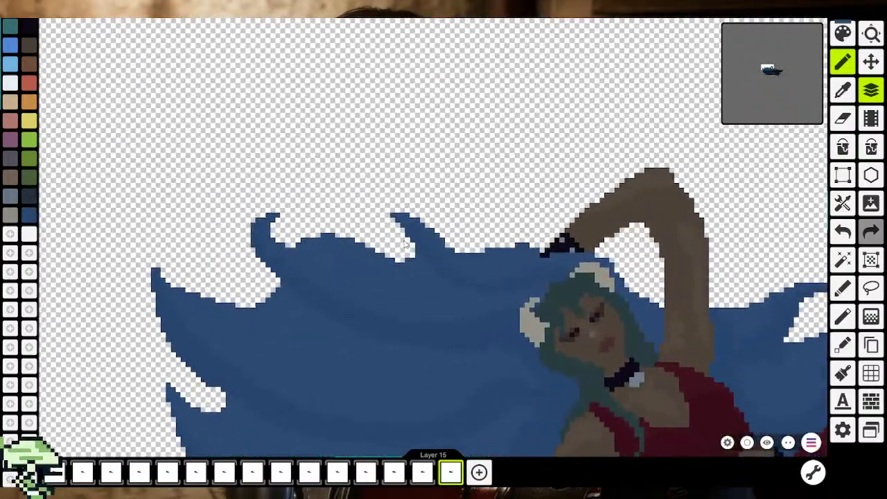
{"action": "scroll", "coordinate": [406, 244], "scroll_direction": "down", "scroll_amount": 2}
{"action": "scroll", "coordinate": [343, 172], "scroll_direction": "up", "scroll_amount": 2}
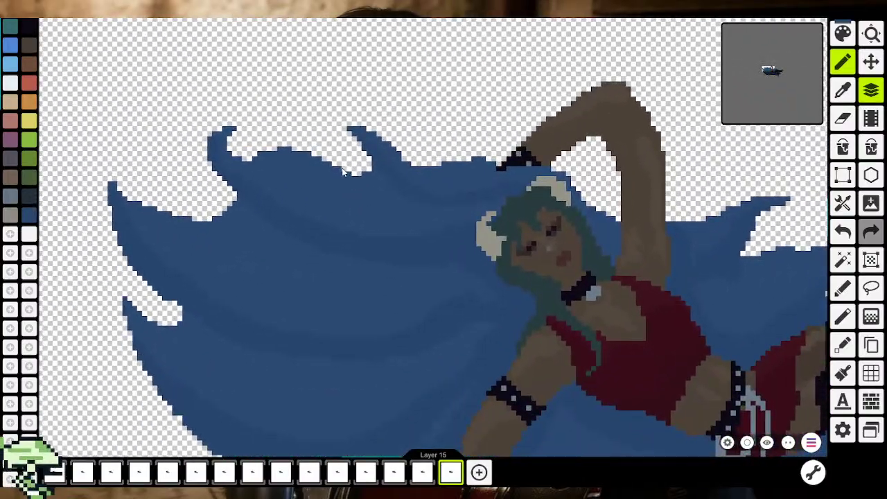
{"action": "scroll", "coordinate": [342, 172], "scroll_direction": "down", "scroll_amount": 2}
{"action": "scroll", "coordinate": [319, 177], "scroll_direction": "up", "scroll_amount": 2}
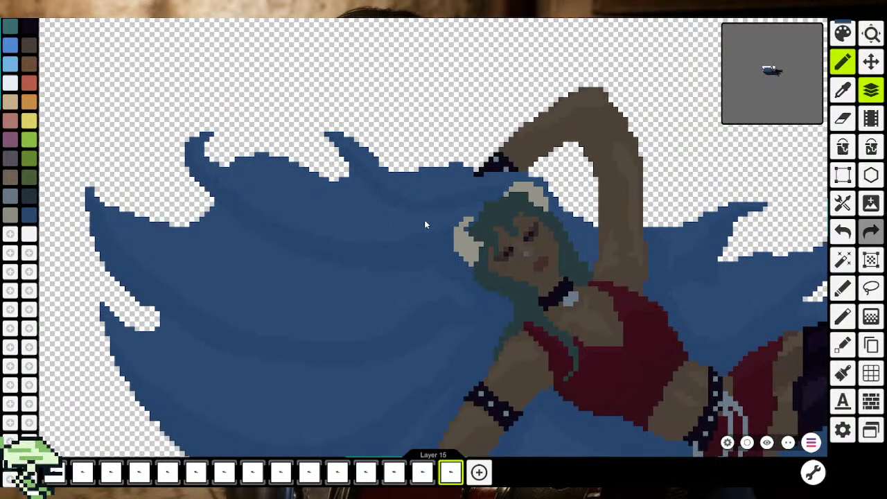
{"action": "scroll", "coordinate": [418, 328], "scroll_direction": "down", "scroll_amount": 3}
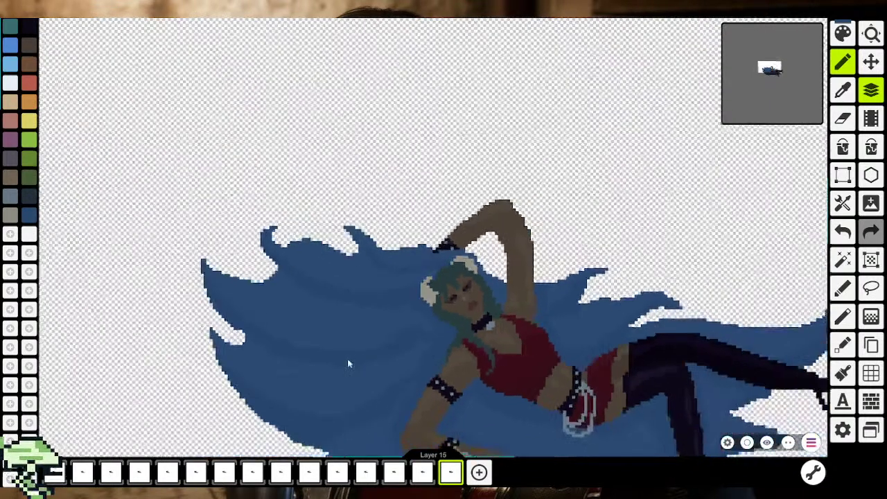
{"action": "scroll", "coordinate": [347, 359], "scroll_direction": "down", "scroll_amount": 1}
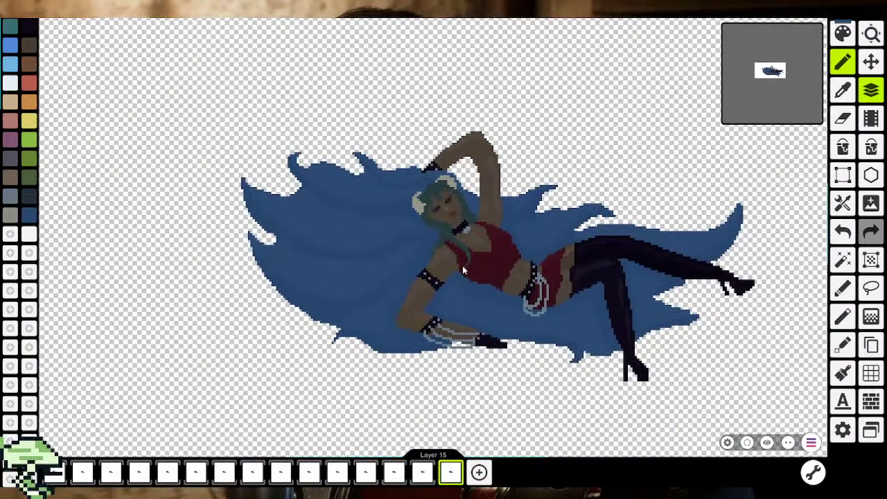
{"action": "left_click", "coordinate": [845, 94]}
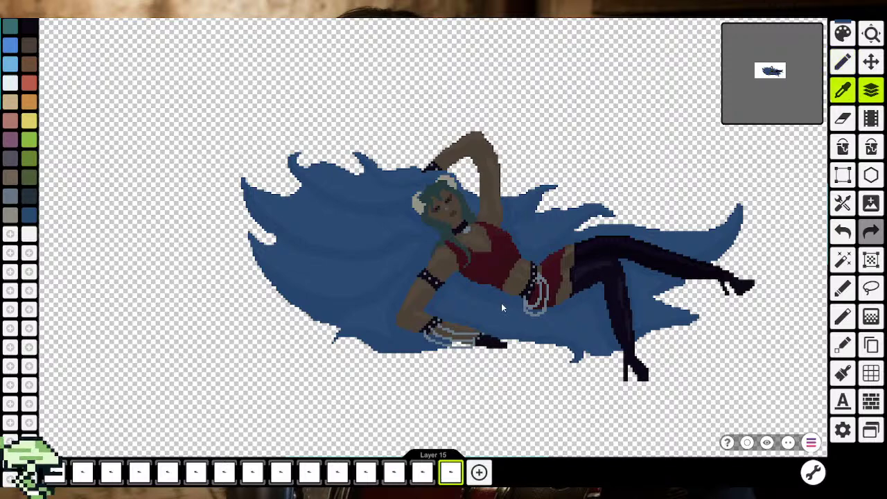
Change the drawing colour to the slightly darker blue #254267FF
{"action": "left_click", "coordinate": [843, 33]}
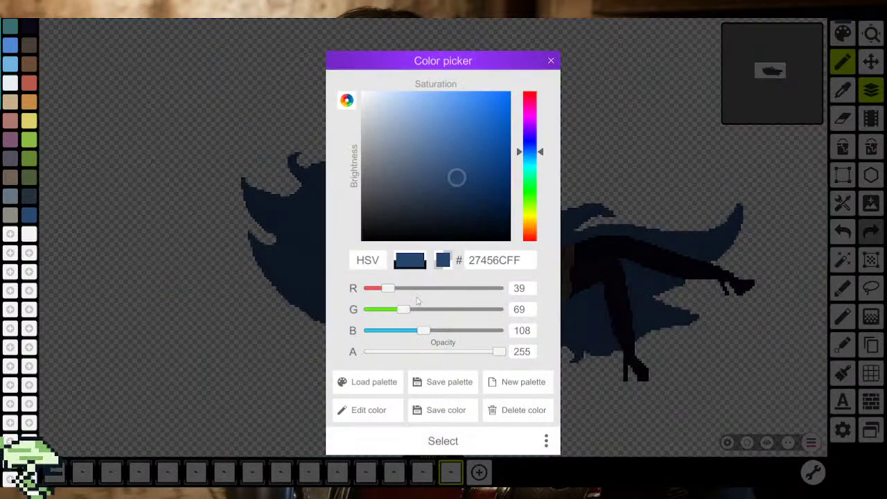
{"action": "left_click_drag", "start_coordinate": [461, 184], "coordinate": [457, 183]}
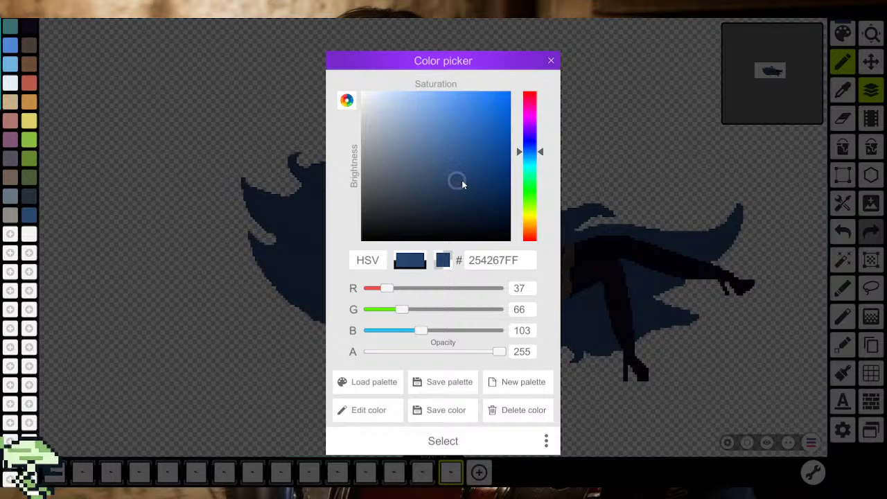
{"action": "left_click", "coordinate": [443, 441]}
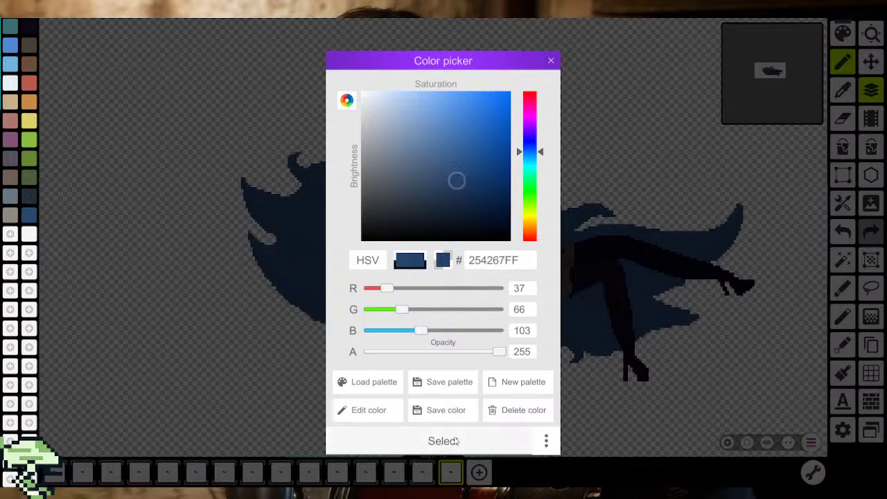
{"action": "scroll", "coordinate": [471, 287], "scroll_direction": "up", "scroll_amount": 3}
{"action": "scroll", "coordinate": [437, 250], "scroll_direction": "up", "scroll_amount": 3}
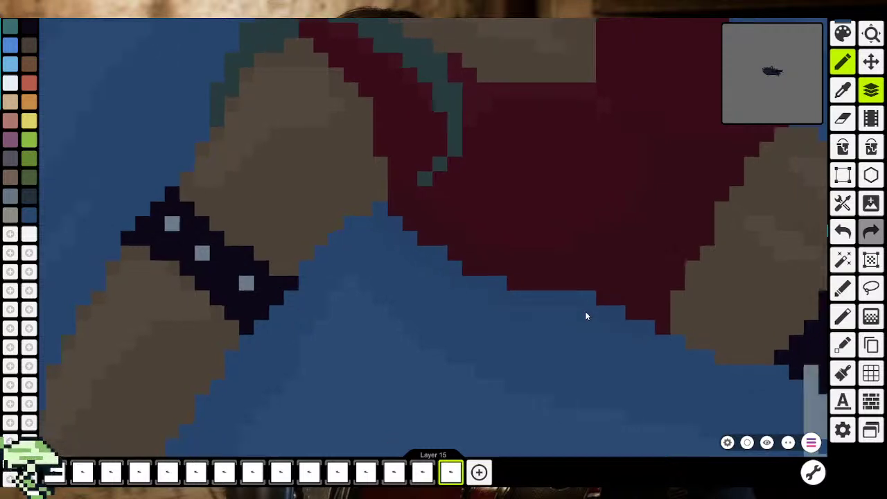
Pan and zoom around the blue hair to inspect the artwork
{"action": "scroll", "coordinate": [585, 311], "scroll_direction": "right", "scroll_amount": 5}
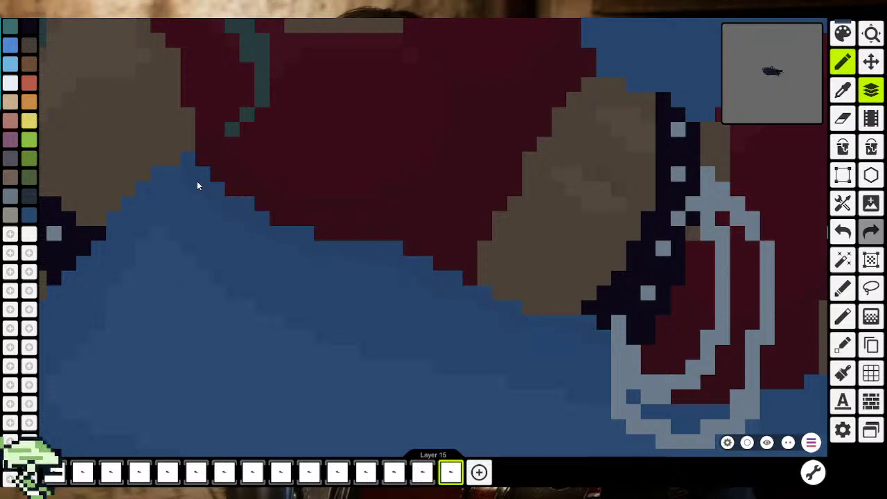
{"action": "scroll", "coordinate": [145, 195], "scroll_direction": "down", "scroll_amount": 3}
{"action": "scroll", "coordinate": [143, 242], "scroll_direction": "down", "scroll_amount": 5}
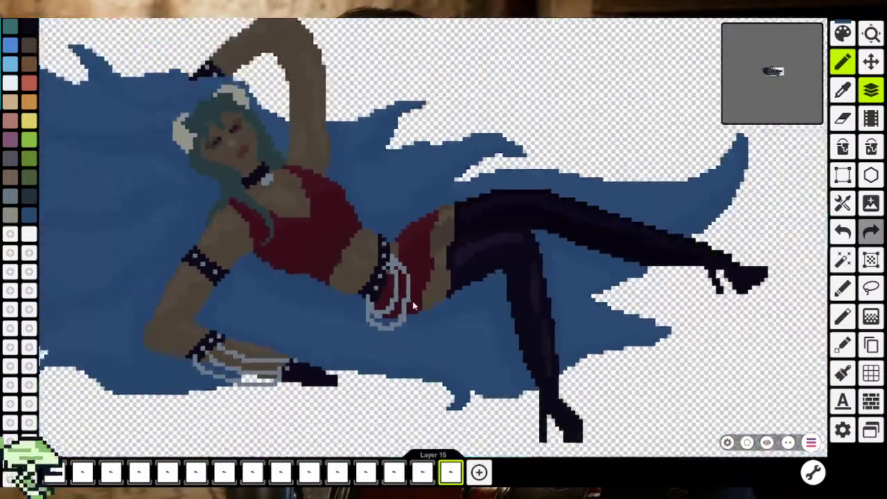
{"action": "scroll", "coordinate": [413, 301], "scroll_direction": "down", "scroll_amount": 3}
{"action": "scroll", "coordinate": [413, 305], "scroll_direction": "down", "scroll_amount": 1}
{"action": "scroll", "coordinate": [424, 340], "scroll_direction": "up", "scroll_amount": 2}
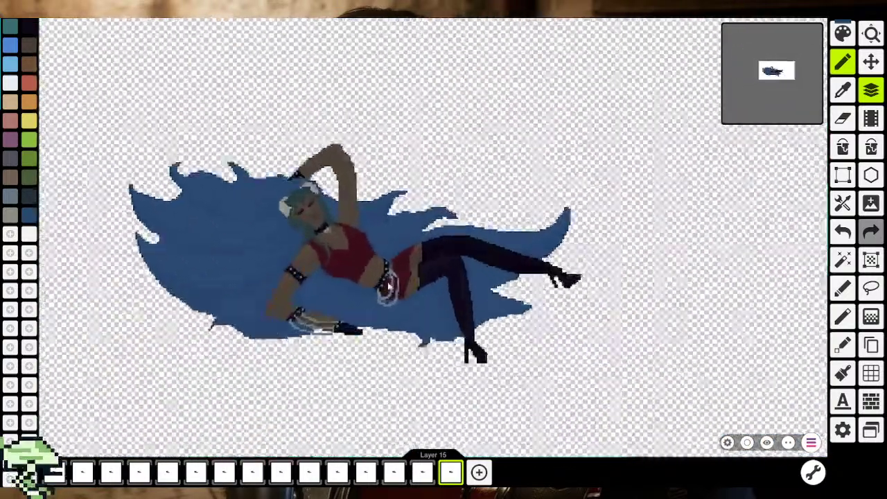
{"action": "scroll", "coordinate": [346, 298], "scroll_direction": "up", "scroll_amount": 2}
{"action": "scroll", "coordinate": [281, 276], "scroll_direction": "up", "scroll_amount": 2}
{"action": "scroll", "coordinate": [281, 276], "scroll_direction": "down", "scroll_amount": 3}
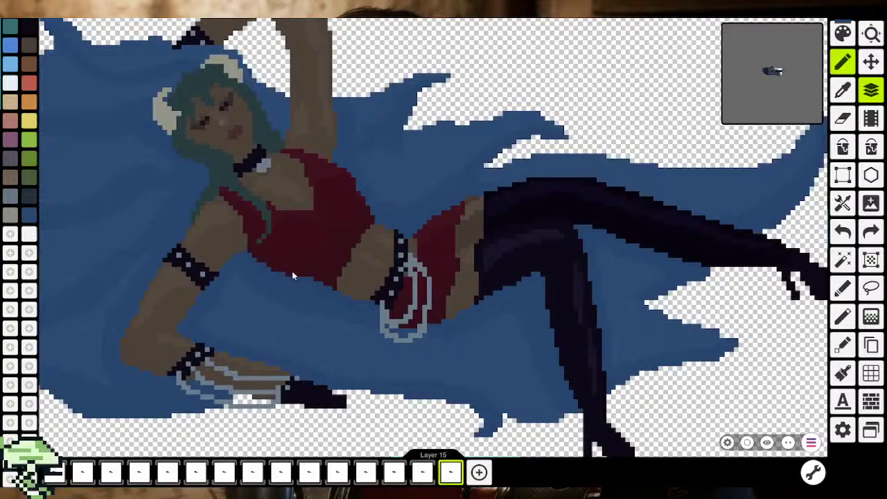
{"action": "scroll", "coordinate": [468, 341], "scroll_direction": "up", "scroll_amount": 3}
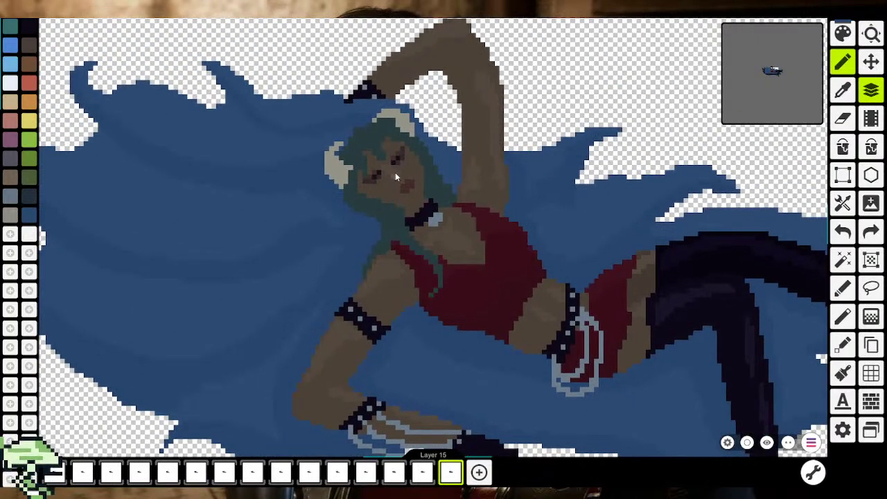
{"action": "scroll", "coordinate": [393, 172], "scroll_direction": "down", "scroll_amount": 2}
{"action": "scroll", "coordinate": [356, 239], "scroll_direction": "down", "scroll_amount": 1}
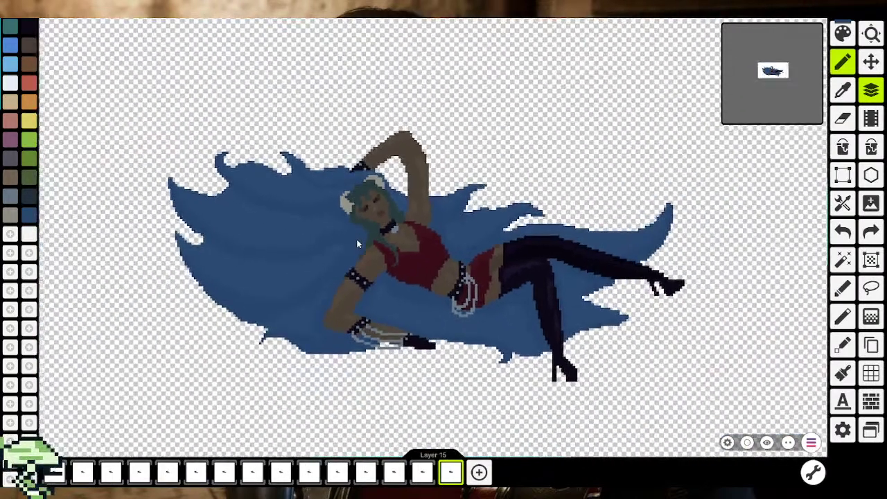
{"action": "scroll", "coordinate": [383, 255], "scroll_direction": "down", "scroll_amount": 1}
{"action": "scroll", "coordinate": [382, 255], "scroll_direction": "down", "scroll_amount": 1}
{"action": "scroll", "coordinate": [360, 236], "scroll_direction": "up", "scroll_amount": 1}
{"action": "scroll", "coordinate": [346, 219], "scroll_direction": "up", "scroll_amount": 2}
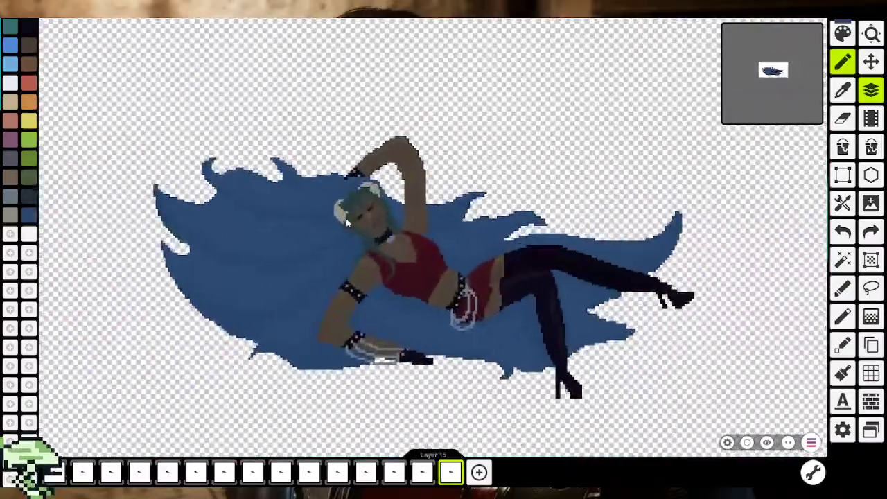
{"action": "scroll", "coordinate": [346, 218], "scroll_direction": "up", "scroll_amount": 1}
{"action": "scroll", "coordinate": [346, 218], "scroll_direction": "up", "scroll_amount": 2}
Make the dark teal drawing colour translucent, lowering its opacity to about 158
{"action": "left_click", "coordinate": [843, 90]}
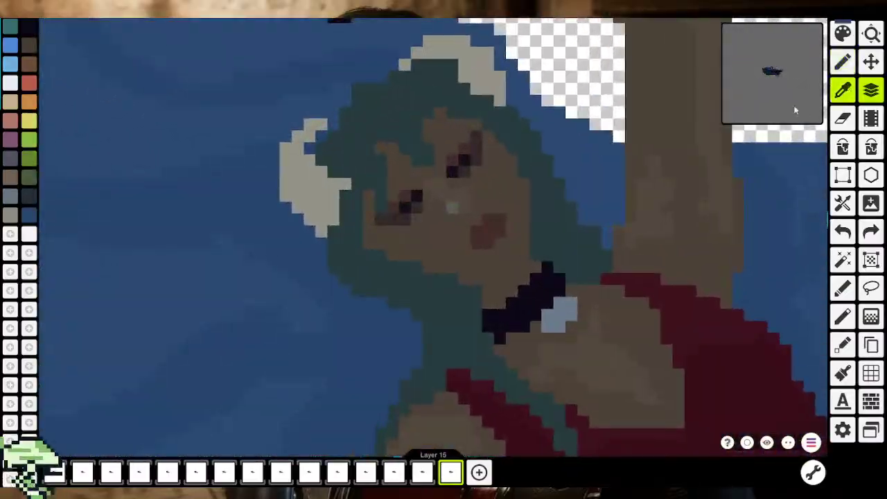
{"action": "left_click", "coordinate": [842, 34]}
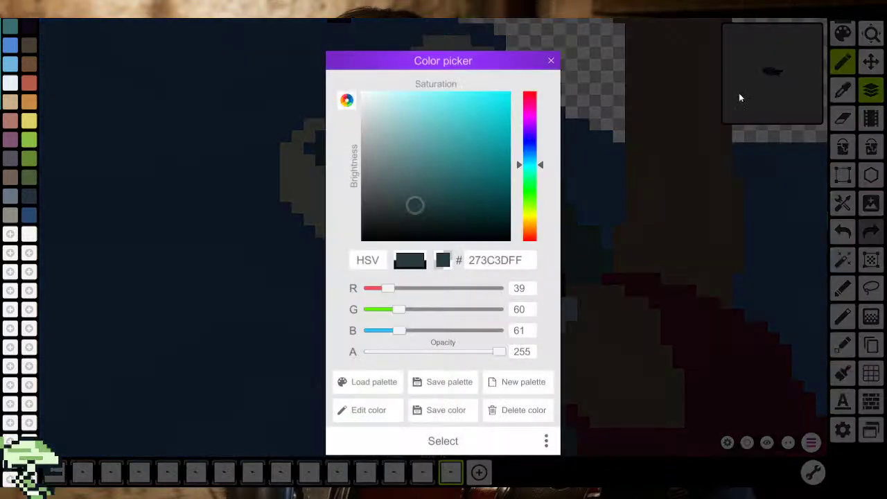
{"action": "left_click_drag", "start_coordinate": [470, 351], "coordinate": [448, 351]}
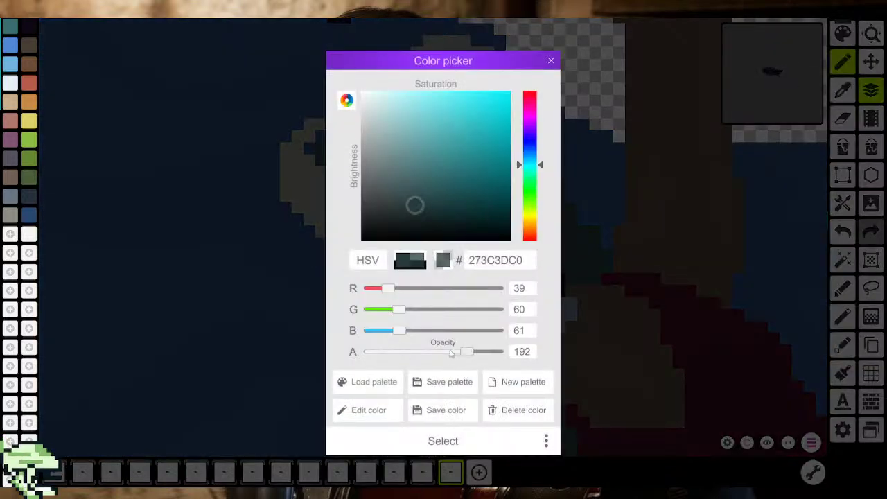
{"action": "left_click", "coordinate": [442, 440]}
Zoom and pan the canvas to bring the woman's face up close
{"action": "scroll", "coordinate": [376, 204], "scroll_direction": "up", "scroll_amount": 2}
{"action": "scroll", "coordinate": [362, 198], "scroll_direction": "up", "scroll_amount": 2}
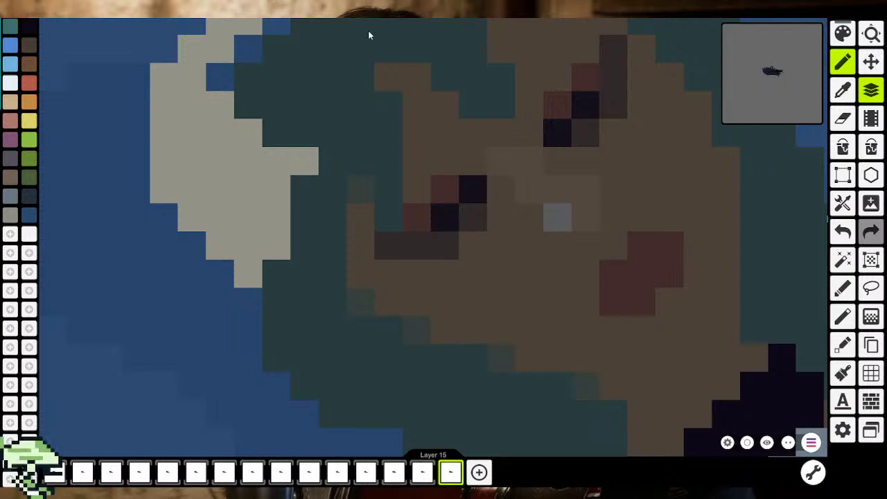
{"action": "left_click_drag", "start_coordinate": [368, 32], "coordinate": [387, 193]}
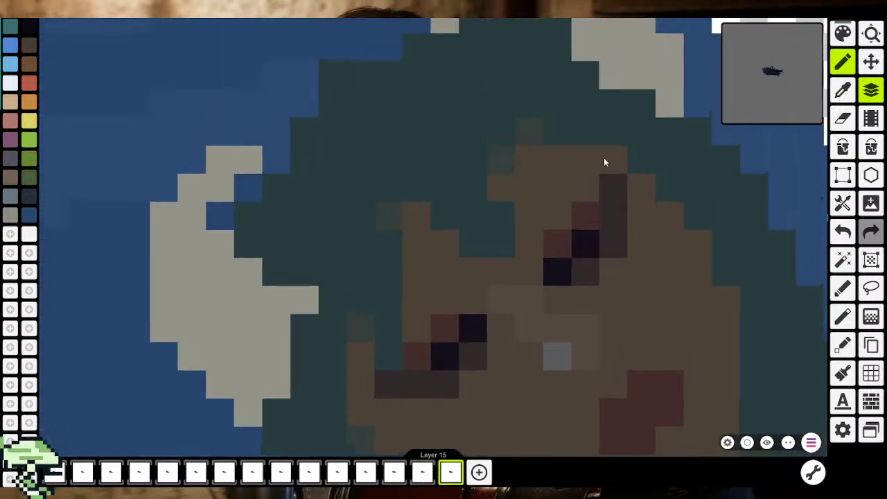
{"action": "left_click_drag", "start_coordinate": [727, 294], "coordinate": [640, 197]}
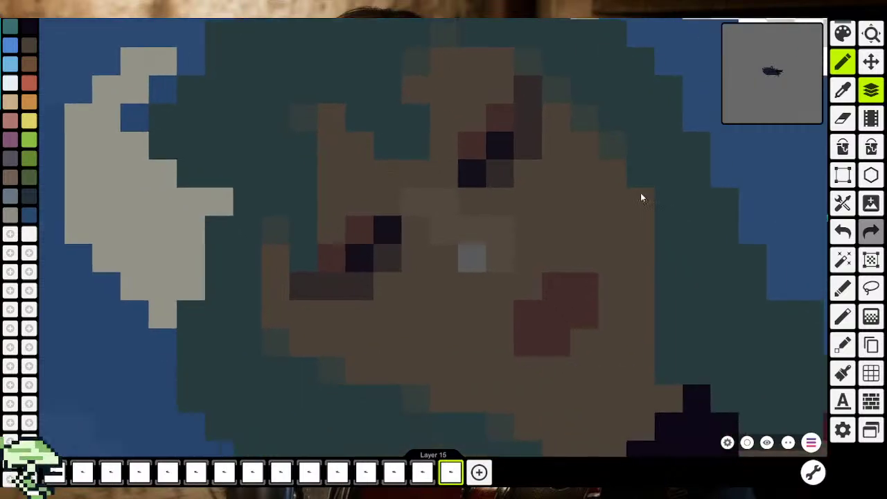
{"action": "left_click_drag", "start_coordinate": [642, 247], "coordinate": [611, 206]}
{"action": "scroll", "coordinate": [392, 367], "scroll_direction": "down", "scroll_amount": 3}
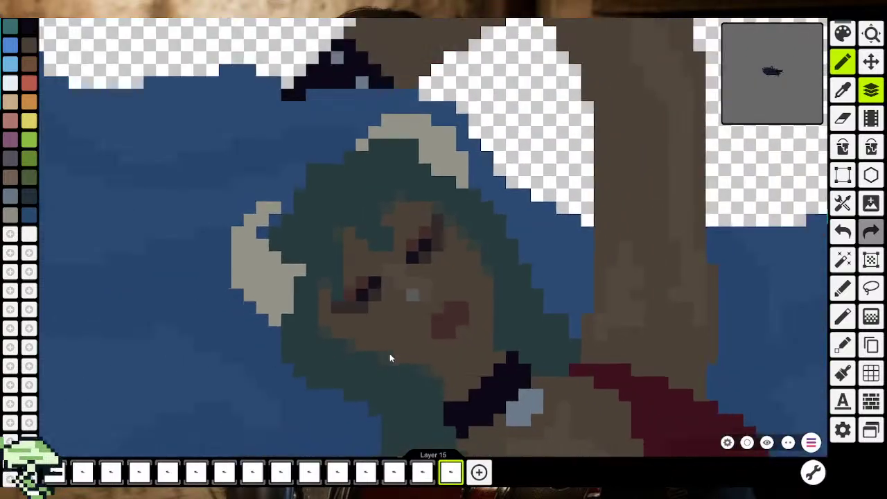
{"action": "scroll", "coordinate": [389, 353], "scroll_direction": "down", "scroll_amount": 3}
{"action": "scroll", "coordinate": [390, 353], "scroll_direction": "down", "scroll_amount": 3}
{"action": "scroll", "coordinate": [459, 272], "scroll_direction": "down", "scroll_amount": 1}
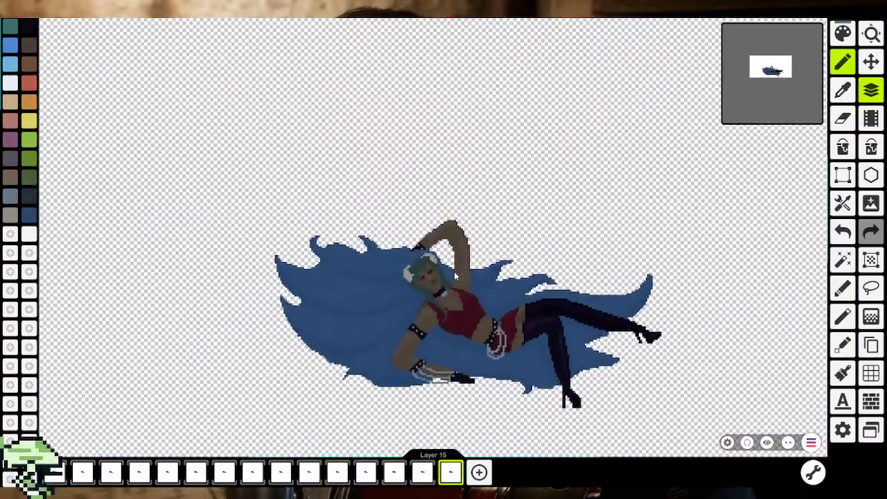
{"action": "scroll", "coordinate": [451, 274], "scroll_direction": "up", "scroll_amount": 2}
{"action": "scroll", "coordinate": [433, 278], "scroll_direction": "up", "scroll_amount": 2}
{"action": "scroll", "coordinate": [409, 287], "scroll_direction": "up", "scroll_amount": 2}
{"action": "scroll", "coordinate": [398, 295], "scroll_direction": "up", "scroll_amount": 2}
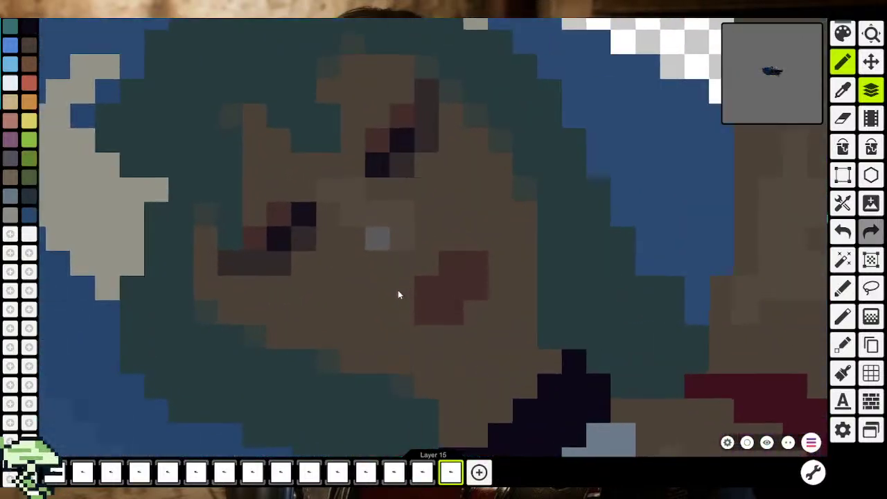
{"action": "scroll", "coordinate": [415, 281], "scroll_direction": "down", "scroll_amount": 1}
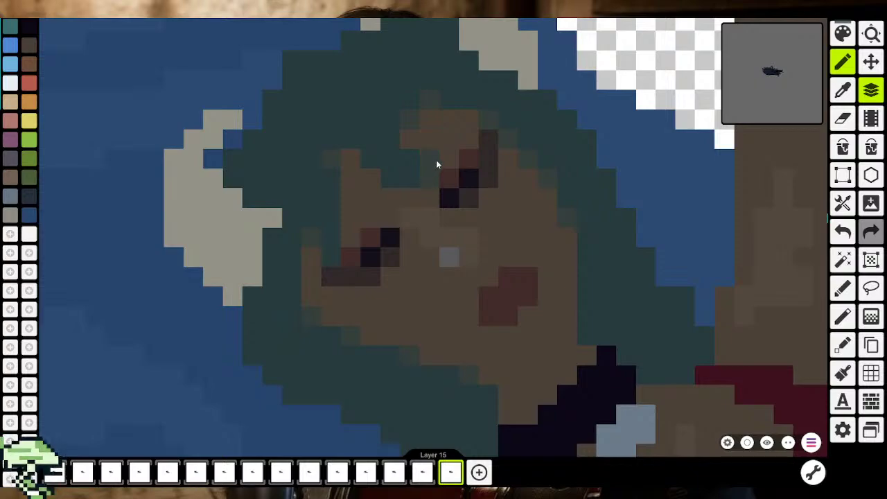
{"action": "scroll", "coordinate": [469, 133], "scroll_direction": "down", "scroll_amount": 2}
{"action": "scroll", "coordinate": [463, 185], "scroll_direction": "down", "scroll_amount": 2}
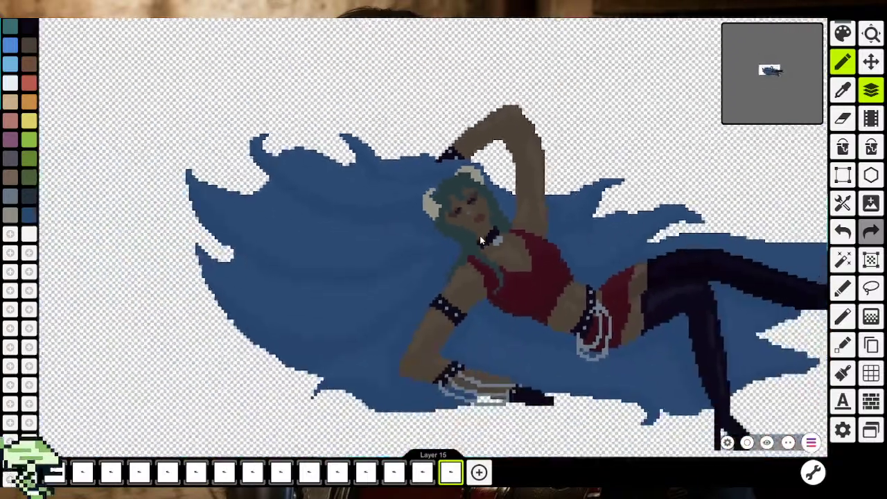
{"action": "scroll", "coordinate": [484, 237], "scroll_direction": "down", "scroll_amount": 2}
{"action": "scroll", "coordinate": [485, 238], "scroll_direction": "down", "scroll_amount": 1}
{"action": "scroll", "coordinate": [483, 234], "scroll_direction": "up", "scroll_amount": 2}
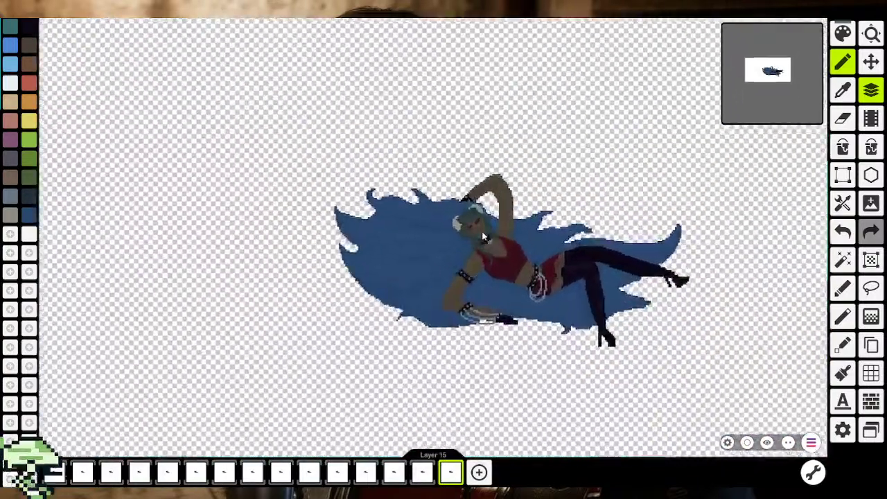
{"action": "scroll", "coordinate": [470, 228], "scroll_direction": "up", "scroll_amount": 2}
{"action": "scroll", "coordinate": [460, 219], "scroll_direction": "up", "scroll_amount": 2}
{"action": "scroll", "coordinate": [471, 212], "scroll_direction": "up", "scroll_amount": 1}
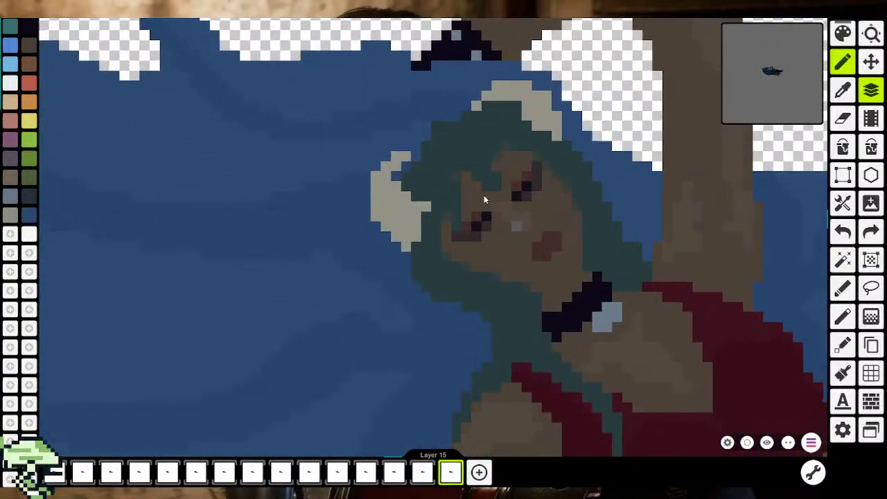
{"action": "scroll", "coordinate": [483, 195], "scroll_direction": "up", "scroll_amount": 1}
{"action": "scroll", "coordinate": [463, 181], "scroll_direction": "up", "scroll_amount": 1}
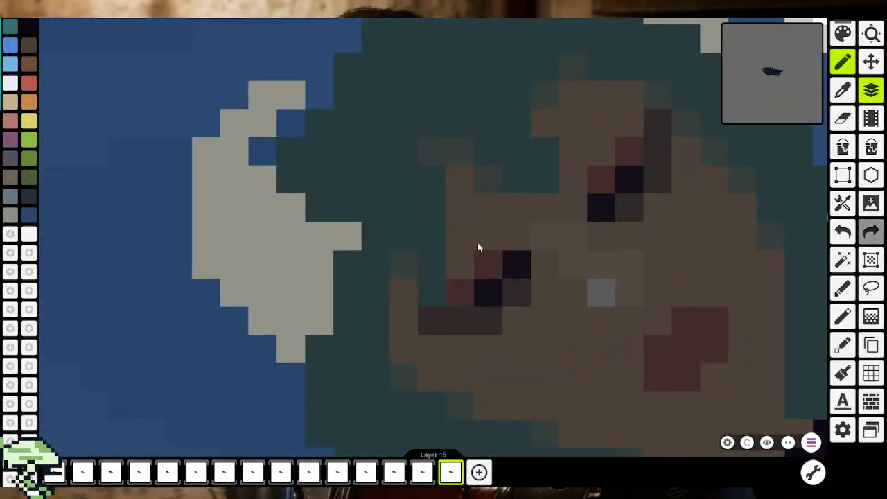
{"action": "scroll", "coordinate": [416, 347], "scroll_direction": "down", "scroll_amount": 2}
{"action": "scroll", "coordinate": [494, 353], "scroll_direction": "down", "scroll_amount": 1}
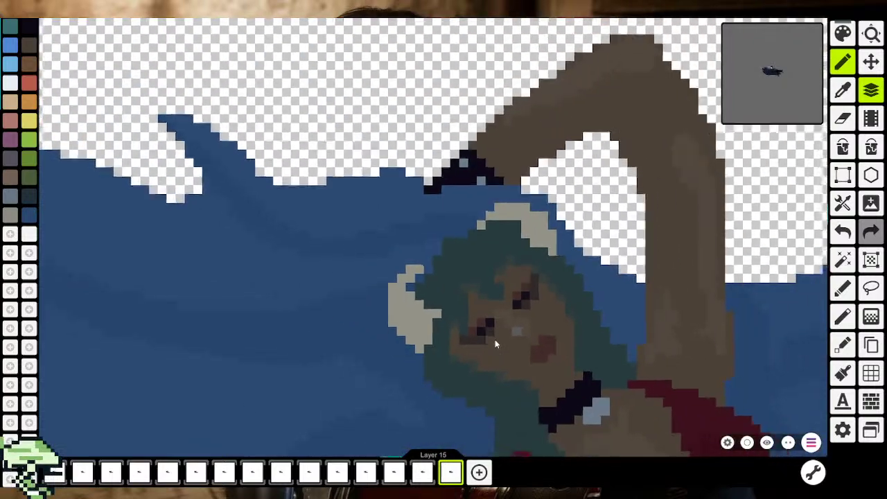
{"action": "scroll", "coordinate": [495, 343], "scroll_direction": "down", "scroll_amount": 1}
{"action": "scroll", "coordinate": [506, 365], "scroll_direction": "down", "scroll_amount": 1}
{"action": "scroll", "coordinate": [507, 366], "scroll_direction": "up", "scroll_amount": 2}
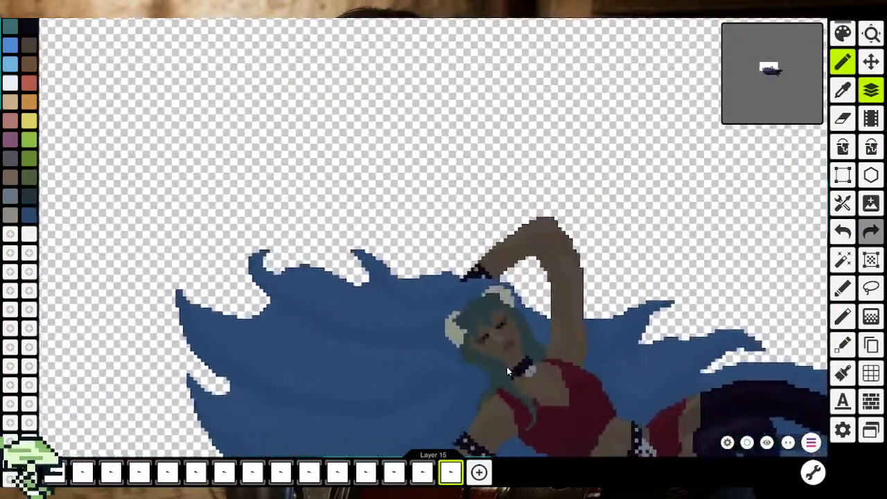
{"action": "scroll", "coordinate": [486, 342], "scroll_direction": "up", "scroll_amount": 2}
{"action": "scroll", "coordinate": [415, 236], "scroll_direction": "up", "scroll_amount": 1}
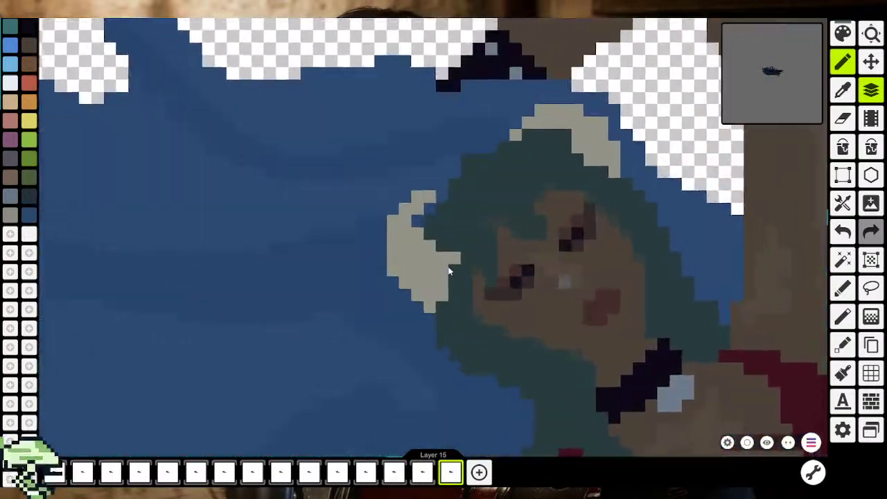
{"action": "scroll", "coordinate": [418, 242], "scroll_direction": "up", "scroll_amount": 1}
{"action": "scroll", "coordinate": [418, 243], "scroll_direction": "up", "scroll_amount": 1}
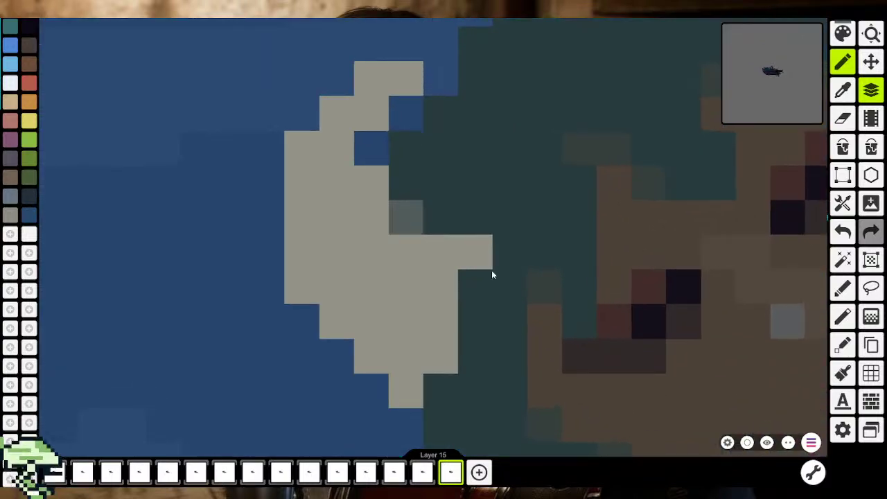
{"action": "scroll", "coordinate": [443, 360], "scroll_direction": "down", "scroll_amount": 3}
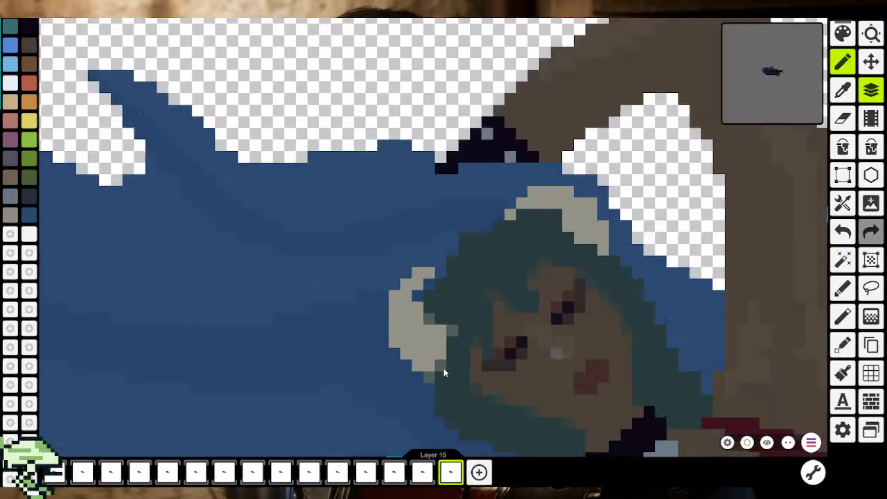
{"action": "scroll", "coordinate": [471, 340], "scroll_direction": "down", "scroll_amount": 1}
{"action": "scroll", "coordinate": [485, 321], "scroll_direction": "up", "scroll_amount": 1}
{"action": "scroll", "coordinate": [457, 323], "scroll_direction": "up", "scroll_amount": 1}
{"action": "scroll", "coordinate": [415, 308], "scroll_direction": "up", "scroll_amount": 2}
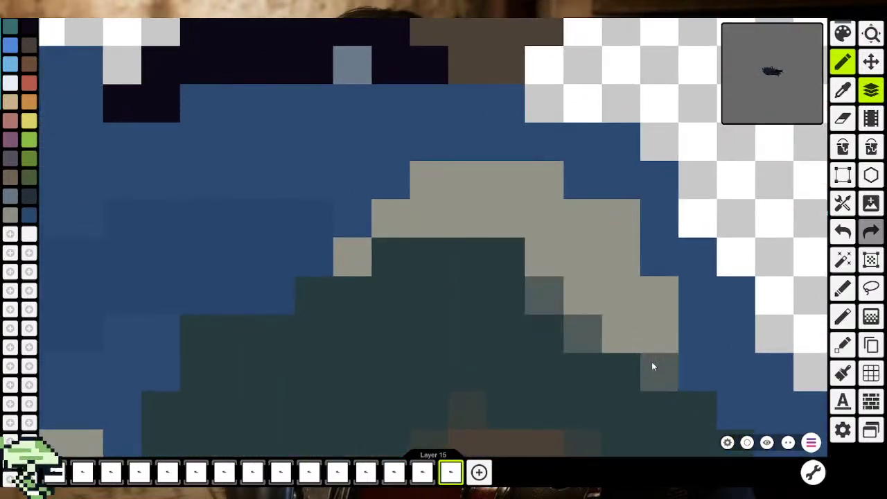
{"action": "scroll", "coordinate": [651, 361], "scroll_direction": "down", "scroll_amount": 2}
{"action": "scroll", "coordinate": [650, 361], "scroll_direction": "down", "scroll_amount": 1}
{"action": "scroll", "coordinate": [650, 360], "scroll_direction": "down", "scroll_amount": 1}
{"action": "scroll", "coordinate": [651, 360], "scroll_direction": "down", "scroll_amount": 1}
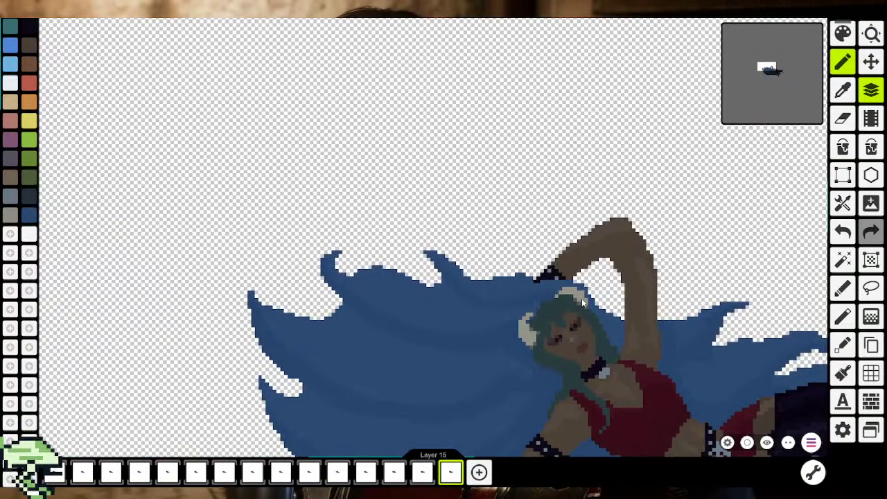
{"action": "scroll", "coordinate": [570, 302], "scroll_direction": "down", "scroll_amount": 1}
{"action": "scroll", "coordinate": [471, 297], "scroll_direction": "up", "scroll_amount": 1}
{"action": "scroll", "coordinate": [491, 329], "scroll_direction": "up", "scroll_amount": 1}
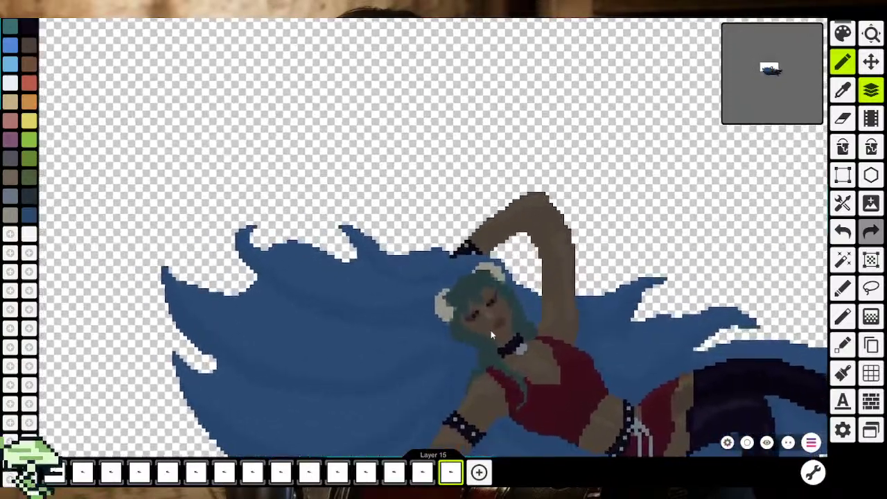
{"action": "scroll", "coordinate": [491, 329], "scroll_direction": "up", "scroll_amount": 1}
{"action": "scroll", "coordinate": [498, 292], "scroll_direction": "up", "scroll_amount": 1}
Fine-tune the dark teal drawing colour to a slightly different shade
{"action": "key", "text": "b"}
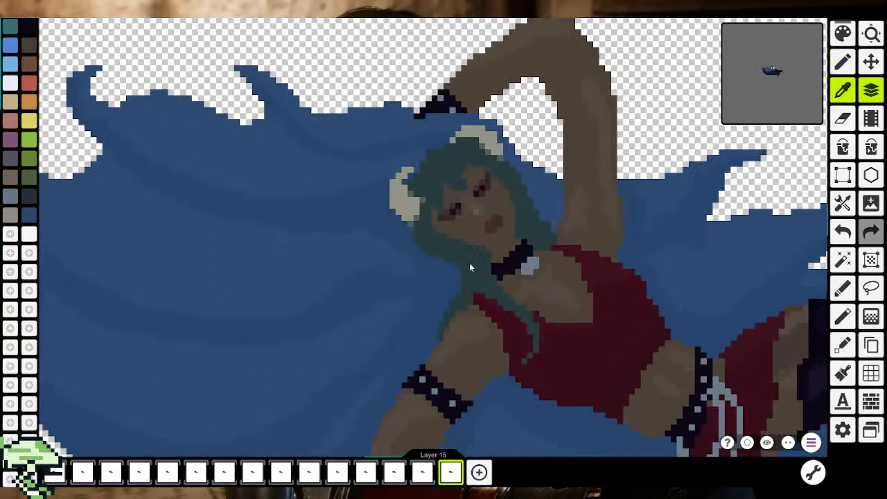
{"action": "scroll", "coordinate": [469, 268], "scroll_direction": "down", "scroll_amount": 1}
{"action": "left_click", "coordinate": [842, 33]}
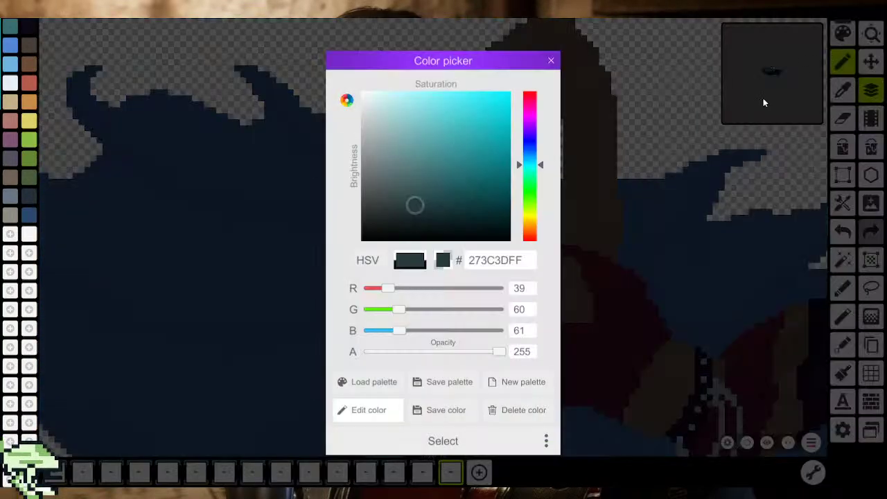
{"action": "left_click", "coordinate": [410, 207]}
{"action": "left_click", "coordinate": [410, 203]}
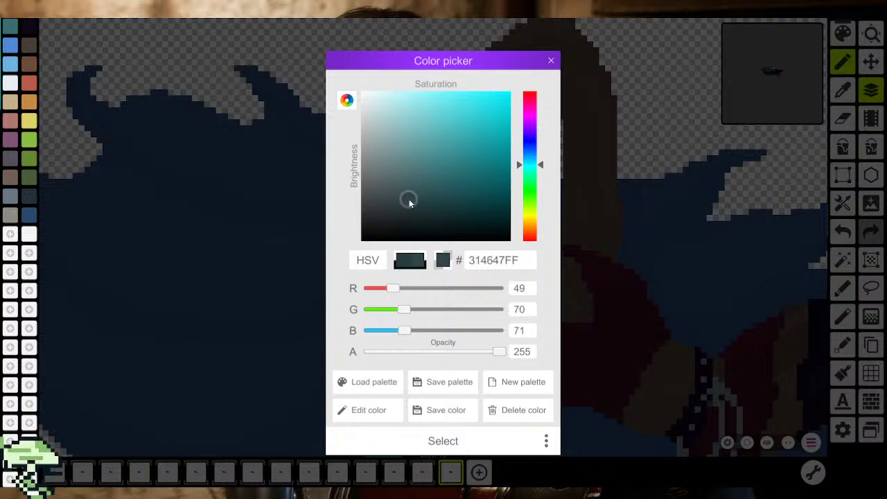
{"action": "left_click_drag", "start_coordinate": [409, 203], "coordinate": [410, 207]}
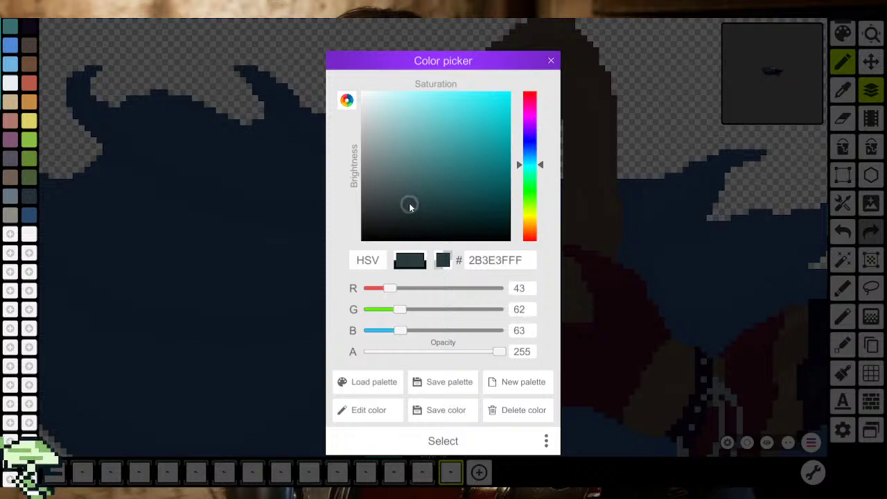
{"action": "left_click_drag", "start_coordinate": [410, 207], "coordinate": [413, 206]}
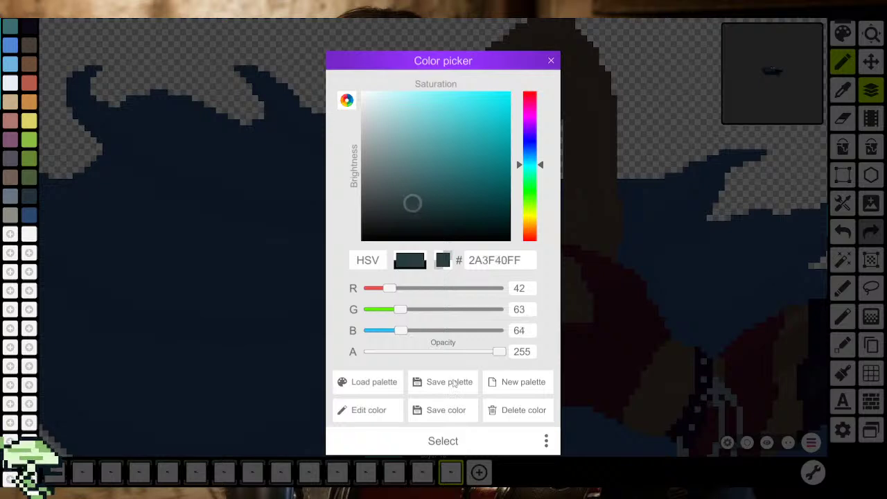
{"action": "left_click", "coordinate": [447, 447]}
Zoom in and out on the teal hair around the face to check the translucent shading
{"action": "scroll", "coordinate": [595, 360], "scroll_direction": "up", "scroll_amount": 2}
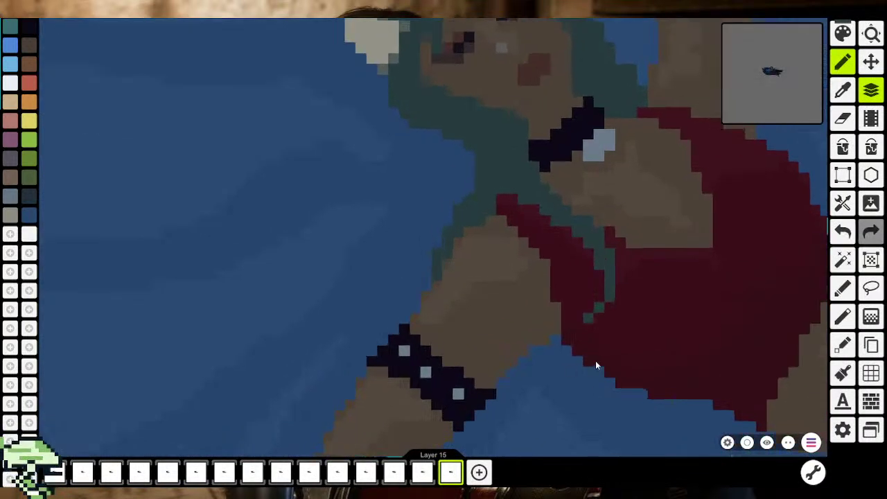
{"action": "scroll", "coordinate": [495, 332], "scroll_direction": "up", "scroll_amount": 2}
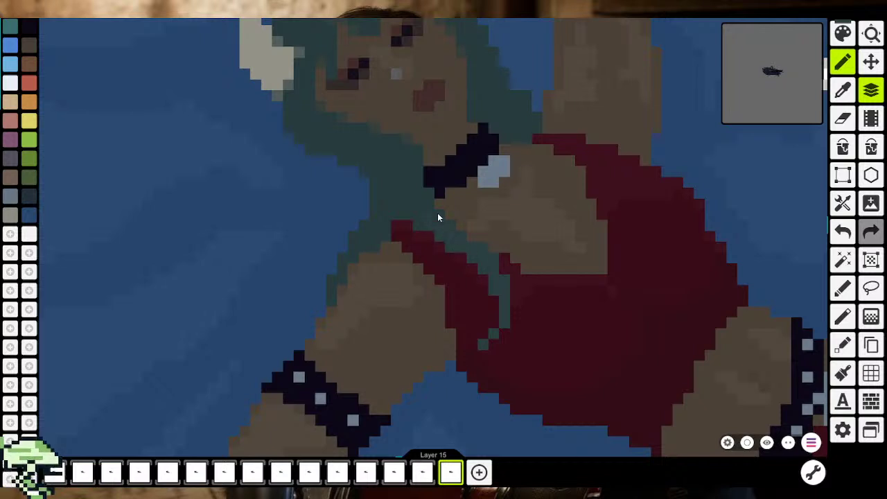
{"action": "scroll", "coordinate": [322, 285], "scroll_direction": "down", "scroll_amount": 2}
{"action": "scroll", "coordinate": [386, 249], "scroll_direction": "up", "scroll_amount": 1}
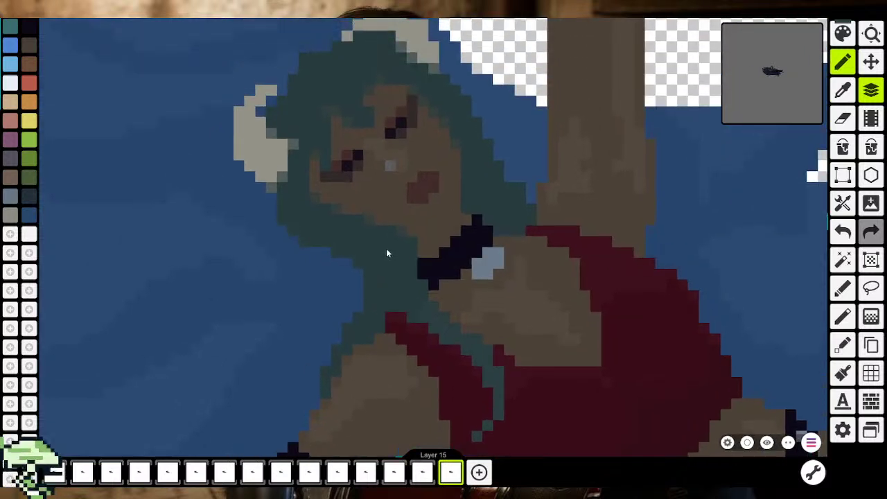
{"action": "scroll", "coordinate": [410, 246], "scroll_direction": "up", "scroll_amount": 2}
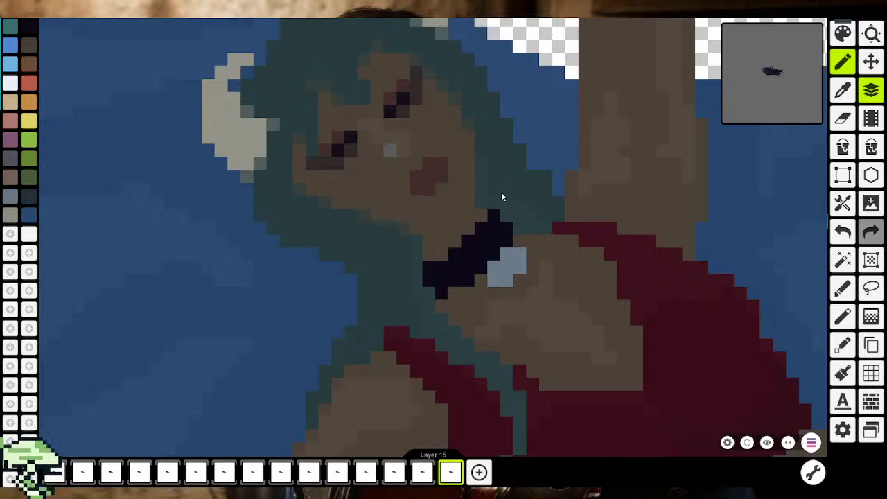
{"action": "scroll", "coordinate": [482, 156], "scroll_direction": "down", "scroll_amount": 1}
{"action": "scroll", "coordinate": [511, 186], "scroll_direction": "down", "scroll_amount": 1}
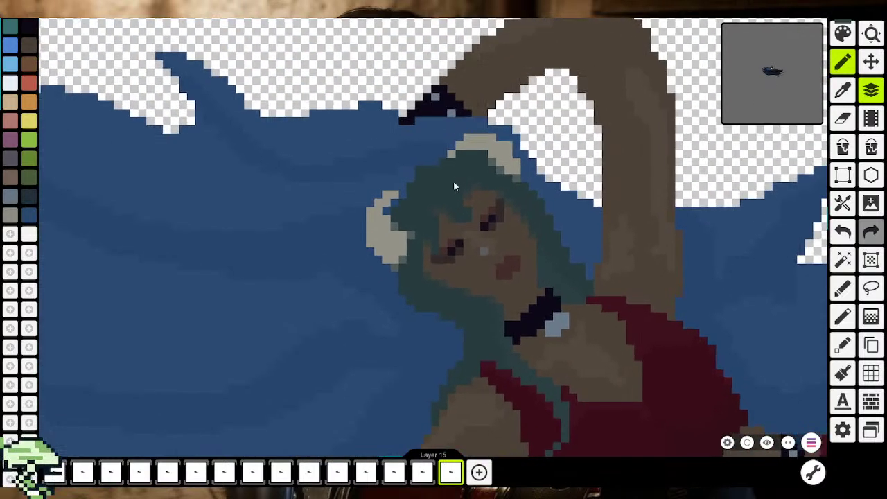
{"action": "scroll", "coordinate": [453, 181], "scroll_direction": "up", "scroll_amount": 3}
{"action": "scroll", "coordinate": [466, 237], "scroll_direction": "up", "scroll_amount": 1}
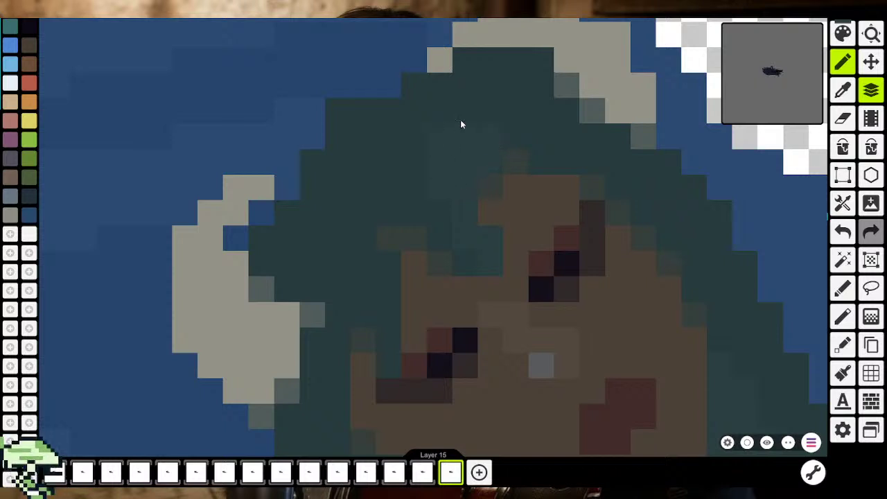
{"action": "scroll", "coordinate": [451, 116], "scroll_direction": "down", "scroll_amount": 1}
{"action": "scroll", "coordinate": [445, 191], "scroll_direction": "down", "scroll_amount": 2}
{"action": "scroll", "coordinate": [465, 233], "scroll_direction": "down", "scroll_amount": 2}
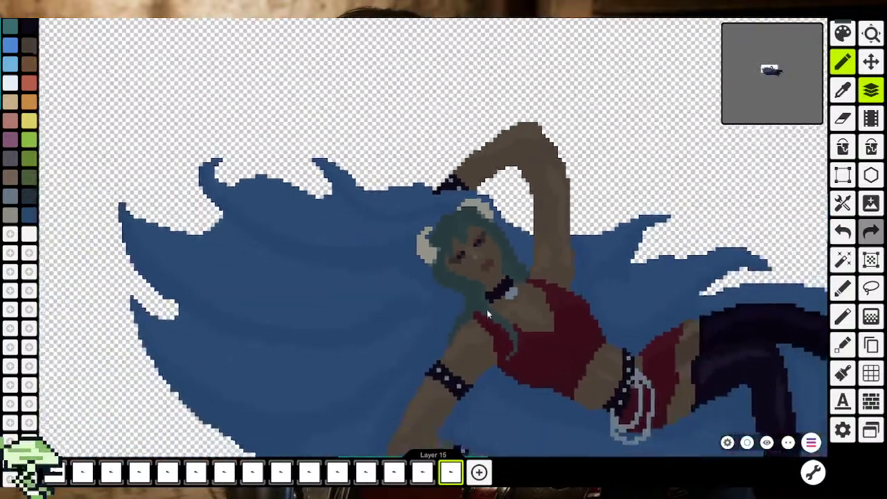
{"action": "scroll", "coordinate": [487, 309], "scroll_direction": "down", "scroll_amount": 1}
{"action": "scroll", "coordinate": [489, 305], "scroll_direction": "up", "scroll_amount": 1}
{"action": "scroll", "coordinate": [440, 269], "scroll_direction": "up", "scroll_amount": 3}
{"action": "scroll", "coordinate": [405, 274], "scroll_direction": "up", "scroll_amount": 2}
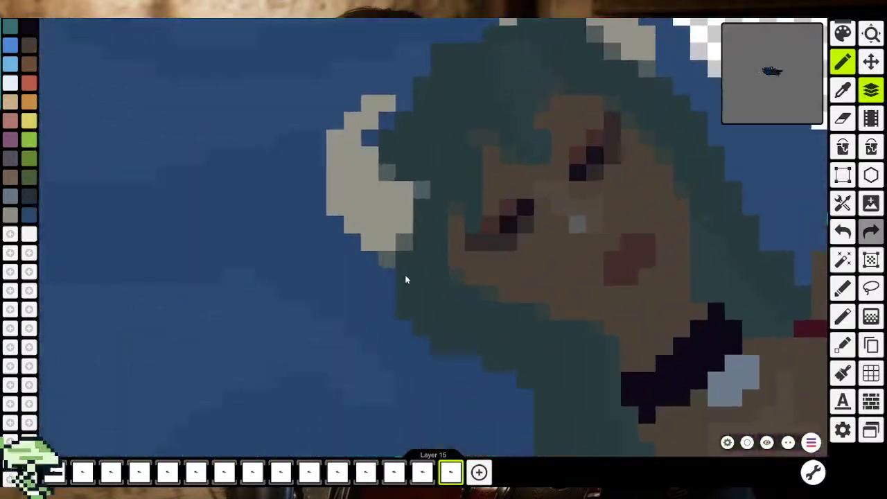
{"action": "scroll", "coordinate": [406, 264], "scroll_direction": "up", "scroll_amount": 1}
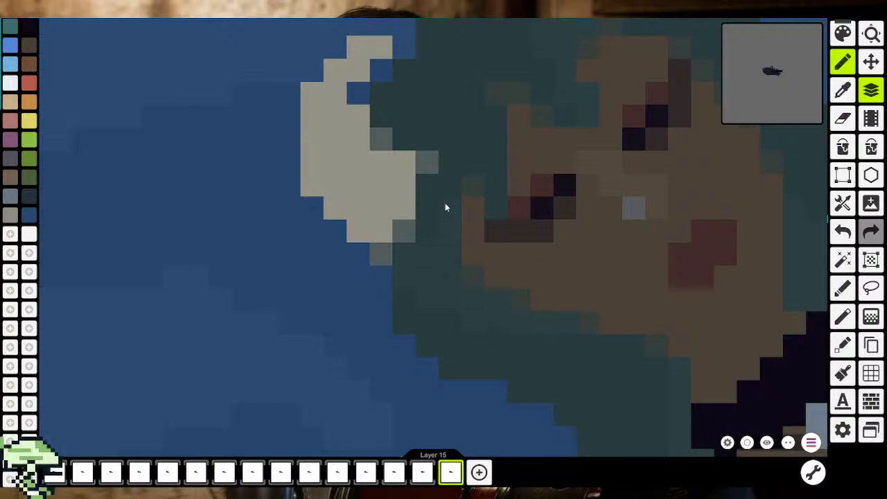
{"action": "scroll", "coordinate": [525, 346], "scroll_direction": "down", "scroll_amount": 2}
{"action": "scroll", "coordinate": [517, 331], "scroll_direction": "down", "scroll_amount": 1}
{"action": "scroll", "coordinate": [518, 333], "scroll_direction": "down", "scroll_amount": 1}
{"action": "scroll", "coordinate": [477, 268], "scroll_direction": "down", "scroll_amount": 1}
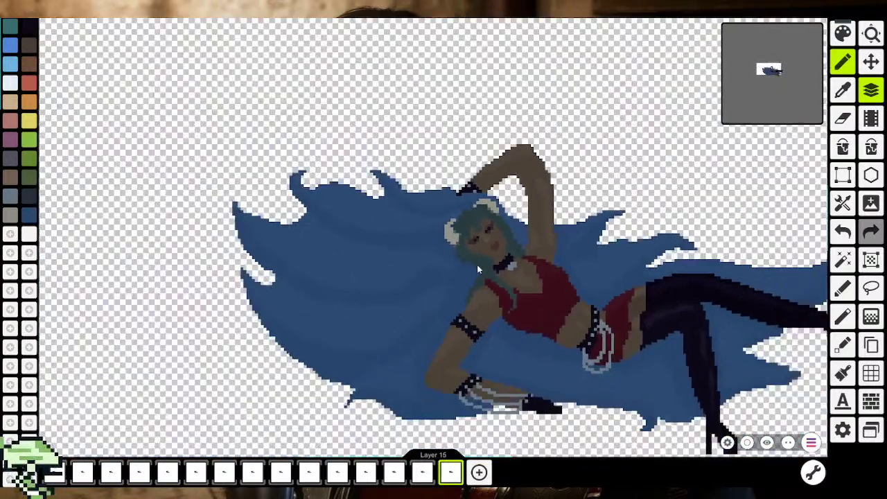
{"action": "scroll", "coordinate": [479, 269], "scroll_direction": "down", "scroll_amount": 1}
{"action": "scroll", "coordinate": [478, 242], "scroll_direction": "up", "scroll_amount": 2}
{"action": "scroll", "coordinate": [464, 218], "scroll_direction": "up", "scroll_amount": 2}
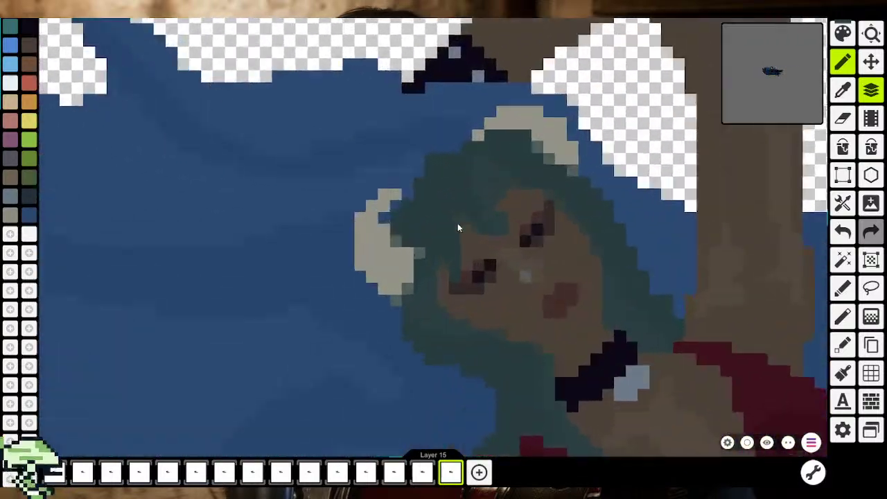
{"action": "scroll", "coordinate": [458, 227], "scroll_direction": "up", "scroll_amount": 2}
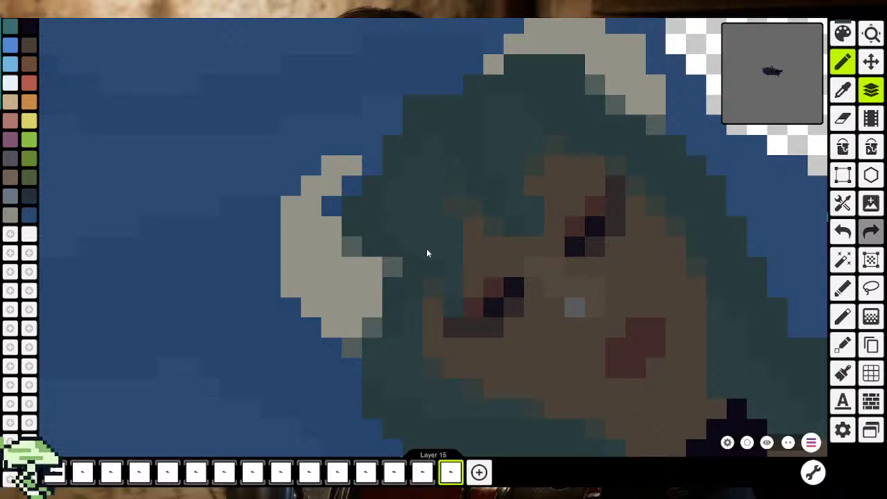
{"action": "scroll", "coordinate": [436, 260], "scroll_direction": "down", "scroll_amount": 2}
{"action": "scroll", "coordinate": [447, 269], "scroll_direction": "down", "scroll_amount": 2}
{"action": "scroll", "coordinate": [451, 273], "scroll_direction": "down", "scroll_amount": 2}
{"action": "scroll", "coordinate": [467, 262], "scroll_direction": "up", "scroll_amount": 1}
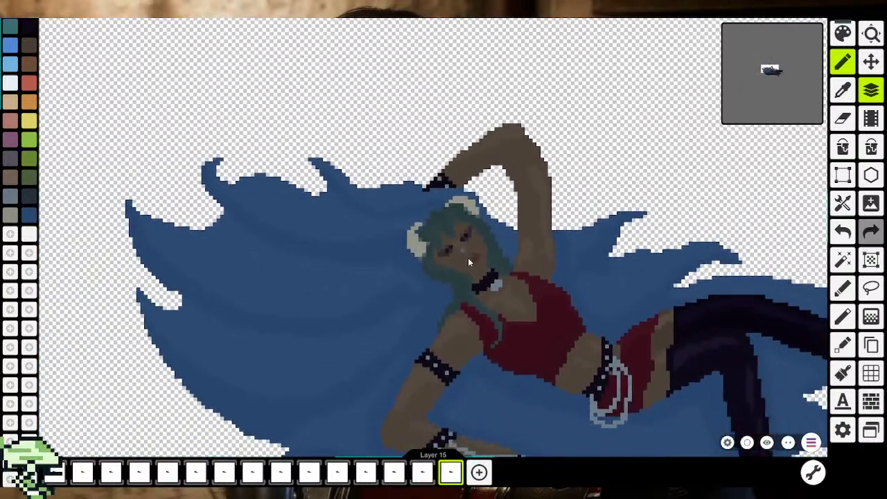
{"action": "scroll", "coordinate": [486, 277], "scroll_direction": "down", "scroll_amount": 2}
{"action": "scroll", "coordinate": [483, 277], "scroll_direction": "up", "scroll_amount": 1}
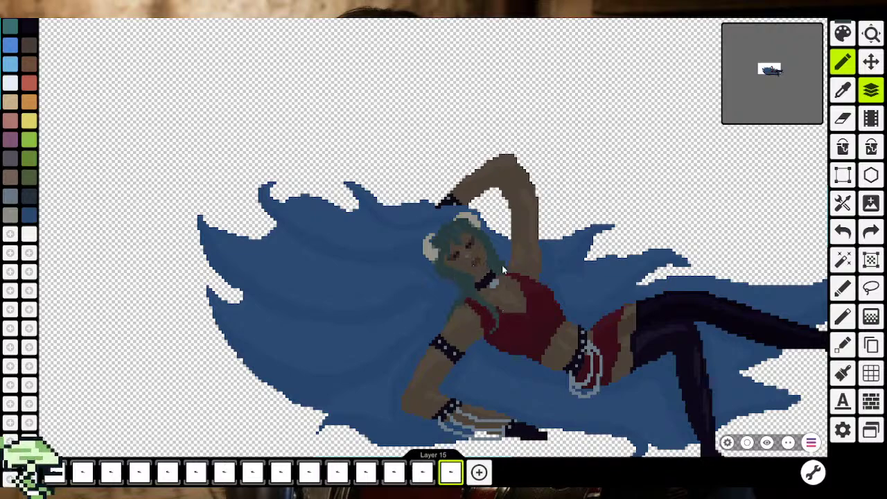
{"action": "scroll", "coordinate": [503, 268], "scroll_direction": "up", "scroll_amount": 2}
{"action": "scroll", "coordinate": [493, 250], "scroll_direction": "up", "scroll_amount": 3}
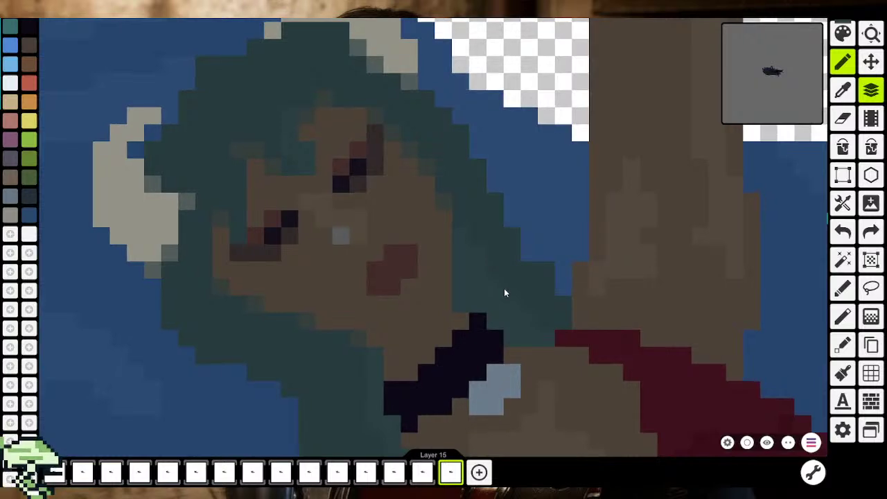
{"action": "scroll", "coordinate": [504, 285], "scroll_direction": "up", "scroll_amount": 1}
{"action": "scroll", "coordinate": [506, 298], "scroll_direction": "up", "scroll_amount": 2}
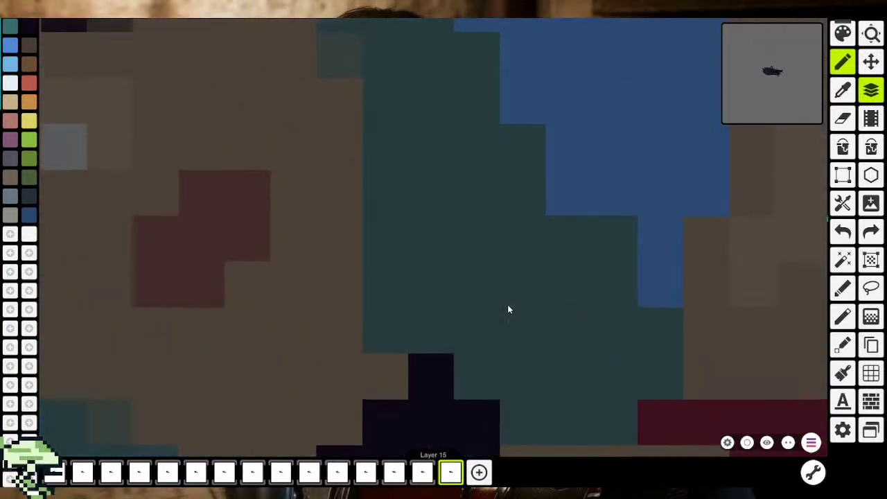
{"action": "scroll", "coordinate": [520, 322], "scroll_direction": "down", "scroll_amount": 2}
{"action": "scroll", "coordinate": [554, 347], "scroll_direction": "down", "scroll_amount": 2}
{"action": "scroll", "coordinate": [577, 360], "scroll_direction": "up", "scroll_amount": 2}
{"action": "scroll", "coordinate": [578, 351], "scroll_direction": "up", "scroll_amount": 2}
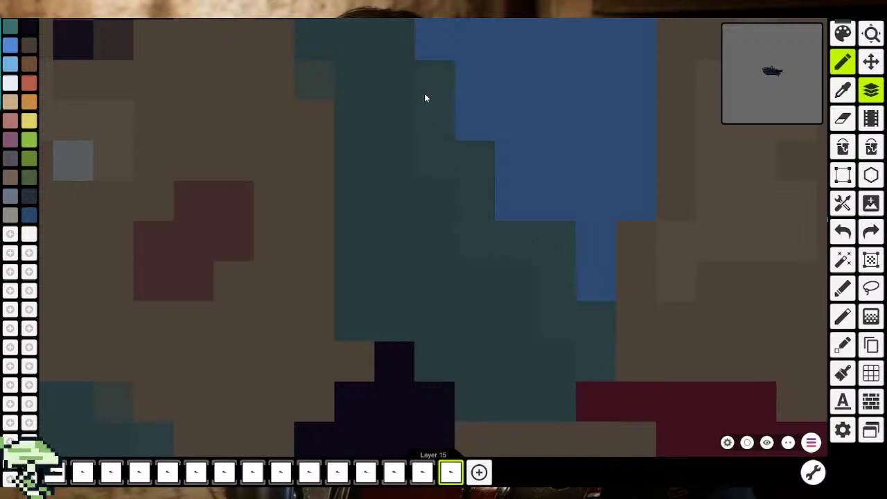
{"action": "scroll", "coordinate": [398, 124], "scroll_direction": "down", "scroll_amount": 3}
{"action": "scroll", "coordinate": [441, 298], "scroll_direction": "up", "scroll_amount": 2}
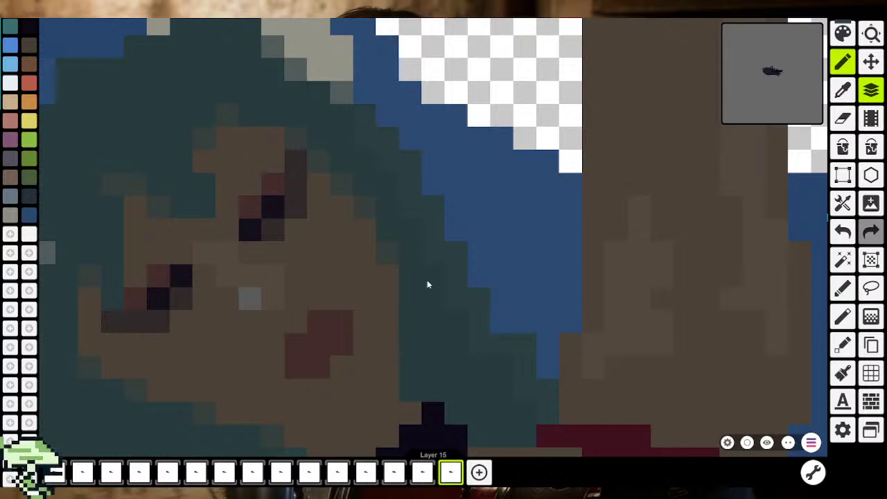
{"action": "scroll", "coordinate": [500, 341], "scroll_direction": "down", "scroll_amount": 3}
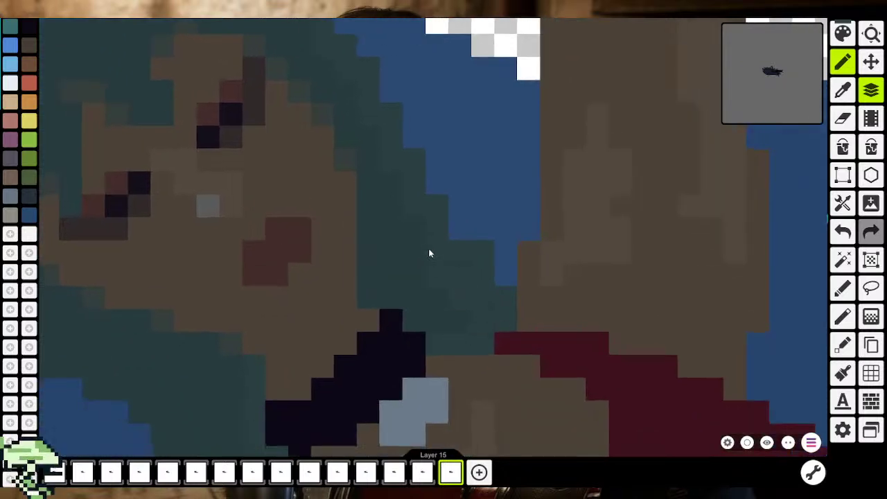
{"action": "scroll", "coordinate": [445, 332], "scroll_direction": "down", "scroll_amount": 3}
{"action": "scroll", "coordinate": [455, 327], "scroll_direction": "down", "scroll_amount": 2}
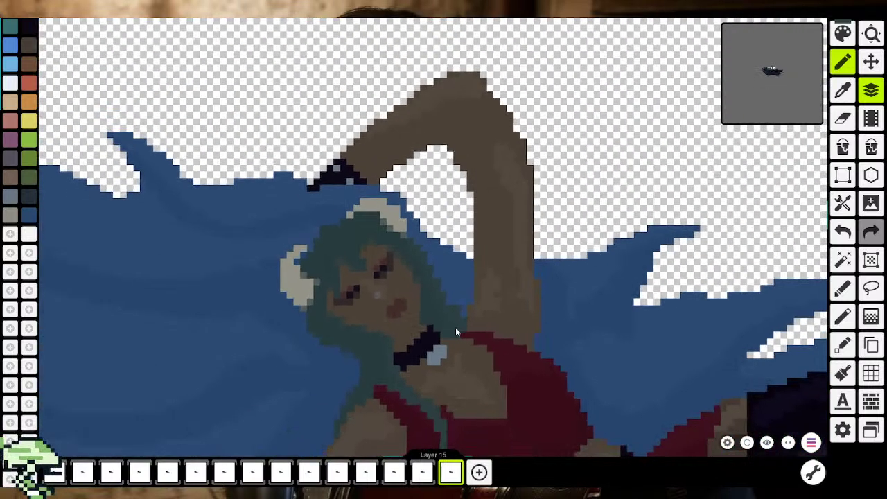
{"action": "scroll", "coordinate": [485, 350], "scroll_direction": "up", "scroll_amount": 1}
{"action": "scroll", "coordinate": [531, 341], "scroll_direction": "up", "scroll_amount": 2}
{"action": "scroll", "coordinate": [560, 299], "scroll_direction": "up", "scroll_amount": 2}
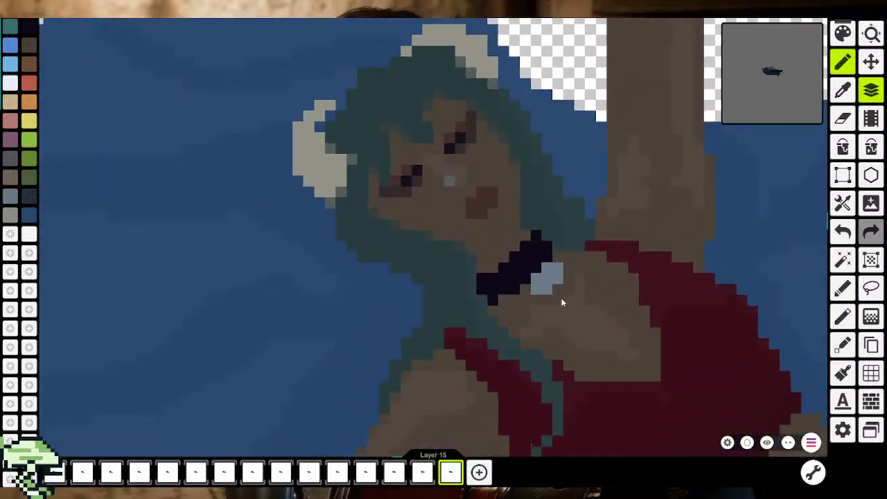
{"action": "scroll", "coordinate": [356, 388], "scroll_direction": "up", "scroll_amount": 2}
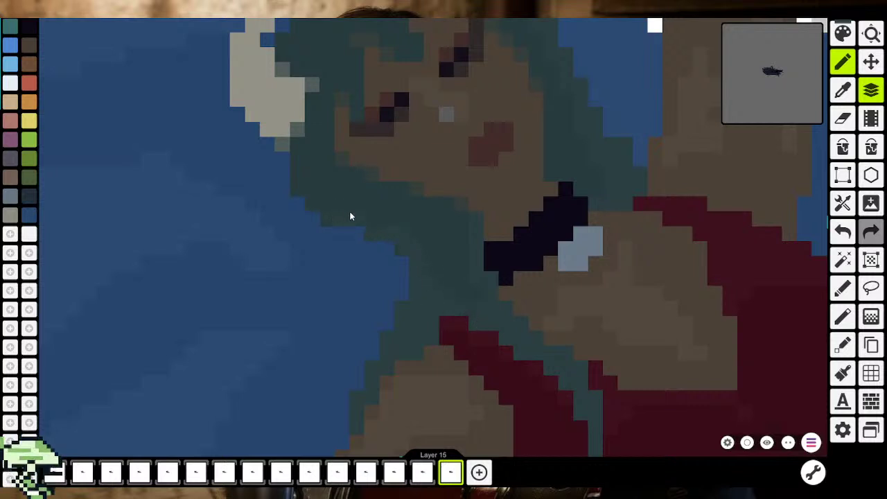
{"action": "scroll", "coordinate": [378, 234], "scroll_direction": "down", "scroll_amount": 3}
{"action": "scroll", "coordinate": [441, 284], "scroll_direction": "down", "scroll_amount": 3}
{"action": "scroll", "coordinate": [465, 340], "scroll_direction": "down", "scroll_amount": 3}
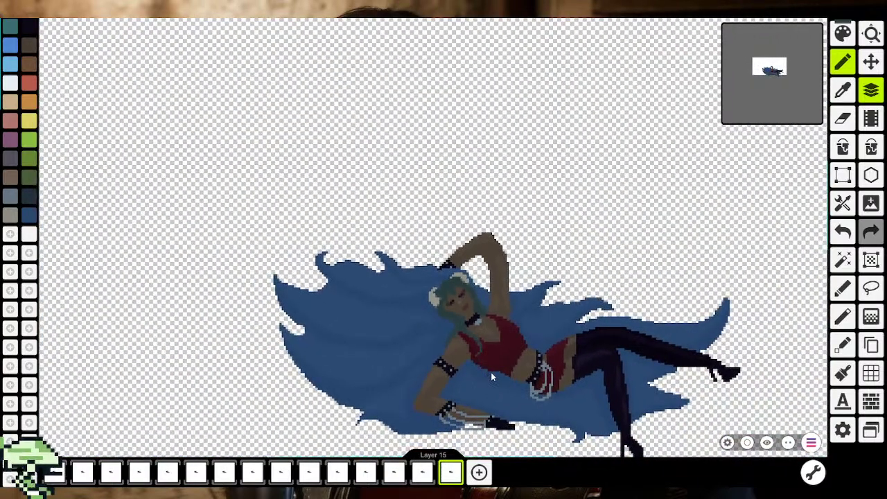
{"action": "scroll", "coordinate": [491, 368], "scroll_direction": "up", "scroll_amount": 1}
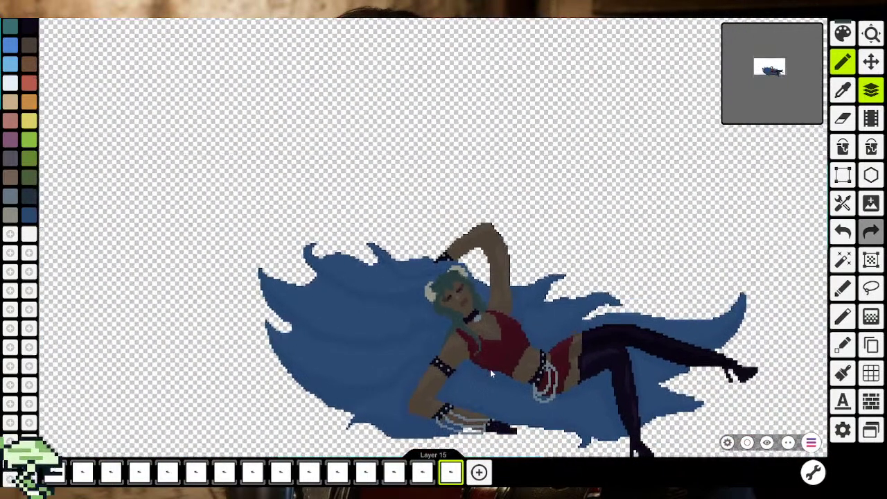
{"action": "scroll", "coordinate": [412, 270], "scroll_direction": "up", "scroll_amount": 2}
{"action": "scroll", "coordinate": [451, 225], "scroll_direction": "up", "scroll_amount": 2}
{"action": "scroll", "coordinate": [410, 274], "scroll_direction": "up", "scroll_amount": 2}
{"action": "scroll", "coordinate": [410, 273], "scroll_direction": "up", "scroll_amount": 2}
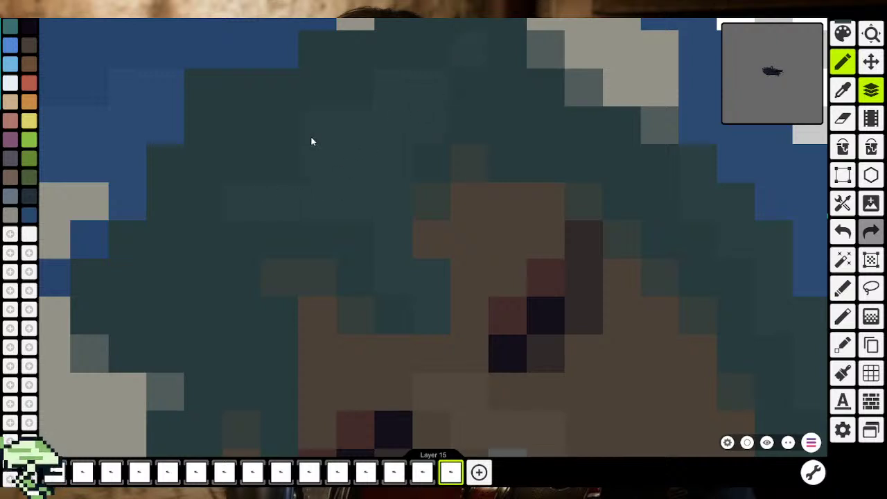
{"action": "scroll", "coordinate": [247, 96], "scroll_direction": "down", "scroll_amount": 3}
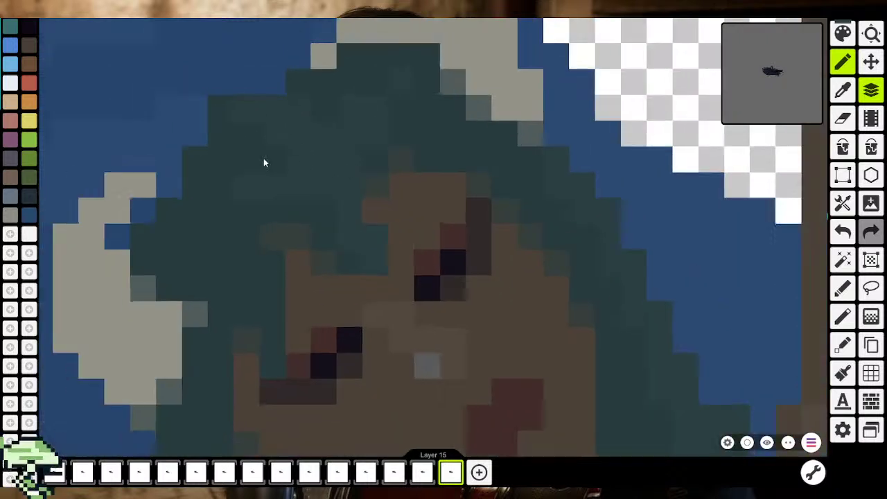
{"action": "scroll", "coordinate": [263, 162], "scroll_direction": "down", "scroll_amount": 2}
{"action": "scroll", "coordinate": [348, 270], "scroll_direction": "down", "scroll_amount": 2}
{"action": "scroll", "coordinate": [449, 235], "scroll_direction": "down", "scroll_amount": 2}
Zoom in and add a dab of darker shading to the teal hair
{"action": "scroll", "coordinate": [449, 234], "scroll_direction": "down", "scroll_amount": 2}
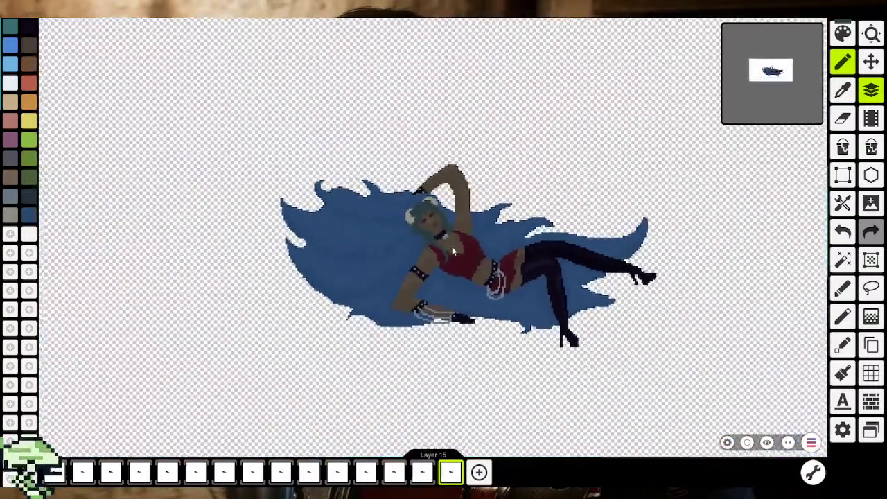
{"action": "scroll", "coordinate": [406, 193], "scroll_direction": "up", "scroll_amount": 1}
{"action": "scroll", "coordinate": [441, 208], "scroll_direction": "up", "scroll_amount": 2}
{"action": "scroll", "coordinate": [441, 208], "scroll_direction": "up", "scroll_amount": 2}
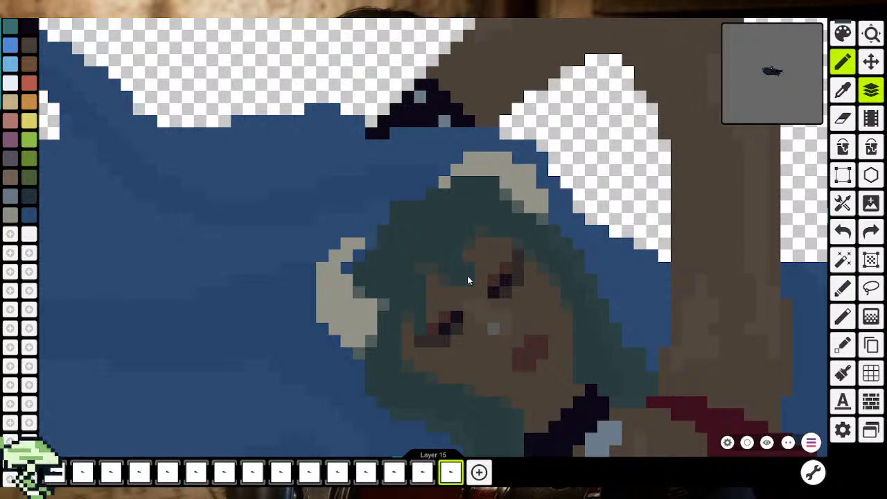
{"action": "scroll", "coordinate": [467, 277], "scroll_direction": "up", "scroll_amount": 1}
{"action": "left_click", "coordinate": [450, 218]}
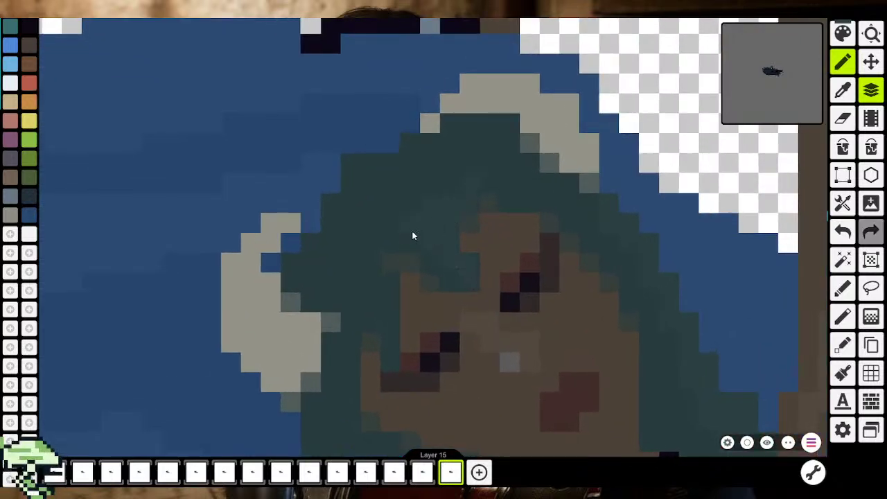
Review the hair at different zoom levels, then bring up the drawing colour's settings
{"action": "scroll", "coordinate": [395, 243], "scroll_direction": "down", "scroll_amount": 2}
{"action": "scroll", "coordinate": [402, 263], "scroll_direction": "down", "scroll_amount": 1}
{"action": "scroll", "coordinate": [425, 291], "scroll_direction": "down", "scroll_amount": 2}
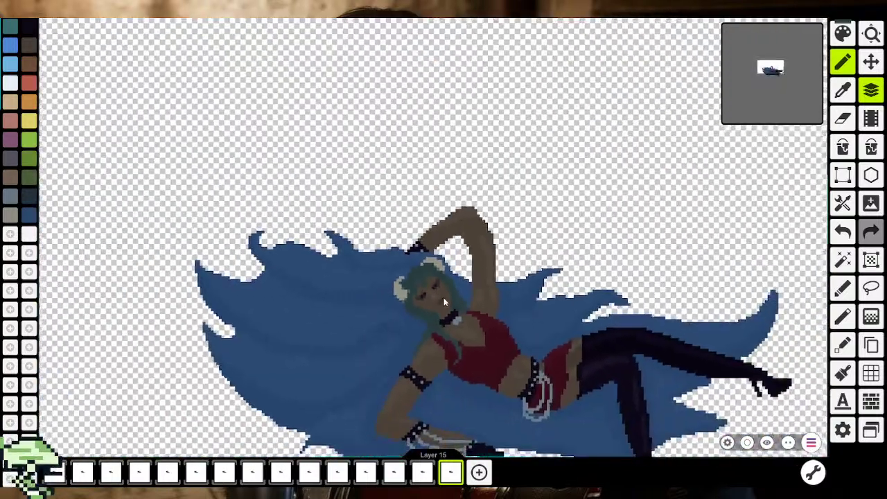
{"action": "scroll", "coordinate": [443, 297], "scroll_direction": "up", "scroll_amount": 2}
{"action": "scroll", "coordinate": [404, 265], "scroll_direction": "up", "scroll_amount": 2}
{"action": "scroll", "coordinate": [400, 250], "scroll_direction": "up", "scroll_amount": 2}
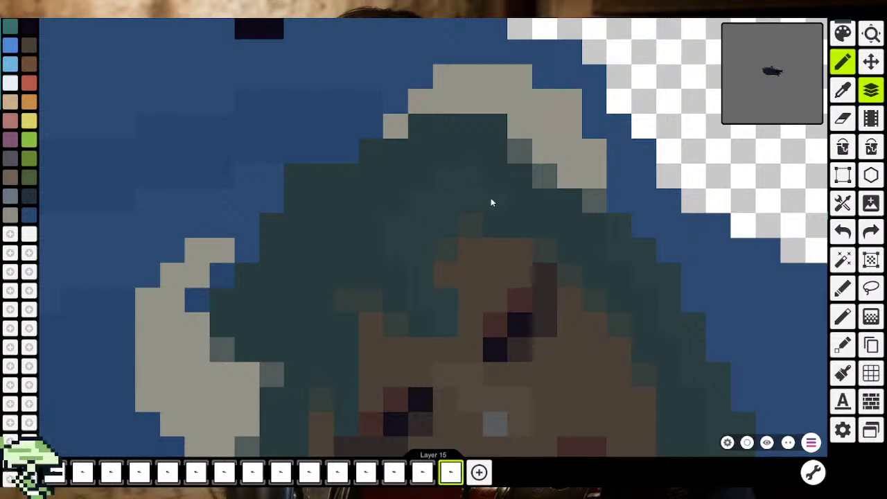
{"action": "scroll", "coordinate": [516, 236], "scroll_direction": "down", "scroll_amount": 3}
{"action": "scroll", "coordinate": [527, 277], "scroll_direction": "down", "scroll_amount": 2}
{"action": "scroll", "coordinate": [540, 291], "scroll_direction": "down", "scroll_amount": 3}
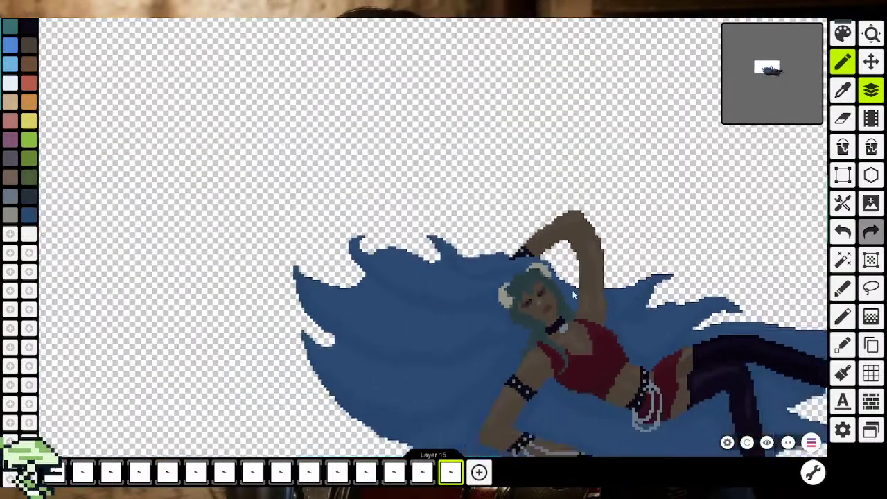
{"action": "scroll", "coordinate": [580, 227], "scroll_direction": "down", "scroll_amount": 1}
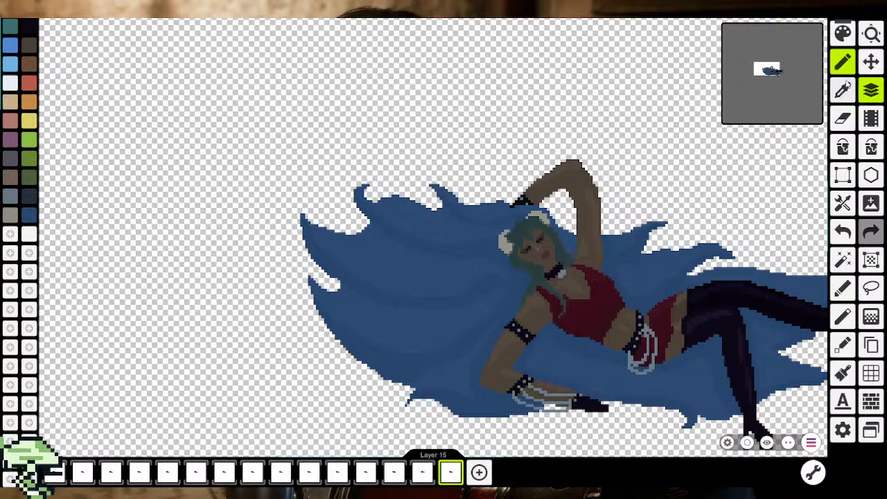
{"action": "left_click", "coordinate": [841, 92]}
Make the dark teal drawing colour semi-transparent at opacity 132
{"action": "left_click", "coordinate": [435, 348]}
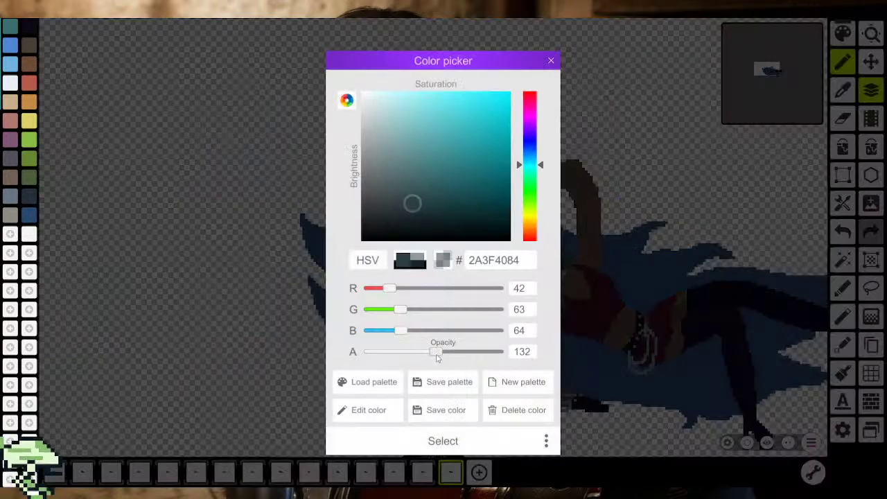
{"action": "left_click", "coordinate": [464, 428]}
{"action": "scroll", "coordinate": [570, 283], "scroll_direction": "up", "scroll_amount": 3}
{"action": "scroll", "coordinate": [520, 320], "scroll_direction": "up", "scroll_amount": 2}
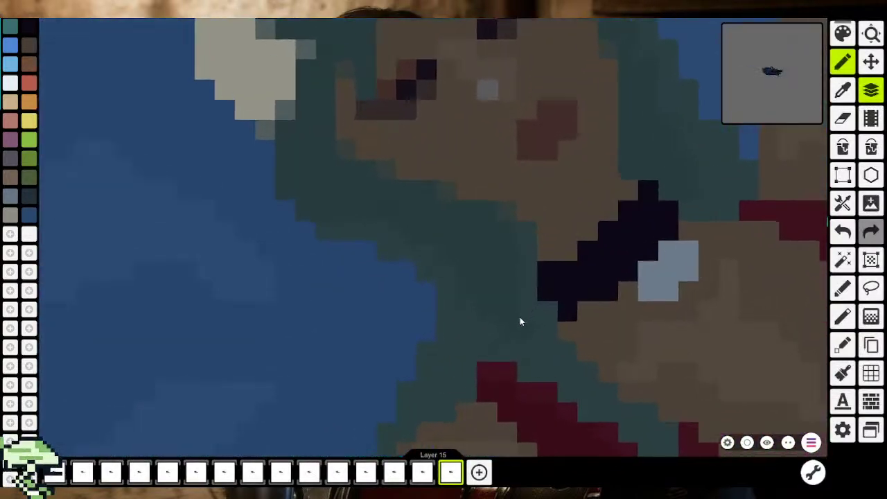
{"action": "scroll", "coordinate": [515, 335], "scroll_direction": "up", "scroll_amount": 2}
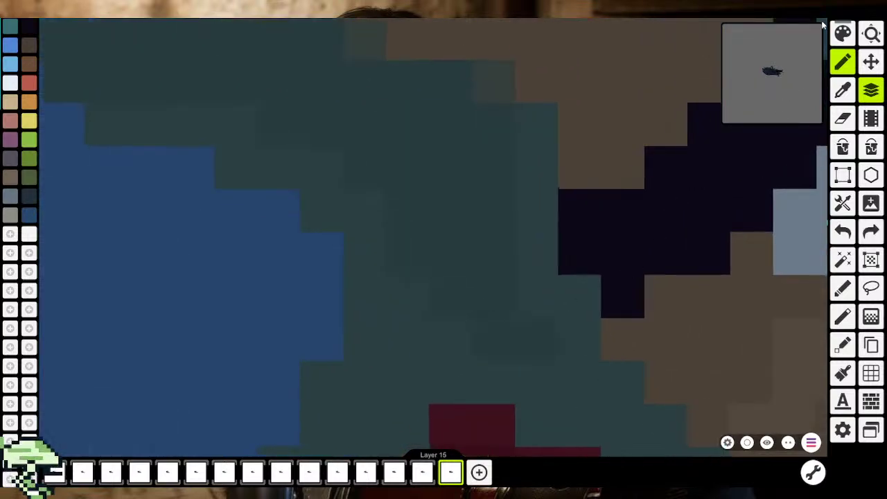
Lower the dark teal colour's opacity to 62, giving #2A3F403E
{"action": "left_click", "coordinate": [844, 33]}
{"action": "left_click_drag", "start_coordinate": [422, 350], "coordinate": [398, 352]}
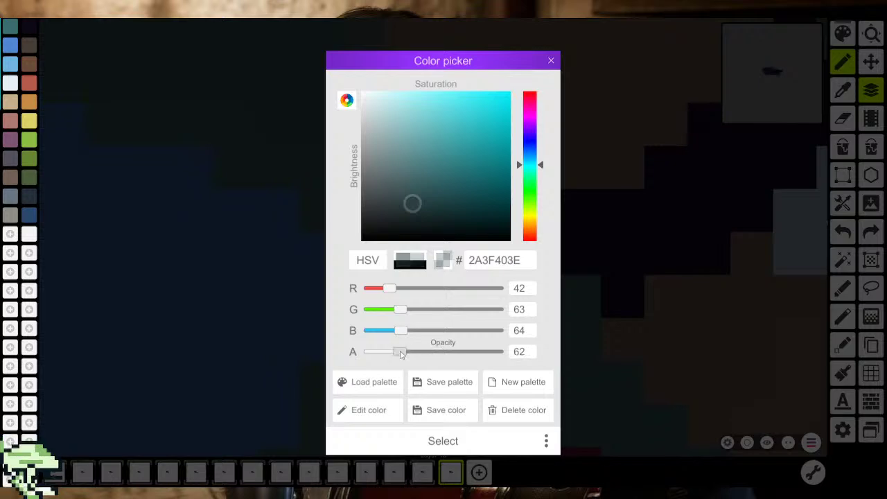
{"action": "left_click", "coordinate": [443, 441]}
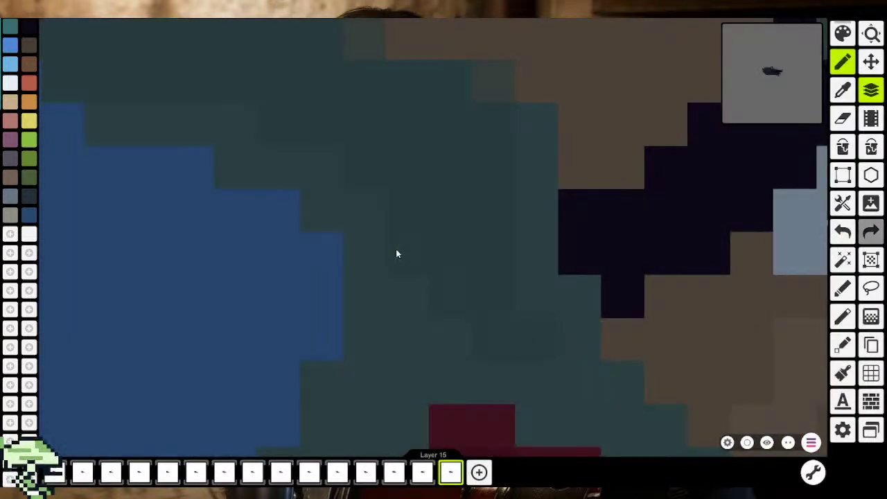
{"action": "left_click_drag", "start_coordinate": [395, 248], "coordinate": [451, 352]}
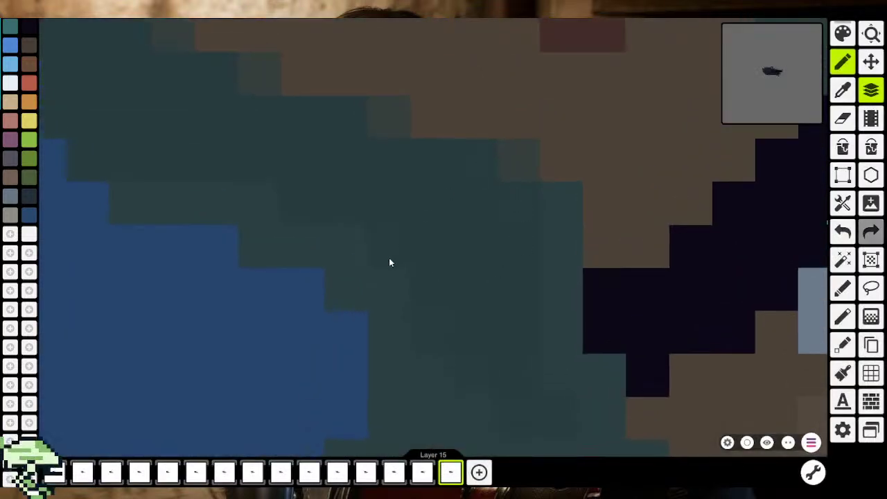
{"action": "left_click_drag", "start_coordinate": [297, 218], "coordinate": [473, 331]}
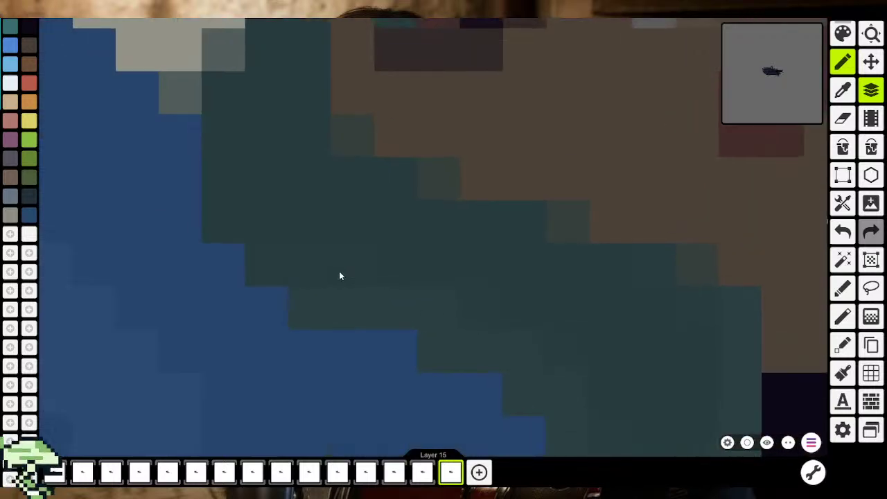
{"action": "scroll", "coordinate": [339, 276], "scroll_direction": "down", "scroll_amount": 5}
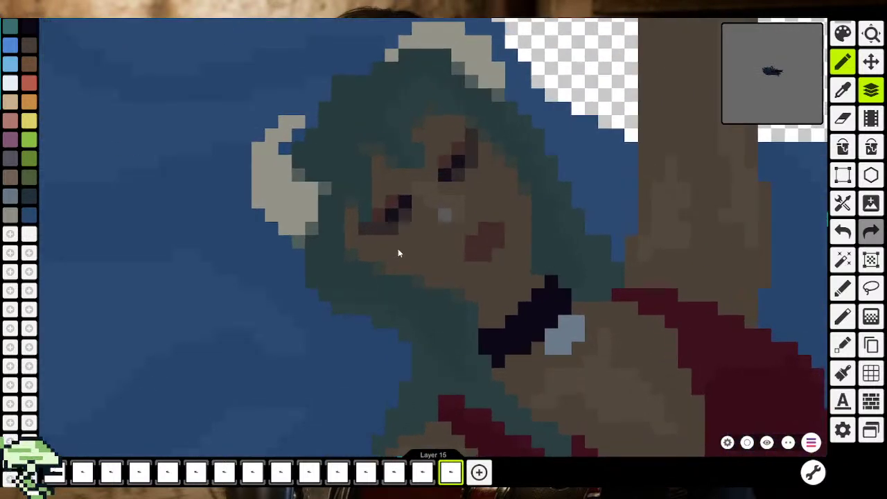
{"action": "scroll", "coordinate": [397, 252], "scroll_direction": "up", "scroll_amount": 1}
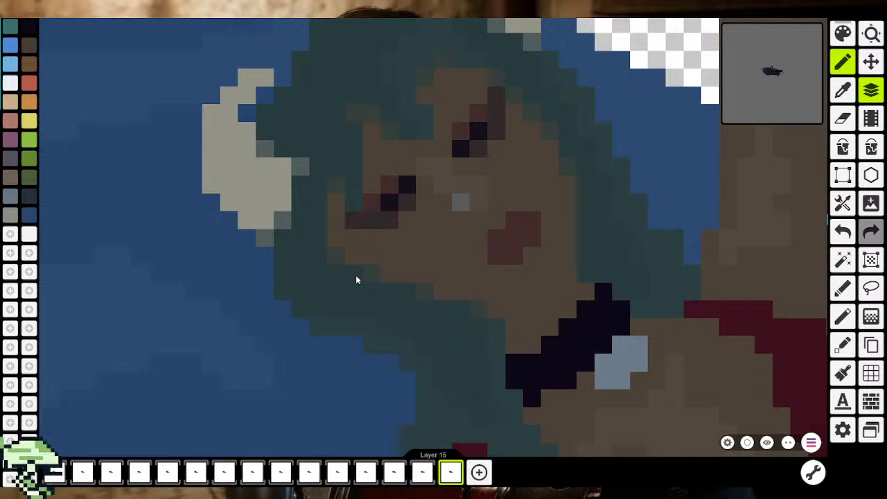
{"action": "scroll", "coordinate": [370, 326], "scroll_direction": "up", "scroll_amount": 2}
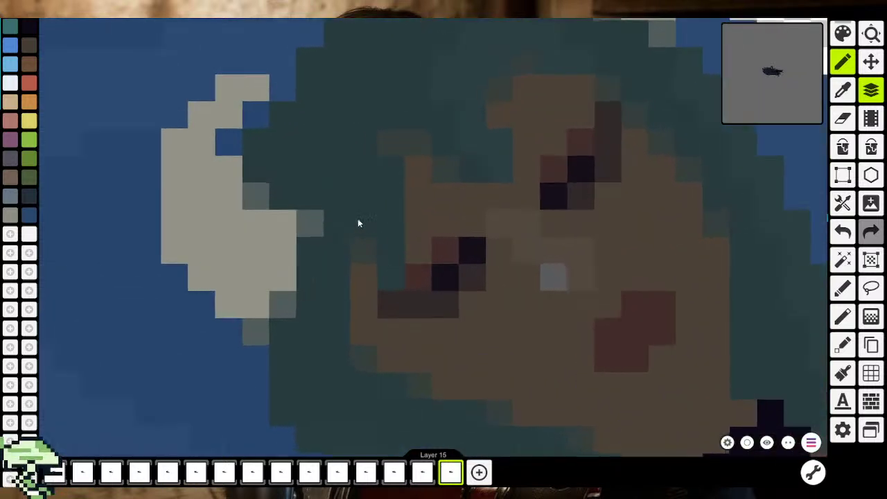
{"action": "scroll", "coordinate": [402, 194], "scroll_direction": "up", "scroll_amount": 2}
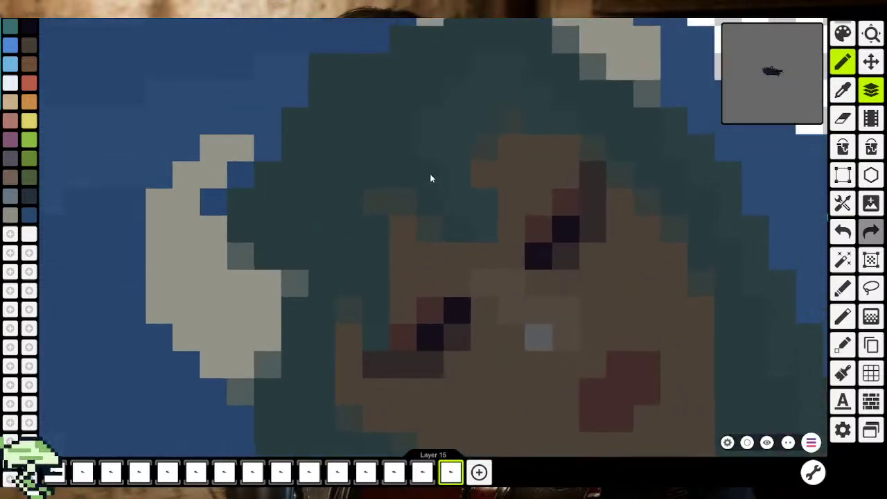
{"action": "scroll", "coordinate": [392, 179], "scroll_direction": "up", "scroll_amount": 2}
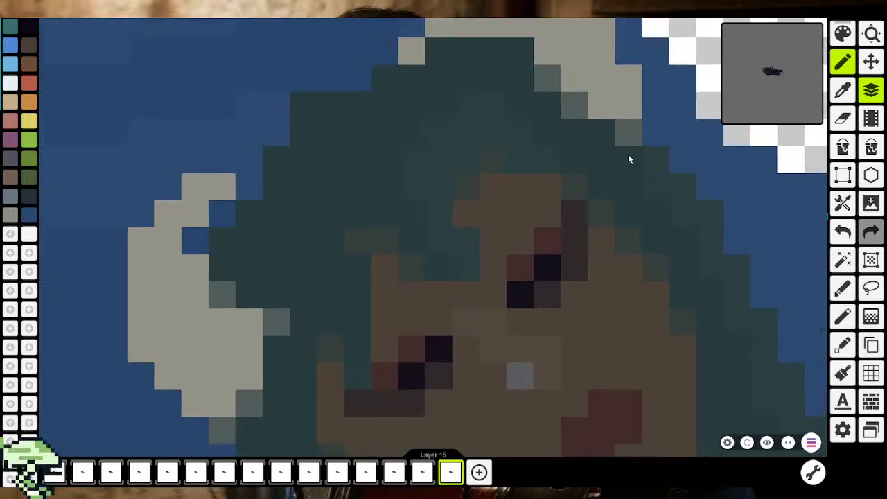
{"action": "scroll", "coordinate": [533, 163], "scroll_direction": "right", "scroll_amount": 5}
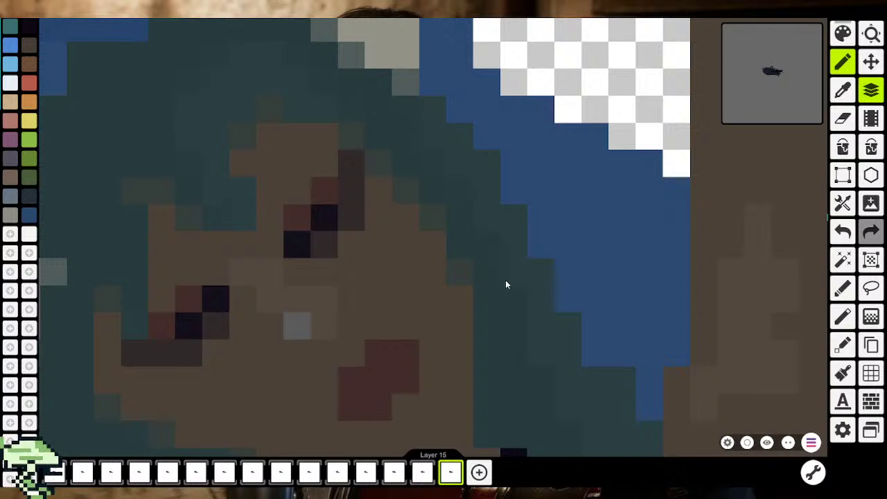
{"action": "scroll", "coordinate": [505, 280], "scroll_direction": "down", "scroll_amount": 2}
{"action": "scroll", "coordinate": [470, 208], "scroll_direction": "down", "scroll_amount": 2}
{"action": "scroll", "coordinate": [470, 208], "scroll_direction": "right", "scroll_amount": 2}
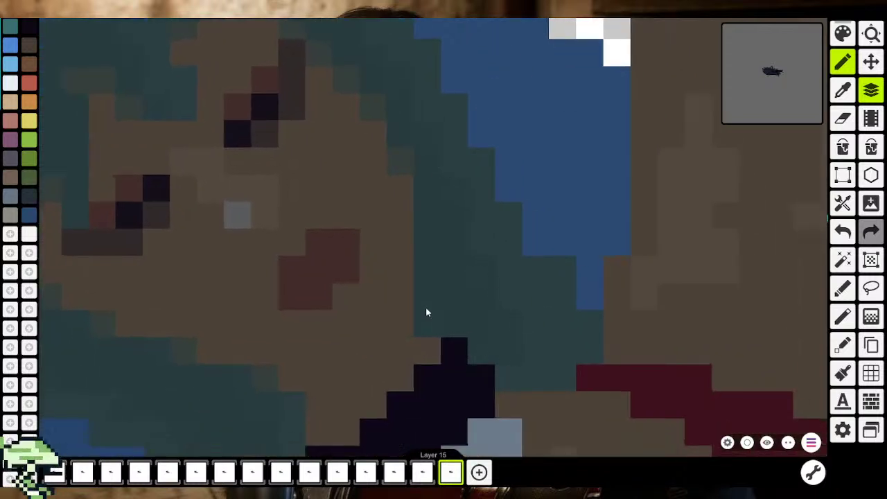
{"action": "scroll", "coordinate": [422, 300], "scroll_direction": "down", "scroll_amount": 2}
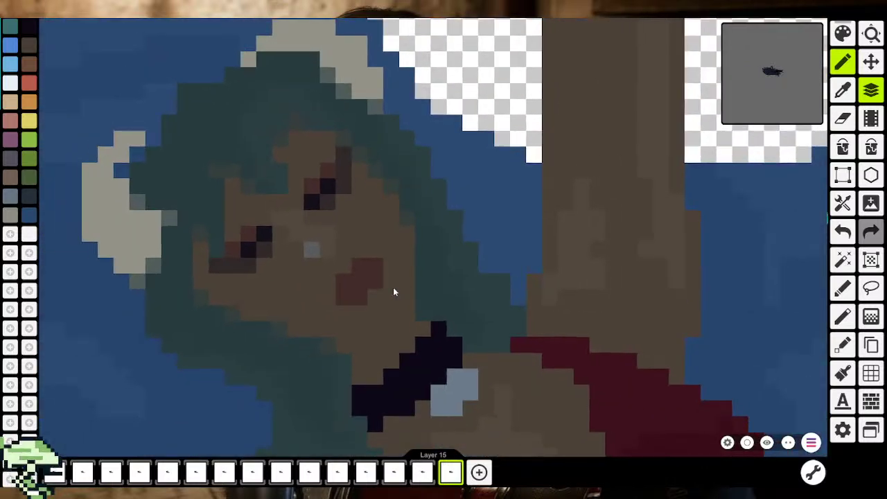
{"action": "scroll", "coordinate": [393, 292], "scroll_direction": "up", "scroll_amount": 1}
{"action": "scroll", "coordinate": [485, 319], "scroll_direction": "left", "scroll_amount": 3}
{"action": "scroll", "coordinate": [465, 349], "scroll_direction": "left", "scroll_amount": 2}
{"action": "scroll", "coordinate": [358, 361], "scroll_direction": "up", "scroll_amount": 2}
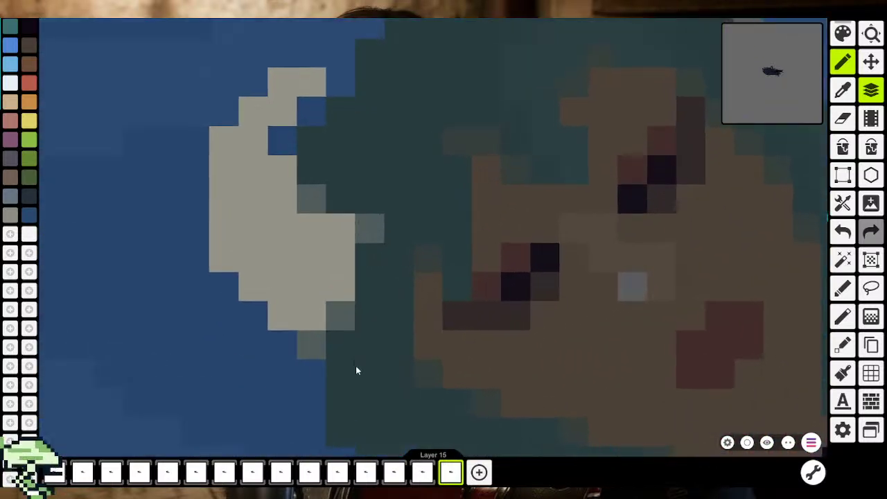
{"action": "scroll", "coordinate": [338, 434], "scroll_direction": "down", "scroll_amount": 2}
{"action": "scroll", "coordinate": [346, 246], "scroll_direction": "up", "scroll_amount": 1}
{"action": "scroll", "coordinate": [347, 334], "scroll_direction": "up", "scroll_amount": 1}
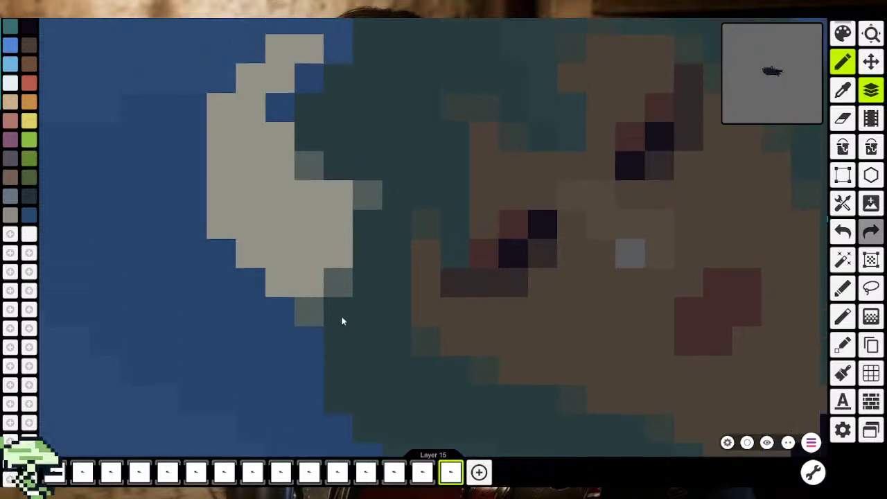
{"action": "scroll", "coordinate": [367, 233], "scroll_direction": "up", "scroll_amount": 2}
{"action": "scroll", "coordinate": [361, 321], "scroll_direction": "up", "scroll_amount": 2}
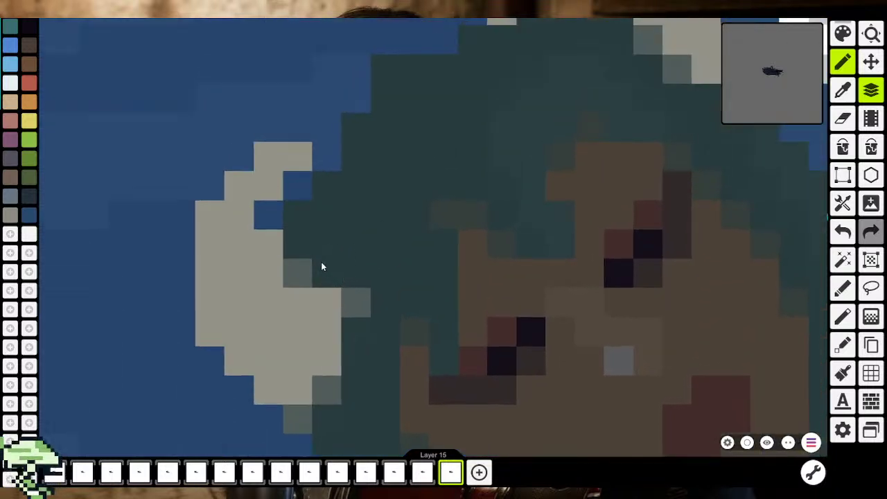
{"action": "scroll", "coordinate": [353, 250], "scroll_direction": "up", "scroll_amount": 1}
{"action": "scroll", "coordinate": [342, 268], "scroll_direction": "up", "scroll_amount": 3}
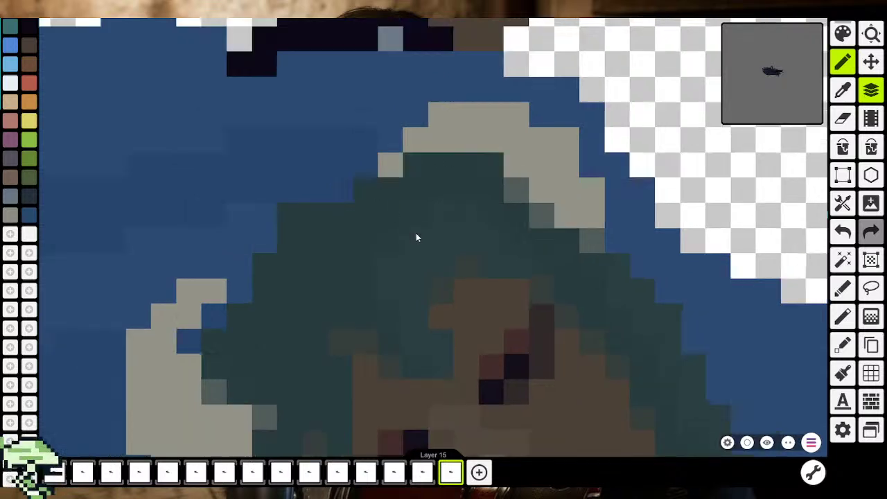
{"action": "scroll", "coordinate": [416, 233], "scroll_direction": "down", "scroll_amount": 3}
{"action": "scroll", "coordinate": [373, 317], "scroll_direction": "up", "scroll_amount": 3}
{"action": "scroll", "coordinate": [369, 289], "scroll_direction": "up", "scroll_amount": 2}
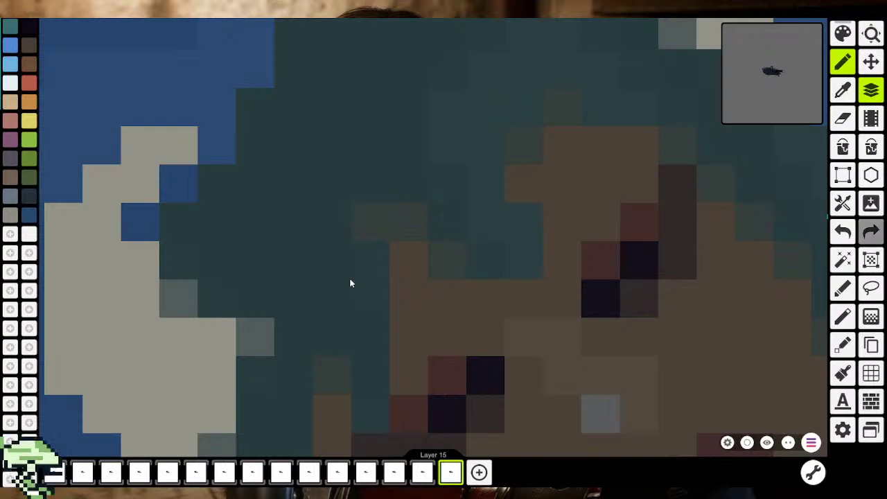
Zoom out to the whole figure, return to the pencil and open the dark teal 273C3DFF colour settings
{"action": "scroll", "coordinate": [346, 264], "scroll_direction": "down", "scroll_amount": 2}
{"action": "scroll", "coordinate": [319, 277], "scroll_direction": "down", "scroll_amount": 2}
{"action": "scroll", "coordinate": [319, 269], "scroll_direction": "down", "scroll_amount": 1}
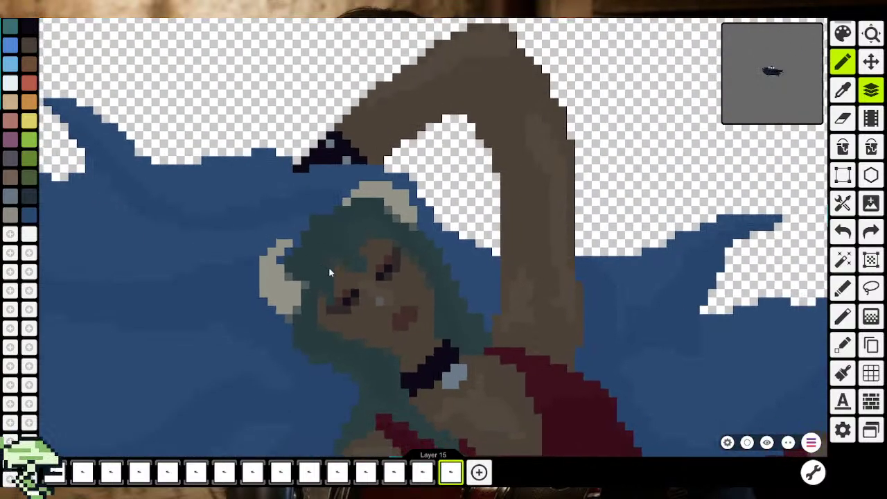
{"action": "scroll", "coordinate": [450, 316], "scroll_direction": "down", "scroll_amount": 2}
{"action": "scroll", "coordinate": [464, 307], "scroll_direction": "up", "scroll_amount": 1}
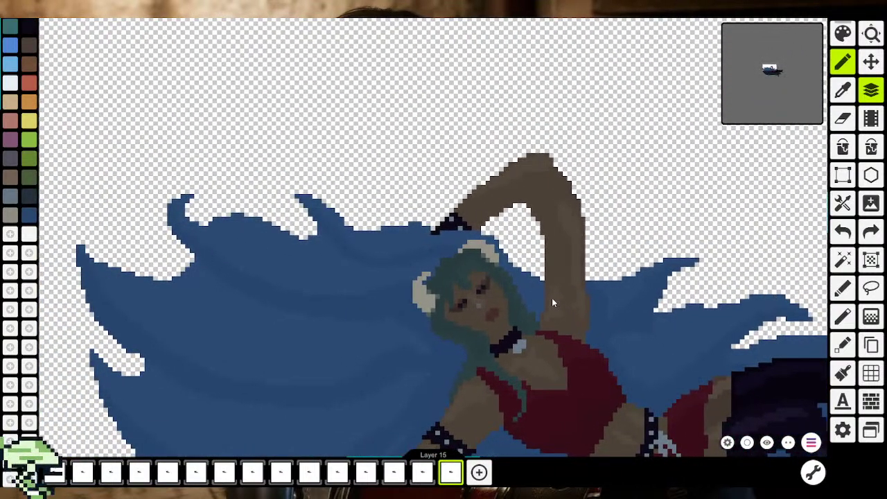
{"action": "left_click", "coordinate": [836, 94]}
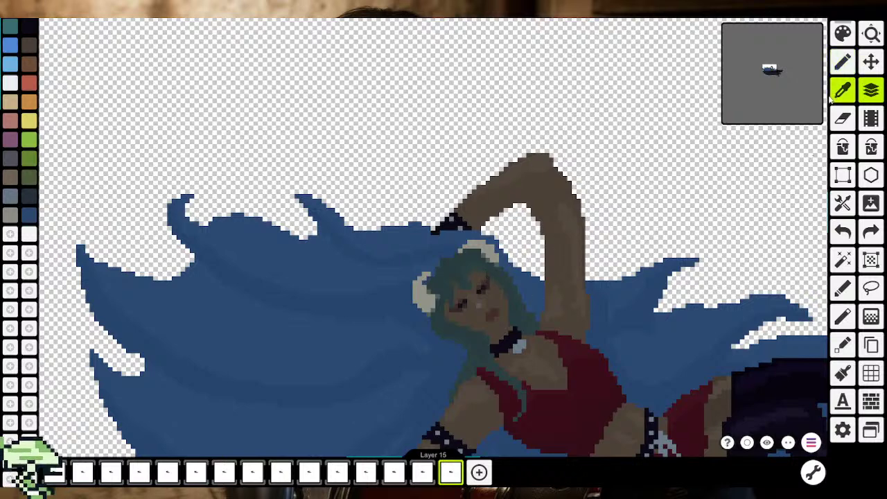
{"action": "key", "text": "ctrl+z"}
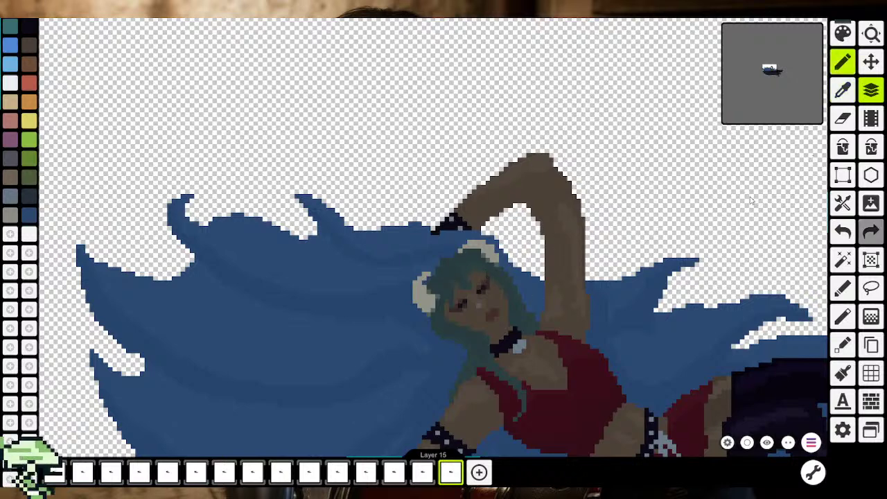
{"action": "left_click", "coordinate": [842, 33]}
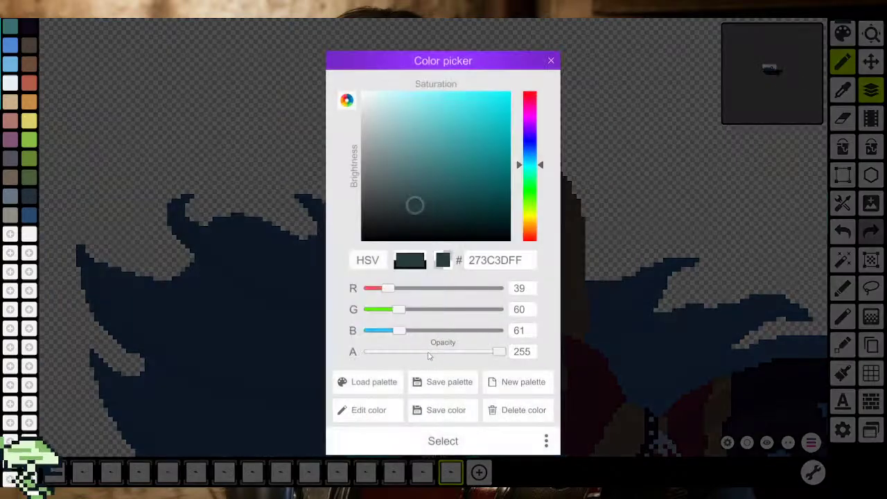
Set the teal drawing colour's opacity to 116 and zoom in toward the hair
{"action": "left_click", "coordinate": [428, 352]}
{"action": "left_click", "coordinate": [443, 441]}
{"action": "scroll", "coordinate": [445, 386], "scroll_direction": "down", "scroll_amount": 3}
{"action": "scroll", "coordinate": [494, 288], "scroll_direction": "up", "scroll_amount": 5}
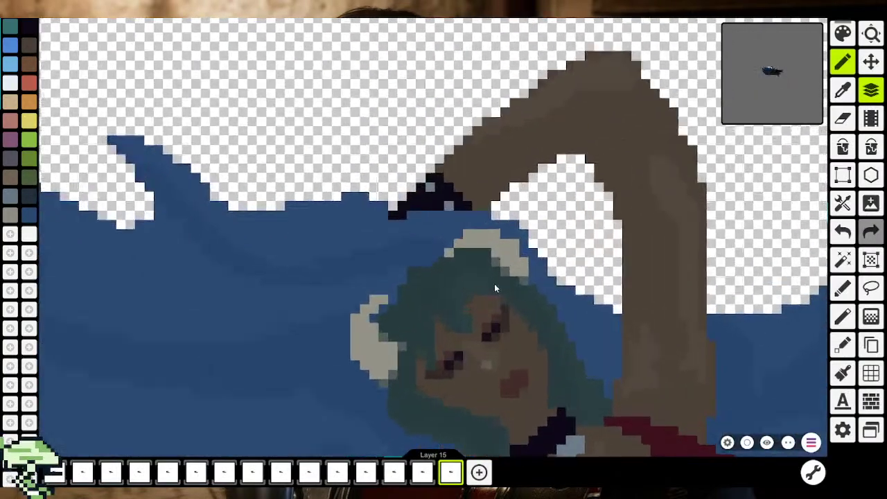
{"action": "scroll", "coordinate": [494, 288], "scroll_direction": "up", "scroll_amount": 3}
{"action": "scroll", "coordinate": [455, 296], "scroll_direction": "up", "scroll_amount": 3}
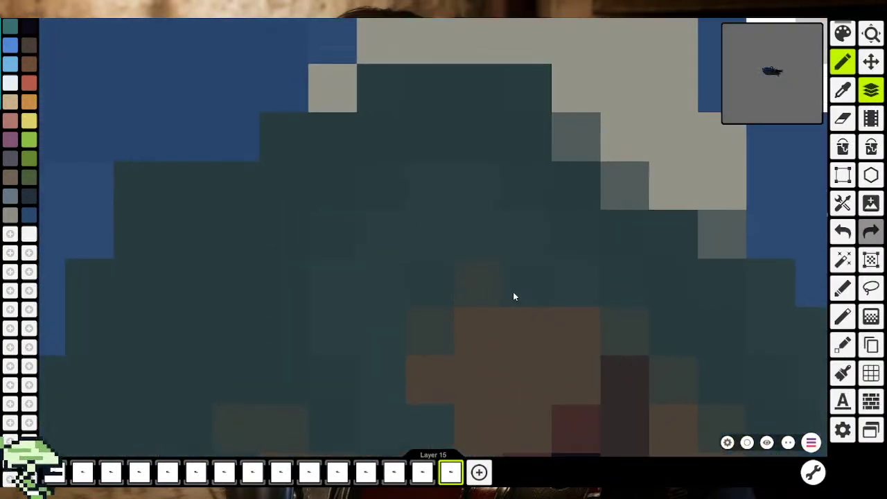
{"action": "scroll", "coordinate": [464, 338], "scroll_direction": "down", "scroll_amount": 2}
{"action": "scroll", "coordinate": [417, 345], "scroll_direction": "right", "scroll_amount": 5}
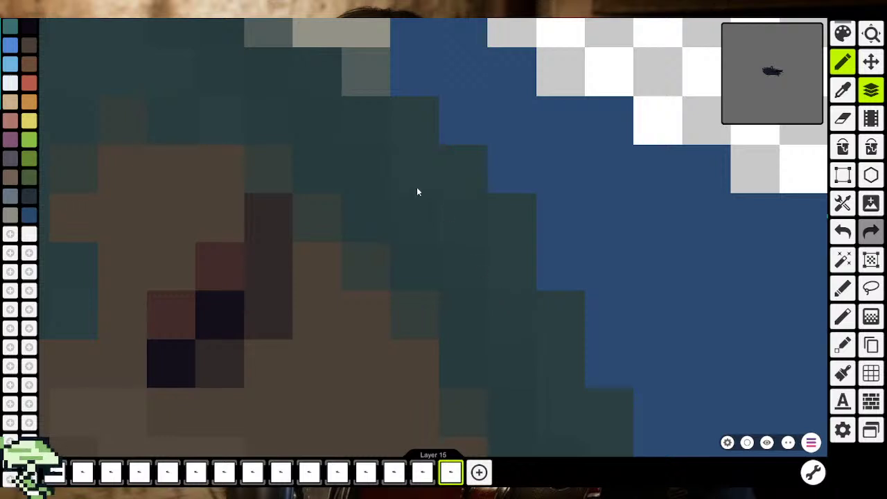
{"action": "scroll", "coordinate": [473, 265], "scroll_direction": "down", "scroll_amount": 3}
{"action": "scroll", "coordinate": [439, 295], "scroll_direction": "down", "scroll_amount": 2}
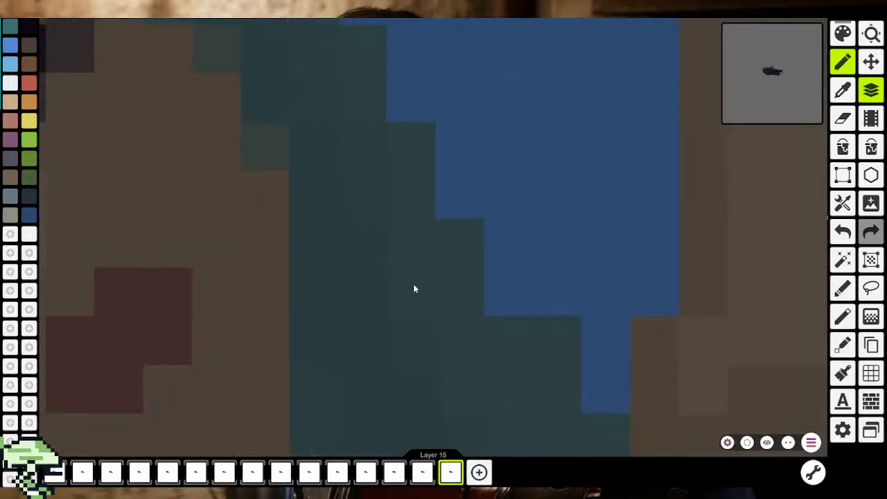
{"action": "scroll", "coordinate": [401, 281], "scroll_direction": "down", "scroll_amount": 2}
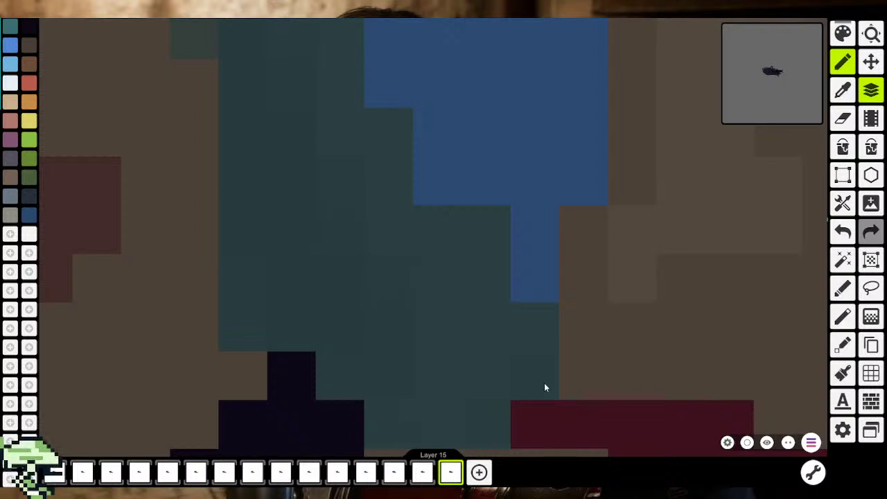
{"action": "scroll", "coordinate": [544, 382], "scroll_direction": "down", "scroll_amount": 2}
{"action": "scroll", "coordinate": [487, 347], "scroll_direction": "down", "scroll_amount": 2}
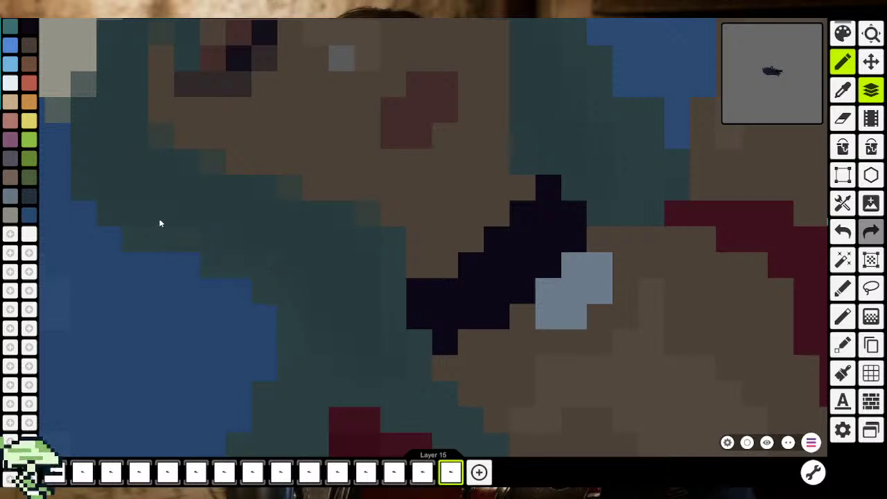
{"action": "scroll", "coordinate": [287, 271], "scroll_direction": "down", "scroll_amount": 1}
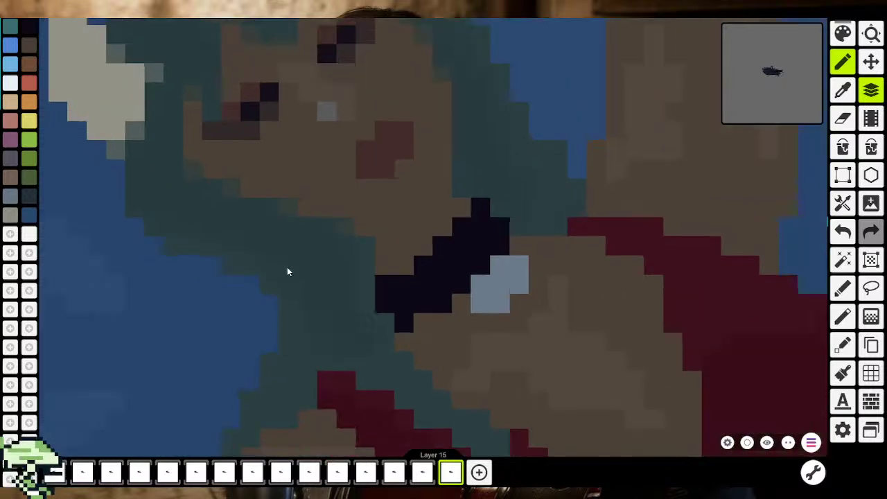
{"action": "scroll", "coordinate": [298, 305], "scroll_direction": "down", "scroll_amount": 3}
{"action": "scroll", "coordinate": [301, 343], "scroll_direction": "up", "scroll_amount": 4}
{"action": "scroll", "coordinate": [305, 312], "scroll_direction": "up", "scroll_amount": 2}
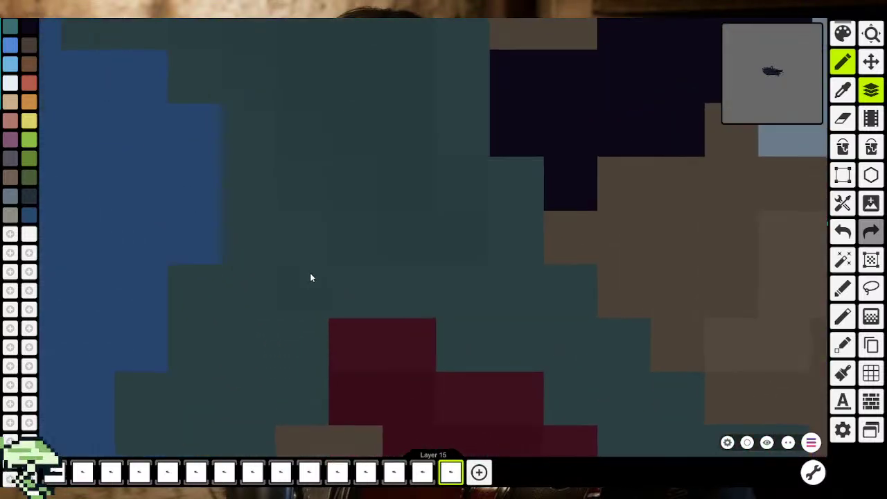
Pan to the teal strand beside the face and add a semi-transparent teal pixel
{"action": "left_click_drag", "start_coordinate": [238, 388], "coordinate": [279, 199]}
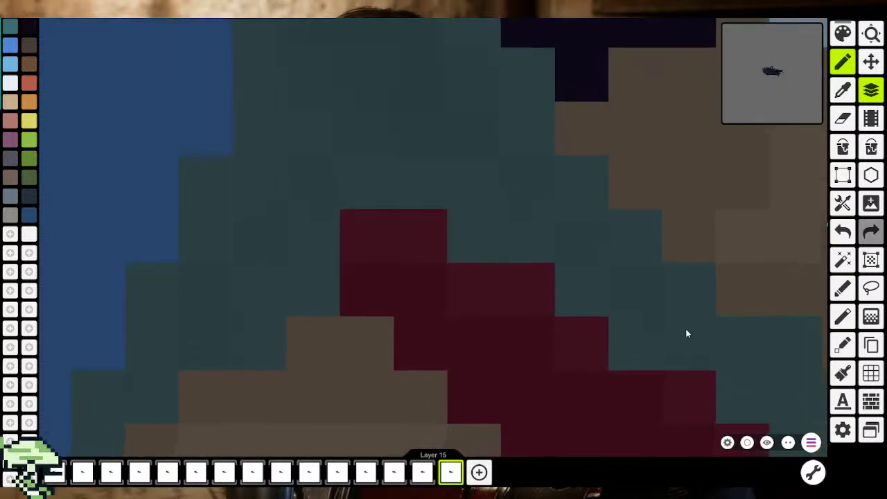
{"action": "left_click_drag", "start_coordinate": [685, 333], "coordinate": [481, 237]}
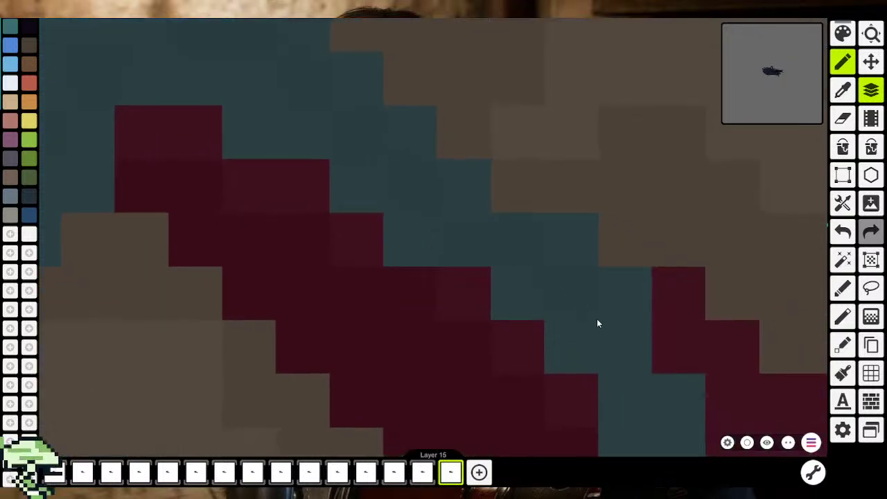
{"action": "scroll", "coordinate": [626, 345], "scroll_direction": "down", "scroll_amount": 2}
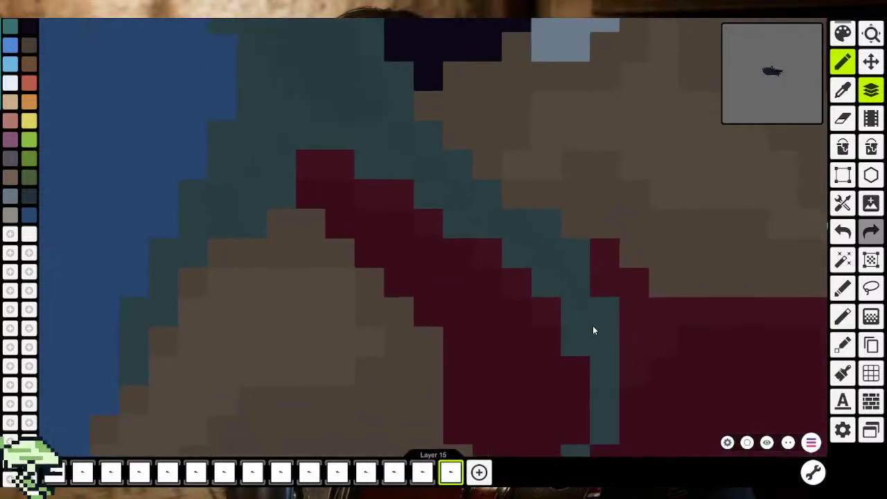
{"action": "scroll", "coordinate": [595, 317], "scroll_direction": "down", "scroll_amount": 2}
{"action": "scroll", "coordinate": [589, 305], "scroll_direction": "down", "scroll_amount": 2}
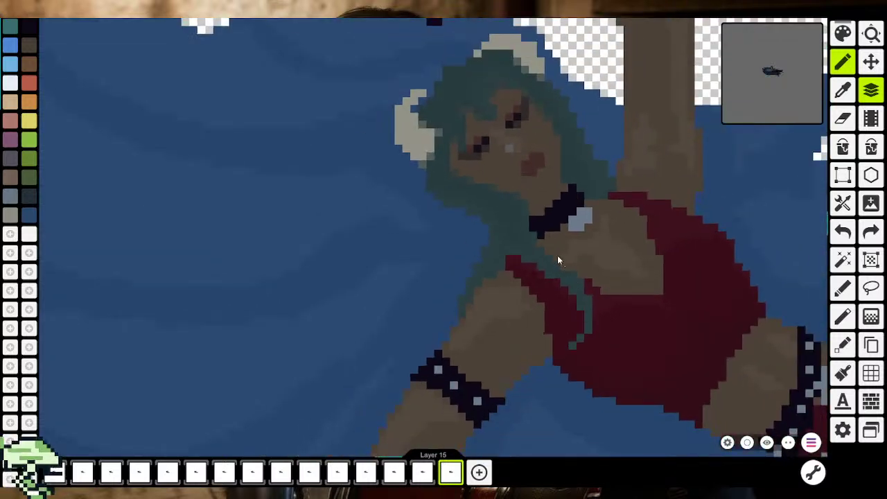
{"action": "scroll", "coordinate": [528, 222], "scroll_direction": "up", "scroll_amount": 2}
{"action": "scroll", "coordinate": [525, 218], "scroll_direction": "up", "scroll_amount": 2}
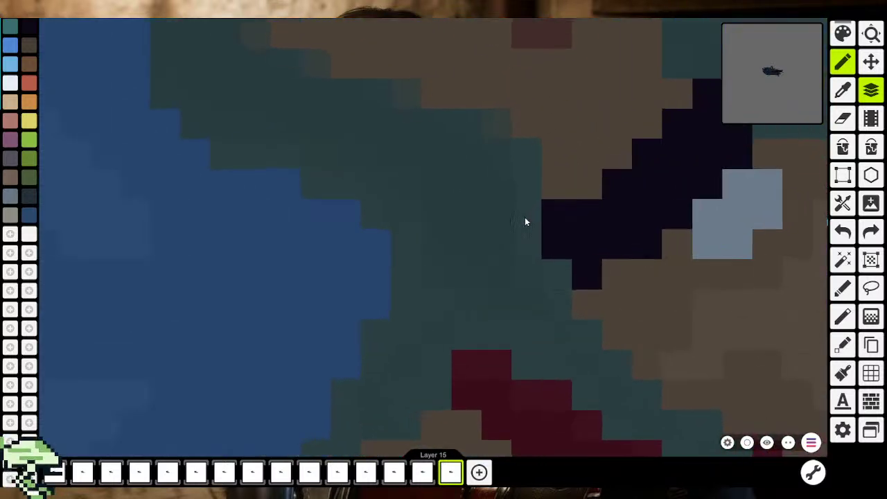
{"action": "left_click", "coordinate": [526, 251]}
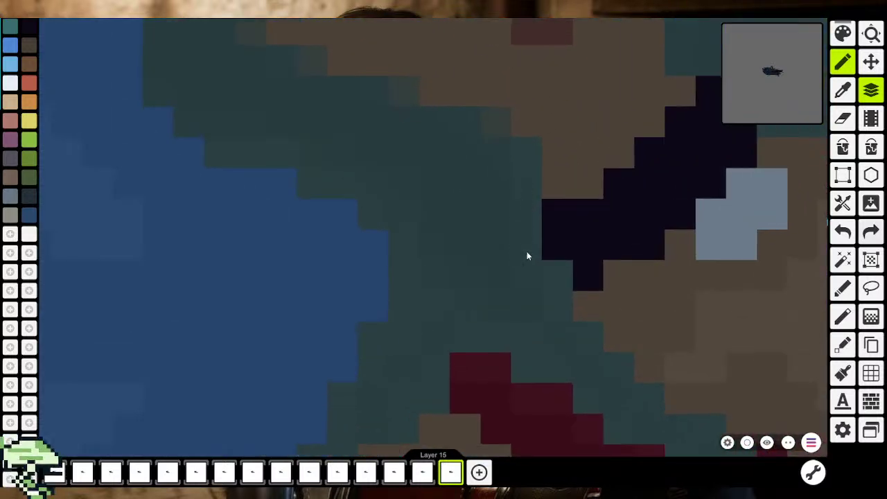
Zoom back out to view the whole reclining figure
{"action": "scroll", "coordinate": [528, 271], "scroll_direction": "down", "scroll_amount": 3}
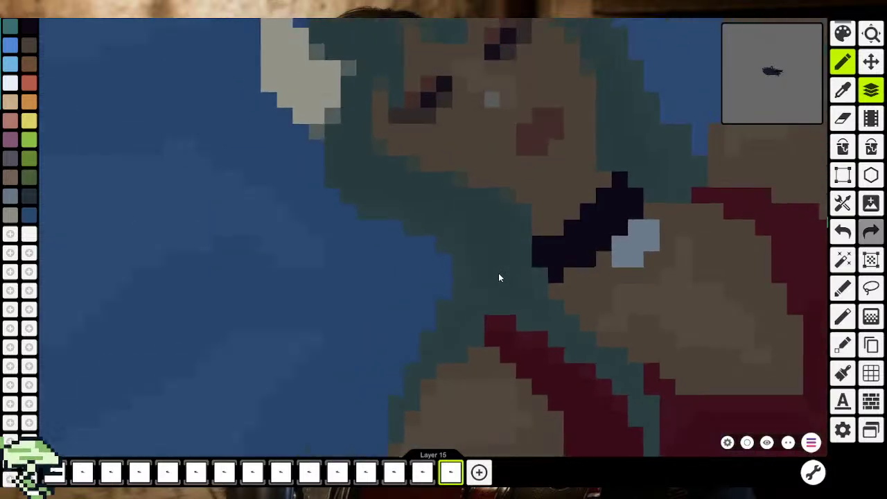
{"action": "scroll", "coordinate": [499, 277], "scroll_direction": "down", "scroll_amount": 1}
{"action": "scroll", "coordinate": [490, 293], "scroll_direction": "down", "scroll_amount": 1}
{"action": "scroll", "coordinate": [540, 238], "scroll_direction": "up", "scroll_amount": 3}
{"action": "scroll", "coordinate": [553, 242], "scroll_direction": "up", "scroll_amount": 2}
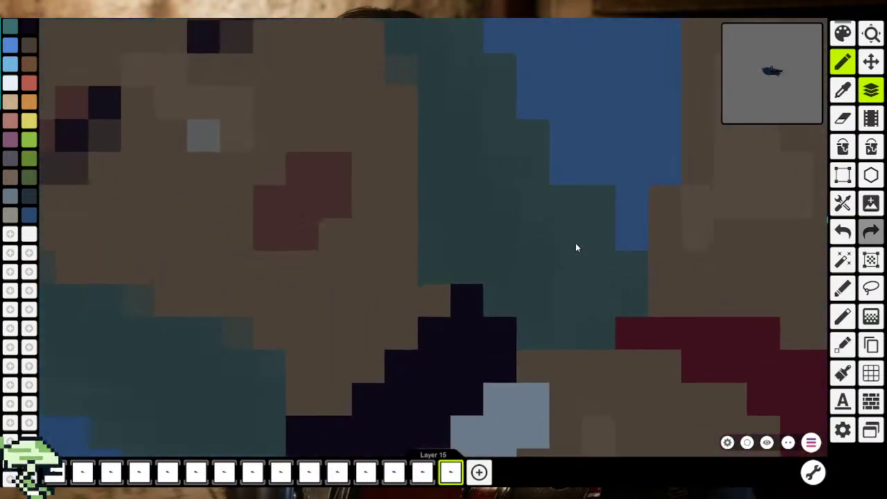
{"action": "scroll", "coordinate": [576, 248], "scroll_direction": "up", "scroll_amount": 1}
{"action": "scroll", "coordinate": [481, 228], "scroll_direction": "up", "scroll_amount": 1}
{"action": "scroll", "coordinate": [483, 255], "scroll_direction": "up", "scroll_amount": 1}
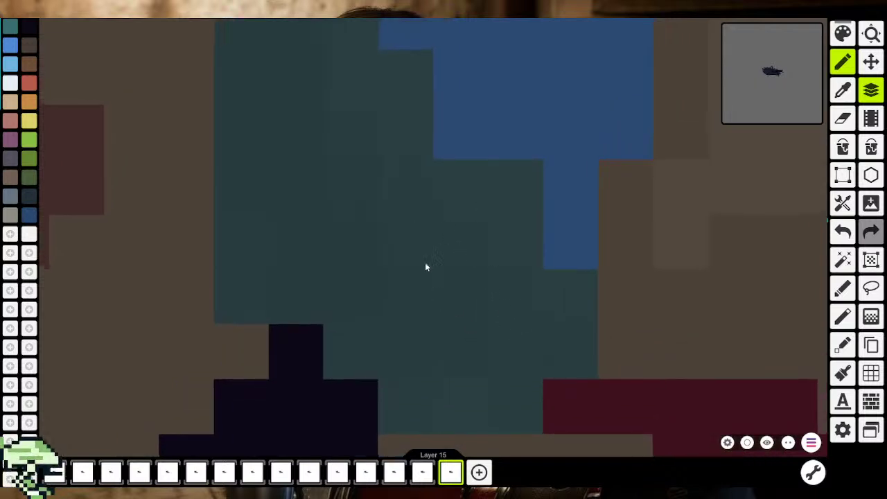
{"action": "scroll", "coordinate": [476, 310], "scroll_direction": "down", "scroll_amount": 2}
{"action": "scroll", "coordinate": [476, 315], "scroll_direction": "down", "scroll_amount": 1}
{"action": "scroll", "coordinate": [491, 337], "scroll_direction": "down", "scroll_amount": 1}
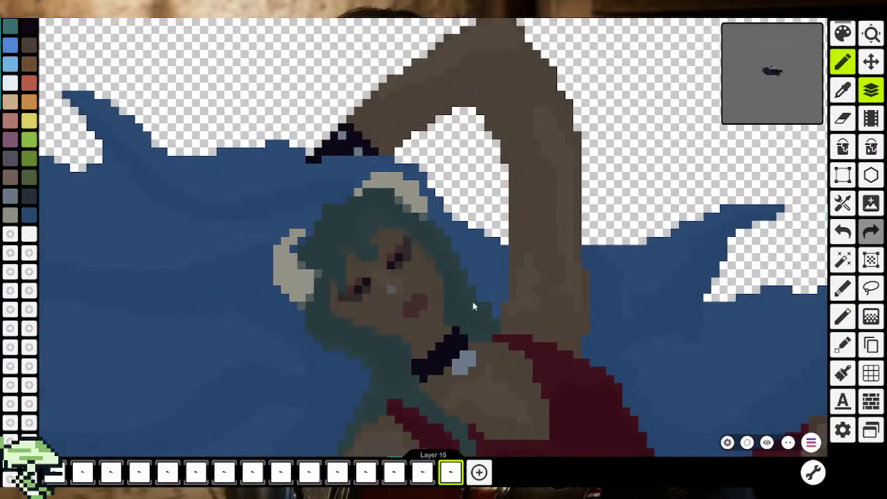
{"action": "scroll", "coordinate": [367, 229], "scroll_direction": "up", "scroll_amount": 1}
{"action": "scroll", "coordinate": [372, 233], "scroll_direction": "up", "scroll_amount": 1}
{"action": "scroll", "coordinate": [363, 246], "scroll_direction": "up", "scroll_amount": 1}
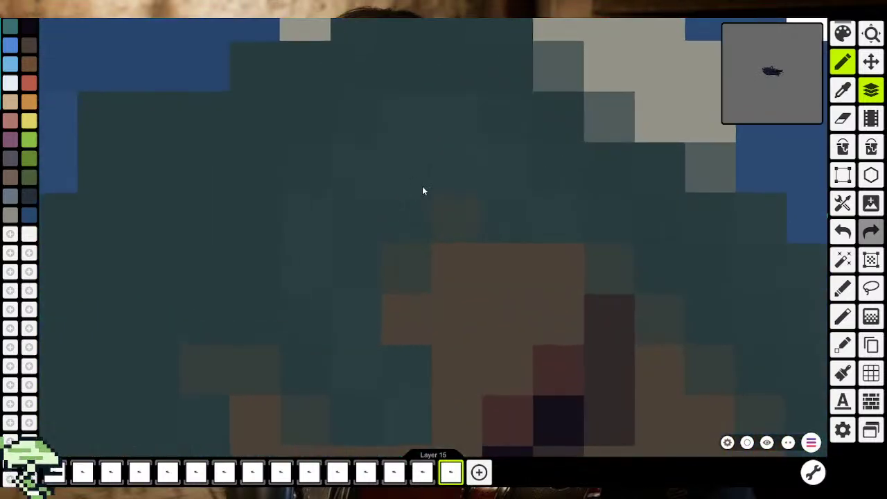
{"action": "scroll", "coordinate": [467, 184], "scroll_direction": "down", "scroll_amount": 2}
{"action": "scroll", "coordinate": [535, 235], "scroll_direction": "down", "scroll_amount": 1}
{"action": "scroll", "coordinate": [571, 239], "scroll_direction": "down", "scroll_amount": 1}
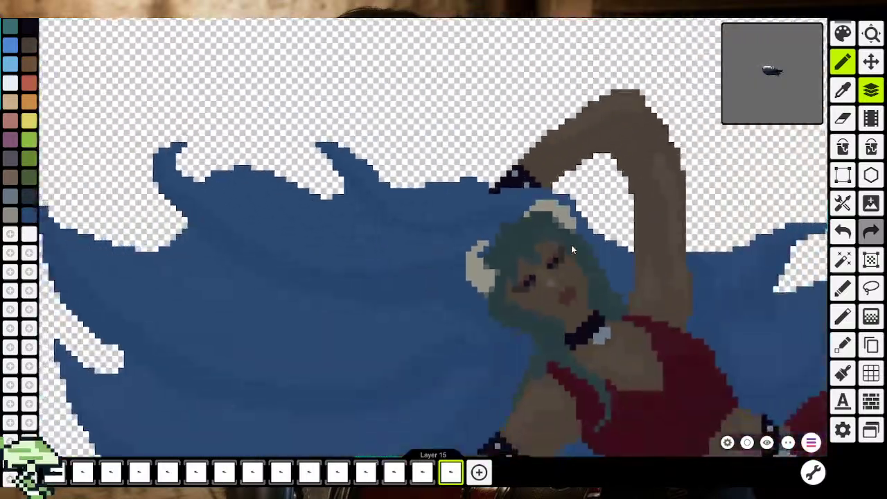
{"action": "scroll", "coordinate": [569, 244], "scroll_direction": "down", "scroll_amount": 1}
{"action": "scroll", "coordinate": [568, 246], "scroll_direction": "down", "scroll_amount": 1}
{"action": "scroll", "coordinate": [516, 227], "scroll_direction": "down", "scroll_amount": 2}
{"action": "scroll", "coordinate": [475, 230], "scroll_direction": "up", "scroll_amount": 1}
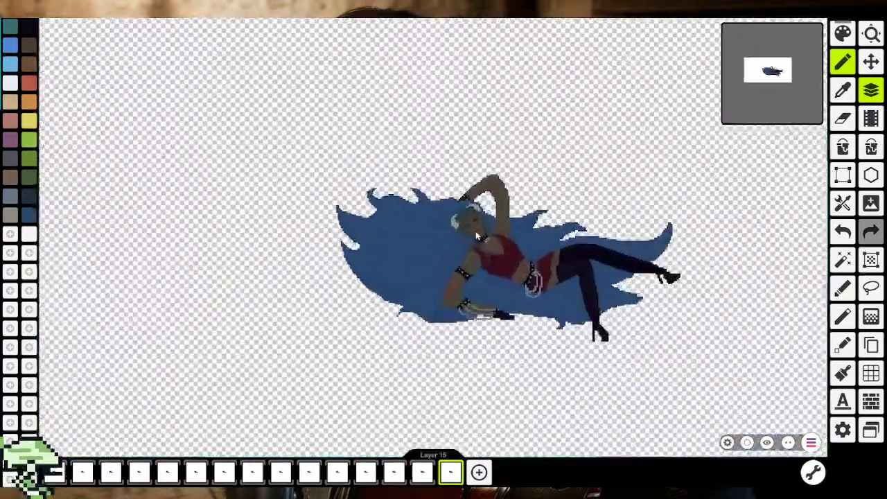
{"action": "scroll", "coordinate": [512, 246], "scroll_direction": "down", "scroll_amount": 1}
{"action": "scroll", "coordinate": [512, 246], "scroll_direction": "up", "scroll_amount": 2}
{"action": "scroll", "coordinate": [493, 237], "scroll_direction": "up", "scroll_amount": 1}
{"action": "scroll", "coordinate": [493, 237], "scroll_direction": "up", "scroll_amount": 1}
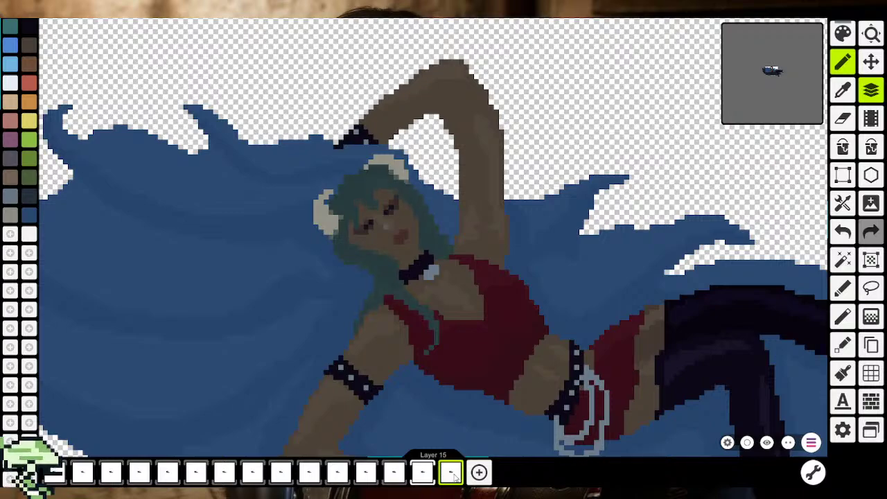
{"action": "scroll", "coordinate": [389, 291], "scroll_direction": "down", "scroll_amount": 2}
{"action": "scroll", "coordinate": [389, 291], "scroll_direction": "up", "scroll_amount": 3}
{"action": "scroll", "coordinate": [371, 297], "scroll_direction": "up", "scroll_amount": 3}
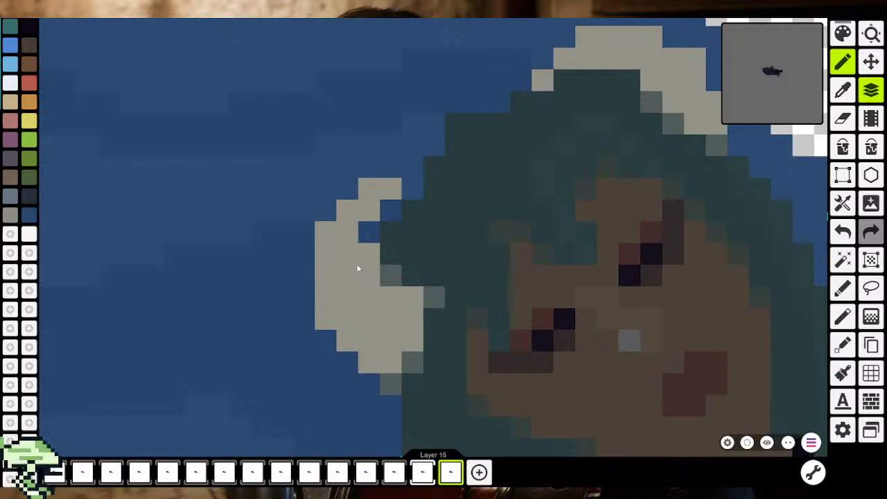
{"action": "mouse_move", "coordinate": [701, 170]}
{"action": "left_mouse_down"}
{"action": "mouse_move", "coordinate": [365, 246]}
{"action": "mouse_move", "coordinate": [633, 67]}
{"action": "mouse_move", "coordinate": [547, 131]}
{"action": "left_mouse_up"}
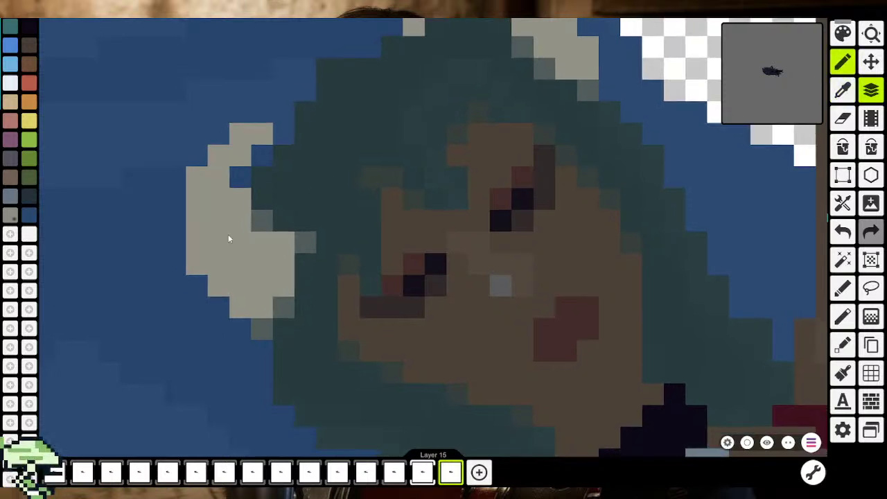
Lighten the horn grey and repaint the left horn's column of pixels with it
{"action": "left_click", "coordinate": [843, 34]}
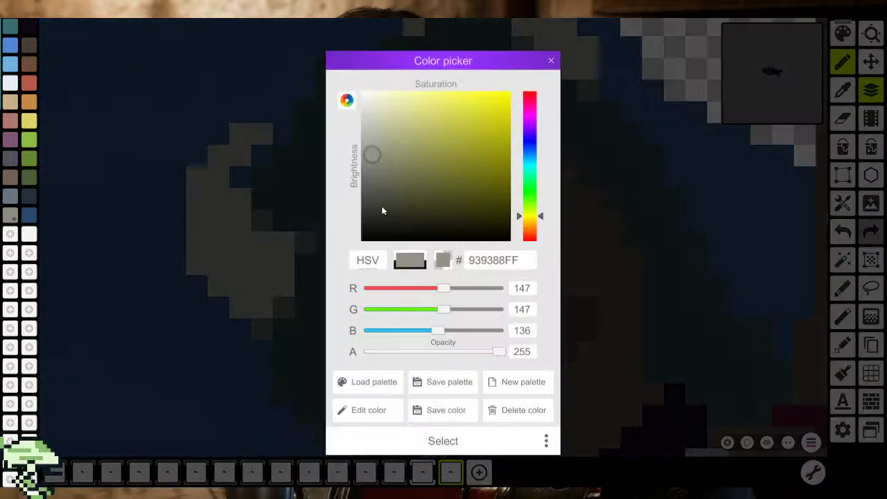
{"action": "left_click", "coordinate": [371, 148]}
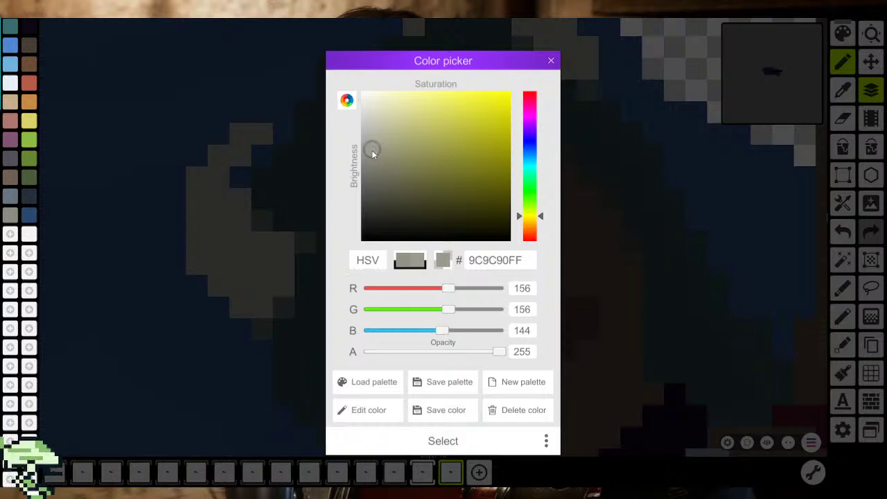
{"action": "left_click", "coordinate": [442, 441]}
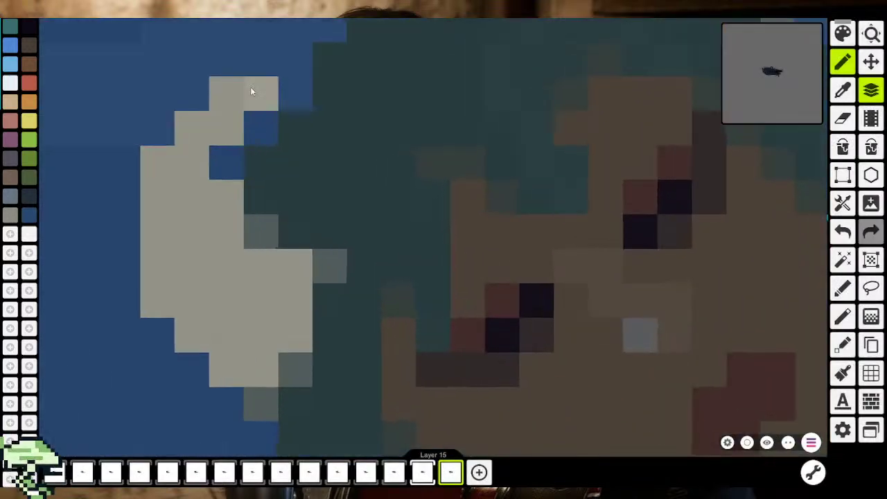
{"action": "left_click_drag", "start_coordinate": [185, 146], "coordinate": [173, 286]}
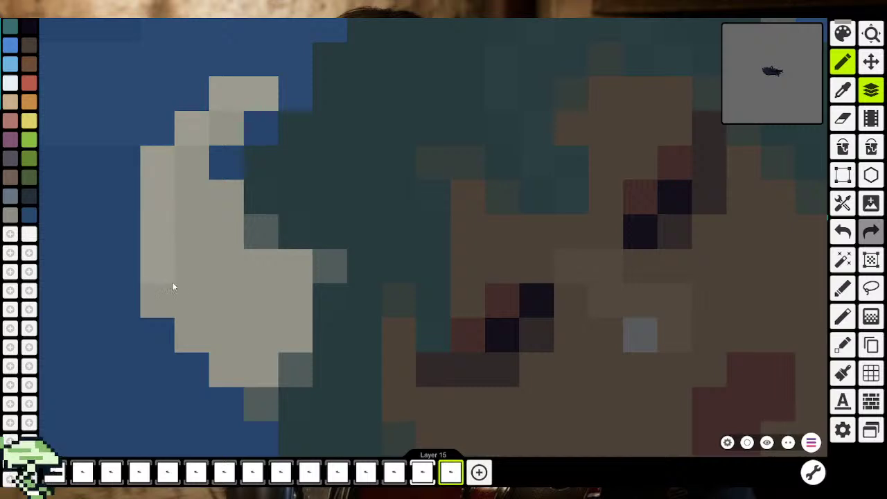
{"action": "left_click", "coordinate": [177, 308]}
Repaint the top horn's pixels in the lighter grey
{"action": "scroll", "coordinate": [252, 355], "scroll_direction": "down", "scroll_amount": 3}
{"action": "scroll", "coordinate": [441, 114], "scroll_direction": "up", "scroll_amount": 3}
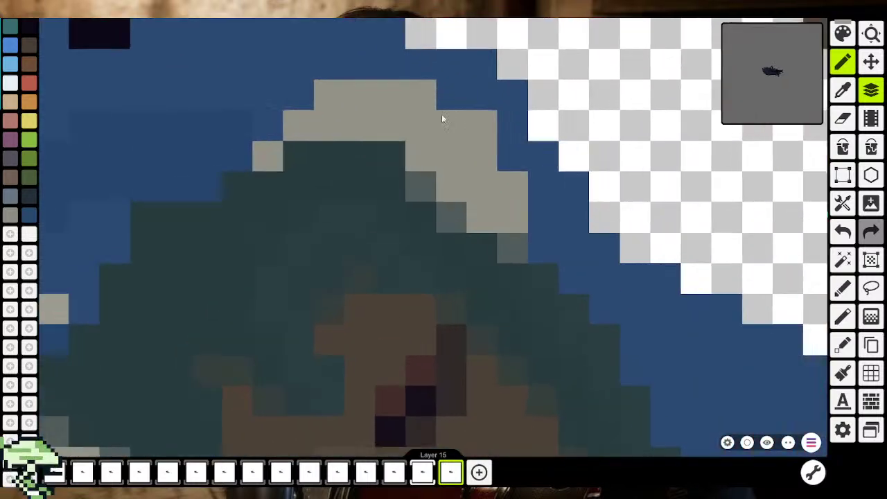
{"action": "left_click_drag", "start_coordinate": [322, 87], "coordinate": [459, 109]}
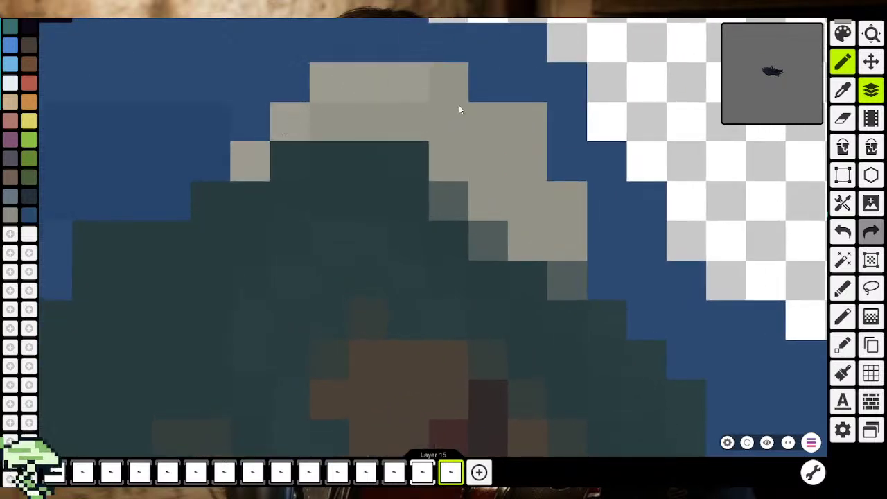
{"action": "left_click", "coordinate": [537, 166]}
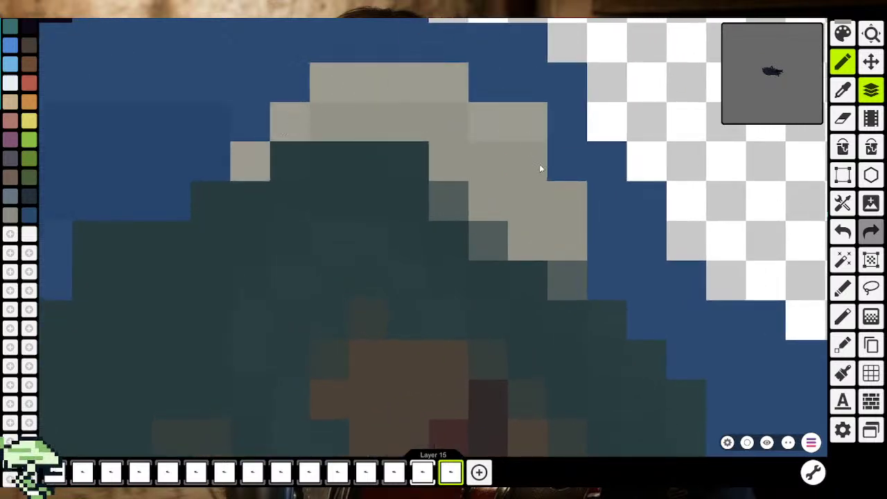
Confirm the pale grey 9C9C90FF is kept and navigate back to the left horn
{"action": "left_click", "coordinate": [842, 33]}
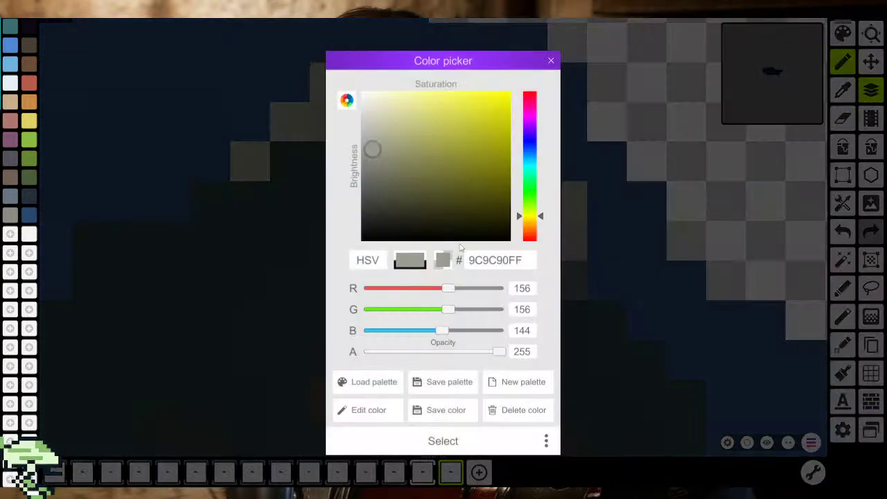
{"action": "left_click", "coordinate": [454, 439]}
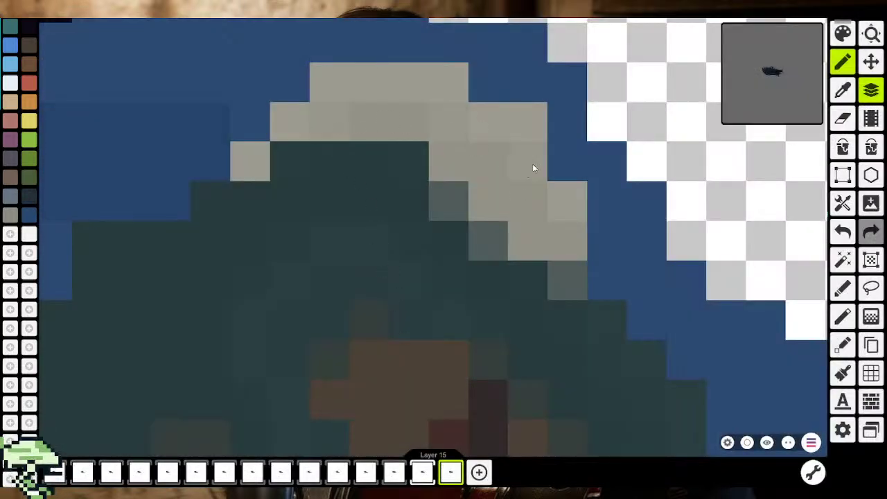
{"action": "left_click", "coordinate": [777, 47]}
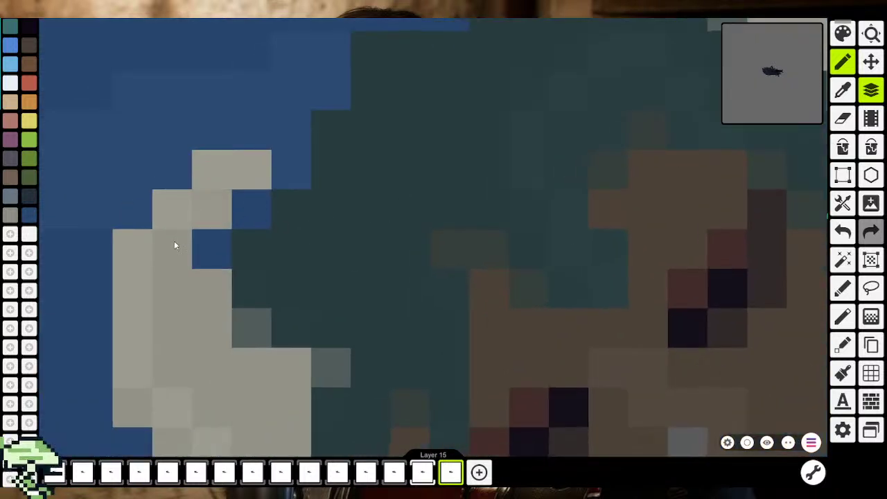
{"action": "left_click_drag", "start_coordinate": [174, 241], "coordinate": [195, 83]}
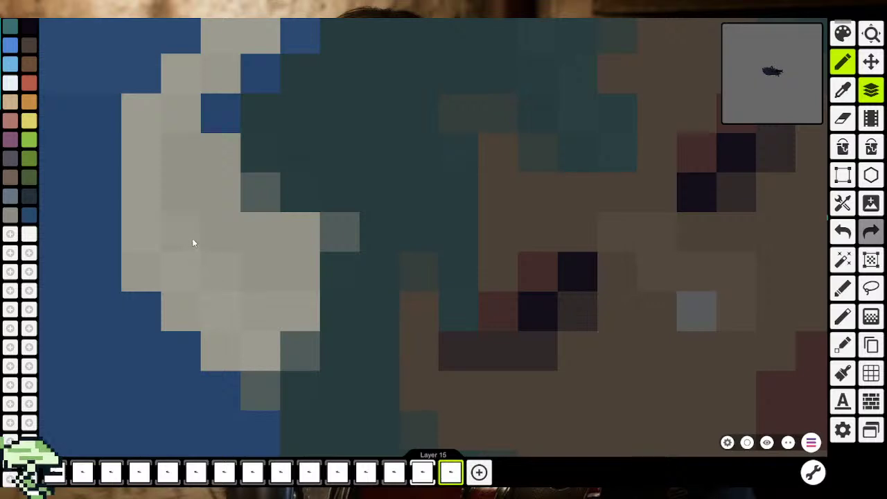
{"action": "scroll", "coordinate": [222, 146], "scroll_direction": "down", "scroll_amount": 3}
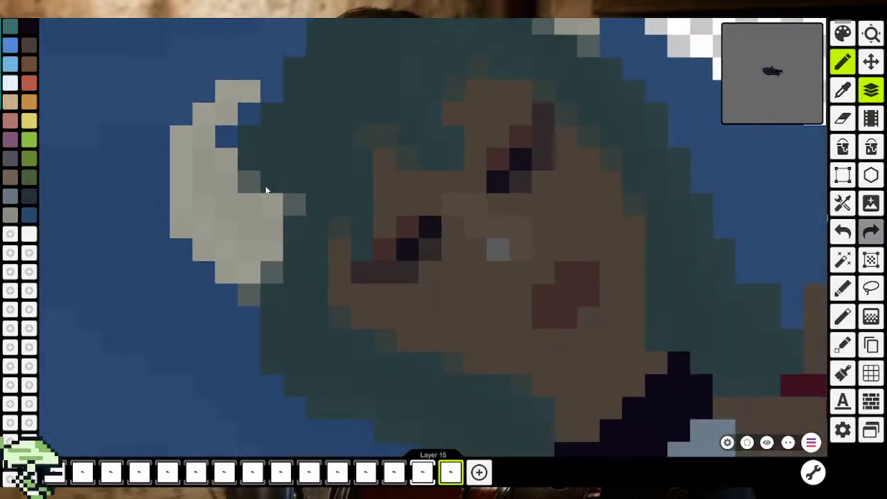
{"action": "scroll", "coordinate": [264, 188], "scroll_direction": "down", "scroll_amount": 2}
{"action": "scroll", "coordinate": [284, 204], "scroll_direction": "down", "scroll_amount": 2}
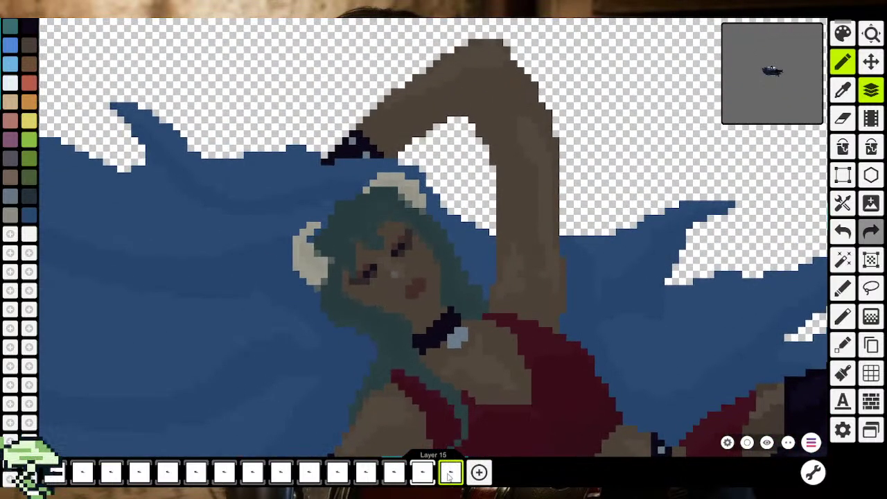
{"action": "left_click", "coordinate": [449, 474]}
{"action": "scroll", "coordinate": [449, 360], "scroll_direction": "down", "scroll_amount": 3}
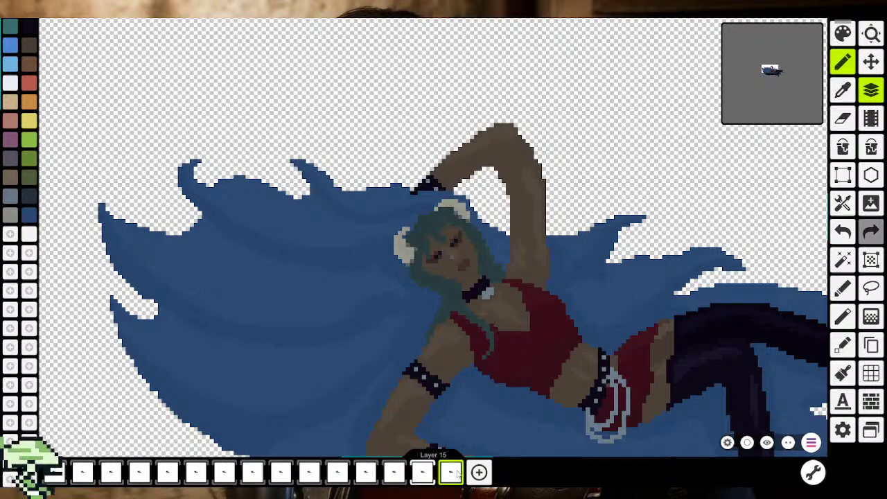
{"action": "scroll", "coordinate": [515, 365], "scroll_direction": "down", "scroll_amount": 5}
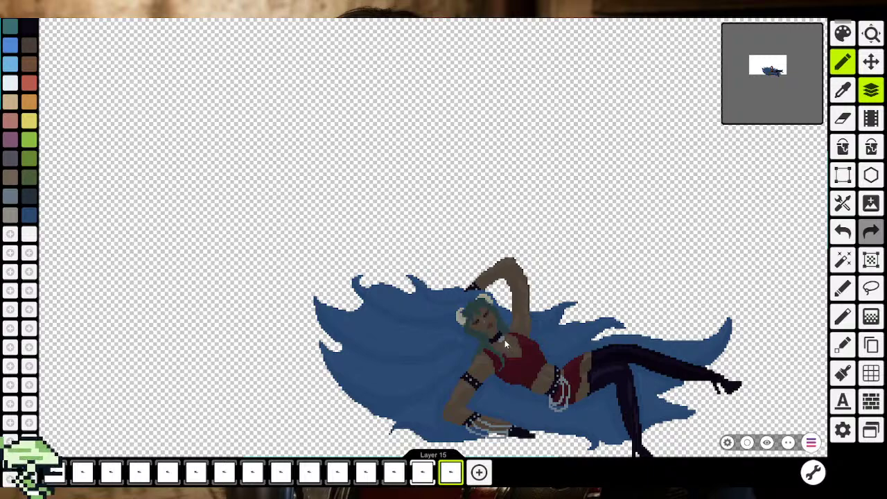
{"action": "scroll", "coordinate": [499, 346], "scroll_direction": "up", "scroll_amount": 2}
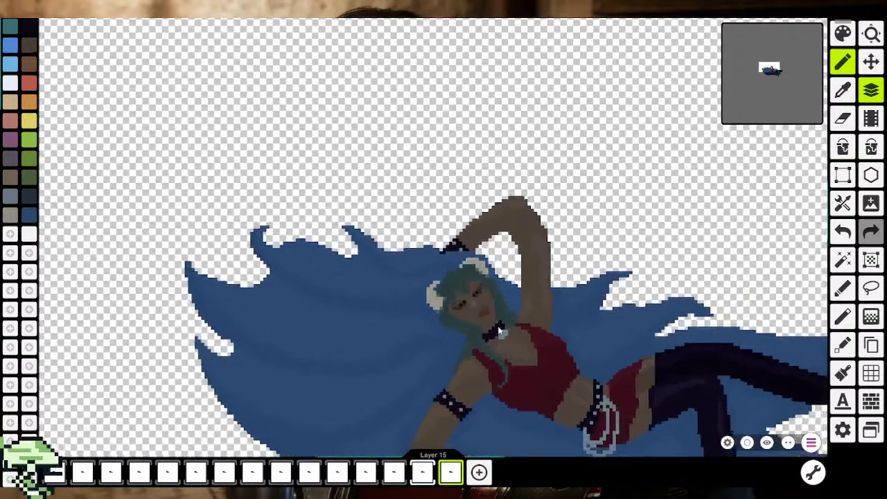
{"action": "scroll", "coordinate": [494, 312], "scroll_direction": "up", "scroll_amount": 2}
{"action": "scroll", "coordinate": [499, 308], "scroll_direction": "up", "scroll_amount": 2}
{"action": "scroll", "coordinate": [511, 280], "scroll_direction": "up", "scroll_amount": 2}
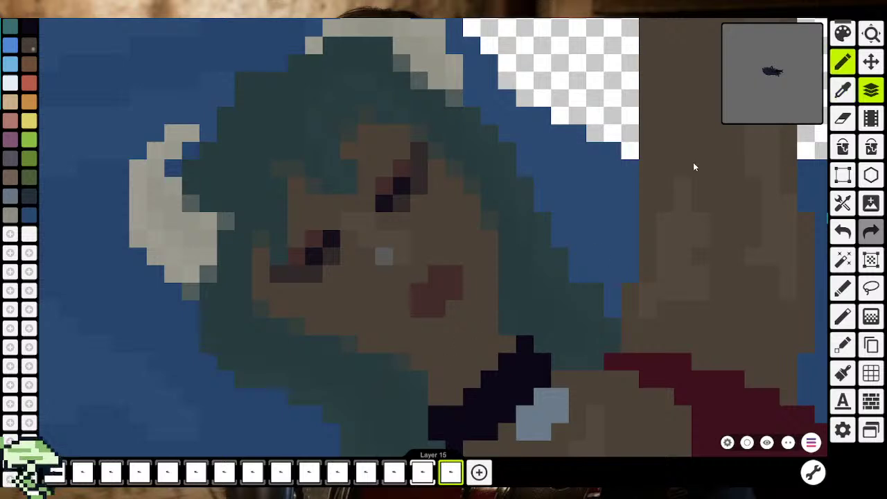
Fine-tune the brown in the saturation/brightness square to 493E35FF and confirm it
{"action": "left_click", "coordinate": [843, 33]}
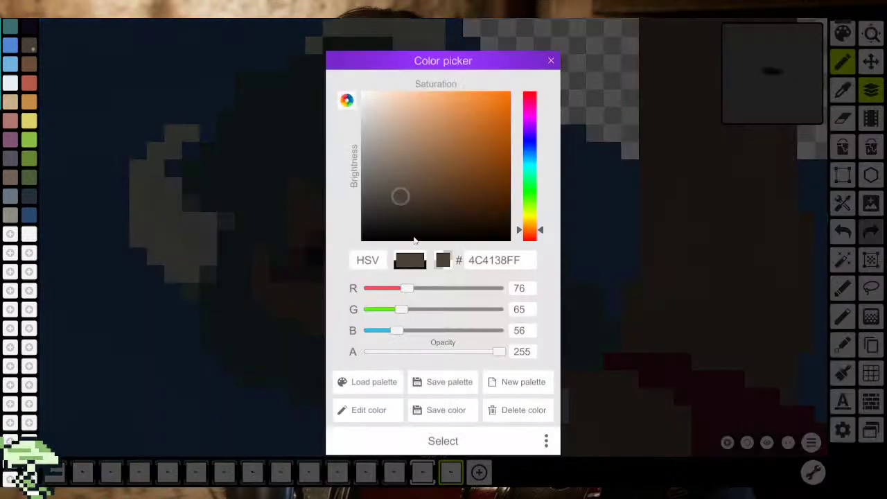
{"action": "left_click", "coordinate": [402, 200]}
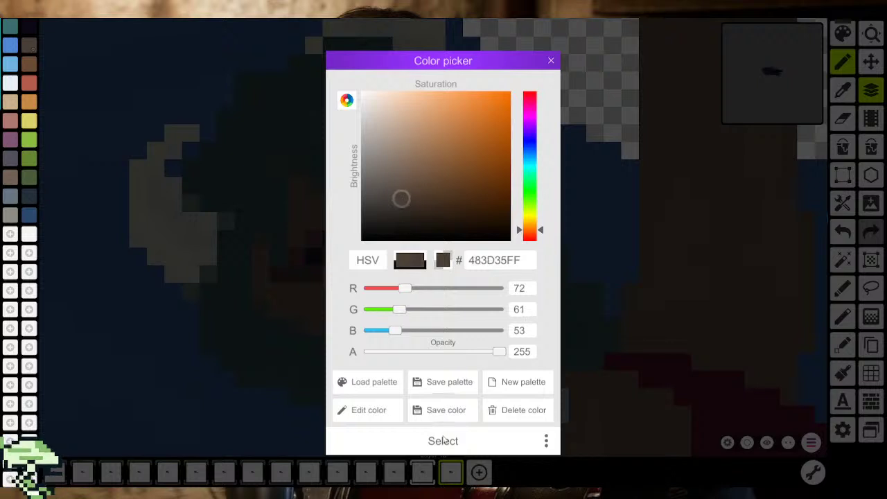
{"action": "left_click", "coordinate": [400, 194]}
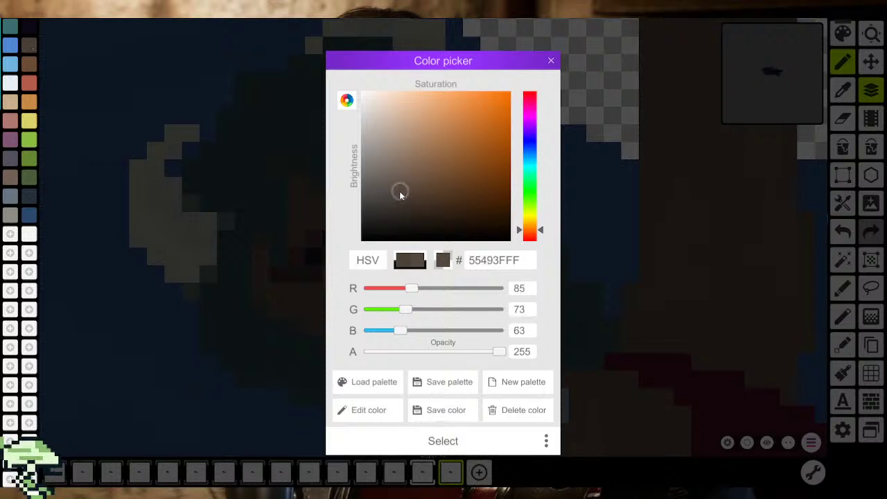
{"action": "left_click", "coordinate": [400, 200]}
{"action": "left_click", "coordinate": [402, 197]}
{"action": "left_click_drag", "start_coordinate": [402, 197], "coordinate": [403, 201]}
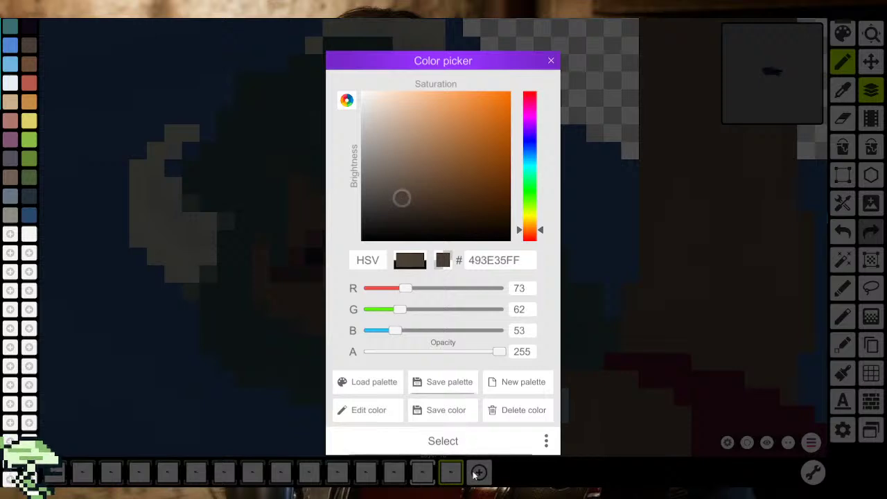
{"action": "left_click", "coordinate": [463, 440]}
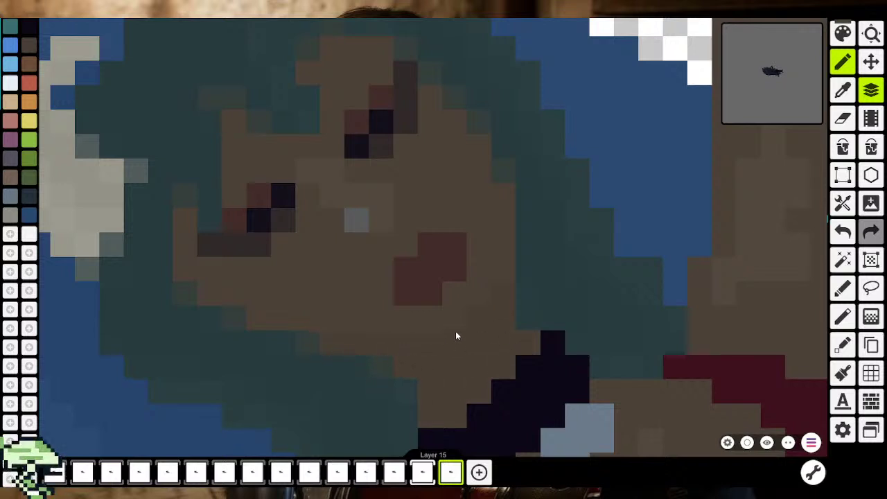
{"action": "scroll", "coordinate": [459, 359], "scroll_direction": "down", "scroll_amount": 5}
{"action": "scroll", "coordinate": [485, 364], "scroll_direction": "down", "scroll_amount": 5}
{"action": "scroll", "coordinate": [513, 354], "scroll_direction": "down", "scroll_amount": 3}
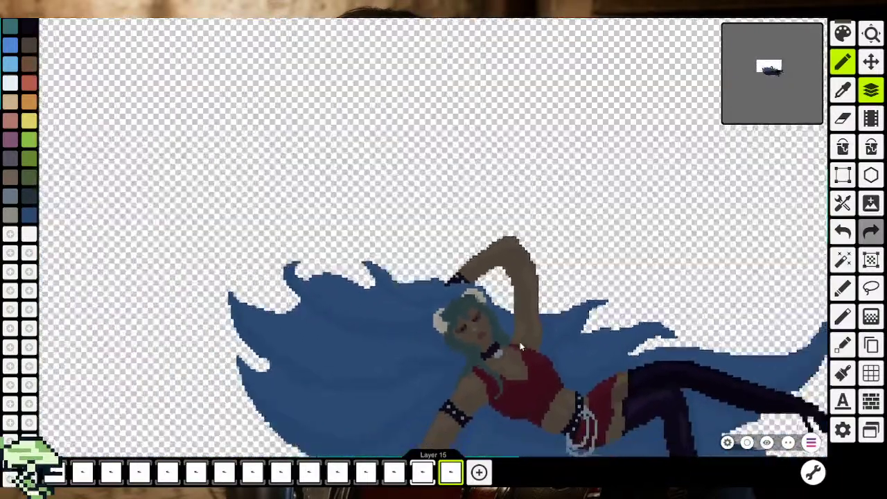
{"action": "scroll", "coordinate": [520, 342], "scroll_direction": "down", "scroll_amount": 2}
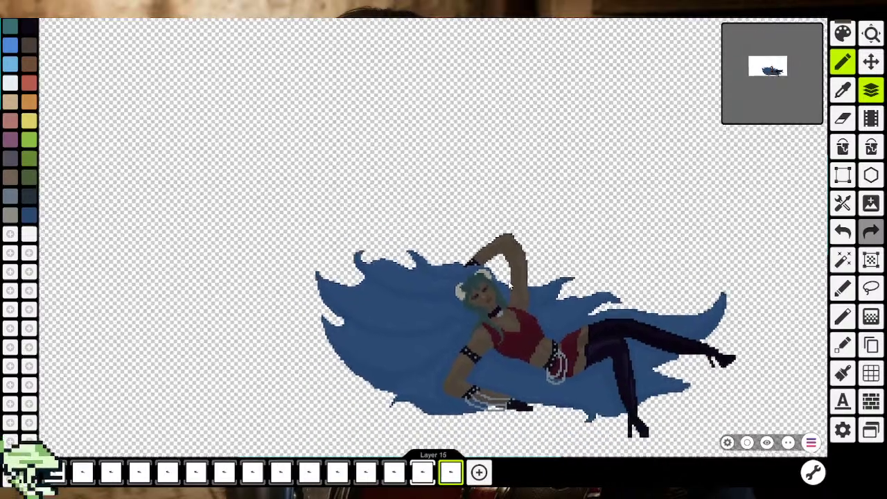
{"action": "left_click_drag", "start_coordinate": [521, 341], "coordinate": [419, 282]}
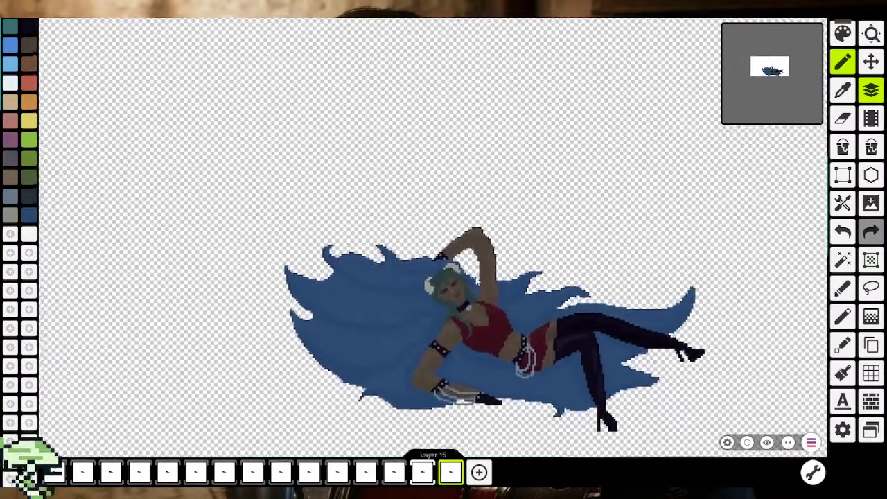
{"action": "scroll", "coordinate": [420, 283], "scroll_direction": "up", "scroll_amount": 2}
{"action": "scroll", "coordinate": [467, 338], "scroll_direction": "up", "scroll_amount": 2}
{"action": "scroll", "coordinate": [450, 291], "scroll_direction": "up", "scroll_amount": 2}
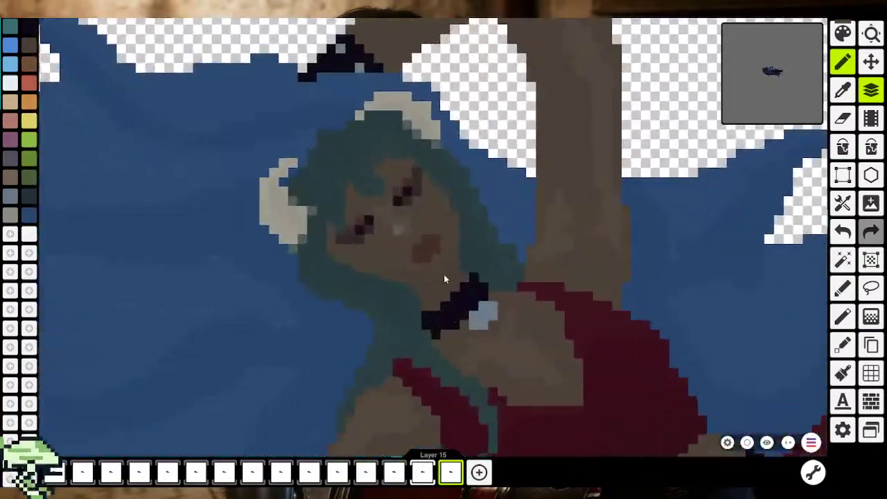
{"action": "scroll", "coordinate": [444, 274], "scroll_direction": "up", "scroll_amount": 1}
{"action": "scroll", "coordinate": [429, 270], "scroll_direction": "up", "scroll_amount": 1}
{"action": "key", "text": "alt"}
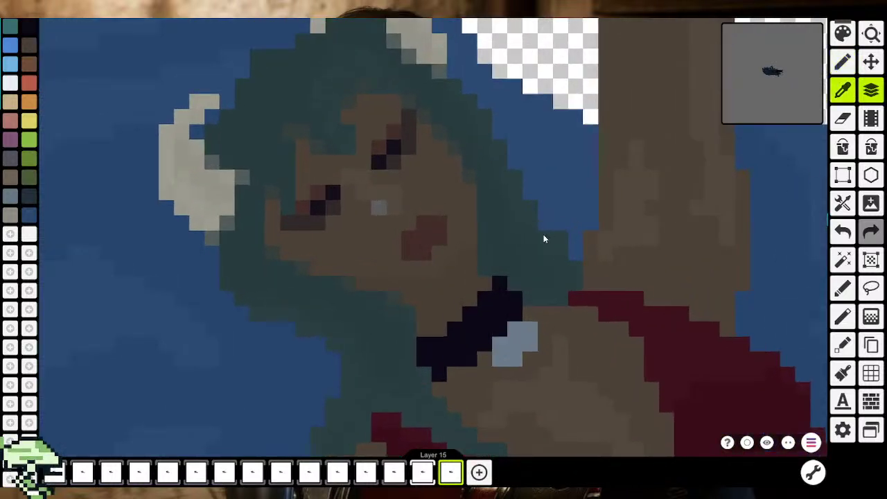
{"action": "left_click", "coordinate": [434, 273]}
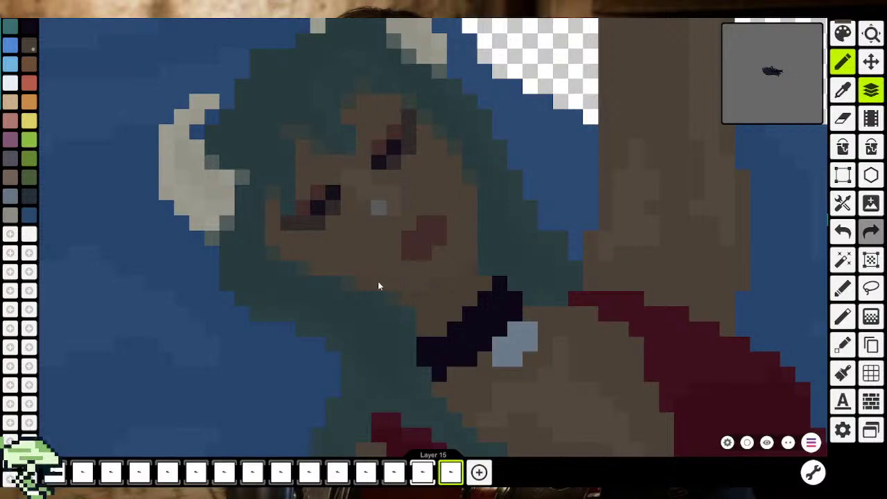
{"action": "scroll", "coordinate": [501, 346], "scroll_direction": "down", "scroll_amount": 1}
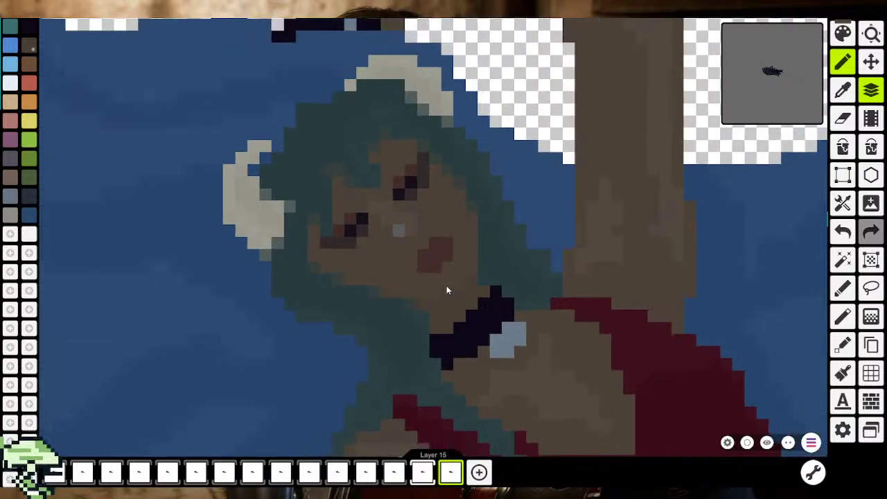
{"action": "scroll", "coordinate": [443, 295], "scroll_direction": "down", "scroll_amount": 1}
{"action": "scroll", "coordinate": [432, 306], "scroll_direction": "down", "scroll_amount": 2}
{"action": "scroll", "coordinate": [426, 315], "scroll_direction": "down", "scroll_amount": 1}
{"action": "scroll", "coordinate": [425, 319], "scroll_direction": "down", "scroll_amount": 1}
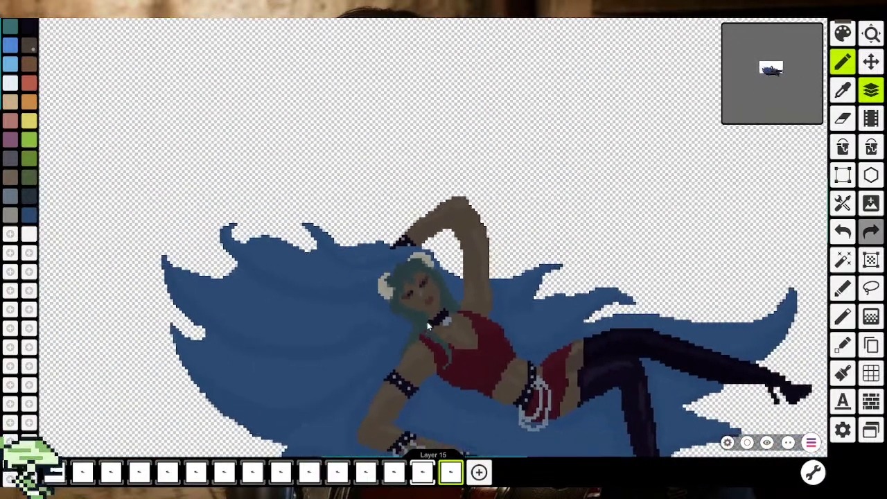
{"action": "scroll", "coordinate": [431, 315], "scroll_direction": "up", "scroll_amount": 2}
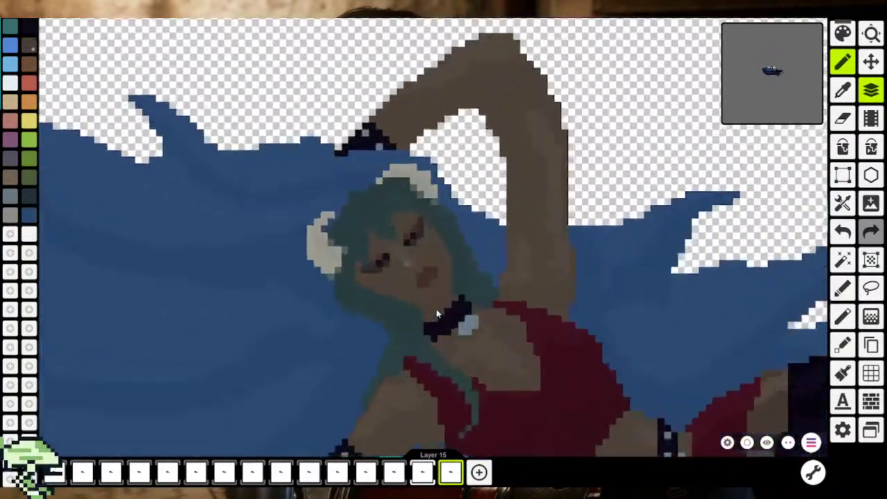
{"action": "scroll", "coordinate": [436, 309], "scroll_direction": "up", "scroll_amount": 2}
{"action": "scroll", "coordinate": [435, 308], "scroll_direction": "up", "scroll_amount": 1}
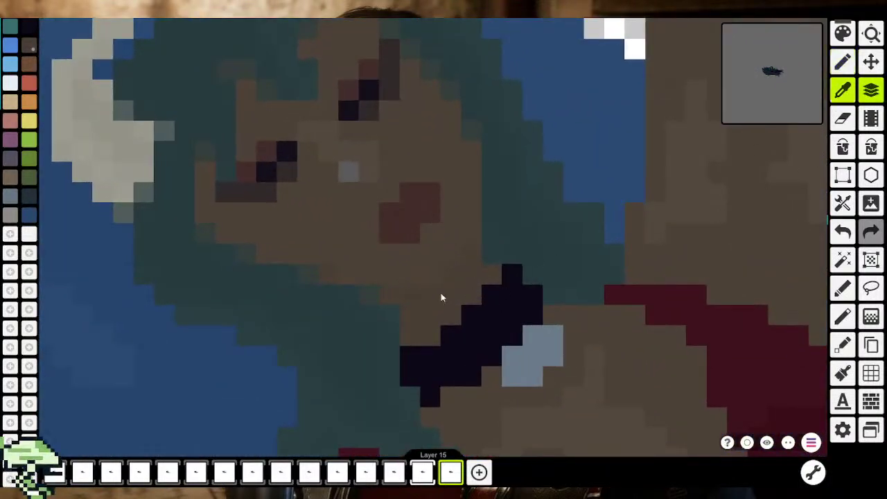
Lower the brown drawing colour's opacity to 130
{"action": "left_click", "coordinate": [842, 36]}
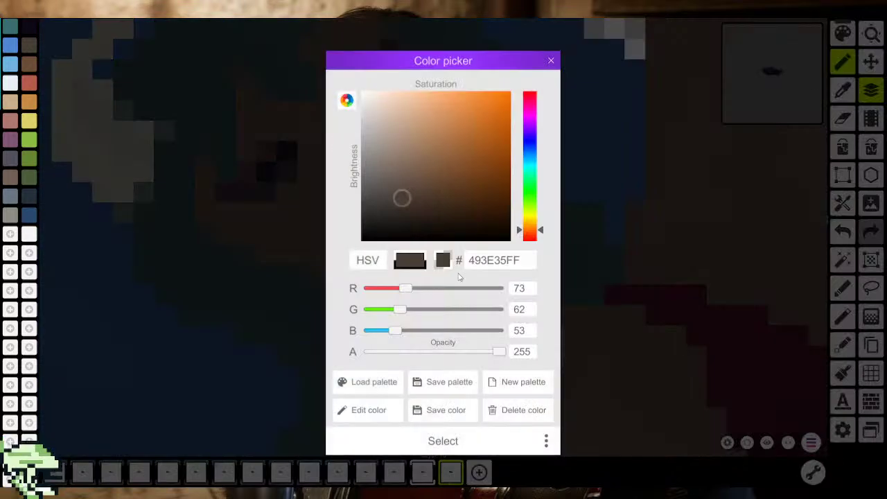
{"action": "left_click", "coordinate": [434, 351]}
{"action": "left_click", "coordinate": [443, 441]}
{"action": "scroll", "coordinate": [420, 263], "scroll_direction": "up", "scroll_amount": 1}
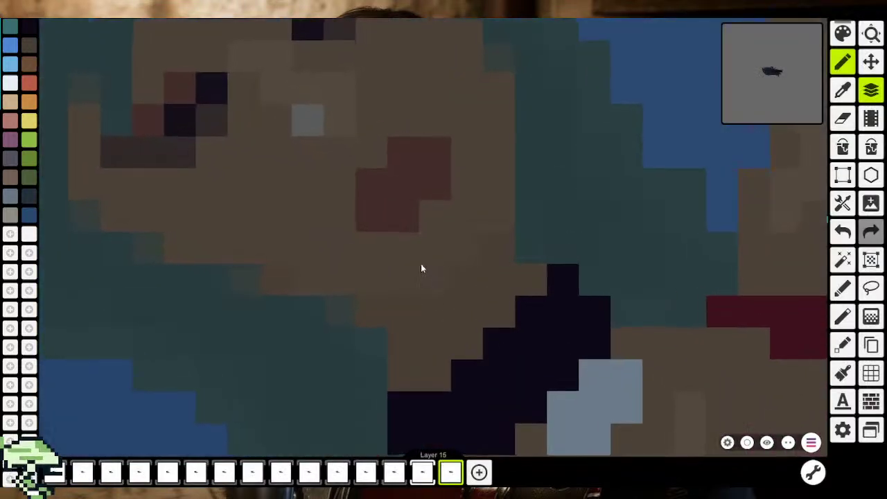
{"action": "scroll", "coordinate": [420, 263], "scroll_direction": "up", "scroll_amount": 2}
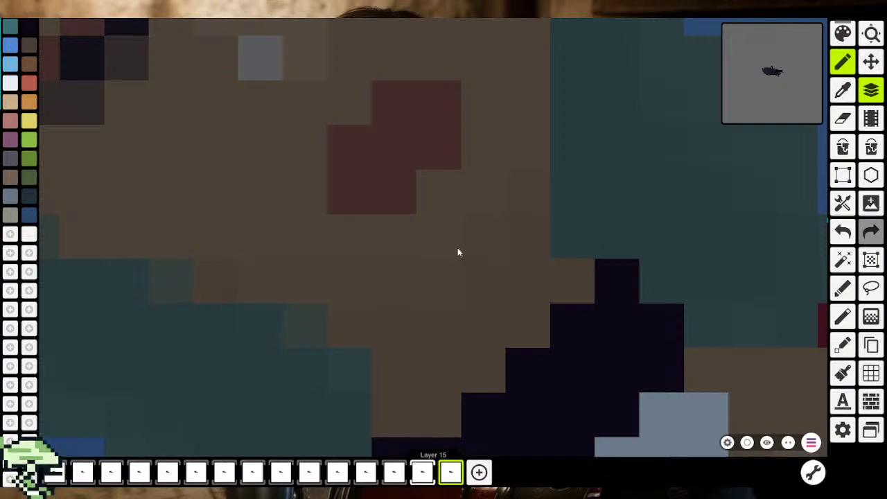
Zoom in on the face and choker and pick the eyedropper tool
{"action": "scroll", "coordinate": [457, 260], "scroll_direction": "down", "scroll_amount": 2}
{"action": "scroll", "coordinate": [443, 341], "scroll_direction": "down", "scroll_amount": 2}
{"action": "scroll", "coordinate": [439, 350], "scroll_direction": "down", "scroll_amount": 2}
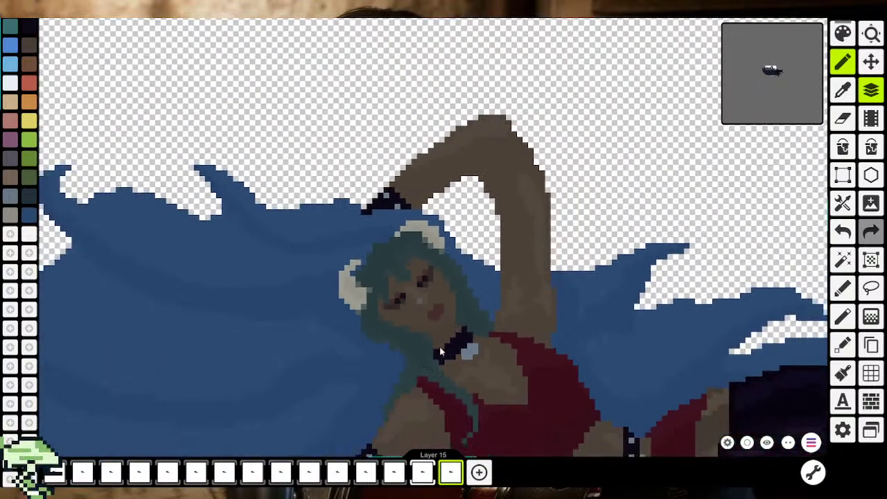
{"action": "scroll", "coordinate": [439, 347], "scroll_direction": "down", "scroll_amount": 2}
{"action": "scroll", "coordinate": [429, 322], "scroll_direction": "up", "scroll_amount": 3}
{"action": "scroll", "coordinate": [430, 321], "scroll_direction": "up", "scroll_amount": 2}
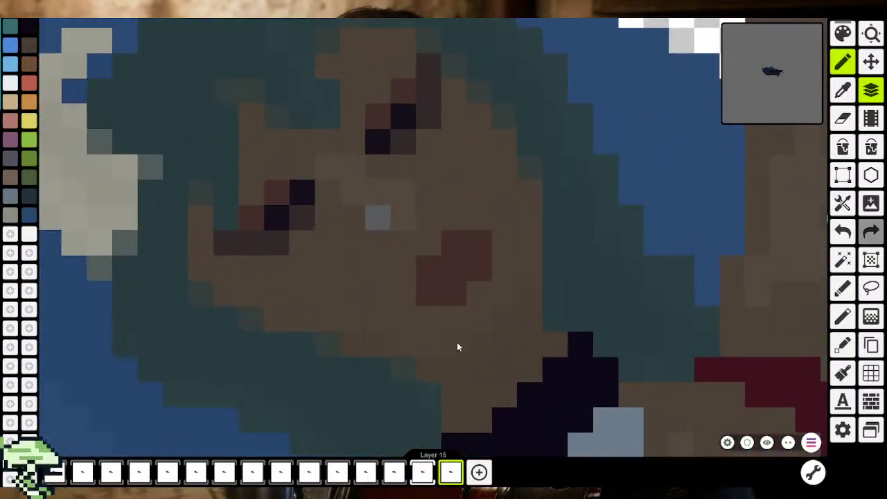
{"action": "scroll", "coordinate": [457, 346], "scroll_direction": "down", "scroll_amount": 3}
{"action": "scroll", "coordinate": [443, 377], "scroll_direction": "down", "scroll_amount": 2}
{"action": "scroll", "coordinate": [444, 377], "scroll_direction": "up", "scroll_amount": 2}
{"action": "scroll", "coordinate": [444, 380], "scroll_direction": "down", "scroll_amount": 2}
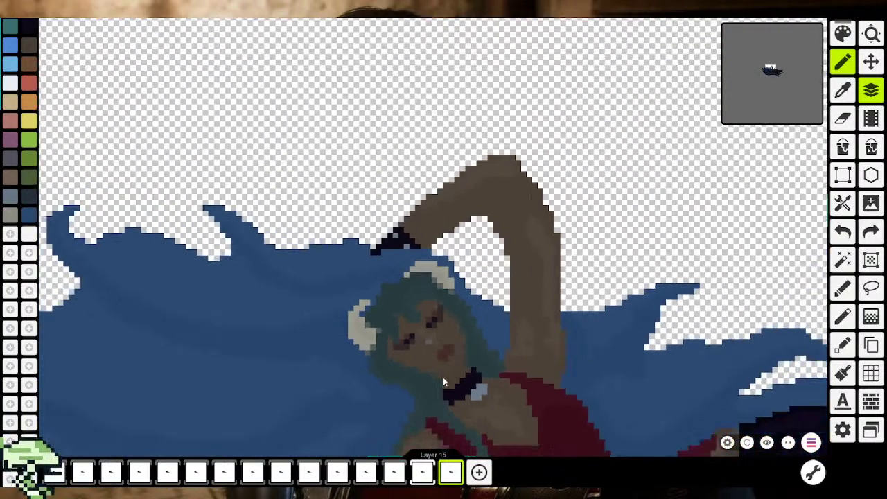
{"action": "scroll", "coordinate": [443, 377], "scroll_direction": "down", "scroll_amount": 2}
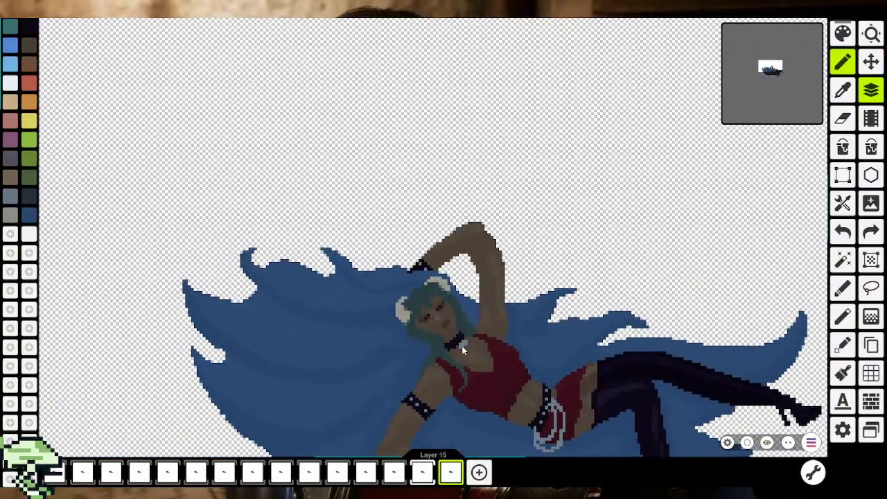
{"action": "scroll", "coordinate": [461, 346], "scroll_direction": "up", "scroll_amount": 3}
{"action": "scroll", "coordinate": [462, 339], "scroll_direction": "up", "scroll_amount": 3}
{"action": "scroll", "coordinate": [445, 321], "scroll_direction": "up", "scroll_amount": 2}
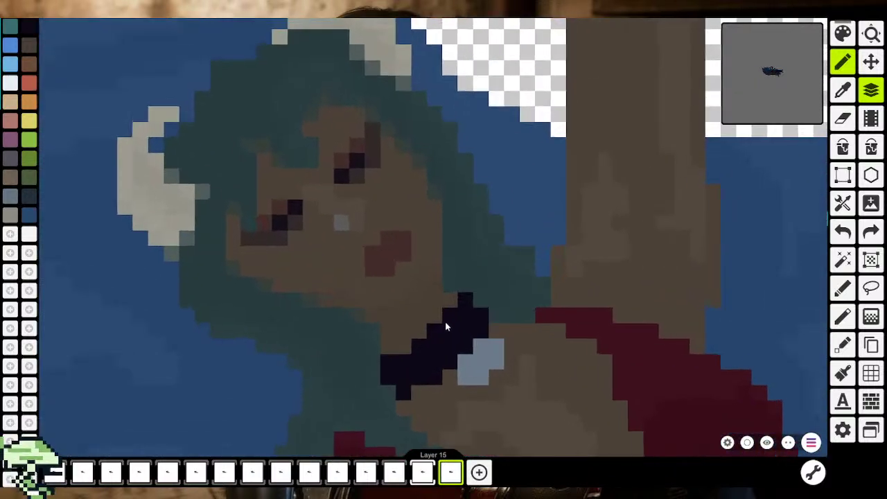
{"action": "left_click", "coordinate": [842, 91]}
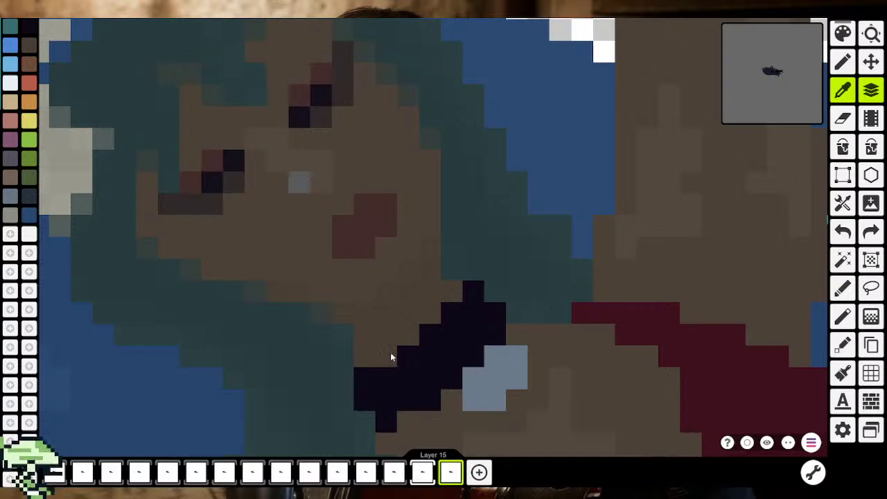
Sample the skin brown, set its opacity to 164, and trial a shading pixel twice, undoing both
{"action": "left_click", "coordinate": [435, 415]}
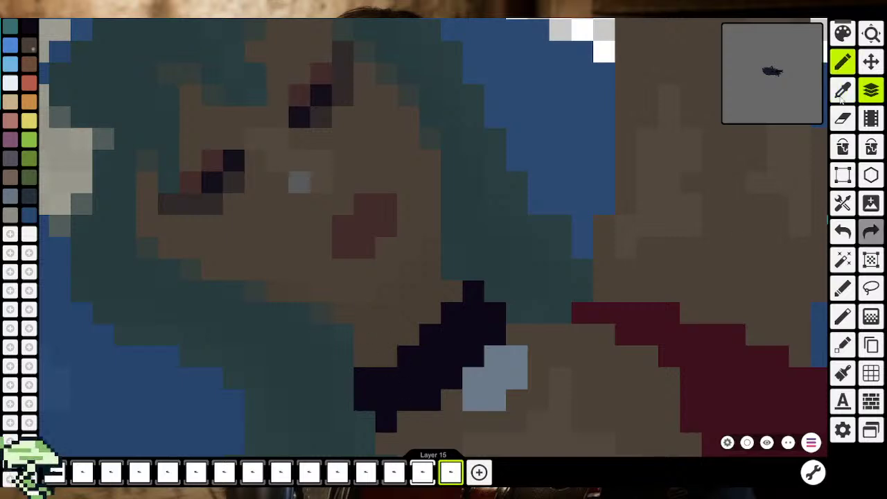
{"action": "left_click", "coordinate": [843, 33]}
{"action": "left_click", "coordinate": [451, 351]}
{"action": "left_click", "coordinate": [443, 440]}
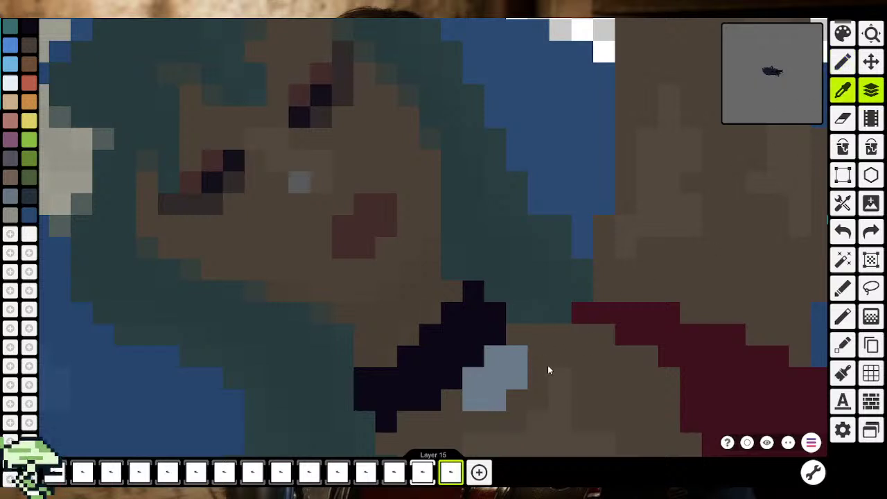
{"action": "left_click", "coordinate": [413, 350]}
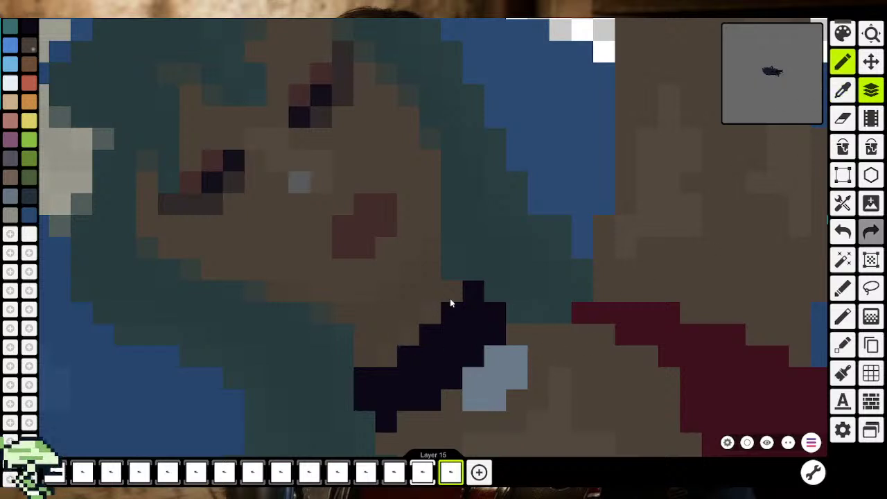
{"action": "key", "text": "ctrl+z"}
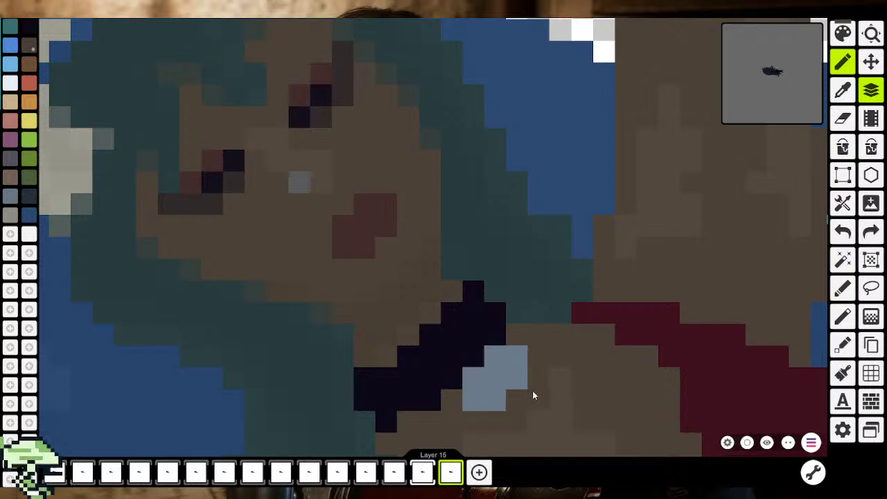
{"action": "left_click", "coordinate": [555, 429]}
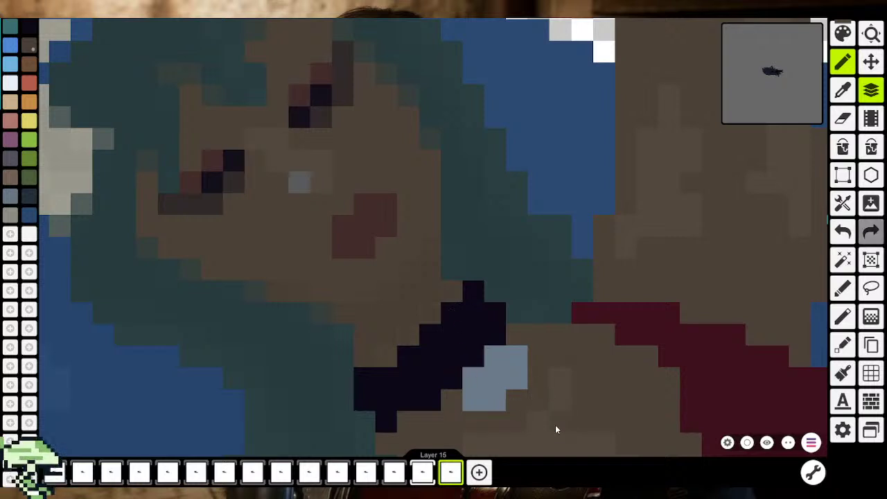
{"action": "key", "text": "ctrl+z"}
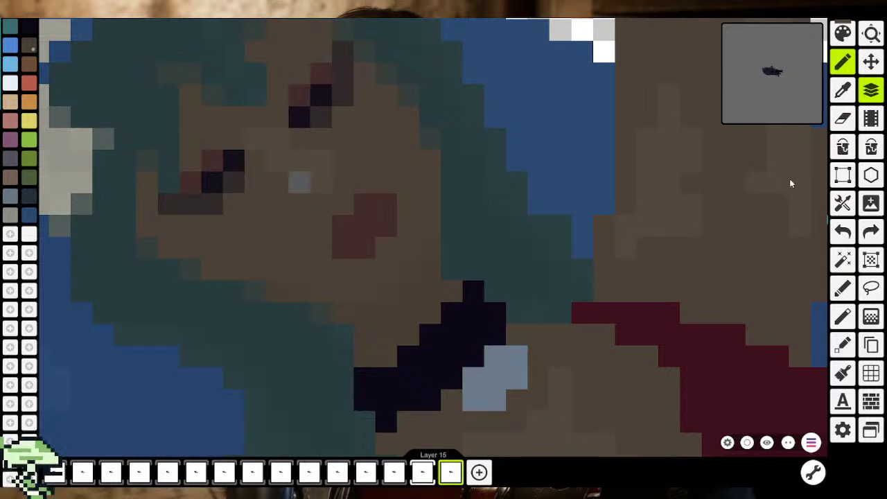
Resample the skin, darken it to 3D332BFF and paint one pixel below the choker
{"action": "left_click", "coordinate": [845, 92]}
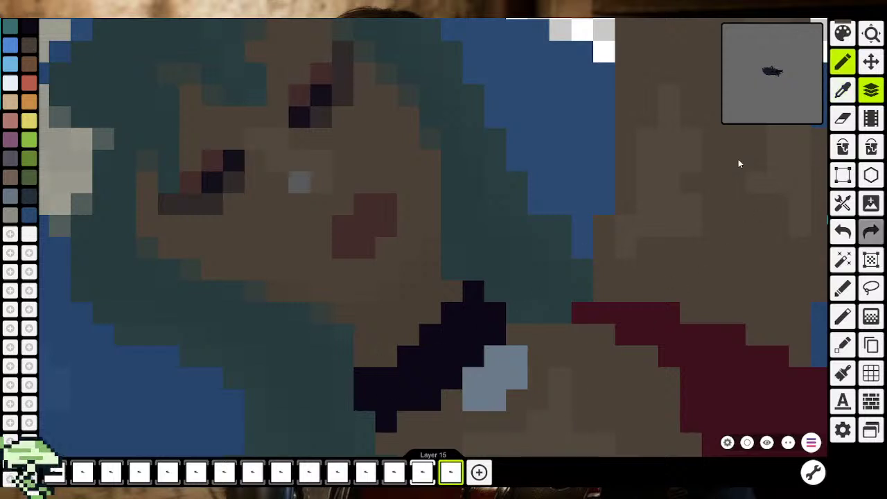
{"action": "left_click", "coordinate": [843, 33]}
{"action": "mouse_move", "coordinate": [399, 205]}
{"action": "left_mouse_down"}
{"action": "mouse_move", "coordinate": [406, 208]}
{"action": "mouse_move", "coordinate": [403, 201]}
{"action": "left_mouse_up"}
{"action": "left_click", "coordinate": [443, 441]}
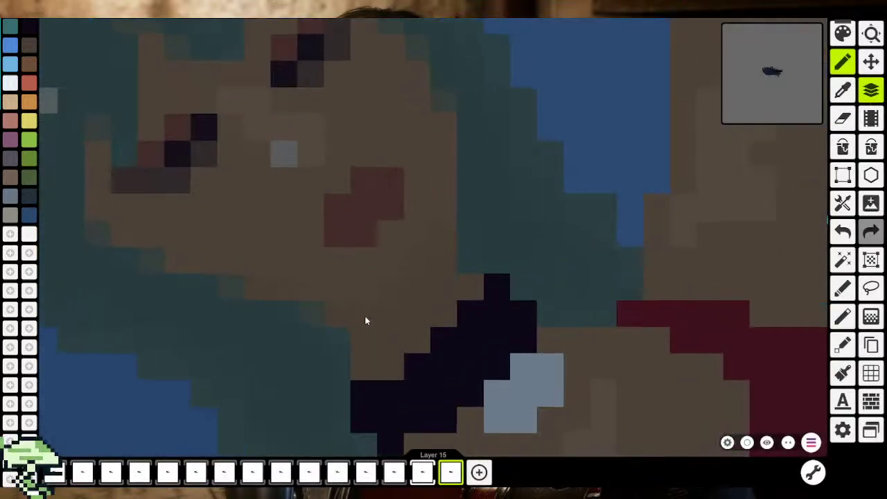
{"action": "left_click", "coordinate": [451, 338]}
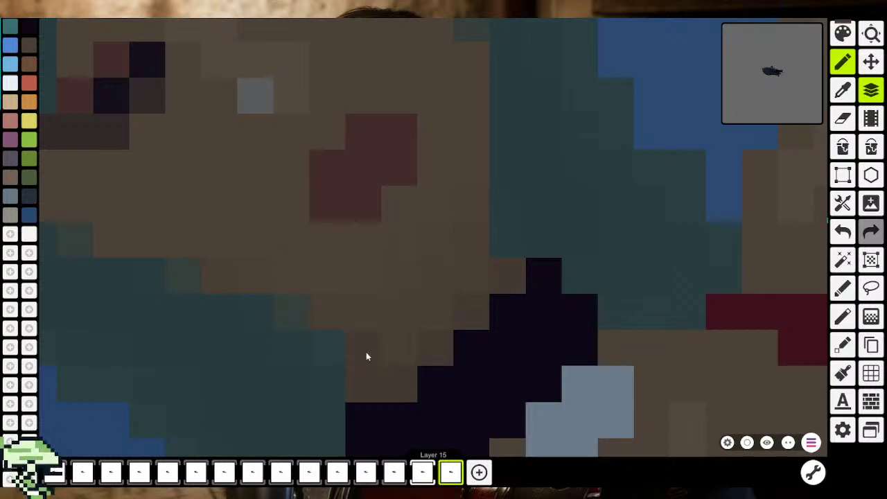
{"action": "scroll", "coordinate": [328, 323], "scroll_direction": "down", "scroll_amount": 3}
{"action": "scroll", "coordinate": [396, 386], "scroll_direction": "down", "scroll_amount": 3}
{"action": "scroll", "coordinate": [416, 374], "scroll_direction": "down", "scroll_amount": 3}
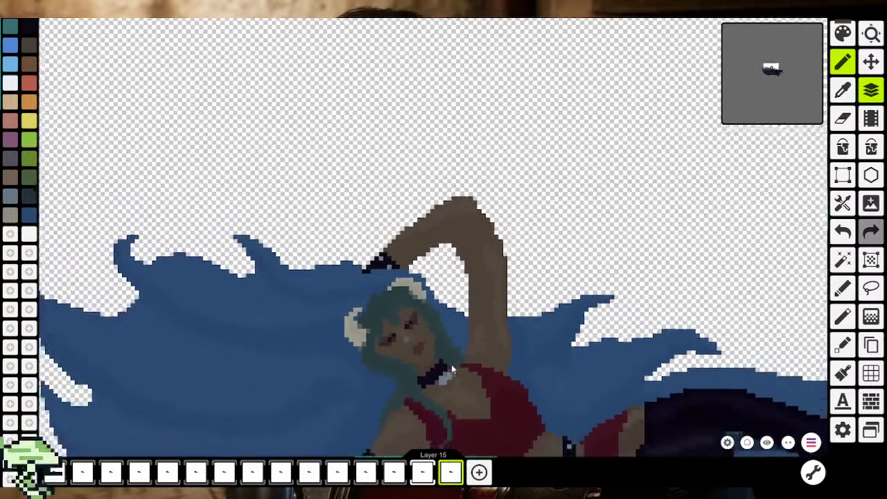
{"action": "scroll", "coordinate": [451, 364], "scroll_direction": "down", "scroll_amount": 2}
{"action": "scroll", "coordinate": [487, 315], "scroll_direction": "down", "scroll_amount": 2}
{"action": "scroll", "coordinate": [489, 313], "scroll_direction": "up", "scroll_amount": 2}
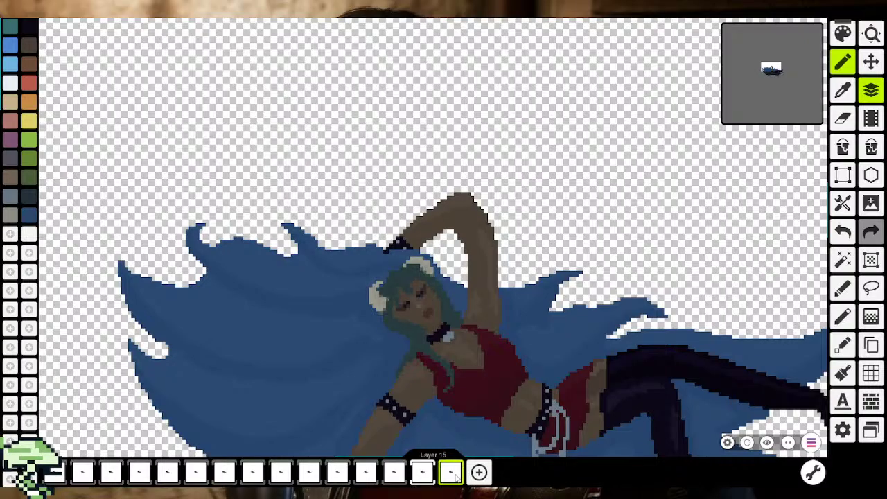
{"action": "scroll", "coordinate": [426, 316], "scroll_direction": "down", "scroll_amount": 3}
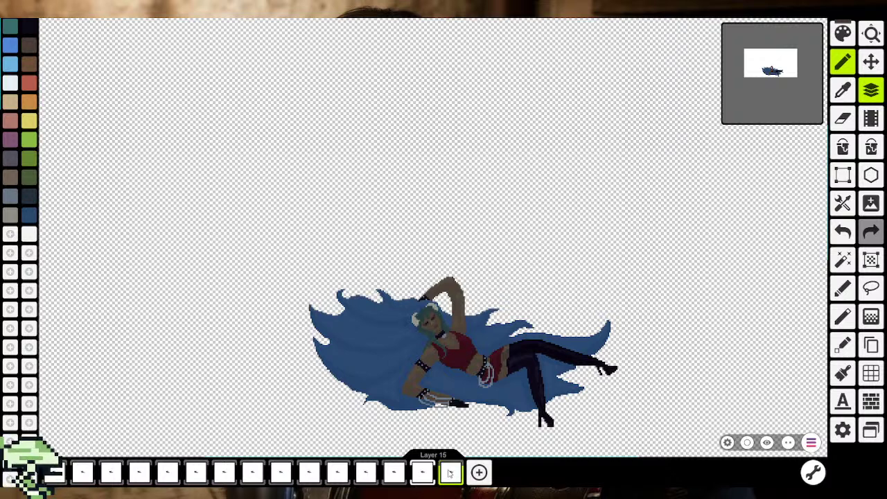
{"action": "scroll", "coordinate": [443, 318], "scroll_direction": "up", "scroll_amount": 2}
{"action": "scroll", "coordinate": [436, 343], "scroll_direction": "up", "scroll_amount": 2}
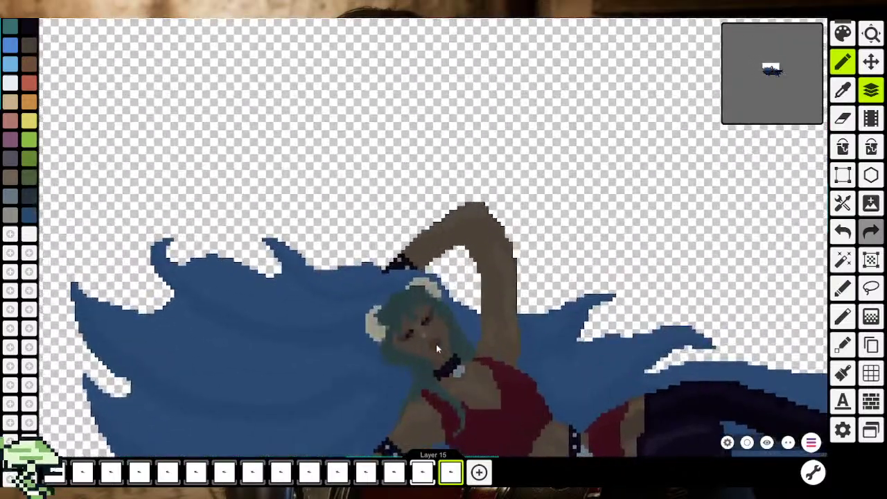
{"action": "scroll", "coordinate": [470, 386], "scroll_direction": "up", "scroll_amount": 2}
{"action": "scroll", "coordinate": [470, 384], "scroll_direction": "up", "scroll_amount": 2}
{"action": "scroll", "coordinate": [463, 354], "scroll_direction": "up", "scroll_amount": 2}
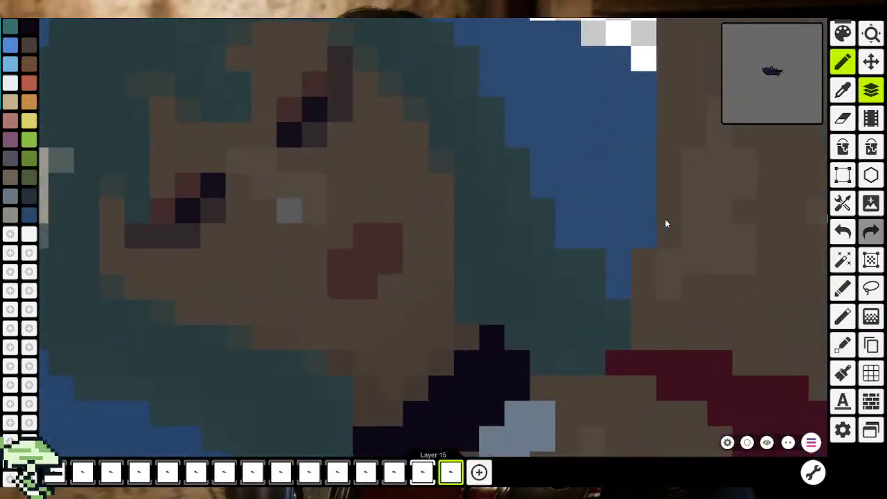
Sample two skin browns from the face with the eyedropper
{"action": "key", "text": "i"}
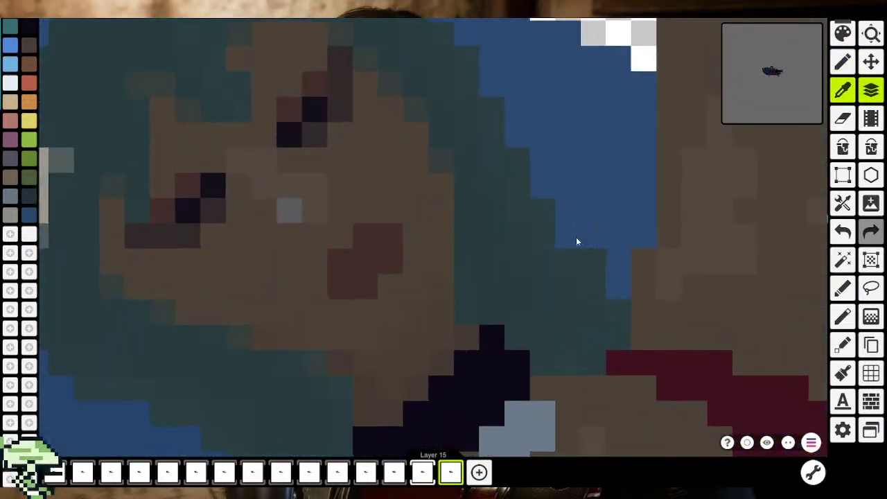
{"action": "left_click", "coordinate": [406, 303]}
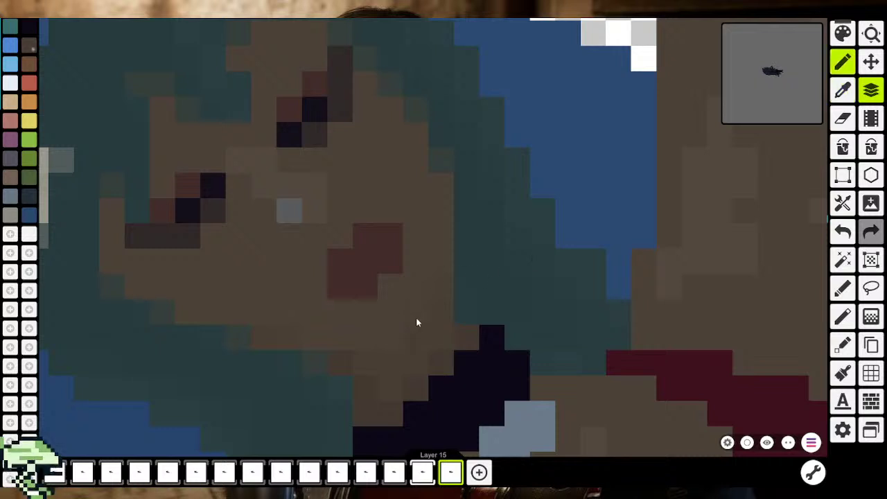
{"action": "key", "text": "i"}
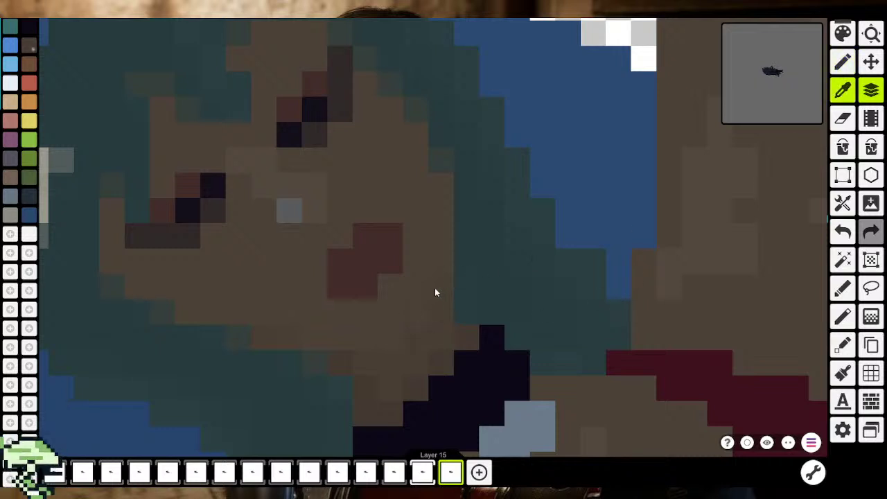
{"action": "left_click", "coordinate": [433, 295]}
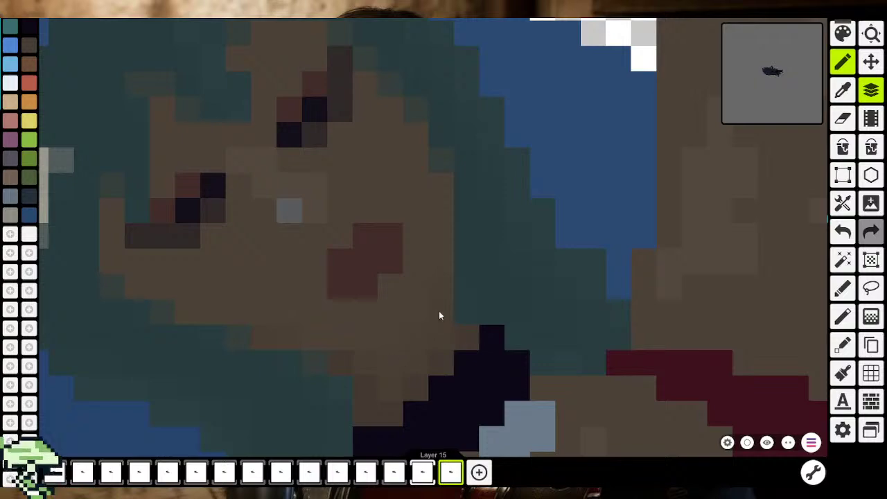
Zoom in and out around the face to inspect the figure
{"action": "scroll", "coordinate": [425, 364], "scroll_direction": "down", "scroll_amount": 3}
{"action": "scroll", "coordinate": [426, 370], "scroll_direction": "down", "scroll_amount": 3}
{"action": "scroll", "coordinate": [426, 372], "scroll_direction": "down", "scroll_amount": 3}
{"action": "scroll", "coordinate": [427, 381], "scroll_direction": "down", "scroll_amount": 2}
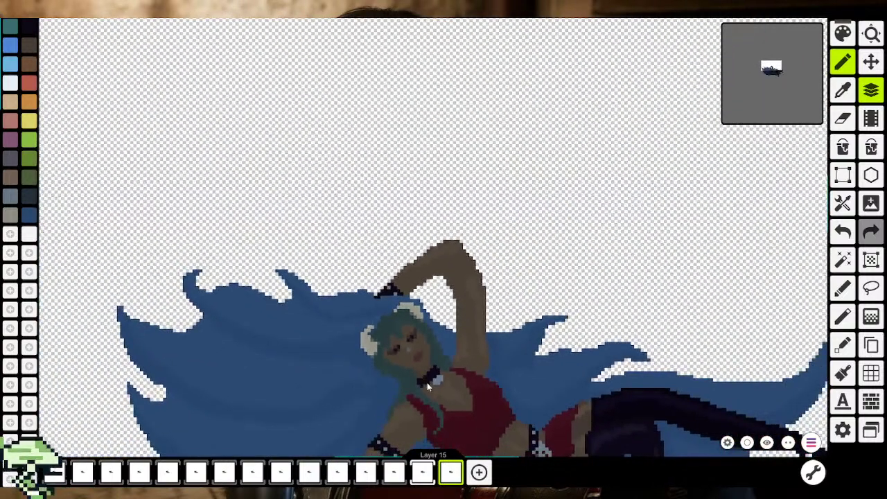
{"action": "scroll", "coordinate": [426, 384], "scroll_direction": "down", "scroll_amount": 2}
{"action": "scroll", "coordinate": [449, 397], "scroll_direction": "up", "scroll_amount": 1}
{"action": "scroll", "coordinate": [440, 369], "scroll_direction": "up", "scroll_amount": 2}
{"action": "scroll", "coordinate": [399, 379], "scroll_direction": "up", "scroll_amount": 3}
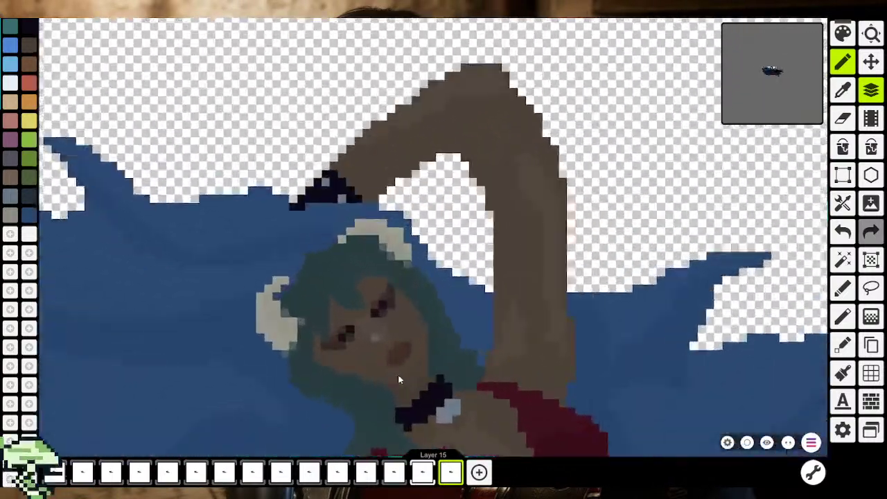
{"action": "scroll", "coordinate": [399, 379], "scroll_direction": "up", "scroll_amount": 2}
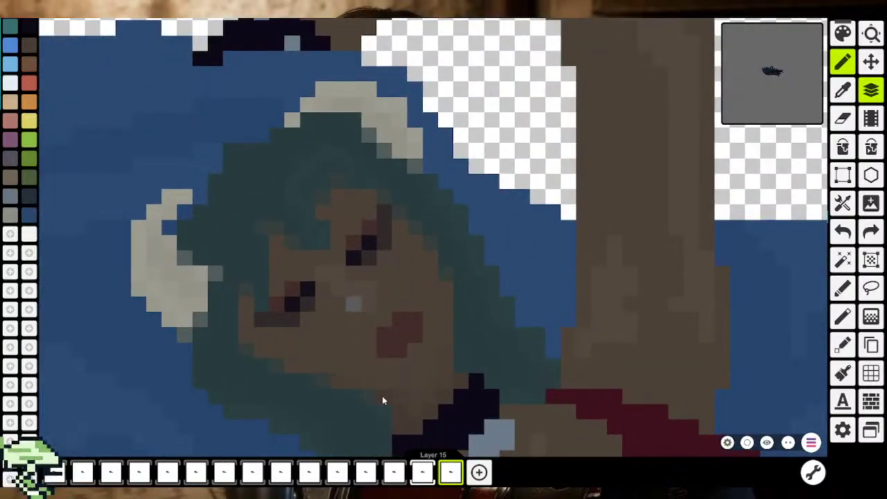
{"action": "scroll", "coordinate": [382, 396], "scroll_direction": "down", "scroll_amount": 1}
{"action": "scroll", "coordinate": [382, 393], "scroll_direction": "down", "scroll_amount": 3}
{"action": "scroll", "coordinate": [395, 384], "scroll_direction": "down", "scroll_amount": 2}
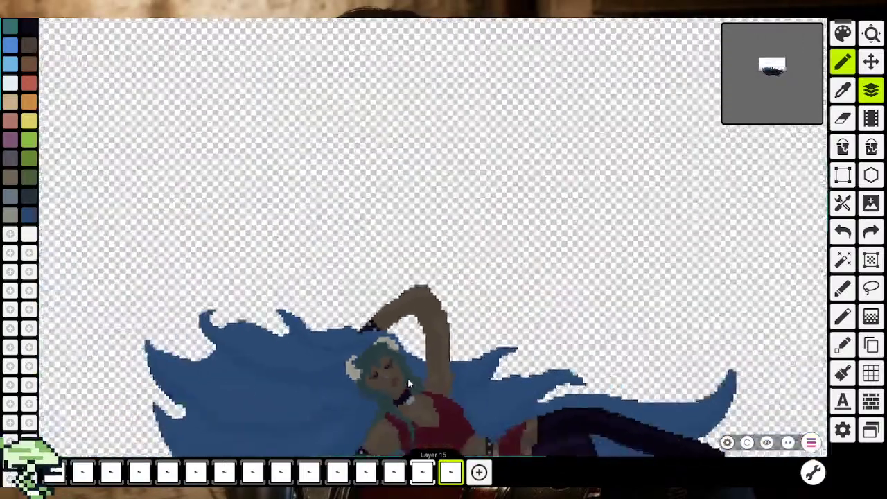
{"action": "scroll", "coordinate": [407, 383], "scroll_direction": "down", "scroll_amount": 2}
{"action": "scroll", "coordinate": [444, 392], "scroll_direction": "up", "scroll_amount": 1}
{"action": "scroll", "coordinate": [474, 404], "scroll_direction": "up", "scroll_amount": 2}
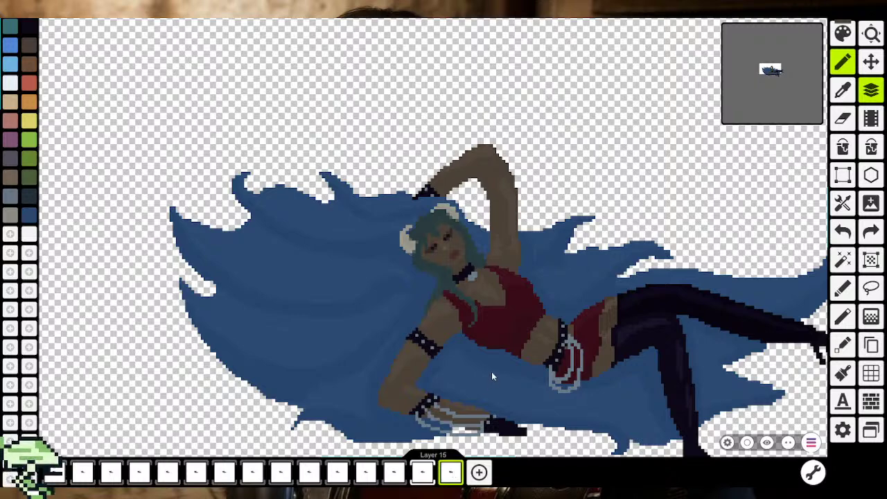
Pan to bring the left side of the blue hair close up and switch to the second pen
{"action": "left_click_drag", "start_coordinate": [491, 371], "coordinate": [478, 345]}
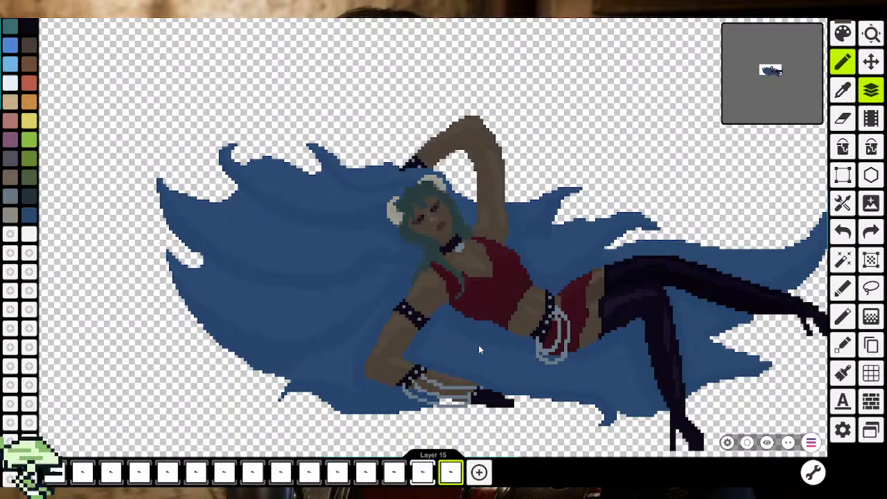
{"action": "scroll", "coordinate": [478, 344], "scroll_direction": "down", "scroll_amount": 3}
{"action": "left_click_drag", "start_coordinate": [481, 350], "coordinate": [448, 347]}
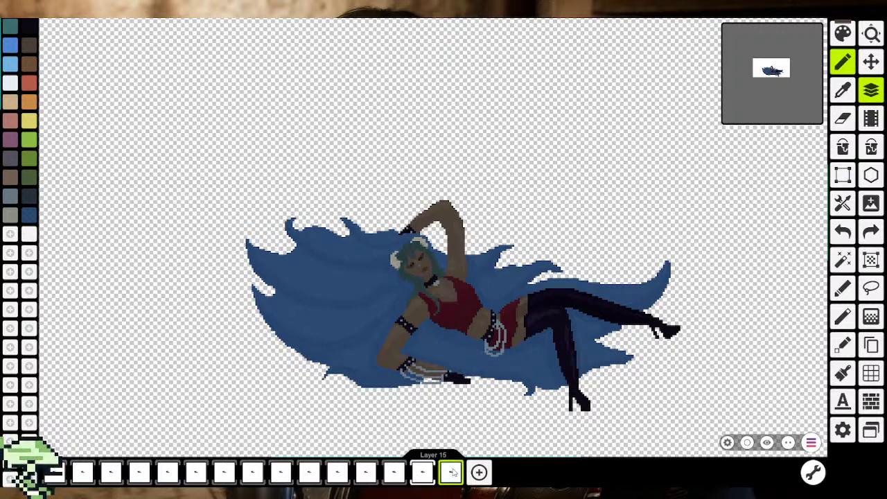
{"action": "left_click_drag", "start_coordinate": [480, 418], "coordinate": [464, 416]}
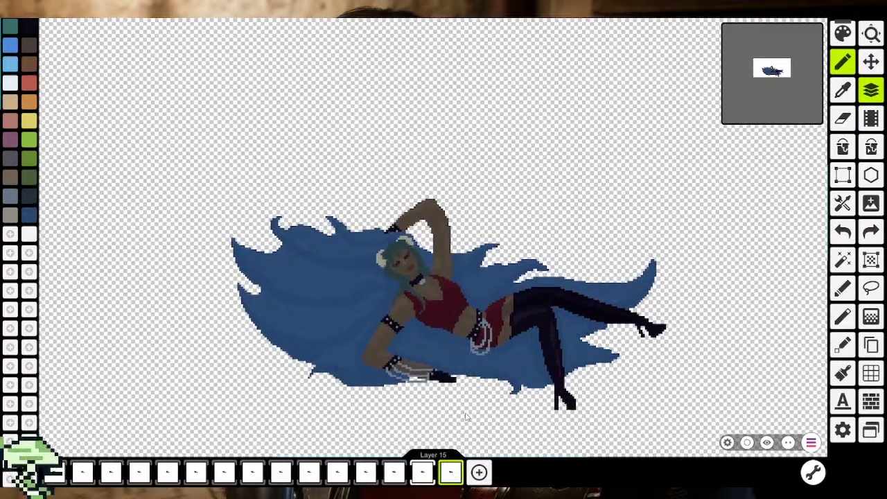
{"action": "left_click_drag", "start_coordinate": [406, 358], "coordinate": [466, 354]}
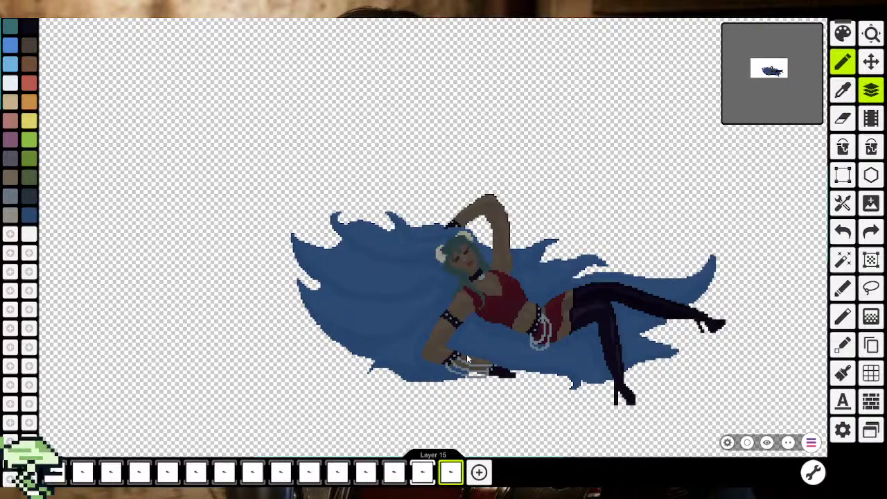
{"action": "scroll", "coordinate": [470, 318], "scroll_direction": "up", "scroll_amount": 2}
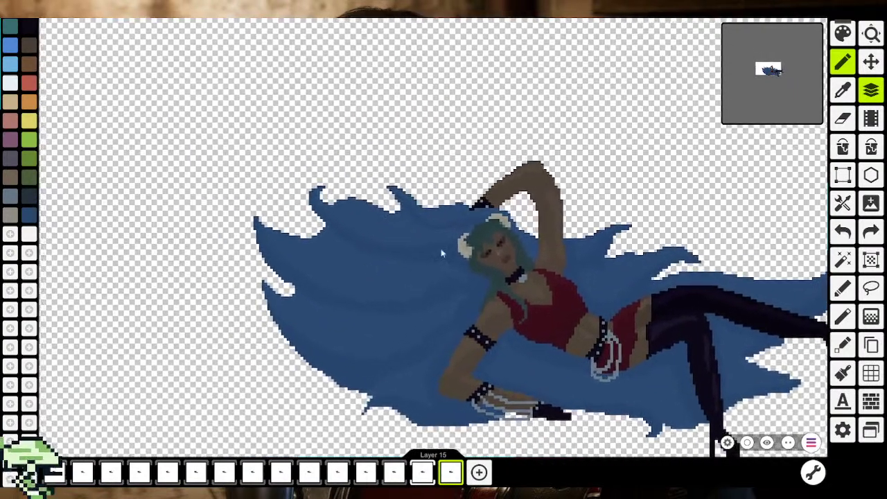
{"action": "left_click", "coordinate": [843, 90]}
Set the pencil colour to darker blue 1E3858 at opacity 112 for hair shading
{"action": "scroll", "coordinate": [381, 287], "scroll_direction": "up", "scroll_amount": 3}
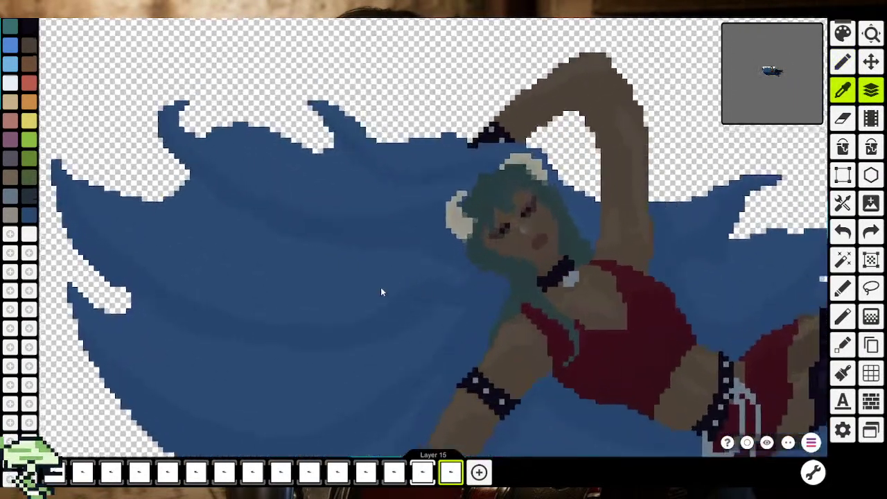
{"action": "scroll", "coordinate": [385, 282], "scroll_direction": "up", "scroll_amount": 2}
{"action": "left_click", "coordinate": [842, 61]}
{"action": "left_click", "coordinate": [842, 33]}
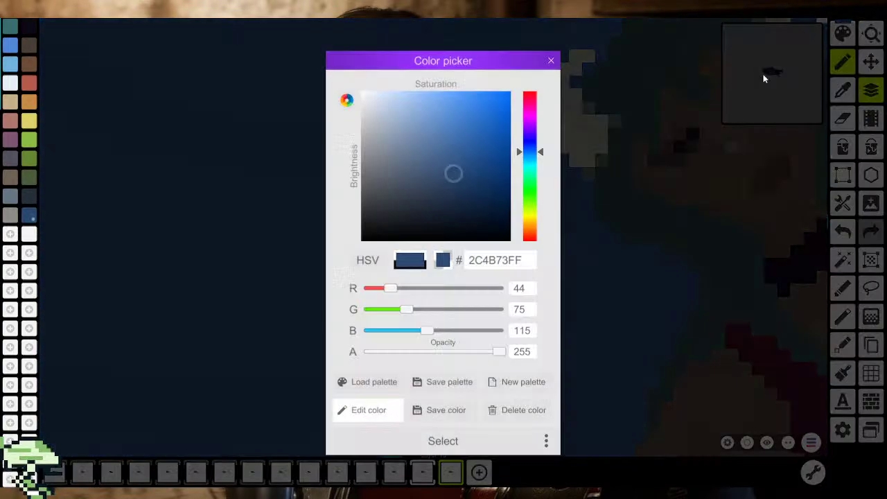
{"action": "left_click", "coordinate": [461, 188]}
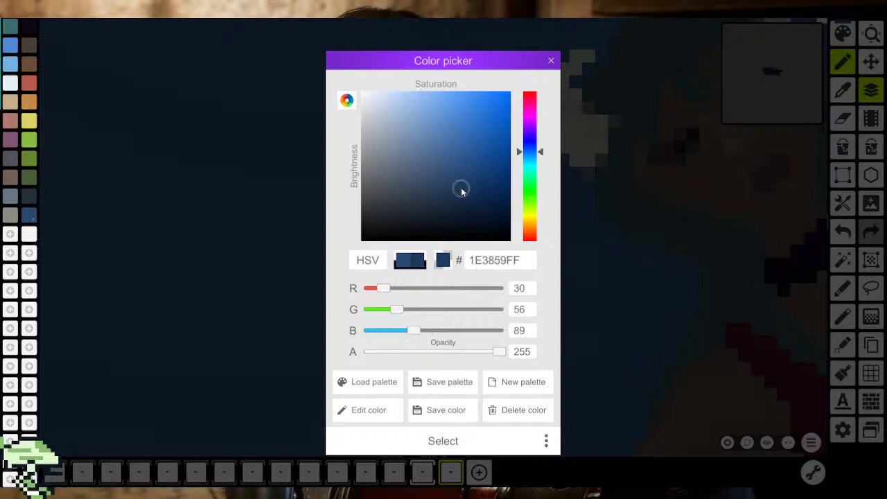
{"action": "left_click", "coordinate": [443, 441]}
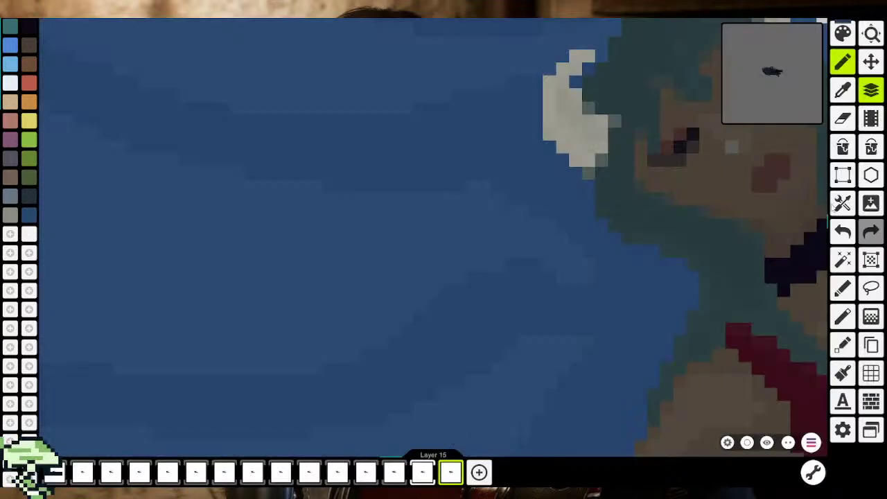
{"action": "left_click", "coordinate": [843, 34]}
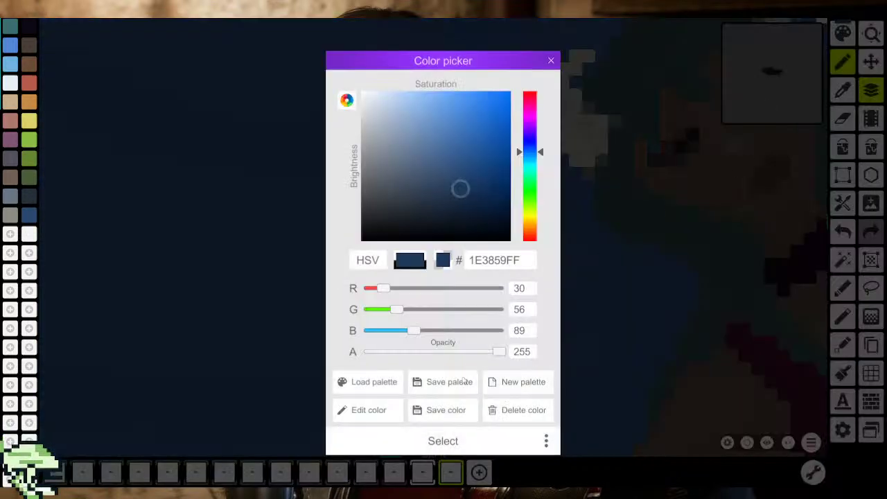
{"action": "left_click", "coordinate": [424, 352]}
{"action": "left_click", "coordinate": [443, 440]}
Zoom around the hair and cycle between eyedropper, pencil and fill tools for the shading strands
{"action": "scroll", "coordinate": [564, 330], "scroll_direction": "up", "scroll_amount": 1}
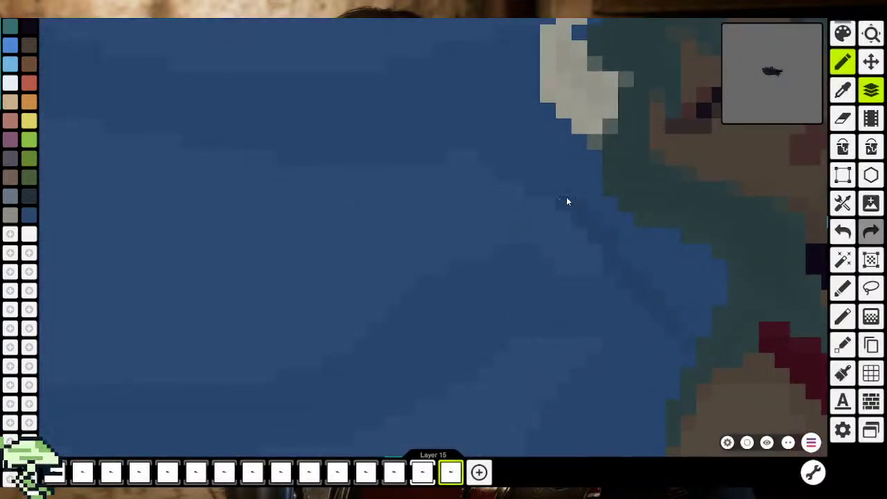
{"action": "scroll", "coordinate": [564, 257], "scroll_direction": "down", "scroll_amount": 3}
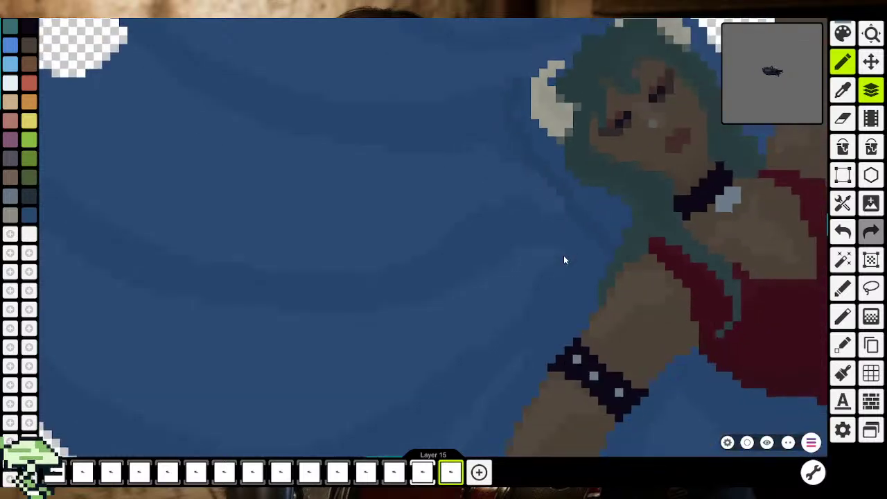
{"action": "scroll", "coordinate": [560, 382], "scroll_direction": "down", "scroll_amount": 1}
{"action": "scroll", "coordinate": [538, 275], "scroll_direction": "up", "scroll_amount": 2}
{"action": "scroll", "coordinate": [526, 216], "scroll_direction": "up", "scroll_amount": 1}
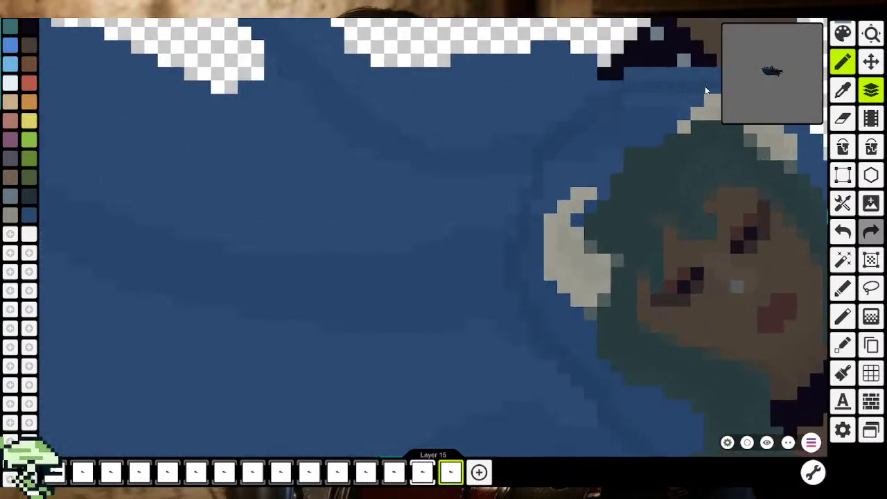
{"action": "key", "text": "i"}
{"action": "key", "text": "b"}
{"action": "key", "text": "g"}
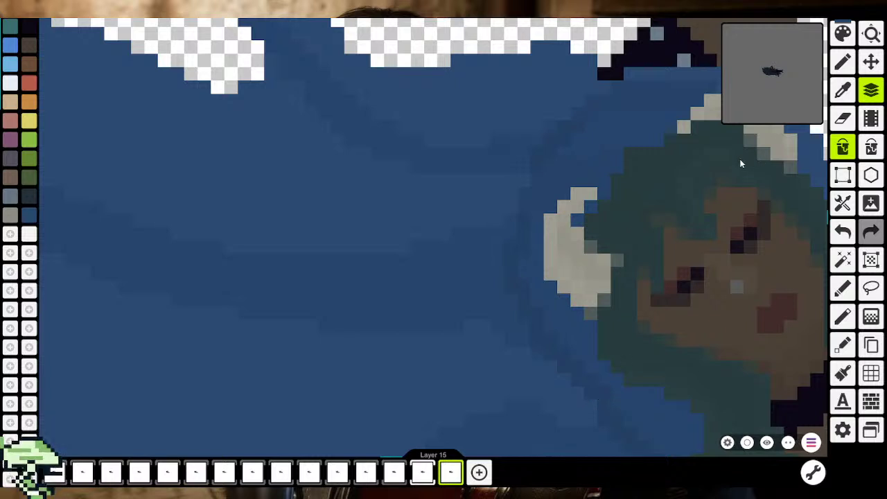
{"action": "key", "text": "i"}
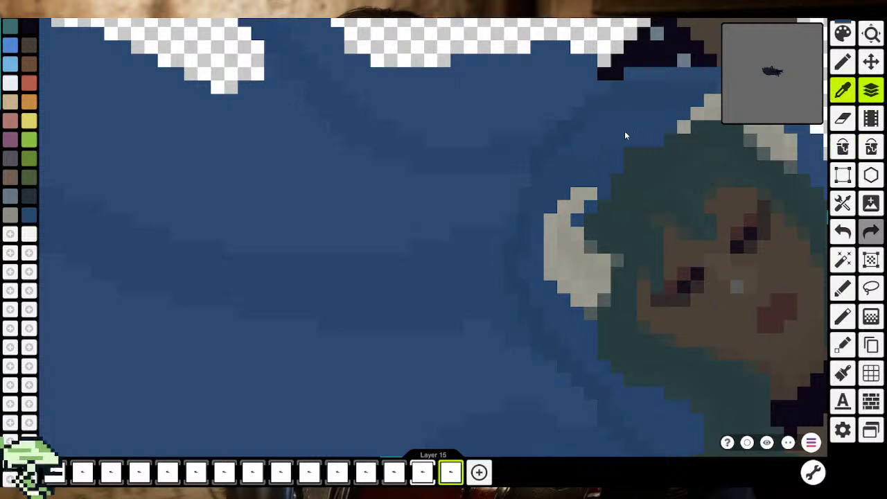
{"action": "key", "text": "g"}
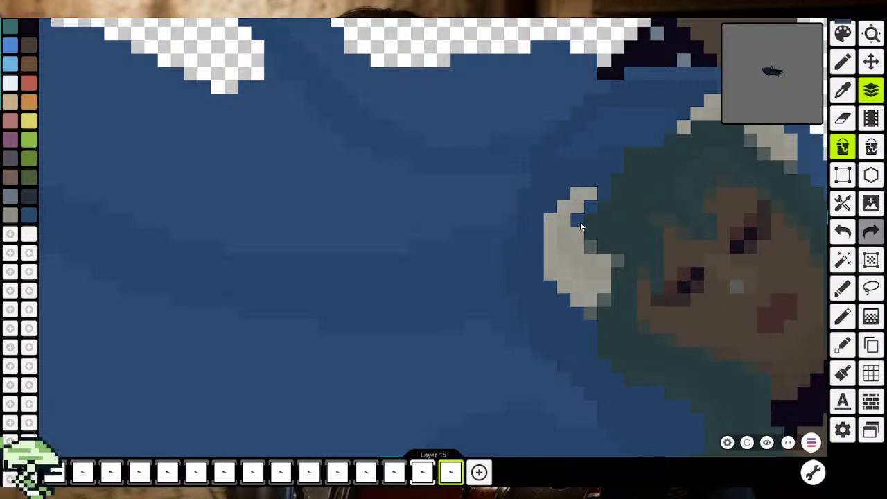
{"action": "scroll", "coordinate": [585, 205], "scroll_direction": "down", "scroll_amount": 2}
{"action": "scroll", "coordinate": [531, 189], "scroll_direction": "down", "scroll_amount": 1}
{"action": "scroll", "coordinate": [562, 339], "scroll_direction": "down", "scroll_amount": 2}
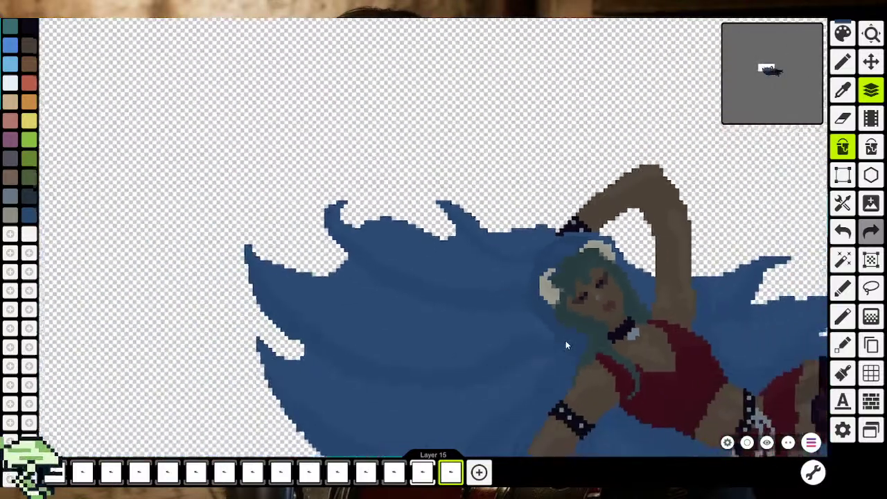
{"action": "scroll", "coordinate": [565, 341], "scroll_direction": "down", "scroll_amount": 1}
{"action": "scroll", "coordinate": [567, 339], "scroll_direction": "down", "scroll_amount": 1}
{"action": "scroll", "coordinate": [567, 322], "scroll_direction": "up", "scroll_amount": 3}
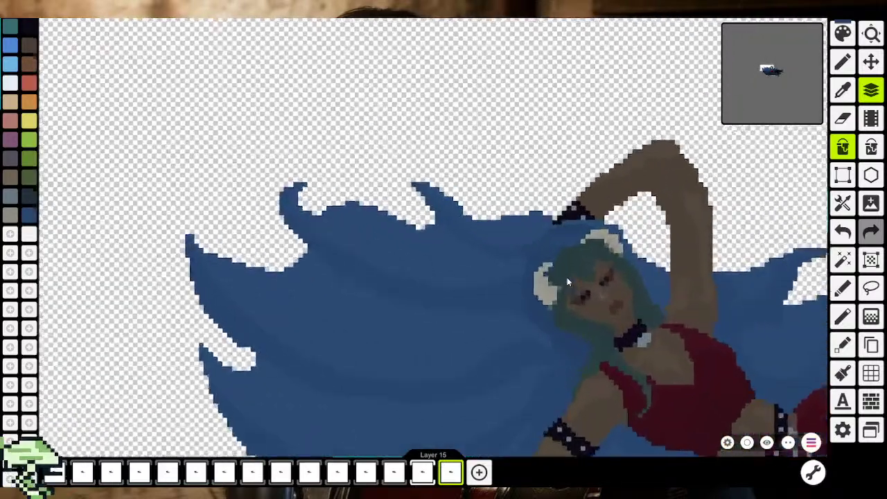
{"action": "scroll", "coordinate": [567, 281], "scroll_direction": "up", "scroll_amount": 2}
{"action": "scroll", "coordinate": [564, 242], "scroll_direction": "up", "scroll_amount": 1}
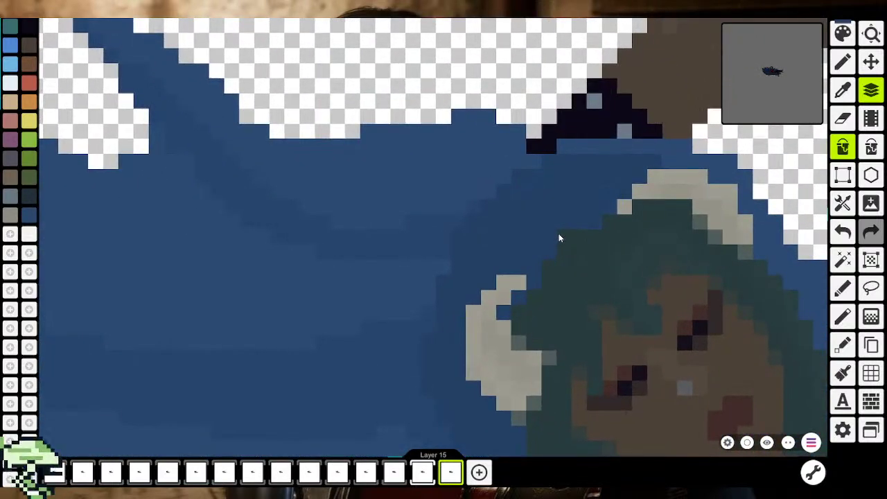
{"action": "left_click", "coordinate": [558, 238]}
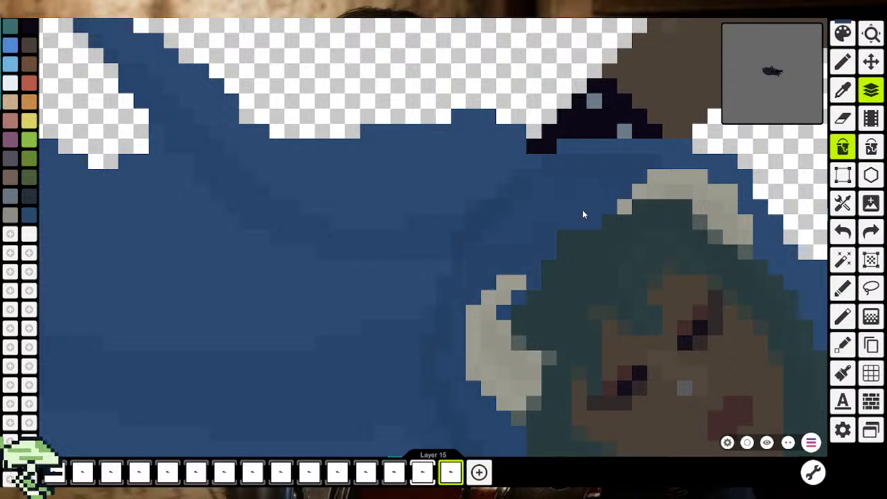
{"action": "key", "text": "i"}
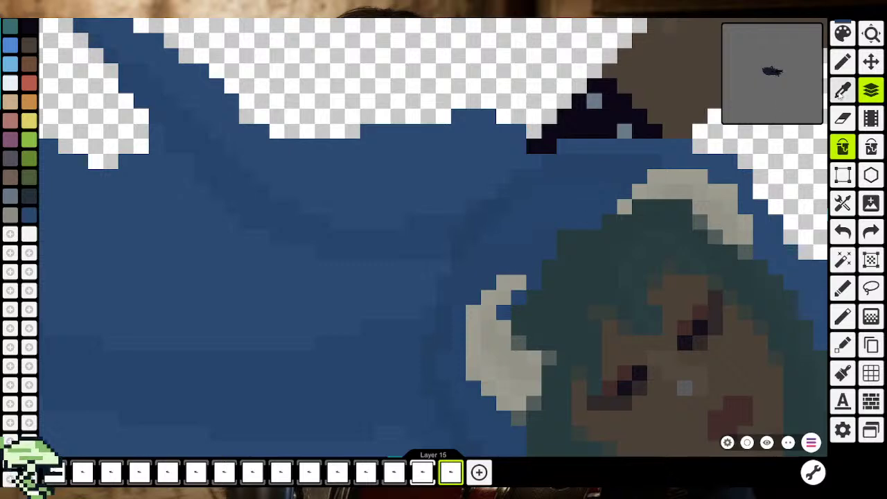
{"action": "left_click", "coordinate": [489, 220]}
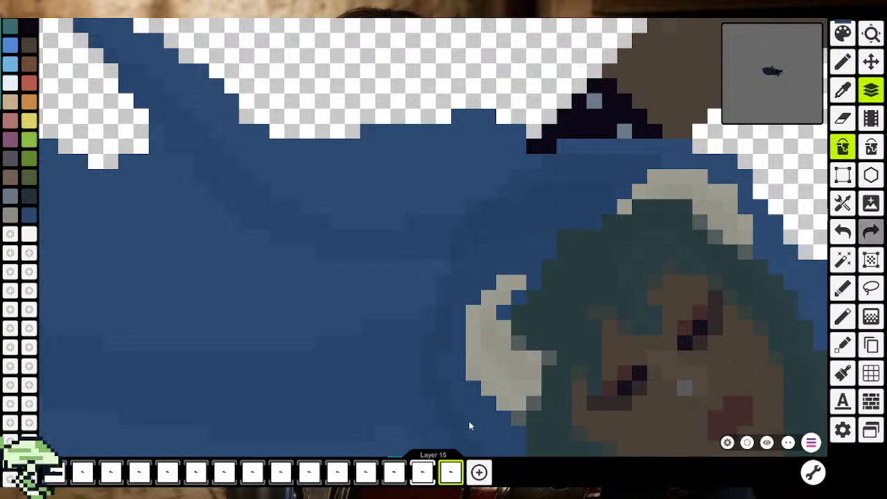
{"action": "scroll", "coordinate": [483, 414], "scroll_direction": "down", "scroll_amount": 1}
{"action": "scroll", "coordinate": [526, 389], "scroll_direction": "down", "scroll_amount": 2}
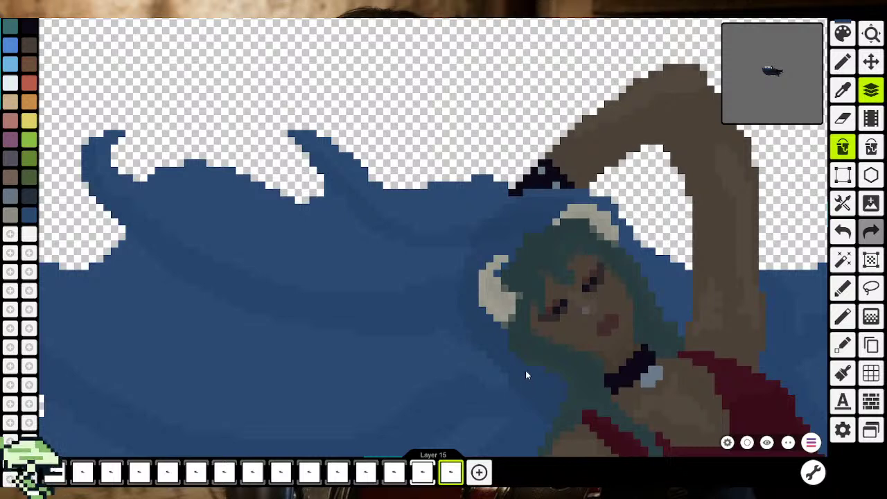
{"action": "key", "text": "ctrl+z"}
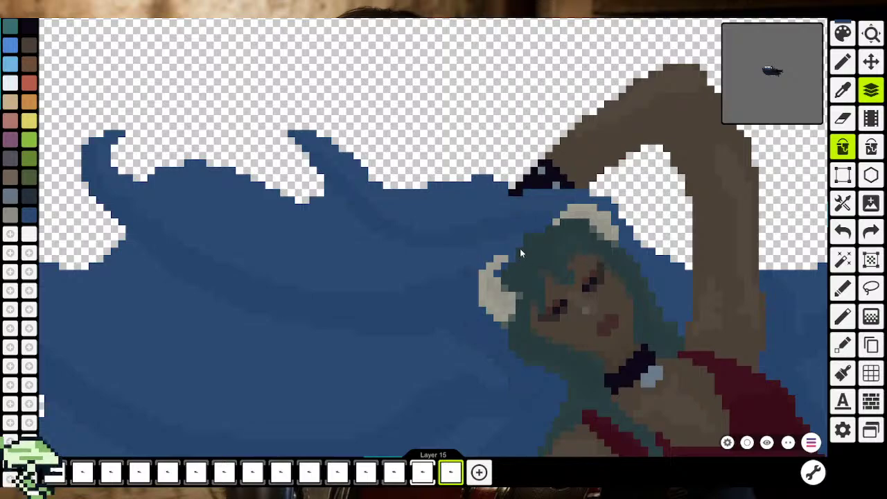
{"action": "scroll", "coordinate": [521, 249], "scroll_direction": "down", "scroll_amount": 1}
{"action": "scroll", "coordinate": [521, 259], "scroll_direction": "down", "scroll_amount": 2}
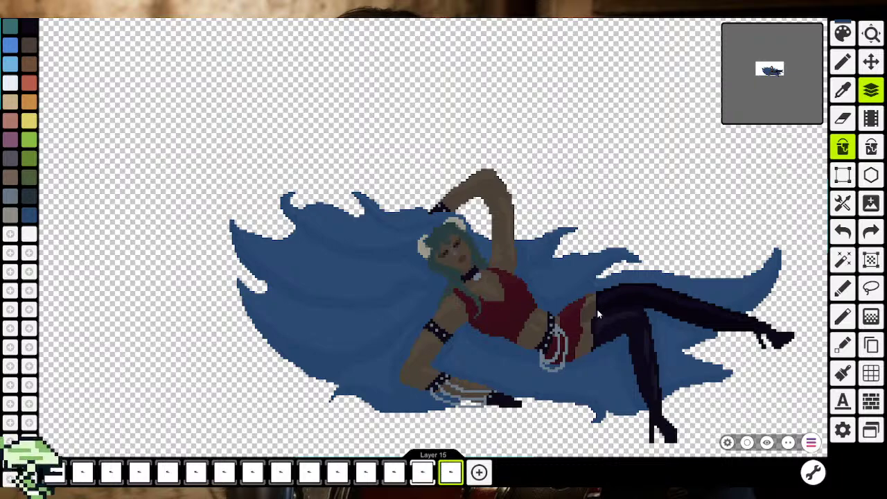
{"action": "scroll", "coordinate": [669, 363], "scroll_direction": "up", "scroll_amount": 2}
{"action": "scroll", "coordinate": [662, 361], "scroll_direction": "down", "scroll_amount": 5}
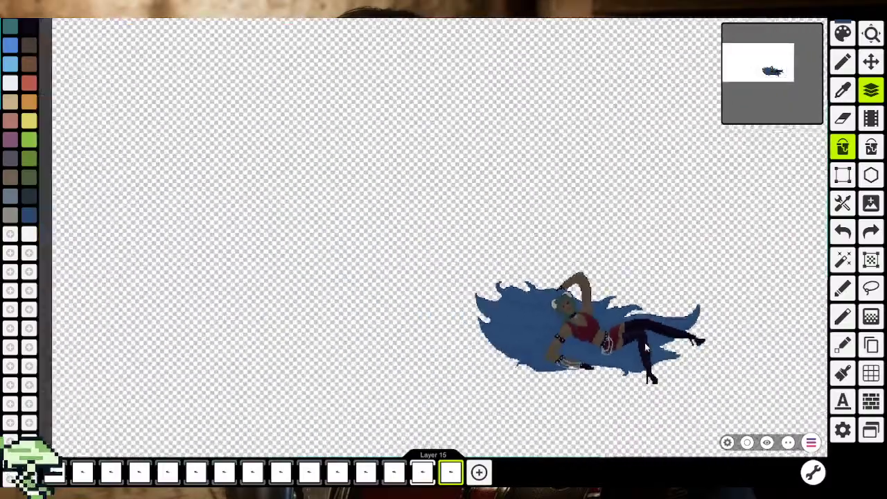
{"action": "scroll", "coordinate": [661, 361], "scroll_direction": "down", "scroll_amount": 1}
{"action": "scroll", "coordinate": [582, 355], "scroll_direction": "right", "scroll_amount": 2}
{"action": "scroll", "coordinate": [505, 350], "scroll_direction": "right", "scroll_amount": 2}
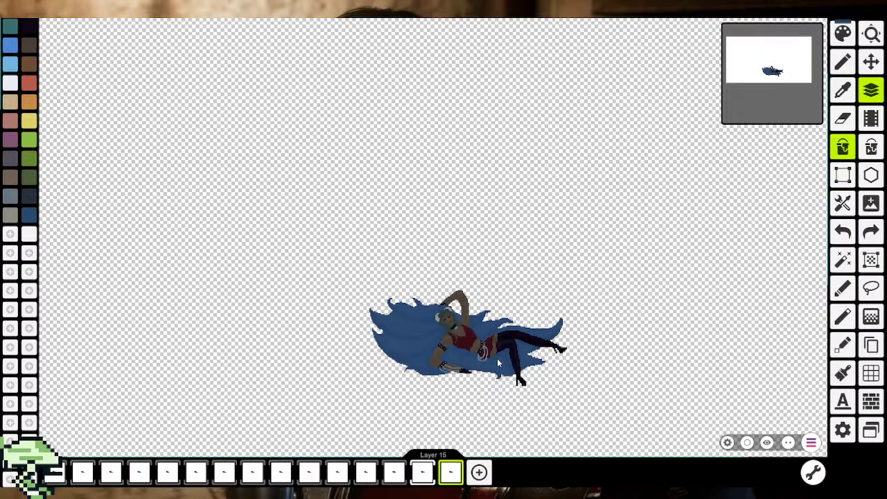
{"action": "scroll", "coordinate": [497, 359], "scroll_direction": "up", "scroll_amount": 3}
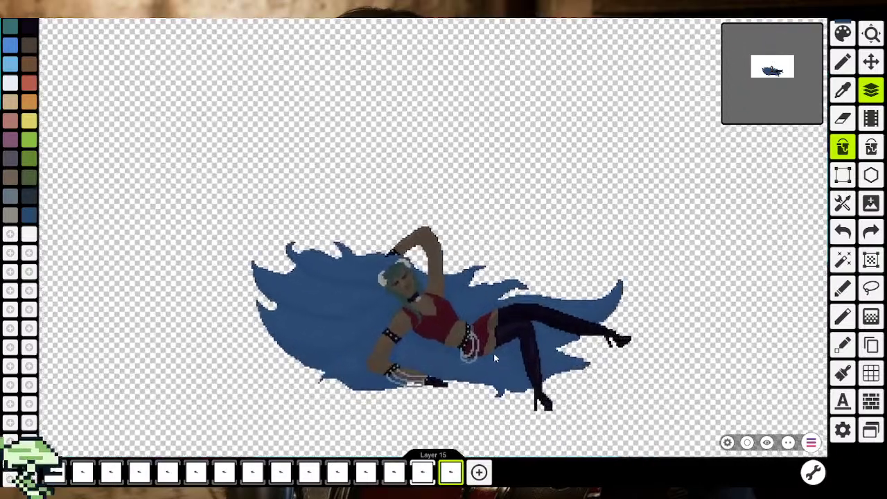
{"action": "scroll", "coordinate": [491, 351], "scroll_direction": "up", "scroll_amount": 2}
{"action": "left_click_drag", "start_coordinate": [474, 339], "coordinate": [453, 255]}
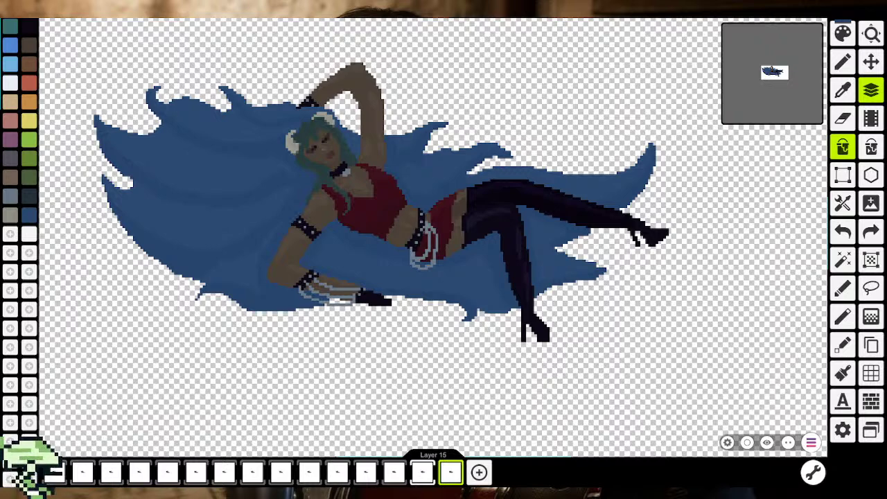
Bring the face and arm into view and sample the brown skin from the chest
{"action": "scroll", "coordinate": [388, 172], "scroll_direction": "up", "scroll_amount": 2}
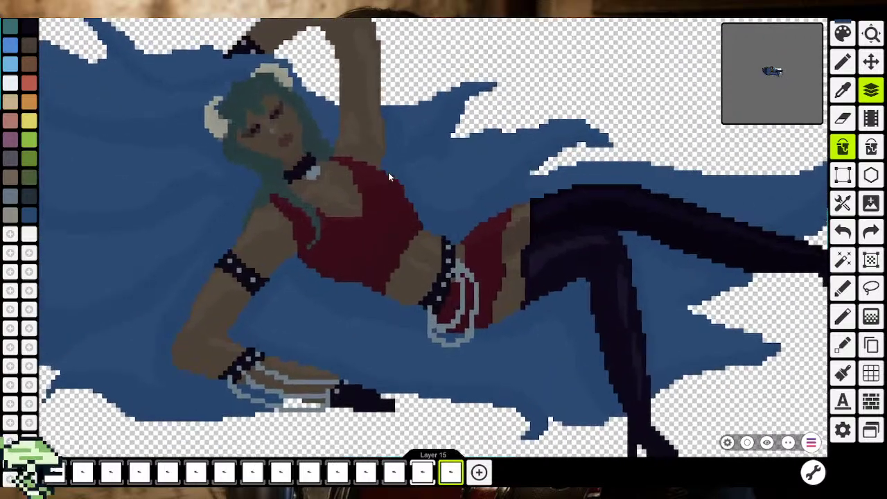
{"action": "scroll", "coordinate": [391, 179], "scroll_direction": "up", "scroll_amount": 1}
{"action": "left_click_drag", "start_coordinate": [391, 179], "coordinate": [457, 193]}
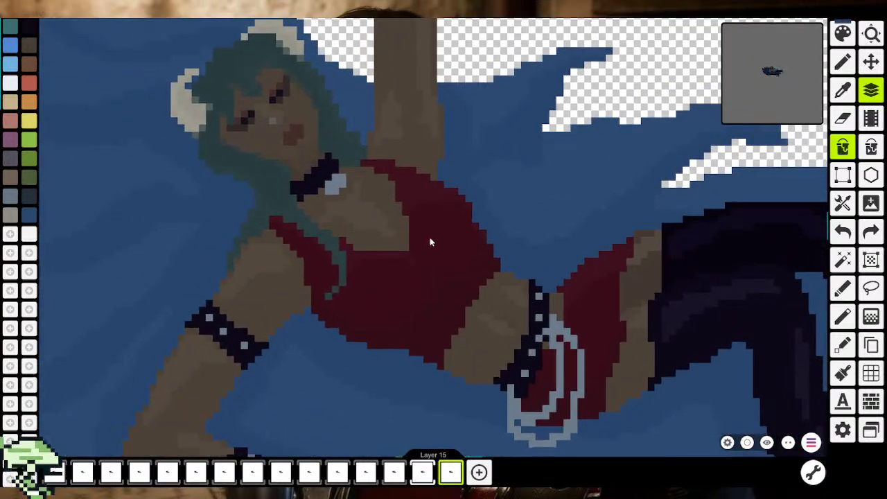
{"action": "mouse_move", "coordinate": [427, 253]}
{"action": "left_mouse_down"}
{"action": "mouse_move", "coordinate": [501, 250]}
{"action": "mouse_move", "coordinate": [517, 239]}
{"action": "left_mouse_up"}
{"action": "left_click", "coordinate": [843, 90]}
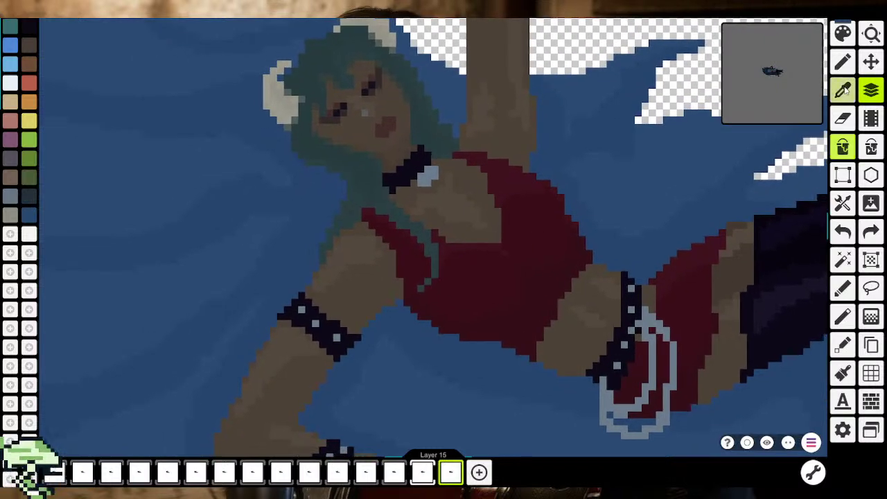
{"action": "scroll", "coordinate": [454, 208], "scroll_direction": "up", "scroll_amount": 2}
{"action": "scroll", "coordinate": [453, 208], "scroll_direction": "up", "scroll_amount": 2}
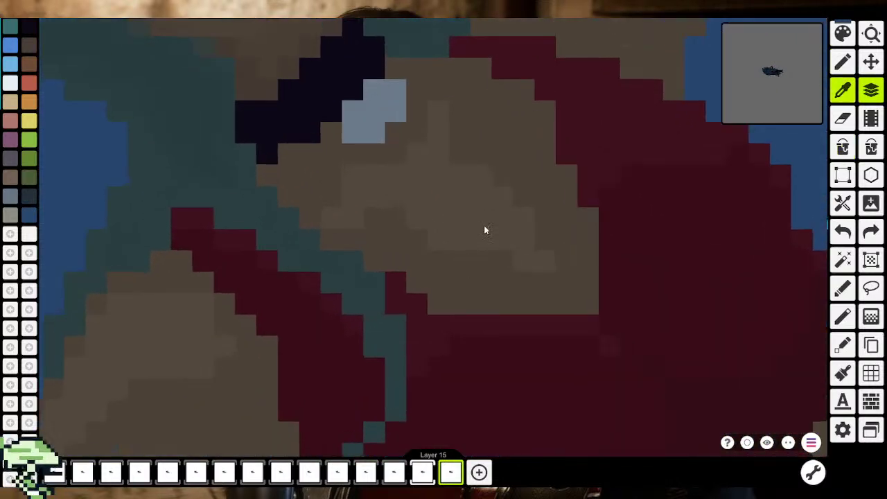
{"action": "left_click", "coordinate": [485, 231]}
Lower the sampled brown to opacity 114 and place a shading pixel on the chest
{"action": "left_click", "coordinate": [842, 33]}
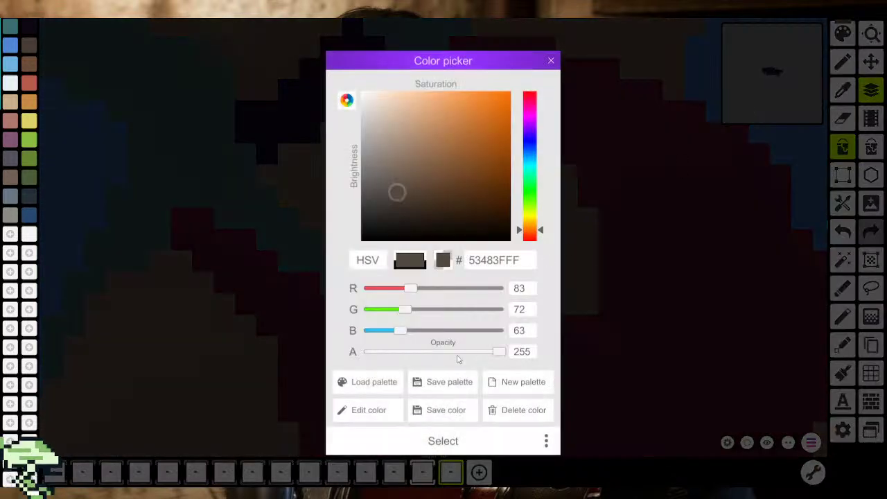
{"action": "left_click_drag", "start_coordinate": [459, 354], "coordinate": [427, 353]}
{"action": "left_click", "coordinate": [443, 441]}
{"action": "scroll", "coordinate": [342, 183], "scroll_direction": "up", "scroll_amount": 2}
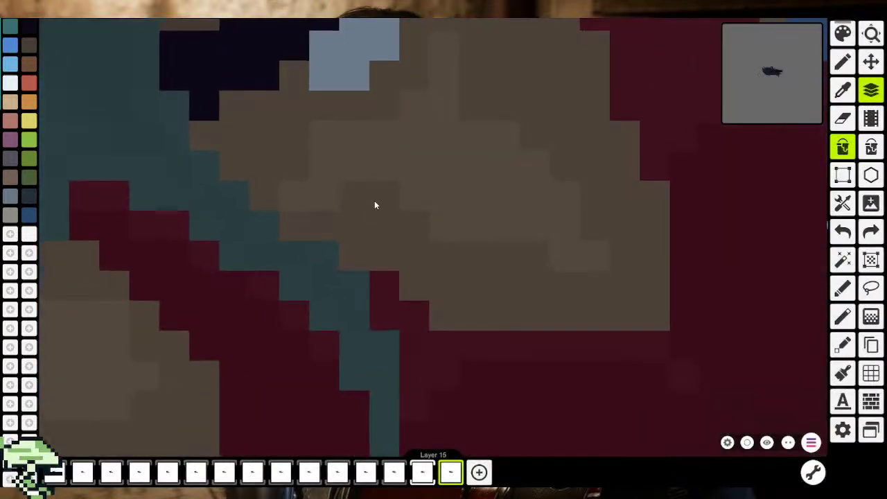
{"action": "key", "text": "b"}
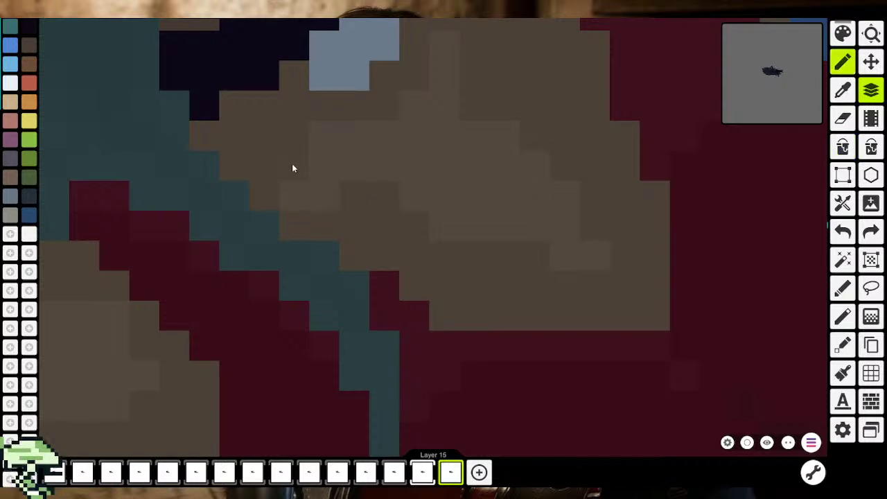
{"action": "left_click", "coordinate": [291, 169]}
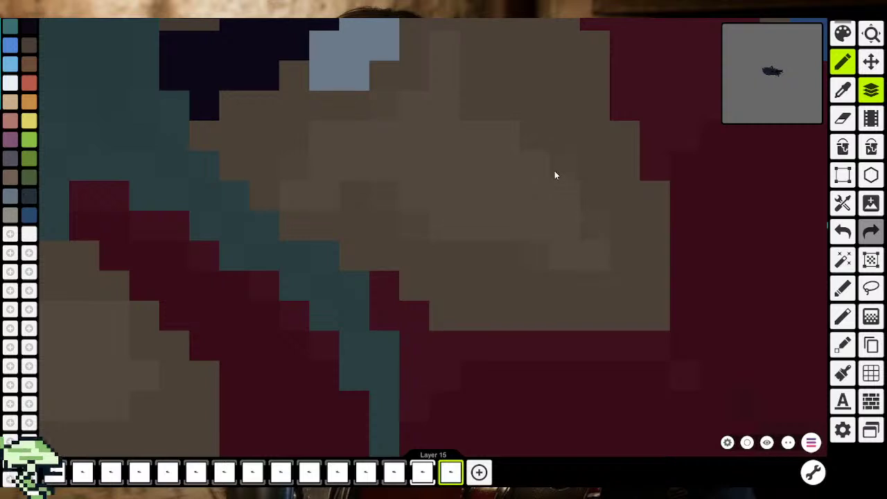
Zoom around the chest and sample its shadow brown with the eyedropper
{"action": "scroll", "coordinate": [525, 156], "scroll_direction": "up", "scroll_amount": 4}
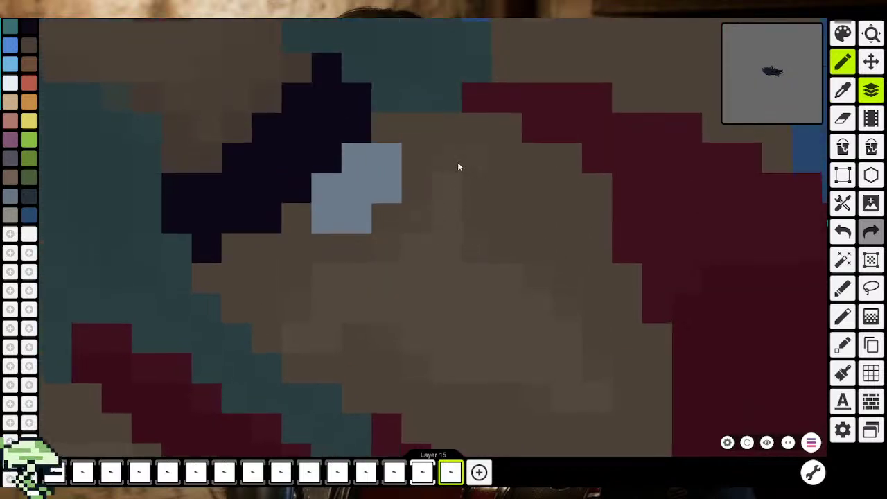
{"action": "scroll", "coordinate": [510, 262], "scroll_direction": "down", "scroll_amount": 2}
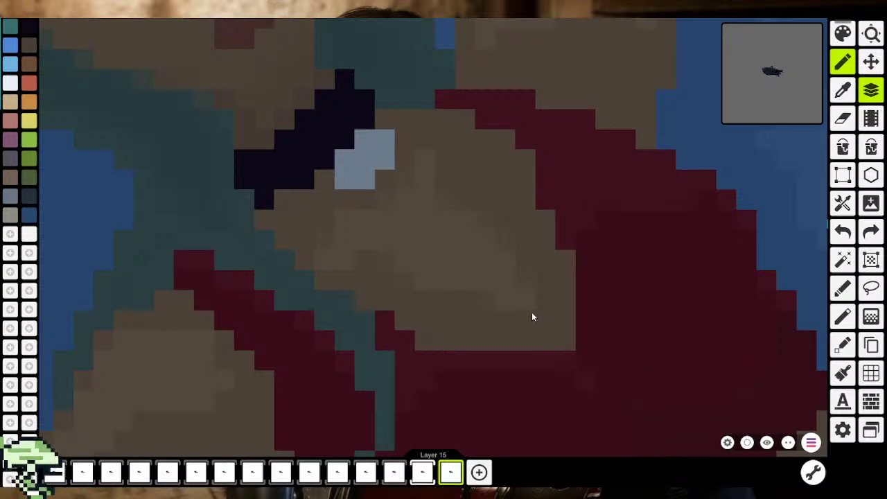
{"action": "scroll", "coordinate": [532, 312], "scroll_direction": "down", "scroll_amount": 3}
{"action": "scroll", "coordinate": [531, 312], "scroll_direction": "down", "scroll_amount": 2}
{"action": "scroll", "coordinate": [532, 313], "scroll_direction": "down", "scroll_amount": 1}
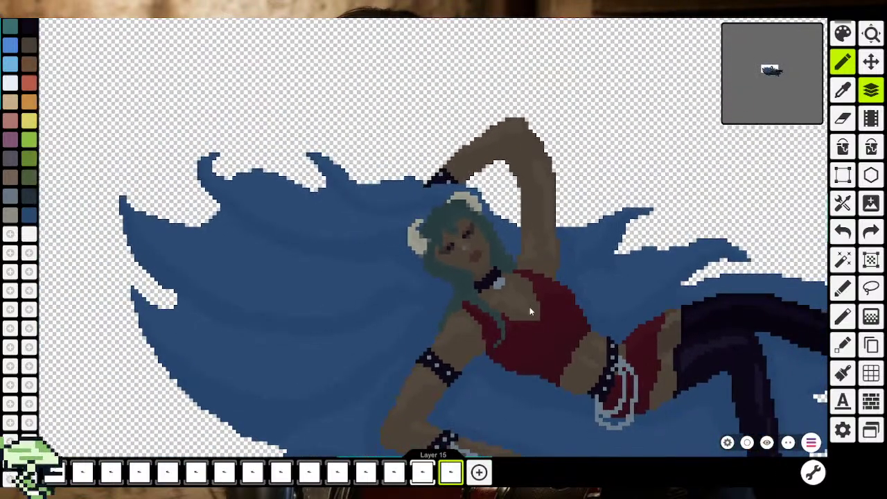
{"action": "scroll", "coordinate": [529, 306], "scroll_direction": "up", "scroll_amount": 3}
{"action": "scroll", "coordinate": [530, 308], "scroll_direction": "up", "scroll_amount": 2}
{"action": "scroll", "coordinate": [530, 307], "scroll_direction": "up", "scroll_amount": 2}
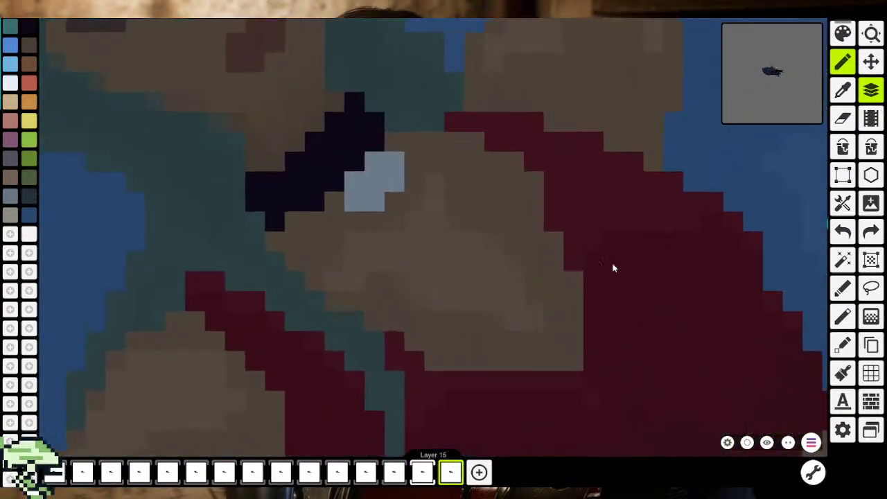
{"action": "left_click", "coordinate": [842, 90]}
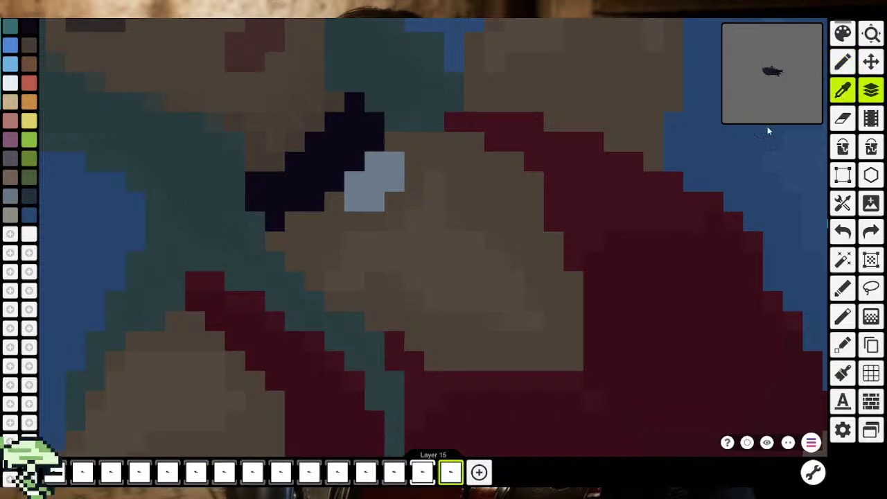
{"action": "left_click", "coordinate": [487, 188]}
Lower the sampled shadow brown's opacity to 96 and apply it
{"action": "left_click", "coordinate": [843, 33]}
{"action": "left_click", "coordinate": [444, 352]}
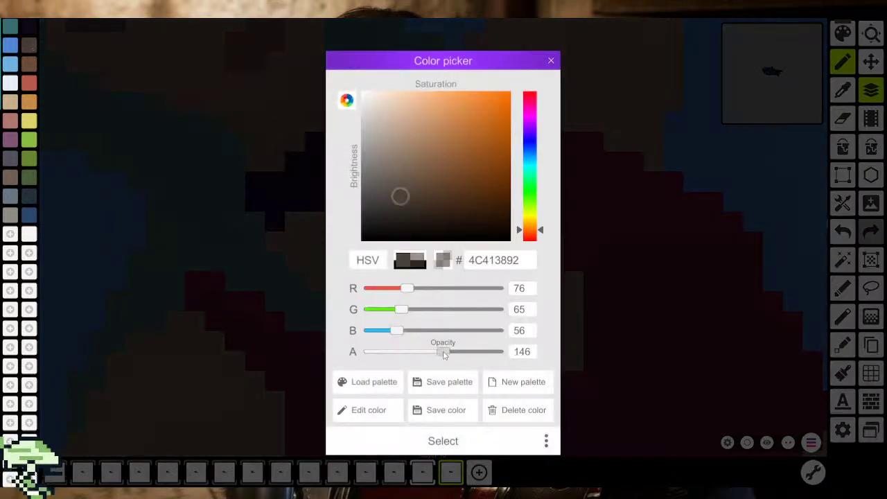
{"action": "left_click", "coordinate": [454, 441]}
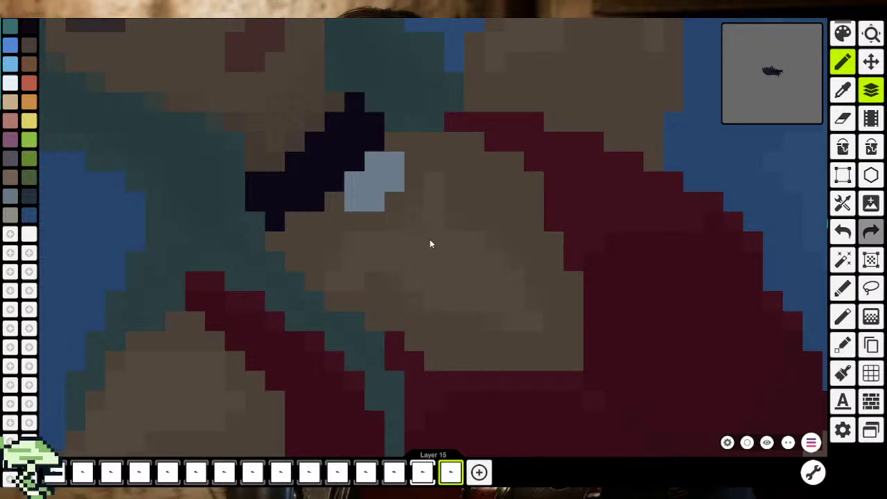
{"action": "left_click", "coordinate": [842, 33]}
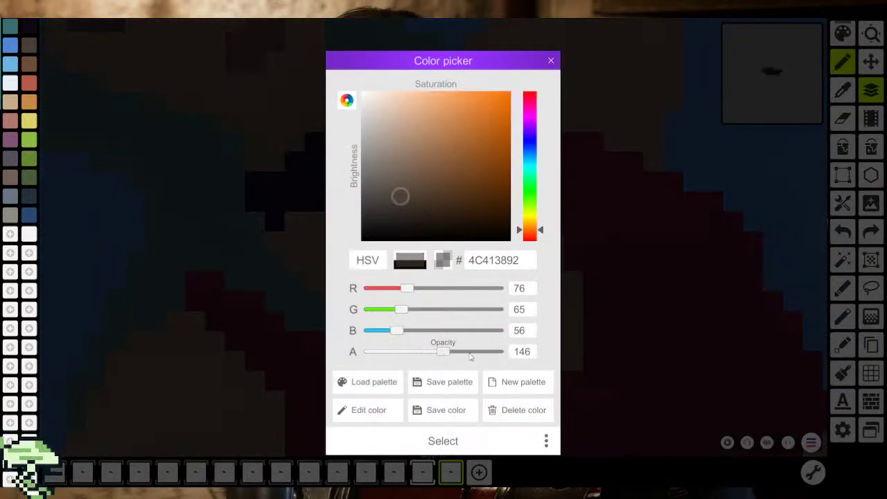
{"action": "left_click", "coordinate": [419, 352]}
{"action": "left_click", "coordinate": [438, 441]}
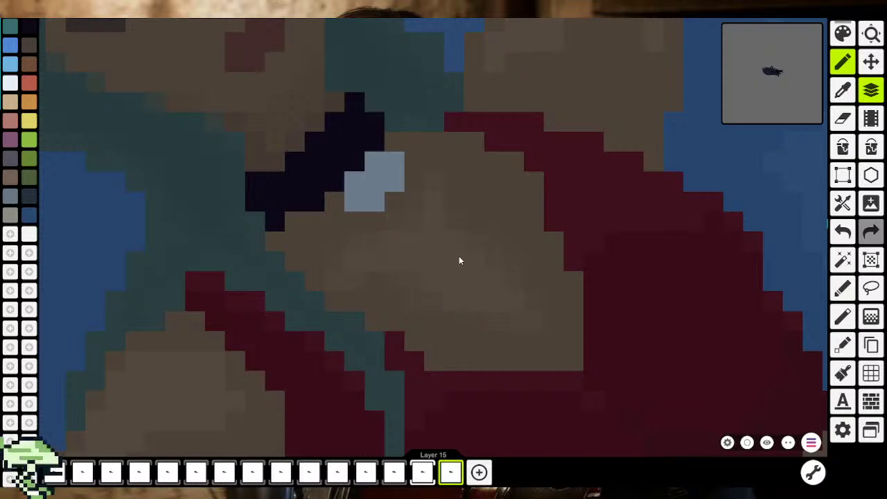
{"action": "scroll", "coordinate": [434, 209], "scroll_direction": "down", "scroll_amount": 5}
{"action": "scroll", "coordinate": [475, 295], "scroll_direction": "down", "scroll_amount": 5}
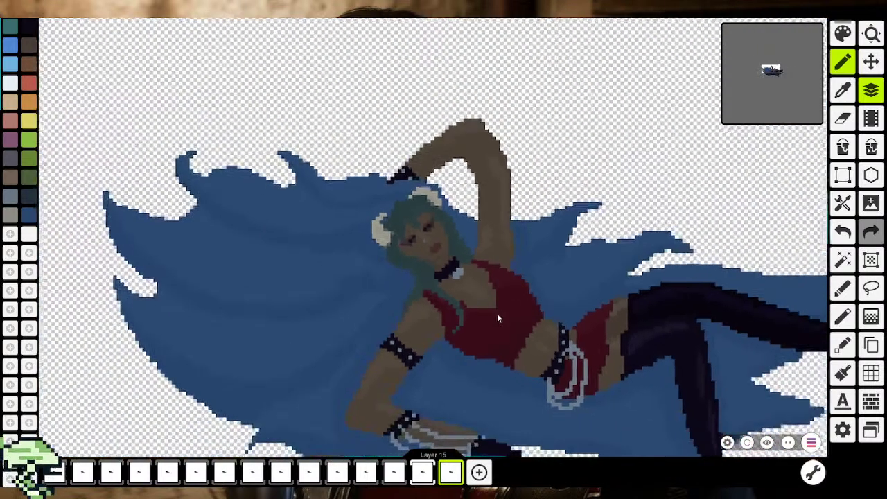
{"action": "scroll", "coordinate": [497, 313], "scroll_direction": "down", "scroll_amount": 3}
{"action": "scroll", "coordinate": [498, 313], "scroll_direction": "up", "scroll_amount": 2}
{"action": "scroll", "coordinate": [485, 298], "scroll_direction": "up", "scroll_amount": 3}
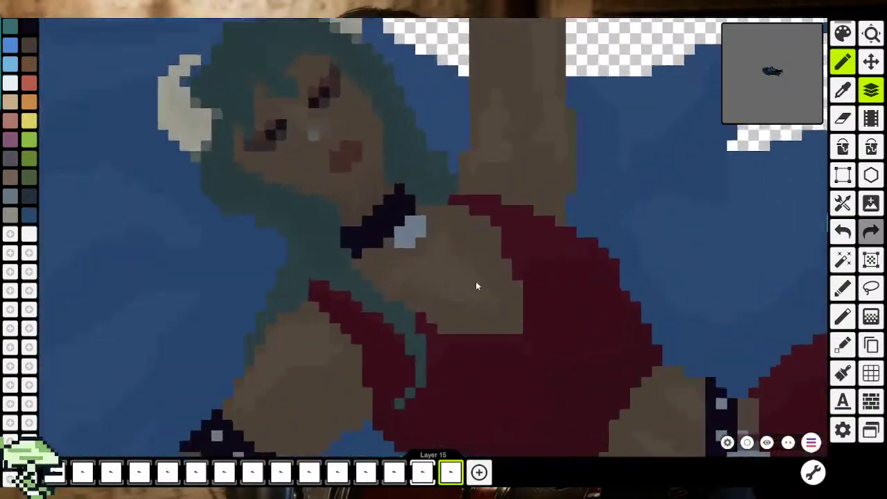
{"action": "scroll", "coordinate": [476, 282], "scroll_direction": "up", "scroll_amount": 3}
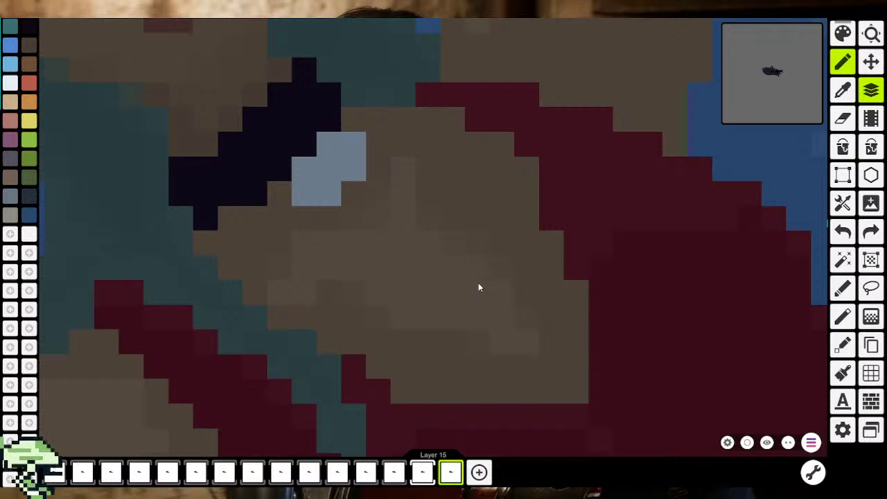
{"action": "scroll", "coordinate": [398, 208], "scroll_direction": "up", "scroll_amount": 1}
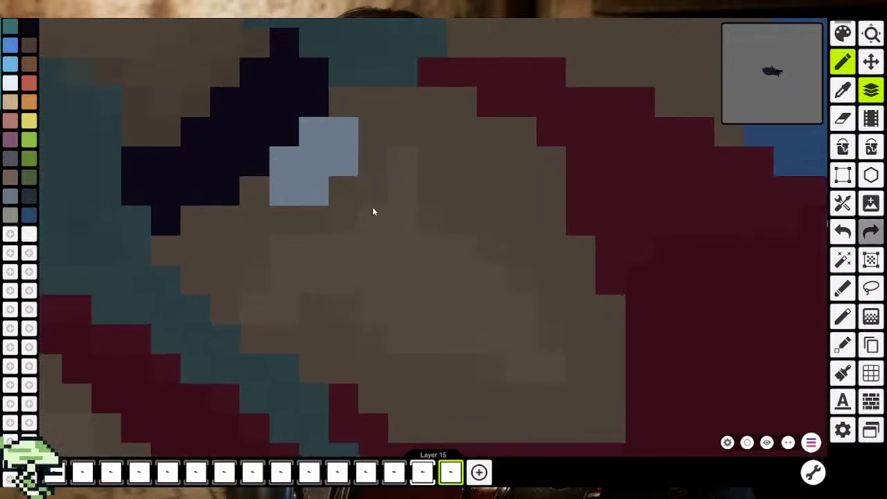
{"action": "scroll", "coordinate": [385, 230], "scroll_direction": "down", "scroll_amount": 2}
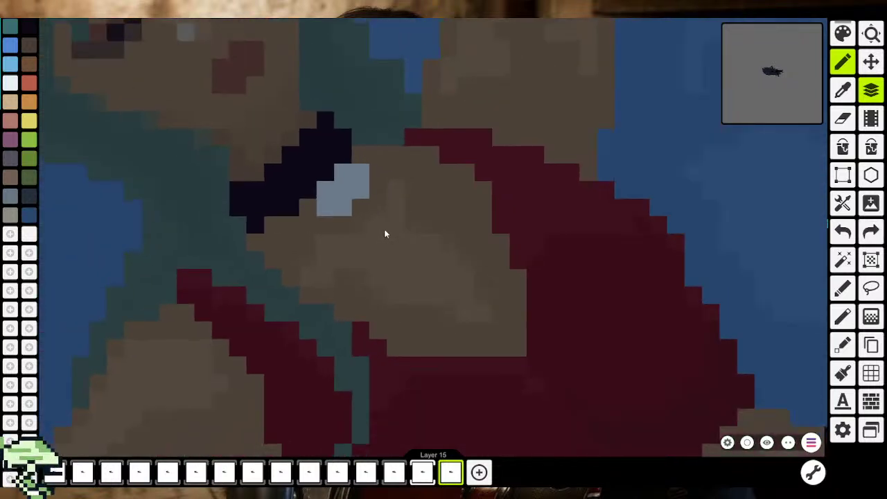
{"action": "scroll", "coordinate": [384, 229], "scroll_direction": "down", "scroll_amount": 2}
{"action": "scroll", "coordinate": [384, 231], "scroll_direction": "down", "scroll_amount": 3}
{"action": "scroll", "coordinate": [394, 244], "scroll_direction": "up", "scroll_amount": 3}
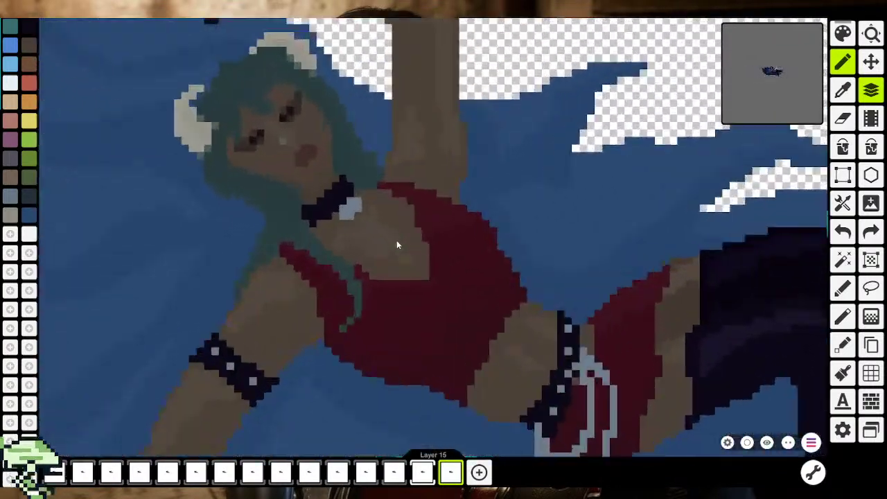
{"action": "scroll", "coordinate": [397, 240], "scroll_direction": "up", "scroll_amount": 3}
{"action": "left_click_drag", "start_coordinate": [392, 240], "coordinate": [485, 247]}
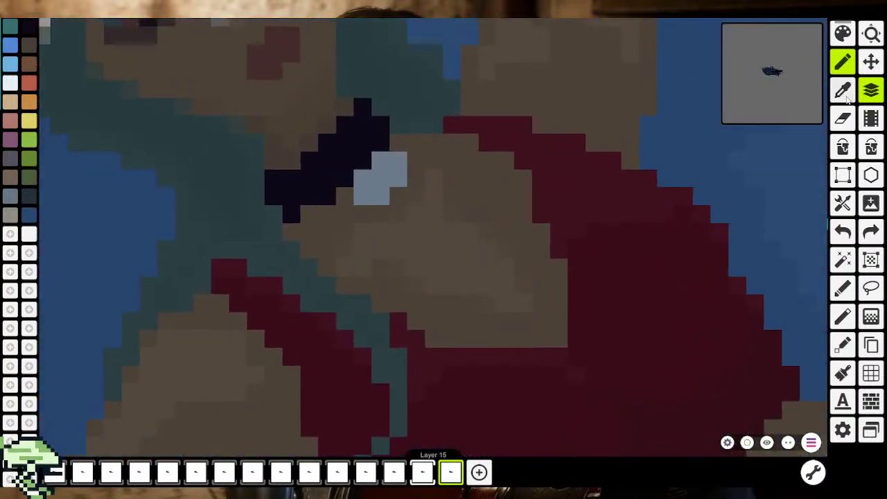
{"action": "key", "text": "b"}
{"action": "key", "text": "ctrl+z"}
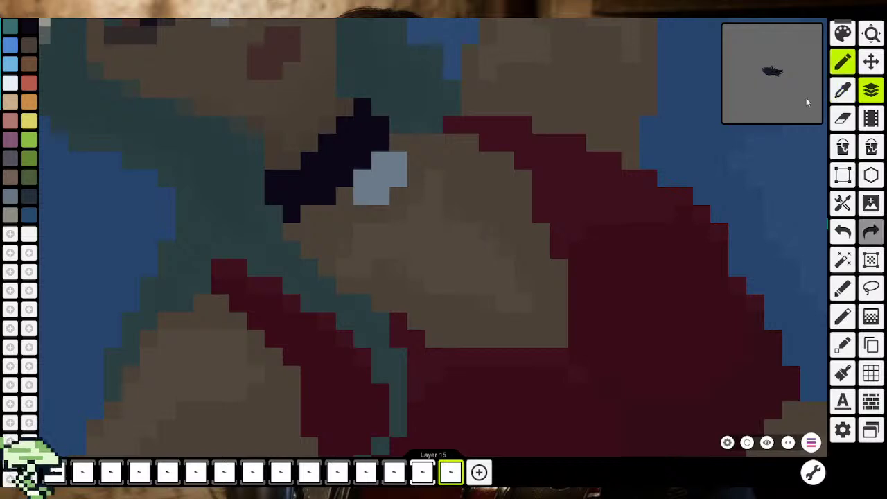
Set the skin brown 4F443B to opacity 142
{"action": "left_click", "coordinate": [843, 33]}
{"action": "left_click", "coordinate": [439, 351]}
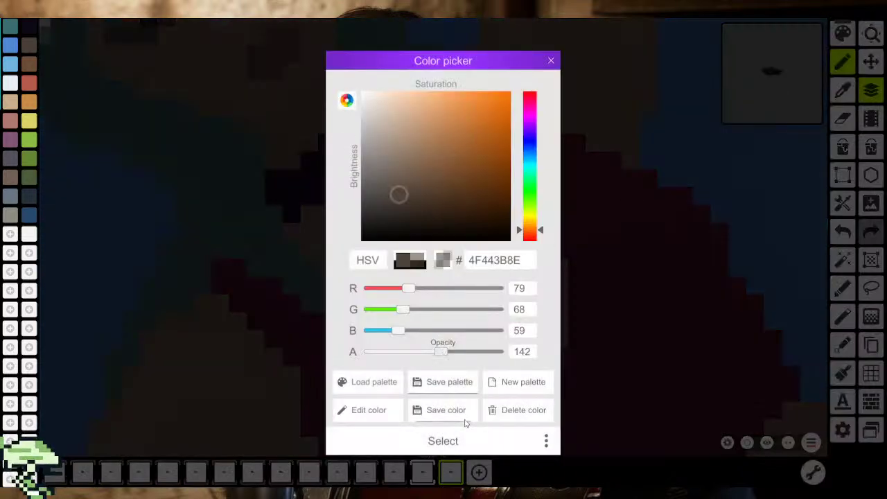
{"action": "left_click", "coordinate": [443, 439]}
{"action": "scroll", "coordinate": [524, 239], "scroll_direction": "up", "scroll_amount": 3}
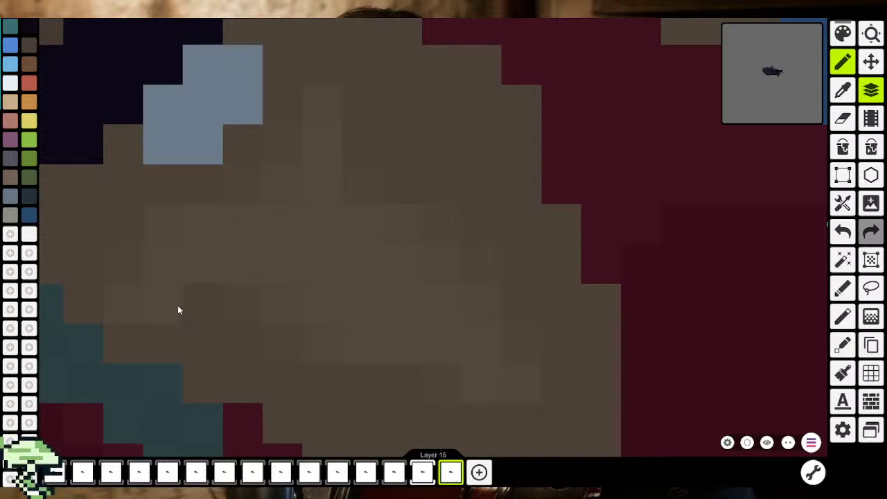
Zoom in and out around the chest to inspect the shading area
{"action": "scroll", "coordinate": [179, 306], "scroll_direction": "down", "scroll_amount": 3}
{"action": "scroll", "coordinate": [192, 305], "scroll_direction": "down", "scroll_amount": 5}
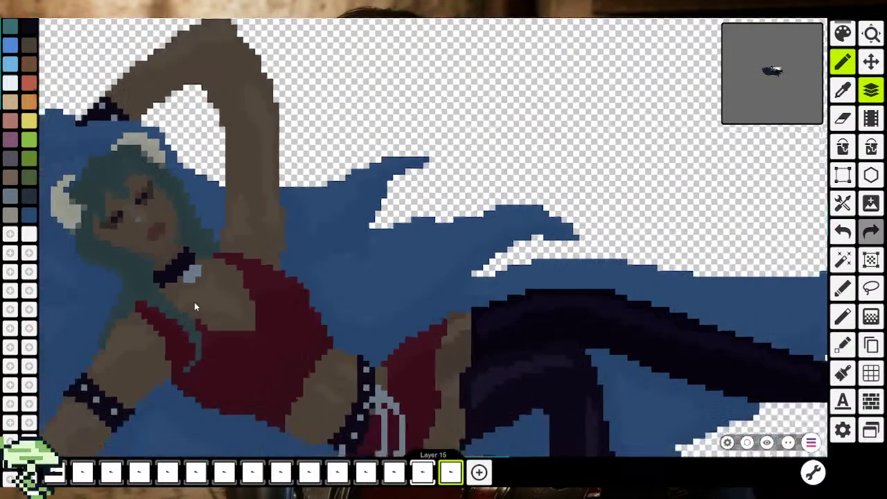
{"action": "scroll", "coordinate": [192, 305], "scroll_direction": "down", "scroll_amount": 2}
{"action": "scroll", "coordinate": [448, 281], "scroll_direction": "up", "scroll_amount": 2}
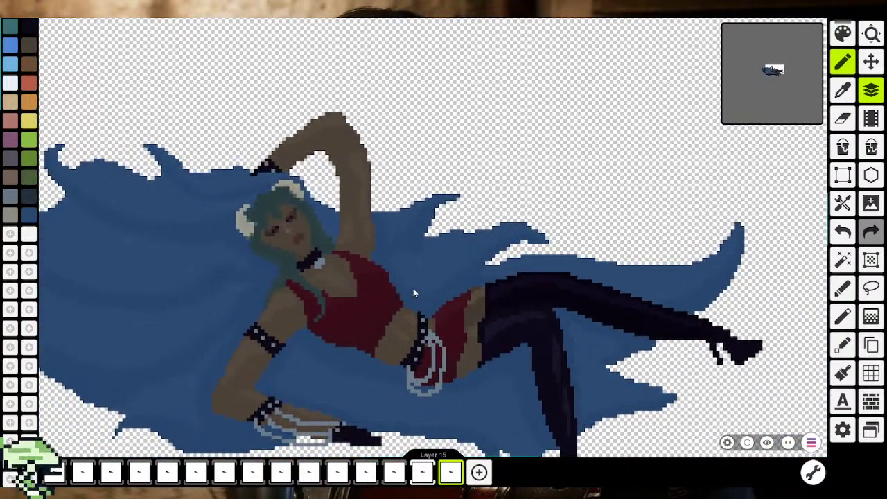
{"action": "scroll", "coordinate": [337, 286], "scroll_direction": "up", "scroll_amount": 2}
{"action": "scroll", "coordinate": [334, 280], "scroll_direction": "up", "scroll_amount": 2}
{"action": "scroll", "coordinate": [322, 280], "scroll_direction": "up", "scroll_amount": 2}
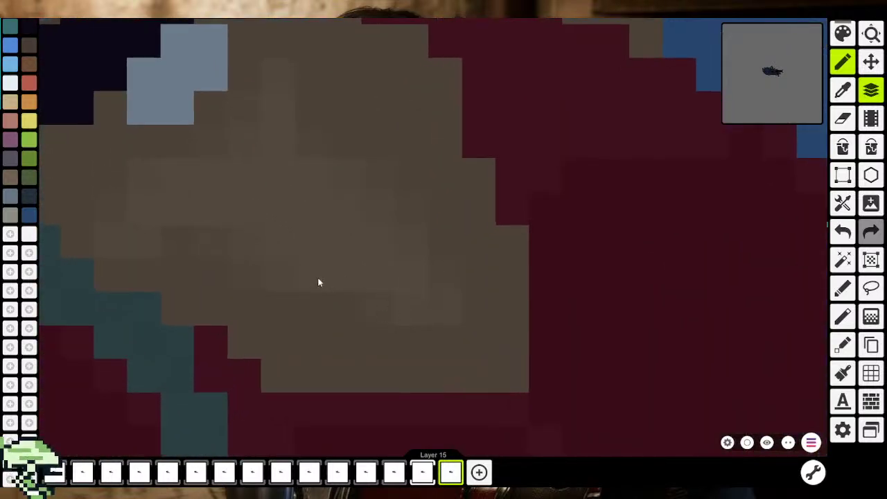
{"action": "scroll", "coordinate": [317, 277], "scroll_direction": "down", "scroll_amount": 2}
{"action": "scroll", "coordinate": [325, 287], "scroll_direction": "down", "scroll_amount": 2}
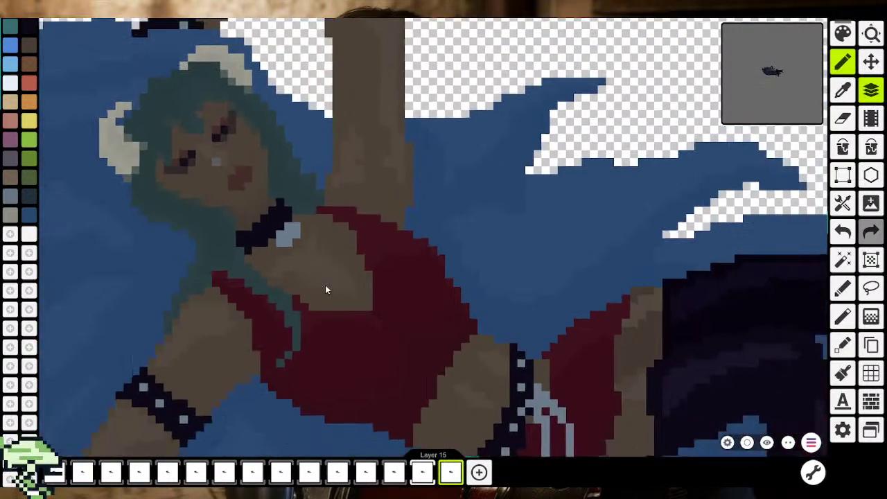
{"action": "scroll", "coordinate": [325, 287], "scroll_direction": "down", "scroll_amount": 2}
{"action": "scroll", "coordinate": [326, 288], "scroll_direction": "down", "scroll_amount": 2}
{"action": "scroll", "coordinate": [326, 289], "scroll_direction": "down", "scroll_amount": 1}
{"action": "scroll", "coordinate": [399, 312], "scroll_direction": "up", "scroll_amount": 1}
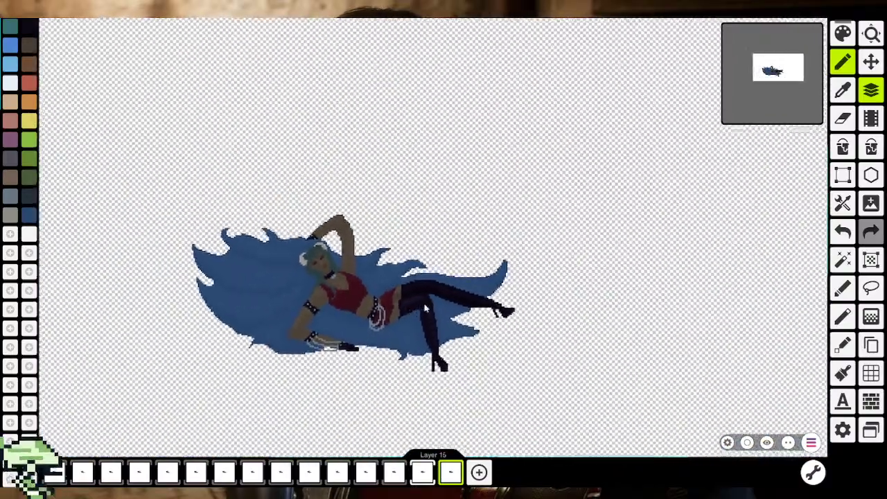
{"action": "scroll", "coordinate": [391, 287], "scroll_direction": "up", "scroll_amount": 1}
{"action": "scroll", "coordinate": [387, 270], "scroll_direction": "up", "scroll_amount": 2}
{"action": "scroll", "coordinate": [339, 281], "scroll_direction": "up", "scroll_amount": 2}
{"action": "scroll", "coordinate": [335, 289], "scroll_direction": "down", "scroll_amount": 1}
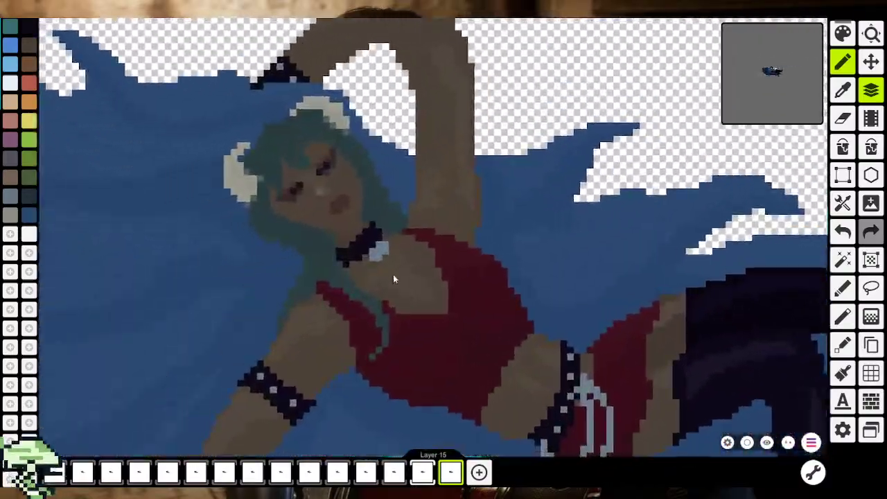
{"action": "scroll", "coordinate": [395, 278], "scroll_direction": "up", "scroll_amount": 3}
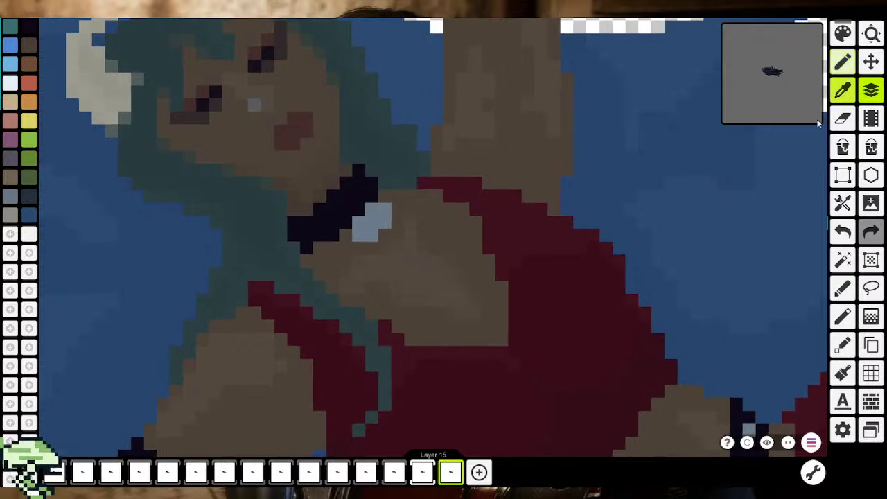
Return to the pencil and revert the last two strokes on the choker
{"action": "scroll", "coordinate": [392, 326], "scroll_direction": "up", "scroll_amount": 2}
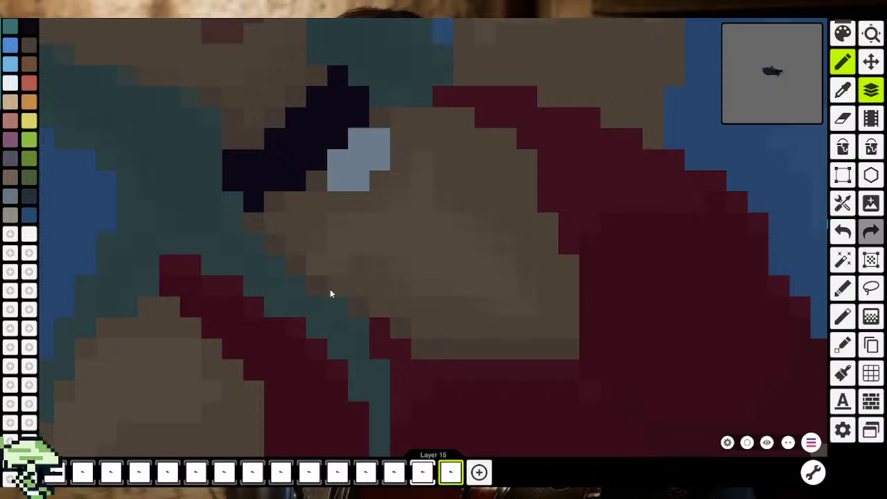
{"action": "left_click", "coordinate": [843, 90]}
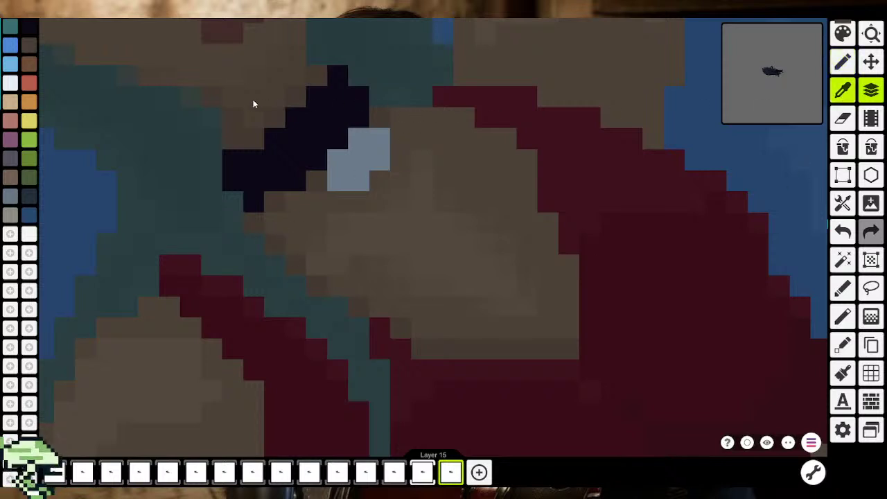
{"action": "key", "text": "b"}
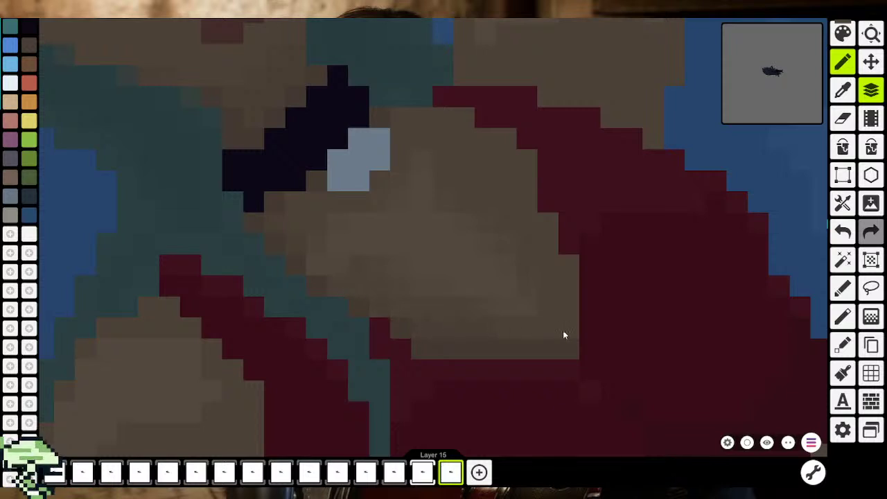
{"action": "key", "text": "ctrl+z"}
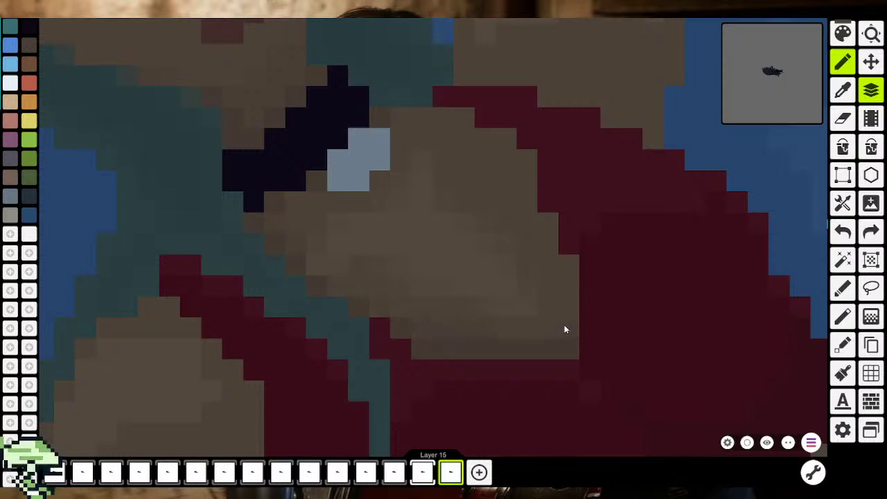
{"action": "key", "text": "ctrl+y"}
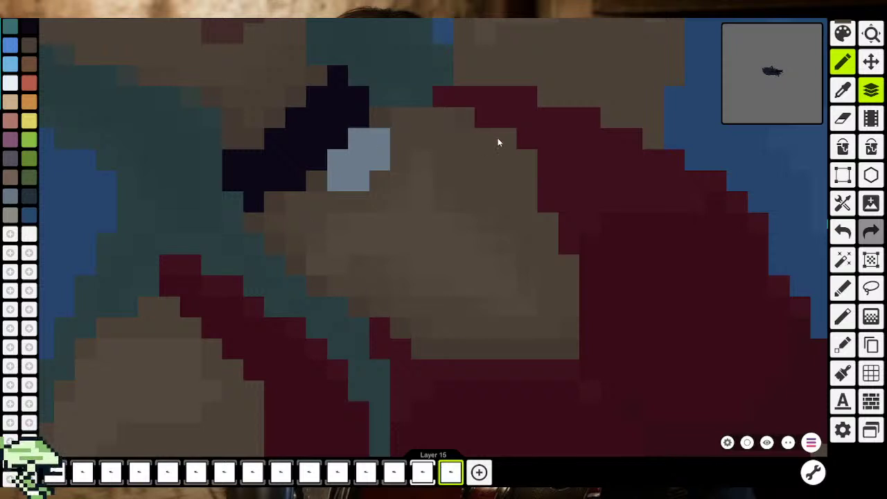
{"action": "scroll", "coordinate": [564, 291], "scroll_direction": "down", "scroll_amount": 2}
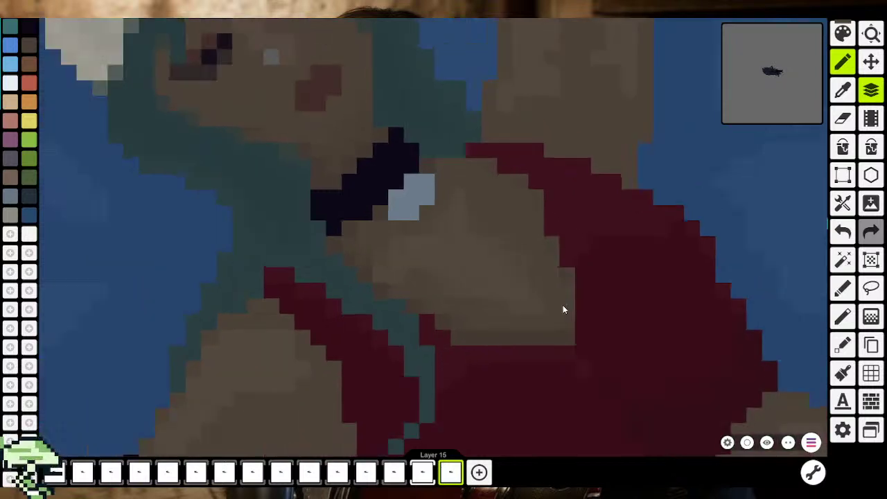
{"action": "scroll", "coordinate": [561, 304], "scroll_direction": "down", "scroll_amount": 2}
{"action": "scroll", "coordinate": [562, 306], "scroll_direction": "down", "scroll_amount": 2}
{"action": "scroll", "coordinate": [560, 308], "scroll_direction": "down", "scroll_amount": 2}
{"action": "scroll", "coordinate": [557, 298], "scroll_direction": "up", "scroll_amount": 2}
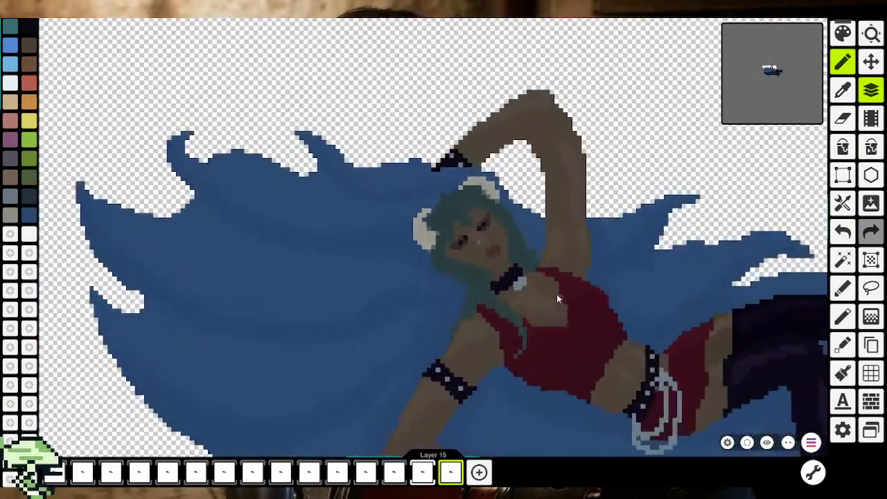
{"action": "scroll", "coordinate": [548, 284], "scroll_direction": "up", "scroll_amount": 2}
{"action": "scroll", "coordinate": [537, 268], "scroll_direction": "up", "scroll_amount": 2}
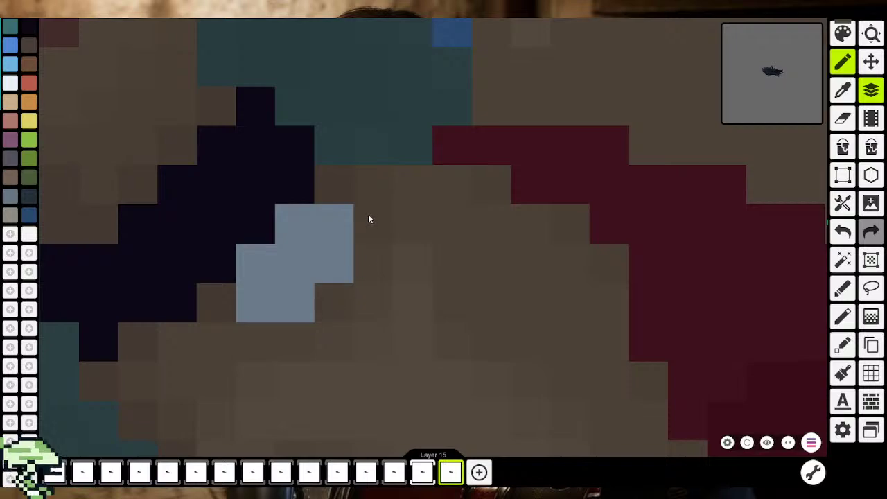
{"action": "scroll", "coordinate": [304, 358], "scroll_direction": "down", "scroll_amount": 2}
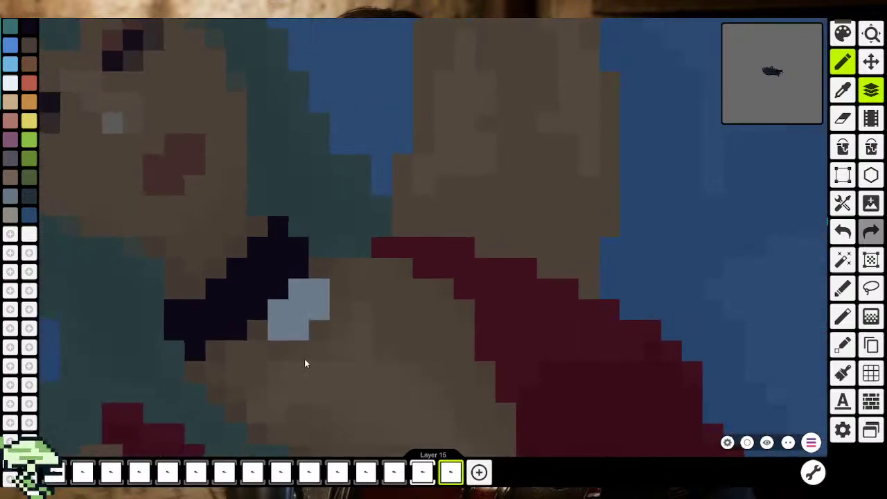
{"action": "scroll", "coordinate": [305, 361], "scroll_direction": "down", "scroll_amount": 2}
{"action": "scroll", "coordinate": [312, 360], "scroll_direction": "down", "scroll_amount": 1}
{"action": "scroll", "coordinate": [312, 360], "scroll_direction": "down", "scroll_amount": 1}
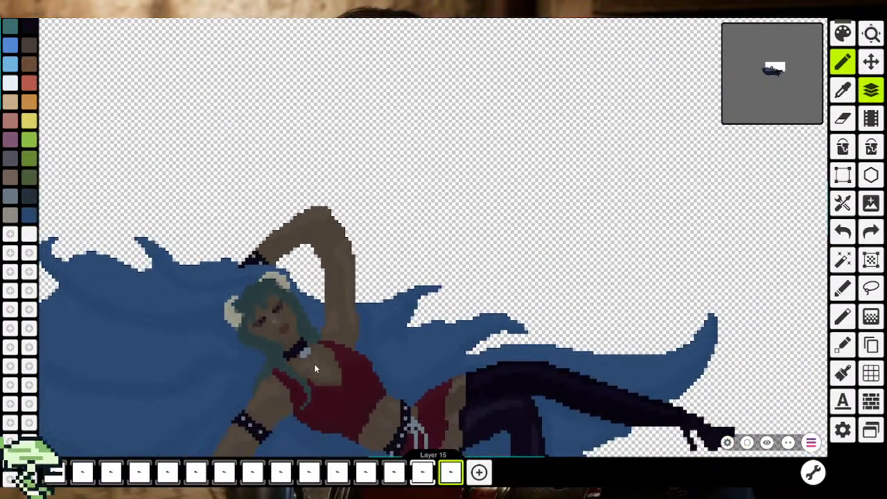
{"action": "scroll", "coordinate": [313, 368], "scroll_direction": "down", "scroll_amount": 2}
{"action": "scroll", "coordinate": [462, 312], "scroll_direction": "down", "scroll_amount": 1}
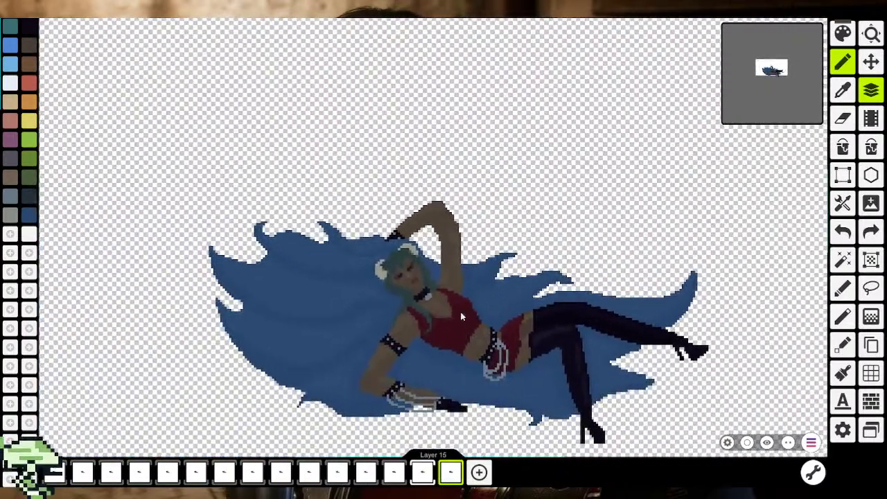
{"action": "scroll", "coordinate": [444, 318], "scroll_direction": "up", "scroll_amount": 1}
{"action": "scroll", "coordinate": [443, 317], "scroll_direction": "up", "scroll_amount": 2}
{"action": "scroll", "coordinate": [435, 305], "scroll_direction": "up", "scroll_amount": 1}
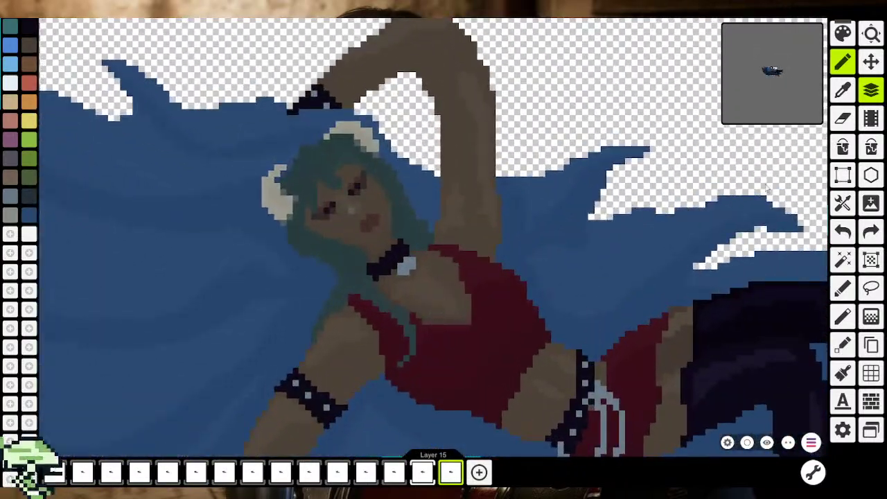
{"action": "scroll", "coordinate": [370, 356], "scroll_direction": "up", "scroll_amount": 1}
{"action": "scroll", "coordinate": [271, 431], "scroll_direction": "up", "scroll_amount": 2}
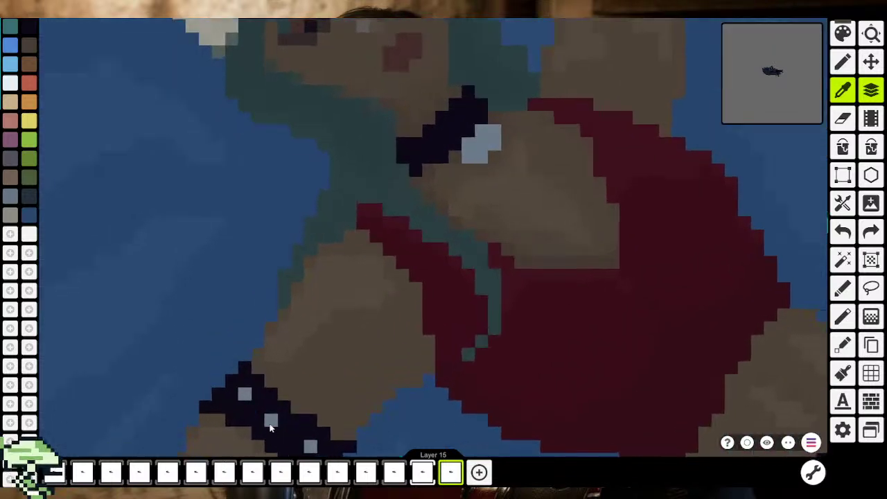
{"action": "scroll", "coordinate": [347, 343], "scroll_direction": "down", "scroll_amount": 1}
{"action": "scroll", "coordinate": [361, 233], "scroll_direction": "up", "scroll_amount": 1}
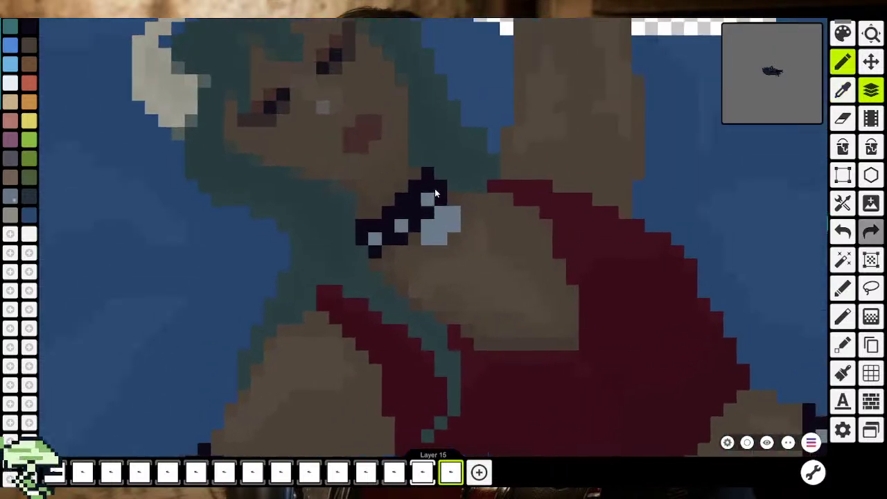
{"action": "scroll", "coordinate": [418, 257], "scroll_direction": "down", "scroll_amount": 2}
{"action": "scroll", "coordinate": [415, 313], "scroll_direction": "down", "scroll_amount": 1}
{"action": "scroll", "coordinate": [415, 313], "scroll_direction": "down", "scroll_amount": 2}
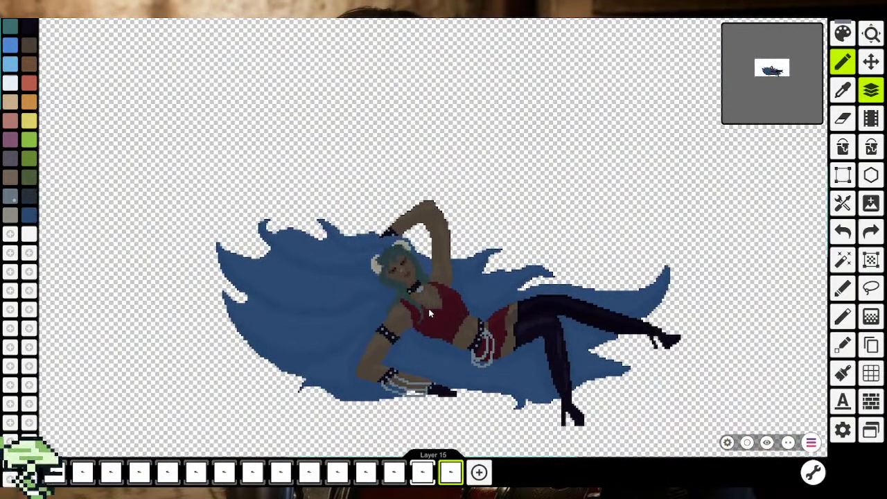
{"action": "scroll", "coordinate": [424, 305], "scroll_direction": "up", "scroll_amount": 3}
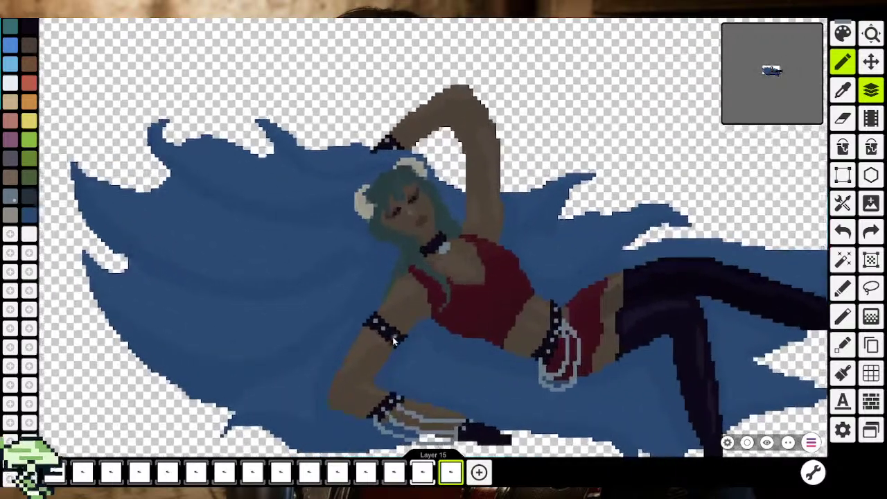
{"action": "scroll", "coordinate": [393, 288], "scroll_direction": "up", "scroll_amount": 2}
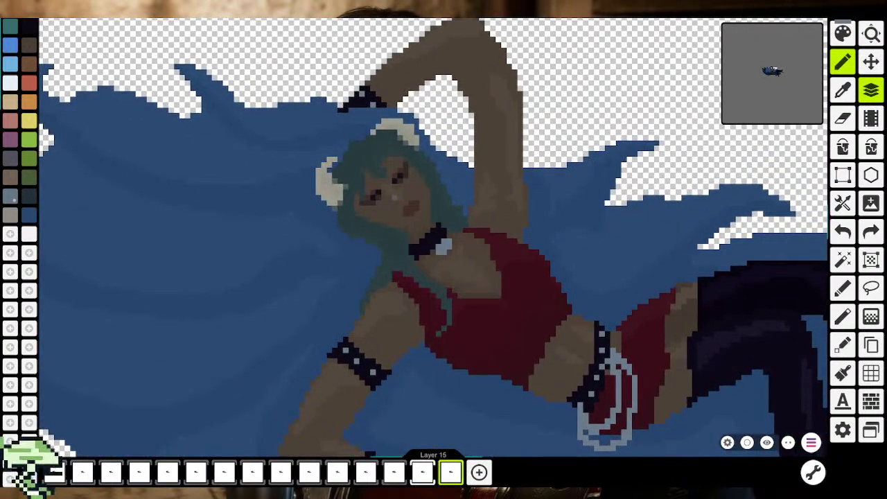
{"action": "left_click", "coordinate": [842, 90]}
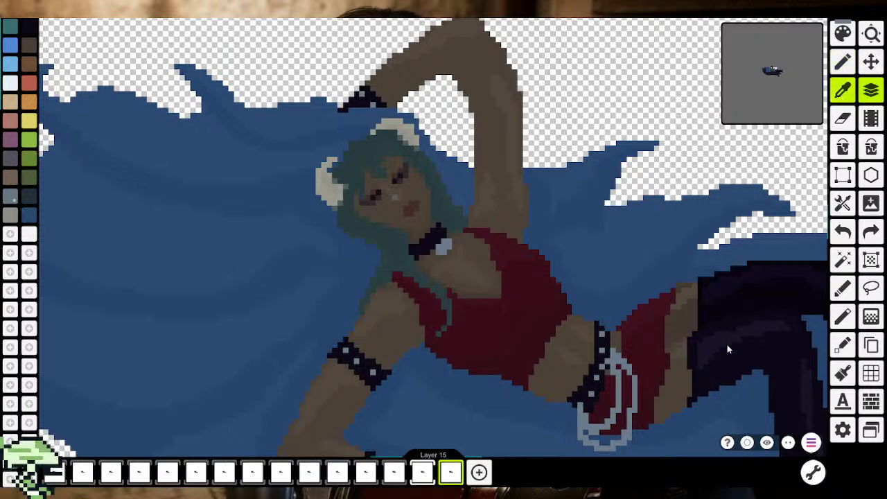
{"action": "key", "text": "b"}
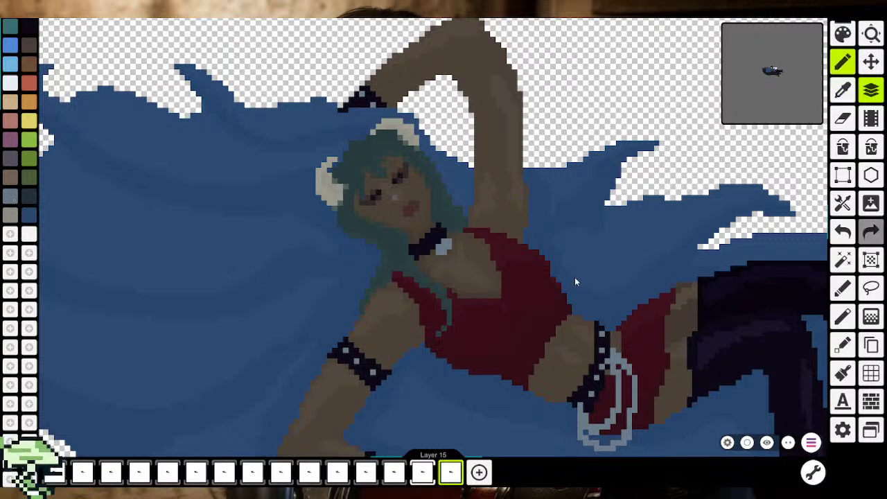
{"action": "scroll", "coordinate": [444, 263], "scroll_direction": "up", "scroll_amount": 2}
{"action": "scroll", "coordinate": [402, 260], "scroll_direction": "up", "scroll_amount": 3}
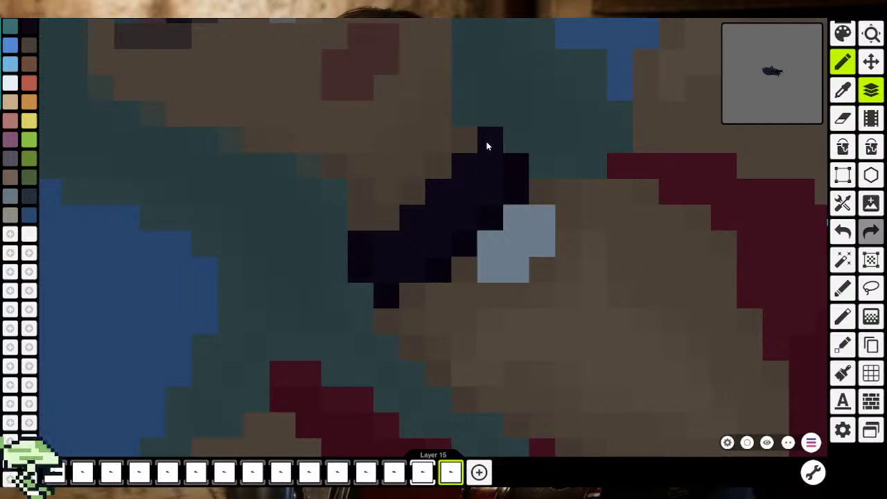
{"action": "scroll", "coordinate": [400, 248], "scroll_direction": "down", "scroll_amount": 3}
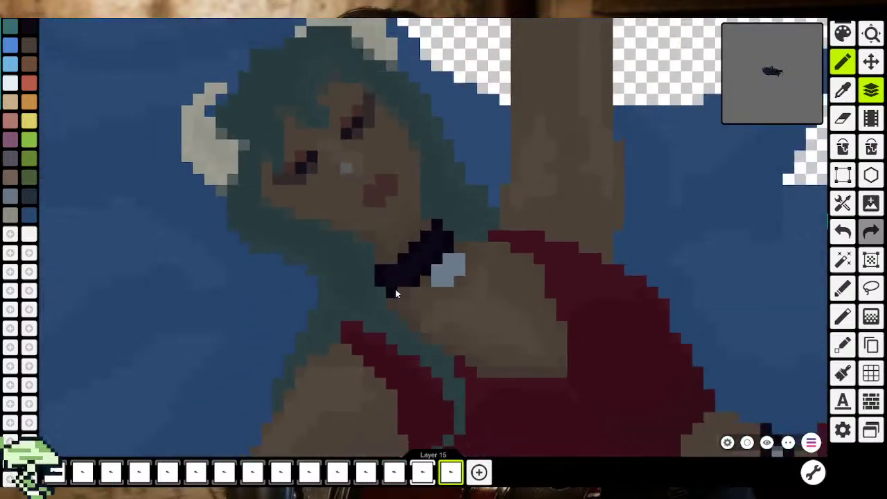
{"action": "scroll", "coordinate": [396, 293], "scroll_direction": "down", "scroll_amount": 3}
{"action": "scroll", "coordinate": [416, 305], "scroll_direction": "down", "scroll_amount": 2}
{"action": "scroll", "coordinate": [472, 315], "scroll_direction": "down", "scroll_amount": 1}
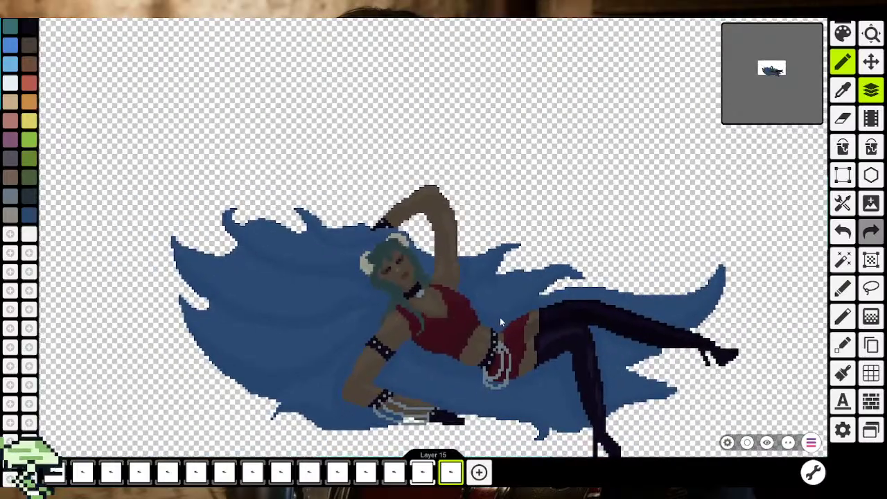
Lower the current drawing colour's opacity to 93
{"action": "left_click", "coordinate": [843, 34]}
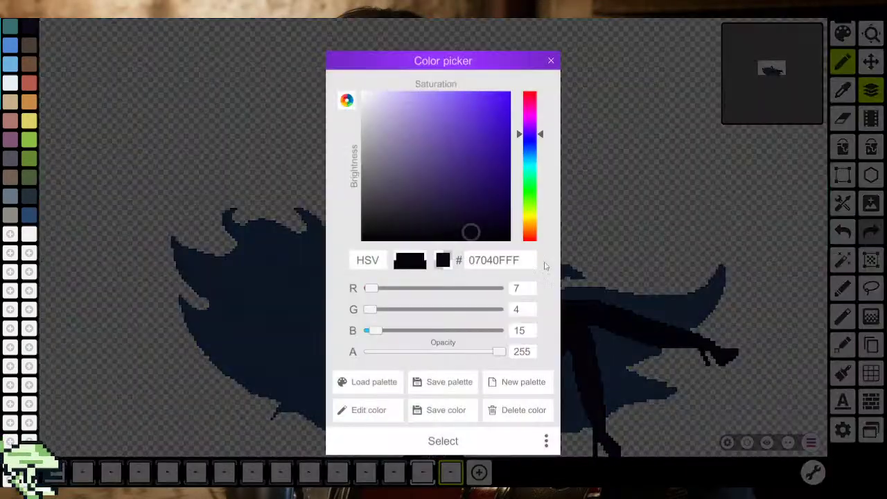
{"action": "left_click", "coordinate": [430, 350]}
{"action": "left_click", "coordinate": [443, 440]}
{"action": "scroll", "coordinate": [402, 305], "scroll_direction": "up", "scroll_amount": 5}
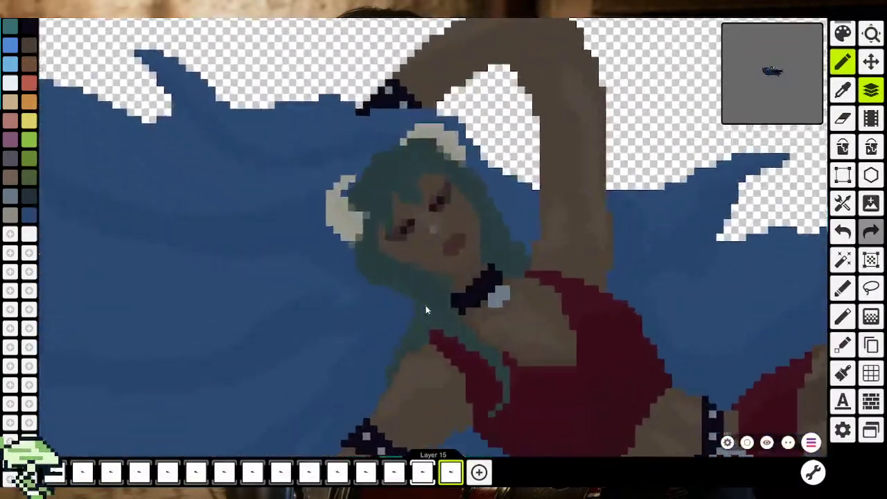
{"action": "scroll", "coordinate": [426, 309], "scroll_direction": "up", "scroll_amount": 2}
{"action": "scroll", "coordinate": [472, 300], "scroll_direction": "up", "scroll_amount": 2}
{"action": "scroll", "coordinate": [496, 299], "scroll_direction": "up", "scroll_amount": 1}
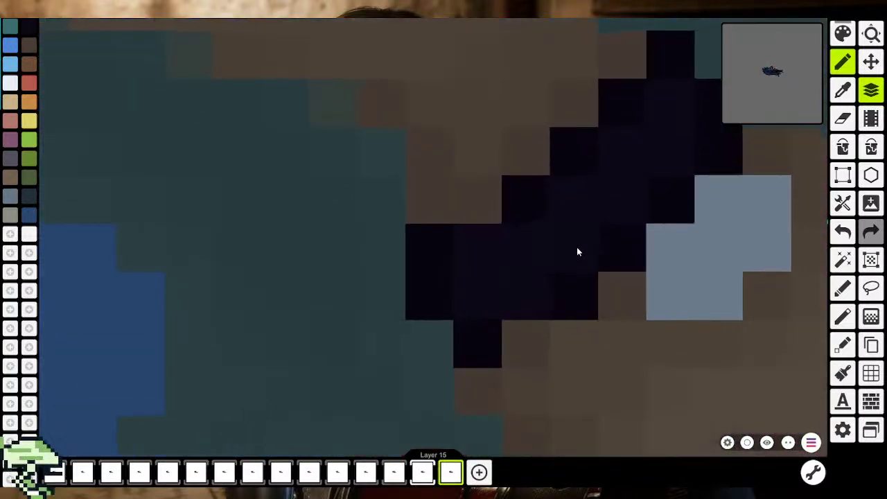
Zoom in on the choker and sample its grey-blue highlight colour
{"action": "scroll", "coordinate": [582, 215], "scroll_direction": "right", "scroll_amount": 2}
{"action": "scroll", "coordinate": [582, 215], "scroll_direction": "up", "scroll_amount": 1}
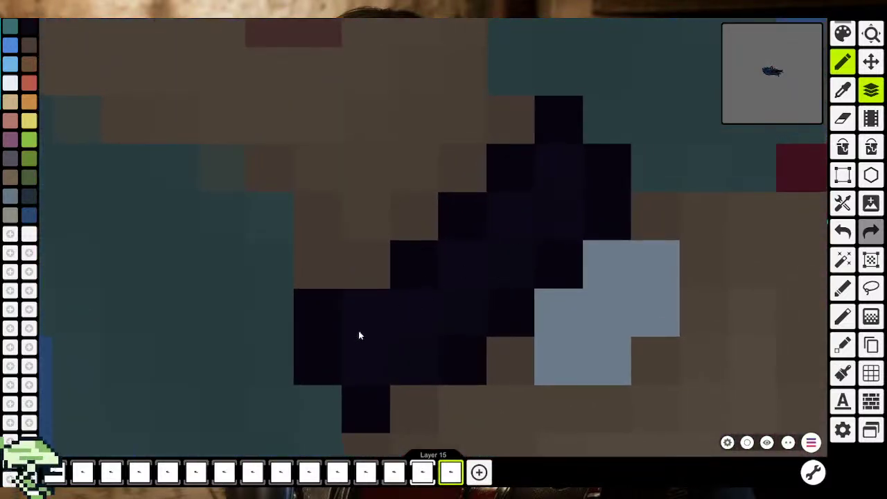
{"action": "scroll", "coordinate": [470, 320], "scroll_direction": "down", "scroll_amount": 3}
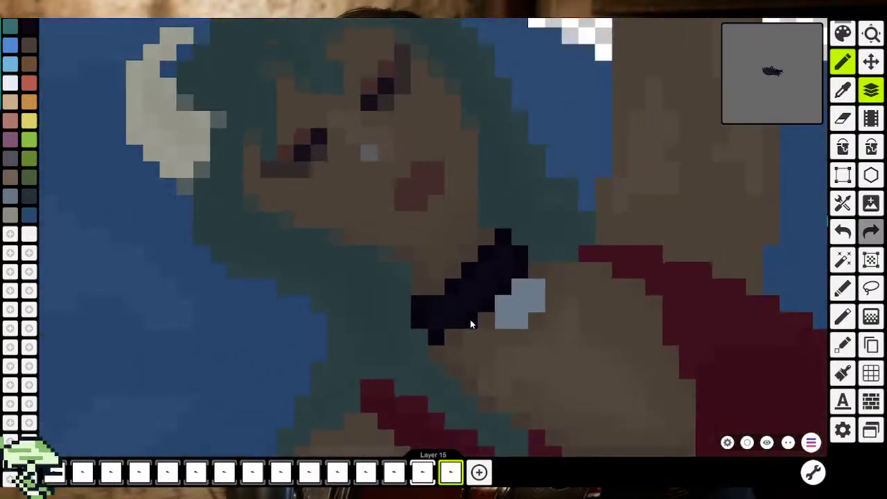
{"action": "scroll", "coordinate": [471, 334], "scroll_direction": "down", "scroll_amount": 2}
{"action": "scroll", "coordinate": [471, 340], "scroll_direction": "down", "scroll_amount": 2}
{"action": "scroll", "coordinate": [471, 340], "scroll_direction": "down", "scroll_amount": 2}
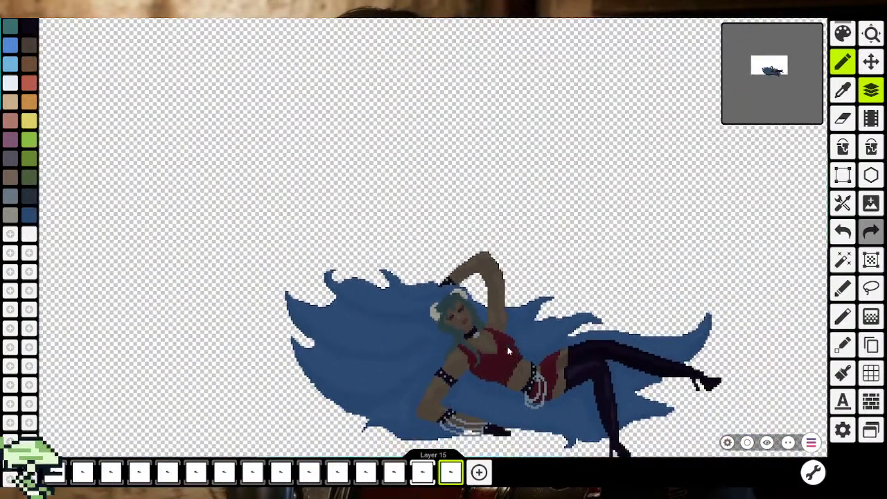
{"action": "scroll", "coordinate": [490, 334], "scroll_direction": "up", "scroll_amount": 1}
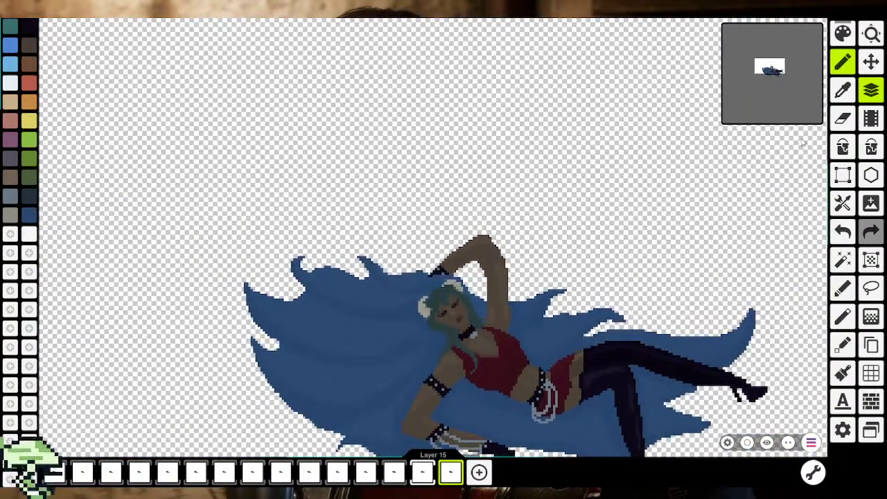
{"action": "left_click", "coordinate": [843, 91]}
{"action": "scroll", "coordinate": [421, 336], "scroll_direction": "up", "scroll_amount": 1}
{"action": "scroll", "coordinate": [485, 339], "scroll_direction": "up", "scroll_amount": 2}
{"action": "scroll", "coordinate": [528, 338], "scroll_direction": "up", "scroll_amount": 2}
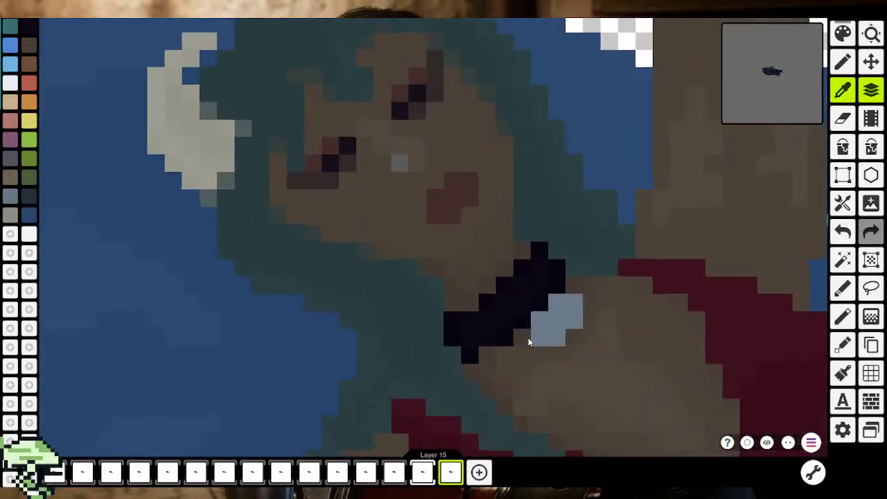
{"action": "scroll", "coordinate": [566, 319], "scroll_direction": "up", "scroll_amount": 2}
{"action": "left_click", "coordinate": [566, 320]}
Switch to lighter grey-blue 768592 and repaint two charm highlight pixels
{"action": "left_click", "coordinate": [843, 33]}
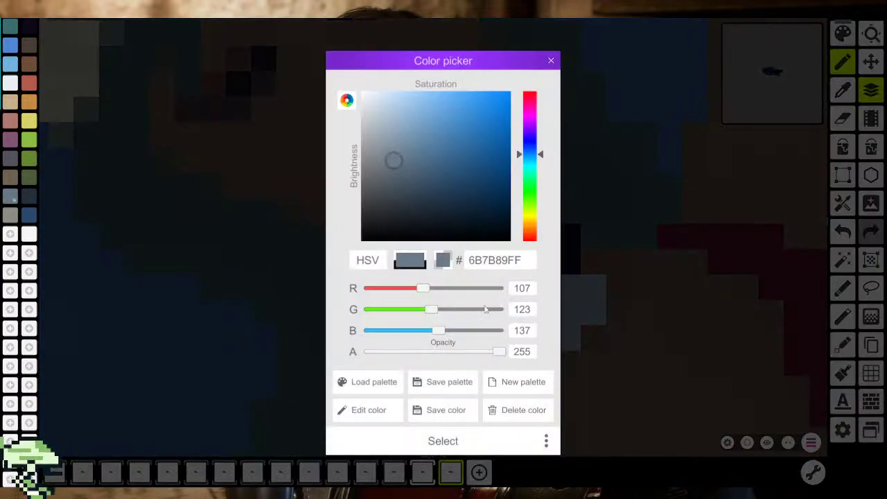
{"action": "left_click", "coordinate": [389, 155]}
{"action": "left_click", "coordinate": [443, 440]}
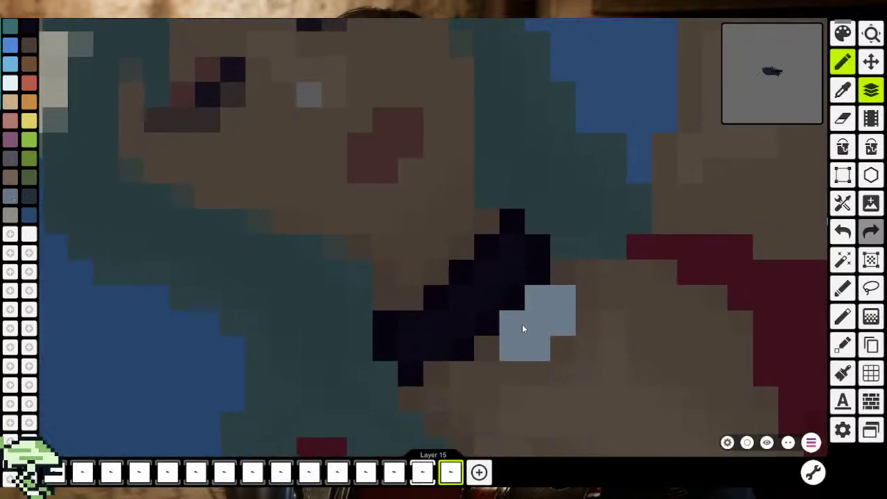
{"action": "scroll", "coordinate": [522, 324], "scroll_direction": "up", "scroll_amount": 3}
{"action": "left_click", "coordinate": [509, 325]}
{"action": "left_click", "coordinate": [555, 363]}
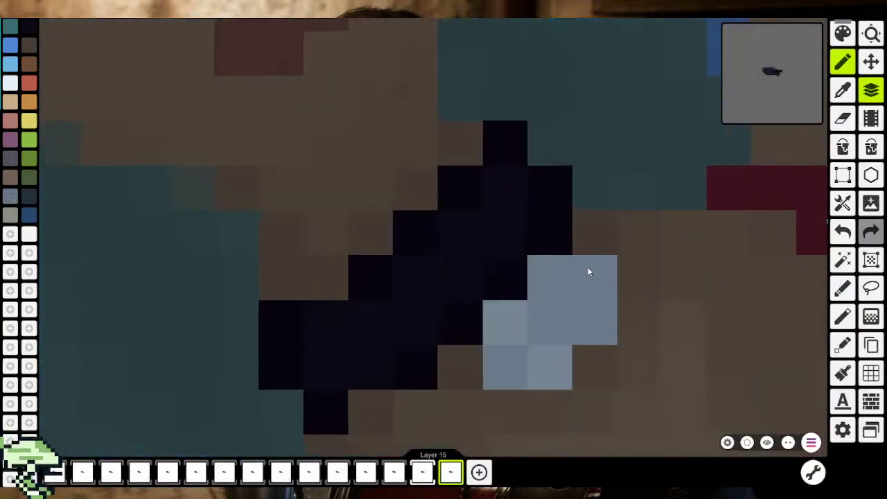
Lower the grey-blue's opacity to 153 for a semi-transparent charm highlight
{"action": "scroll", "coordinate": [559, 352], "scroll_direction": "down", "scroll_amount": 3}
{"action": "scroll", "coordinate": [564, 363], "scroll_direction": "down", "scroll_amount": 2}
{"action": "scroll", "coordinate": [563, 374], "scroll_direction": "down", "scroll_amount": 2}
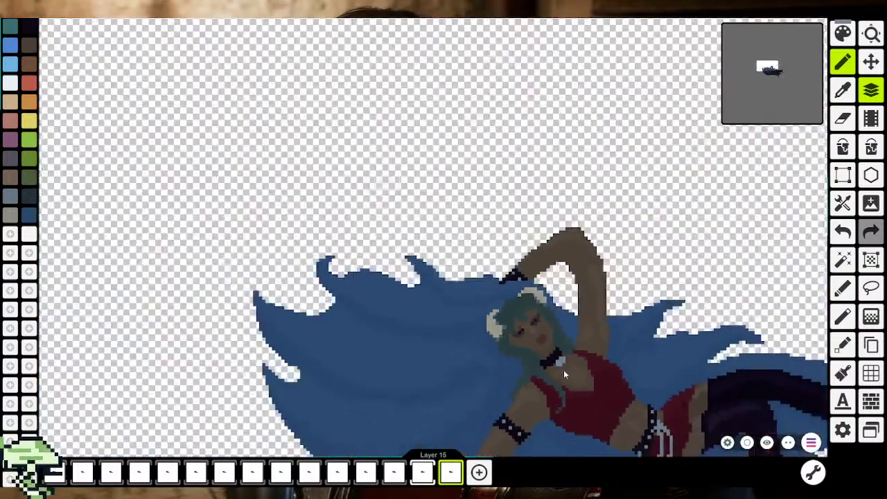
{"action": "scroll", "coordinate": [564, 374], "scroll_direction": "down", "scroll_amount": 1}
{"action": "scroll", "coordinate": [524, 343], "scroll_direction": "up", "scroll_amount": 2}
{"action": "scroll", "coordinate": [523, 343], "scroll_direction": "up", "scroll_amount": 2}
{"action": "scroll", "coordinate": [524, 343], "scroll_direction": "up", "scroll_amount": 1}
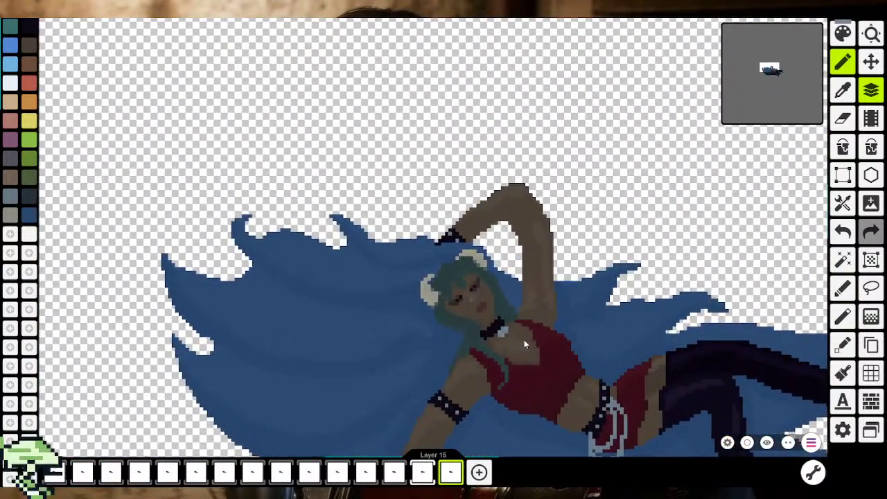
{"action": "scroll", "coordinate": [524, 340], "scroll_direction": "up", "scroll_amount": 2}
{"action": "scroll", "coordinate": [521, 324], "scroll_direction": "up", "scroll_amount": 2}
{"action": "scroll", "coordinate": [485, 336], "scroll_direction": "up", "scroll_amount": 2}
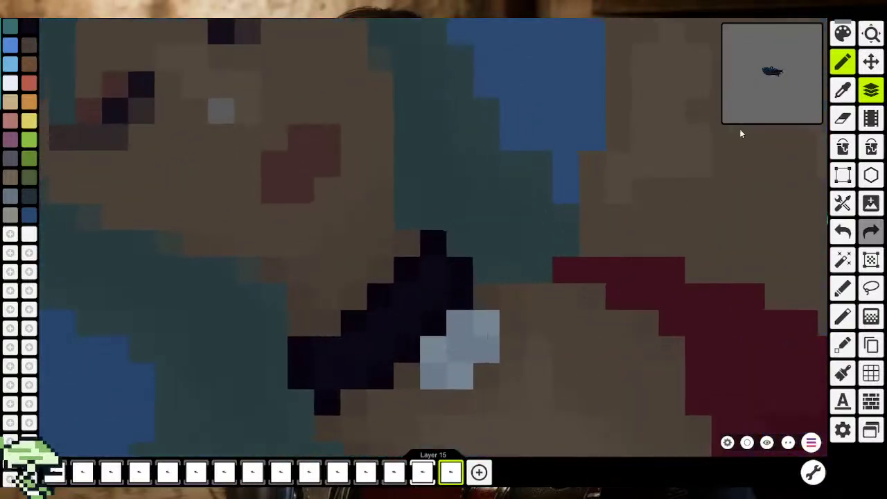
{"action": "left_click", "coordinate": [843, 33]}
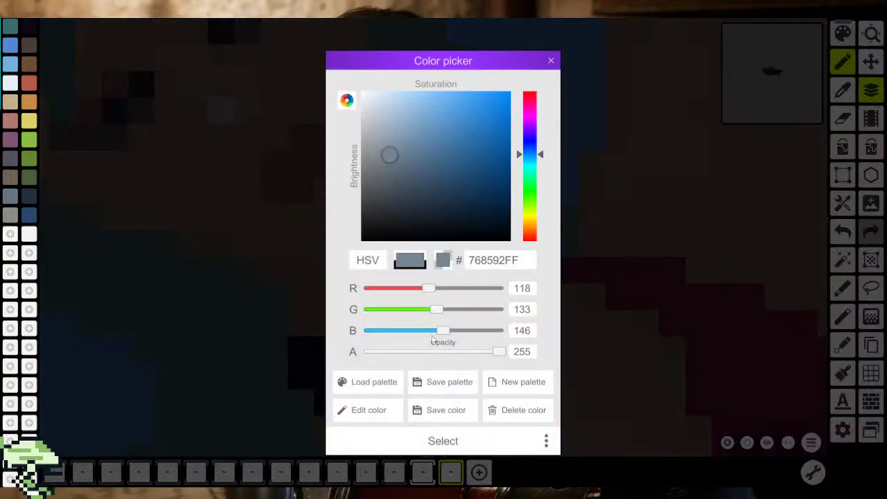
{"action": "left_click", "coordinate": [447, 352]}
{"action": "left_click", "coordinate": [457, 441]}
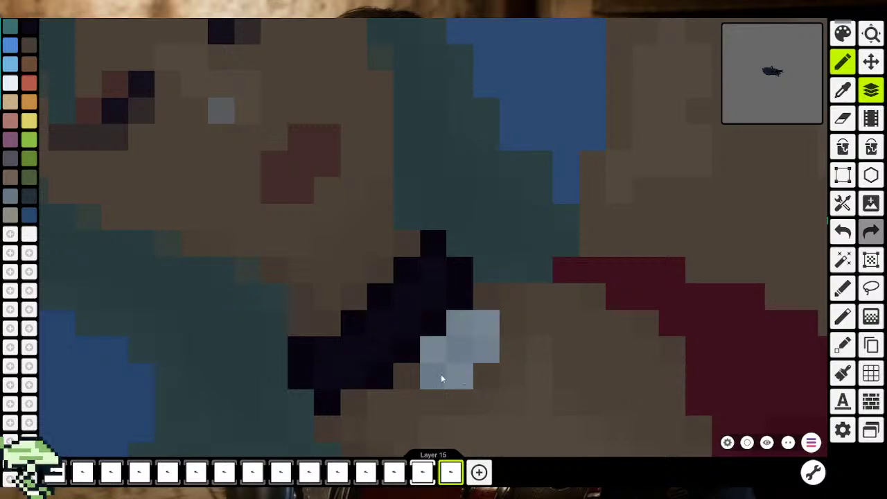
Zoom out to review the pale pendant below the choker
{"action": "scroll", "coordinate": [441, 373], "scroll_direction": "down", "scroll_amount": 3}
{"action": "scroll", "coordinate": [442, 381], "scroll_direction": "down", "scroll_amount": 3}
{"action": "scroll", "coordinate": [445, 389], "scroll_direction": "down", "scroll_amount": 3}
{"action": "scroll", "coordinate": [444, 391], "scroll_direction": "down", "scroll_amount": 2}
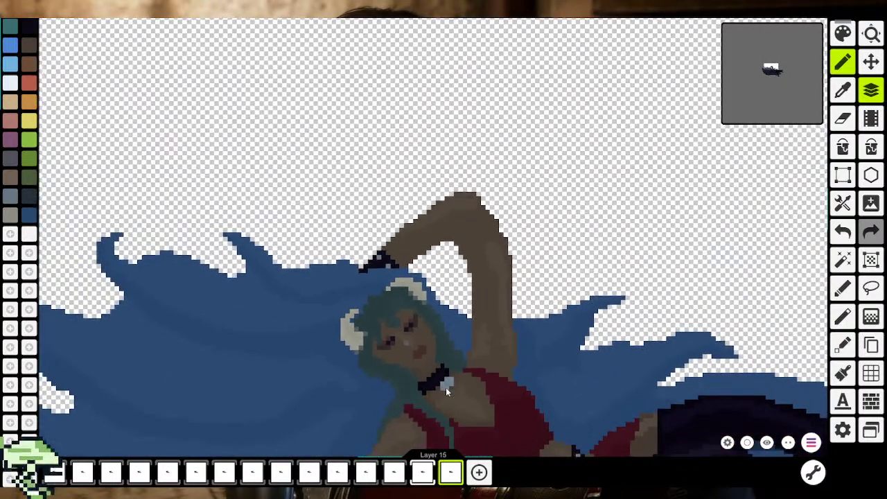
{"action": "scroll", "coordinate": [447, 377], "scroll_direction": "down", "scroll_amount": 2}
{"action": "scroll", "coordinate": [450, 331], "scroll_direction": "up", "scroll_amount": 2}
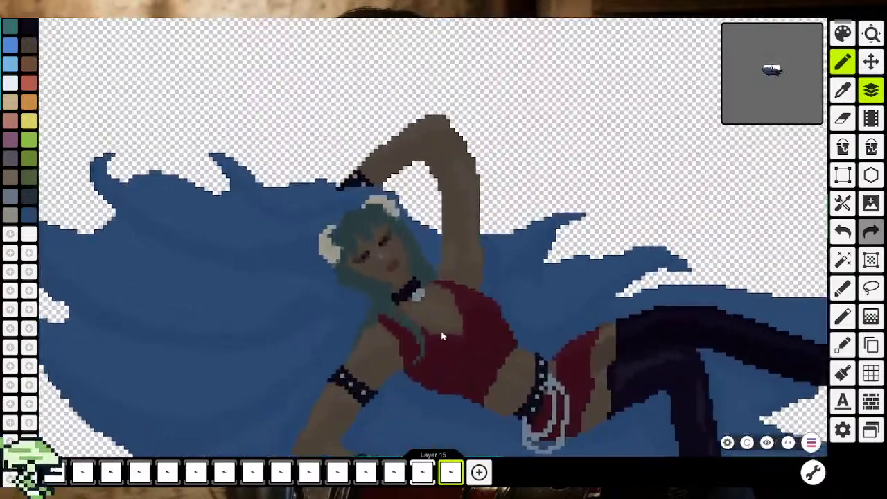
{"action": "scroll", "coordinate": [444, 326], "scroll_direction": "down", "scroll_amount": 2}
{"action": "scroll", "coordinate": [450, 298], "scroll_direction": "up", "scroll_amount": 3}
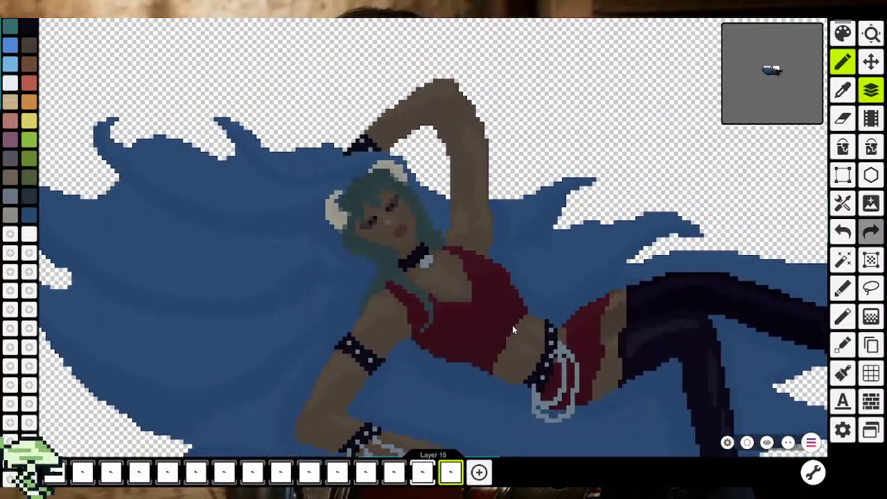
Sample a skin tone from the artwork and return to the pencil on the midriff
{"action": "left_click", "coordinate": [842, 90]}
{"action": "scroll", "coordinate": [522, 329], "scroll_direction": "up", "scroll_amount": 2}
{"action": "scroll", "coordinate": [521, 329], "scroll_direction": "up", "scroll_amount": 2}
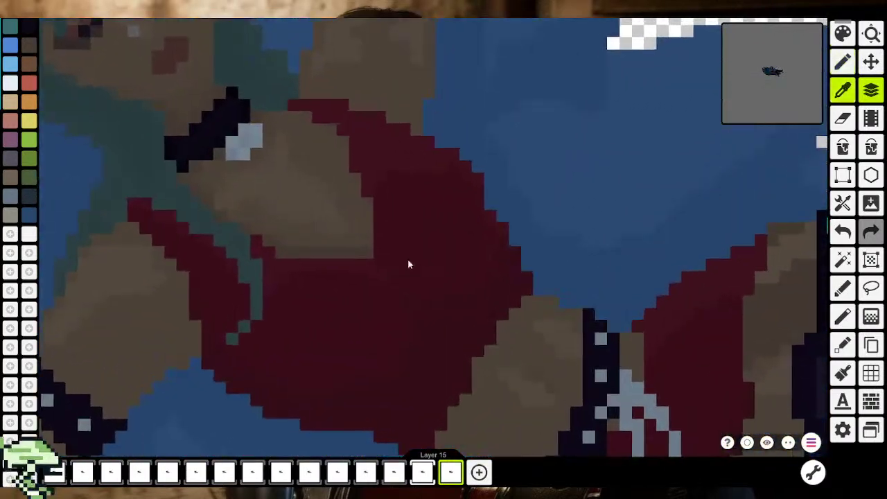
{"action": "scroll", "coordinate": [330, 197], "scroll_direction": "down", "scroll_amount": 2}
{"action": "left_click", "coordinate": [331, 198]}
{"action": "scroll", "coordinate": [450, 318], "scroll_direction": "up", "scroll_amount": 2}
{"action": "scroll", "coordinate": [476, 333], "scroll_direction": "up", "scroll_amount": 2}
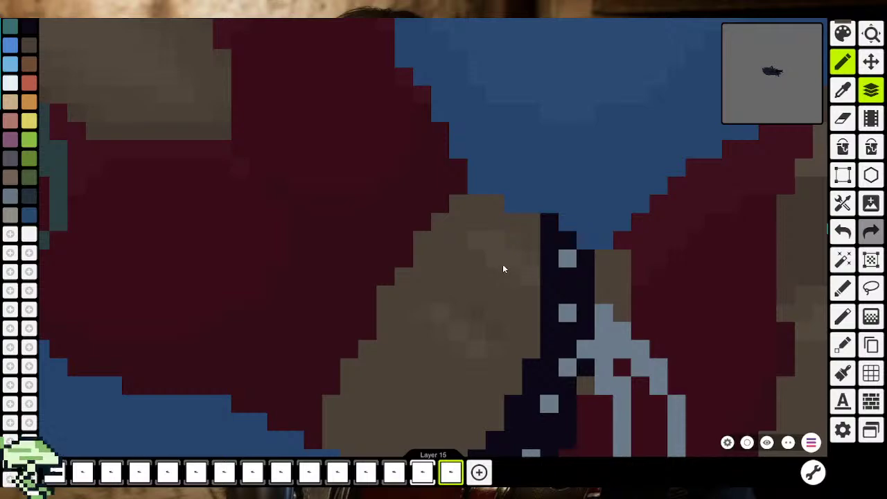
{"action": "scroll", "coordinate": [441, 359], "scroll_direction": "down", "scroll_amount": 3}
{"action": "scroll", "coordinate": [442, 359], "scroll_direction": "down", "scroll_amount": 2}
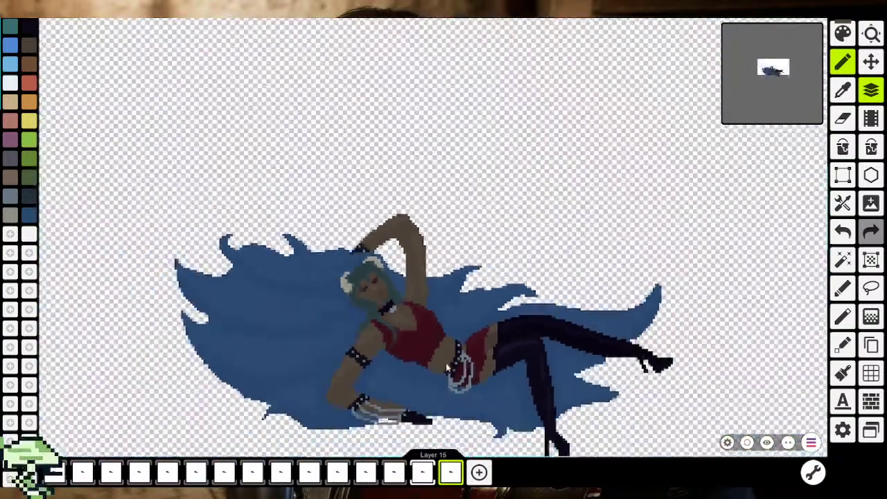
{"action": "scroll", "coordinate": [464, 357], "scroll_direction": "down", "scroll_amount": 2}
{"action": "scroll", "coordinate": [462, 353], "scroll_direction": "up", "scroll_amount": 2}
{"action": "scroll", "coordinate": [462, 353], "scroll_direction": "down", "scroll_amount": 1}
Pick another skin shade and paint first shading pixels on the bare midriff
{"action": "left_click", "coordinate": [842, 90]}
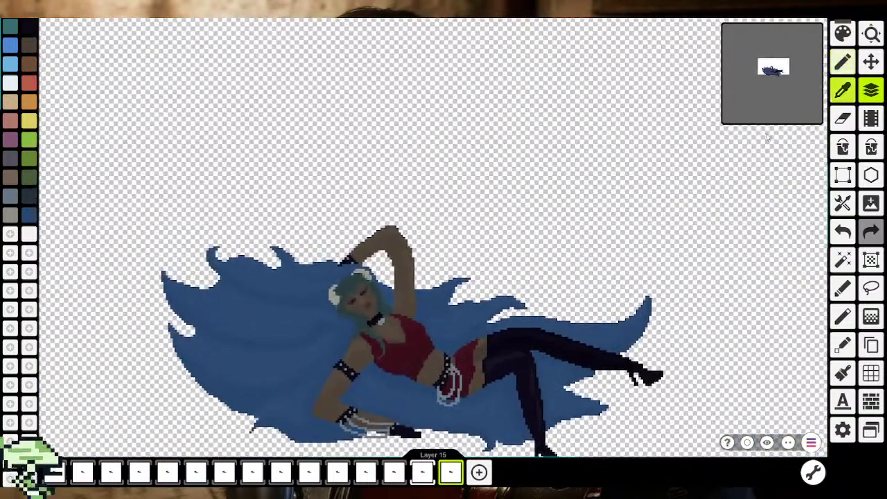
{"action": "scroll", "coordinate": [423, 327], "scroll_direction": "up", "scroll_amount": 3}
{"action": "scroll", "coordinate": [312, 398], "scroll_direction": "up", "scroll_amount": 2}
{"action": "key", "text": "b"}
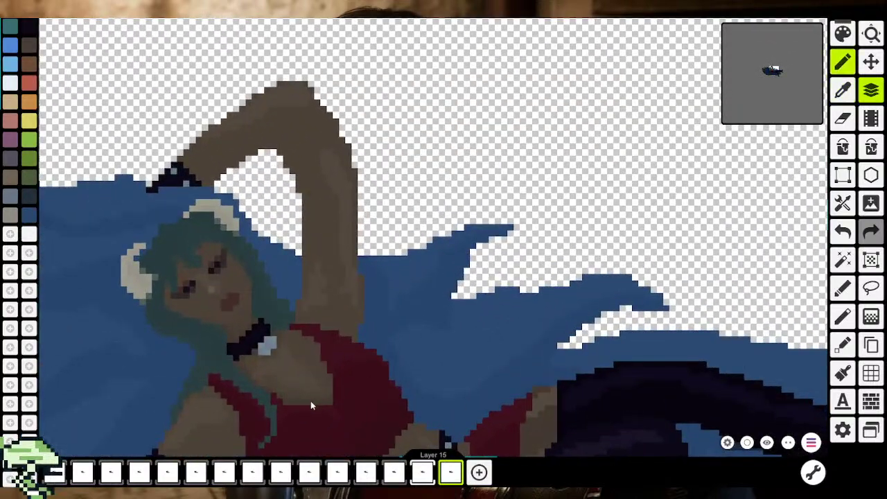
{"action": "scroll", "coordinate": [465, 155], "scroll_direction": "up", "scroll_amount": 2}
{"action": "scroll", "coordinate": [416, 243], "scroll_direction": "up", "scroll_amount": 2}
{"action": "scroll", "coordinate": [369, 314], "scroll_direction": "up", "scroll_amount": 1}
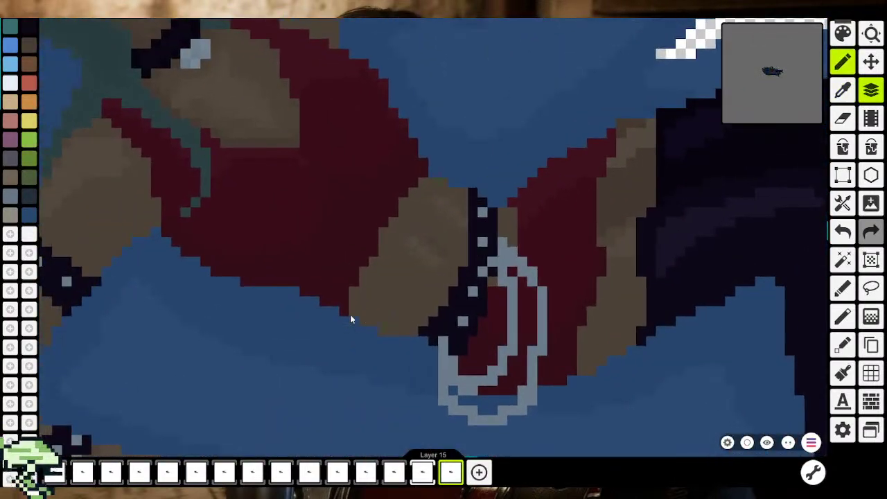
{"action": "scroll", "coordinate": [350, 312], "scroll_direction": "up", "scroll_amount": 2}
{"action": "scroll", "coordinate": [353, 307], "scroll_direction": "up", "scroll_amount": 1}
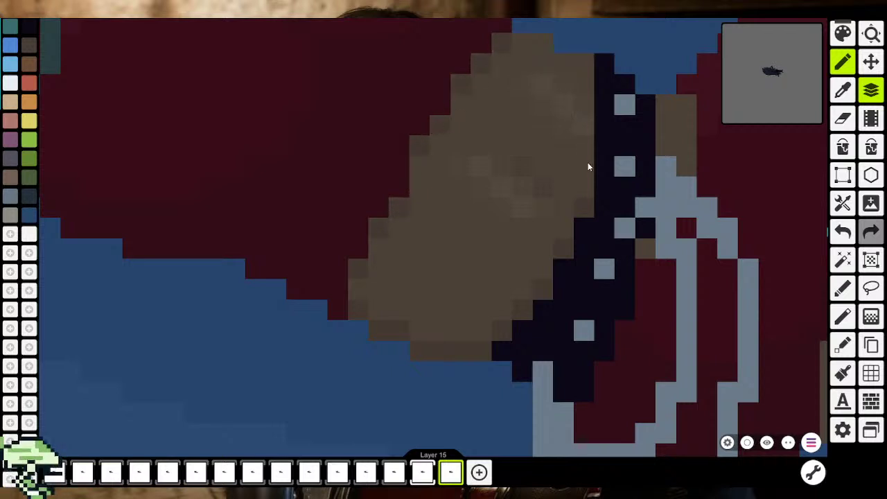
{"action": "scroll", "coordinate": [547, 235], "scroll_direction": "down", "scroll_amount": 2}
{"action": "scroll", "coordinate": [485, 298], "scroll_direction": "down", "scroll_amount": 2}
{"action": "scroll", "coordinate": [457, 316], "scroll_direction": "down", "scroll_amount": 2}
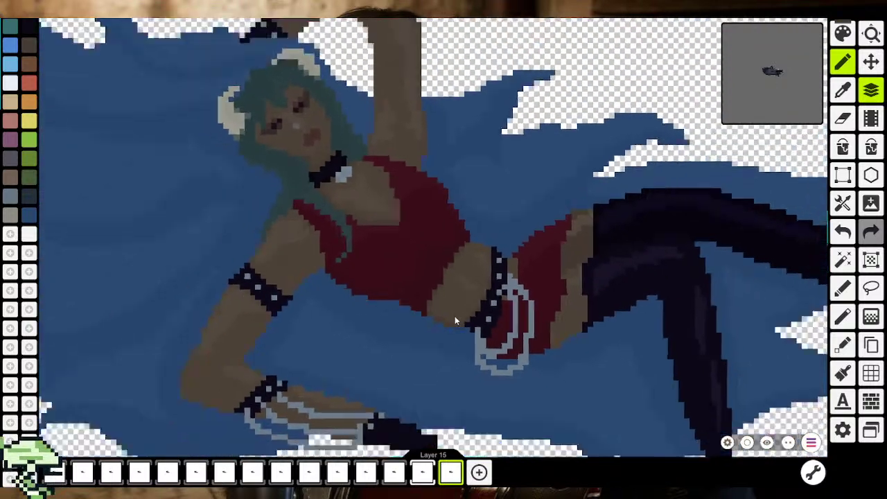
{"action": "scroll", "coordinate": [459, 319], "scroll_direction": "down", "scroll_amount": 2}
Resample the skin colour and paint more shading just above the studded belt
{"action": "left_click", "coordinate": [843, 90]}
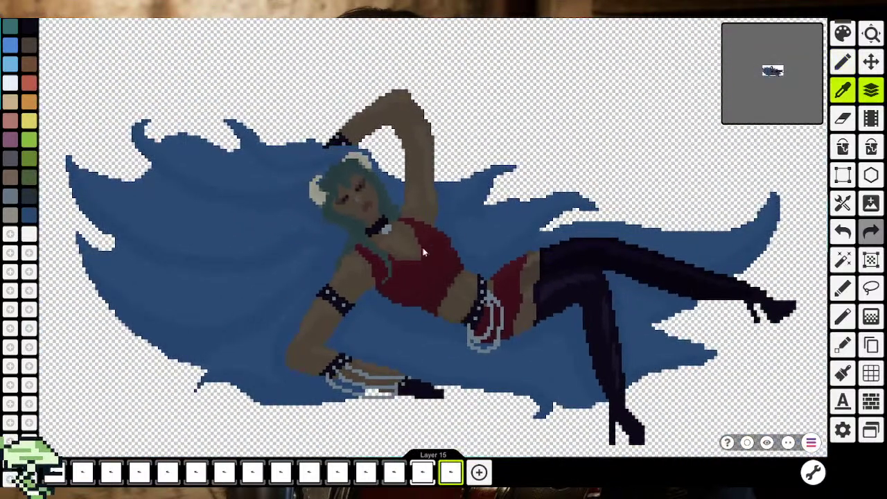
{"action": "scroll", "coordinate": [423, 249], "scroll_direction": "up", "scroll_amount": 3}
{"action": "scroll", "coordinate": [403, 268], "scroll_direction": "up", "scroll_amount": 2}
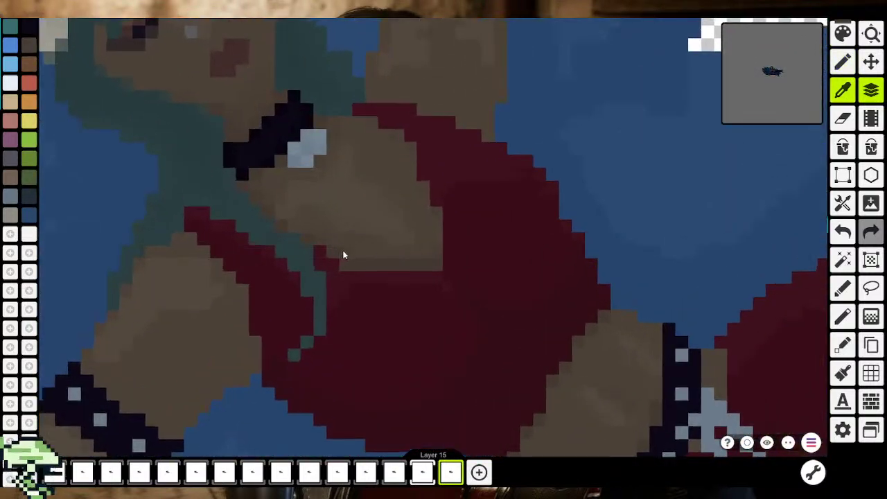
{"action": "key", "text": "b"}
{"action": "scroll", "coordinate": [485, 305], "scroll_direction": "down", "scroll_amount": 3}
{"action": "scroll", "coordinate": [440, 250], "scroll_direction": "up", "scroll_amount": 2}
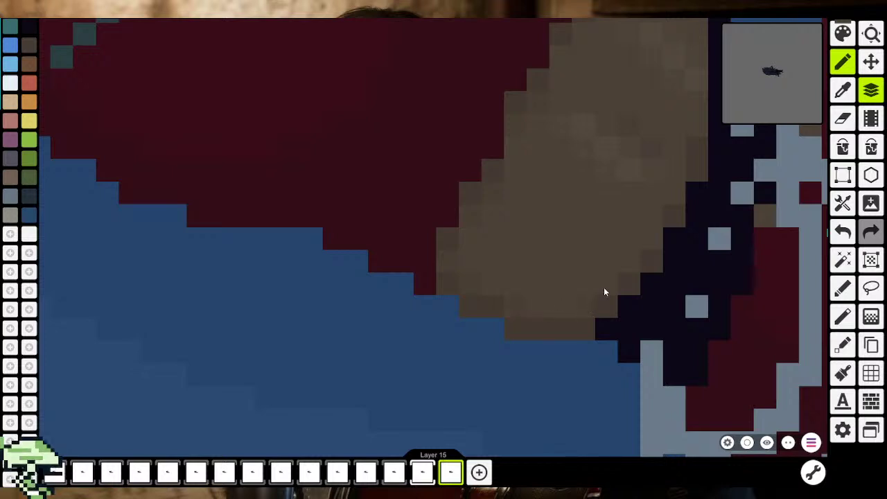
{"action": "scroll", "coordinate": [668, 197], "scroll_direction": "up", "scroll_amount": 2}
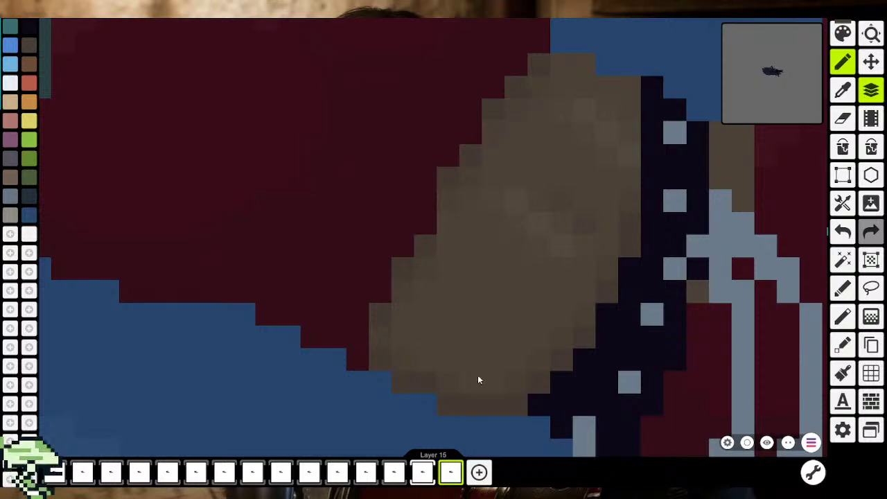
{"action": "scroll", "coordinate": [476, 374], "scroll_direction": "down", "scroll_amount": 2}
{"action": "scroll", "coordinate": [476, 376], "scroll_direction": "down", "scroll_amount": 3}
{"action": "scroll", "coordinate": [476, 384], "scroll_direction": "down", "scroll_amount": 2}
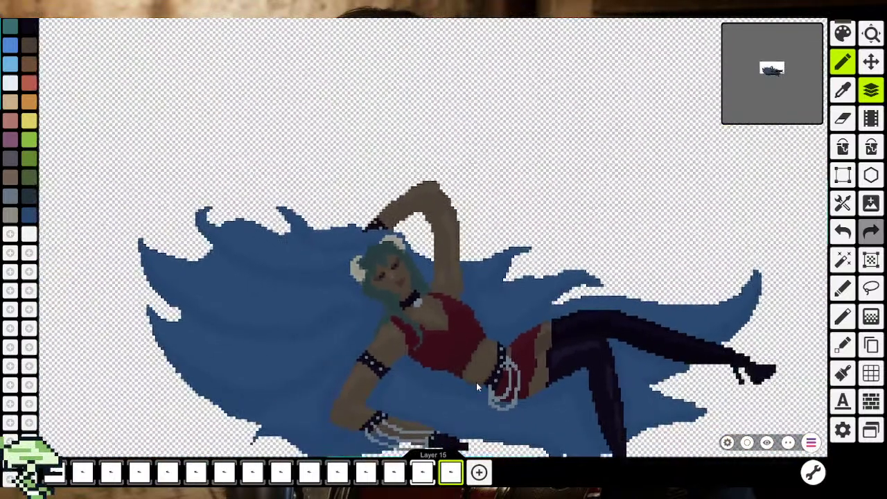
{"action": "scroll", "coordinate": [476, 382], "scroll_direction": "up", "scroll_amount": 3}
{"action": "scroll", "coordinate": [467, 377], "scroll_direction": "up", "scroll_amount": 3}
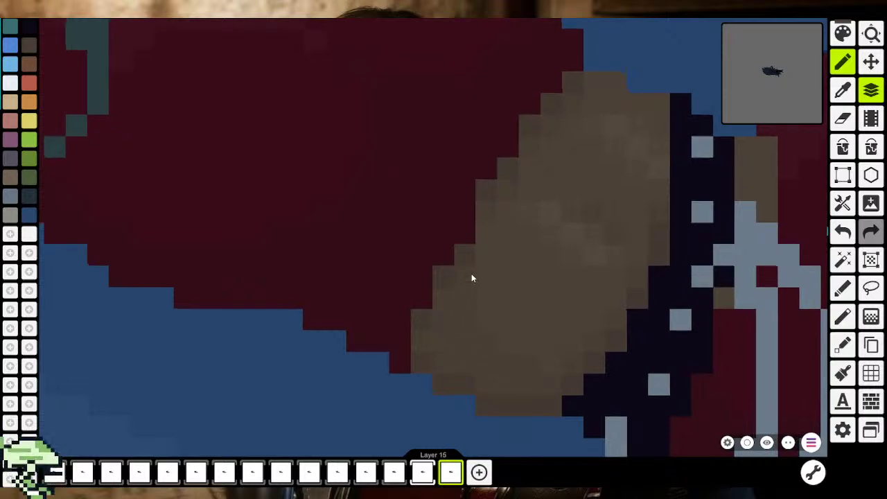
{"action": "scroll", "coordinate": [489, 361], "scroll_direction": "down", "scroll_amount": 2}
{"action": "scroll", "coordinate": [489, 362], "scroll_direction": "down", "scroll_amount": 2}
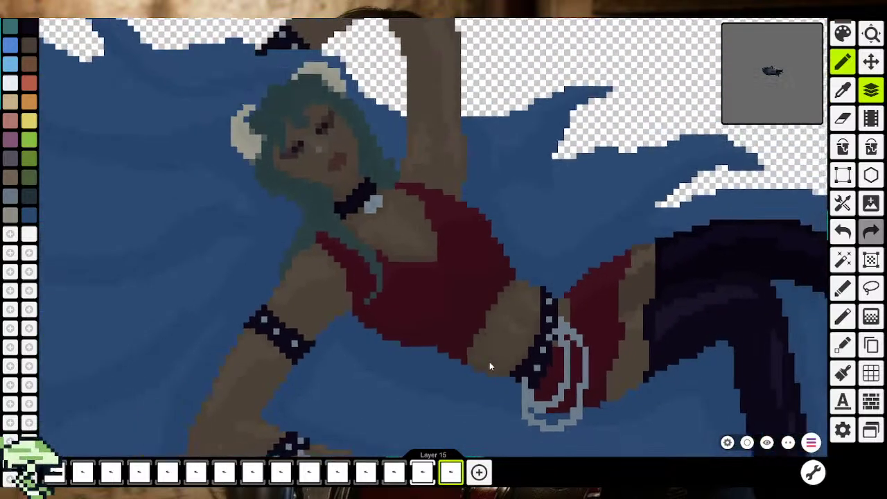
{"action": "scroll", "coordinate": [498, 365], "scroll_direction": "down", "scroll_amount": 2}
{"action": "scroll", "coordinate": [499, 366], "scroll_direction": "up", "scroll_amount": 2}
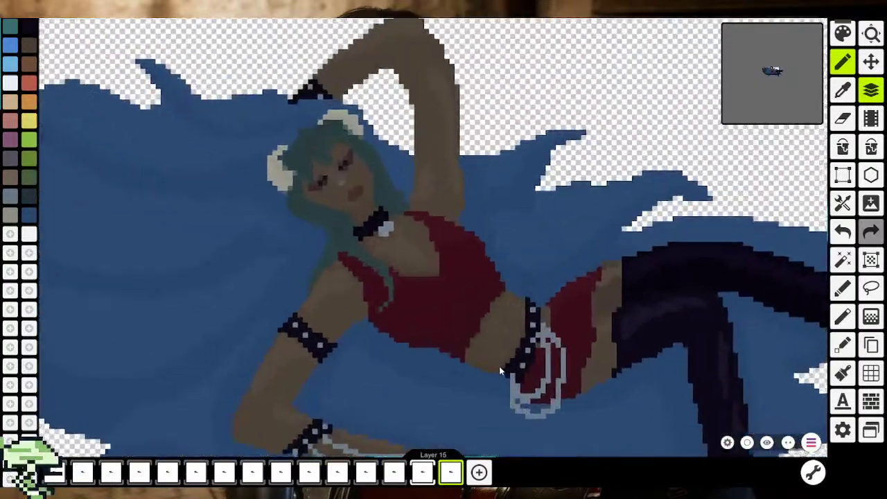
{"action": "scroll", "coordinate": [499, 361], "scroll_direction": "up", "scroll_amount": 2}
{"action": "scroll", "coordinate": [546, 312], "scroll_direction": "up", "scroll_amount": 1}
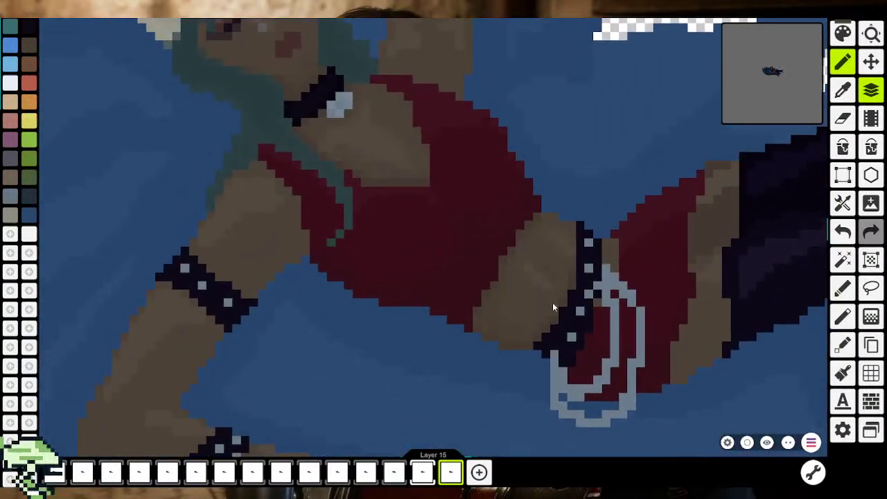
Make the drawing colour a translucent dark brown, 493E35 at alpha 136
{"action": "key", "text": "b"}
{"action": "left_click", "coordinate": [842, 33]}
{"action": "left_click", "coordinate": [437, 353]}
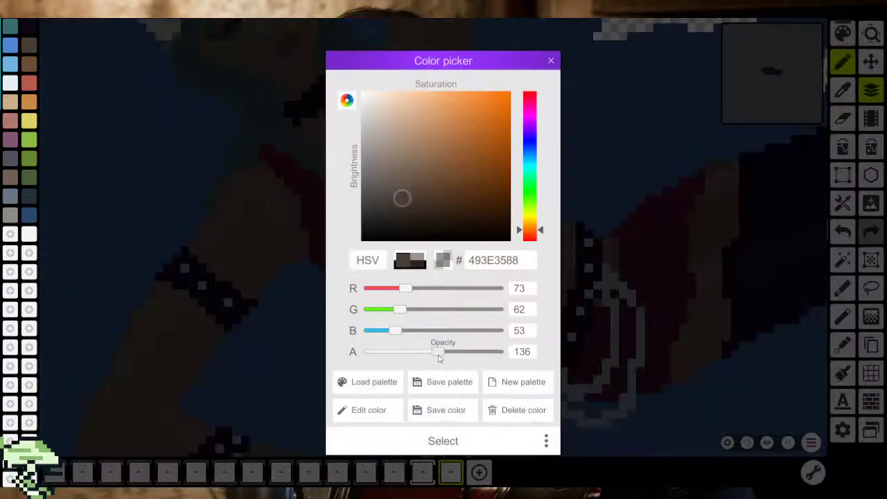
{"action": "left_click", "coordinate": [441, 440]}
{"action": "scroll", "coordinate": [502, 291], "scroll_direction": "up", "scroll_amount": 3}
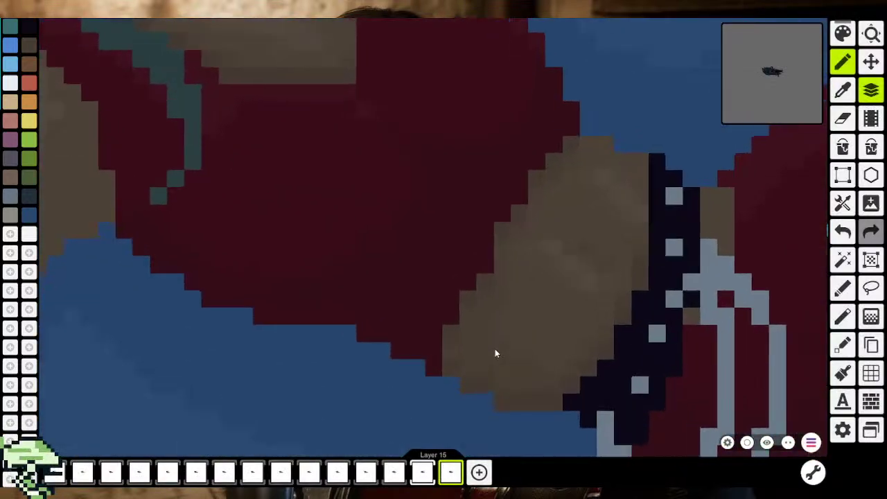
{"action": "scroll", "coordinate": [494, 353], "scroll_direction": "up", "scroll_amount": 2}
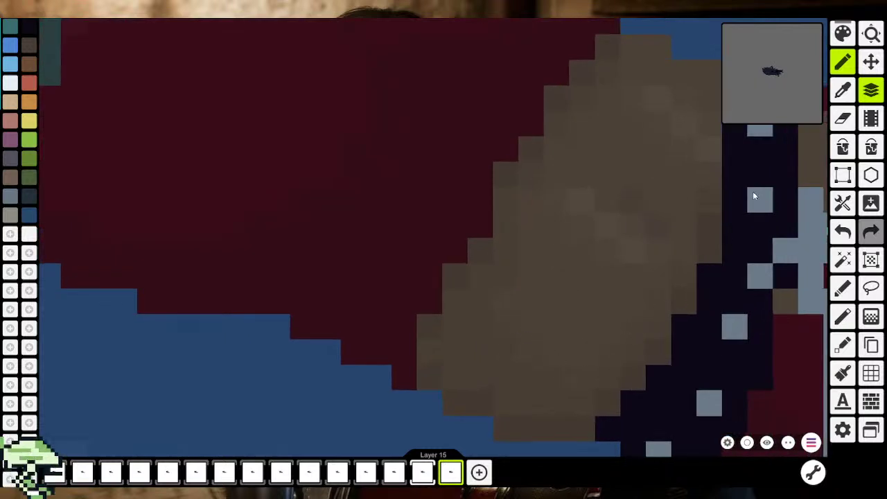
Paint the translucent dark brown over the midriff above the belt
{"action": "key", "text": "i"}
{"action": "key", "text": "b"}
{"action": "scroll", "coordinate": [547, 305], "scroll_direction": "down", "scroll_amount": 2}
{"action": "scroll", "coordinate": [532, 333], "scroll_direction": "down", "scroll_amount": 3}
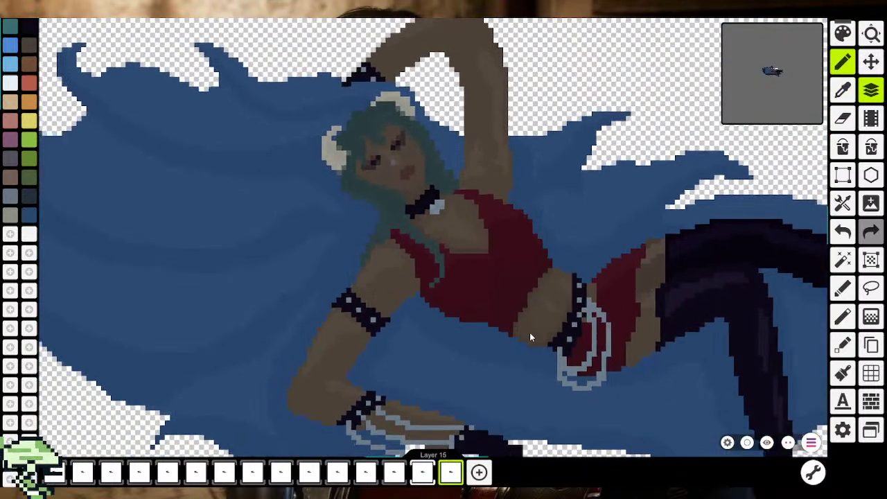
{"action": "scroll", "coordinate": [529, 332], "scroll_direction": "down", "scroll_amount": 1}
{"action": "scroll", "coordinate": [531, 333], "scroll_direction": "down", "scroll_amount": 2}
{"action": "scroll", "coordinate": [554, 345], "scroll_direction": "up", "scroll_amount": 1}
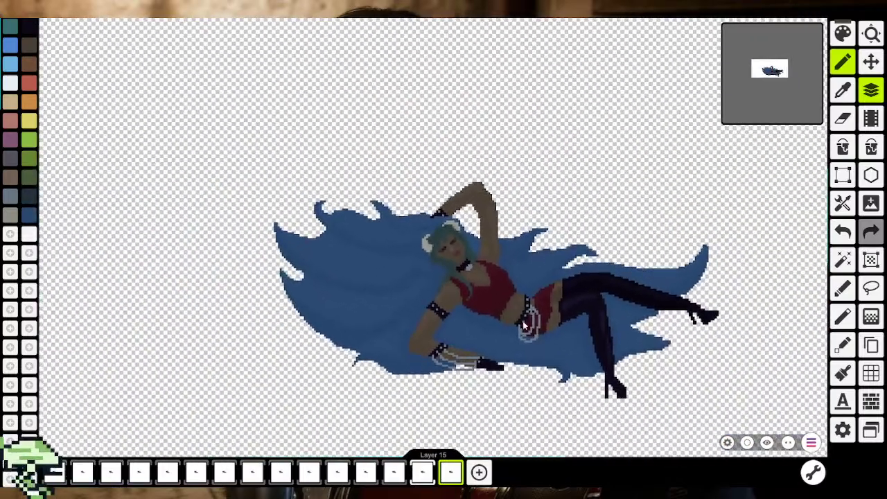
{"action": "scroll", "coordinate": [541, 326], "scroll_direction": "up", "scroll_amount": 2}
{"action": "scroll", "coordinate": [523, 306], "scroll_direction": "up", "scroll_amount": 2}
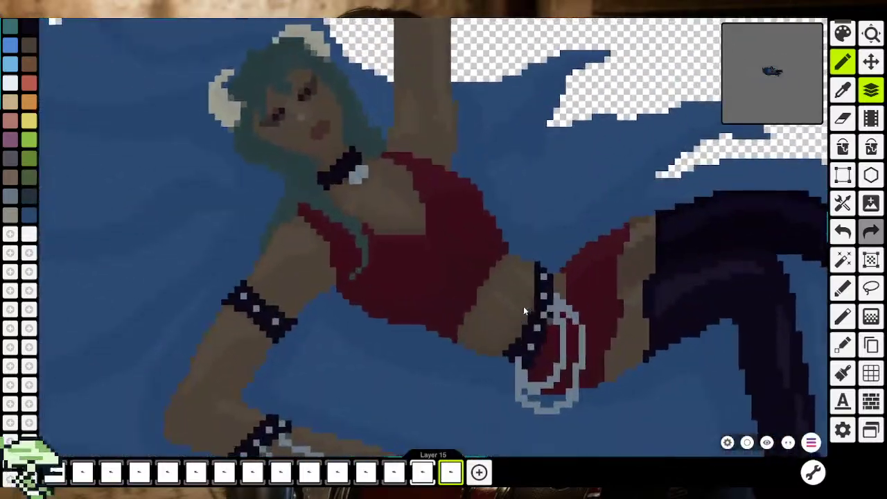
Sample a colour to touch up the shadow, then zoom out to view the whole figure
{"action": "left_click", "coordinate": [843, 90]}
{"action": "key", "text": "b"}
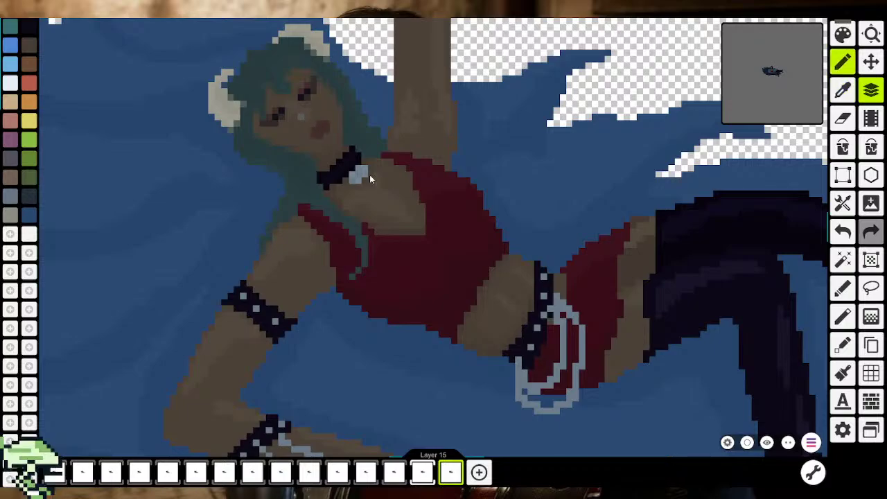
{"action": "scroll", "coordinate": [500, 317], "scroll_direction": "up", "scroll_amount": 2}
{"action": "scroll", "coordinate": [519, 296], "scroll_direction": "up", "scroll_amount": 2}
{"action": "scroll", "coordinate": [518, 309], "scroll_direction": "down", "scroll_amount": 3}
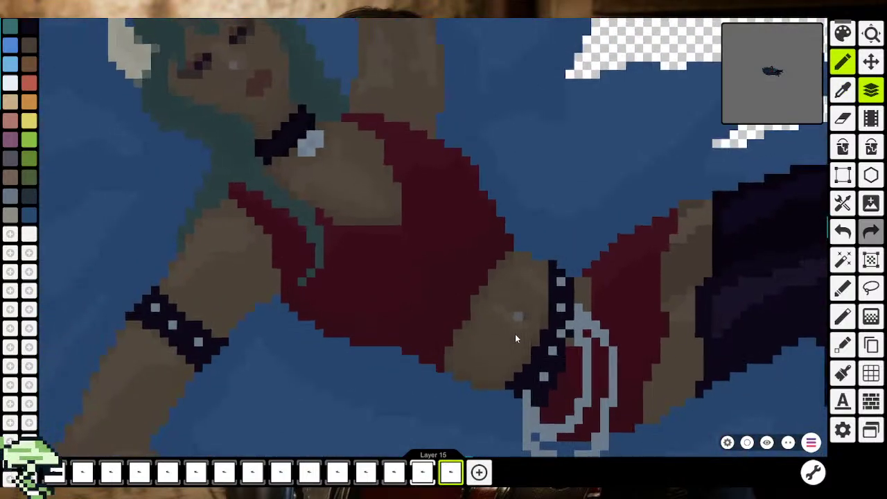
{"action": "scroll", "coordinate": [516, 343], "scroll_direction": "down", "scroll_amount": 2}
{"action": "scroll", "coordinate": [541, 364], "scroll_direction": "down", "scroll_amount": 2}
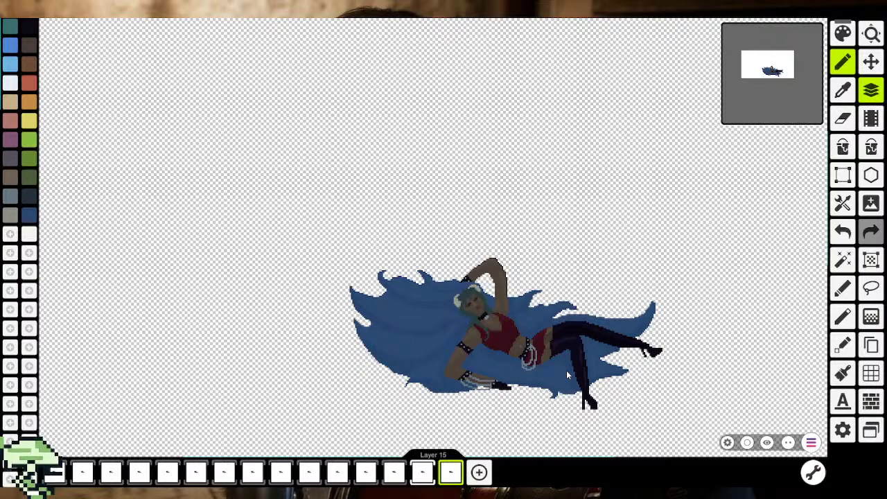
Zoom to the waist and place a pale highlight pixel on the skin beside the studded belt
{"action": "scroll", "coordinate": [566, 370], "scroll_direction": "up", "scroll_amount": 3}
{"action": "scroll", "coordinate": [458, 334], "scroll_direction": "up", "scroll_amount": 3}
{"action": "scroll", "coordinate": [483, 311], "scroll_direction": "up", "scroll_amount": 3}
{"action": "scroll", "coordinate": [549, 264], "scroll_direction": "up", "scroll_amount": 2}
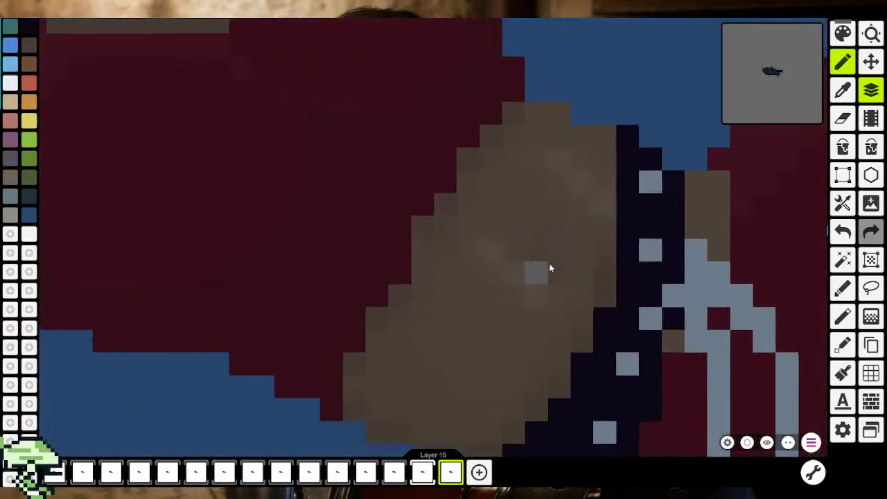
{"action": "scroll", "coordinate": [533, 343], "scroll_direction": "down", "scroll_amount": 2}
{"action": "scroll", "coordinate": [531, 353], "scroll_direction": "down", "scroll_amount": 3}
{"action": "scroll", "coordinate": [527, 366], "scroll_direction": "down", "scroll_amount": 2}
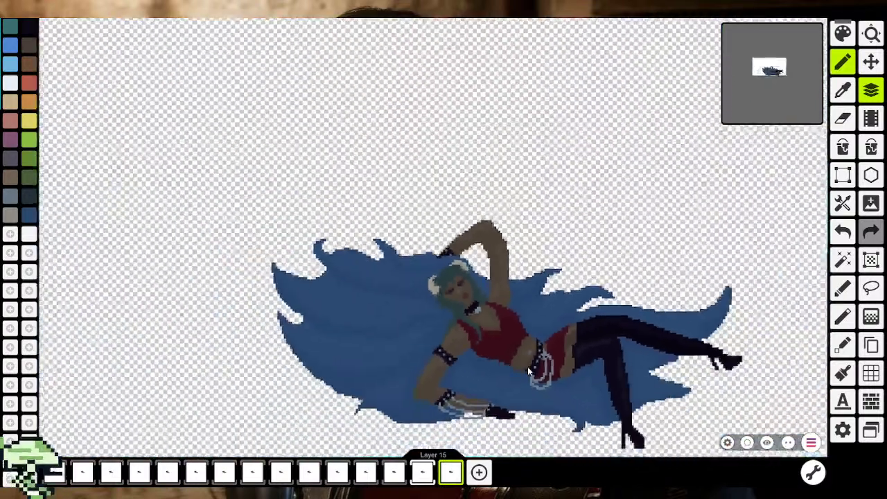
{"action": "scroll", "coordinate": [527, 366], "scroll_direction": "down", "scroll_amount": 2}
{"action": "scroll", "coordinate": [526, 366], "scroll_direction": "up", "scroll_amount": 2}
{"action": "scroll", "coordinate": [526, 357], "scroll_direction": "up", "scroll_amount": 3}
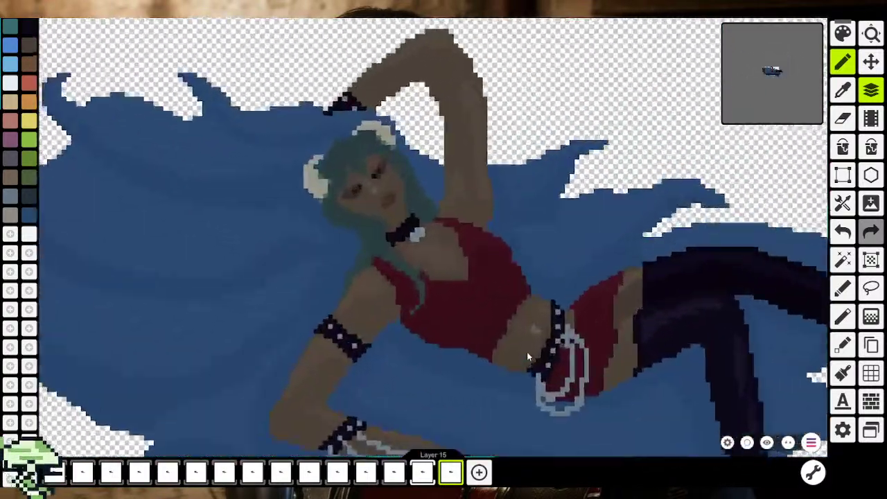
{"action": "scroll", "coordinate": [526, 356], "scroll_direction": "up", "scroll_amount": 2}
{"action": "scroll", "coordinate": [539, 303], "scroll_direction": "up", "scroll_amount": 3}
{"action": "scroll", "coordinate": [545, 293], "scroll_direction": "up", "scroll_amount": 1}
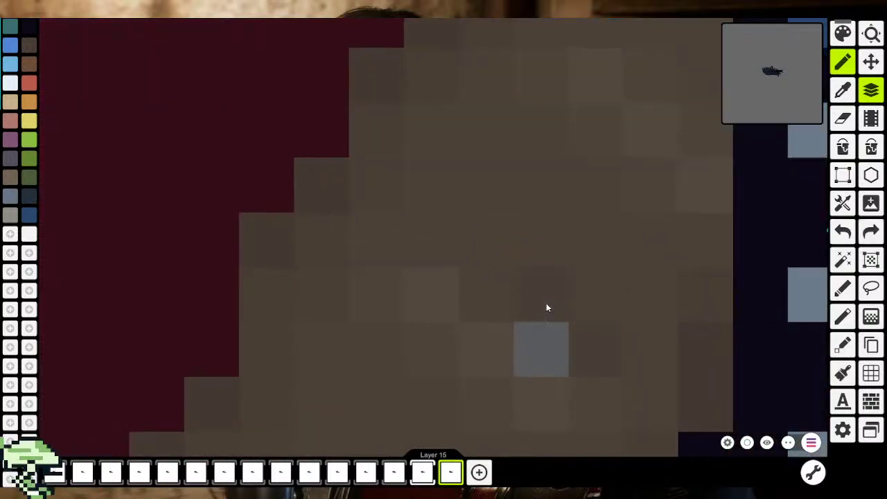
{"action": "left_click", "coordinate": [546, 303]}
Zoom out and back in to review the new waist highlight
{"action": "scroll", "coordinate": [589, 345], "scroll_direction": "down", "scroll_amount": 3}
{"action": "scroll", "coordinate": [580, 362], "scroll_direction": "down", "scroll_amount": 1}
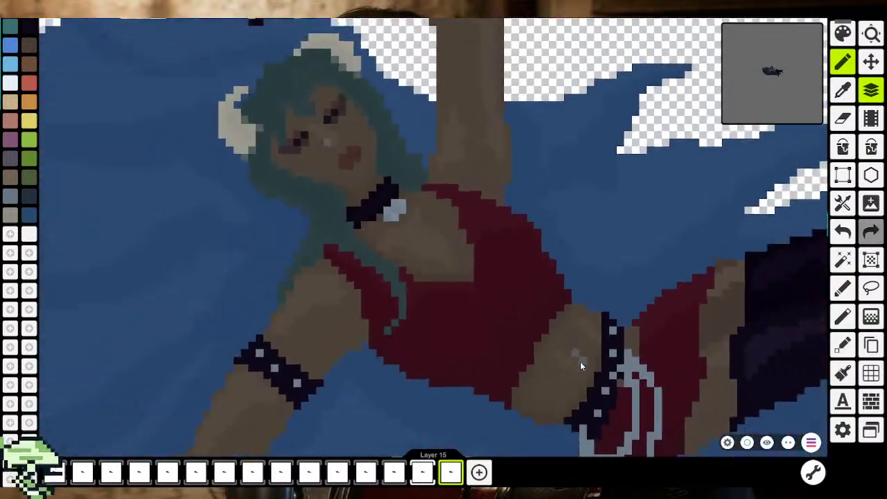
{"action": "scroll", "coordinate": [580, 361], "scroll_direction": "down", "scroll_amount": 3}
{"action": "scroll", "coordinate": [578, 367], "scroll_direction": "down", "scroll_amount": 2}
{"action": "scroll", "coordinate": [592, 375], "scroll_direction": "down", "scroll_amount": 1}
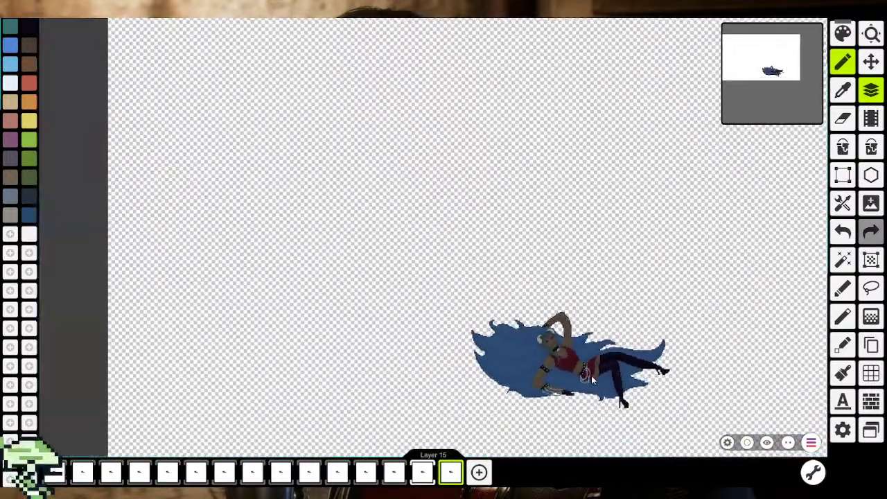
{"action": "scroll", "coordinate": [591, 375], "scroll_direction": "up", "scroll_amount": 1}
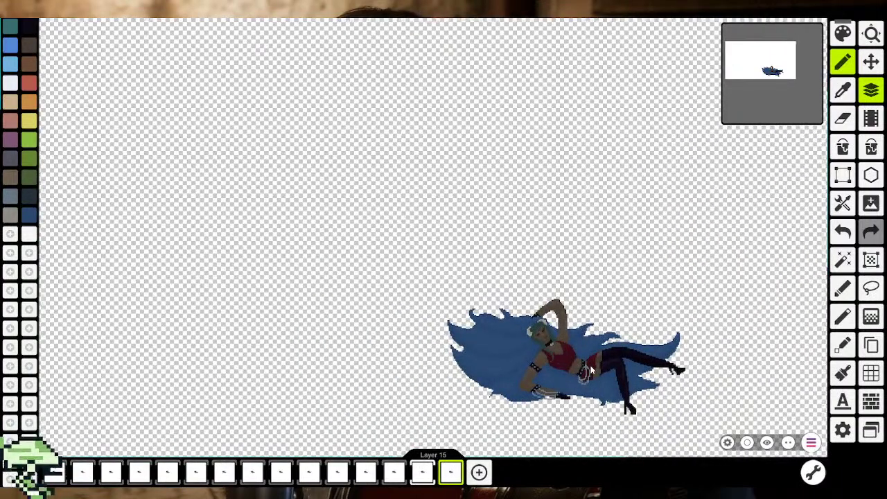
{"action": "scroll", "coordinate": [591, 371], "scroll_direction": "up", "scroll_amount": 2}
{"action": "scroll", "coordinate": [590, 370], "scroll_direction": "up", "scroll_amount": 1}
{"action": "scroll", "coordinate": [587, 370], "scroll_direction": "up", "scroll_amount": 2}
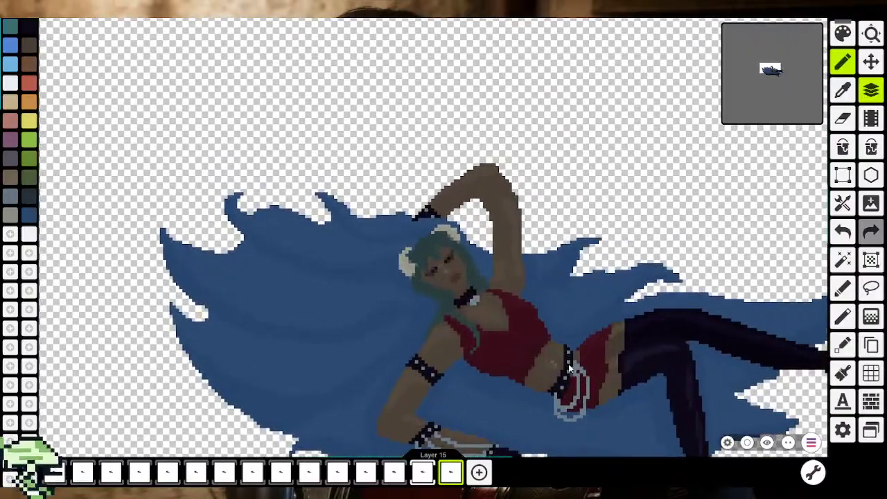
{"action": "scroll", "coordinate": [568, 367], "scroll_direction": "up", "scroll_amount": 1}
{"action": "scroll", "coordinate": [565, 368], "scroll_direction": "down", "scroll_amount": 2}
{"action": "scroll", "coordinate": [565, 369], "scroll_direction": "down", "scroll_amount": 2}
{"action": "scroll", "coordinate": [565, 374], "scroll_direction": "down", "scroll_amount": 1}
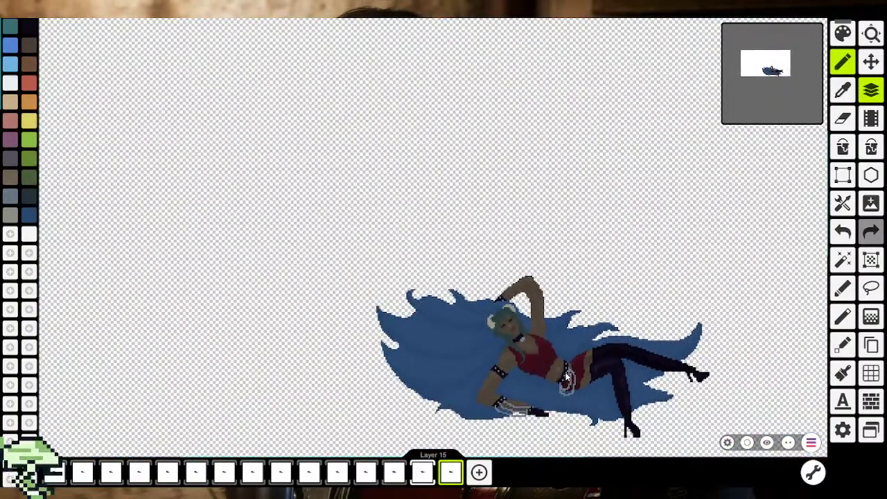
{"action": "scroll", "coordinate": [566, 370], "scroll_direction": "up", "scroll_amount": 2}
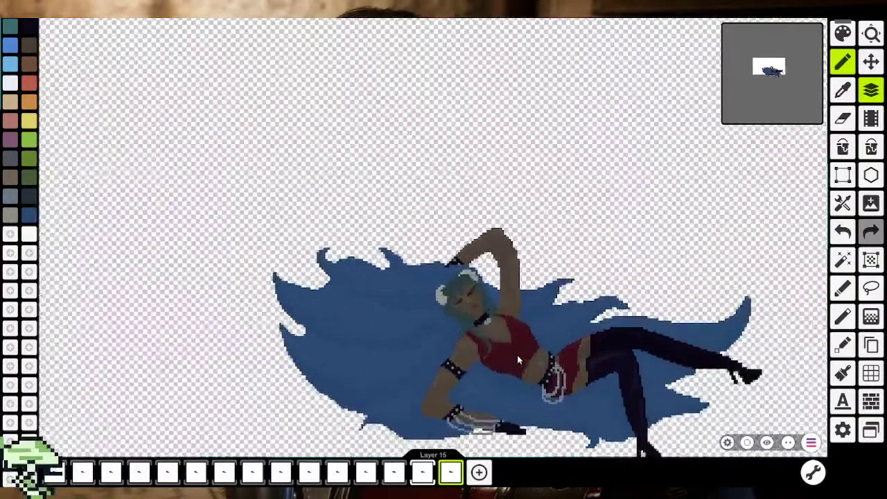
{"action": "scroll", "coordinate": [564, 366], "scroll_direction": "up", "scroll_amount": 2}
{"action": "scroll", "coordinate": [568, 363], "scroll_direction": "up", "scroll_amount": 2}
{"action": "scroll", "coordinate": [569, 363], "scroll_direction": "up", "scroll_amount": 1}
{"action": "scroll", "coordinate": [549, 338], "scroll_direction": "up", "scroll_amount": 2}
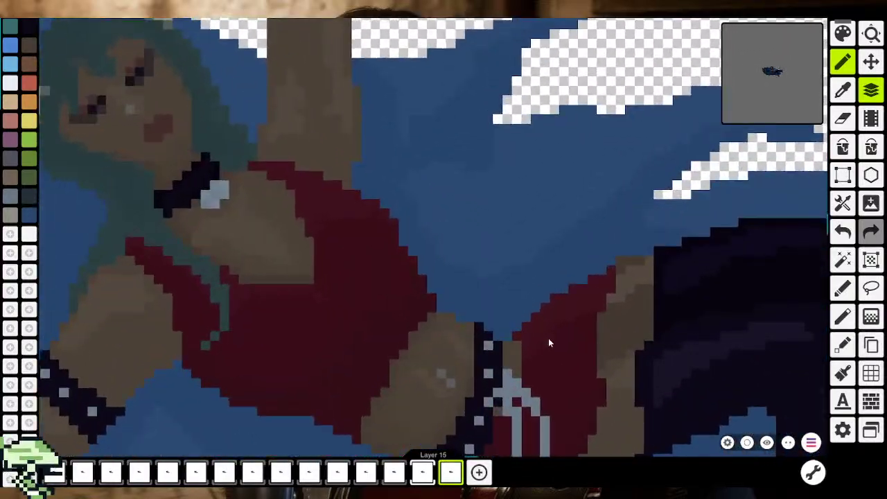
{"action": "scroll", "coordinate": [527, 277], "scroll_direction": "up", "scroll_amount": 1}
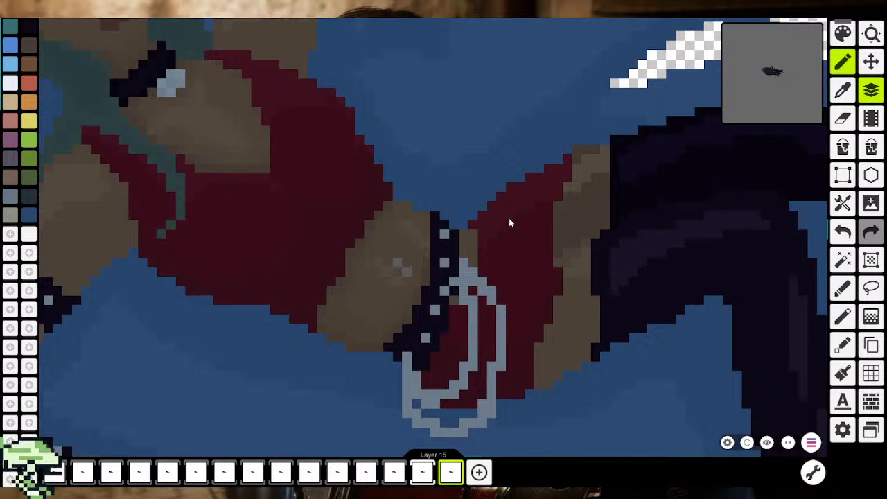
Alternate between the eyedropper and pencil to try sampling colours from the artwork
{"action": "left_click", "coordinate": [843, 91]}
{"action": "scroll", "coordinate": [422, 255], "scroll_direction": "up", "scroll_amount": 2}
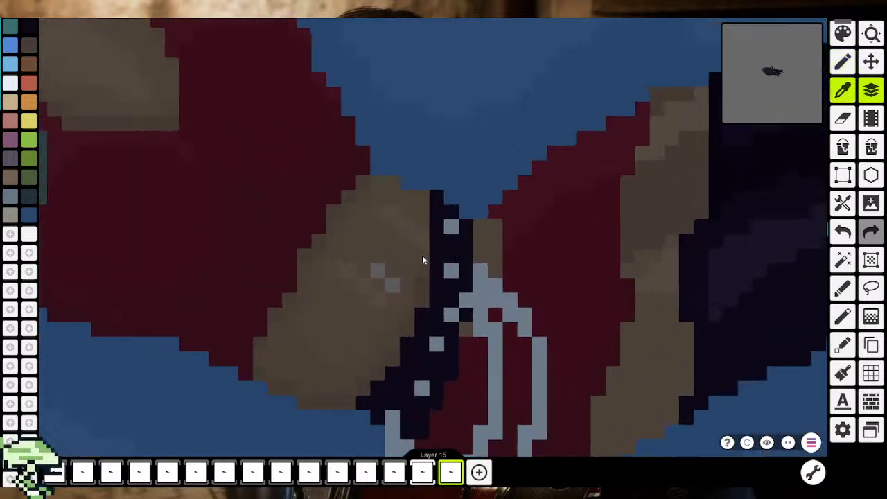
{"action": "scroll", "coordinate": [422, 290], "scroll_direction": "up", "scroll_amount": 1}
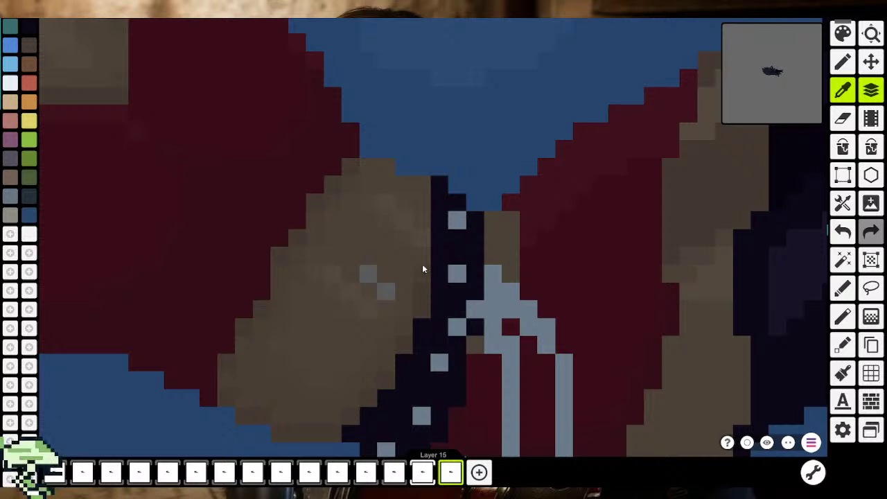
{"action": "left_click", "coordinate": [334, 279]}
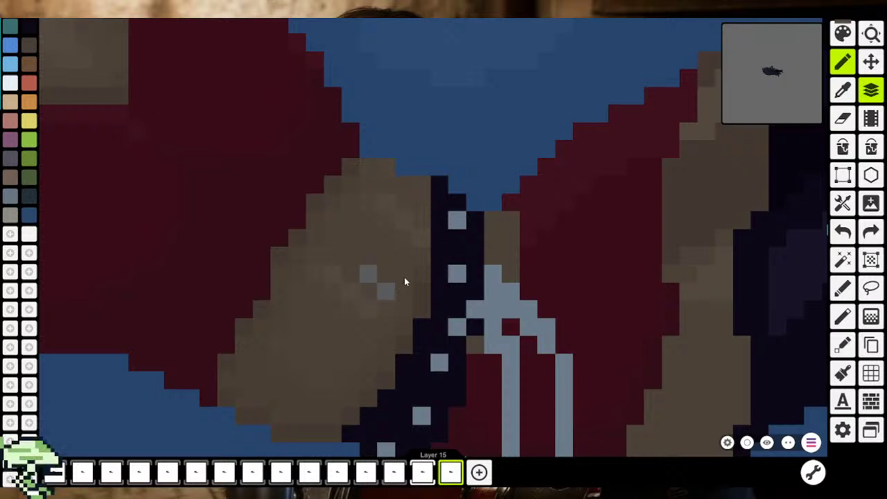
{"action": "left_click", "coordinate": [496, 216]}
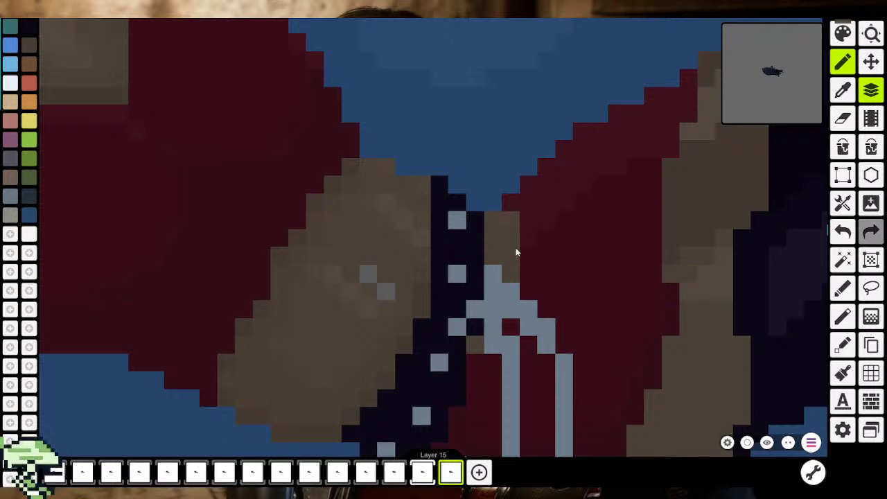
{"action": "left_click", "coordinate": [842, 90]}
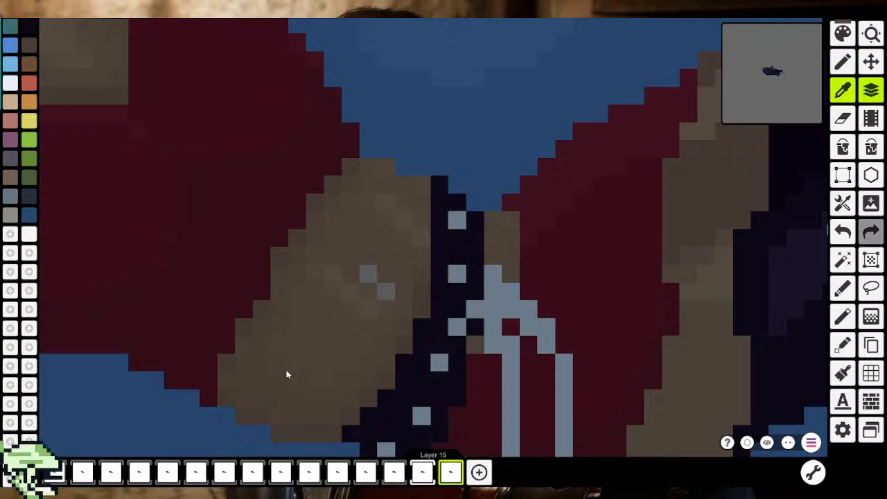
{"action": "left_click", "coordinate": [292, 423]}
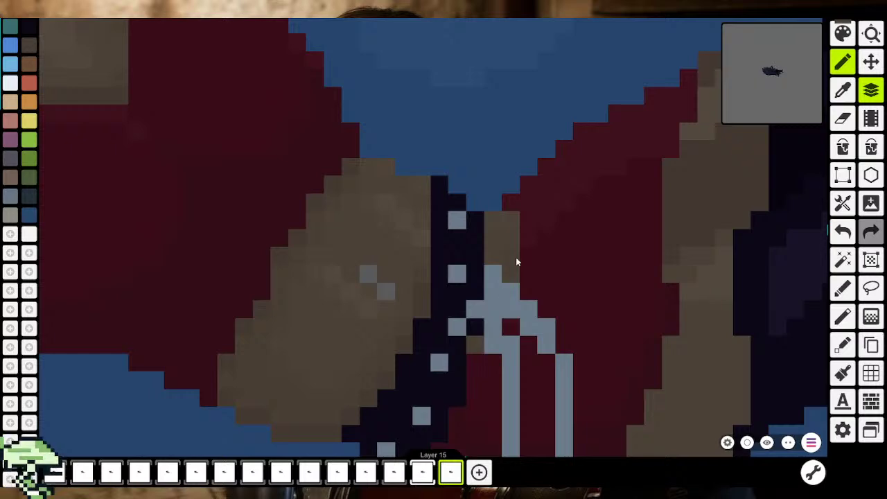
Recentre the figure and eyedropper a drawing colour from the artwork
{"action": "scroll", "coordinate": [508, 289], "scroll_direction": "down", "scroll_amount": 3}
{"action": "scroll", "coordinate": [526, 291], "scroll_direction": "down", "scroll_amount": 2}
{"action": "scroll", "coordinate": [479, 289], "scroll_direction": "down", "scroll_amount": 2}
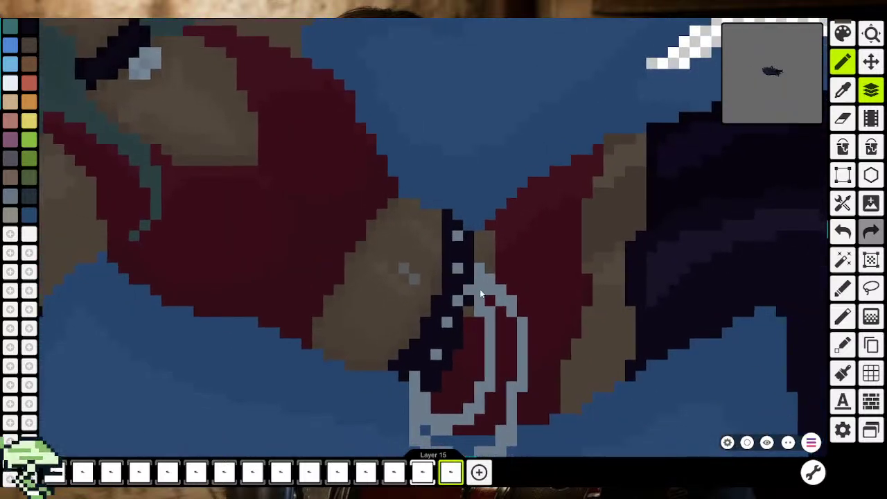
{"action": "scroll", "coordinate": [480, 289], "scroll_direction": "down", "scroll_amount": 2}
{"action": "left_click_drag", "start_coordinate": [483, 290], "coordinate": [459, 290]}
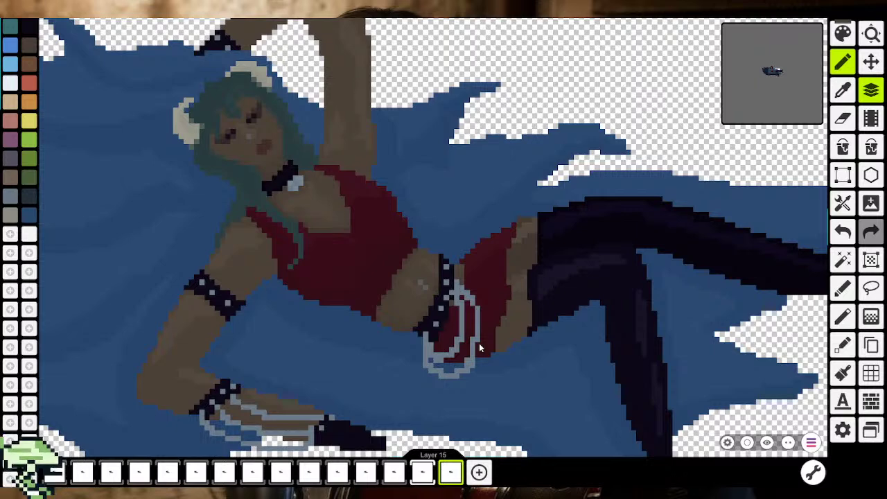
{"action": "scroll", "coordinate": [479, 343], "scroll_direction": "up", "scroll_amount": 2}
{"action": "key", "text": "i"}
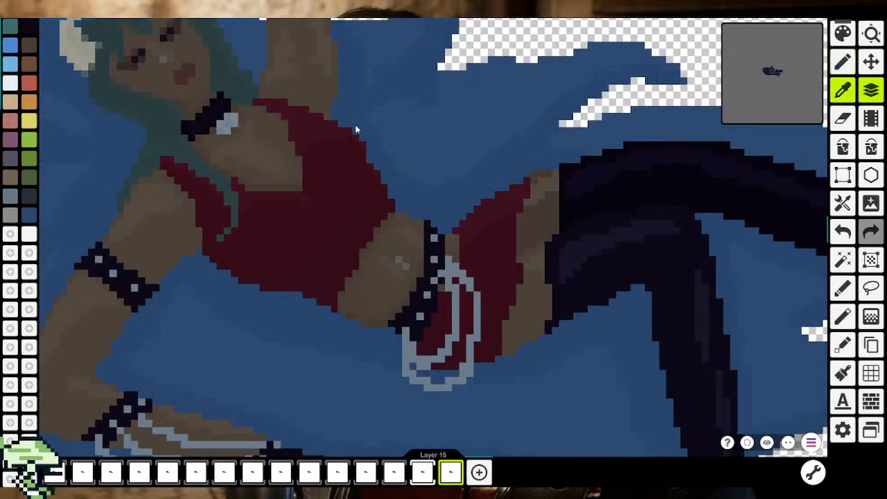
{"action": "left_click", "coordinate": [220, 128]}
Zoom to the belt chain and lighten a pixel on the loop's lower edge
{"action": "scroll", "coordinate": [419, 262], "scroll_direction": "up", "scroll_amount": 3}
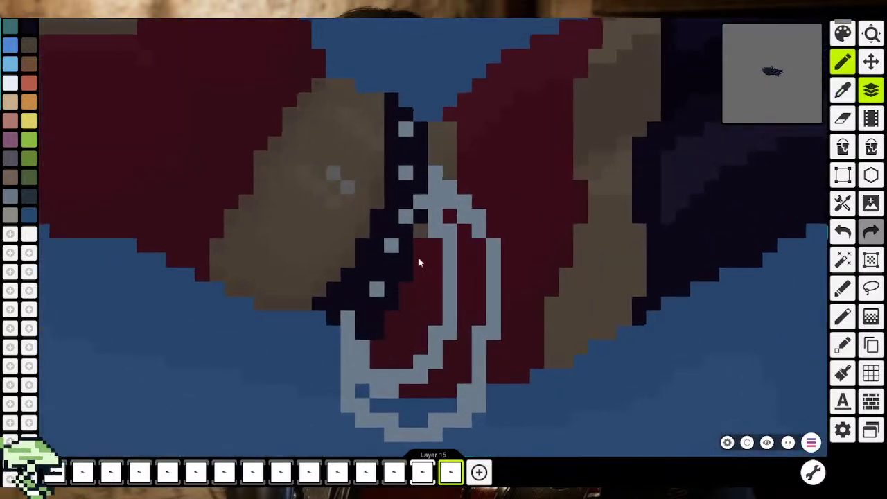
{"action": "scroll", "coordinate": [419, 262], "scroll_direction": "up", "scroll_amount": 2}
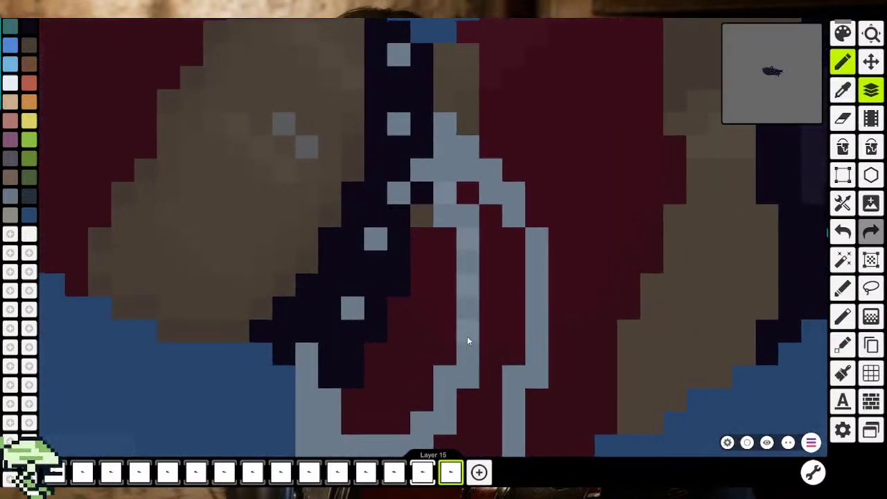
{"action": "scroll", "coordinate": [447, 383], "scroll_direction": "down", "scroll_amount": 2}
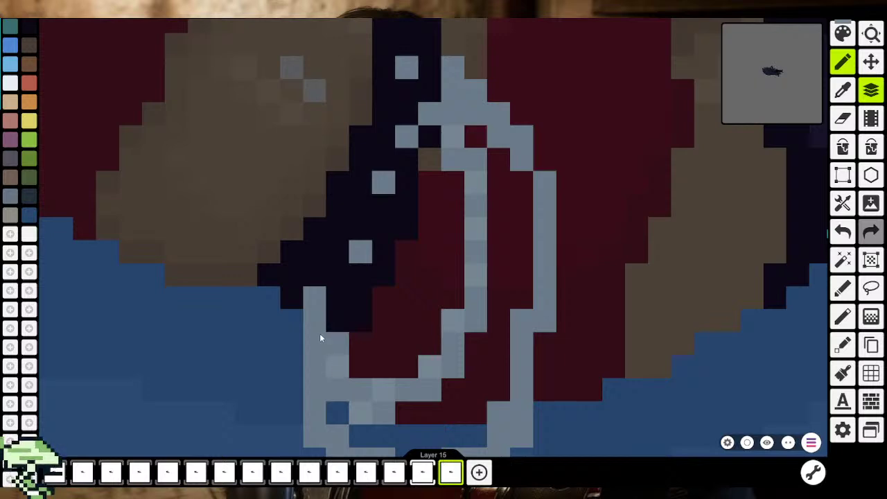
{"action": "scroll", "coordinate": [317, 327], "scroll_direction": "down", "scroll_amount": 2}
{"action": "scroll", "coordinate": [316, 347], "scroll_direction": "up", "scroll_amount": 3}
{"action": "scroll", "coordinate": [403, 234], "scroll_direction": "up", "scroll_amount": 2}
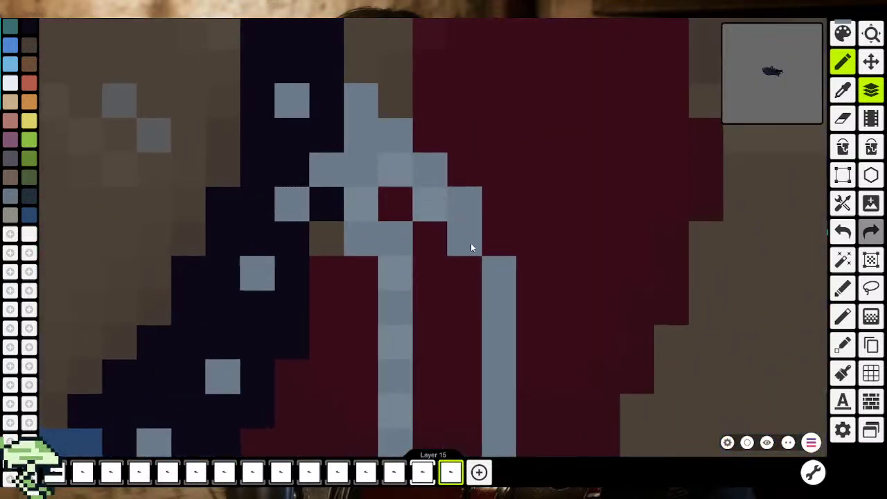
{"action": "scroll", "coordinate": [496, 301], "scroll_direction": "down", "scroll_amount": 1}
{"action": "scroll", "coordinate": [499, 288], "scroll_direction": "down", "scroll_amount": 1}
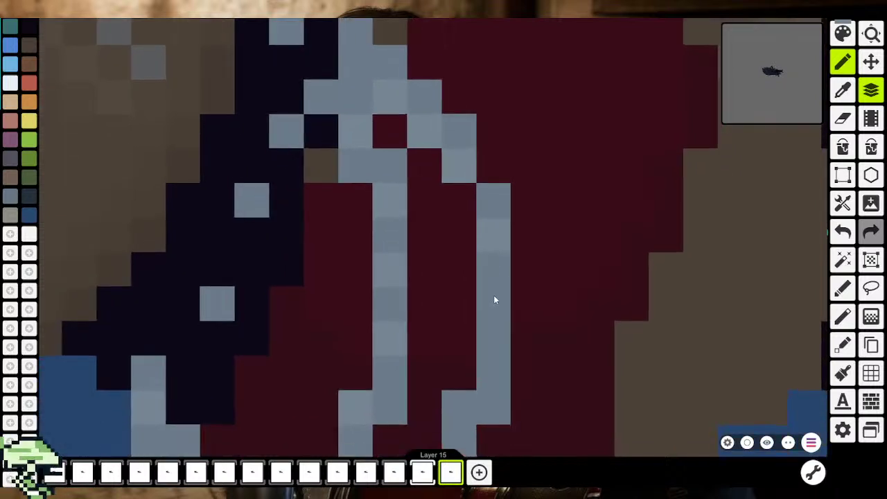
{"action": "scroll", "coordinate": [479, 346], "scroll_direction": "down", "scroll_amount": 1}
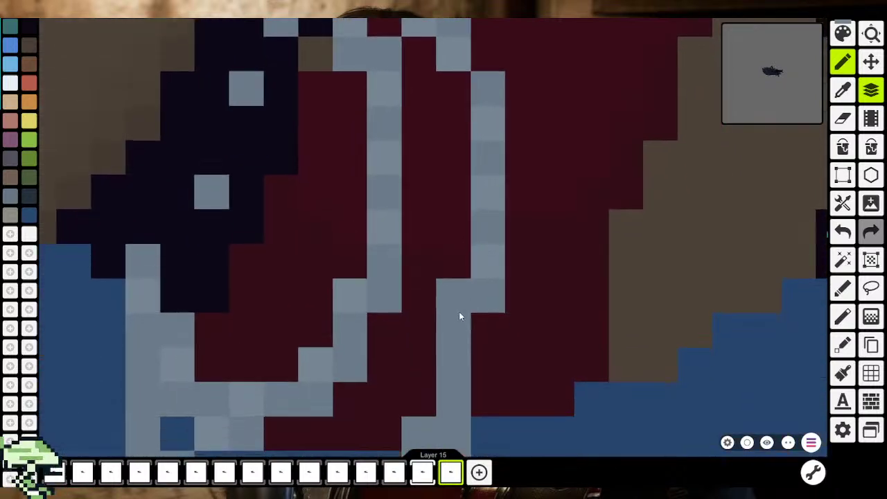
{"action": "scroll", "coordinate": [454, 309], "scroll_direction": "down", "scroll_amount": 1}
{"action": "scroll", "coordinate": [445, 305], "scroll_direction": "down", "scroll_amount": 1}
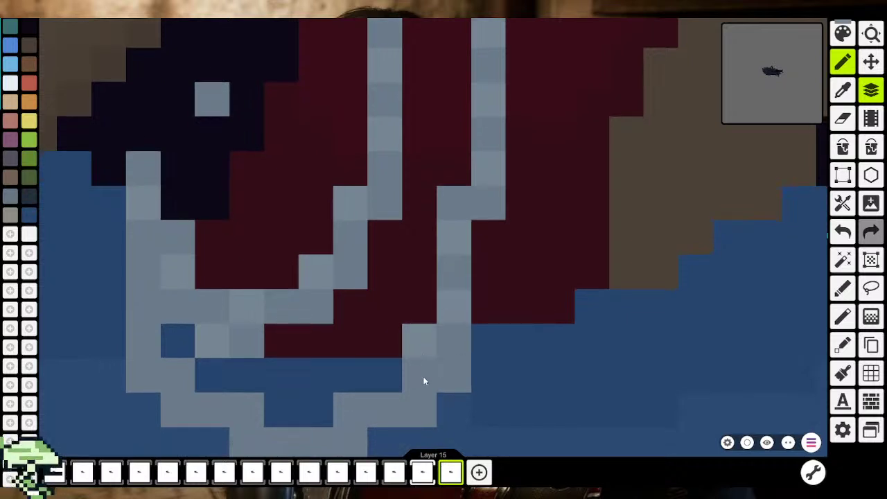
{"action": "scroll", "coordinate": [393, 413], "scroll_direction": "down", "scroll_amount": 2}
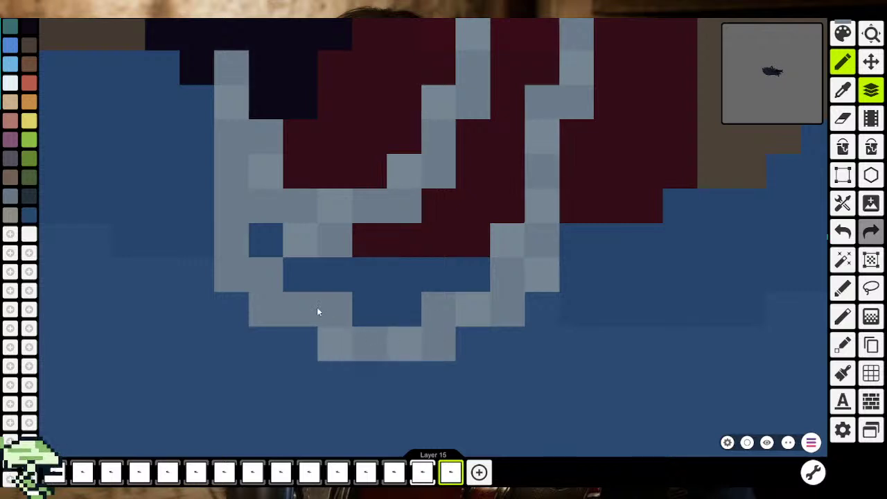
{"action": "left_click", "coordinate": [253, 268]}
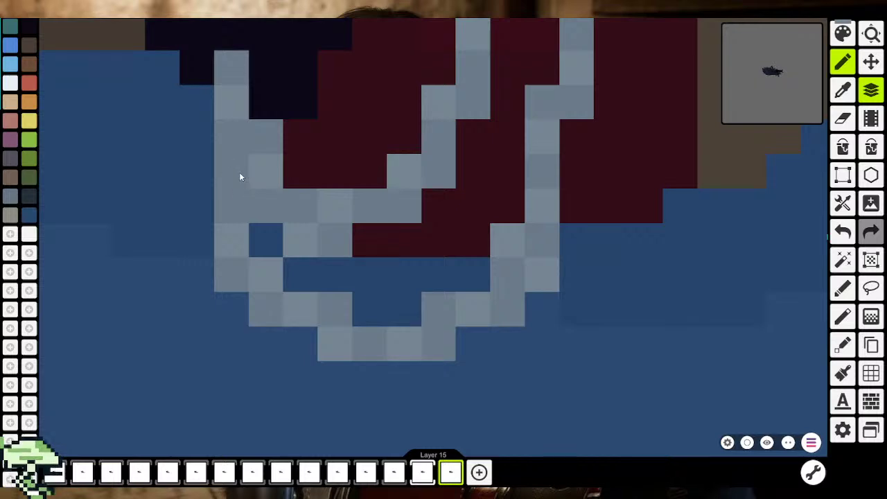
{"action": "scroll", "coordinate": [237, 193], "scroll_direction": "down", "scroll_amount": 3}
{"action": "scroll", "coordinate": [292, 288], "scroll_direction": "up", "scroll_amount": 2}
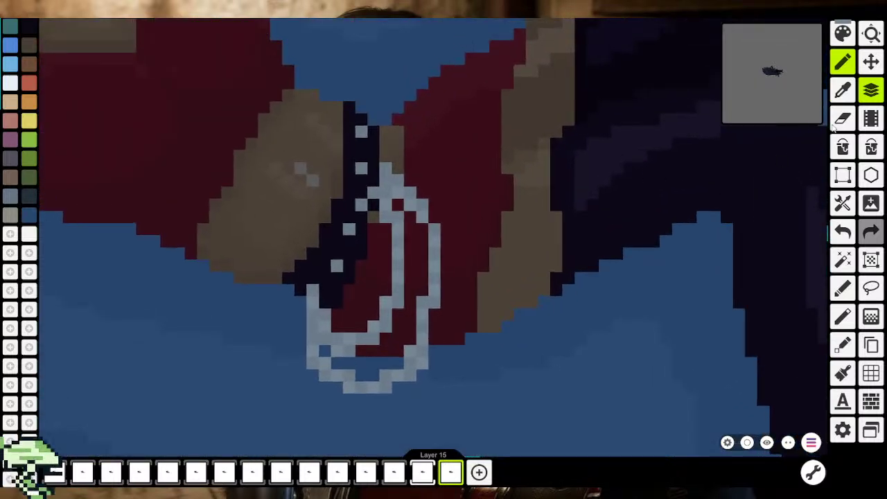
Sample the chain loop's pale grey-blue with the eyedropper
{"action": "left_click", "coordinate": [843, 90]}
{"action": "scroll", "coordinate": [261, 281], "scroll_direction": "up", "scroll_amount": 2}
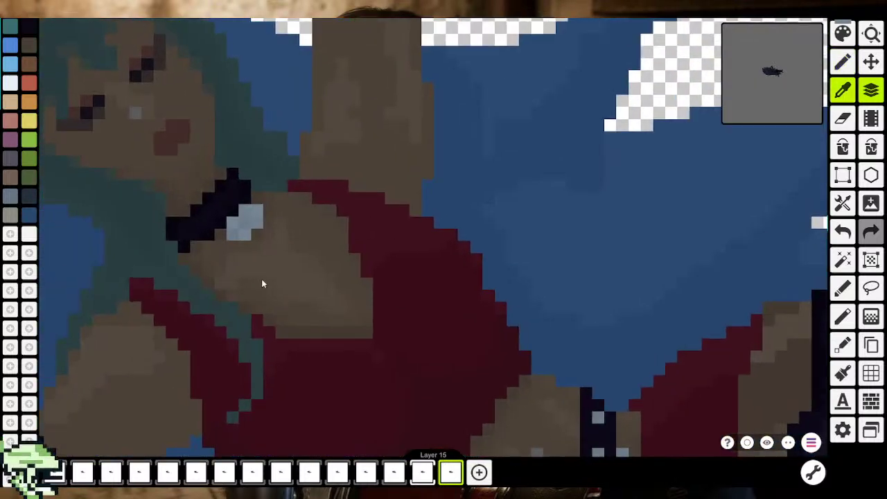
{"action": "left_click", "coordinate": [255, 226]}
{"action": "scroll", "coordinate": [316, 256], "scroll_direction": "down", "scroll_amount": 2}
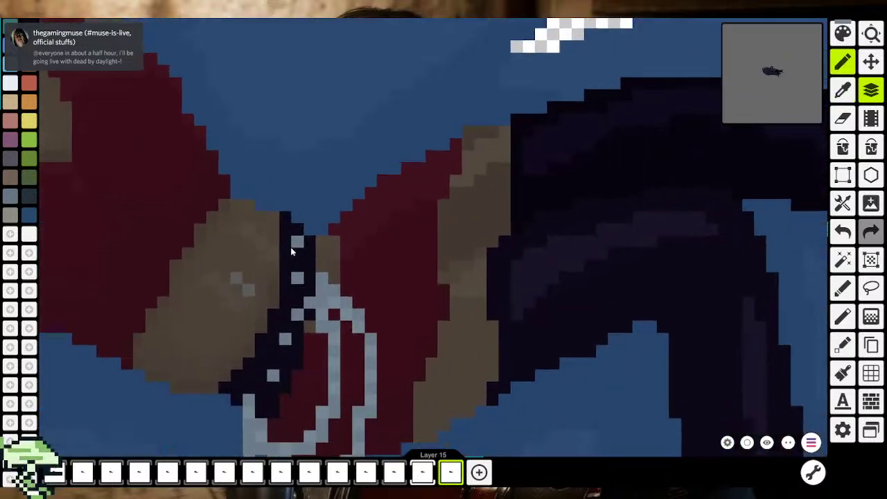
{"action": "scroll", "coordinate": [298, 242], "scroll_direction": "down", "scroll_amount": 2}
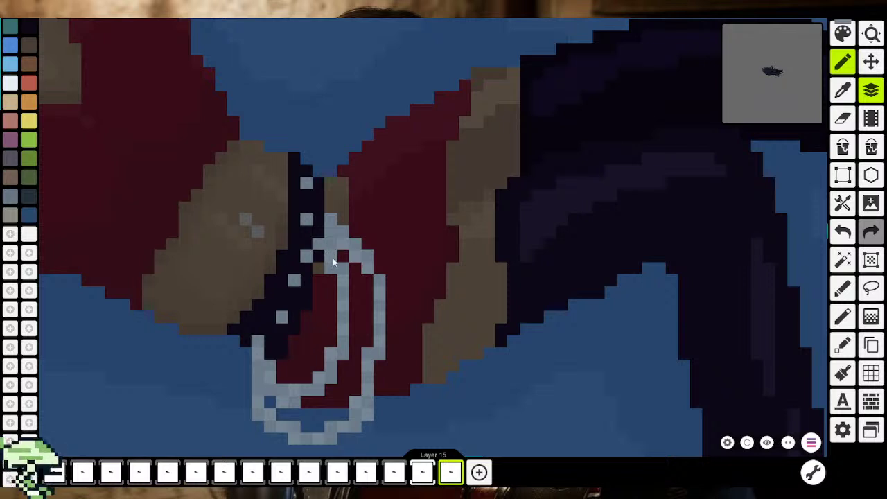
Zoom in and out to inspect the belt and its chain loops
{"action": "scroll", "coordinate": [333, 258], "scroll_direction": "up", "scroll_amount": 2}
{"action": "scroll", "coordinate": [325, 180], "scroll_direction": "up", "scroll_amount": 2}
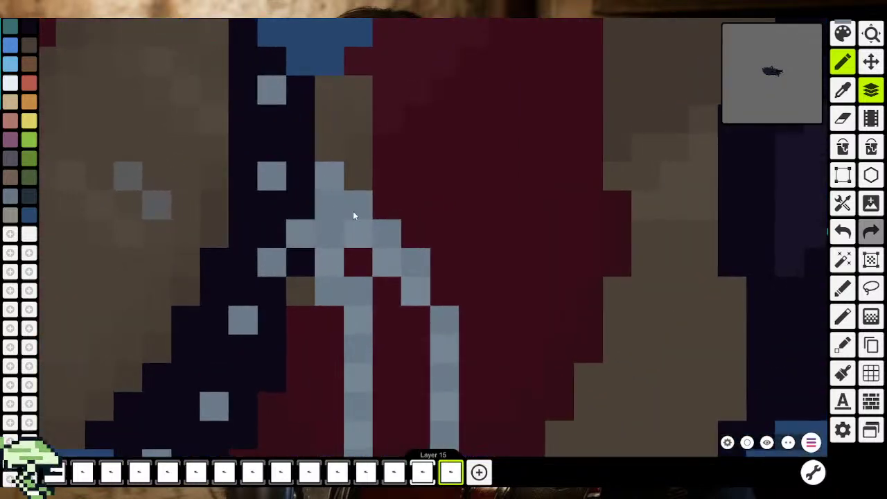
{"action": "scroll", "coordinate": [408, 269], "scroll_direction": "down", "scroll_amount": 3}
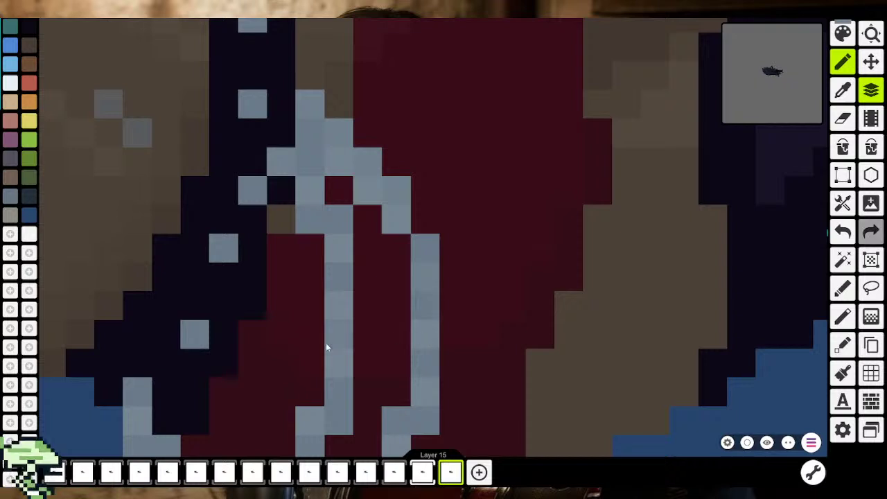
{"action": "scroll", "coordinate": [360, 297], "scroll_direction": "down", "scroll_amount": 4}
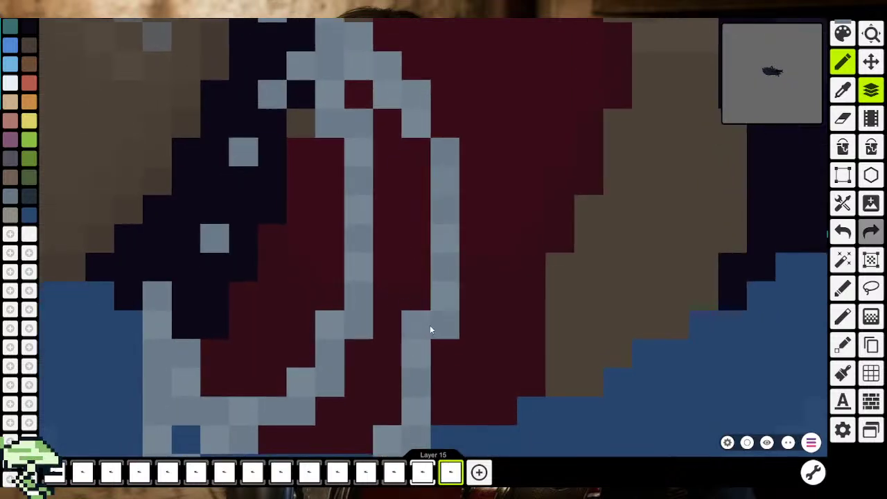
{"action": "scroll", "coordinate": [439, 325], "scroll_direction": "down", "scroll_amount": 3}
{"action": "scroll", "coordinate": [439, 238], "scroll_direction": "down", "scroll_amount": 3}
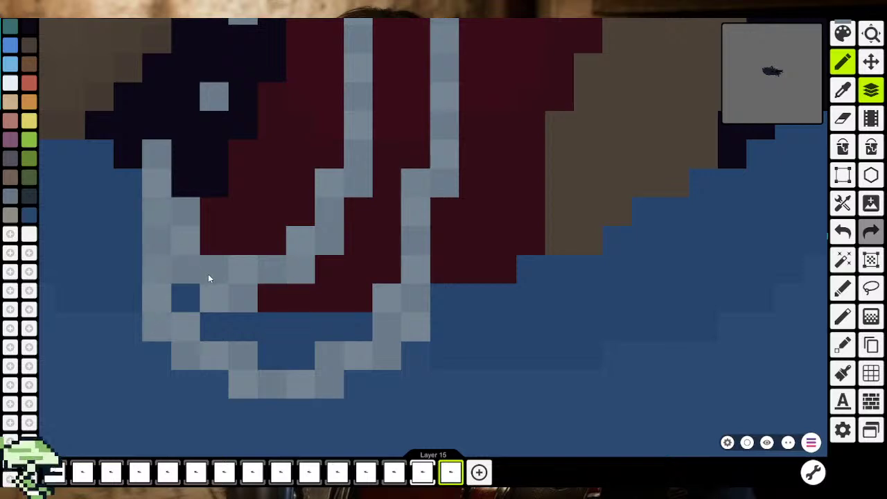
{"action": "scroll", "coordinate": [208, 274], "scroll_direction": "down", "scroll_amount": 3}
{"action": "scroll", "coordinate": [210, 270], "scroll_direction": "down", "scroll_amount": 3}
{"action": "scroll", "coordinate": [215, 281], "scroll_direction": "down", "scroll_amount": 2}
Reframe the belt chain and darken the drawing colour from 72818E to 6B788A in the Color picker
{"action": "scroll", "coordinate": [286, 293], "scroll_direction": "down", "scroll_amount": 2}
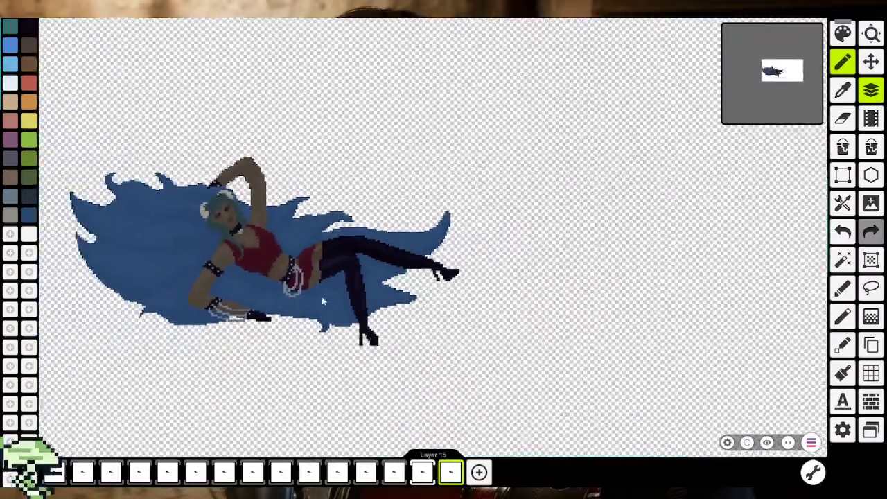
{"action": "scroll", "coordinate": [330, 297], "scroll_direction": "down", "scroll_amount": 1}
{"action": "scroll", "coordinate": [330, 297], "scroll_direction": "up", "scroll_amount": 2}
{"action": "scroll", "coordinate": [315, 285], "scroll_direction": "up", "scroll_amount": 3}
{"action": "left_click_drag", "start_coordinate": [316, 290], "coordinate": [347, 290]}
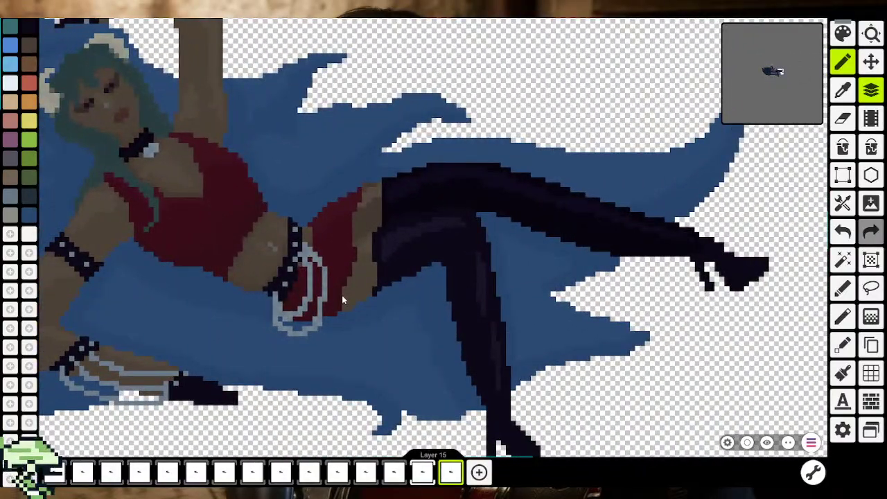
{"action": "scroll", "coordinate": [341, 296], "scroll_direction": "down", "scroll_amount": 2}
{"action": "scroll", "coordinate": [325, 301], "scroll_direction": "up", "scroll_amount": 3}
{"action": "scroll", "coordinate": [318, 305], "scroll_direction": "up", "scroll_amount": 1}
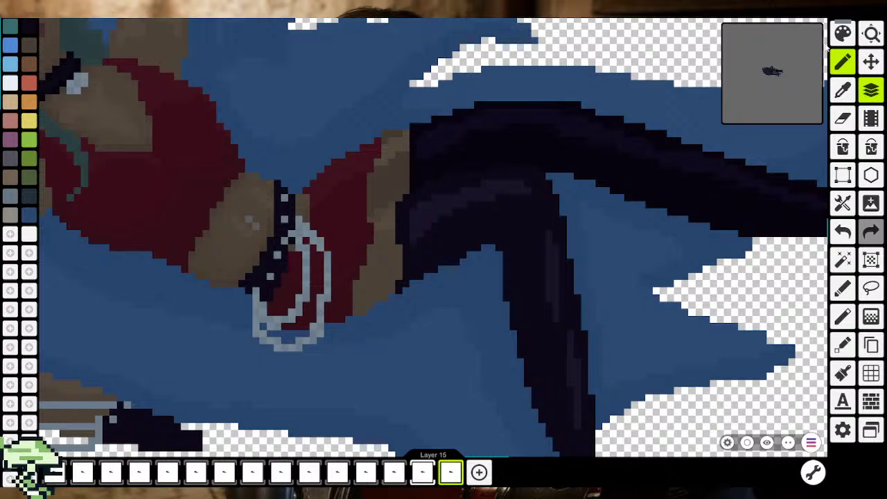
{"action": "left_click", "coordinate": [842, 33]}
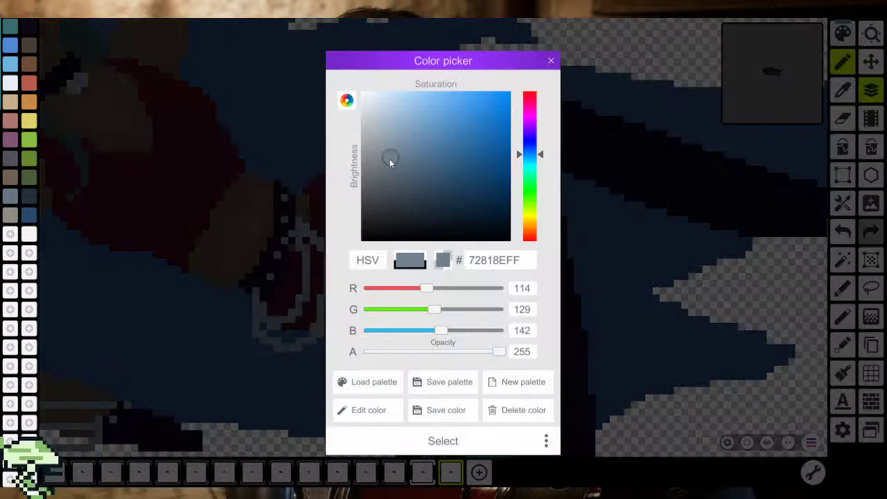
{"action": "left_click_drag", "start_coordinate": [390, 161], "coordinate": [390, 164]}
{"action": "left_click", "coordinate": [416, 441]}
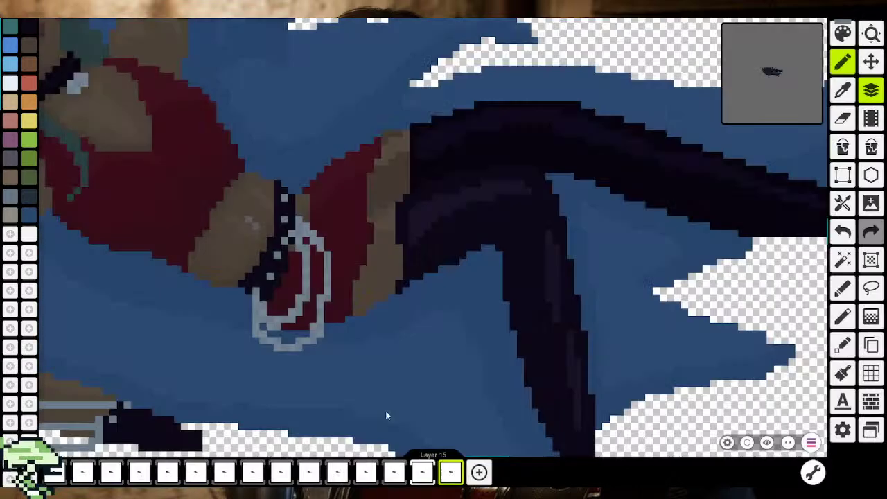
{"action": "scroll", "coordinate": [310, 273], "scroll_direction": "up", "scroll_amount": 2}
{"action": "scroll", "coordinate": [305, 274], "scroll_direction": "up", "scroll_amount": 1}
Zoom and scroll right to inspect the chain loop over the red shorts
{"action": "scroll", "coordinate": [298, 284], "scroll_direction": "up", "scroll_amount": 1}
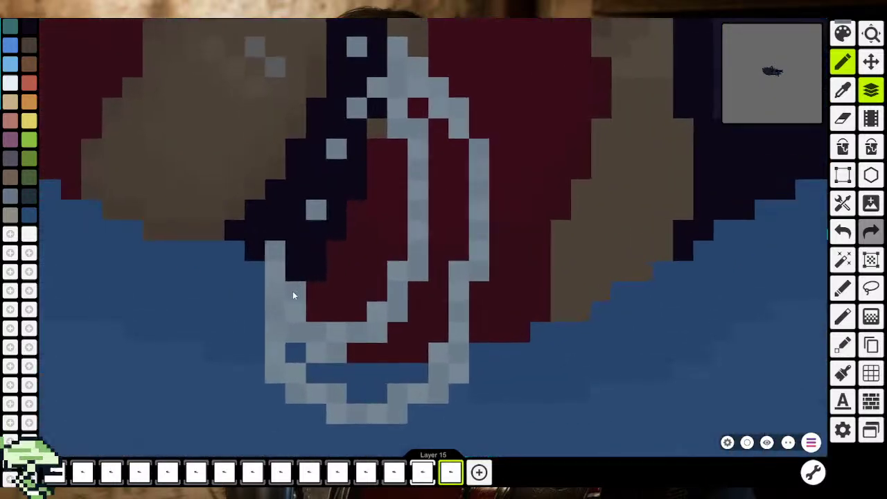
{"action": "scroll", "coordinate": [292, 292], "scroll_direction": "up", "scroll_amount": 1}
{"action": "scroll", "coordinate": [291, 334], "scroll_direction": "down", "scroll_amount": 1}
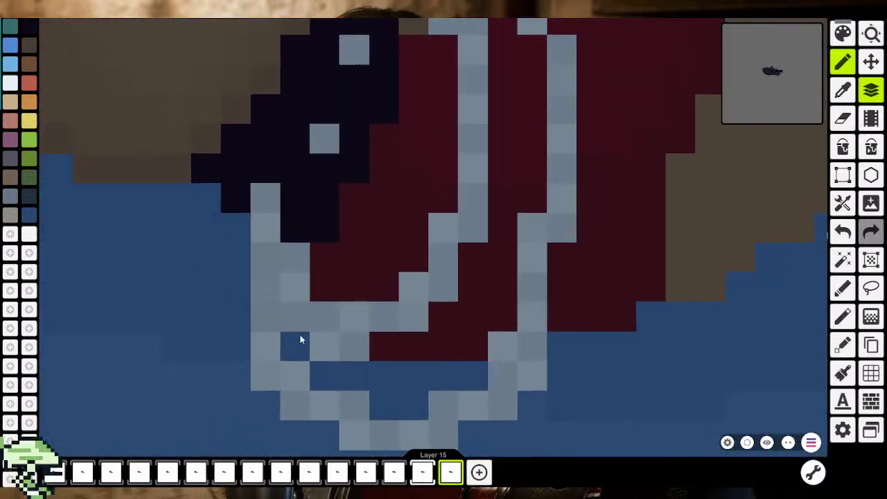
{"action": "scroll", "coordinate": [409, 360], "scroll_direction": "right", "scroll_amount": 2}
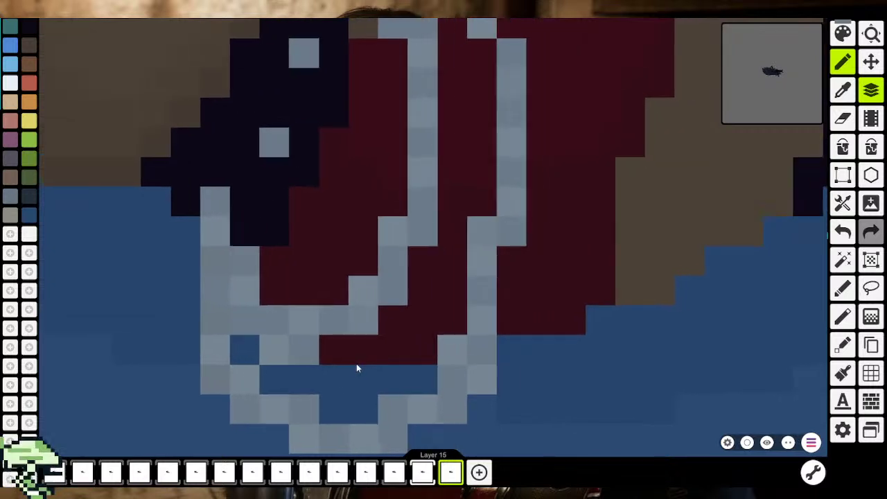
{"action": "scroll", "coordinate": [357, 364], "scroll_direction": "up", "scroll_amount": 1}
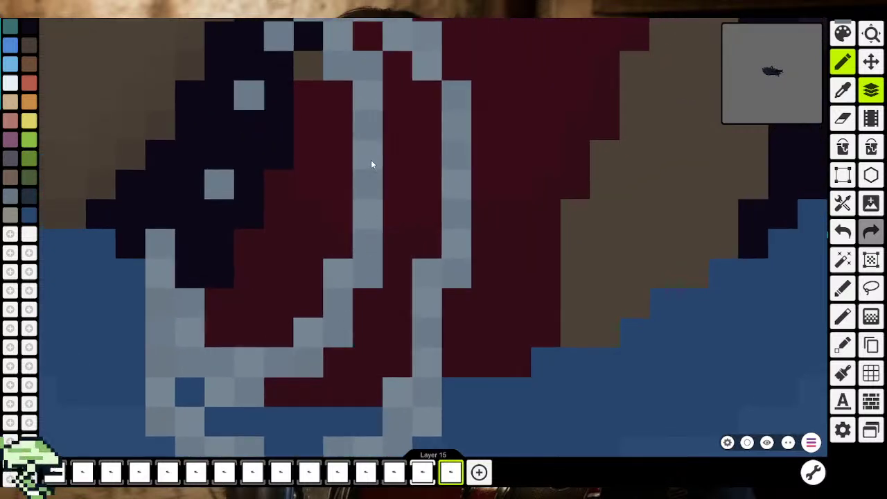
{"action": "scroll", "coordinate": [419, 333], "scroll_direction": "up", "scroll_amount": 2}
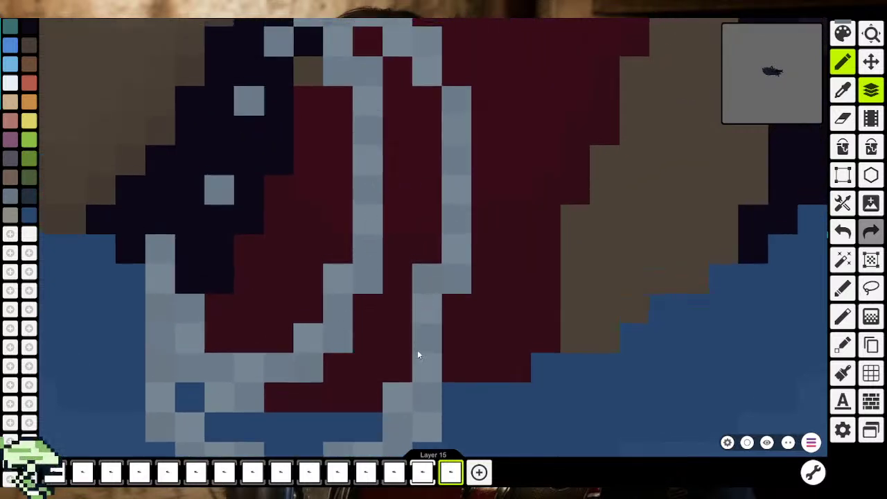
{"action": "scroll", "coordinate": [357, 125], "scroll_direction": "up", "scroll_amount": 4}
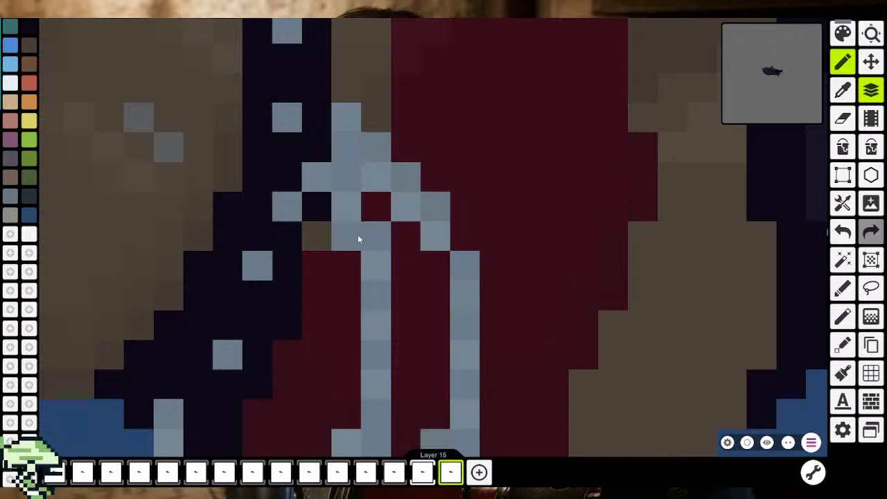
{"action": "scroll", "coordinate": [353, 231], "scroll_direction": "down", "scroll_amount": 2}
{"action": "scroll", "coordinate": [350, 337], "scroll_direction": "down", "scroll_amount": 1}
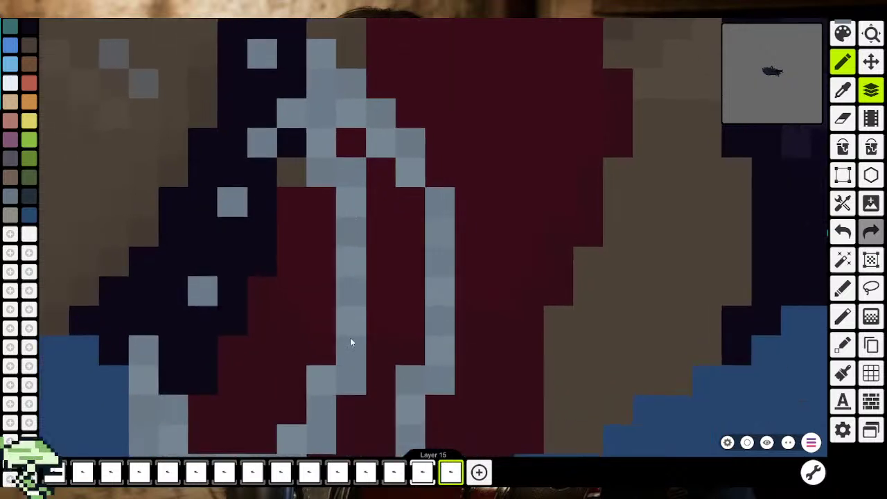
{"action": "scroll", "coordinate": [350, 351], "scroll_direction": "down", "scroll_amount": 2}
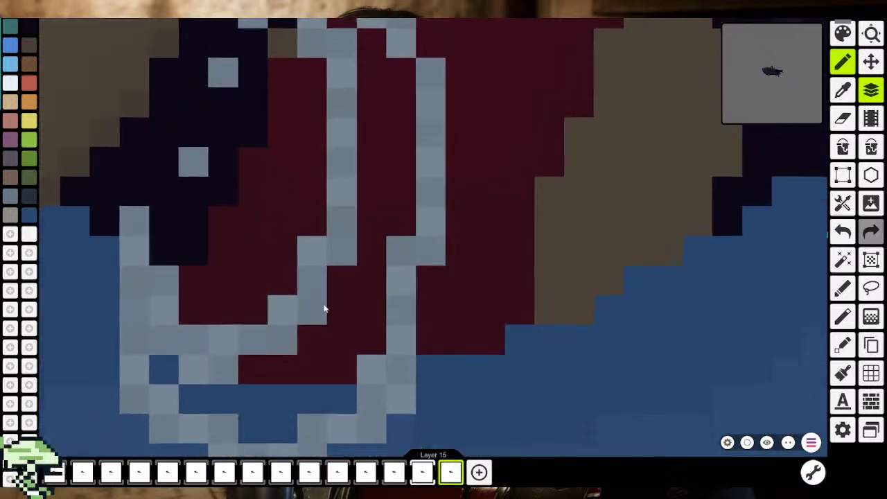
{"action": "scroll", "coordinate": [369, 424], "scroll_direction": "down", "scroll_amount": 2}
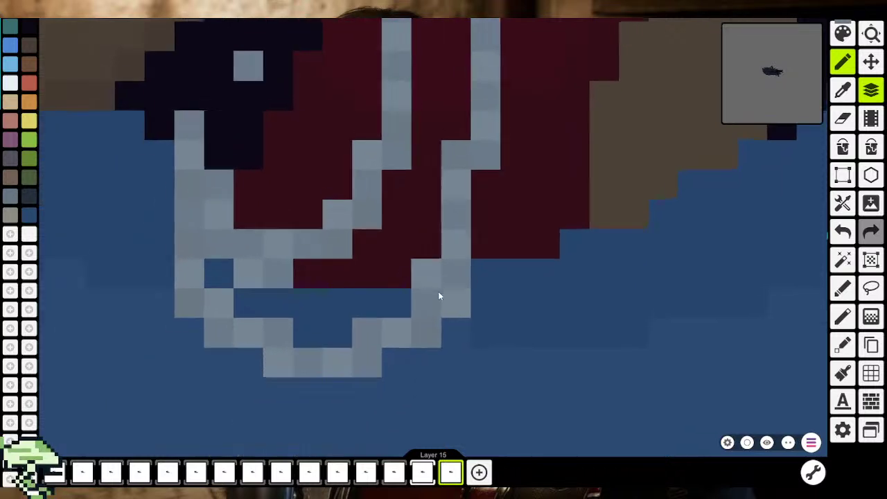
{"action": "scroll", "coordinate": [438, 291], "scroll_direction": "down", "scroll_amount": 1}
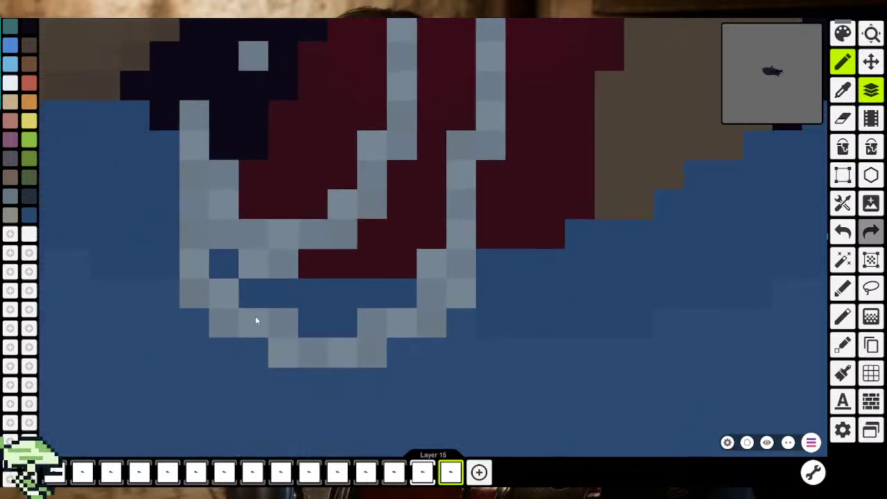
{"action": "scroll", "coordinate": [196, 300], "scroll_direction": "up", "scroll_amount": 2}
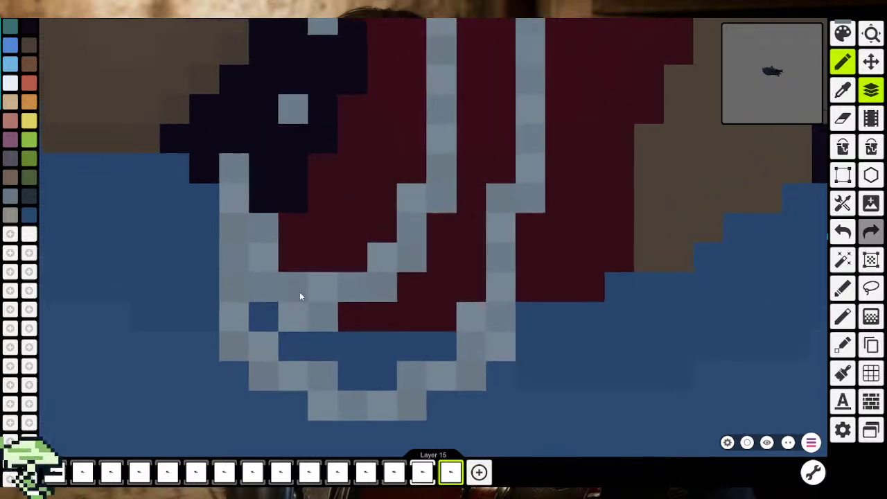
{"action": "scroll", "coordinate": [262, 184], "scroll_direction": "up", "scroll_amount": 5}
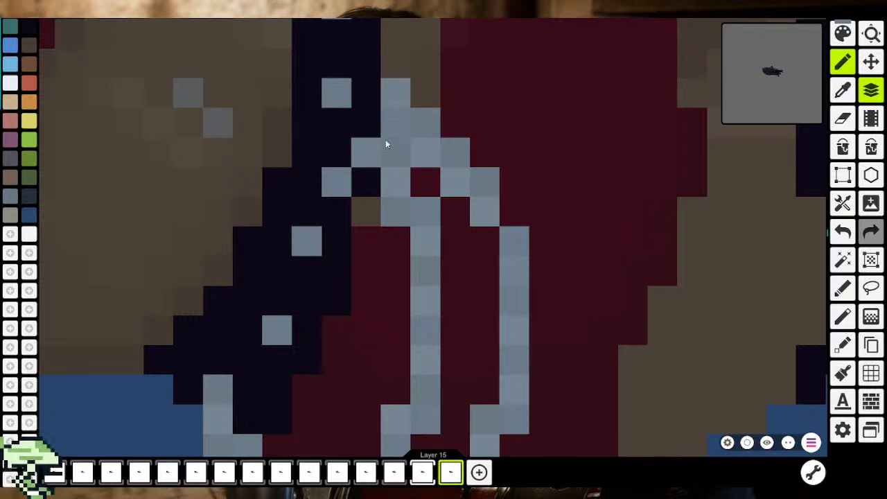
Zoom onto the stray chain pixel and hold Alt to sample the shorts' dark red
{"action": "scroll", "coordinate": [385, 139], "scroll_direction": "down", "scroll_amount": 2}
{"action": "scroll", "coordinate": [437, 303], "scroll_direction": "up", "scroll_amount": 2}
{"action": "scroll", "coordinate": [437, 303], "scroll_direction": "up", "scroll_amount": 1}
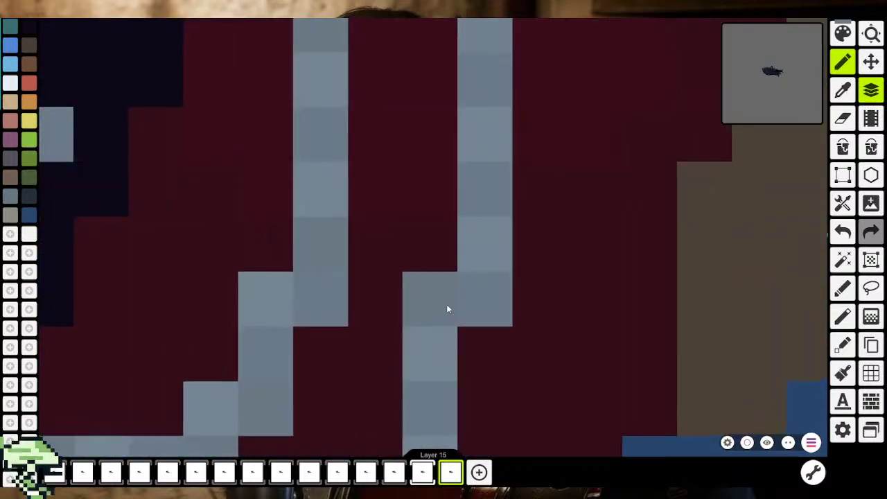
{"action": "scroll", "coordinate": [446, 304], "scroll_direction": "down", "scroll_amount": 1}
{"action": "scroll", "coordinate": [444, 302], "scroll_direction": "down", "scroll_amount": 2}
{"action": "scroll", "coordinate": [444, 302], "scroll_direction": "down", "scroll_amount": 1}
{"action": "scroll", "coordinate": [444, 303], "scroll_direction": "down", "scroll_amount": 2}
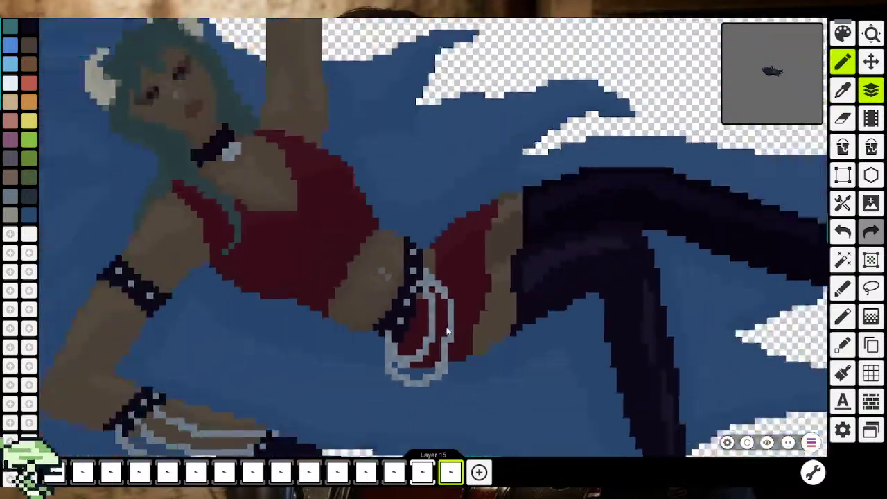
{"action": "scroll", "coordinate": [479, 324], "scroll_direction": "down", "scroll_amount": 1}
{"action": "scroll", "coordinate": [478, 324], "scroll_direction": "down", "scroll_amount": 1}
{"action": "scroll", "coordinate": [483, 295], "scroll_direction": "down", "scroll_amount": 1}
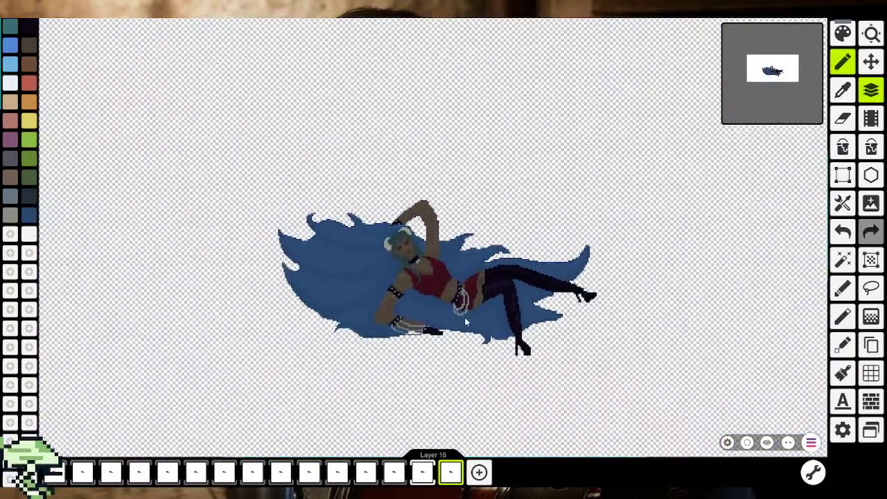
{"action": "scroll", "coordinate": [464, 316], "scroll_direction": "up", "scroll_amount": 2}
{"action": "scroll", "coordinate": [464, 316], "scroll_direction": "up", "scroll_amount": 2}
{"action": "scroll", "coordinate": [462, 270], "scroll_direction": "up", "scroll_amount": 1}
{"action": "scroll", "coordinate": [441, 256], "scroll_direction": "up", "scroll_amount": 2}
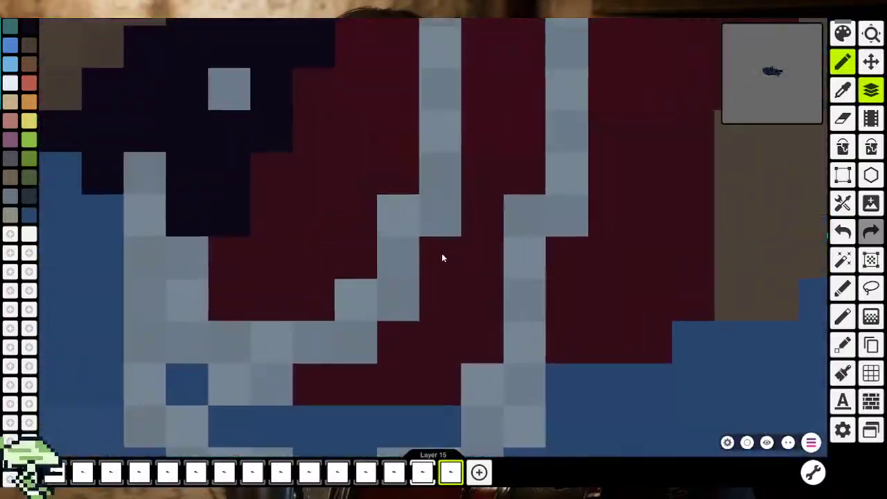
{"action": "key", "text": "alt"}
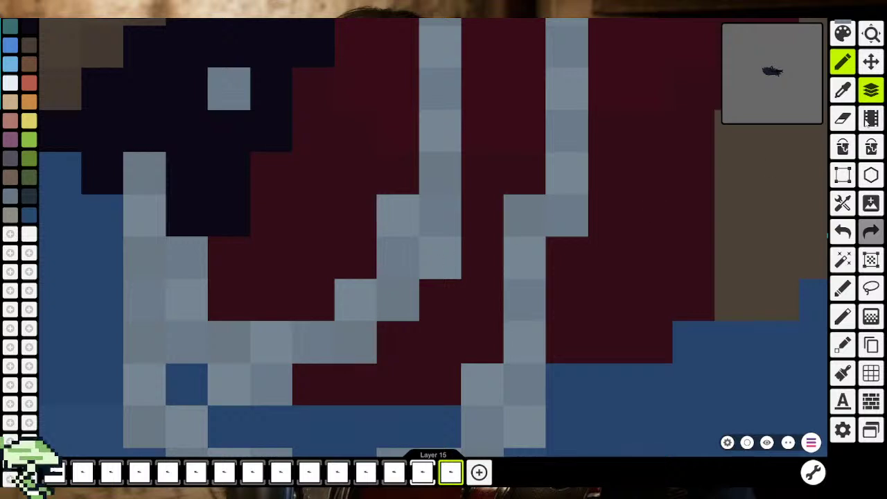
Recolour a stray pixel on the chain loop with the shorts' dark red
{"action": "left_click", "coordinate": [843, 90]}
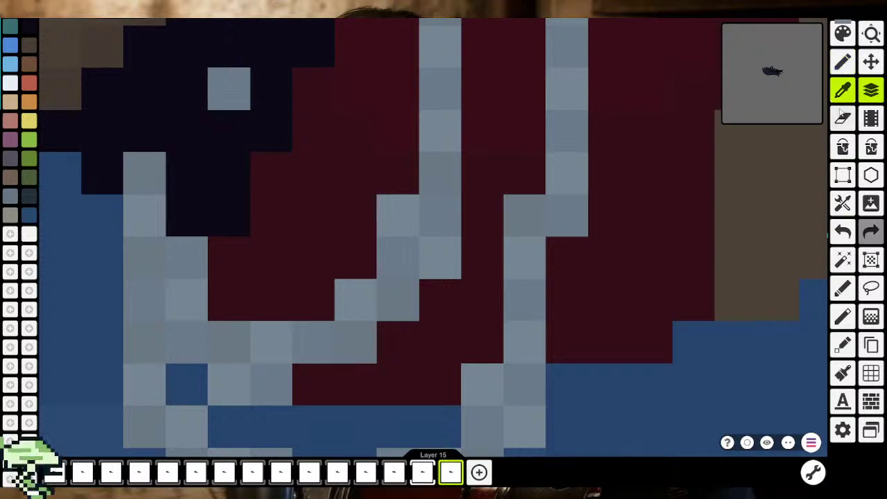
{"action": "left_click", "coordinate": [395, 193]}
{"action": "left_click", "coordinate": [388, 215]}
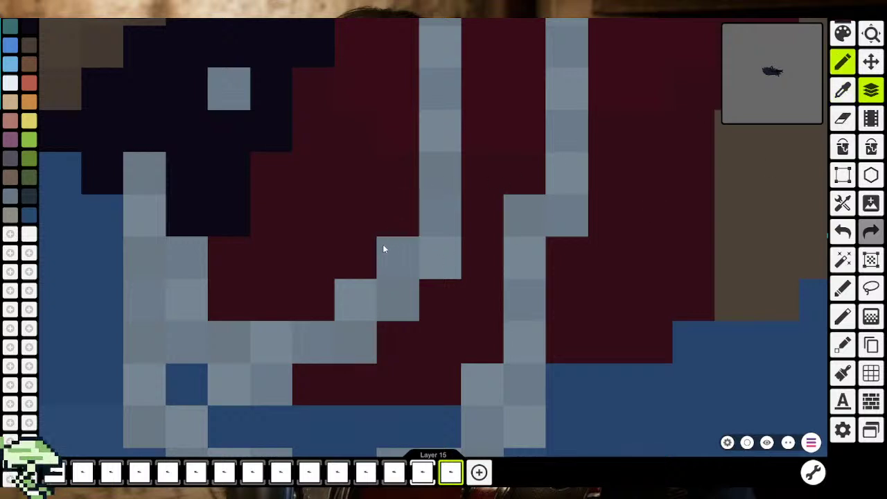
{"action": "scroll", "coordinate": [383, 248], "scroll_direction": "down", "scroll_amount": 3}
{"action": "scroll", "coordinate": [382, 262], "scroll_direction": "down", "scroll_amount": 2}
{"action": "scroll", "coordinate": [381, 275], "scroll_direction": "down", "scroll_amount": 2}
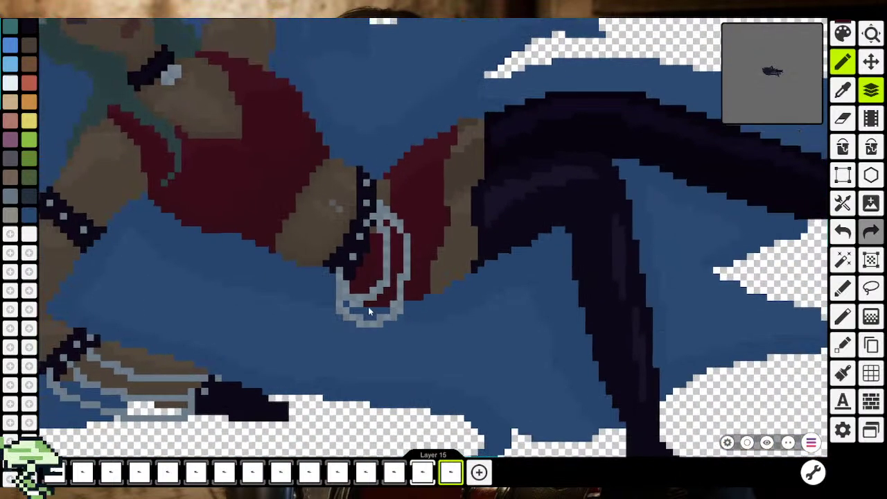
{"action": "scroll", "coordinate": [369, 303], "scroll_direction": "down", "scroll_amount": 2}
{"action": "scroll", "coordinate": [371, 305], "scroll_direction": "up", "scroll_amount": 2}
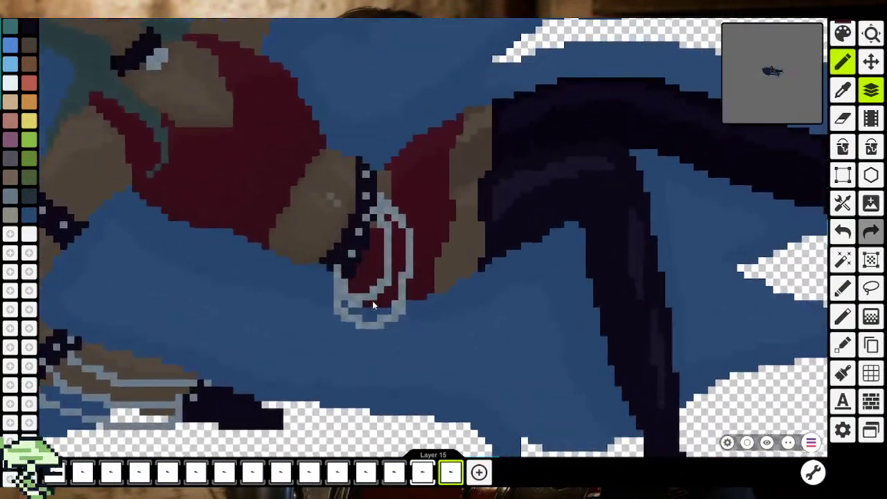
{"action": "scroll", "coordinate": [373, 300], "scroll_direction": "up", "scroll_amount": 2}
{"action": "scroll", "coordinate": [373, 288], "scroll_direction": "up", "scroll_amount": 1}
{"action": "scroll", "coordinate": [382, 313], "scroll_direction": "down", "scroll_amount": 1}
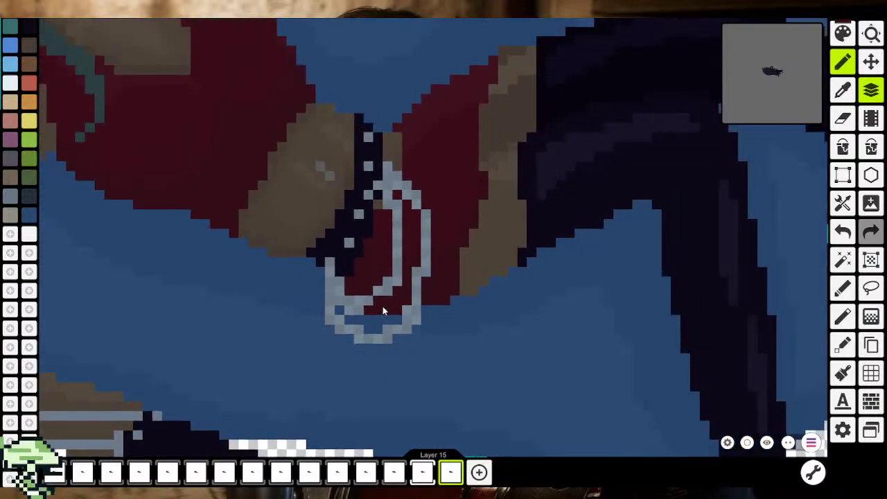
{"action": "scroll", "coordinate": [382, 305], "scroll_direction": "up", "scroll_amount": 2}
{"action": "scroll", "coordinate": [378, 277], "scroll_direction": "up", "scroll_amount": 1}
{"action": "scroll", "coordinate": [385, 252], "scroll_direction": "down", "scroll_amount": 1}
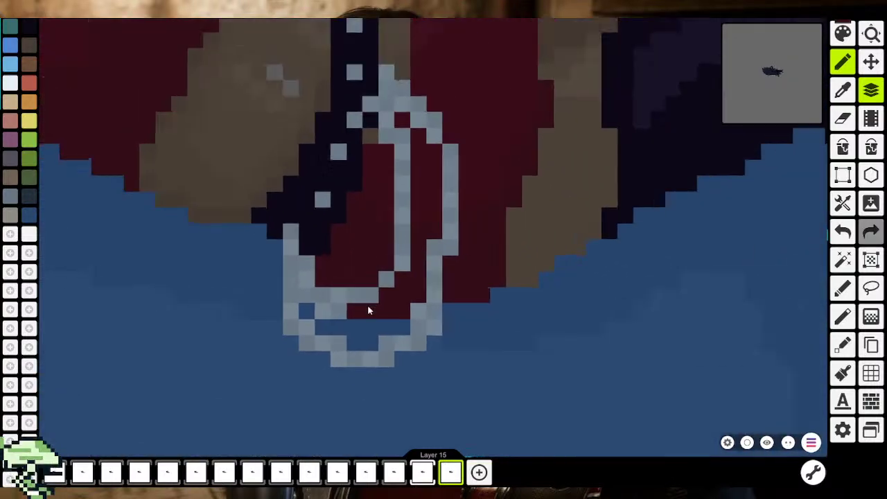
{"action": "scroll", "coordinate": [367, 312], "scroll_direction": "down", "scroll_amount": 2}
{"action": "scroll", "coordinate": [364, 321], "scroll_direction": "down", "scroll_amount": 2}
{"action": "scroll", "coordinate": [363, 322], "scroll_direction": "up", "scroll_amount": 2}
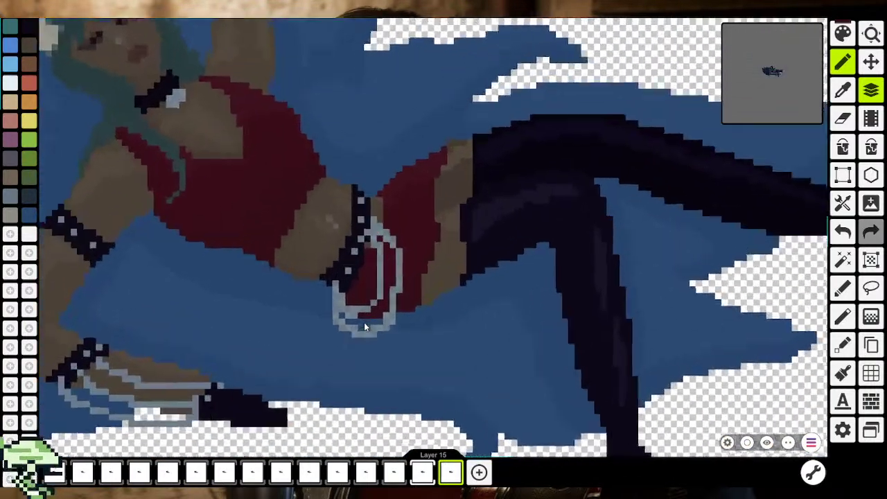
{"action": "scroll", "coordinate": [363, 322], "scroll_direction": "up", "scroll_amount": 1}
{"action": "scroll", "coordinate": [363, 322], "scroll_direction": "up", "scroll_amount": 1}
{"action": "scroll", "coordinate": [360, 312], "scroll_direction": "up", "scroll_amount": 1}
{"action": "scroll", "coordinate": [354, 301], "scroll_direction": "up", "scroll_amount": 1}
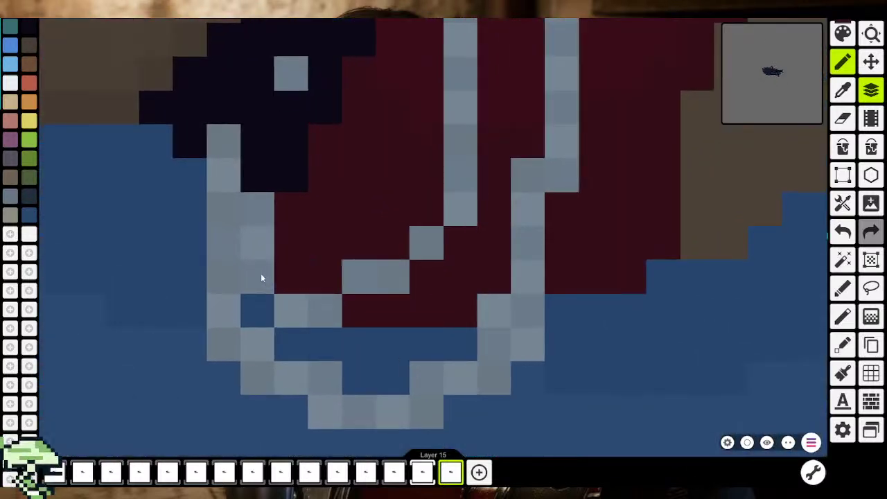
Undo the last ring stroke and paint the stray grey ring pixel hair-blue
{"action": "key", "text": "ctrl+z"}
{"action": "scroll", "coordinate": [291, 312], "scroll_direction": "down", "scroll_amount": 2}
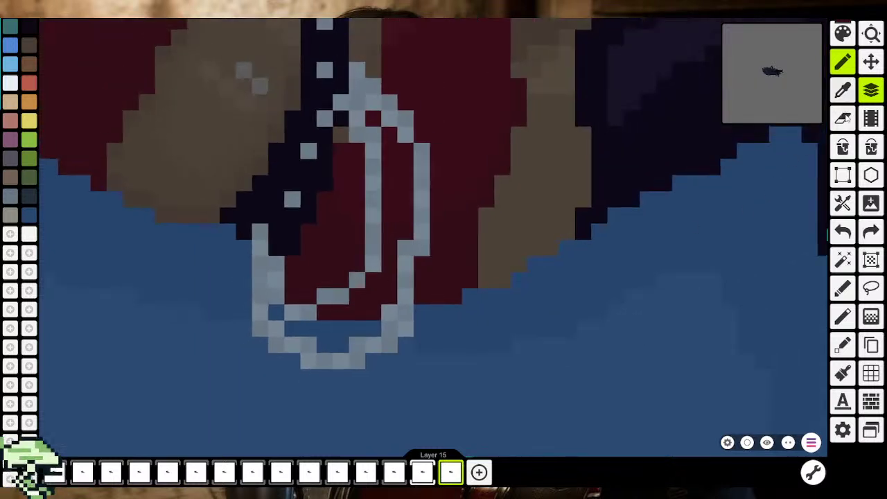
{"action": "left_click", "coordinate": [842, 118]}
{"action": "left_click", "coordinate": [842, 91]}
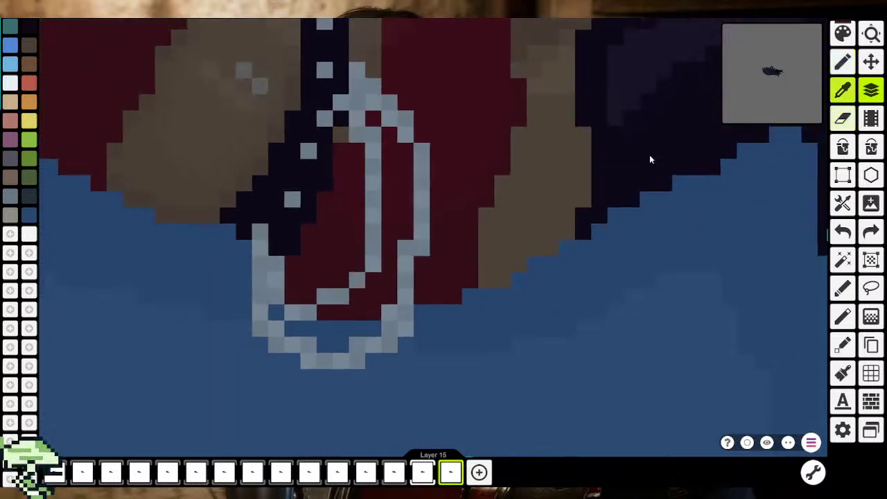
{"action": "left_click", "coordinate": [278, 310]}
{"action": "left_click", "coordinate": [277, 296]}
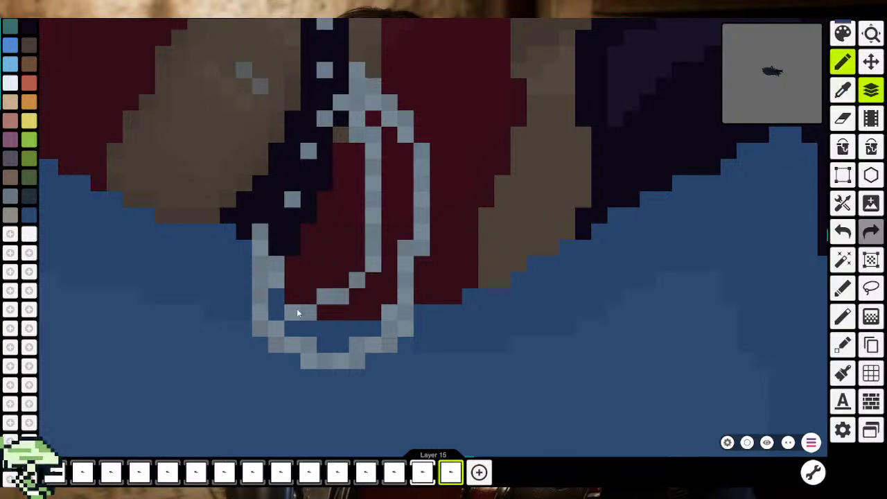
Switch to the pencil and sample the pale grey chain colour from the canvas
{"action": "left_click", "coordinate": [843, 90]}
{"action": "scroll", "coordinate": [358, 298], "scroll_direction": "up", "scroll_amount": 2}
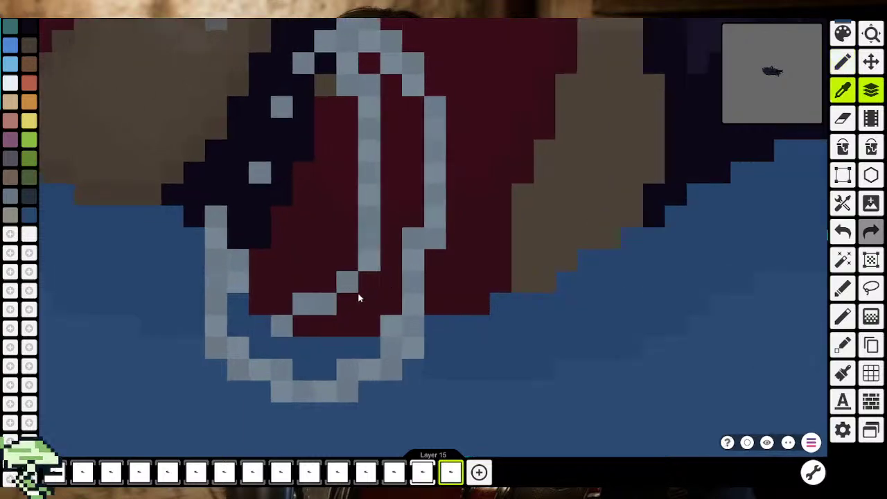
{"action": "scroll", "coordinate": [285, 309], "scroll_direction": "up", "scroll_amount": 2}
{"action": "key", "text": "b"}
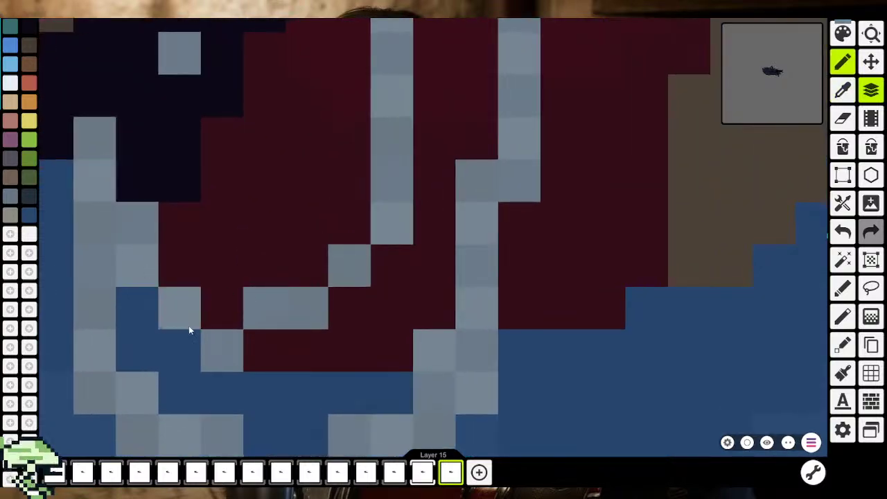
{"action": "scroll", "coordinate": [260, 359], "scroll_direction": "down", "scroll_amount": 3}
{"action": "scroll", "coordinate": [261, 364], "scroll_direction": "down", "scroll_amount": 3}
{"action": "scroll", "coordinate": [306, 347], "scroll_direction": "down", "scroll_amount": 2}
{"action": "scroll", "coordinate": [397, 330], "scroll_direction": "up", "scroll_amount": 1}
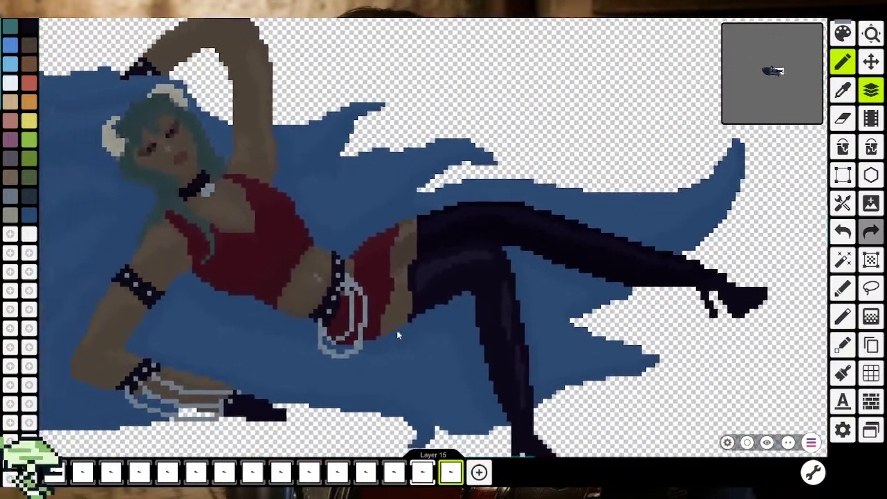
{"action": "scroll", "coordinate": [350, 339], "scroll_direction": "up", "scroll_amount": 2}
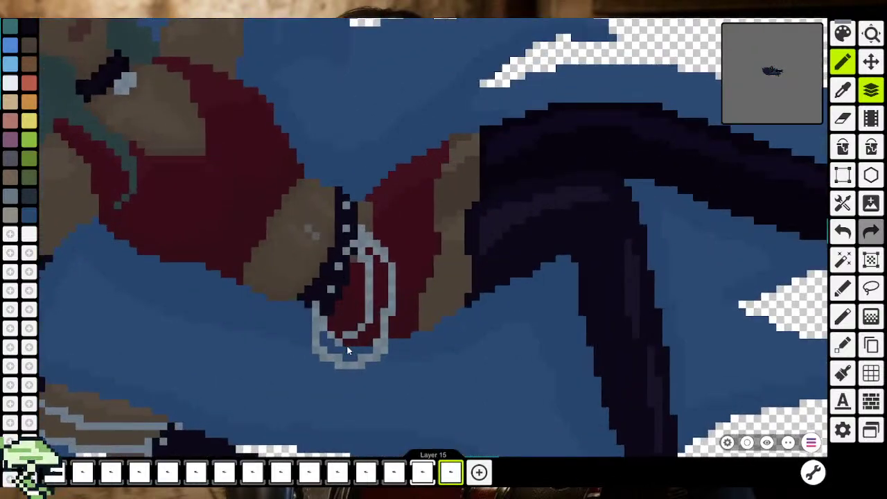
{"action": "scroll", "coordinate": [340, 333], "scroll_direction": "up", "scroll_amount": 3}
{"action": "scroll", "coordinate": [323, 325], "scroll_direction": "up", "scroll_amount": 2}
{"action": "left_click", "coordinate": [322, 326]}
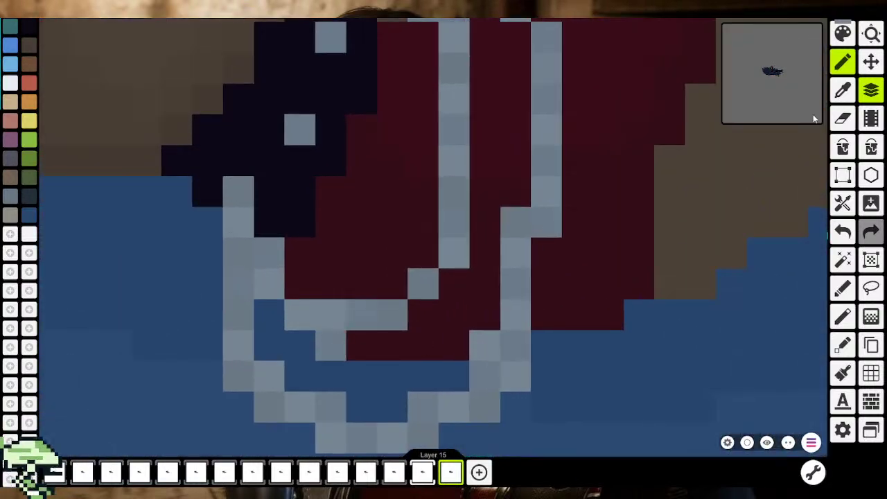
{"action": "left_click", "coordinate": [843, 90]}
{"action": "left_click", "coordinate": [341, 348]}
Paint two light loop pixels dark red, then undo the second one
{"action": "scroll", "coordinate": [348, 360], "scroll_direction": "down", "scroll_amount": 2}
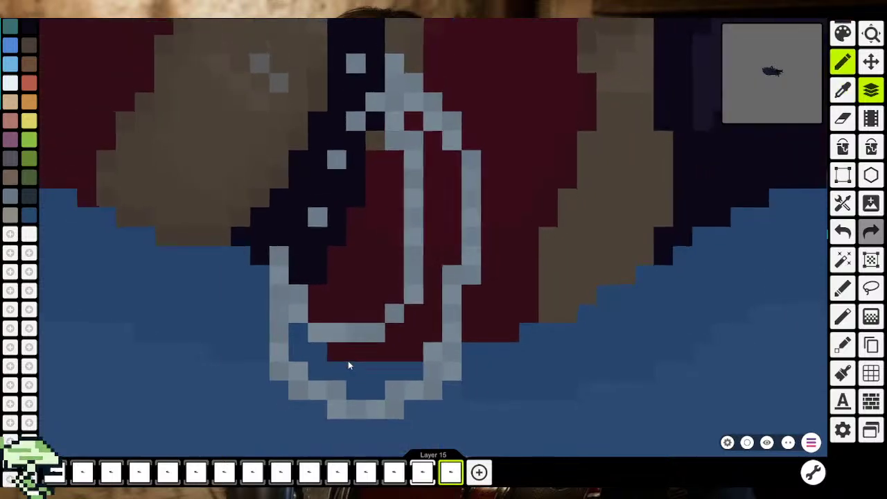
{"action": "scroll", "coordinate": [348, 362], "scroll_direction": "down", "scroll_amount": 3}
{"action": "scroll", "coordinate": [380, 369], "scroll_direction": "down", "scroll_amount": 1}
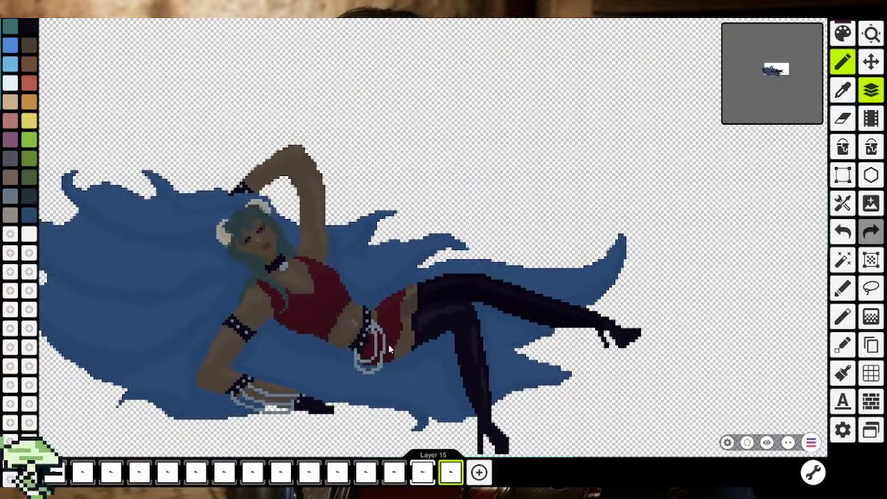
{"action": "scroll", "coordinate": [389, 345], "scroll_direction": "up", "scroll_amount": 2}
{"action": "scroll", "coordinate": [389, 347], "scroll_direction": "up", "scroll_amount": 2}
{"action": "scroll", "coordinate": [381, 337], "scroll_direction": "up", "scroll_amount": 1}
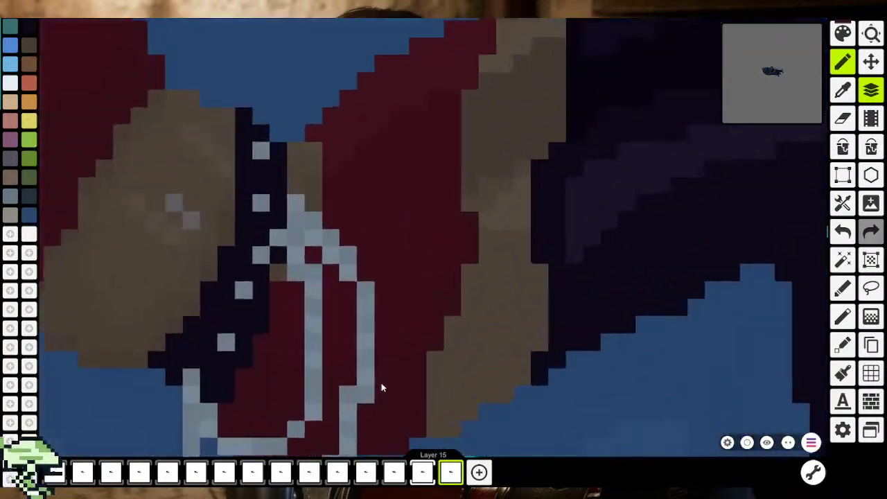
{"action": "scroll", "coordinate": [381, 384], "scroll_direction": "up", "scroll_amount": 1}
{"action": "scroll", "coordinate": [384, 380], "scroll_direction": "up", "scroll_amount": 1}
{"action": "left_click", "coordinate": [376, 259]}
{"action": "scroll", "coordinate": [374, 249], "scroll_direction": "down", "scroll_amount": 1}
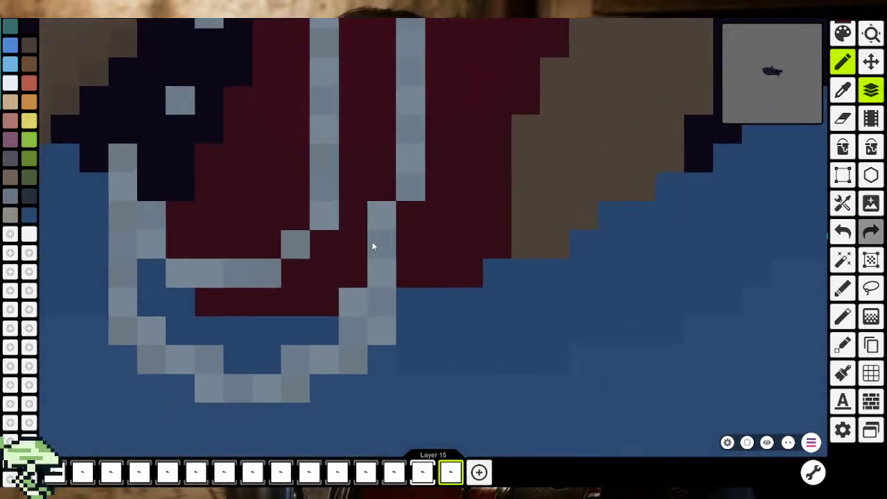
{"action": "left_click", "coordinate": [359, 303]}
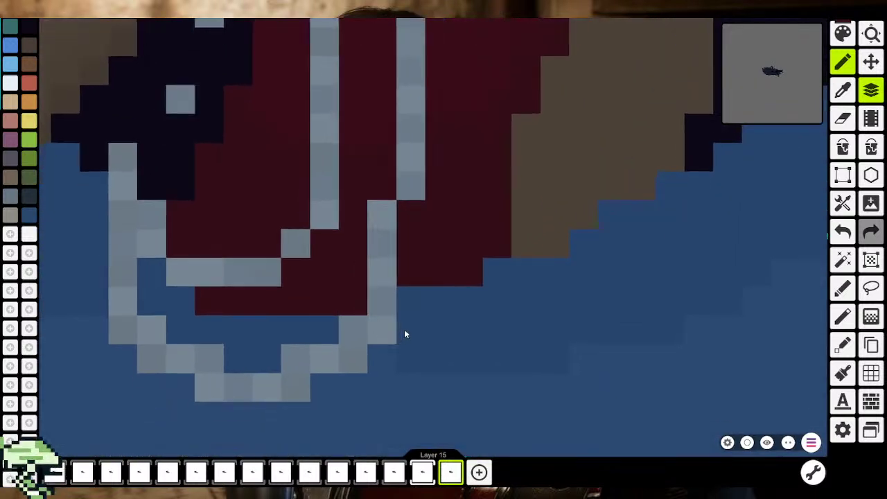
{"action": "key", "text": "ctrl+z"}
Repaint grey pixels on the loop's lower and left curves with the blue hair colour
{"action": "left_click", "coordinate": [847, 119]}
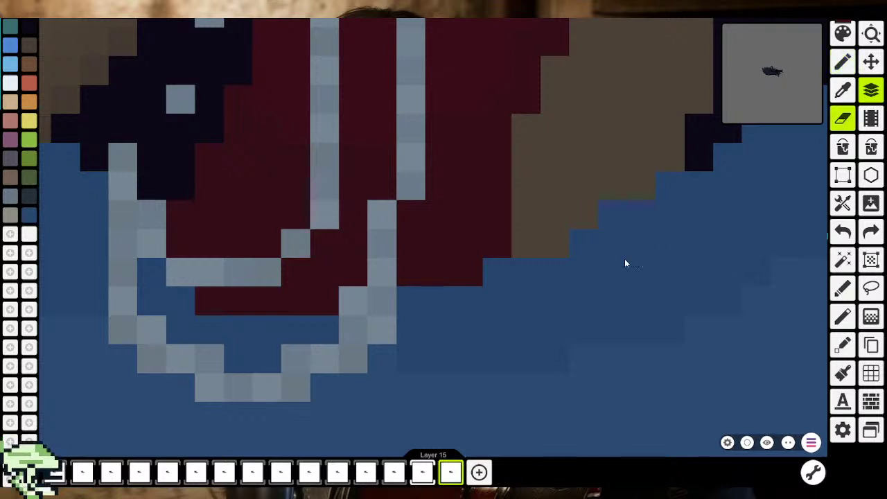
{"action": "left_click", "coordinate": [843, 90]}
{"action": "left_click", "coordinate": [447, 328]}
{"action": "left_click", "coordinate": [356, 305]}
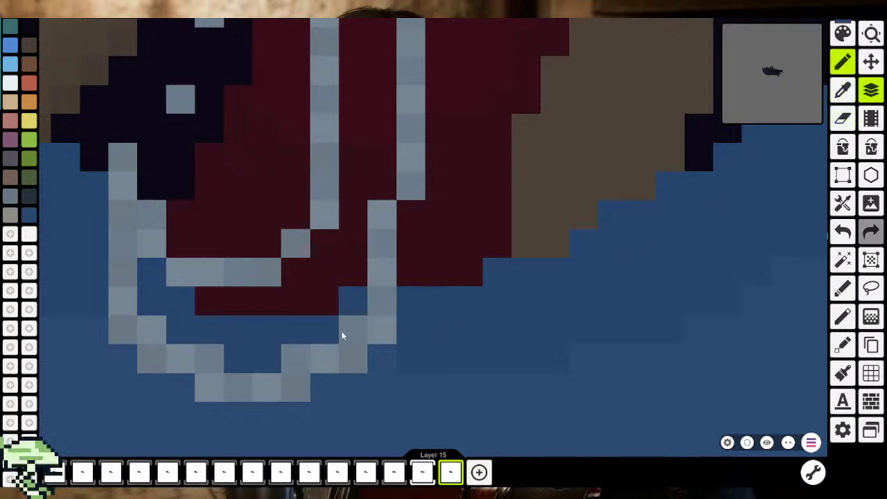
{"action": "left_click_drag", "start_coordinate": [341, 330], "coordinate": [236, 361]}
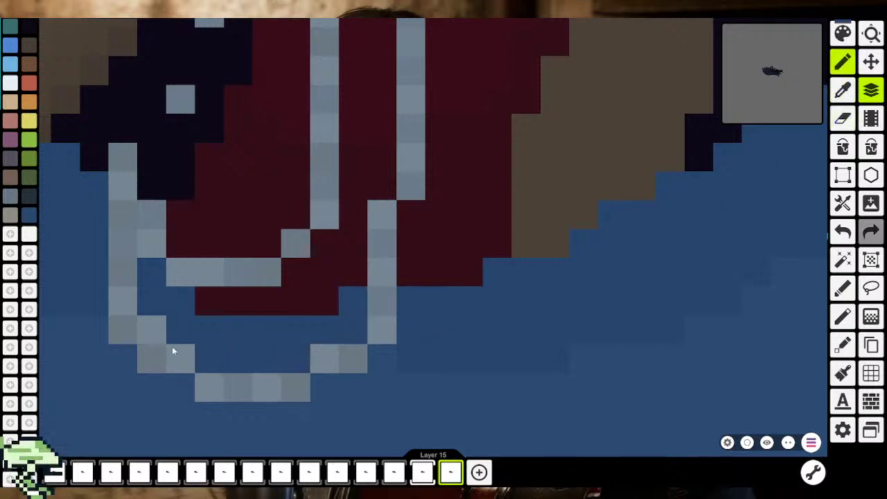
{"action": "left_click", "coordinate": [158, 331]}
Sample the shorts' dark red and paint pale pixels at the loop's crest dark red
{"action": "scroll", "coordinate": [145, 332], "scroll_direction": "down", "scroll_amount": 2}
{"action": "scroll", "coordinate": [146, 335], "scroll_direction": "down", "scroll_amount": 2}
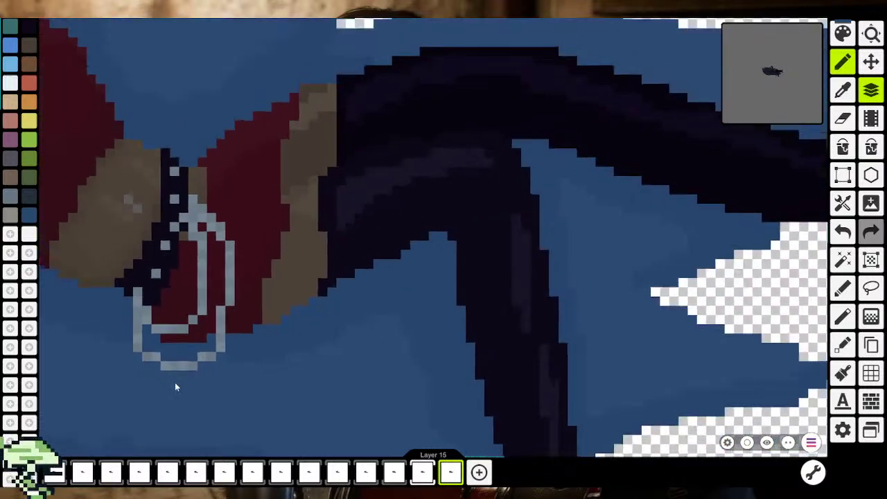
{"action": "scroll", "coordinate": [175, 382], "scroll_direction": "down", "scroll_amount": 2}
{"action": "scroll", "coordinate": [231, 386], "scroll_direction": "down", "scroll_amount": 1}
{"action": "scroll", "coordinate": [254, 328], "scroll_direction": "up", "scroll_amount": 2}
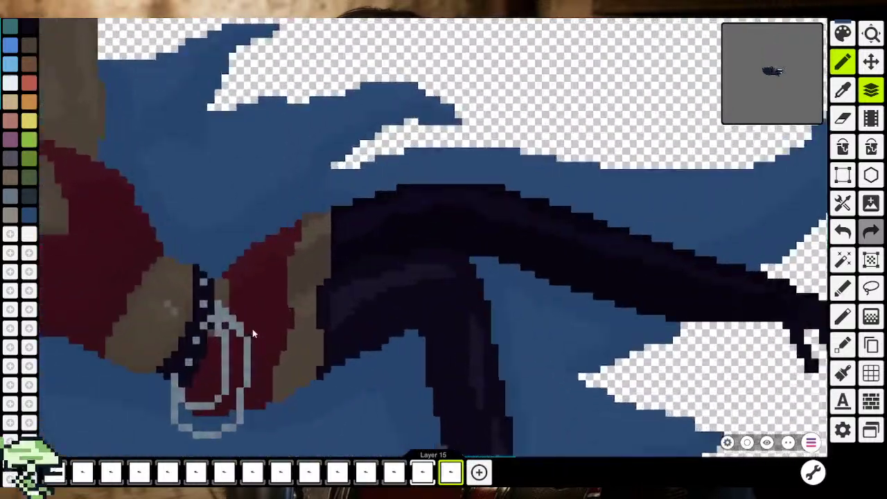
{"action": "scroll", "coordinate": [253, 326], "scroll_direction": "up", "scroll_amount": 2}
{"action": "scroll", "coordinate": [253, 326], "scroll_direction": "up", "scroll_amount": 1}
{"action": "scroll", "coordinate": [345, 295], "scroll_direction": "up", "scroll_amount": 1}
{"action": "scroll", "coordinate": [347, 281], "scroll_direction": "up", "scroll_amount": 1}
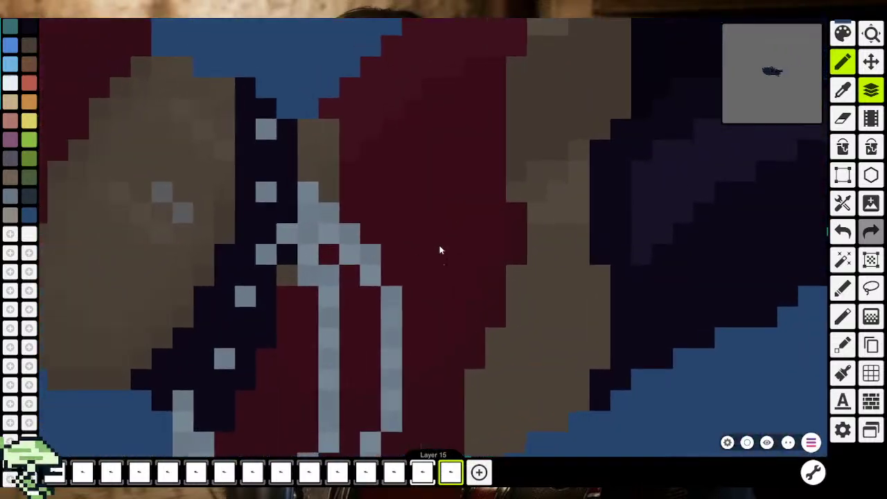
{"action": "left_click", "coordinate": [837, 99]}
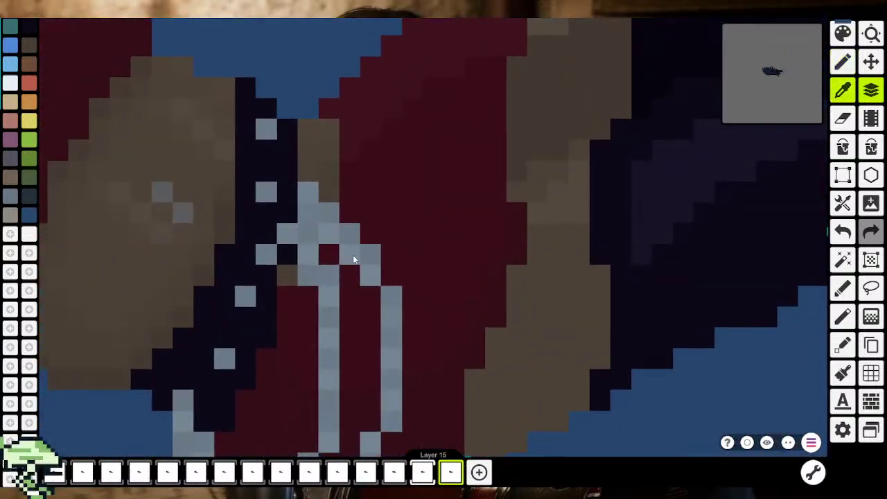
{"action": "left_click", "coordinate": [291, 271]}
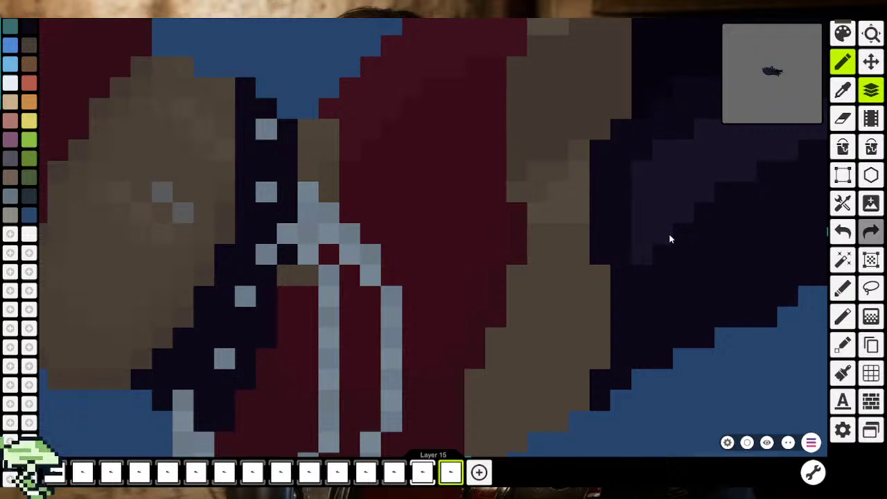
{"action": "left_click", "coordinate": [843, 90]}
{"action": "left_click", "coordinate": [344, 279]}
{"action": "left_click", "coordinate": [354, 254]}
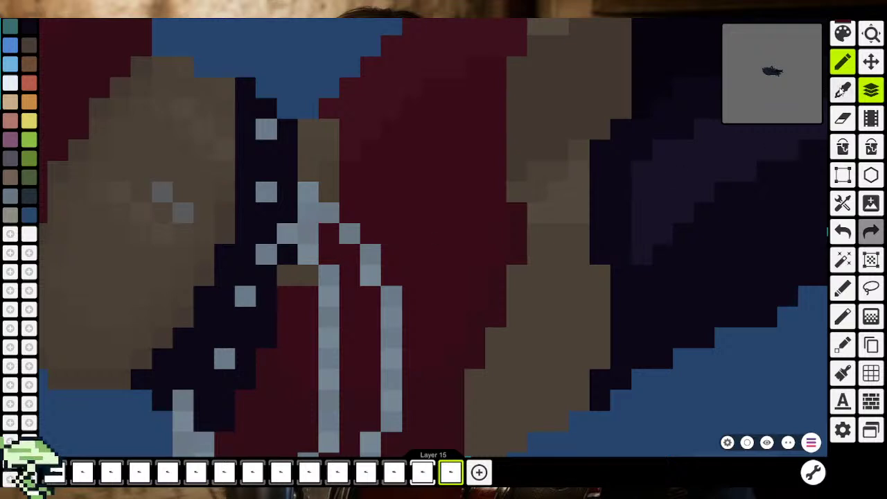
{"action": "left_click", "coordinate": [310, 240]}
Switch to the pencil and centre the zoomed view on the hip chain loop
{"action": "scroll", "coordinate": [310, 240], "scroll_direction": "down", "scroll_amount": 3}
{"action": "scroll", "coordinate": [316, 256], "scroll_direction": "down", "scroll_amount": 2}
{"action": "scroll", "coordinate": [316, 256], "scroll_direction": "down", "scroll_amount": 2}
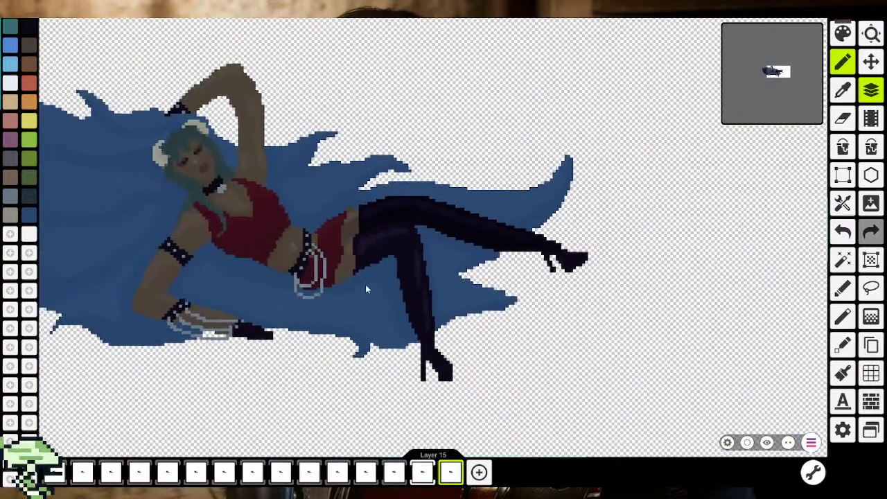
{"action": "scroll", "coordinate": [367, 285], "scroll_direction": "down", "scroll_amount": 2}
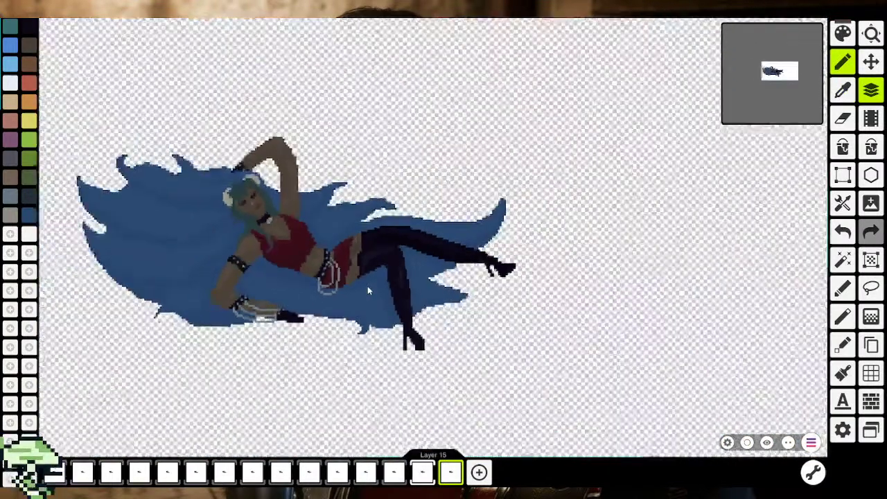
{"action": "scroll", "coordinate": [367, 285], "scroll_direction": "down", "scroll_amount": 2}
{"action": "scroll", "coordinate": [356, 274], "scroll_direction": "up", "scroll_amount": 3}
{"action": "scroll", "coordinate": [356, 274], "scroll_direction": "up", "scroll_amount": 2}
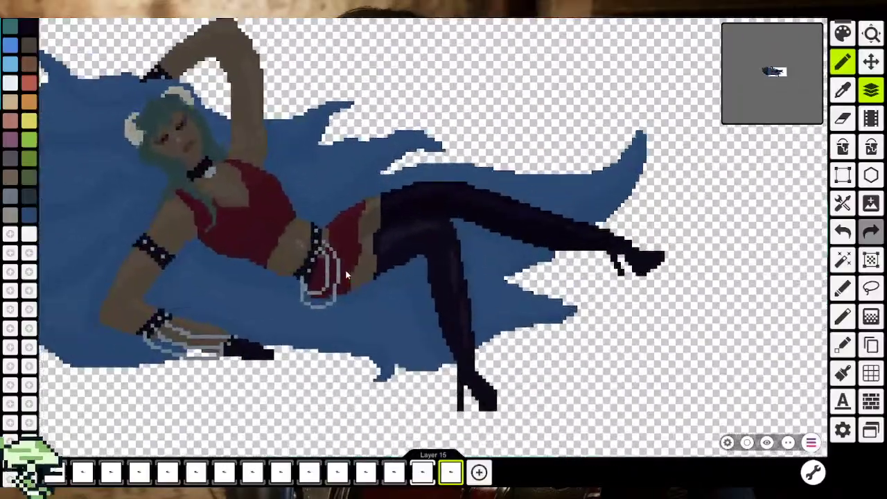
{"action": "scroll", "coordinate": [356, 275], "scroll_direction": "up", "scroll_amount": 3}
{"action": "scroll", "coordinate": [357, 274], "scroll_direction": "up", "scroll_amount": 2}
{"action": "left_click", "coordinate": [843, 61]}
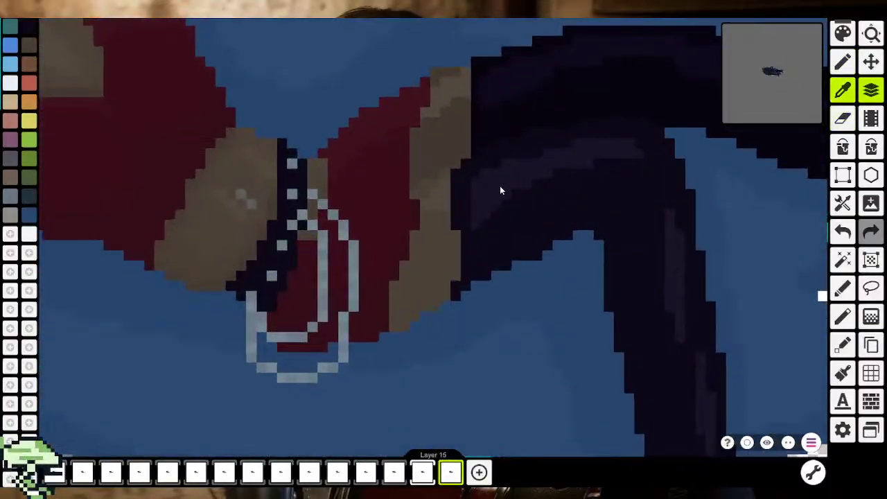
{"action": "scroll", "coordinate": [293, 248], "scroll_direction": "up", "scroll_amount": 3}
{"action": "scroll", "coordinate": [251, 238], "scroll_direction": "up", "scroll_amount": 2}
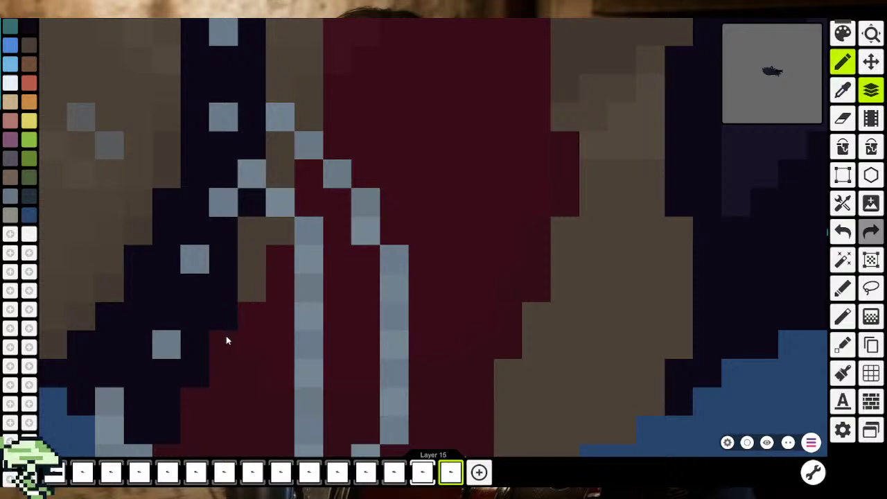
{"action": "scroll", "coordinate": [251, 317], "scroll_direction": "down", "scroll_amount": 2}
{"action": "scroll", "coordinate": [248, 312], "scroll_direction": "down", "scroll_amount": 2}
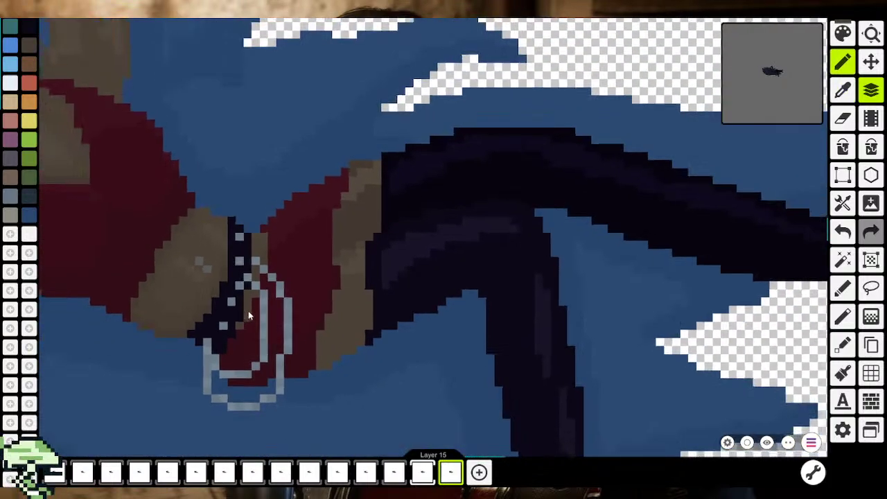
{"action": "scroll", "coordinate": [277, 294], "scroll_direction": "down", "scroll_amount": 2}
{"action": "scroll", "coordinate": [312, 291], "scroll_direction": "down", "scroll_amount": 2}
{"action": "left_click_drag", "start_coordinate": [320, 293], "coordinate": [337, 276]}
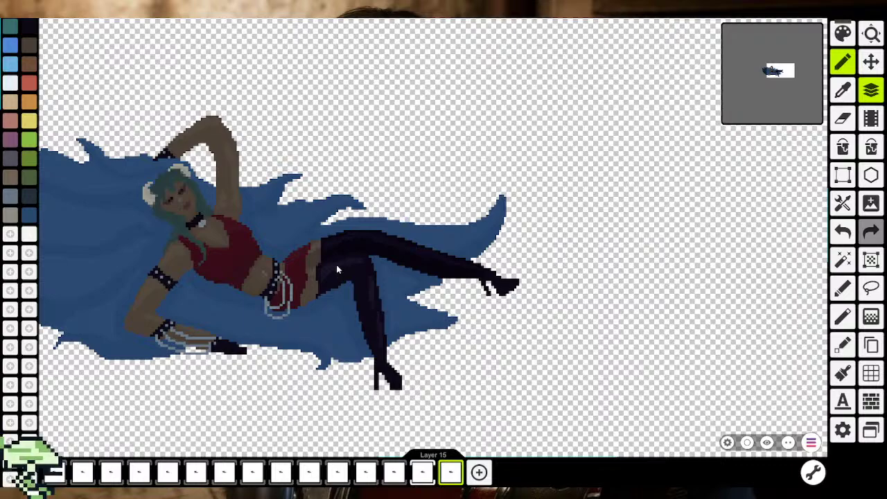
{"action": "scroll", "coordinate": [336, 277], "scroll_direction": "up", "scroll_amount": 2}
{"action": "scroll", "coordinate": [322, 291], "scroll_direction": "up", "scroll_amount": 2}
{"action": "scroll", "coordinate": [312, 302], "scroll_direction": "up", "scroll_amount": 2}
{"action": "scroll", "coordinate": [312, 304], "scroll_direction": "up", "scroll_amount": 2}
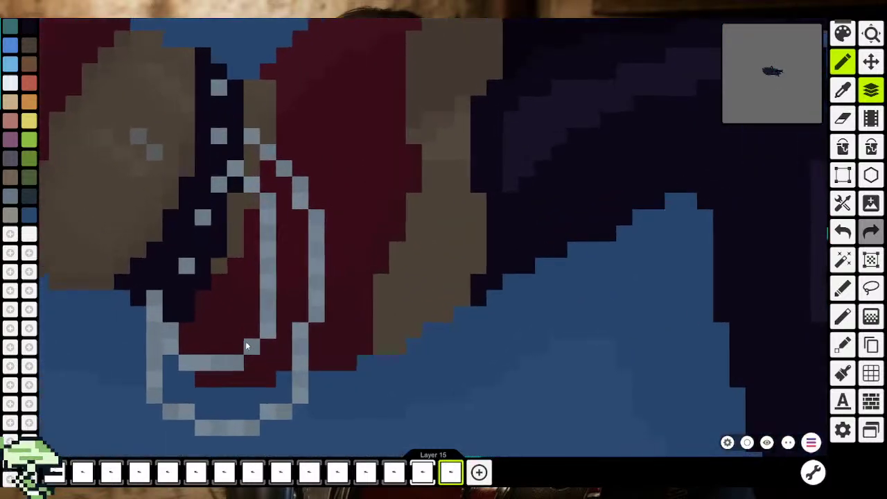
{"action": "mouse_move", "coordinate": [244, 347]}
{"action": "left_mouse_down"}
{"action": "mouse_move", "coordinate": [277, 311]}
{"action": "mouse_move", "coordinate": [439, 252]}
{"action": "mouse_move", "coordinate": [428, 285]}
{"action": "left_mouse_up"}
{"action": "scroll", "coordinate": [420, 295], "scroll_direction": "down", "scroll_amount": 2}
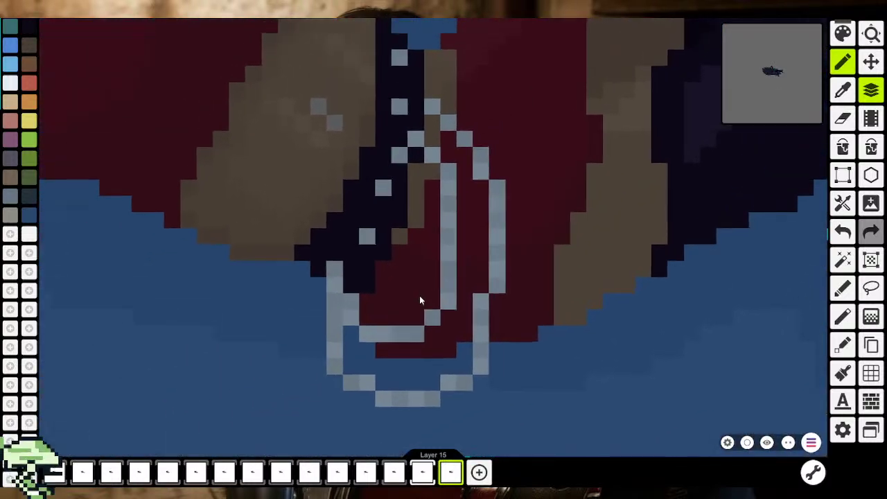
{"action": "scroll", "coordinate": [420, 294], "scroll_direction": "down", "scroll_amount": 2}
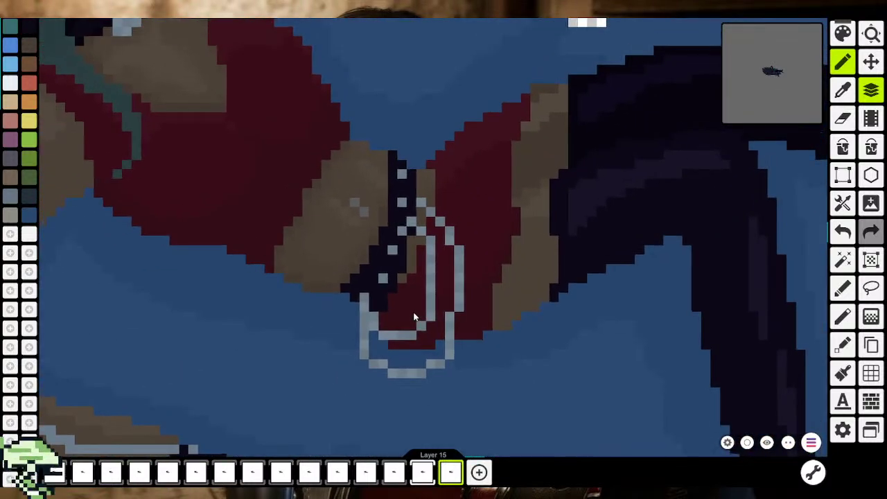
Sample the pale chain colour and brighten one pixel of the hip chain loop
{"action": "left_click", "coordinate": [843, 90]}
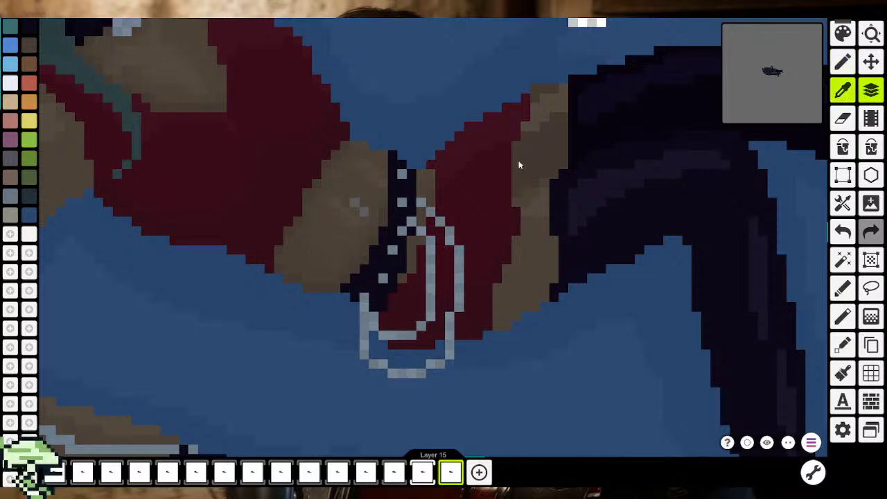
{"action": "scroll", "coordinate": [423, 184], "scroll_direction": "up", "scroll_amount": 2}
{"action": "scroll", "coordinate": [413, 211], "scroll_direction": "up", "scroll_amount": 2}
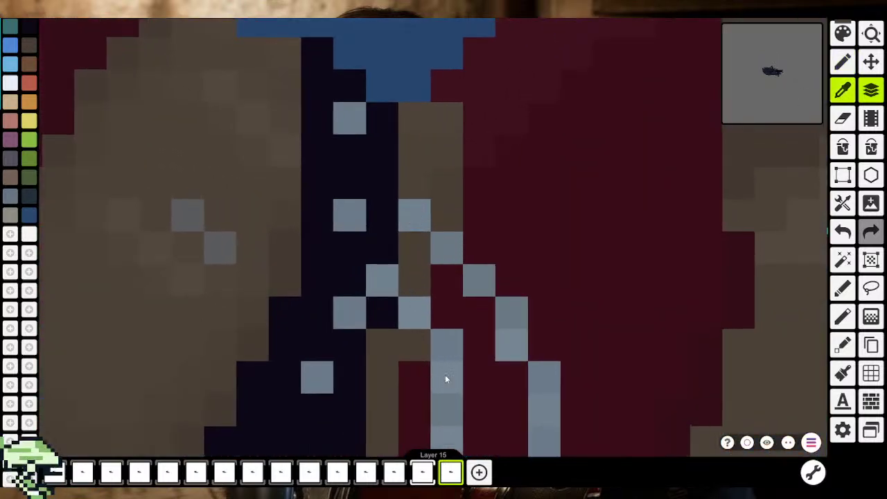
{"action": "left_click", "coordinate": [386, 197]}
{"action": "left_click", "coordinate": [386, 198]}
{"action": "scroll", "coordinate": [385, 212], "scroll_direction": "down", "scroll_amount": 2}
{"action": "scroll", "coordinate": [385, 236], "scroll_direction": "down", "scroll_amount": 2}
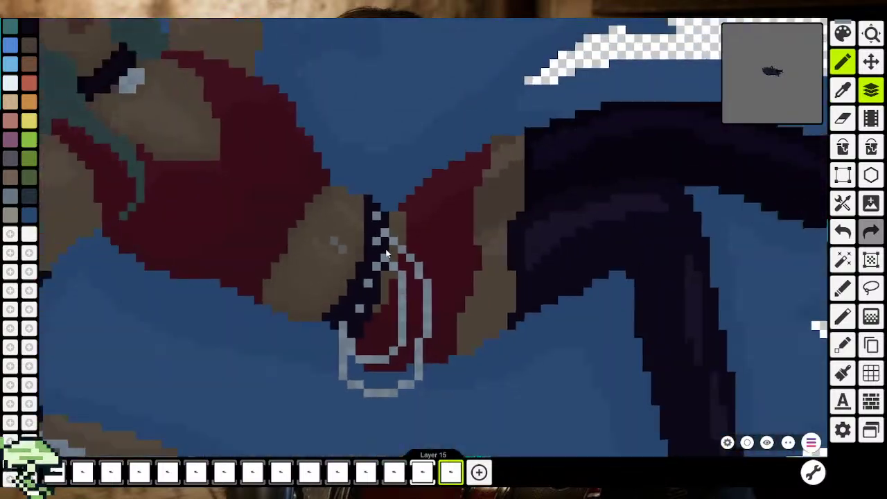
{"action": "scroll", "coordinate": [386, 266], "scroll_direction": "down", "scroll_amount": 2}
{"action": "scroll", "coordinate": [392, 291], "scroll_direction": "down", "scroll_amount": 2}
{"action": "scroll", "coordinate": [398, 310], "scroll_direction": "down", "scroll_amount": 2}
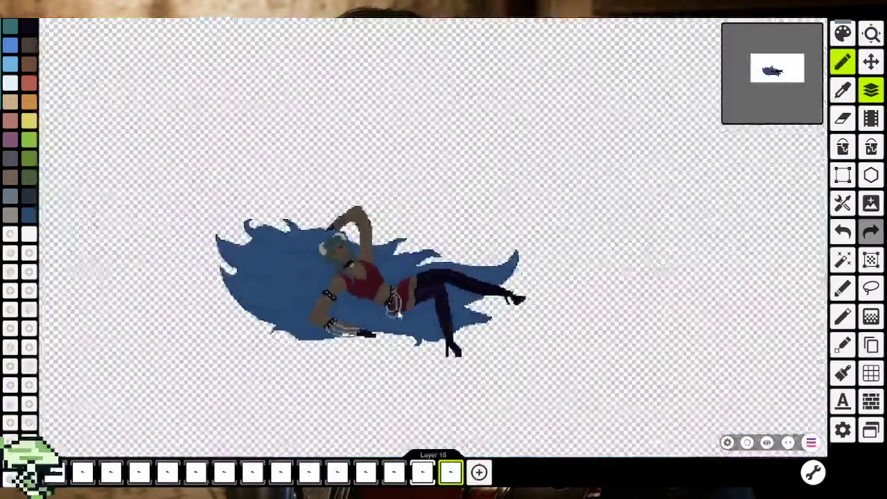
{"action": "scroll", "coordinate": [398, 308], "scroll_direction": "down", "scroll_amount": 2}
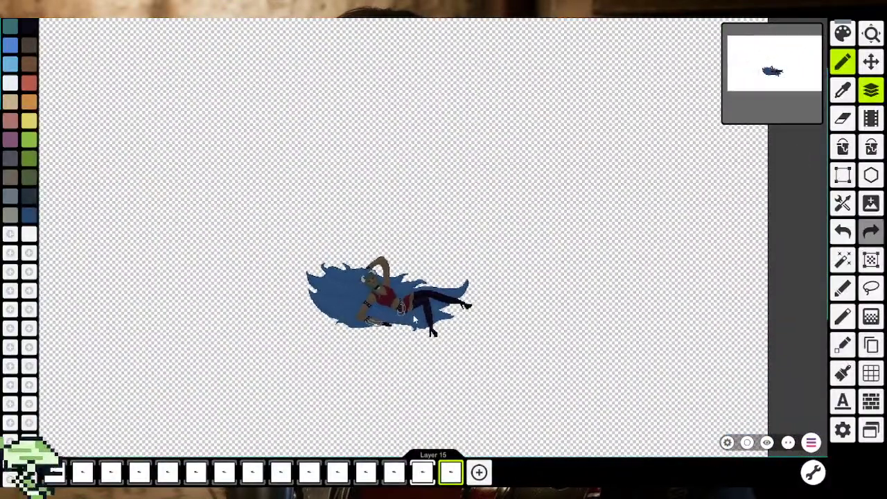
{"action": "scroll", "coordinate": [399, 319], "scroll_direction": "up", "scroll_amount": 2}
{"action": "scroll", "coordinate": [394, 305], "scroll_direction": "up", "scroll_amount": 2}
{"action": "scroll", "coordinate": [390, 288], "scroll_direction": "up", "scroll_amount": 2}
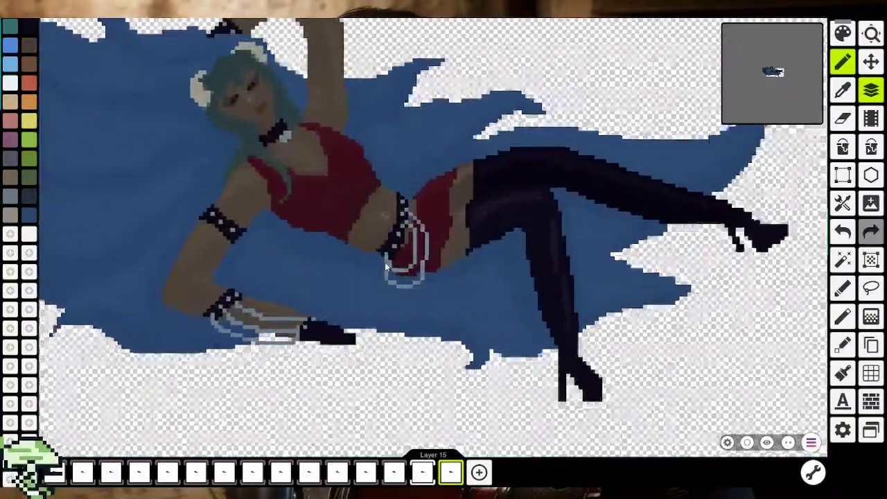
{"action": "scroll", "coordinate": [385, 268], "scroll_direction": "up", "scroll_amount": 2}
{"action": "scroll", "coordinate": [388, 262], "scroll_direction": "up", "scroll_amount": 2}
{"action": "scroll", "coordinate": [391, 256], "scroll_direction": "up", "scroll_amount": 2}
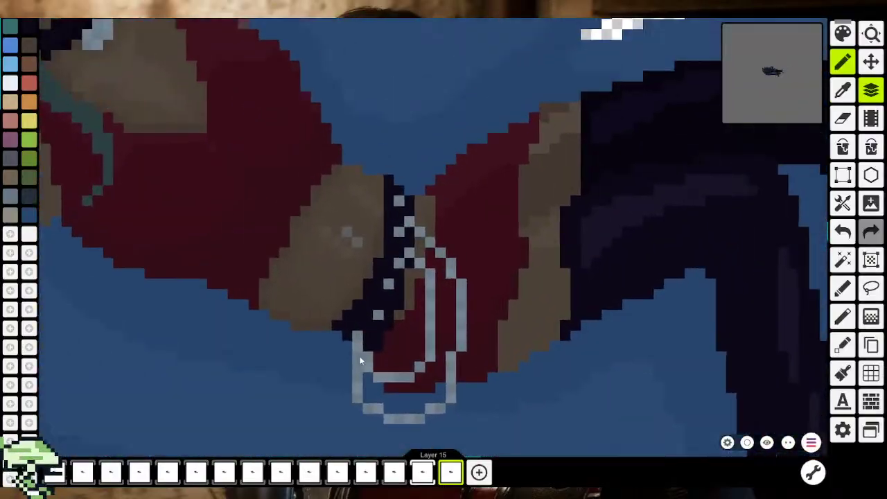
Pan across the waist and leg and sample another colour from the canvas
{"action": "left_click", "coordinate": [842, 90]}
{"action": "left_click_drag", "start_coordinate": [632, 143], "coordinate": [465, 222]}
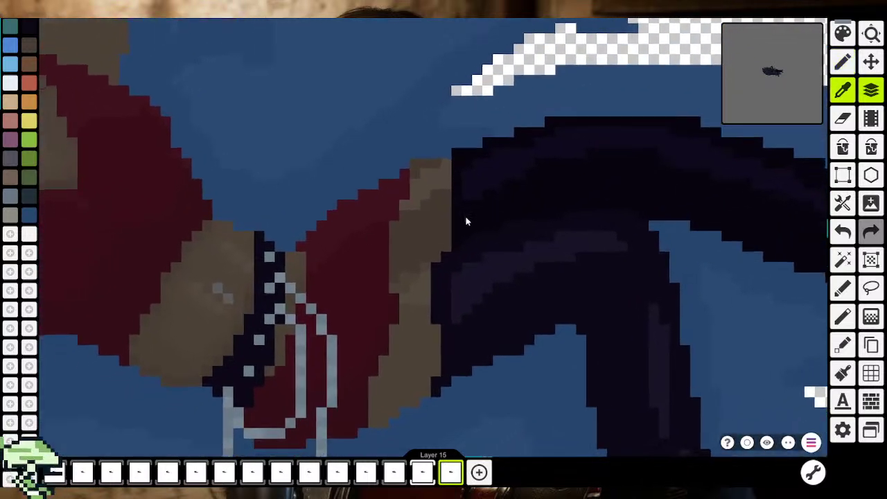
{"action": "left_click", "coordinate": [196, 297]}
{"action": "scroll", "coordinate": [411, 197], "scroll_direction": "up", "scroll_amount": 2}
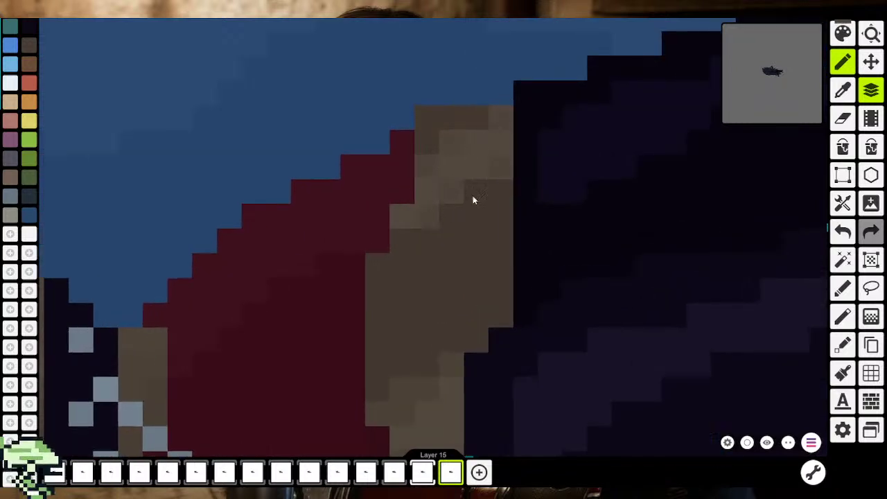
Sample the tan skin near the hip and repaint the thigh's edge pixels with it
{"action": "scroll", "coordinate": [473, 195], "scroll_direction": "down", "scroll_amount": 5}
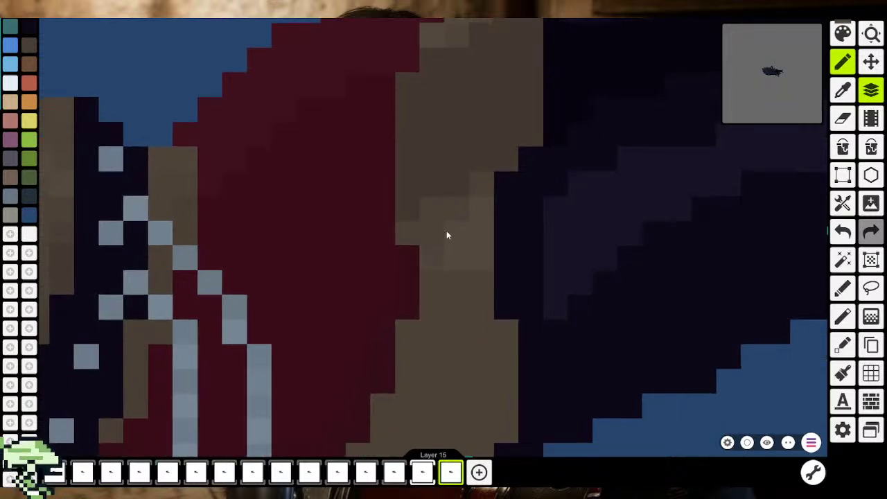
{"action": "scroll", "coordinate": [485, 265], "scroll_direction": "down", "scroll_amount": 2}
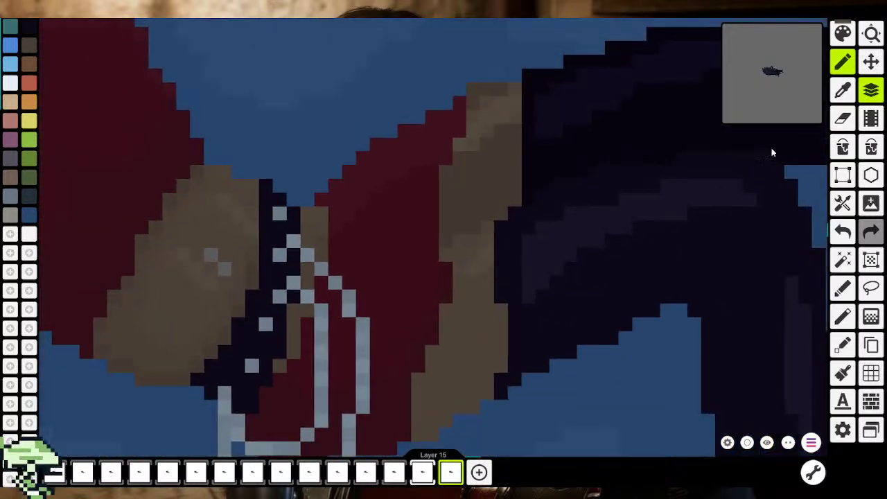
{"action": "left_click", "coordinate": [842, 90]}
{"action": "left_click", "coordinate": [155, 381]}
{"action": "scroll", "coordinate": [467, 388], "scroll_direction": "up", "scroll_amount": 2}
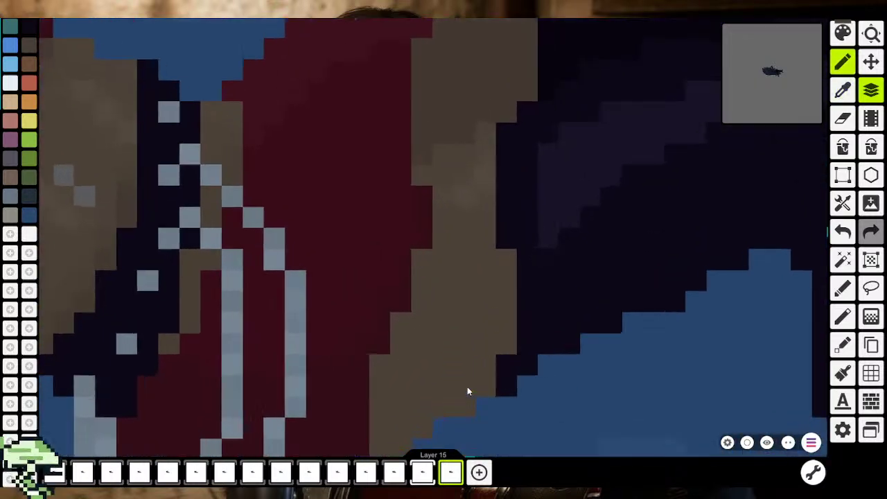
{"action": "scroll", "coordinate": [415, 333], "scroll_direction": "down", "scroll_amount": 3}
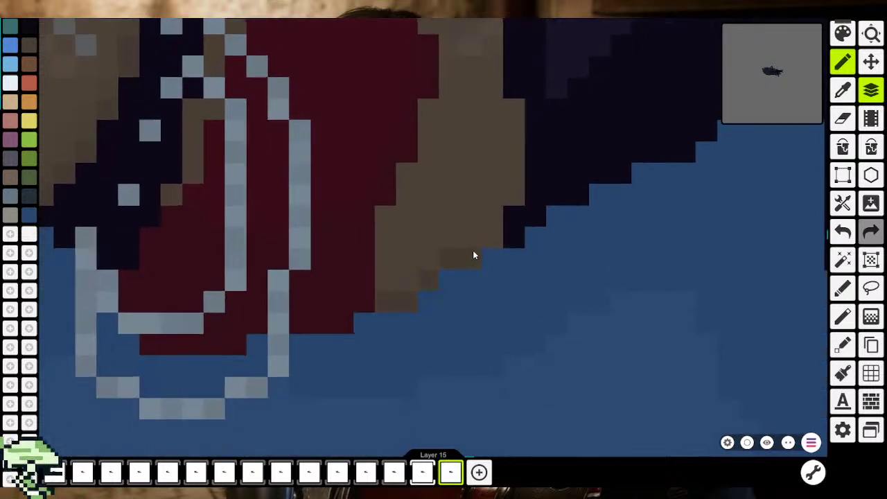
{"action": "left_click_drag", "start_coordinate": [515, 199], "coordinate": [519, 121]}
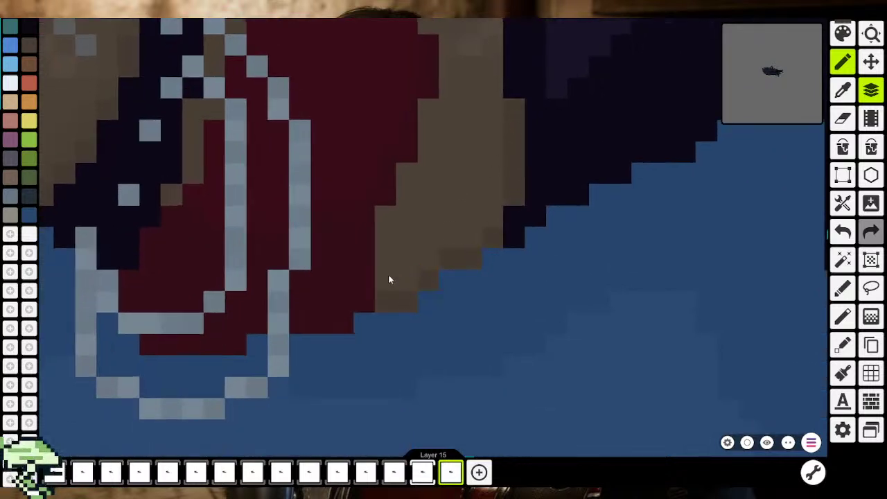
{"action": "left_click", "coordinate": [390, 205]}
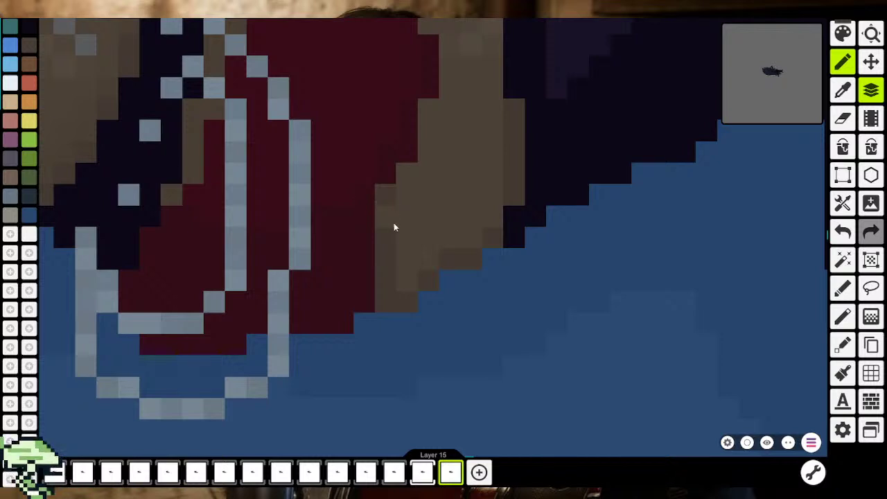
{"action": "left_click_drag", "start_coordinate": [394, 227], "coordinate": [431, 111]}
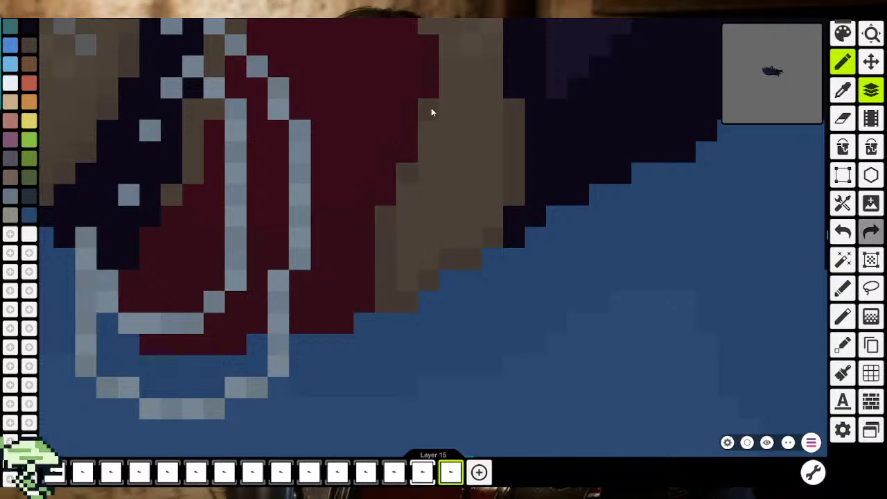
Pan and zoom around the thigh and hip to inspect the edits
{"action": "scroll", "coordinate": [431, 111], "scroll_direction": "up", "scroll_amount": 3}
{"action": "scroll", "coordinate": [422, 155], "scroll_direction": "up", "scroll_amount": 3}
{"action": "scroll", "coordinate": [420, 100], "scroll_direction": "up", "scroll_amount": 3}
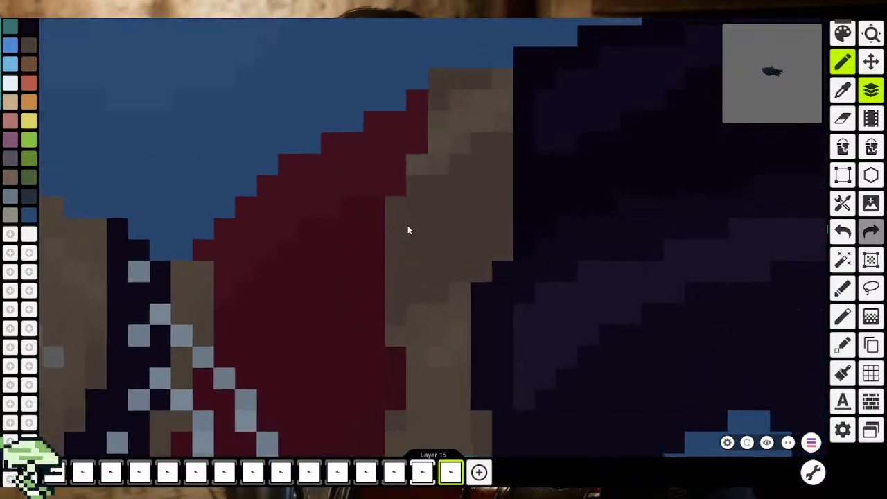
{"action": "scroll", "coordinate": [407, 225], "scroll_direction": "up", "scroll_amount": 1}
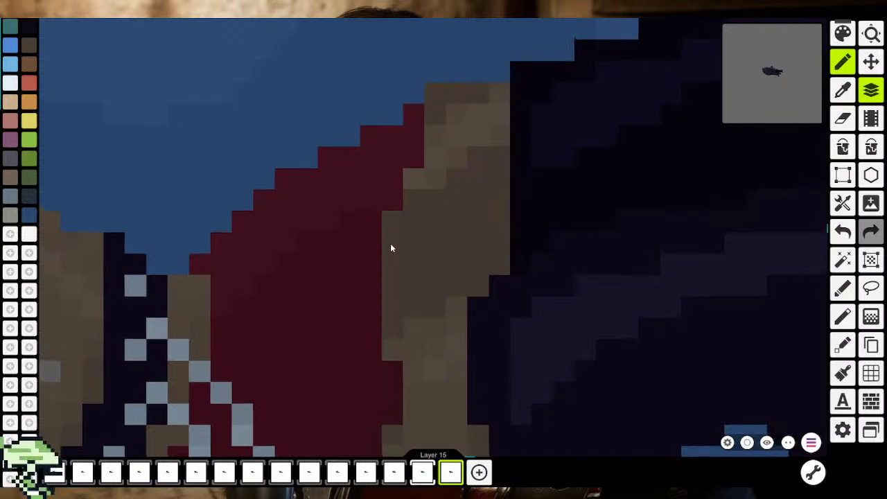
{"action": "scroll", "coordinate": [390, 247], "scroll_direction": "down", "scroll_amount": 2}
{"action": "scroll", "coordinate": [396, 203], "scroll_direction": "down", "scroll_amount": 2}
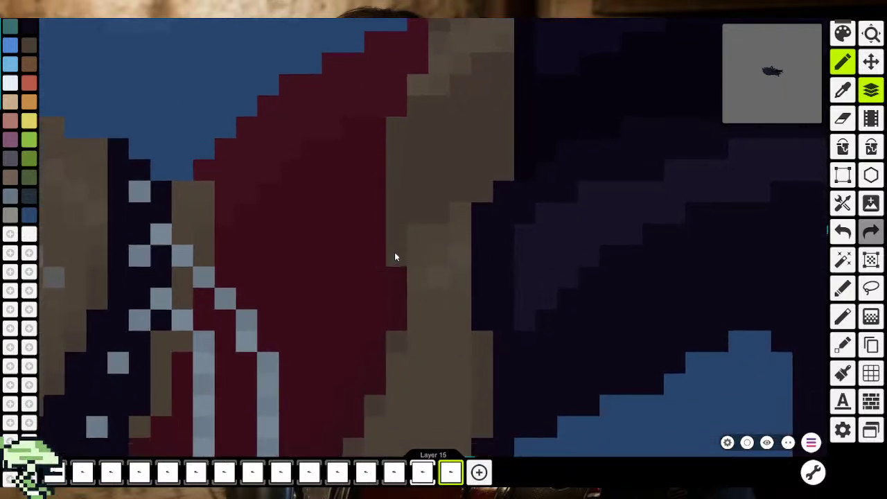
{"action": "scroll", "coordinate": [475, 281], "scroll_direction": "down", "scroll_amount": 3}
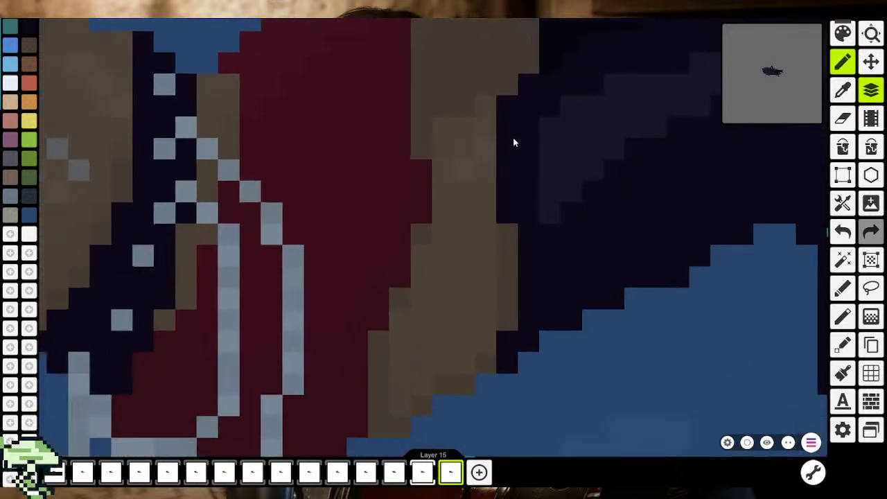
{"action": "scroll", "coordinate": [513, 137], "scroll_direction": "down", "scroll_amount": 2}
{"action": "scroll", "coordinate": [492, 181], "scroll_direction": "left", "scroll_amount": 3}
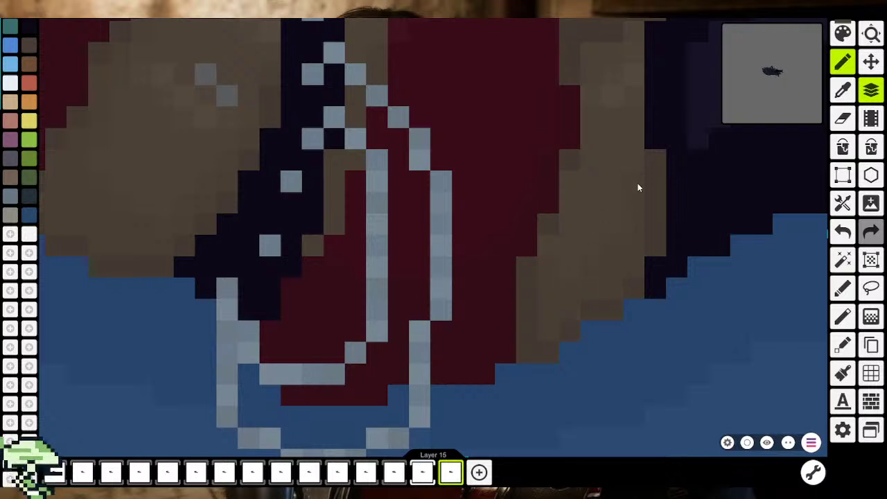
{"action": "scroll", "coordinate": [582, 270], "scroll_direction": "up", "scroll_amount": 4}
{"action": "scroll", "coordinate": [582, 270], "scroll_direction": "right", "scroll_amount": 2}
{"action": "scroll", "coordinate": [555, 263], "scroll_direction": "down", "scroll_amount": 3}
{"action": "key", "text": "b"}
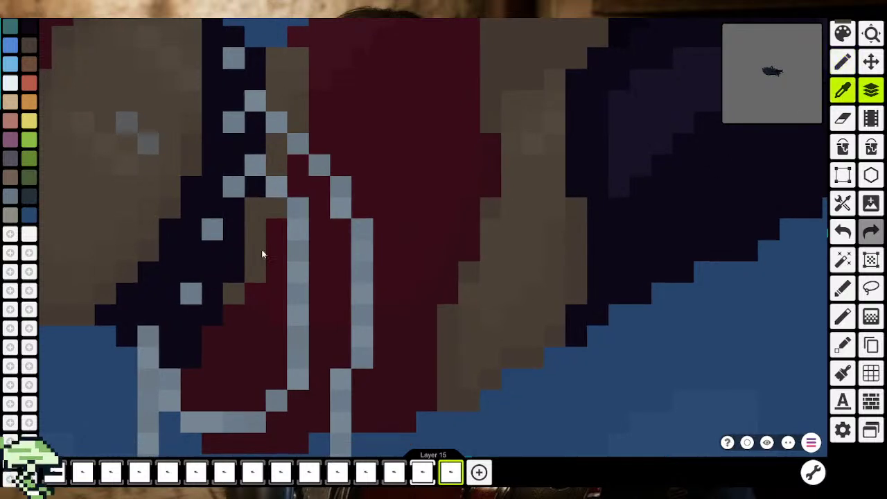
{"action": "scroll", "coordinate": [261, 254], "scroll_direction": "left", "scroll_amount": 3}
{"action": "scroll", "coordinate": [262, 254], "scroll_direction": "down", "scroll_amount": 1}
{"action": "key", "text": "b"}
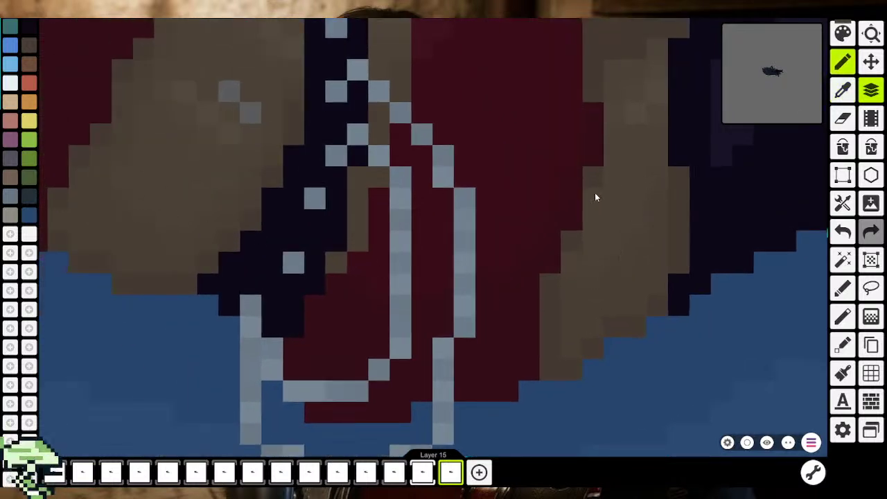
{"action": "scroll", "coordinate": [601, 243], "scroll_direction": "up", "scroll_amount": 3}
{"action": "scroll", "coordinate": [518, 284], "scroll_direction": "right", "scroll_amount": 4}
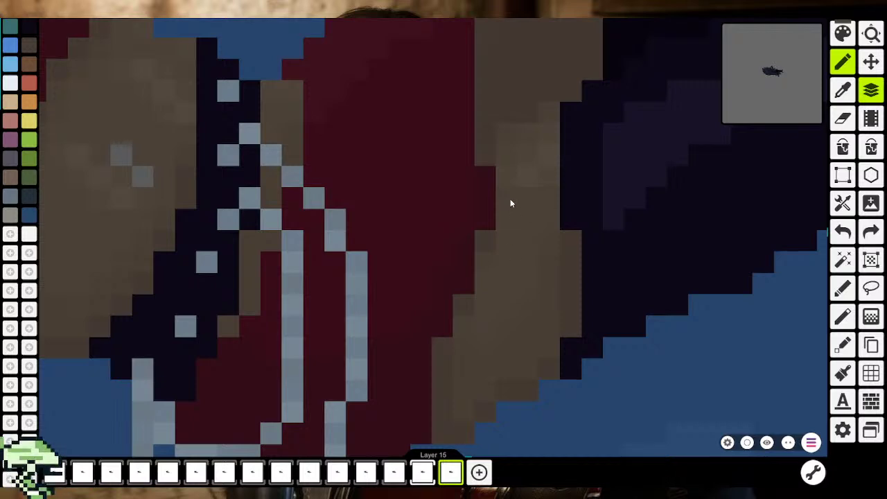
Redo the last edit, then pick up the dark brown 433830 and open its colour settings
{"action": "key", "text": "ctrl+y"}
{"action": "scroll", "coordinate": [506, 211], "scroll_direction": "down", "scroll_amount": 2}
{"action": "scroll", "coordinate": [502, 222], "scroll_direction": "down", "scroll_amount": 3}
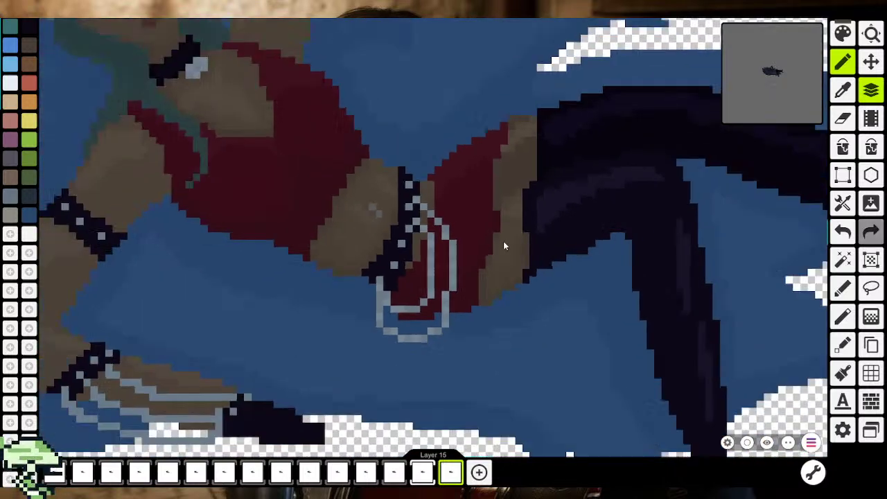
{"action": "scroll", "coordinate": [503, 241], "scroll_direction": "down", "scroll_amount": 2}
{"action": "scroll", "coordinate": [503, 271], "scroll_direction": "up", "scroll_amount": 5}
{"action": "scroll", "coordinate": [510, 224], "scroll_direction": "up", "scroll_amount": 2}
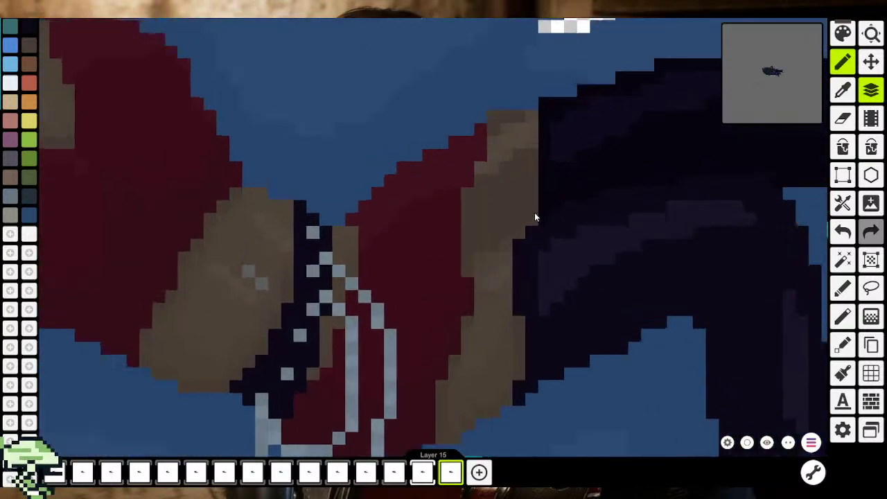
{"action": "scroll", "coordinate": [534, 212], "scroll_direction": "up", "scroll_amount": 2}
{"action": "left_click", "coordinate": [844, 92]}
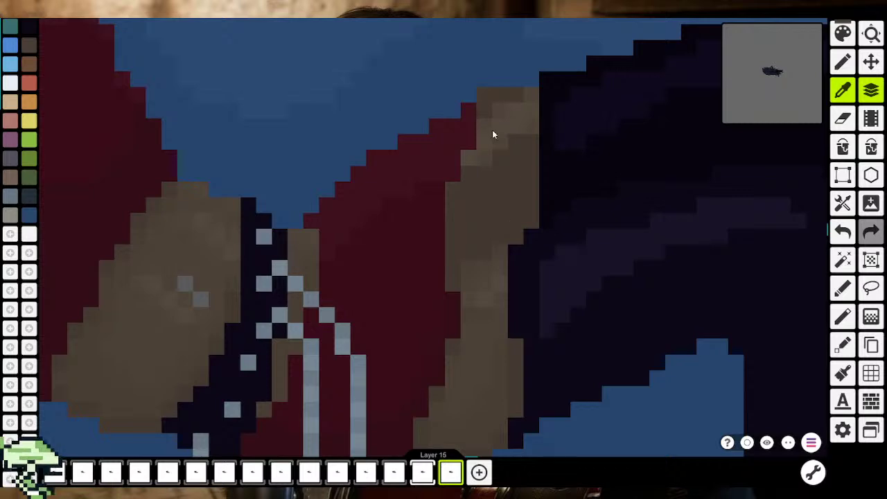
{"action": "left_click", "coordinate": [499, 92]}
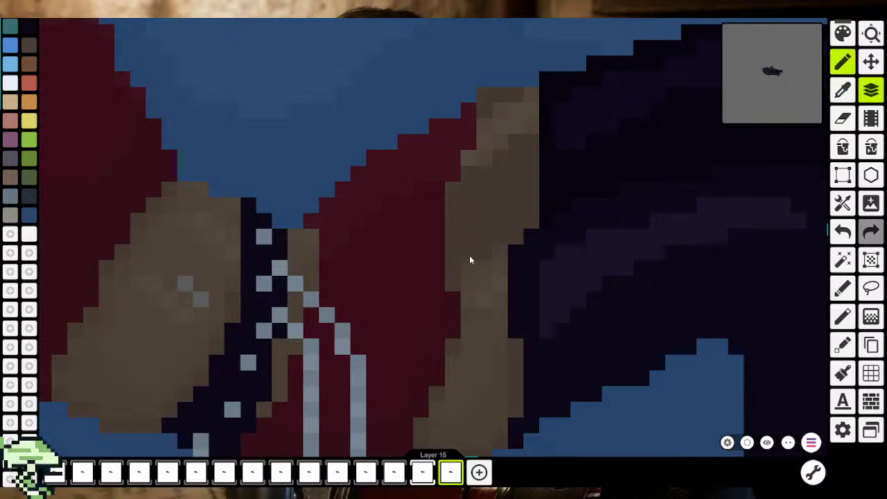
{"action": "left_click", "coordinate": [844, 33]}
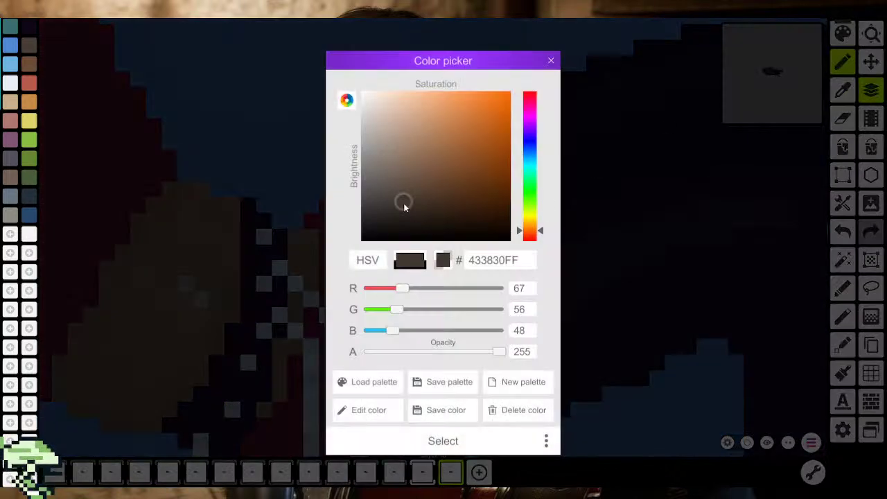
Shift the brown to 41362E and lower its opacity to 109
{"action": "left_click", "coordinate": [405, 206]}
{"action": "left_click", "coordinate": [405, 203]}
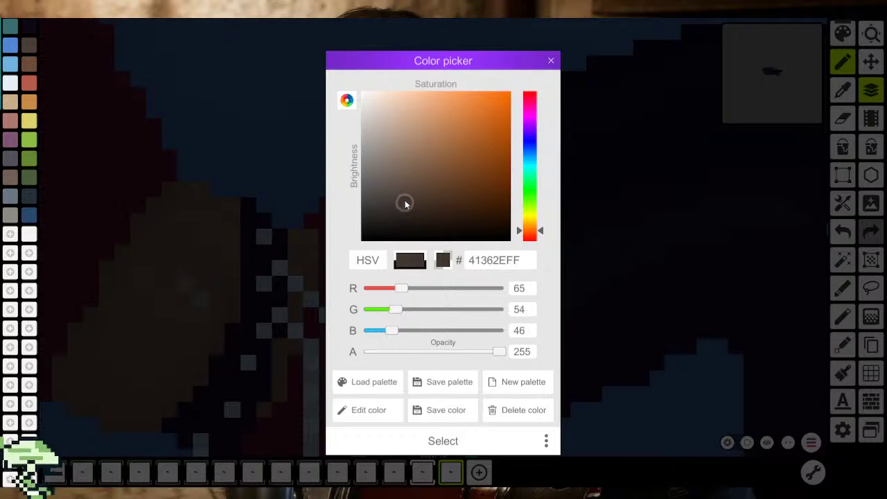
{"action": "left_click", "coordinate": [442, 440]}
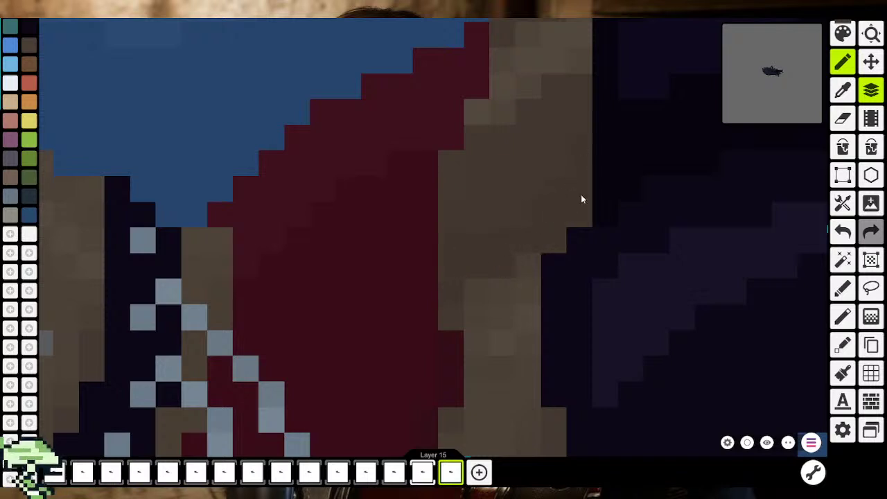
{"action": "left_click", "coordinate": [843, 33]}
{"action": "left_click", "coordinate": [424, 352]}
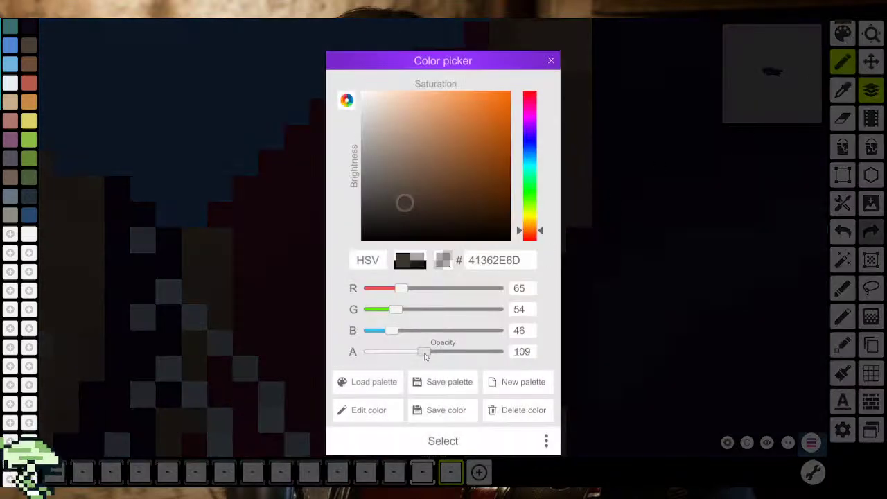
{"action": "left_click", "coordinate": [442, 441]}
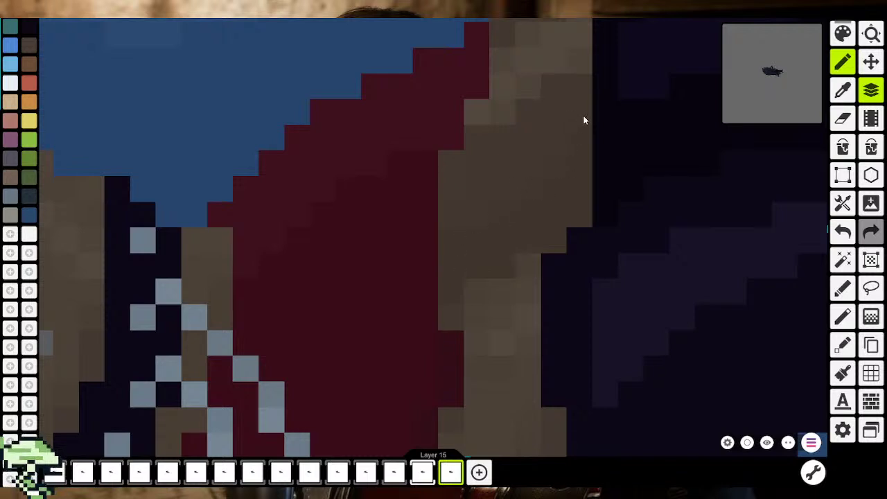
{"action": "left_click", "coordinate": [842, 90]}
Return to the pencil and zoom in on the belt and hip area
{"action": "key", "text": "b"}
{"action": "scroll", "coordinate": [553, 94], "scroll_direction": "down", "scroll_amount": 2}
{"action": "scroll", "coordinate": [511, 201], "scroll_direction": "down", "scroll_amount": 1}
{"action": "scroll", "coordinate": [497, 168], "scroll_direction": "down", "scroll_amount": 2}
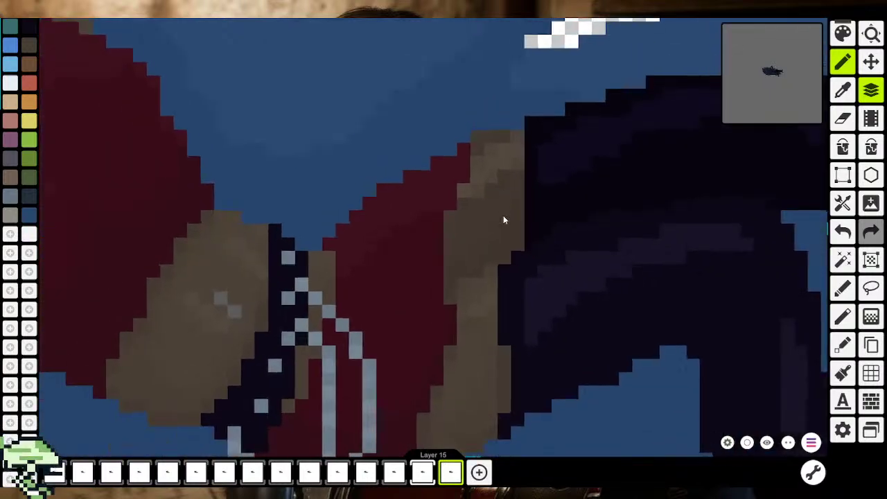
{"action": "scroll", "coordinate": [505, 219], "scroll_direction": "down", "scroll_amount": 2}
{"action": "scroll", "coordinate": [521, 275], "scroll_direction": "down", "scroll_amount": 2}
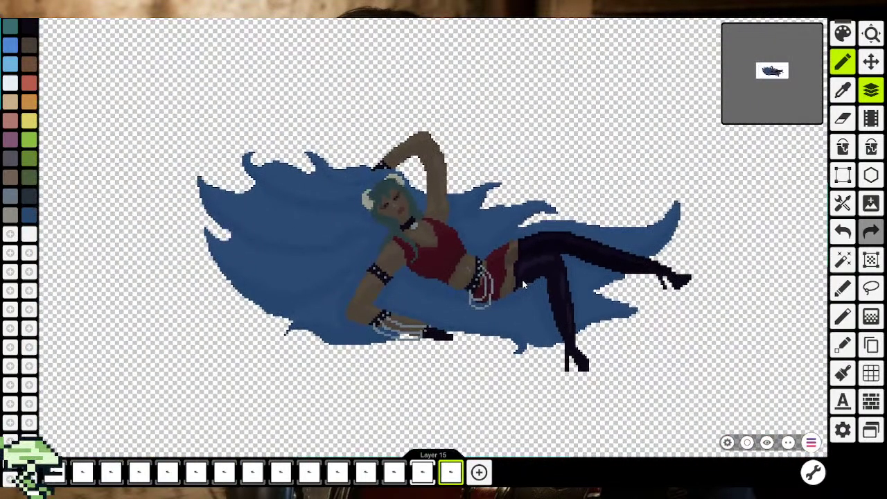
{"action": "scroll", "coordinate": [521, 281], "scroll_direction": "up", "scroll_amount": 2}
{"action": "scroll", "coordinate": [518, 263], "scroll_direction": "up", "scroll_amount": 2}
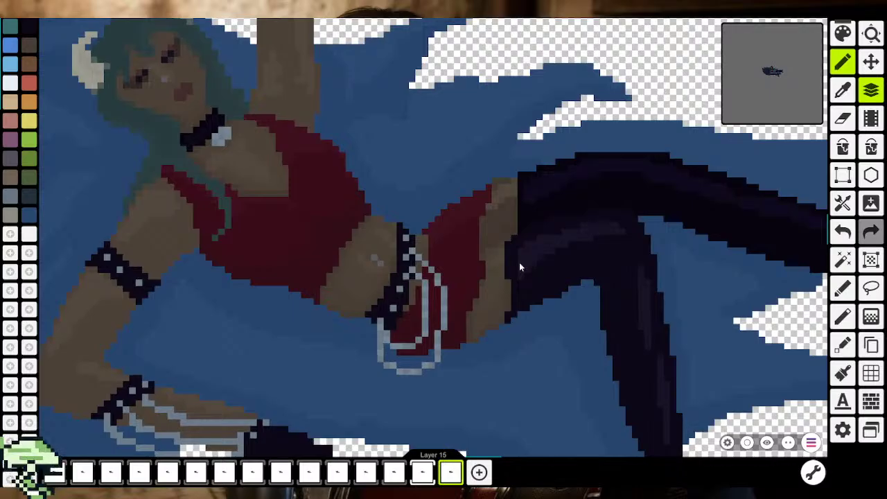
{"action": "scroll", "coordinate": [519, 267], "scroll_direction": "down", "scroll_amount": 1}
{"action": "scroll", "coordinate": [527, 272], "scroll_direction": "down", "scroll_amount": 2}
{"action": "scroll", "coordinate": [527, 290], "scroll_direction": "down", "scroll_amount": 1}
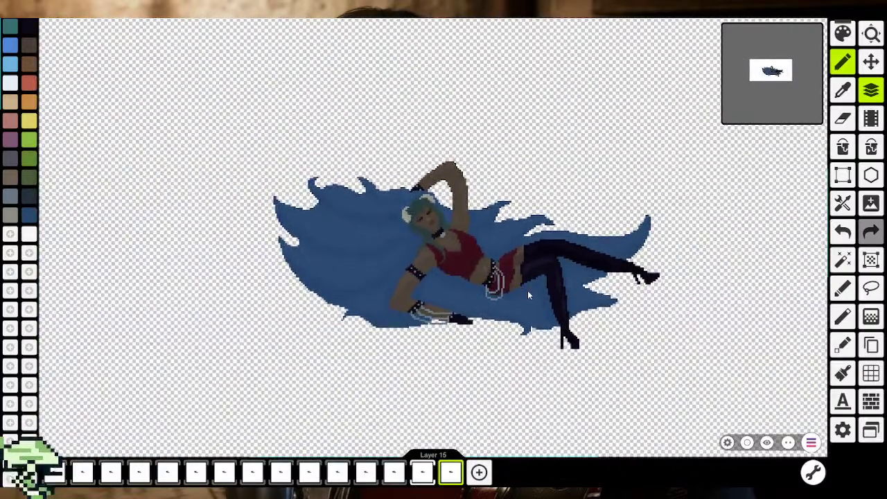
{"action": "scroll", "coordinate": [527, 290], "scroll_direction": "up", "scroll_amount": 1}
{"action": "scroll", "coordinate": [527, 291], "scroll_direction": "up", "scroll_amount": 1}
{"action": "scroll", "coordinate": [523, 239], "scroll_direction": "up", "scroll_amount": 1}
{"action": "scroll", "coordinate": [535, 218], "scroll_direction": "up", "scroll_amount": 1}
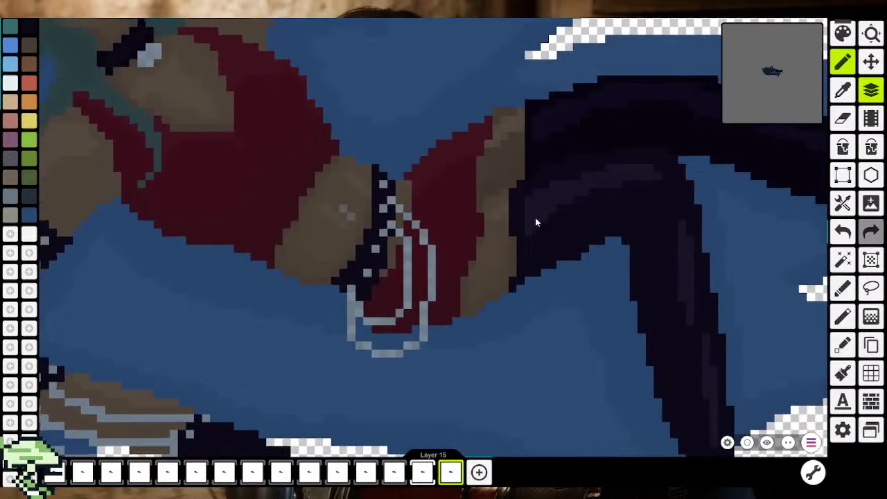
{"action": "scroll", "coordinate": [535, 221], "scroll_direction": "up", "scroll_amount": 1}
{"action": "scroll", "coordinate": [538, 253], "scroll_direction": "up", "scroll_amount": 1}
{"action": "scroll", "coordinate": [537, 253], "scroll_direction": "up", "scroll_amount": 1}
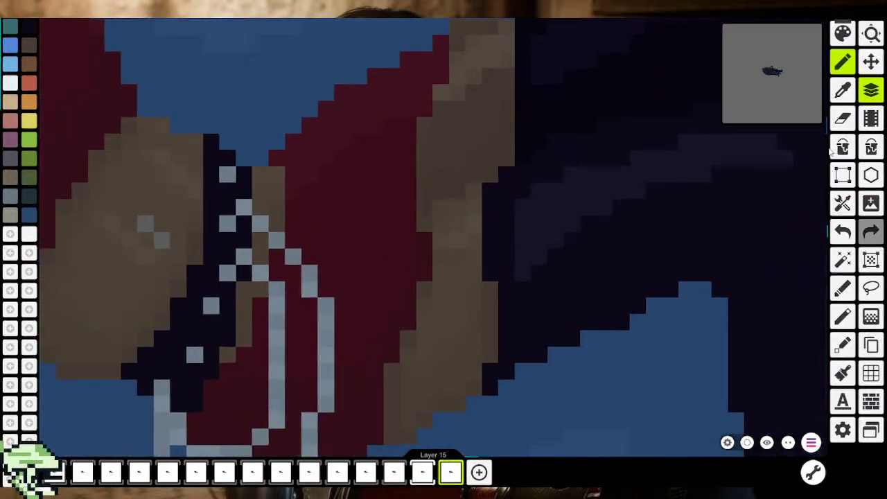
Sample a colour from the drawing and settle on the regular bucket fill tool
{"action": "left_click", "coordinate": [845, 92]}
{"action": "left_click", "coordinate": [476, 393]}
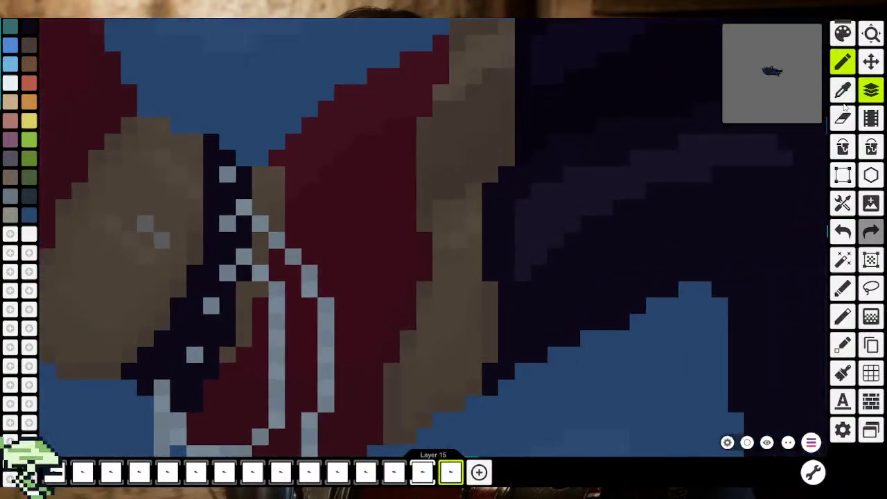
{"action": "left_click", "coordinate": [843, 149]}
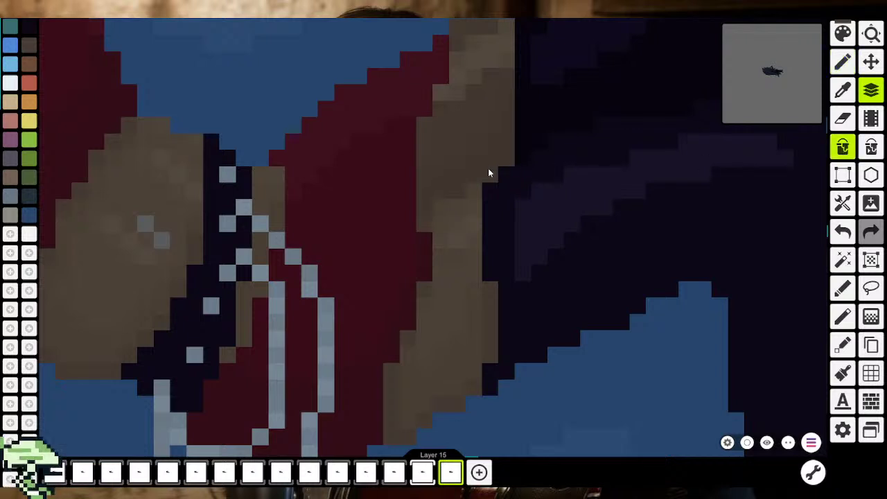
{"action": "left_click", "coordinate": [843, 90]}
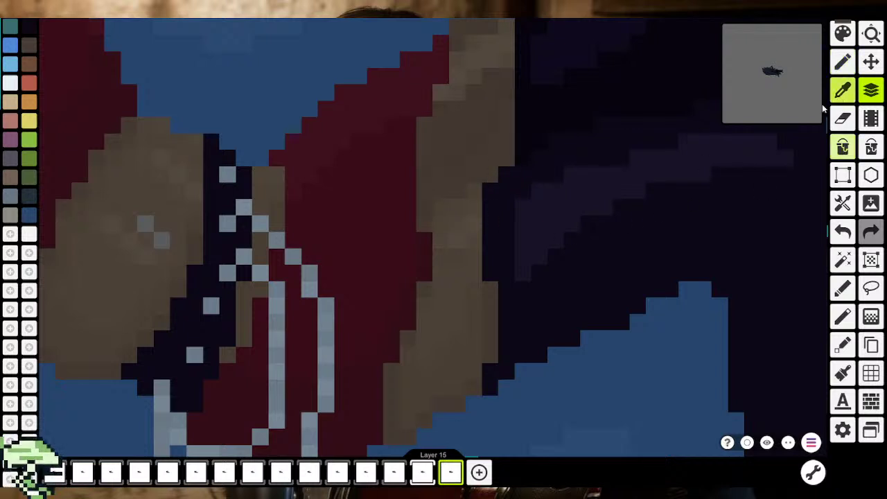
{"action": "left_click", "coordinate": [469, 293]}
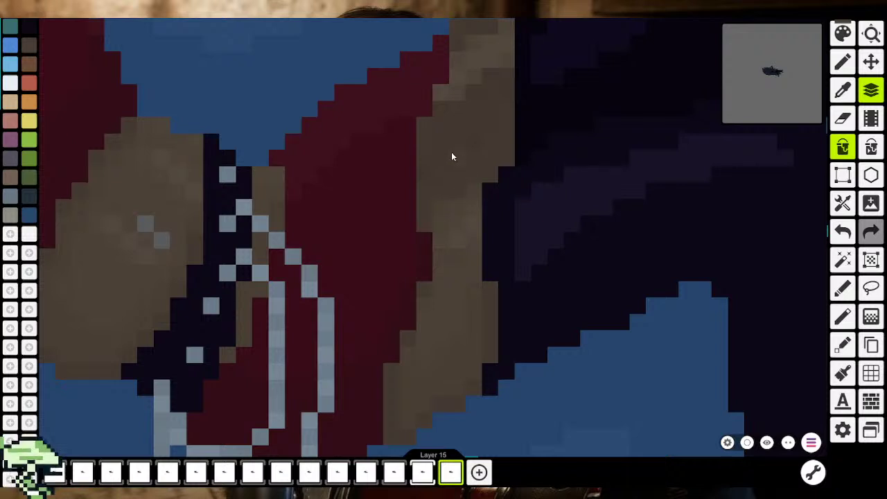
{"action": "left_click", "coordinate": [871, 147]}
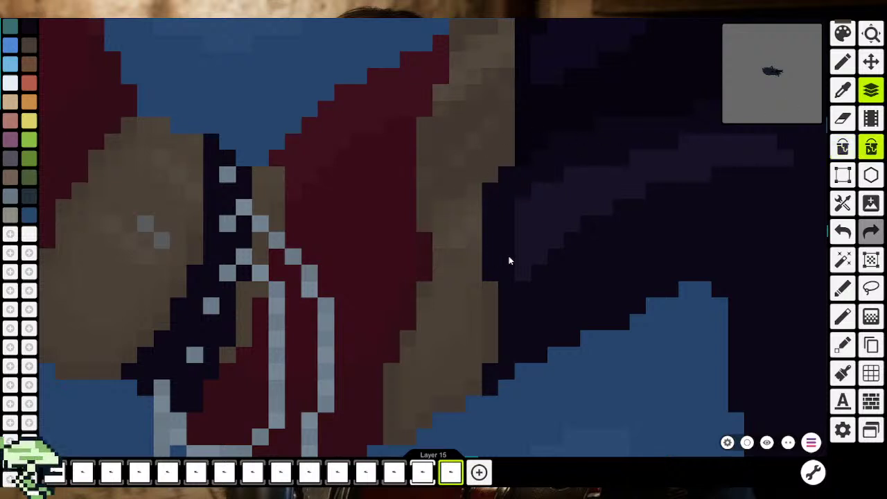
{"action": "key", "text": "i"}
{"action": "left_click", "coordinate": [843, 147]}
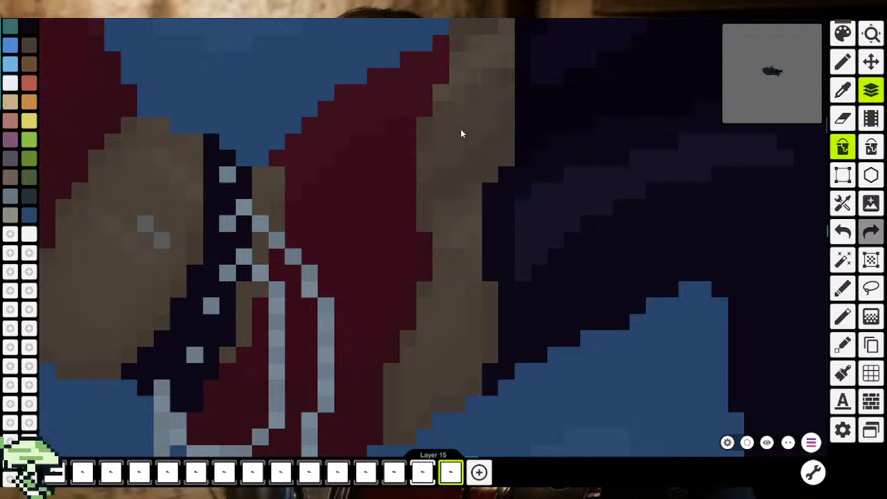
{"action": "scroll", "coordinate": [507, 82], "scroll_direction": "up", "scroll_amount": 2}
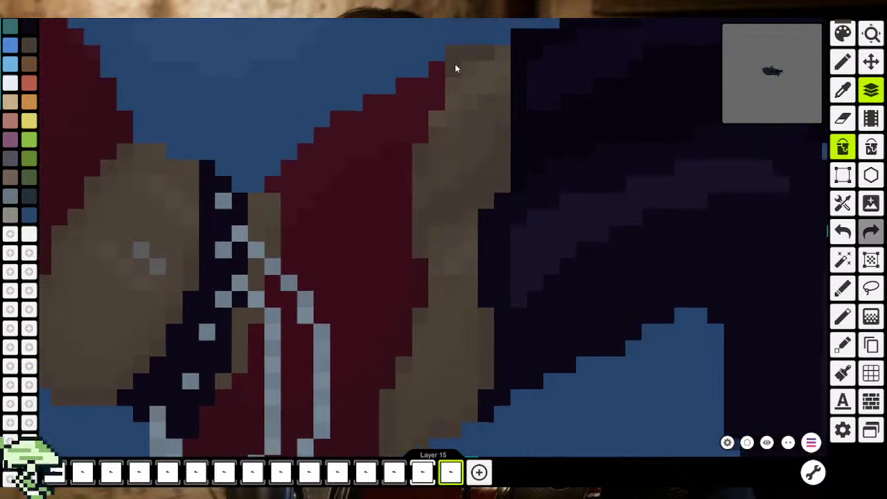
{"action": "scroll", "coordinate": [457, 124], "scroll_direction": "down", "scroll_amount": 2}
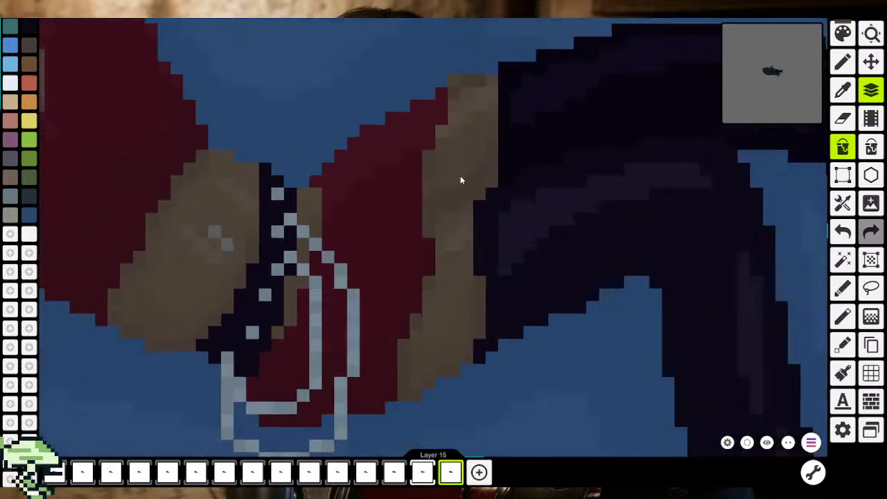
{"action": "scroll", "coordinate": [460, 180], "scroll_direction": "down", "scroll_amount": 3}
{"action": "scroll", "coordinate": [473, 216], "scroll_direction": "down", "scroll_amount": 3}
{"action": "scroll", "coordinate": [485, 230], "scroll_direction": "down", "scroll_amount": 2}
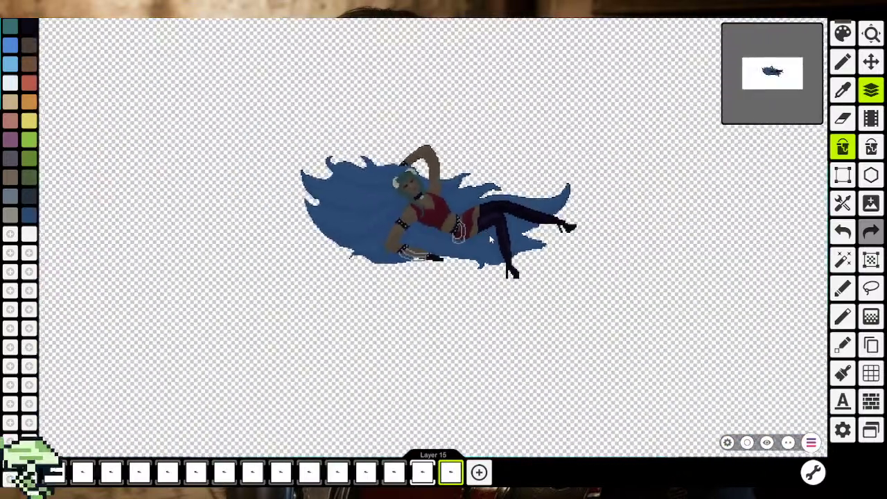
{"action": "scroll", "coordinate": [482, 221], "scroll_direction": "up", "scroll_amount": 3}
{"action": "scroll", "coordinate": [481, 220], "scroll_direction": "up", "scroll_amount": 2}
{"action": "scroll", "coordinate": [469, 215], "scroll_direction": "up", "scroll_amount": 2}
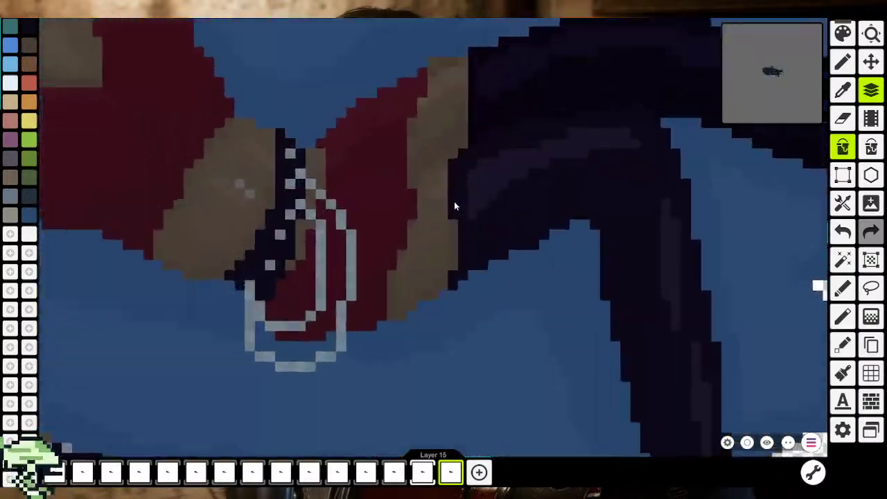
{"action": "scroll", "coordinate": [454, 201], "scroll_direction": "up", "scroll_amount": 1}
{"action": "scroll", "coordinate": [447, 199], "scroll_direction": "up", "scroll_amount": 1}
{"action": "left_click_drag", "start_coordinate": [455, 219], "coordinate": [505, 276]}
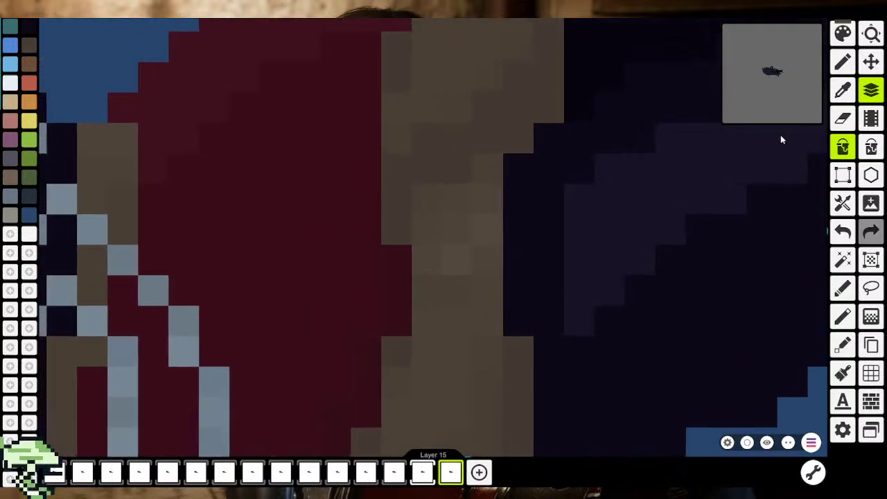
{"action": "left_click", "coordinate": [843, 96]}
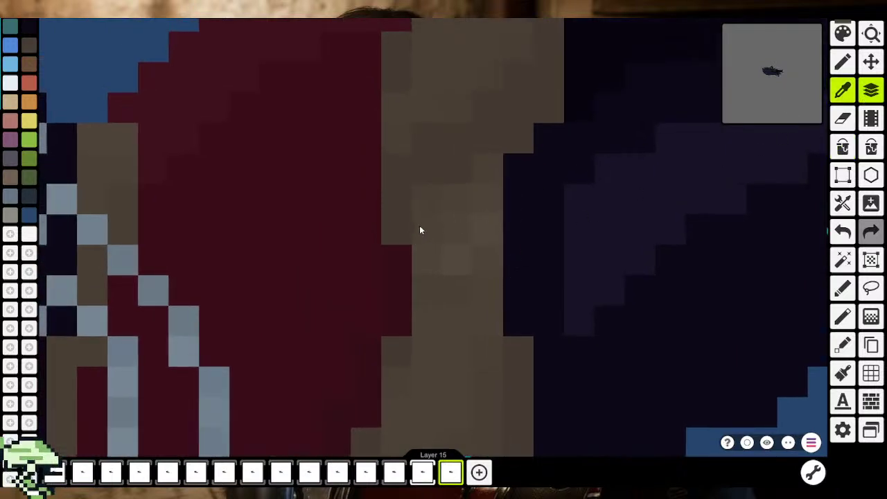
{"action": "key", "text": "g"}
{"action": "left_click", "coordinate": [405, 237]}
{"action": "key", "text": "ctrl+z"}
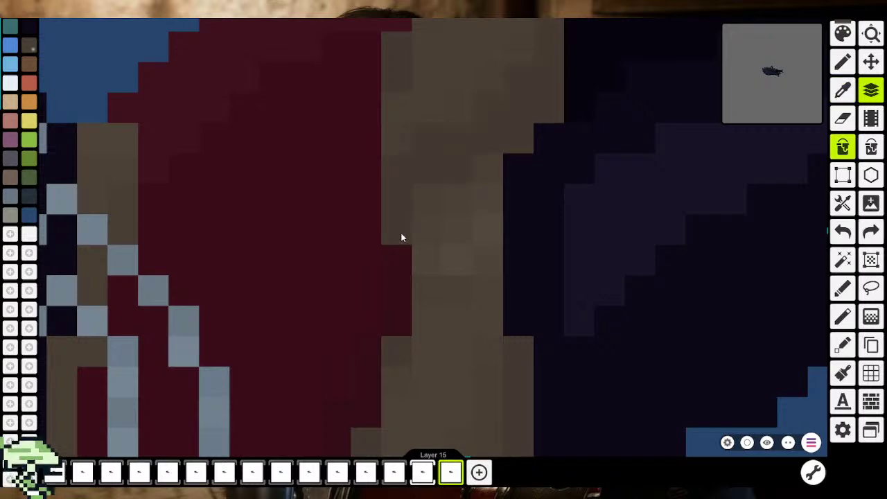
{"action": "key", "text": "b"}
{"action": "left_click", "coordinate": [400, 238]}
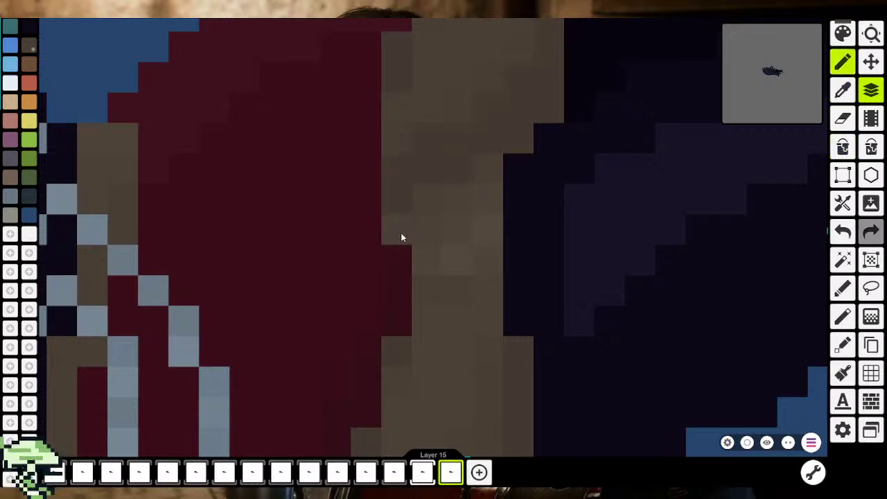
{"action": "scroll", "coordinate": [401, 237], "scroll_direction": "down", "scroll_amount": 2}
{"action": "scroll", "coordinate": [415, 240], "scroll_direction": "down", "scroll_amount": 2}
{"action": "scroll", "coordinate": [425, 255], "scroll_direction": "down", "scroll_amount": 3}
{"action": "scroll", "coordinate": [432, 260], "scroll_direction": "down", "scroll_amount": 1}
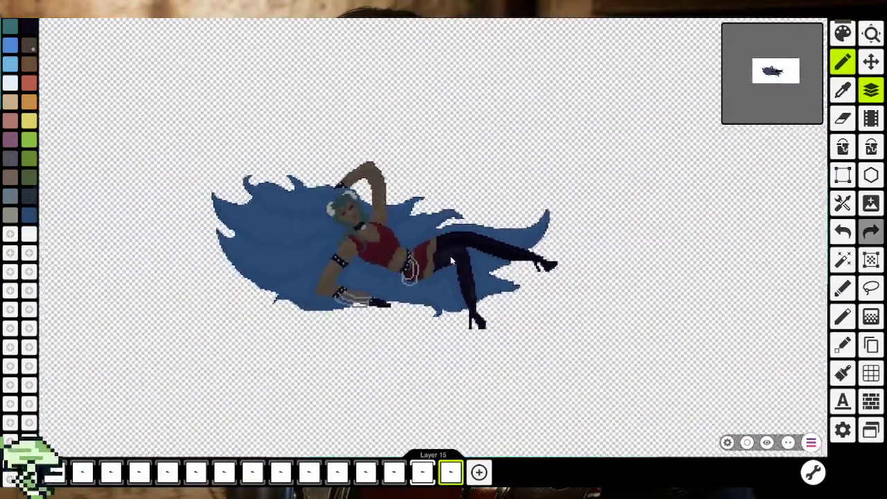
{"action": "left_click_drag", "start_coordinate": [450, 260], "coordinate": [490, 258]}
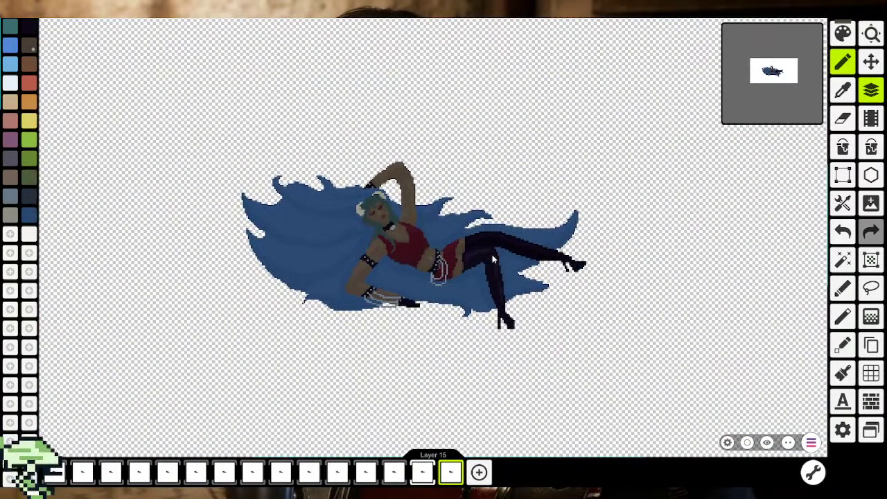
{"action": "scroll", "coordinate": [492, 254], "scroll_direction": "up", "scroll_amount": 2}
{"action": "scroll", "coordinate": [451, 303], "scroll_direction": "up", "scroll_amount": 2}
{"action": "scroll", "coordinate": [377, 204], "scroll_direction": "up", "scroll_amount": 3}
{"action": "scroll", "coordinate": [377, 204], "scroll_direction": "up", "scroll_amount": 2}
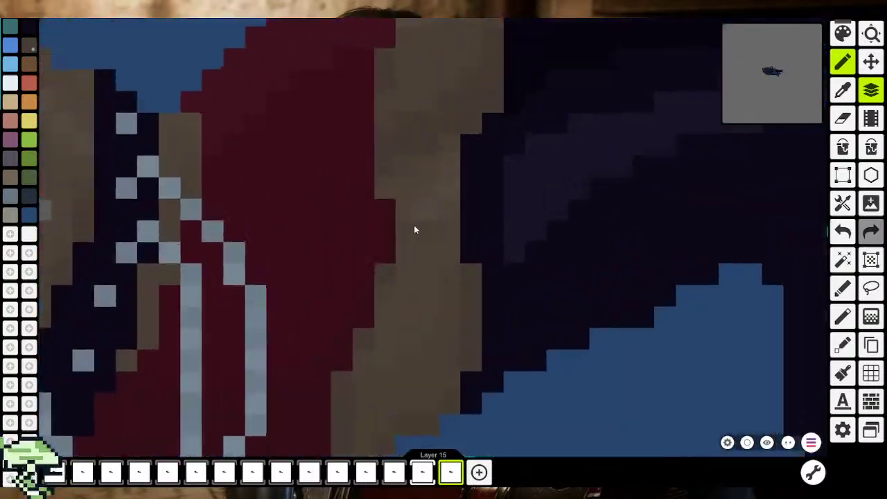
{"action": "scroll", "coordinate": [414, 225], "scroll_direction": "up", "scroll_amount": 2}
{"action": "left_click", "coordinate": [847, 95]}
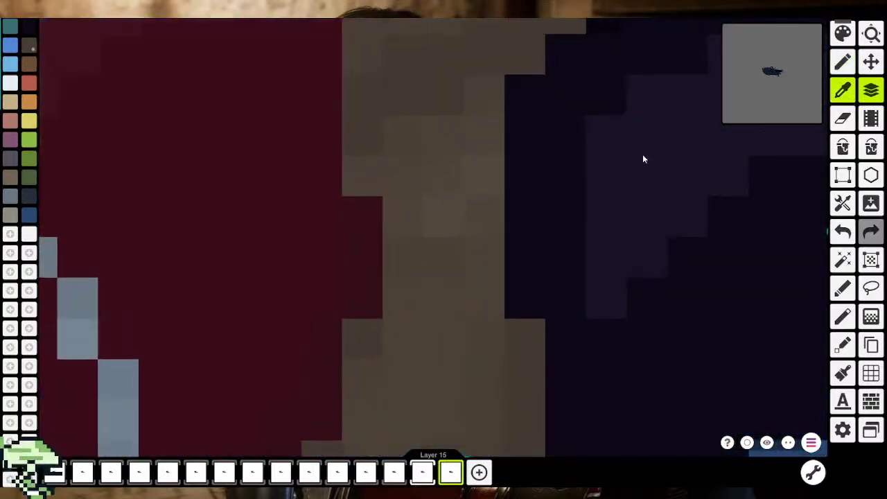
{"action": "left_click", "coordinate": [438, 220]}
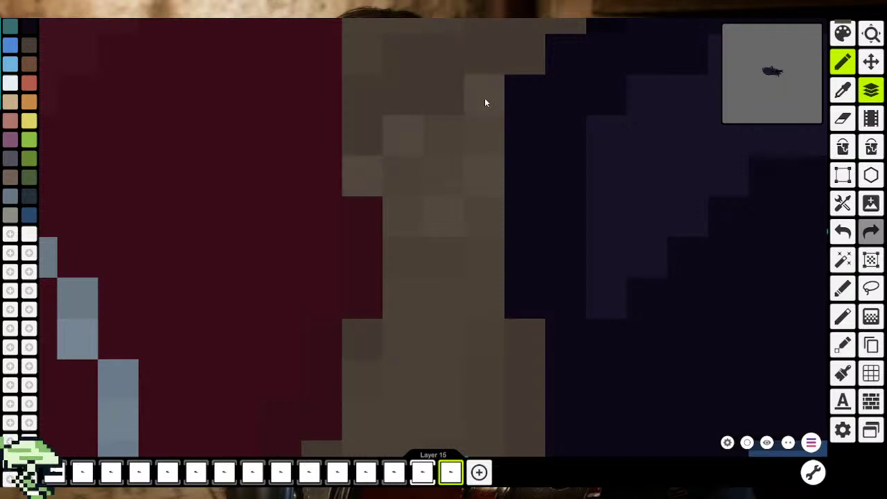
{"action": "scroll", "coordinate": [499, 159], "scroll_direction": "down", "scroll_amount": 2}
{"action": "scroll", "coordinate": [507, 177], "scroll_direction": "down", "scroll_amount": 3}
{"action": "scroll", "coordinate": [503, 249], "scroll_direction": "down", "scroll_amount": 3}
{"action": "scroll", "coordinate": [504, 257], "scroll_direction": "down", "scroll_amount": 2}
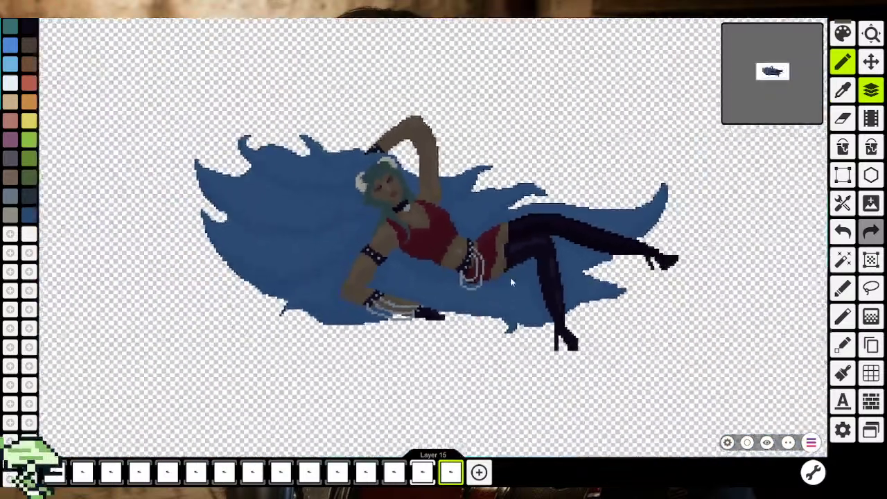
{"action": "scroll", "coordinate": [510, 277], "scroll_direction": "down", "scroll_amount": 2}
{"action": "scroll", "coordinate": [512, 277], "scroll_direction": "up", "scroll_amount": 2}
{"action": "scroll", "coordinate": [498, 245], "scroll_direction": "up", "scroll_amount": 3}
{"action": "scroll", "coordinate": [501, 257], "scroll_direction": "up", "scroll_amount": 3}
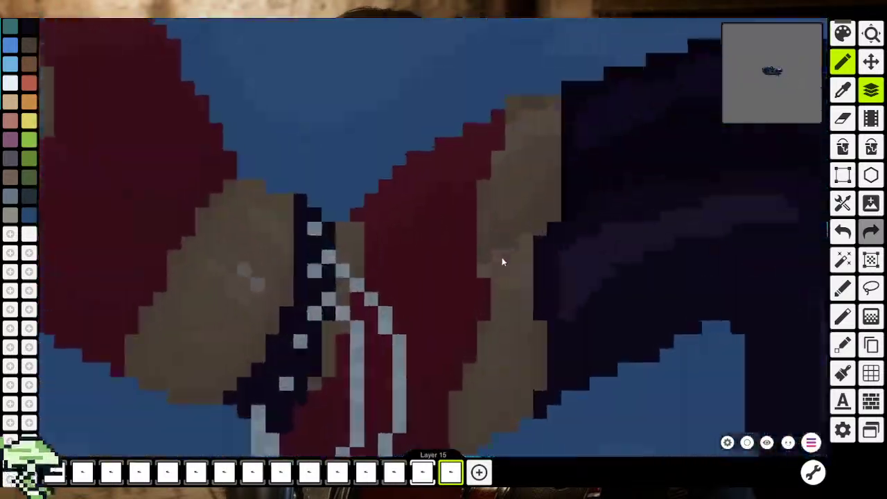
{"action": "scroll", "coordinate": [512, 262], "scroll_direction": "up", "scroll_amount": 2}
{"action": "scroll", "coordinate": [516, 274], "scroll_direction": "down", "scroll_amount": 3}
{"action": "scroll", "coordinate": [521, 287], "scroll_direction": "down", "scroll_amount": 3}
{"action": "scroll", "coordinate": [540, 288], "scroll_direction": "down", "scroll_amount": 2}
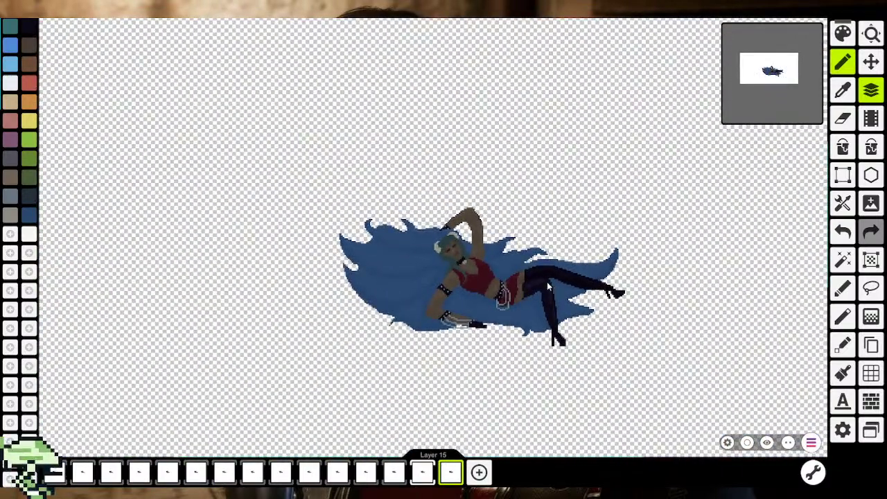
{"action": "scroll", "coordinate": [546, 282], "scroll_direction": "up", "scroll_amount": 2}
{"action": "scroll", "coordinate": [518, 267], "scroll_direction": "up", "scroll_amount": 3}
{"action": "scroll", "coordinate": [512, 276], "scroll_direction": "up", "scroll_amount": 3}
{"action": "scroll", "coordinate": [512, 277], "scroll_direction": "up", "scroll_amount": 2}
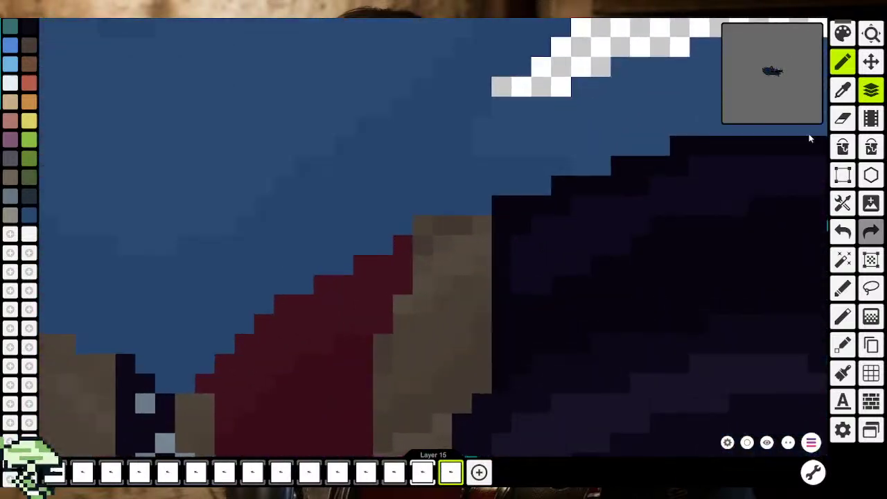
{"action": "key", "text": "i"}
Sample the hair's blue and paint the stray brown hip pixel with it
{"action": "left_click", "coordinate": [414, 201]}
{"action": "left_click", "coordinate": [421, 228]}
{"action": "scroll", "coordinate": [370, 241], "scroll_direction": "down", "scroll_amount": 3}
{"action": "scroll", "coordinate": [352, 259], "scroll_direction": "down", "scroll_amount": 3}
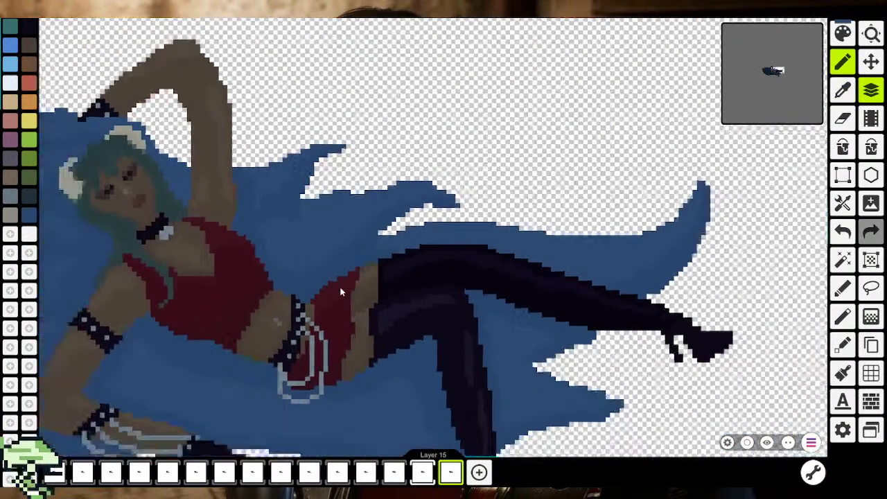
{"action": "scroll", "coordinate": [343, 288], "scroll_direction": "down", "scroll_amount": 3}
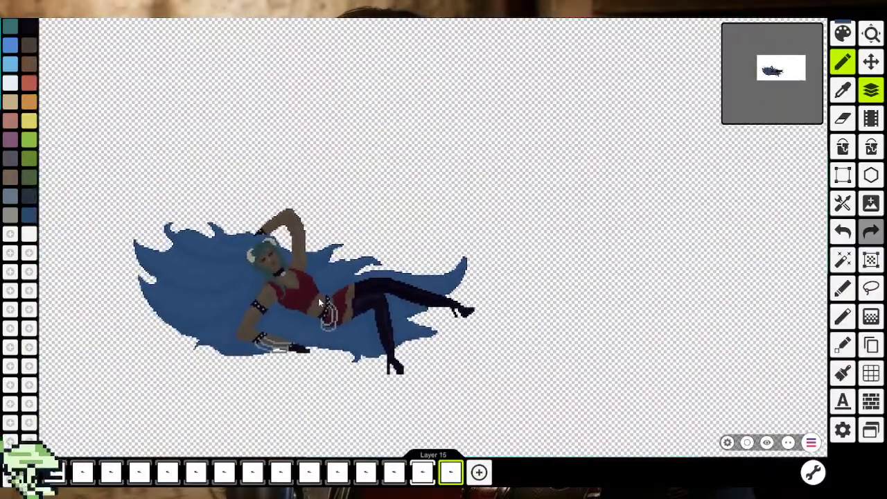
Zoom out and pan to bring the whole figure into view
{"action": "left_click_drag", "start_coordinate": [319, 302], "coordinate": [356, 302]}
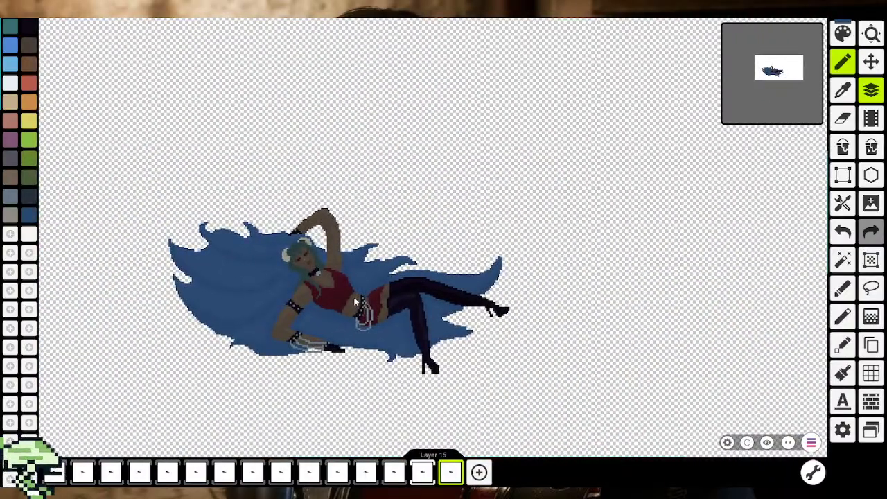
{"action": "scroll", "coordinate": [353, 298], "scroll_direction": "up", "scroll_amount": 2}
{"action": "left_click_drag", "start_coordinate": [353, 296], "coordinate": [373, 279]}
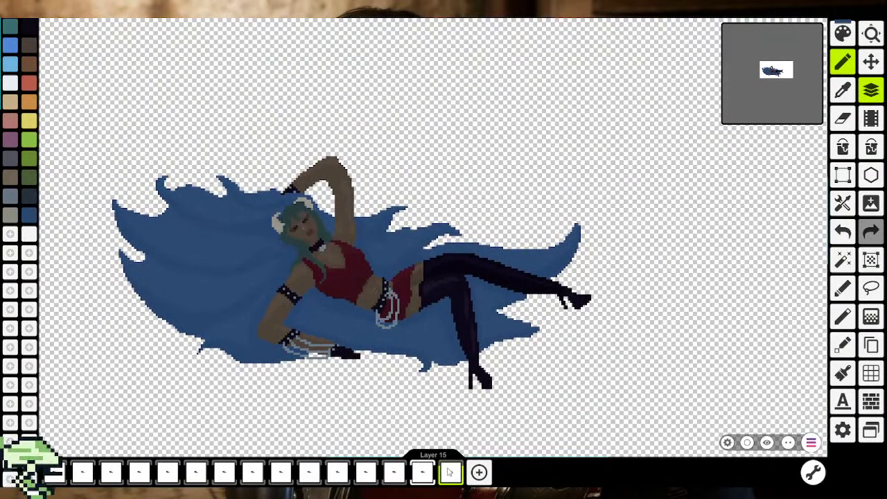
{"action": "left_click_drag", "start_coordinate": [467, 414], "coordinate": [515, 435]}
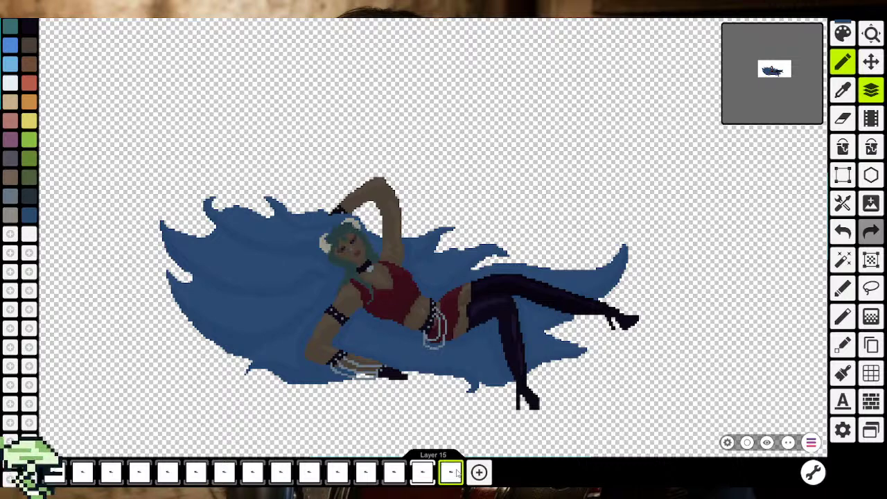
{"action": "scroll", "coordinate": [456, 473], "scroll_direction": "down", "scroll_amount": 2}
{"action": "scroll", "coordinate": [453, 474], "scroll_direction": "down", "scroll_amount": 1}
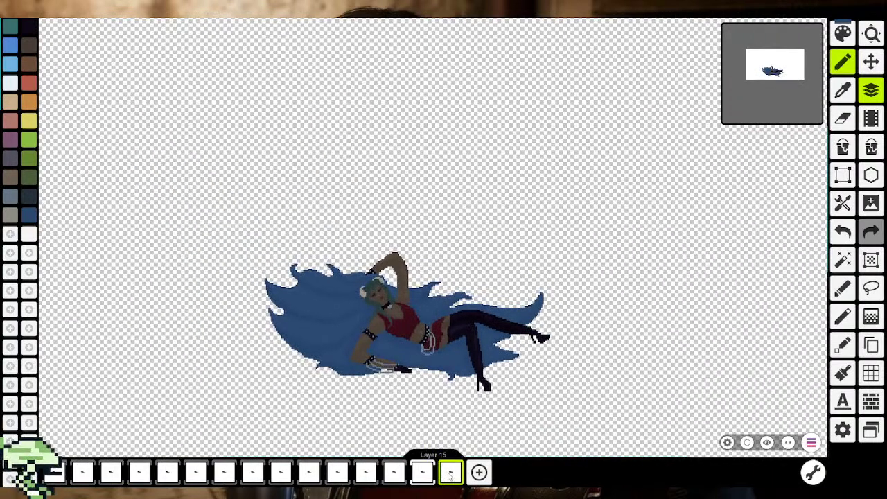
{"action": "scroll", "coordinate": [397, 339], "scroll_direction": "up", "scroll_amount": 2}
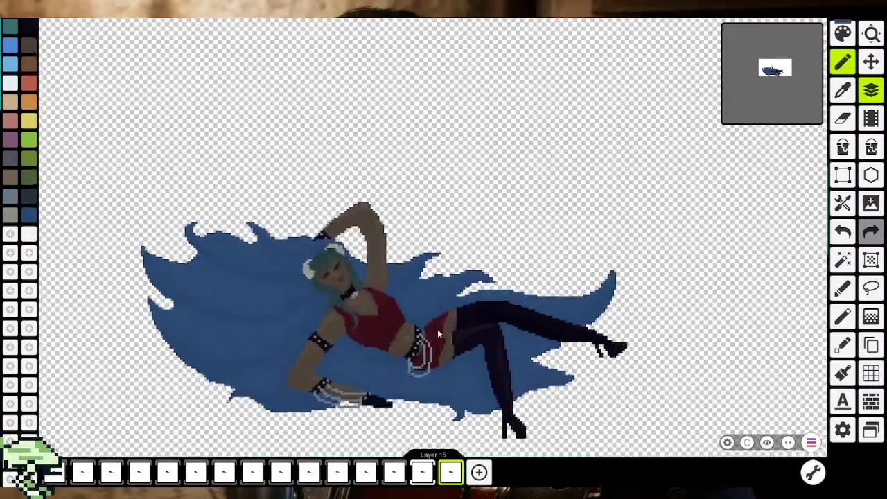
{"action": "scroll", "coordinate": [415, 332], "scroll_direction": "up", "scroll_amount": 2}
{"action": "scroll", "coordinate": [396, 340], "scroll_direction": "up", "scroll_amount": 2}
{"action": "scroll", "coordinate": [391, 334], "scroll_direction": "up", "scroll_amount": 2}
Sample the belly's grey, drop its opacity to 124, and brush a faint sheen across the belly
{"action": "scroll", "coordinate": [409, 325], "scroll_direction": "up", "scroll_amount": 2}
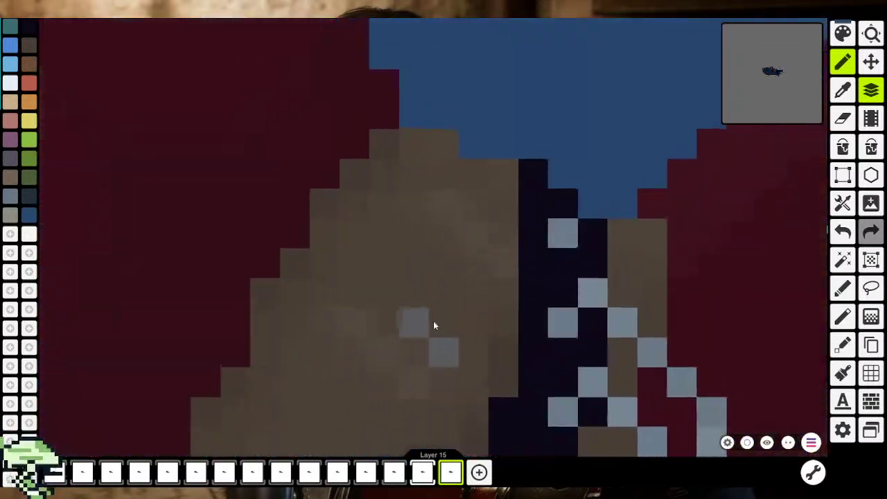
{"action": "scroll", "coordinate": [433, 321], "scroll_direction": "up", "scroll_amount": 1}
{"action": "left_click", "coordinate": [842, 90]}
{"action": "left_click", "coordinate": [418, 325]}
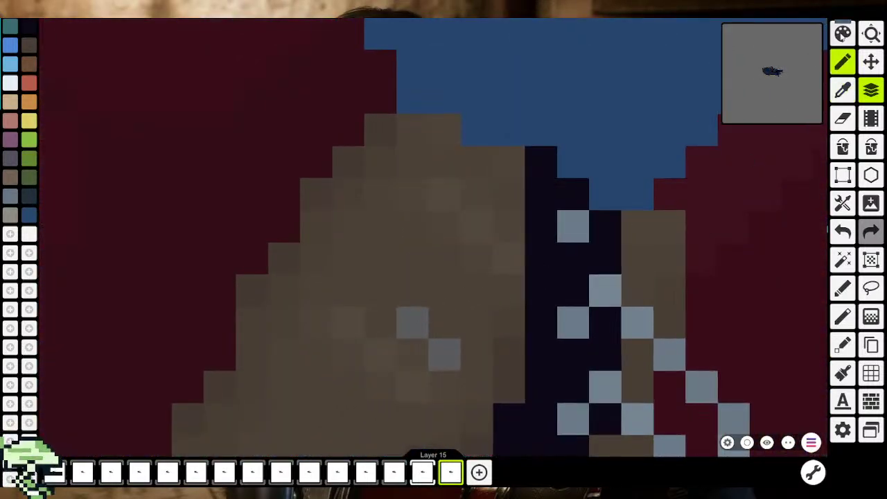
{"action": "left_click", "coordinate": [843, 33]}
{"action": "left_click", "coordinate": [432, 351]}
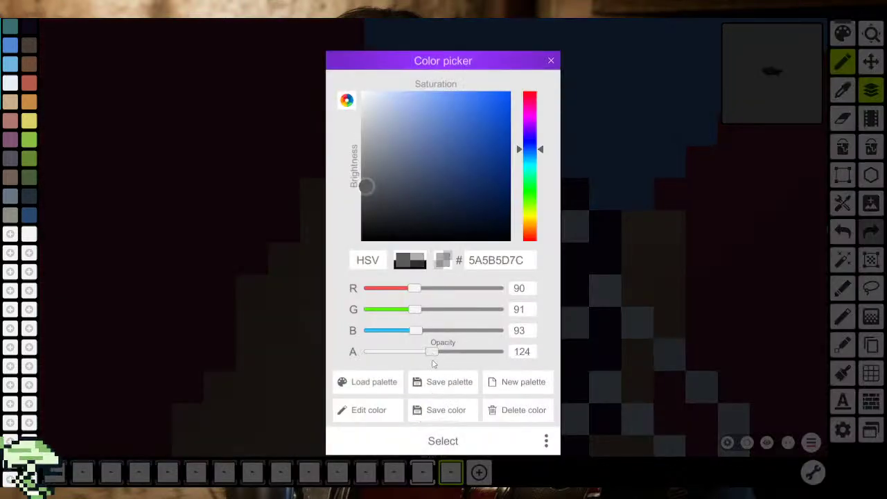
{"action": "left_click", "coordinate": [443, 441]}
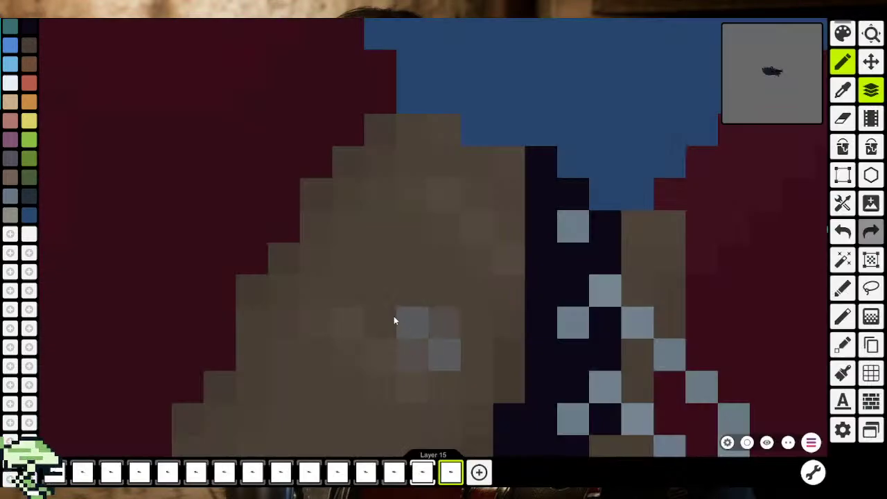
{"action": "mouse_move", "coordinate": [394, 320]}
{"action": "left_mouse_down"}
{"action": "mouse_move", "coordinate": [406, 299]}
{"action": "mouse_move", "coordinate": [440, 374]}
{"action": "left_mouse_up"}
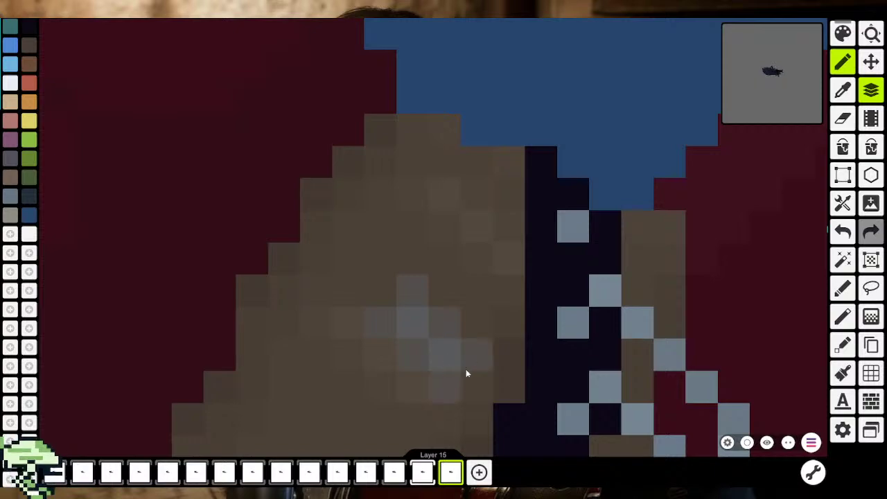
Make the grey even more transparent, lowering its opacity to 62
{"action": "scroll", "coordinate": [397, 370], "scroll_direction": "down", "scroll_amount": 3}
{"action": "scroll", "coordinate": [397, 377], "scroll_direction": "down", "scroll_amount": 3}
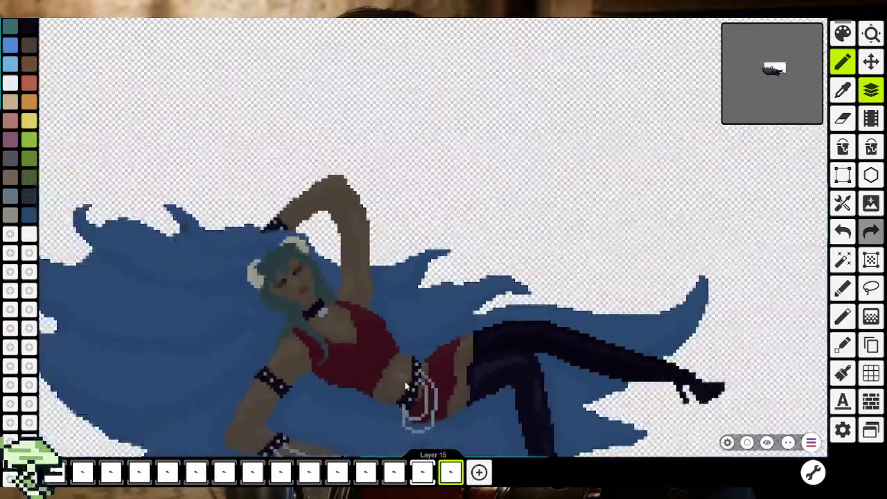
{"action": "scroll", "coordinate": [404, 381], "scroll_direction": "down", "scroll_amount": 2}
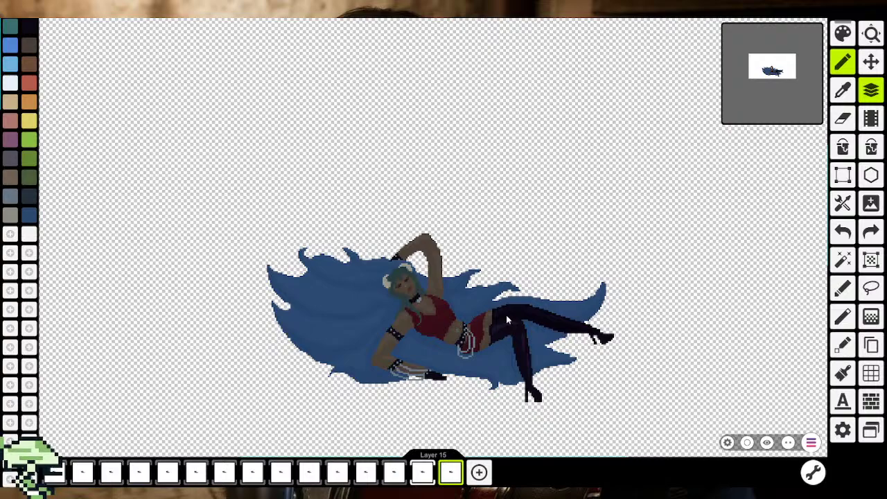
{"action": "scroll", "coordinate": [485, 326], "scroll_direction": "up", "scroll_amount": 2}
{"action": "scroll", "coordinate": [458, 332], "scroll_direction": "up", "scroll_amount": 3}
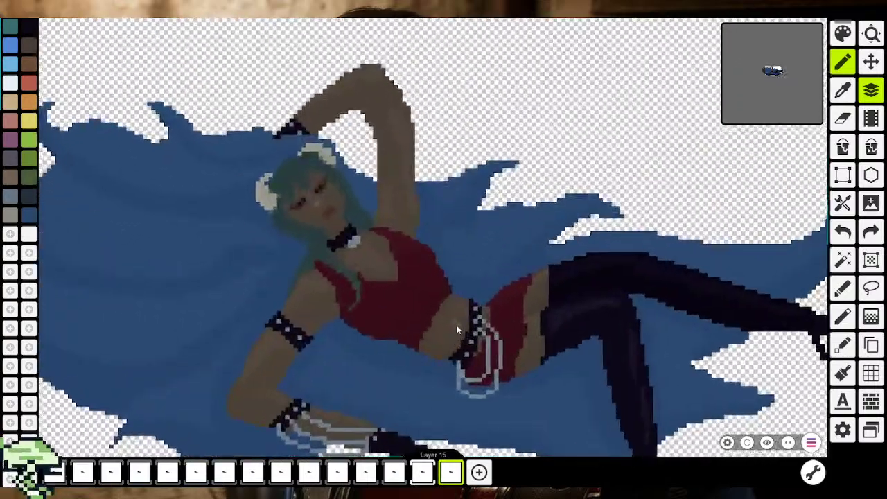
{"action": "scroll", "coordinate": [458, 324], "scroll_direction": "up", "scroll_amount": 3}
{"action": "left_click", "coordinate": [843, 33]}
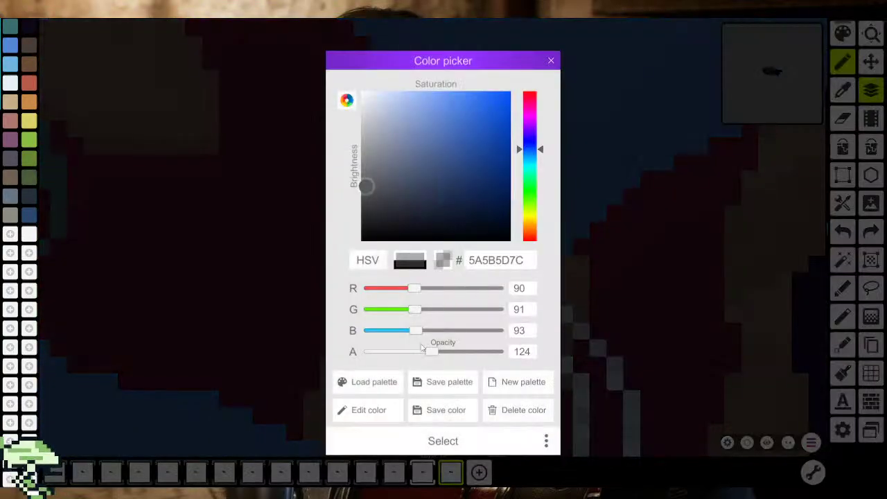
{"action": "left_click_drag", "start_coordinate": [424, 351], "coordinate": [400, 353]}
{"action": "left_click", "coordinate": [442, 440]}
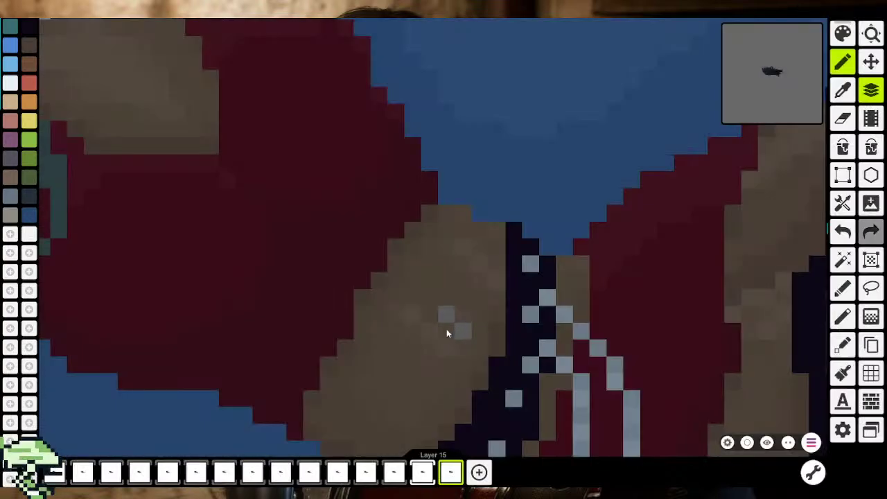
Zoom and pan to centre the torso for review
{"action": "scroll", "coordinate": [449, 361], "scroll_direction": "up", "scroll_amount": 1}
{"action": "scroll", "coordinate": [449, 364], "scroll_direction": "down", "scroll_amount": 3}
{"action": "scroll", "coordinate": [450, 367], "scroll_direction": "down", "scroll_amount": 2}
{"action": "scroll", "coordinate": [454, 374], "scroll_direction": "down", "scroll_amount": 1}
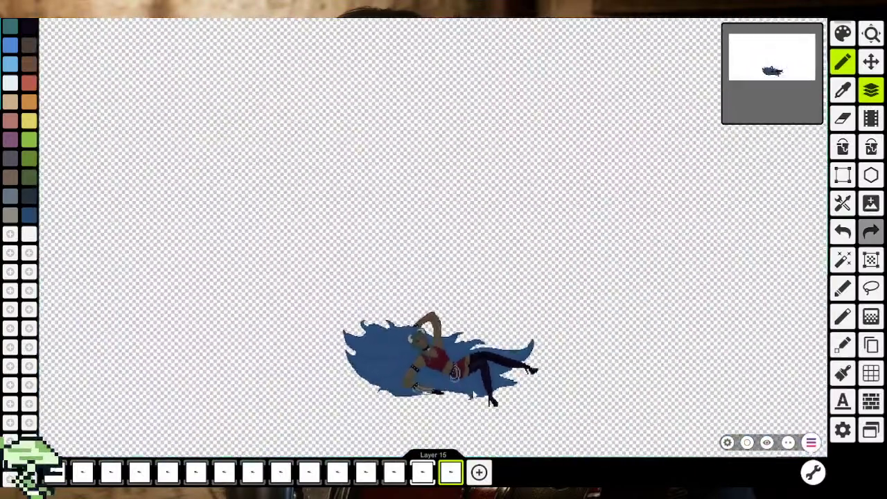
{"action": "scroll", "coordinate": [458, 379], "scroll_direction": "up", "scroll_amount": 1}
{"action": "scroll", "coordinate": [447, 370], "scroll_direction": "up", "scroll_amount": 1}
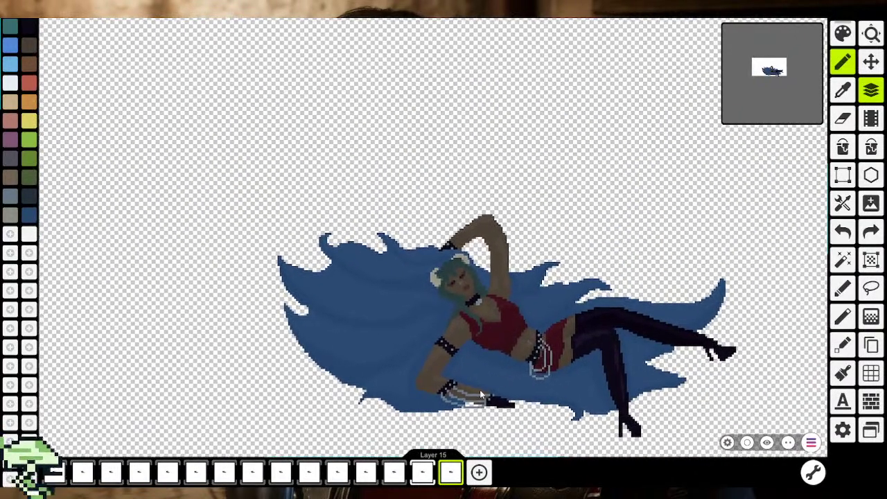
{"action": "scroll", "coordinate": [479, 389], "scroll_direction": "up", "scroll_amount": 2}
{"action": "scroll", "coordinate": [482, 390], "scroll_direction": "up", "scroll_amount": 1}
{"action": "left_click_drag", "start_coordinate": [465, 360], "coordinate": [381, 355]}
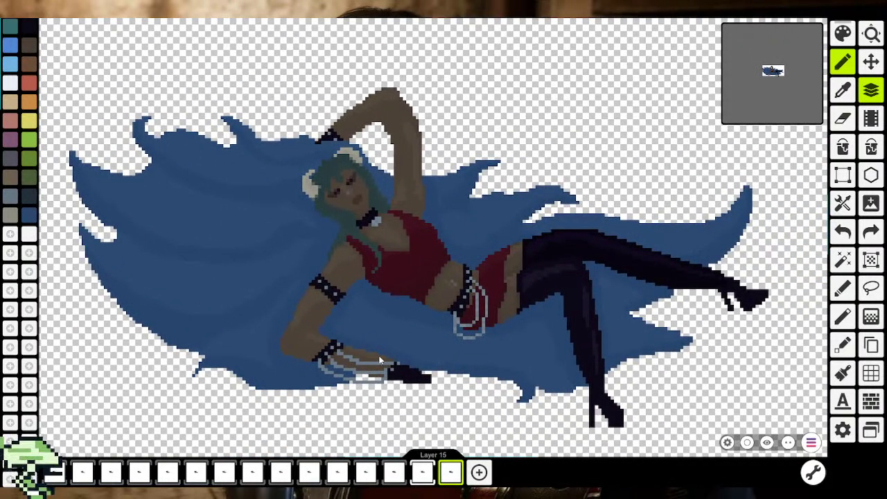
{"action": "scroll", "coordinate": [399, 338], "scroll_direction": "up", "scroll_amount": 2}
{"action": "scroll", "coordinate": [456, 328], "scroll_direction": "up", "scroll_amount": 2}
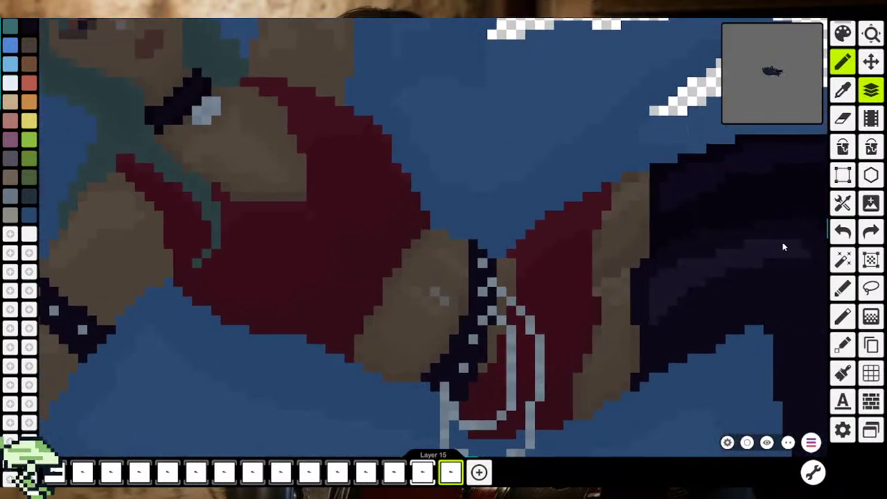
{"action": "scroll", "coordinate": [420, 311], "scroll_direction": "up", "scroll_amount": 2}
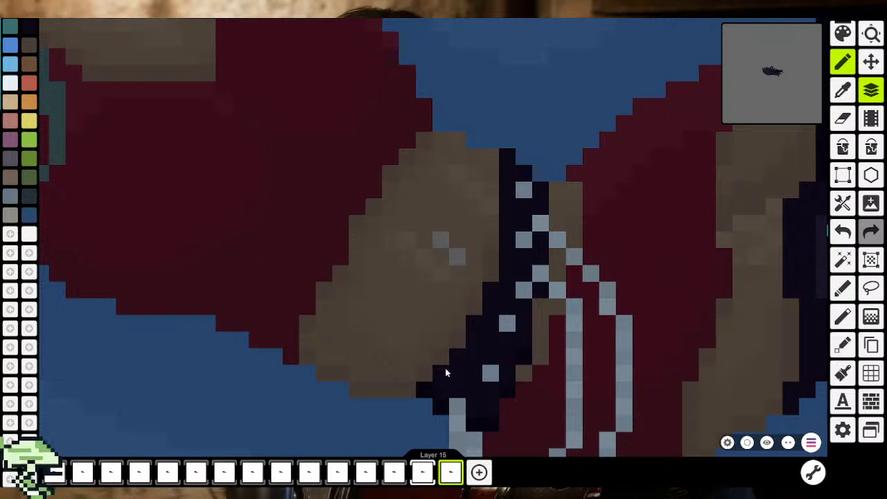
{"action": "scroll", "coordinate": [492, 287], "scroll_direction": "up", "scroll_amount": 2}
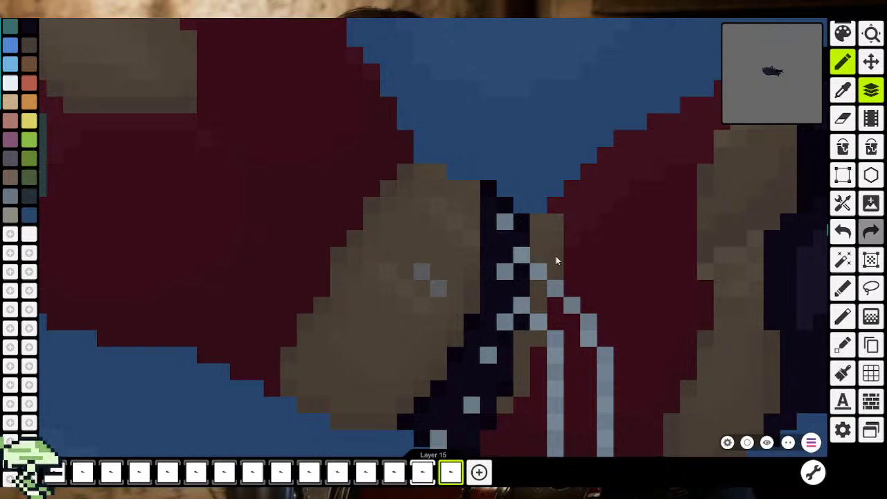
{"action": "left_click", "coordinate": [844, 90]}
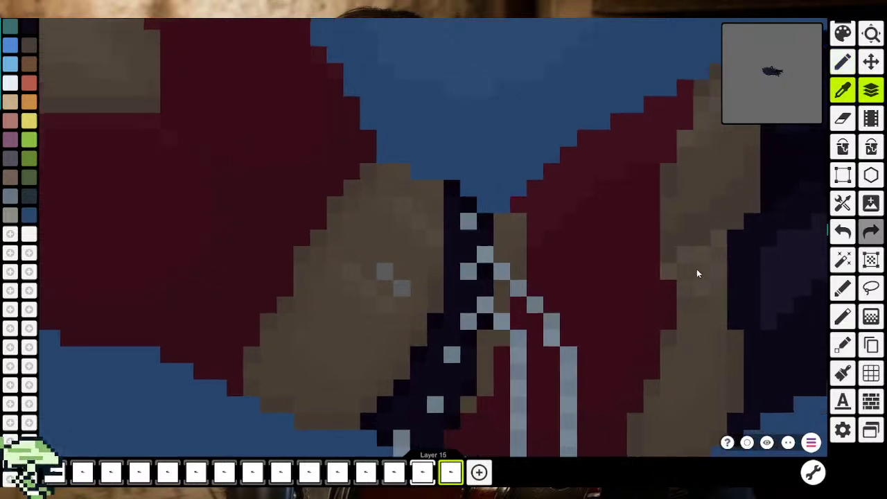
{"action": "scroll", "coordinate": [478, 213], "scroll_direction": "down", "scroll_amount": 3}
{"action": "scroll", "coordinate": [550, 313], "scroll_direction": "up", "scroll_amount": 3}
{"action": "scroll", "coordinate": [432, 253], "scroll_direction": "up", "scroll_amount": 2}
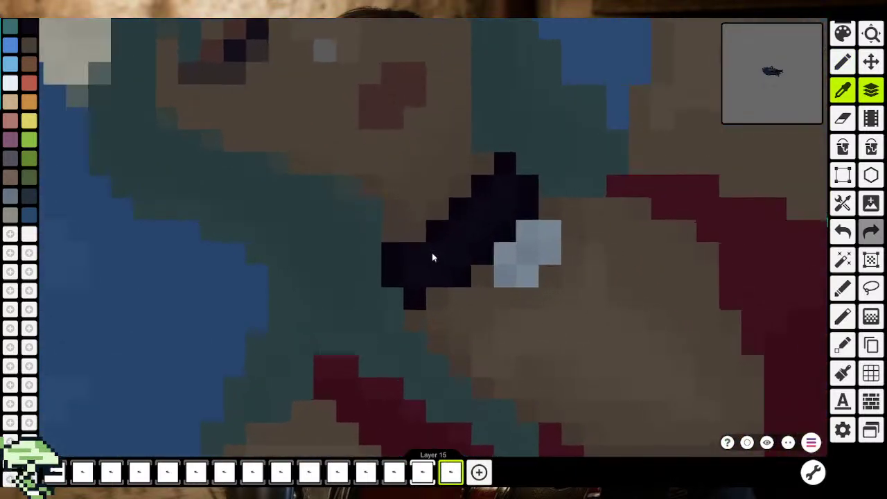
{"action": "scroll", "coordinate": [431, 253], "scroll_direction": "up", "scroll_amount": 2}
{"action": "key", "text": "b"}
{"action": "scroll", "coordinate": [602, 291], "scroll_direction": "down", "scroll_amount": 3}
{"action": "scroll", "coordinate": [255, 243], "scroll_direction": "down", "scroll_amount": 5}
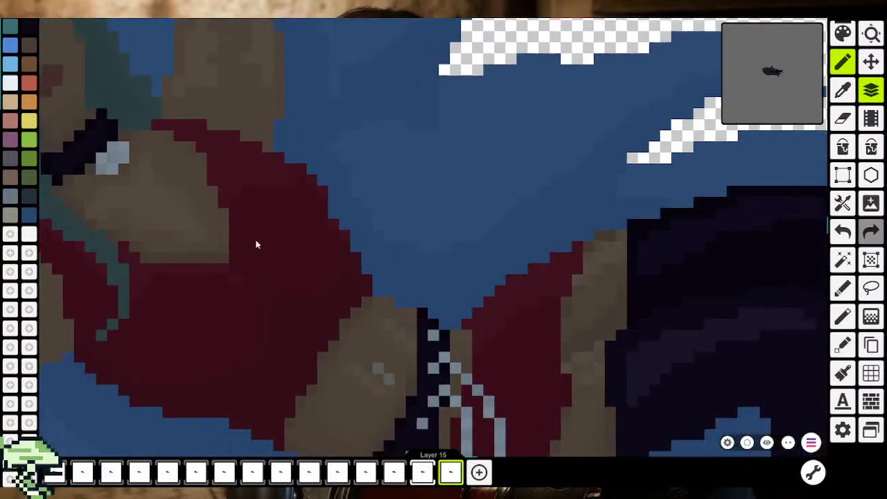
{"action": "scroll", "coordinate": [386, 197], "scroll_direction": "up", "scroll_amount": 2}
{"action": "scroll", "coordinate": [432, 220], "scroll_direction": "down", "scroll_amount": 2}
{"action": "scroll", "coordinate": [416, 297], "scroll_direction": "up", "scroll_amount": 1}
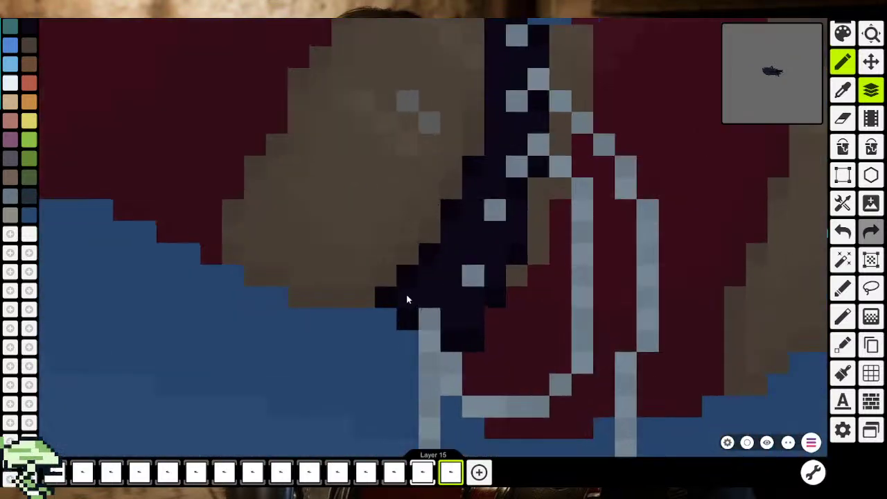
{"action": "scroll", "coordinate": [457, 315], "scroll_direction": "up", "scroll_amount": 1}
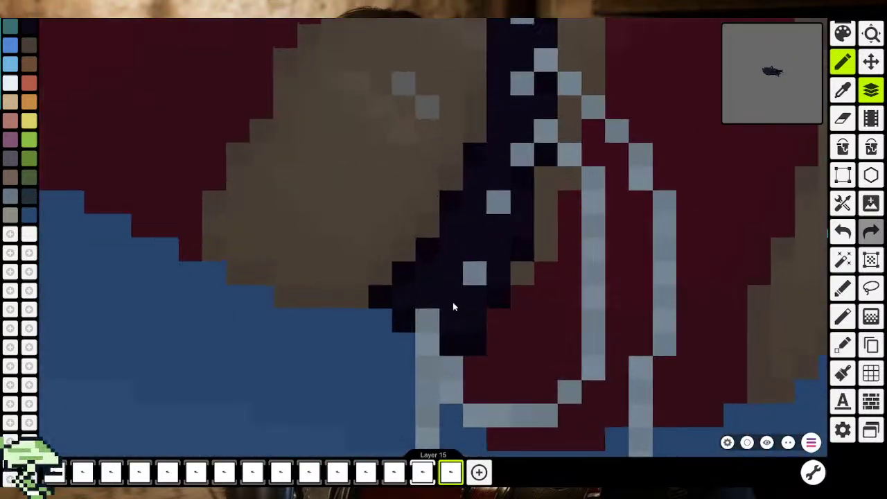
{"action": "scroll", "coordinate": [451, 324], "scroll_direction": "up", "scroll_amount": 2}
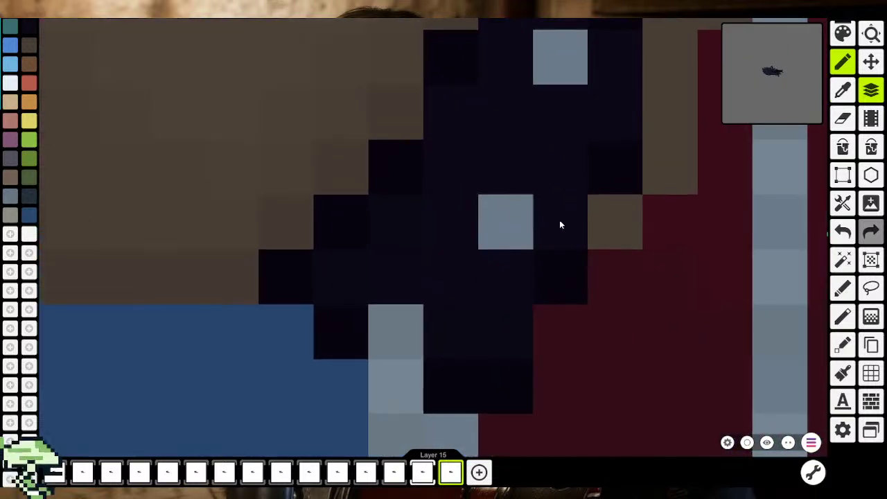
{"action": "mouse_move", "coordinate": [559, 219]}
{"action": "left_mouse_down"}
{"action": "mouse_move", "coordinate": [492, 318]}
{"action": "mouse_move", "coordinate": [515, 275]}
{"action": "left_mouse_up"}
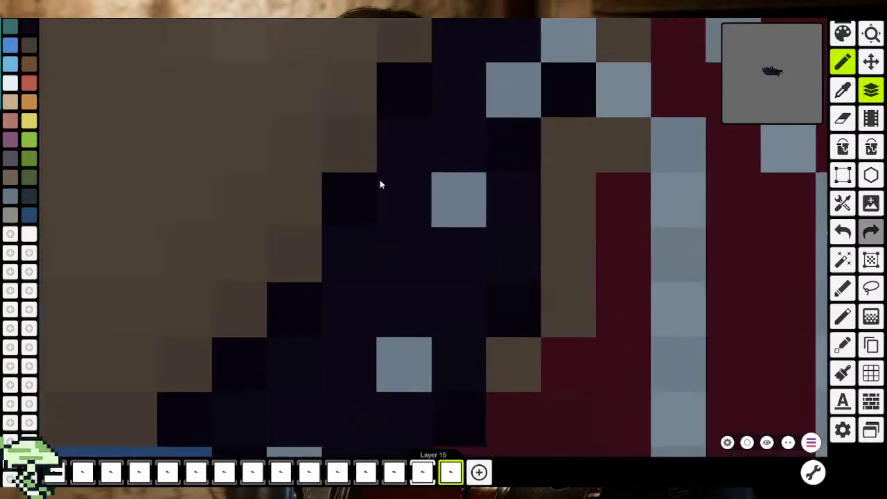
{"action": "mouse_move", "coordinate": [518, 207]}
{"action": "left_mouse_down"}
{"action": "mouse_move", "coordinate": [441, 353]}
{"action": "mouse_move", "coordinate": [388, 287]}
{"action": "left_mouse_up"}
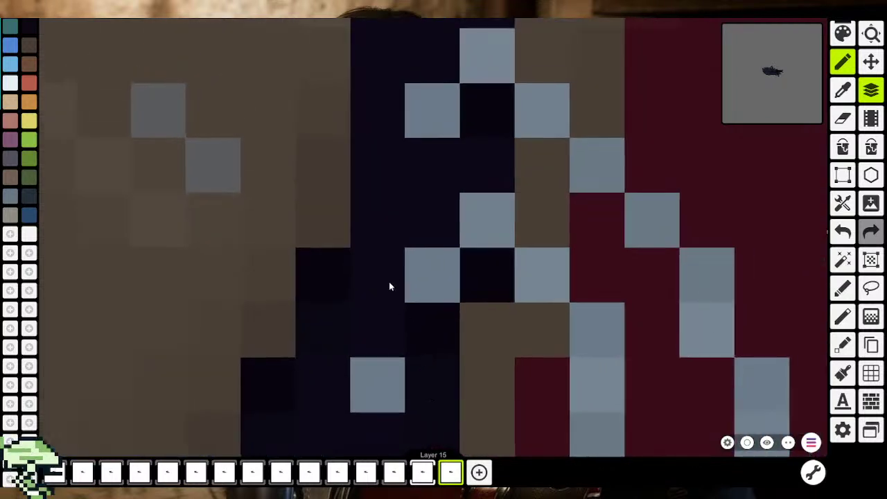
{"action": "mouse_move", "coordinate": [477, 181]}
{"action": "left_mouse_down"}
{"action": "mouse_move", "coordinate": [499, 273]}
{"action": "mouse_move", "coordinate": [448, 244]}
{"action": "left_mouse_up"}
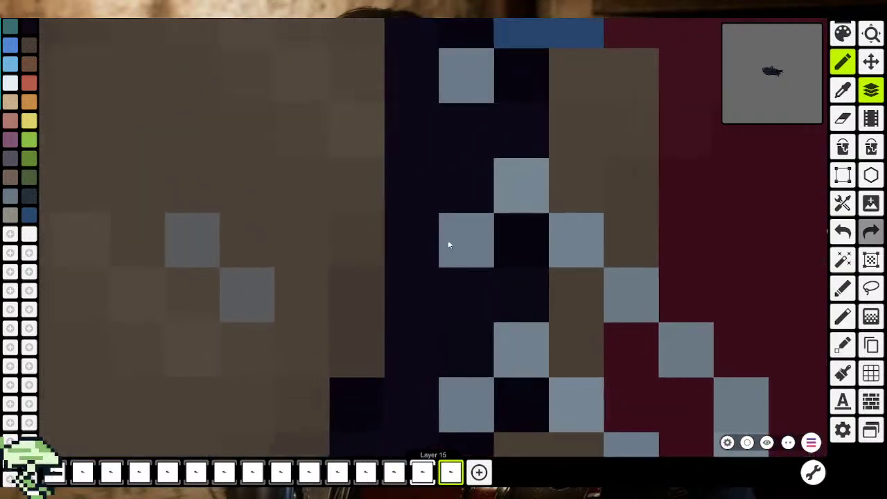
{"action": "mouse_move", "coordinate": [447, 151]}
{"action": "left_mouse_down"}
{"action": "mouse_move", "coordinate": [425, 293]}
{"action": "mouse_move", "coordinate": [526, 247]}
{"action": "left_mouse_up"}
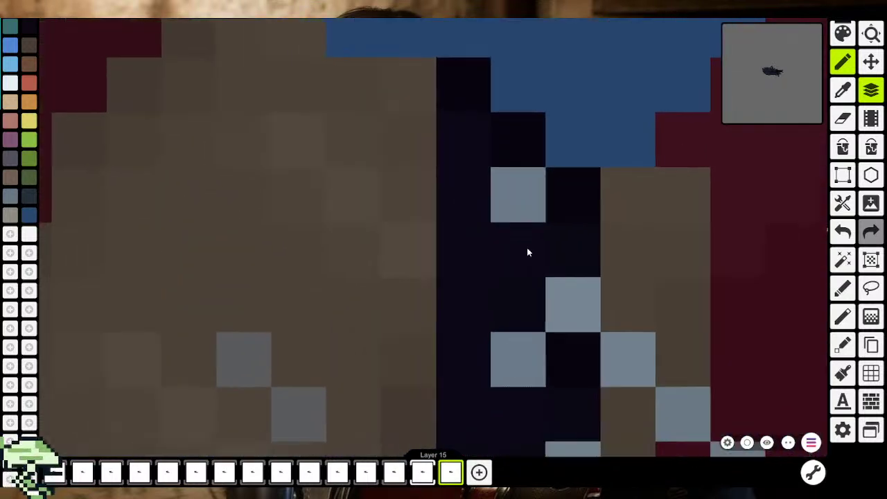
{"action": "scroll", "coordinate": [473, 304], "scroll_direction": "down", "scroll_amount": 3}
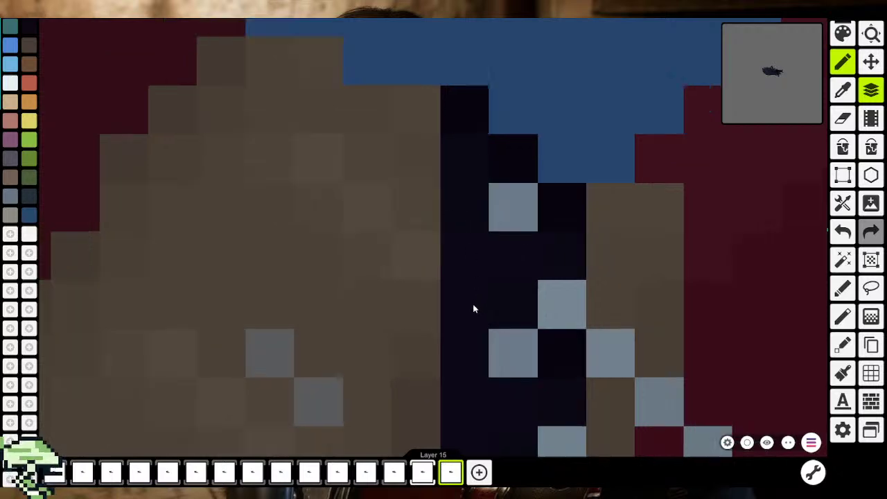
{"action": "scroll", "coordinate": [474, 305], "scroll_direction": "down", "scroll_amount": 3}
{"action": "scroll", "coordinate": [485, 236], "scroll_direction": "down", "scroll_amount": 1}
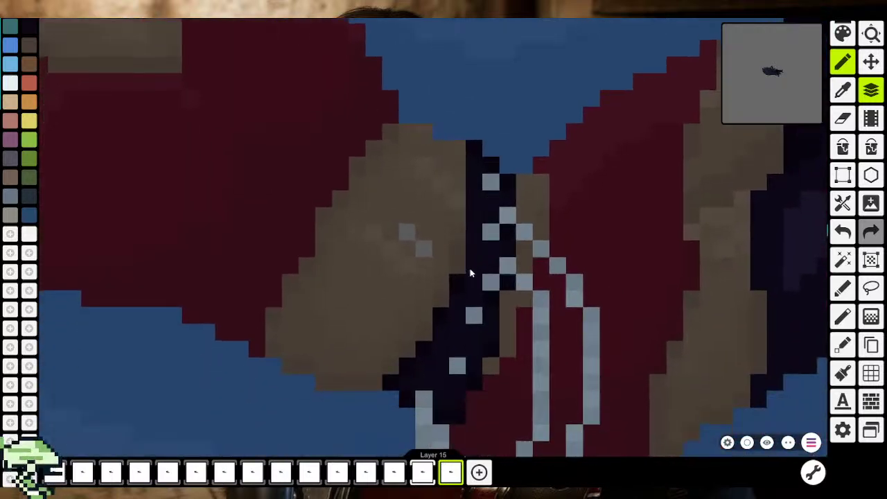
{"action": "scroll", "coordinate": [469, 270], "scroll_direction": "up", "scroll_amount": 5}
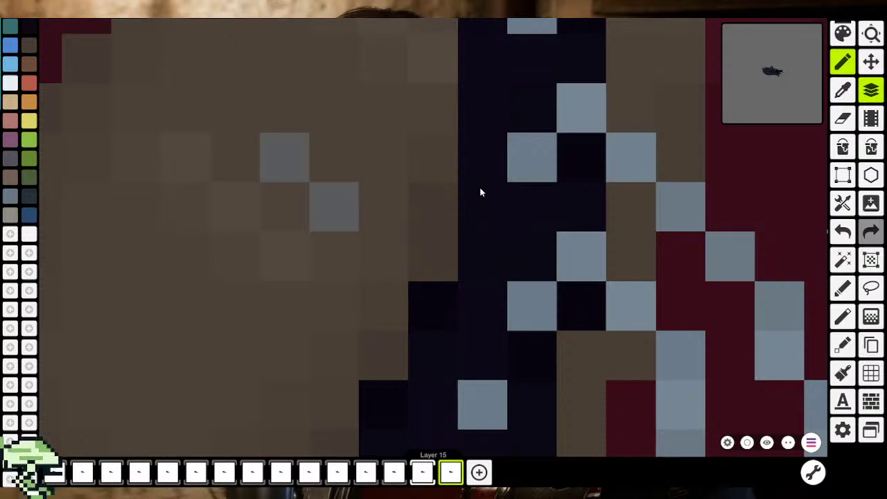
{"action": "scroll", "coordinate": [475, 228], "scroll_direction": "down", "scroll_amount": 2}
{"action": "scroll", "coordinate": [474, 270], "scroll_direction": "down", "scroll_amount": 2}
{"action": "scroll", "coordinate": [476, 291], "scroll_direction": "down", "scroll_amount": 2}
{"action": "scroll", "coordinate": [478, 305], "scroll_direction": "down", "scroll_amount": 2}
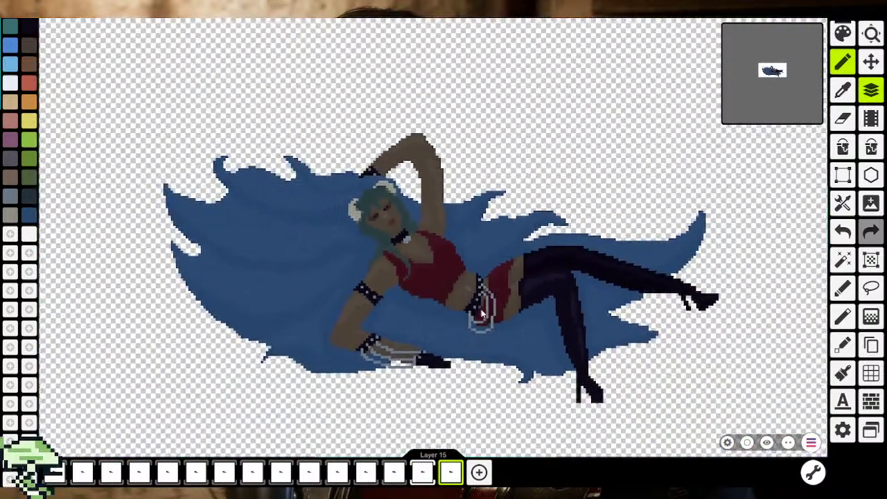
{"action": "scroll", "coordinate": [483, 314], "scroll_direction": "down", "scroll_amount": 1}
{"action": "scroll", "coordinate": [479, 312], "scroll_direction": "up", "scroll_amount": 2}
{"action": "scroll", "coordinate": [474, 307], "scroll_direction": "up", "scroll_amount": 3}
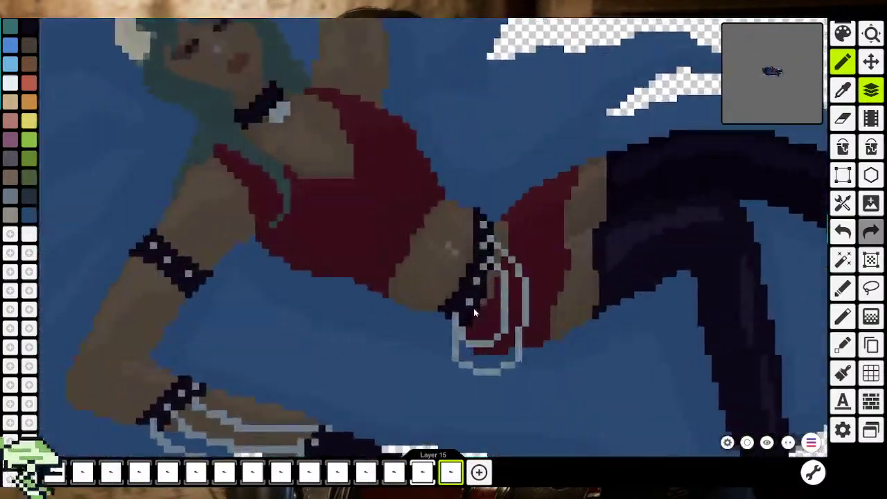
{"action": "scroll", "coordinate": [473, 308], "scroll_direction": "up", "scroll_amount": 3}
{"action": "scroll", "coordinate": [463, 317], "scroll_direction": "up", "scroll_amount": 1}
{"action": "scroll", "coordinate": [463, 316], "scroll_direction": "up", "scroll_amount": 2}
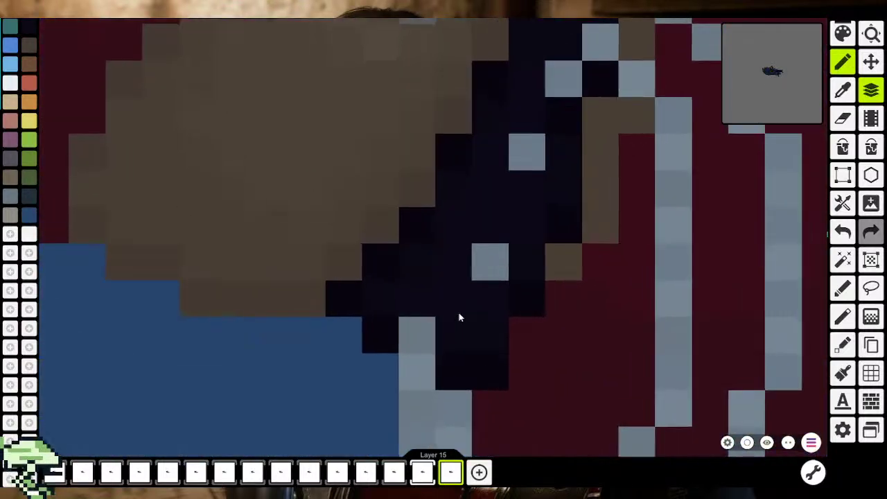
Sample the light grey stud colour and lower its opacity (A) to 36 as the drawing colour
{"action": "left_click", "coordinate": [842, 90]}
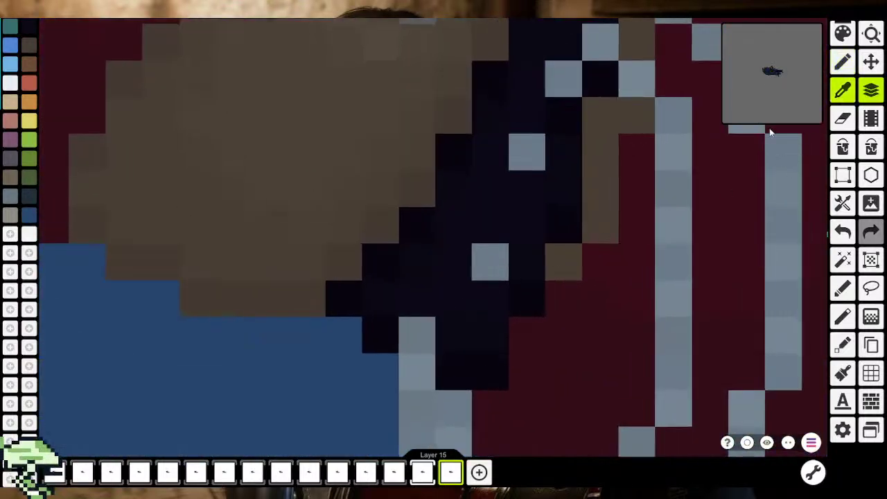
{"action": "left_click", "coordinate": [492, 262]}
{"action": "left_click", "coordinate": [843, 41]}
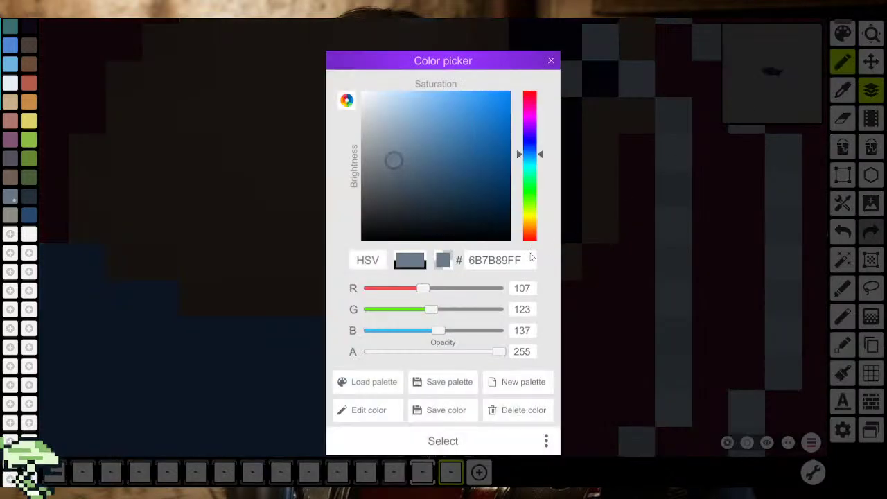
{"action": "left_click", "coordinate": [388, 353]}
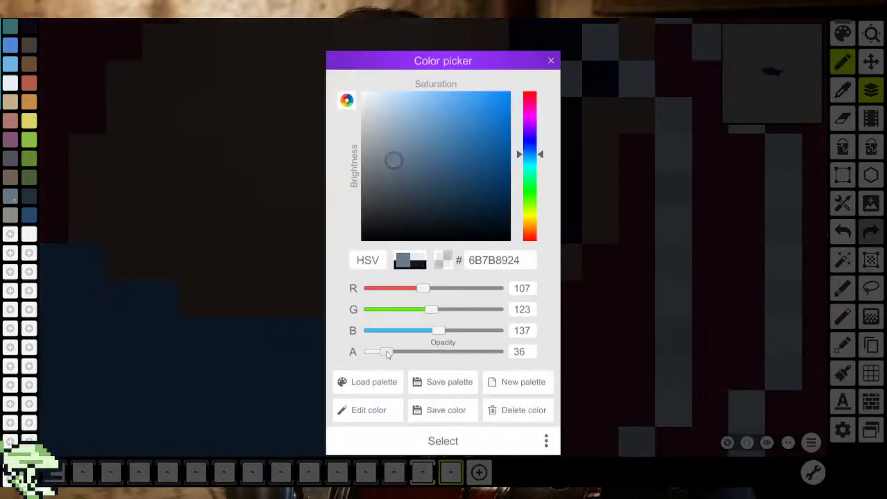
{"action": "left_click", "coordinate": [443, 441]}
Shade three dark belt pixels with the translucent grey
{"action": "scroll", "coordinate": [480, 331], "scroll_direction": "up", "scroll_amount": 2}
{"action": "scroll", "coordinate": [473, 283], "scroll_direction": "up", "scroll_amount": 2}
{"action": "left_click", "coordinate": [481, 277]}
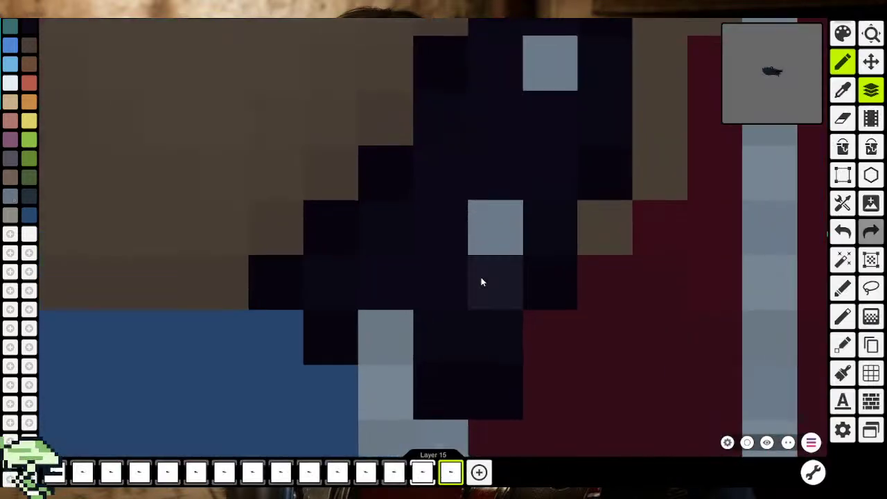
{"action": "left_click", "coordinate": [456, 246]}
{"action": "left_click", "coordinate": [498, 182]}
Shade two more dark belt pixels near the studs with the translucent grey, then review the belt
{"action": "scroll", "coordinate": [525, 236], "scroll_direction": "down", "scroll_amount": 2}
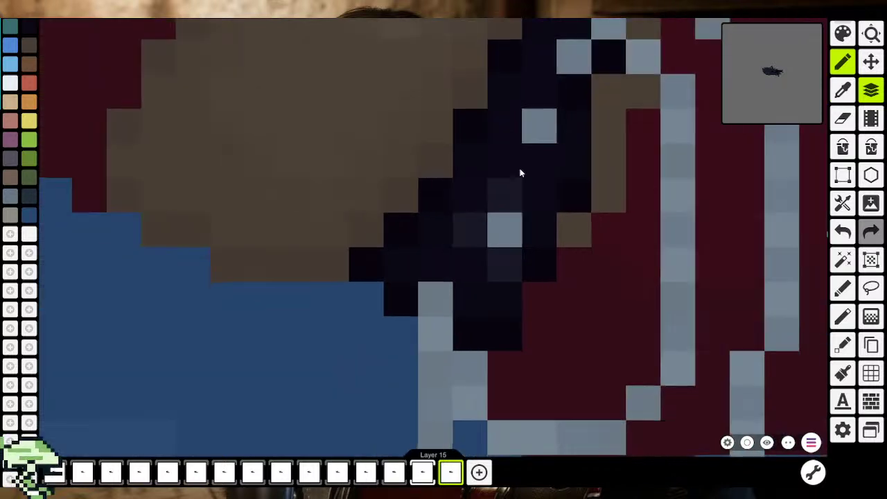
{"action": "scroll", "coordinate": [520, 173], "scroll_direction": "down", "scroll_amount": 1}
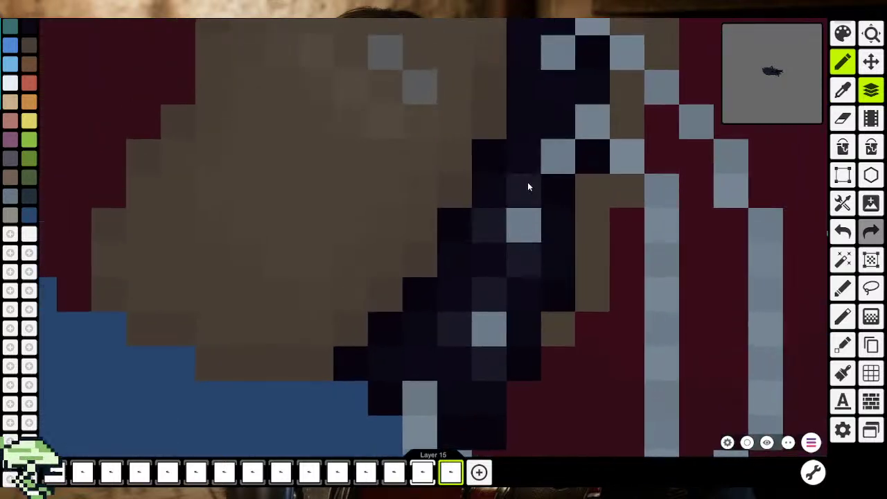
{"action": "scroll", "coordinate": [527, 181], "scroll_direction": "up", "scroll_amount": 3}
{"action": "scroll", "coordinate": [527, 182], "scroll_direction": "right", "scroll_amount": 1}
{"action": "left_click", "coordinate": [527, 213]}
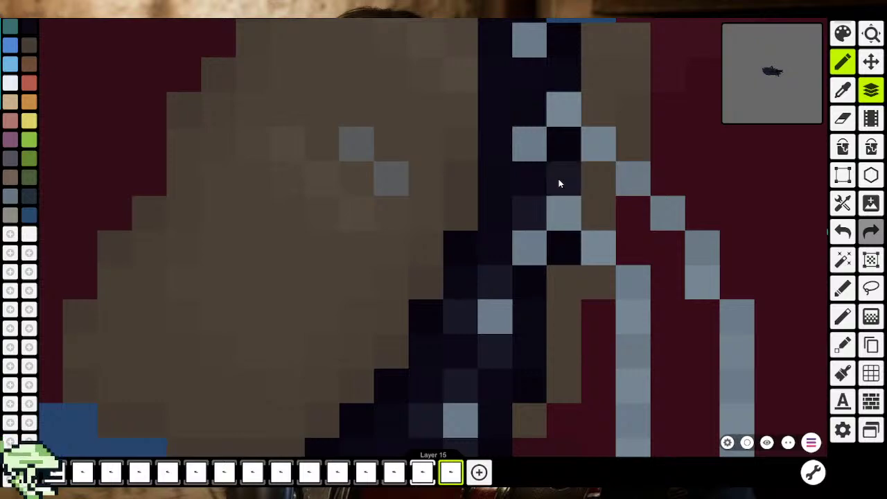
{"action": "left_click", "coordinate": [524, 116]}
{"action": "scroll", "coordinate": [492, 208], "scroll_direction": "up", "scroll_amount": 4}
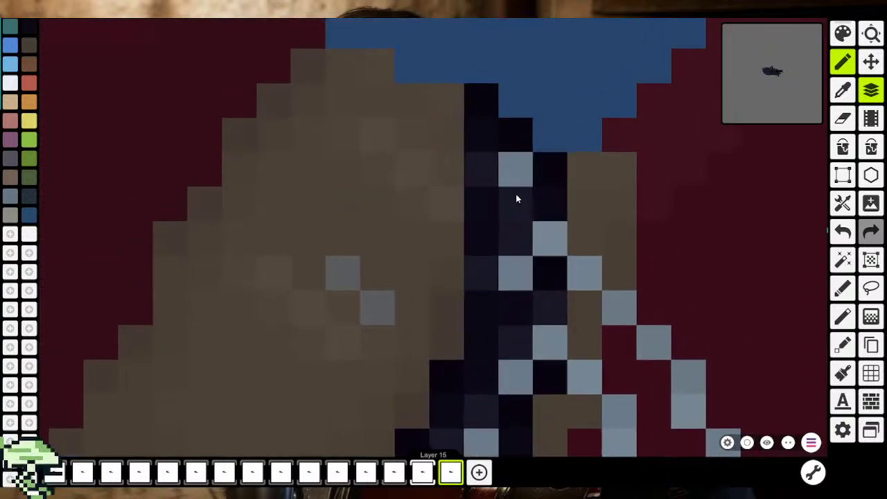
{"action": "scroll", "coordinate": [516, 194], "scroll_direction": "down", "scroll_amount": 1}
{"action": "scroll", "coordinate": [506, 254], "scroll_direction": "down", "scroll_amount": 3}
{"action": "scroll", "coordinate": [530, 333], "scroll_direction": "down", "scroll_amount": 2}
{"action": "scroll", "coordinate": [544, 354], "scroll_direction": "down", "scroll_amount": 3}
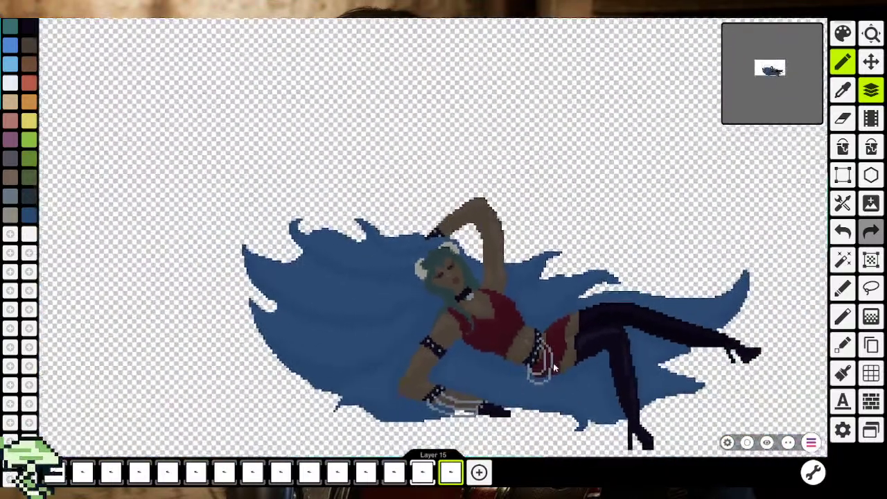
{"action": "scroll", "coordinate": [552, 362], "scroll_direction": "down", "scroll_amount": 2}
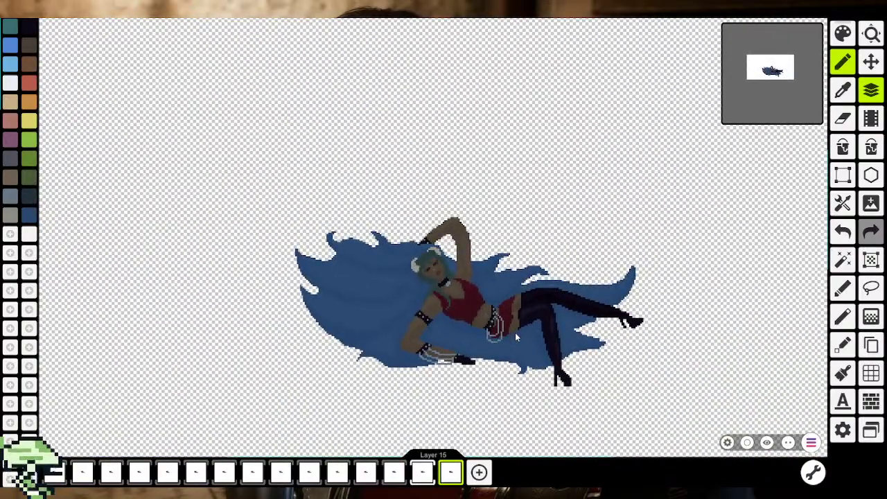
{"action": "scroll", "coordinate": [514, 329], "scroll_direction": "up", "scroll_amount": 2}
{"action": "scroll", "coordinate": [511, 330], "scroll_direction": "up", "scroll_amount": 1}
{"action": "scroll", "coordinate": [505, 328], "scroll_direction": "up", "scroll_amount": 1}
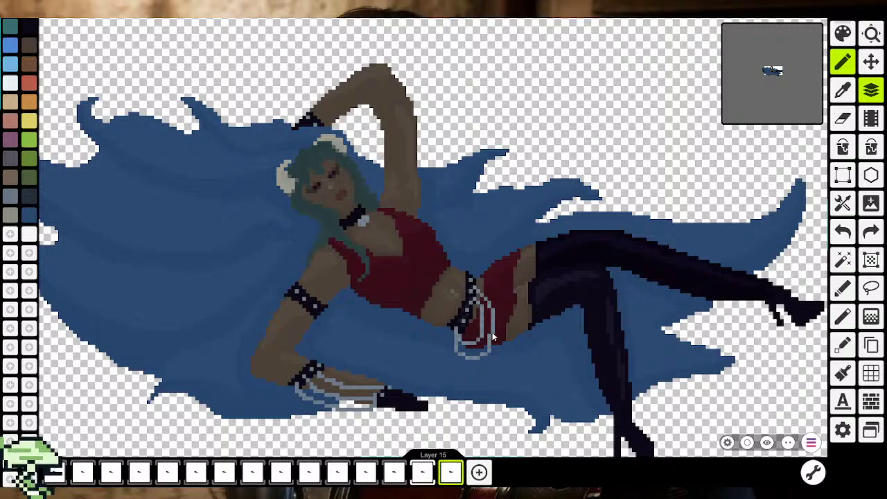
{"action": "scroll", "coordinate": [492, 332], "scroll_direction": "down", "scroll_amount": 2}
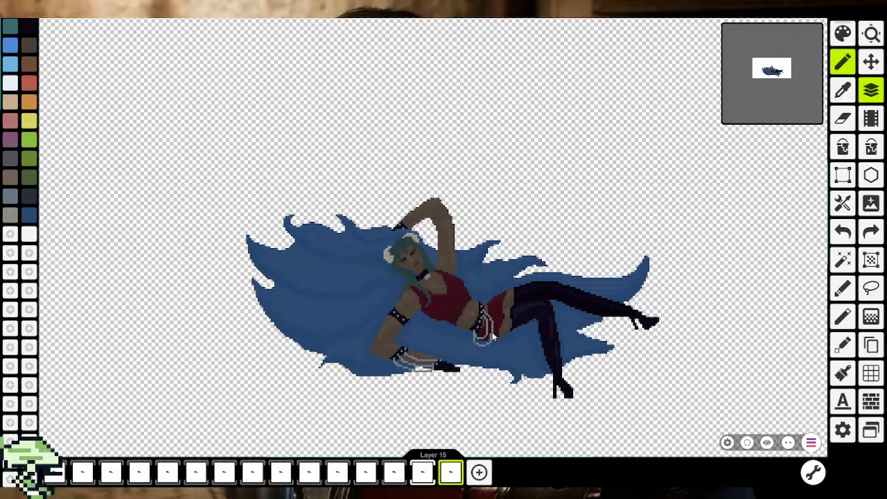
Eyedropper (I) the dark collar colour, then zoom in on the studded armband
{"action": "scroll", "coordinate": [492, 332], "scroll_direction": "up", "scroll_amount": 1}
{"action": "scroll", "coordinate": [491, 331], "scroll_direction": "up", "scroll_amount": 1}
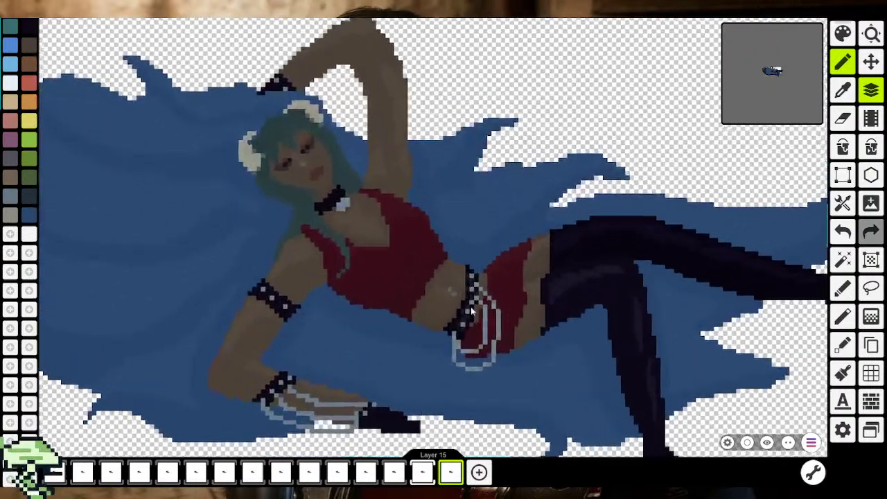
{"action": "scroll", "coordinate": [473, 311], "scroll_direction": "up", "scroll_amount": 1}
{"action": "scroll", "coordinate": [475, 309], "scroll_direction": "up", "scroll_amount": 1}
{"action": "scroll", "coordinate": [481, 309], "scroll_direction": "up", "scroll_amount": 1}
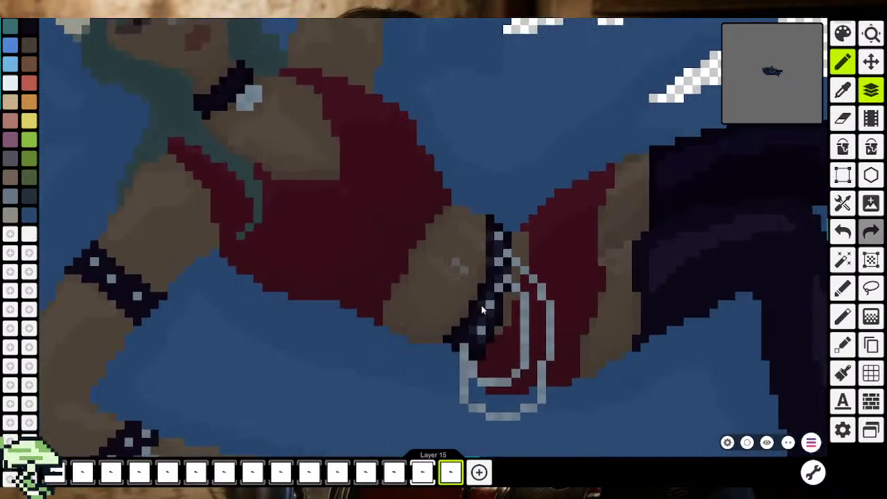
{"action": "scroll", "coordinate": [527, 241], "scroll_direction": "left", "scroll_amount": 5}
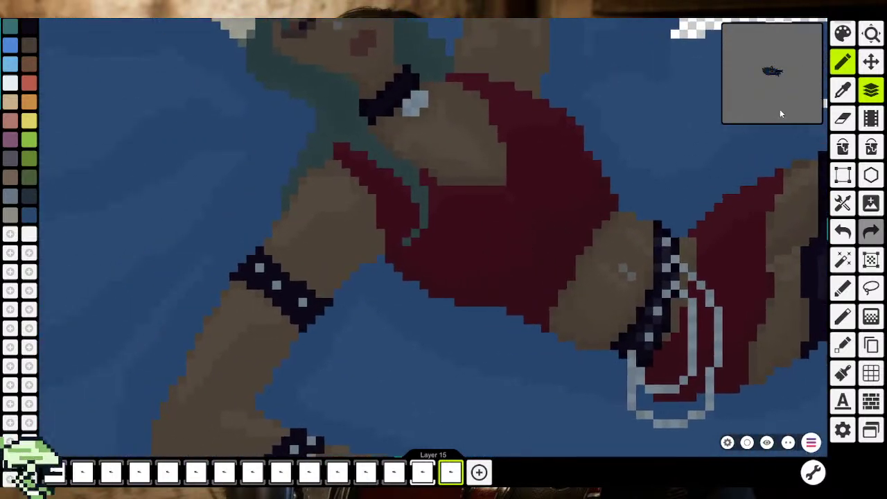
{"action": "key", "text": "i"}
{"action": "scroll", "coordinate": [516, 203], "scroll_direction": "up", "scroll_amount": 3}
{"action": "scroll", "coordinate": [516, 203], "scroll_direction": "left", "scroll_amount": 2}
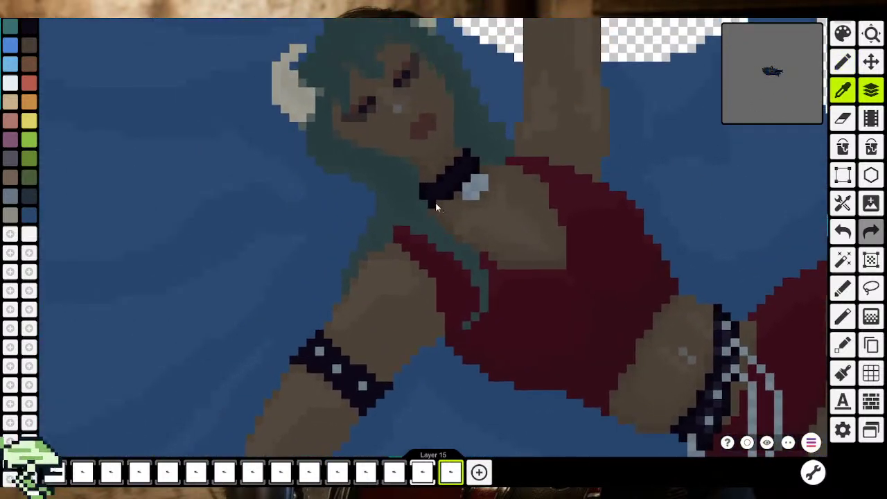
{"action": "left_click", "coordinate": [436, 205]}
{"action": "scroll", "coordinate": [418, 210], "scroll_direction": "up", "scroll_amount": 2}
{"action": "scroll", "coordinate": [468, 276], "scroll_direction": "up", "scroll_amount": 2}
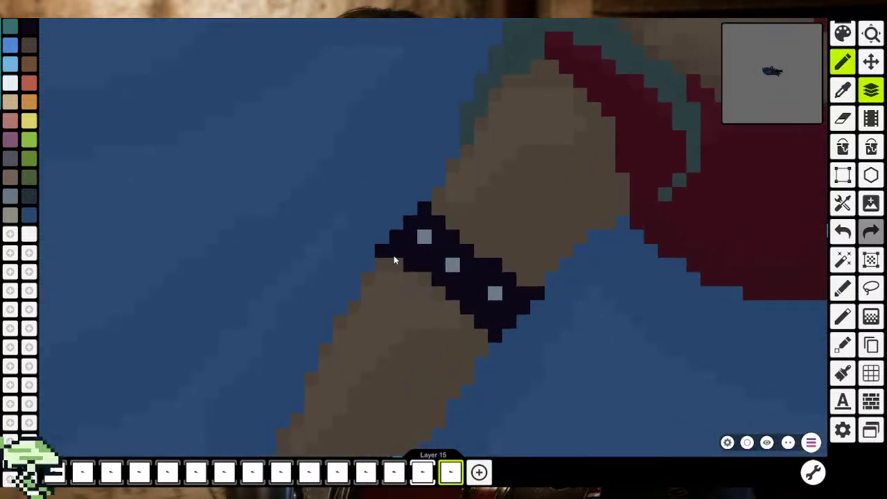
{"action": "scroll", "coordinate": [394, 255], "scroll_direction": "up", "scroll_amount": 2}
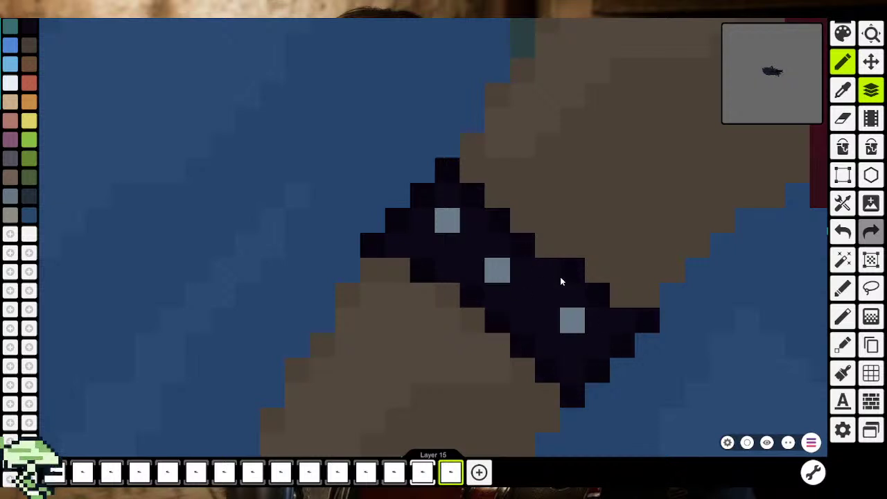
Move the image overview aside, reselect the pencil, and zoom in on the armband
{"action": "scroll", "coordinate": [561, 281], "scroll_direction": "down", "scroll_amount": 2}
{"action": "left_click", "coordinate": [843, 90]}
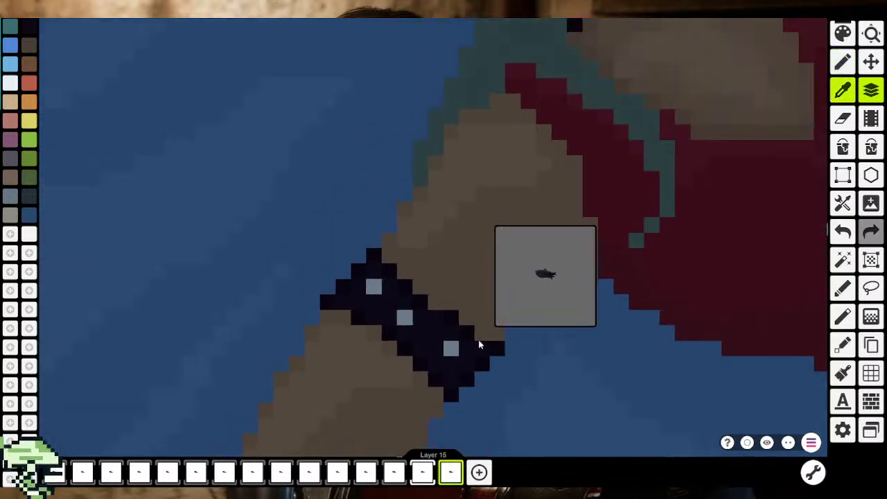
{"action": "left_click_drag", "start_coordinate": [517, 319], "coordinate": [775, 81]}
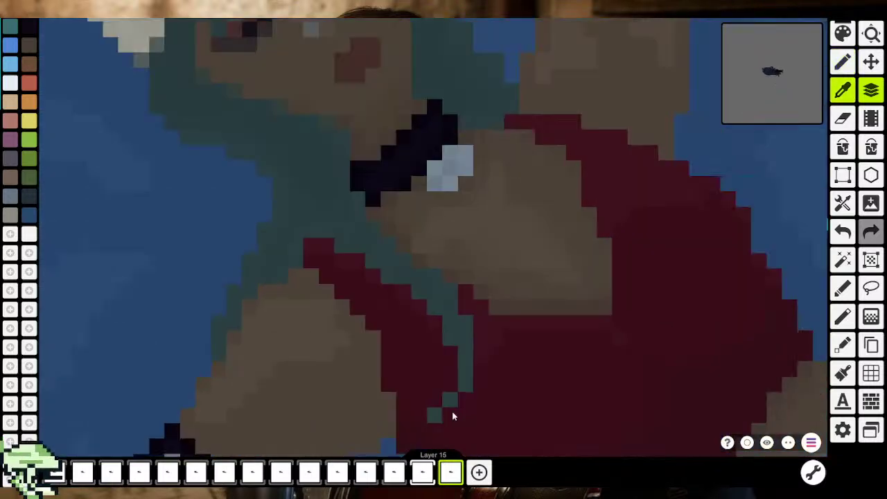
{"action": "scroll", "coordinate": [452, 416], "scroll_direction": "down", "scroll_amount": 2}
{"action": "left_click", "coordinate": [843, 61]}
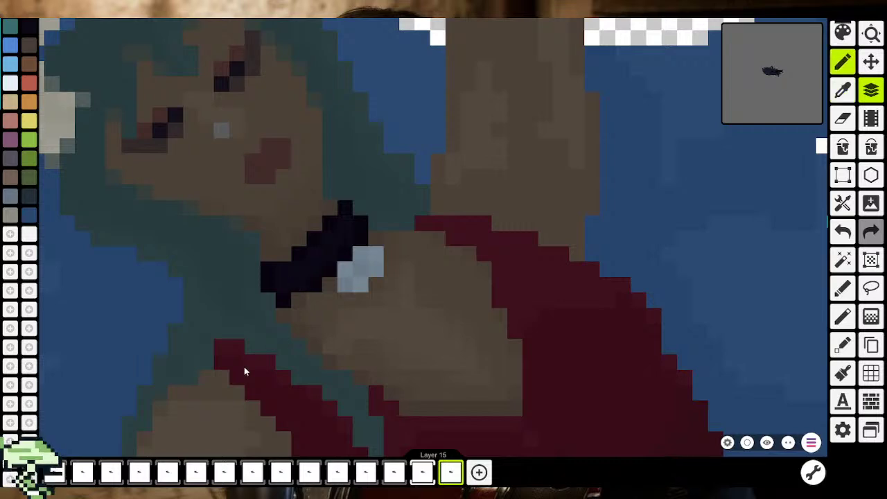
{"action": "scroll", "coordinate": [244, 366], "scroll_direction": "up", "scroll_amount": 2}
{"action": "scroll", "coordinate": [445, 346], "scroll_direction": "up", "scroll_amount": 1}
{"action": "scroll", "coordinate": [431, 333], "scroll_direction": "up", "scroll_amount": 2}
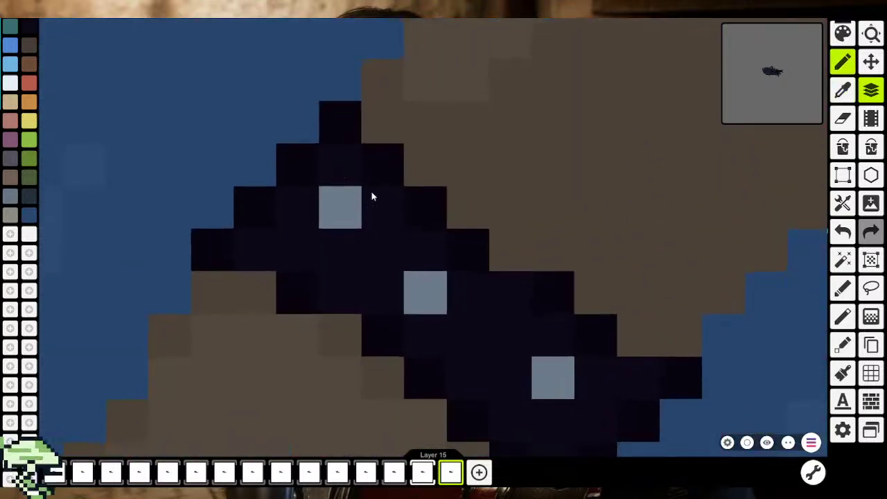
{"action": "scroll", "coordinate": [568, 319], "scroll_direction": "down", "scroll_amount": 2}
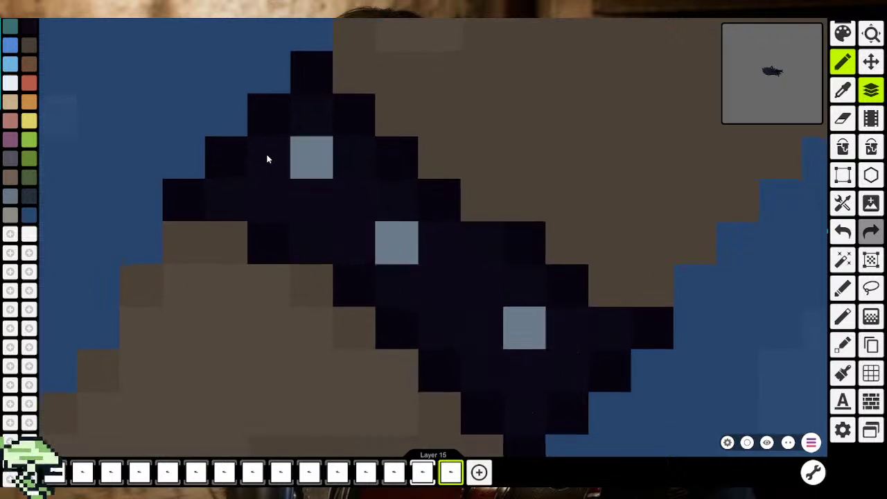
{"action": "scroll", "coordinate": [313, 119], "scroll_direction": "down", "scroll_amount": 3}
{"action": "scroll", "coordinate": [366, 228], "scroll_direction": "down", "scroll_amount": 2}
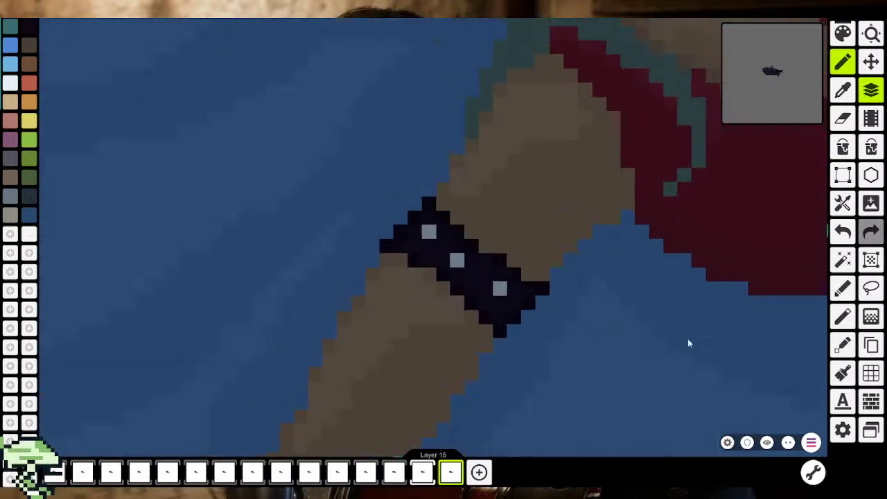
{"action": "scroll", "coordinate": [291, 131], "scroll_direction": "up", "scroll_amount": 2}
{"action": "scroll", "coordinate": [435, 229], "scroll_direction": "up", "scroll_amount": 1}
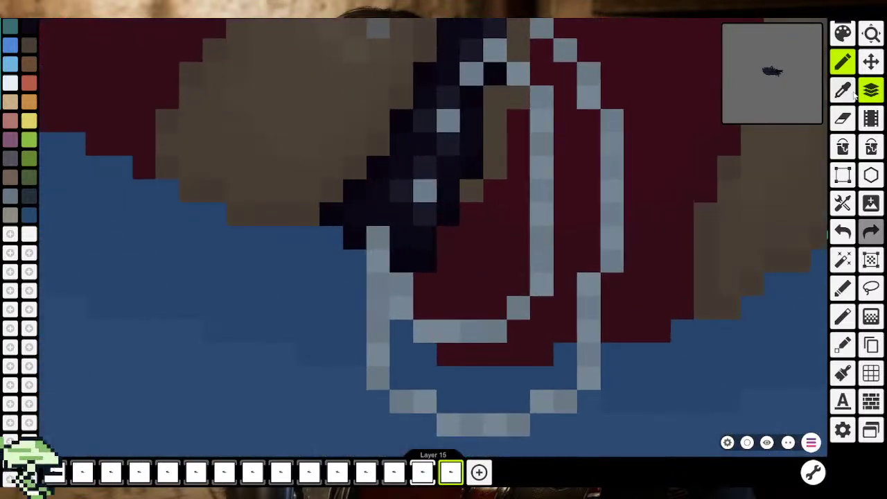
Sample the dark grey from the artwork with the eyedropper (I)
{"action": "key", "text": "i"}
{"action": "left_click", "coordinate": [403, 186]}
{"action": "scroll", "coordinate": [307, 186], "scroll_direction": "down", "scroll_amount": 2}
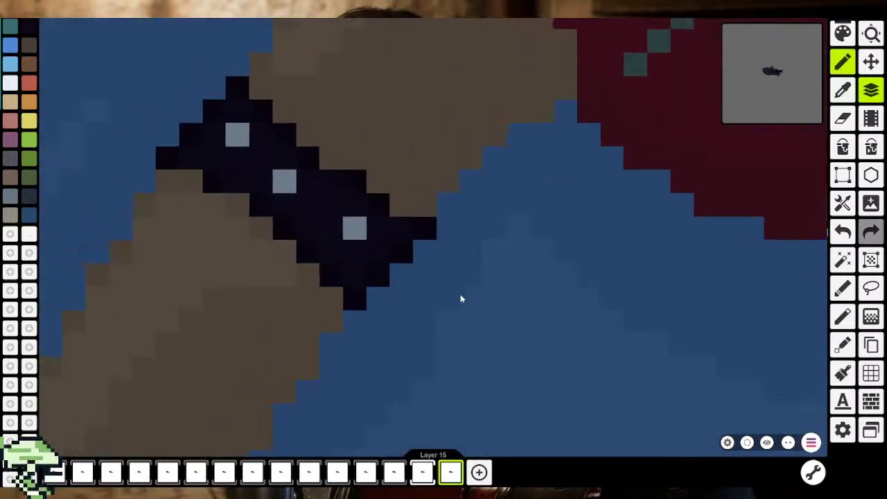
{"action": "scroll", "coordinate": [377, 269], "scroll_direction": "up", "scroll_amount": 2}
{"action": "scroll", "coordinate": [377, 269], "scroll_direction": "up", "scroll_amount": 1}
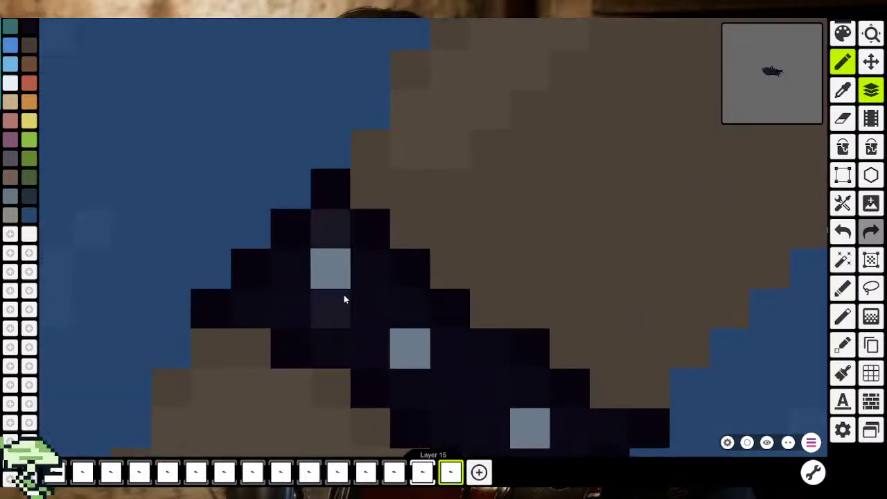
Paint four dark grey shading pixels on the black armband
{"action": "left_click", "coordinate": [296, 272]}
{"action": "left_click", "coordinate": [410, 309]}
{"action": "left_click", "coordinate": [409, 388]}
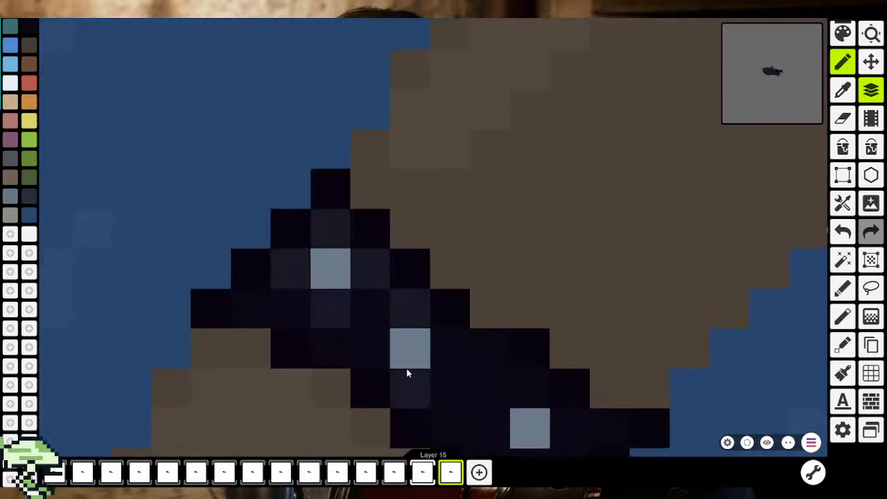
{"action": "left_click", "coordinate": [449, 360]}
{"action": "scroll", "coordinate": [430, 346], "scroll_direction": "down", "scroll_amount": 2}
{"action": "scroll", "coordinate": [399, 340], "scroll_direction": "right", "scroll_amount": 2}
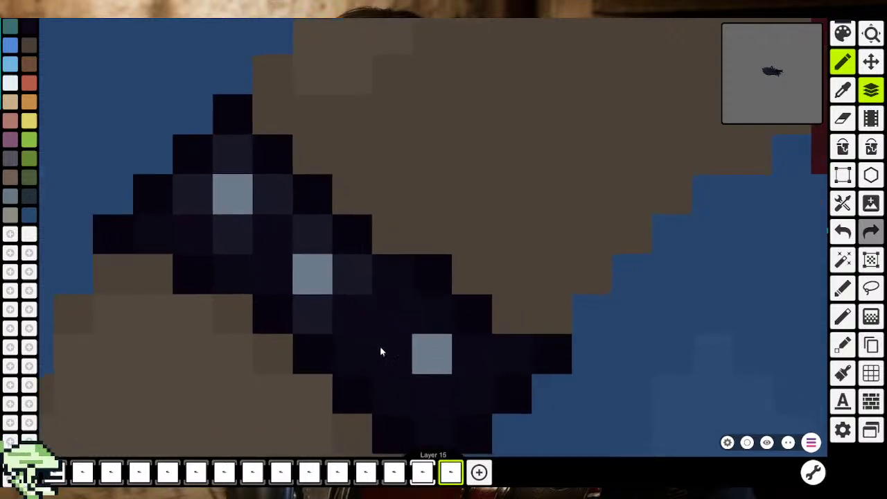
Add three more dark grey pixels beside the studs, then zoom back out
{"action": "left_click", "coordinate": [416, 330]}
{"action": "left_click", "coordinate": [436, 382]}
{"action": "left_click", "coordinate": [461, 362]}
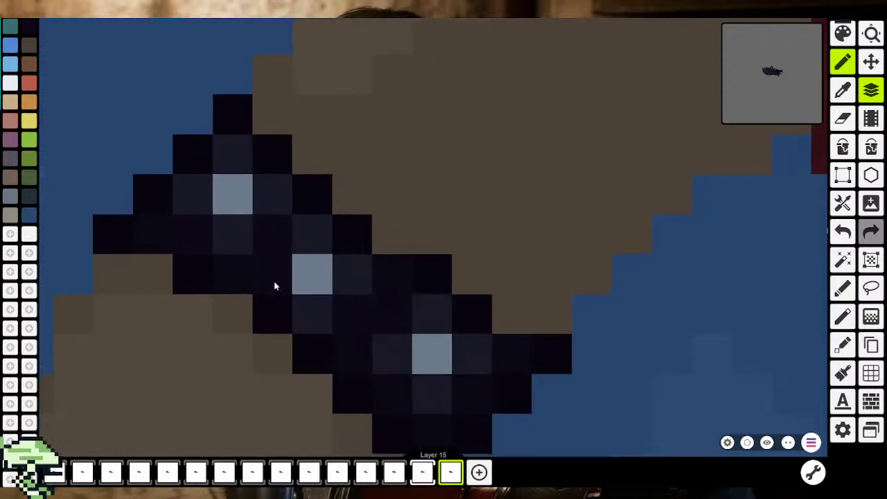
{"action": "scroll", "coordinate": [274, 285], "scroll_direction": "down", "scroll_amount": 5}
{"action": "scroll", "coordinate": [291, 305], "scroll_direction": "down", "scroll_amount": 5}
{"action": "scroll", "coordinate": [318, 332], "scroll_direction": "down", "scroll_amount": 3}
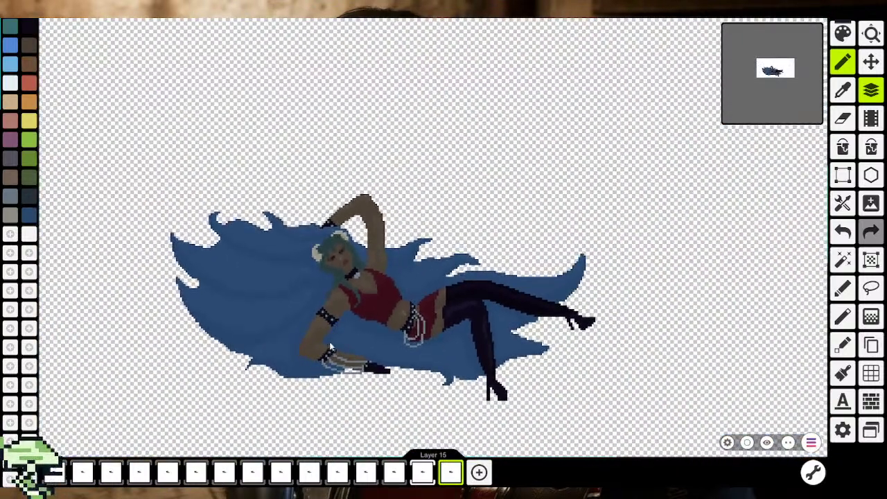
Pan and zoom the canvas to bring the red top into view
{"action": "scroll", "coordinate": [334, 341], "scroll_direction": "down", "scroll_amount": 2}
{"action": "scroll", "coordinate": [391, 342], "scroll_direction": "left", "scroll_amount": 2}
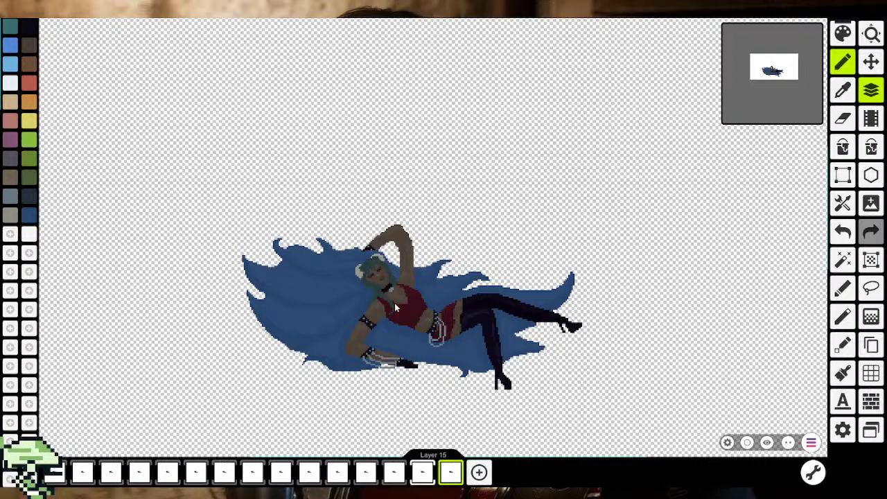
{"action": "scroll", "coordinate": [465, 327], "scroll_direction": "up", "scroll_amount": 2}
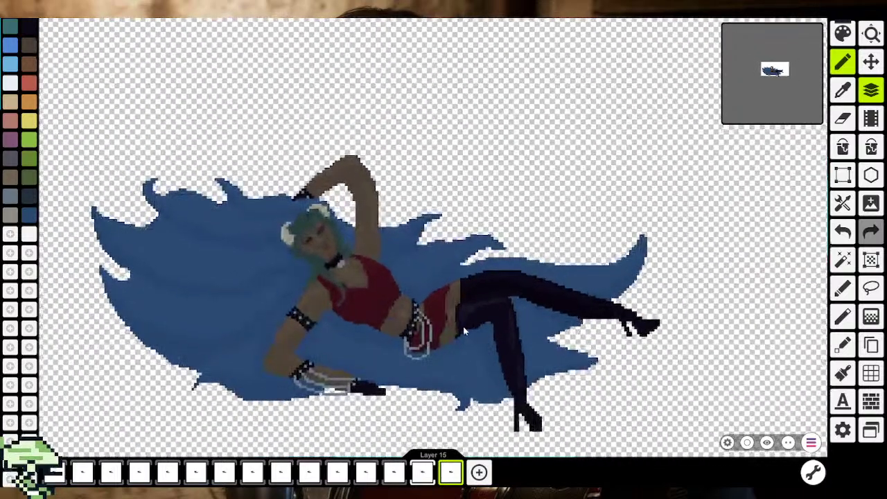
{"action": "scroll", "coordinate": [454, 331], "scroll_direction": "up", "scroll_amount": 2}
{"action": "scroll", "coordinate": [471, 334], "scroll_direction": "up", "scroll_amount": 2}
{"action": "scroll", "coordinate": [473, 335], "scroll_direction": "up", "scroll_amount": 1}
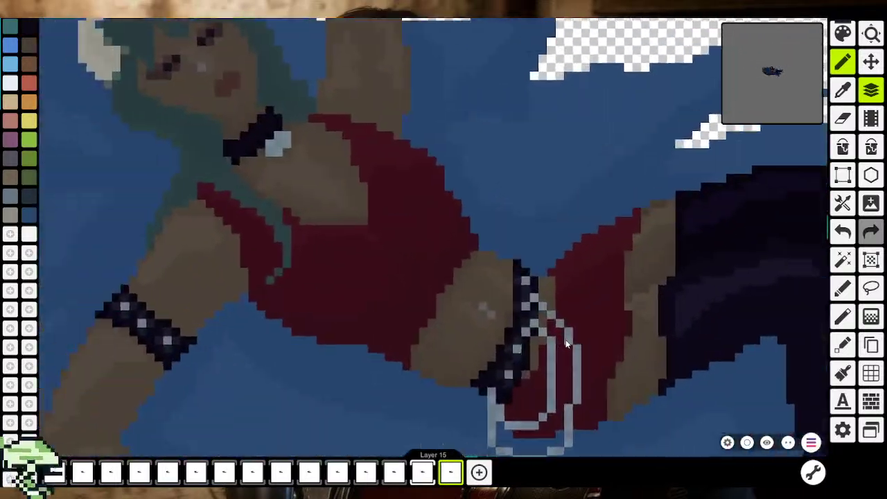
{"action": "scroll", "coordinate": [474, 305], "scroll_direction": "up", "scroll_amount": 2}
{"action": "left_click", "coordinate": [842, 91]}
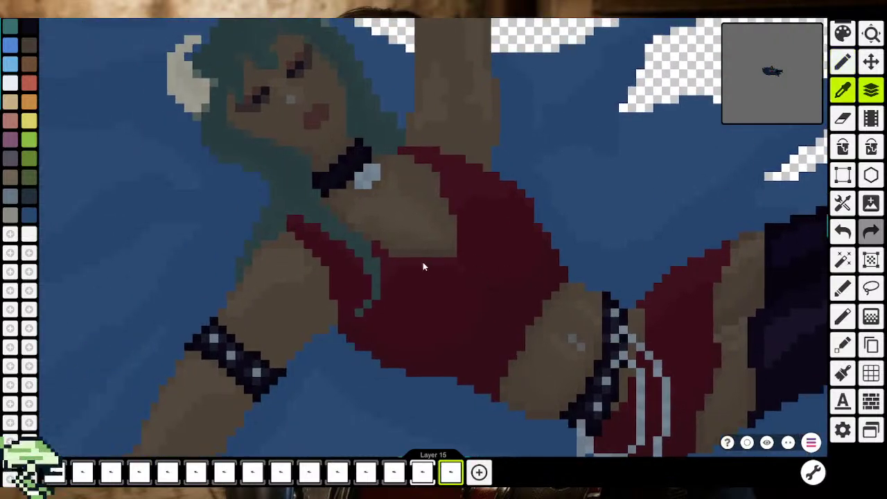
{"action": "scroll", "coordinate": [449, 283], "scroll_direction": "left", "scroll_amount": 2}
{"action": "scroll", "coordinate": [449, 283], "scroll_direction": "up", "scroll_amount": 2}
{"action": "scroll", "coordinate": [432, 302], "scroll_direction": "up", "scroll_amount": 2}
Set the dark red drawing colour's opacity to 90 in the colour picker
{"action": "left_click", "coordinate": [843, 61]}
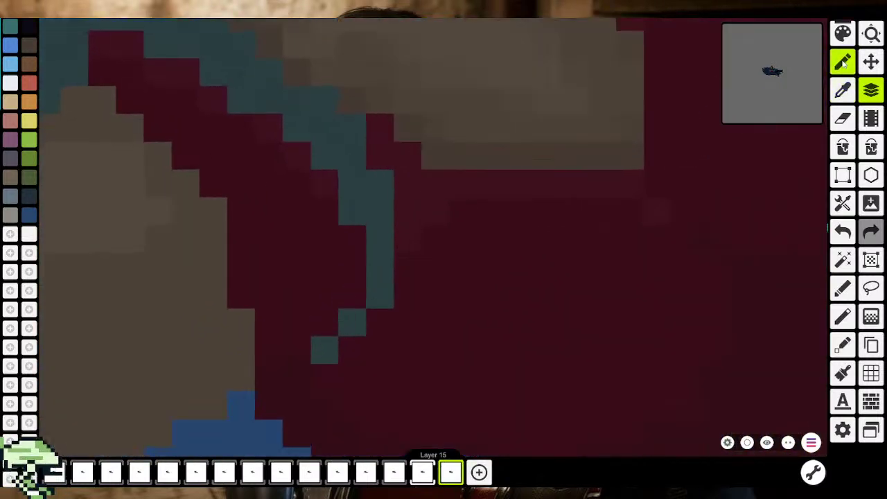
{"action": "left_click", "coordinate": [843, 33]}
{"action": "left_click", "coordinate": [411, 351]}
{"action": "key", "text": "Return"}
Pan and zoom around the red top to review it before shading
{"action": "scroll", "coordinate": [356, 247], "scroll_direction": "up", "scroll_amount": 4}
{"action": "scroll", "coordinate": [356, 247], "scroll_direction": "left", "scroll_amount": 4}
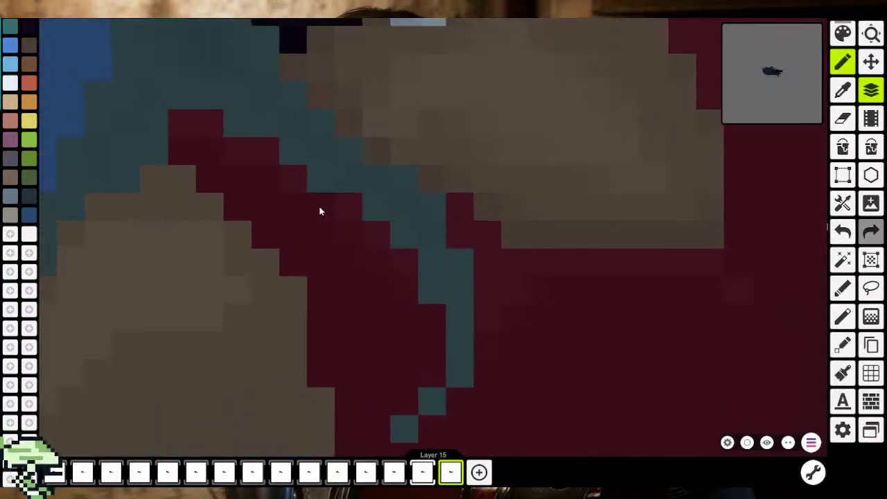
{"action": "scroll", "coordinate": [332, 232], "scroll_direction": "down", "scroll_amount": 2}
{"action": "scroll", "coordinate": [348, 281], "scroll_direction": "right", "scroll_amount": 4}
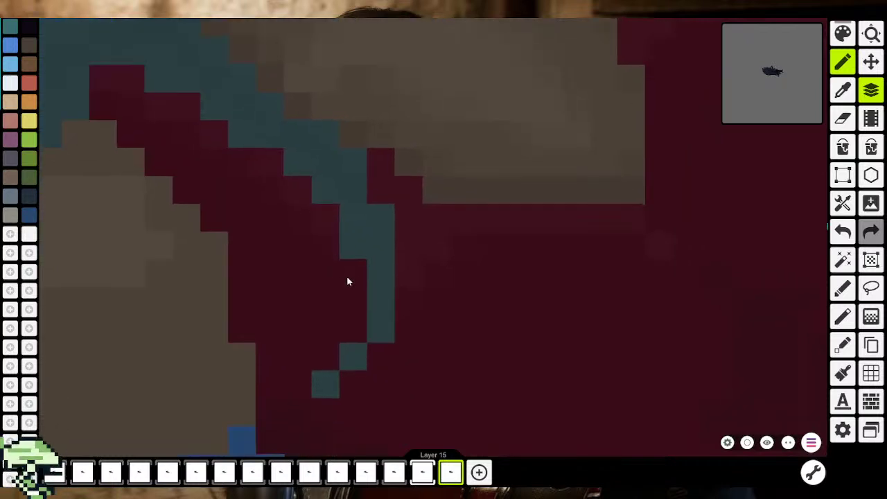
{"action": "scroll", "coordinate": [450, 291], "scroll_direction": "up", "scroll_amount": 6}
{"action": "scroll", "coordinate": [388, 311], "scroll_direction": "right", "scroll_amount": 12}
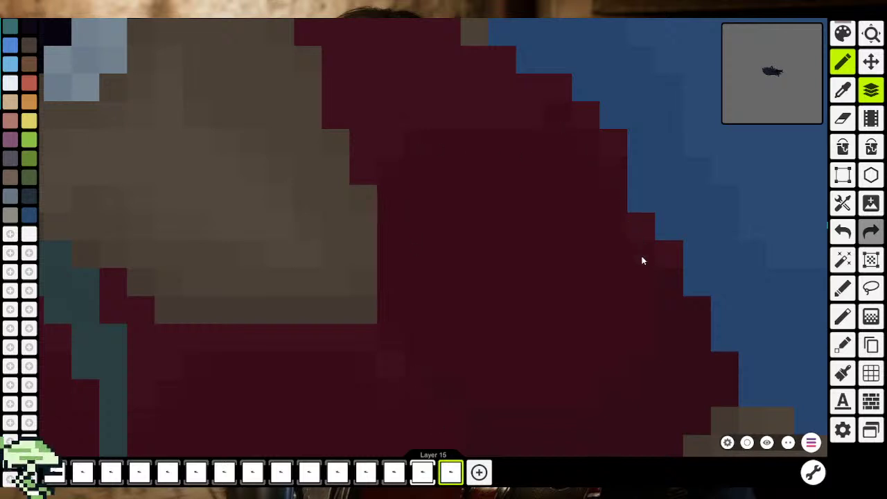
{"action": "scroll", "coordinate": [535, 294], "scroll_direction": "down", "scroll_amount": 2}
{"action": "scroll", "coordinate": [529, 294], "scroll_direction": "down", "scroll_amount": 2}
{"action": "scroll", "coordinate": [531, 288], "scroll_direction": "down", "scroll_amount": 2}
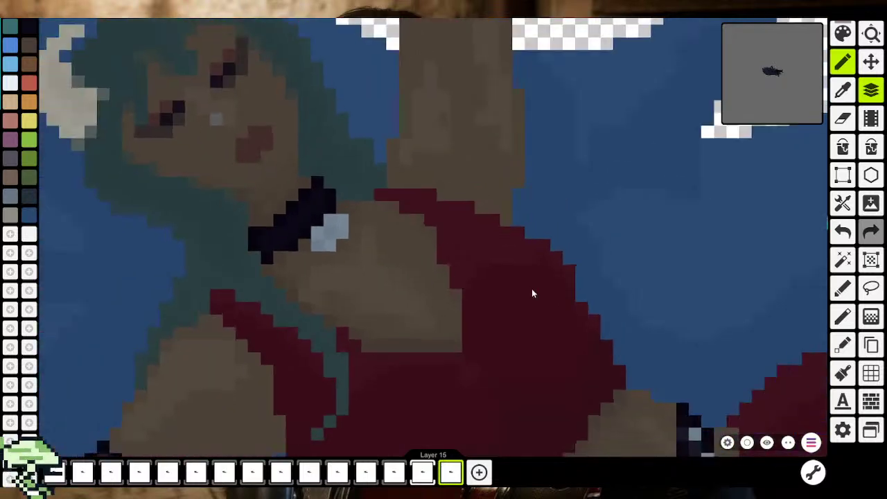
{"action": "scroll", "coordinate": [540, 302], "scroll_direction": "down", "scroll_amount": 2}
{"action": "scroll", "coordinate": [560, 292], "scroll_direction": "down", "scroll_amount": 3}
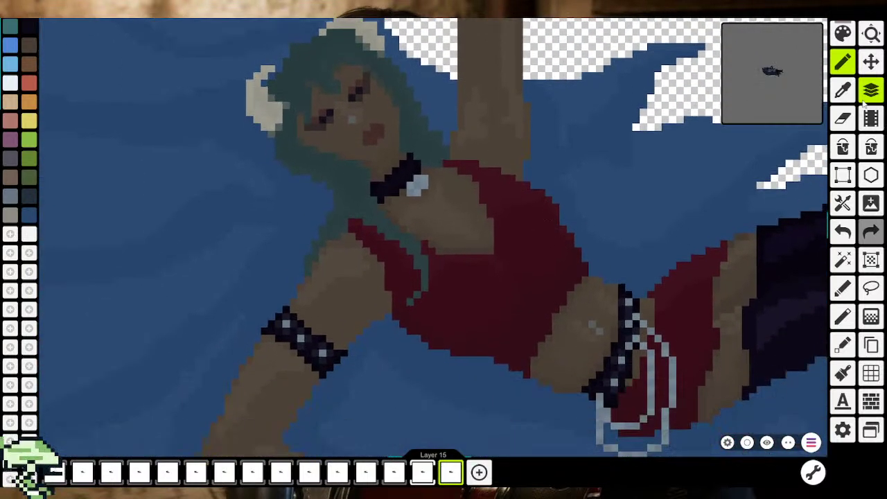
{"action": "left_click", "coordinate": [843, 90]}
{"action": "left_click", "coordinate": [842, 61]}
{"action": "left_click", "coordinate": [842, 32]}
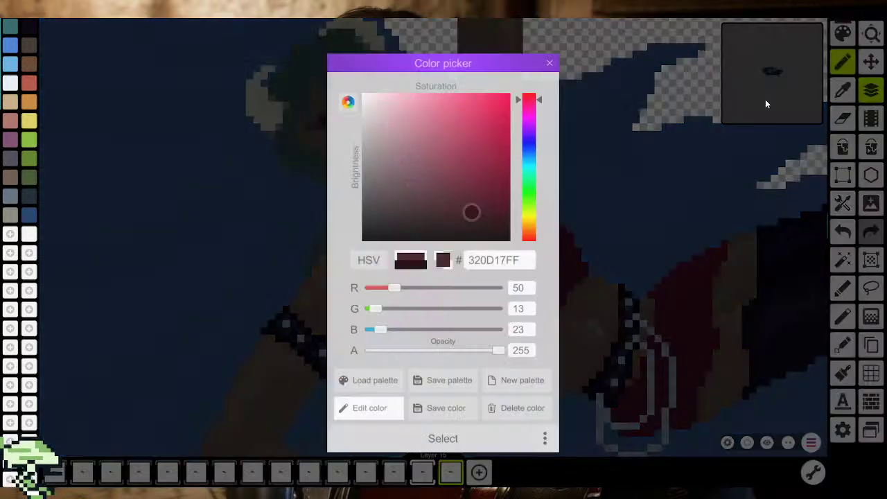
{"action": "left_click", "coordinate": [432, 351]}
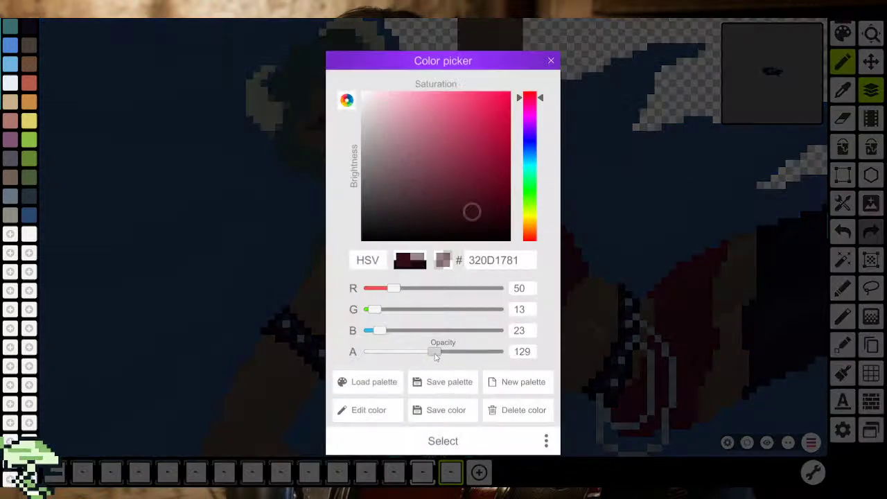
{"action": "left_click", "coordinate": [443, 441]}
{"action": "scroll", "coordinate": [406, 329], "scroll_direction": "up", "scroll_amount": 3}
{"action": "scroll", "coordinate": [461, 311], "scroll_direction": "up", "scroll_amount": 3}
{"action": "scroll", "coordinate": [300, 241], "scroll_direction": "up", "scroll_amount": 1}
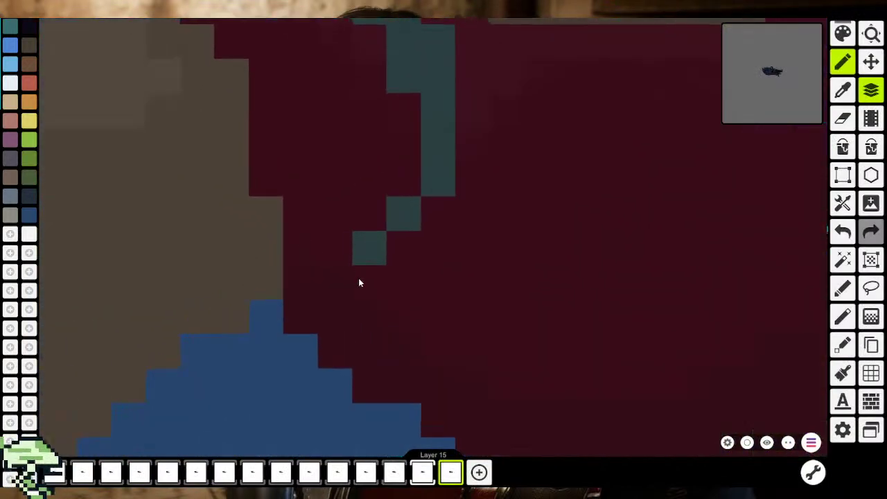
{"action": "left_click_drag", "start_coordinate": [442, 347], "coordinate": [333, 240]}
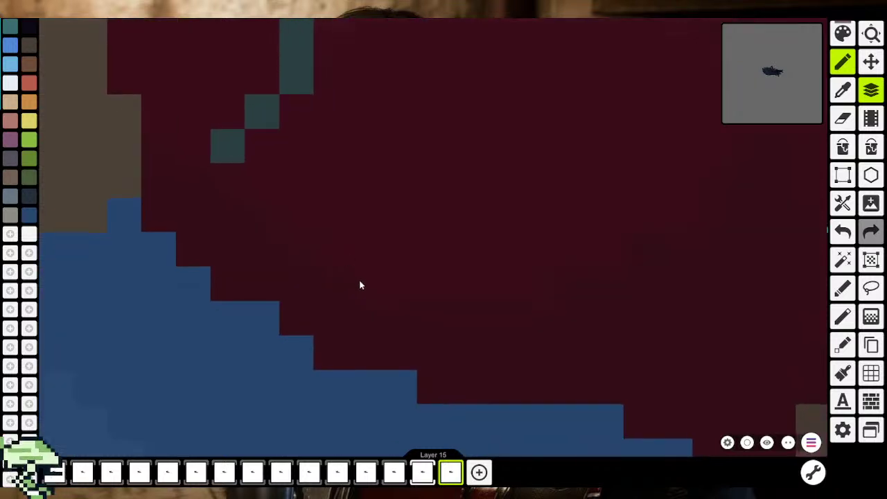
{"action": "left_click_drag", "start_coordinate": [606, 251], "coordinate": [380, 319]}
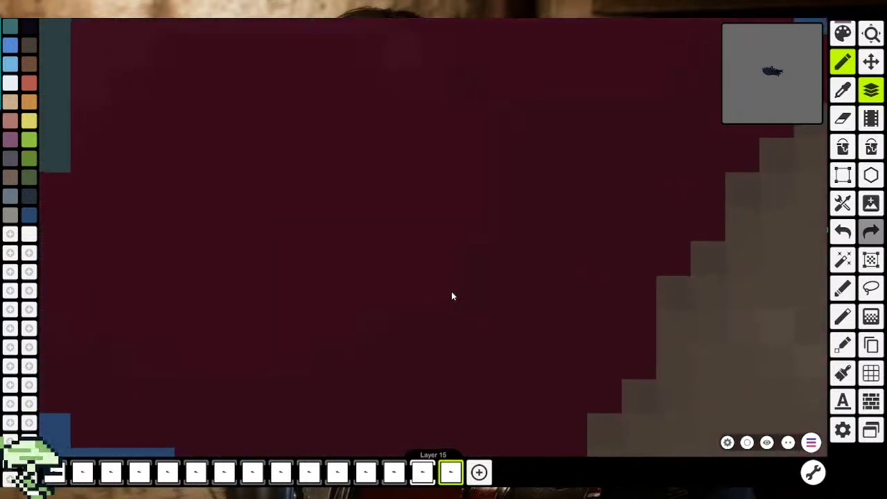
{"action": "left_click_drag", "start_coordinate": [471, 234], "coordinate": [390, 315]}
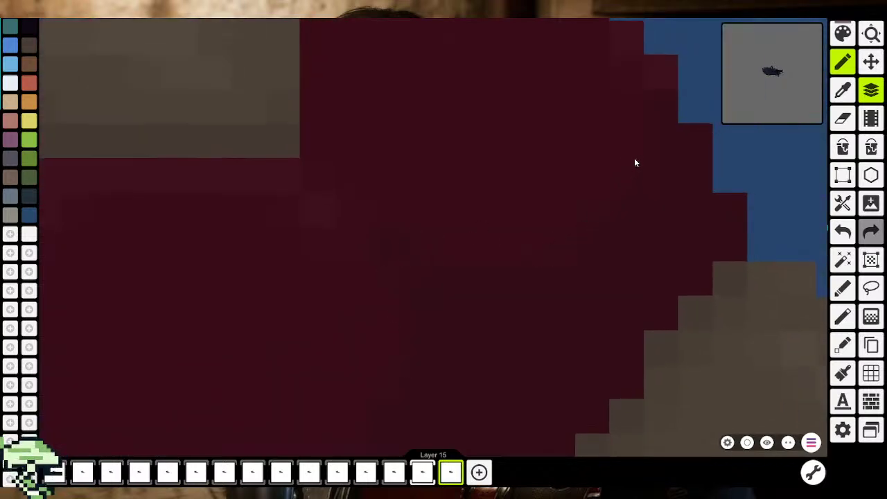
{"action": "scroll", "coordinate": [557, 228], "scroll_direction": "down", "scroll_amount": 3}
{"action": "scroll", "coordinate": [551, 264], "scroll_direction": "down", "scroll_amount": 2}
{"action": "scroll", "coordinate": [551, 264], "scroll_direction": "down", "scroll_amount": 3}
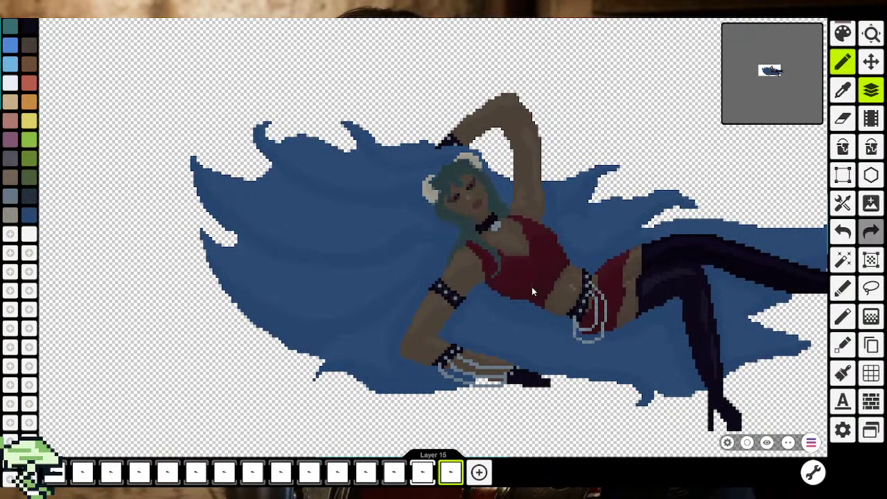
{"action": "scroll", "coordinate": [531, 287], "scroll_direction": "up", "scroll_amount": 2}
{"action": "scroll", "coordinate": [537, 266], "scroll_direction": "up", "scroll_amount": 2}
{"action": "scroll", "coordinate": [541, 256], "scroll_direction": "up", "scroll_amount": 2}
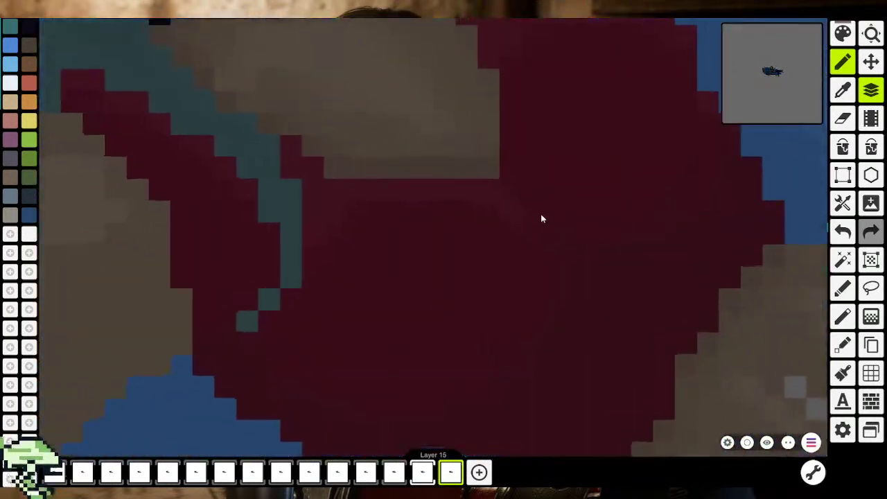
{"action": "scroll", "coordinate": [542, 218], "scroll_direction": "down", "scroll_amount": 1}
{"action": "scroll", "coordinate": [545, 240], "scroll_direction": "down", "scroll_amount": 2}
{"action": "scroll", "coordinate": [584, 301], "scroll_direction": "down", "scroll_amount": 2}
{"action": "scroll", "coordinate": [592, 318], "scroll_direction": "down", "scroll_amount": 1}
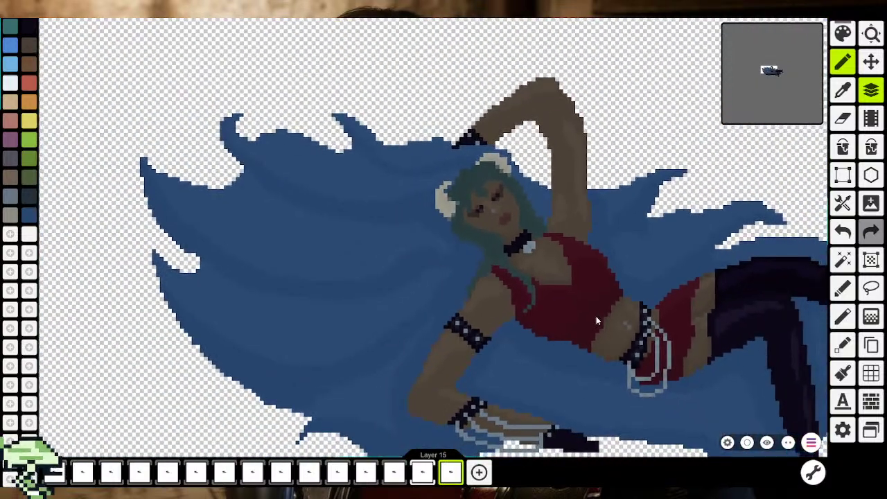
{"action": "scroll", "coordinate": [526, 312], "scroll_direction": "up", "scroll_amount": 2}
{"action": "scroll", "coordinate": [514, 302], "scroll_direction": "up", "scroll_amount": 2}
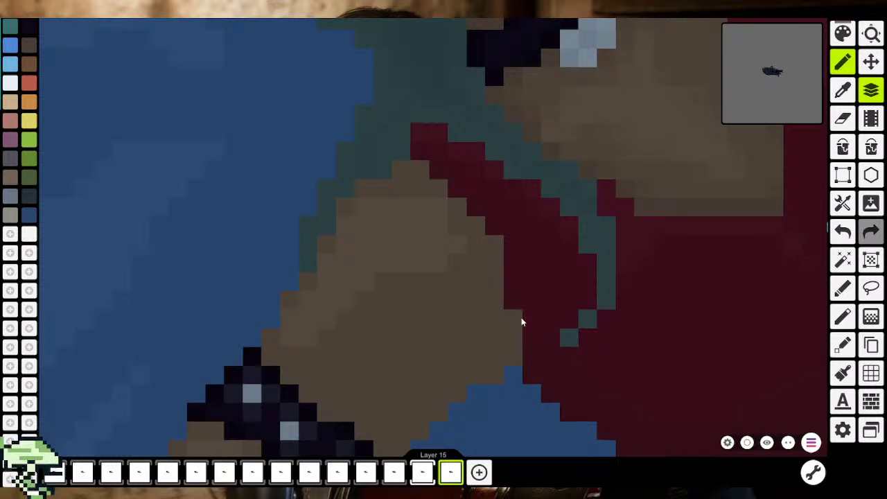
{"action": "scroll", "coordinate": [529, 348], "scroll_direction": "down", "scroll_amount": 1}
{"action": "scroll", "coordinate": [531, 346], "scroll_direction": "down", "scroll_amount": 2}
{"action": "scroll", "coordinate": [621, 339], "scroll_direction": "down", "scroll_amount": 1}
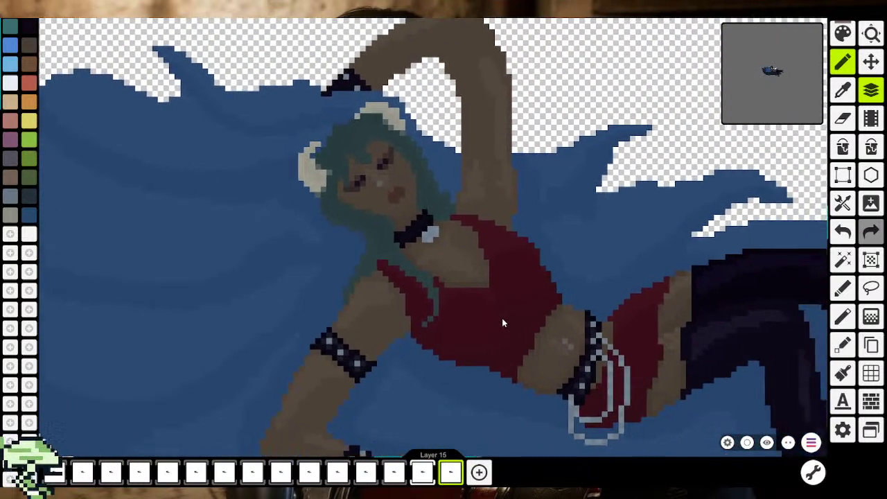
{"action": "scroll", "coordinate": [529, 374], "scroll_direction": "up", "scroll_amount": 1}
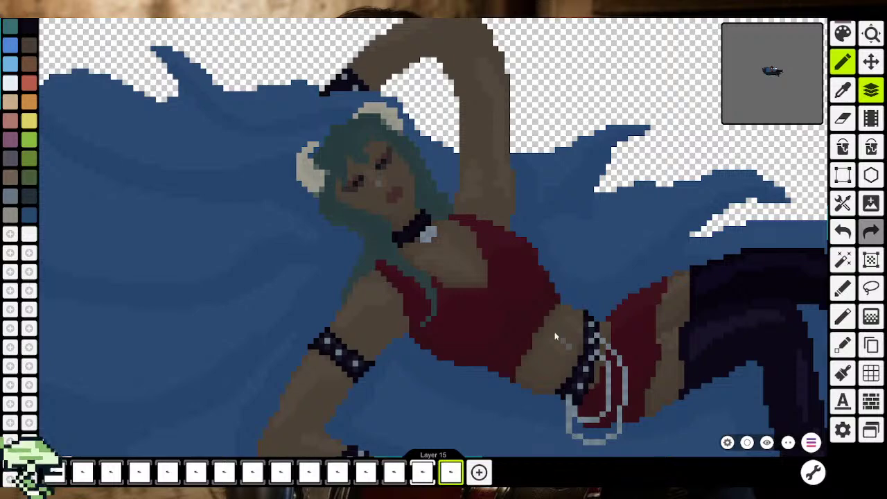
{"action": "scroll", "coordinate": [555, 336], "scroll_direction": "down", "scroll_amount": 1}
{"action": "scroll", "coordinate": [555, 336], "scroll_direction": "up", "scroll_amount": 1}
{"action": "left_click", "coordinate": [844, 36]}
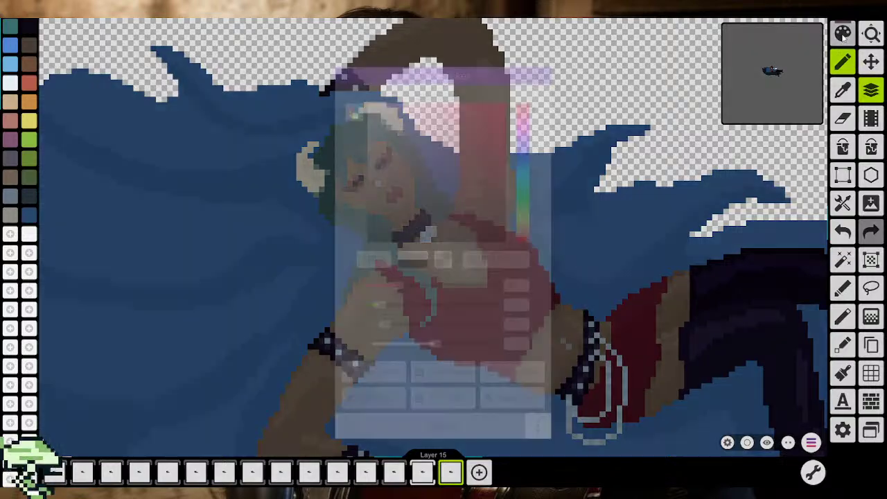
{"action": "left_click", "coordinate": [551, 60]}
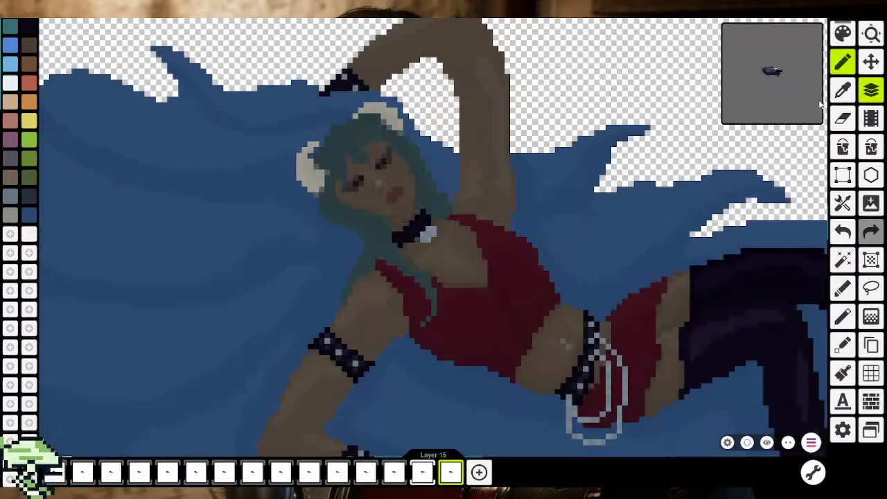
{"action": "key", "text": "i"}
{"action": "scroll", "coordinate": [496, 366], "scroll_direction": "up", "scroll_amount": 2}
{"action": "scroll", "coordinate": [544, 351], "scroll_direction": "up", "scroll_amount": 2}
Sample the top's dark red and darken it slightly to 2E0D16
{"action": "left_click", "coordinate": [544, 355]}
{"action": "scroll", "coordinate": [544, 354], "scroll_direction": "down", "scroll_amount": 2}
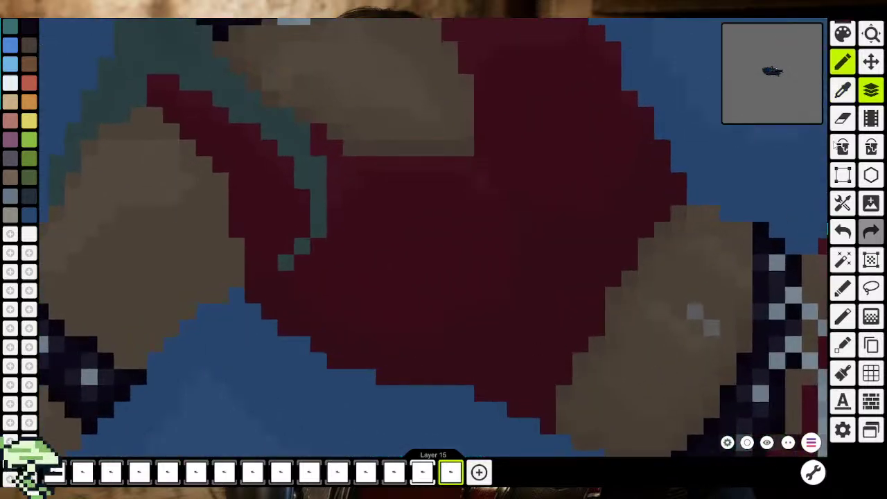
{"action": "left_click", "coordinate": [843, 33]}
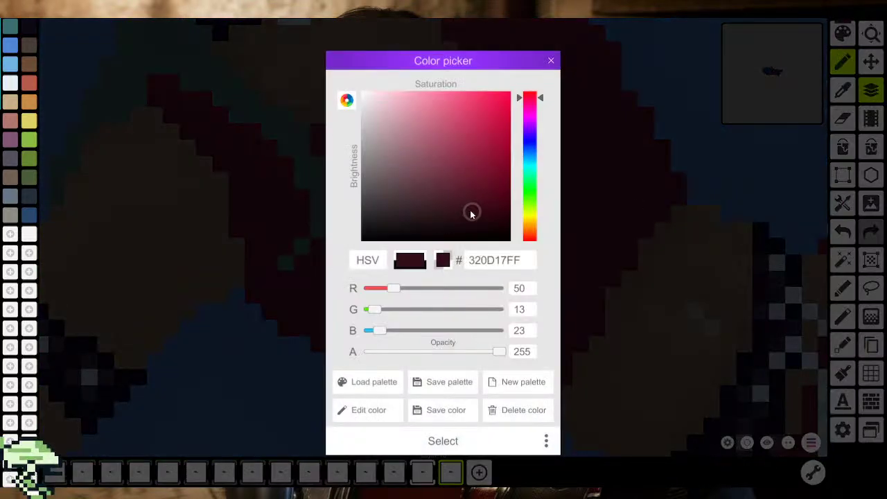
{"action": "left_click_drag", "start_coordinate": [470, 212], "coordinate": [471, 217]}
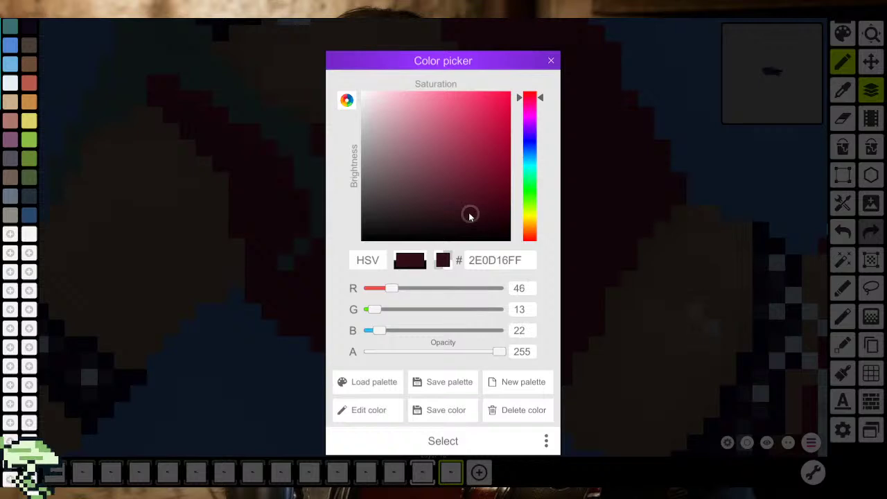
{"action": "left_click", "coordinate": [419, 440]}
Lower the dark red colour's opacity to 109
{"action": "scroll", "coordinate": [526, 333], "scroll_direction": "up", "scroll_amount": 2}
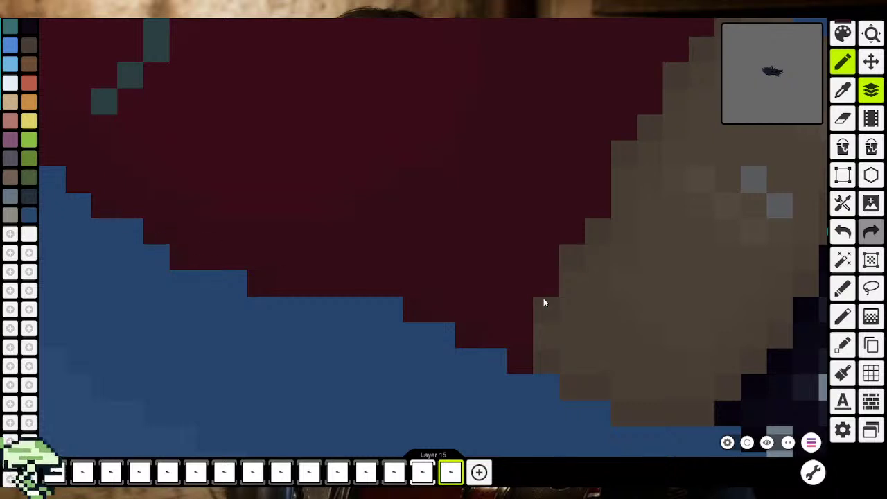
{"action": "scroll", "coordinate": [584, 205], "scroll_direction": "up", "scroll_amount": 3}
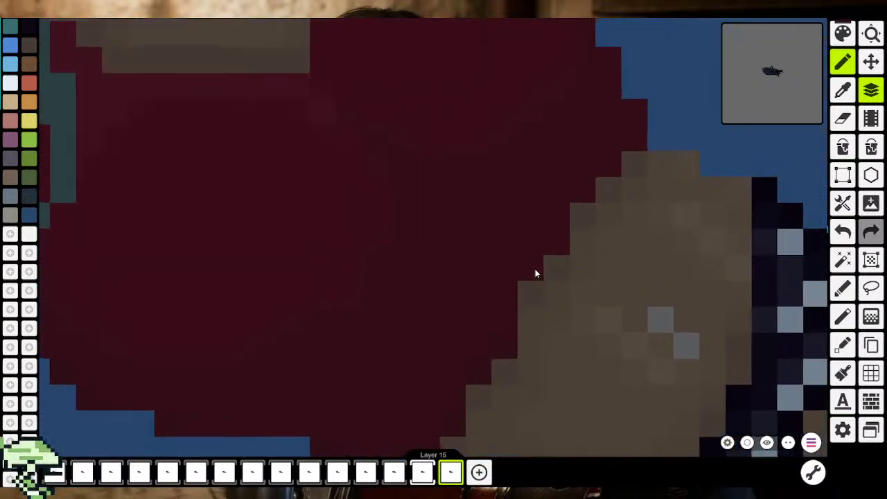
{"action": "scroll", "coordinate": [523, 289], "scroll_direction": "down", "scroll_amount": 1}
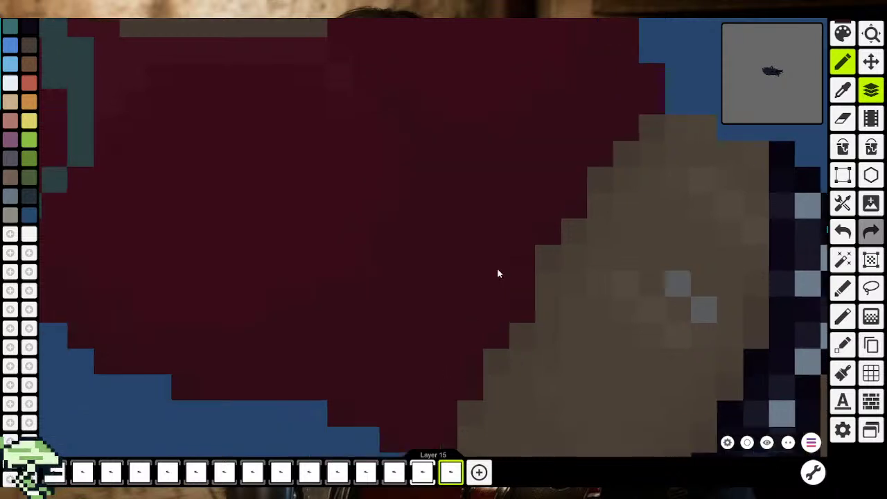
{"action": "scroll", "coordinate": [497, 268], "scroll_direction": "down", "scroll_amount": 2}
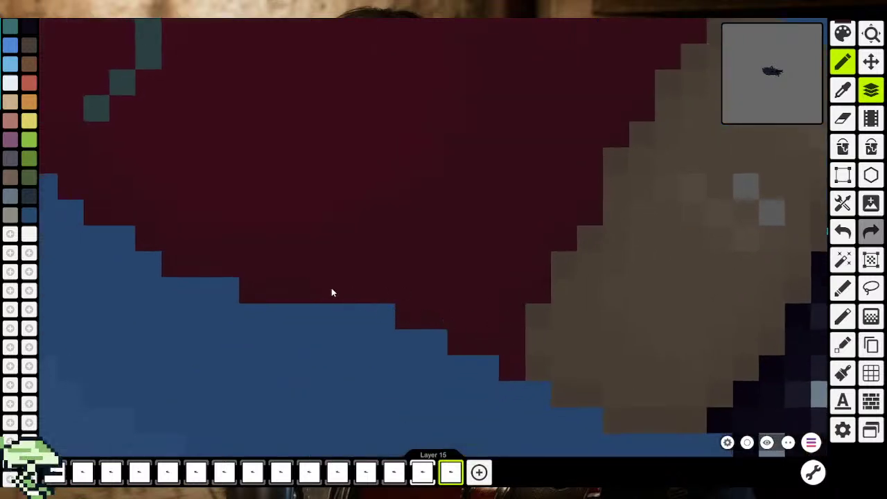
{"action": "left_click", "coordinate": [842, 33]}
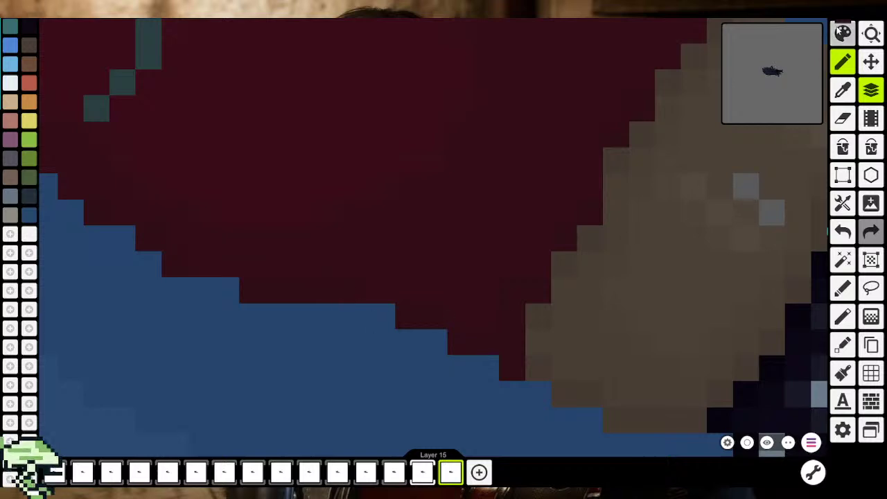
{"action": "left_click", "coordinate": [423, 352]}
{"action": "left_click", "coordinate": [452, 440]}
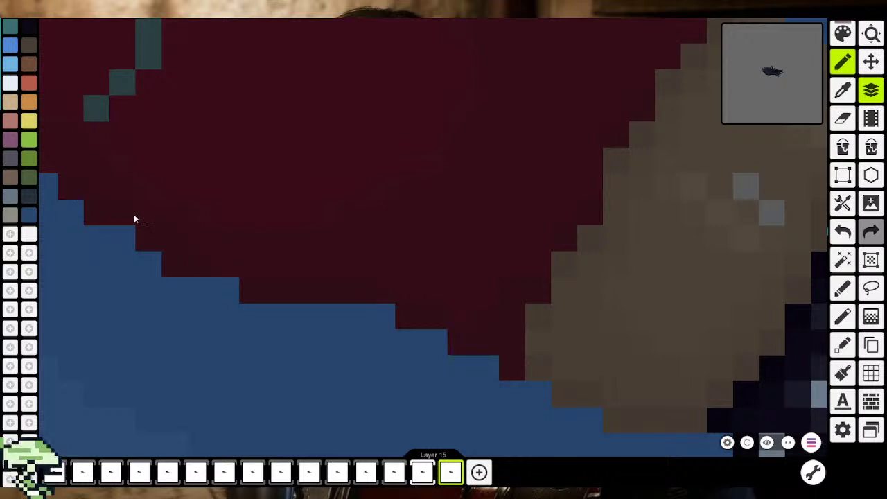
Pan in closer along the red top to where it meets the blue hair
{"action": "mouse_move", "coordinate": [581, 189]}
{"action": "left_mouse_down"}
{"action": "mouse_move", "coordinate": [485, 271]}
{"action": "mouse_move", "coordinate": [436, 291]}
{"action": "left_mouse_up"}
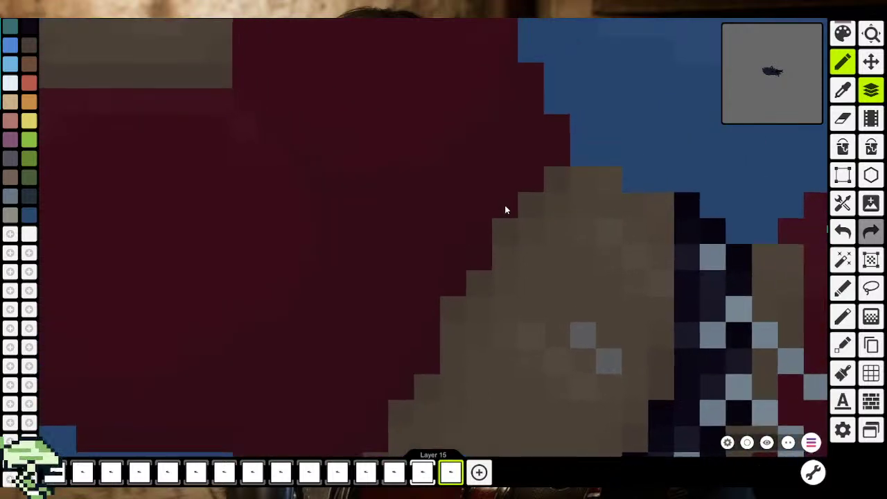
{"action": "scroll", "coordinate": [471, 234], "scroll_direction": "down", "scroll_amount": 2}
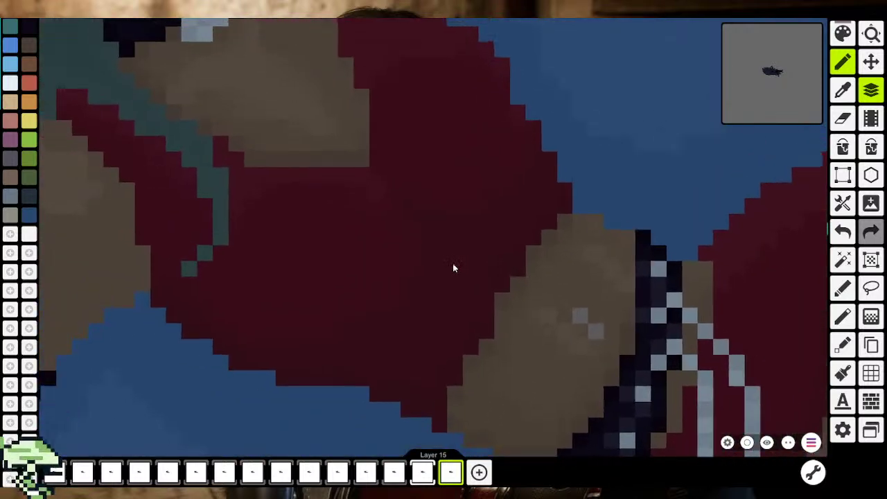
{"action": "scroll", "coordinate": [454, 268], "scroll_direction": "up", "scroll_amount": 2}
{"action": "left_click_drag", "start_coordinate": [388, 305], "coordinate": [512, 221]}
{"action": "scroll", "coordinate": [465, 236], "scroll_direction": "up", "scroll_amount": 2}
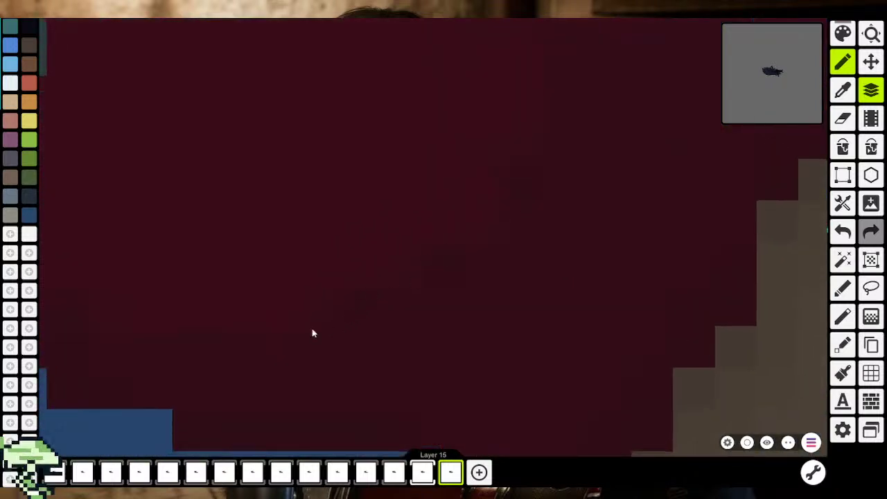
{"action": "left_click_drag", "start_coordinate": [444, 293], "coordinate": [290, 408]}
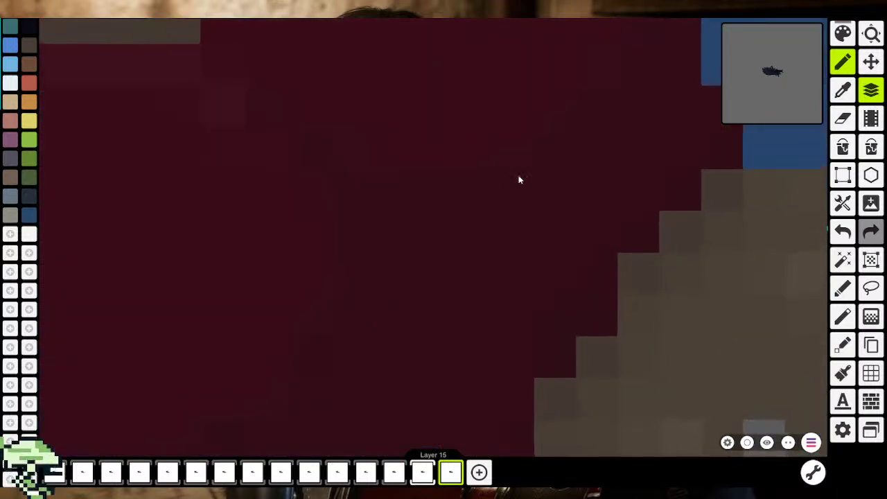
{"action": "left_click_drag", "start_coordinate": [519, 181], "coordinate": [400, 263]}
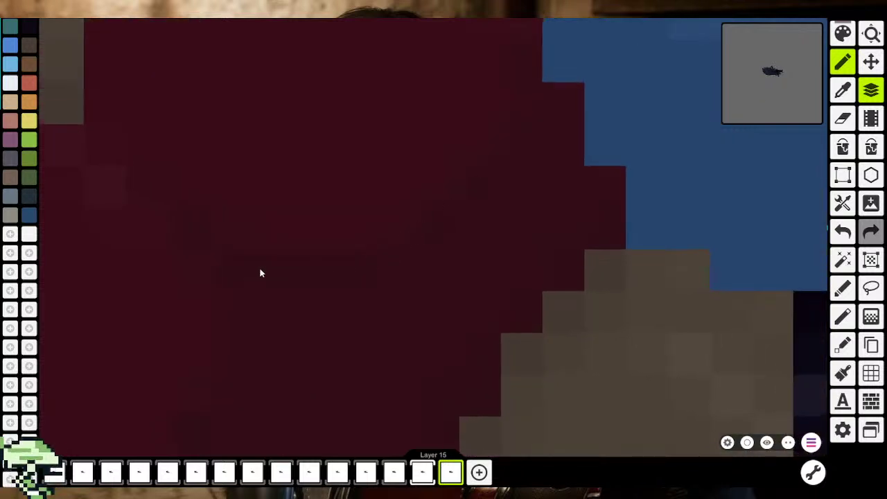
Zoom repeatedly between the red top close-up and the whole figure to compare shading
{"action": "scroll", "coordinate": [323, 332], "scroll_direction": "down", "scroll_amount": 2}
{"action": "scroll", "coordinate": [323, 332], "scroll_direction": "down", "scroll_amount": 3}
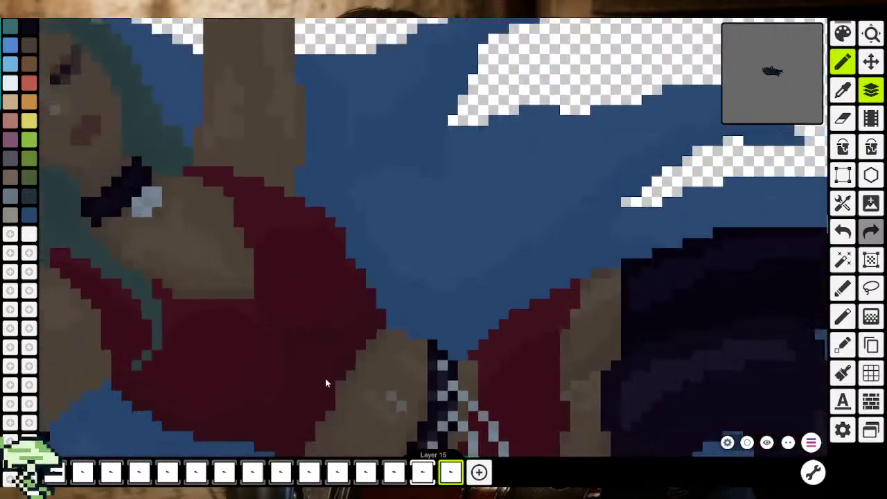
{"action": "scroll", "coordinate": [325, 381], "scroll_direction": "down", "scroll_amount": 3}
{"action": "scroll", "coordinate": [572, 274], "scroll_direction": "up", "scroll_amount": 1}
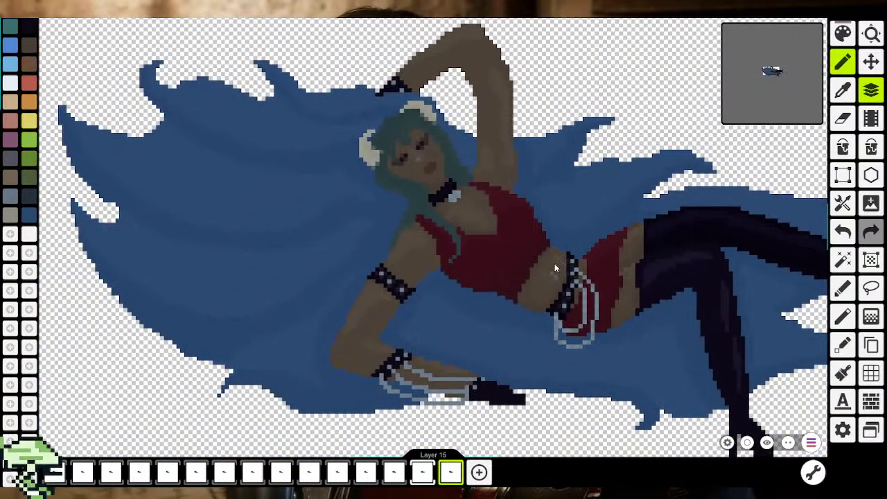
{"action": "scroll", "coordinate": [533, 271], "scroll_direction": "down", "scroll_amount": 1}
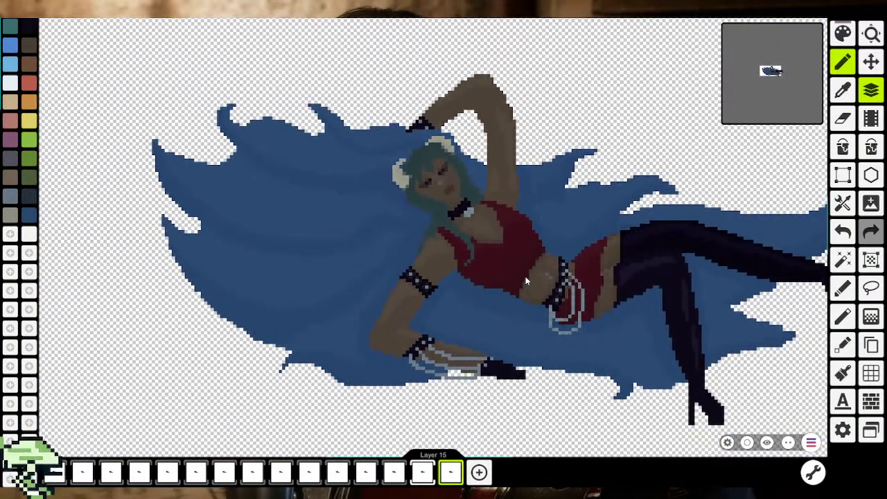
{"action": "scroll", "coordinate": [516, 275], "scroll_direction": "up", "scroll_amount": 2}
{"action": "scroll", "coordinate": [510, 270], "scroll_direction": "up", "scroll_amount": 2}
{"action": "scroll", "coordinate": [505, 262], "scroll_direction": "up", "scroll_amount": 2}
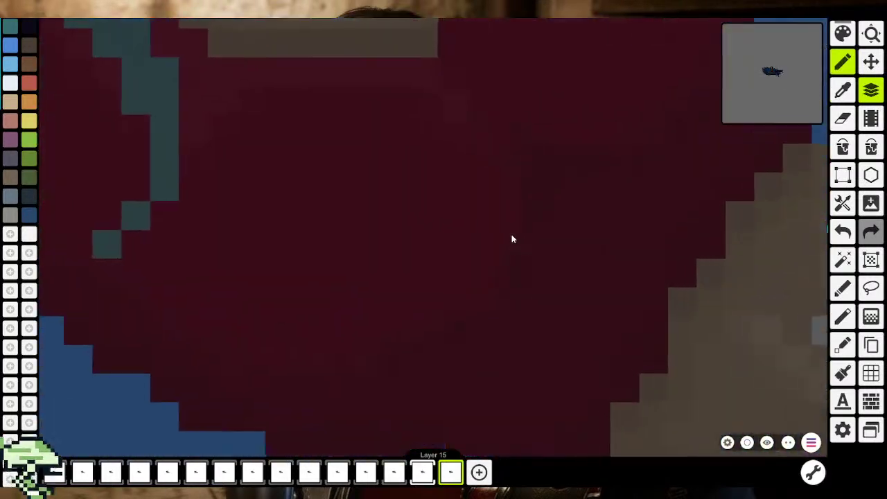
{"action": "scroll", "coordinate": [511, 238], "scroll_direction": "up", "scroll_amount": 2}
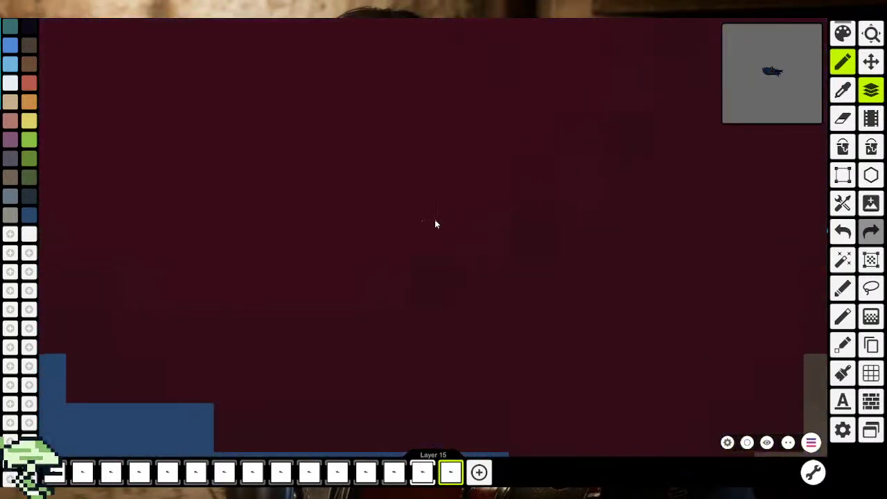
{"action": "scroll", "coordinate": [506, 312], "scroll_direction": "down", "scroll_amount": 1}
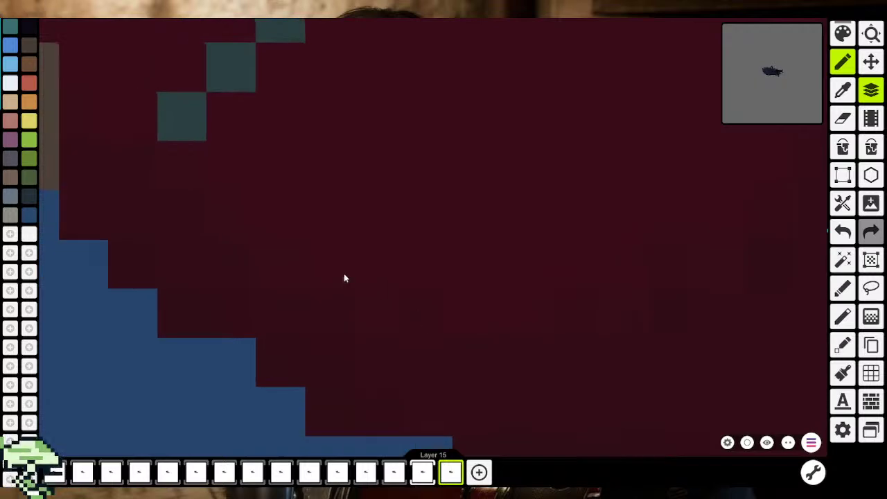
{"action": "scroll", "coordinate": [228, 215], "scroll_direction": "down", "scroll_amount": 3}
{"action": "scroll", "coordinate": [240, 235], "scroll_direction": "down", "scroll_amount": 3}
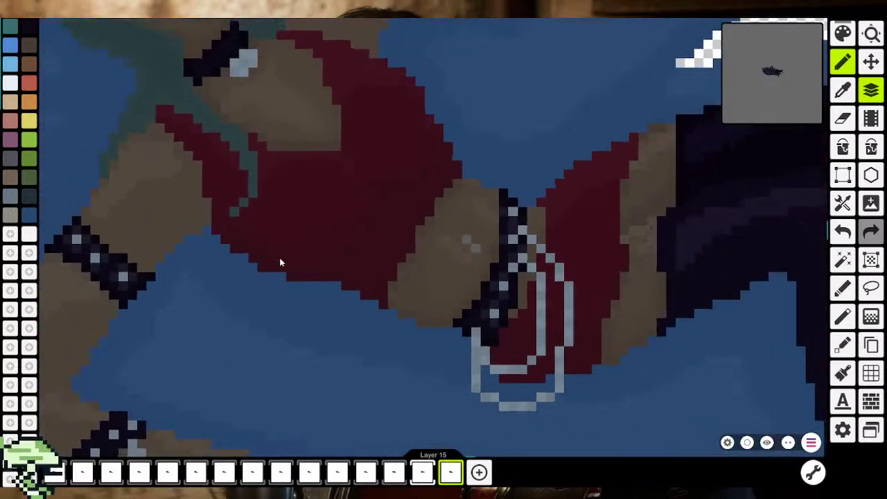
{"action": "scroll", "coordinate": [279, 261], "scroll_direction": "down", "scroll_amount": 2}
{"action": "scroll", "coordinate": [326, 284], "scroll_direction": "up", "scroll_amount": 3}
{"action": "scroll", "coordinate": [300, 263], "scroll_direction": "up", "scroll_amount": 2}
{"action": "scroll", "coordinate": [306, 257], "scroll_direction": "up", "scroll_amount": 2}
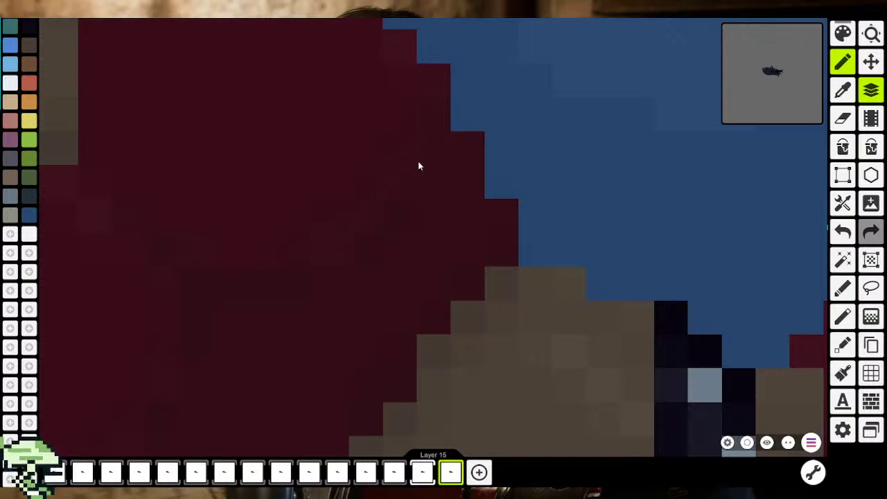
{"action": "scroll", "coordinate": [417, 163], "scroll_direction": "down", "scroll_amount": 2}
{"action": "scroll", "coordinate": [447, 269], "scroll_direction": "down", "scroll_amount": 3}
{"action": "scroll", "coordinate": [451, 308], "scroll_direction": "down", "scroll_amount": 1}
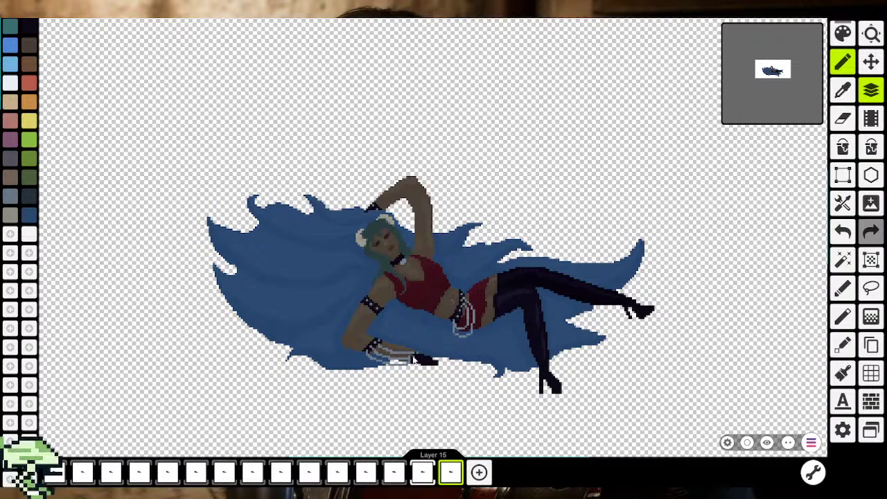
{"action": "scroll", "coordinate": [409, 333], "scroll_direction": "up", "scroll_amount": 1}
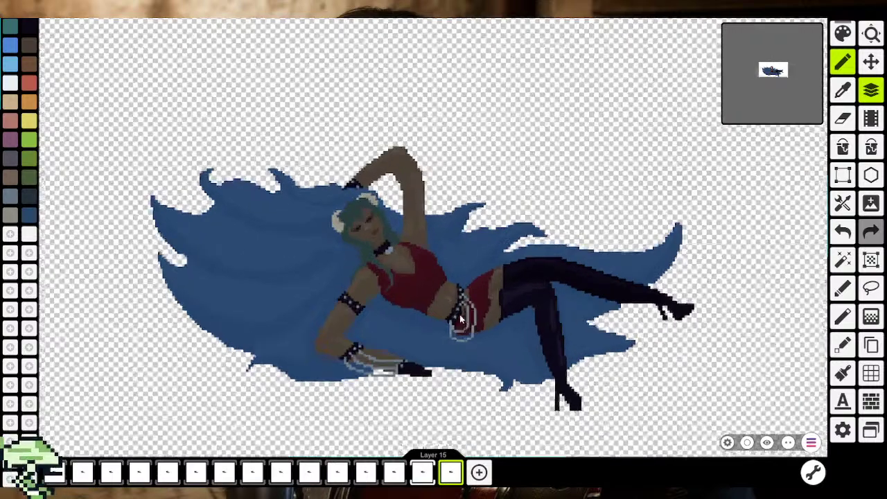
{"action": "scroll", "coordinate": [402, 272], "scroll_direction": "up", "scroll_amount": 2}
{"action": "scroll", "coordinate": [415, 281], "scroll_direction": "up", "scroll_amount": 1}
{"action": "scroll", "coordinate": [413, 286], "scroll_direction": "up", "scroll_amount": 2}
{"action": "scroll", "coordinate": [413, 286], "scroll_direction": "up", "scroll_amount": 1}
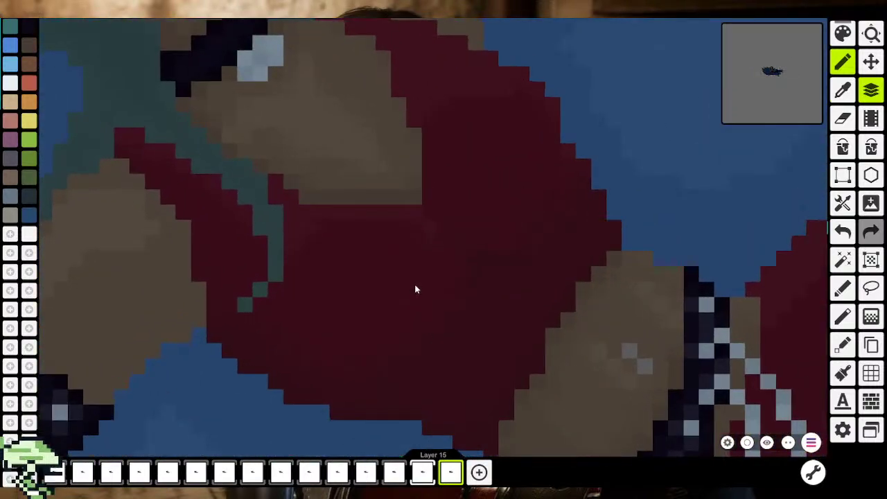
{"action": "scroll", "coordinate": [415, 289], "scroll_direction": "down", "scroll_amount": 3}
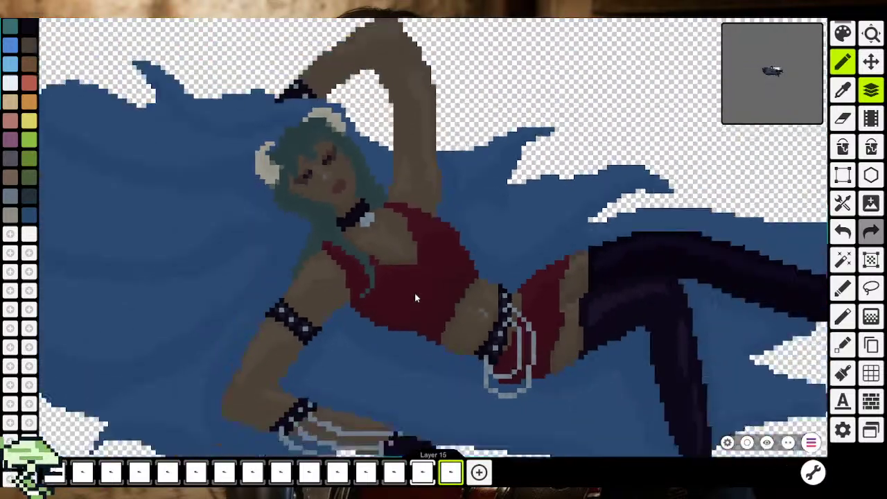
{"action": "scroll", "coordinate": [426, 302], "scroll_direction": "down", "scroll_amount": 2}
{"action": "scroll", "coordinate": [450, 322], "scroll_direction": "down", "scroll_amount": 1}
{"action": "scroll", "coordinate": [450, 322], "scroll_direction": "up", "scroll_amount": 1}
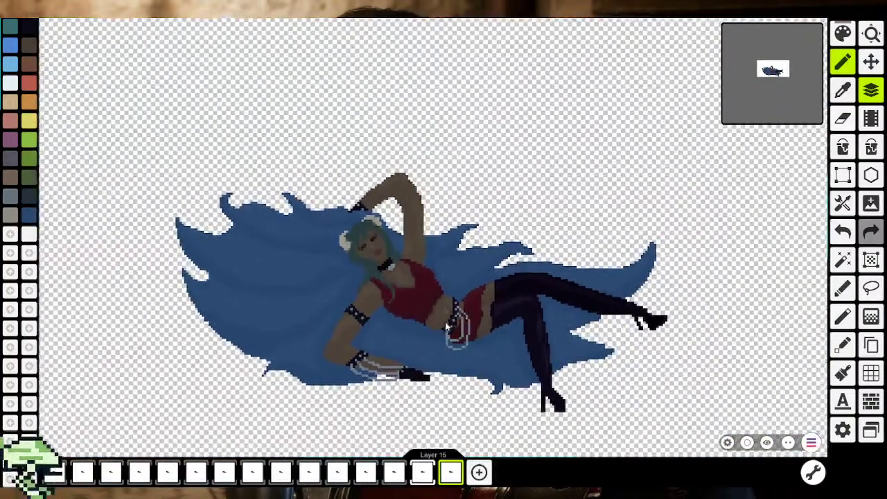
{"action": "scroll", "coordinate": [428, 312], "scroll_direction": "up", "scroll_amount": 1}
{"action": "scroll", "coordinate": [428, 312], "scroll_direction": "up", "scroll_amount": 1}
{"action": "scroll", "coordinate": [419, 315], "scroll_direction": "up", "scroll_amount": 2}
{"action": "scroll", "coordinate": [417, 317], "scroll_direction": "up", "scroll_amount": 1}
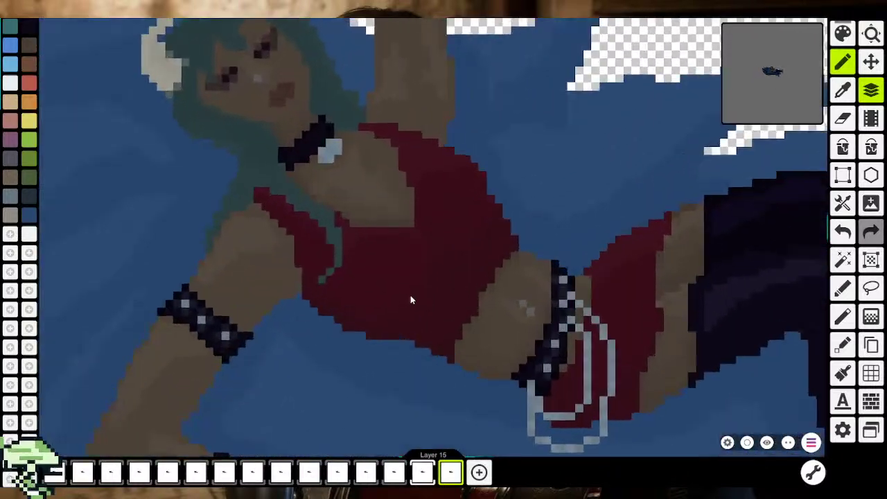
{"action": "scroll", "coordinate": [409, 299], "scroll_direction": "up", "scroll_amount": 2}
Pick the eyedropper, then return to the pencil with the B shortcut
{"action": "left_click", "coordinate": [842, 89]}
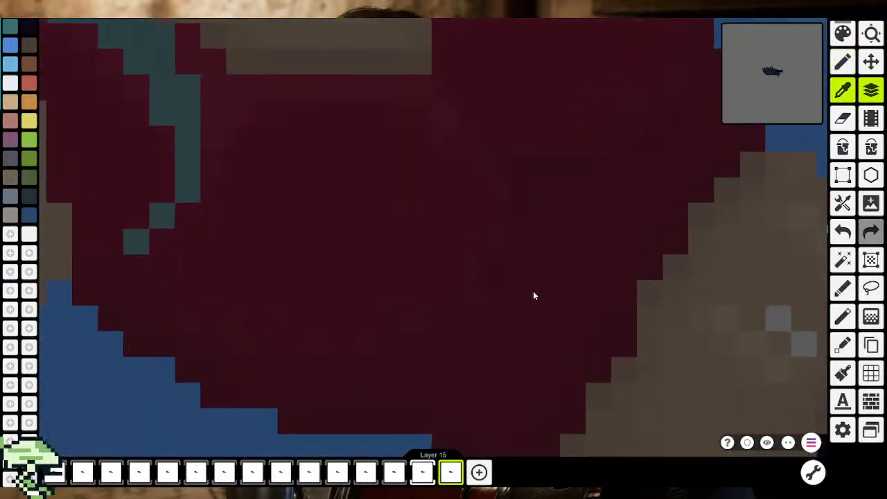
{"action": "scroll", "coordinate": [332, 360], "scroll_direction": "up", "scroll_amount": 2}
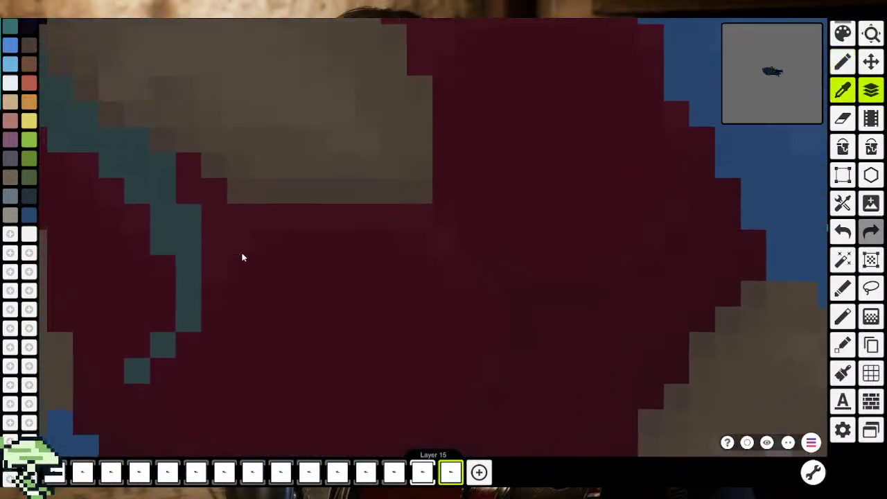
{"action": "scroll", "coordinate": [377, 316], "scroll_direction": "down", "scroll_amount": 2}
{"action": "scroll", "coordinate": [378, 348], "scroll_direction": "down", "scroll_amount": 1}
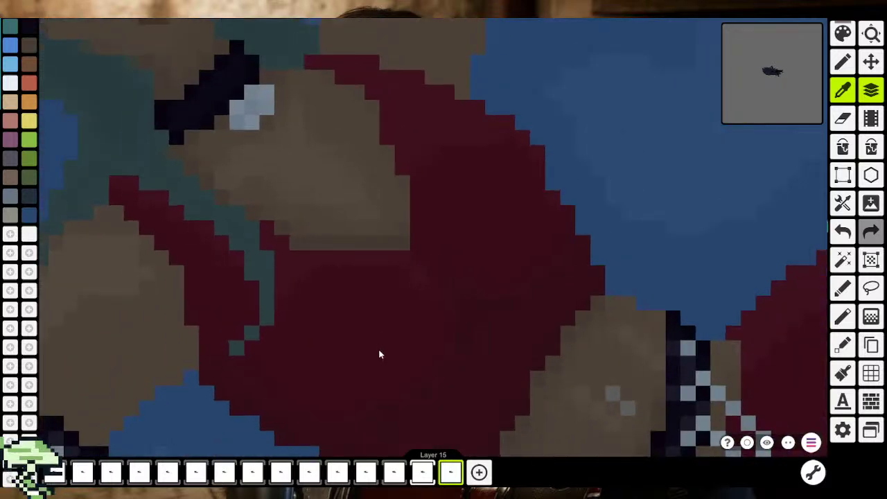
{"action": "scroll", "coordinate": [359, 351], "scroll_direction": "down", "scroll_amount": 1}
{"action": "scroll", "coordinate": [358, 349], "scroll_direction": "up", "scroll_amount": 2}
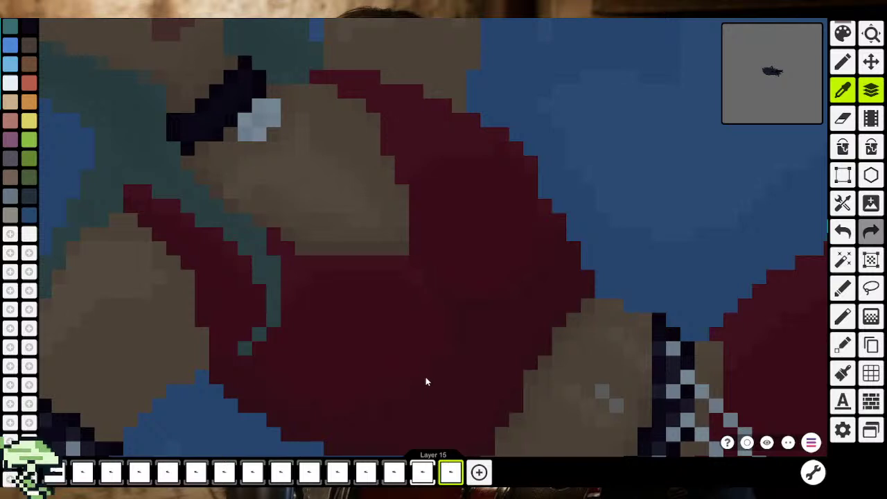
{"action": "key", "text": "b"}
Zoom between the red top's maroon shading and the full reclining figure
{"action": "scroll", "coordinate": [388, 364], "scroll_direction": "up", "scroll_amount": 2}
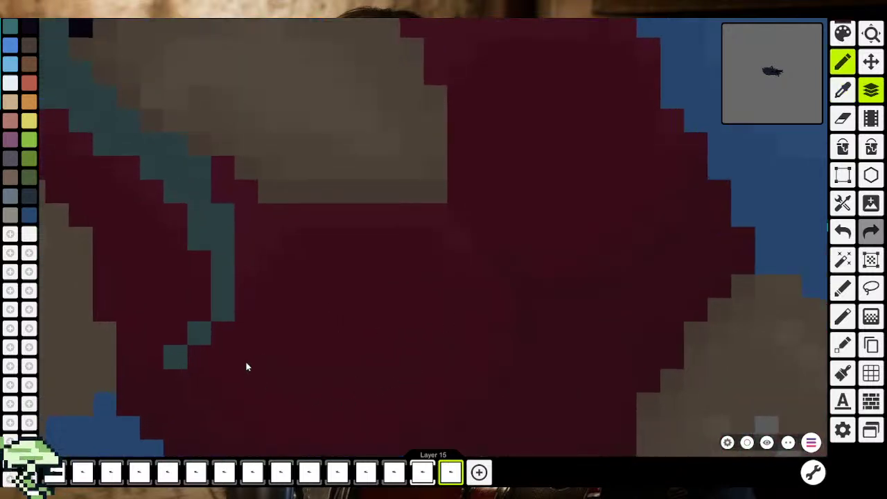
{"action": "scroll", "coordinate": [448, 309], "scroll_direction": "down", "scroll_amount": 3}
{"action": "scroll", "coordinate": [458, 319], "scroll_direction": "down", "scroll_amount": 2}
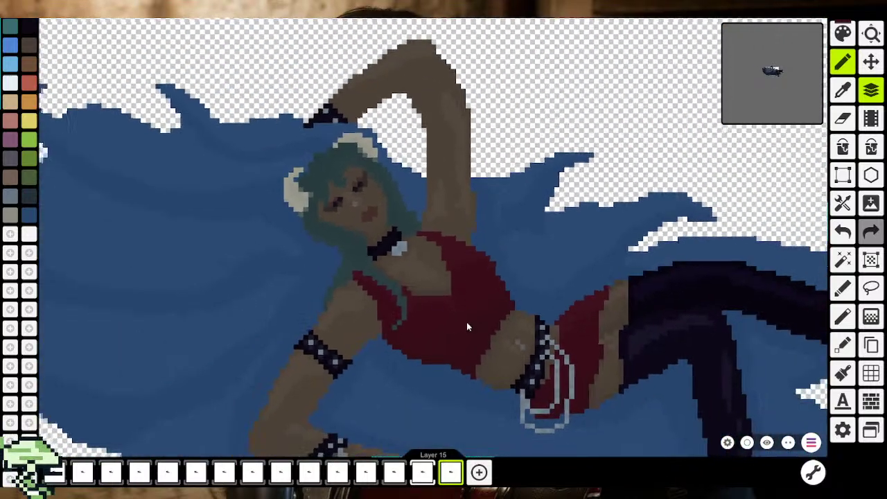
{"action": "scroll", "coordinate": [475, 328], "scroll_direction": "up", "scroll_amount": 2}
{"action": "scroll", "coordinate": [480, 309], "scroll_direction": "up", "scroll_amount": 3}
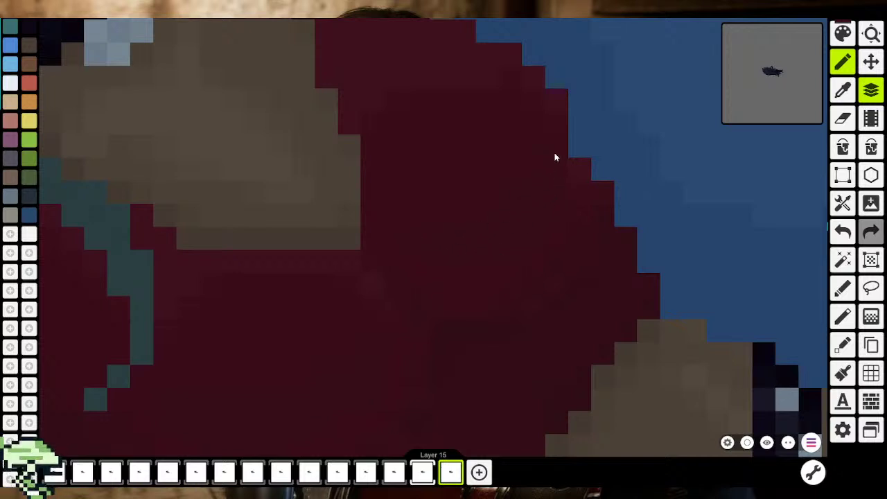
{"action": "scroll", "coordinate": [533, 208], "scroll_direction": "down", "scroll_amount": 3}
{"action": "scroll", "coordinate": [562, 312], "scroll_direction": "down", "scroll_amount": 2}
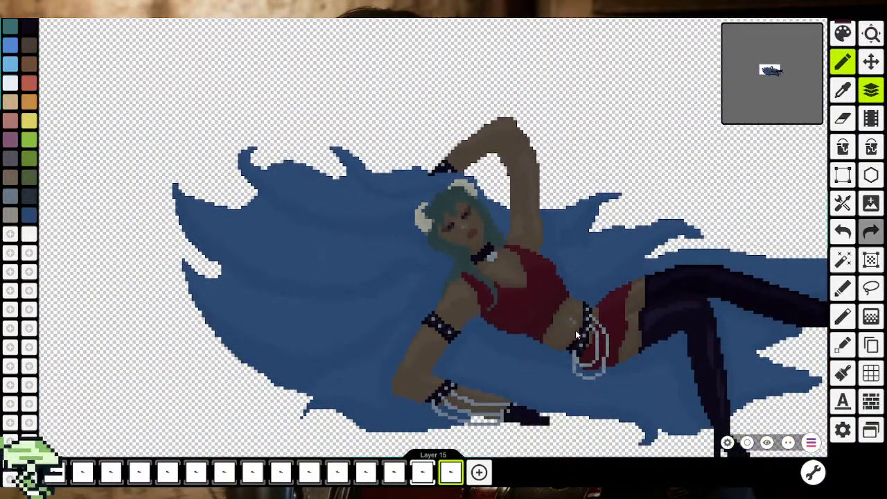
{"action": "scroll", "coordinate": [485, 305], "scroll_direction": "up", "scroll_amount": 1}
{"action": "scroll", "coordinate": [473, 300], "scroll_direction": "up", "scroll_amount": 2}
{"action": "scroll", "coordinate": [506, 298], "scroll_direction": "up", "scroll_amount": 2}
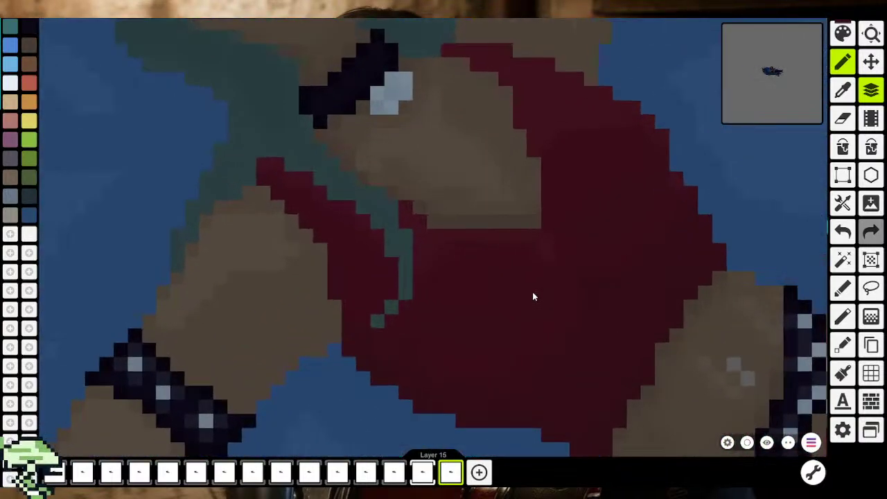
Sample the top's dark red and darken it slightly in the colour picker
{"action": "left_click", "coordinate": [843, 92]}
{"action": "left_click", "coordinate": [490, 292]}
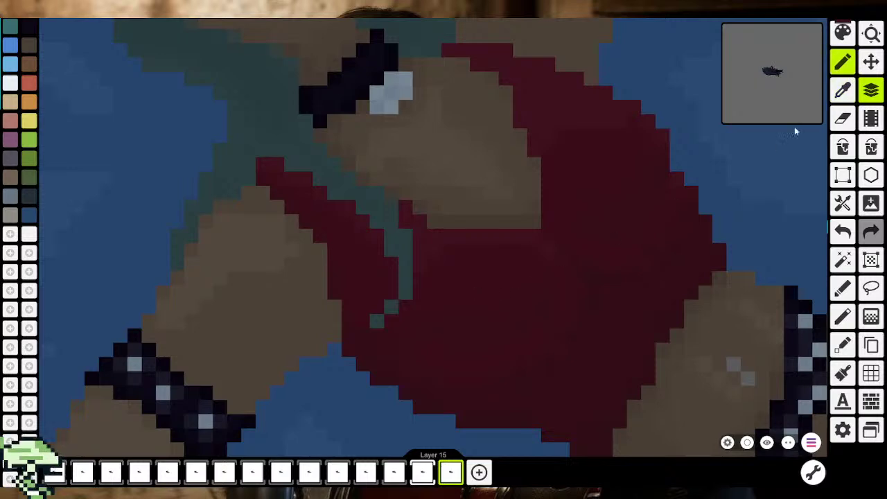
{"action": "left_click", "coordinate": [844, 34]}
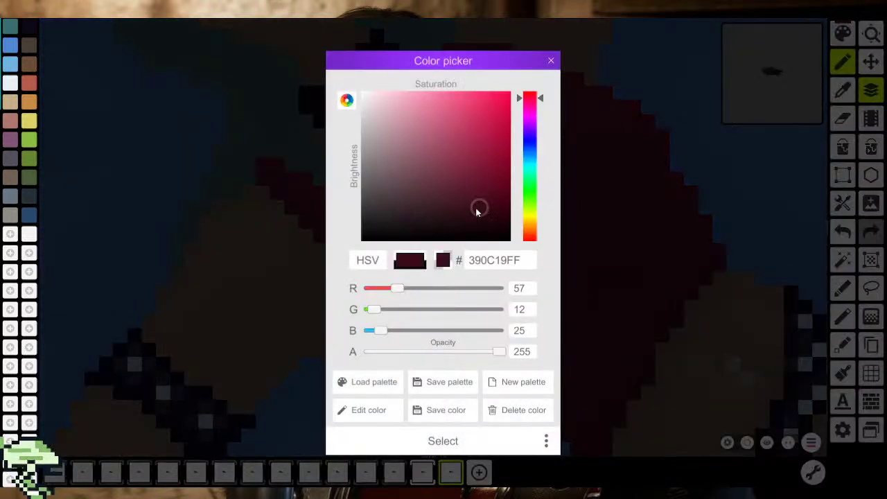
{"action": "left_click", "coordinate": [479, 210]}
{"action": "left_click", "coordinate": [479, 210]}
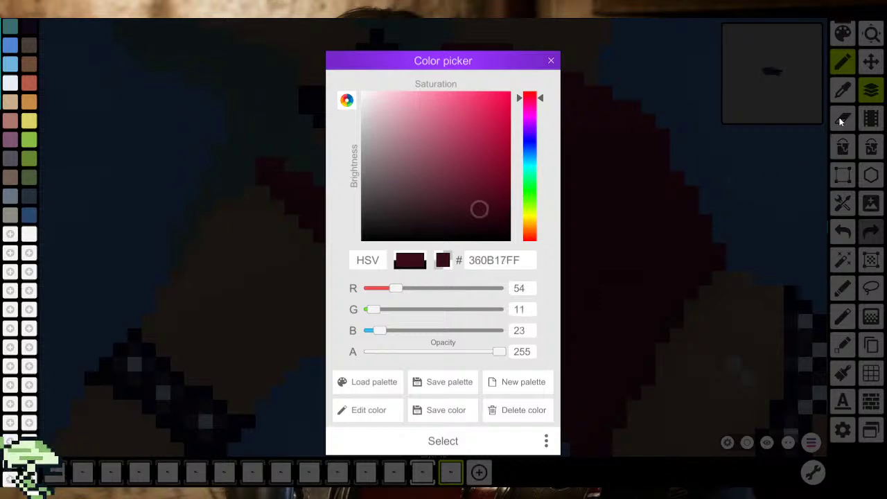
{"action": "left_click", "coordinate": [457, 438]}
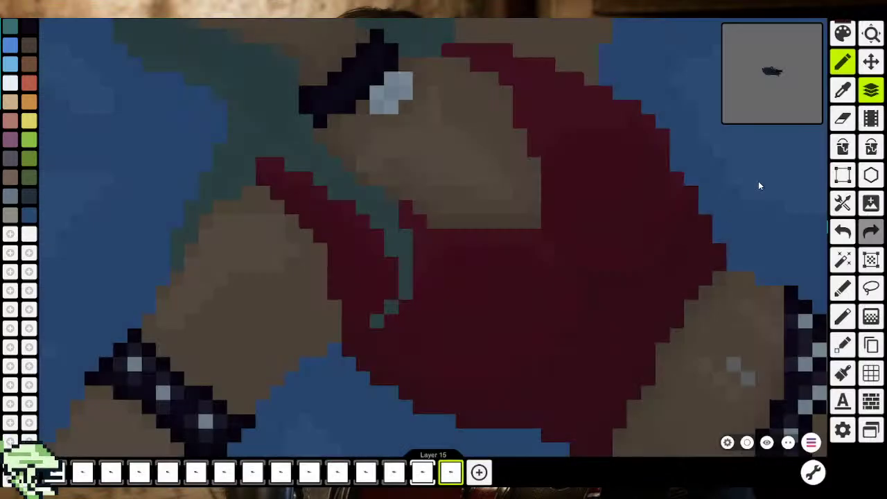
Switch to fill, re-sample the top's red, then return to the pencil tool
{"action": "left_click", "coordinate": [842, 148]}
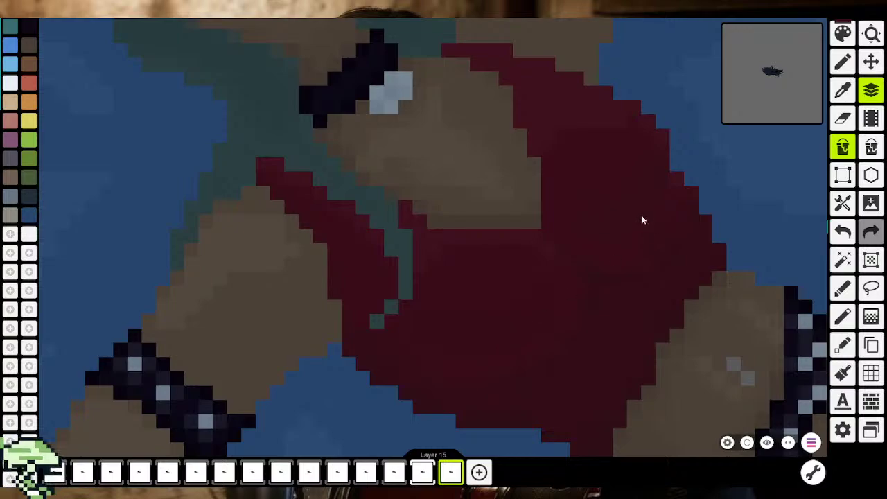
{"action": "scroll", "coordinate": [608, 307], "scroll_direction": "down", "scroll_amount": 3}
{"action": "scroll", "coordinate": [608, 316], "scroll_direction": "down", "scroll_amount": 3}
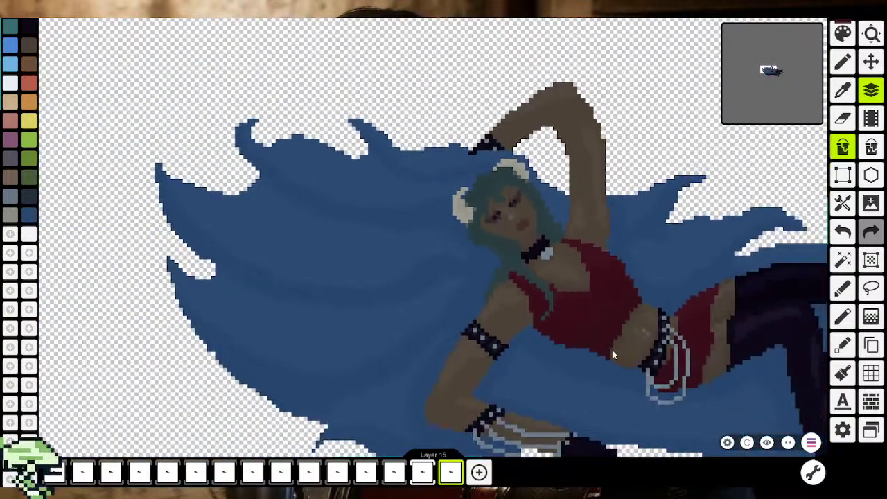
{"action": "scroll", "coordinate": [613, 350], "scroll_direction": "down", "scroll_amount": 2}
{"action": "scroll", "coordinate": [534, 325], "scroll_direction": "down", "scroll_amount": 1}
{"action": "scroll", "coordinate": [568, 345], "scroll_direction": "up", "scroll_amount": 3}
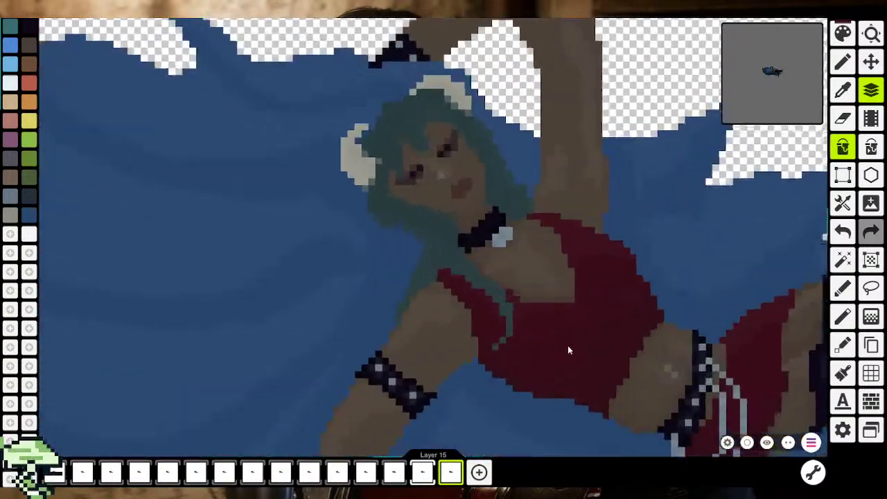
{"action": "scroll", "coordinate": [596, 349], "scroll_direction": "up", "scroll_amount": 2}
{"action": "scroll", "coordinate": [596, 349], "scroll_direction": "down", "scroll_amount": 1}
{"action": "key", "text": "i"}
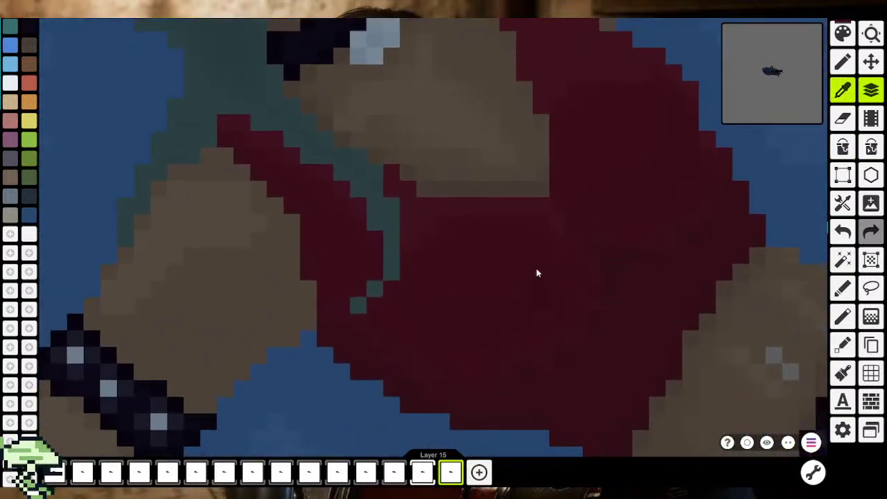
{"action": "scroll", "coordinate": [536, 268], "scroll_direction": "up", "scroll_amount": 3}
{"action": "left_click", "coordinate": [491, 279]}
{"action": "scroll", "coordinate": [534, 298], "scroll_direction": "up", "scroll_amount": 2}
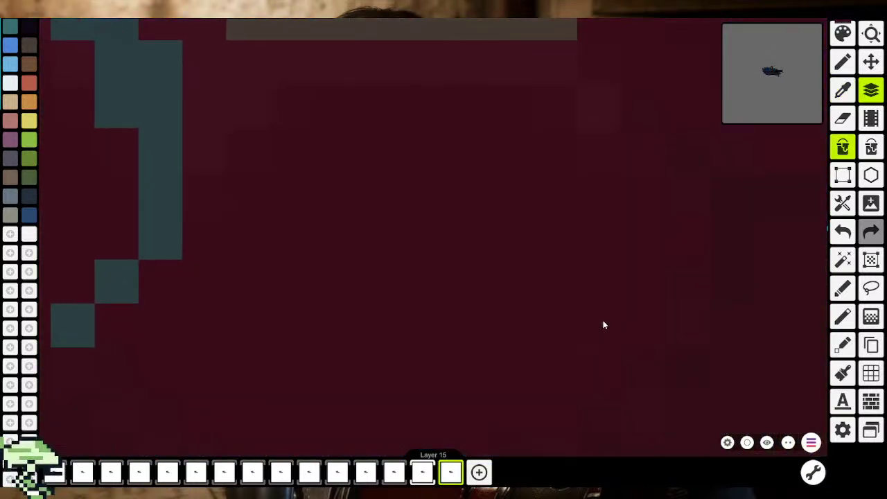
{"action": "key", "text": "b"}
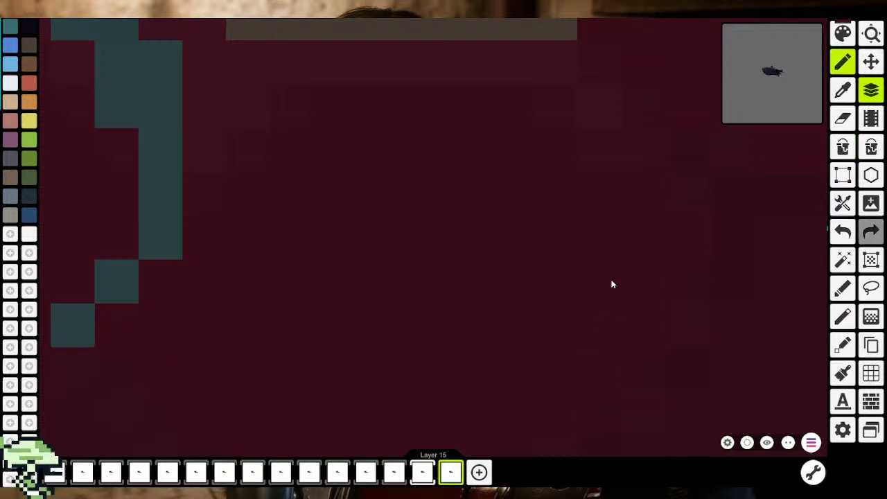
Sample the top's maroon and lower its opacity to 100
{"action": "scroll", "coordinate": [534, 208], "scroll_direction": "down", "scroll_amount": 2}
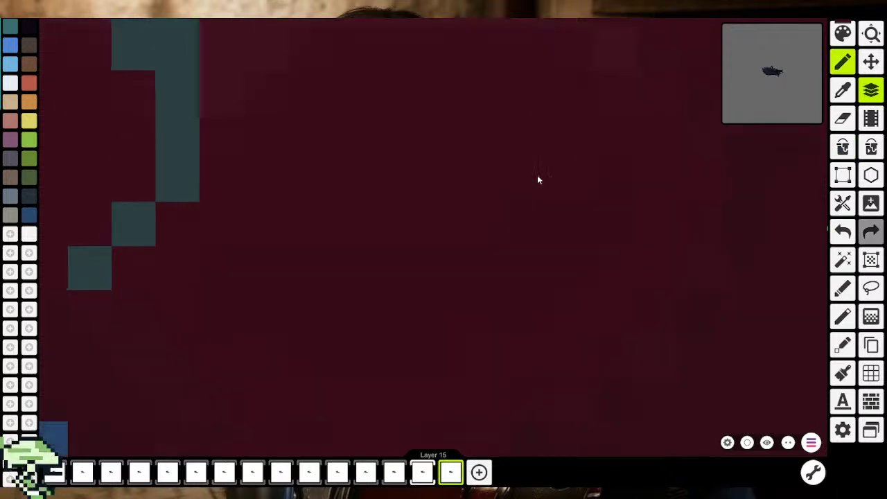
{"action": "scroll", "coordinate": [471, 208], "scroll_direction": "down", "scroll_amount": 1}
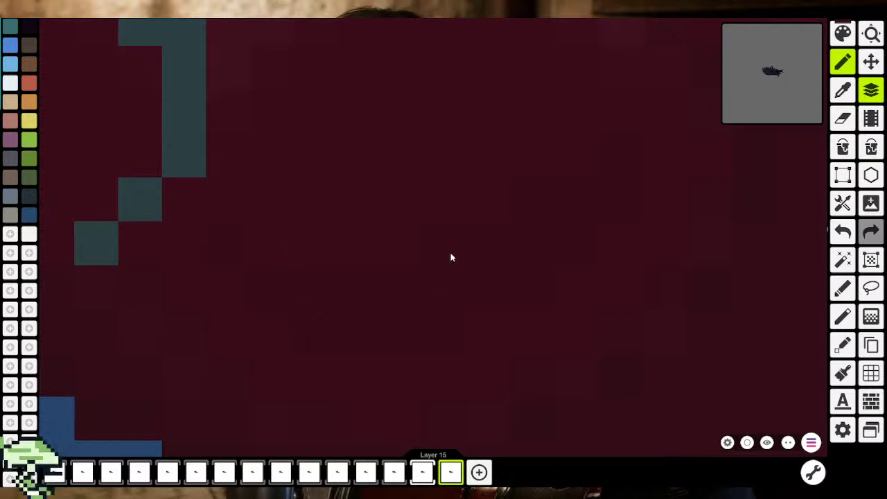
{"action": "scroll", "coordinate": [371, 276], "scroll_direction": "down", "scroll_amount": 3}
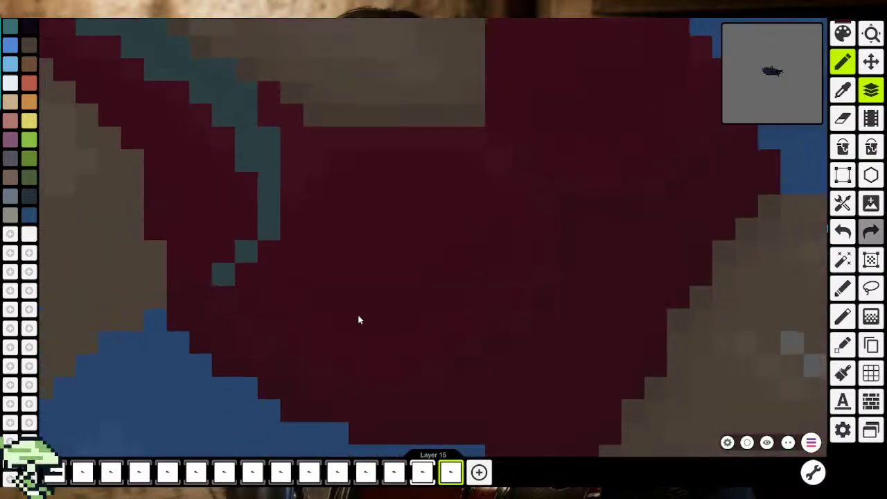
{"action": "scroll", "coordinate": [358, 319], "scroll_direction": "down", "scroll_amount": 2}
{"action": "scroll", "coordinate": [382, 353], "scroll_direction": "down", "scroll_amount": 2}
{"action": "scroll", "coordinate": [418, 340], "scroll_direction": "up", "scroll_amount": 3}
{"action": "scroll", "coordinate": [402, 319], "scroll_direction": "up", "scroll_amount": 2}
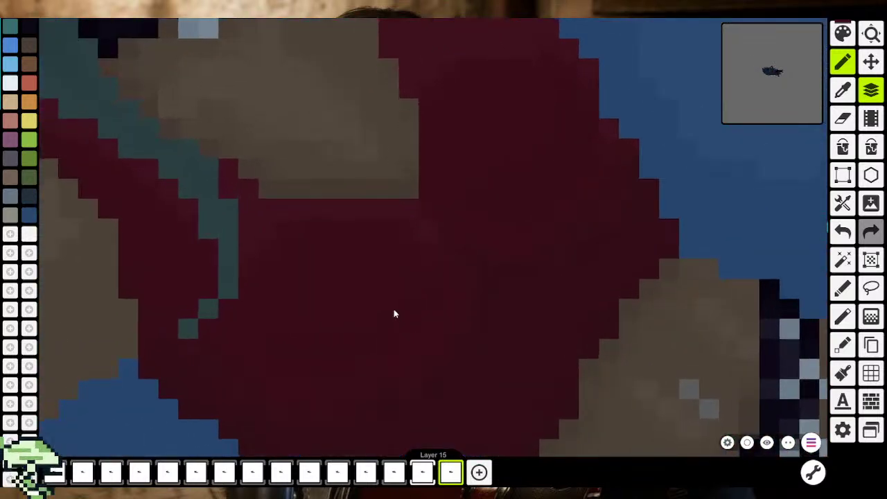
{"action": "scroll", "coordinate": [394, 312], "scroll_direction": "down", "scroll_amount": 1}
{"action": "scroll", "coordinate": [416, 358], "scroll_direction": "down", "scroll_amount": 3}
{"action": "scroll", "coordinate": [447, 312], "scroll_direction": "up", "scroll_amount": 3}
{"action": "scroll", "coordinate": [445, 259], "scroll_direction": "up", "scroll_amount": 1}
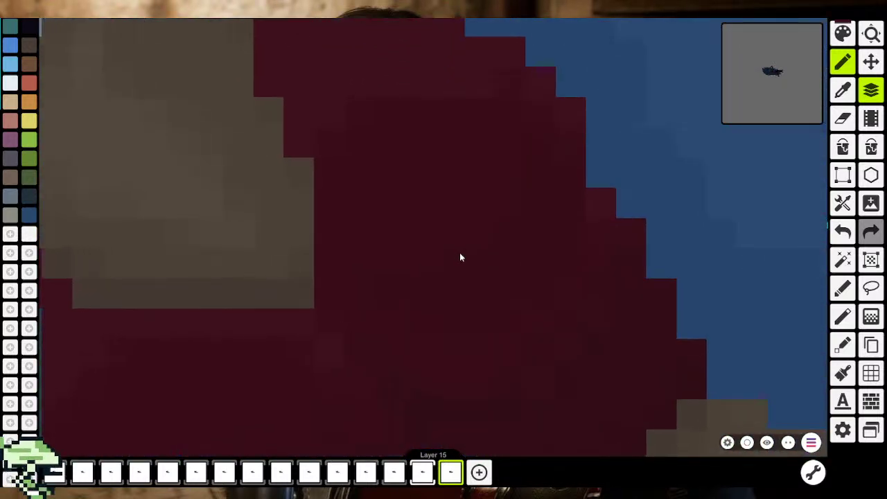
{"action": "scroll", "coordinate": [460, 255], "scroll_direction": "up", "scroll_amount": 2}
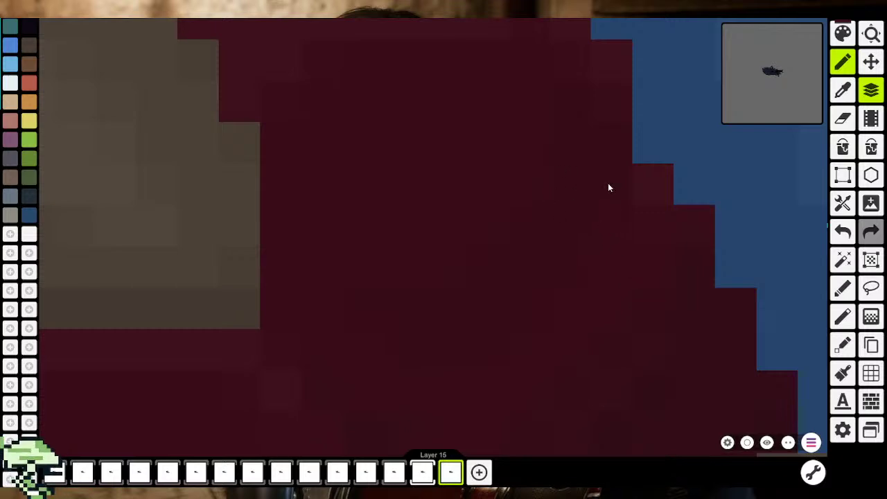
{"action": "scroll", "coordinate": [584, 273], "scroll_direction": "down", "scroll_amount": 3}
{"action": "scroll", "coordinate": [589, 339], "scroll_direction": "down", "scroll_amount": 2}
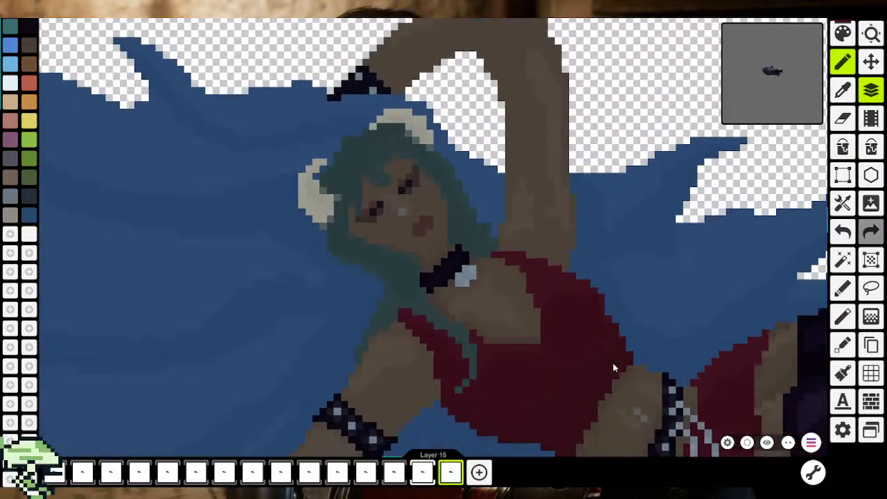
{"action": "scroll", "coordinate": [613, 338], "scroll_direction": "up", "scroll_amount": 2}
{"action": "scroll", "coordinate": [577, 300], "scroll_direction": "up", "scroll_amount": 2}
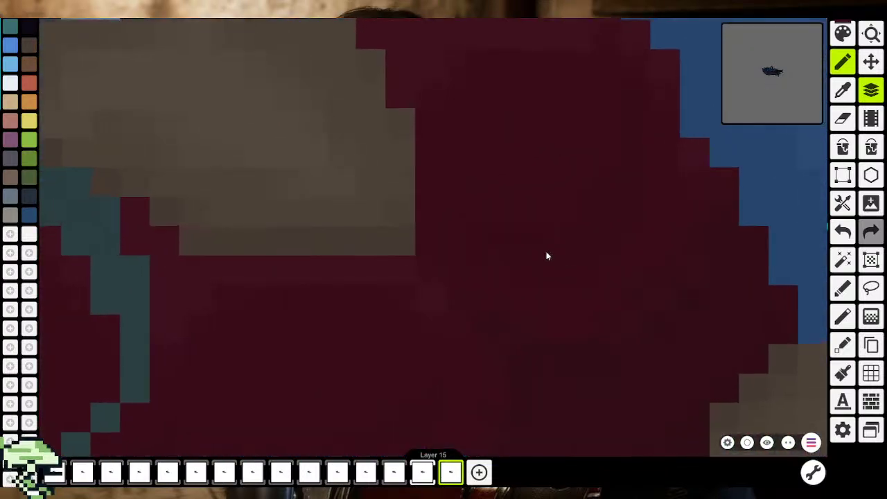
{"action": "scroll", "coordinate": [547, 254], "scroll_direction": "up", "scroll_amount": 2}
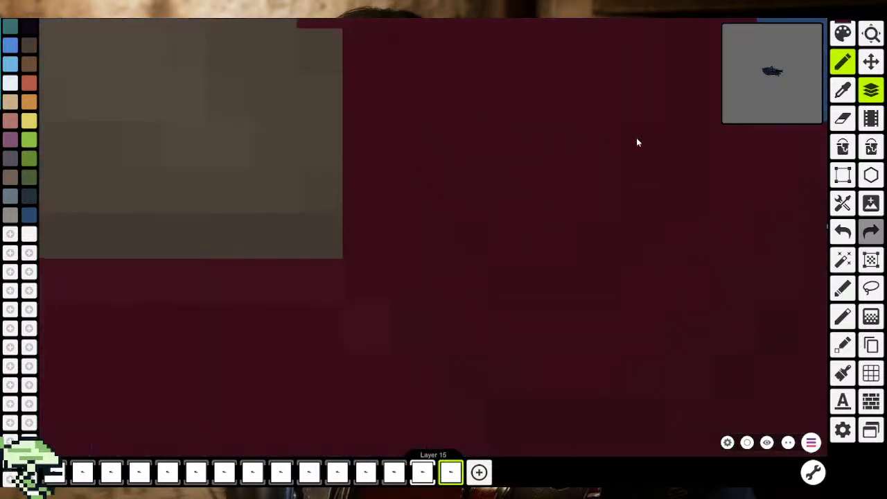
{"action": "scroll", "coordinate": [609, 259], "scroll_direction": "down", "scroll_amount": 2}
{"action": "scroll", "coordinate": [659, 322], "scroll_direction": "down", "scroll_amount": 2}
{"action": "scroll", "coordinate": [693, 326], "scroll_direction": "down", "scroll_amount": 2}
{"action": "scroll", "coordinate": [722, 328], "scroll_direction": "down", "scroll_amount": 1}
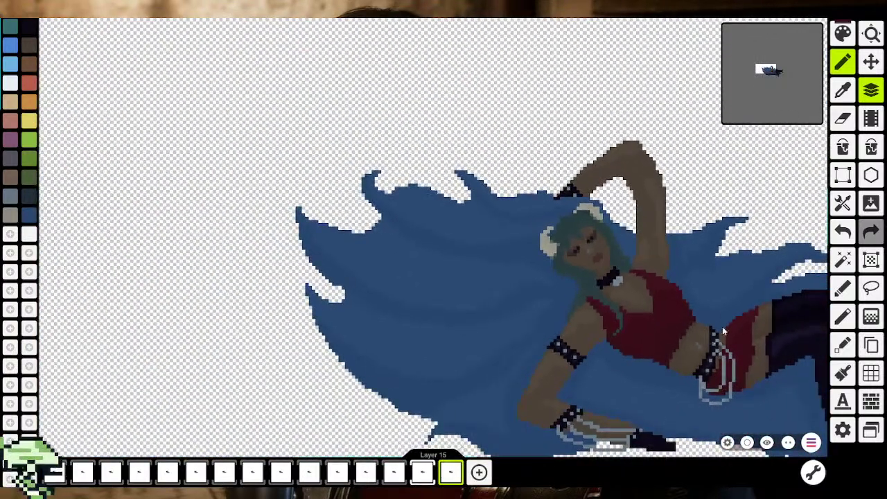
{"action": "scroll", "coordinate": [575, 321], "scroll_direction": "down", "scroll_amount": 1}
{"action": "scroll", "coordinate": [574, 309], "scroll_direction": "up", "scroll_amount": 1}
{"action": "scroll", "coordinate": [532, 311], "scroll_direction": "up", "scroll_amount": 2}
{"action": "scroll", "coordinate": [546, 285], "scroll_direction": "up", "scroll_amount": 2}
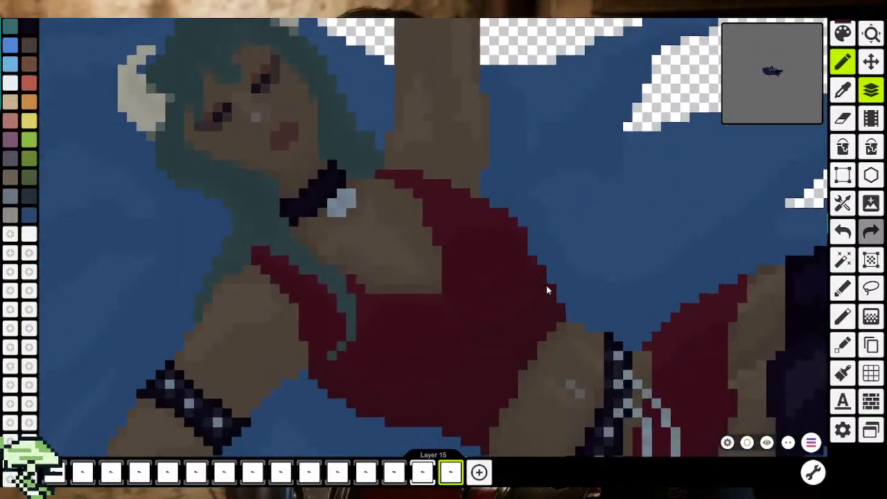
{"action": "scroll", "coordinate": [546, 285], "scroll_direction": "up", "scroll_amount": 2}
{"action": "scroll", "coordinate": [539, 278], "scroll_direction": "up", "scroll_amount": 1}
{"action": "left_click", "coordinate": [843, 90]}
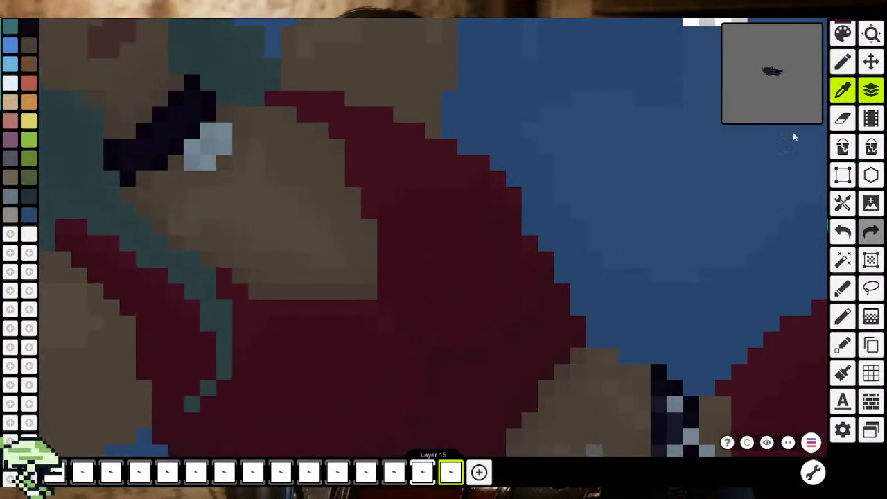
{"action": "left_click", "coordinate": [465, 310]}
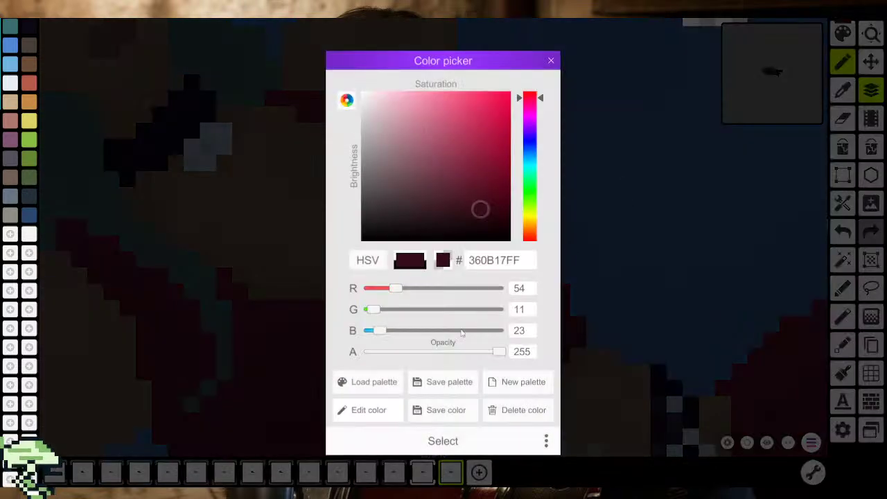
{"action": "left_click", "coordinate": [418, 351]}
{"action": "left_click", "coordinate": [443, 441]}
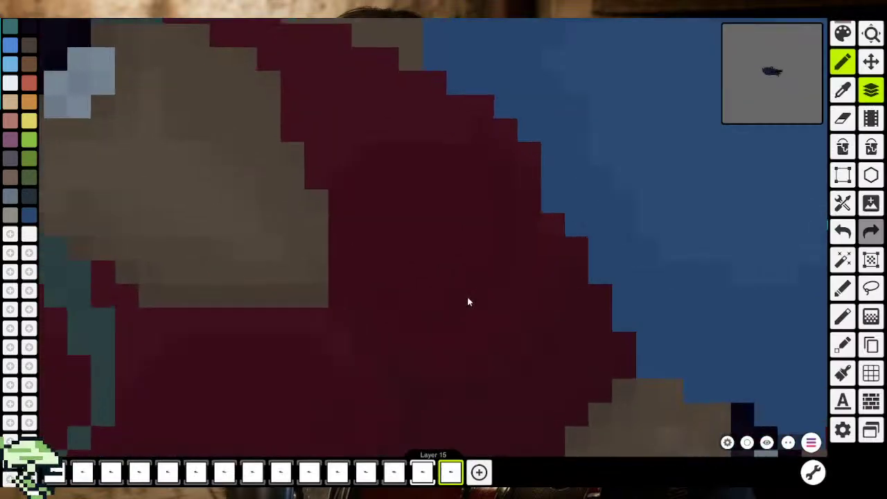
Re-sample the top's dark red and reduce its opacity to about 133
{"action": "scroll", "coordinate": [467, 302], "scroll_direction": "up", "scroll_amount": 2}
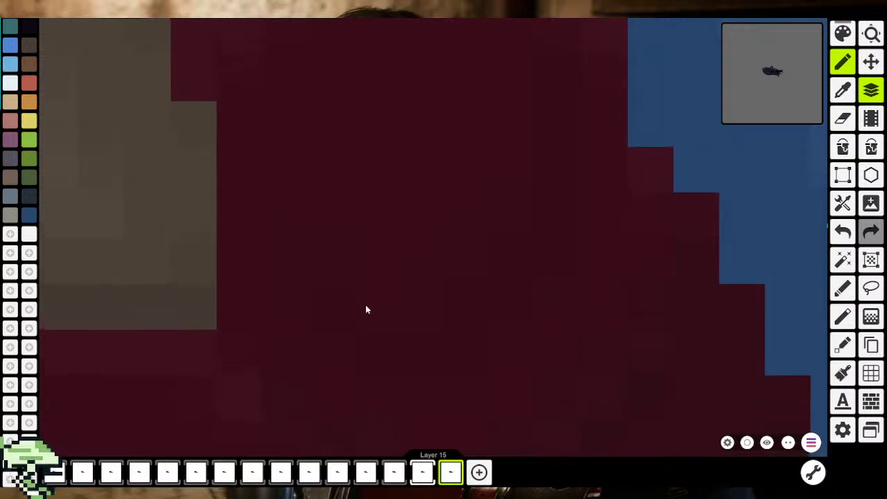
{"action": "scroll", "coordinate": [366, 305], "scroll_direction": "right", "scroll_amount": 2}
{"action": "scroll", "coordinate": [305, 399], "scroll_direction": "right", "scroll_amount": 2}
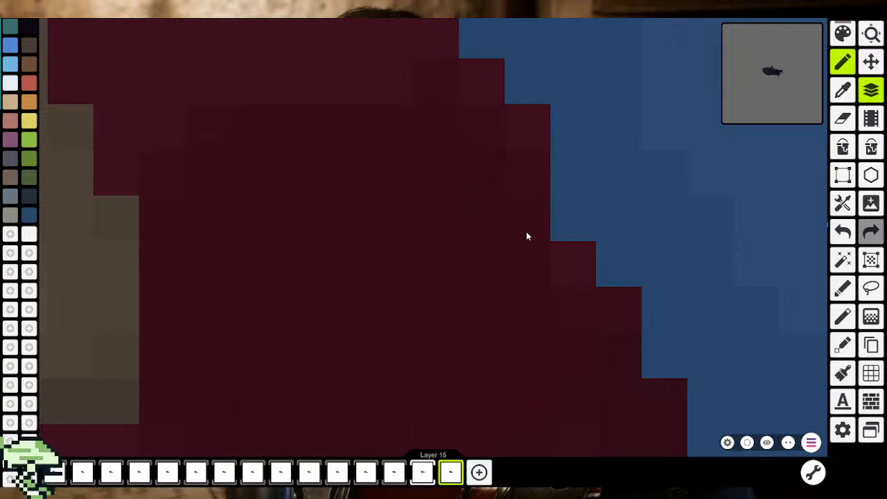
{"action": "scroll", "coordinate": [561, 103], "scroll_direction": "left", "scroll_amount": 4}
{"action": "scroll", "coordinate": [562, 192], "scroll_direction": "down", "scroll_amount": 4}
{"action": "scroll", "coordinate": [562, 192], "scroll_direction": "left", "scroll_amount": 3}
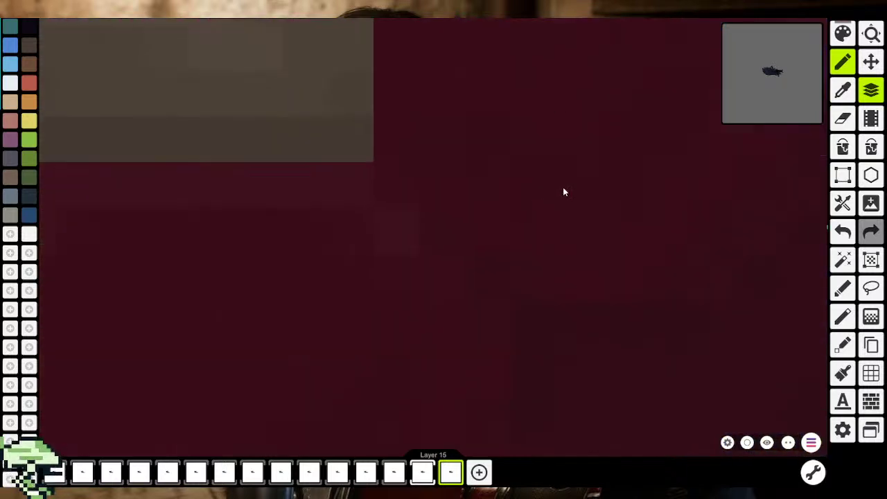
{"action": "scroll", "coordinate": [519, 190], "scroll_direction": "left", "scroll_amount": 3}
{"action": "scroll", "coordinate": [519, 190], "scroll_direction": "down", "scroll_amount": 2}
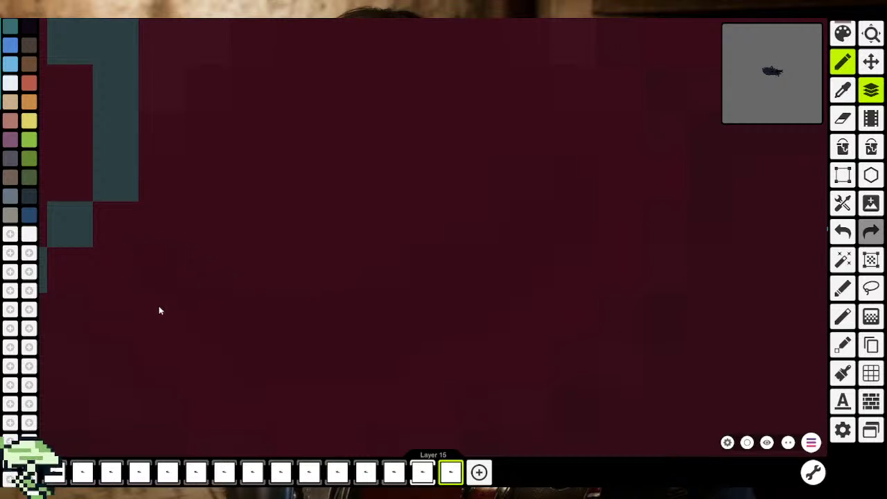
{"action": "scroll", "coordinate": [280, 324], "scroll_direction": "down", "scroll_amount": 2}
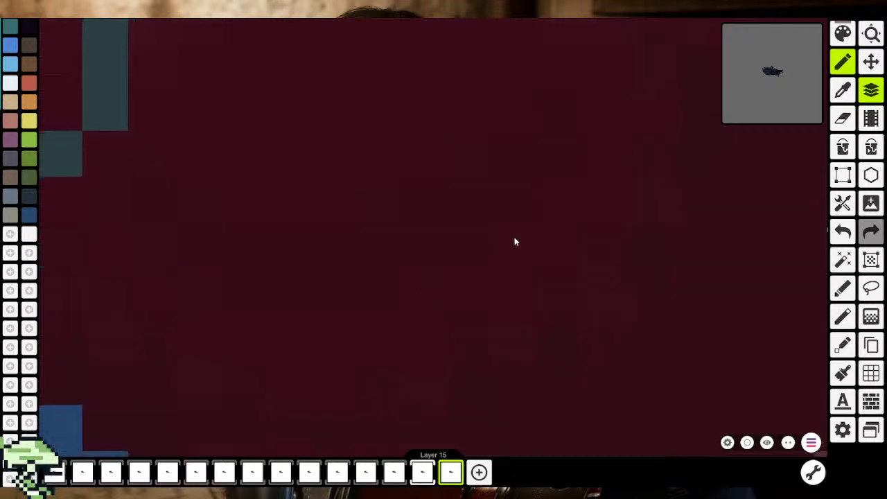
{"action": "scroll", "coordinate": [512, 236], "scroll_direction": "up", "scroll_amount": 2}
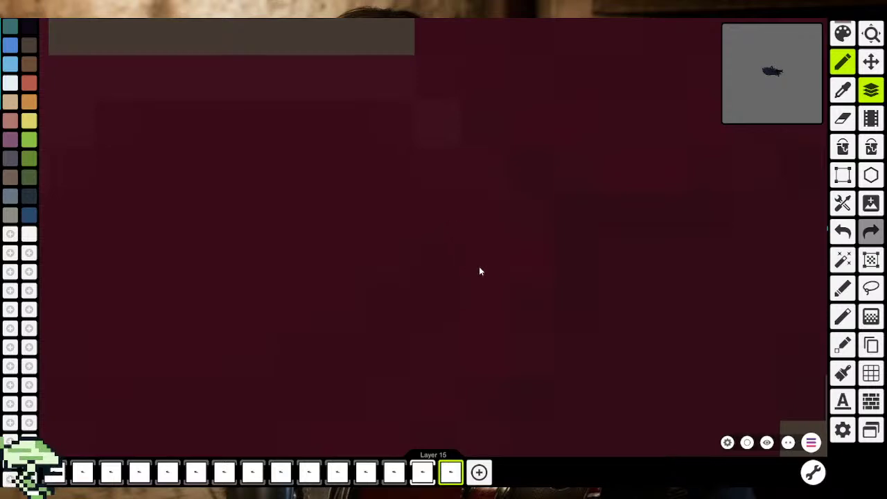
{"action": "scroll", "coordinate": [444, 303], "scroll_direction": "down", "scroll_amount": 3}
{"action": "scroll", "coordinate": [435, 321], "scroll_direction": "down", "scroll_amount": 3}
{"action": "scroll", "coordinate": [436, 332], "scroll_direction": "down", "scroll_amount": 3}
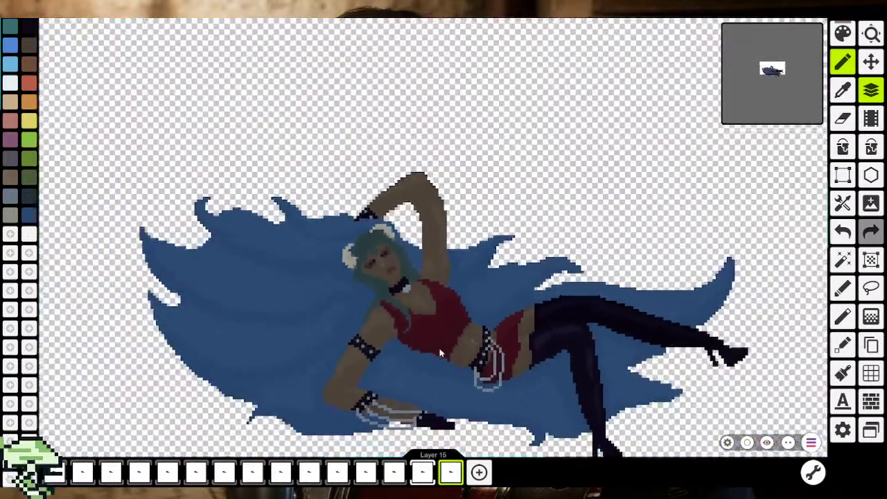
{"action": "scroll", "coordinate": [443, 350], "scroll_direction": "down", "scroll_amount": 2}
{"action": "scroll", "coordinate": [448, 346], "scroll_direction": "up", "scroll_amount": 2}
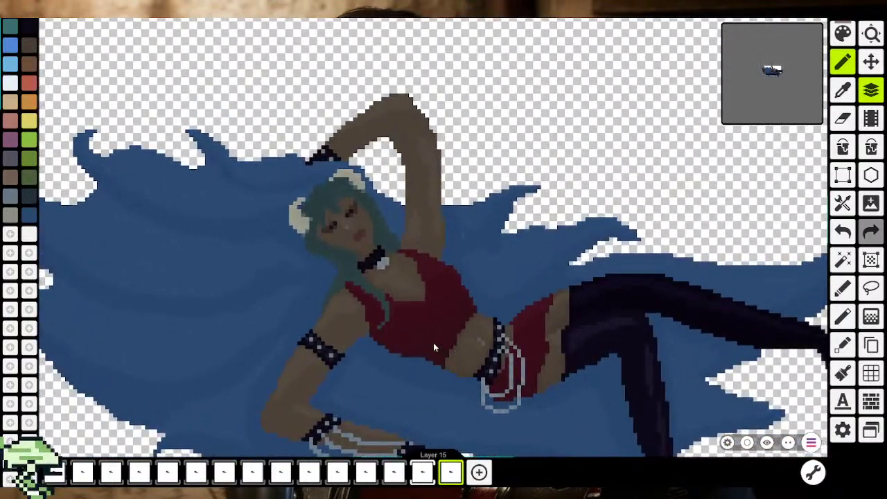
{"action": "scroll", "coordinate": [431, 342], "scroll_direction": "up", "scroll_amount": 2}
{"action": "scroll", "coordinate": [429, 342], "scroll_direction": "up", "scroll_amount": 2}
{"action": "scroll", "coordinate": [430, 347], "scroll_direction": "up", "scroll_amount": 2}
{"action": "scroll", "coordinate": [438, 331], "scroll_direction": "up", "scroll_amount": 2}
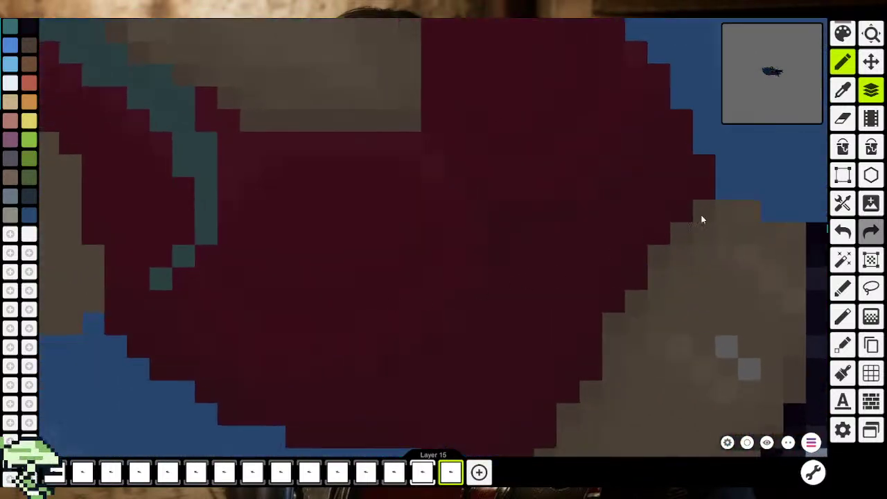
{"action": "left_click", "coordinate": [843, 90]}
{"action": "left_click", "coordinate": [343, 279]}
{"action": "left_click", "coordinate": [842, 34]}
{"action": "left_click_drag", "start_coordinate": [446, 352], "coordinate": [436, 352]}
{"action": "left_click", "coordinate": [443, 441]}
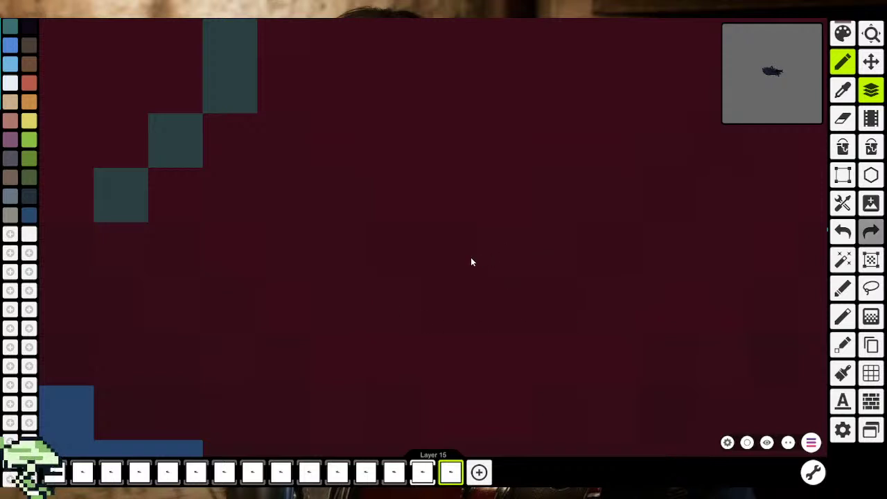
Zoom into the red top and eyedrop its dark red, 3B0D1A
{"action": "scroll", "coordinate": [451, 277], "scroll_direction": "down", "scroll_amount": 2}
{"action": "scroll", "coordinate": [435, 333], "scroll_direction": "down", "scroll_amount": 5}
{"action": "scroll", "coordinate": [500, 374], "scroll_direction": "down", "scroll_amount": 2}
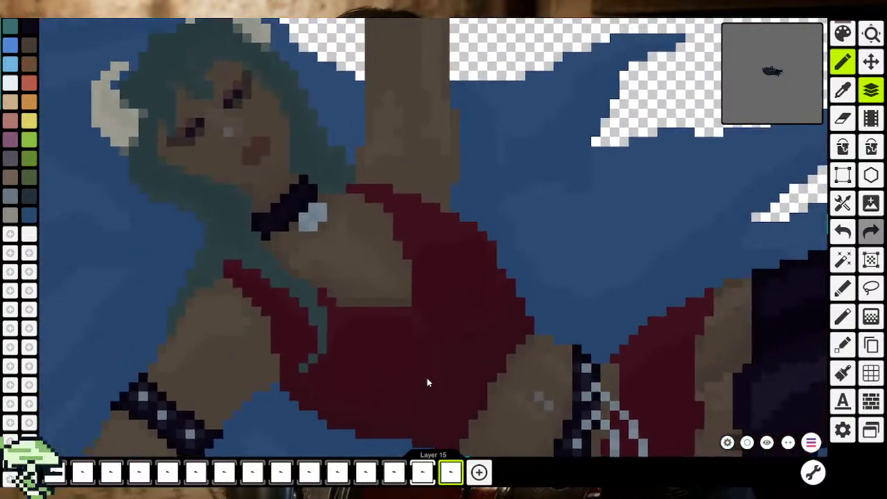
{"action": "scroll", "coordinate": [426, 380], "scroll_direction": "down", "scroll_amount": 3}
{"action": "scroll", "coordinate": [450, 341], "scroll_direction": "up", "scroll_amount": 1}
{"action": "scroll", "coordinate": [439, 316], "scroll_direction": "up", "scroll_amount": 2}
{"action": "scroll", "coordinate": [439, 326], "scroll_direction": "up", "scroll_amount": 2}
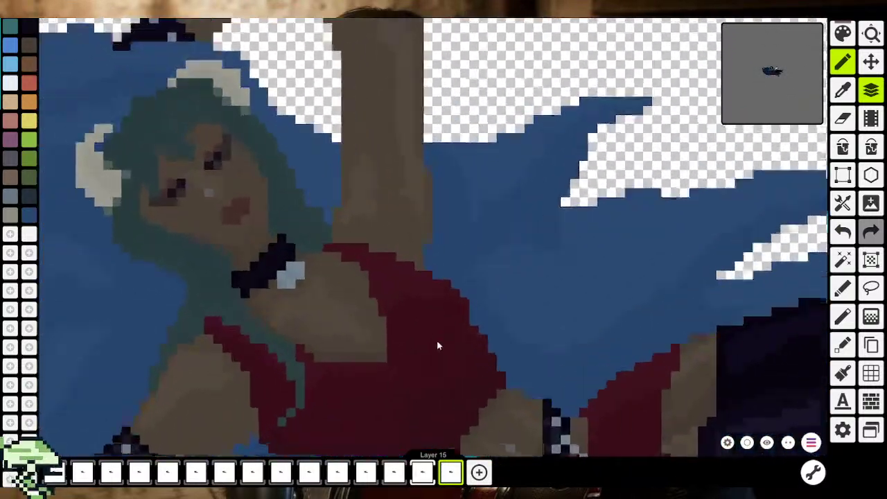
{"action": "scroll", "coordinate": [444, 348], "scroll_direction": "up", "scroll_amount": 2}
{"action": "scroll", "coordinate": [451, 284], "scroll_direction": "up", "scroll_amount": 2}
{"action": "scroll", "coordinate": [440, 263], "scroll_direction": "up", "scroll_amount": 2}
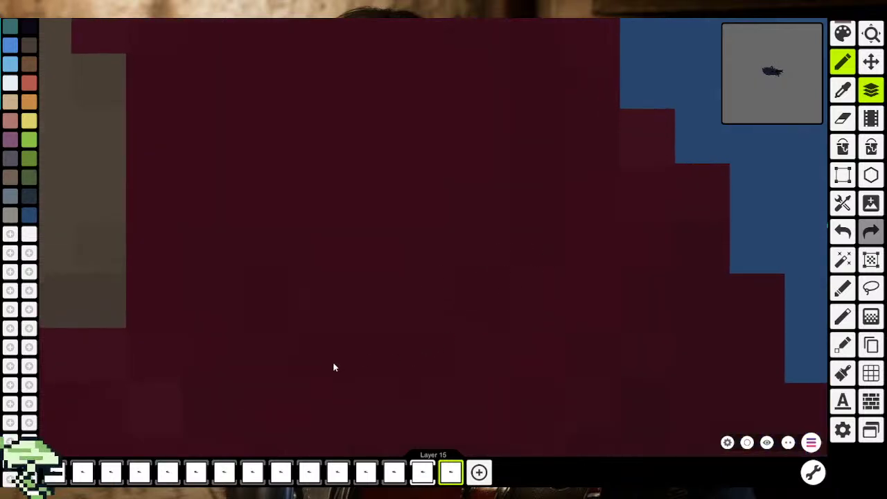
{"action": "scroll", "coordinate": [361, 368], "scroll_direction": "down", "scroll_amount": 2}
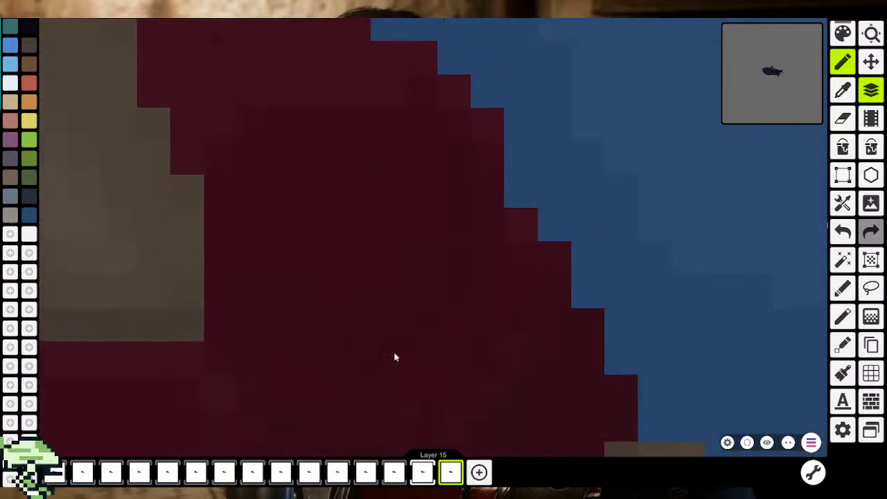
{"action": "scroll", "coordinate": [398, 261], "scroll_direction": "up", "scroll_amount": 2}
{"action": "scroll", "coordinate": [409, 277], "scroll_direction": "down", "scroll_amount": 1}
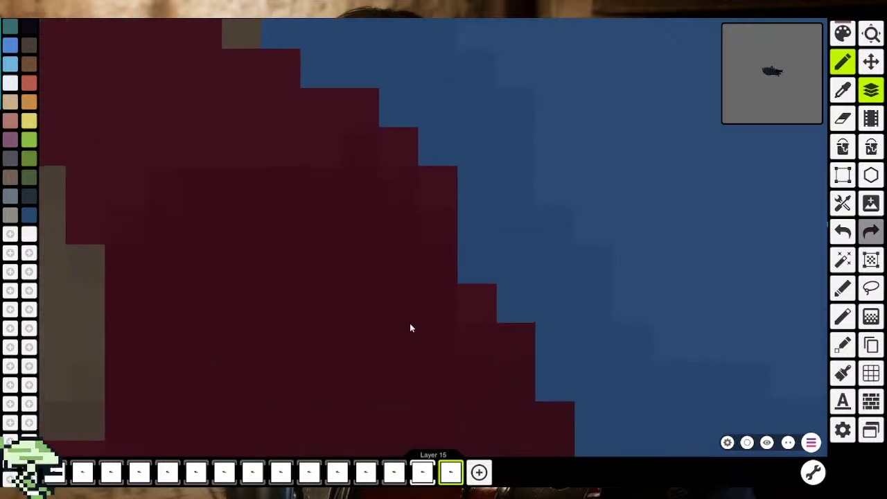
{"action": "scroll", "coordinate": [402, 372], "scroll_direction": "down", "scroll_amount": 1}
{"action": "scroll", "coordinate": [404, 378], "scroll_direction": "down", "scroll_amount": 1}
{"action": "scroll", "coordinate": [406, 377], "scroll_direction": "down", "scroll_amount": 1}
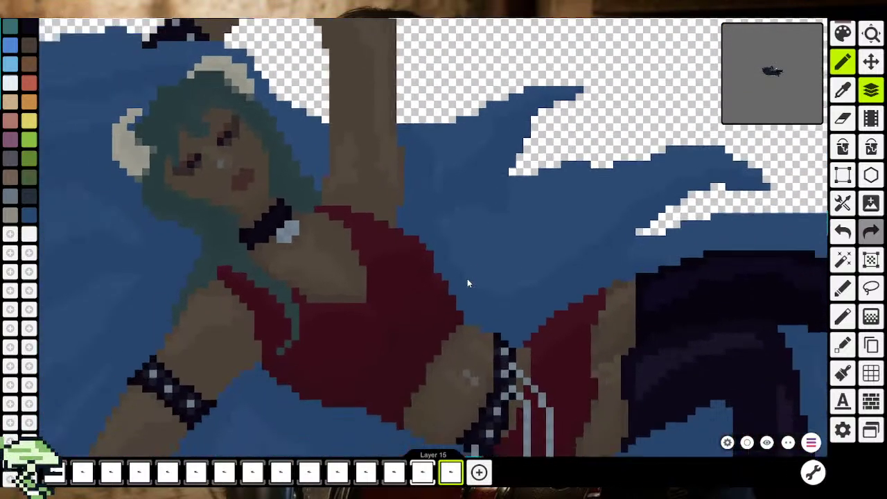
{"action": "scroll", "coordinate": [467, 280], "scroll_direction": "down", "scroll_amount": 1}
{"action": "scroll", "coordinate": [479, 280], "scroll_direction": "up", "scroll_amount": 2}
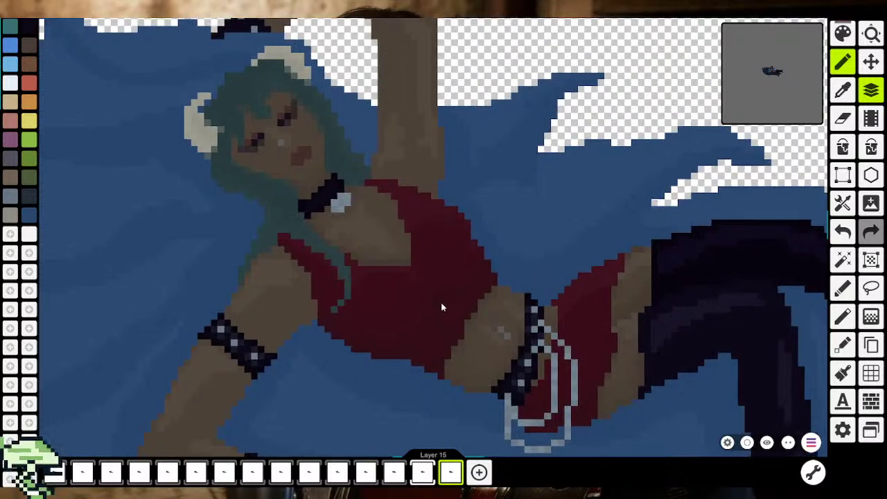
{"action": "scroll", "coordinate": [424, 281], "scroll_direction": "down", "scroll_amount": 1}
{"action": "scroll", "coordinate": [418, 239], "scroll_direction": "up", "scroll_amount": 1}
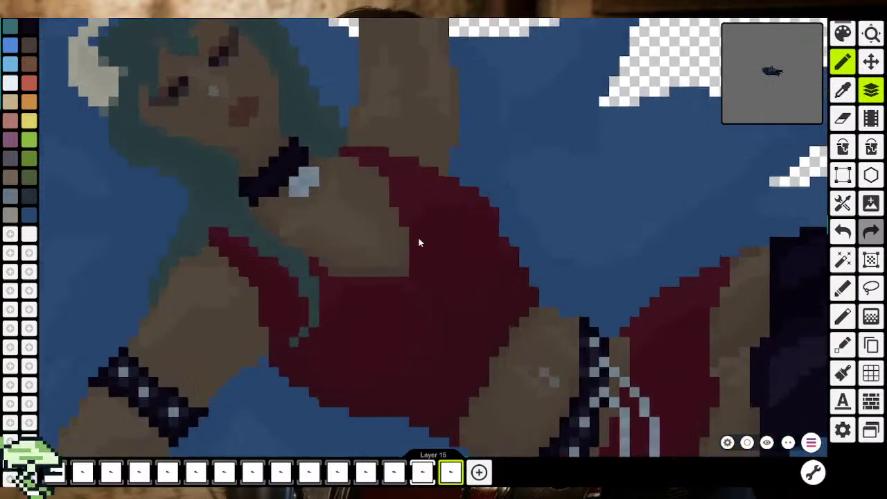
{"action": "scroll", "coordinate": [432, 241], "scroll_direction": "up", "scroll_amount": 1}
{"action": "scroll", "coordinate": [478, 298], "scroll_direction": "up", "scroll_amount": 1}
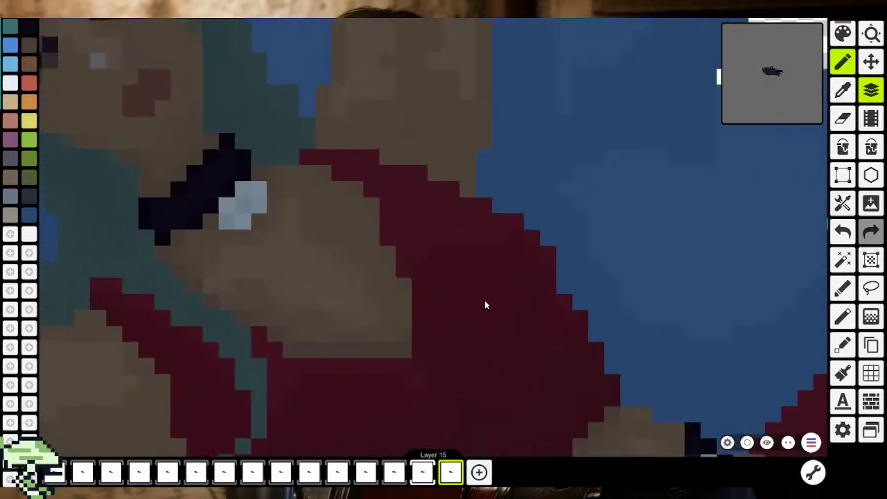
{"action": "left_click", "coordinate": [843, 90]}
{"action": "scroll", "coordinate": [411, 279], "scroll_direction": "up", "scroll_amount": 1}
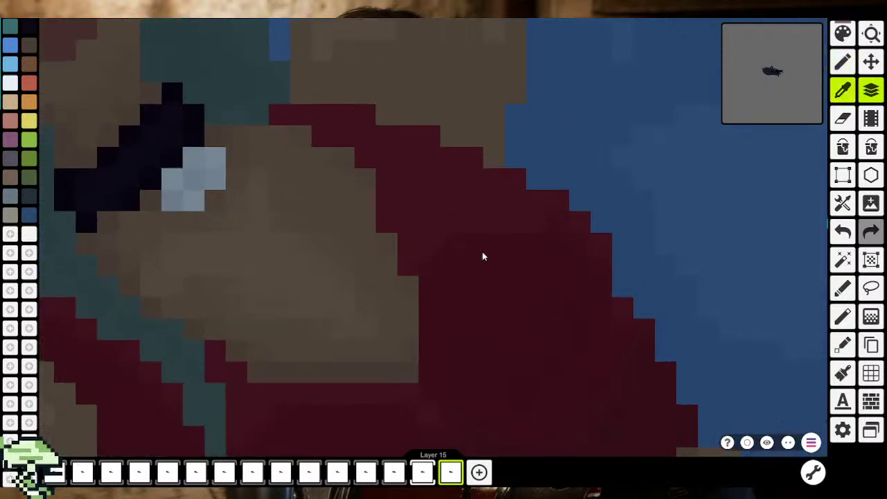
{"action": "left_click", "coordinate": [452, 248]}
{"action": "scroll", "coordinate": [478, 215], "scroll_direction": "up", "scroll_amount": 2}
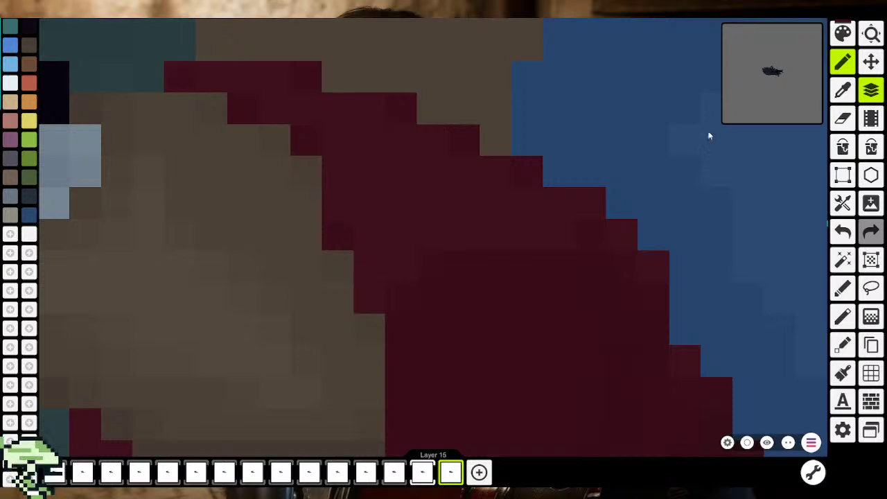
Set the dark red drawing colour's opacity to 122
{"action": "left_click", "coordinate": [843, 34]}
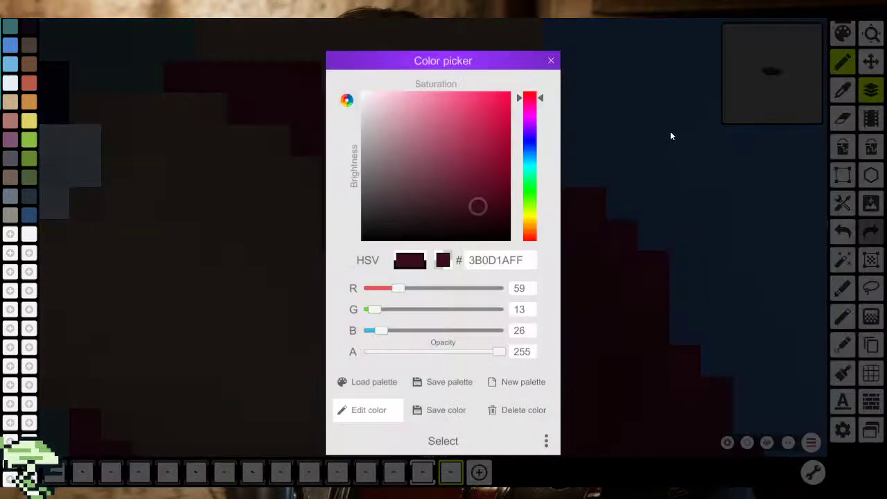
{"action": "left_click", "coordinate": [434, 355]}
{"action": "left_click", "coordinate": [443, 441]}
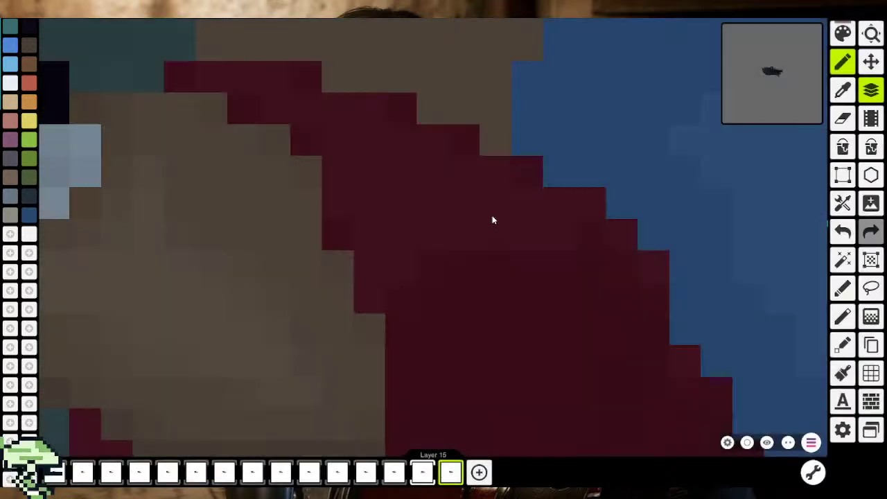
{"action": "scroll", "coordinate": [493, 217], "scroll_direction": "up", "scroll_amount": 2}
{"action": "scroll", "coordinate": [519, 263], "scroll_direction": "up", "scroll_amount": 2}
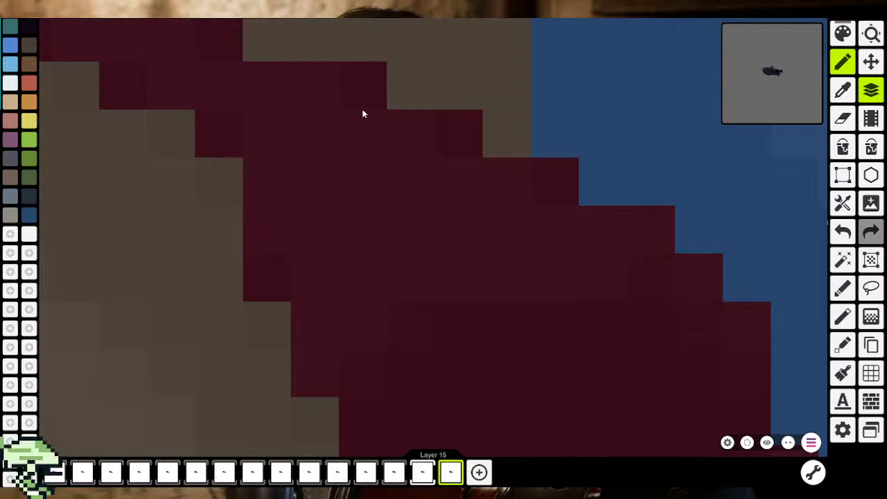
{"action": "scroll", "coordinate": [367, 166], "scroll_direction": "up", "scroll_amount": 3}
{"action": "scroll", "coordinate": [429, 311], "scroll_direction": "left", "scroll_amount": 2}
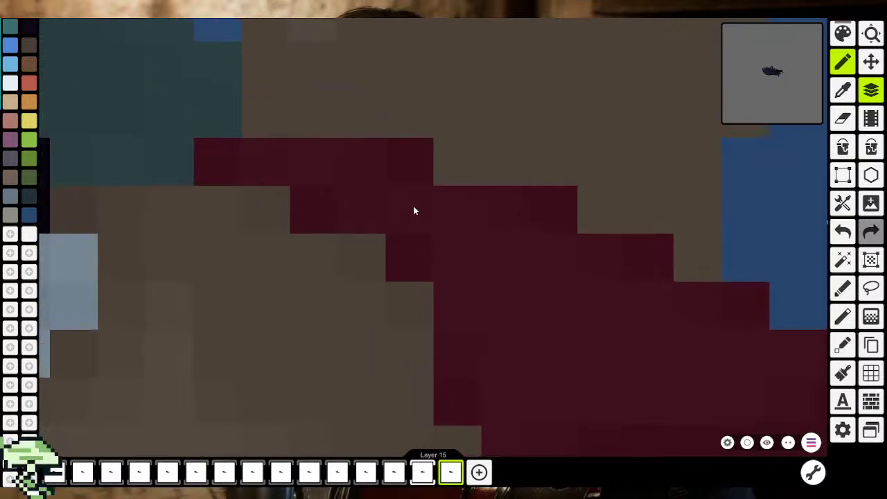
{"action": "scroll", "coordinate": [457, 265], "scroll_direction": "down", "scroll_amount": 3}
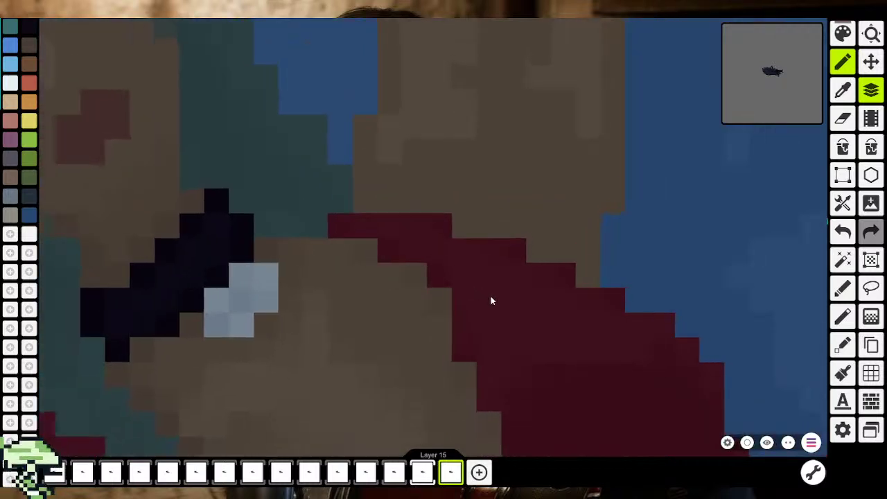
{"action": "scroll", "coordinate": [491, 296], "scroll_direction": "down", "scroll_amount": 2}
{"action": "scroll", "coordinate": [503, 325], "scroll_direction": "up", "scroll_amount": 2}
{"action": "scroll", "coordinate": [440, 299], "scroll_direction": "up", "scroll_amount": 1}
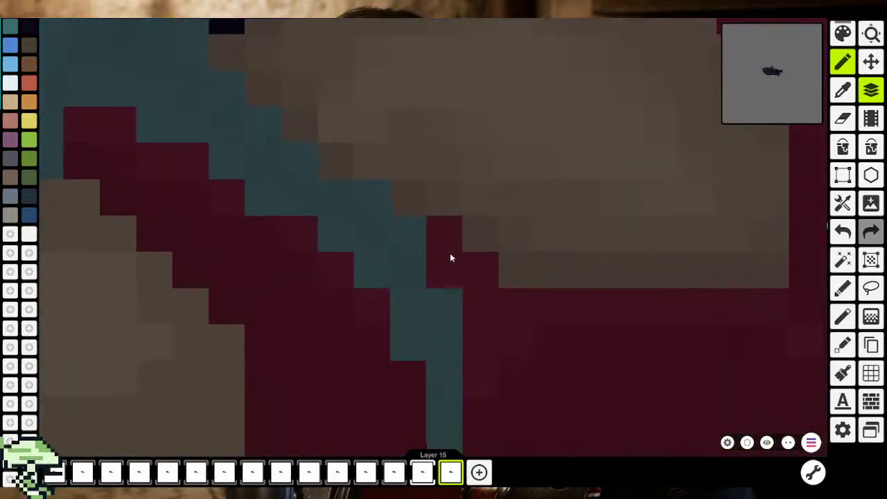
{"action": "scroll", "coordinate": [449, 252], "scroll_direction": "up", "scroll_amount": 1}
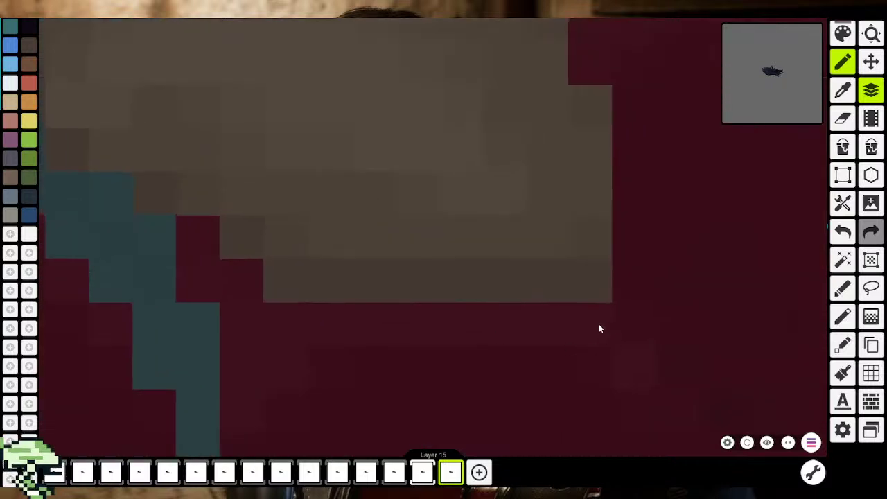
{"action": "scroll", "coordinate": [471, 325], "scroll_direction": "down", "scroll_amount": 2}
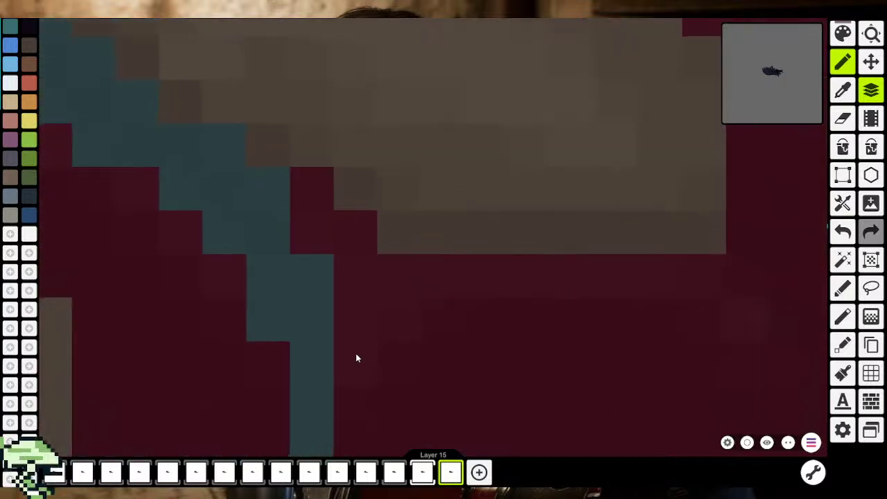
{"action": "scroll", "coordinate": [430, 343], "scroll_direction": "down", "scroll_amount": 1}
{"action": "scroll", "coordinate": [485, 312], "scroll_direction": "left", "scroll_amount": 2}
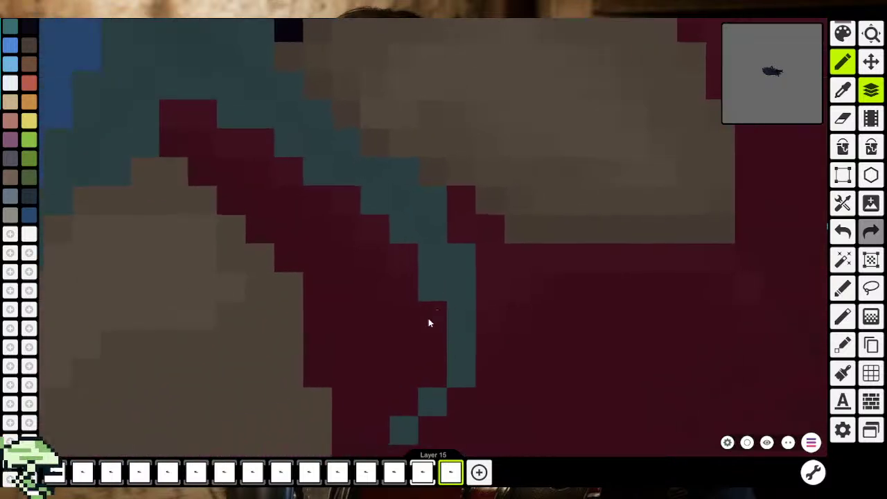
{"action": "scroll", "coordinate": [428, 322], "scroll_direction": "down", "scroll_amount": 2}
{"action": "scroll", "coordinate": [399, 333], "scroll_direction": "up", "scroll_amount": 1}
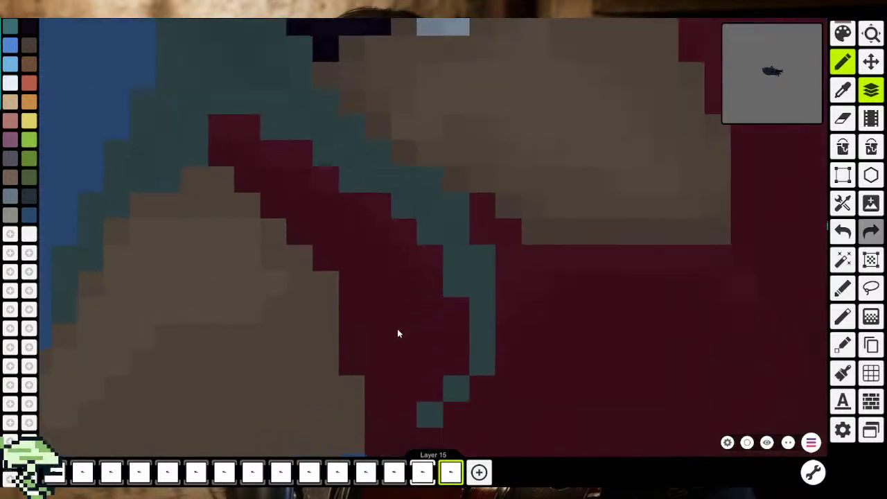
{"action": "scroll", "coordinate": [415, 291], "scroll_direction": "down", "scroll_amount": 2}
{"action": "scroll", "coordinate": [495, 298], "scroll_direction": "up", "scroll_amount": 3}
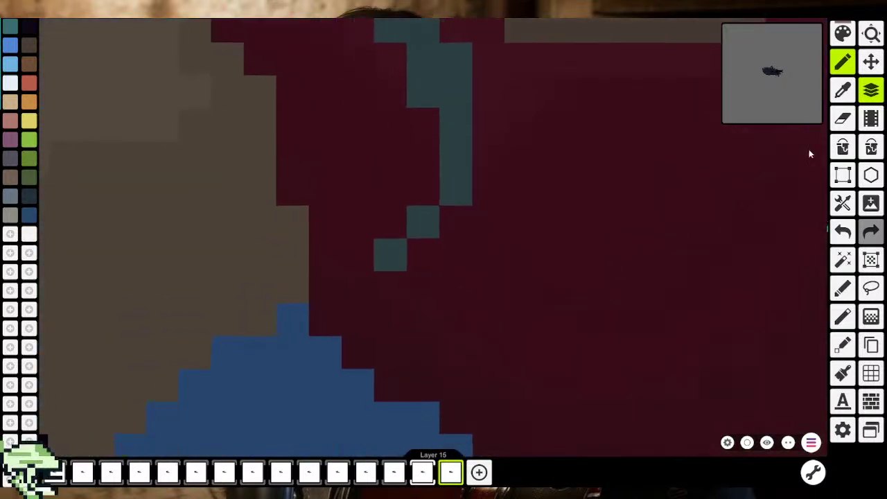
Re-sample the top's dark red and shift the figure up and left in view
{"action": "left_click", "coordinate": [842, 90]}
{"action": "scroll", "coordinate": [540, 250], "scroll_direction": "left", "scroll_amount": 1}
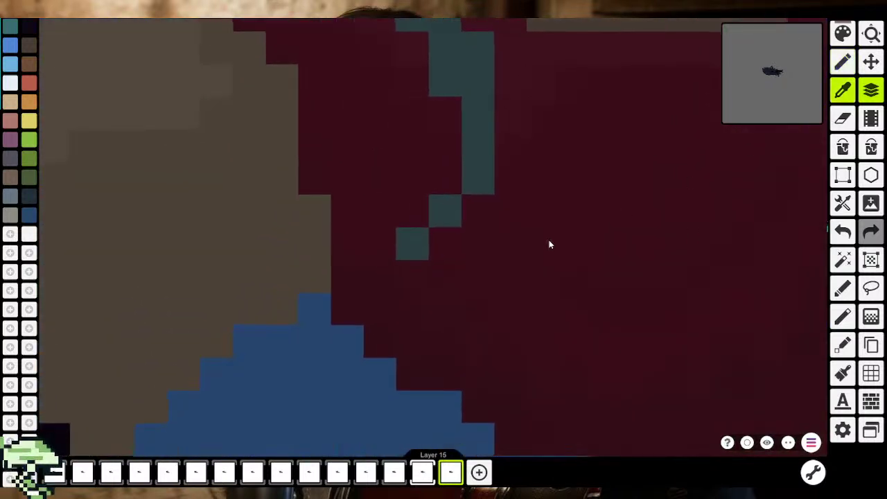
{"action": "left_click", "coordinate": [411, 283]}
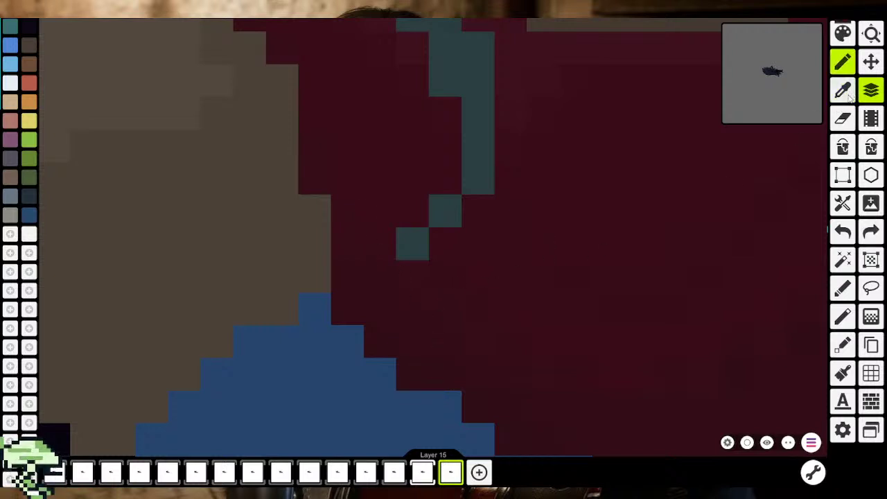
{"action": "scroll", "coordinate": [701, 324], "scroll_direction": "down", "scroll_amount": 5}
{"action": "scroll", "coordinate": [636, 318], "scroll_direction": "down", "scroll_amount": 3}
{"action": "scroll", "coordinate": [408, 324], "scroll_direction": "up", "scroll_amount": 2}
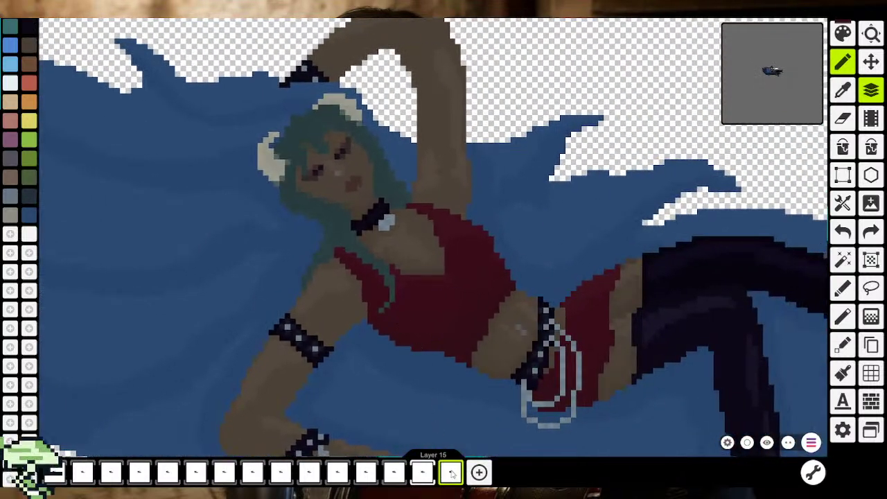
{"action": "scroll", "coordinate": [448, 416], "scroll_direction": "down", "scroll_amount": 2}
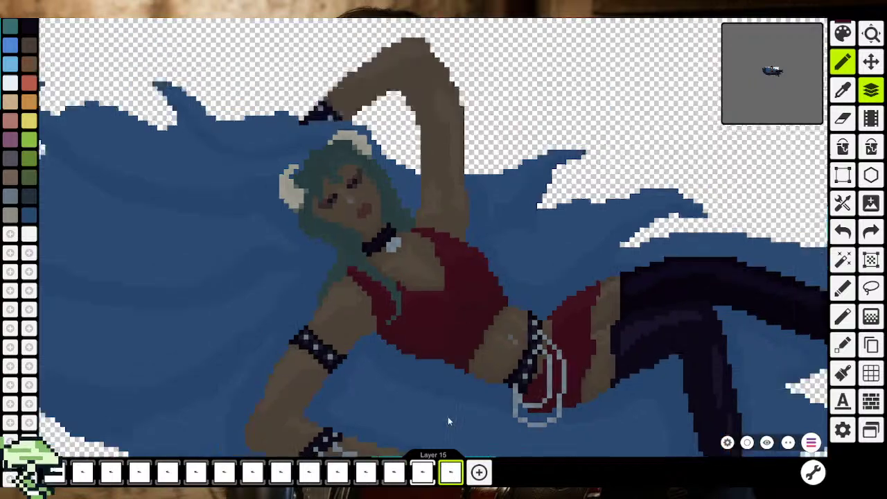
{"action": "scroll", "coordinate": [448, 417], "scroll_direction": "down", "scroll_amount": 2}
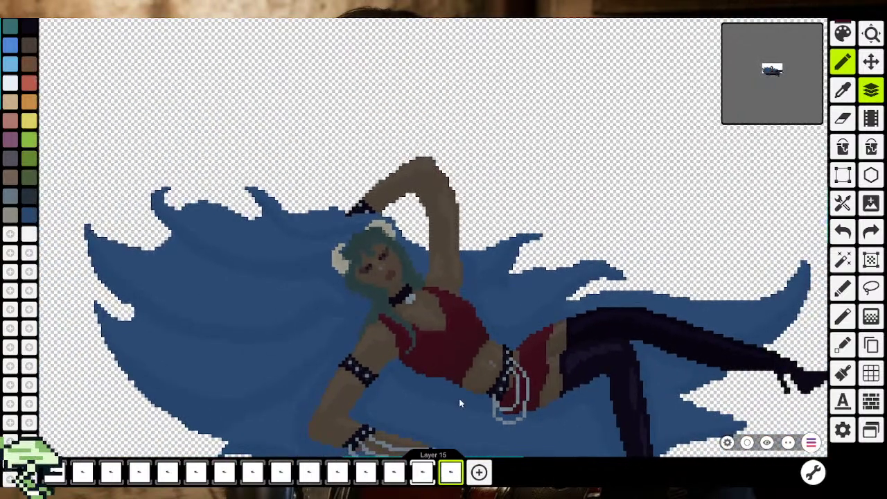
{"action": "left_click_drag", "start_coordinate": [459, 397], "coordinate": [471, 346]}
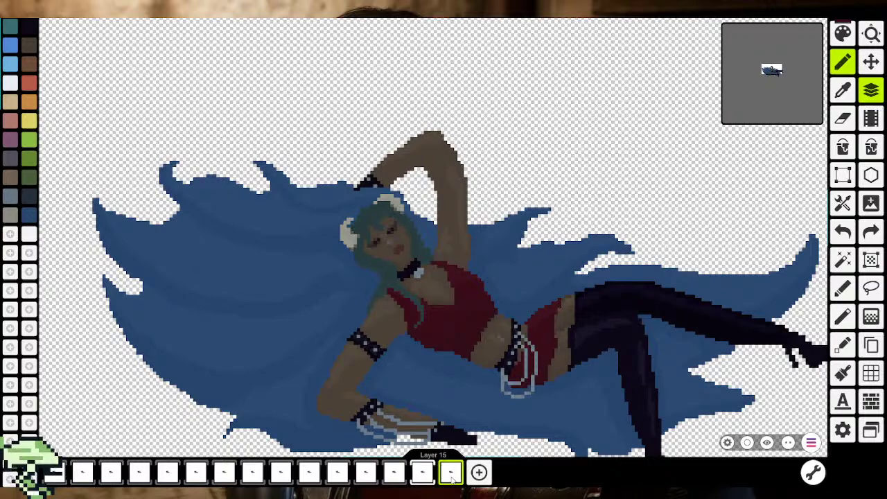
{"action": "left_click_drag", "start_coordinate": [536, 415], "coordinate": [517, 382]}
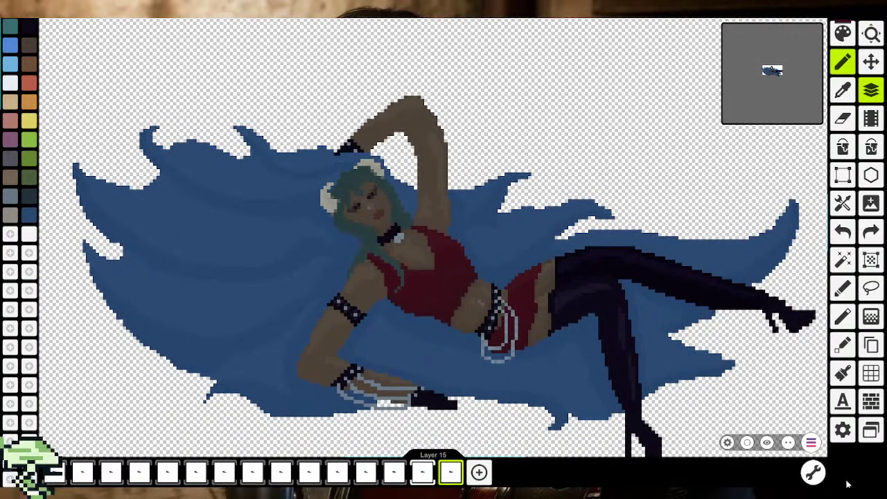
Clone the current layer into a new Layer 16, select a layer, and undo a change
{"action": "left_click", "coordinate": [451, 472]}
{"action": "left_click", "coordinate": [396, 285]}
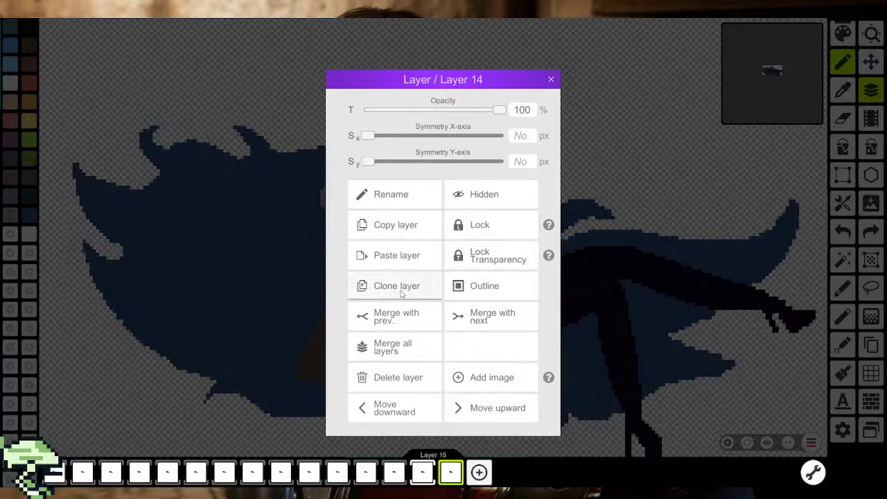
{"action": "left_click", "coordinate": [550, 79]}
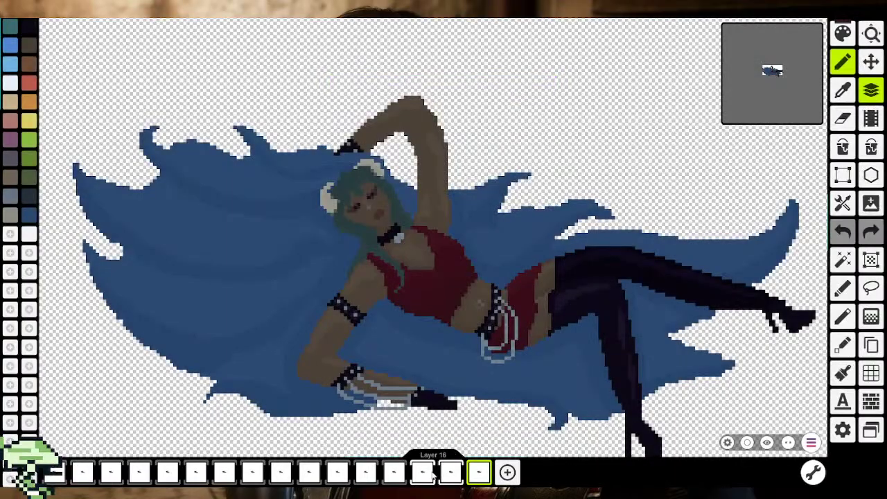
{"action": "left_click", "coordinate": [451, 474]}
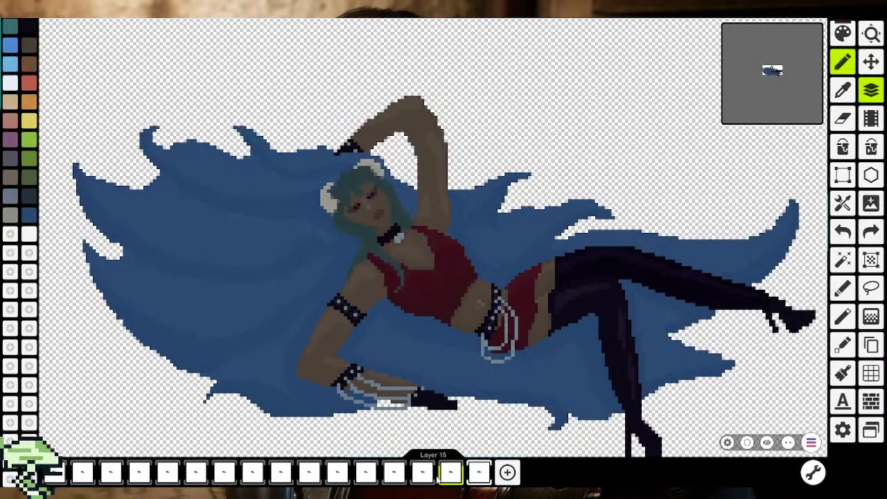
{"action": "key", "text": "ctrl+z"}
{"action": "key", "text": "ctrl+z"}
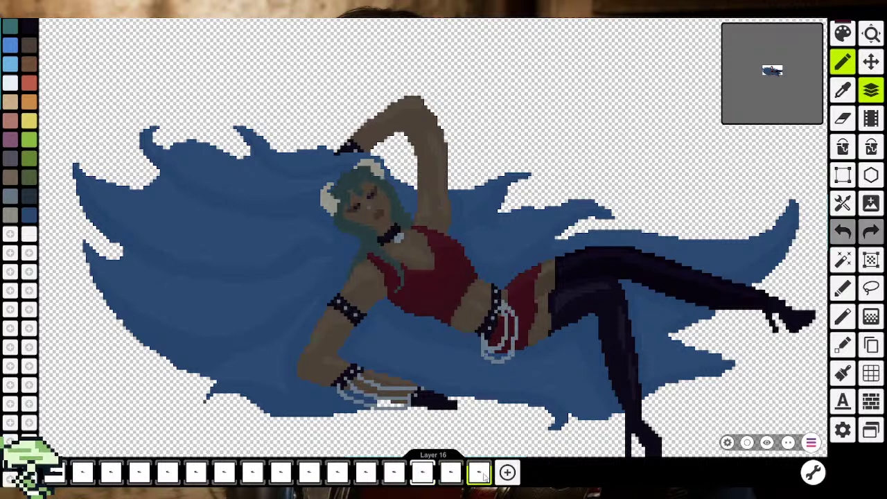
{"action": "key", "text": "ctrl+z"}
{"action": "left_click", "coordinate": [460, 478]}
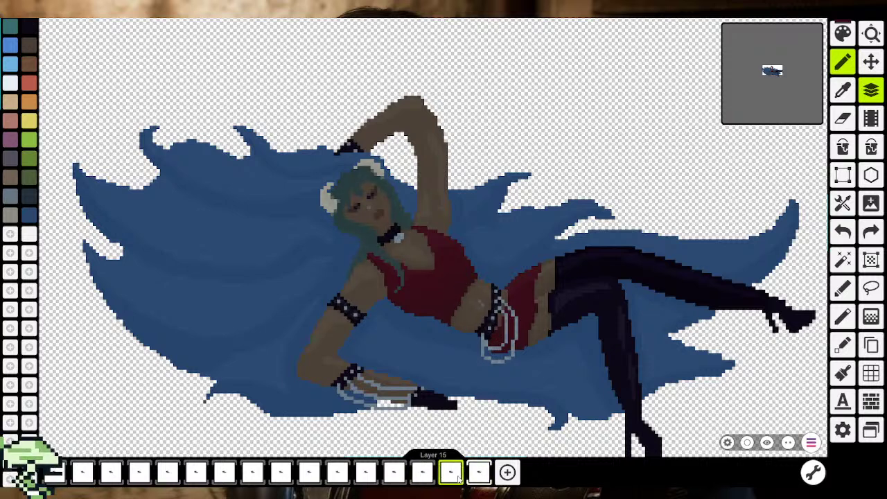
{"action": "left_click", "coordinate": [476, 473]}
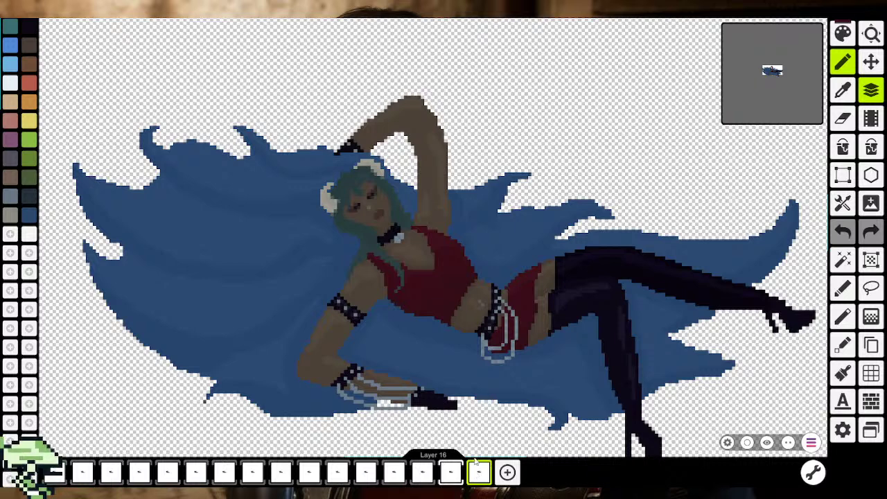
{"action": "scroll", "coordinate": [440, 280], "scroll_direction": "up", "scroll_amount": 2}
{"action": "scroll", "coordinate": [439, 281], "scroll_direction": "up", "scroll_amount": 2}
{"action": "scroll", "coordinate": [439, 284], "scroll_direction": "up", "scroll_amount": 2}
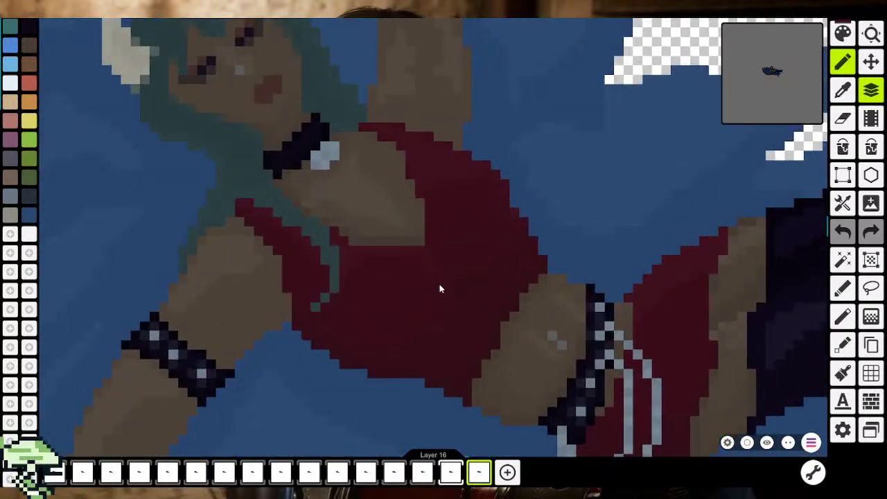
{"action": "scroll", "coordinate": [458, 281], "scroll_direction": "up", "scroll_amount": 2}
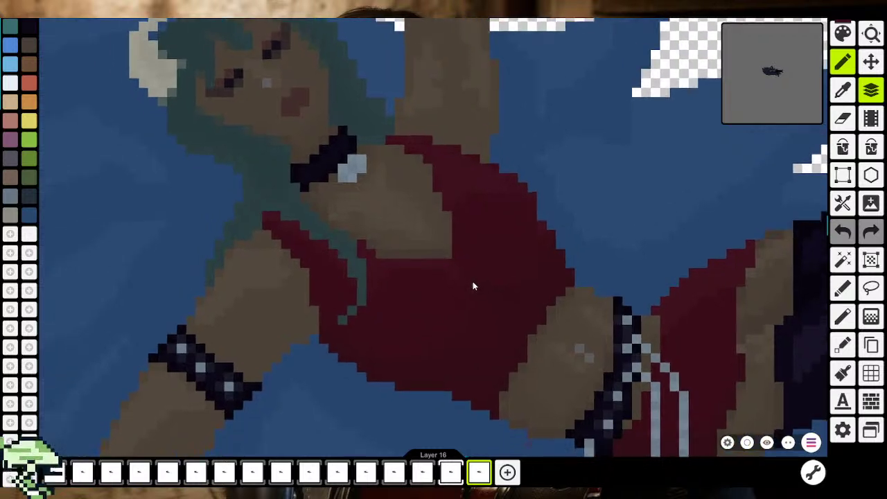
{"action": "scroll", "coordinate": [413, 284], "scroll_direction": "down", "scroll_amount": 2}
{"action": "scroll", "coordinate": [420, 299], "scroll_direction": "down", "scroll_amount": 2}
{"action": "scroll", "coordinate": [414, 317], "scroll_direction": "down", "scroll_amount": 2}
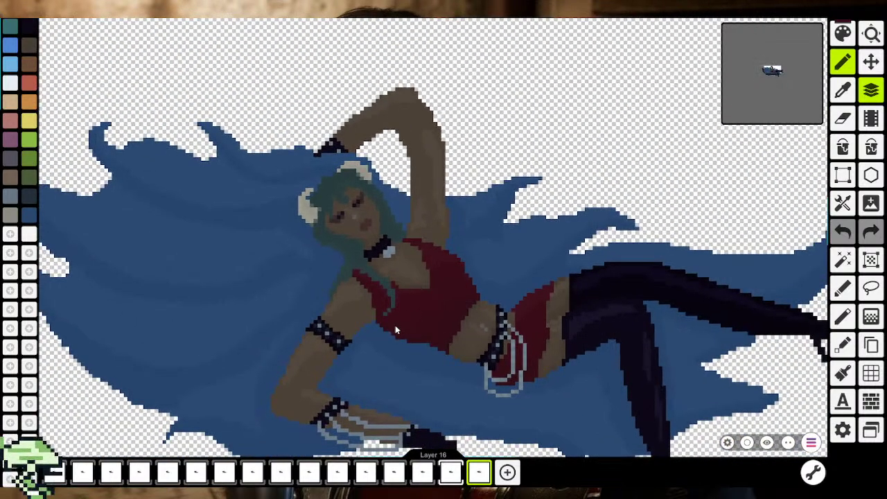
{"action": "scroll", "coordinate": [395, 326], "scroll_direction": "up", "scroll_amount": 1}
{"action": "scroll", "coordinate": [397, 324], "scroll_direction": "up", "scroll_amount": 1}
{"action": "scroll", "coordinate": [409, 321], "scroll_direction": "up", "scroll_amount": 1}
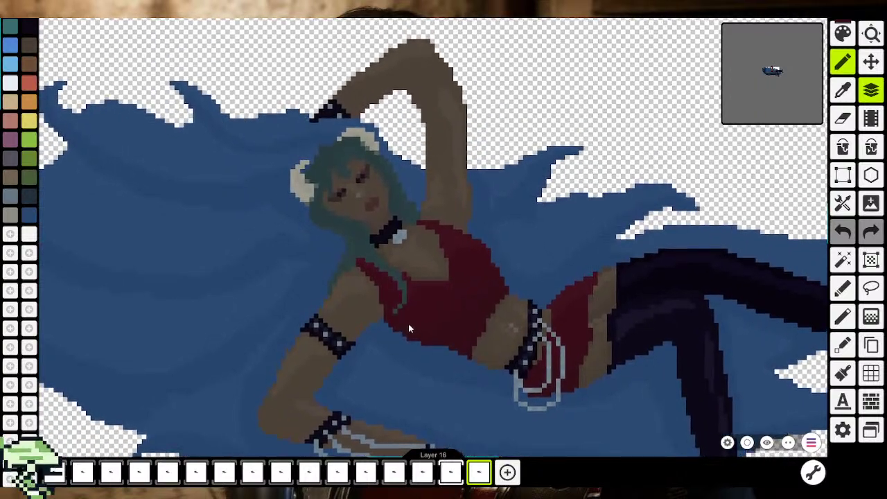
{"action": "left_click_drag", "start_coordinate": [408, 323], "coordinate": [315, 256]}
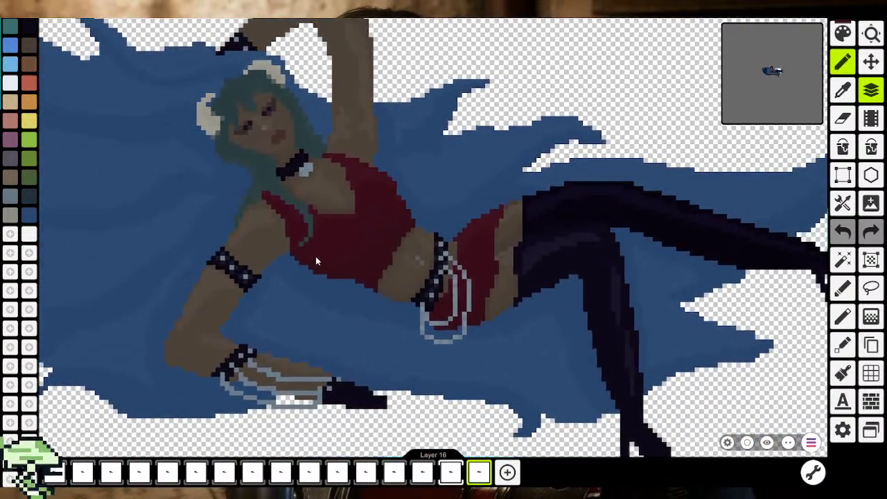
{"action": "scroll", "coordinate": [320, 262], "scroll_direction": "down", "scroll_amount": 1}
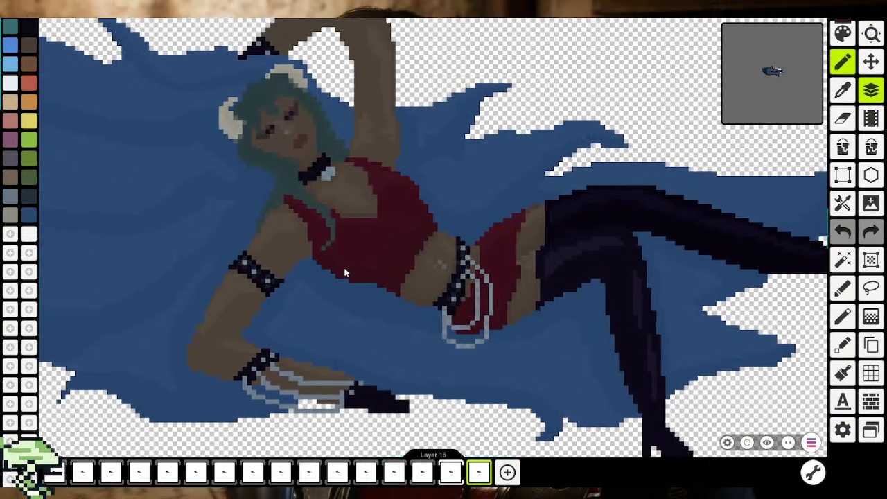
{"action": "scroll", "coordinate": [350, 281], "scroll_direction": "down", "scroll_amount": 1}
{"action": "scroll", "coordinate": [357, 291], "scroll_direction": "down", "scroll_amount": 1}
{"action": "scroll", "coordinate": [358, 292], "scroll_direction": "down", "scroll_amount": 1}
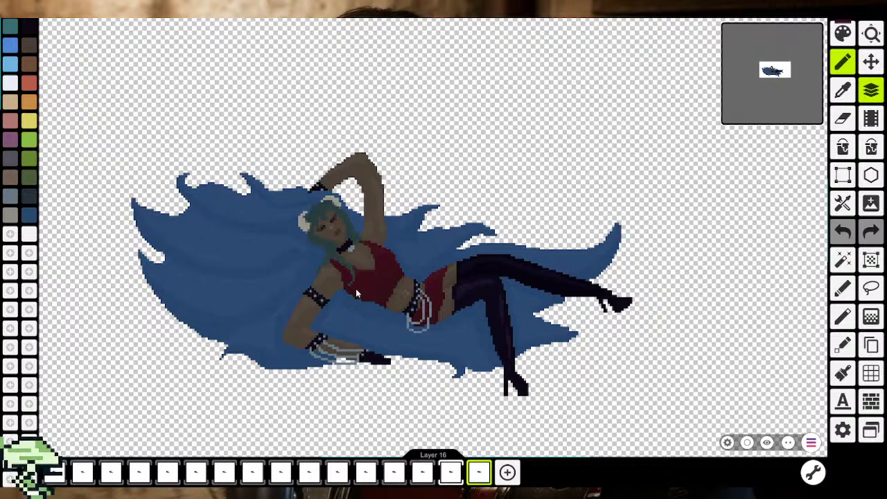
{"action": "mouse_move", "coordinate": [473, 307]}
{"action": "left_mouse_down"}
{"action": "mouse_move", "coordinate": [480, 282]}
{"action": "mouse_move", "coordinate": [452, 250]}
{"action": "left_mouse_up"}
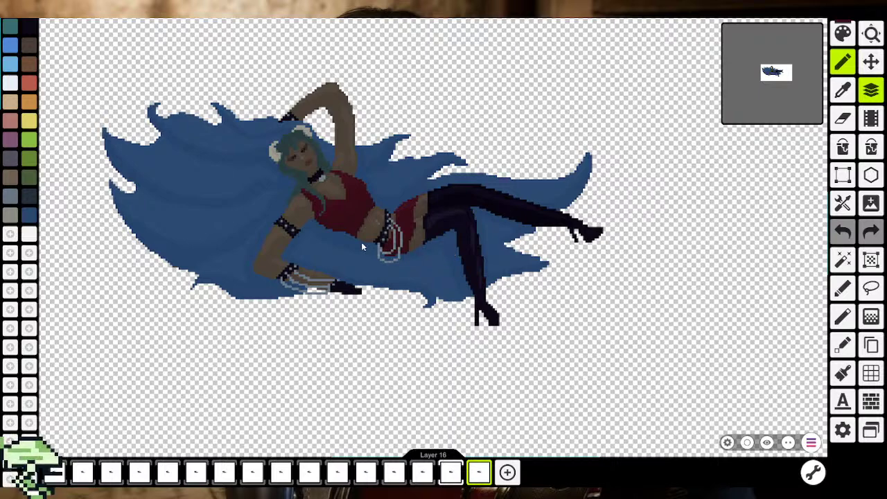
{"action": "scroll", "coordinate": [345, 242], "scroll_direction": "up", "scroll_amount": 1}
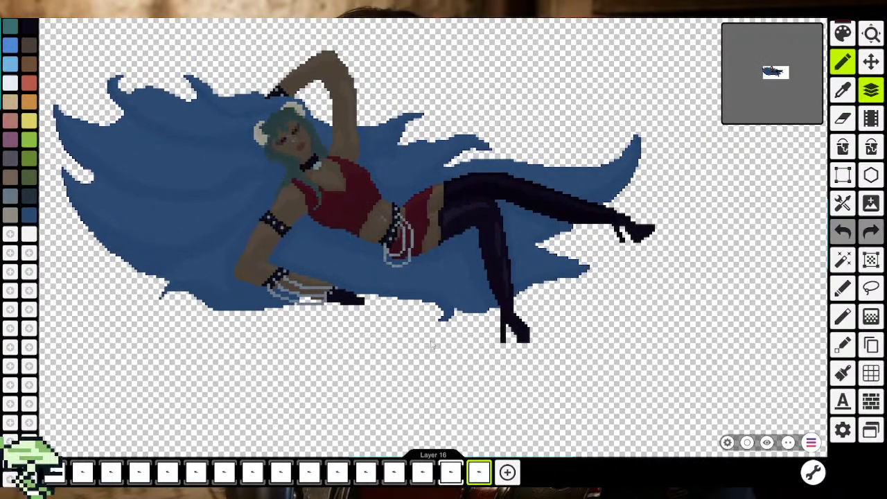
{"action": "left_click_drag", "start_coordinate": [346, 241], "coordinate": [370, 285]}
{"action": "left_click", "coordinate": [431, 474]}
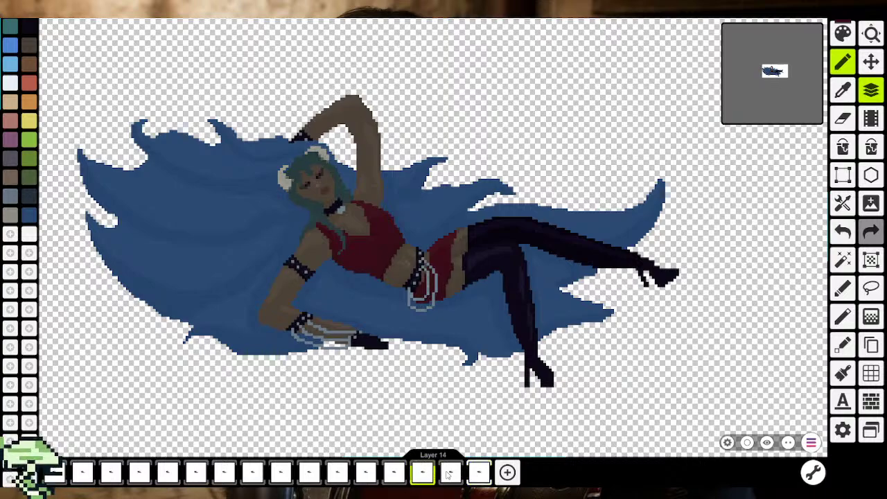
Zoom in on the belt rings at the figure's waist
{"action": "scroll", "coordinate": [448, 284], "scroll_direction": "up", "scroll_amount": 3}
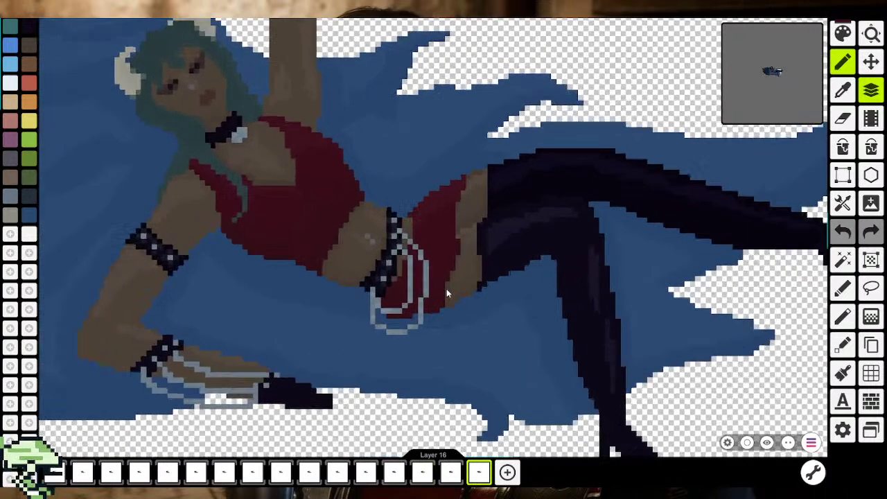
{"action": "scroll", "coordinate": [447, 288], "scroll_direction": "up", "scroll_amount": 3}
{"action": "scroll", "coordinate": [512, 326], "scroll_direction": "down", "scroll_amount": 2}
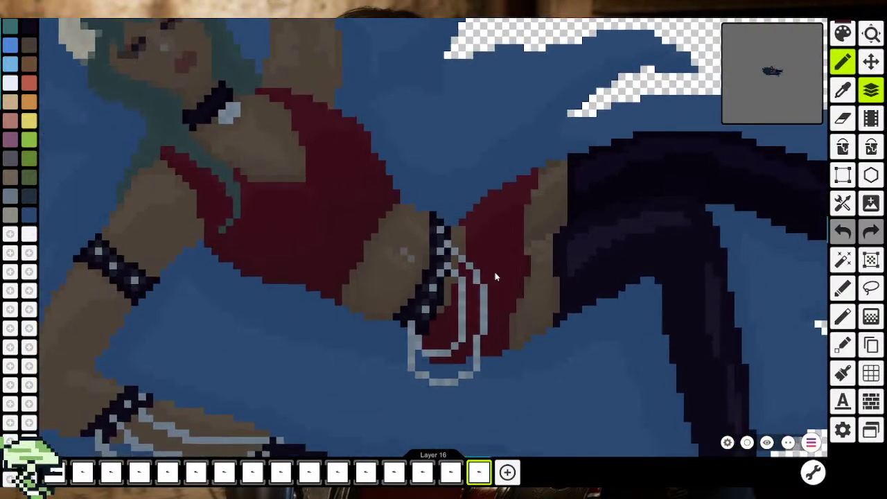
{"action": "key", "text": "i"}
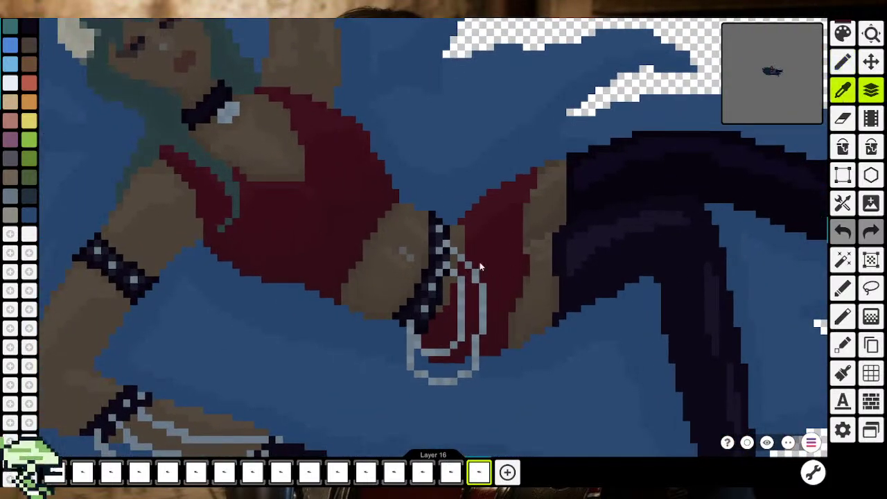
{"action": "key", "text": "b"}
{"action": "scroll", "coordinate": [521, 341], "scroll_direction": "down", "scroll_amount": 2}
{"action": "scroll", "coordinate": [454, 362], "scroll_direction": "up", "scroll_amount": 4}
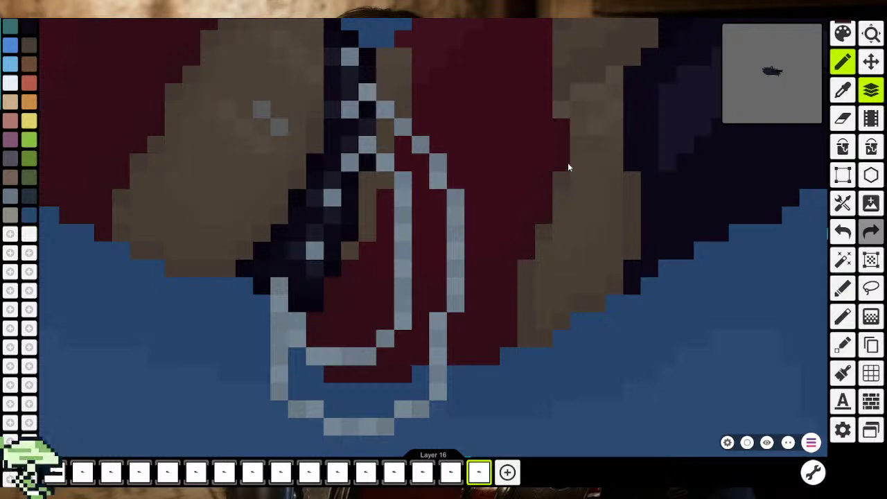
{"action": "scroll", "coordinate": [543, 211], "scroll_direction": "down", "scroll_amount": 2}
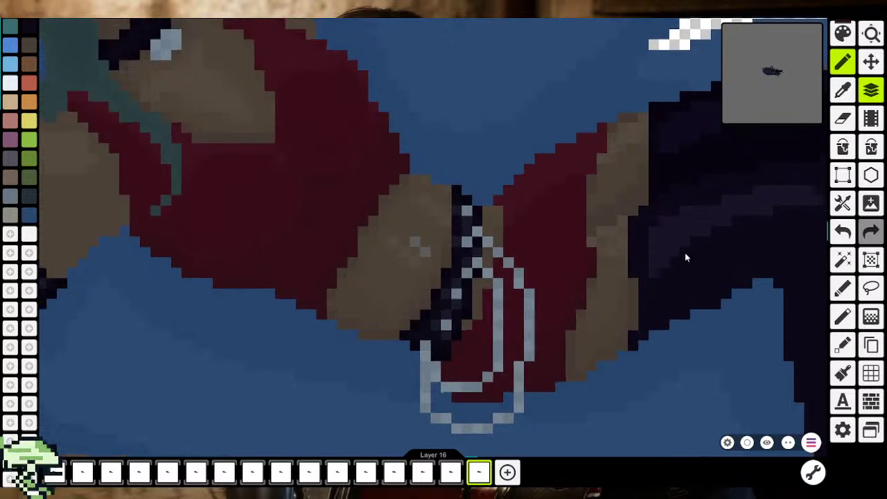
Sample the outfit's dark red and paint it onto the skirt beside the belt rings
{"action": "key", "text": "i"}
{"action": "scroll", "coordinate": [291, 292], "scroll_direction": "up", "scroll_amount": 2}
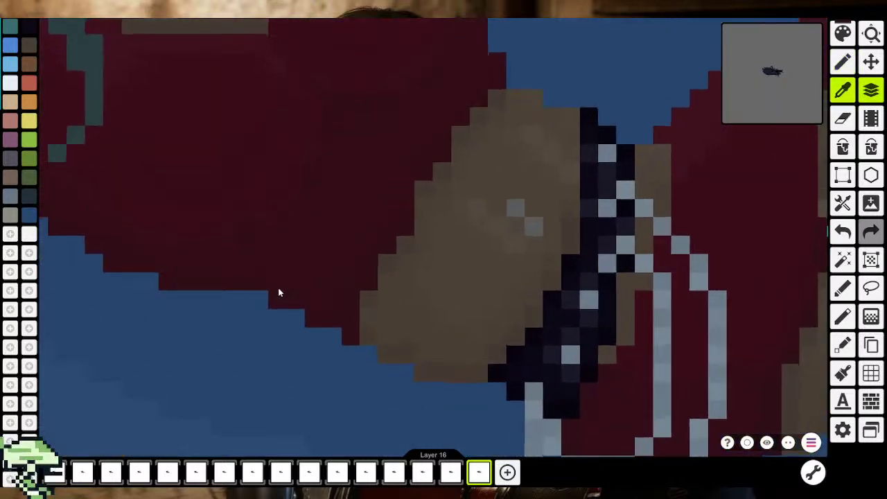
{"action": "scroll", "coordinate": [277, 291], "scroll_direction": "up", "scroll_amount": 2}
{"action": "left_click", "coordinate": [366, 309]}
{"action": "left_click_drag", "start_coordinate": [613, 348], "coordinate": [349, 332]}
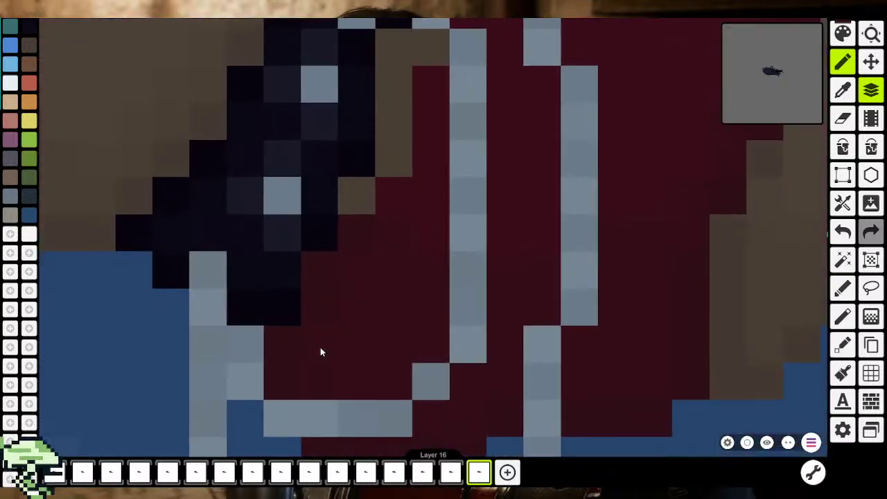
Pan and zoom around the waist to check the new skirt shading
{"action": "scroll", "coordinate": [422, 277], "scroll_direction": "down", "scroll_amount": 3}
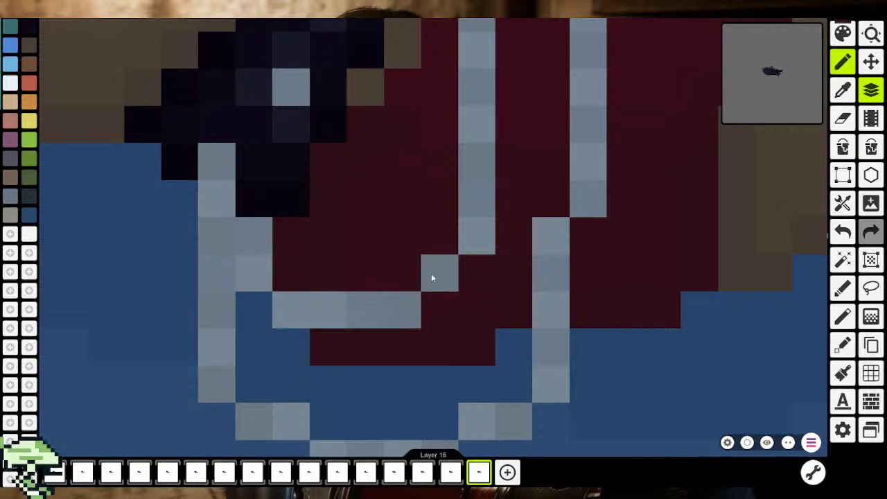
{"action": "scroll", "coordinate": [508, 271], "scroll_direction": "right", "scroll_amount": 5}
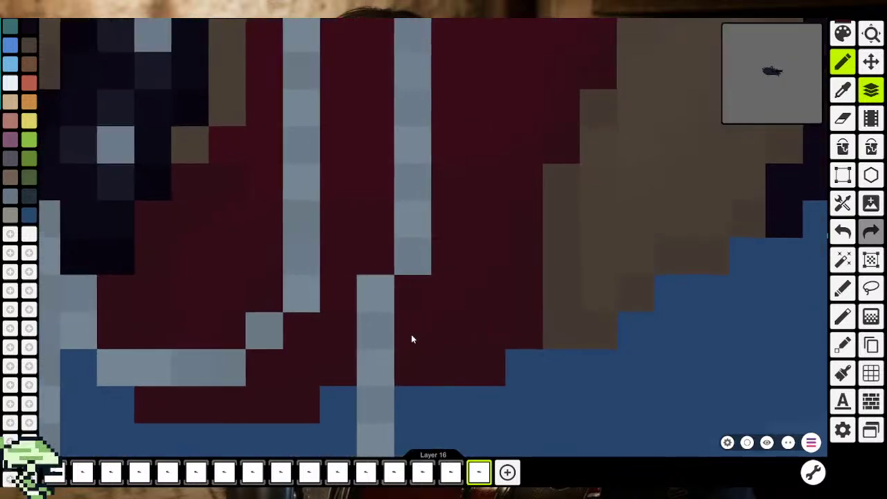
{"action": "scroll", "coordinate": [477, 284], "scroll_direction": "up", "scroll_amount": 2}
{"action": "scroll", "coordinate": [477, 284], "scroll_direction": "right", "scroll_amount": 1}
{"action": "scroll", "coordinate": [477, 285], "scroll_direction": "up", "scroll_amount": 2}
{"action": "scroll", "coordinate": [477, 285], "scroll_direction": "right", "scroll_amount": 1}
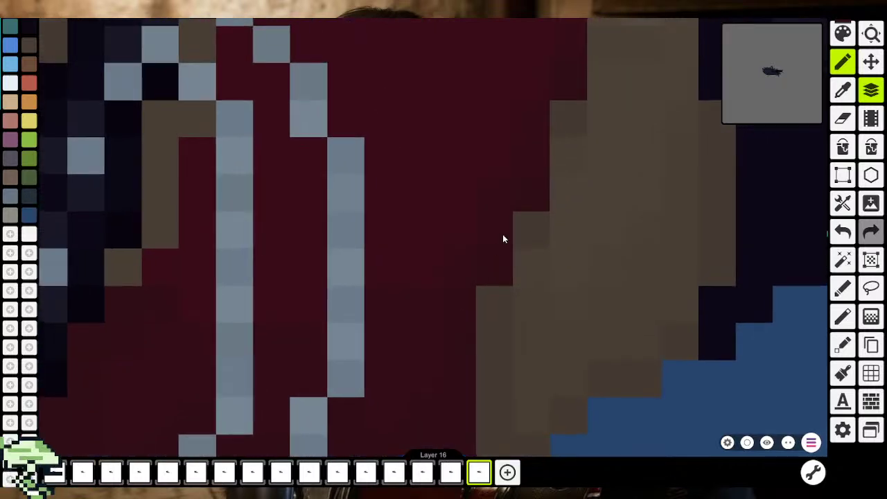
{"action": "scroll", "coordinate": [469, 313], "scroll_direction": "right", "scroll_amount": 2}
{"action": "scroll", "coordinate": [469, 313], "scroll_direction": "up", "scroll_amount": 1}
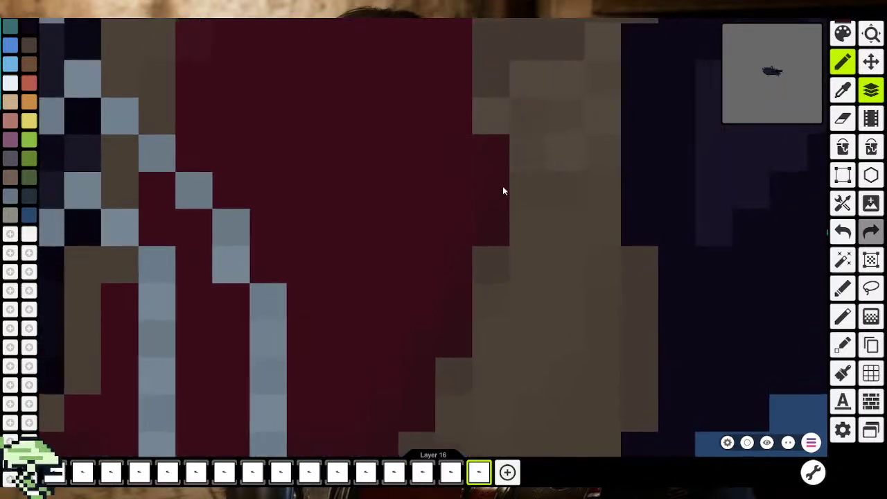
{"action": "scroll", "coordinate": [467, 224], "scroll_direction": "down", "scroll_amount": 2}
{"action": "scroll", "coordinate": [447, 366], "scroll_direction": "up", "scroll_amount": 3}
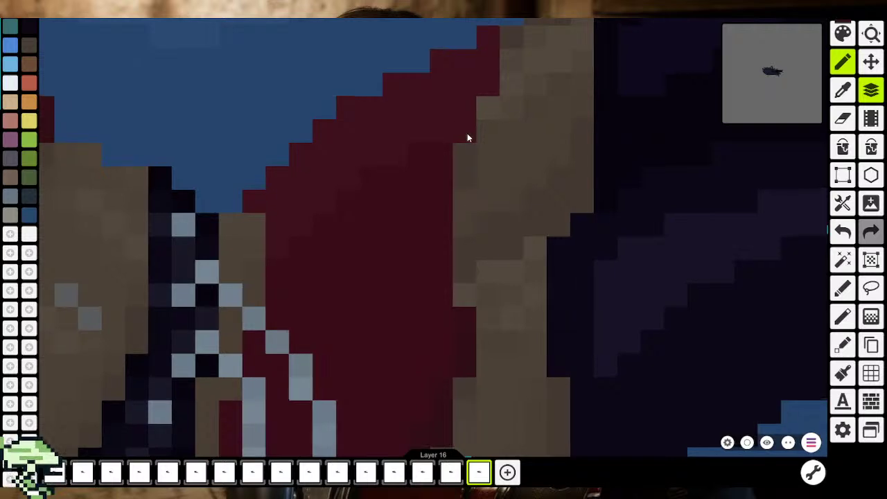
{"action": "scroll", "coordinate": [454, 237], "scroll_direction": "down", "scroll_amount": 1}
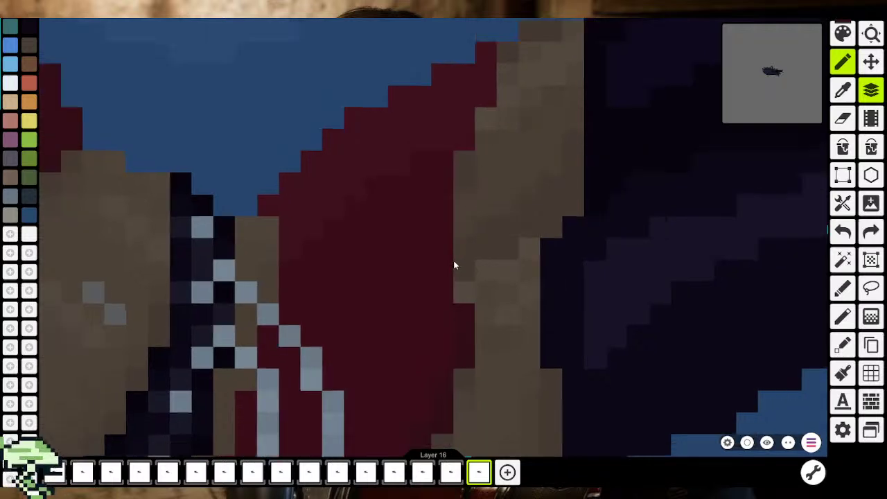
{"action": "scroll", "coordinate": [498, 239], "scroll_direction": "down", "scroll_amount": 3}
{"action": "scroll", "coordinate": [554, 264], "scroll_direction": "left", "scroll_amount": 2}
{"action": "scroll", "coordinate": [561, 250], "scroll_direction": "left", "scroll_amount": 1}
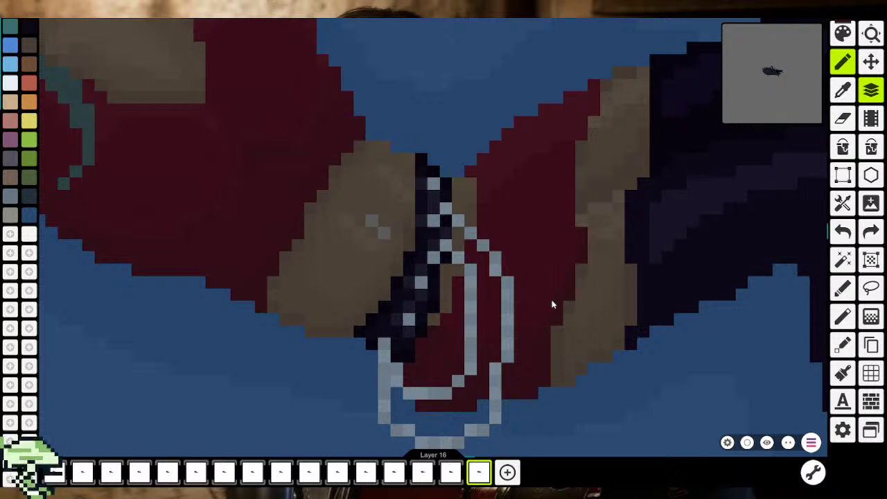
Sample the skirt red from inside the belt rings with the eyedropper
{"action": "key", "text": "i"}
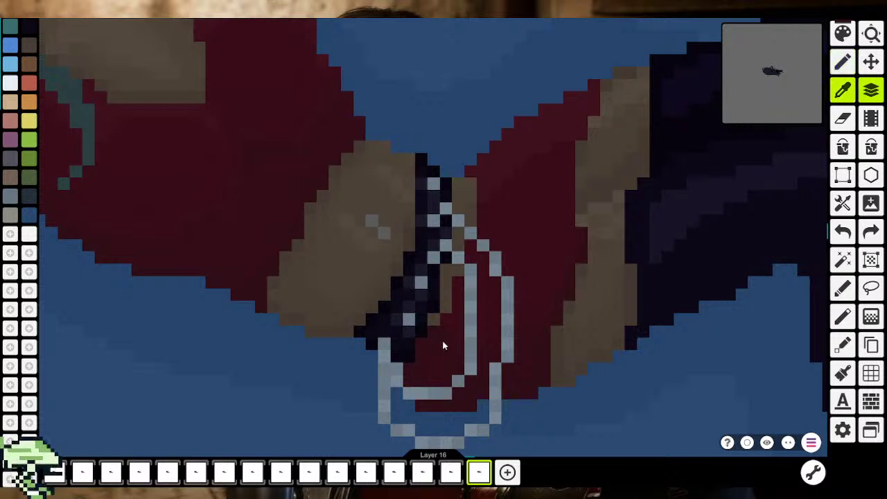
{"action": "scroll", "coordinate": [444, 344], "scroll_direction": "up", "scroll_amount": 2}
{"action": "left_click", "coordinate": [448, 365]}
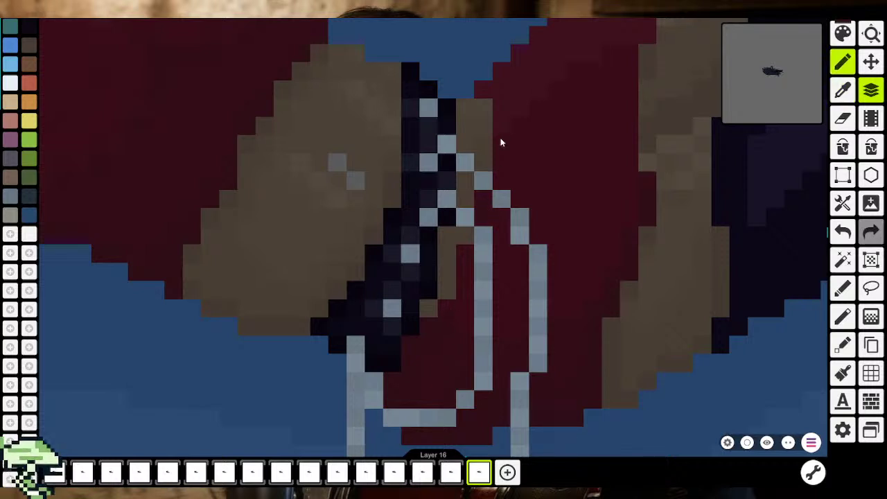
{"action": "scroll", "coordinate": [456, 275], "scroll_direction": "down", "scroll_amount": 2}
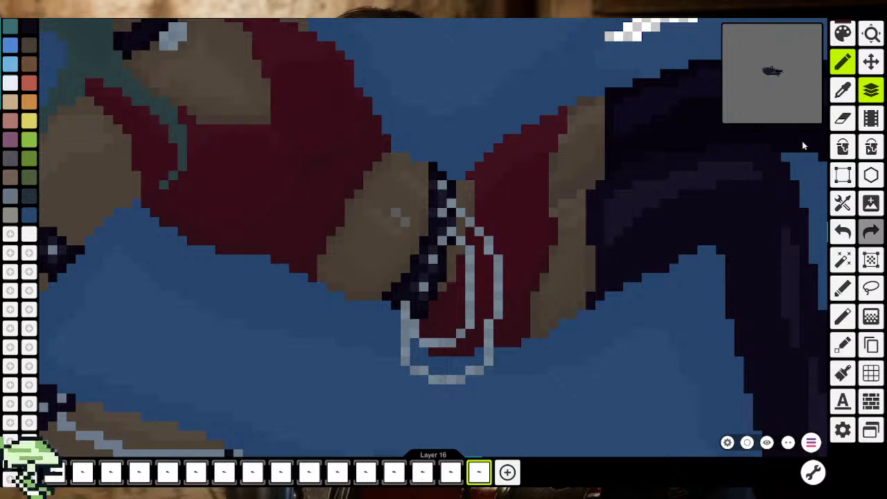
{"action": "scroll", "coordinate": [317, 244], "scroll_direction": "up", "scroll_amount": 1}
{"action": "scroll", "coordinate": [487, 344], "scroll_direction": "up", "scroll_amount": 1}
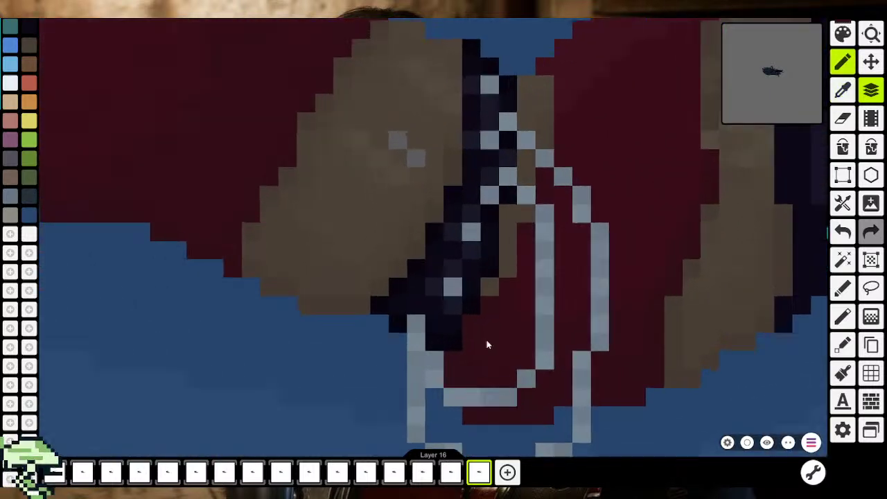
{"action": "scroll", "coordinate": [486, 344], "scroll_direction": "up", "scroll_amount": 1}
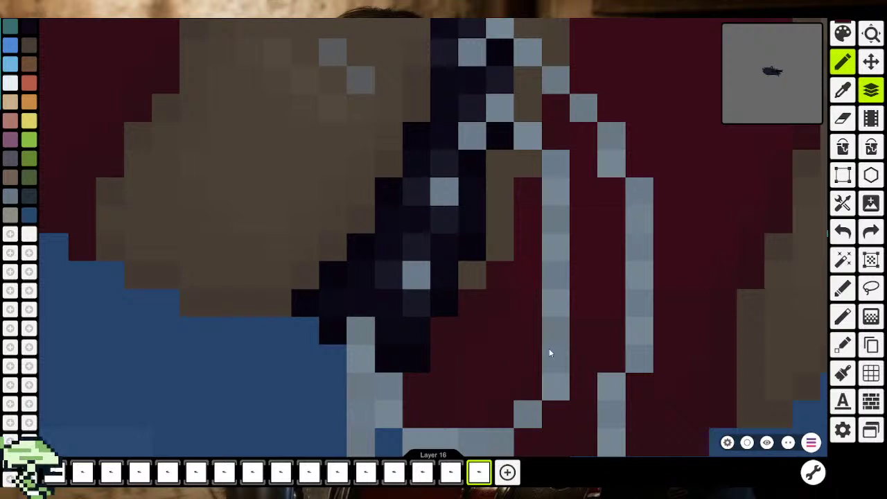
{"action": "scroll", "coordinate": [493, 346], "scroll_direction": "down", "scroll_amount": 2}
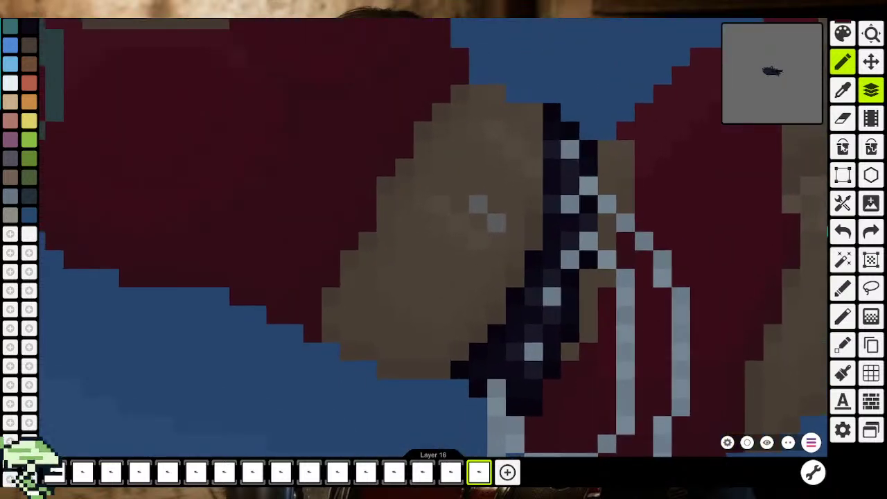
Zoom in and out over the skirt to inspect its dark red shading
{"action": "key", "text": "i"}
{"action": "left_click", "coordinate": [220, 208]}
{"action": "scroll", "coordinate": [367, 283], "scroll_direction": "up", "scroll_amount": 1}
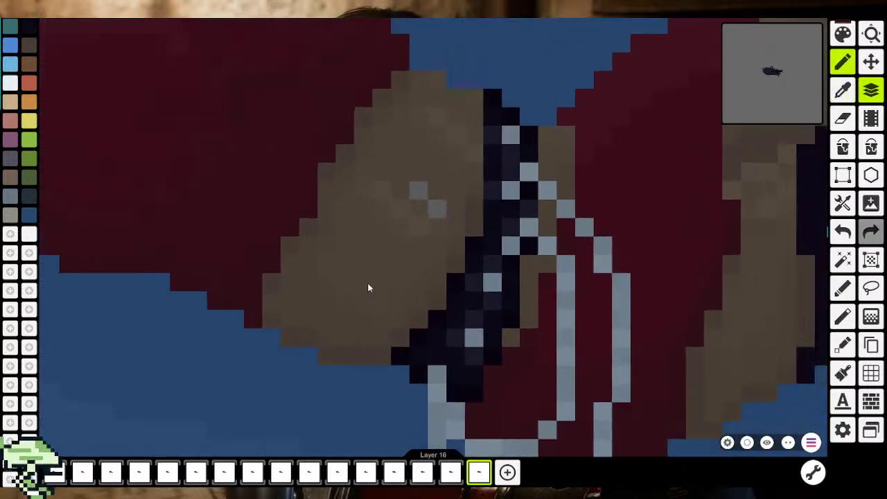
{"action": "scroll", "coordinate": [430, 350], "scroll_direction": "up", "scroll_amount": 1}
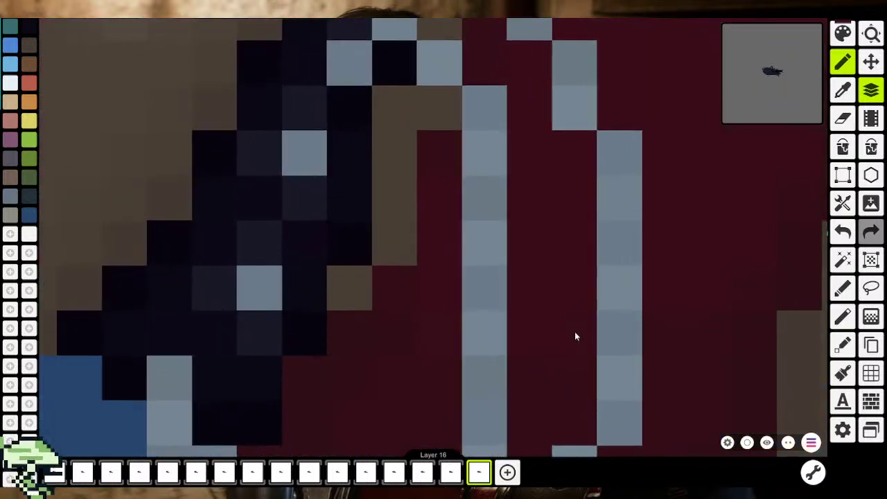
{"action": "scroll", "coordinate": [718, 291], "scroll_direction": "down", "scroll_amount": 1}
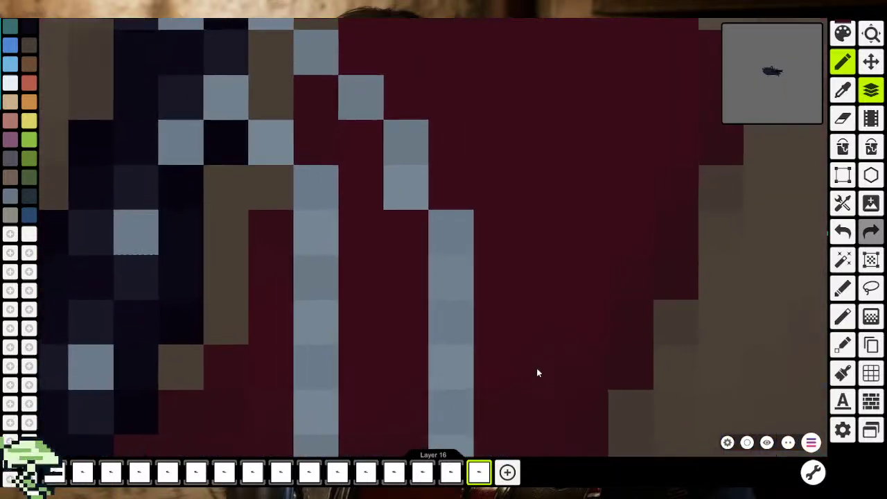
{"action": "scroll", "coordinate": [597, 250], "scroll_direction": "up", "scroll_amount": 1}
{"action": "scroll", "coordinate": [448, 362], "scroll_direction": "down", "scroll_amount": 1}
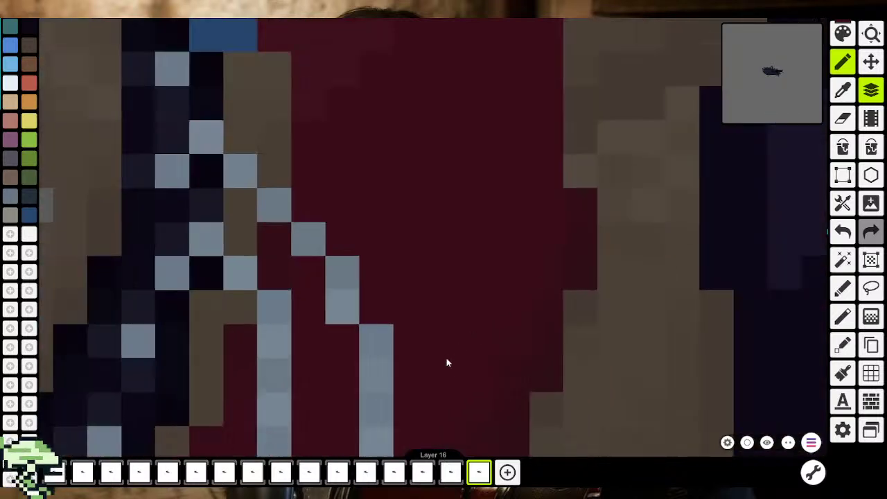
{"action": "scroll", "coordinate": [439, 370], "scroll_direction": "down", "scroll_amount": 1}
{"action": "scroll", "coordinate": [411, 333], "scroll_direction": "up", "scroll_amount": 1}
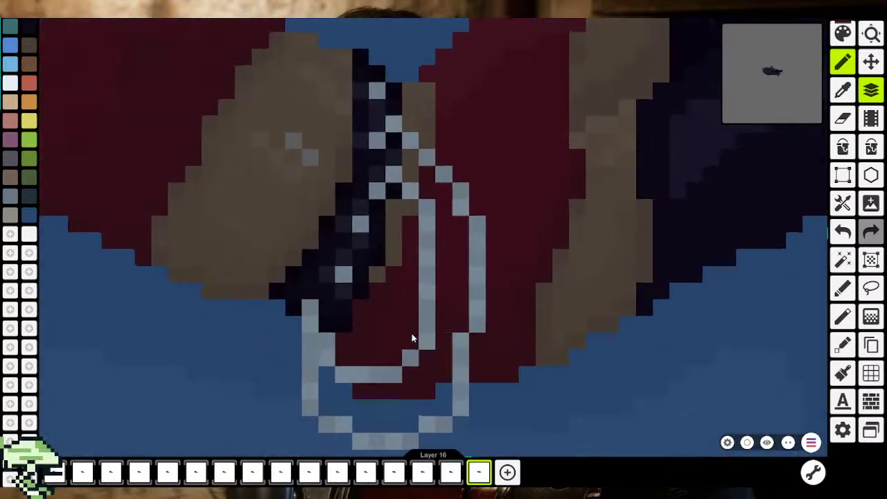
{"action": "scroll", "coordinate": [412, 334], "scroll_direction": "up", "scroll_amount": 1}
{"action": "scroll", "coordinate": [395, 304], "scroll_direction": "up", "scroll_amount": 1}
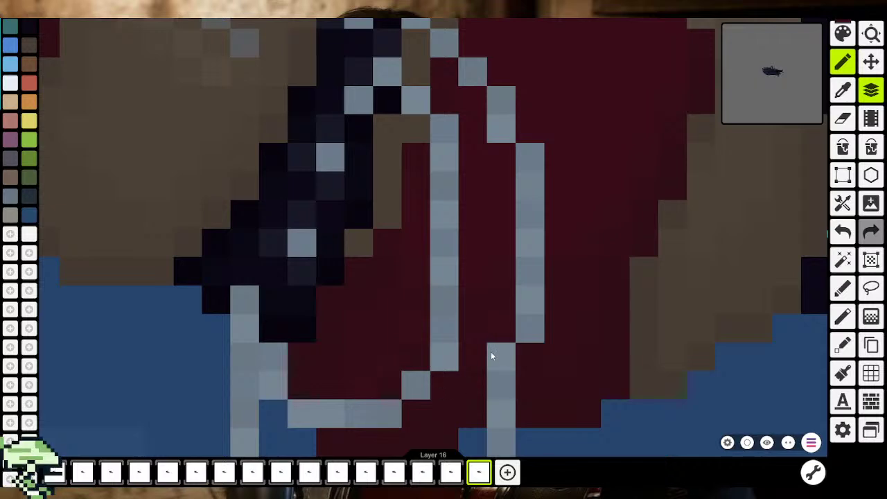
{"action": "scroll", "coordinate": [512, 372], "scroll_direction": "down", "scroll_amount": 3}
{"action": "scroll", "coordinate": [478, 385], "scroll_direction": "up", "scroll_amount": 2}
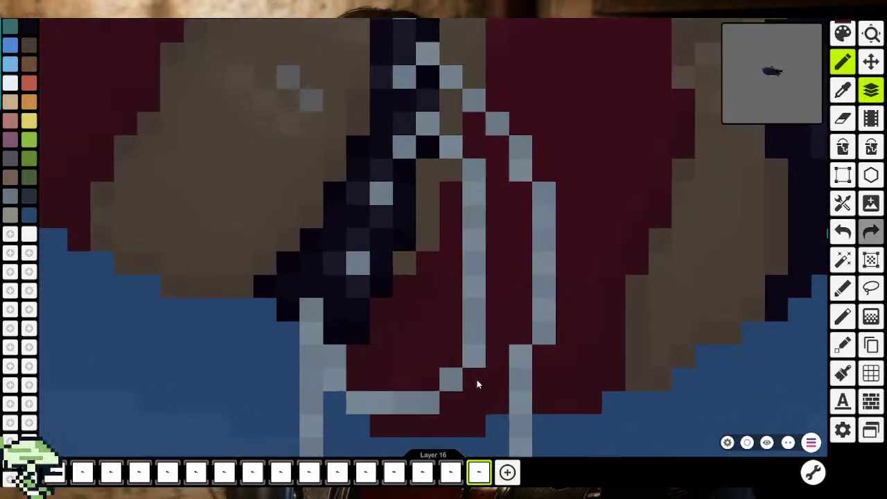
{"action": "scroll", "coordinate": [450, 397], "scroll_direction": "down", "scroll_amount": 1}
{"action": "scroll", "coordinate": [447, 417], "scroll_direction": "down", "scroll_amount": 2}
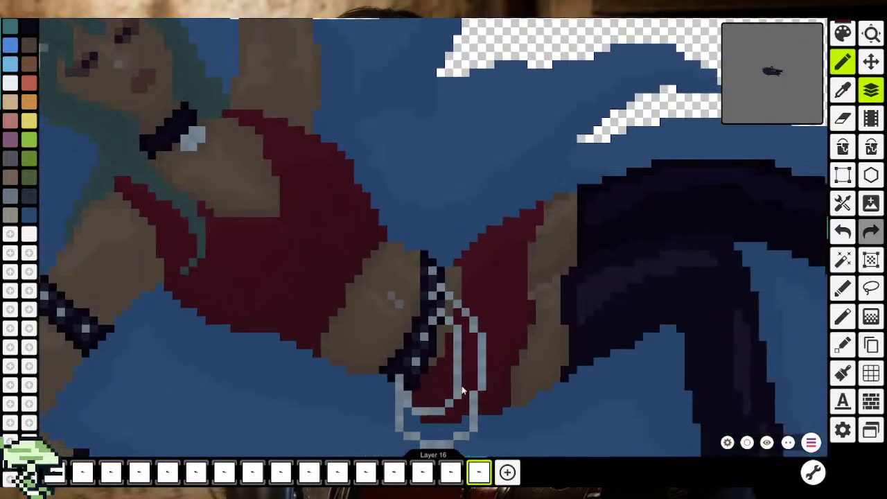
{"action": "scroll", "coordinate": [462, 385], "scroll_direction": "up", "scroll_amount": 1}
{"action": "scroll", "coordinate": [433, 346], "scroll_direction": "up", "scroll_amount": 3}
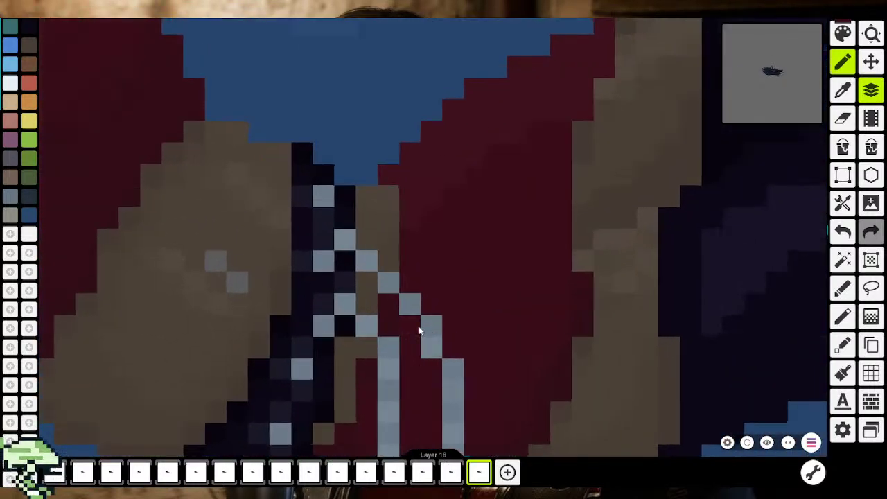
{"action": "scroll", "coordinate": [433, 231], "scroll_direction": "down", "scroll_amount": 3}
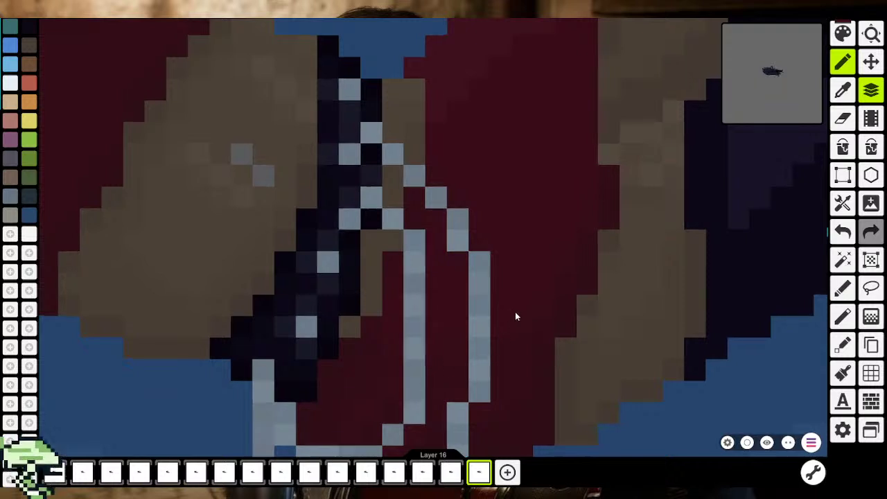
{"action": "scroll", "coordinate": [515, 311], "scroll_direction": "up", "scroll_amount": 3}
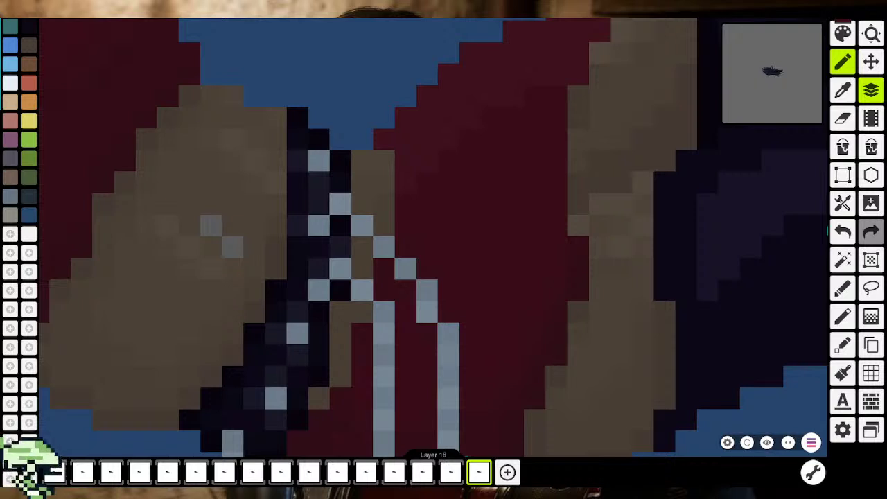
{"action": "scroll", "coordinate": [401, 314], "scroll_direction": "down", "scroll_amount": 2}
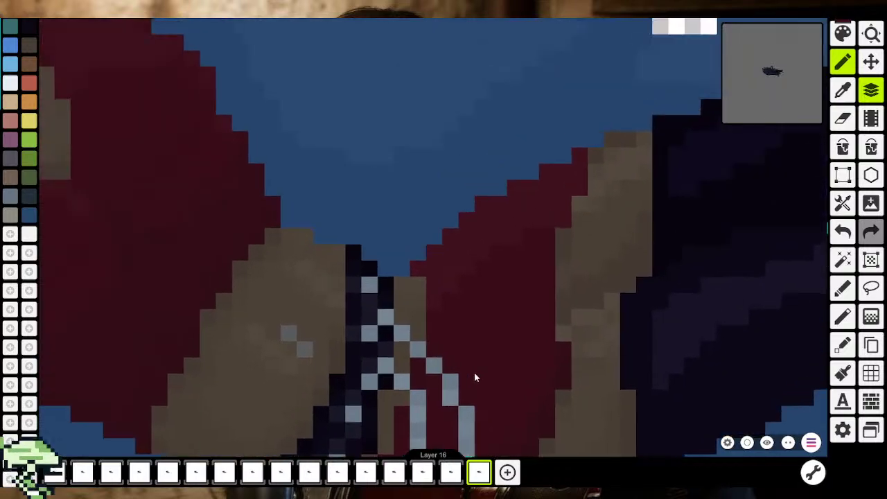
{"action": "scroll", "coordinate": [475, 375], "scroll_direction": "down", "scroll_amount": 4}
{"action": "scroll", "coordinate": [564, 278], "scroll_direction": "up", "scroll_amount": 2}
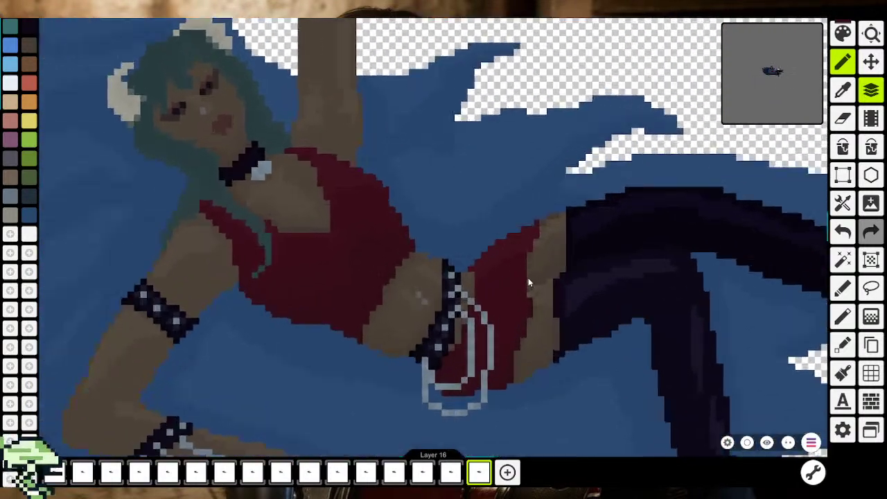
{"action": "scroll", "coordinate": [528, 277], "scroll_direction": "up", "scroll_amount": 4}
{"action": "key", "text": "b"}
{"action": "scroll", "coordinate": [478, 167], "scroll_direction": "up", "scroll_amount": 2}
{"action": "scroll", "coordinate": [448, 282], "scroll_direction": "up", "scroll_amount": 2}
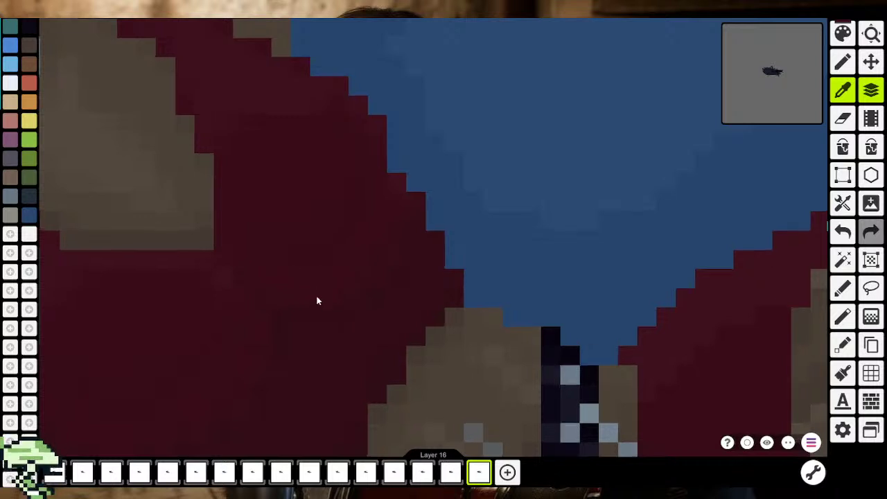
{"action": "scroll", "coordinate": [317, 301], "scroll_direction": "up", "scroll_amount": 3}
{"action": "scroll", "coordinate": [381, 281], "scroll_direction": "down", "scroll_amount": 2}
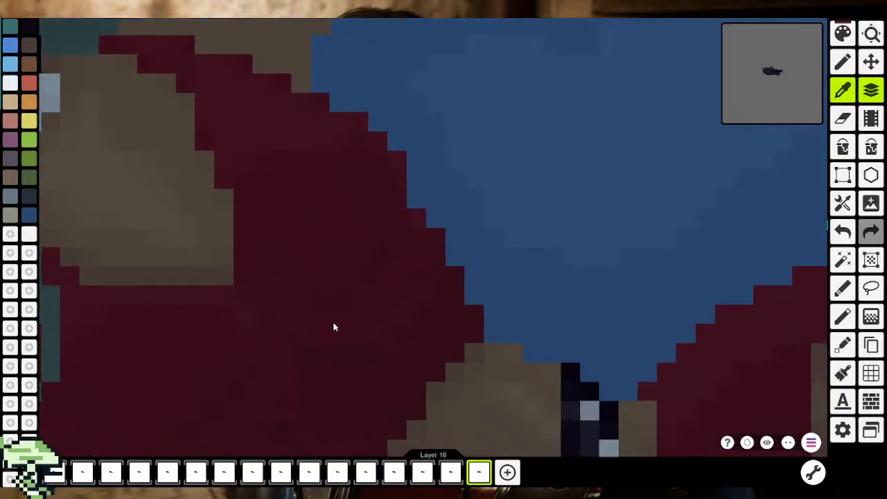
{"action": "key", "text": "b"}
{"action": "scroll", "coordinate": [519, 269], "scroll_direction": "down", "scroll_amount": 3}
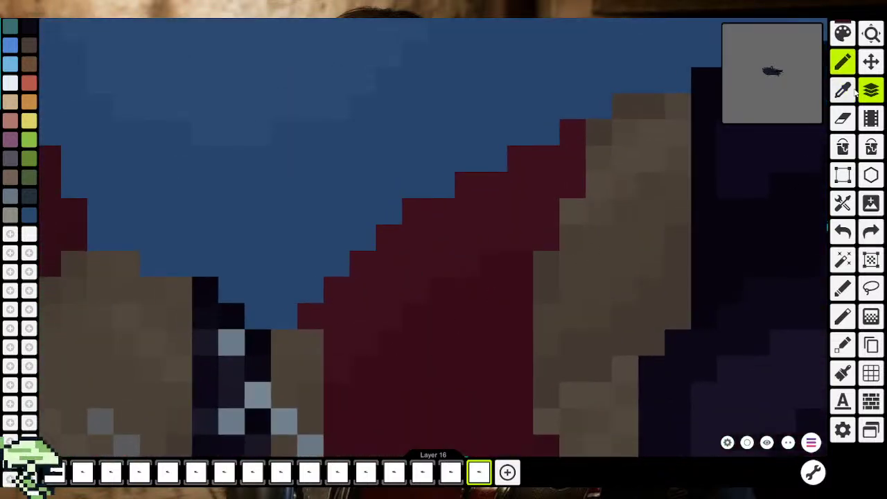
Pan along the skirt's red/blue diagonal edge up to the waist and stepped upper edge
{"action": "key", "text": "i"}
{"action": "mouse_move", "coordinate": [338, 199]}
{"action": "left_mouse_down"}
{"action": "mouse_move", "coordinate": [473, 243]}
{"action": "mouse_move", "coordinate": [551, 376]}
{"action": "left_mouse_up"}
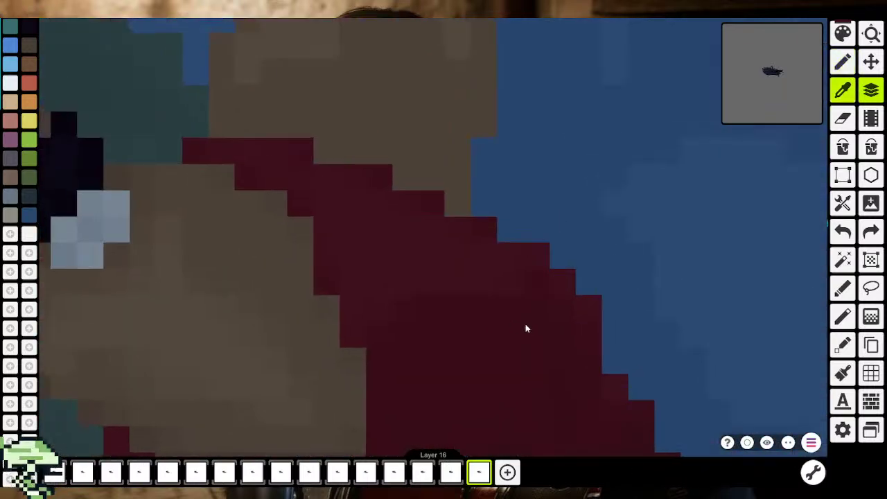
{"action": "mouse_move", "coordinate": [525, 326]}
{"action": "left_mouse_down"}
{"action": "mouse_move", "coordinate": [347, 270]}
{"action": "mouse_move", "coordinate": [301, 109]}
{"action": "left_mouse_up"}
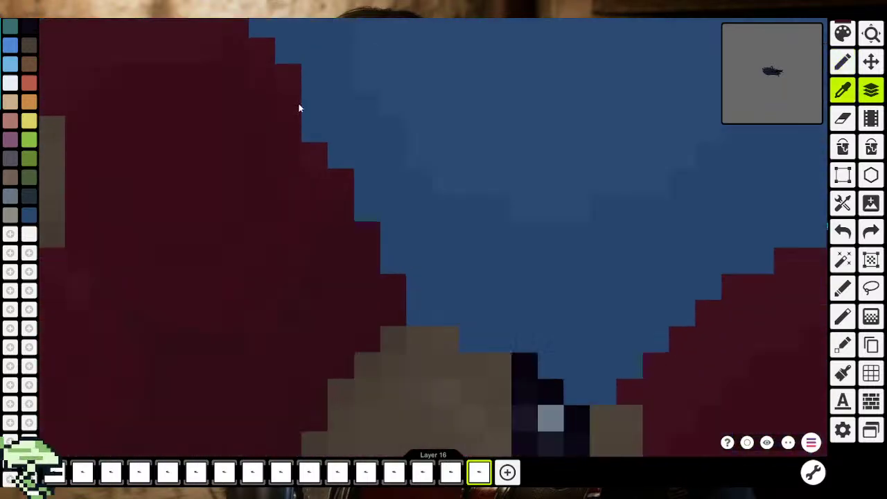
{"action": "mouse_move", "coordinate": [713, 380]}
{"action": "left_mouse_down"}
{"action": "mouse_move", "coordinate": [554, 251]}
{"action": "mouse_move", "coordinate": [360, 245]}
{"action": "mouse_move", "coordinate": [774, 337]}
{"action": "left_mouse_up"}
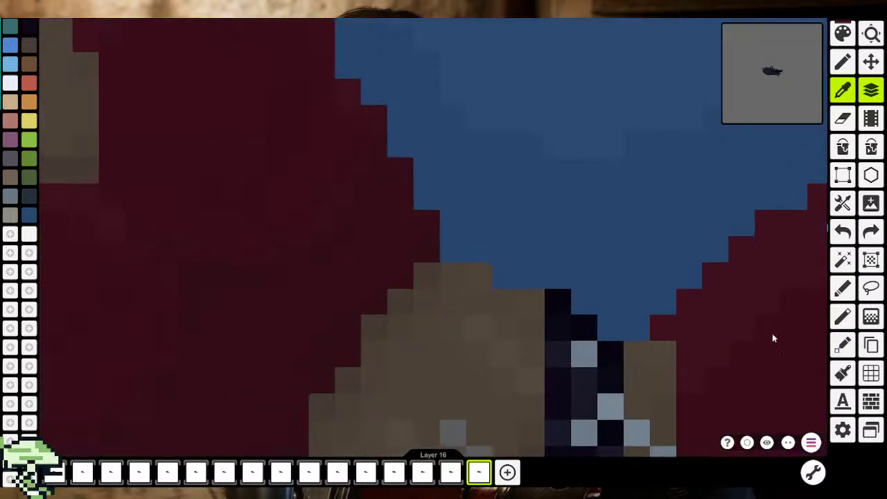
{"action": "left_click_drag", "start_coordinate": [418, 155], "coordinate": [508, 303]}
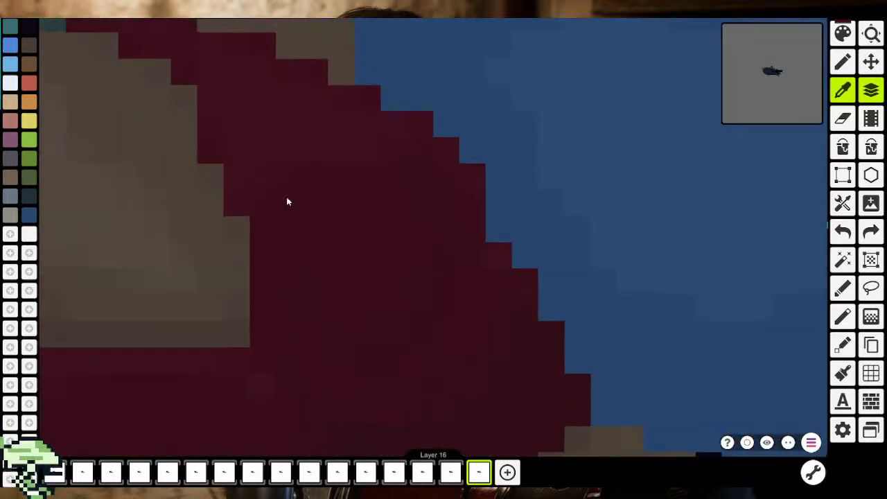
{"action": "left_click", "coordinate": [481, 240]}
{"action": "left_click_drag", "start_coordinate": [481, 240], "coordinate": [533, 276]}
{"action": "scroll", "coordinate": [533, 275], "scroll_direction": "up", "scroll_amount": 1}
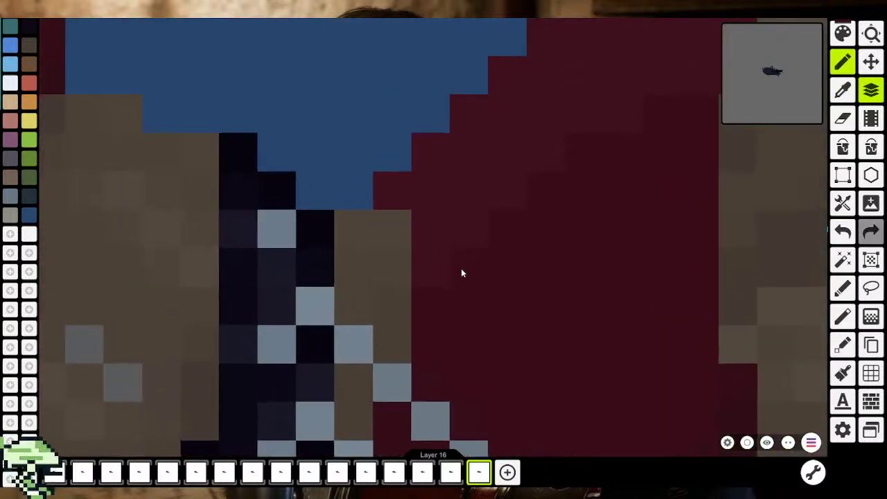
{"action": "left_click_drag", "start_coordinate": [571, 187], "coordinate": [471, 255]}
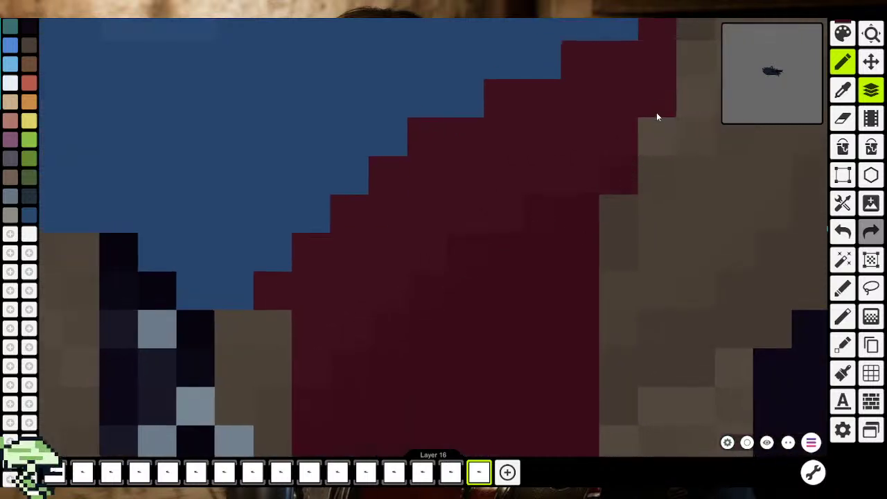
{"action": "scroll", "coordinate": [551, 268], "scroll_direction": "down", "scroll_amount": 3}
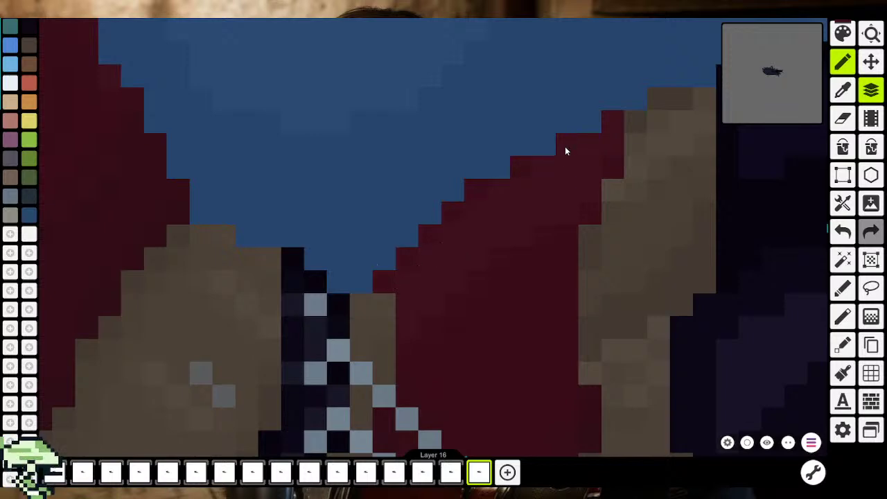
Lower the dark red 3B0D1A's opacity to 118 and confirm it as the drawing colour
{"action": "left_click", "coordinate": [841, 36]}
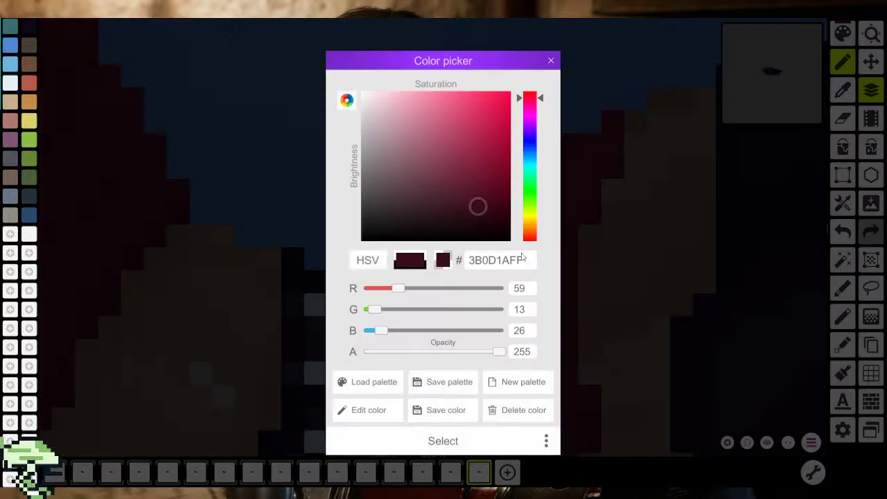
{"action": "left_click", "coordinate": [428, 352]}
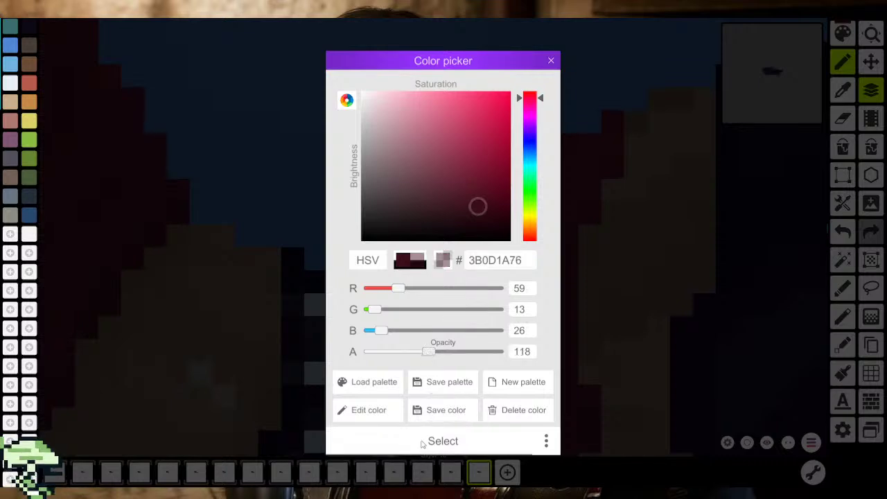
{"action": "left_click", "coordinate": [420, 442]}
Inspect the skirt's upper edge, zooming in and out around the waist
{"action": "scroll", "coordinate": [409, 291], "scroll_direction": "up", "scroll_amount": 2}
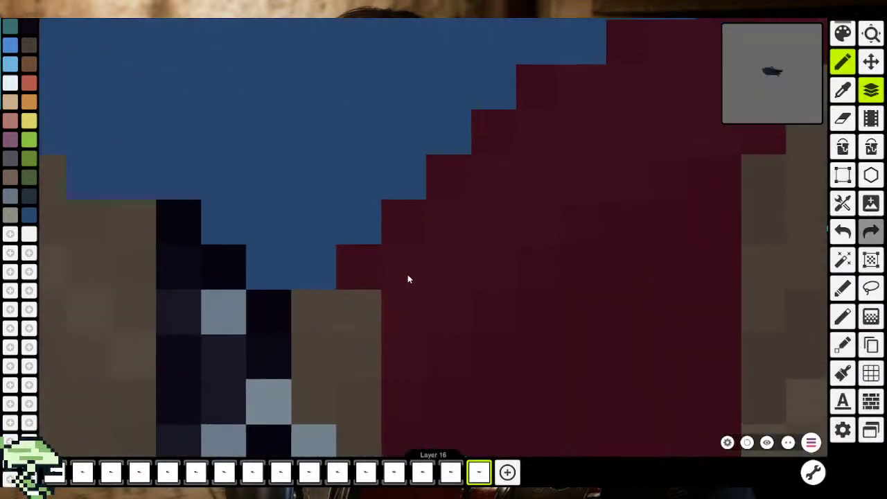
{"action": "left_click_drag", "start_coordinate": [499, 170], "coordinate": [366, 287]}
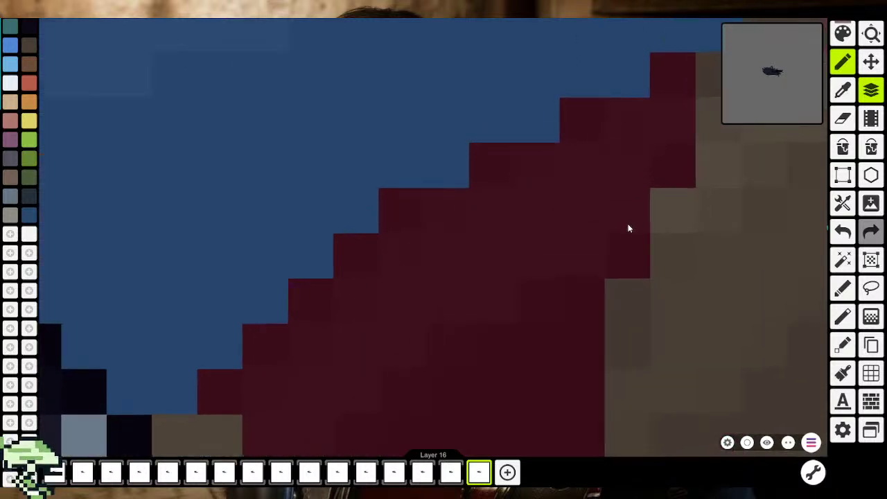
{"action": "scroll", "coordinate": [490, 298], "scroll_direction": "down", "scroll_amount": 3}
{"action": "scroll", "coordinate": [490, 298], "scroll_direction": "left", "scroll_amount": 3}
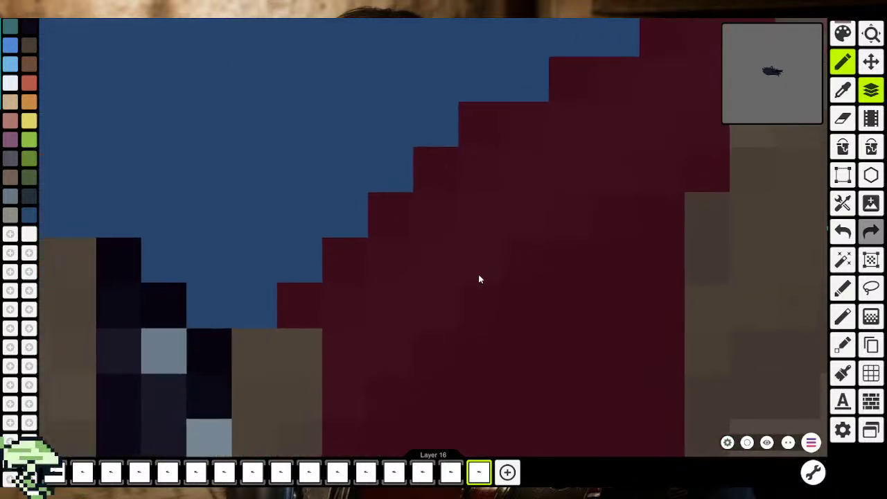
{"action": "scroll", "coordinate": [374, 326], "scroll_direction": "down", "scroll_amount": 2}
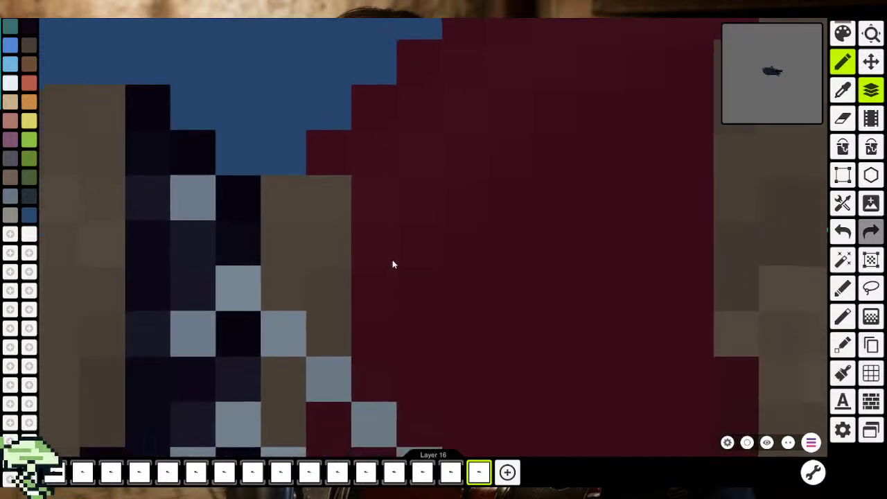
{"action": "scroll", "coordinate": [408, 296], "scroll_direction": "down", "scroll_amount": 5}
{"action": "scroll", "coordinate": [407, 296], "scroll_direction": "down", "scroll_amount": 2}
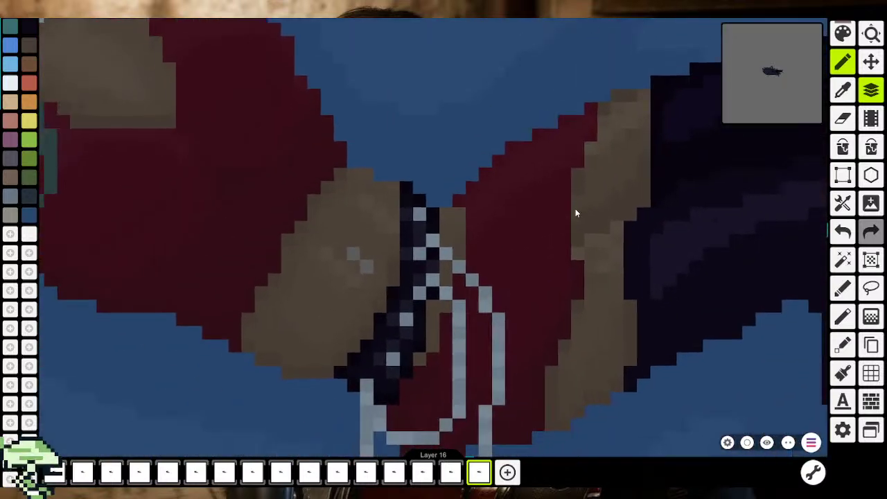
{"action": "scroll", "coordinate": [525, 238], "scroll_direction": "down", "scroll_amount": 3}
{"action": "scroll", "coordinate": [505, 262], "scroll_direction": "up", "scroll_amount": 1}
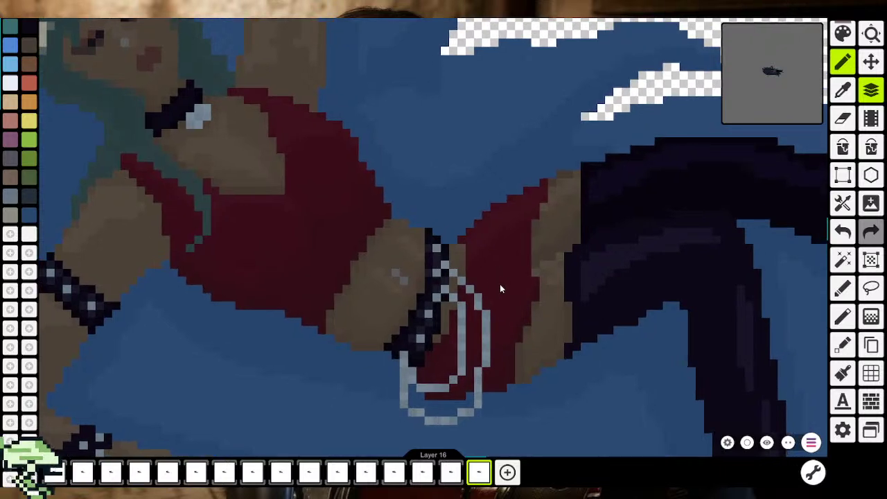
{"action": "key", "text": "i"}
{"action": "scroll", "coordinate": [443, 337], "scroll_direction": "up", "scroll_amount": 2}
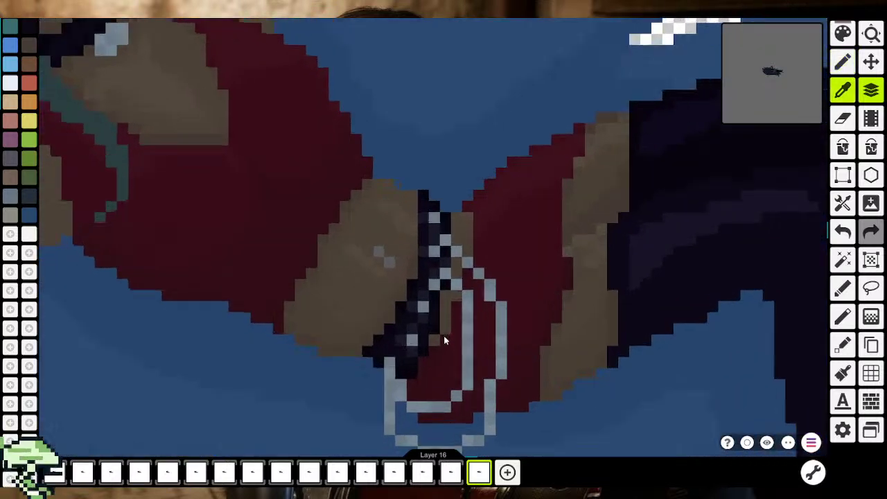
{"action": "scroll", "coordinate": [570, 301], "scroll_direction": "up", "scroll_amount": 1}
{"action": "key", "text": "b"}
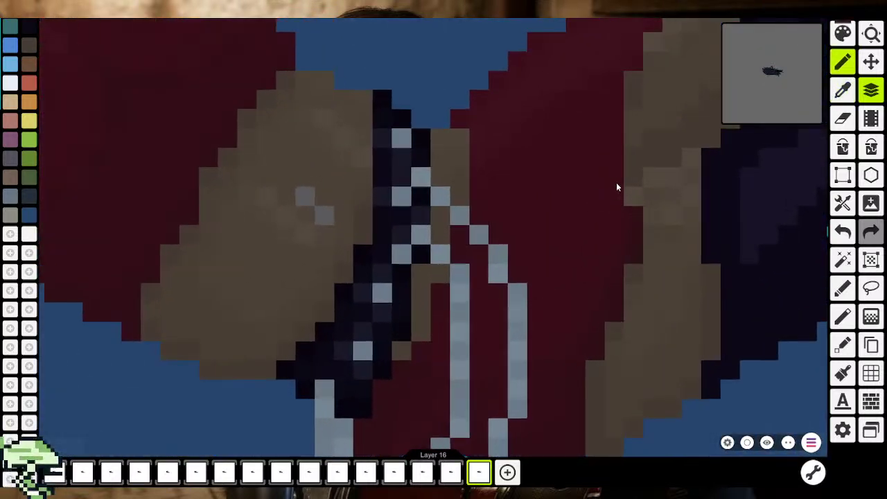
{"action": "scroll", "coordinate": [587, 236], "scroll_direction": "down", "scroll_amount": 1}
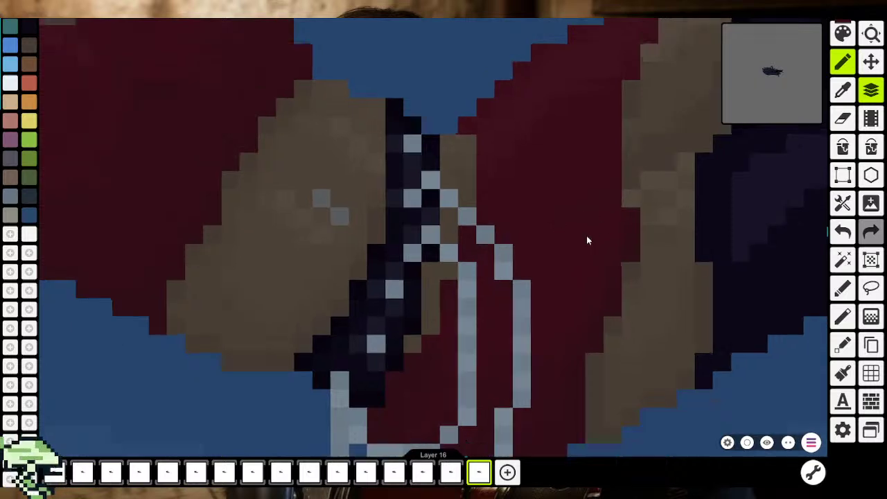
{"action": "scroll", "coordinate": [569, 290], "scroll_direction": "down", "scroll_amount": 3}
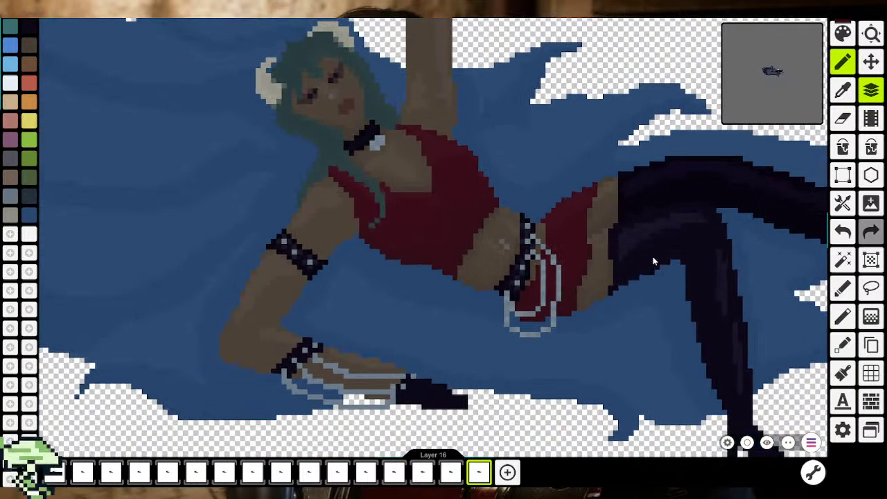
Sample the skirt's reds from the artwork to touch up its shading
{"action": "key", "text": "i"}
{"action": "scroll", "coordinate": [440, 236], "scroll_direction": "up", "scroll_amount": 2}
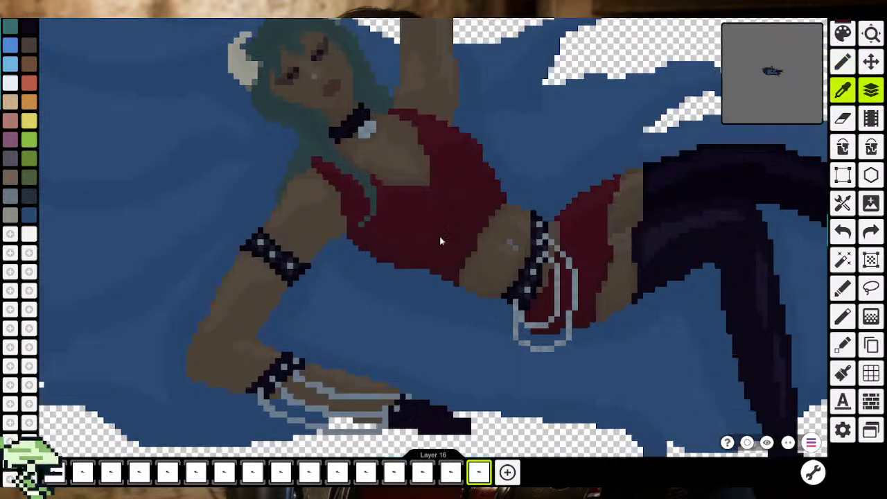
{"action": "scroll", "coordinate": [430, 234], "scroll_direction": "up", "scroll_amount": 3}
{"action": "left_click", "coordinate": [348, 236]}
{"action": "scroll", "coordinate": [539, 239], "scroll_direction": "right", "scroll_amount": 5}
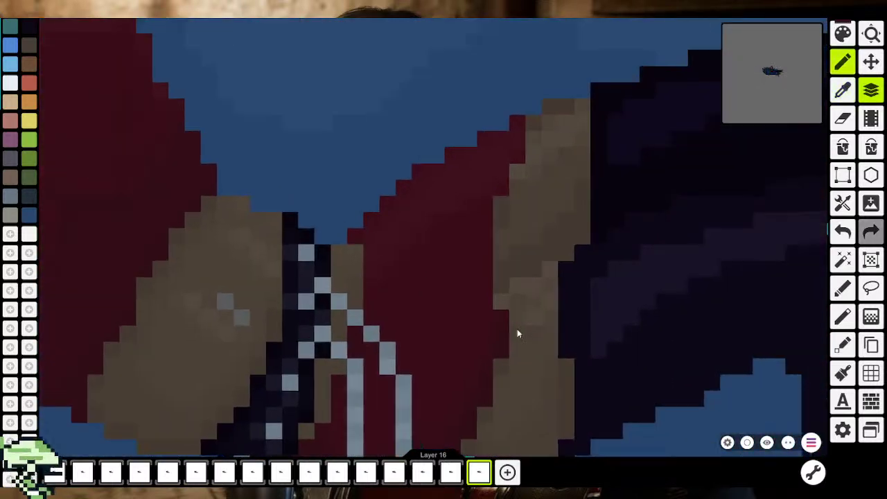
{"action": "scroll", "coordinate": [517, 329], "scroll_direction": "right", "scroll_amount": 1}
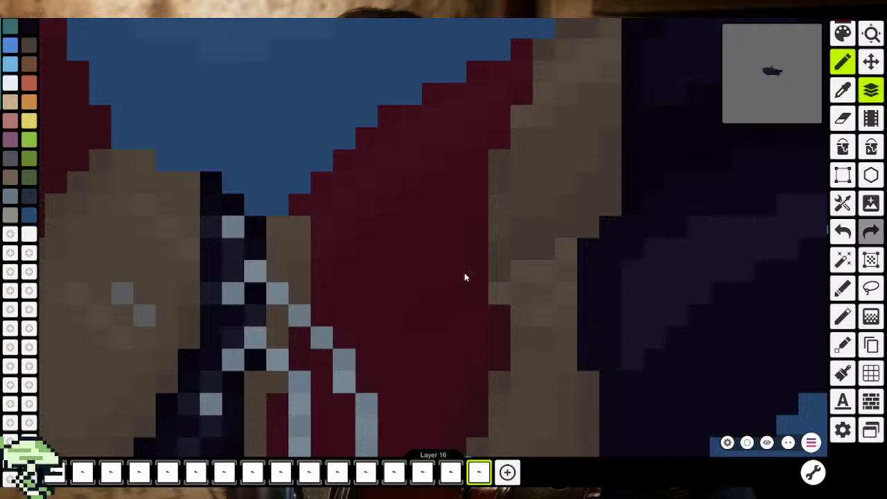
{"action": "scroll", "coordinate": [478, 358], "scroll_direction": "down", "scroll_amount": 5}
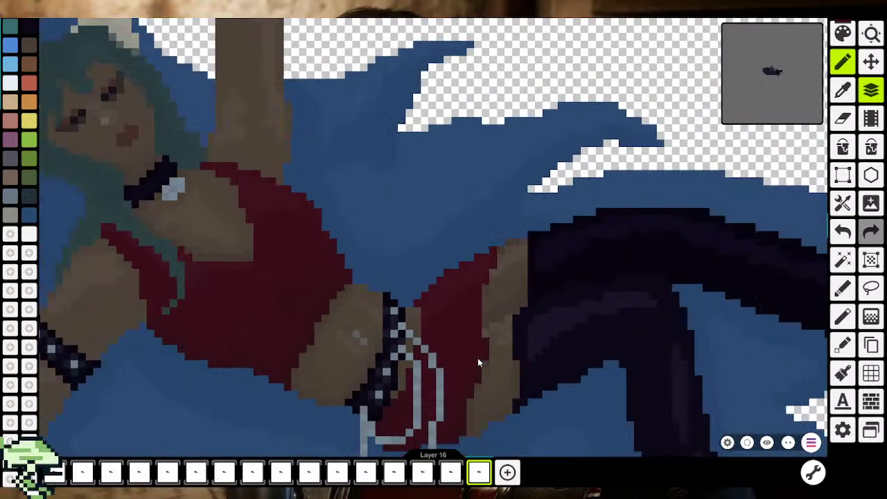
{"action": "scroll", "coordinate": [477, 357], "scroll_direction": "down", "scroll_amount": 1}
{"action": "left_click", "coordinate": [842, 90]}
{"action": "scroll", "coordinate": [275, 331], "scroll_direction": "up", "scroll_amount": 2}
{"action": "scroll", "coordinate": [275, 330], "scroll_direction": "up", "scroll_amount": 1}
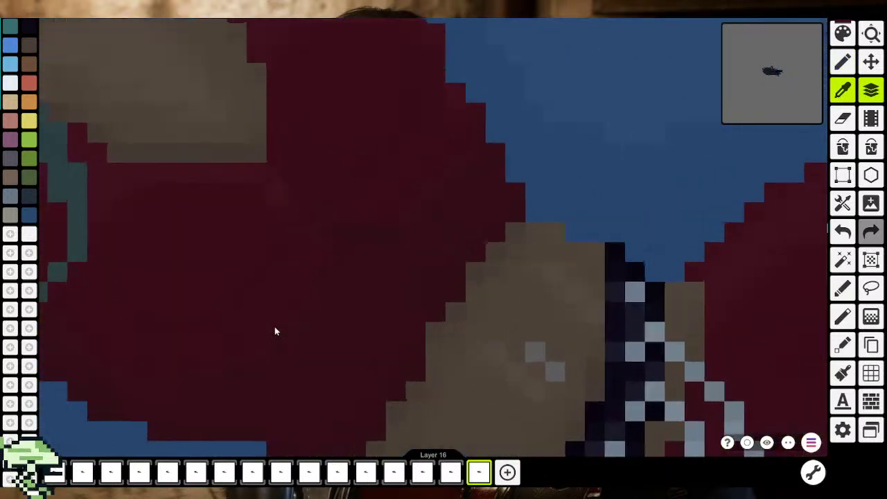
{"action": "scroll", "coordinate": [374, 252], "scroll_direction": "up", "scroll_amount": 1}
{"action": "scroll", "coordinate": [335, 279], "scroll_direction": "up", "scroll_amount": 1}
{"action": "scroll", "coordinate": [335, 255], "scroll_direction": "up", "scroll_amount": 1}
{"action": "left_click", "coordinate": [336, 250]}
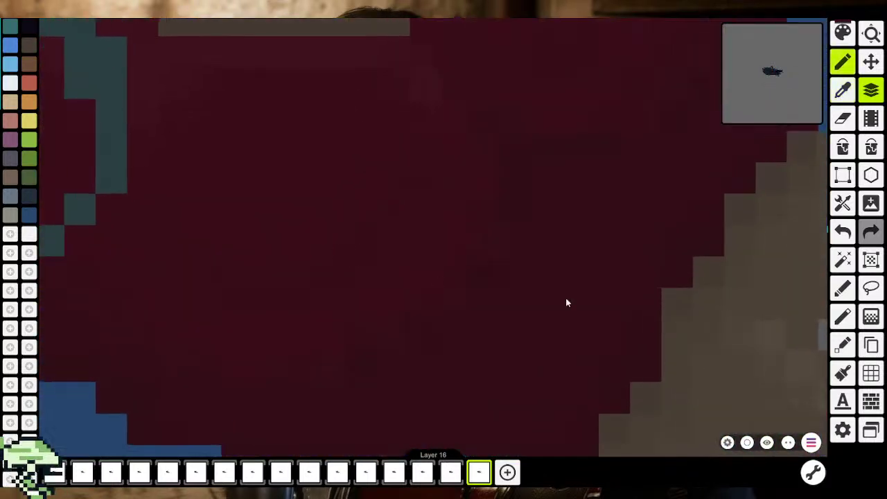
{"action": "scroll", "coordinate": [448, 334], "scroll_direction": "down", "scroll_amount": 2}
{"action": "scroll", "coordinate": [583, 339], "scroll_direction": "up", "scroll_amount": 2}
{"action": "scroll", "coordinate": [513, 289], "scroll_direction": "up", "scroll_amount": 1}
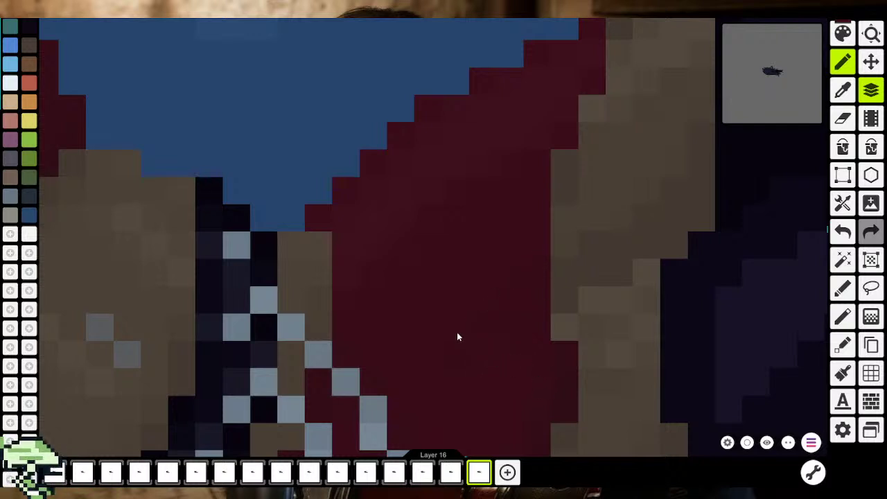
{"action": "scroll", "coordinate": [420, 388], "scroll_direction": "down", "scroll_amount": 2}
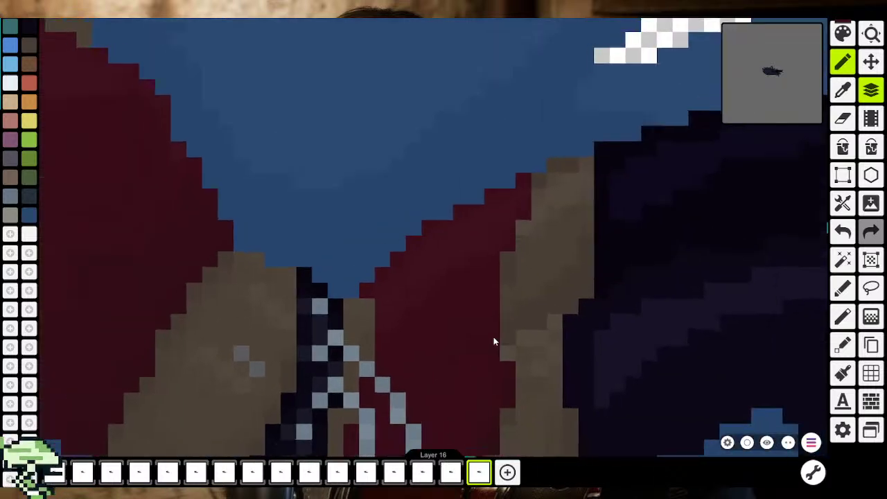
{"action": "scroll", "coordinate": [575, 330], "scroll_direction": "up", "scroll_amount": 1}
Pick the dark red from the top for shading around the waist
{"action": "left_click", "coordinate": [843, 90]}
{"action": "scroll", "coordinate": [369, 194], "scroll_direction": "up", "scroll_amount": 1}
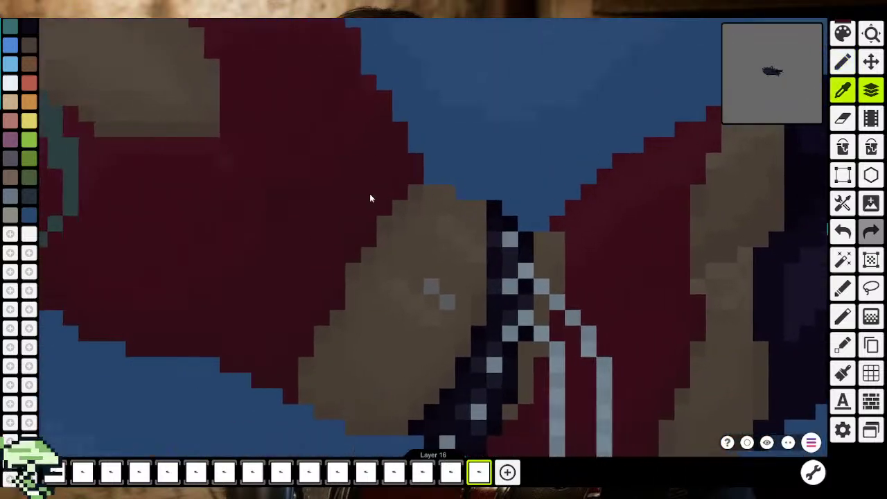
{"action": "scroll", "coordinate": [229, 233], "scroll_direction": "up", "scroll_amount": 2}
{"action": "scroll", "coordinate": [218, 194], "scroll_direction": "down", "scroll_amount": 1}
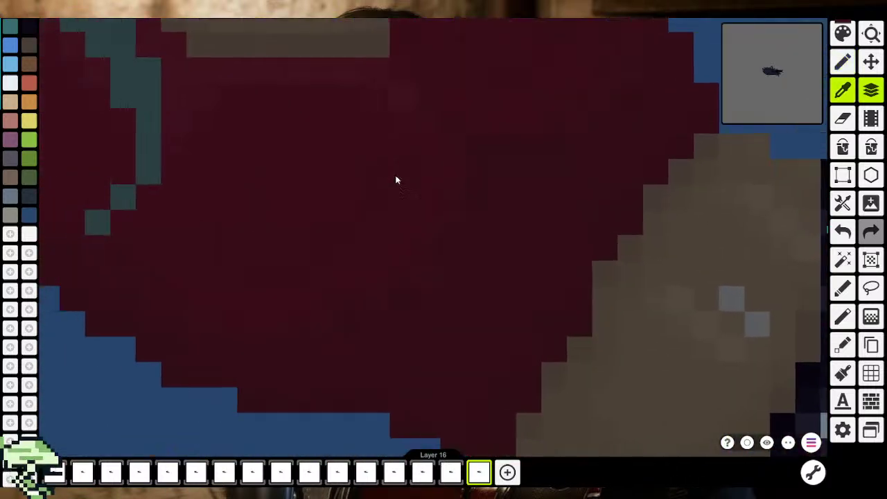
{"action": "scroll", "coordinate": [332, 263], "scroll_direction": "up", "scroll_amount": 2}
{"action": "left_click", "coordinate": [347, 288]}
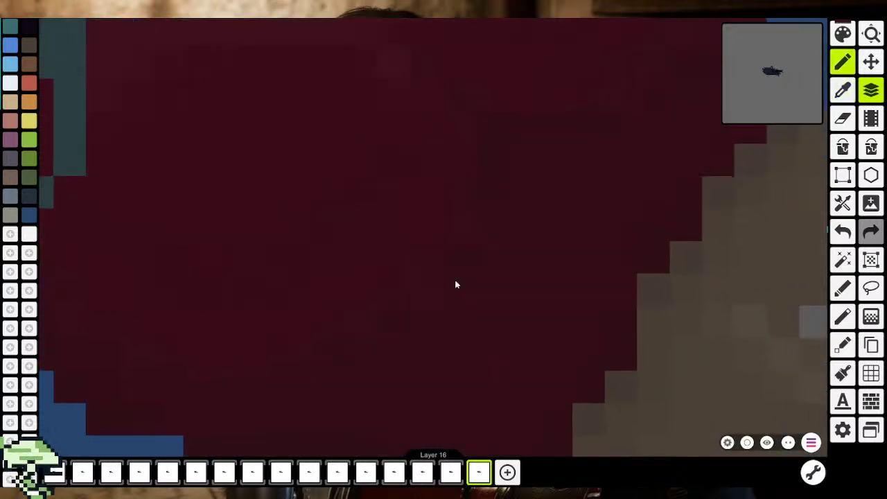
{"action": "scroll", "coordinate": [454, 278], "scroll_direction": "down", "scroll_amount": 1}
{"action": "scroll", "coordinate": [454, 316], "scroll_direction": "up", "scroll_amount": 1}
{"action": "scroll", "coordinate": [409, 294], "scroll_direction": "up", "scroll_amount": 1}
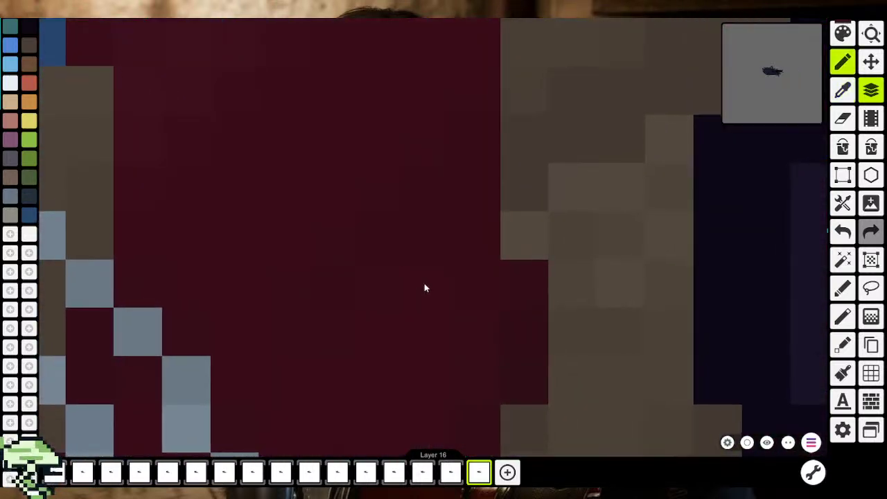
{"action": "scroll", "coordinate": [326, 236], "scroll_direction": "up", "scroll_amount": 2}
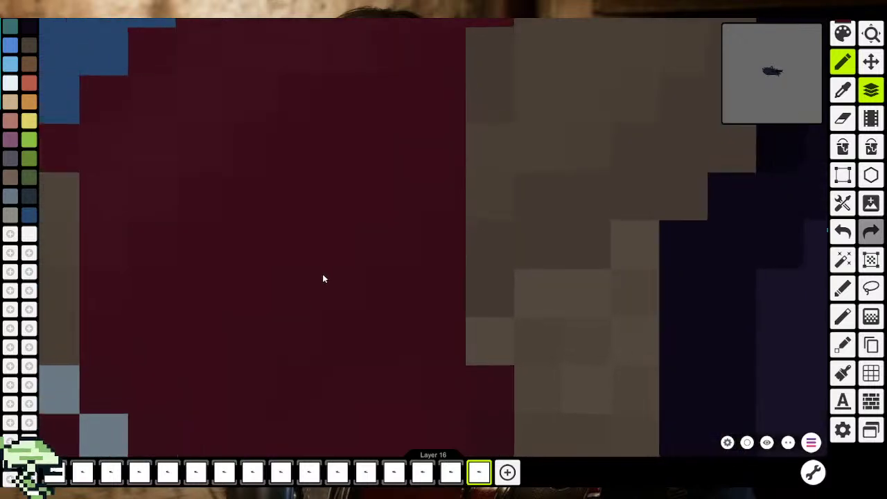
Zoom out and pan to bring the waist and legs into view
{"action": "scroll", "coordinate": [522, 77], "scroll_direction": "left", "scroll_amount": 2}
{"action": "scroll", "coordinate": [412, 279], "scroll_direction": "left", "scroll_amount": 2}
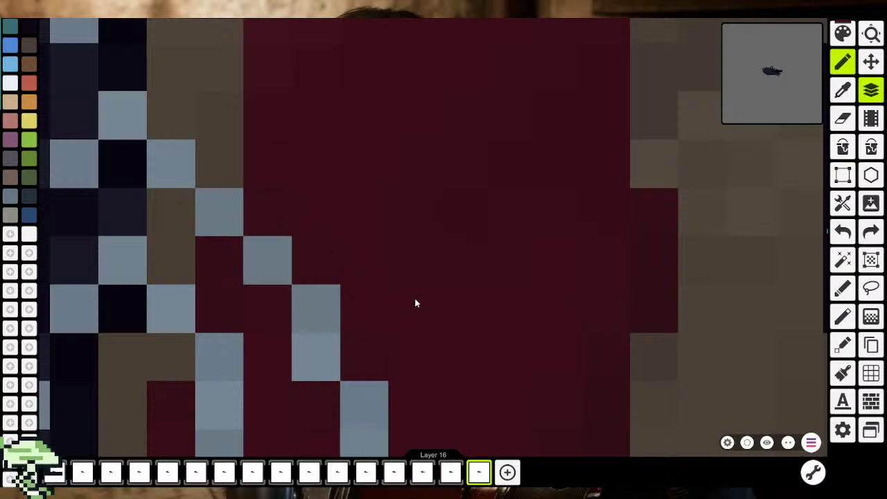
{"action": "scroll", "coordinate": [370, 273], "scroll_direction": "down", "scroll_amount": 3}
{"action": "scroll", "coordinate": [418, 313], "scroll_direction": "down", "scroll_amount": 3}
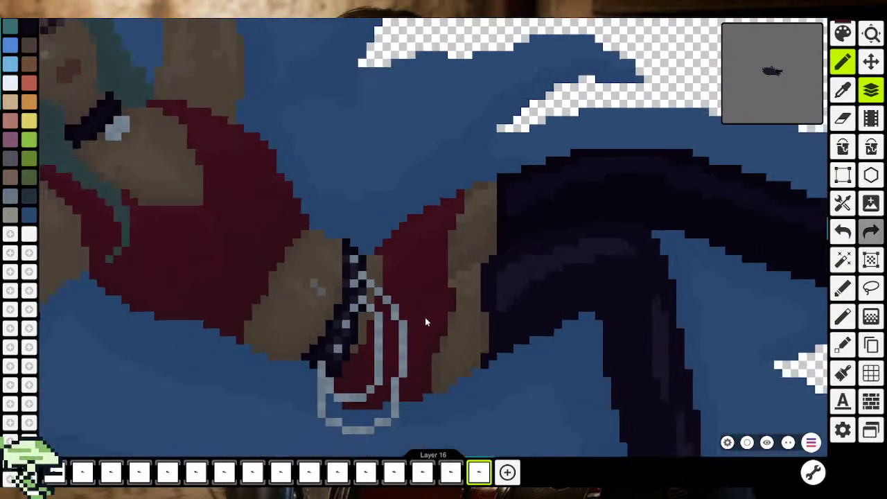
{"action": "left_click_drag", "start_coordinate": [436, 326], "coordinate": [571, 241]}
{"action": "scroll", "coordinate": [571, 241], "scroll_direction": "down", "scroll_amount": 3}
{"action": "scroll", "coordinate": [511, 307], "scroll_direction": "down", "scroll_amount": 1}
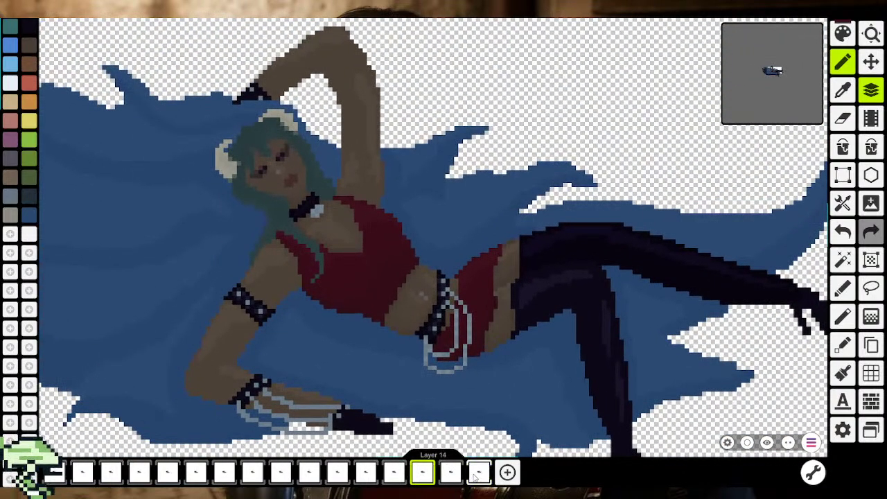
Make Layer 16 the active layer and zoom in to check the hip chain
{"action": "left_click", "coordinate": [485, 474]}
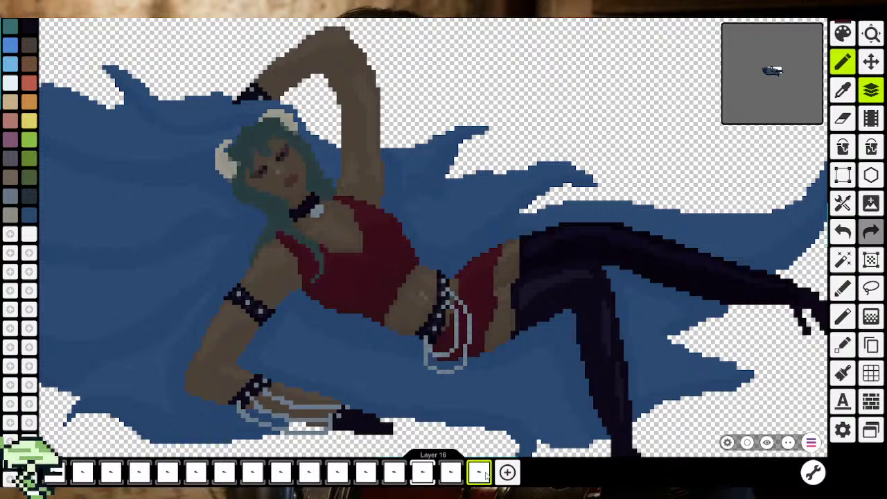
{"action": "scroll", "coordinate": [493, 264], "scroll_direction": "up", "scroll_amount": 2}
{"action": "scroll", "coordinate": [493, 264], "scroll_direction": "up", "scroll_amount": 5}
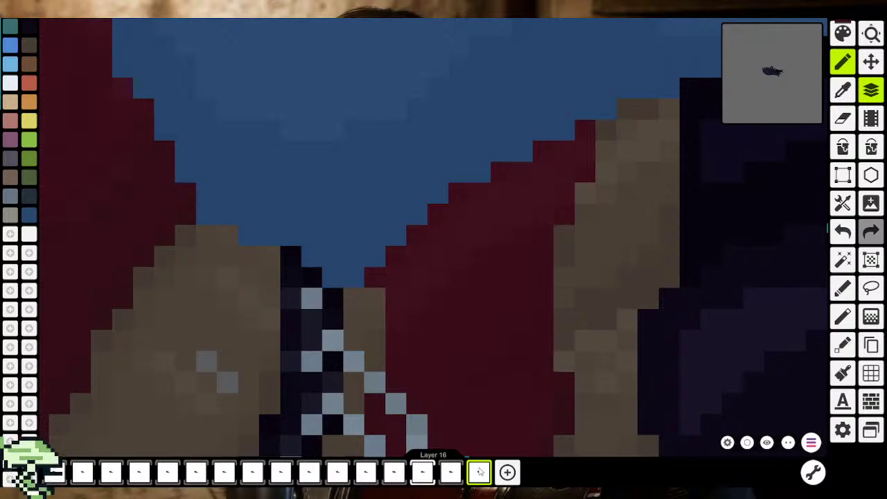
{"action": "scroll", "coordinate": [469, 388], "scroll_direction": "down", "scroll_amount": 4}
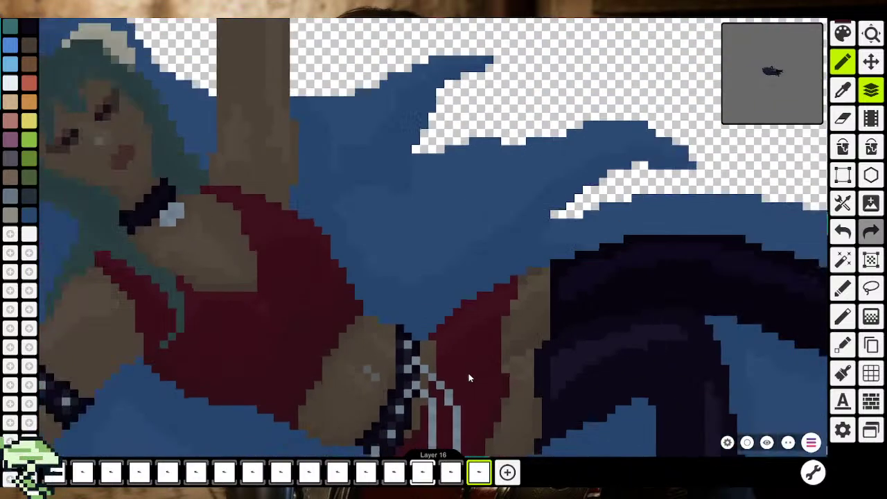
{"action": "scroll", "coordinate": [485, 354], "scroll_direction": "down", "scroll_amount": 2}
{"action": "scroll", "coordinate": [498, 339], "scroll_direction": "down", "scroll_amount": 1}
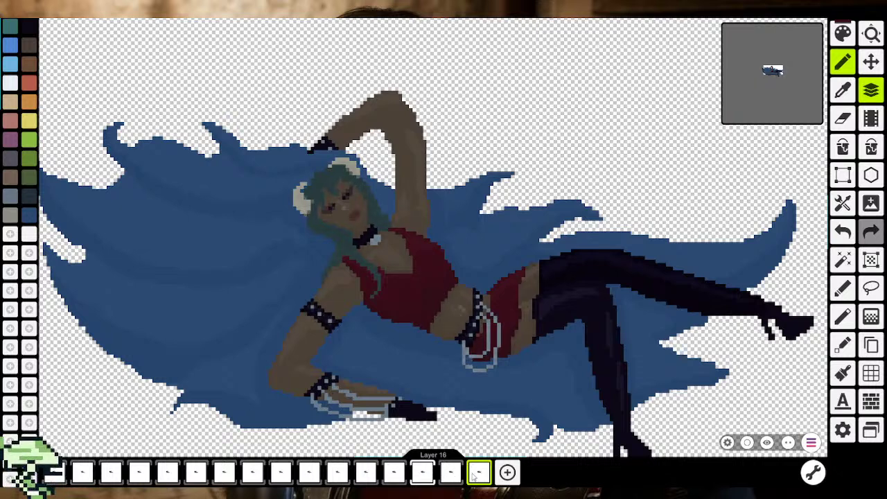
Zoom in again, then out to review the crimson top and maroon skirt
{"action": "scroll", "coordinate": [469, 298], "scroll_direction": "up", "scroll_amount": 2}
{"action": "scroll", "coordinate": [503, 304], "scroll_direction": "up", "scroll_amount": 5}
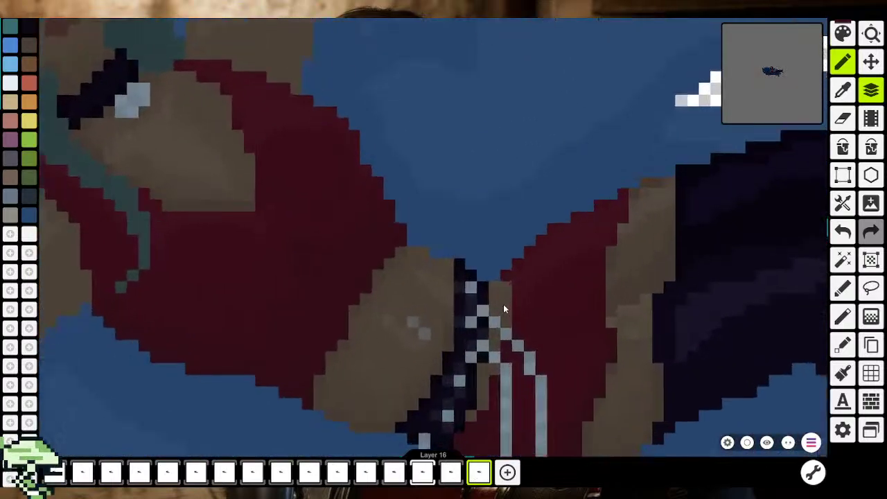
{"action": "scroll", "coordinate": [513, 338], "scroll_direction": "up", "scroll_amount": 3}
{"action": "scroll", "coordinate": [506, 358], "scroll_direction": "up", "scroll_amount": 1}
{"action": "scroll", "coordinate": [506, 358], "scroll_direction": "down", "scroll_amount": 3}
{"action": "scroll", "coordinate": [510, 334], "scroll_direction": "down", "scroll_amount": 3}
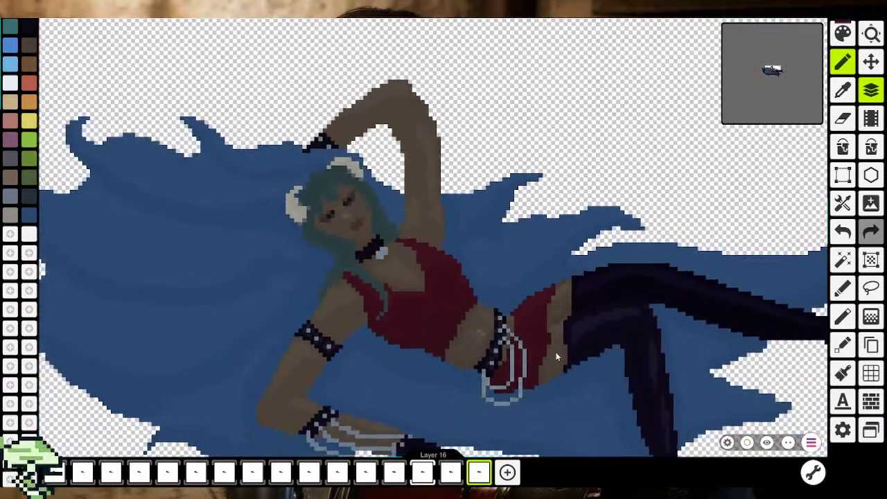
{"action": "scroll", "coordinate": [556, 352], "scroll_direction": "down", "scroll_amount": 2}
{"action": "scroll", "coordinate": [481, 310], "scroll_direction": "down", "scroll_amount": 1}
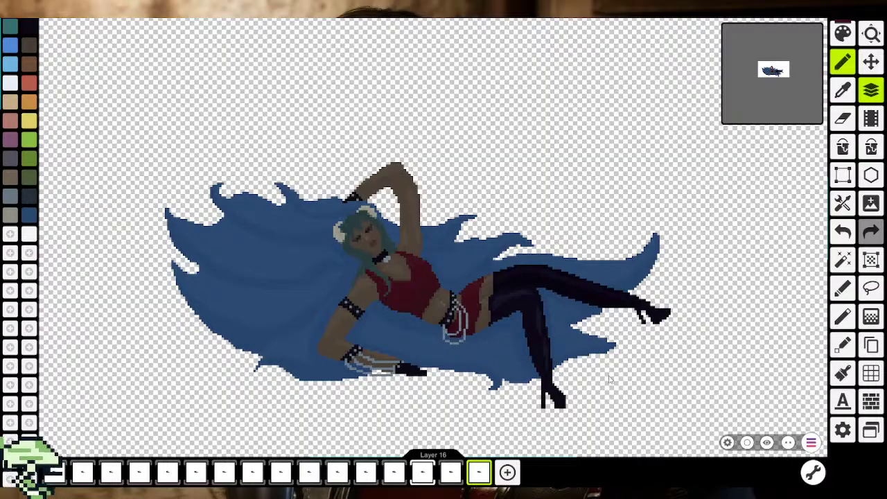
With the pencil, thicken the raised boot's top edge and extend its tip in black
{"action": "scroll", "coordinate": [610, 379], "scroll_direction": "up", "scroll_amount": 3}
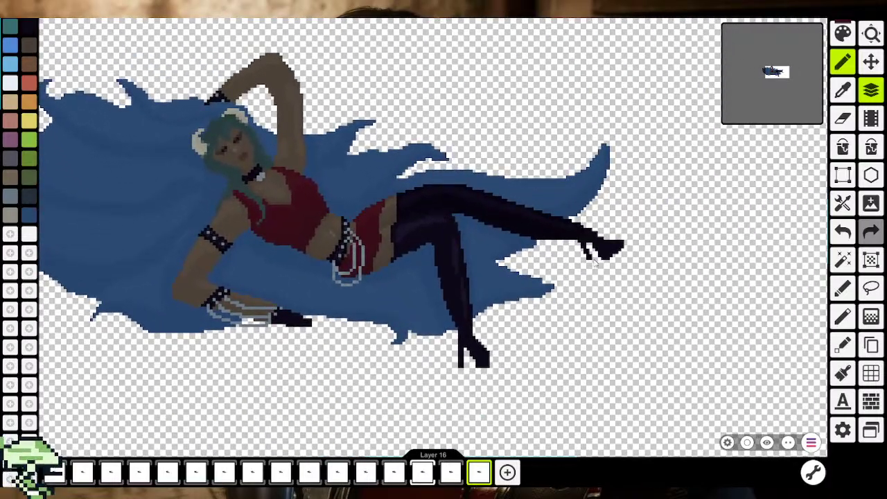
{"action": "scroll", "coordinate": [593, 259], "scroll_direction": "down", "scroll_amount": 3}
{"action": "scroll", "coordinate": [568, 291], "scroll_direction": "down", "scroll_amount": 2}
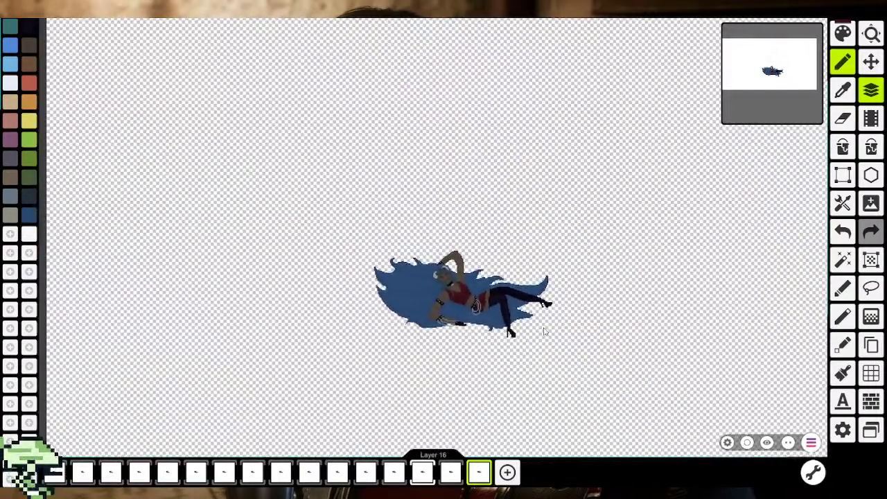
{"action": "scroll", "coordinate": [543, 332], "scroll_direction": "up", "scroll_amount": 2}
{"action": "scroll", "coordinate": [548, 305], "scroll_direction": "up", "scroll_amount": 3}
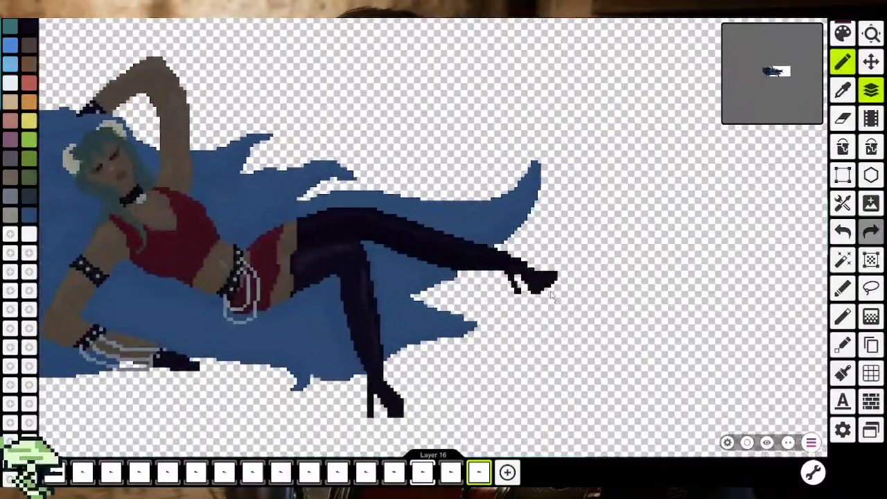
{"action": "left_click", "coordinate": [845, 90]}
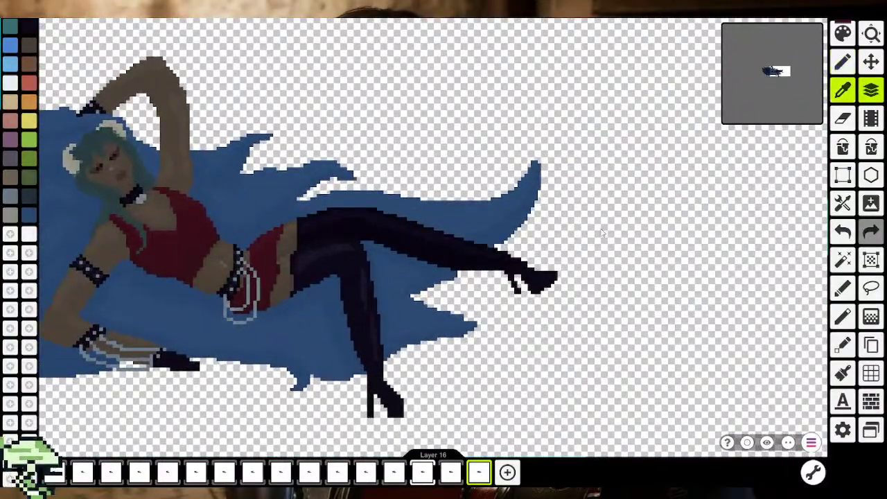
{"action": "scroll", "coordinate": [542, 279], "scroll_direction": "up", "scroll_amount": 3}
{"action": "key", "text": "b"}
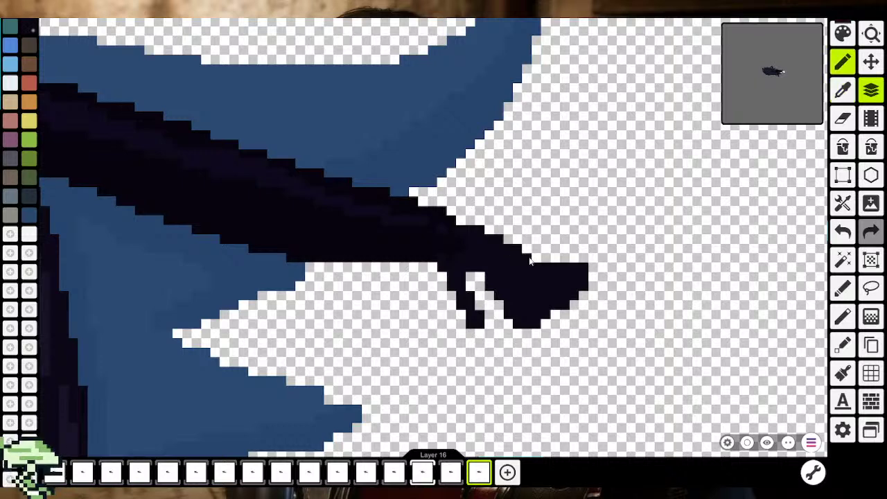
{"action": "mouse_move", "coordinate": [530, 261]}
{"action": "left_mouse_down"}
{"action": "mouse_move", "coordinate": [555, 261]}
{"action": "mouse_move", "coordinate": [561, 251]}
{"action": "left_mouse_up"}
{"action": "left_click", "coordinate": [593, 267]}
Fill out the lower boot's heel with black pixels
{"action": "scroll", "coordinate": [562, 289], "scroll_direction": "down", "scroll_amount": 5}
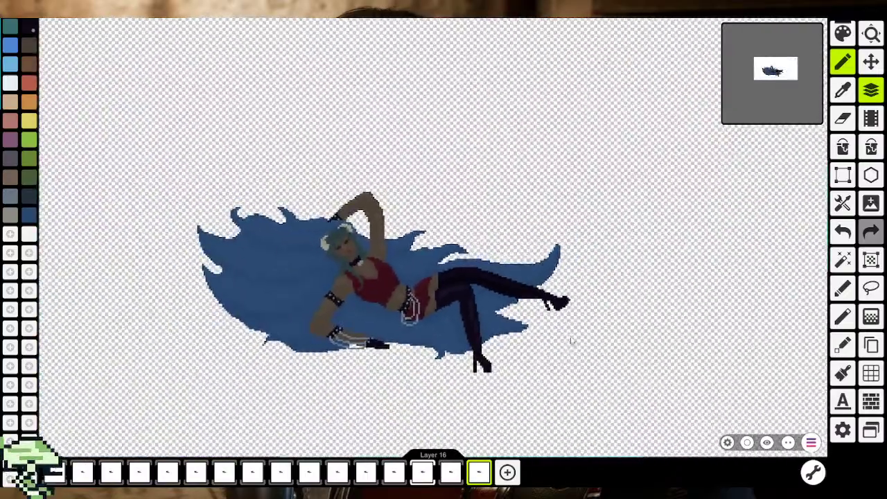
{"action": "scroll", "coordinate": [570, 341], "scroll_direction": "up", "scroll_amount": 2}
{"action": "scroll", "coordinate": [526, 345], "scroll_direction": "up", "scroll_amount": 3}
{"action": "scroll", "coordinate": [470, 351], "scroll_direction": "up", "scroll_amount": 2}
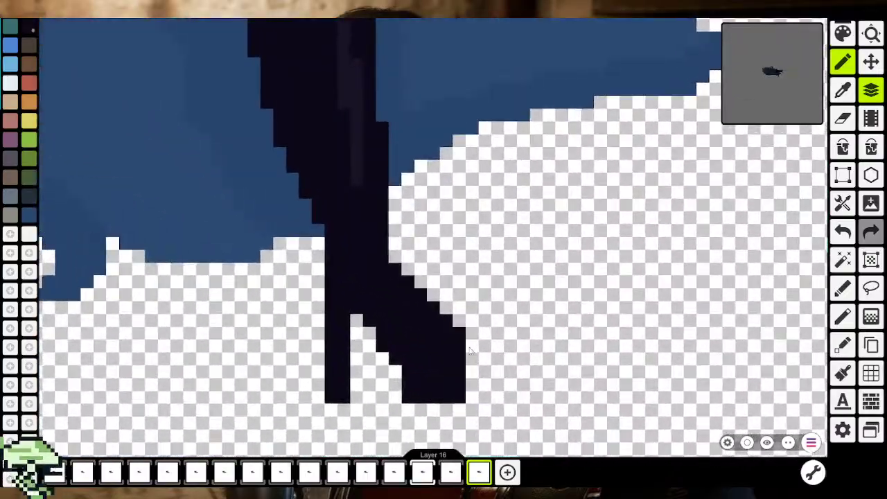
{"action": "mouse_move", "coordinate": [470, 352]}
{"action": "left_mouse_down"}
{"action": "mouse_move", "coordinate": [481, 396]}
{"action": "mouse_move", "coordinate": [483, 370]}
{"action": "left_mouse_up"}
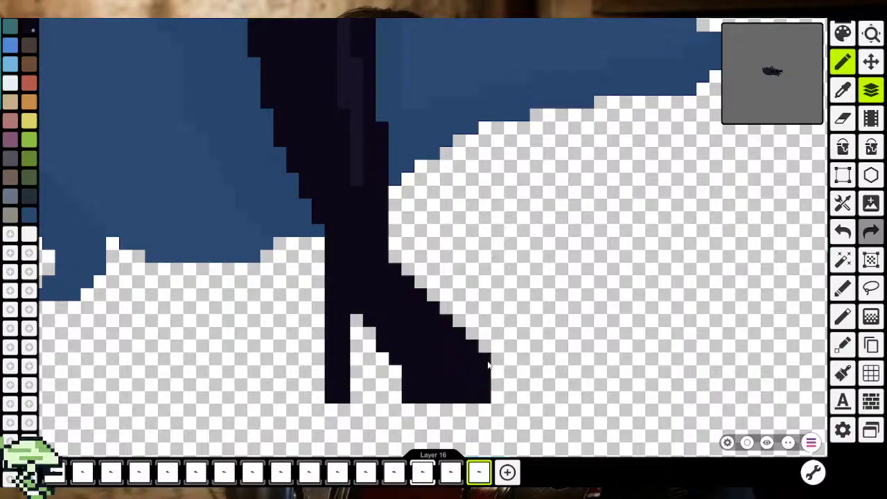
{"action": "scroll", "coordinate": [493, 374], "scroll_direction": "down", "scroll_amount": 3}
{"action": "scroll", "coordinate": [493, 374], "scroll_direction": "down", "scroll_amount": 3}
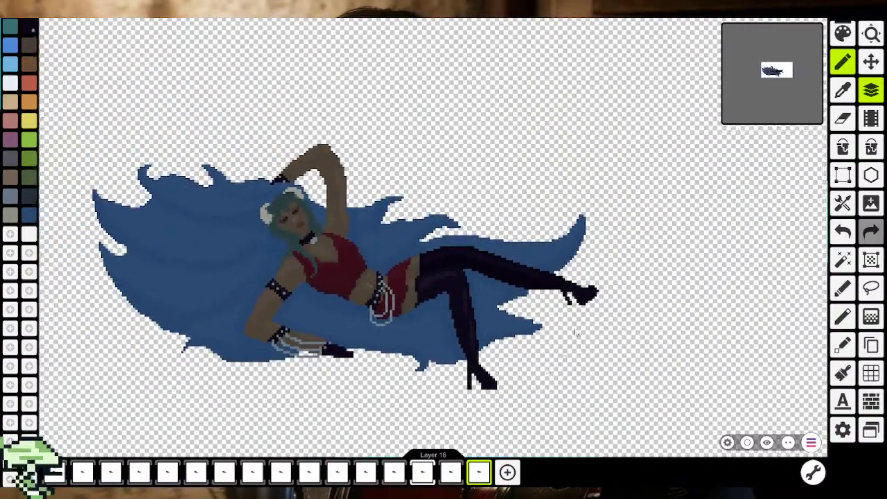
{"action": "scroll", "coordinate": [595, 303], "scroll_direction": "up", "scroll_amount": 1}
{"action": "scroll", "coordinate": [589, 295], "scroll_direction": "up", "scroll_amount": 2}
Fill the notch atop the raised boot and extend its tip further right
{"action": "scroll", "coordinate": [568, 267], "scroll_direction": "up", "scroll_amount": 2}
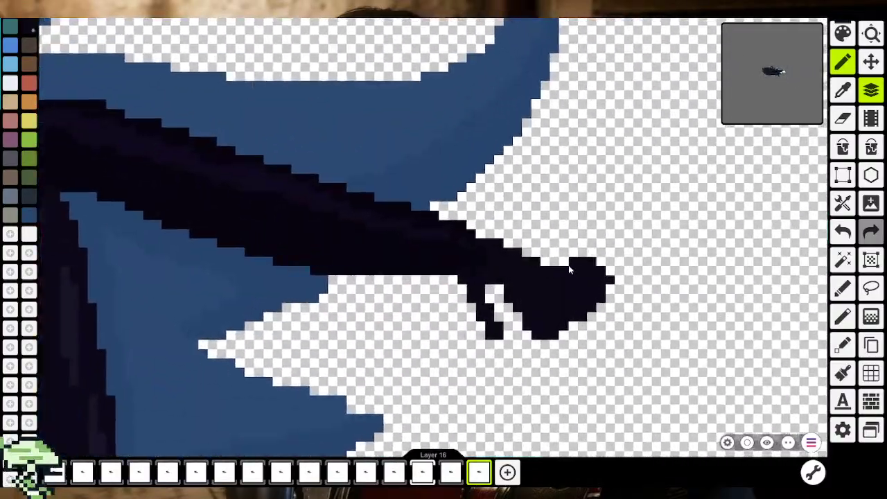
{"action": "left_click", "coordinate": [565, 262]}
{"action": "scroll", "coordinate": [550, 327], "scroll_direction": "down", "scroll_amount": 3}
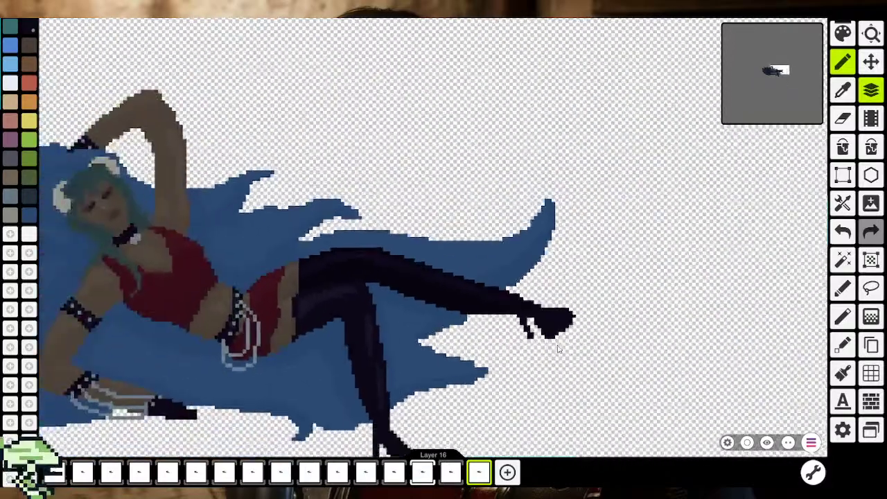
{"action": "scroll", "coordinate": [586, 284], "scroll_direction": "down", "scroll_amount": 2}
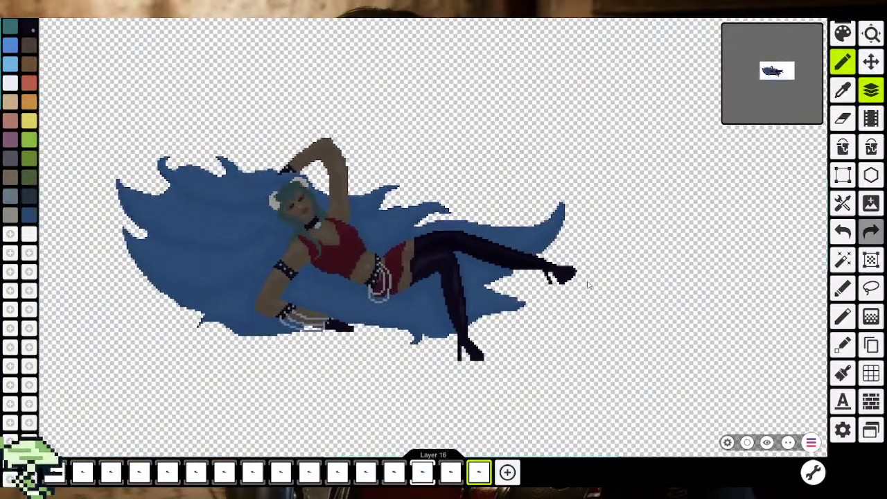
{"action": "scroll", "coordinate": [586, 283], "scroll_direction": "up", "scroll_amount": 2}
{"action": "scroll", "coordinate": [575, 281], "scroll_direction": "up", "scroll_amount": 3}
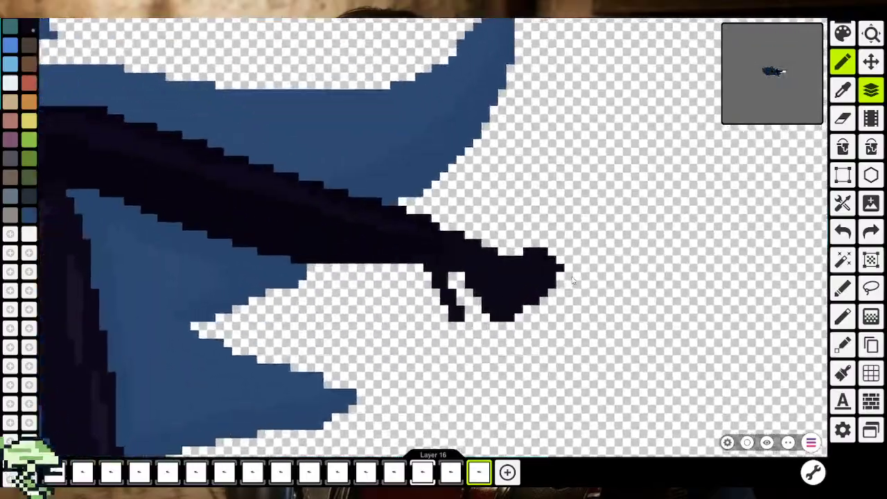
{"action": "scroll", "coordinate": [561, 281], "scroll_direction": "up", "scroll_amount": 2}
{"action": "left_click_drag", "start_coordinate": [559, 280], "coordinate": [542, 236]}
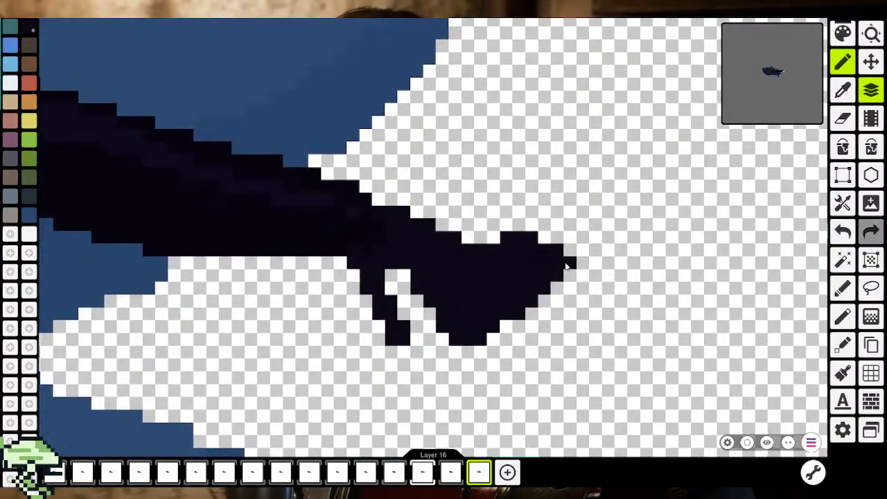
Add another dark pixel at the raised boot's tip
{"action": "scroll", "coordinate": [544, 239], "scroll_direction": "down", "scroll_amount": 2}
{"action": "scroll", "coordinate": [554, 270], "scroll_direction": "down", "scroll_amount": 2}
{"action": "scroll", "coordinate": [565, 288], "scroll_direction": "down", "scroll_amount": 2}
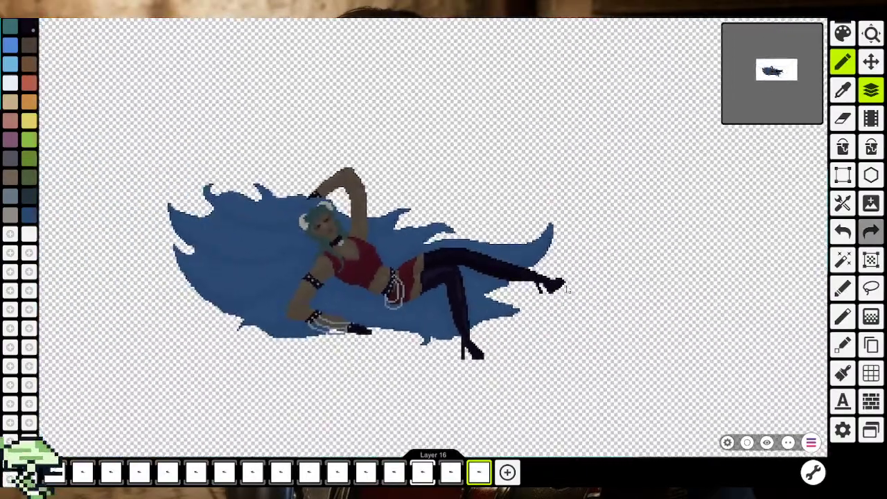
{"action": "scroll", "coordinate": [571, 296], "scroll_direction": "down", "scroll_amount": 2}
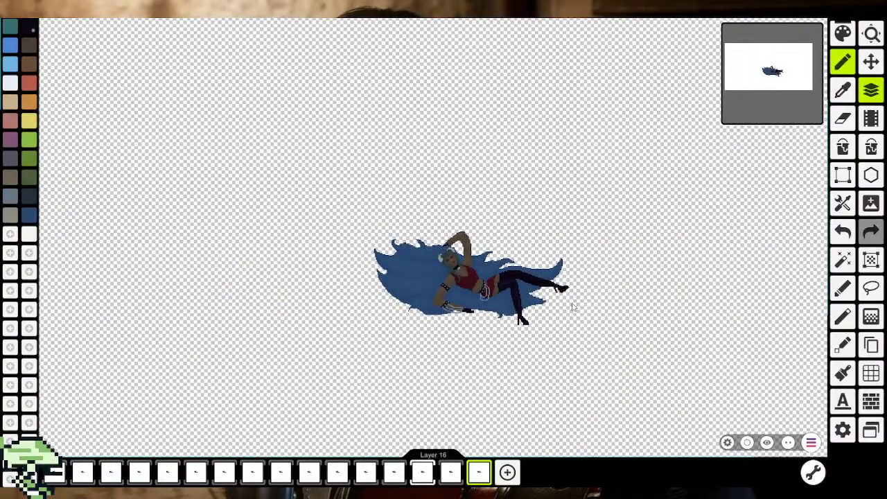
{"action": "scroll", "coordinate": [574, 306], "scroll_direction": "up", "scroll_amount": 2}
{"action": "scroll", "coordinate": [561, 310], "scroll_direction": "up", "scroll_amount": 2}
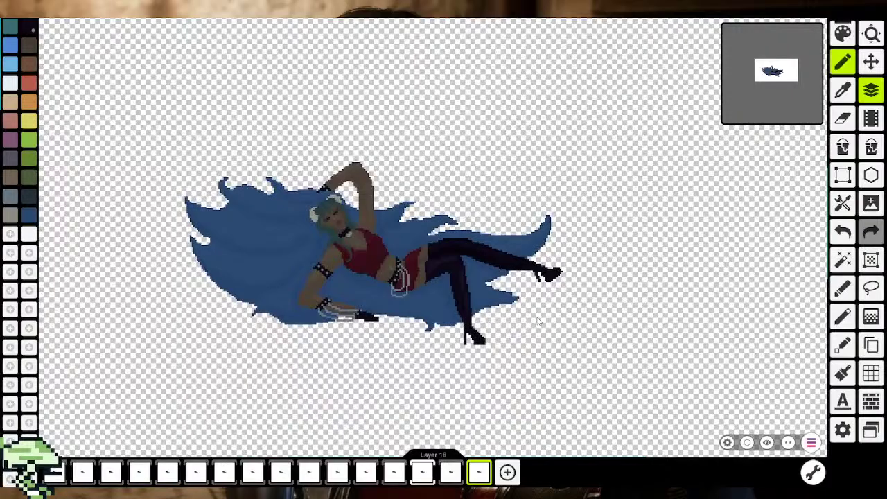
{"action": "scroll", "coordinate": [539, 320], "scroll_direction": "up", "scroll_amount": 2}
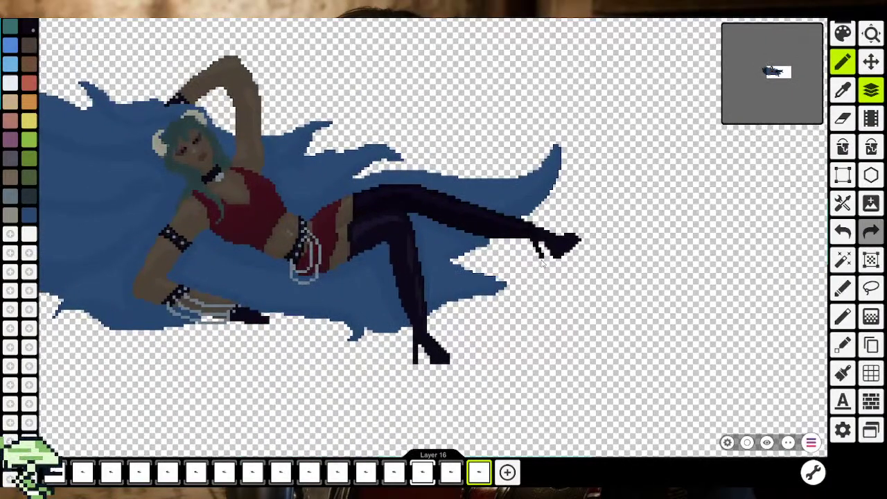
{"action": "scroll", "coordinate": [546, 272], "scroll_direction": "up", "scroll_amount": 2}
{"action": "scroll", "coordinate": [539, 259], "scroll_direction": "up", "scroll_amount": 2}
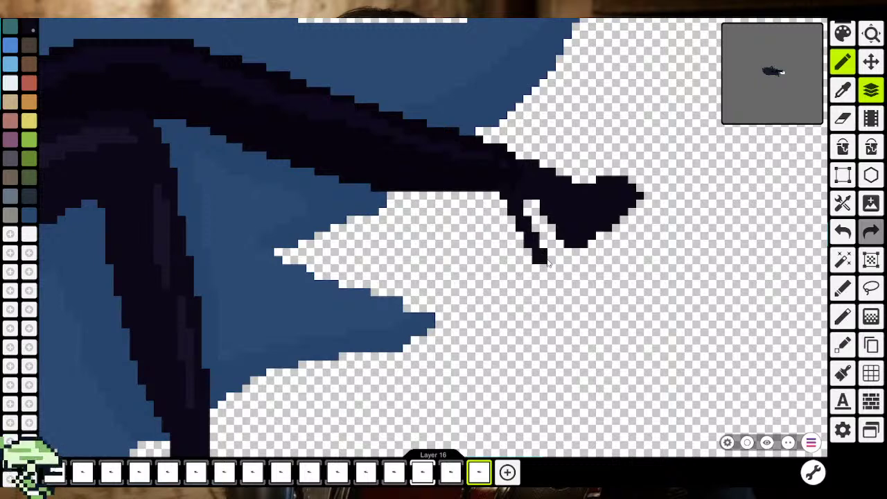
{"action": "left_click", "coordinate": [541, 269]}
Fill the transparent gap in the lower boot's heel with black
{"action": "scroll", "coordinate": [533, 297], "scroll_direction": "down", "scroll_amount": 2}
{"action": "scroll", "coordinate": [534, 297], "scroll_direction": "down", "scroll_amount": 2}
{"action": "scroll", "coordinate": [534, 300], "scroll_direction": "down", "scroll_amount": 2}
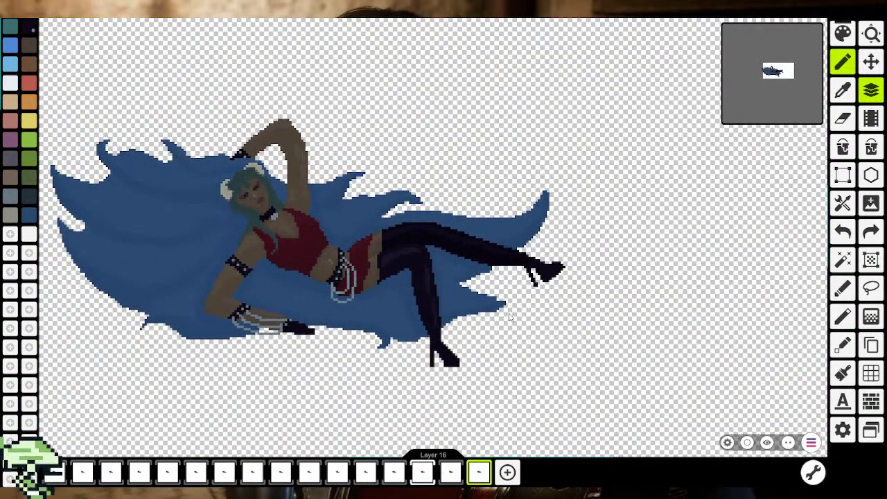
{"action": "scroll", "coordinate": [529, 301], "scroll_direction": "up", "scroll_amount": 2}
{"action": "scroll", "coordinate": [532, 291], "scroll_direction": "up", "scroll_amount": 2}
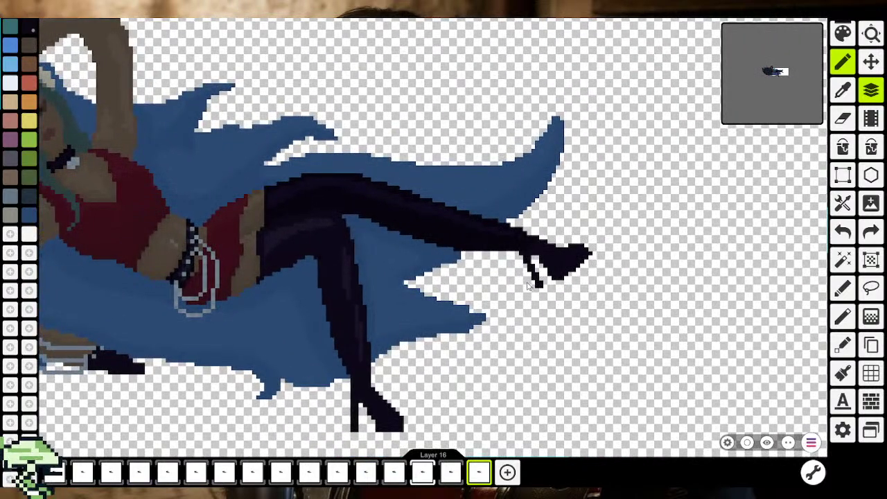
{"action": "scroll", "coordinate": [459, 365], "scroll_direction": "up", "scroll_amount": 1}
{"action": "scroll", "coordinate": [485, 340], "scroll_direction": "up", "scroll_amount": 2}
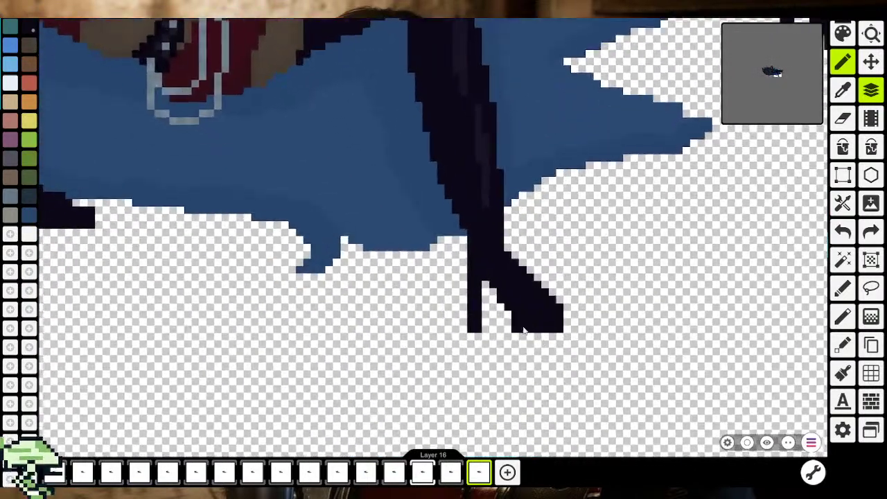
{"action": "scroll", "coordinate": [506, 320], "scroll_direction": "up", "scroll_amount": 2}
{"action": "left_click_drag", "start_coordinate": [506, 332], "coordinate": [493, 310]}
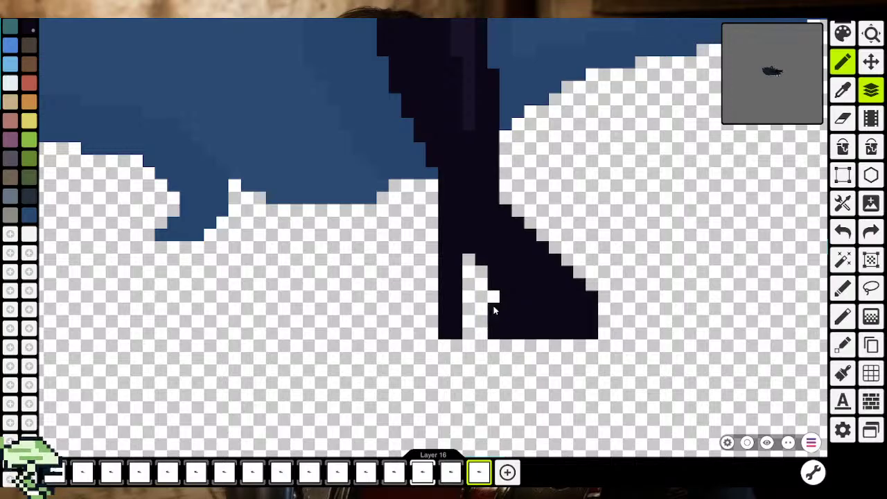
{"action": "scroll", "coordinate": [494, 302], "scroll_direction": "down", "scroll_amount": 2}
{"action": "scroll", "coordinate": [512, 319], "scroll_direction": "down", "scroll_amount": 2}
{"action": "scroll", "coordinate": [540, 339], "scroll_direction": "down", "scroll_amount": 2}
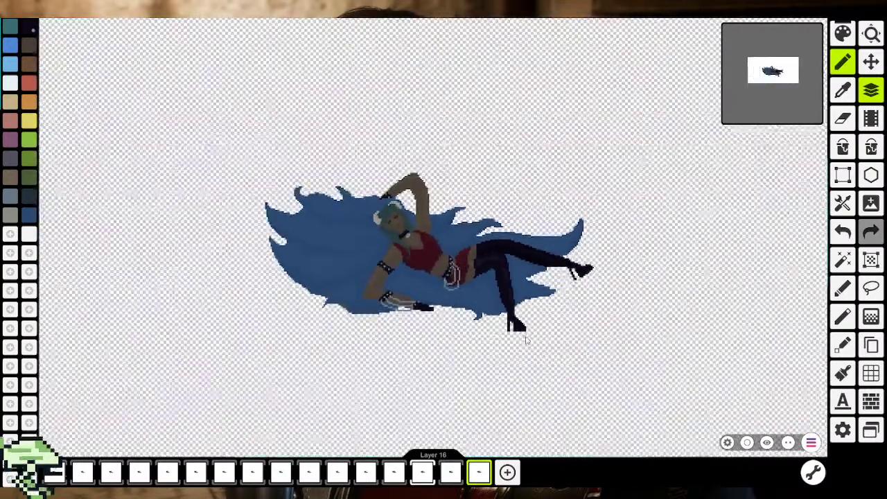
{"action": "scroll", "coordinate": [571, 359], "scroll_direction": "down", "scroll_amount": 1}
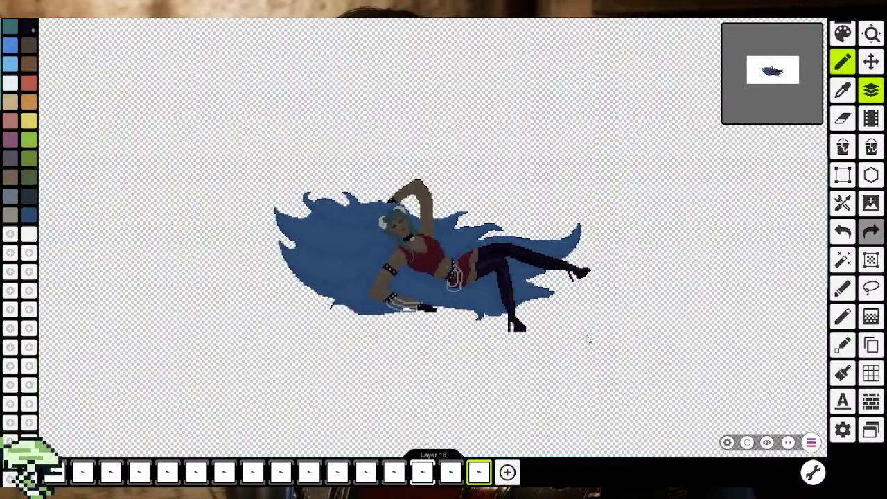
{"action": "left_click", "coordinate": [842, 119]}
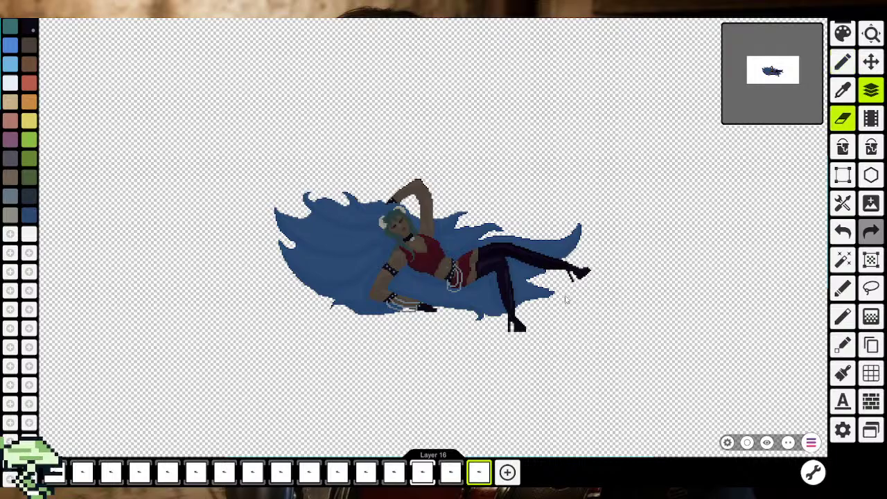
{"action": "scroll", "coordinate": [512, 331], "scroll_direction": "up", "scroll_amount": 2}
{"action": "scroll", "coordinate": [507, 335], "scroll_direction": "up", "scroll_amount": 2}
{"action": "scroll", "coordinate": [505, 336], "scroll_direction": "up", "scroll_amount": 1}
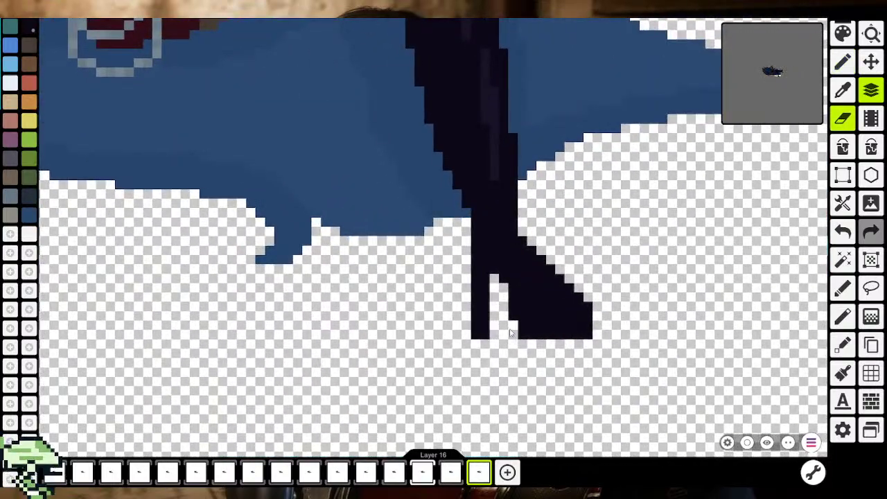
{"action": "scroll", "coordinate": [517, 352], "scroll_direction": "down", "scroll_amount": 2}
{"action": "scroll", "coordinate": [517, 352], "scroll_direction": "down", "scroll_amount": 3}
{"action": "scroll", "coordinate": [514, 353], "scroll_direction": "down", "scroll_amount": 2}
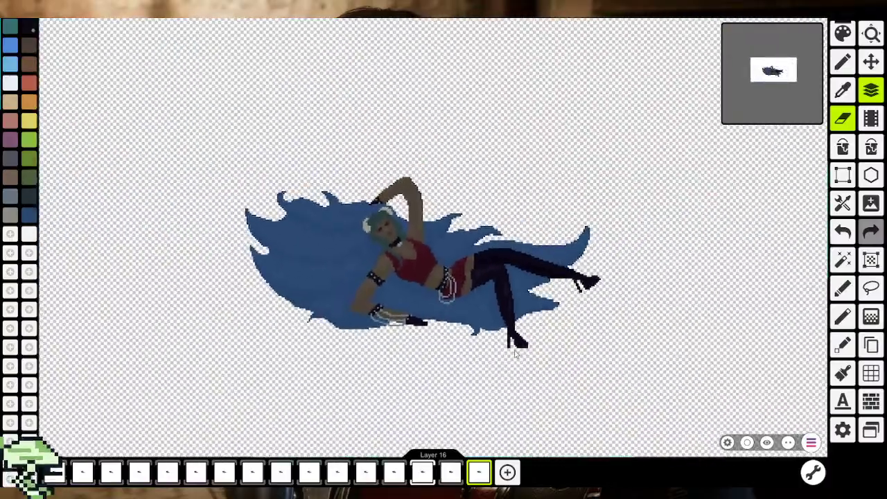
{"action": "scroll", "coordinate": [514, 352], "scroll_direction": "up", "scroll_amount": 1}
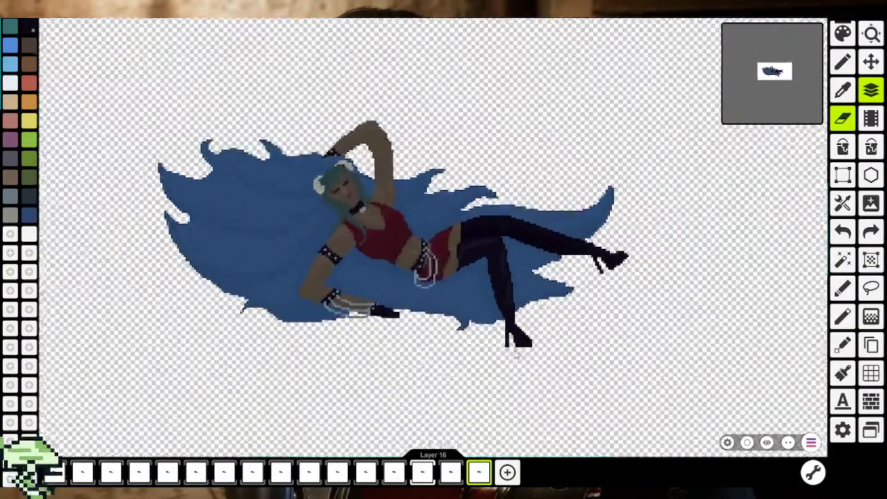
{"action": "scroll", "coordinate": [515, 354], "scroll_direction": "up", "scroll_amount": 1}
{"action": "scroll", "coordinate": [515, 355], "scroll_direction": "down", "scroll_amount": 3}
{"action": "scroll", "coordinate": [515, 355], "scroll_direction": "up", "scroll_amount": 1}
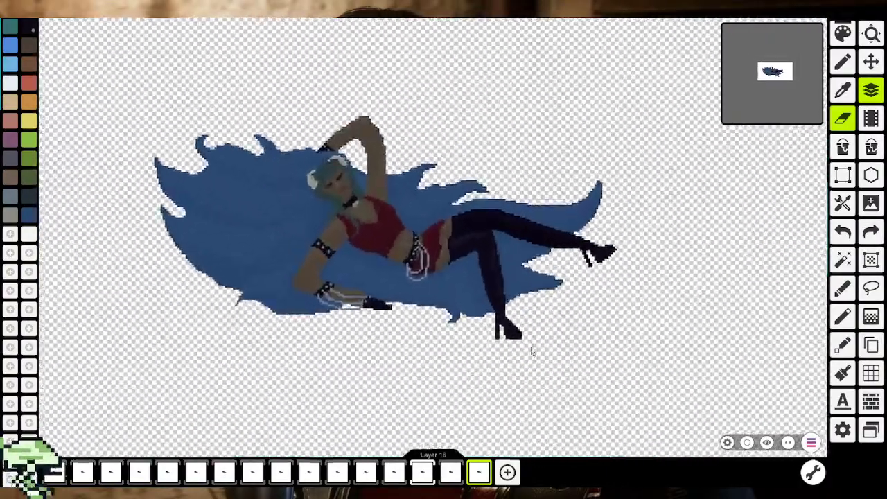
{"action": "scroll", "coordinate": [514, 354], "scroll_direction": "up", "scroll_amount": 2}
{"action": "scroll", "coordinate": [509, 340], "scroll_direction": "up", "scroll_amount": 1}
{"action": "scroll", "coordinate": [509, 339], "scroll_direction": "down", "scroll_amount": 3}
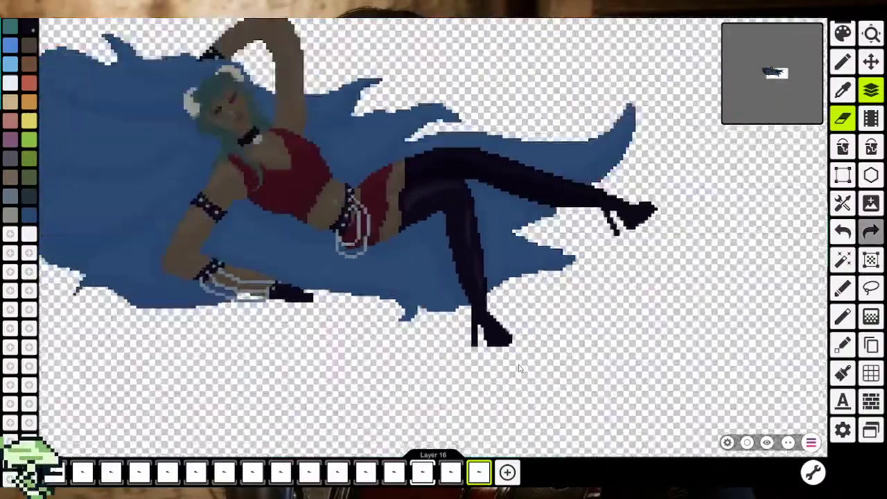
{"action": "scroll", "coordinate": [516, 360], "scroll_direction": "down", "scroll_amount": 1}
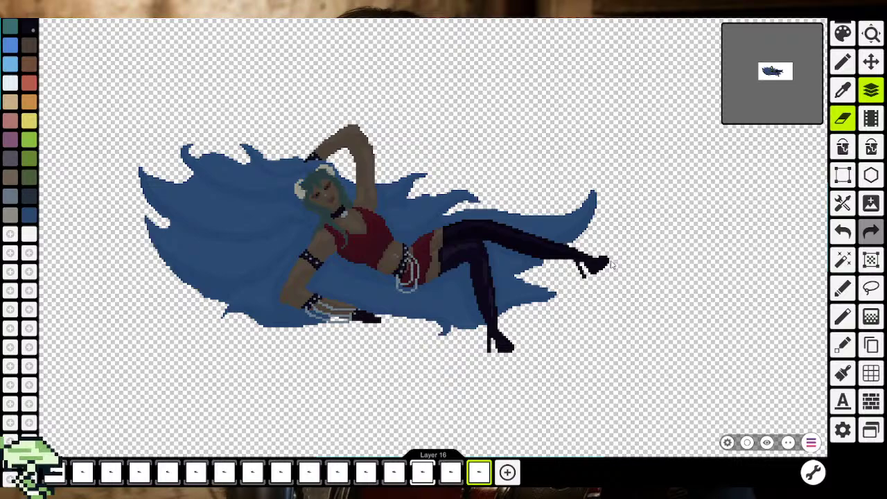
{"action": "scroll", "coordinate": [626, 346], "scroll_direction": "down", "scroll_amount": 2}
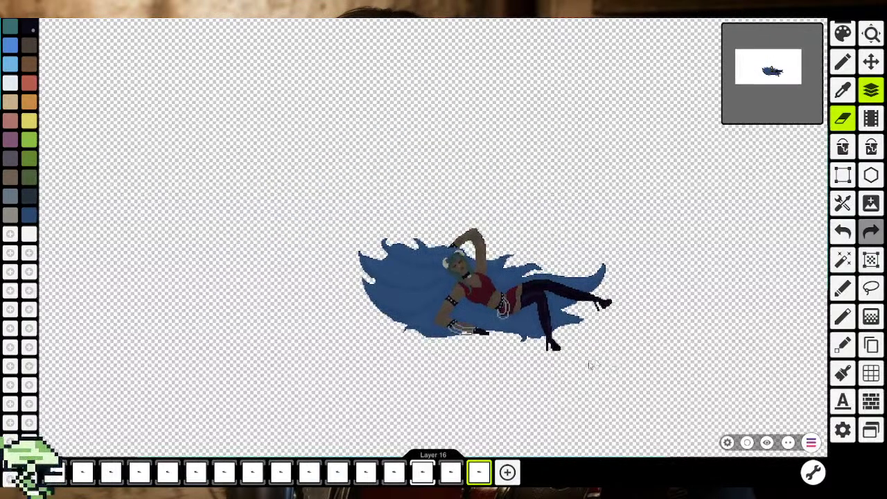
{"action": "scroll", "coordinate": [558, 343], "scroll_direction": "up", "scroll_amount": 2}
{"action": "scroll", "coordinate": [555, 342], "scroll_direction": "up", "scroll_amount": 2}
{"action": "scroll", "coordinate": [554, 341], "scroll_direction": "up", "scroll_amount": 1}
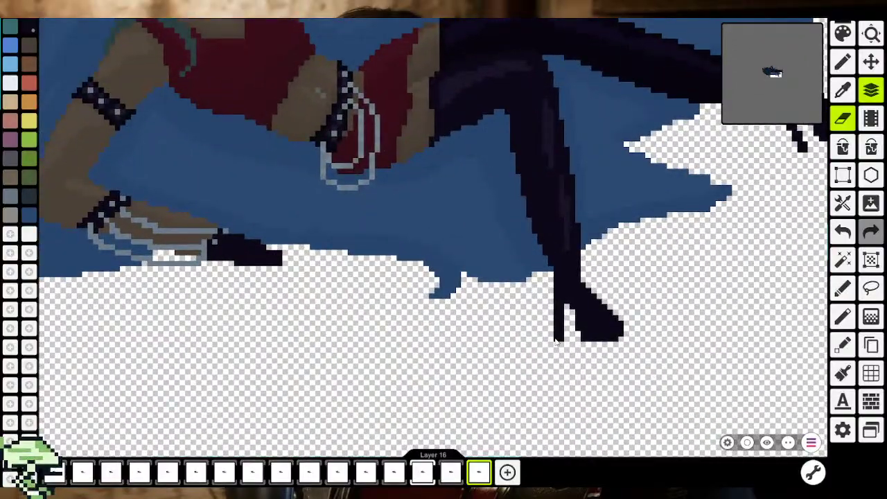
Compare Layer 14 with Layer 16, then make Layer 16 the active layer
{"action": "left_click", "coordinate": [415, 472]}
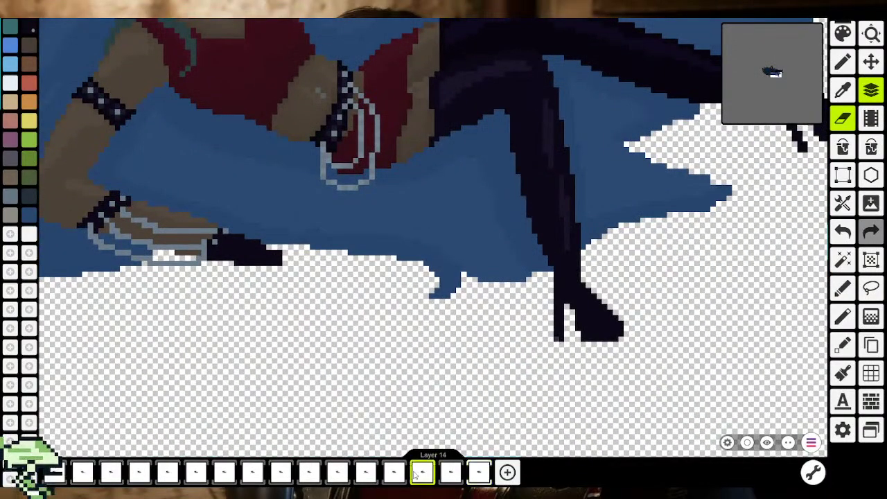
{"action": "scroll", "coordinate": [509, 401], "scroll_direction": "down", "scroll_amount": 3}
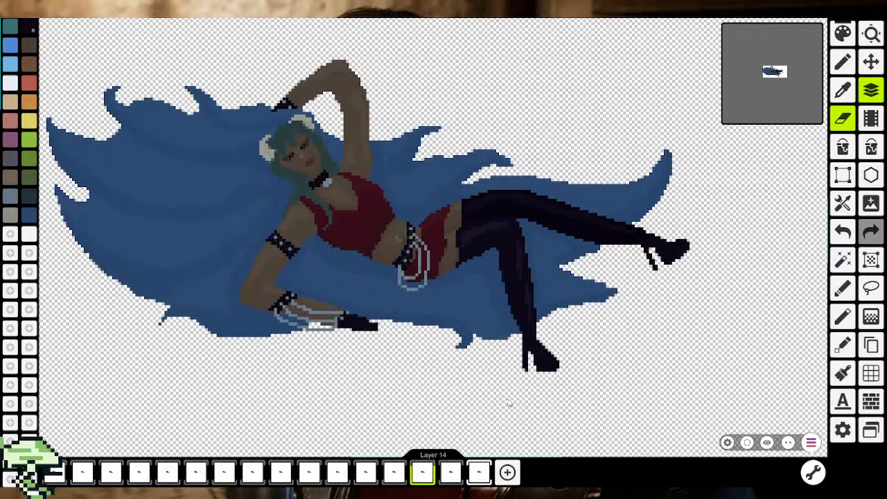
{"action": "left_click", "coordinate": [483, 473]}
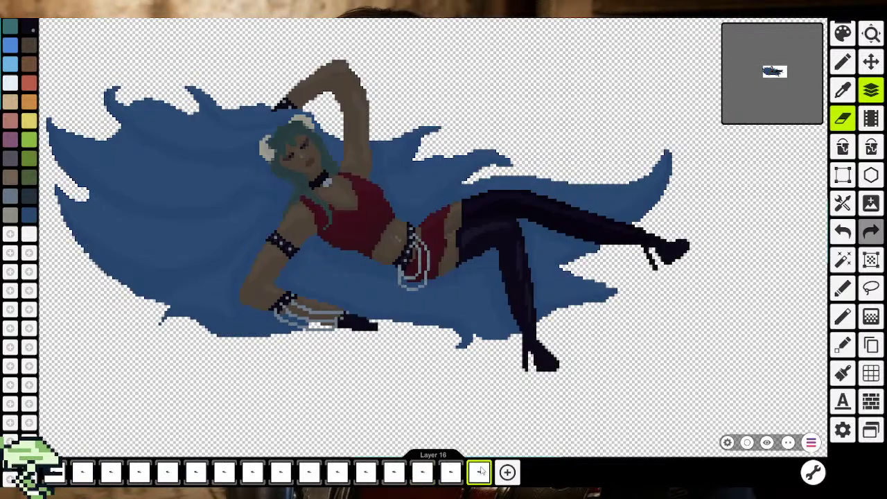
{"action": "left_click", "coordinate": [419, 476]}
{"action": "left_click", "coordinate": [483, 472]}
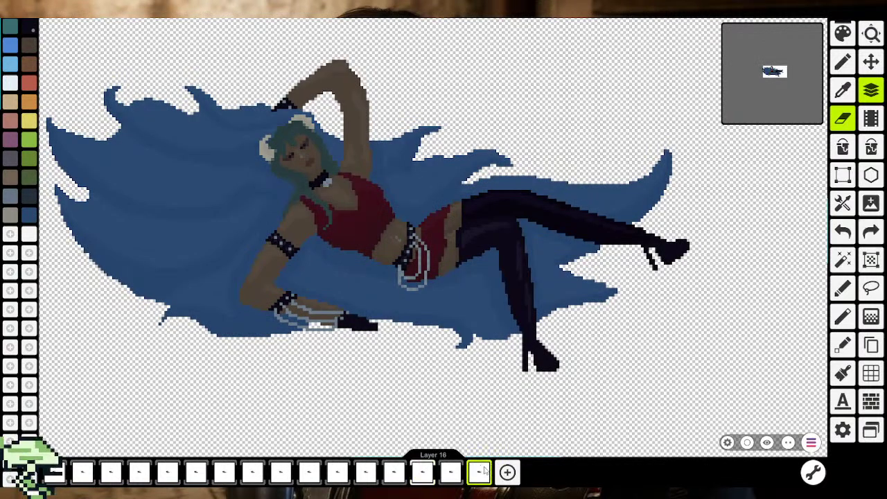
{"action": "scroll", "coordinate": [740, 298], "scroll_direction": "down", "scroll_amount": 1}
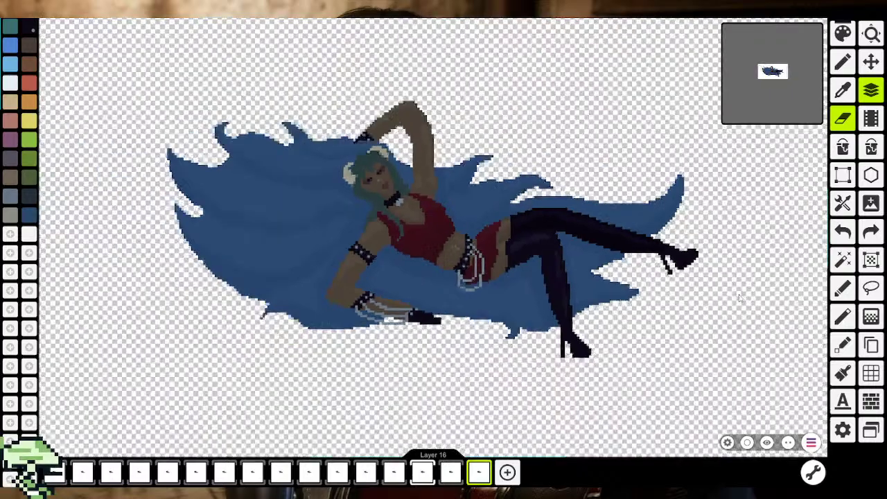
{"action": "scroll", "coordinate": [740, 298], "scroll_direction": "down", "scroll_amount": 2}
{"action": "scroll", "coordinate": [524, 330], "scroll_direction": "up", "scroll_amount": 2}
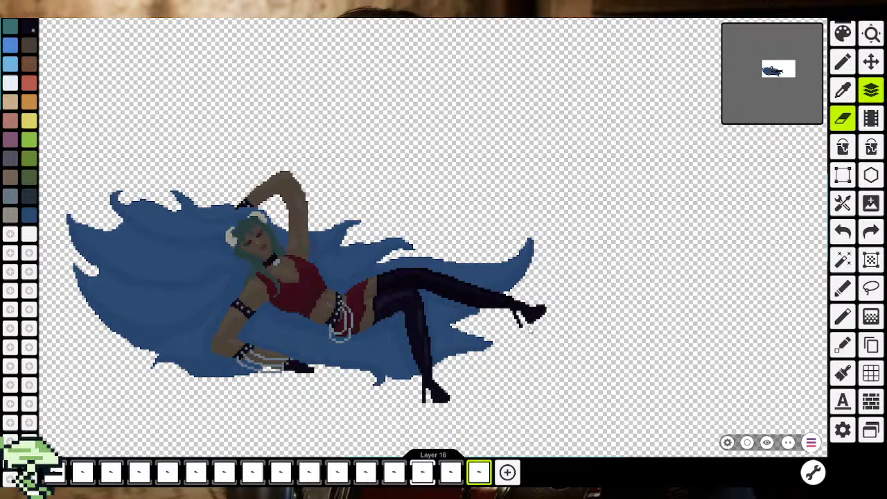
{"action": "scroll", "coordinate": [478, 459], "scroll_direction": "down", "scroll_amount": 3}
{"action": "scroll", "coordinate": [478, 459], "scroll_direction": "down", "scroll_amount": 2}
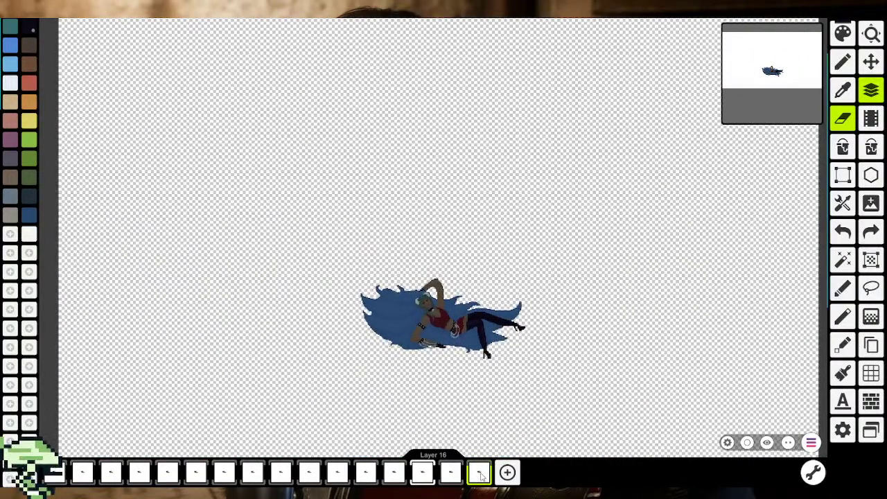
{"action": "left_click", "coordinate": [481, 476]}
Switch to the pencil and undo the stray pixel stroke
{"action": "scroll", "coordinate": [522, 331], "scroll_direction": "up", "scroll_amount": 2}
{"action": "scroll", "coordinate": [523, 330], "scroll_direction": "up", "scroll_amount": 3}
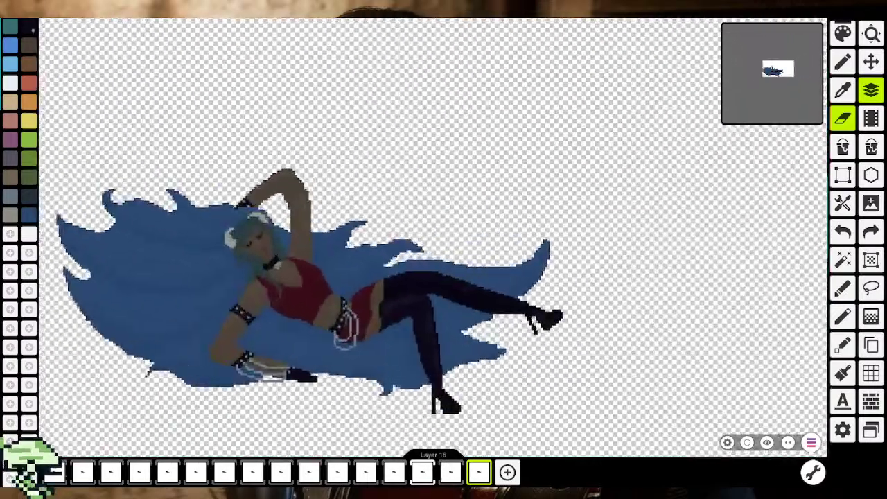
{"action": "scroll", "coordinate": [523, 326], "scroll_direction": "up", "scroll_amount": 3}
{"action": "scroll", "coordinate": [523, 321], "scroll_direction": "up", "scroll_amount": 3}
{"action": "scroll", "coordinate": [521, 317], "scroll_direction": "up", "scroll_amount": 2}
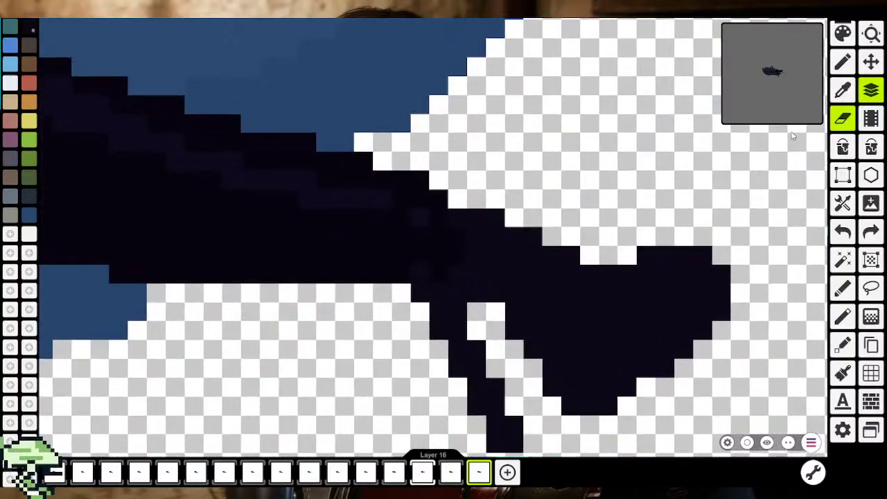
{"action": "key", "text": "b"}
{"action": "key", "text": "ctrl+z"}
{"action": "scroll", "coordinate": [563, 300], "scroll_direction": "down", "scroll_amount": 2}
{"action": "scroll", "coordinate": [563, 300], "scroll_direction": "down", "scroll_amount": 3}
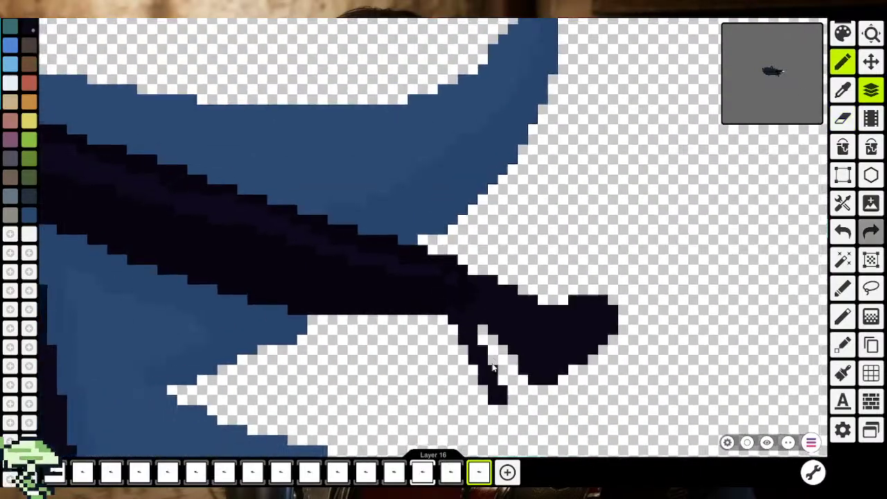
{"action": "scroll", "coordinate": [563, 300], "scroll_direction": "down", "scroll_amount": 3}
{"action": "scroll", "coordinate": [563, 300], "scroll_direction": "down", "scroll_amount": 2}
{"action": "scroll", "coordinate": [538, 401], "scroll_direction": "down", "scroll_amount": 2}
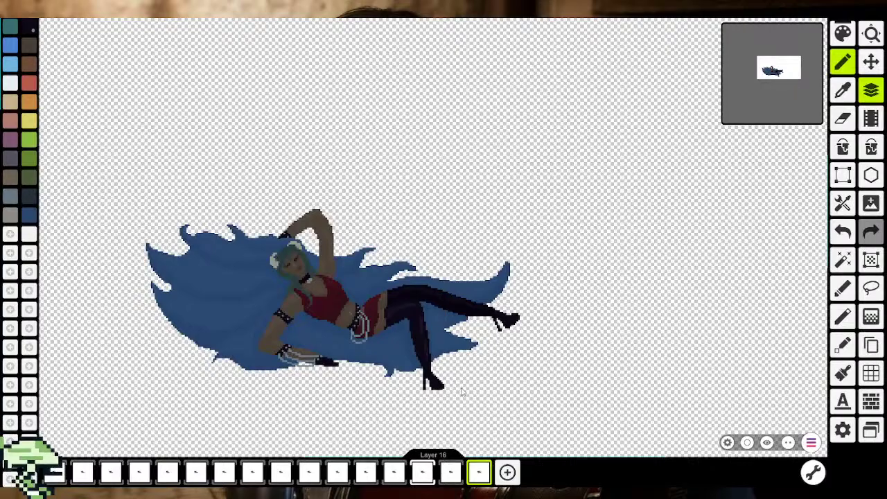
Paint dark pixels on and beside the raised boot's heel
{"action": "scroll", "coordinate": [488, 325], "scroll_direction": "up", "scroll_amount": 2}
{"action": "scroll", "coordinate": [489, 319], "scroll_direction": "up", "scroll_amount": 2}
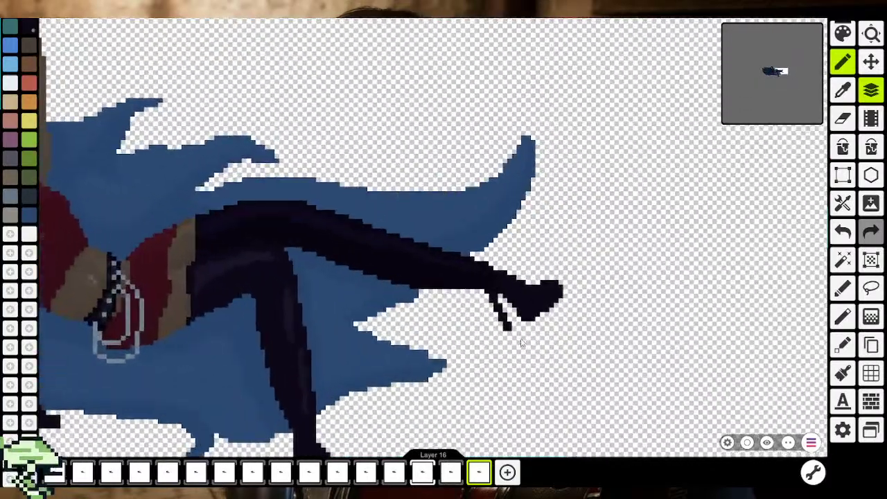
{"action": "scroll", "coordinate": [491, 312], "scroll_direction": "up", "scroll_amount": 2}
{"action": "scroll", "coordinate": [492, 305], "scroll_direction": "up", "scroll_amount": 2}
{"action": "scroll", "coordinate": [484, 284], "scroll_direction": "up", "scroll_amount": 2}
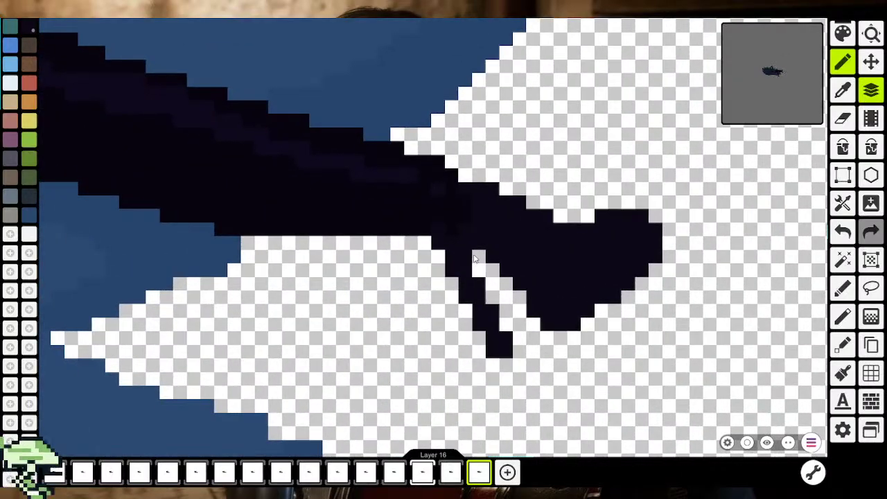
{"action": "left_click", "coordinate": [479, 257]}
{"action": "scroll", "coordinate": [478, 260], "scroll_direction": "down", "scroll_amount": 2}
{"action": "scroll", "coordinate": [506, 277], "scroll_direction": "down", "scroll_amount": 2}
{"action": "scroll", "coordinate": [539, 294], "scroll_direction": "down", "scroll_amount": 2}
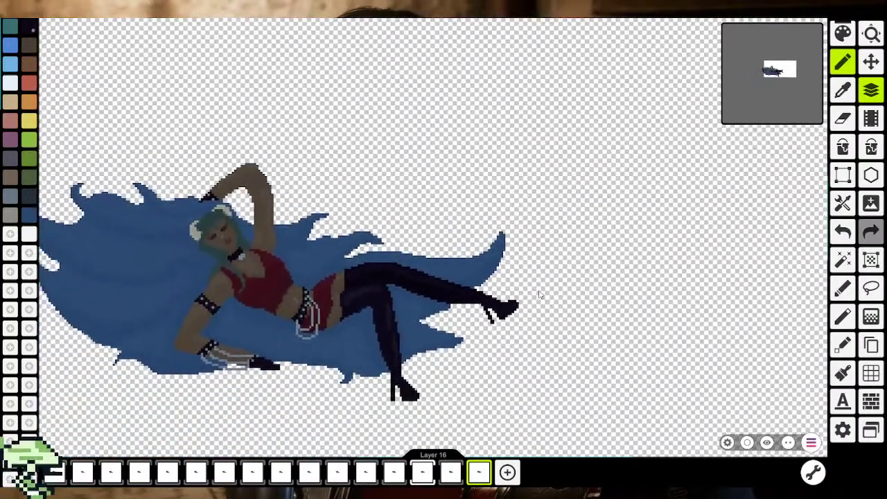
{"action": "scroll", "coordinate": [536, 295], "scroll_direction": "up", "scroll_amount": 2}
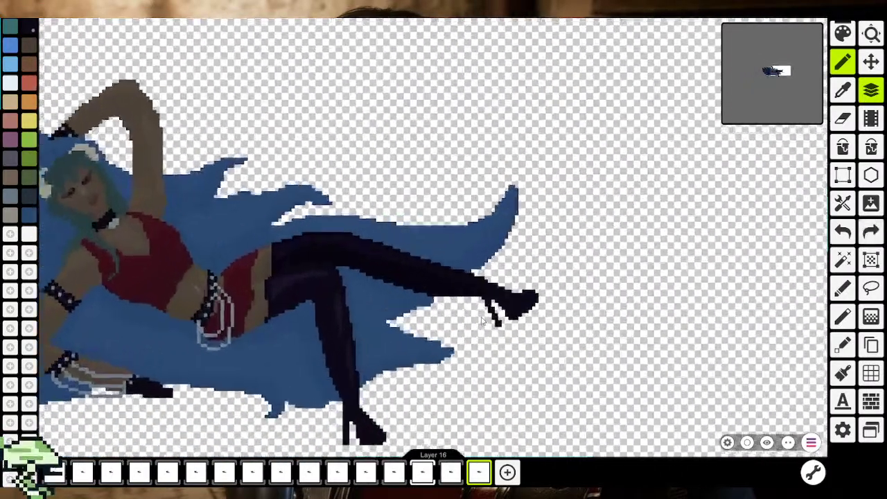
{"action": "scroll", "coordinate": [526, 294], "scroll_direction": "up", "scroll_amount": 2}
{"action": "scroll", "coordinate": [483, 297], "scroll_direction": "up", "scroll_amount": 2}
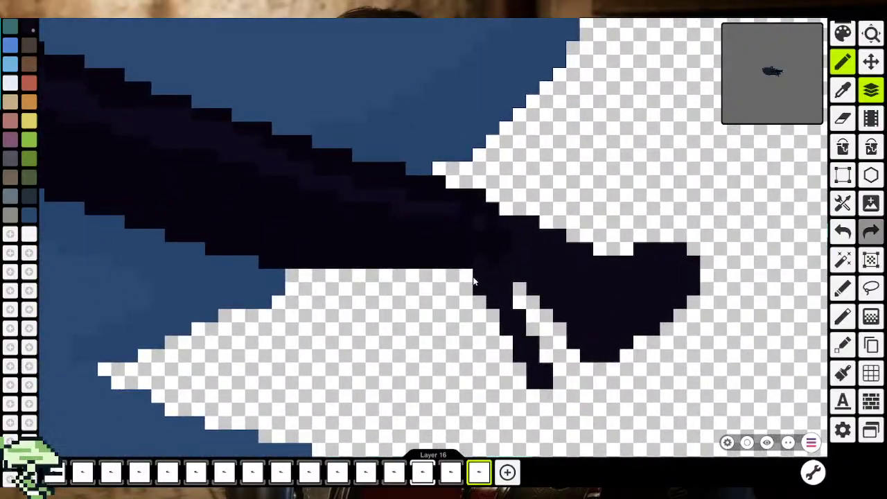
{"action": "left_click", "coordinate": [473, 277]}
{"action": "scroll", "coordinate": [489, 319], "scroll_direction": "down", "scroll_amount": 3}
{"action": "scroll", "coordinate": [501, 360], "scroll_direction": "down", "scroll_amount": 3}
{"action": "scroll", "coordinate": [509, 332], "scroll_direction": "down", "scroll_amount": 1}
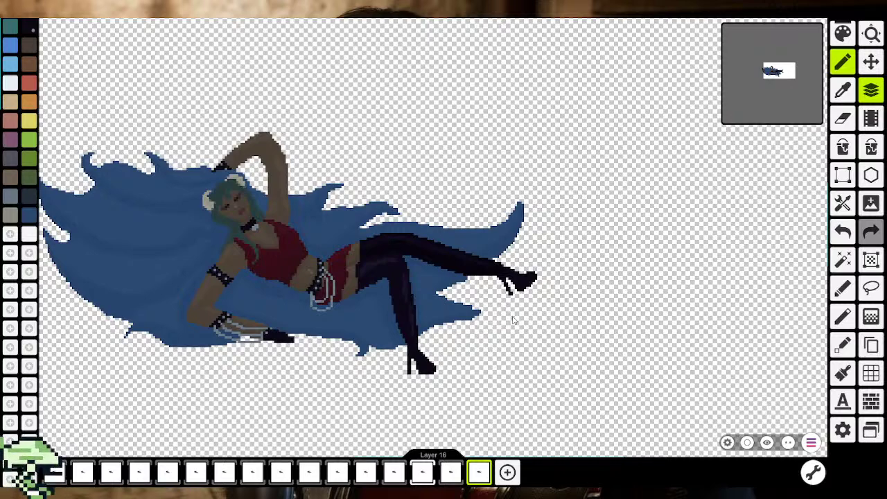
Switch between the eyedropper and bucket, then sample a colour near the leg
{"action": "scroll", "coordinate": [516, 315], "scroll_direction": "up", "scroll_amount": 1}
{"action": "scroll", "coordinate": [523, 304], "scroll_direction": "up", "scroll_amount": 2}
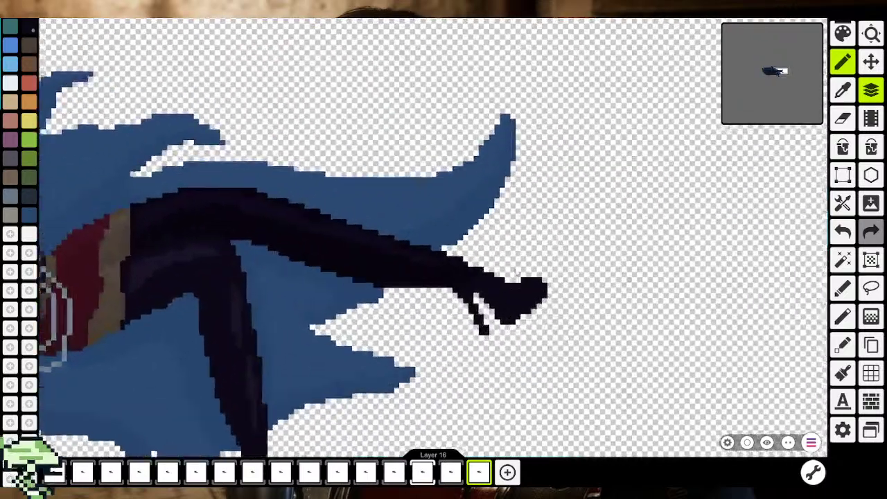
{"action": "scroll", "coordinate": [528, 298], "scroll_direction": "up", "scroll_amount": 2}
{"action": "scroll", "coordinate": [532, 291], "scroll_direction": "up", "scroll_amount": 1}
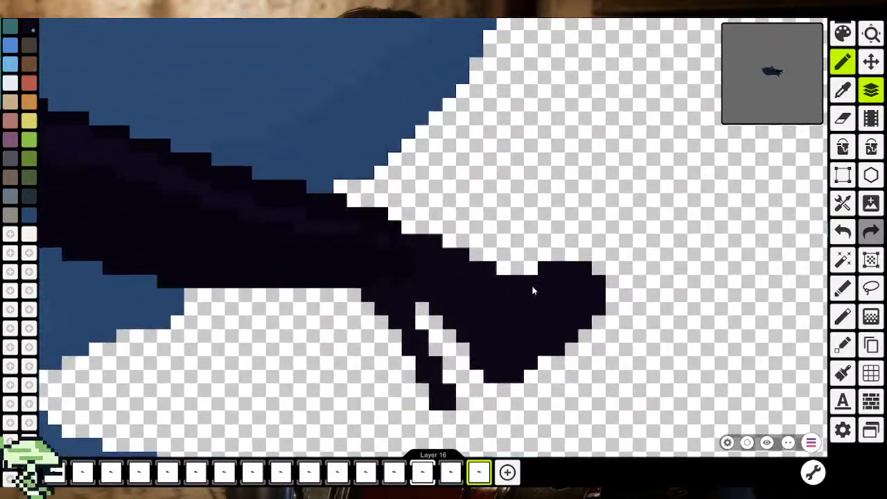
{"action": "left_click", "coordinate": [833, 95]}
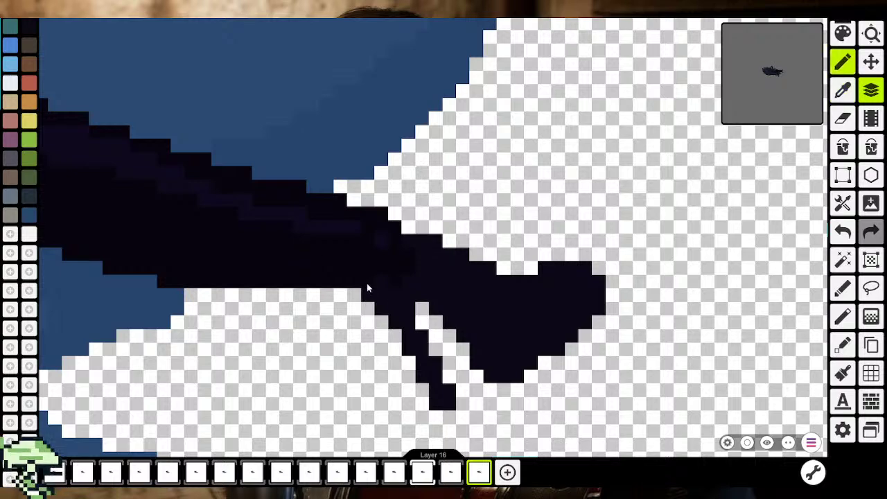
{"action": "key", "text": "g"}
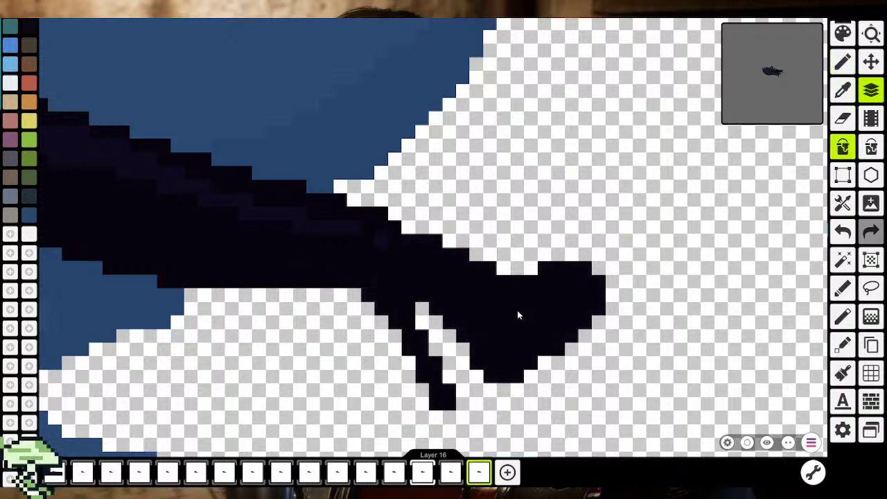
{"action": "scroll", "coordinate": [517, 316], "scroll_direction": "down", "scroll_amount": 3}
{"action": "scroll", "coordinate": [391, 331], "scroll_direction": "up", "scroll_amount": 3}
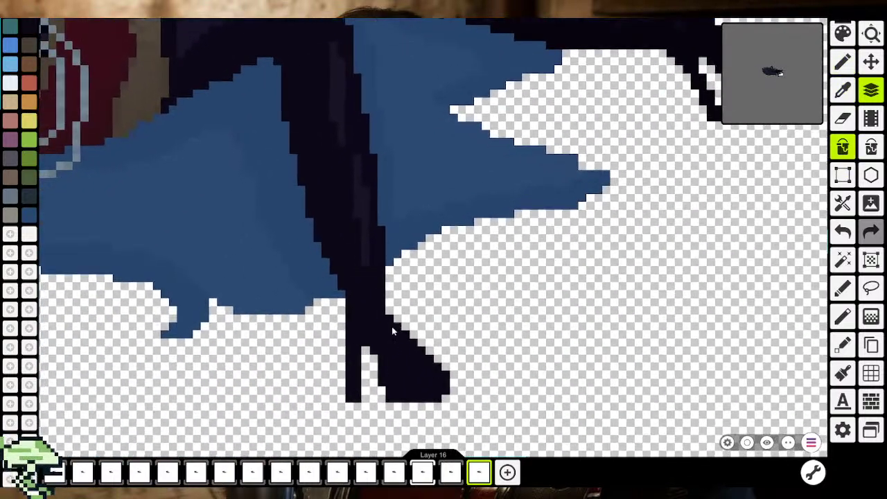
{"action": "scroll", "coordinate": [391, 332], "scroll_direction": "up", "scroll_amount": 2}
{"action": "scroll", "coordinate": [382, 340], "scroll_direction": "up", "scroll_amount": 2}
{"action": "scroll", "coordinate": [445, 370], "scroll_direction": "up", "scroll_amount": 2}
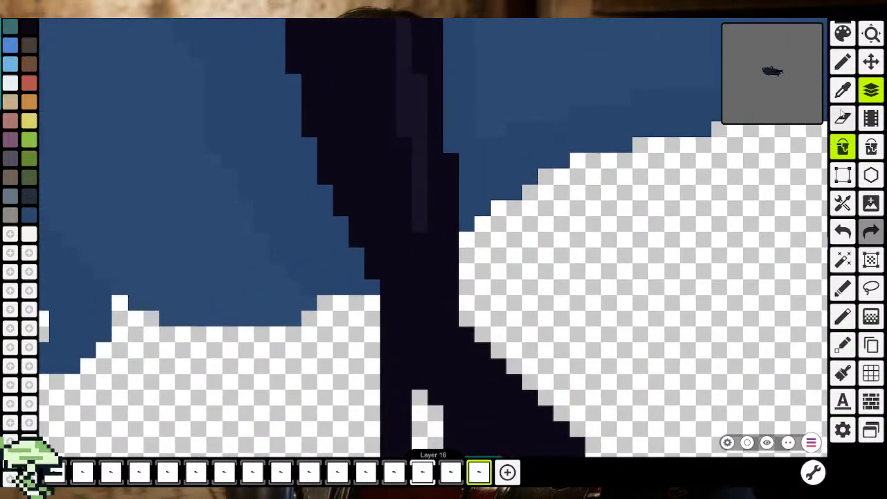
{"action": "left_click", "coordinate": [842, 91]}
{"action": "left_click", "coordinate": [386, 255]}
{"action": "scroll", "coordinate": [474, 396], "scroll_direction": "down", "scroll_amount": 2}
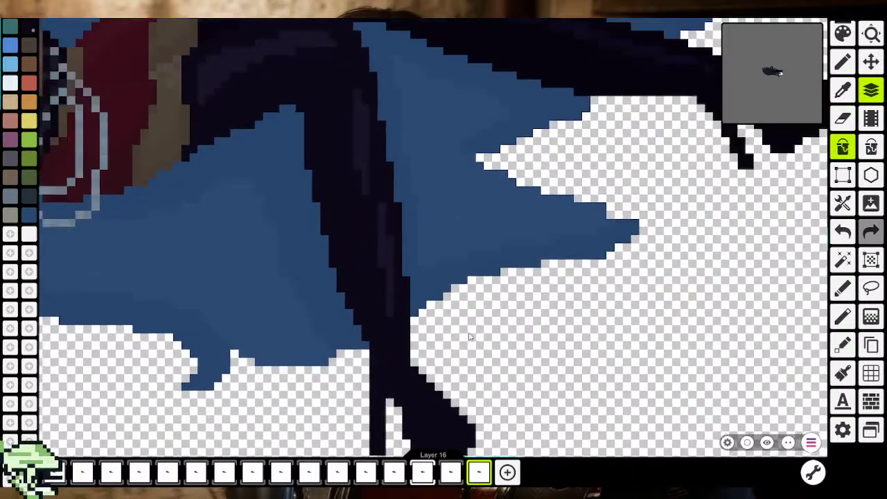
Sample the boot's black and undo a trial navy bucket fill of the boot
{"action": "left_click_drag", "start_coordinate": [460, 351], "coordinate": [702, 204]}
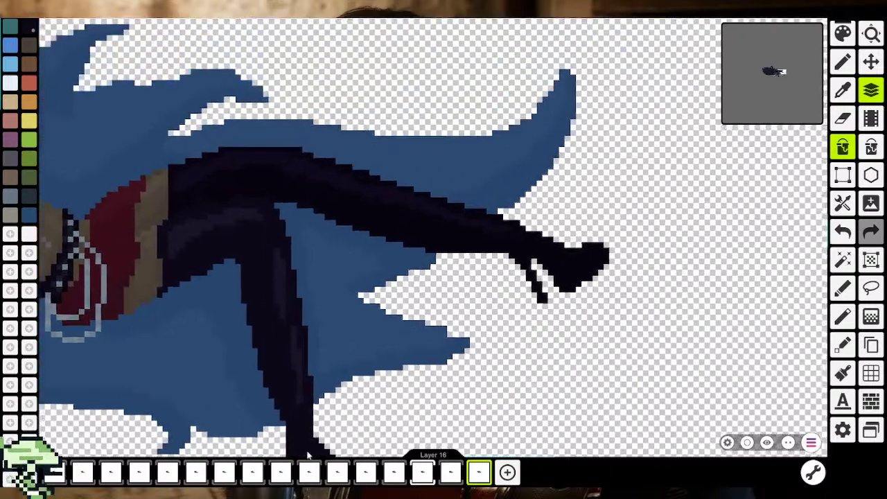
{"action": "left_click", "coordinate": [842, 90]}
{"action": "scroll", "coordinate": [411, 255], "scroll_direction": "up", "scroll_amount": 2}
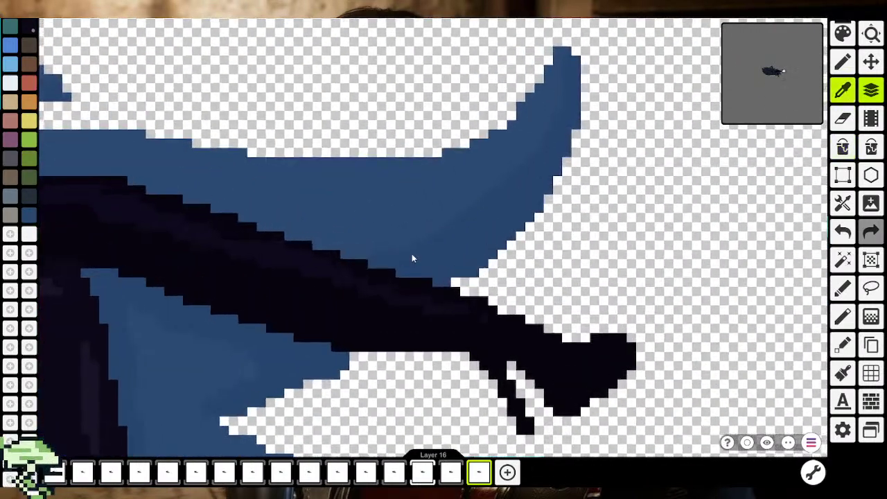
{"action": "scroll", "coordinate": [469, 307], "scroll_direction": "up", "scroll_amount": 2}
{"action": "left_click", "coordinate": [469, 310]}
{"action": "scroll", "coordinate": [353, 326], "scroll_direction": "up", "scroll_amount": 2}
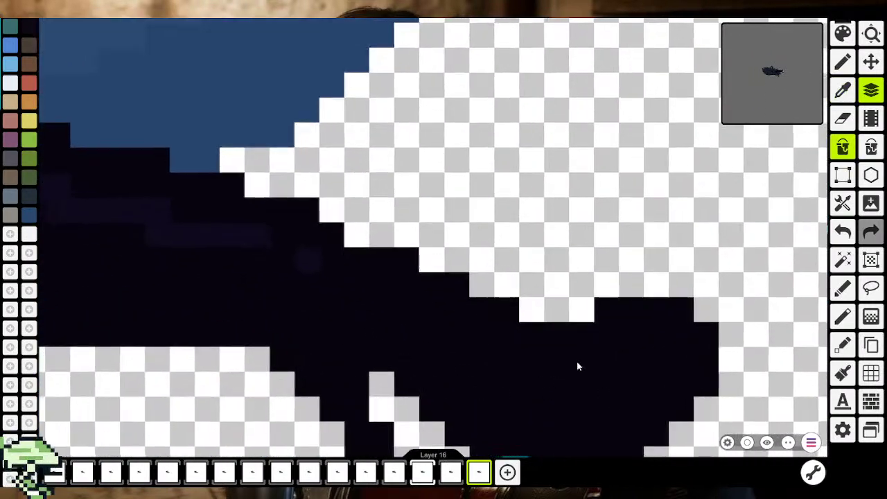
{"action": "scroll", "coordinate": [509, 273], "scroll_direction": "up", "scroll_amount": 2}
{"action": "left_click", "coordinate": [532, 272]}
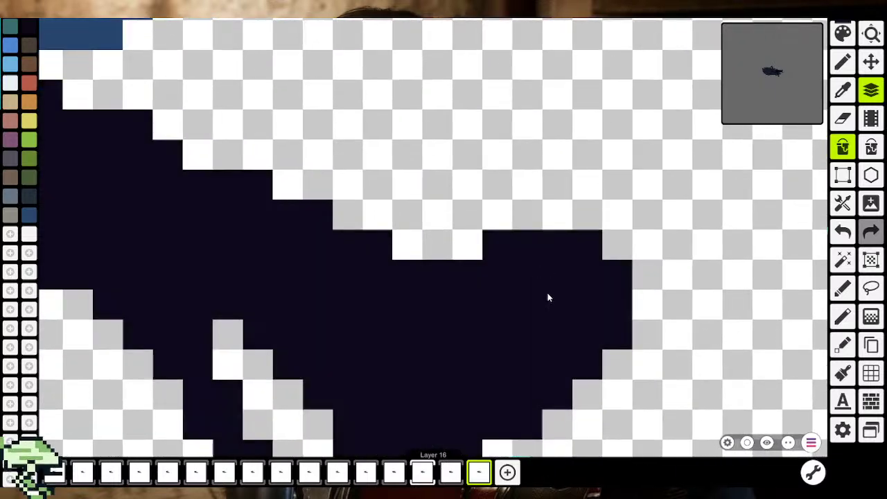
{"action": "key", "text": "ctrl+z"}
{"action": "key", "text": "b"}
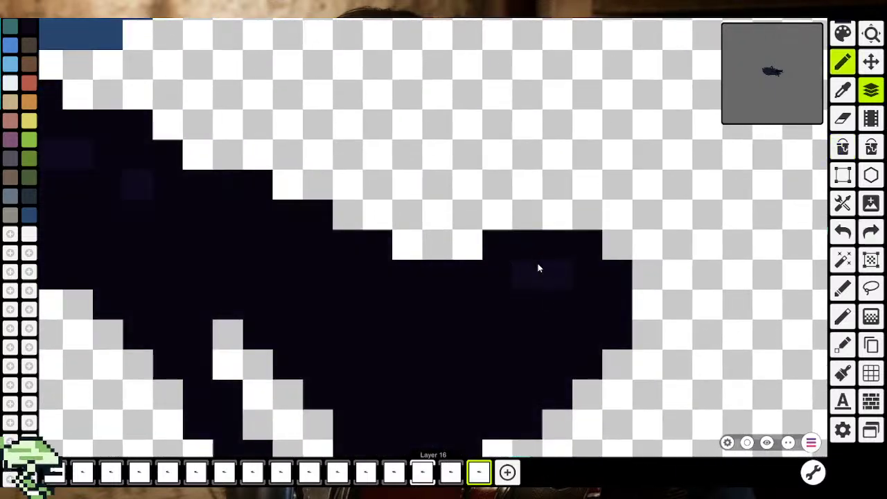
Draw a faint diagonal highlight line along the lower boot's sloping edge
{"action": "left_click_drag", "start_coordinate": [584, 298], "coordinate": [456, 291]}
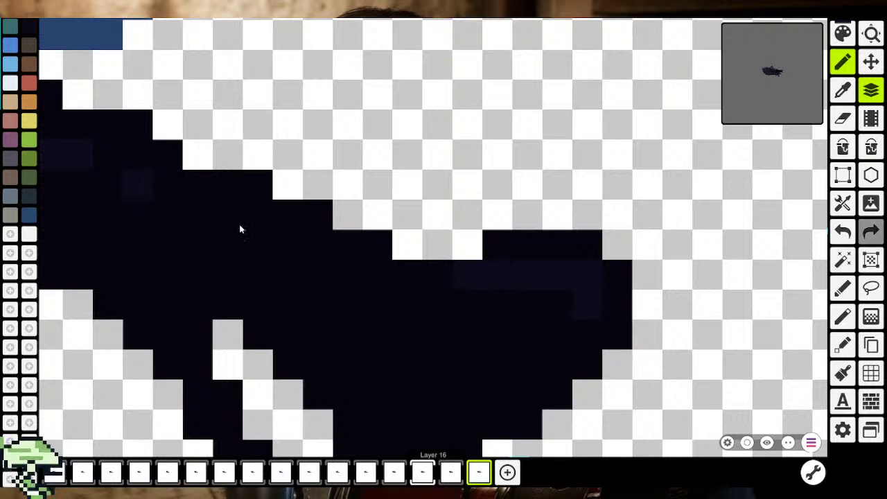
{"action": "left_click_drag", "start_coordinate": [239, 229], "coordinate": [335, 280]}
{"action": "key", "text": "ctrl+z"}
{"action": "left_click_drag", "start_coordinate": [234, 221], "coordinate": [309, 285]}
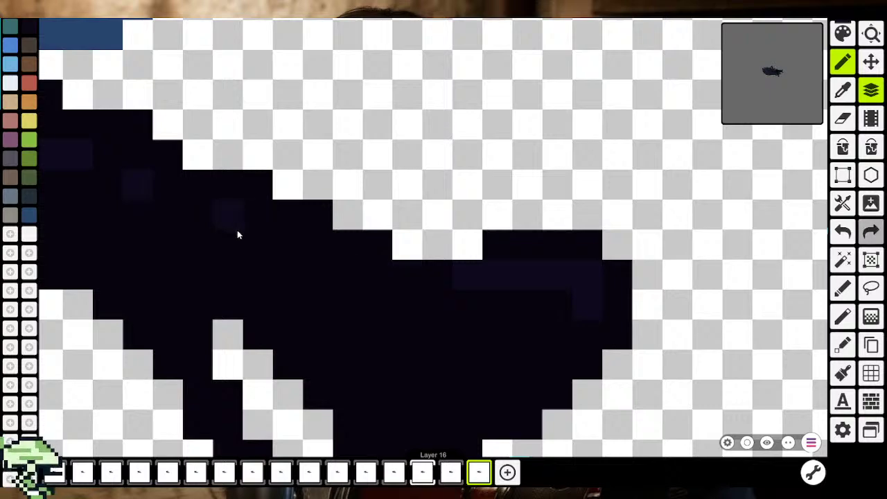
{"action": "scroll", "coordinate": [407, 305], "scroll_direction": "down", "scroll_amount": 3}
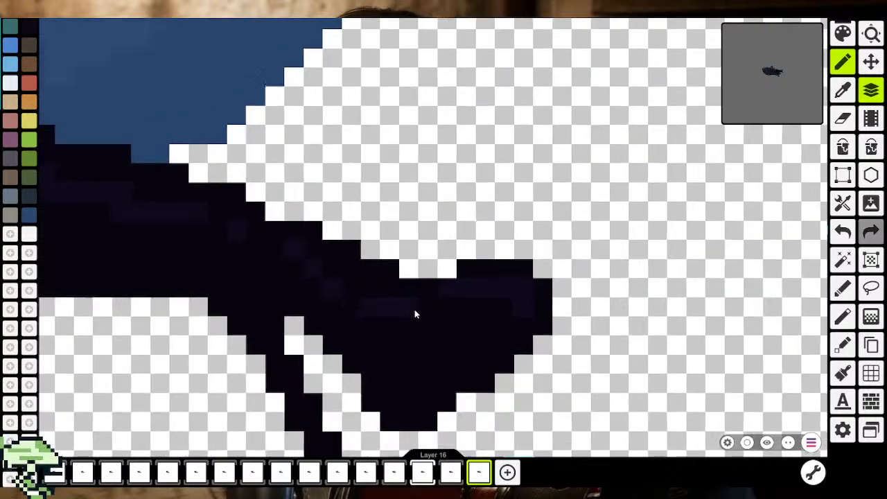
{"action": "scroll", "coordinate": [414, 310], "scroll_direction": "down", "scroll_amount": 3}
{"action": "scroll", "coordinate": [437, 326], "scroll_direction": "down", "scroll_amount": 3}
{"action": "scroll", "coordinate": [460, 341], "scroll_direction": "down", "scroll_amount": 3}
{"action": "scroll", "coordinate": [429, 325], "scroll_direction": "up", "scroll_amount": 1}
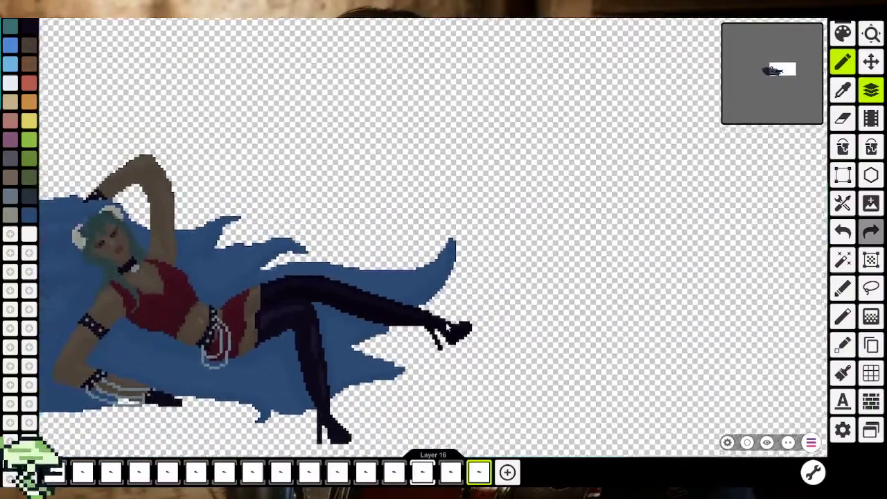
{"action": "scroll", "coordinate": [405, 306], "scroll_direction": "up", "scroll_amount": 2}
{"action": "scroll", "coordinate": [401, 301], "scroll_direction": "up", "scroll_amount": 2}
{"action": "scroll", "coordinate": [401, 302], "scroll_direction": "up", "scroll_amount": 3}
{"action": "scroll", "coordinate": [428, 253], "scroll_direction": "up", "scroll_amount": 2}
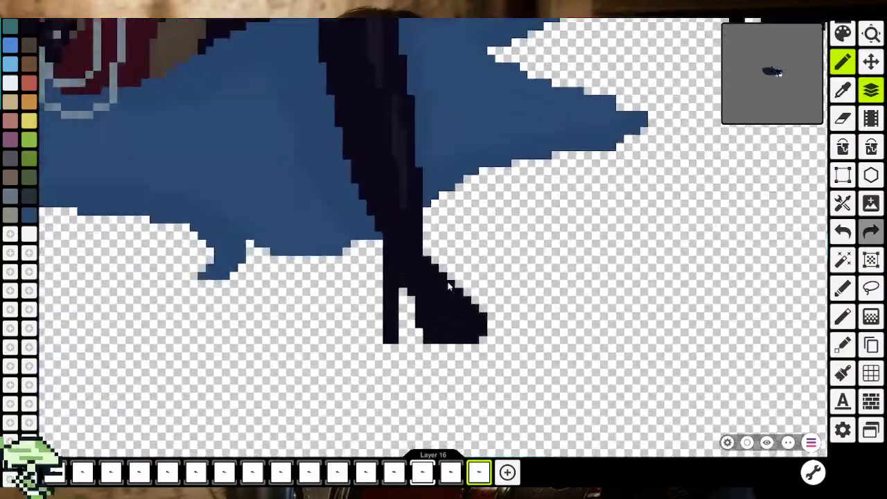
{"action": "scroll", "coordinate": [459, 320], "scroll_direction": "up", "scroll_amount": 2}
{"action": "scroll", "coordinate": [539, 376], "scroll_direction": "up", "scroll_amount": 1}
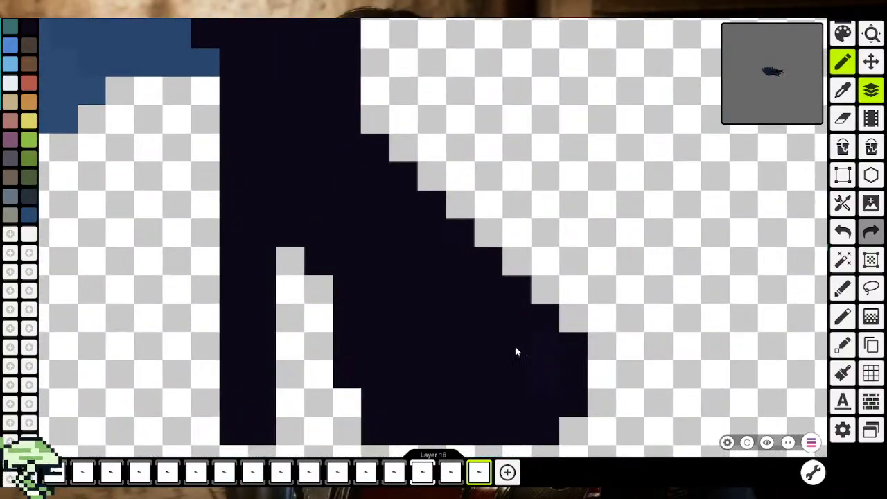
Sample the boot's dark shade and add lighter highlight pixels along its toe and edge
{"action": "left_click_drag", "start_coordinate": [516, 352], "coordinate": [623, 444]}
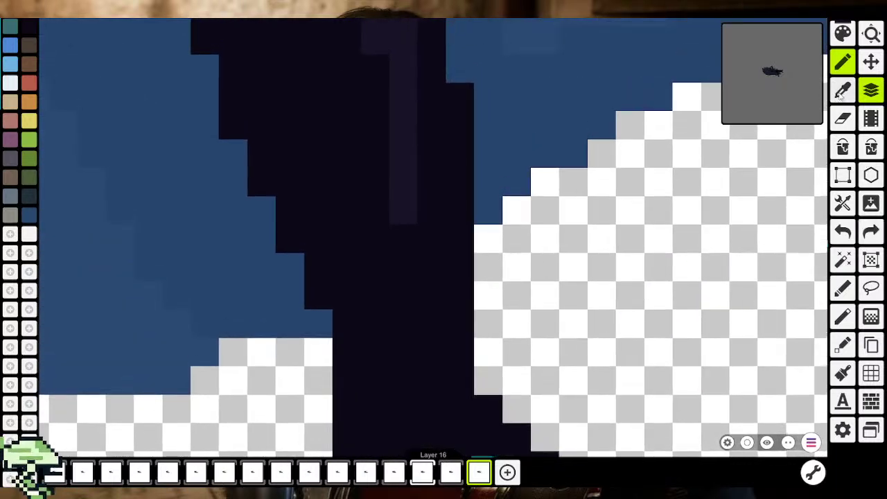
{"action": "left_click", "coordinate": [843, 91]}
{"action": "left_click", "coordinate": [399, 200]}
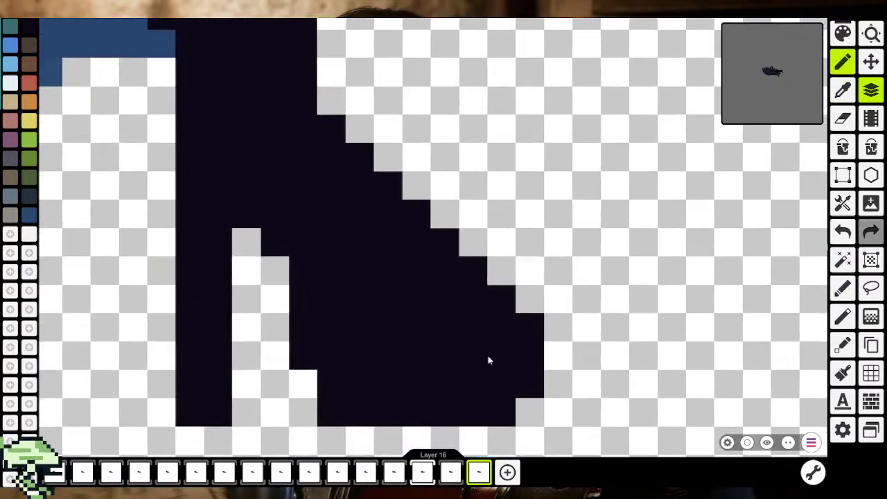
{"action": "left_click", "coordinate": [492, 341]}
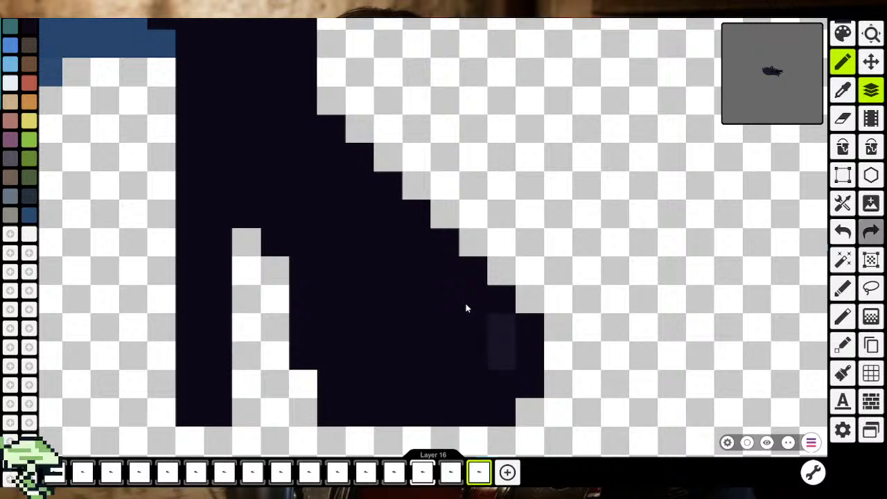
{"action": "left_click", "coordinate": [361, 213]}
{"action": "left_click", "coordinate": [335, 183]}
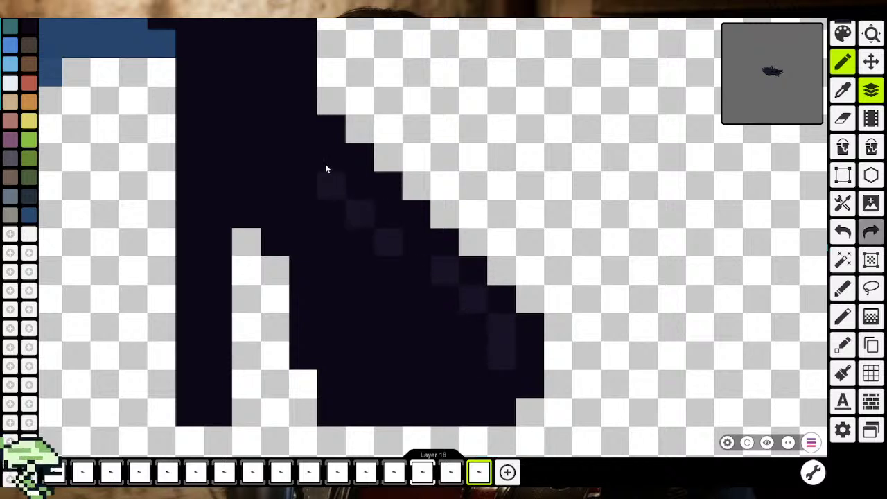
{"action": "scroll", "coordinate": [309, 151], "scroll_direction": "down", "scroll_amount": 2}
{"action": "scroll", "coordinate": [301, 198], "scroll_direction": "down", "scroll_amount": 2}
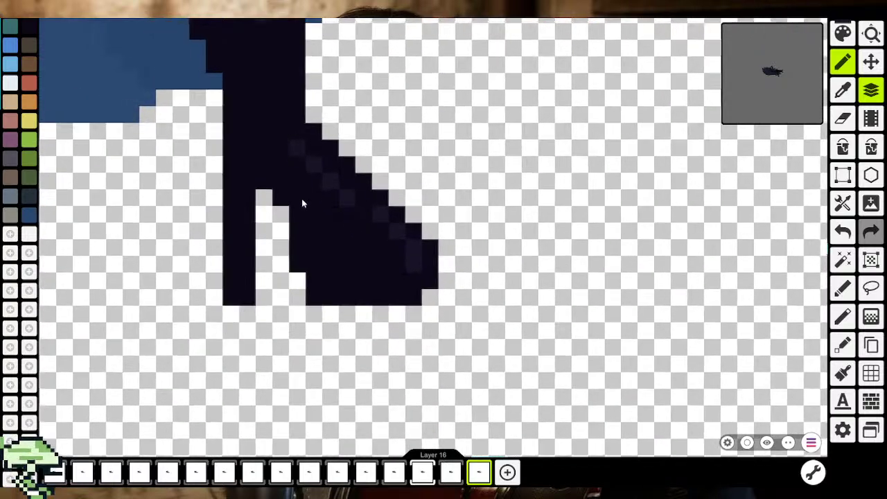
{"action": "scroll", "coordinate": [302, 198], "scroll_direction": "down", "scroll_amount": 2}
{"action": "scroll", "coordinate": [465, 412], "scroll_direction": "down", "scroll_amount": 2}
{"action": "scroll", "coordinate": [465, 411], "scroll_direction": "down", "scroll_amount": 1}
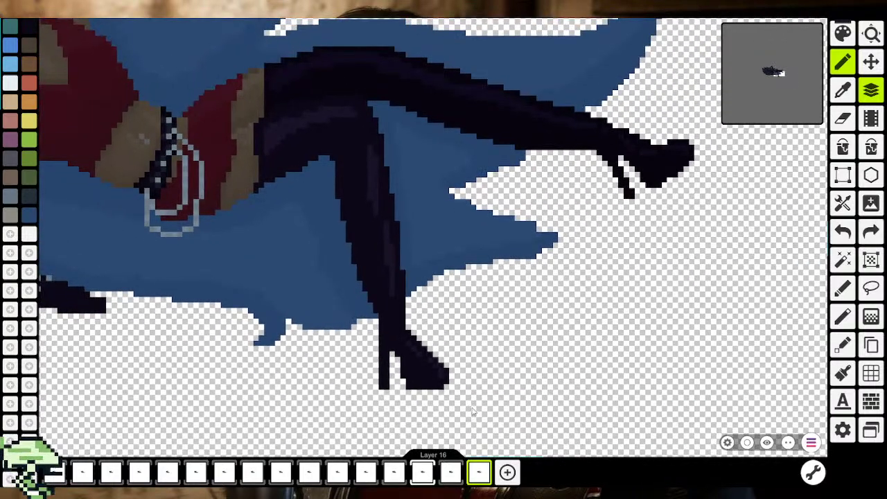
{"action": "scroll", "coordinate": [476, 412], "scroll_direction": "down", "scroll_amount": 2}
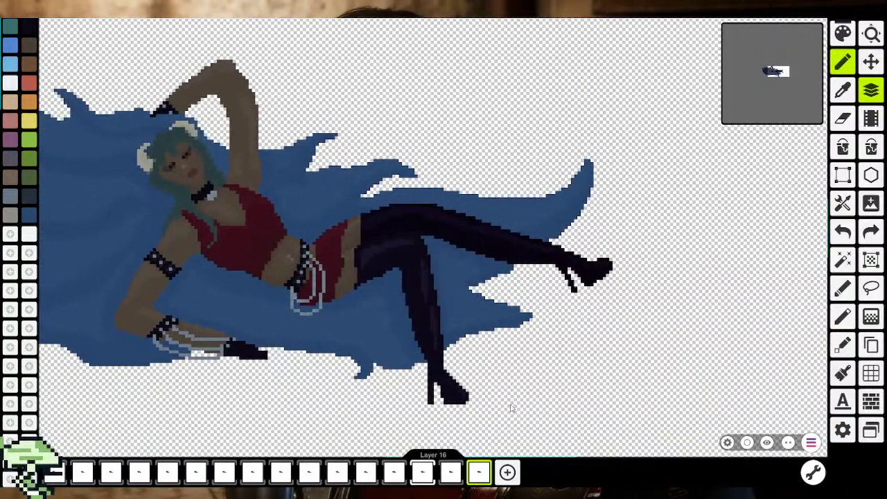
{"action": "scroll", "coordinate": [534, 396], "scroll_direction": "down", "scroll_amount": 1}
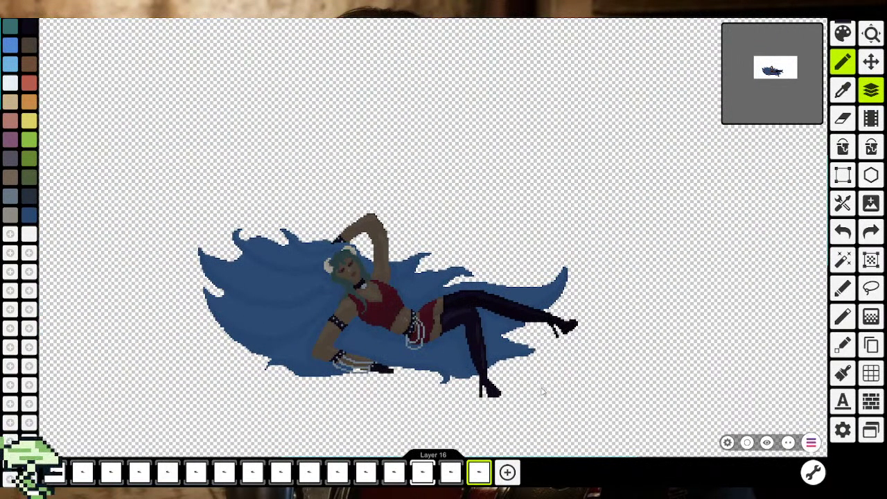
{"action": "scroll", "coordinate": [450, 331], "scroll_direction": "up", "scroll_amount": 2}
{"action": "scroll", "coordinate": [395, 293], "scroll_direction": "up", "scroll_amount": 2}
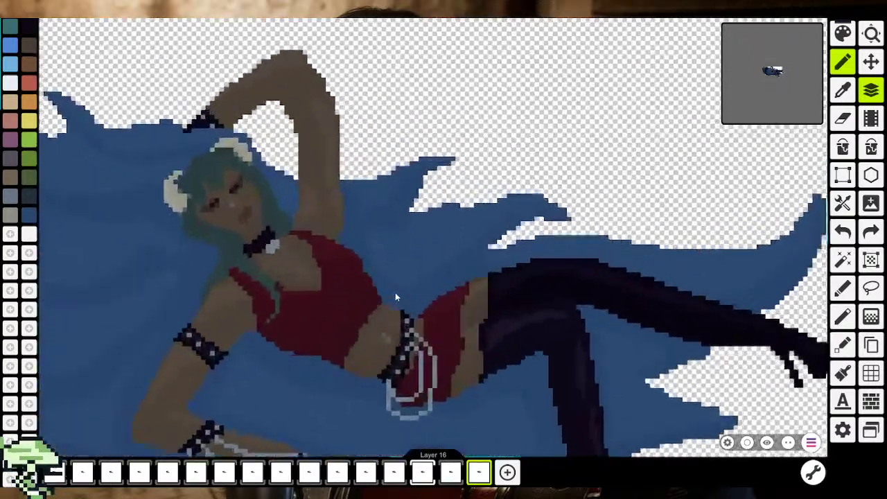
{"action": "scroll", "coordinate": [415, 270], "scroll_direction": "up", "scroll_amount": 3}
{"action": "scroll", "coordinate": [433, 255], "scroll_direction": "down", "scroll_amount": 2}
{"action": "scroll", "coordinate": [423, 267], "scroll_direction": "up", "scroll_amount": 2}
{"action": "key", "text": "i"}
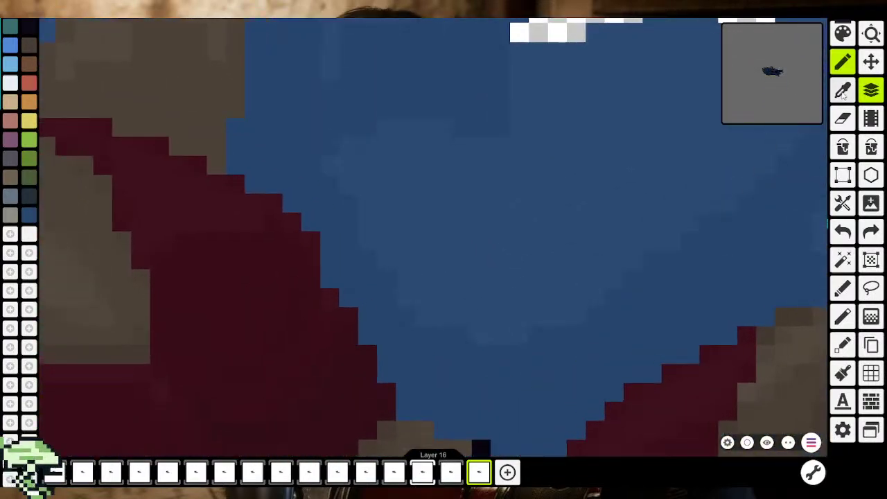
{"action": "scroll", "coordinate": [436, 291], "scroll_direction": "up", "scroll_amount": 2}
{"action": "left_click", "coordinate": [443, 262]}
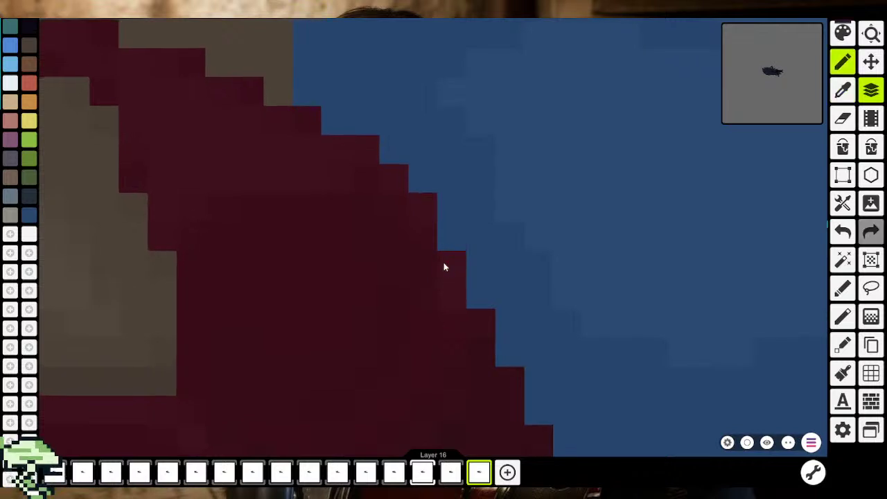
{"action": "left_click", "coordinate": [451, 248]}
{"action": "scroll", "coordinate": [490, 325], "scroll_direction": "down", "scroll_amount": 1}
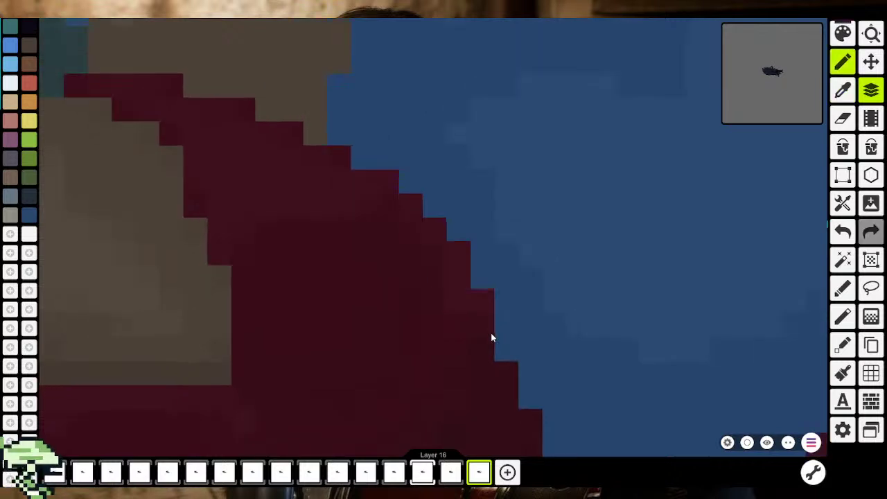
{"action": "key", "text": "i"}
{"action": "scroll", "coordinate": [410, 335], "scroll_direction": "up", "scroll_amount": 2}
{"action": "scroll", "coordinate": [411, 336], "scroll_direction": "up", "scroll_amount": 1}
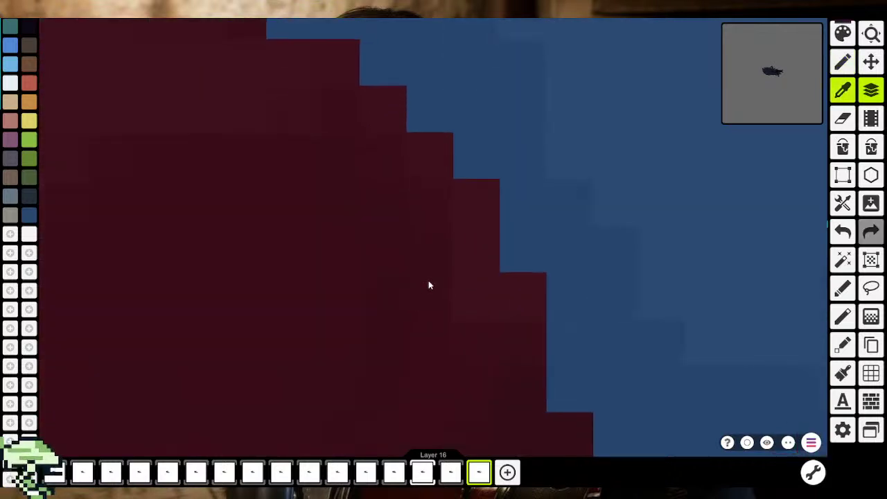
{"action": "left_click", "coordinate": [451, 280]}
{"action": "key", "text": "i"}
{"action": "left_click", "coordinate": [432, 218]}
{"action": "scroll", "coordinate": [472, 252], "scroll_direction": "down", "scroll_amount": 1}
{"action": "scroll", "coordinate": [500, 346], "scroll_direction": "down", "scroll_amount": 1}
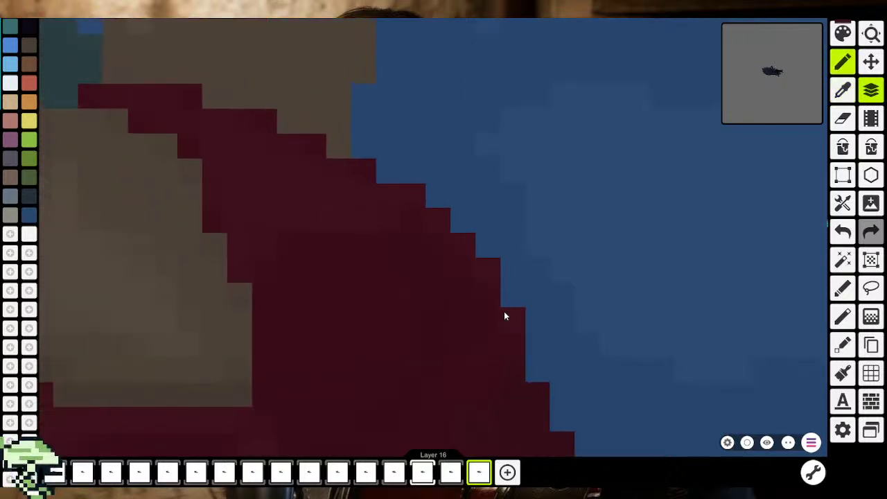
{"action": "scroll", "coordinate": [505, 313], "scroll_direction": "down", "scroll_amount": 1}
{"action": "scroll", "coordinate": [509, 332], "scroll_direction": "down", "scroll_amount": 2}
{"action": "scroll", "coordinate": [518, 363], "scroll_direction": "down", "scroll_amount": 1}
{"action": "scroll", "coordinate": [521, 374], "scroll_direction": "down", "scroll_amount": 1}
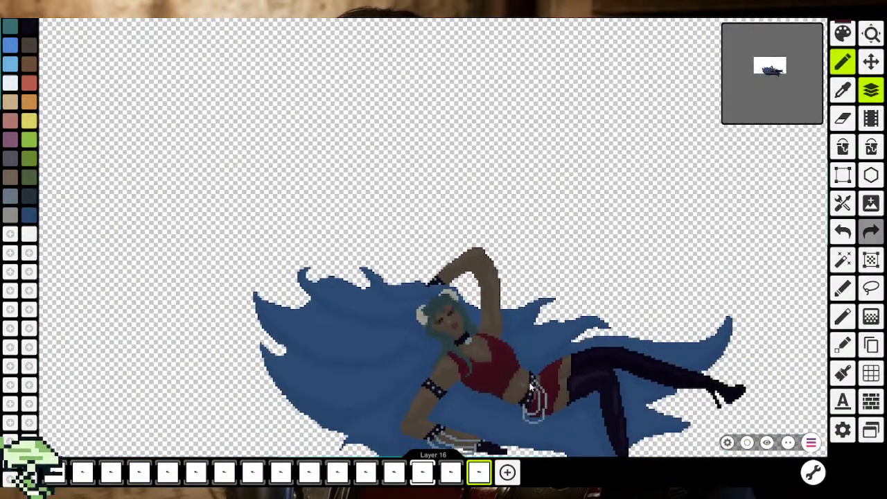
{"action": "left_click_drag", "start_coordinate": [528, 382], "coordinate": [496, 345]}
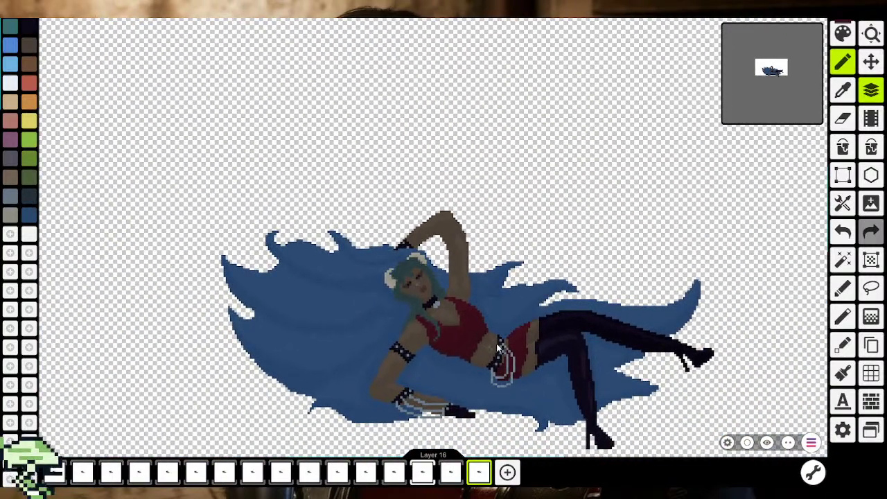
{"action": "scroll", "coordinate": [496, 343], "scroll_direction": "up", "scroll_amount": 1}
{"action": "scroll", "coordinate": [482, 325], "scroll_direction": "up", "scroll_amount": 1}
{"action": "scroll", "coordinate": [483, 340], "scroll_direction": "up", "scroll_amount": 2}
{"action": "scroll", "coordinate": [465, 347], "scroll_direction": "up", "scroll_amount": 2}
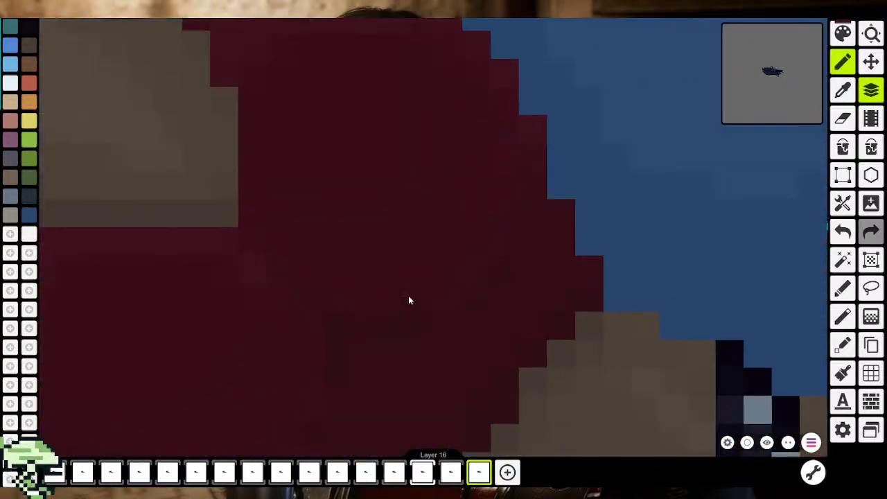
{"action": "key", "text": "i"}
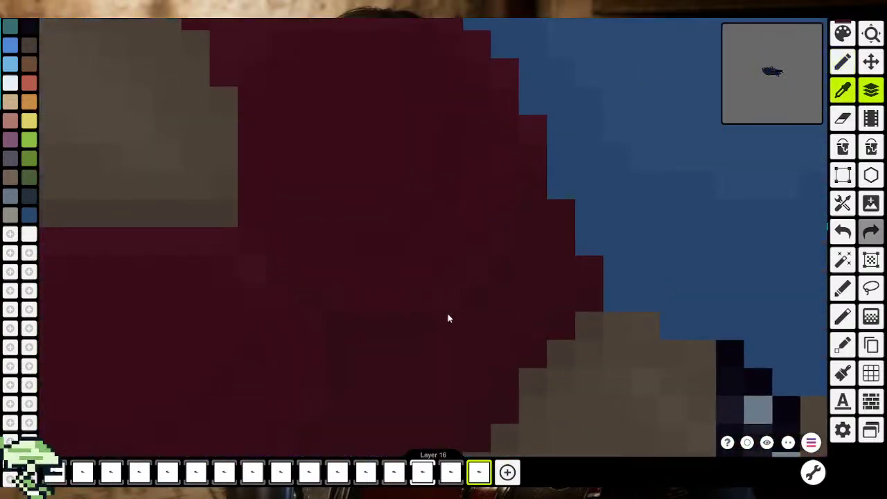
{"action": "key", "text": "b"}
{"action": "scroll", "coordinate": [348, 319], "scroll_direction": "down", "scroll_amount": 2}
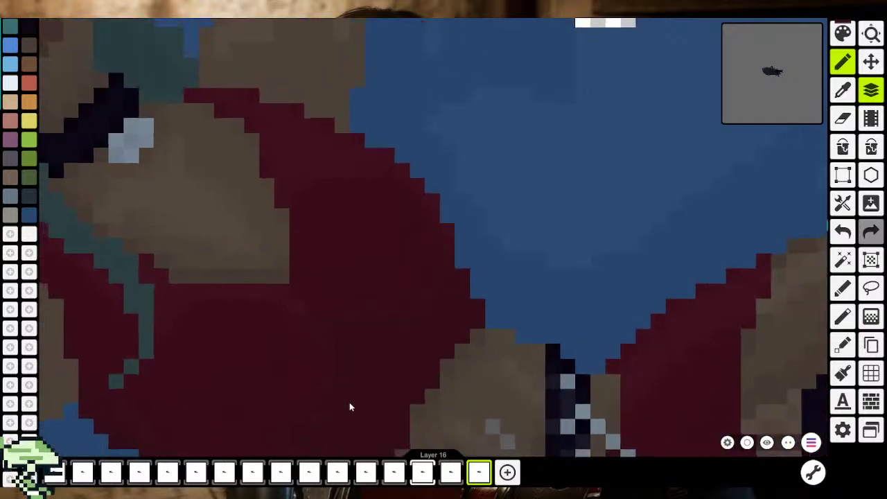
{"action": "scroll", "coordinate": [348, 406], "scroll_direction": "down", "scroll_amount": 2}
{"action": "scroll", "coordinate": [366, 429], "scroll_direction": "down", "scroll_amount": 2}
{"action": "scroll", "coordinate": [409, 361], "scroll_direction": "down", "scroll_amount": 2}
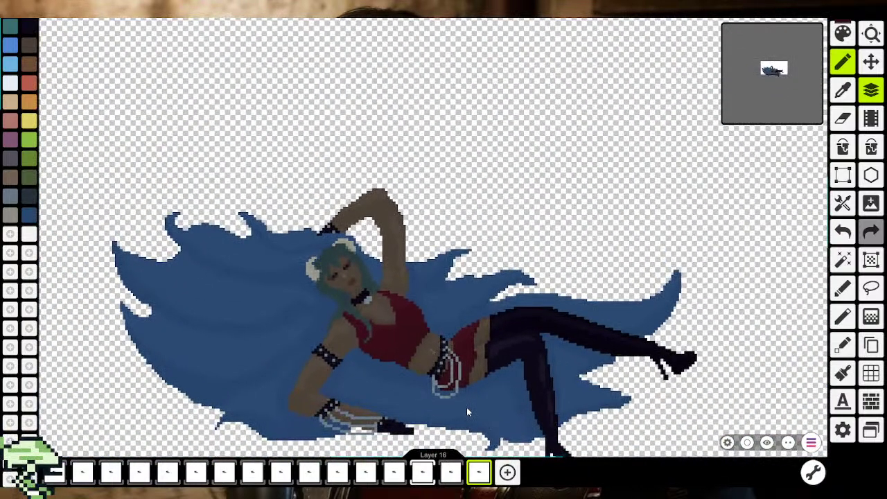
{"action": "left_click_drag", "start_coordinate": [466, 407], "coordinate": [467, 393]}
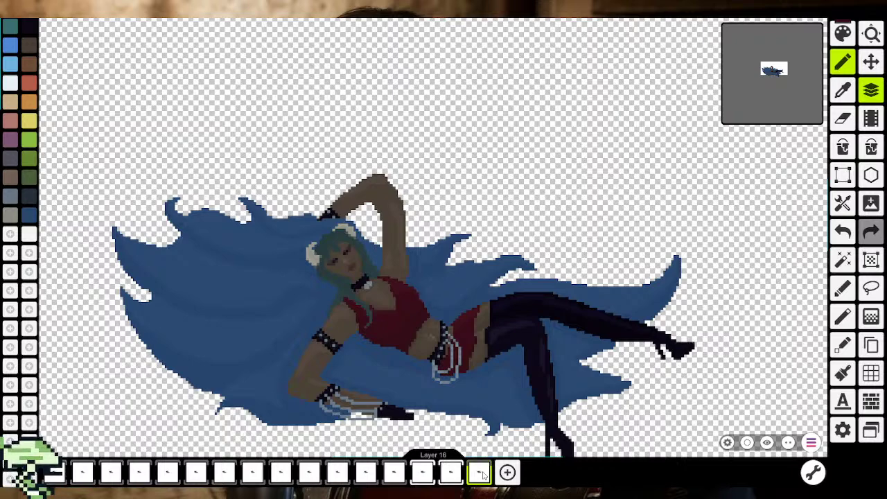
{"action": "left_click_drag", "start_coordinate": [506, 396], "coordinate": [462, 293]}
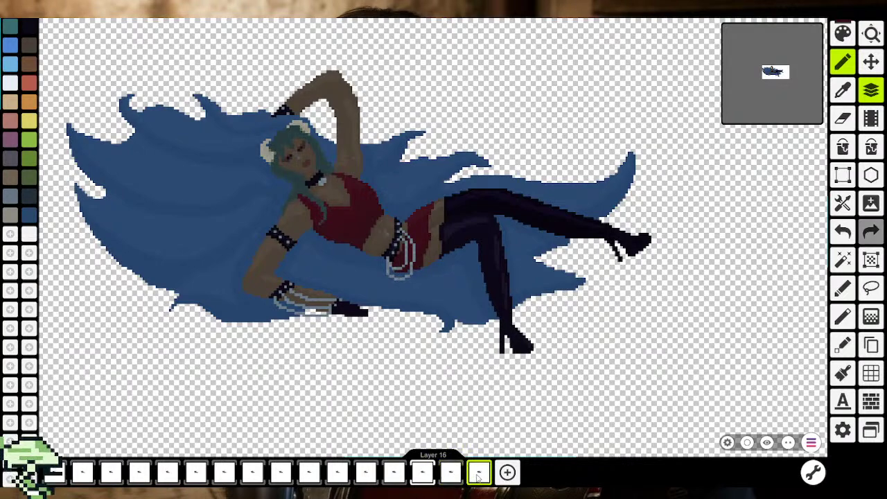
Sample the grey from the drawing and return to the pencil, zoomed on the raised boot
{"action": "left_click_drag", "start_coordinate": [617, 330], "coordinate": [561, 334]}
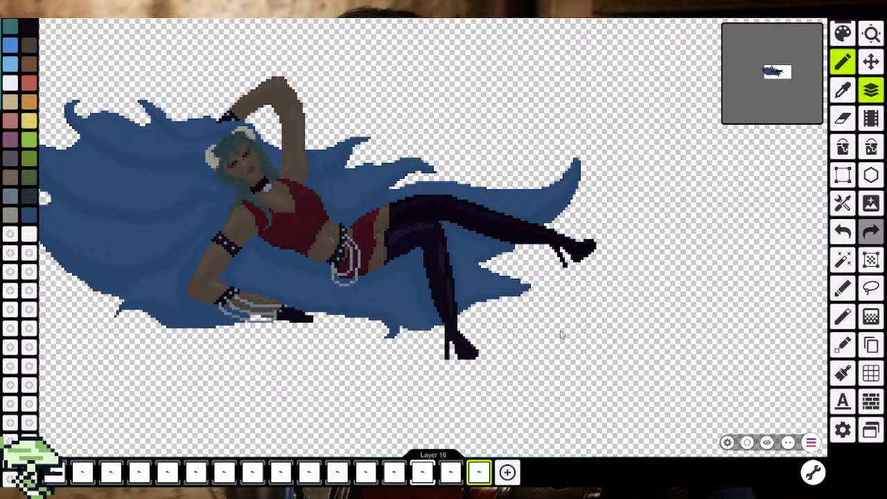
{"action": "left_click", "coordinate": [844, 92]}
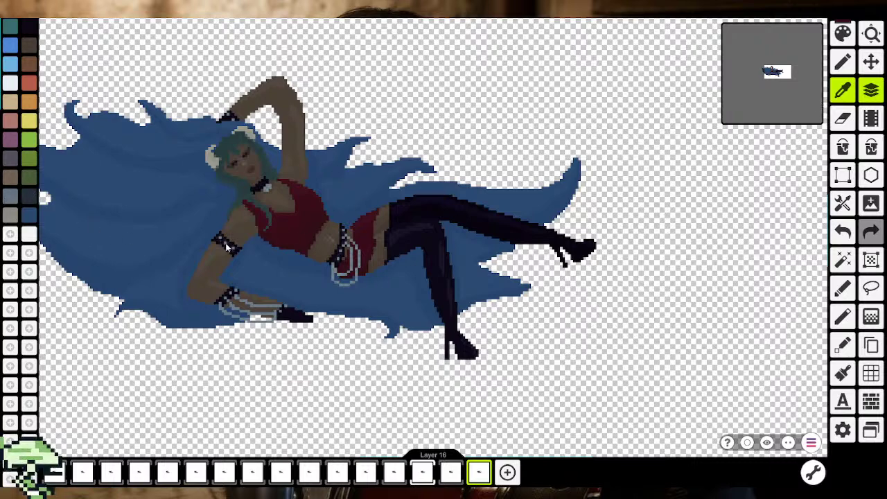
{"action": "key", "text": "b"}
{"action": "scroll", "coordinate": [535, 239], "scroll_direction": "up", "scroll_amount": 3}
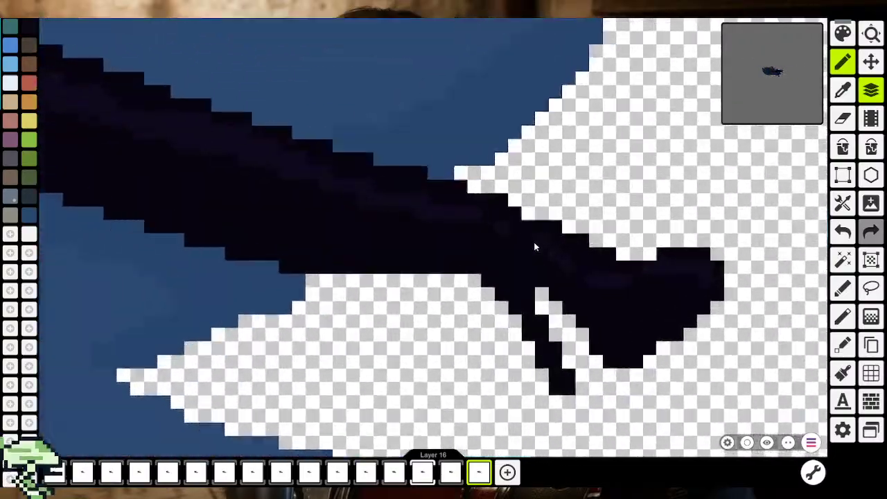
{"action": "scroll", "coordinate": [533, 242], "scroll_direction": "up", "scroll_amount": 3}
Paint a short grey diagonal and a pixel across the raised boot's ankle
{"action": "left_click_drag", "start_coordinate": [451, 260], "coordinate": [518, 204]}
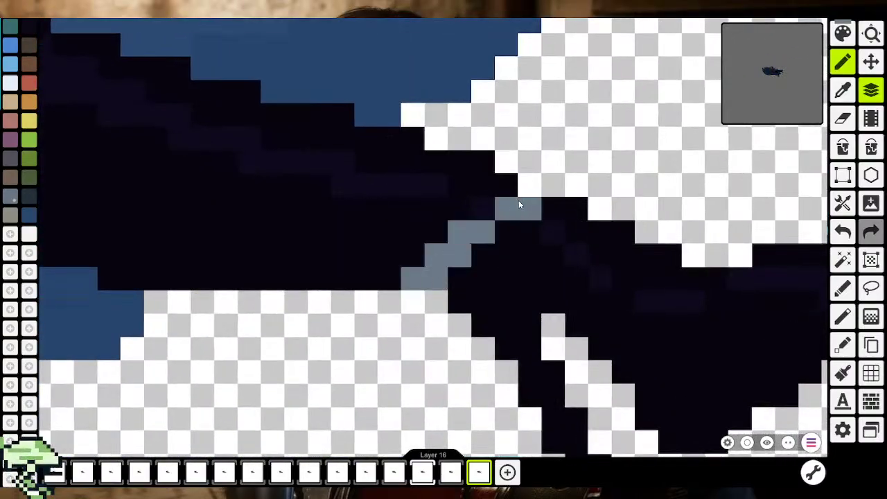
{"action": "scroll", "coordinate": [518, 204], "scroll_direction": "down", "scroll_amount": 2}
{"action": "scroll", "coordinate": [516, 231], "scroll_direction": "down", "scroll_amount": 3}
{"action": "scroll", "coordinate": [526, 249], "scroll_direction": "down", "scroll_amount": 3}
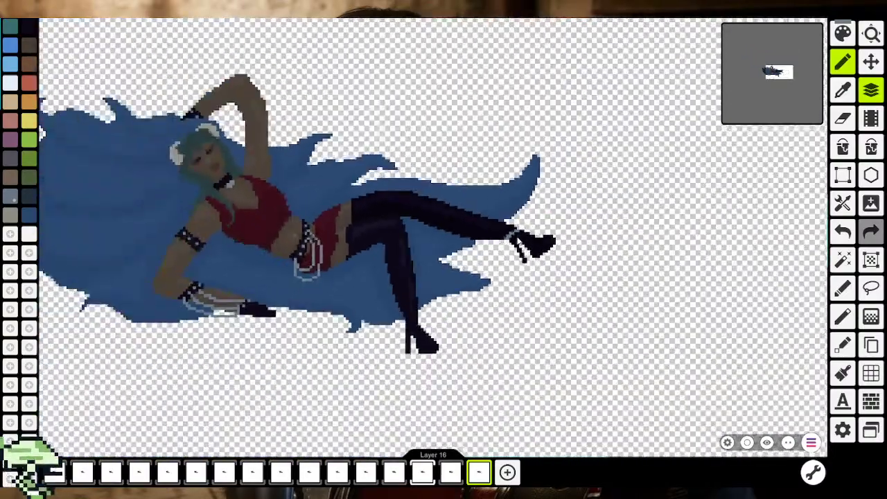
{"action": "scroll", "coordinate": [516, 247], "scroll_direction": "up", "scroll_amount": 2}
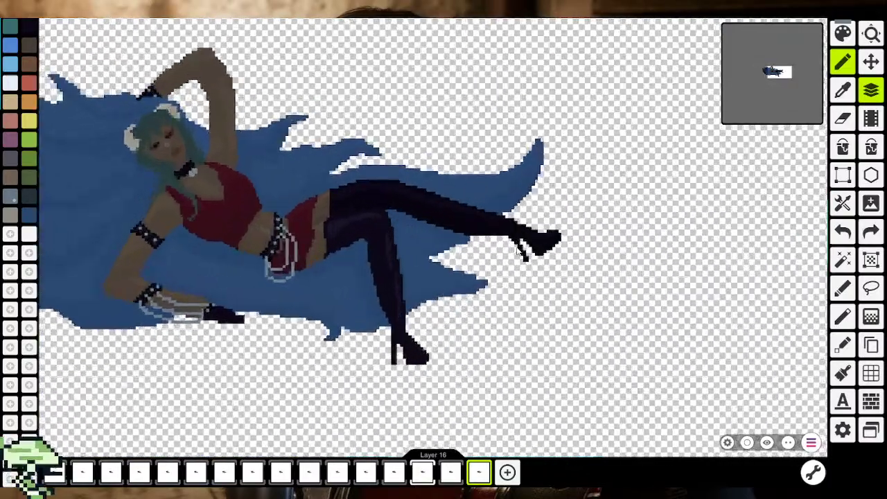
{"action": "scroll", "coordinate": [516, 246], "scroll_direction": "up", "scroll_amount": 3}
{"action": "scroll", "coordinate": [517, 246], "scroll_direction": "up", "scroll_amount": 2}
{"action": "scroll", "coordinate": [487, 190], "scroll_direction": "up", "scroll_amount": 2}
{"action": "left_click", "coordinate": [456, 179]}
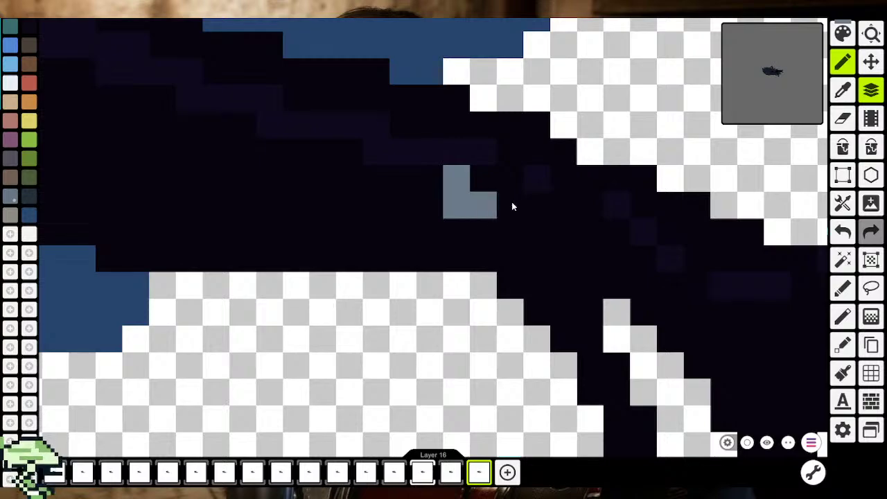
Add more grey pixels beside and below the ankle strap detail
{"action": "scroll", "coordinate": [484, 201], "scroll_direction": "down", "scroll_amount": 3}
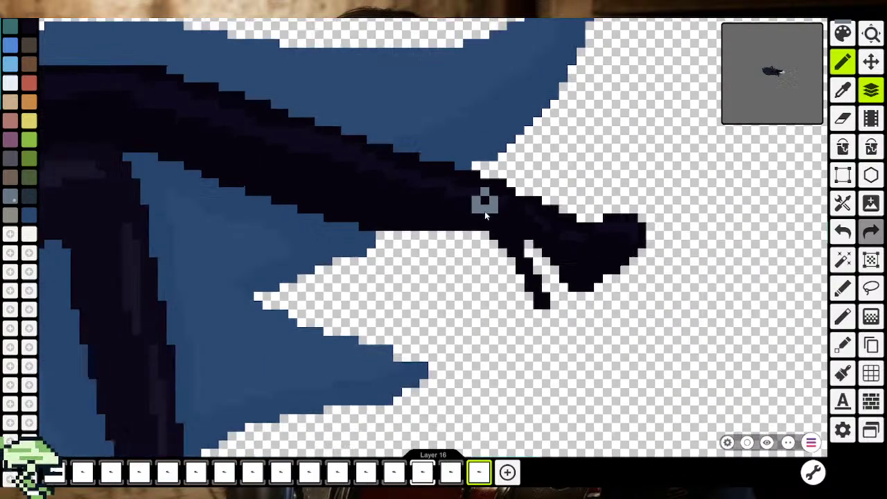
{"action": "scroll", "coordinate": [484, 211], "scroll_direction": "down", "scroll_amount": 2}
{"action": "scroll", "coordinate": [482, 218], "scroll_direction": "up", "scroll_amount": 2}
{"action": "scroll", "coordinate": [484, 222], "scroll_direction": "up", "scroll_amount": 2}
{"action": "scroll", "coordinate": [502, 201], "scroll_direction": "up", "scroll_amount": 1}
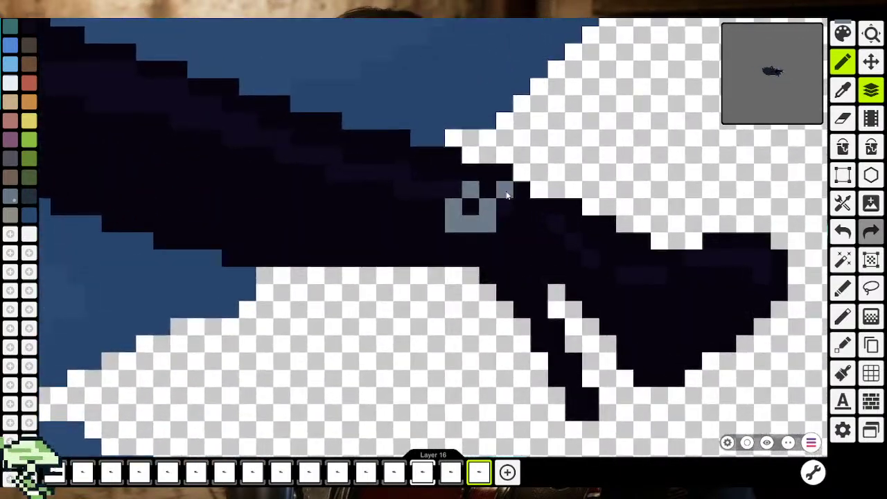
{"action": "left_click", "coordinate": [520, 189]}
{"action": "left_click", "coordinate": [452, 247]}
{"action": "left_click", "coordinate": [437, 257]}
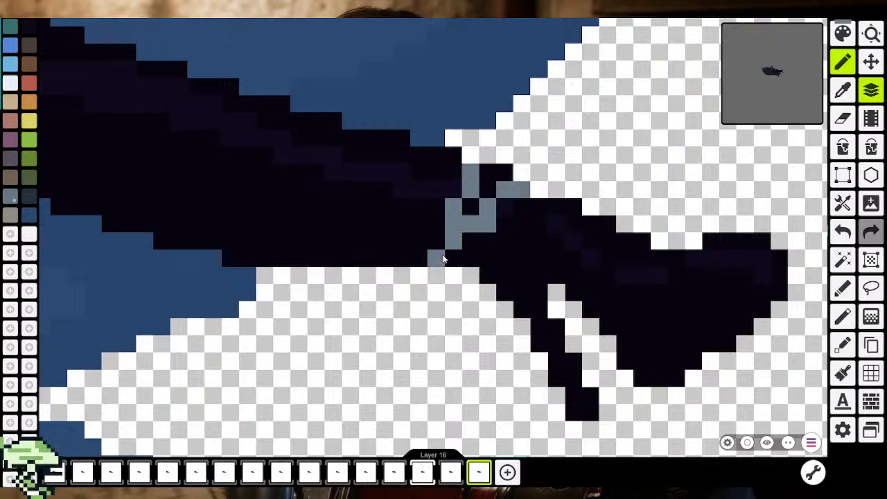
{"action": "scroll", "coordinate": [438, 259], "scroll_direction": "down", "scroll_amount": 2}
{"action": "scroll", "coordinate": [444, 270], "scroll_direction": "down", "scroll_amount": 3}
{"action": "scroll", "coordinate": [444, 270], "scroll_direction": "down", "scroll_amount": 1}
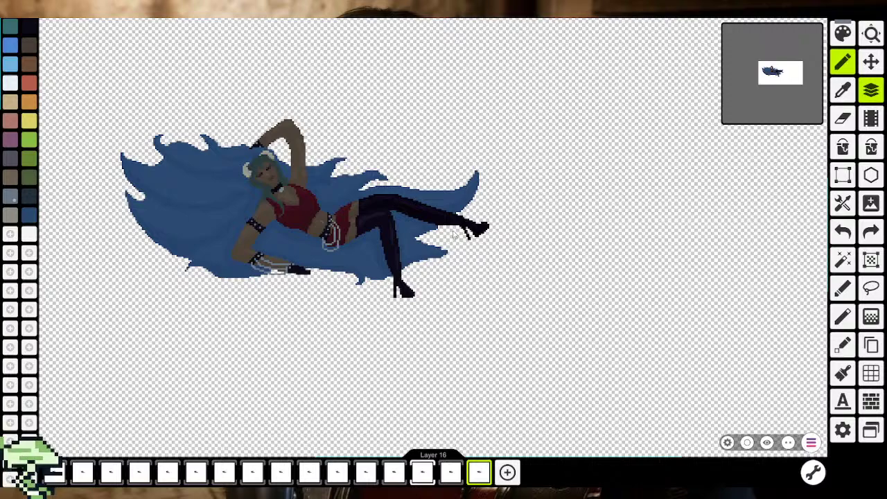
{"action": "scroll", "coordinate": [453, 234], "scroll_direction": "up", "scroll_amount": 2}
{"action": "scroll", "coordinate": [453, 234], "scroll_direction": "up", "scroll_amount": 2}
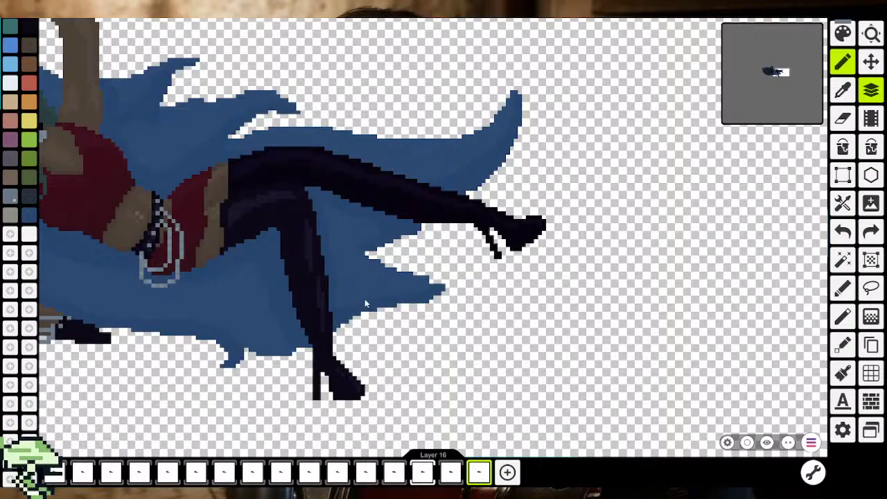
{"action": "scroll", "coordinate": [380, 289], "scroll_direction": "down", "scroll_amount": 1}
{"action": "scroll", "coordinate": [416, 274], "scroll_direction": "down", "scroll_amount": 1}
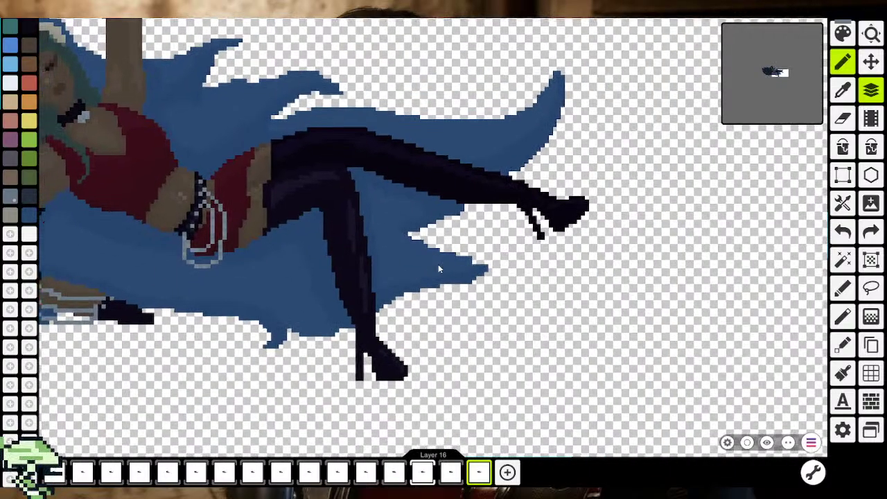
{"action": "scroll", "coordinate": [437, 263], "scroll_direction": "down", "scroll_amount": 2}
{"action": "scroll", "coordinate": [432, 262], "scroll_direction": "down", "scroll_amount": 3}
{"action": "scroll", "coordinate": [416, 256], "scroll_direction": "down", "scroll_amount": 1}
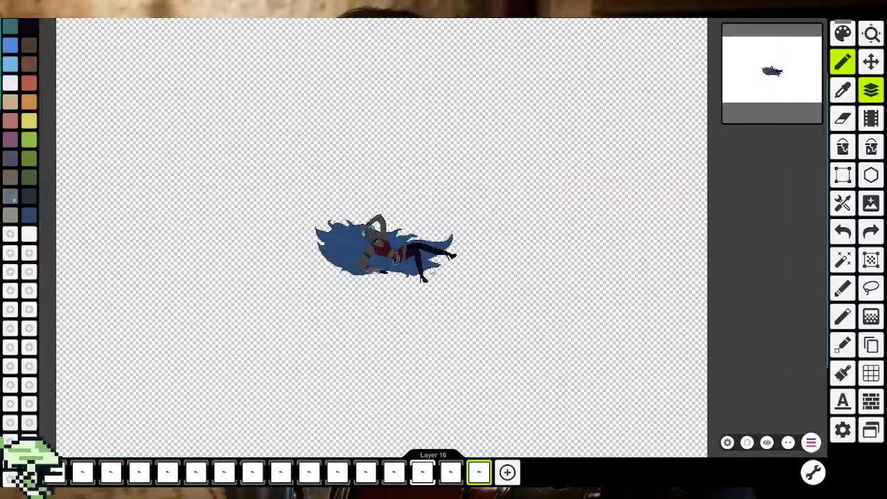
{"action": "scroll", "coordinate": [443, 261], "scroll_direction": "up", "scroll_amount": 2}
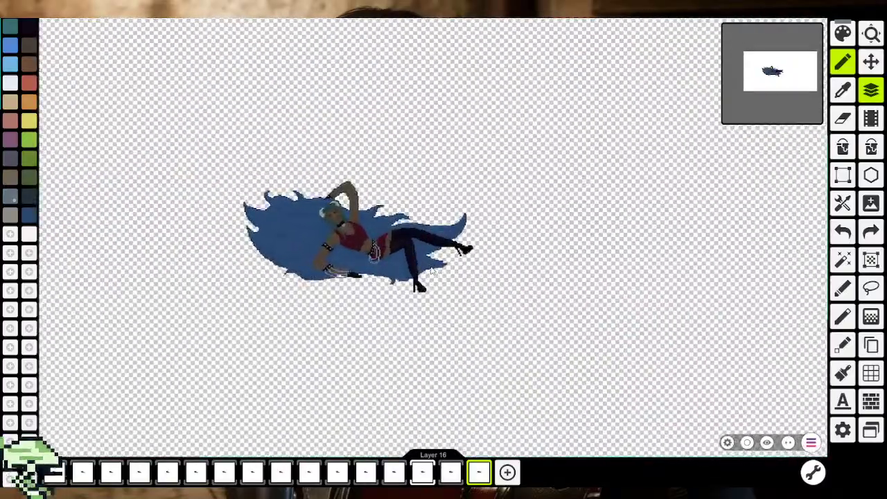
{"action": "scroll", "coordinate": [443, 260], "scroll_direction": "up", "scroll_amount": 2}
{"action": "scroll", "coordinate": [443, 260], "scroll_direction": "up", "scroll_amount": 3}
{"action": "scroll", "coordinate": [486, 244], "scroll_direction": "up", "scroll_amount": 2}
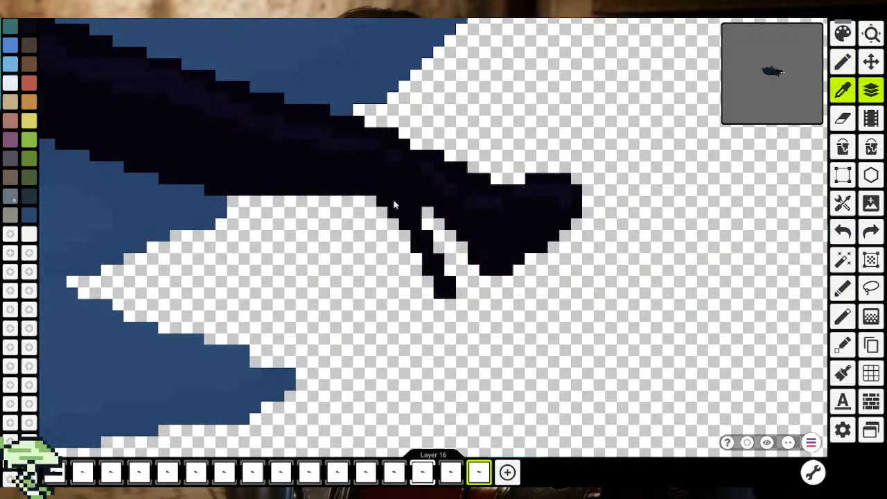
{"action": "scroll", "coordinate": [409, 236], "scroll_direction": "up", "scroll_amount": 1}
{"action": "left_click_drag", "start_coordinate": [408, 236], "coordinate": [437, 305]}
{"action": "scroll", "coordinate": [444, 312], "scroll_direction": "down", "scroll_amount": 4}
{"action": "scroll", "coordinate": [462, 332], "scroll_direction": "down", "scroll_amount": 3}
{"action": "scroll", "coordinate": [462, 332], "scroll_direction": "down", "scroll_amount": 1}
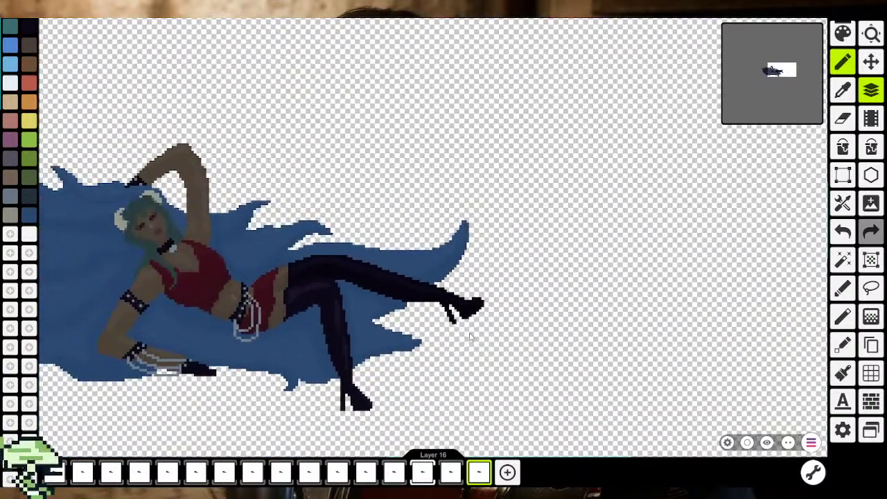
{"action": "scroll", "coordinate": [464, 340], "scroll_direction": "up", "scroll_amount": 2}
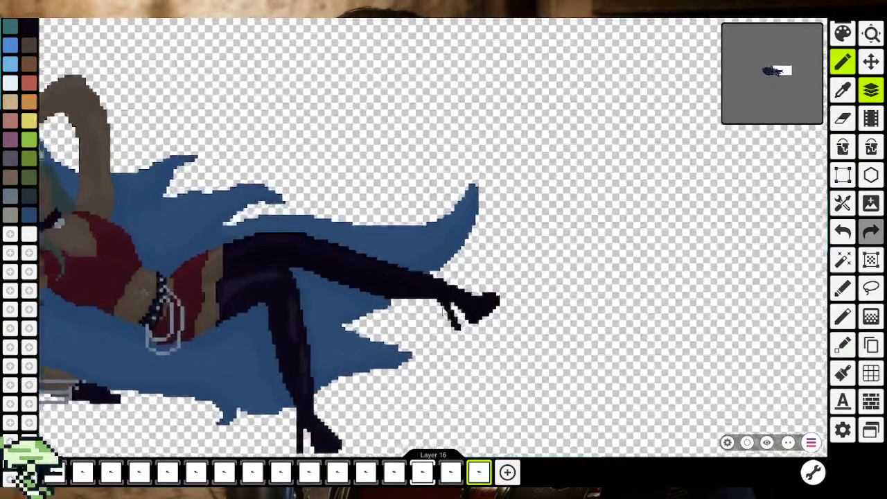
{"action": "scroll", "coordinate": [461, 341], "scroll_direction": "up", "scroll_amount": 1}
{"action": "scroll", "coordinate": [454, 346], "scroll_direction": "down", "scroll_amount": 2}
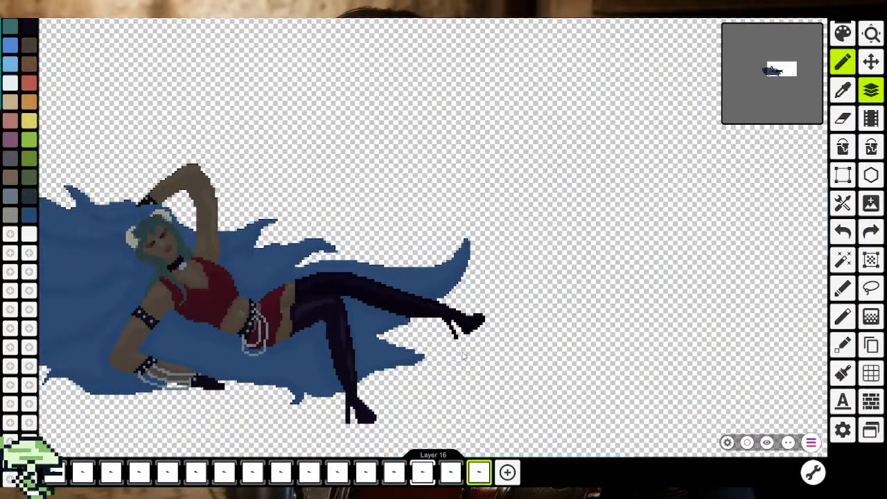
{"action": "scroll", "coordinate": [463, 355], "scroll_direction": "down", "scroll_amount": 2}
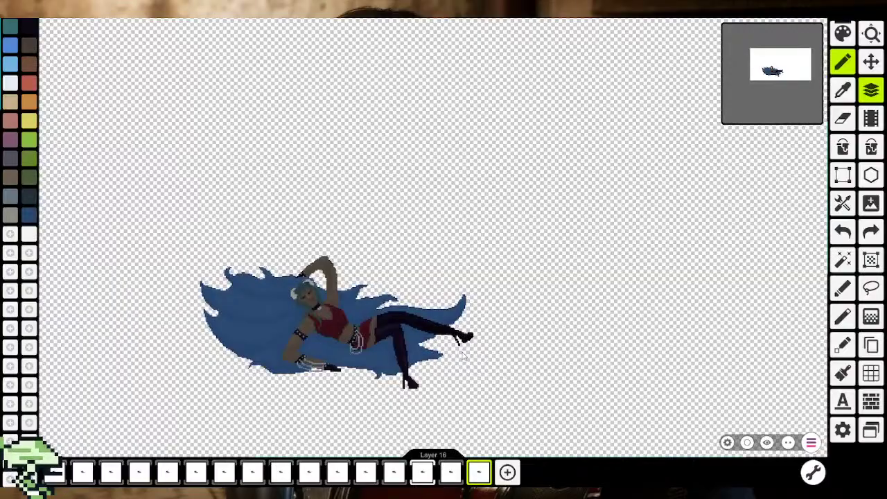
{"action": "scroll", "coordinate": [463, 355], "scroll_direction": "up", "scroll_amount": 1}
{"action": "scroll", "coordinate": [463, 355], "scroll_direction": "up", "scroll_amount": 1}
{"action": "scroll", "coordinate": [461, 350], "scroll_direction": "up", "scroll_amount": 2}
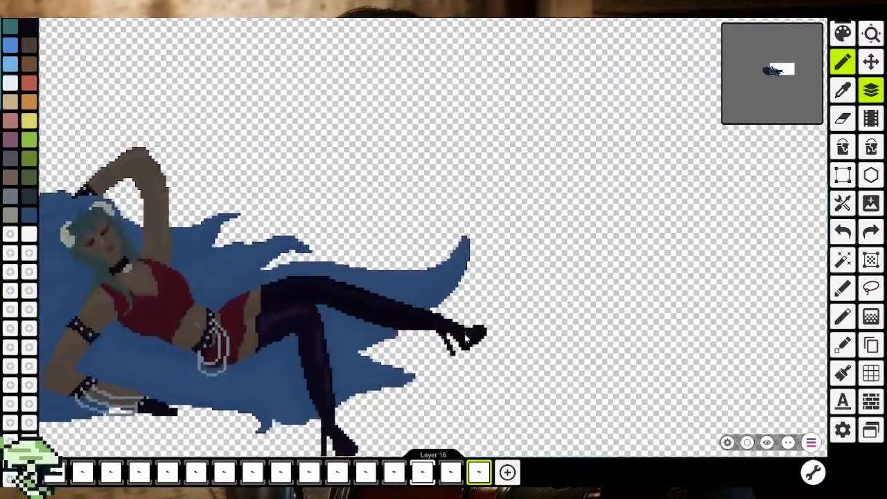
{"action": "scroll", "coordinate": [454, 344], "scroll_direction": "down", "scroll_amount": 1}
{"action": "left_click_drag", "start_coordinate": [453, 345], "coordinate": [477, 315]}
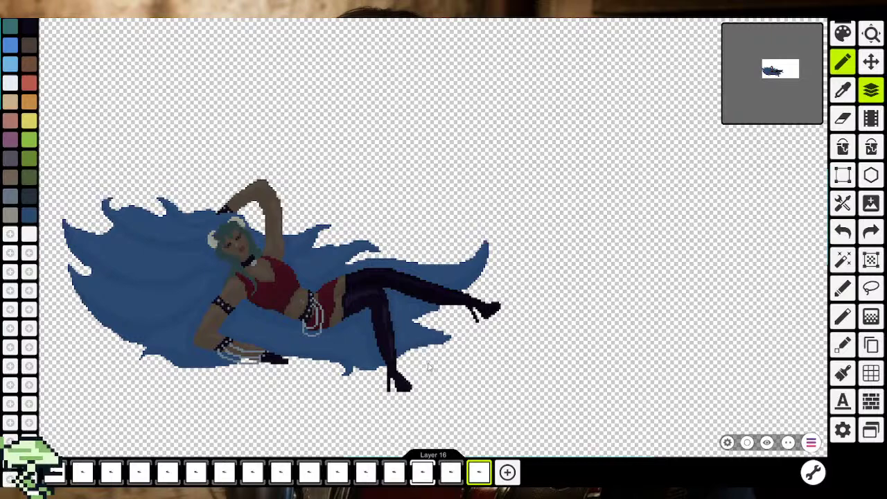
{"action": "scroll", "coordinate": [423, 374], "scroll_direction": "up", "scroll_amount": 3}
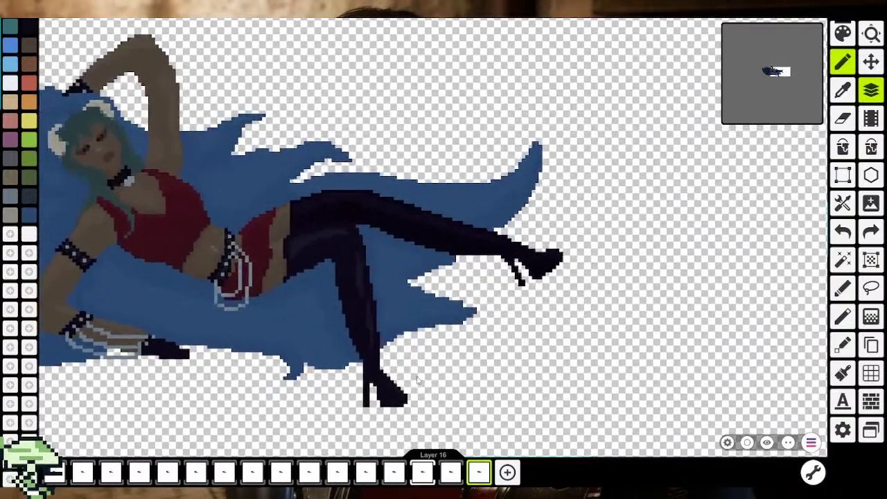
{"action": "scroll", "coordinate": [419, 384], "scroll_direction": "up", "scroll_amount": 2}
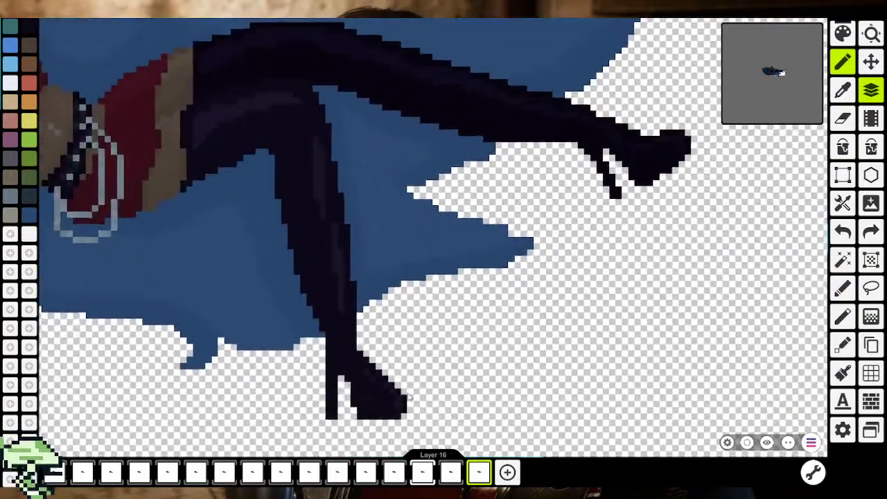
{"action": "scroll", "coordinate": [409, 383], "scroll_direction": "up", "scroll_amount": 2}
{"action": "scroll", "coordinate": [395, 381], "scroll_direction": "up", "scroll_amount": 1}
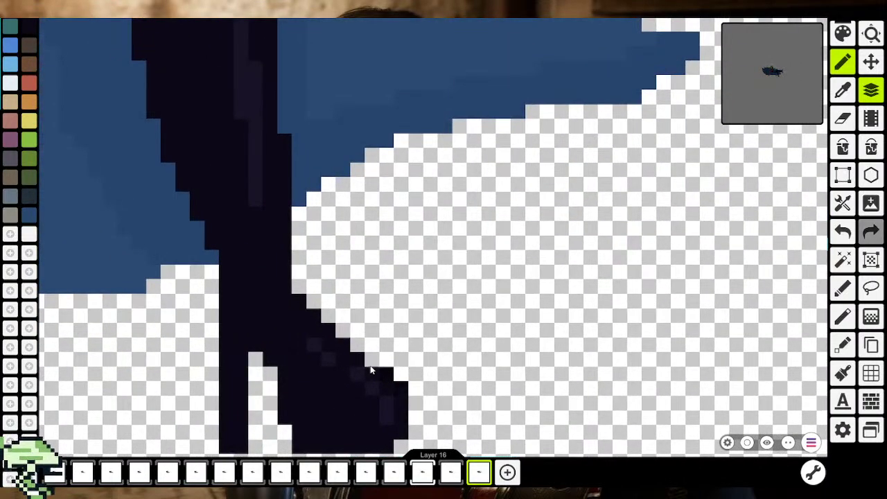
{"action": "scroll", "coordinate": [374, 378], "scroll_direction": "down", "scroll_amount": 1}
{"action": "scroll", "coordinate": [364, 377], "scroll_direction": "down", "scroll_amount": 4}
{"action": "scroll", "coordinate": [416, 384], "scroll_direction": "down", "scroll_amount": 2}
{"action": "scroll", "coordinate": [444, 390], "scroll_direction": "down", "scroll_amount": 1}
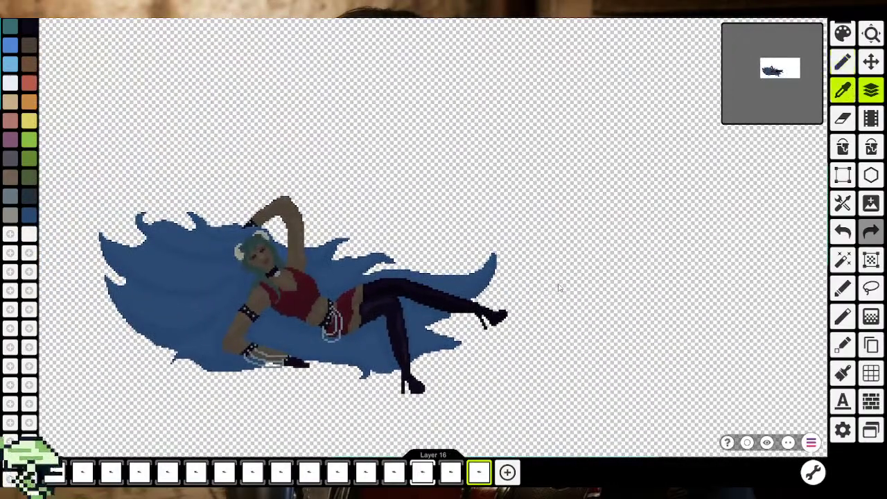
{"action": "scroll", "coordinate": [340, 258], "scroll_direction": "up", "scroll_amount": 1}
{"action": "scroll", "coordinate": [338, 257], "scroll_direction": "up", "scroll_amount": 1}
{"action": "scroll", "coordinate": [337, 256], "scroll_direction": "up", "scroll_amount": 2}
{"action": "scroll", "coordinate": [338, 257], "scroll_direction": "up", "scroll_amount": 1}
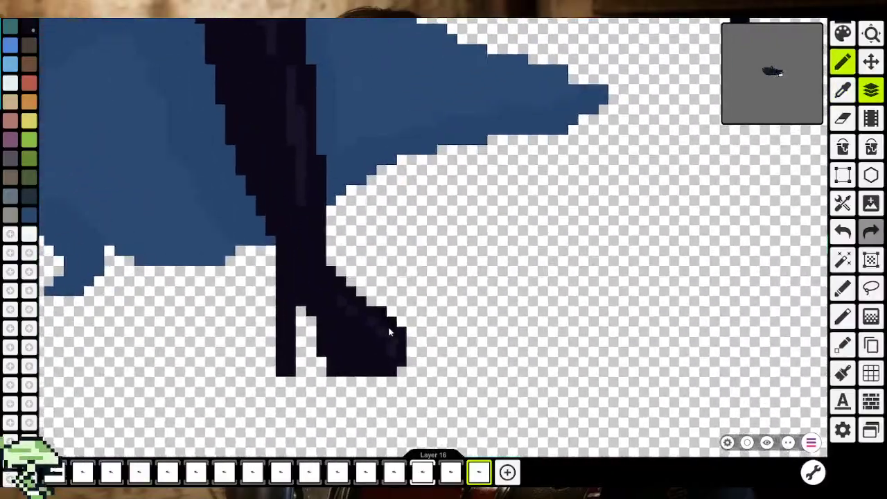
{"action": "scroll", "coordinate": [388, 326], "scroll_direction": "up", "scroll_amount": 2}
{"action": "scroll", "coordinate": [397, 331], "scroll_direction": "up", "scroll_amount": 1}
{"action": "scroll", "coordinate": [375, 305], "scroll_direction": "down", "scroll_amount": 3}
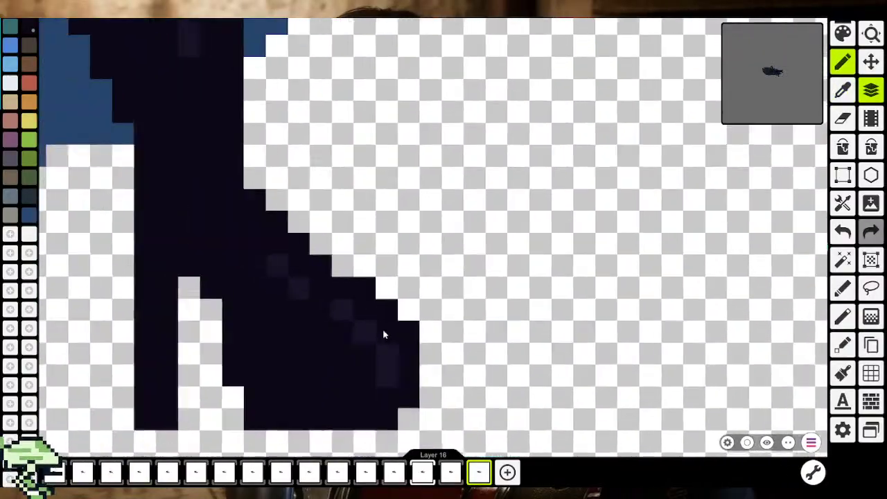
{"action": "scroll", "coordinate": [395, 339], "scroll_direction": "down", "scroll_amount": 3}
{"action": "scroll", "coordinate": [409, 353], "scroll_direction": "down", "scroll_amount": 3}
{"action": "scroll", "coordinate": [416, 359], "scroll_direction": "down", "scroll_amount": 2}
{"action": "scroll", "coordinate": [417, 360], "scroll_direction": "down", "scroll_amount": 2}
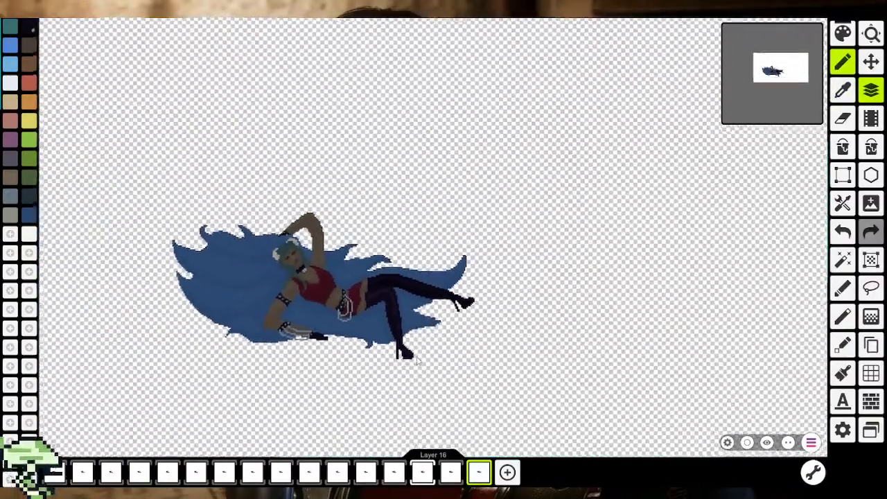
{"action": "left_click_drag", "start_coordinate": [418, 359], "coordinate": [528, 349]}
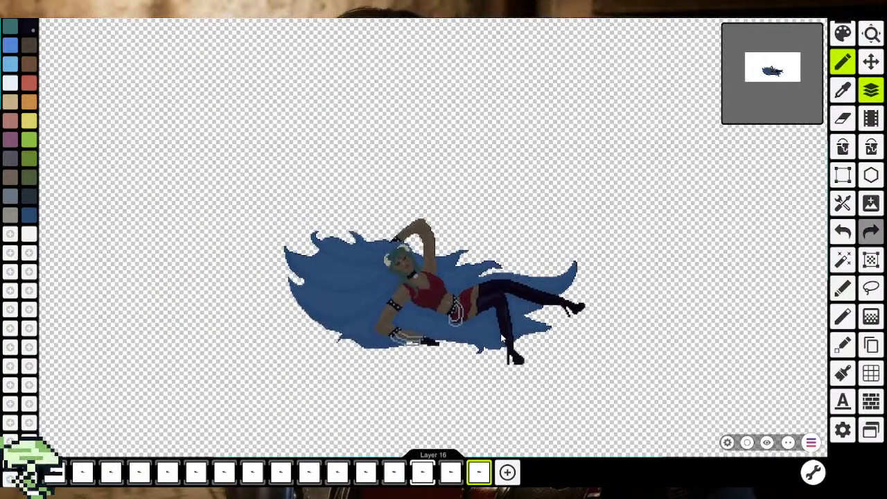
{"action": "scroll", "coordinate": [447, 302], "scroll_direction": "up", "scroll_amount": 3}
{"action": "scroll", "coordinate": [445, 305], "scroll_direction": "up", "scroll_amount": 2}
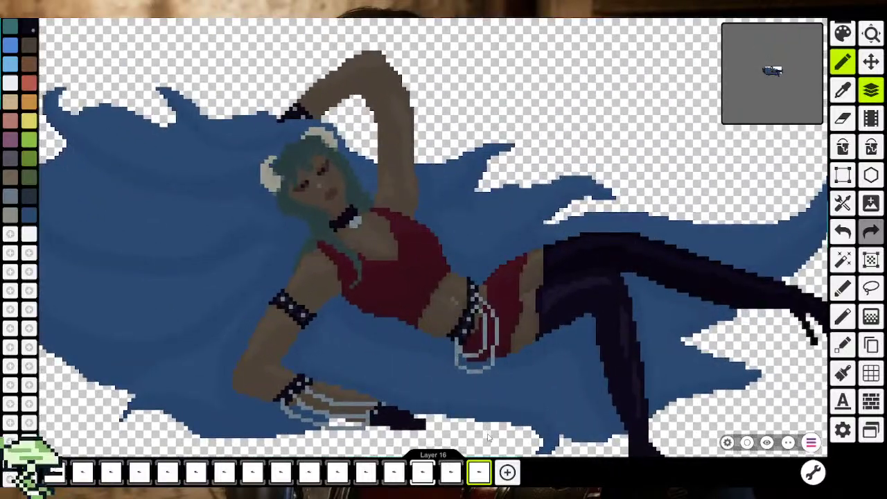
Preview the frames as an animation, then return to editing frame 16
{"action": "scroll", "coordinate": [489, 416], "scroll_direction": "down", "scroll_amount": 1}
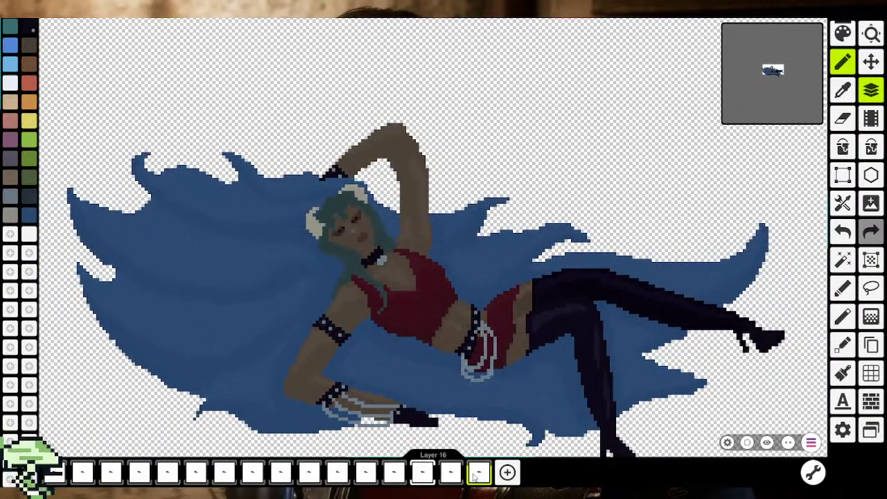
{"action": "left_click", "coordinate": [451, 472]}
{"action": "left_click", "coordinate": [477, 472]}
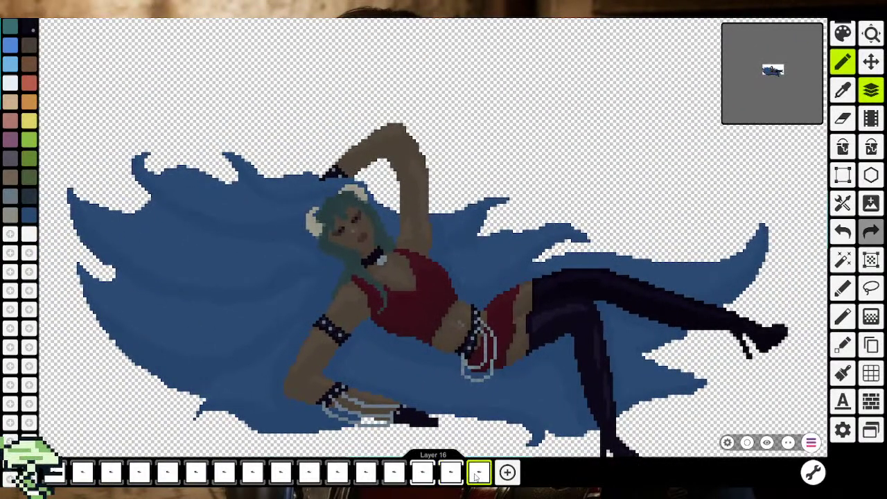
{"action": "left_click", "coordinate": [476, 472]}
Sample the boot's near-black shade with the eyedropper and return to the pencil
{"action": "scroll", "coordinate": [417, 291], "scroll_direction": "up", "scroll_amount": 2}
{"action": "scroll", "coordinate": [417, 291], "scroll_direction": "up", "scroll_amount": 4}
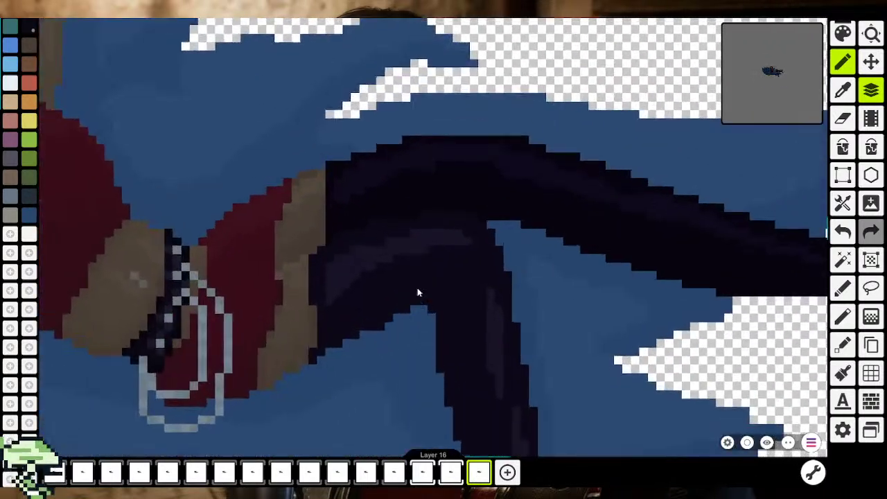
{"action": "scroll", "coordinate": [419, 274], "scroll_direction": "up", "scroll_amount": 3}
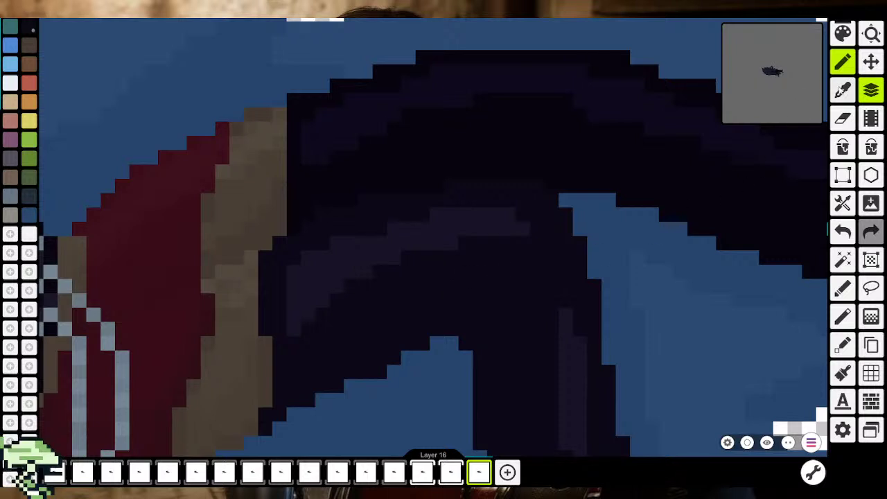
{"action": "key", "text": "i"}
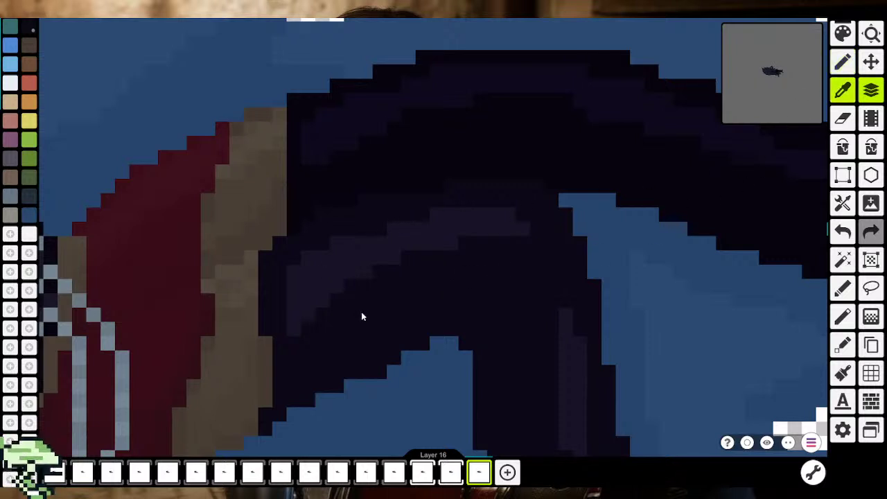
{"action": "scroll", "coordinate": [360, 274], "scroll_direction": "down", "scroll_amount": 5}
{"action": "scroll", "coordinate": [414, 303], "scroll_direction": "down", "scroll_amount": 3}
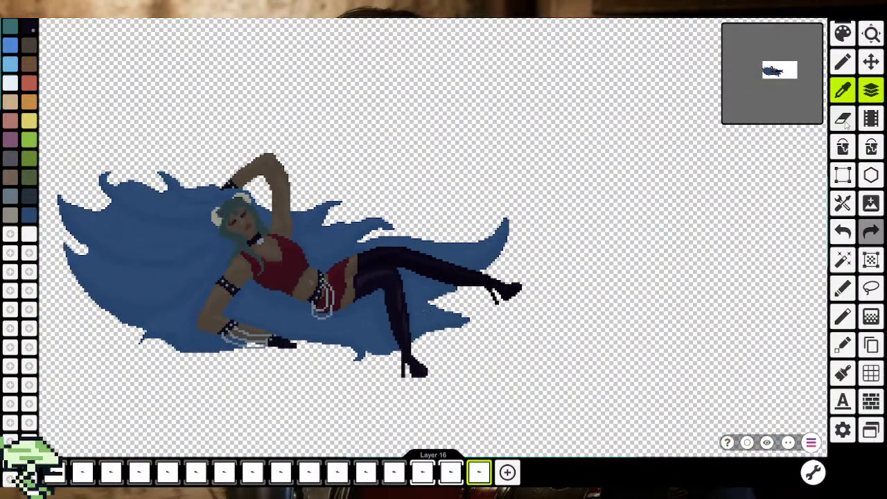
{"action": "left_click", "coordinate": [436, 277]}
{"action": "scroll", "coordinate": [541, 298], "scroll_direction": "up", "scroll_amount": 3}
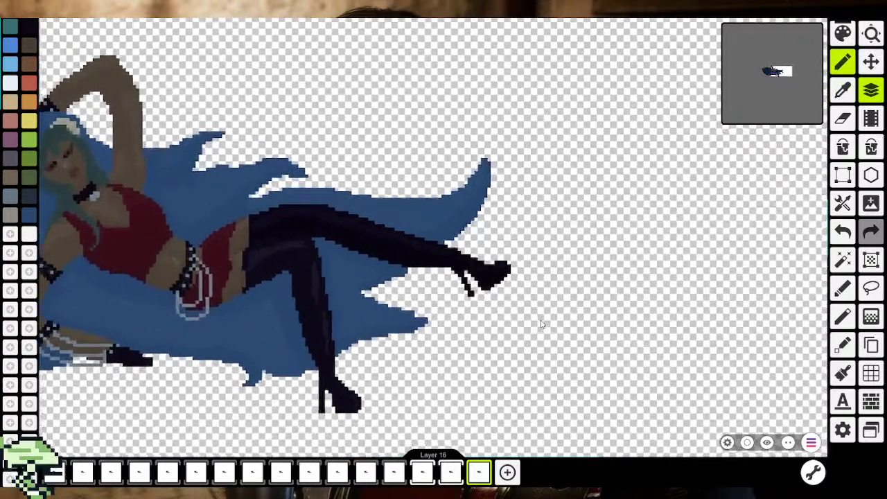
{"action": "scroll", "coordinate": [534, 324], "scroll_direction": "up", "scroll_amount": 2}
Paint a near-black blob on the empty area below the raised boot
{"action": "mouse_move", "coordinate": [528, 329]}
{"action": "left_mouse_down"}
{"action": "mouse_move", "coordinate": [500, 337]}
{"action": "mouse_move", "coordinate": [509, 346]}
{"action": "mouse_move", "coordinate": [516, 314]}
{"action": "mouse_move", "coordinate": [520, 334]}
{"action": "left_mouse_up"}
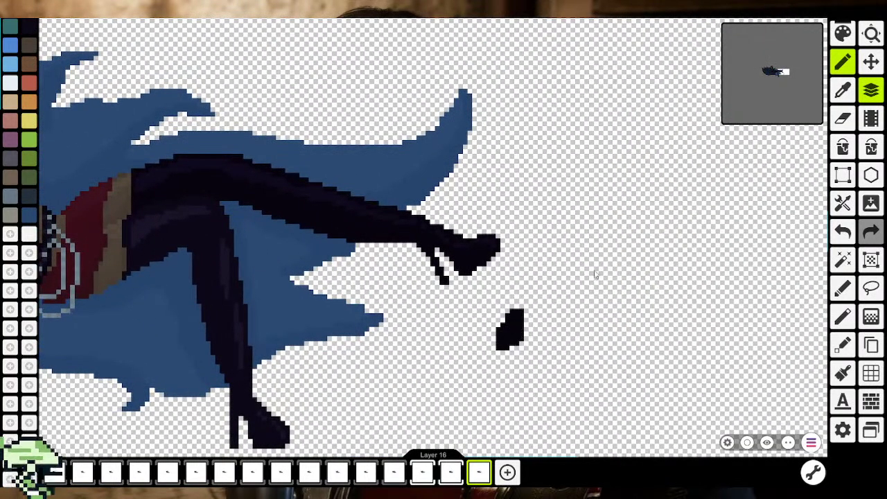
{"action": "left_click", "coordinate": [842, 90]}
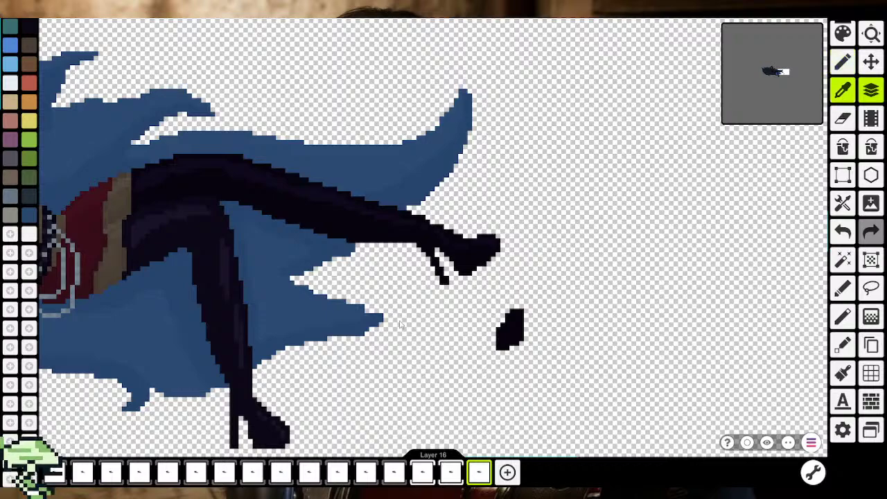
{"action": "key", "text": "b"}
{"action": "scroll", "coordinate": [516, 322], "scroll_direction": "up", "scroll_amount": 3}
{"action": "scroll", "coordinate": [516, 322], "scroll_direction": "up", "scroll_amount": 3}
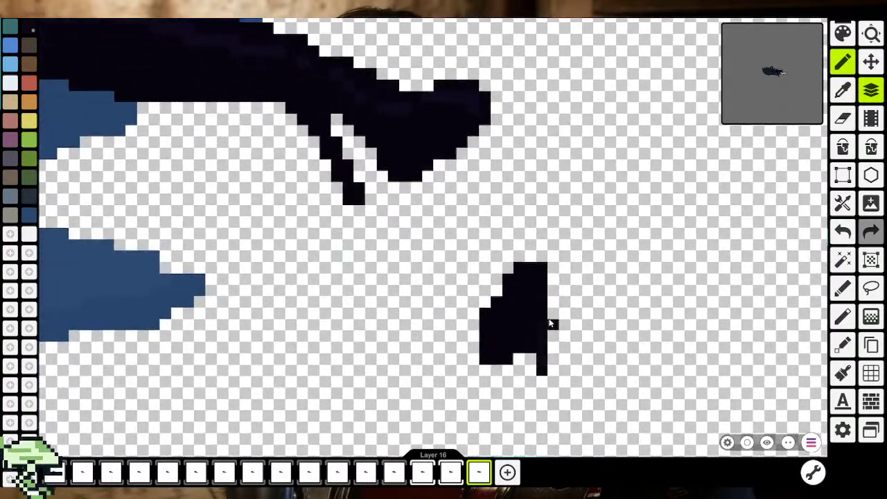
Extend the black blob rightward, filling its notch
{"action": "mouse_move", "coordinate": [547, 326]}
{"action": "left_mouse_down"}
{"action": "mouse_move", "coordinate": [560, 338]}
{"action": "mouse_move", "coordinate": [555, 302]}
{"action": "left_mouse_up"}
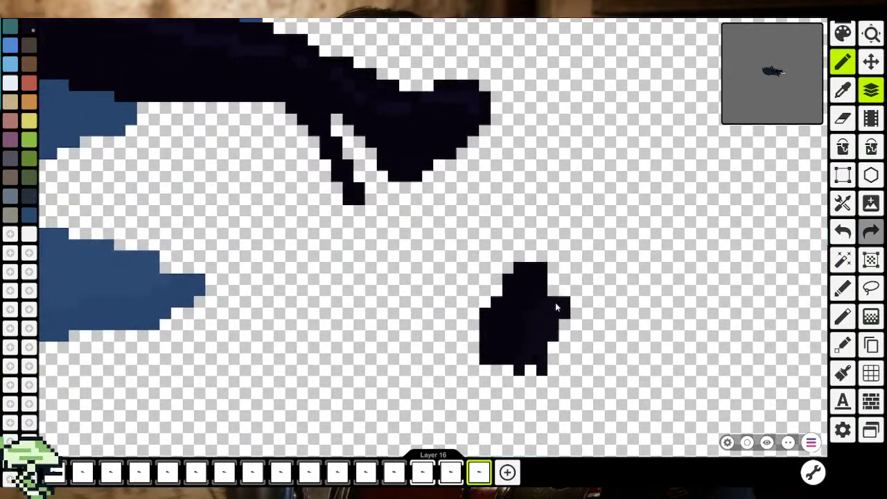
{"action": "left_click_drag", "start_coordinate": [558, 339], "coordinate": [543, 348]}
{"action": "scroll", "coordinate": [553, 349], "scroll_direction": "down", "scroll_amount": 3}
{"action": "scroll", "coordinate": [553, 348], "scroll_direction": "down", "scroll_amount": 2}
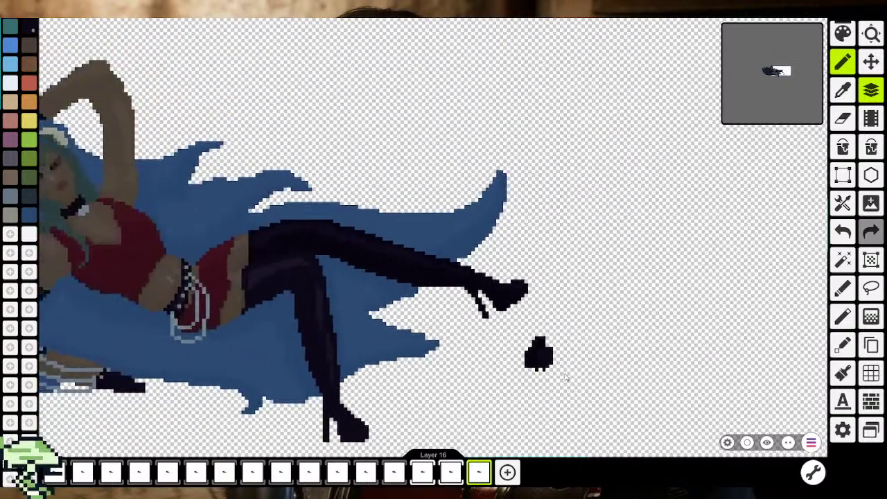
{"action": "left_click", "coordinate": [843, 91]}
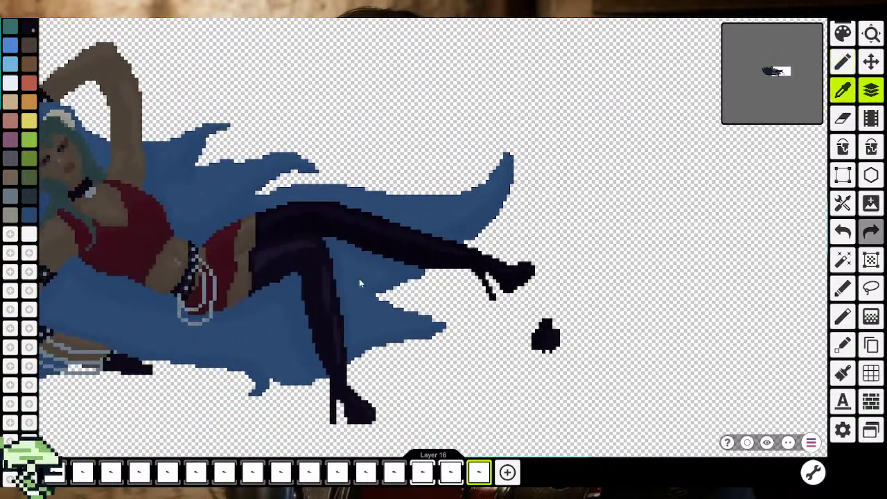
{"action": "left_click", "coordinate": [843, 61]}
{"action": "scroll", "coordinate": [553, 337], "scroll_direction": "up", "scroll_amount": 3}
{"action": "scroll", "coordinate": [552, 338], "scroll_direction": "up", "scroll_amount": 2}
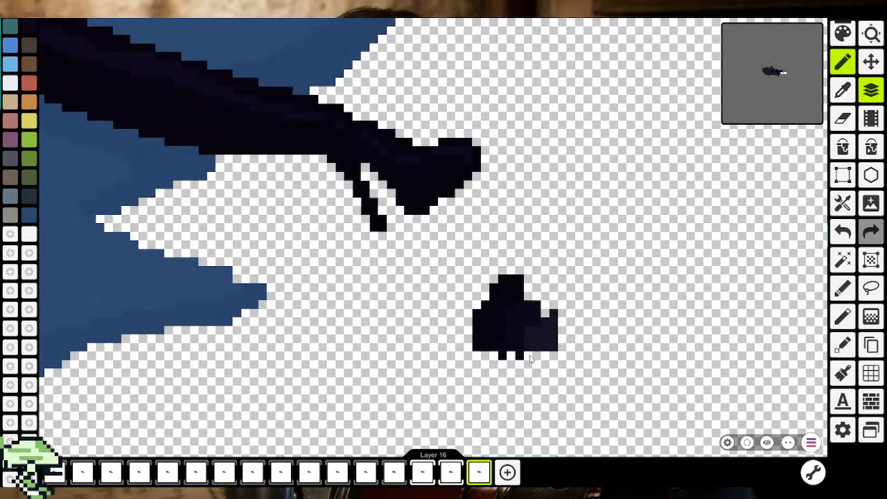
Add lighter dark pixels to the blob's lower-right corner
{"action": "mouse_move", "coordinate": [529, 358]}
{"action": "left_mouse_down"}
{"action": "mouse_move", "coordinate": [538, 371]}
{"action": "mouse_move", "coordinate": [548, 347]}
{"action": "mouse_move", "coordinate": [525, 366]}
{"action": "left_mouse_up"}
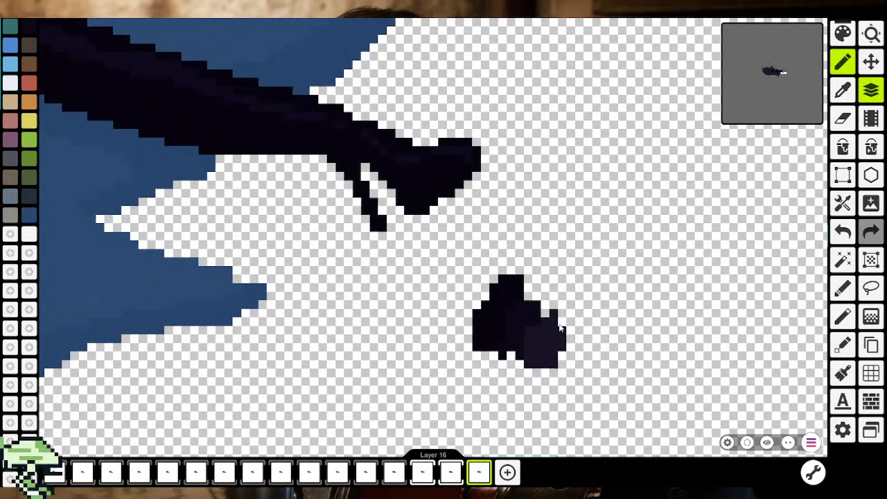
{"action": "scroll", "coordinate": [562, 328], "scroll_direction": "down", "scroll_amount": 5}
{"action": "scroll", "coordinate": [562, 329], "scroll_direction": "down", "scroll_amount": 2}
{"action": "key", "text": "b"}
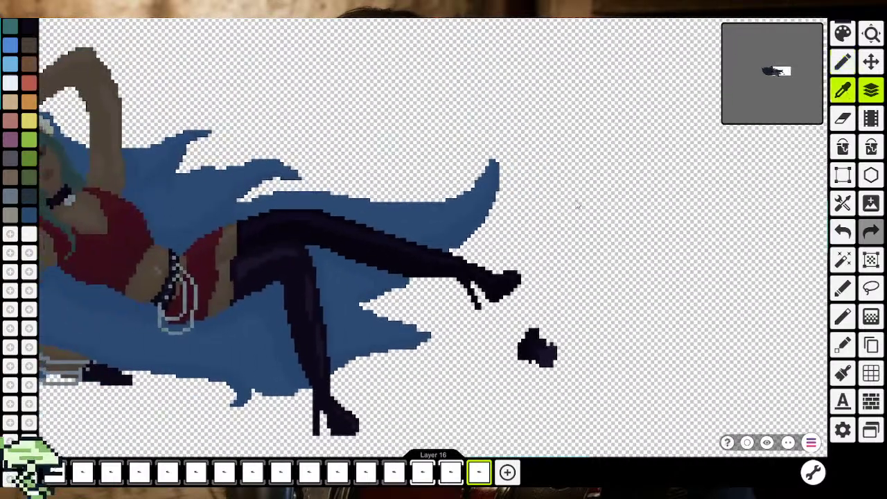
{"action": "key", "text": "p"}
Add more lighter dark shading pixels along the blob's lower side
{"action": "scroll", "coordinate": [540, 326], "scroll_direction": "up", "scroll_amount": 2}
{"action": "scroll", "coordinate": [540, 325], "scroll_direction": "up", "scroll_amount": 3}
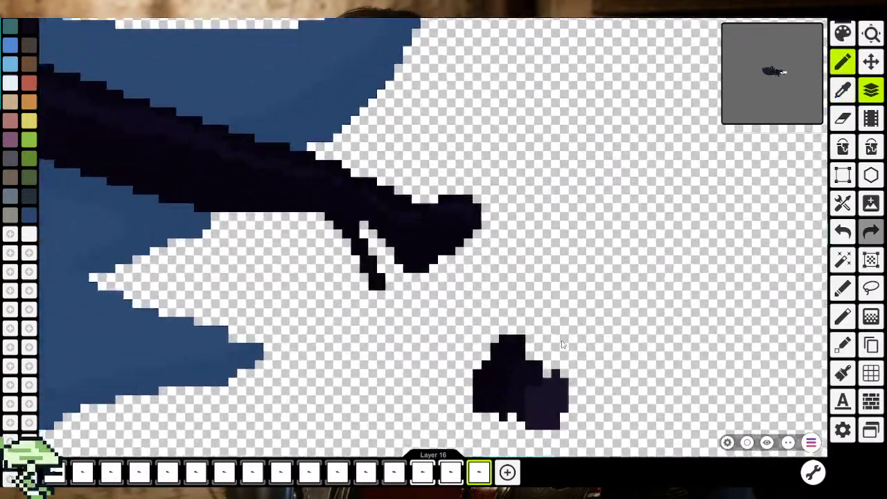
{"action": "mouse_move", "coordinate": [540, 343]}
{"action": "left_mouse_down"}
{"action": "mouse_move", "coordinate": [547, 361]}
{"action": "mouse_move", "coordinate": [528, 353]}
{"action": "mouse_move", "coordinate": [555, 370]}
{"action": "mouse_move", "coordinate": [555, 347]}
{"action": "left_mouse_up"}
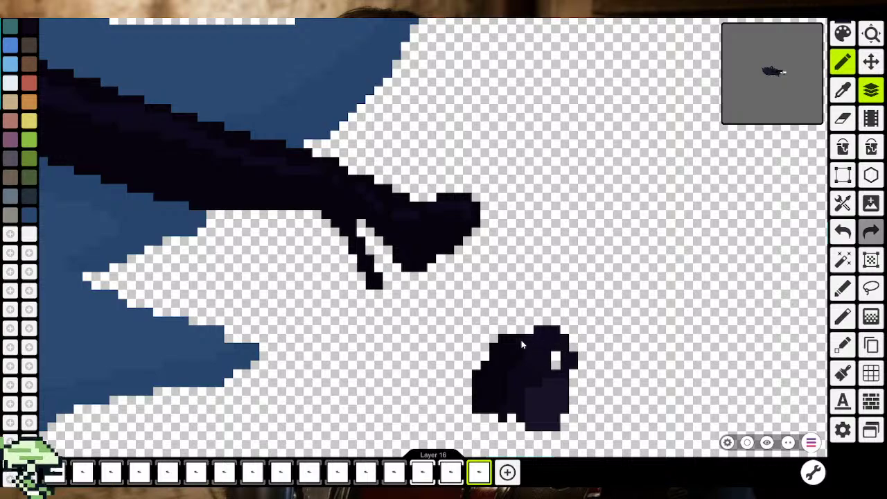
{"action": "scroll", "coordinate": [520, 388], "scroll_direction": "up", "scroll_amount": 3}
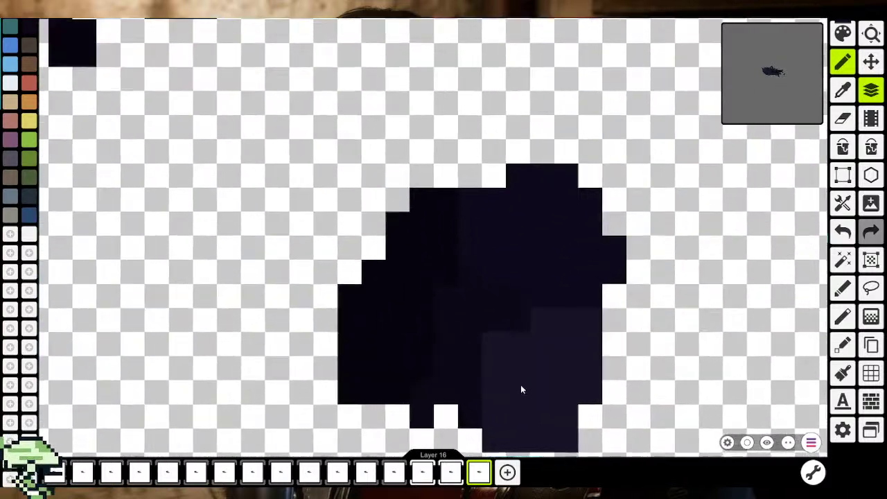
{"action": "scroll", "coordinate": [517, 393], "scroll_direction": "up", "scroll_amount": 2}
{"action": "scroll", "coordinate": [514, 388], "scroll_direction": "down", "scroll_amount": 3}
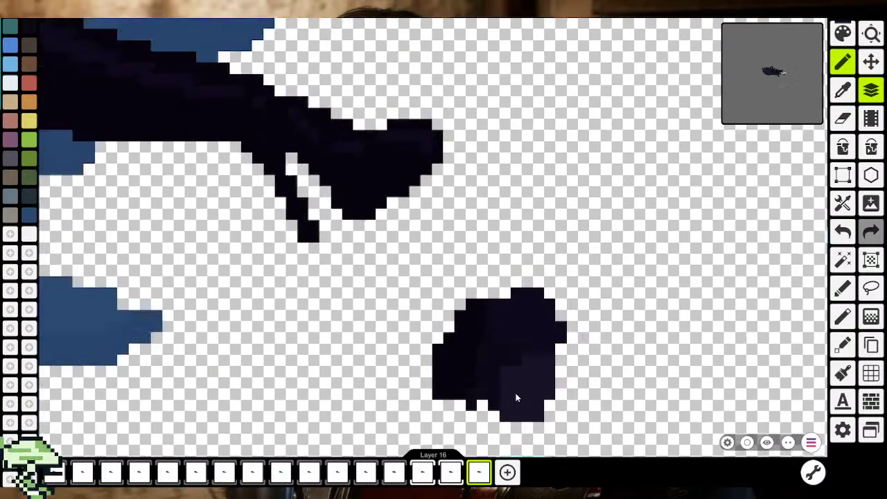
{"action": "scroll", "coordinate": [516, 393], "scroll_direction": "down", "scroll_amount": 2}
{"action": "scroll", "coordinate": [516, 392], "scroll_direction": "down", "scroll_amount": 1}
{"action": "scroll", "coordinate": [510, 383], "scroll_direction": "down", "scroll_amount": 2}
{"action": "scroll", "coordinate": [544, 311], "scroll_direction": "down", "scroll_amount": 2}
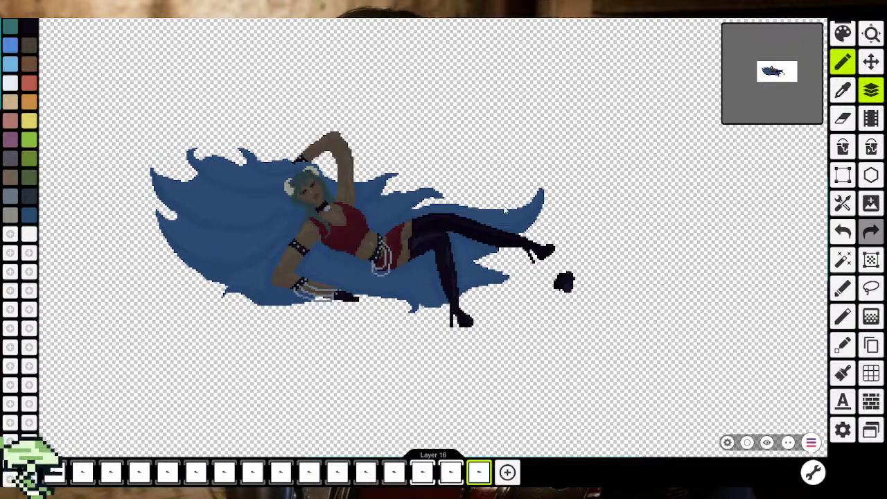
{"action": "scroll", "coordinate": [478, 226], "scroll_direction": "up", "scroll_amount": 2}
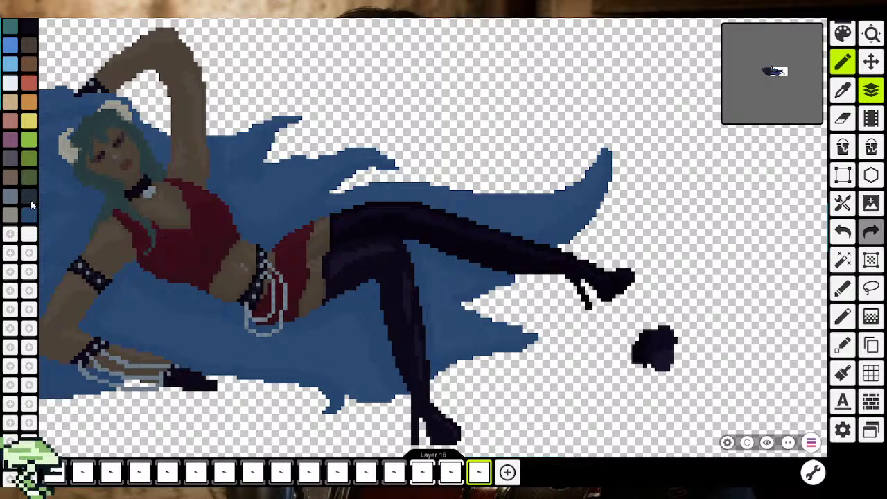
Bucket-fill a dark patch on the boot's upper leg with a shade sampled from the boot
{"action": "scroll", "coordinate": [326, 260], "scroll_direction": "up", "scroll_amount": 3}
{"action": "scroll", "coordinate": [377, 232], "scroll_direction": "up", "scroll_amount": 4}
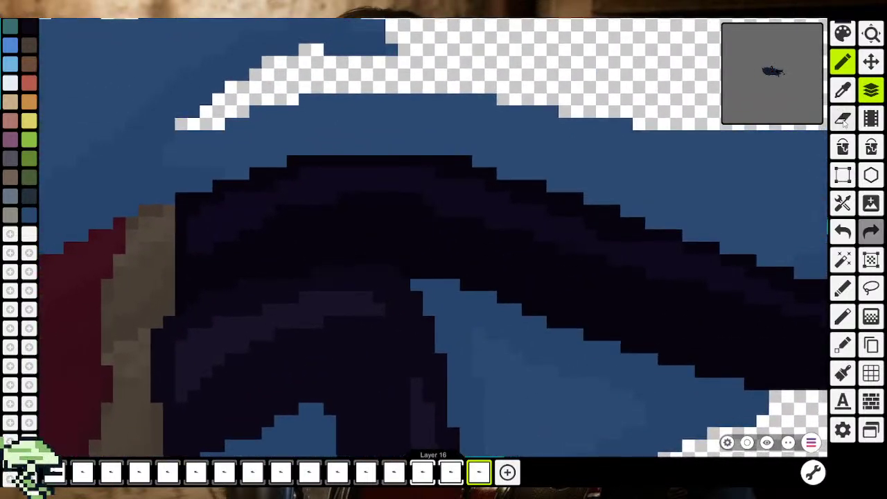
{"action": "left_click", "coordinate": [842, 90]}
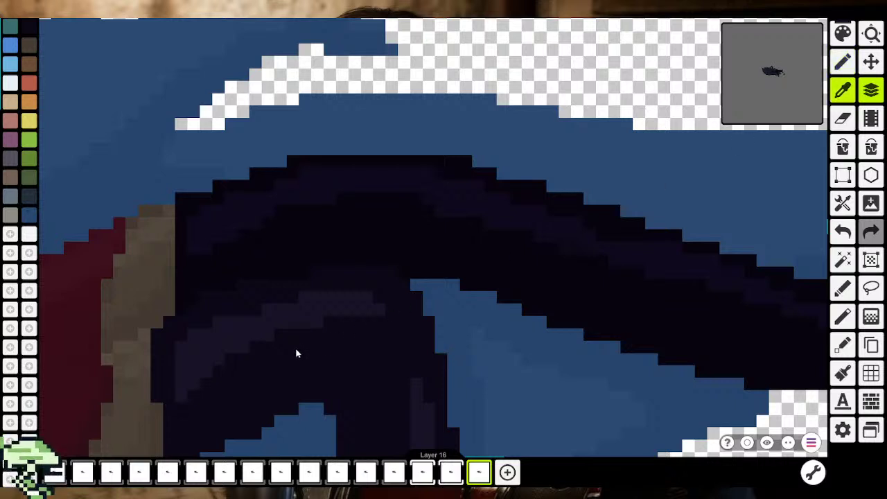
{"action": "left_click", "coordinate": [842, 147]}
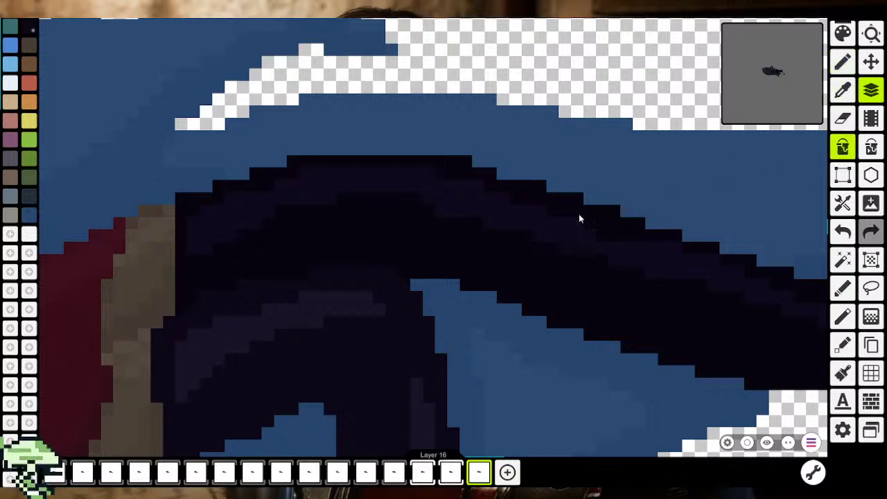
{"action": "scroll", "coordinate": [562, 230], "scroll_direction": "down", "scroll_amount": 3}
{"action": "scroll", "coordinate": [562, 230], "scroll_direction": "down", "scroll_amount": 3}
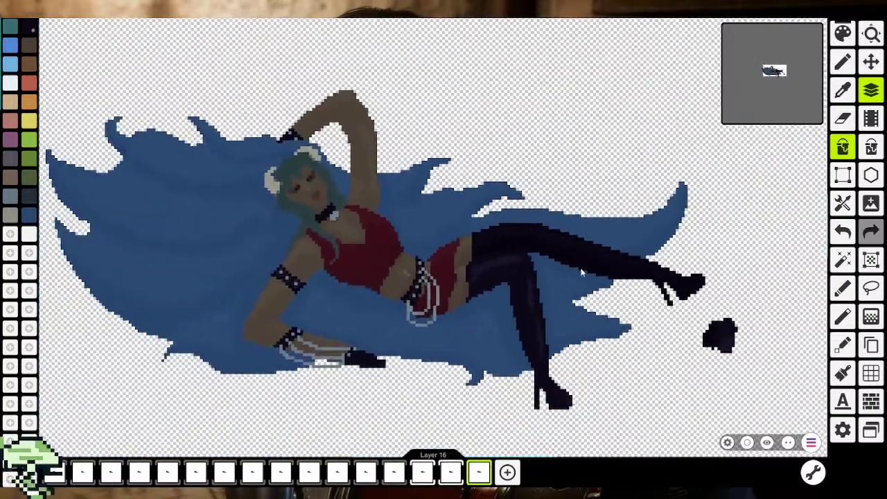
{"action": "scroll", "coordinate": [496, 276], "scroll_direction": "down", "scroll_amount": 2}
{"action": "scroll", "coordinate": [470, 269], "scroll_direction": "up", "scroll_amount": 3}
{"action": "scroll", "coordinate": [477, 269], "scroll_direction": "up", "scroll_amount": 2}
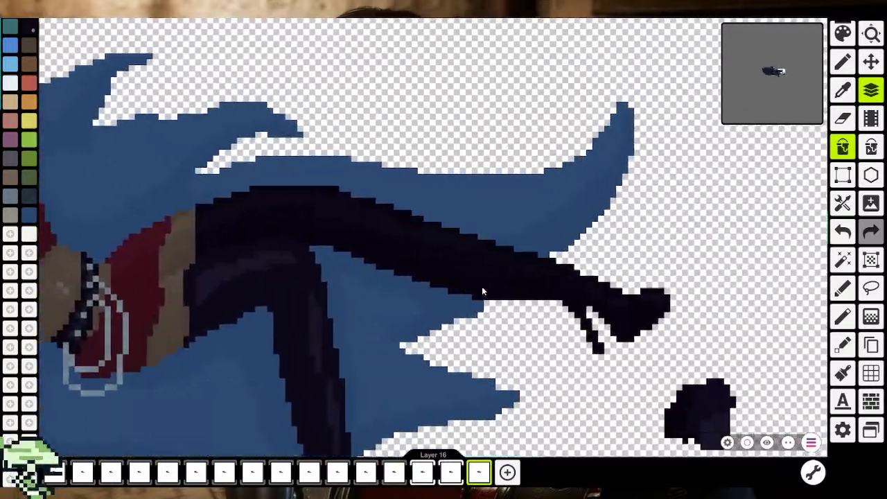
{"action": "scroll", "coordinate": [482, 286], "scroll_direction": "up", "scroll_amount": 2}
{"action": "scroll", "coordinate": [596, 296], "scroll_direction": "up", "scroll_amount": 2}
{"action": "scroll", "coordinate": [526, 271], "scroll_direction": "up", "scroll_amount": 2}
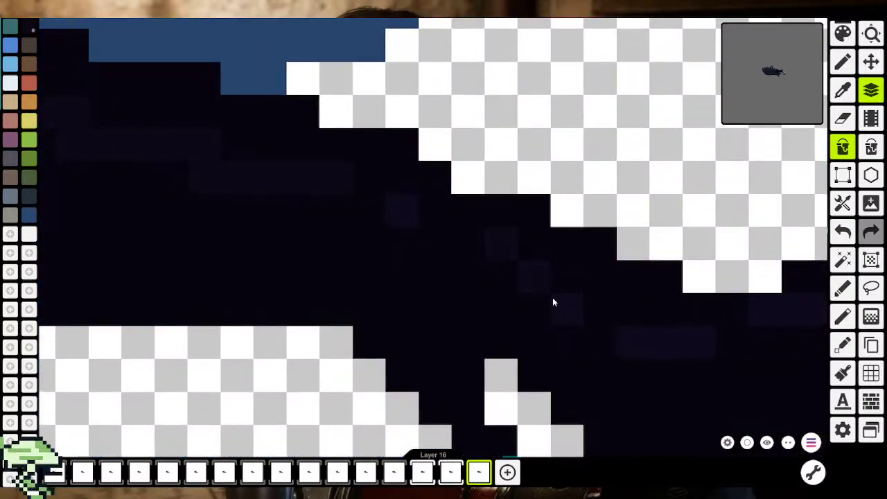
{"action": "scroll", "coordinate": [630, 326], "scroll_direction": "down", "scroll_amount": 1}
{"action": "scroll", "coordinate": [568, 344], "scroll_direction": "down", "scroll_amount": 1}
{"action": "scroll", "coordinate": [684, 316], "scroll_direction": "down", "scroll_amount": 2}
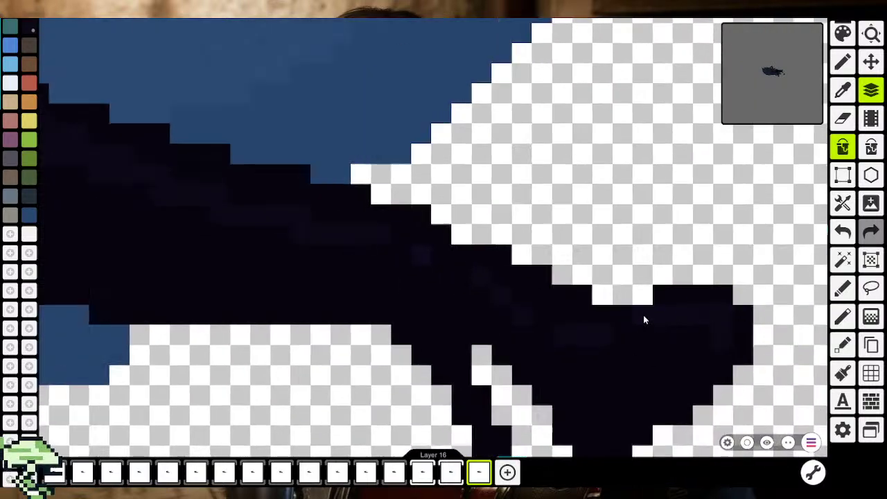
{"action": "scroll", "coordinate": [642, 317], "scroll_direction": "down", "scroll_amount": 2}
{"action": "scroll", "coordinate": [486, 293], "scroll_direction": "down", "scroll_amount": 3}
{"action": "scroll", "coordinate": [552, 318], "scroll_direction": "up", "scroll_amount": 3}
{"action": "scroll", "coordinate": [530, 264], "scroll_direction": "up", "scroll_amount": 1}
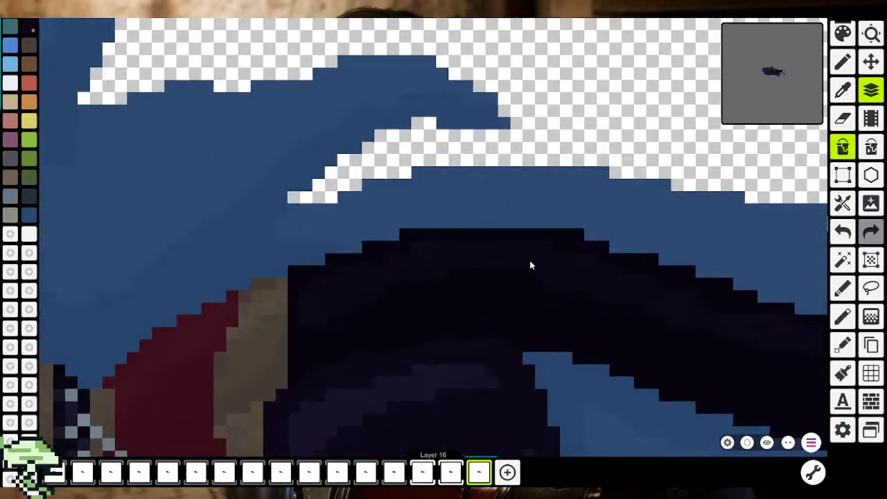
{"action": "left_click", "coordinate": [844, 94]}
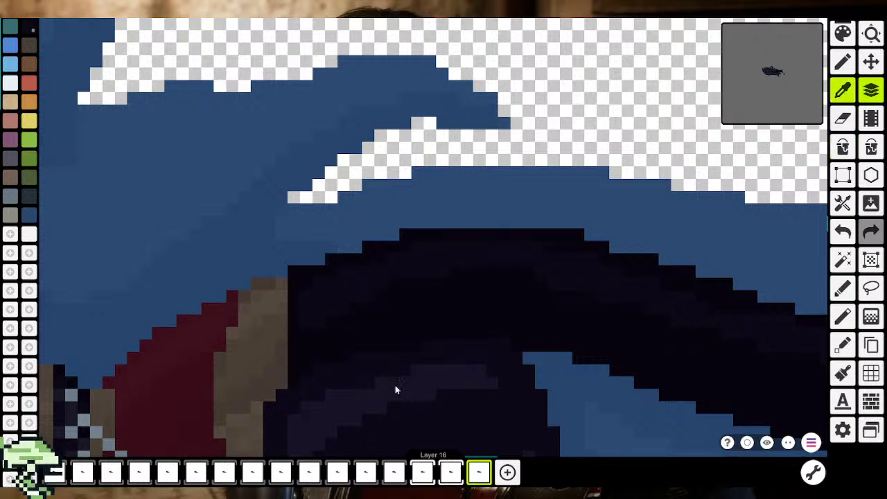
{"action": "left_click", "coordinate": [398, 392]}
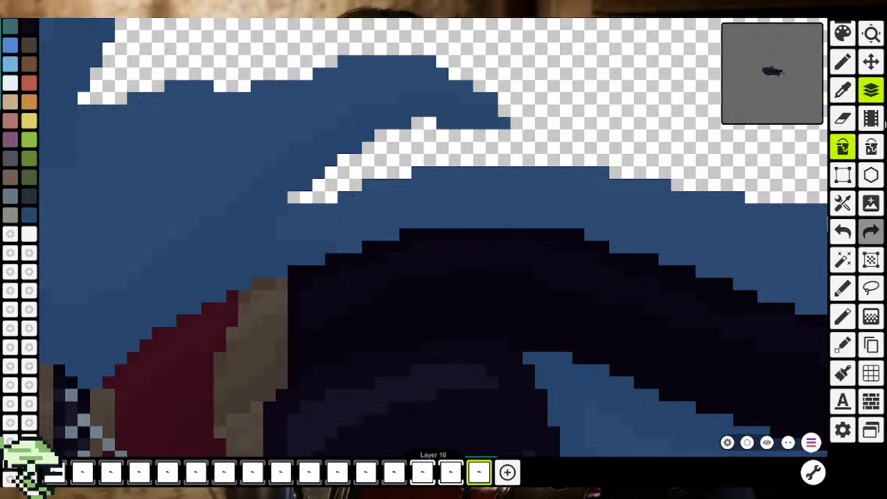
{"action": "left_click", "coordinate": [584, 264]}
Resample the boot's dark shade and switch to the pencil
{"action": "scroll", "coordinate": [596, 309], "scroll_direction": "down", "scroll_amount": 2}
{"action": "scroll", "coordinate": [428, 279], "scroll_direction": "up", "scroll_amount": 2}
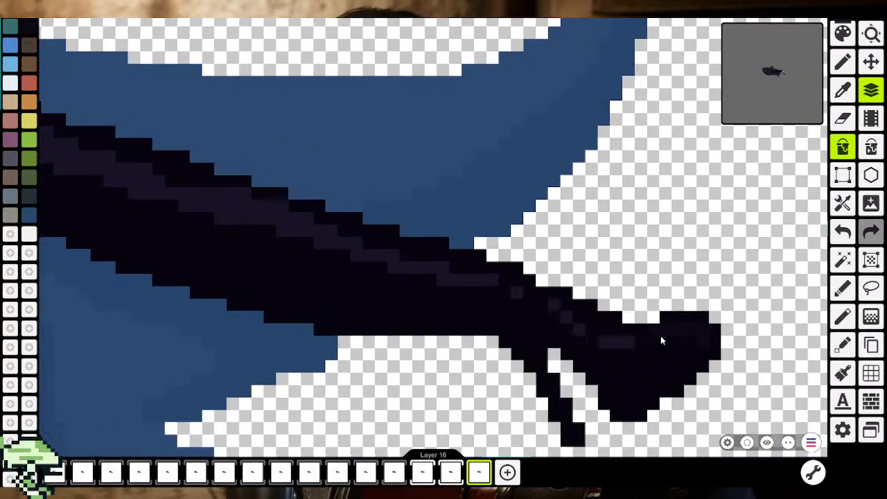
{"action": "scroll", "coordinate": [665, 334], "scroll_direction": "down", "scroll_amount": 2}
{"action": "scroll", "coordinate": [637, 345], "scroll_direction": "down", "scroll_amount": 2}
{"action": "scroll", "coordinate": [557, 332], "scroll_direction": "down", "scroll_amount": 2}
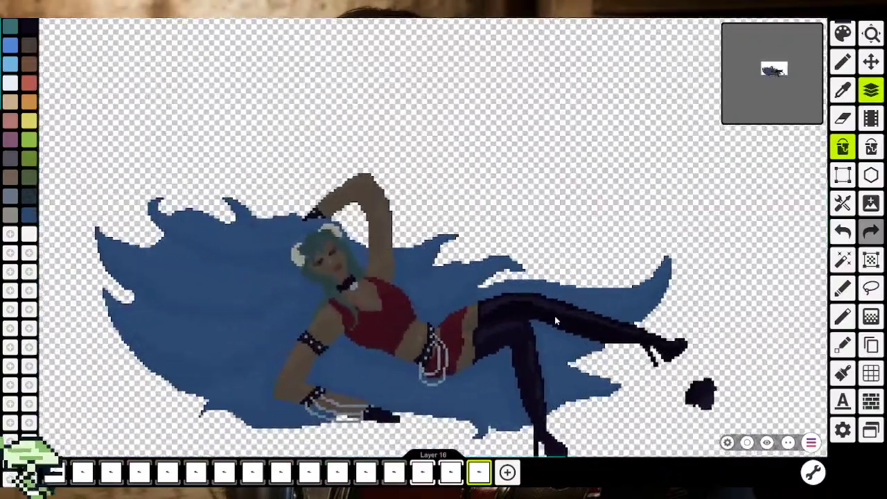
{"action": "scroll", "coordinate": [555, 320], "scroll_direction": "up", "scroll_amount": 1}
{"action": "key", "text": "i"}
{"action": "scroll", "coordinate": [499, 349], "scroll_direction": "up", "scroll_amount": 1}
{"action": "scroll", "coordinate": [478, 350], "scroll_direction": "up", "scroll_amount": 1}
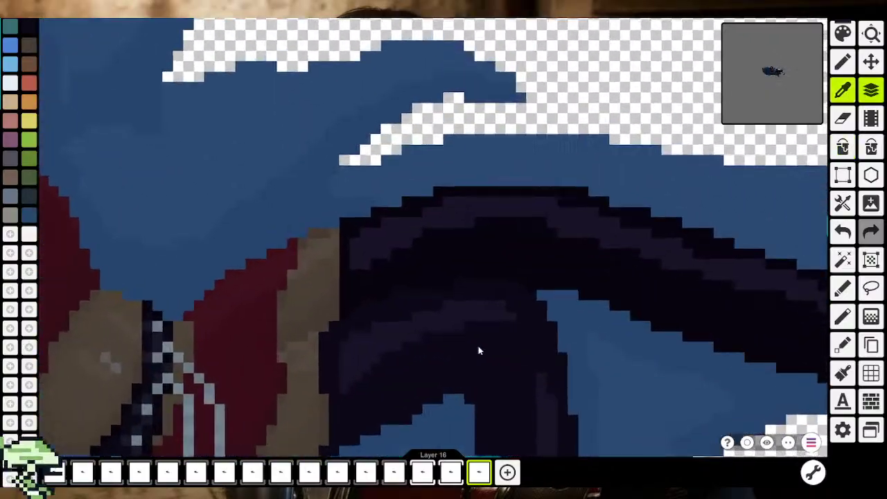
{"action": "left_click", "coordinate": [478, 350]}
{"action": "scroll", "coordinate": [416, 291], "scroll_direction": "up", "scroll_amount": 1}
{"action": "scroll", "coordinate": [308, 221], "scroll_direction": "up", "scroll_amount": 1}
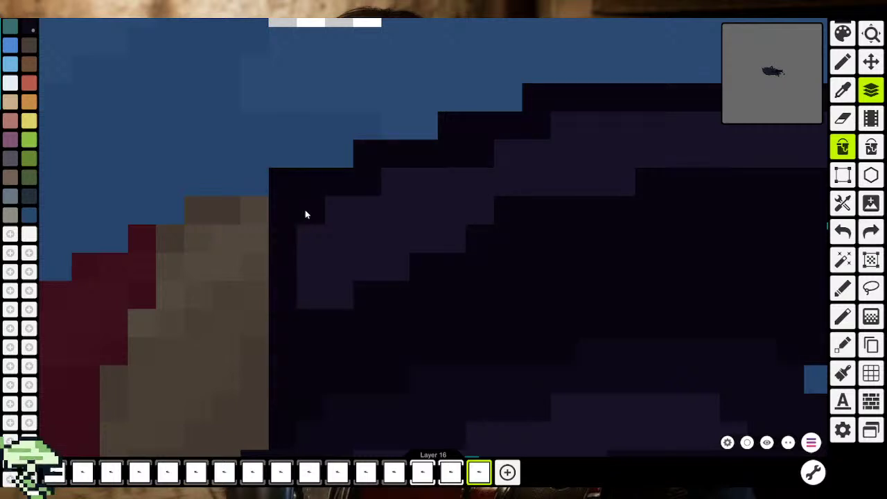
{"action": "key", "text": "b"}
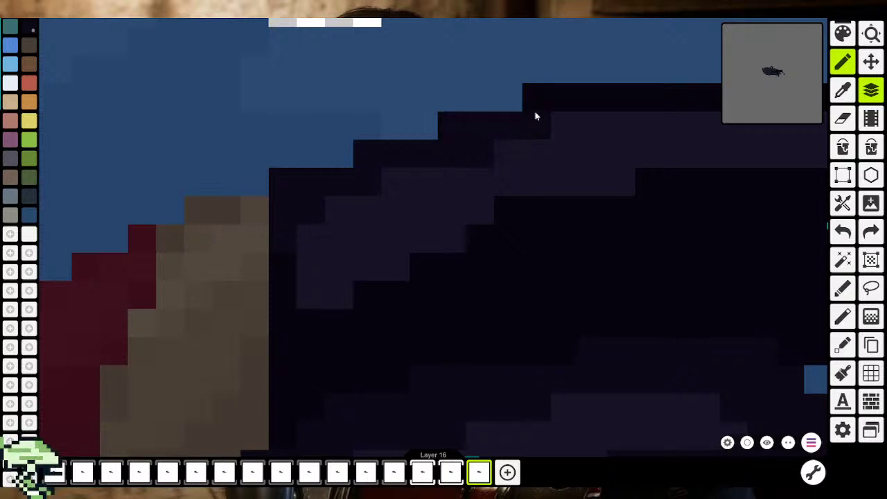
Alternate between fill and pencil tools while zooming over the boot's leg shading
{"action": "scroll", "coordinate": [631, 101], "scroll_direction": "up", "scroll_amount": 5}
{"action": "scroll", "coordinate": [630, 295], "scroll_direction": "down", "scroll_amount": 5}
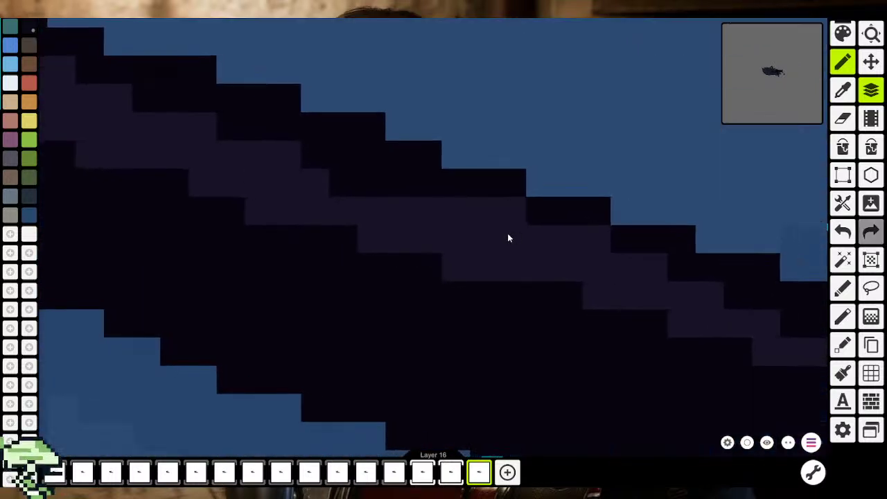
{"action": "scroll", "coordinate": [506, 236], "scroll_direction": "down", "scroll_amount": 3}
{"action": "scroll", "coordinate": [268, 204], "scroll_direction": "up", "scroll_amount": 3}
{"action": "left_click", "coordinate": [843, 146]}
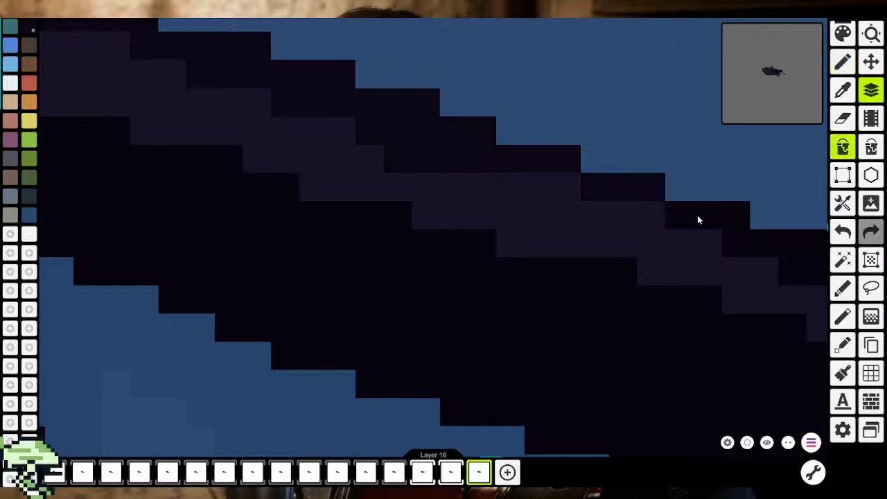
{"action": "scroll", "coordinate": [698, 214], "scroll_direction": "up", "scroll_amount": 3}
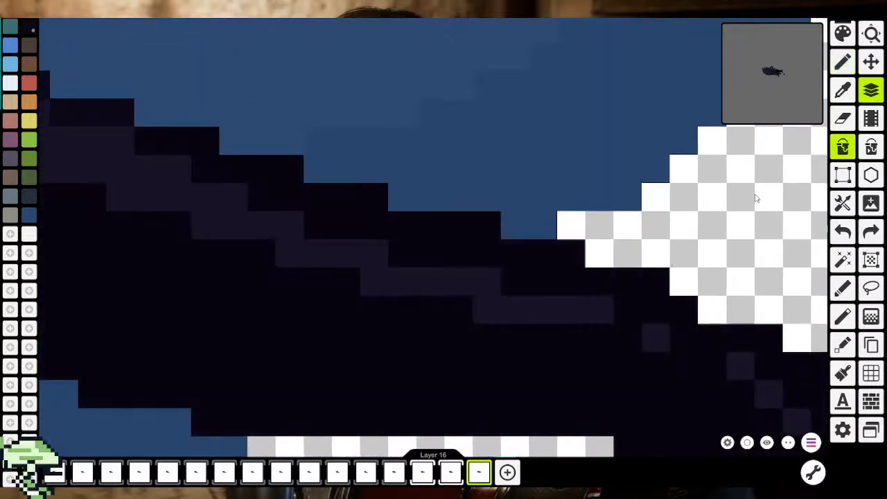
{"action": "left_click", "coordinate": [843, 62]}
{"action": "scroll", "coordinate": [640, 305], "scroll_direction": "up", "scroll_amount": 2}
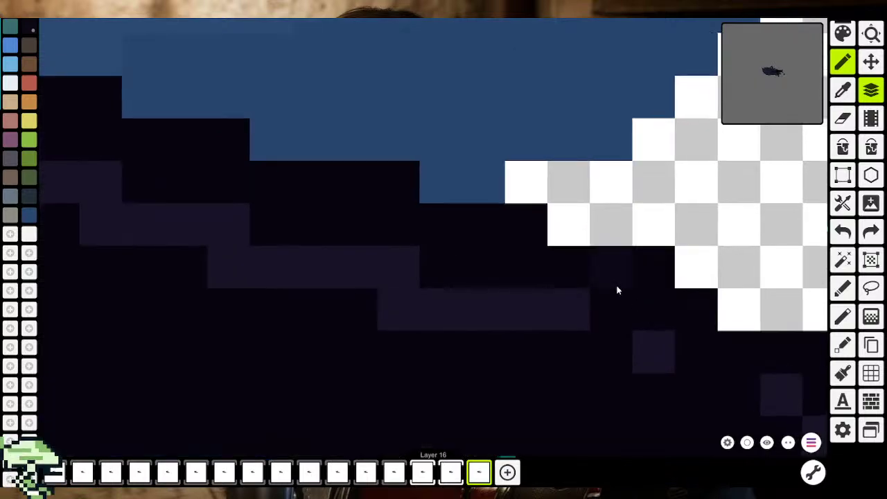
{"action": "left_click", "coordinate": [843, 146]}
{"action": "scroll", "coordinate": [514, 291], "scroll_direction": "down", "scroll_amount": 2}
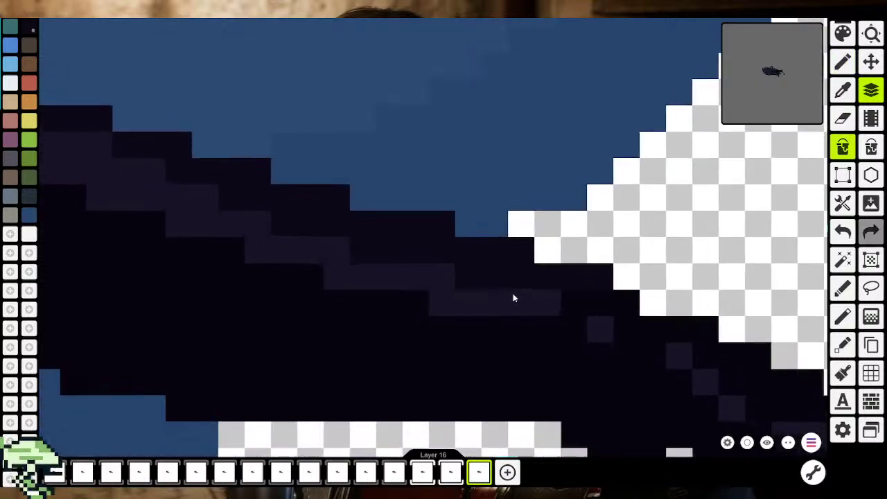
{"action": "scroll", "coordinate": [511, 301], "scroll_direction": "down", "scroll_amount": 2}
{"action": "scroll", "coordinate": [512, 302], "scroll_direction": "down", "scroll_amount": 2}
{"action": "scroll", "coordinate": [514, 287], "scroll_direction": "down", "scroll_amount": 1}
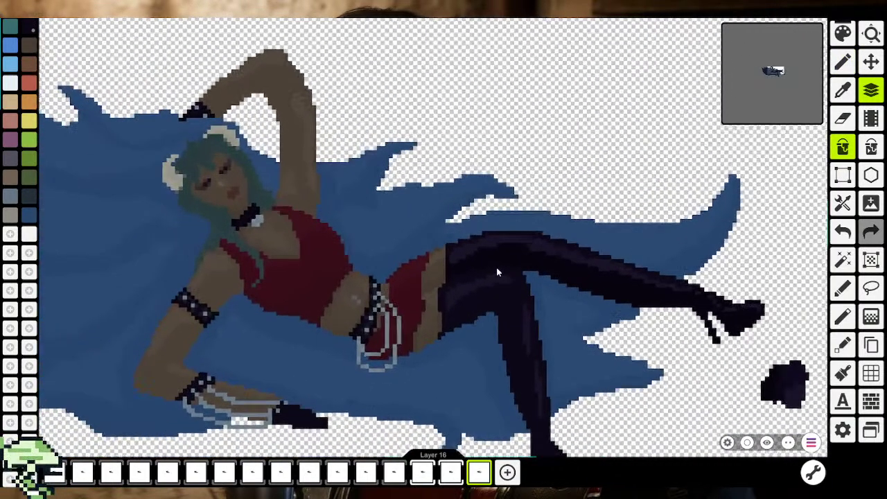
{"action": "scroll", "coordinate": [485, 267], "scroll_direction": "up", "scroll_amount": 3}
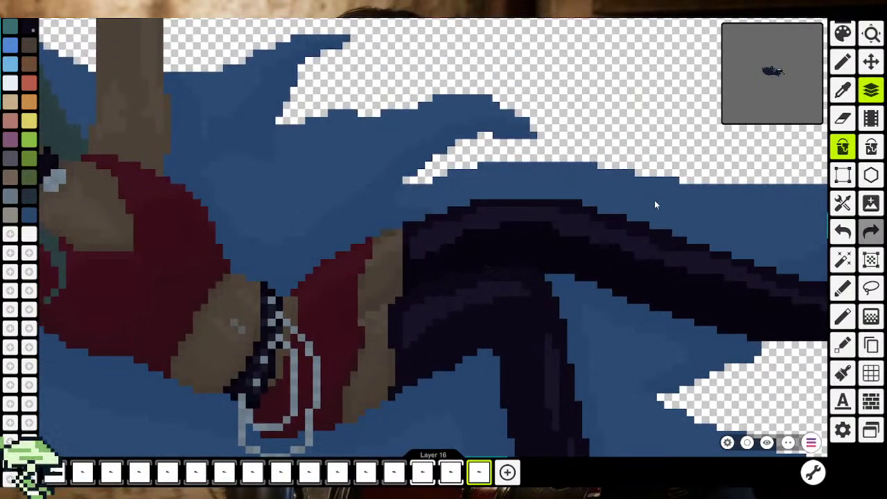
{"action": "left_click", "coordinate": [843, 90]}
{"action": "scroll", "coordinate": [406, 252], "scroll_direction": "up", "scroll_amount": 1}
{"action": "scroll", "coordinate": [458, 199], "scroll_direction": "up", "scroll_amount": 1}
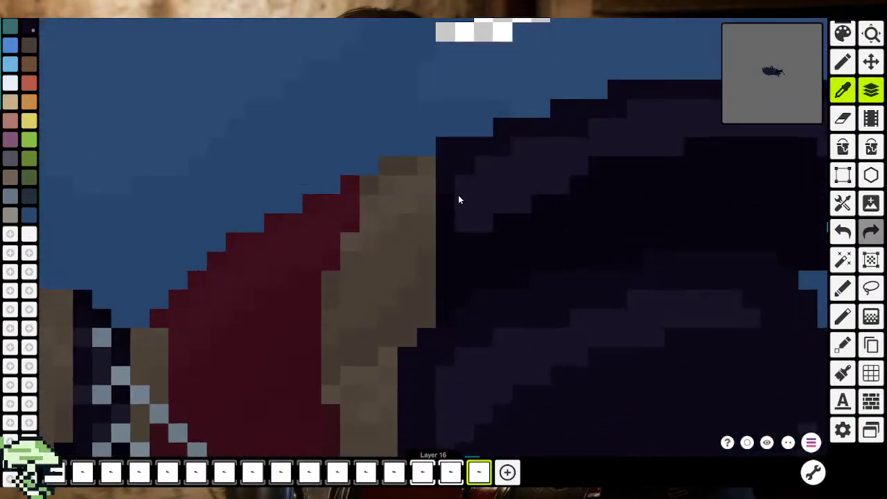
{"action": "left_click", "coordinate": [431, 165]}
{"action": "left_click", "coordinate": [446, 151]}
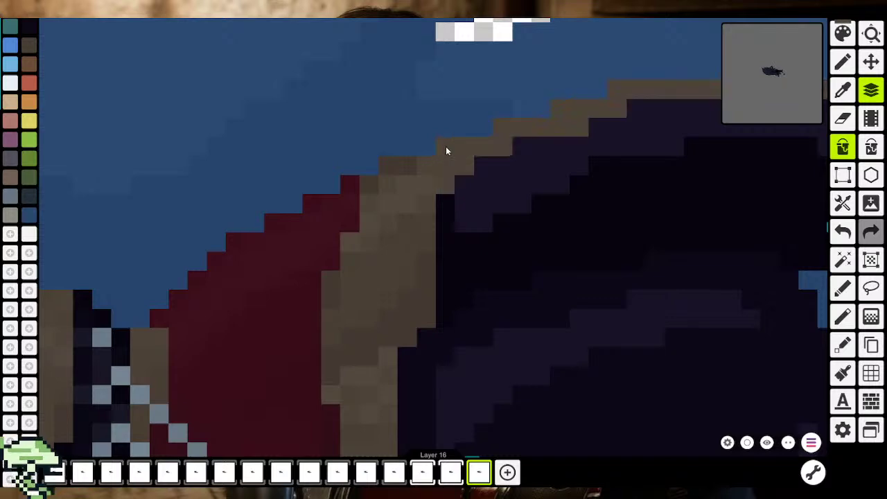
{"action": "key", "text": "ctrl+z"}
{"action": "key", "text": "b"}
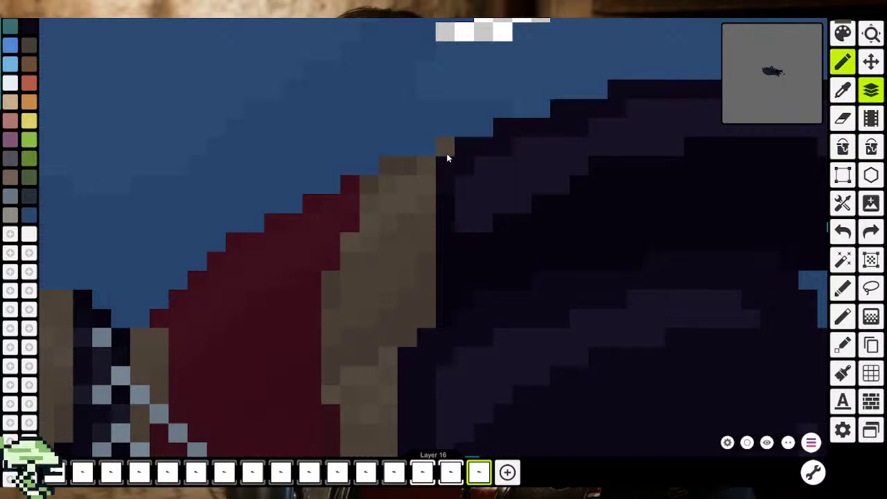
{"action": "scroll", "coordinate": [459, 274], "scroll_direction": "down", "scroll_amount": 1}
{"action": "scroll", "coordinate": [459, 277], "scroll_direction": "down", "scroll_amount": 1}
{"action": "scroll", "coordinate": [460, 298], "scroll_direction": "down", "scroll_amount": 1}
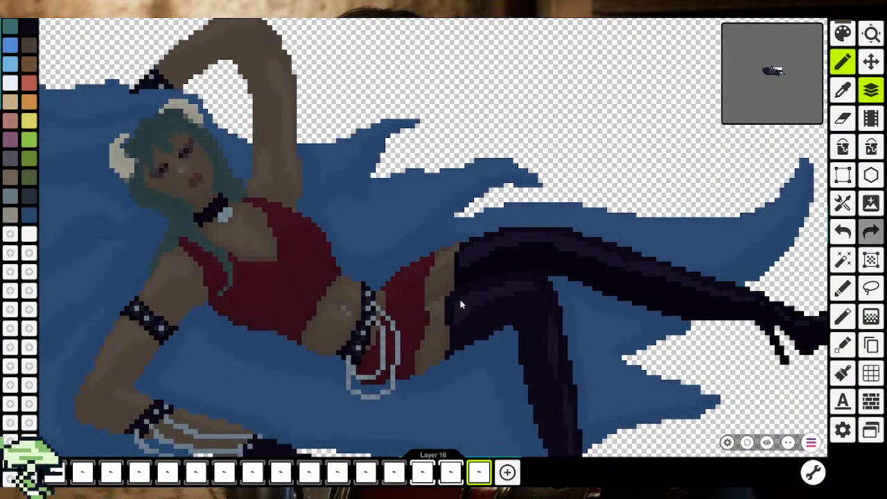
{"action": "scroll", "coordinate": [460, 299], "scroll_direction": "up", "scroll_amount": 1}
{"action": "scroll", "coordinate": [456, 298], "scroll_direction": "up", "scroll_amount": 1}
{"action": "scroll", "coordinate": [456, 307], "scroll_direction": "down", "scroll_amount": 2}
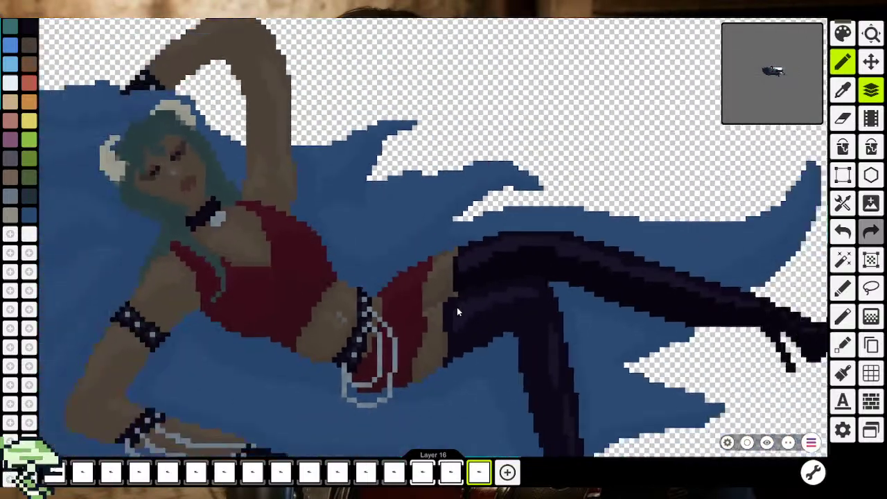
{"action": "scroll", "coordinate": [456, 307], "scroll_direction": "down", "scroll_amount": 2}
{"action": "scroll", "coordinate": [456, 349], "scroll_direction": "up", "scroll_amount": 3}
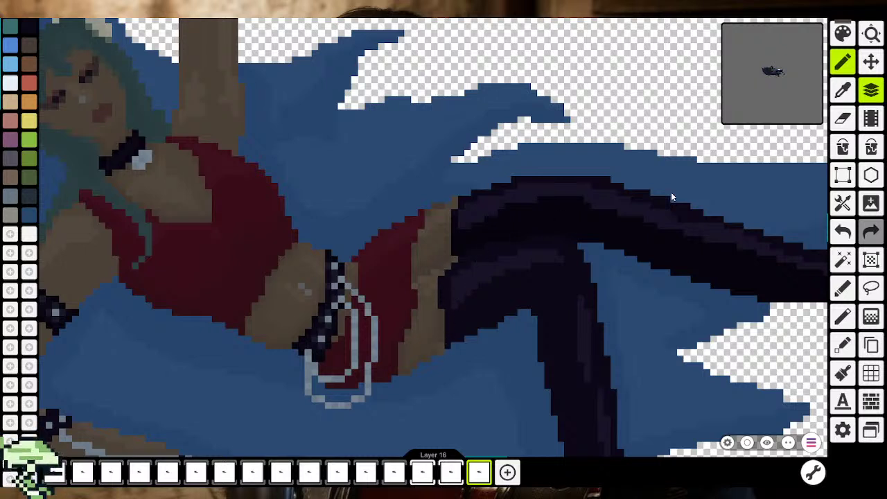
{"action": "left_click", "coordinate": [842, 90]}
{"action": "scroll", "coordinate": [523, 210], "scroll_direction": "up", "scroll_amount": 3}
{"action": "scroll", "coordinate": [431, 269], "scroll_direction": "up", "scroll_amount": 3}
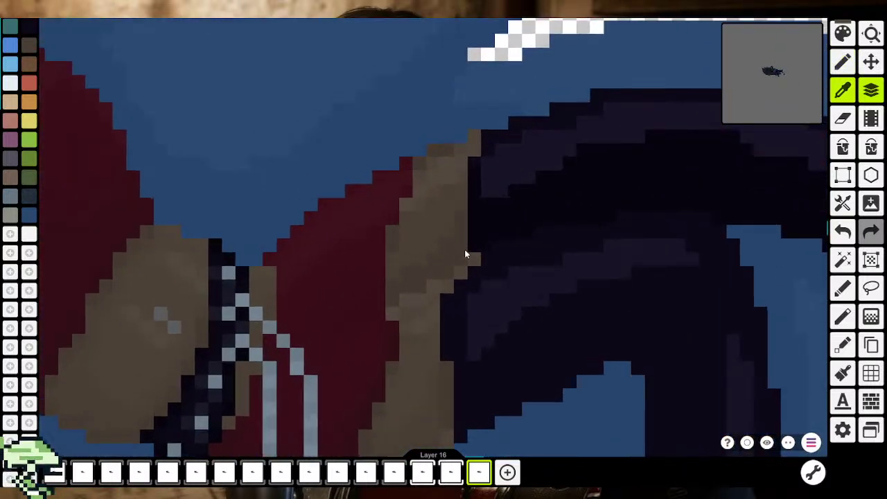
{"action": "key", "text": "b"}
{"action": "left_click_drag", "start_coordinate": [485, 354], "coordinate": [457, 301]}
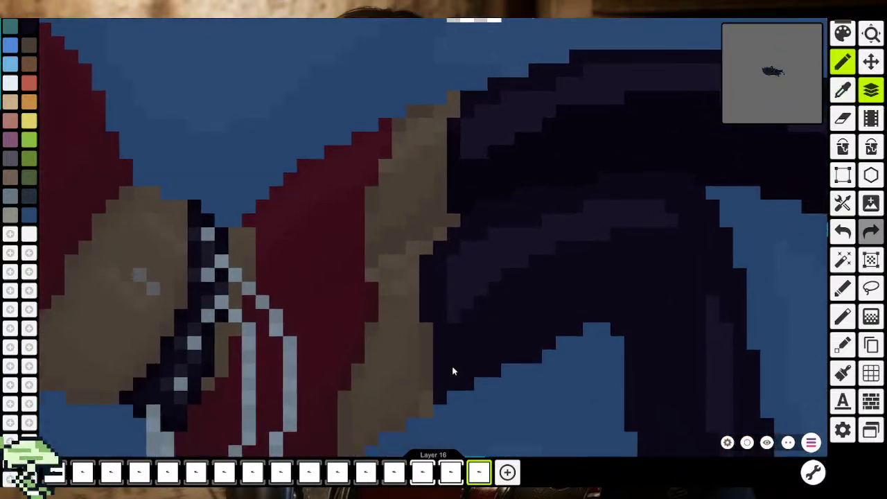
{"action": "left_click", "coordinate": [842, 90]}
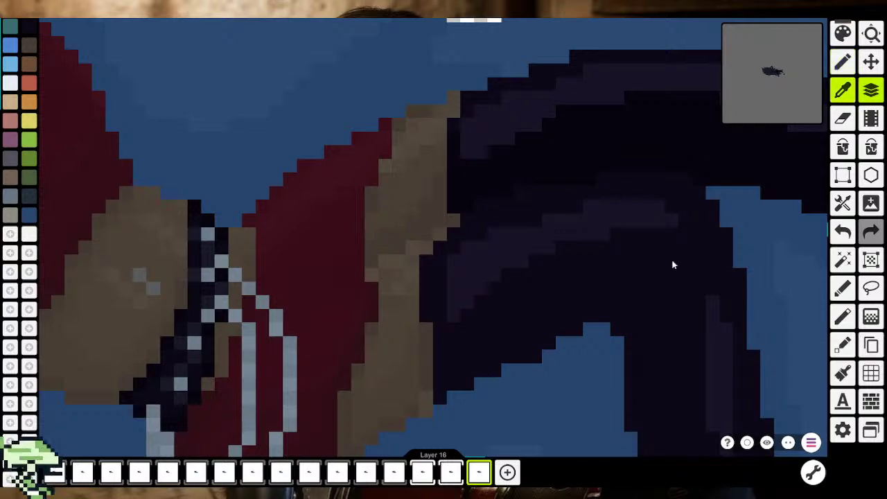
{"action": "key", "text": "b"}
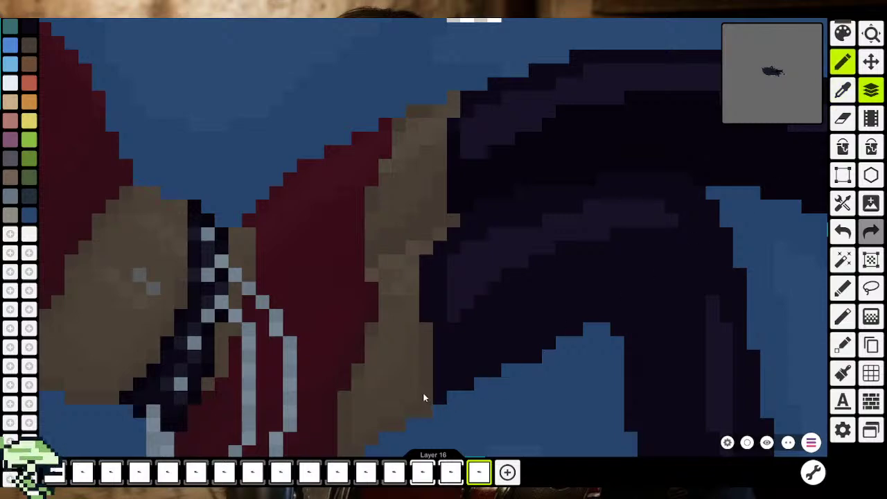
{"action": "scroll", "coordinate": [423, 393], "scroll_direction": "down", "scroll_amount": 3}
{"action": "scroll", "coordinate": [430, 397], "scroll_direction": "down", "scroll_amount": 3}
{"action": "scroll", "coordinate": [424, 402], "scroll_direction": "down", "scroll_amount": 2}
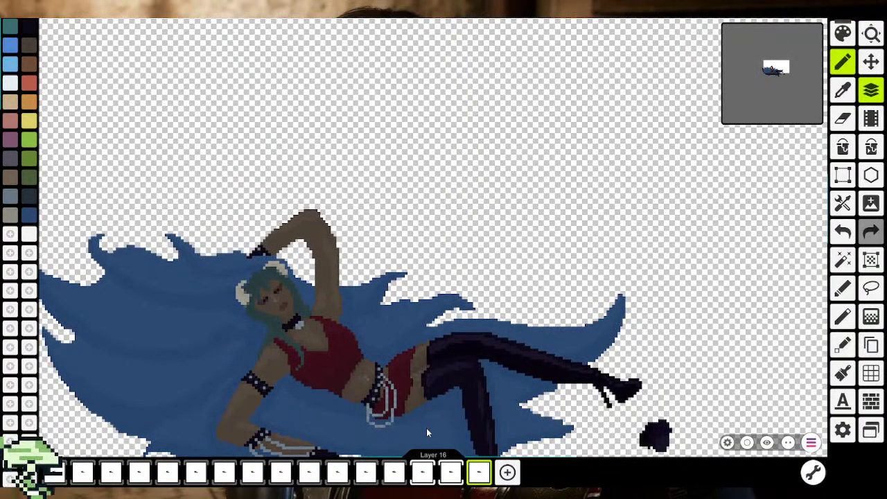
{"action": "scroll", "coordinate": [427, 428], "scroll_direction": "down", "scroll_amount": 1}
{"action": "scroll", "coordinate": [436, 400], "scroll_direction": "down", "scroll_amount": 2}
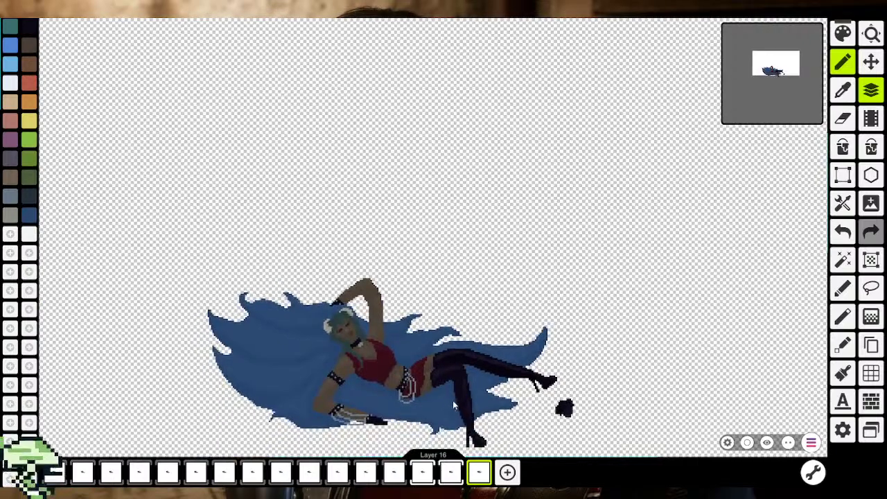
{"action": "scroll", "coordinate": [429, 352], "scroll_direction": "up", "scroll_amount": 3}
{"action": "scroll", "coordinate": [442, 376], "scroll_direction": "up", "scroll_amount": 2}
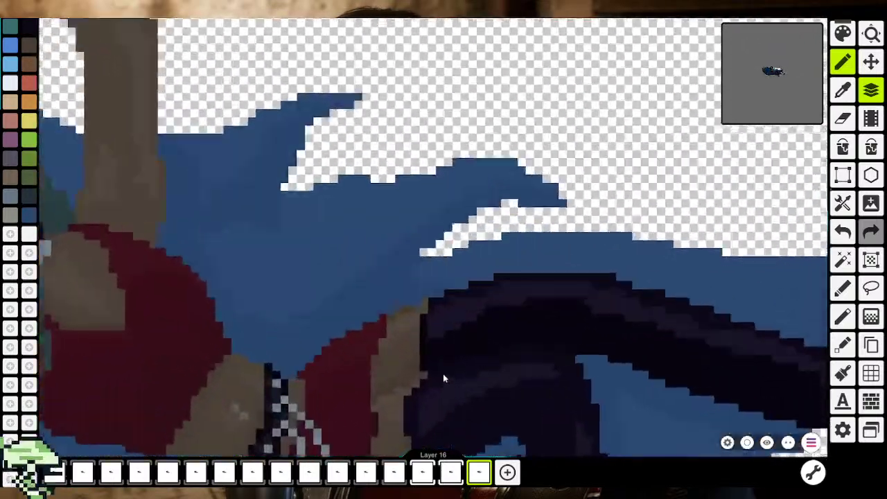
{"action": "scroll", "coordinate": [442, 378], "scroll_direction": "up", "scroll_amount": 2}
{"action": "scroll", "coordinate": [448, 356], "scroll_direction": "up", "scroll_amount": 2}
{"action": "left_click", "coordinate": [842, 90]}
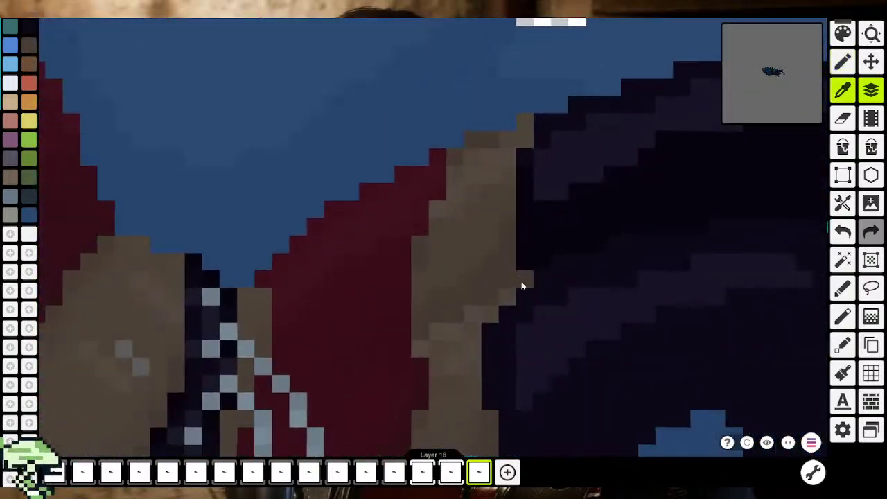
{"action": "left_click", "coordinate": [521, 281]}
{"action": "scroll", "coordinate": [523, 321], "scroll_direction": "down", "scroll_amount": 2}
{"action": "scroll", "coordinate": [521, 333], "scroll_direction": "down", "scroll_amount": 2}
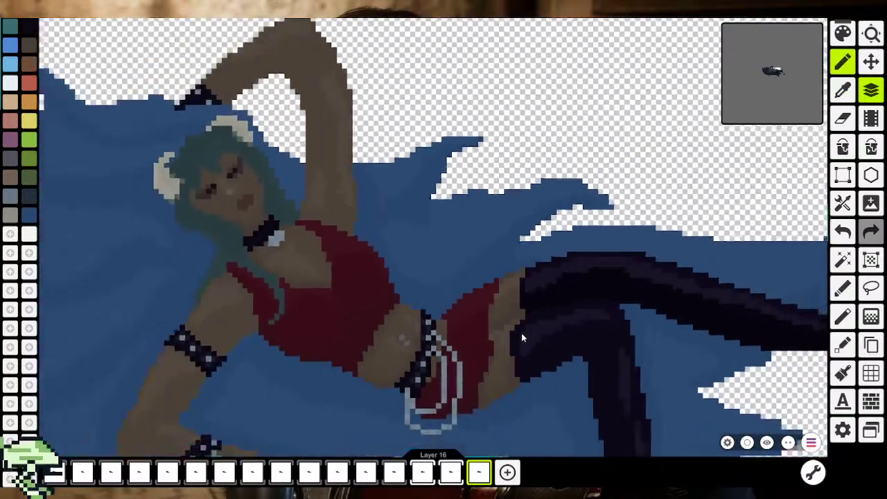
{"action": "scroll", "coordinate": [521, 333], "scroll_direction": "down", "scroll_amount": 3}
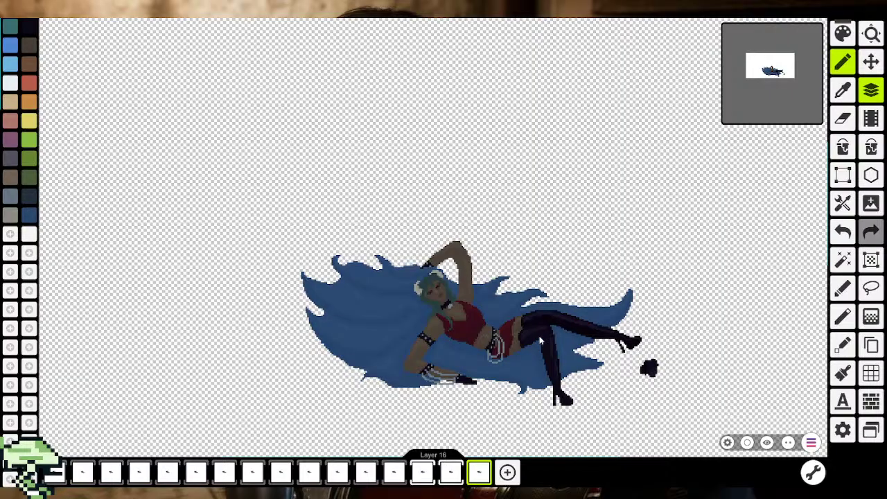
{"action": "scroll", "coordinate": [513, 336], "scroll_direction": "up", "scroll_amount": 1}
{"action": "scroll", "coordinate": [457, 324], "scroll_direction": "up", "scroll_amount": 2}
{"action": "scroll", "coordinate": [450, 327], "scroll_direction": "up", "scroll_amount": 2}
{"action": "scroll", "coordinate": [456, 334], "scroll_direction": "up", "scroll_amount": 1}
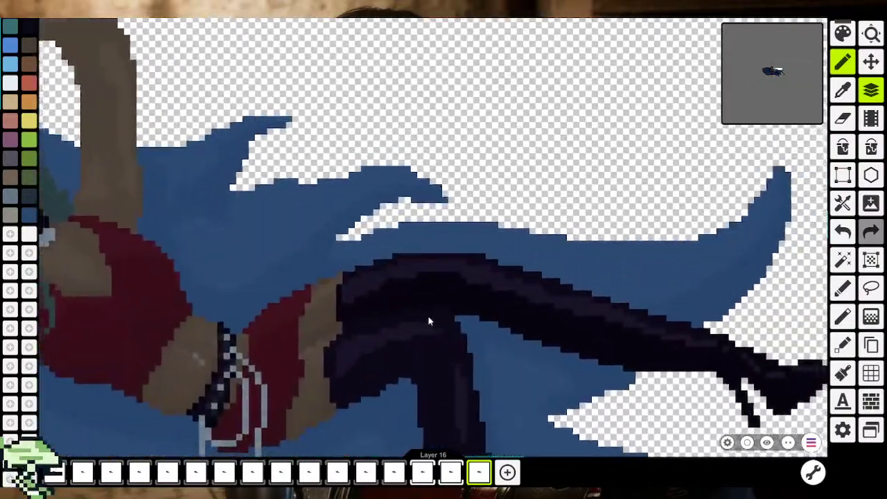
{"action": "scroll", "coordinate": [497, 285], "scroll_direction": "up", "scroll_amount": 2}
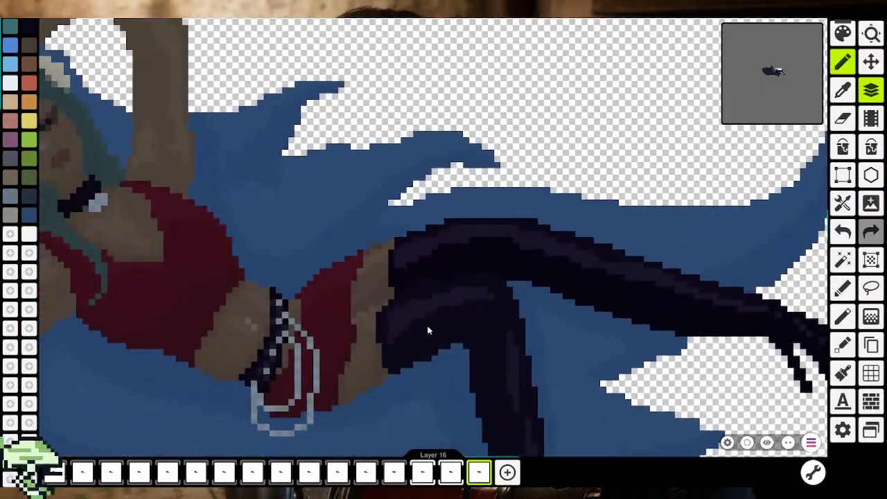
{"action": "scroll", "coordinate": [419, 326], "scroll_direction": "up", "scroll_amount": 2}
{"action": "scroll", "coordinate": [381, 329], "scroll_direction": "up", "scroll_amount": 2}
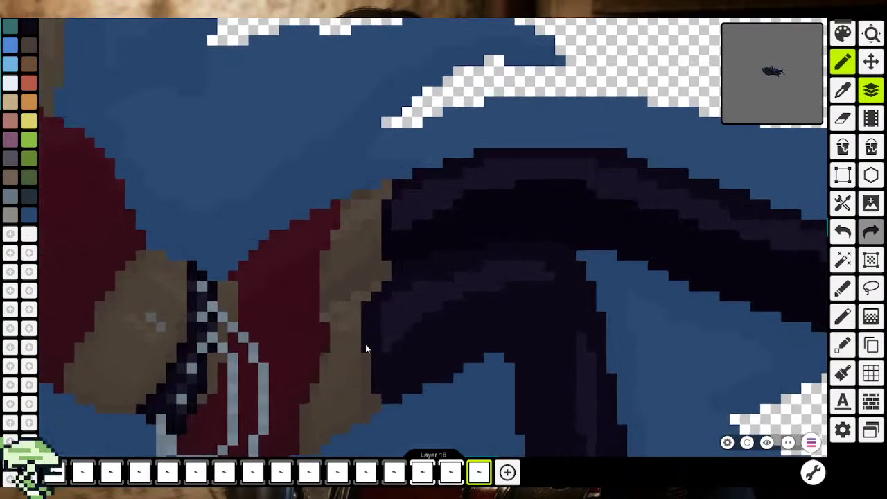
{"action": "scroll", "coordinate": [365, 346], "scroll_direction": "up", "scroll_amount": 2}
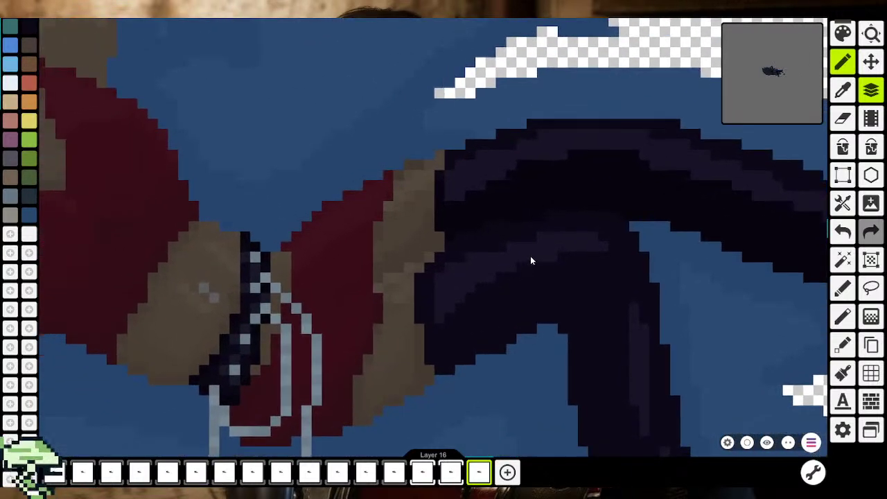
{"action": "left_click", "coordinate": [847, 93]}
{"action": "scroll", "coordinate": [497, 276], "scroll_direction": "up", "scroll_amount": 1}
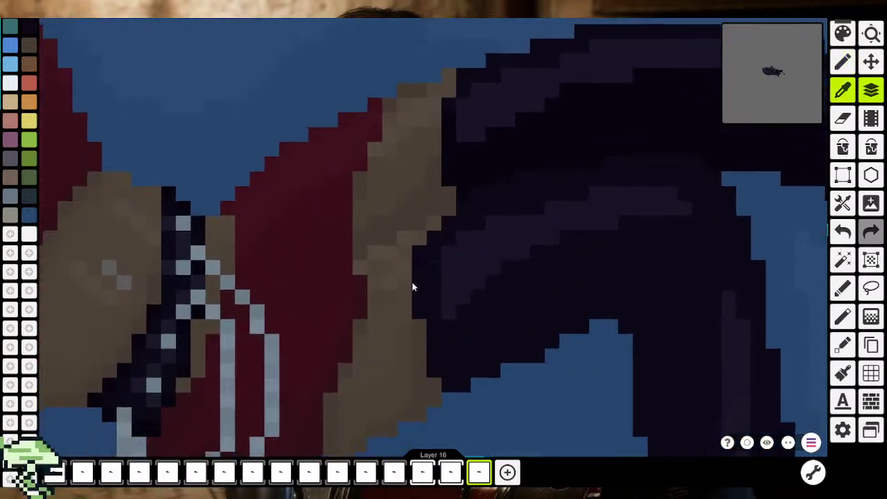
{"action": "scroll", "coordinate": [409, 295], "scroll_direction": "up", "scroll_amount": 1}
{"action": "left_click", "coordinate": [416, 307]}
{"action": "scroll", "coordinate": [433, 264], "scroll_direction": "down", "scroll_amount": 1}
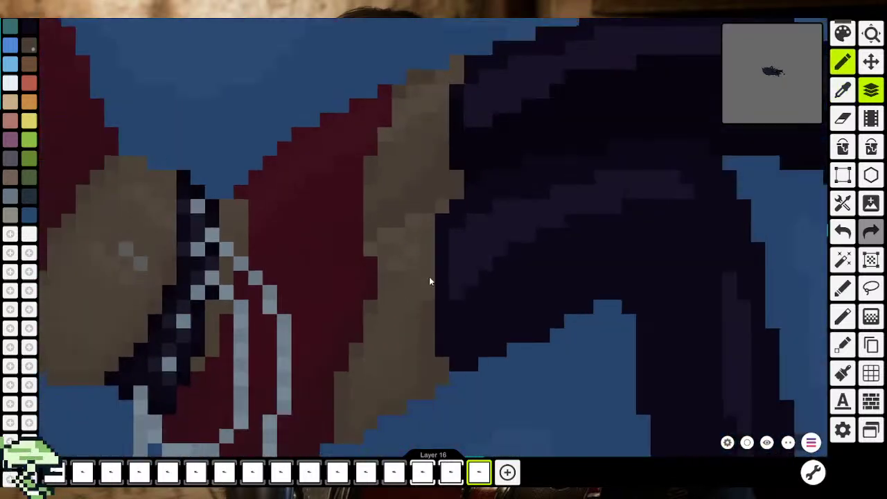
{"action": "scroll", "coordinate": [434, 291], "scroll_direction": "down", "scroll_amount": 3}
{"action": "scroll", "coordinate": [446, 309], "scroll_direction": "down", "scroll_amount": 2}
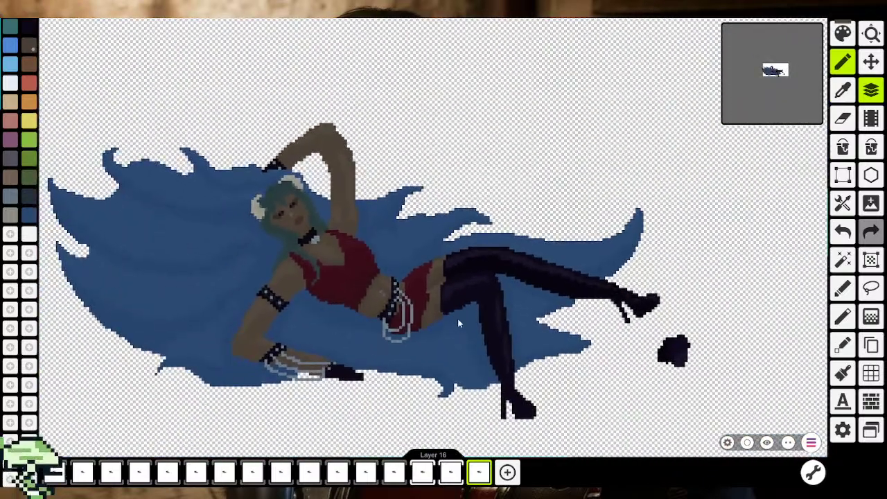
{"action": "scroll", "coordinate": [457, 321], "scroll_direction": "down", "scroll_amount": 2}
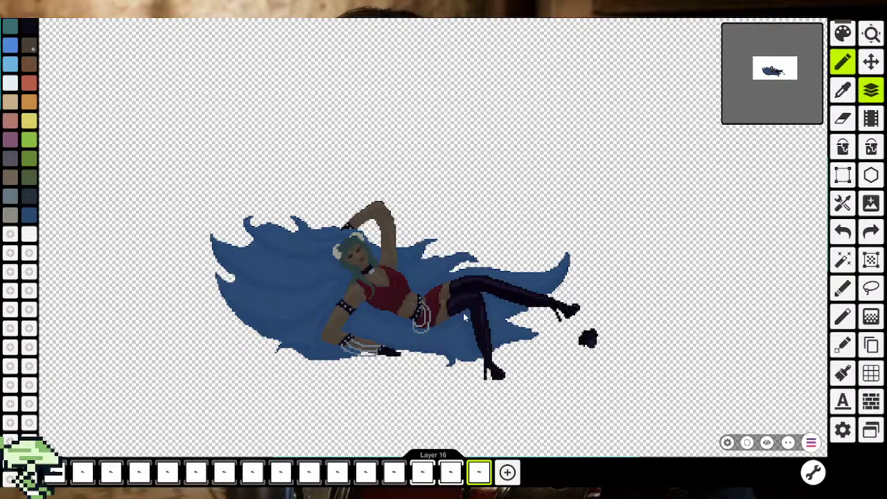
{"action": "scroll", "coordinate": [463, 312], "scroll_direction": "up", "scroll_amount": 1}
{"action": "scroll", "coordinate": [439, 308], "scroll_direction": "up", "scroll_amount": 2}
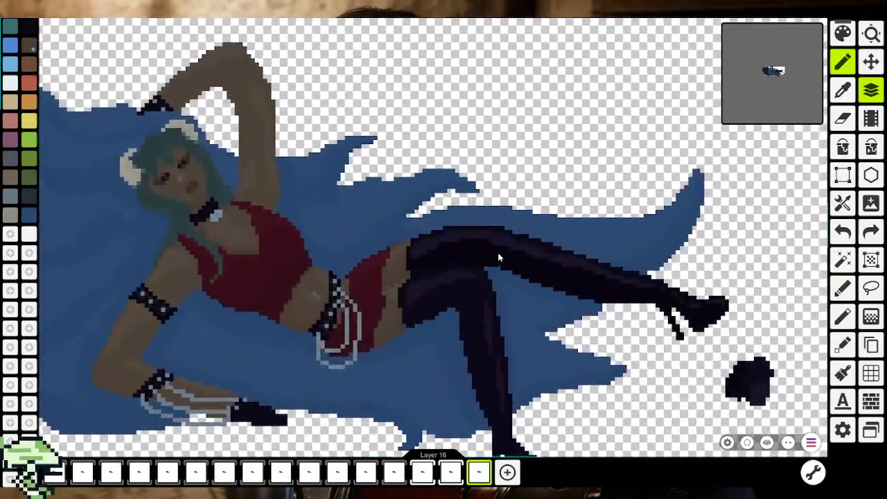
{"action": "scroll", "coordinate": [498, 253], "scroll_direction": "up", "scroll_amount": 2}
{"action": "scroll", "coordinate": [497, 255], "scroll_direction": "up", "scroll_amount": 1}
{"action": "scroll", "coordinate": [497, 260], "scroll_direction": "up", "scroll_amount": 1}
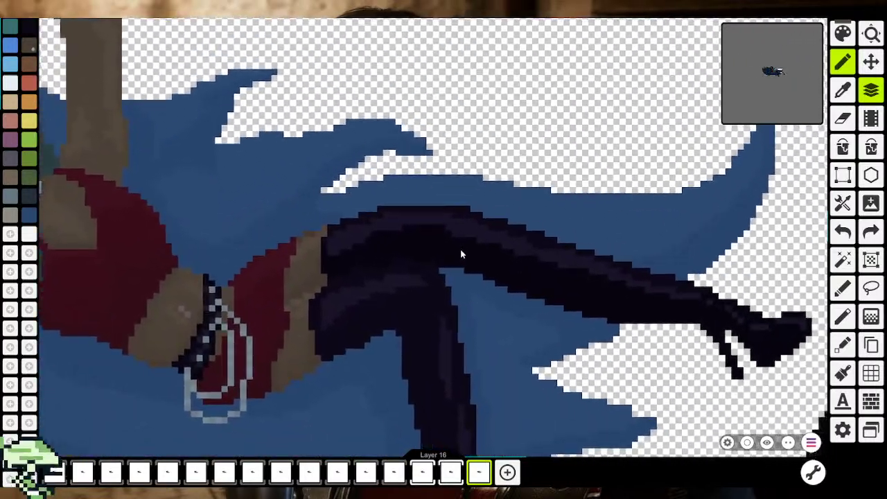
{"action": "scroll", "coordinate": [483, 282], "scroll_direction": "up", "scroll_amount": 2}
Add a lighter purple highlight pixel along the dark boot
{"action": "scroll", "coordinate": [471, 255], "scroll_direction": "up", "scroll_amount": 2}
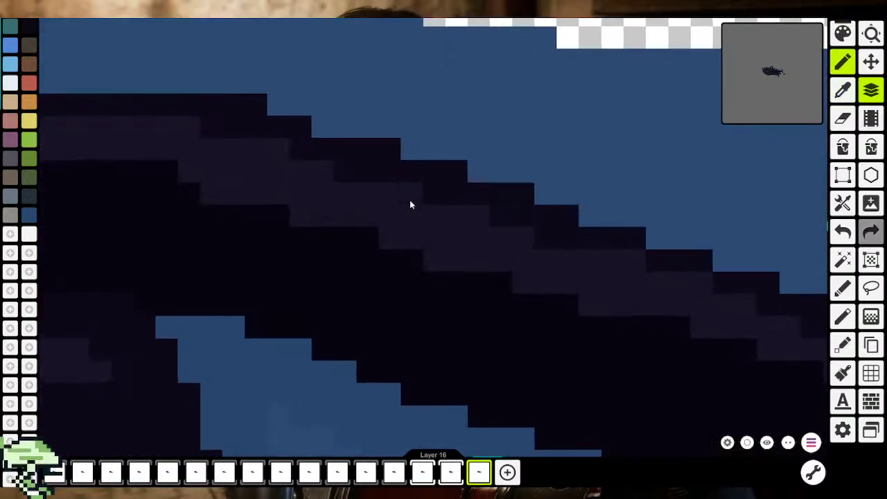
{"action": "left_click_drag", "start_coordinate": [614, 284], "coordinate": [368, 228]}
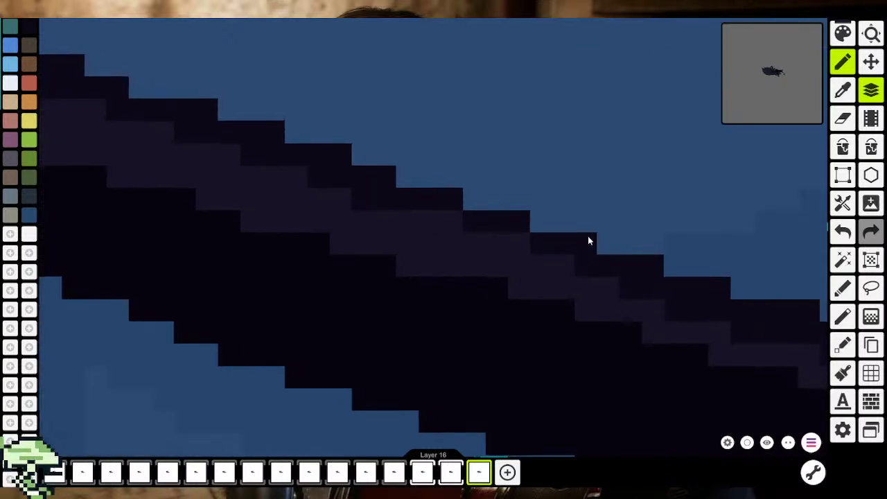
{"action": "left_click_drag", "start_coordinate": [588, 239], "coordinate": [453, 228]}
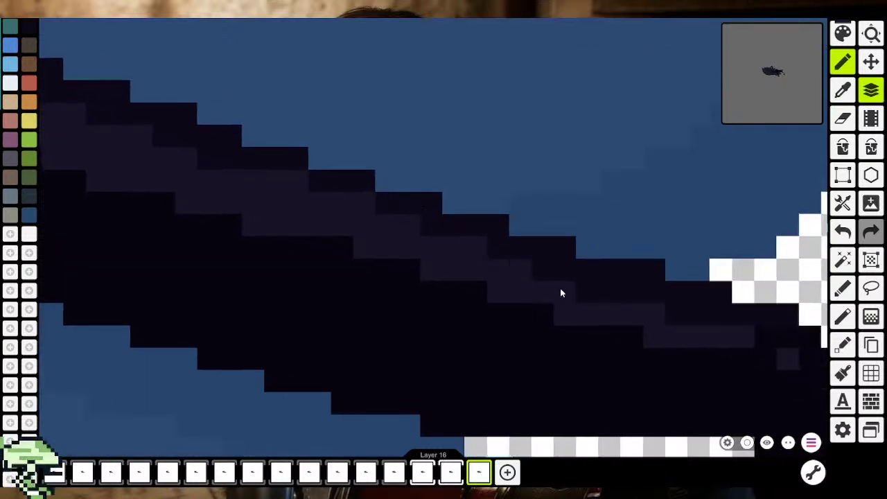
{"action": "left_click", "coordinate": [675, 319]}
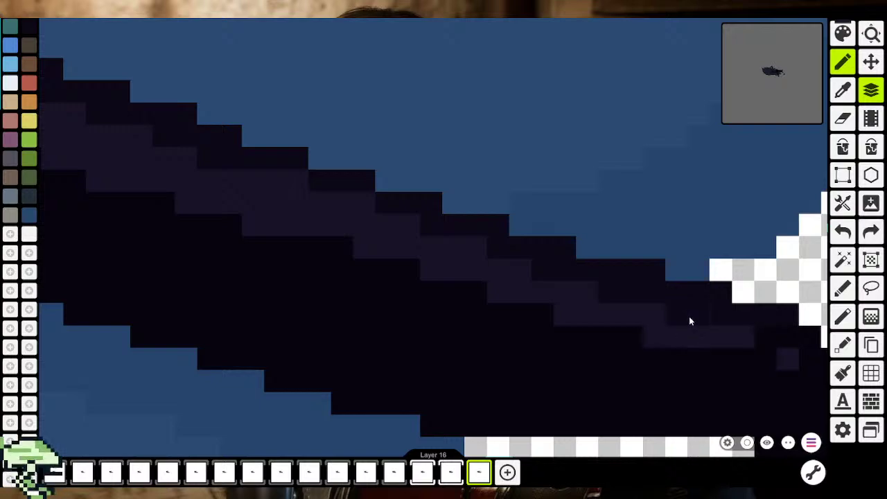
{"action": "scroll", "coordinate": [686, 324], "scroll_direction": "down", "scroll_amount": 3}
{"action": "scroll", "coordinate": [571, 325], "scroll_direction": "down", "scroll_amount": 3}
{"action": "scroll", "coordinate": [572, 327], "scroll_direction": "down", "scroll_amount": 2}
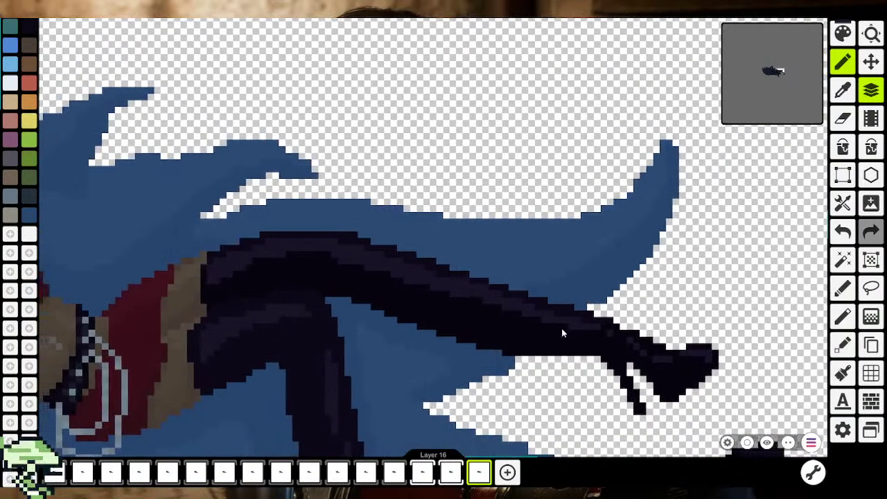
Sample the boot's darkest shade and darken several lighter pixels near the leg
{"action": "key", "text": "i"}
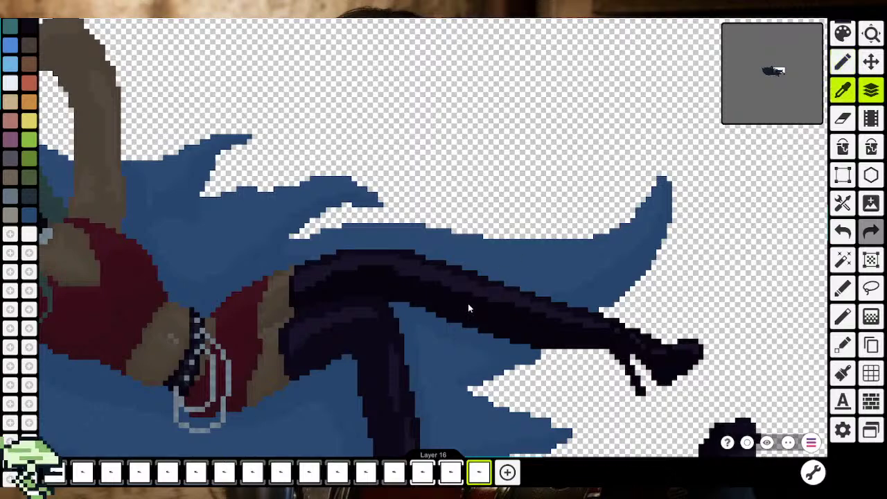
{"action": "left_click", "coordinate": [396, 284]}
{"action": "scroll", "coordinate": [396, 283], "scroll_direction": "up", "scroll_amount": 2}
{"action": "scroll", "coordinate": [361, 277], "scroll_direction": "up", "scroll_amount": 2}
{"action": "scroll", "coordinate": [271, 237], "scroll_direction": "up", "scroll_amount": 3}
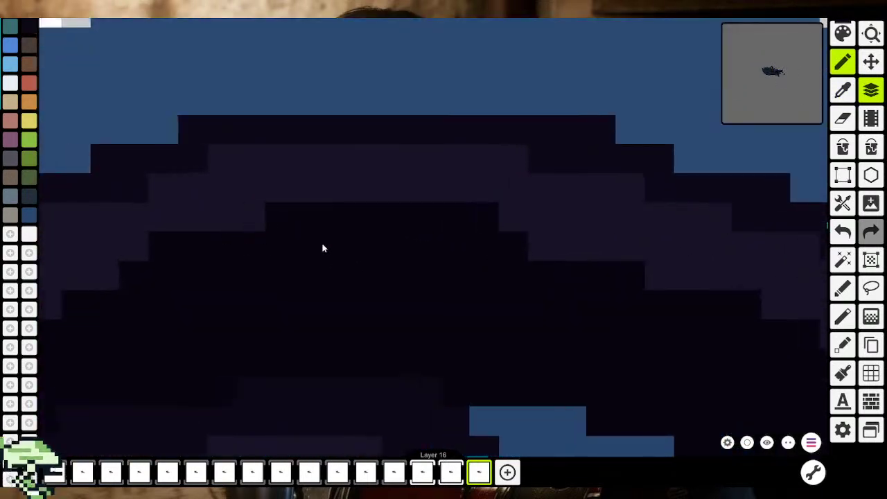
{"action": "scroll", "coordinate": [319, 256], "scroll_direction": "left", "scroll_amount": 5}
{"action": "left_click_drag", "start_coordinate": [311, 265], "coordinate": [251, 291]}
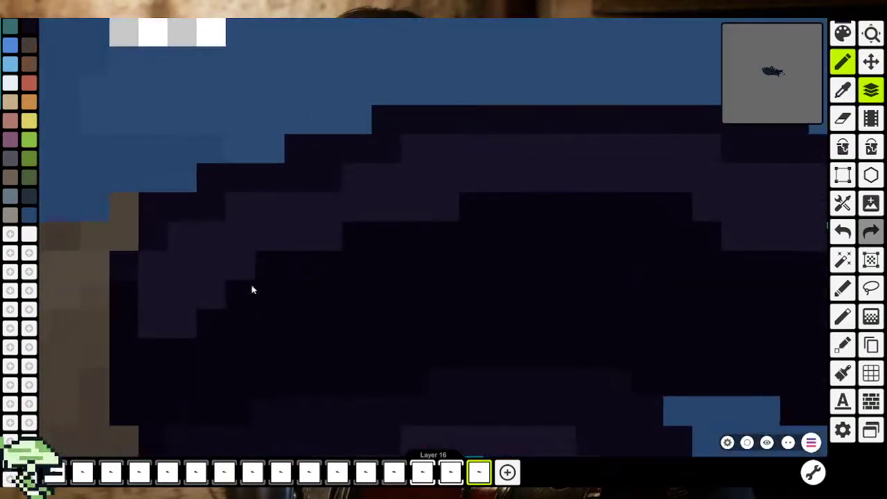
{"action": "left_click", "coordinate": [213, 296]}
{"action": "left_click", "coordinate": [181, 323]}
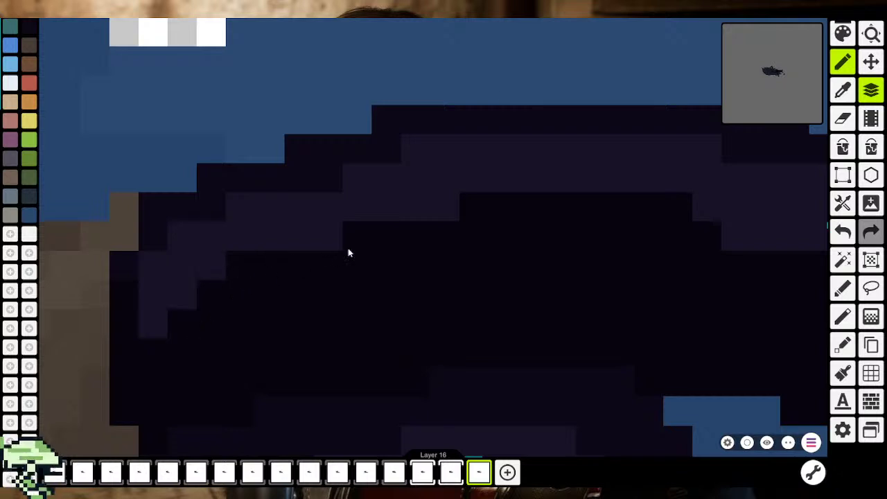
Mirror the view and darken more lighter boot pixels, undoing the final dark block
{"action": "key", "text": "m"}
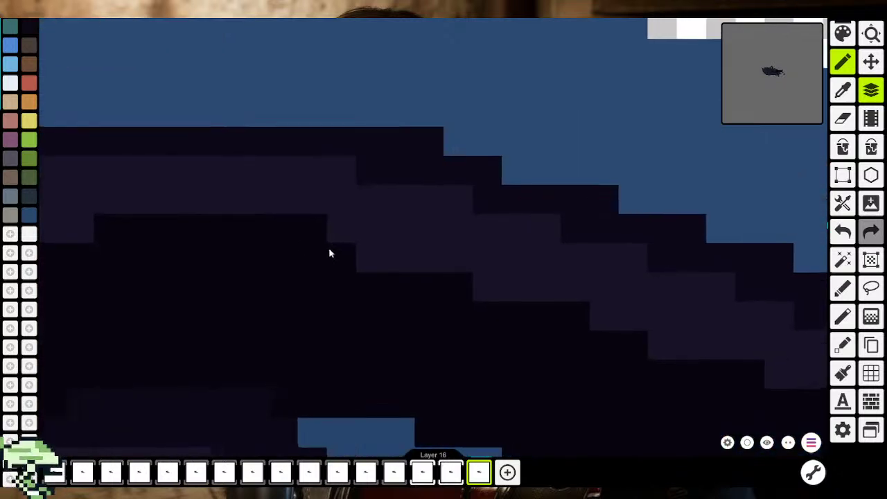
{"action": "left_click", "coordinate": [397, 263]}
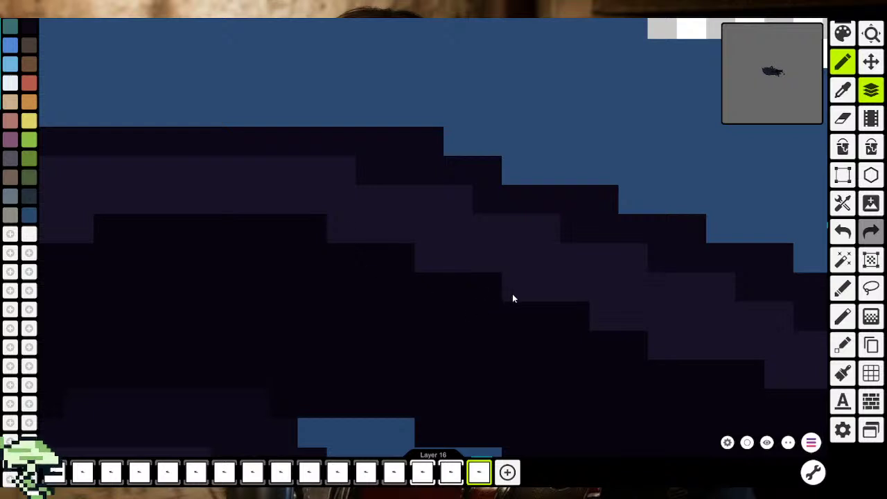
{"action": "left_click", "coordinate": [600, 323]}
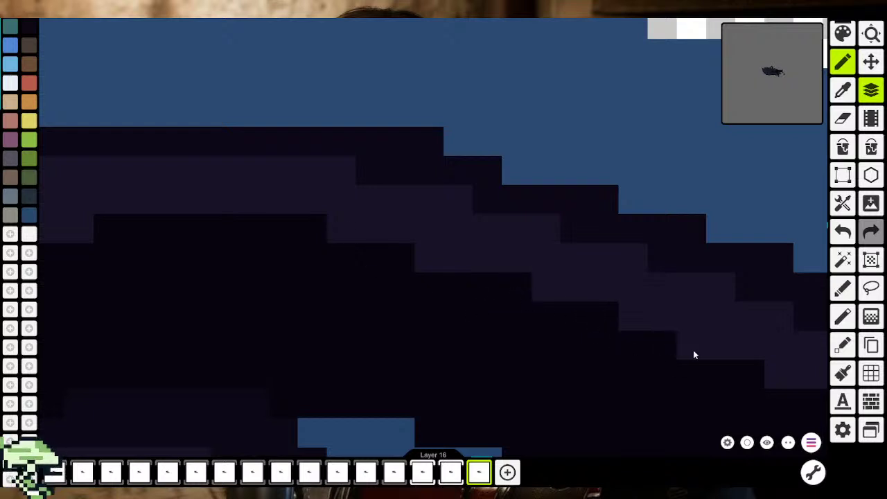
{"action": "left_click_drag", "start_coordinate": [562, 361], "coordinate": [447, 291]}
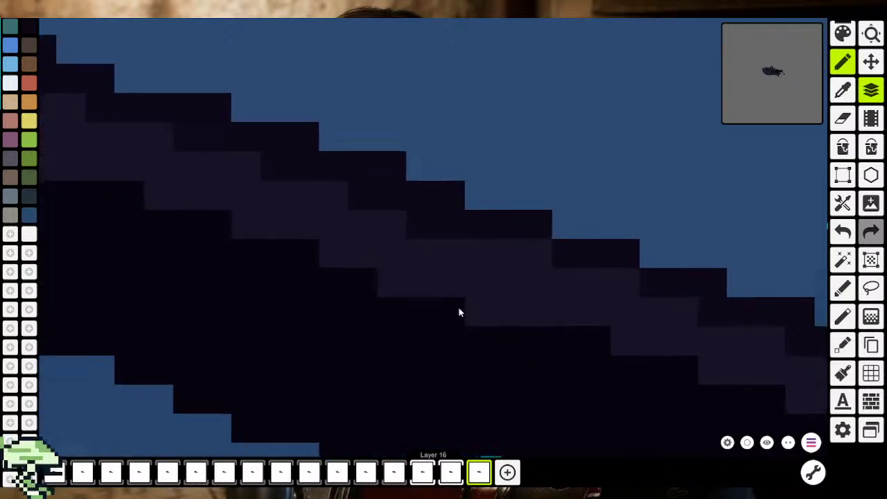
{"action": "left_click", "coordinate": [384, 284]}
{"action": "left_click", "coordinate": [478, 314]}
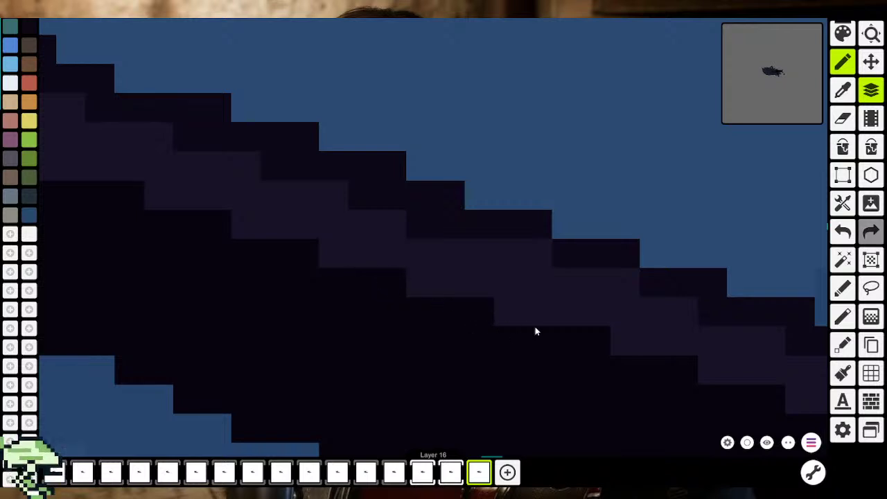
{"action": "left_click_drag", "start_coordinate": [597, 358], "coordinate": [411, 321]}
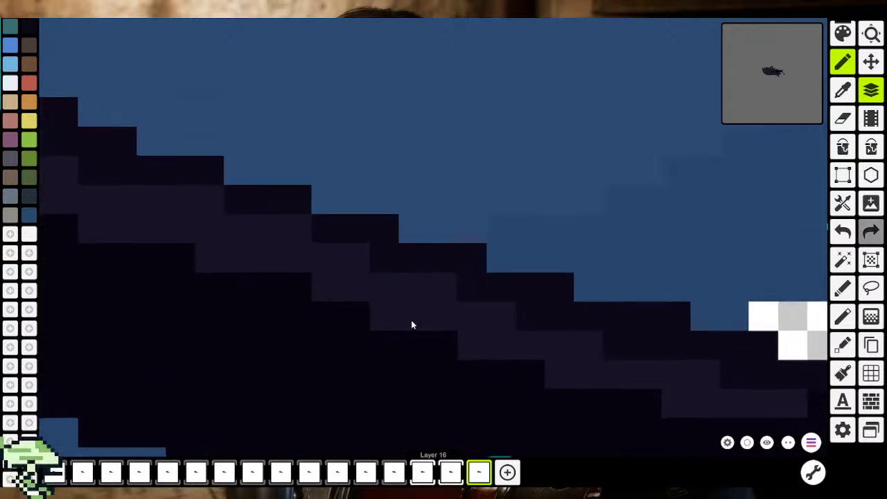
{"action": "left_click", "coordinate": [465, 346]}
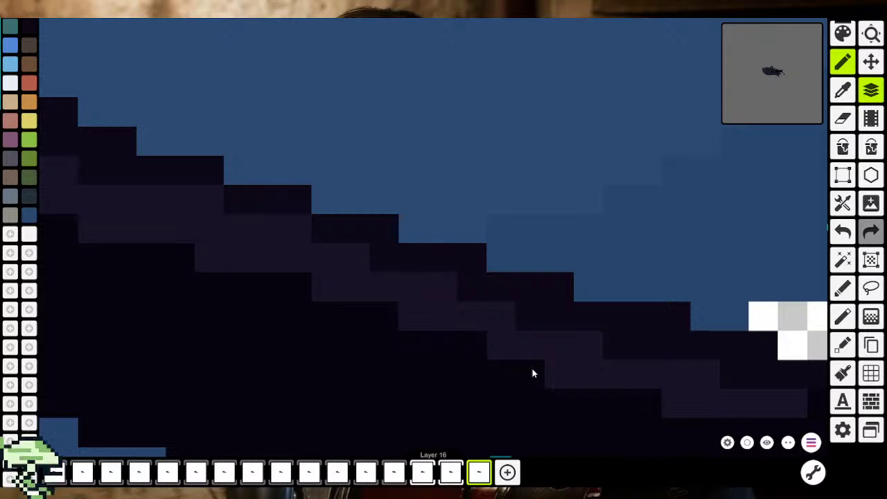
{"action": "key", "text": "ctrl+z"}
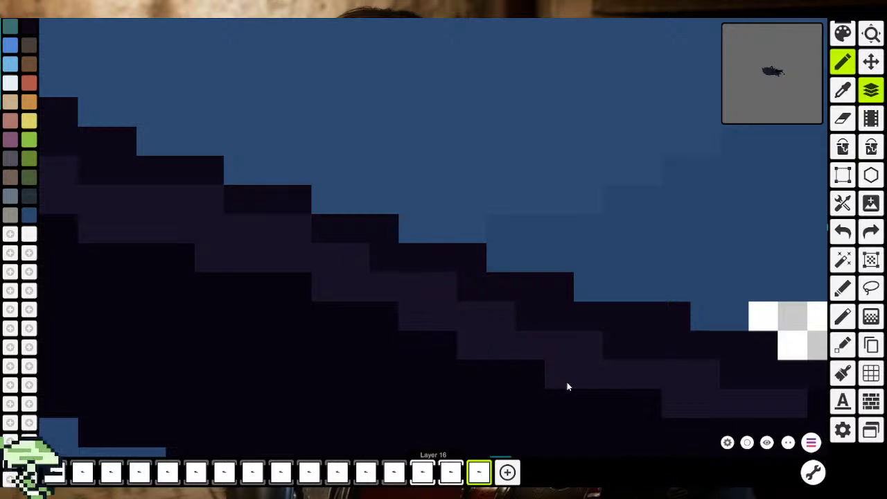
{"action": "scroll", "coordinate": [619, 390], "scroll_direction": "down", "scroll_amount": 2}
{"action": "scroll", "coordinate": [566, 373], "scroll_direction": "down", "scroll_amount": 2}
{"action": "scroll", "coordinate": [445, 400], "scroll_direction": "down", "scroll_amount": 3}
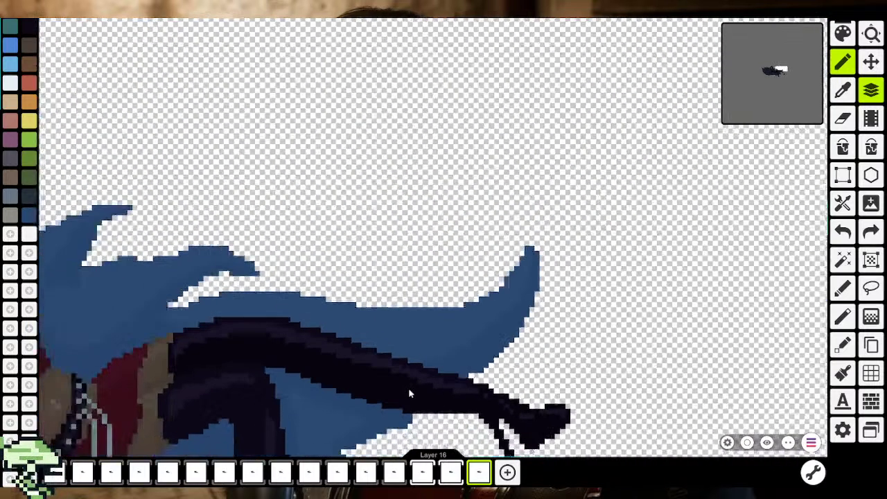
{"action": "scroll", "coordinate": [446, 371], "scroll_direction": "up", "scroll_amount": 1}
{"action": "scroll", "coordinate": [465, 345], "scroll_direction": "up", "scroll_amount": 3}
{"action": "scroll", "coordinate": [445, 341], "scroll_direction": "down", "scroll_amount": 1}
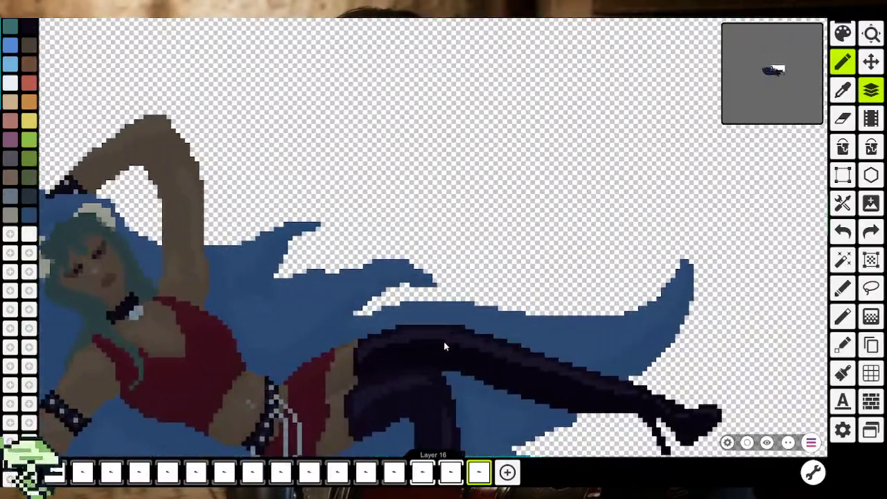
{"action": "scroll", "coordinate": [443, 341], "scroll_direction": "up", "scroll_amount": 1}
{"action": "scroll", "coordinate": [411, 360], "scroll_direction": "down", "scroll_amount": 1}
{"action": "scroll", "coordinate": [405, 363], "scroll_direction": "down", "scroll_amount": 1}
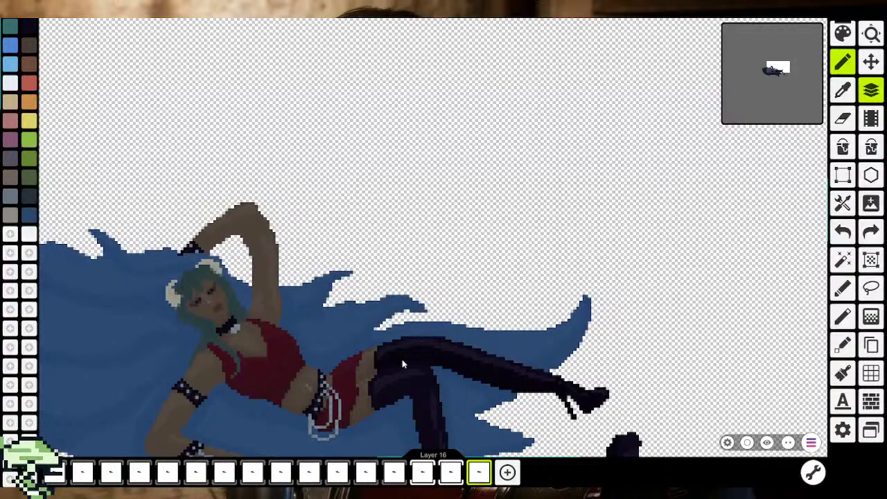
{"action": "scroll", "coordinate": [402, 359], "scroll_direction": "up", "scroll_amount": 2}
{"action": "scroll", "coordinate": [422, 352], "scroll_direction": "up", "scroll_amount": 2}
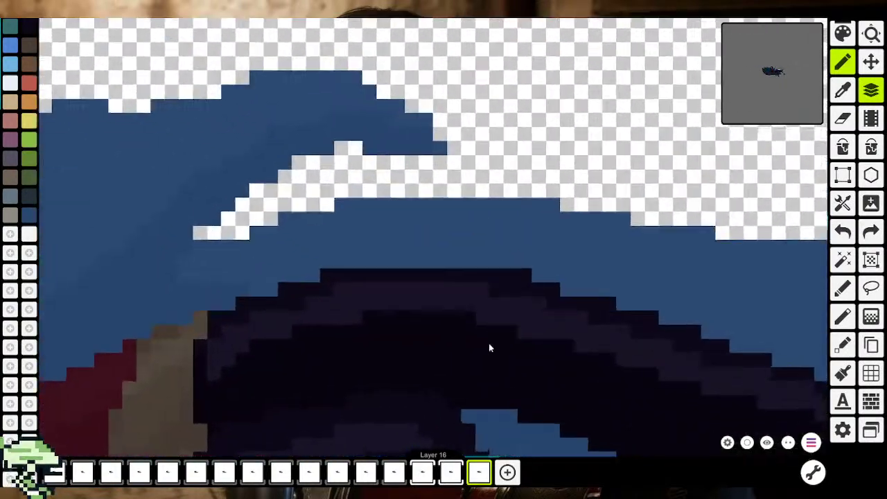
{"action": "scroll", "coordinate": [488, 347], "scroll_direction": "up", "scroll_amount": 2}
{"action": "scroll", "coordinate": [663, 325], "scroll_direction": "up", "scroll_amount": 1}
{"action": "left_click_drag", "start_coordinate": [623, 303], "coordinate": [425, 334]}
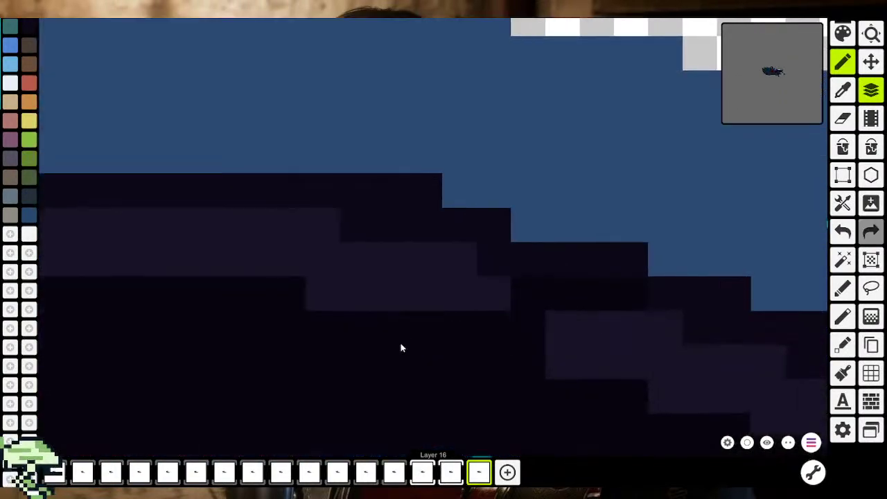
{"action": "left_click_drag", "start_coordinate": [548, 327], "coordinate": [643, 322]}
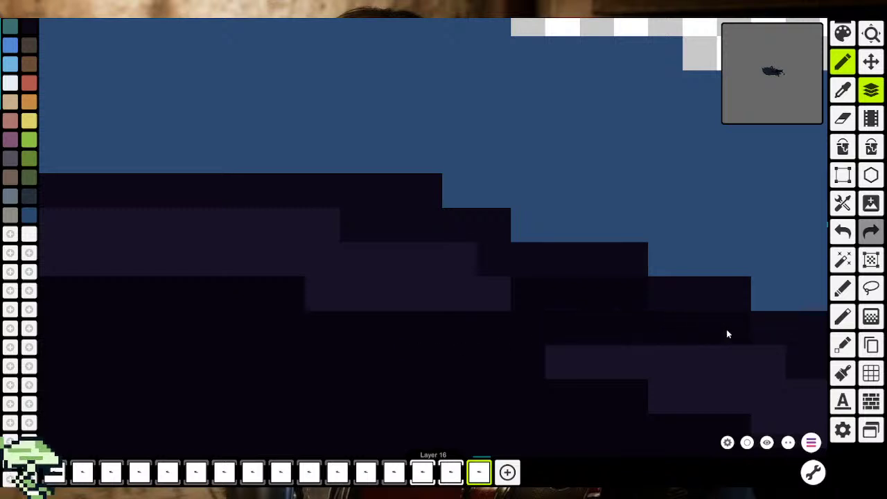
{"action": "scroll", "coordinate": [679, 343], "scroll_direction": "down", "scroll_amount": 1}
{"action": "scroll", "coordinate": [602, 336], "scroll_direction": "down", "scroll_amount": 1}
{"action": "mouse_move", "coordinate": [465, 330]}
{"action": "left_mouse_down"}
{"action": "mouse_move", "coordinate": [371, 311]}
{"action": "mouse_move", "coordinate": [546, 322]}
{"action": "left_mouse_up"}
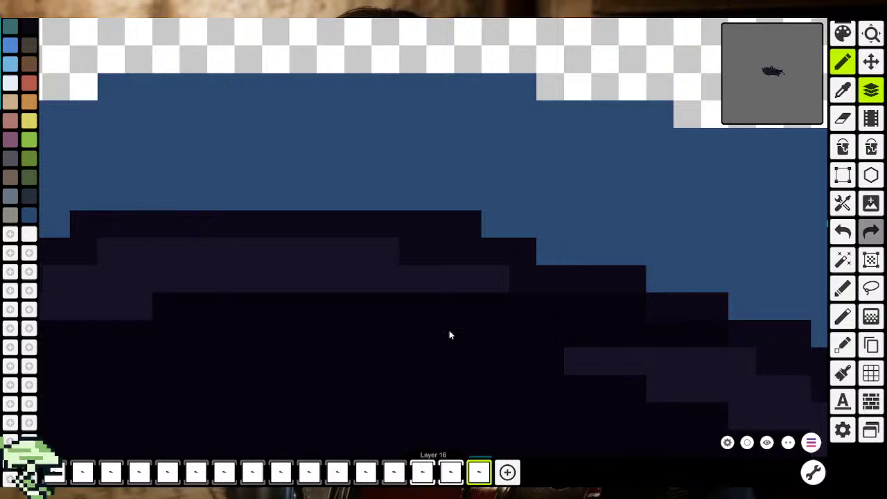
{"action": "key", "text": "ctrl+z"}
{"action": "left_click_drag", "start_coordinate": [460, 326], "coordinate": [496, 315]}
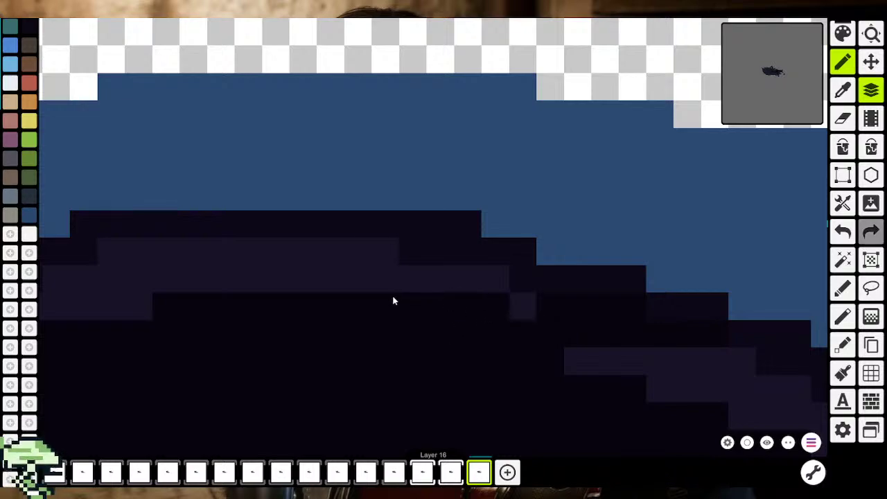
{"action": "scroll", "coordinate": [408, 374], "scroll_direction": "down", "scroll_amount": 1}
{"action": "scroll", "coordinate": [414, 390], "scroll_direction": "down", "scroll_amount": 1}
{"action": "scroll", "coordinate": [395, 340], "scroll_direction": "up", "scroll_amount": 1}
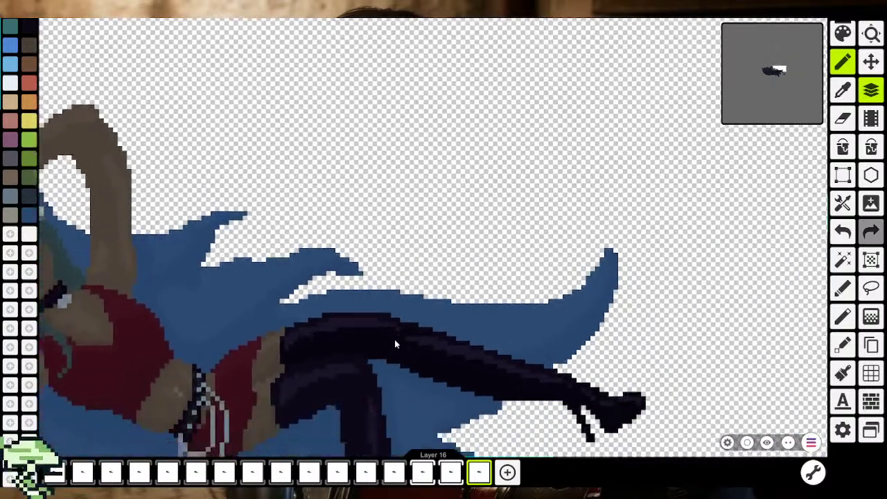
{"action": "scroll", "coordinate": [401, 339], "scroll_direction": "up", "scroll_amount": 1}
{"action": "scroll", "coordinate": [388, 297], "scroll_direction": "up", "scroll_amount": 2}
{"action": "scroll", "coordinate": [399, 284], "scroll_direction": "up", "scroll_amount": 1}
{"action": "left_click", "coordinate": [409, 285]}
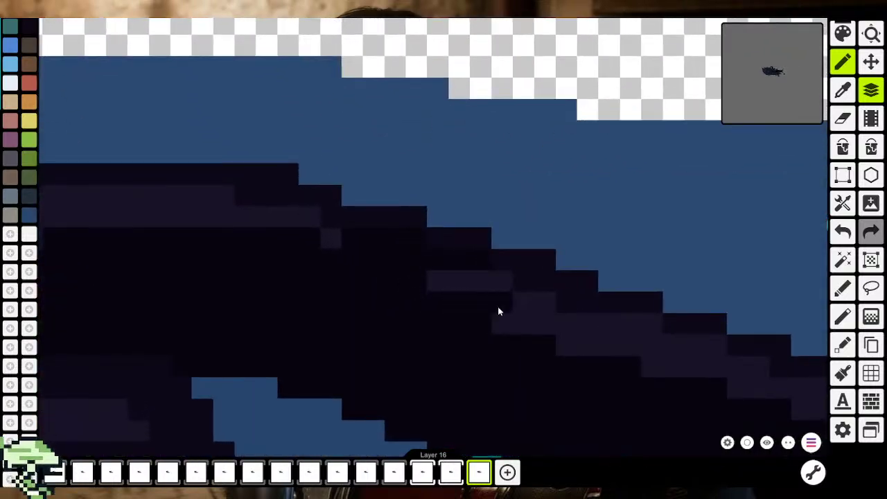
{"action": "left_click_drag", "start_coordinate": [520, 323], "coordinate": [546, 338]}
{"action": "left_click_drag", "start_coordinate": [628, 361], "coordinate": [799, 418]}
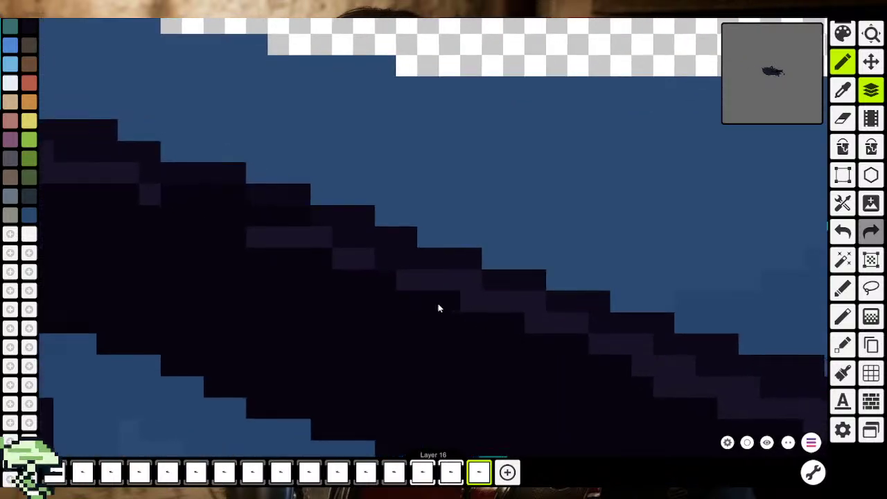
{"action": "scroll", "coordinate": [433, 325], "scroll_direction": "down", "scroll_amount": 3}
{"action": "scroll", "coordinate": [422, 346], "scroll_direction": "down", "scroll_amount": 3}
{"action": "scroll", "coordinate": [445, 382], "scroll_direction": "down", "scroll_amount": 2}
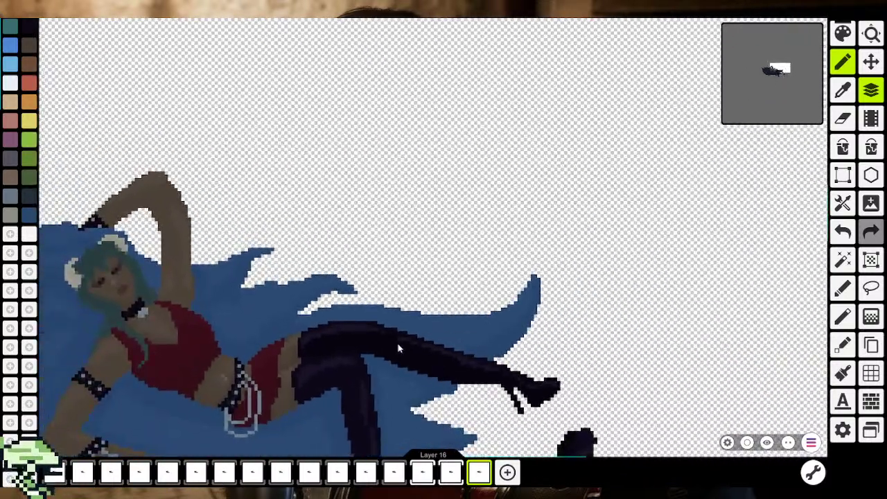
{"action": "scroll", "coordinate": [444, 383], "scroll_direction": "up", "scroll_amount": 3}
{"action": "scroll", "coordinate": [398, 345], "scroll_direction": "up", "scroll_amount": 3}
{"action": "scroll", "coordinate": [405, 335], "scroll_direction": "up", "scroll_amount": 2}
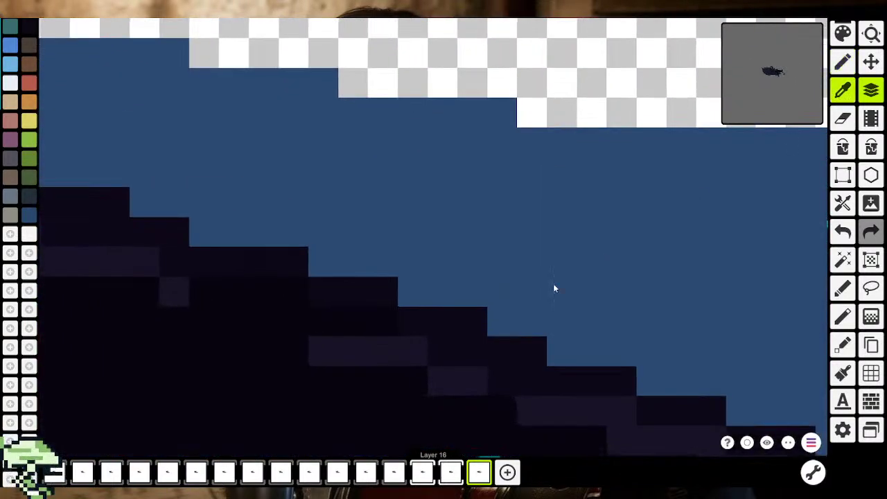
{"action": "left_click", "coordinate": [357, 356], "text": "alt"}
{"action": "left_click", "coordinate": [311, 319]}
{"action": "left_click_drag", "start_coordinate": [295, 296], "coordinate": [264, 302]}
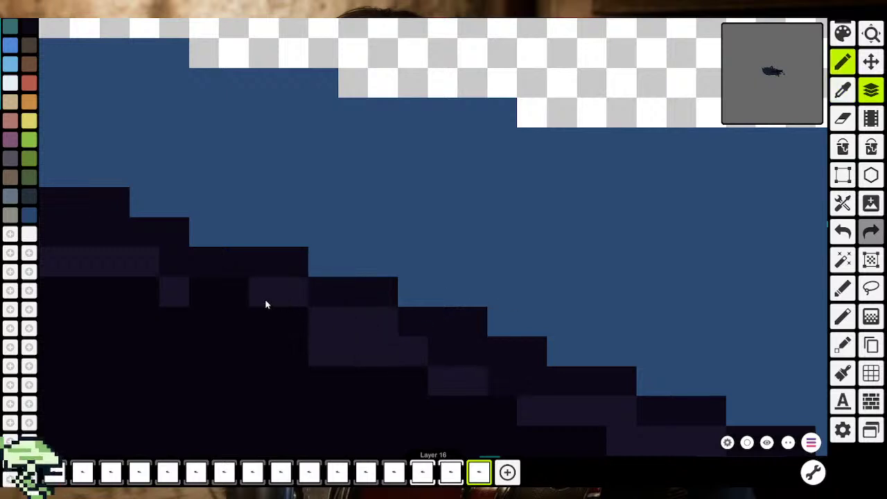
{"action": "key", "text": "alt"}
{"action": "left_click", "coordinate": [842, 97]}
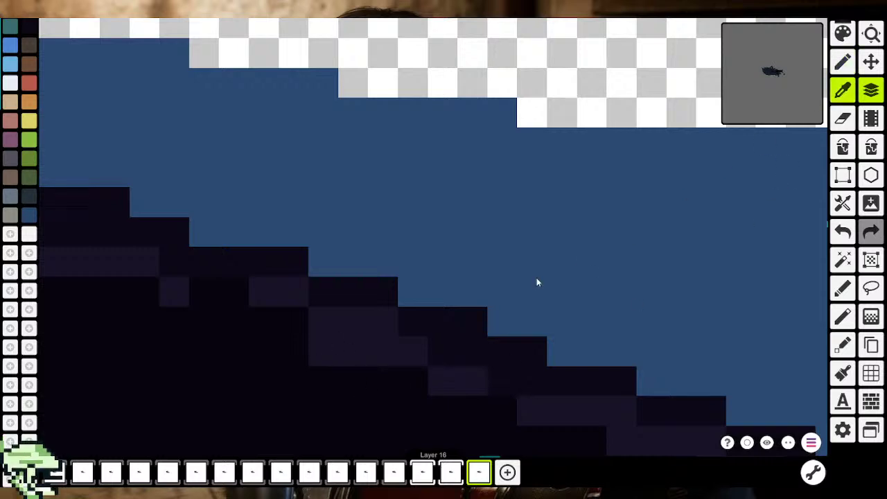
{"action": "left_click", "coordinate": [360, 390]}
{"action": "left_click", "coordinate": [328, 364]}
{"action": "left_click", "coordinate": [369, 365]}
{"action": "scroll", "coordinate": [385, 399], "scroll_direction": "down", "scroll_amount": 2}
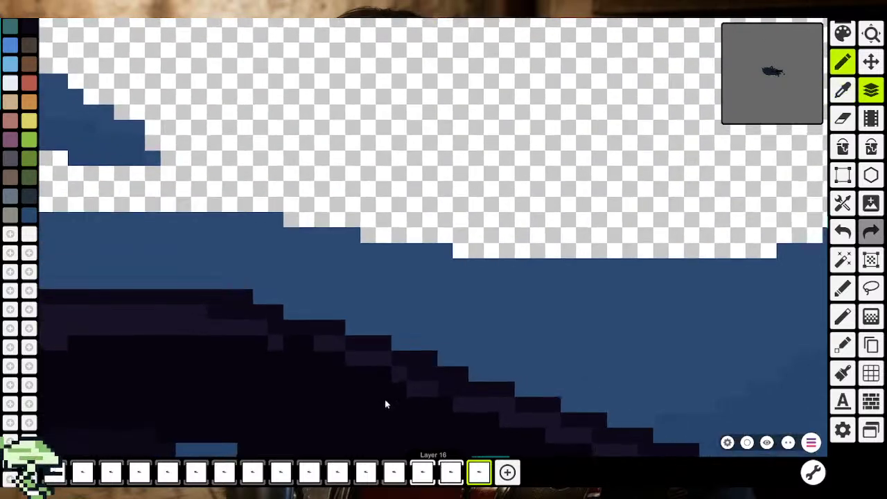
{"action": "scroll", "coordinate": [386, 404], "scroll_direction": "down", "scroll_amount": 3}
{"action": "scroll", "coordinate": [369, 346], "scroll_direction": "down", "scroll_amount": 2}
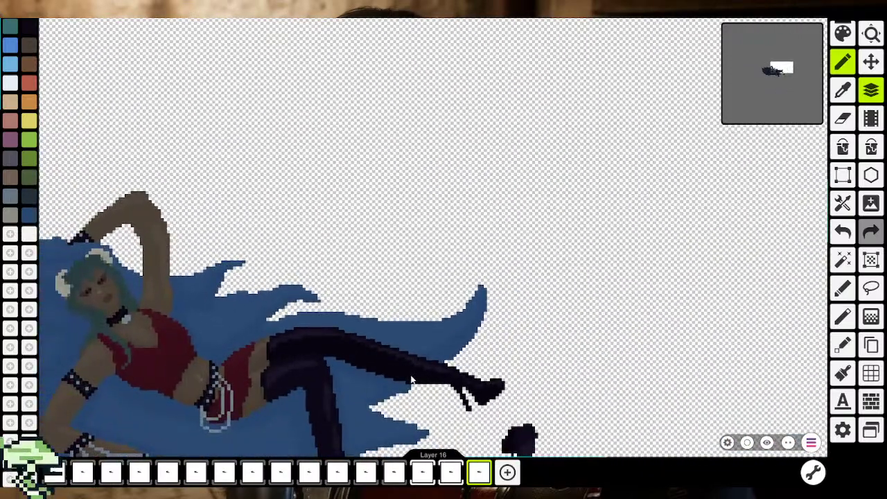
{"action": "scroll", "coordinate": [436, 395], "scroll_direction": "up", "scroll_amount": 1}
{"action": "scroll", "coordinate": [416, 367], "scroll_direction": "up", "scroll_amount": 2}
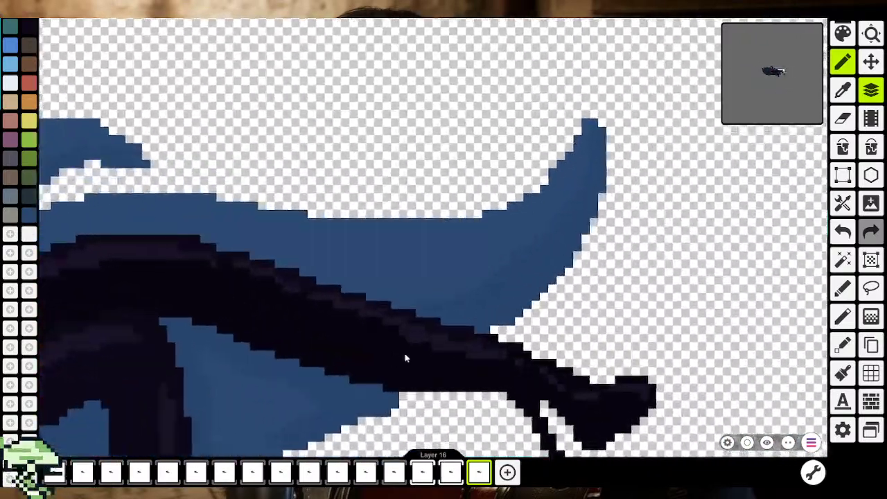
{"action": "scroll", "coordinate": [411, 336], "scroll_direction": "up", "scroll_amount": 2}
{"action": "left_click_drag", "start_coordinate": [430, 333], "coordinate": [541, 361]}
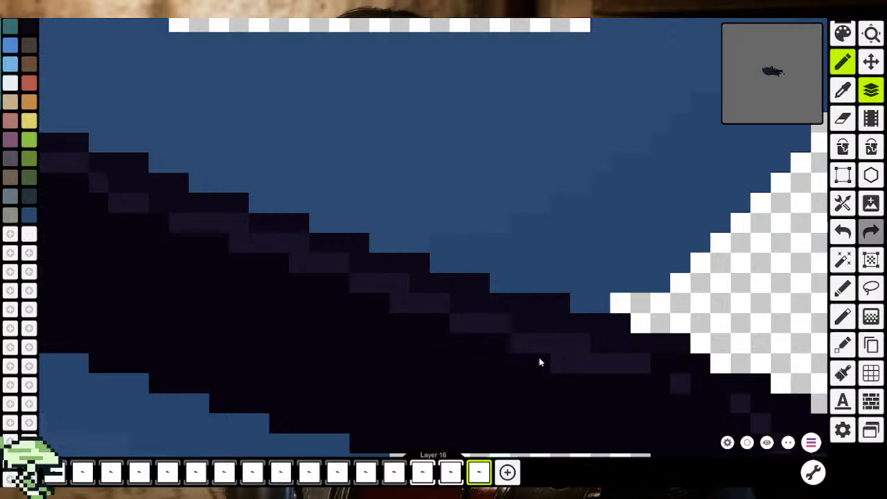
{"action": "scroll", "coordinate": [547, 374], "scroll_direction": "down", "scroll_amount": 2}
{"action": "scroll", "coordinate": [523, 376], "scroll_direction": "down", "scroll_amount": 1}
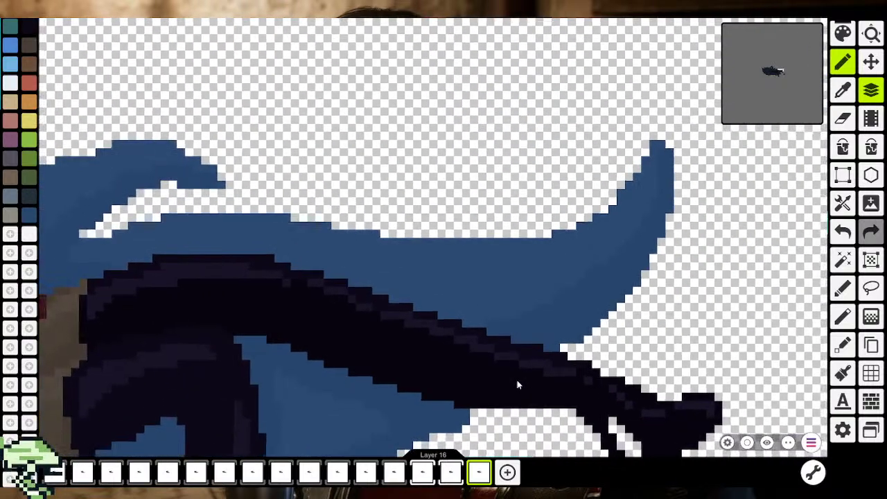
{"action": "scroll", "coordinate": [519, 372], "scroll_direction": "down", "scroll_amount": 1}
{"action": "scroll", "coordinate": [485, 363], "scroll_direction": "up", "scroll_amount": 2}
{"action": "scroll", "coordinate": [454, 355], "scroll_direction": "up", "scroll_amount": 1}
{"action": "scroll", "coordinate": [485, 350], "scroll_direction": "up", "scroll_amount": 2}
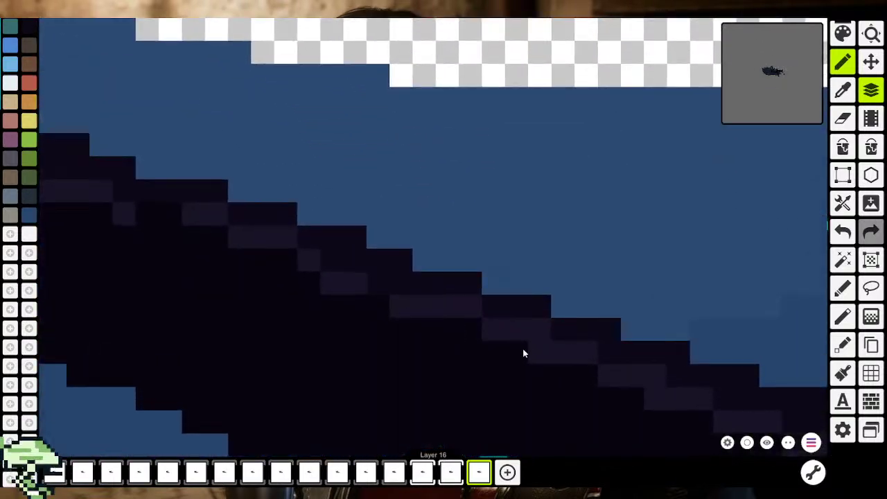
{"action": "left_click_drag", "start_coordinate": [647, 402], "coordinate": [591, 386]}
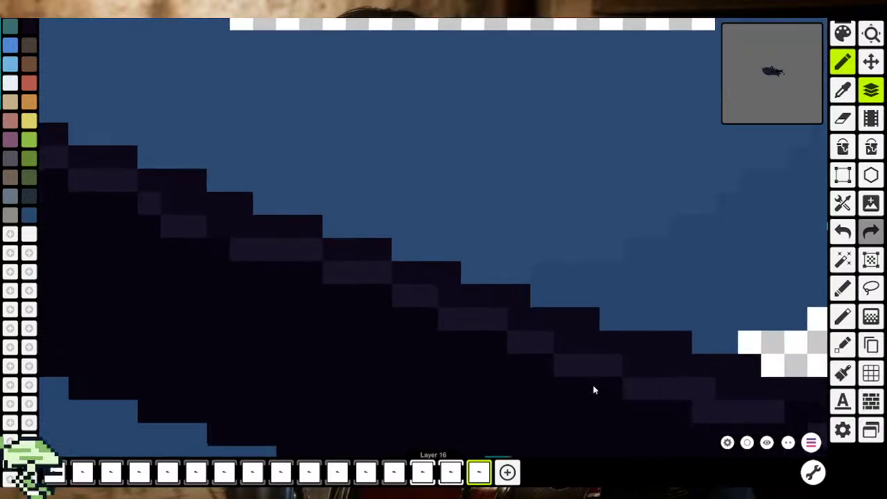
{"action": "scroll", "coordinate": [654, 409], "scroll_direction": "down", "scroll_amount": 3}
{"action": "scroll", "coordinate": [624, 402], "scroll_direction": "down", "scroll_amount": 3}
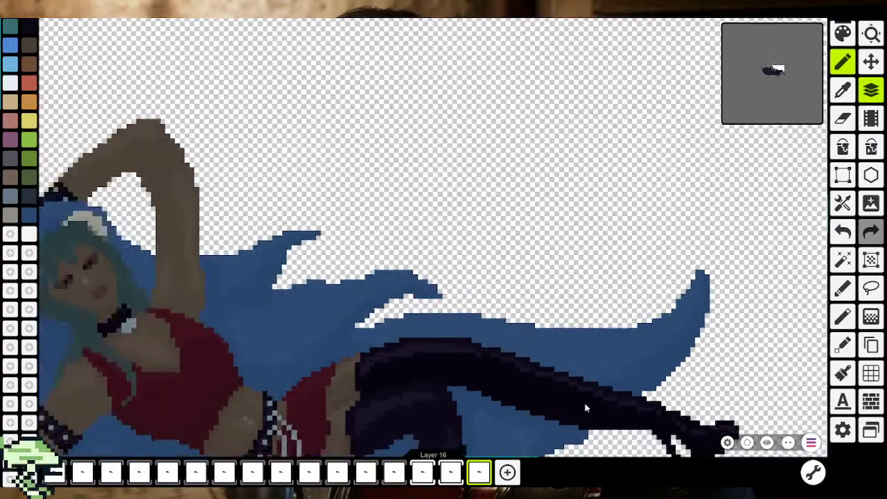
{"action": "scroll", "coordinate": [485, 377], "scroll_direction": "up", "scroll_amount": 2}
{"action": "scroll", "coordinate": [465, 367], "scroll_direction": "up", "scroll_amount": 2}
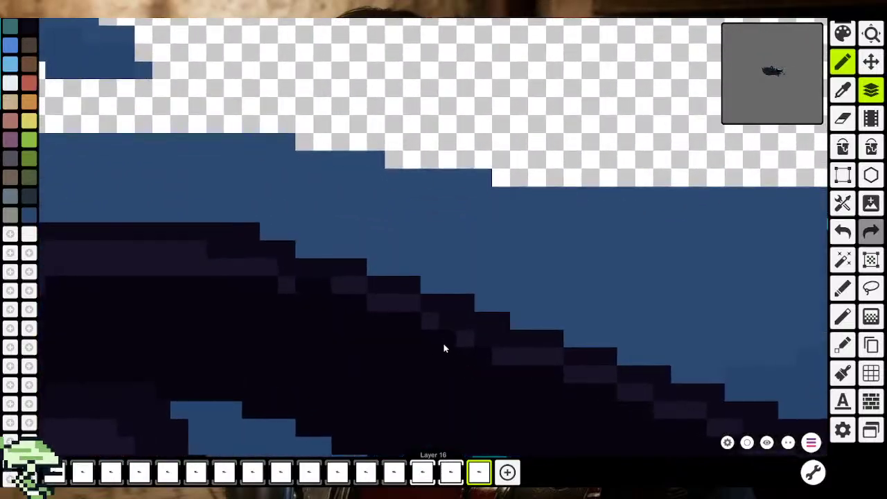
{"action": "scroll", "coordinate": [478, 388], "scroll_direction": "down", "scroll_amount": 1}
{"action": "scroll", "coordinate": [481, 393], "scroll_direction": "down", "scroll_amount": 1}
{"action": "scroll", "coordinate": [483, 393], "scroll_direction": "down", "scroll_amount": 2}
{"action": "scroll", "coordinate": [485, 393], "scroll_direction": "down", "scroll_amount": 2}
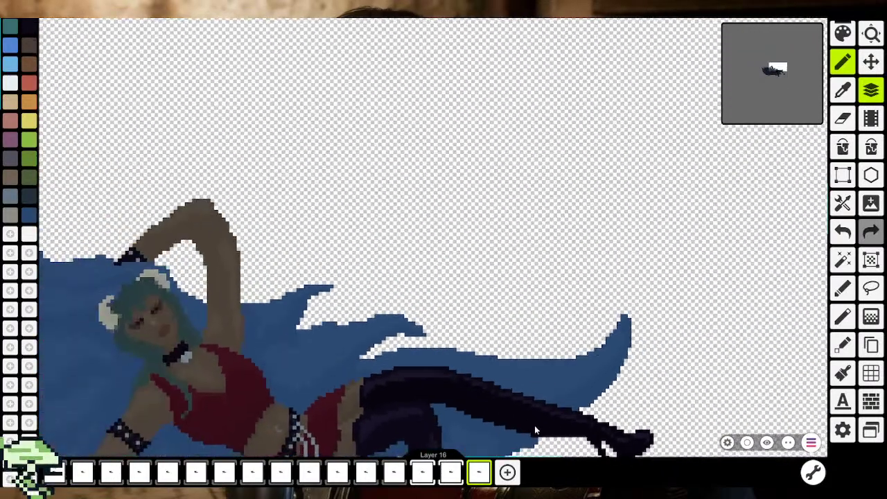
{"action": "scroll", "coordinate": [475, 384], "scroll_direction": "down", "scroll_amount": 1}
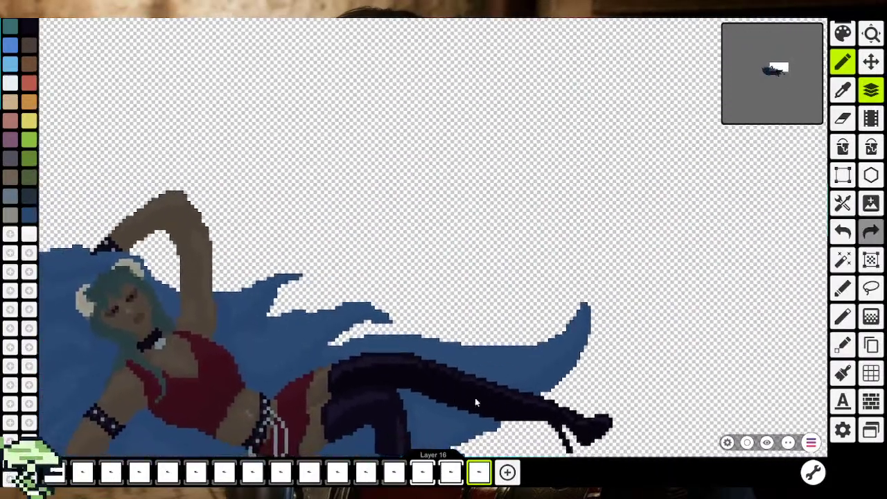
{"action": "scroll", "coordinate": [478, 395], "scroll_direction": "up", "scroll_amount": 2}
{"action": "scroll", "coordinate": [478, 386], "scroll_direction": "up", "scroll_amount": 2}
{"action": "scroll", "coordinate": [472, 368], "scroll_direction": "up", "scroll_amount": 1}
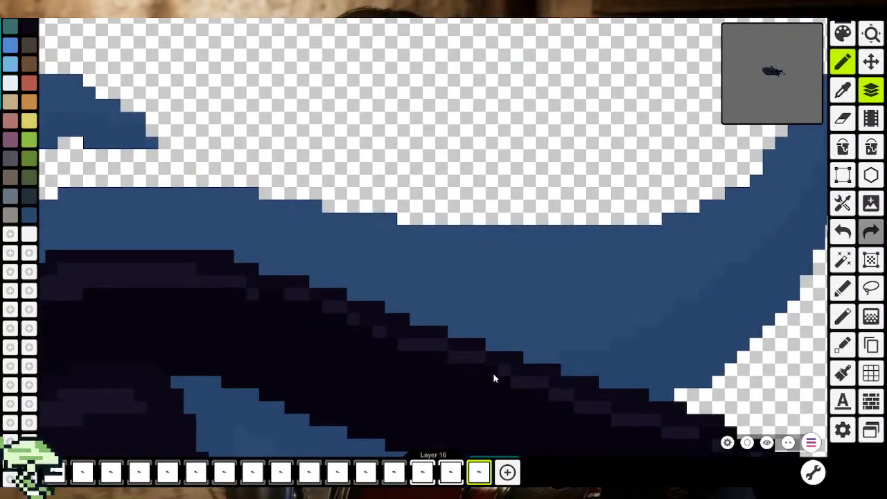
{"action": "scroll", "coordinate": [502, 409], "scroll_direction": "down", "scroll_amount": 2}
{"action": "scroll", "coordinate": [505, 410], "scroll_direction": "down", "scroll_amount": 1}
{"action": "scroll", "coordinate": [504, 402], "scroll_direction": "down", "scroll_amount": 2}
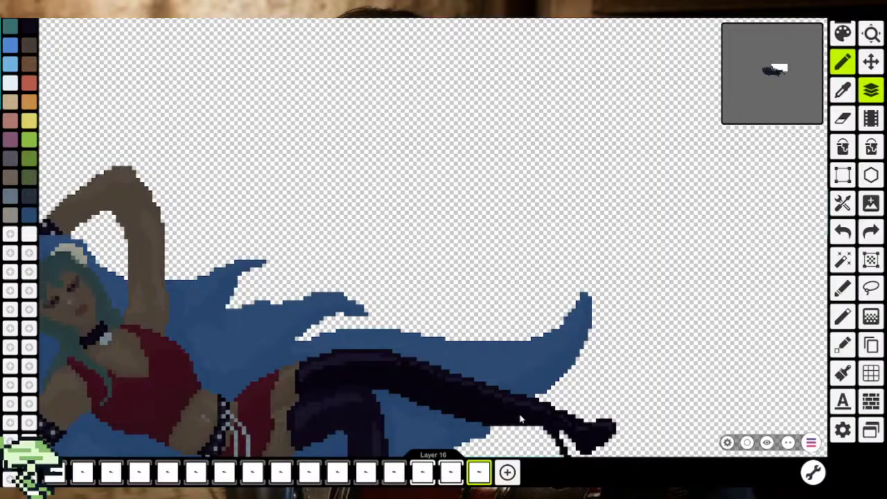
{"action": "scroll", "coordinate": [505, 418], "scroll_direction": "right", "scroll_amount": 1}
{"action": "scroll", "coordinate": [503, 418], "scroll_direction": "up", "scroll_amount": 1}
{"action": "scroll", "coordinate": [497, 409], "scroll_direction": "up", "scroll_amount": 2}
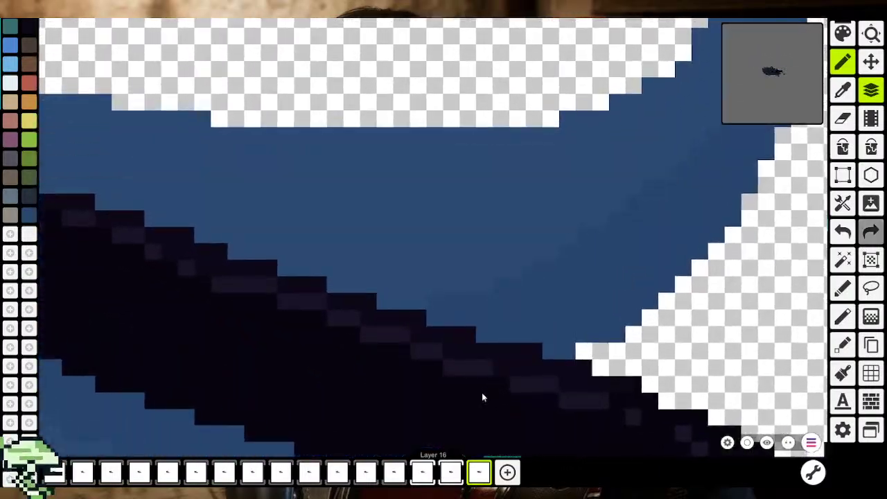
{"action": "scroll", "coordinate": [481, 398], "scroll_direction": "down", "scroll_amount": 2}
{"action": "scroll", "coordinate": [480, 410], "scroll_direction": "down", "scroll_amount": 2}
{"action": "scroll", "coordinate": [453, 404], "scroll_direction": "down", "scroll_amount": 1}
{"action": "scroll", "coordinate": [447, 407], "scroll_direction": "up", "scroll_amount": 2}
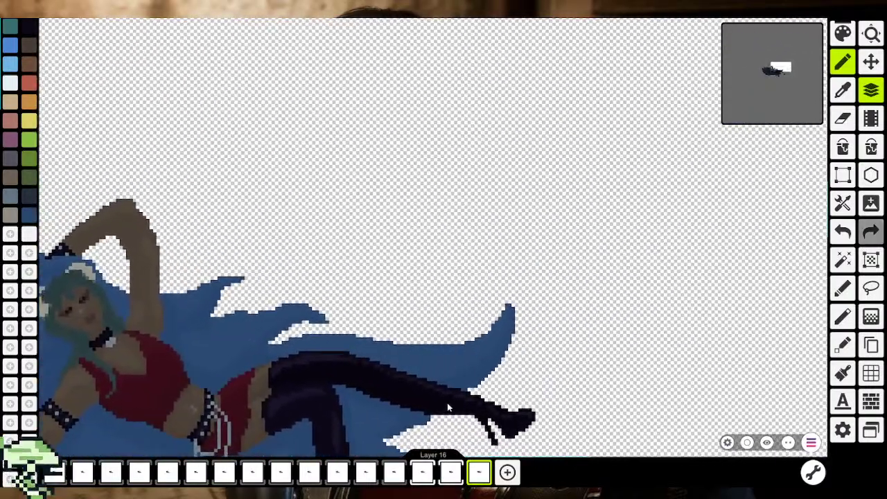
{"action": "scroll", "coordinate": [458, 404], "scroll_direction": "up", "scroll_amount": 2}
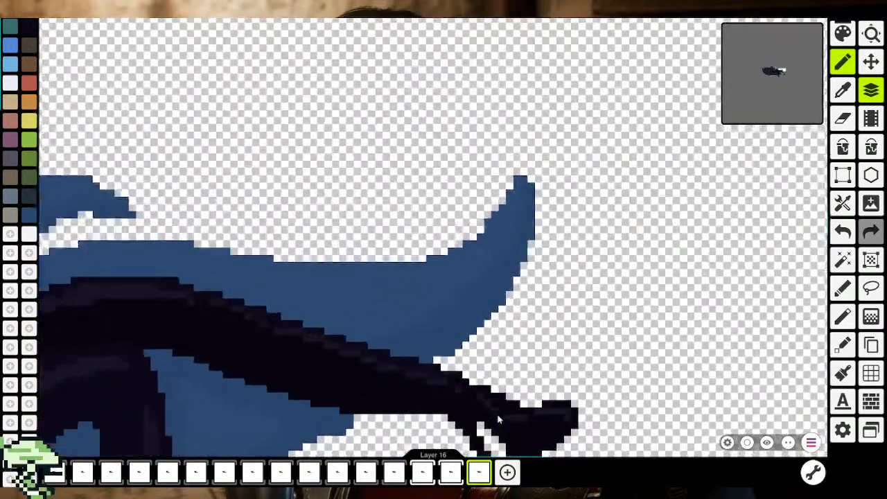
{"action": "scroll", "coordinate": [485, 402], "scroll_direction": "up", "scroll_amount": 2}
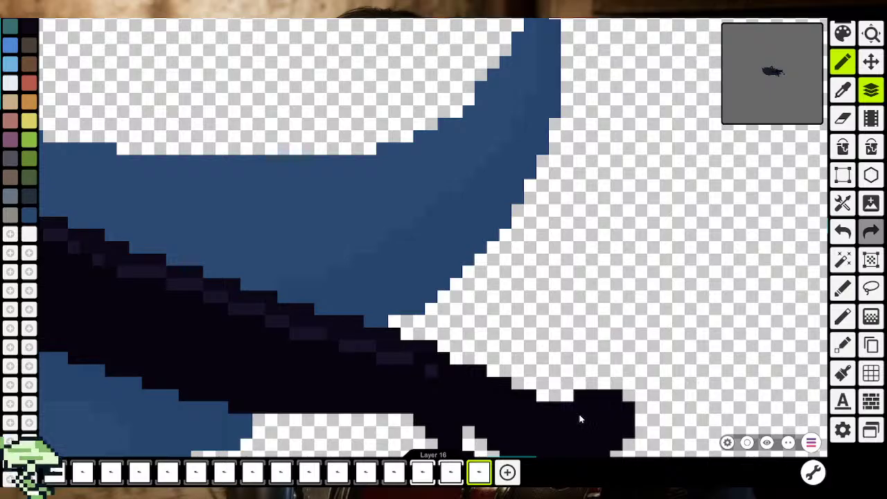
{"action": "scroll", "coordinate": [562, 412], "scroll_direction": "down", "scroll_amount": 3}
{"action": "scroll", "coordinate": [562, 412], "scroll_direction": "down", "scroll_amount": 2}
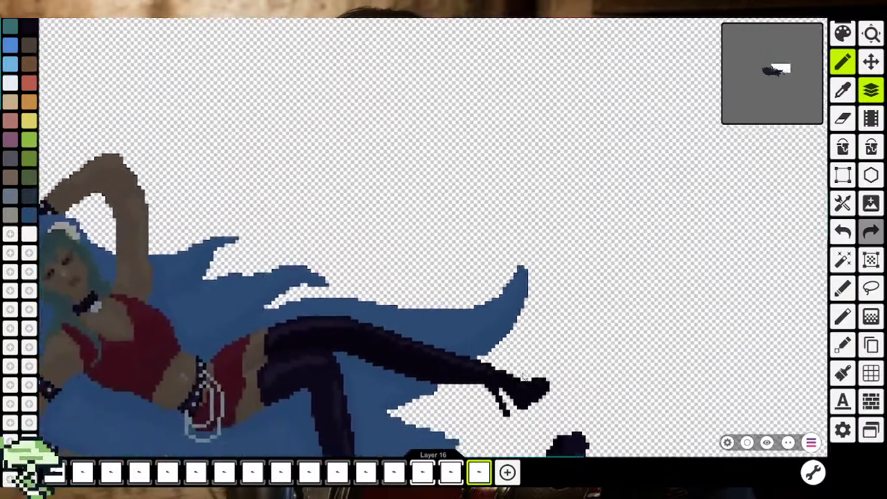
Return to the single-pixel pencil and place a dark-grey highlight pixel on the shoe, corrected one step right
{"action": "left_click", "coordinate": [843, 90]}
{"action": "scroll", "coordinate": [513, 304], "scroll_direction": "up", "scroll_amount": 3}
{"action": "scroll", "coordinate": [513, 305], "scroll_direction": "up", "scroll_amount": 3}
{"action": "key", "text": "b"}
{"action": "scroll", "coordinate": [448, 408], "scroll_direction": "up", "scroll_amount": 1}
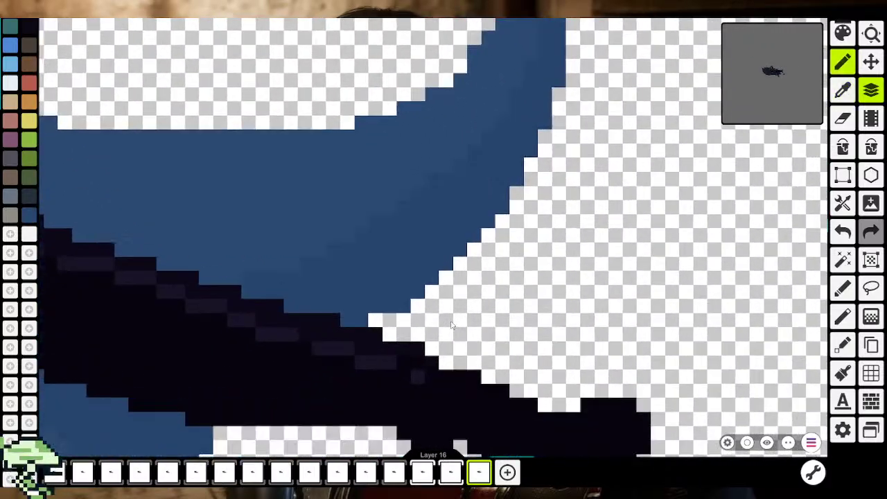
{"action": "scroll", "coordinate": [471, 347], "scroll_direction": "up", "scroll_amount": 2}
{"action": "scroll", "coordinate": [510, 332], "scroll_direction": "up", "scroll_amount": 1}
{"action": "left_click", "coordinate": [572, 357]}
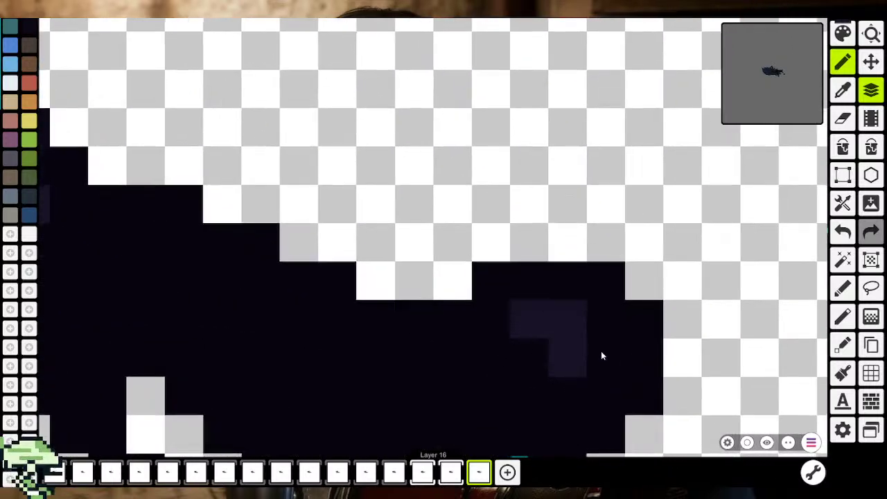
{"action": "key", "text": "ctrl+z"}
{"action": "left_click", "coordinate": [606, 358]}
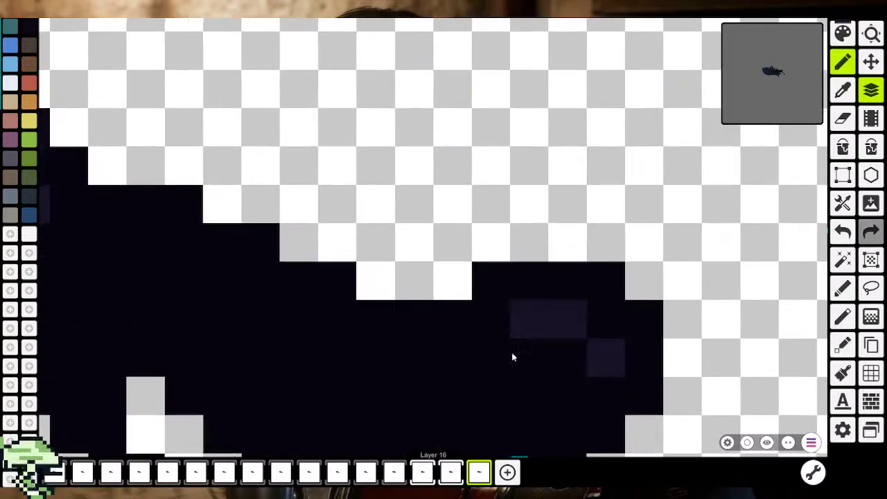
Extend the shoe's dark-grey highlight with three more stepped pixels
{"action": "left_click", "coordinate": [298, 326]}
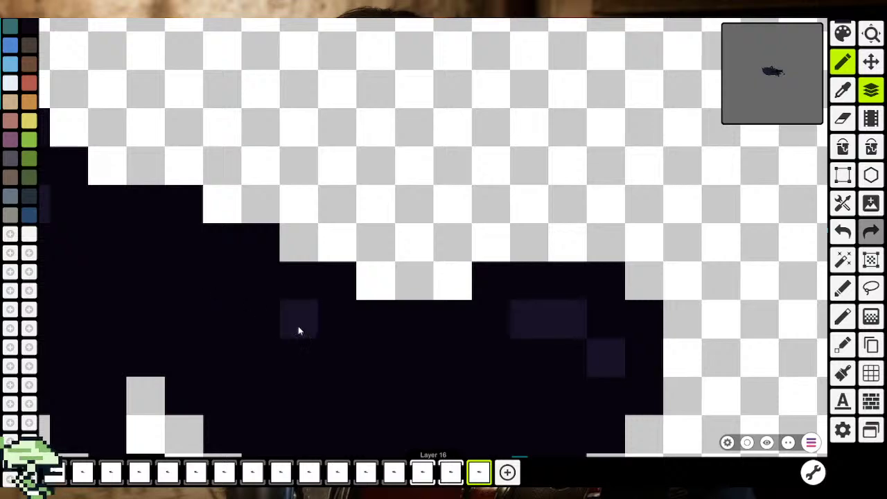
{"action": "left_click", "coordinate": [232, 291]}
{"action": "left_click", "coordinate": [161, 252]}
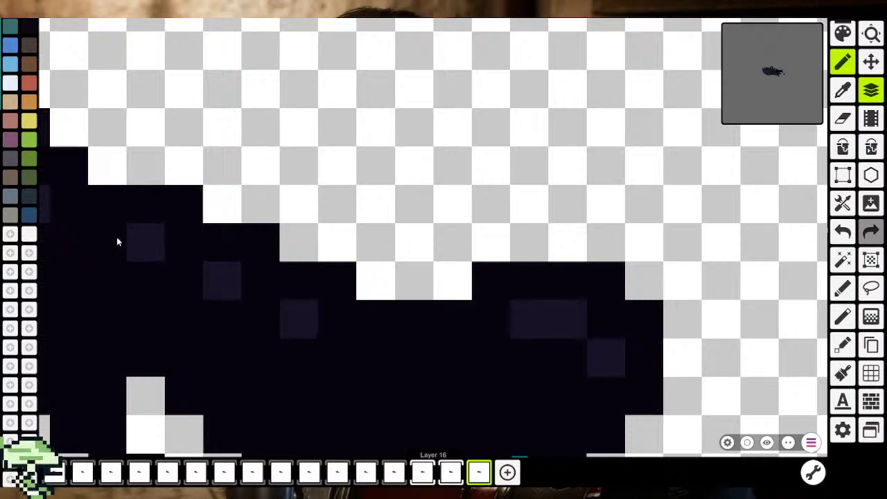
{"action": "scroll", "coordinate": [128, 277], "scroll_direction": "down", "scroll_amount": 3}
{"action": "scroll", "coordinate": [277, 312], "scroll_direction": "down", "scroll_amount": 3}
{"action": "scroll", "coordinate": [412, 317], "scroll_direction": "down", "scroll_amount": 2}
{"action": "scroll", "coordinate": [411, 318], "scroll_direction": "down", "scroll_amount": 1}
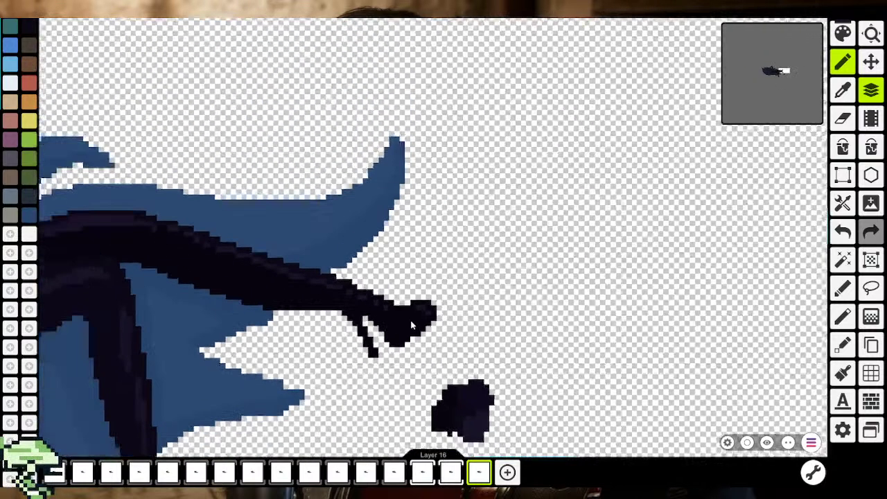
{"action": "scroll", "coordinate": [410, 320], "scroll_direction": "down", "scroll_amount": 3}
{"action": "scroll", "coordinate": [413, 350], "scroll_direction": "down", "scroll_amount": 1}
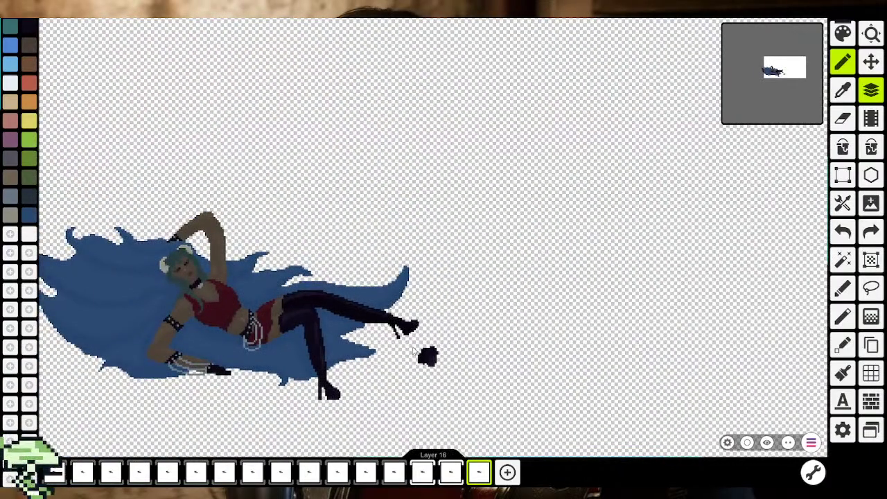
{"action": "scroll", "coordinate": [414, 324], "scroll_direction": "up", "scroll_amount": 1}
{"action": "scroll", "coordinate": [414, 324], "scroll_direction": "up", "scroll_amount": 2}
{"action": "scroll", "coordinate": [410, 309], "scroll_direction": "up", "scroll_amount": 2}
{"action": "scroll", "coordinate": [411, 310], "scroll_direction": "up", "scroll_amount": 1}
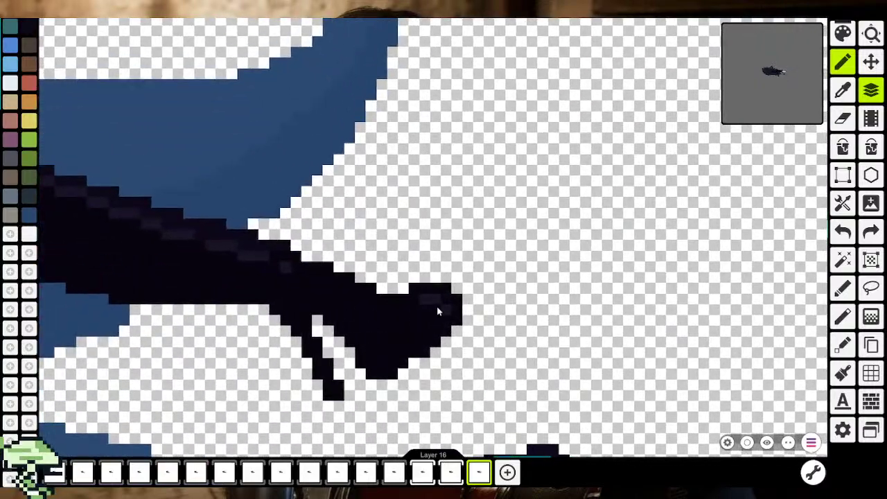
{"action": "key", "text": "ctrl+z"}
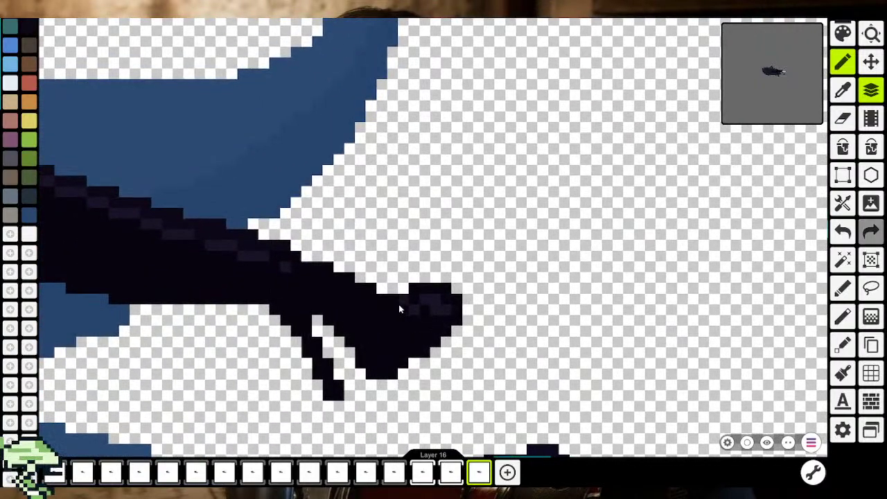
{"action": "left_click_drag", "start_coordinate": [408, 327], "coordinate": [459, 338]}
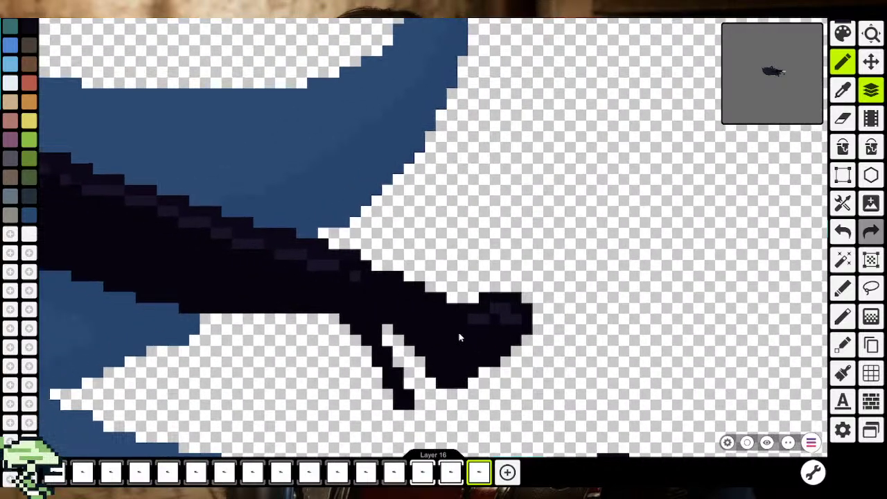
{"action": "key", "text": "ctrl+y"}
{"action": "scroll", "coordinate": [501, 331], "scroll_direction": "down", "scroll_amount": 2}
{"action": "scroll", "coordinate": [498, 340], "scroll_direction": "down", "scroll_amount": 2}
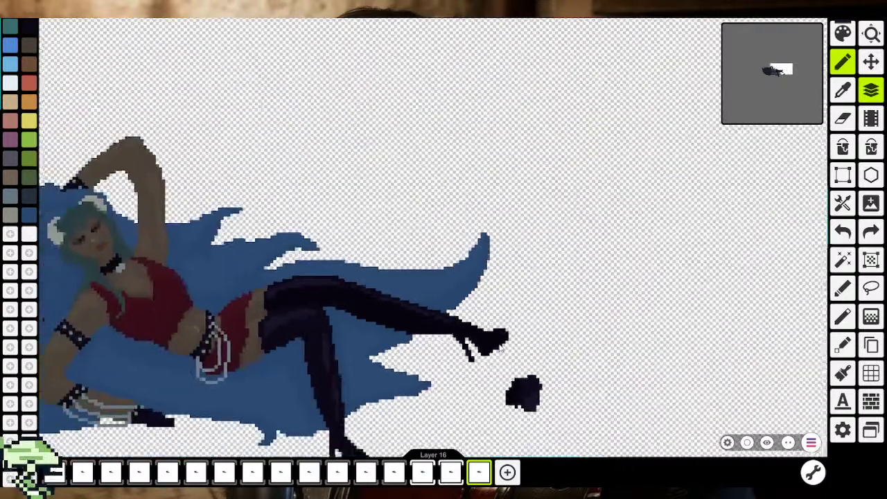
{"action": "scroll", "coordinate": [502, 349], "scroll_direction": "down", "scroll_amount": 1}
{"action": "scroll", "coordinate": [502, 348], "scroll_direction": "down", "scroll_amount": 1}
{"action": "scroll", "coordinate": [512, 350], "scroll_direction": "up", "scroll_amount": 1}
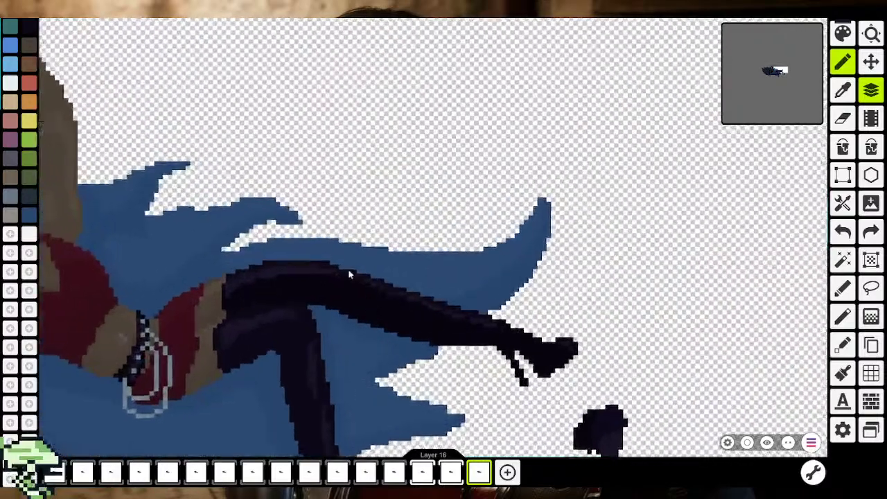
{"action": "scroll", "coordinate": [320, 277], "scroll_direction": "up", "scroll_amount": 2}
{"action": "scroll", "coordinate": [332, 291], "scroll_direction": "up", "scroll_amount": 2}
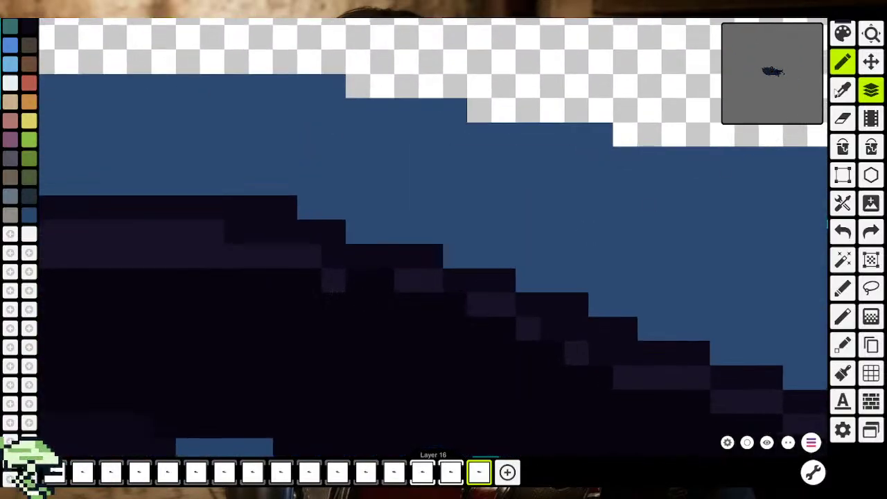
{"action": "scroll", "coordinate": [346, 279], "scroll_direction": "down", "scroll_amount": 1}
{"action": "scroll", "coordinate": [319, 317], "scroll_direction": "down", "scroll_amount": 2}
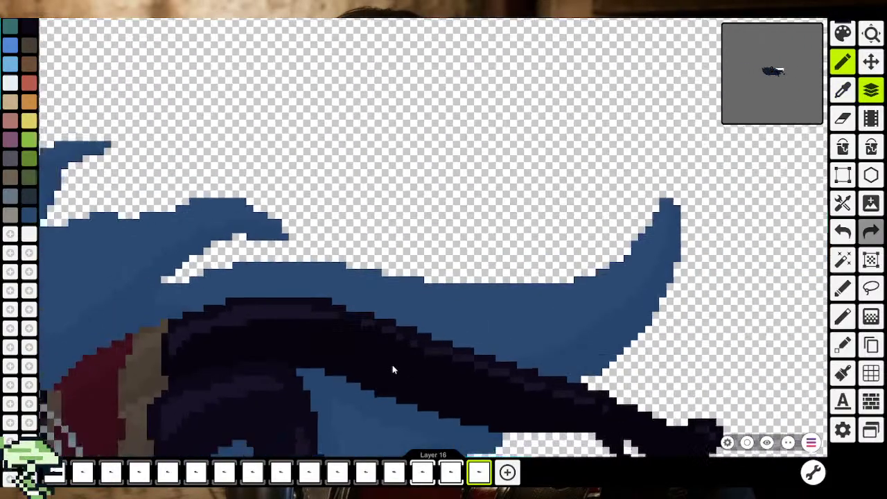
{"action": "scroll", "coordinate": [390, 367], "scroll_direction": "down", "scroll_amount": 2}
{"action": "scroll", "coordinate": [430, 249], "scroll_direction": "down", "scroll_amount": 1}
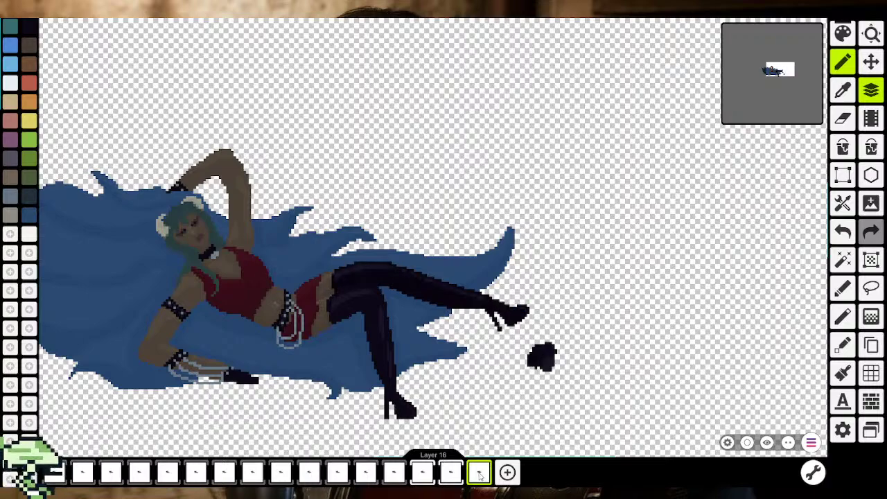
Paint dark pixels over three patches of the boot's top highlight band
{"action": "scroll", "coordinate": [342, 277], "scroll_direction": "up", "scroll_amount": 3}
{"action": "scroll", "coordinate": [343, 277], "scroll_direction": "up", "scroll_amount": 3}
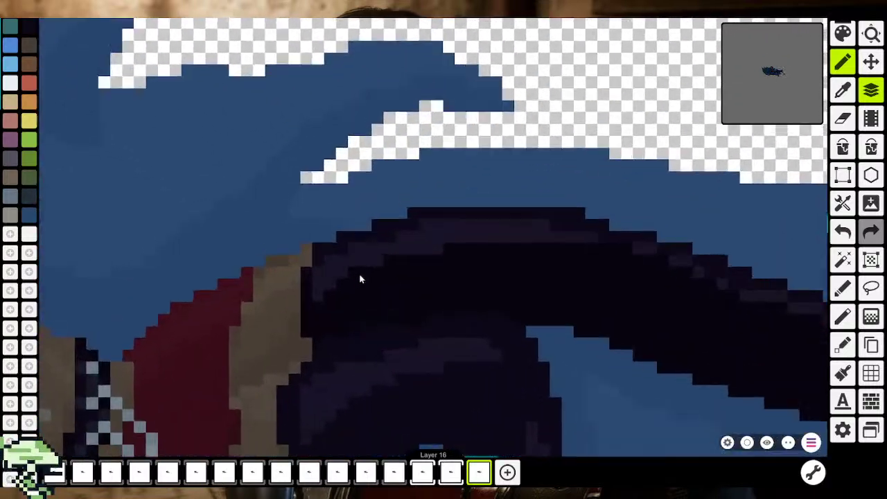
{"action": "scroll", "coordinate": [359, 273], "scroll_direction": "up", "scroll_amount": 2}
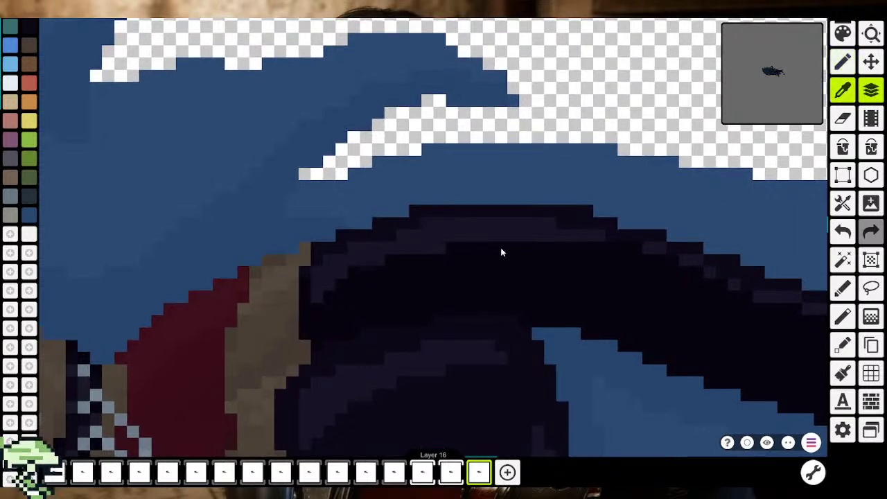
{"action": "left_click_drag", "start_coordinate": [442, 248], "coordinate": [481, 238]}
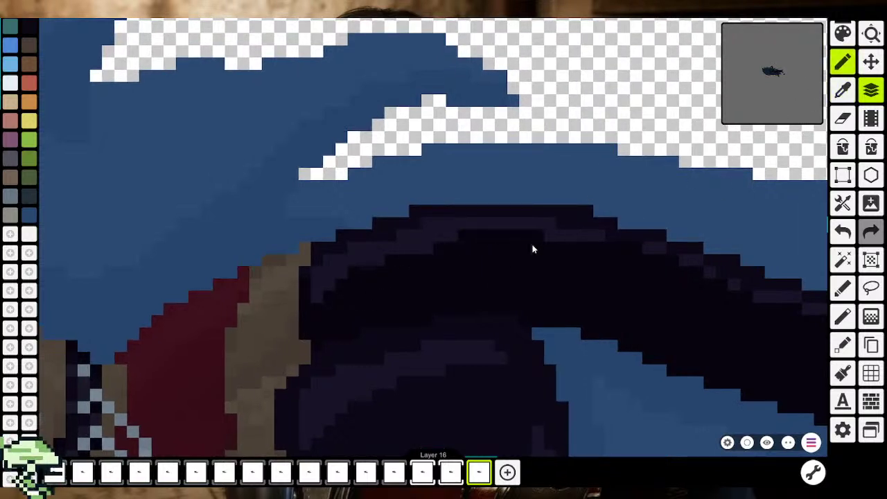
{"action": "left_click", "coordinate": [451, 242]}
{"action": "left_click", "coordinate": [380, 263]}
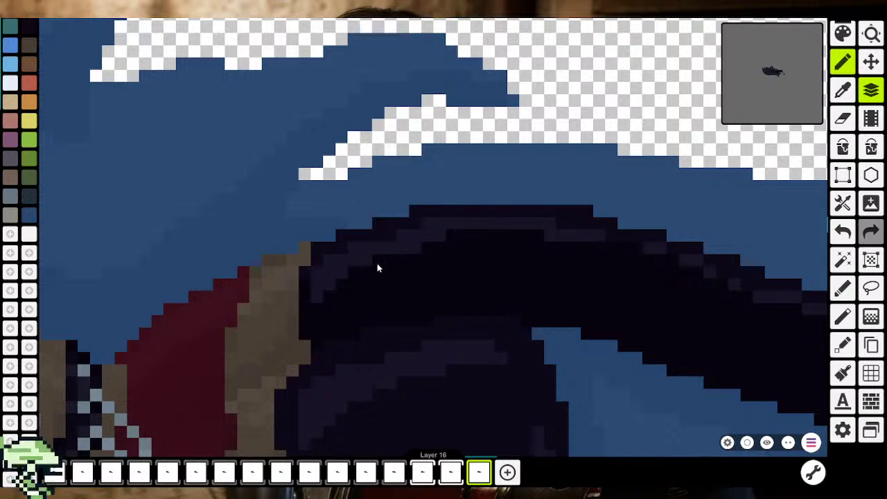
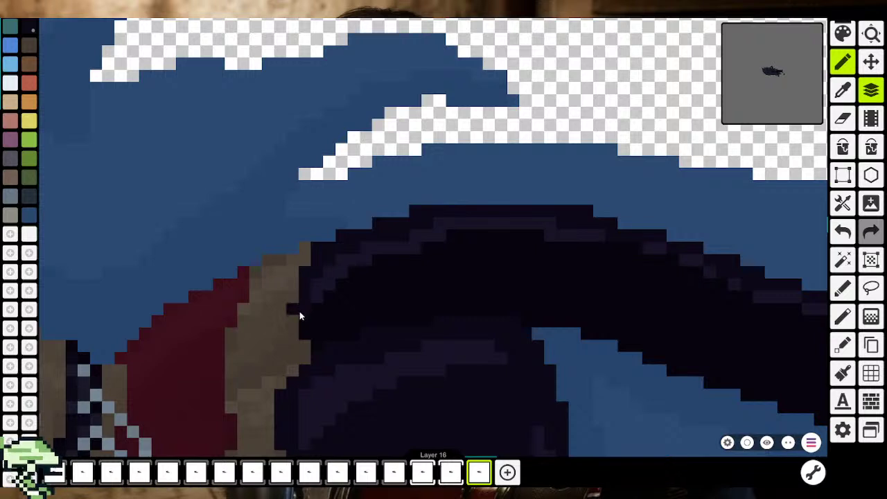
Undo and then restore the last dark pixel on the boot
{"action": "key", "text": "ctrl+z"}
{"action": "left_click", "coordinate": [307, 289]}
{"action": "scroll", "coordinate": [471, 262], "scroll_direction": "down", "scroll_amount": 2}
{"action": "key", "text": "b"}
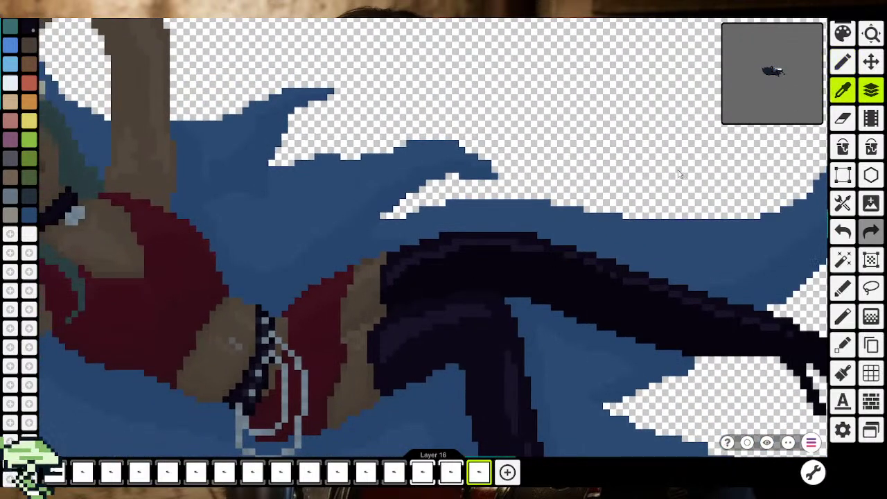
{"action": "scroll", "coordinate": [394, 259], "scroll_direction": "up", "scroll_amount": 2}
{"action": "scroll", "coordinate": [394, 259], "scroll_direction": "up", "scroll_amount": 2}
Set the drawing colour's opacity to 116 in the Color picker
{"action": "key", "text": "p"}
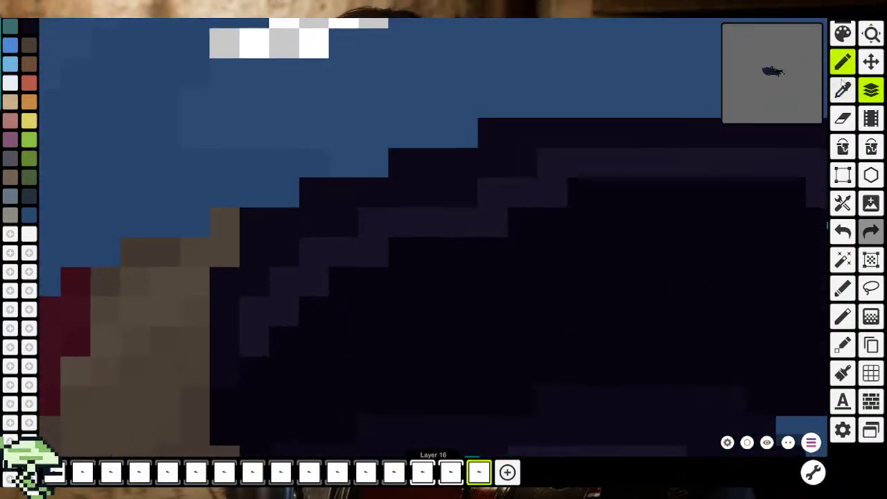
{"action": "left_click", "coordinate": [842, 34]}
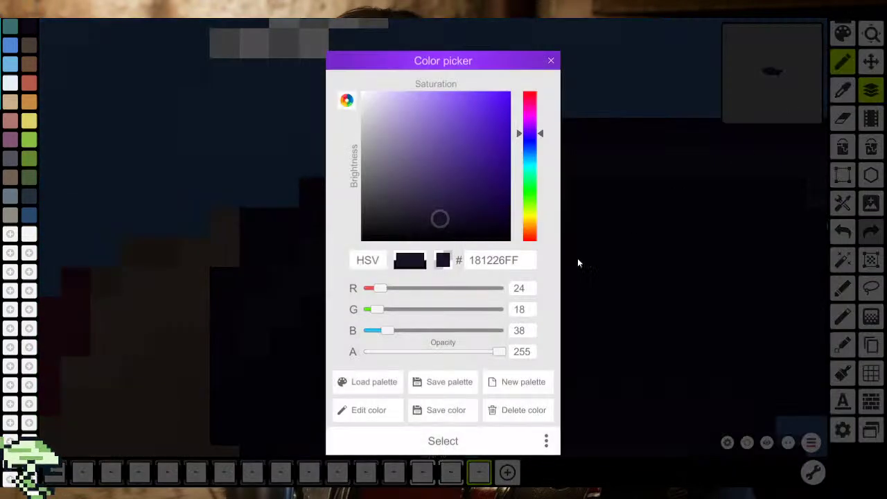
{"action": "left_click", "coordinate": [429, 354]}
{"action": "left_click", "coordinate": [447, 441]}
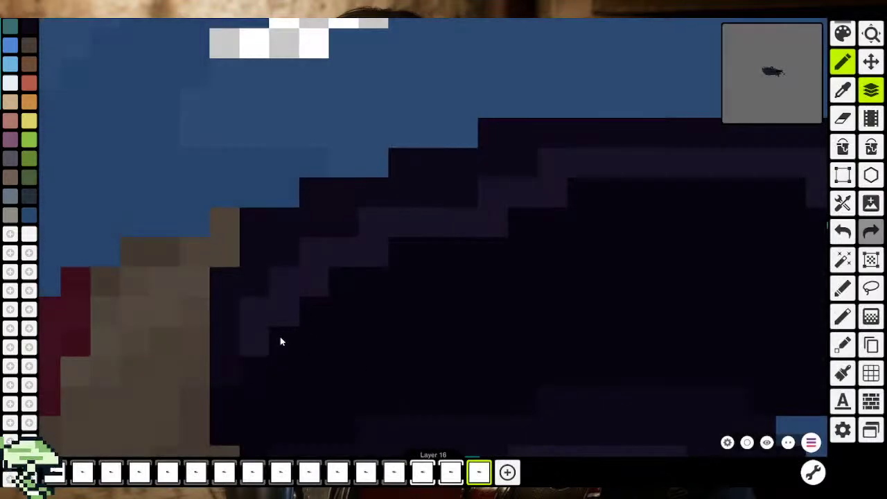
Paint a faint highlight streak along the boot's top edge
{"action": "left_click_drag", "start_coordinate": [308, 312], "coordinate": [394, 265]}
{"action": "left_click_drag", "start_coordinate": [500, 231], "coordinate": [567, 209]}
{"action": "scroll", "coordinate": [229, 331], "scroll_direction": "down", "scroll_amount": 3}
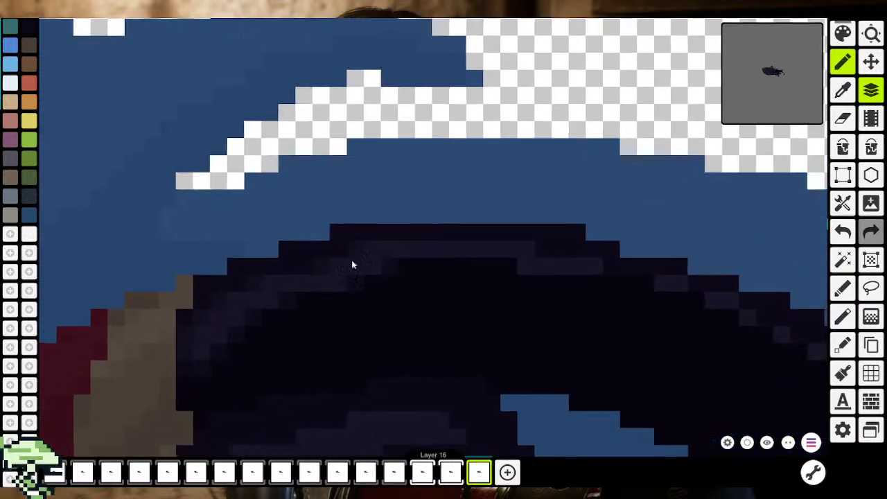
{"action": "scroll", "coordinate": [351, 262], "scroll_direction": "up", "scroll_amount": 2}
{"action": "scroll", "coordinate": [585, 272], "scroll_direction": "right", "scroll_amount": 2}
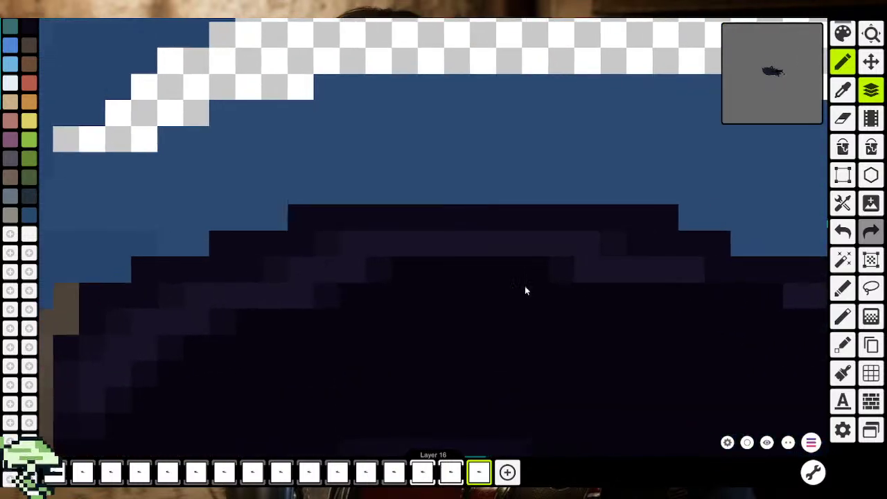
{"action": "scroll", "coordinate": [525, 286], "scroll_direction": "right", "scroll_amount": 4}
{"action": "left_click", "coordinate": [475, 302]}
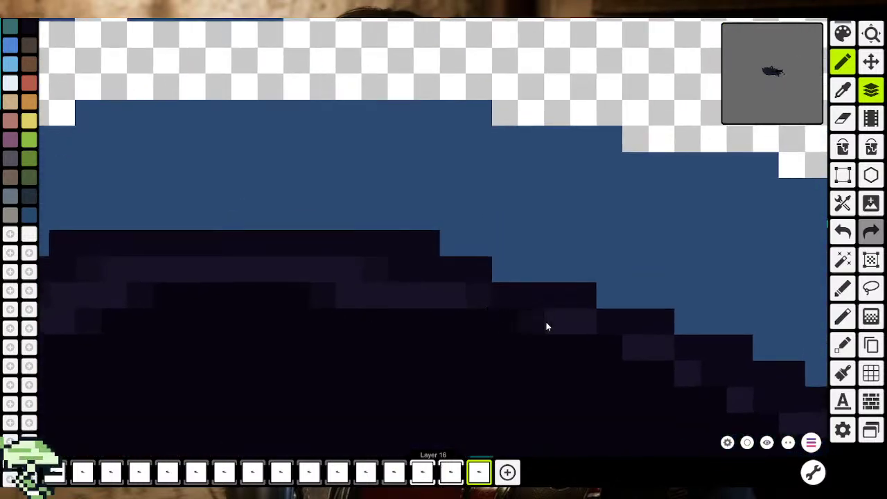
Continue the faint highlight along the boot edge toward the foot
{"action": "left_click_drag", "start_coordinate": [608, 343], "coordinate": [449, 328]}
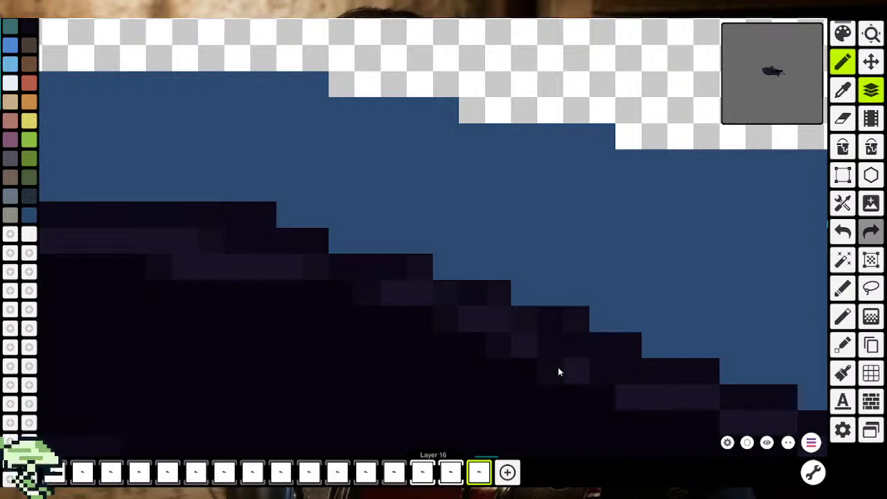
{"action": "left_click_drag", "start_coordinate": [558, 367], "coordinate": [428, 350]}
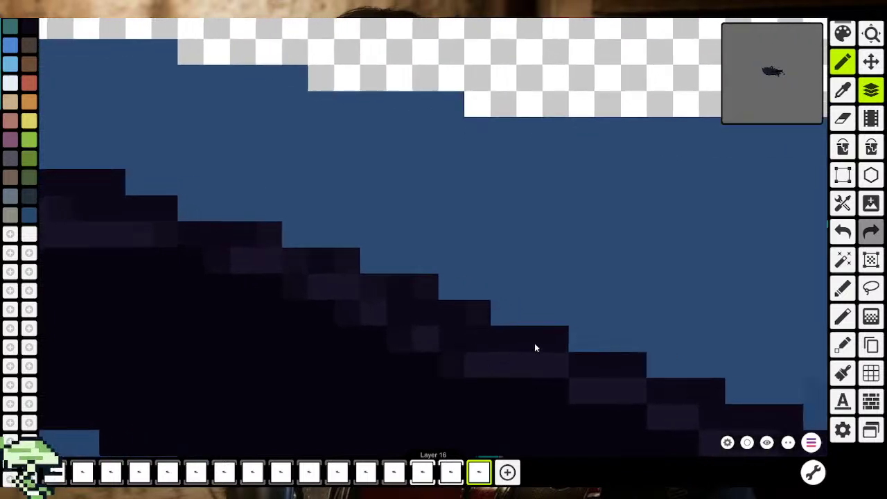
{"action": "left_click_drag", "start_coordinate": [560, 388], "coordinate": [402, 333]}
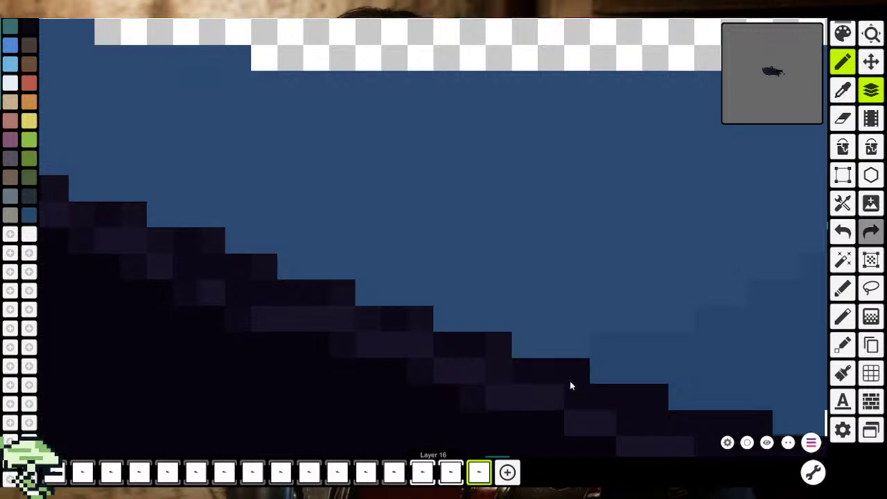
{"action": "key", "text": "ctrl+z"}
{"action": "key", "text": "ctrl+y"}
{"action": "left_click_drag", "start_coordinate": [553, 417], "coordinate": [409, 341]}
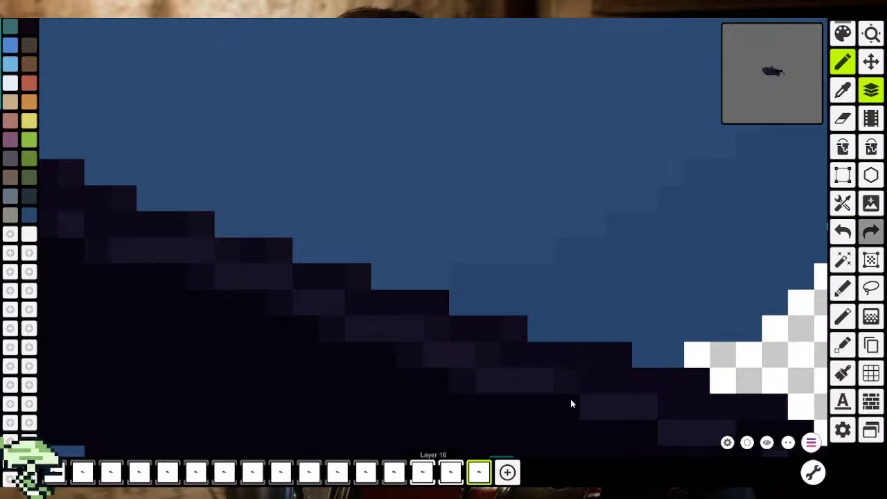
{"action": "left_click_drag", "start_coordinate": [609, 361], "coordinate": [462, 351]}
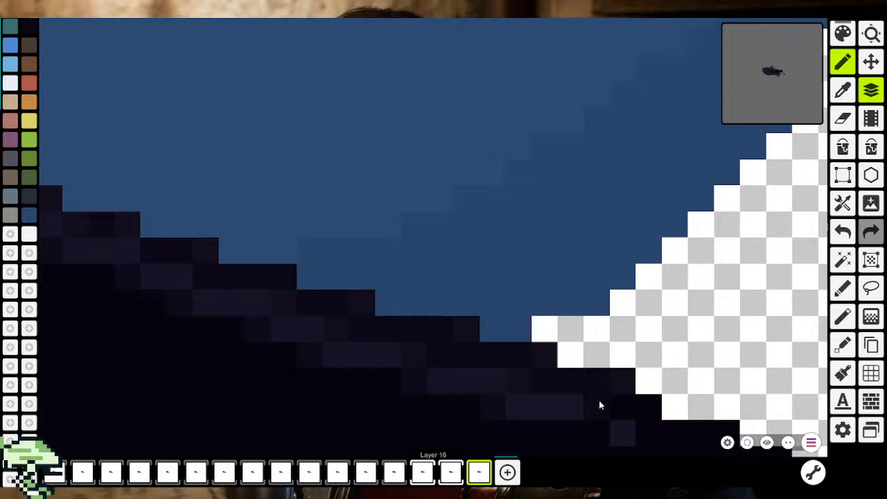
{"action": "left_click_drag", "start_coordinate": [599, 400], "coordinate": [531, 383]}
{"action": "left_click_drag", "start_coordinate": [595, 391], "coordinate": [548, 366]}
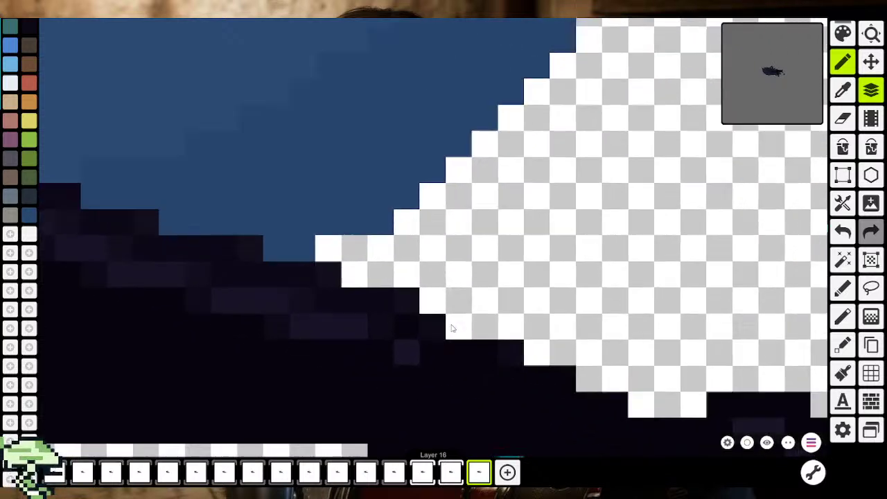
{"action": "left_click_drag", "start_coordinate": [601, 377], "coordinate": [409, 314]}
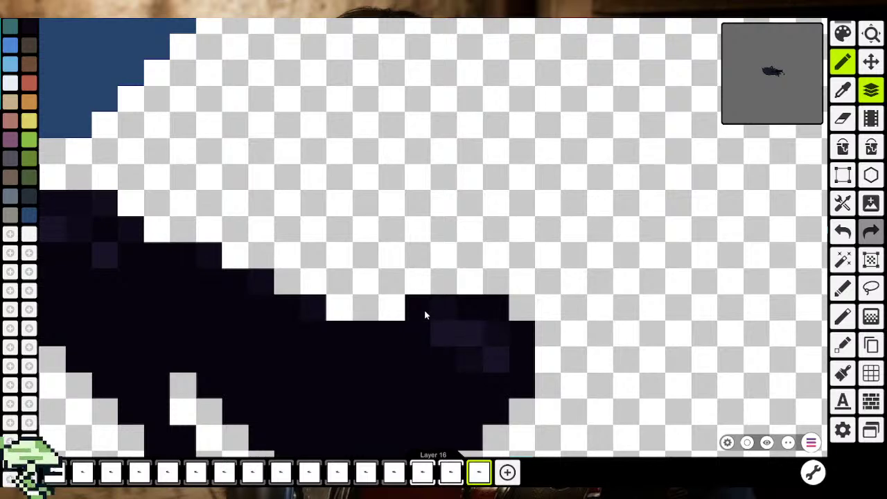
{"action": "left_click", "coordinate": [426, 316]}
Sample the boot's darkest colour with the eyedropper
{"action": "scroll", "coordinate": [337, 327], "scroll_direction": "down", "scroll_amount": 3}
{"action": "scroll", "coordinate": [257, 316], "scroll_direction": "down", "scroll_amount": 3}
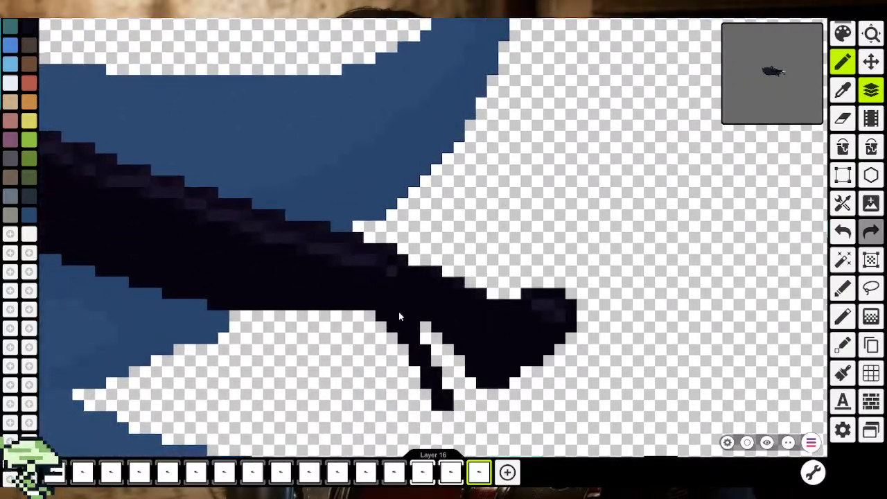
{"action": "scroll", "coordinate": [399, 311], "scroll_direction": "up", "scroll_amount": 3}
{"action": "scroll", "coordinate": [419, 302], "scroll_direction": "up", "scroll_amount": 2}
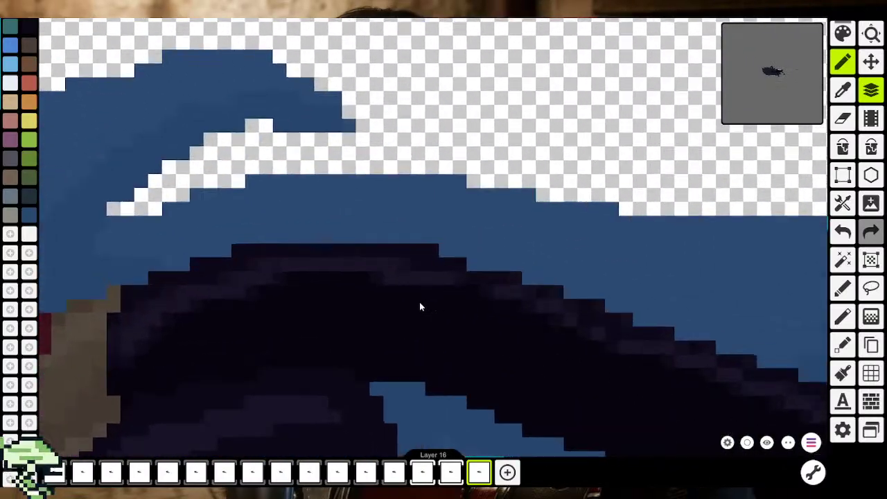
{"action": "scroll", "coordinate": [420, 304], "scroll_direction": "down", "scroll_amount": 1}
{"action": "scroll", "coordinate": [416, 307], "scroll_direction": "down", "scroll_amount": 2}
{"action": "scroll", "coordinate": [413, 306], "scroll_direction": "down", "scroll_amount": 3}
{"action": "scroll", "coordinate": [413, 307], "scroll_direction": "down", "scroll_amount": 2}
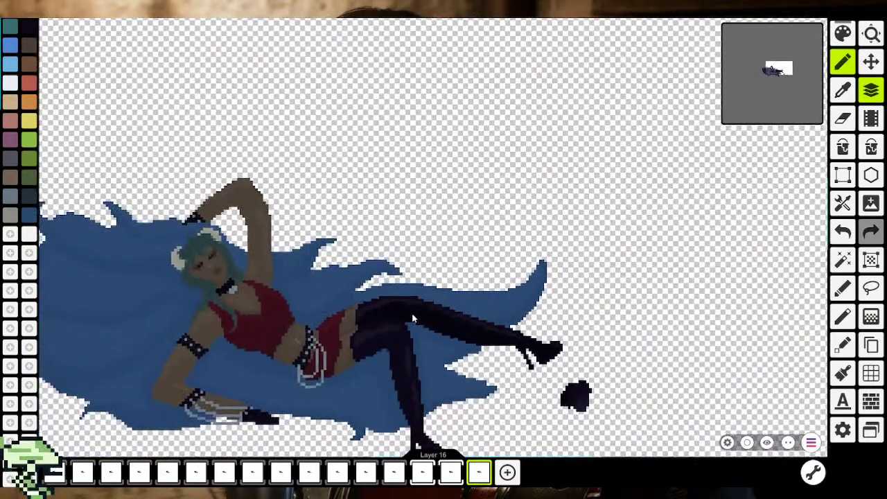
{"action": "scroll", "coordinate": [408, 317], "scroll_direction": "up", "scroll_amount": 2}
{"action": "scroll", "coordinate": [402, 315], "scroll_direction": "up", "scroll_amount": 3}
{"action": "scroll", "coordinate": [393, 297], "scroll_direction": "up", "scroll_amount": 2}
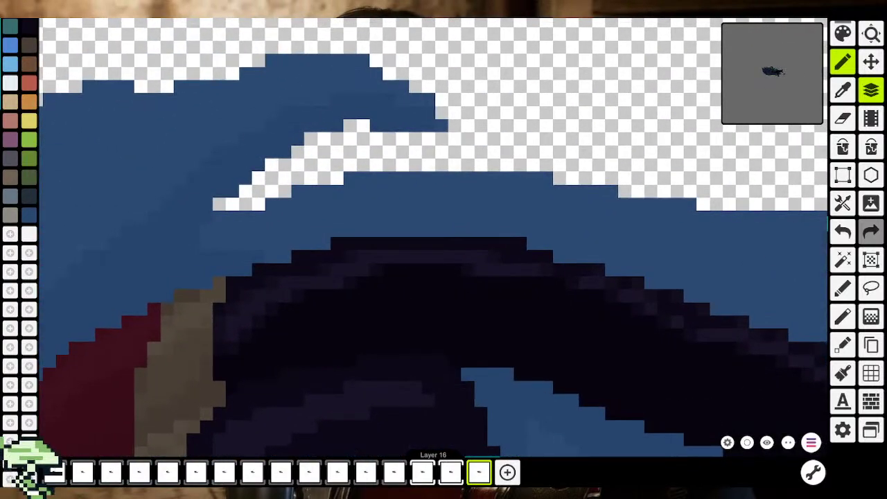
{"action": "left_click", "coordinate": [842, 90]}
{"action": "scroll", "coordinate": [603, 233], "scroll_direction": "up", "scroll_amount": 3}
{"action": "scroll", "coordinate": [455, 293], "scroll_direction": "up", "scroll_amount": 2}
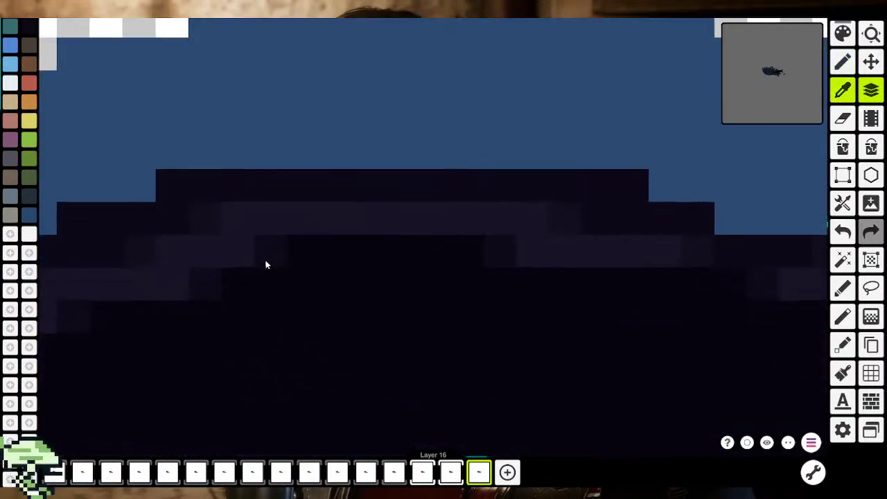
{"action": "left_click", "coordinate": [271, 260]}
Lower the sampled dark colour's opacity to about 94
{"action": "left_click", "coordinate": [839, 35]}
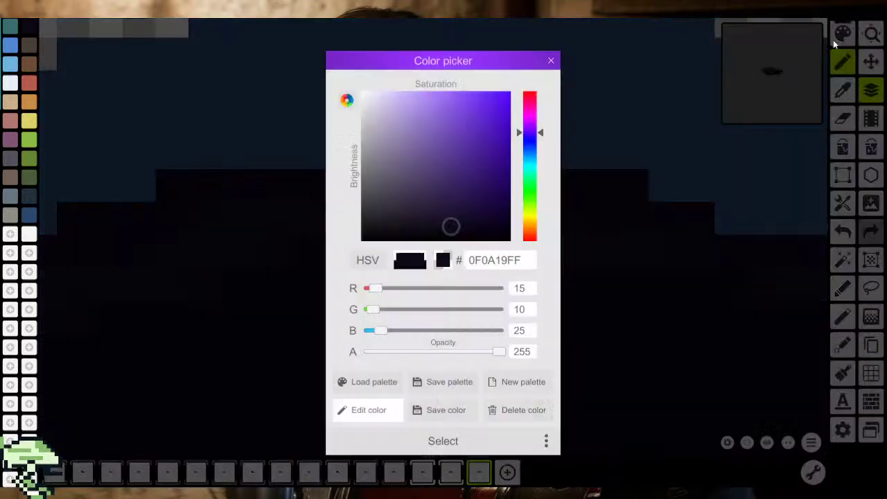
{"action": "left_click", "coordinate": [418, 351]}
{"action": "left_click", "coordinate": [443, 440]}
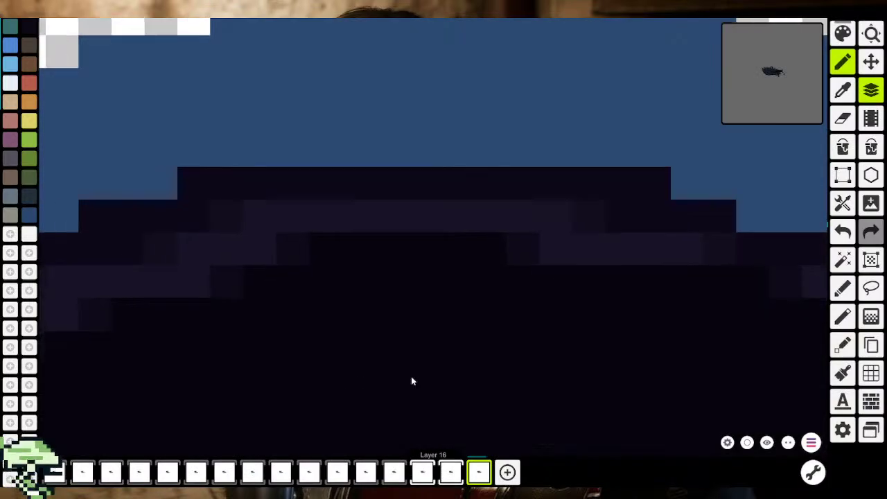
{"action": "scroll", "coordinate": [429, 273], "scroll_direction": "up", "scroll_amount": 1}
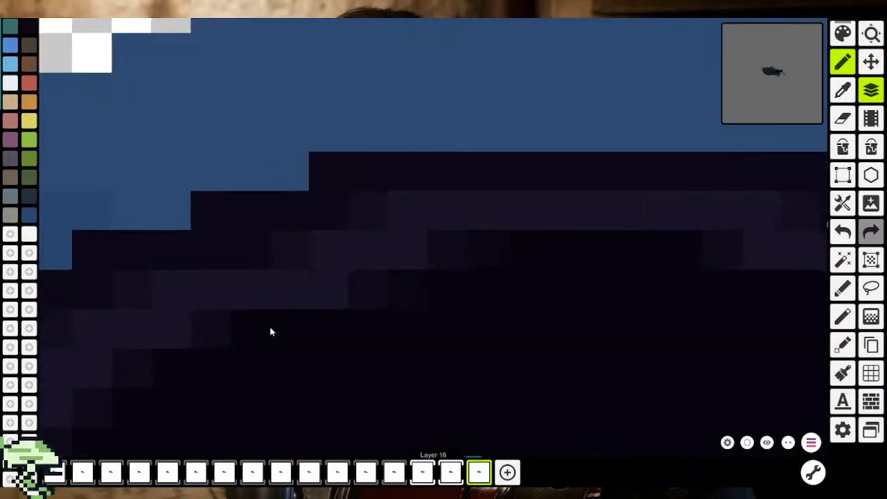
{"action": "left_click_drag", "start_coordinate": [282, 325], "coordinate": [314, 313]}
{"action": "left_click_drag", "start_coordinate": [276, 354], "coordinate": [305, 299]}
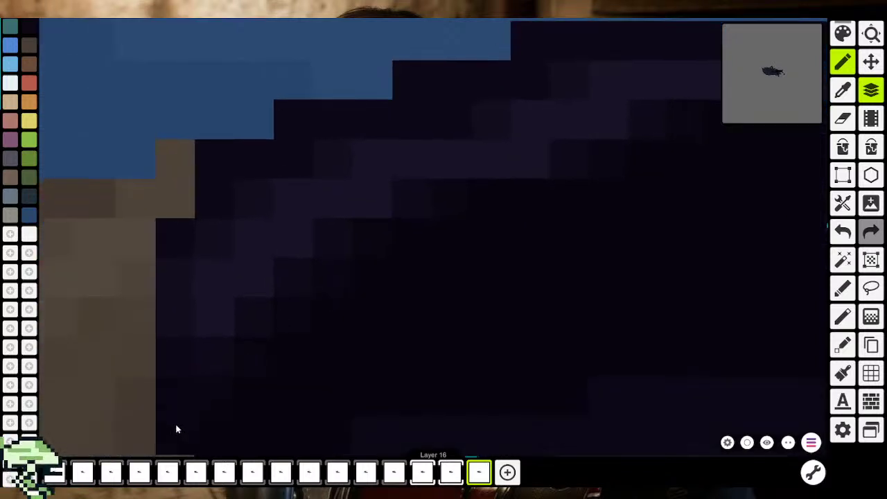
{"action": "left_click_drag", "start_coordinate": [233, 412], "coordinate": [247, 324]}
Pan along the boot's upper edge to inspect it
{"action": "scroll", "coordinate": [242, 368], "scroll_direction": "down", "scroll_amount": 3}
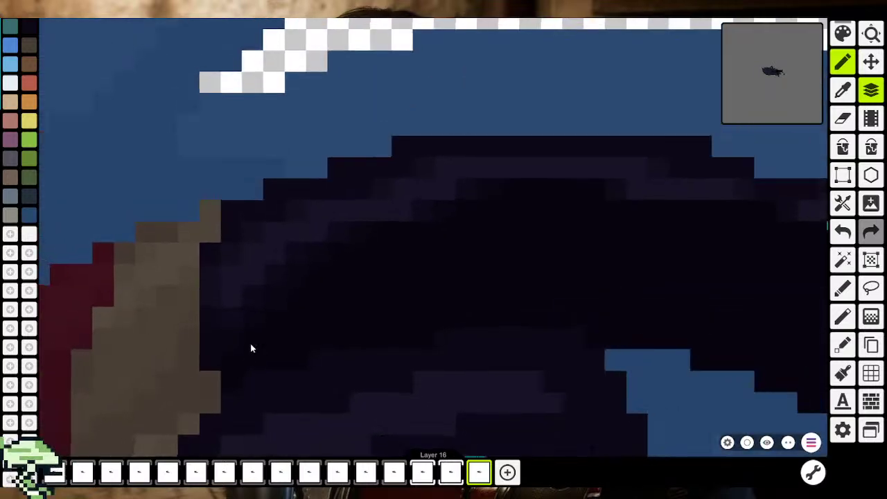
{"action": "scroll", "coordinate": [311, 323], "scroll_direction": "up", "scroll_amount": 2}
{"action": "scroll", "coordinate": [375, 295], "scroll_direction": "up", "scroll_amount": 1}
{"action": "scroll", "coordinate": [382, 284], "scroll_direction": "up", "scroll_amount": 1}
{"action": "scroll", "coordinate": [382, 284], "scroll_direction": "up", "scroll_amount": 1}
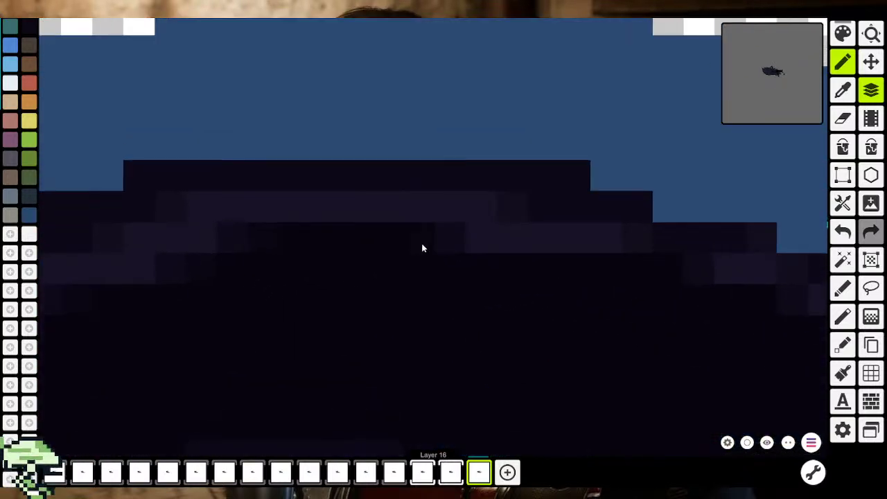
{"action": "left_click_drag", "start_coordinate": [422, 243], "coordinate": [342, 293]}
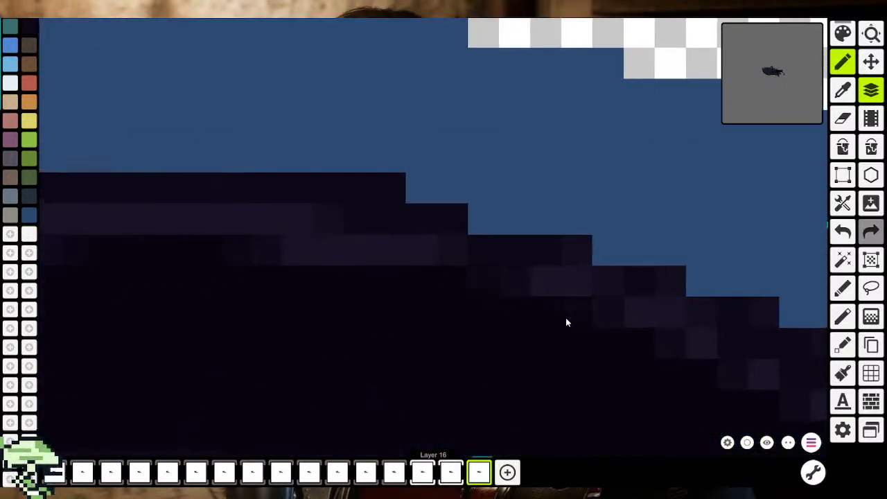
{"action": "left_click_drag", "start_coordinate": [565, 322], "coordinate": [474, 320]}
{"action": "left_click_drag", "start_coordinate": [536, 351], "coordinate": [424, 326]}
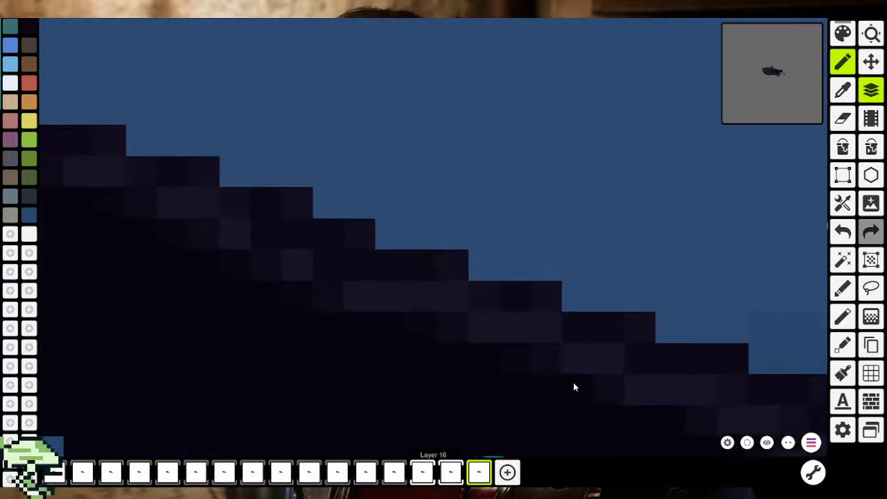
{"action": "scroll", "coordinate": [450, 325], "scroll_direction": "down", "scroll_amount": 2}
{"action": "scroll", "coordinate": [476, 328], "scroll_direction": "left", "scroll_amount": 1}
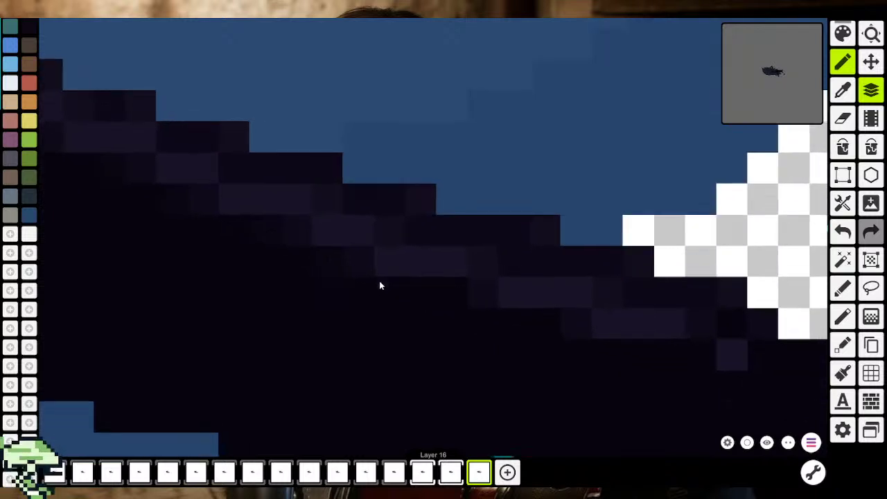
{"action": "scroll", "coordinate": [552, 328], "scroll_direction": "left", "scroll_amount": 1}
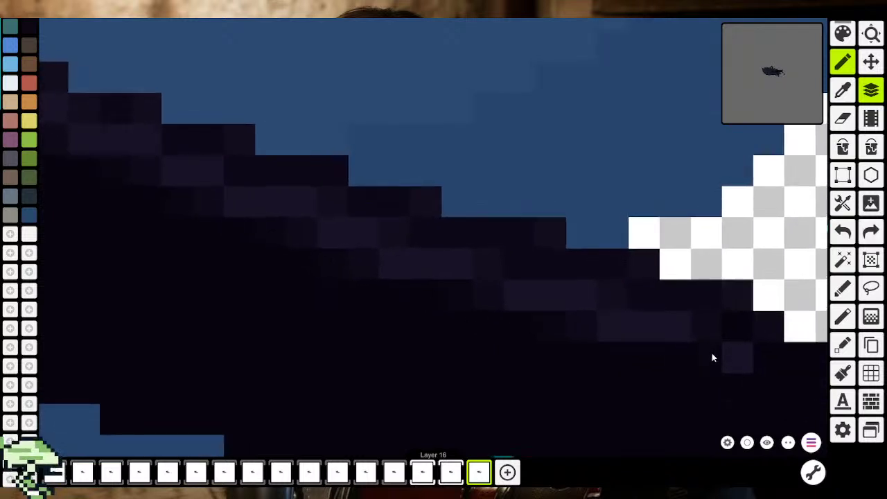
{"action": "scroll", "coordinate": [693, 333], "scroll_direction": "right", "scroll_amount": 9}
{"action": "scroll", "coordinate": [693, 332], "scroll_direction": "down", "scroll_amount": 2}
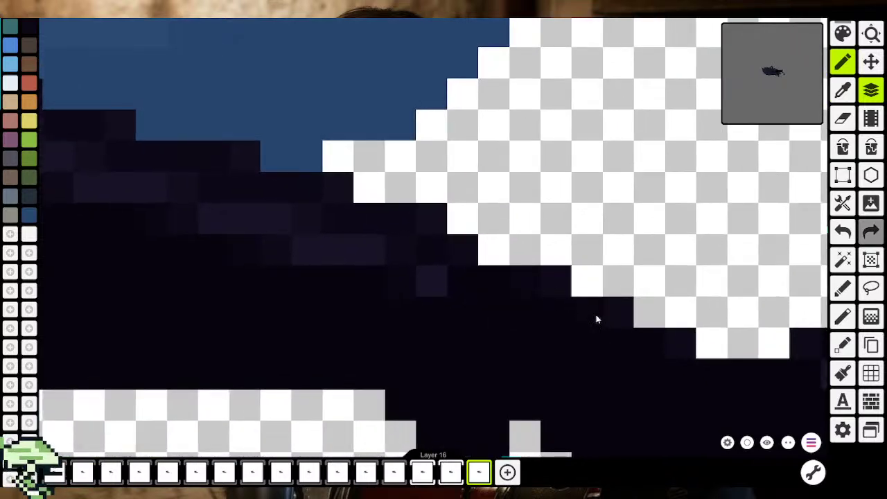
Sample the dark boot colour from the artwork
{"action": "scroll", "coordinate": [637, 339], "scroll_direction": "right", "scroll_amount": 5}
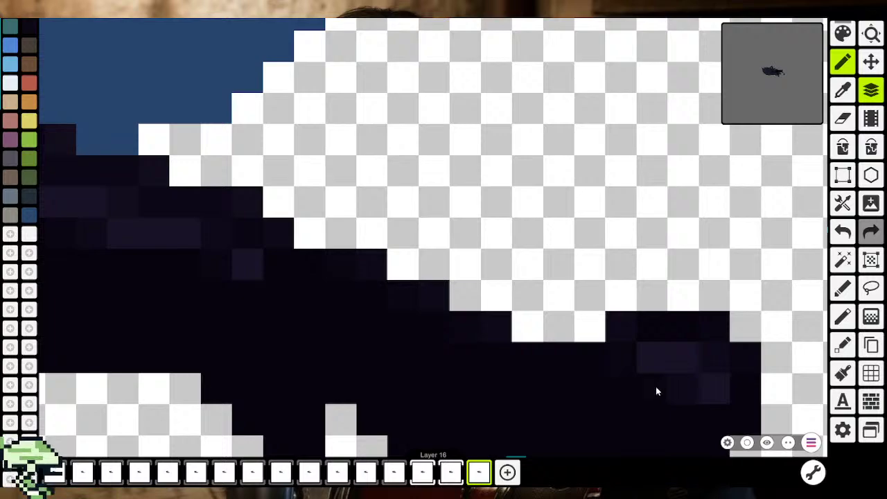
{"action": "scroll", "coordinate": [735, 393], "scroll_direction": "down", "scroll_amount": 2}
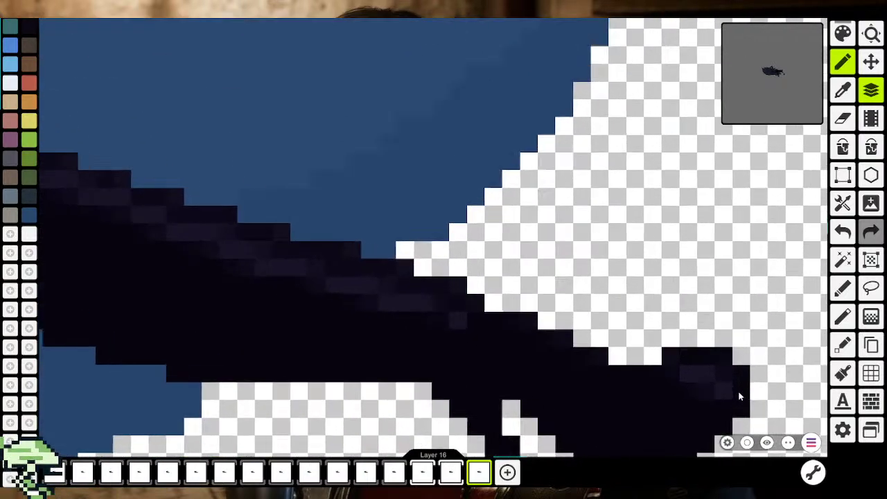
{"action": "scroll", "coordinate": [739, 395], "scroll_direction": "up", "scroll_amount": 2}
{"action": "scroll", "coordinate": [743, 416], "scroll_direction": "down", "scroll_amount": 2}
{"action": "scroll", "coordinate": [721, 417], "scroll_direction": "down", "scroll_amount": 2}
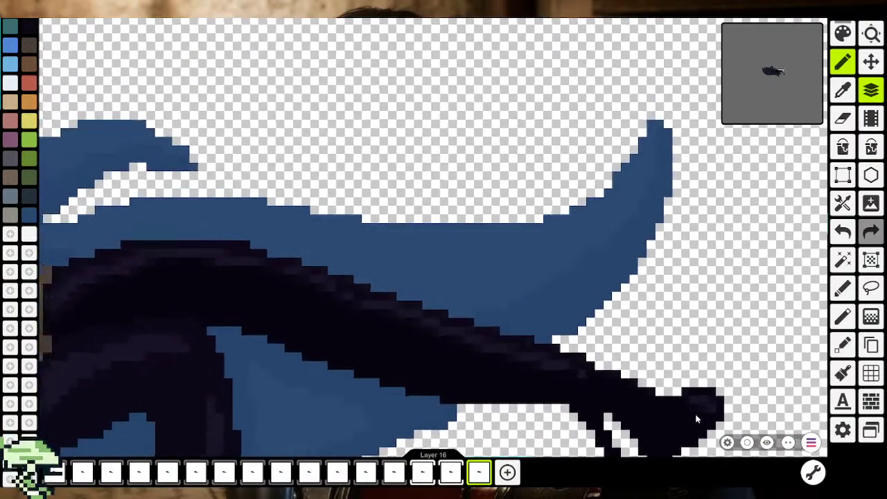
{"action": "scroll", "coordinate": [700, 416], "scroll_direction": "up", "scroll_amount": 2}
{"action": "scroll", "coordinate": [703, 408], "scroll_direction": "up", "scroll_amount": 2}
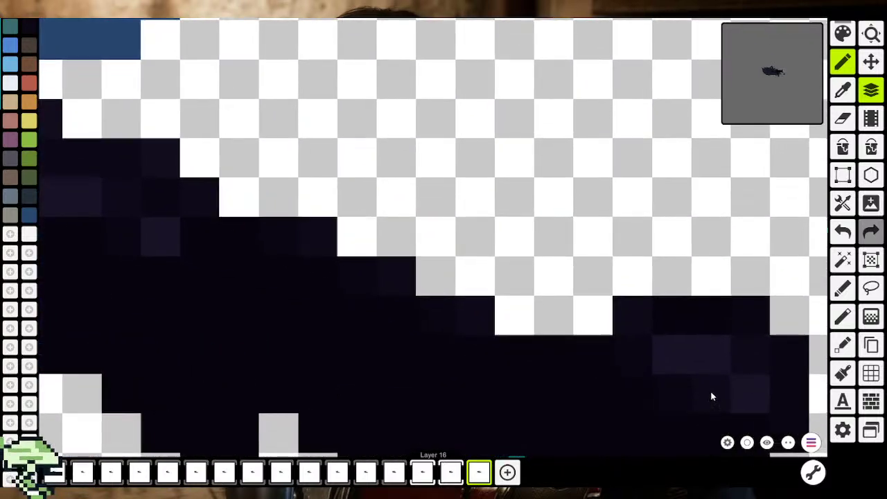
{"action": "left_click", "coordinate": [843, 90]}
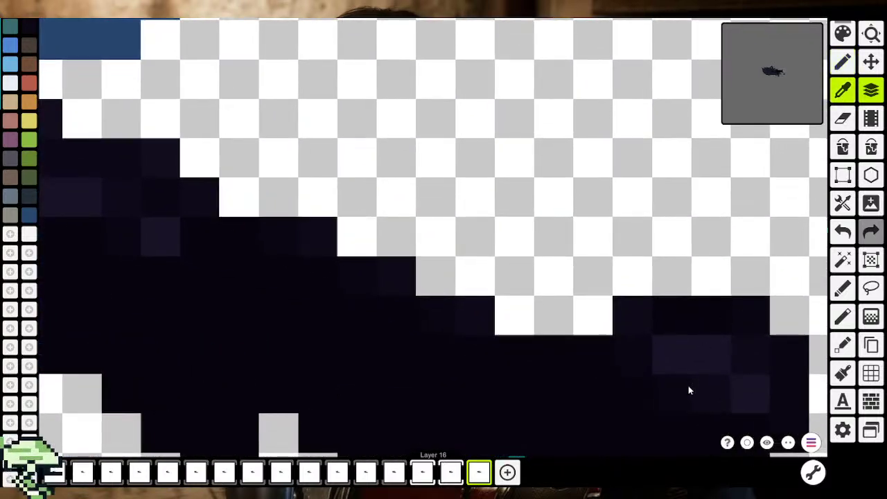
{"action": "left_click", "coordinate": [709, 401]}
{"action": "scroll", "coordinate": [718, 396], "scroll_direction": "down", "scroll_amount": 2}
{"action": "scroll", "coordinate": [716, 391], "scroll_direction": "down", "scroll_amount": 2}
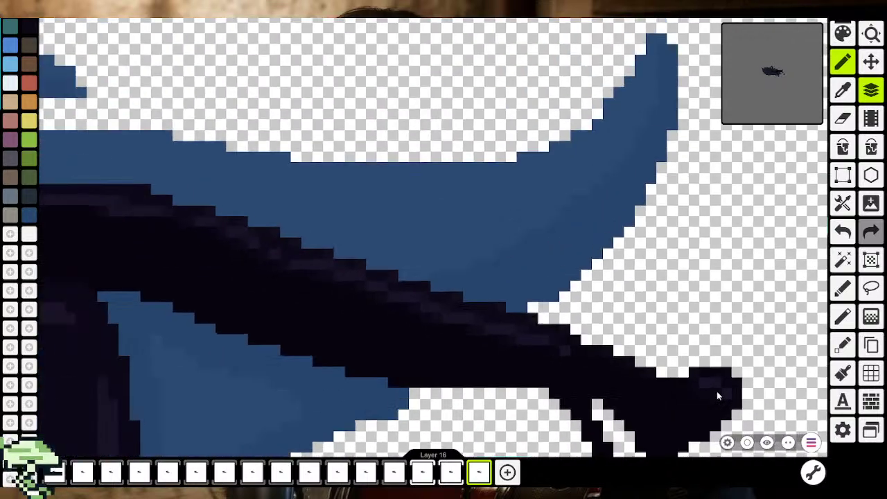
{"action": "scroll", "coordinate": [718, 388], "scroll_direction": "up", "scroll_amount": 1}
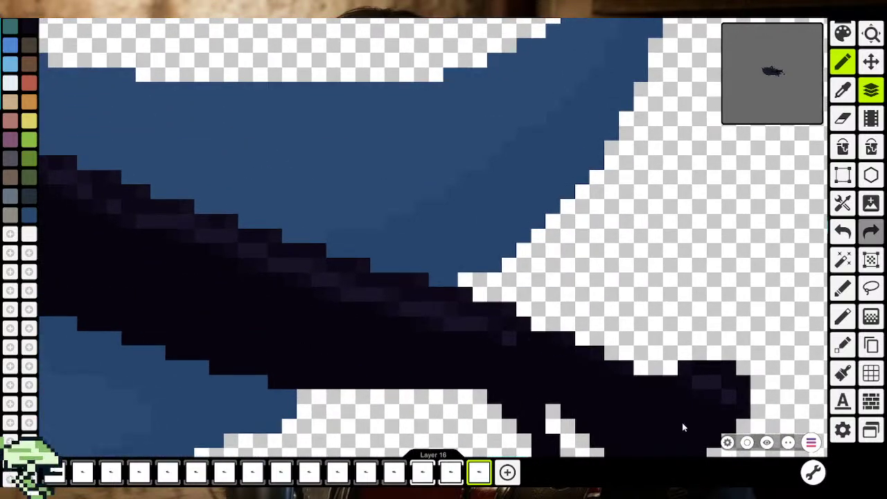
{"action": "scroll", "coordinate": [682, 424], "scroll_direction": "down", "scroll_amount": 2}
{"action": "scroll", "coordinate": [688, 407], "scroll_direction": "up", "scroll_amount": 1}
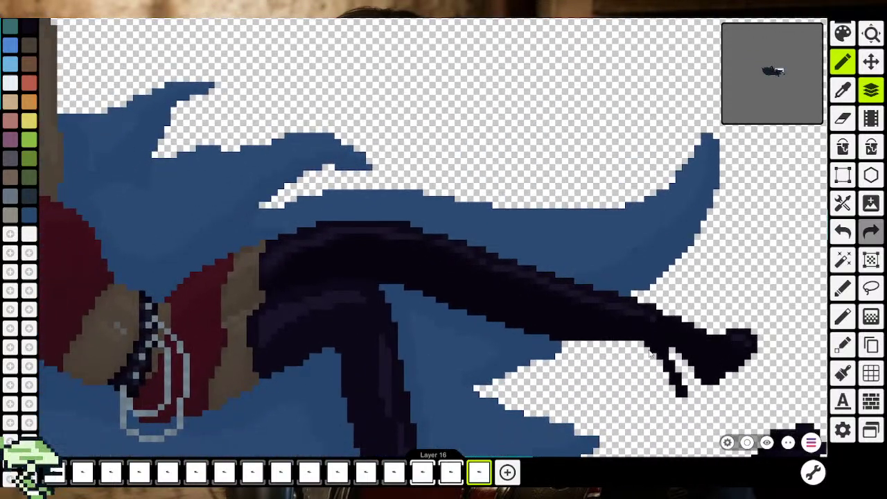
{"action": "scroll", "coordinate": [757, 284], "scroll_direction": "up", "scroll_amount": 1}
{"action": "scroll", "coordinate": [758, 284], "scroll_direction": "up", "scroll_amount": 1}
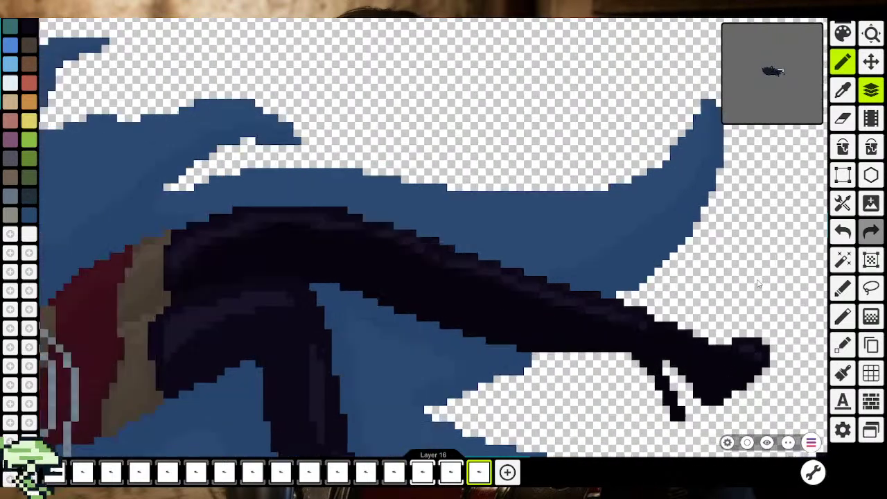
{"action": "scroll", "coordinate": [758, 283], "scroll_direction": "up", "scroll_amount": 1}
{"action": "scroll", "coordinate": [721, 375], "scroll_direction": "up", "scroll_amount": 1}
{"action": "scroll", "coordinate": [721, 375], "scroll_direction": "up", "scroll_amount": 1}
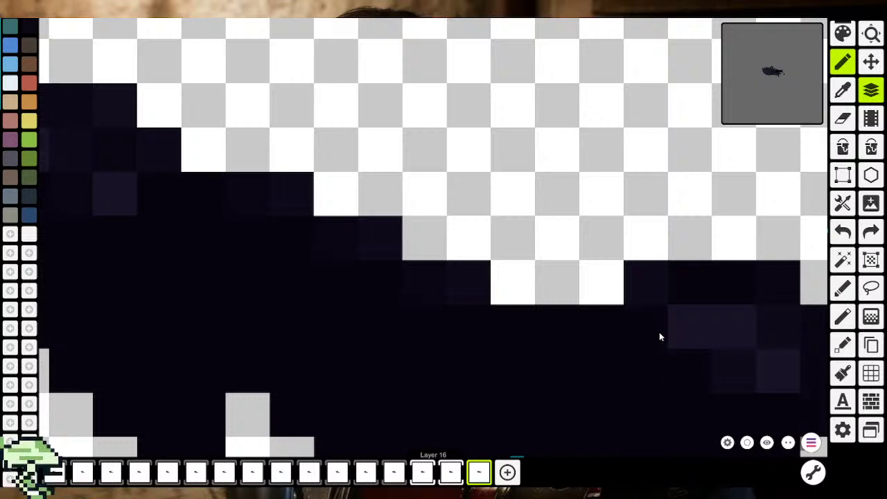
Switch back to the brush and zoom around the boot
{"action": "left_click", "coordinate": [843, 90]}
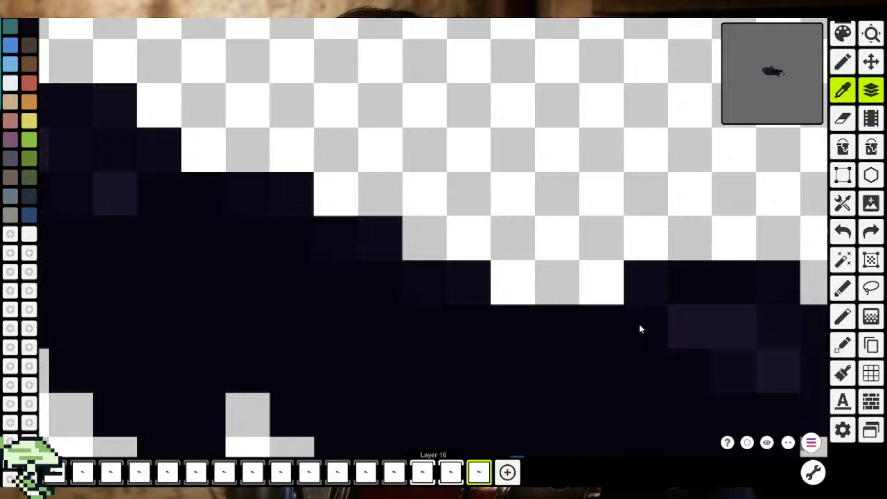
{"action": "key", "text": "b"}
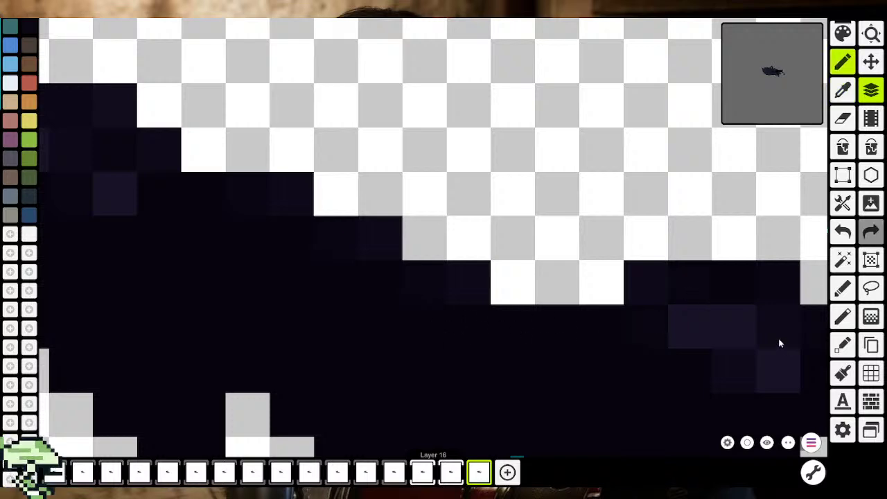
{"action": "scroll", "coordinate": [758, 398], "scroll_direction": "down", "scroll_amount": 1}
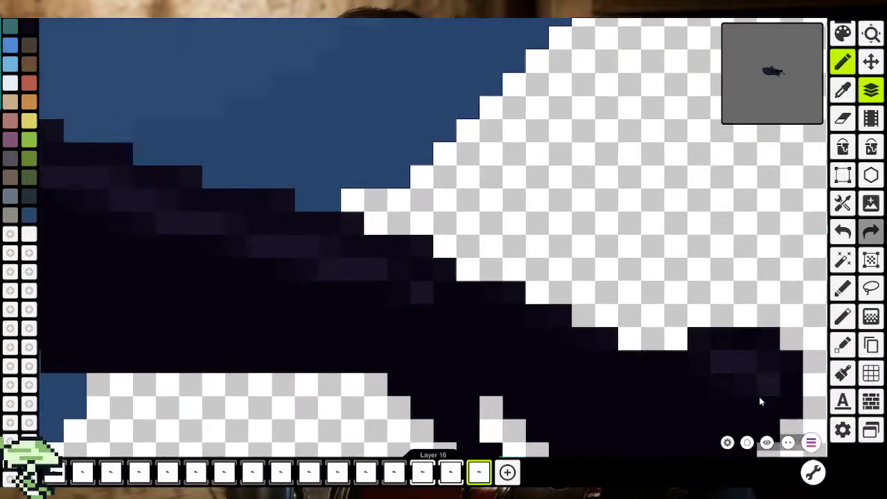
{"action": "scroll", "coordinate": [759, 401], "scroll_direction": "down", "scroll_amount": 1}
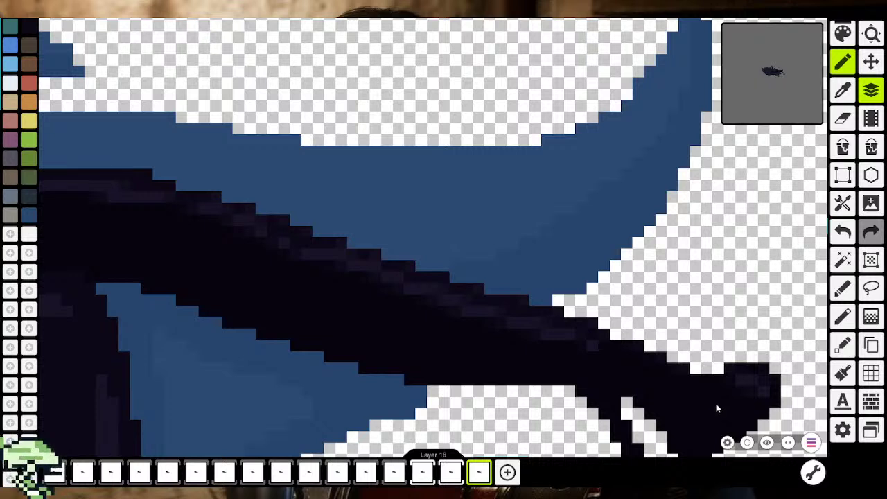
{"action": "scroll", "coordinate": [717, 407], "scroll_direction": "down", "scroll_amount": 2}
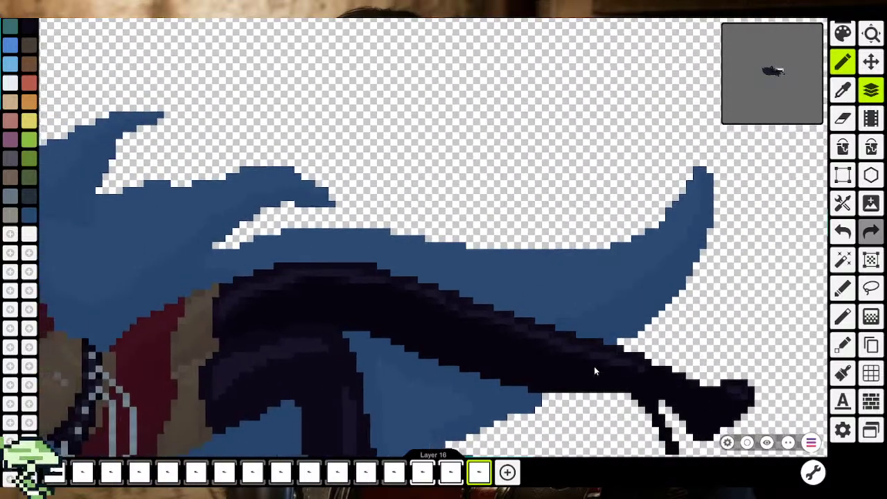
{"action": "scroll", "coordinate": [439, 264], "scroll_direction": "up", "scroll_amount": 1}
{"action": "scroll", "coordinate": [435, 259], "scroll_direction": "up", "scroll_amount": 1}
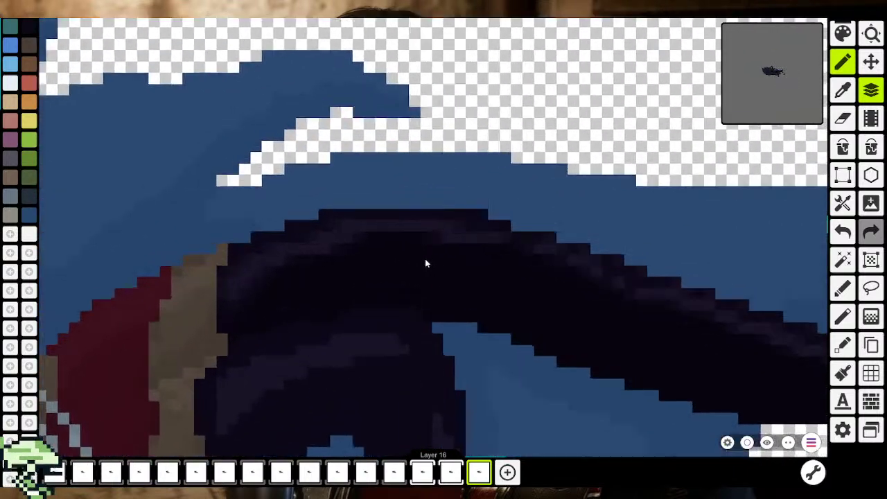
{"action": "scroll", "coordinate": [424, 259], "scroll_direction": "up", "scroll_amount": 1}
{"action": "scroll", "coordinate": [426, 262], "scroll_direction": "up", "scroll_amount": 2}
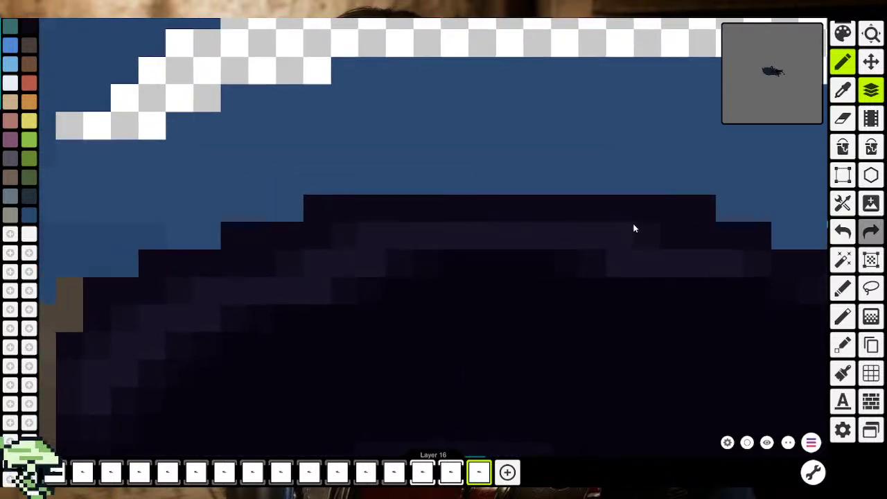
Resample the dark boot colour and lower its opacity to about 130
{"action": "left_click", "coordinate": [842, 90]}
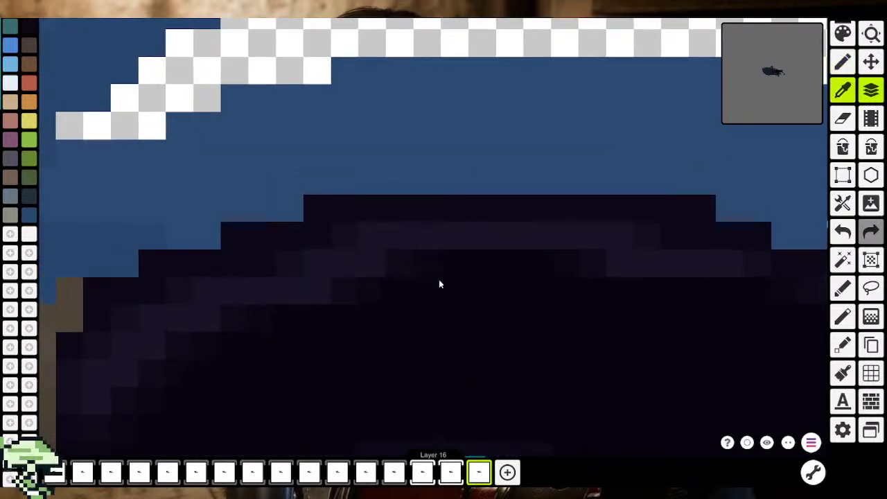
{"action": "left_click", "coordinate": [842, 62]}
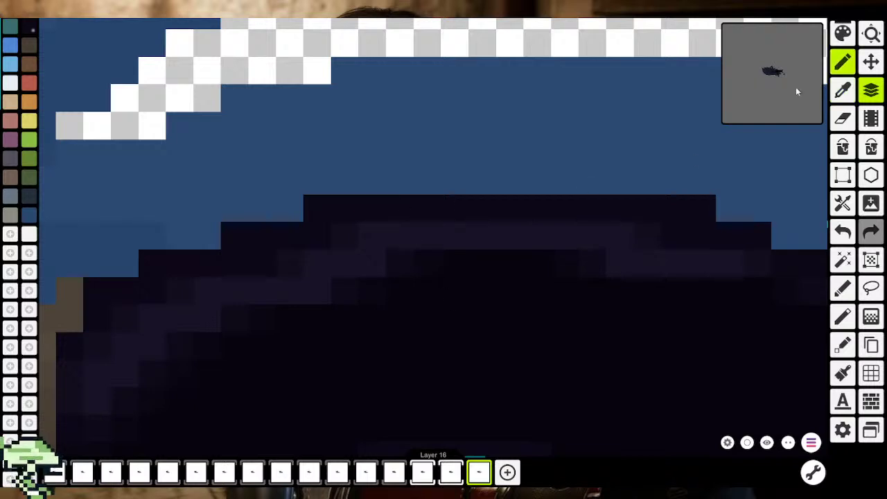
{"action": "left_click", "coordinate": [843, 34]}
{"action": "left_click_drag", "start_coordinate": [500, 351], "coordinate": [435, 351]}
{"action": "left_click", "coordinate": [443, 441]}
Darken a pixel on the upper boot with the translucent colour
{"action": "scroll", "coordinate": [404, 333], "scroll_direction": "up", "scroll_amount": 1}
{"action": "scroll", "coordinate": [384, 271], "scroll_direction": "up", "scroll_amount": 1}
{"action": "scroll", "coordinate": [385, 268], "scroll_direction": "up", "scroll_amount": 1}
{"action": "left_click", "coordinate": [379, 233]}
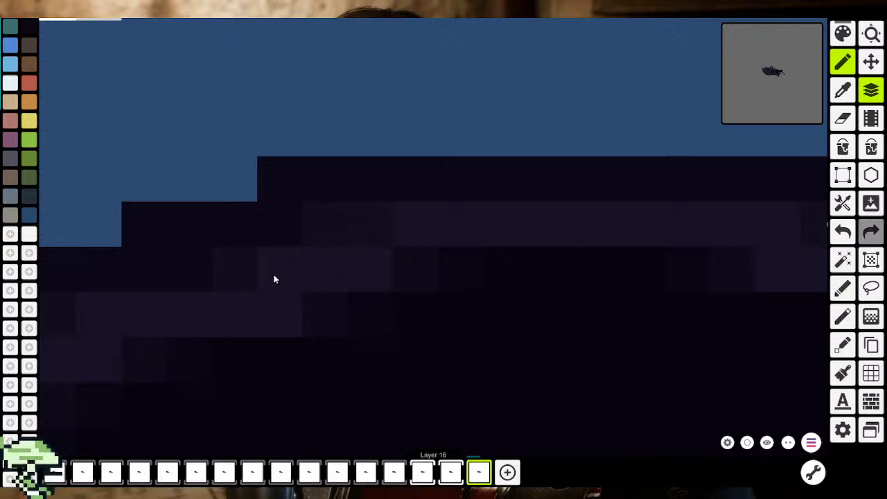
{"action": "scroll", "coordinate": [366, 325], "scroll_direction": "down", "scroll_amount": 2}
{"action": "scroll", "coordinate": [367, 334], "scroll_direction": "down", "scroll_amount": 2}
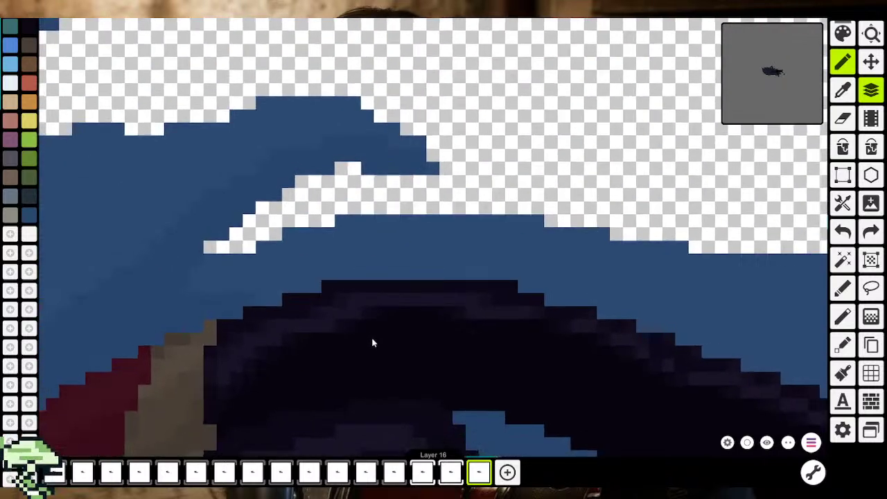
{"action": "scroll", "coordinate": [370, 342], "scroll_direction": "down", "scroll_amount": 3}
{"action": "scroll", "coordinate": [421, 375], "scroll_direction": "up", "scroll_amount": 1}
{"action": "scroll", "coordinate": [474, 332], "scroll_direction": "up", "scroll_amount": 2}
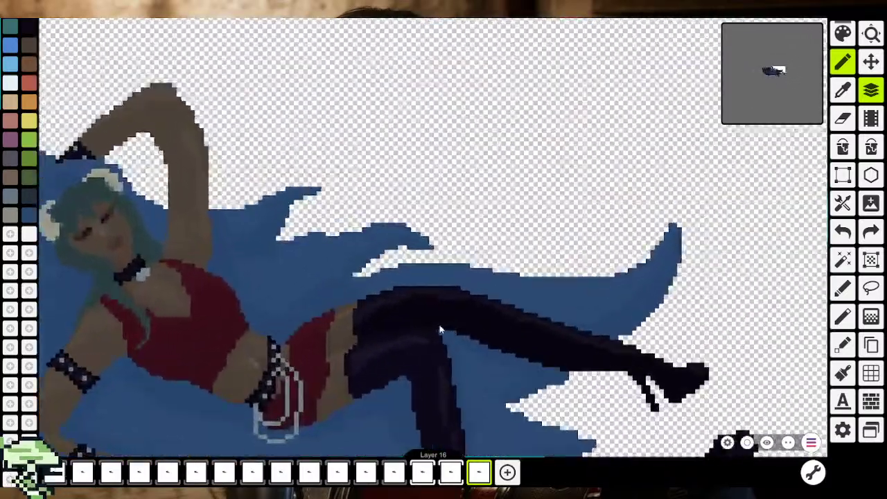
{"action": "scroll", "coordinate": [407, 298], "scroll_direction": "up", "scroll_amount": 3}
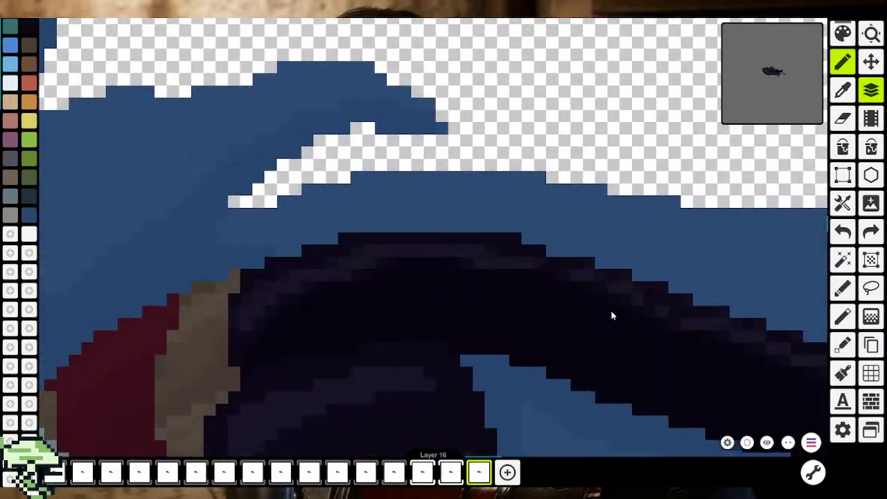
Switch to the eyedropper and zoom around the boot
{"action": "key", "text": "i"}
{"action": "scroll", "coordinate": [255, 345], "scroll_direction": "down", "scroll_amount": 1}
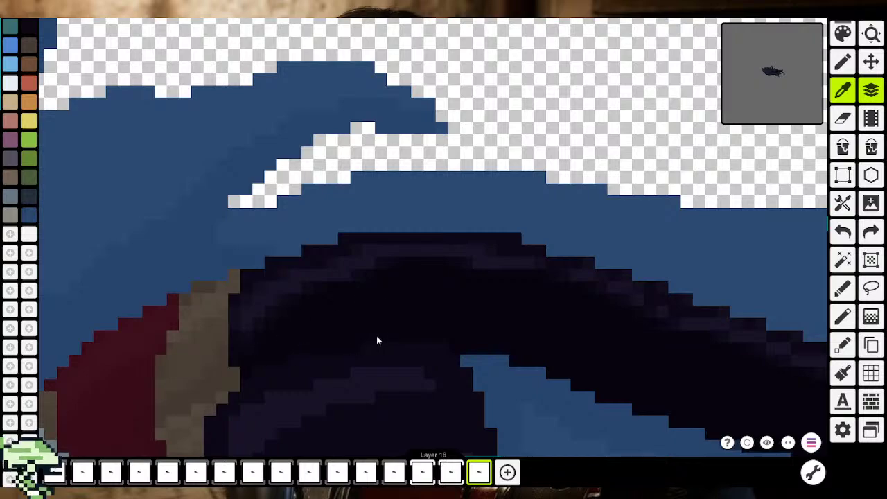
{"action": "scroll", "coordinate": [376, 335], "scroll_direction": "down", "scroll_amount": 2}
{"action": "scroll", "coordinate": [477, 353], "scroll_direction": "down", "scroll_amount": 1}
{"action": "scroll", "coordinate": [377, 307], "scroll_direction": "up", "scroll_amount": 2}
{"action": "scroll", "coordinate": [162, 257], "scroll_direction": "down", "scroll_amount": 2}
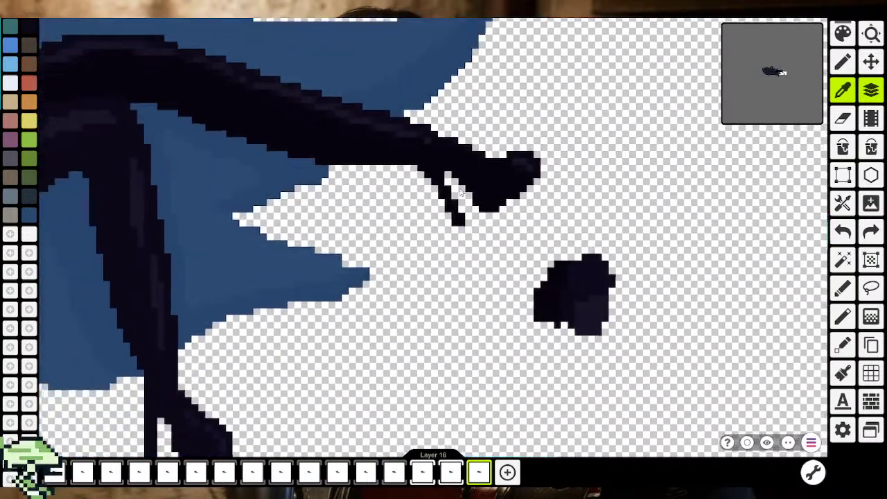
{"action": "scroll", "coordinate": [562, 344], "scroll_direction": "up", "scroll_amount": 2}
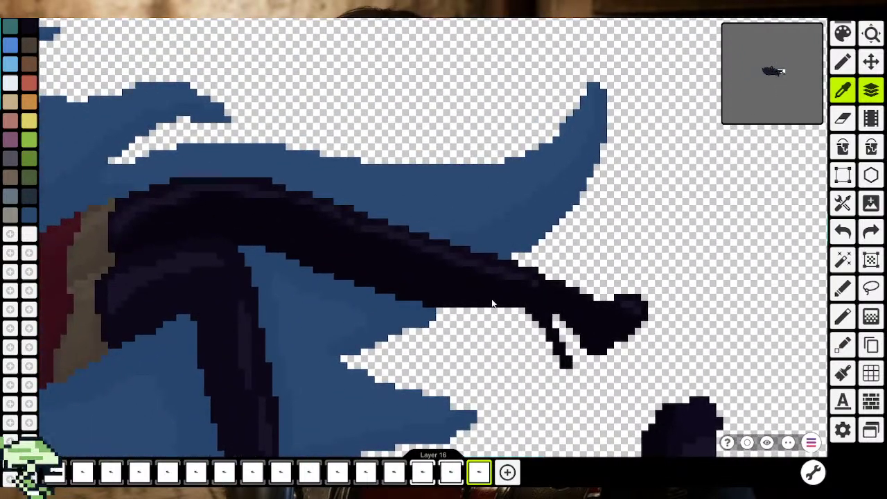
Sample the near-black boot colour and slightly adjust its shade in the colour settings
{"action": "left_click", "coordinate": [563, 344]}
{"action": "left_click", "coordinate": [843, 34]}
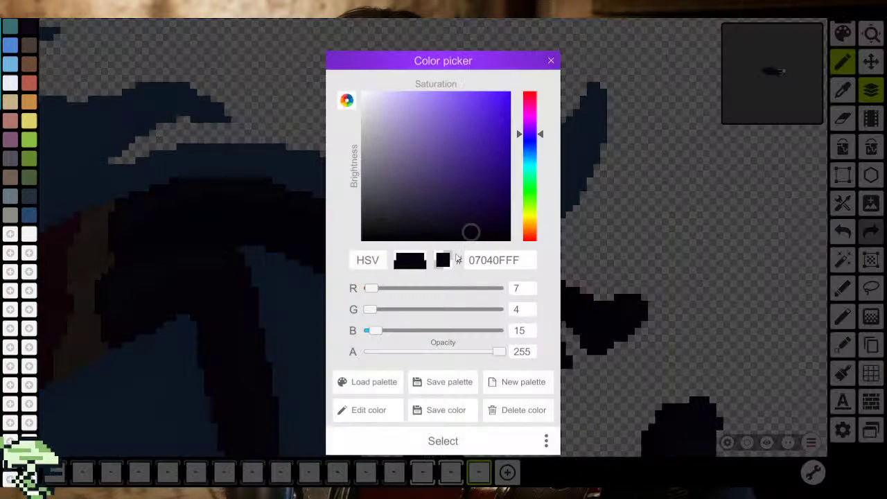
{"action": "left_click", "coordinate": [466, 233]}
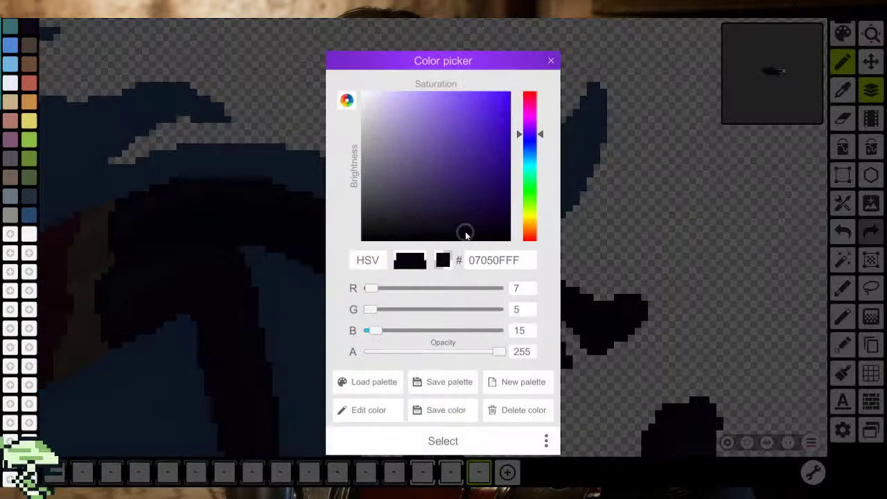
{"action": "left_click", "coordinate": [443, 441]}
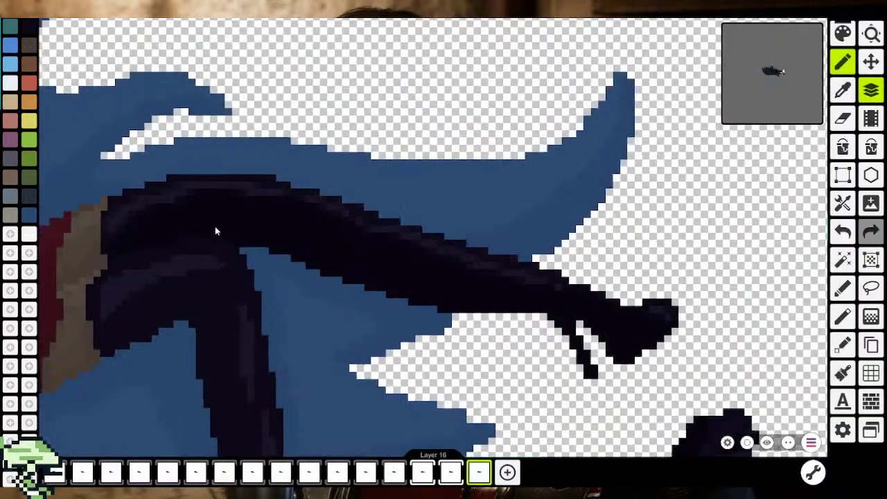
Pan along the boot edge and the stepped blue hair outline
{"action": "scroll", "coordinate": [215, 226], "scroll_direction": "up", "scroll_amount": 2}
{"action": "scroll", "coordinate": [246, 276], "scroll_direction": "up", "scroll_amount": 2}
{"action": "scroll", "coordinate": [248, 279], "scroll_direction": "up", "scroll_amount": 2}
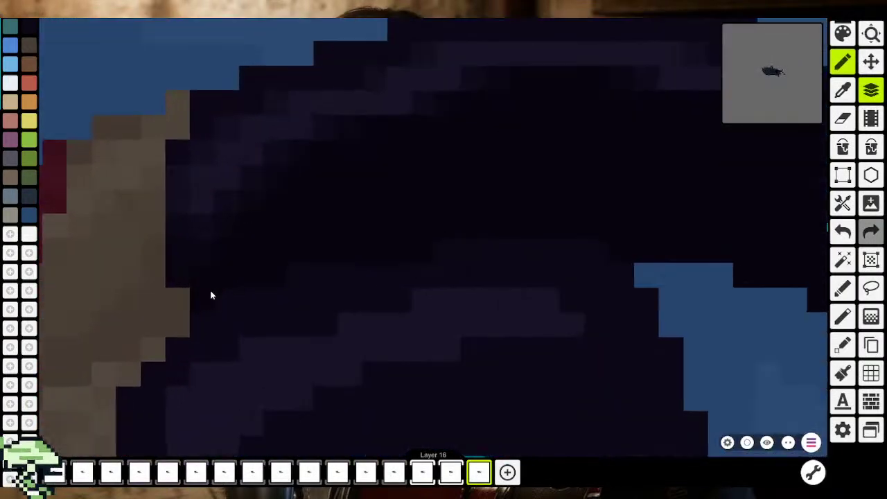
{"action": "scroll", "coordinate": [306, 258], "scroll_direction": "up", "scroll_amount": 2}
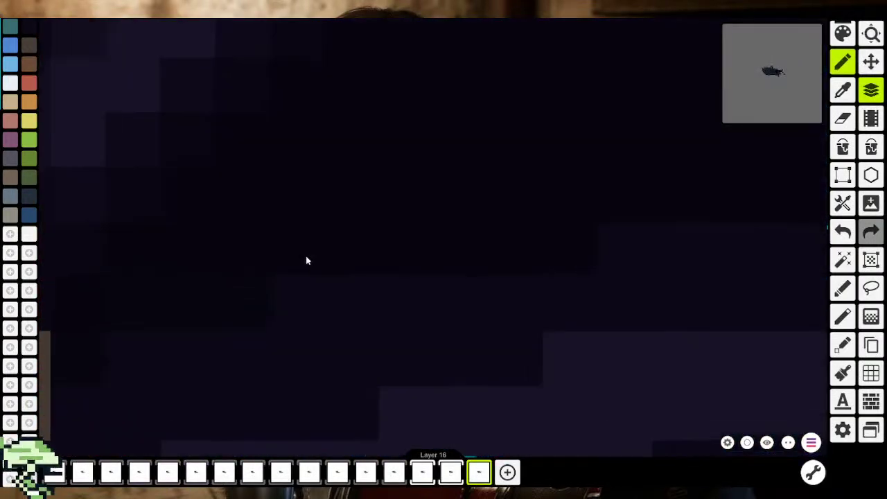
{"action": "left_click_drag", "start_coordinate": [508, 248], "coordinate": [294, 249]}
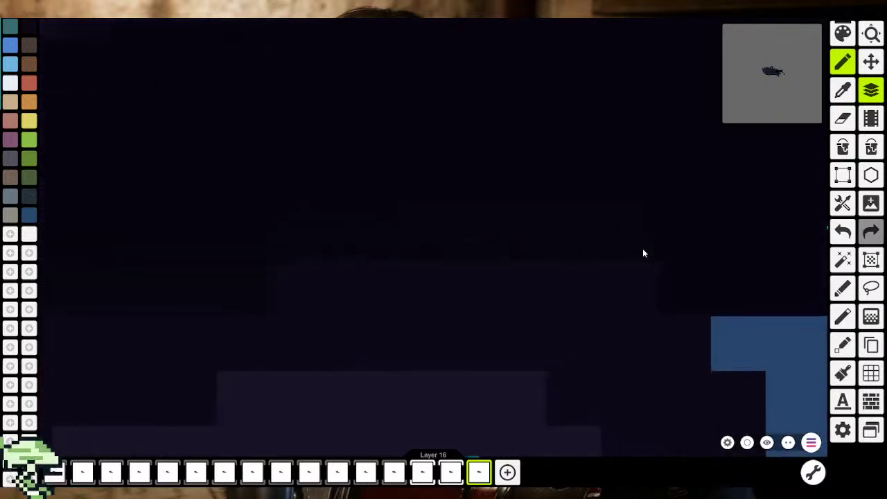
{"action": "left_click_drag", "start_coordinate": [718, 296], "coordinate": [323, 297]}
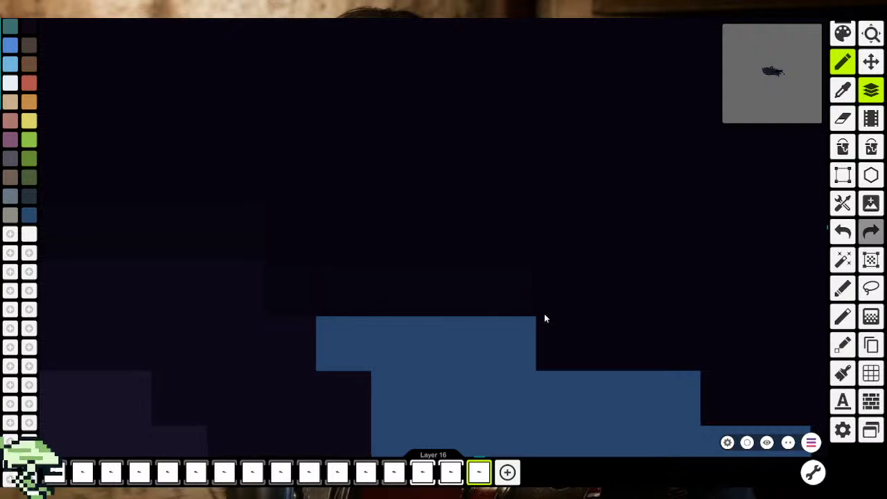
{"action": "left_click_drag", "start_coordinate": [664, 347], "coordinate": [311, 217]}
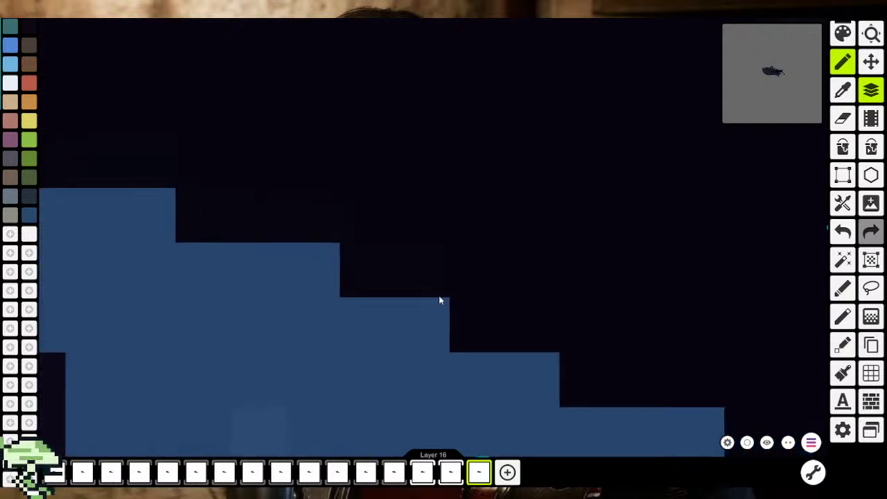
{"action": "left_click_drag", "start_coordinate": [695, 394], "coordinate": [416, 243]}
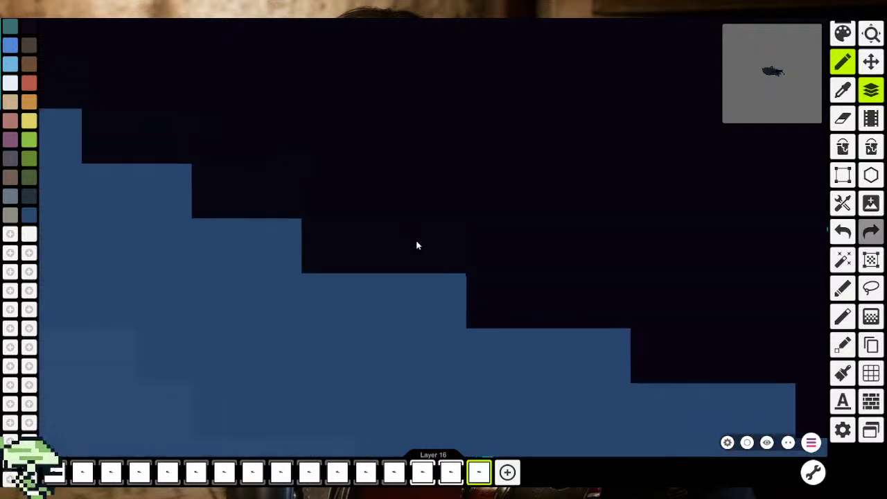
{"action": "mouse_move", "coordinate": [734, 354]}
{"action": "left_mouse_down"}
{"action": "mouse_move", "coordinate": [584, 283]}
{"action": "mouse_move", "coordinate": [582, 329]}
{"action": "left_mouse_up"}
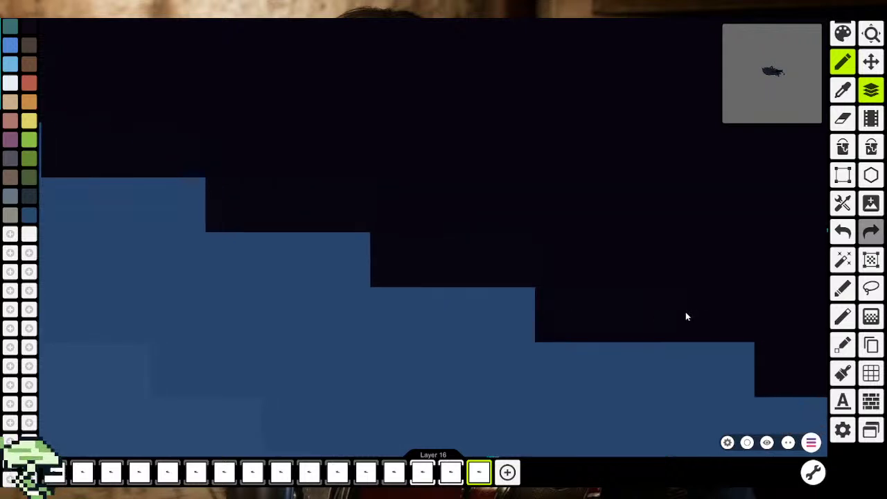
{"action": "scroll", "coordinate": [712, 313], "scroll_direction": "down", "scroll_amount": 2}
{"action": "scroll", "coordinate": [688, 329], "scroll_direction": "down", "scroll_amount": 5}
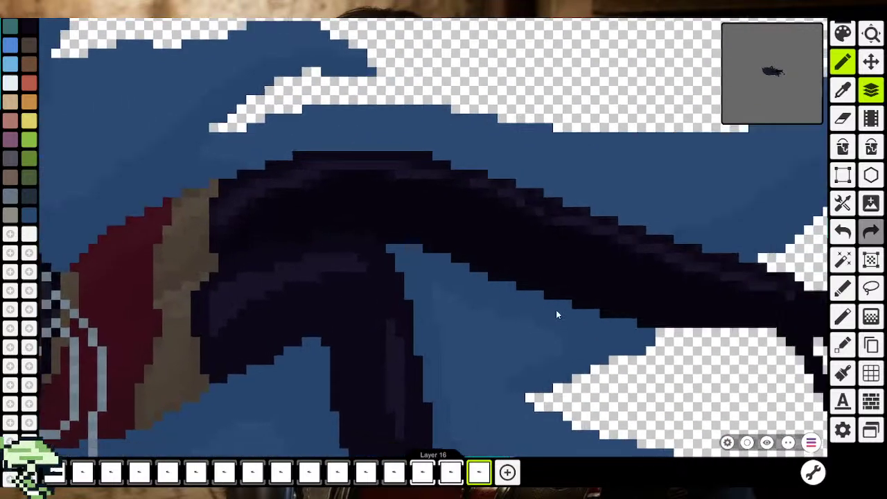
{"action": "scroll", "coordinate": [555, 310], "scroll_direction": "up", "scroll_amount": 2}
{"action": "scroll", "coordinate": [435, 298], "scroll_direction": "up", "scroll_amount": 2}
{"action": "scroll", "coordinate": [435, 298], "scroll_direction": "up", "scroll_amount": 2}
{"action": "scroll", "coordinate": [390, 287], "scroll_direction": "up", "scroll_amount": 1}
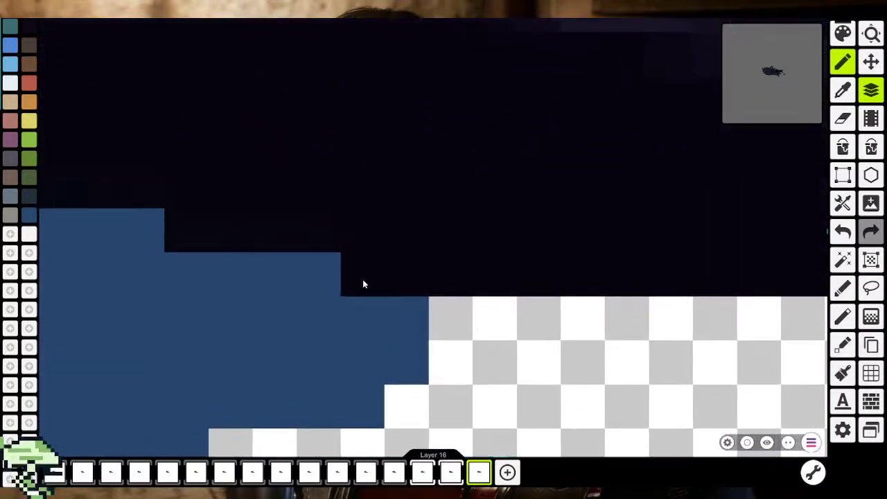
Eyedrop the boot's near-black 07050F and confirm it in the Color picker
{"action": "left_click", "coordinate": [842, 90]}
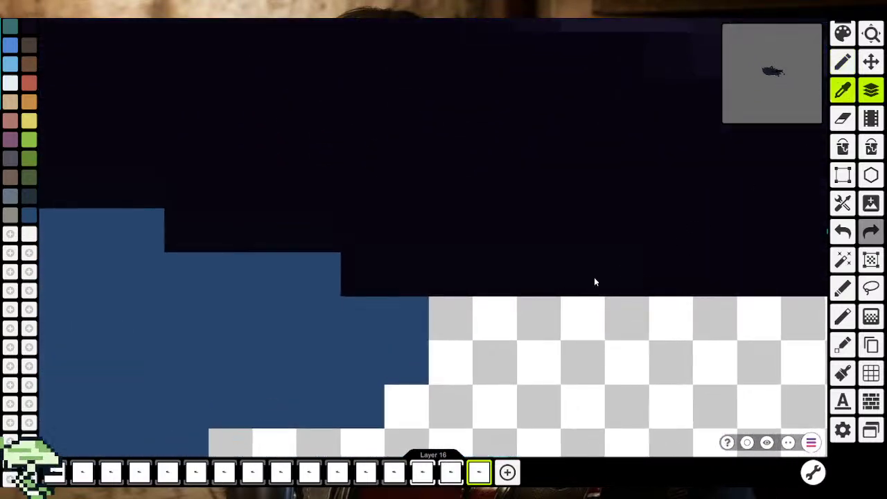
{"action": "scroll", "coordinate": [443, 287], "scroll_direction": "up", "scroll_amount": 1}
{"action": "left_click", "coordinate": [842, 62]}
{"action": "left_click", "coordinate": [843, 33]}
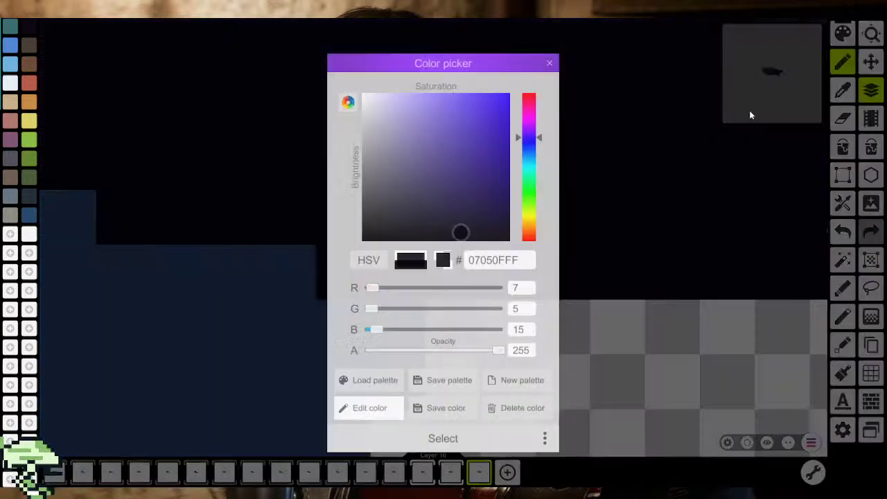
{"action": "left_click", "coordinate": [444, 352]}
{"action": "left_click", "coordinate": [477, 439]}
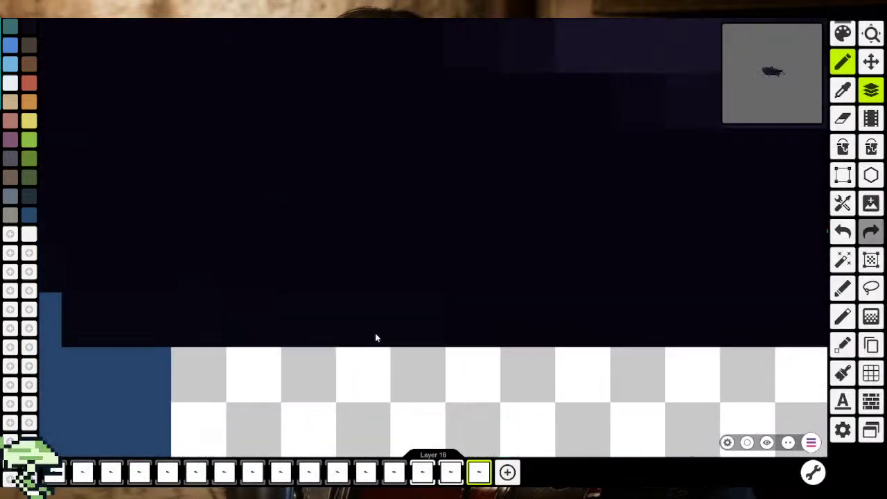
{"action": "left_click_drag", "start_coordinate": [328, 304], "coordinate": [644, 347]}
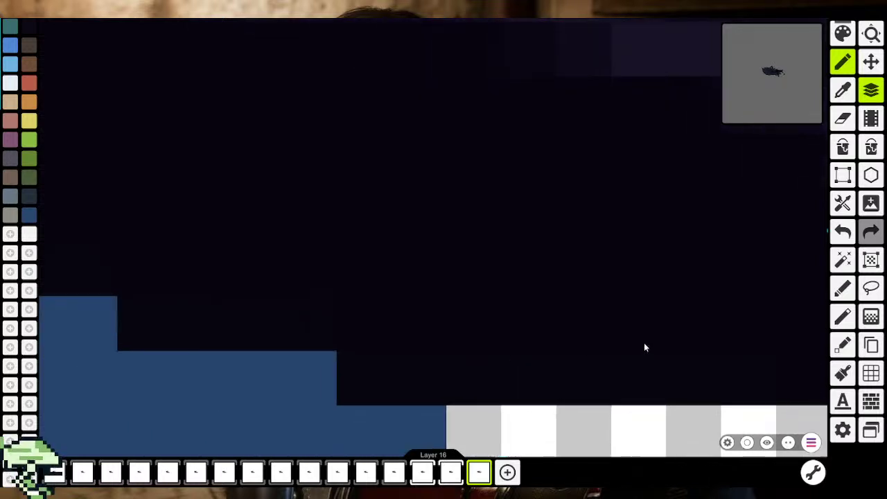
{"action": "left_click_drag", "start_coordinate": [405, 337], "coordinate": [588, 353]}
{"action": "mouse_move", "coordinate": [441, 313]}
{"action": "left_mouse_down"}
{"action": "mouse_move", "coordinate": [638, 363]}
{"action": "mouse_move", "coordinate": [475, 319]}
{"action": "left_mouse_up"}
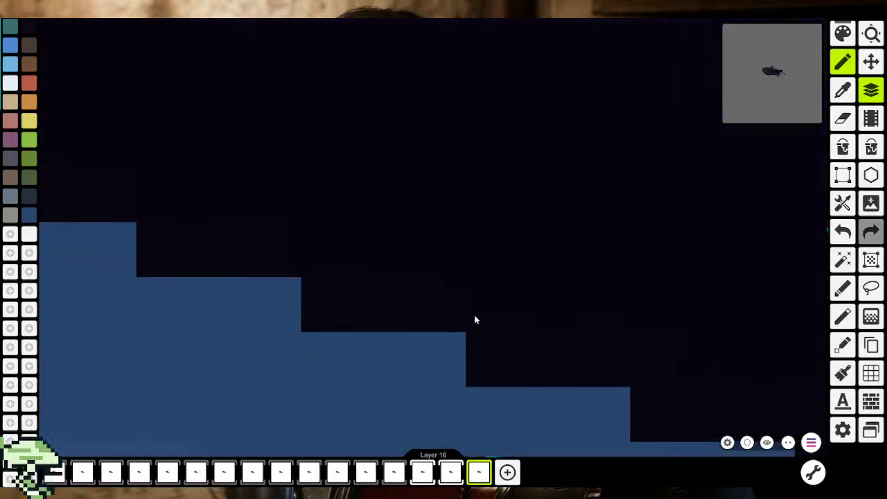
{"action": "mouse_move", "coordinate": [372, 266]}
{"action": "left_mouse_down"}
{"action": "mouse_move", "coordinate": [568, 342]}
{"action": "mouse_move", "coordinate": [471, 319]}
{"action": "left_mouse_up"}
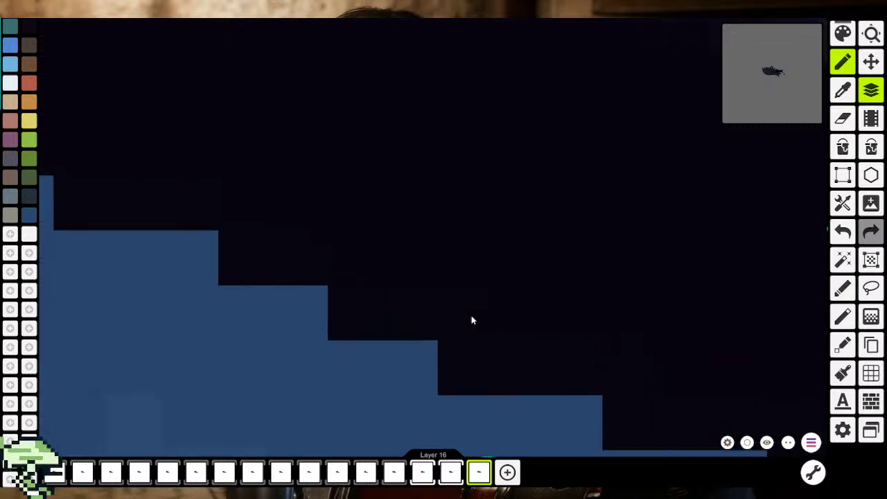
{"action": "mouse_move", "coordinate": [354, 268]}
{"action": "left_mouse_down"}
{"action": "mouse_move", "coordinate": [669, 387]}
{"action": "mouse_move", "coordinate": [542, 322]}
{"action": "left_mouse_up"}
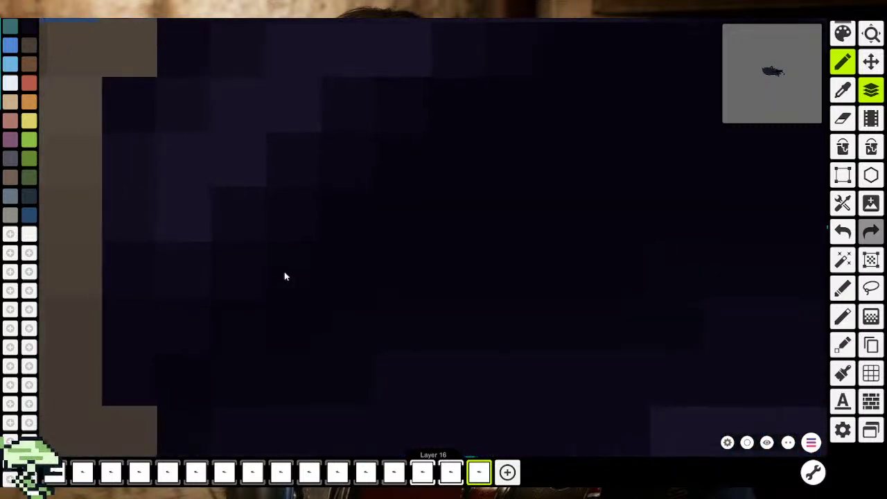
Lower the near-black drawing colour's A (opacity) value to 122
{"action": "scroll", "coordinate": [432, 189], "scroll_direction": "down", "scroll_amount": 3}
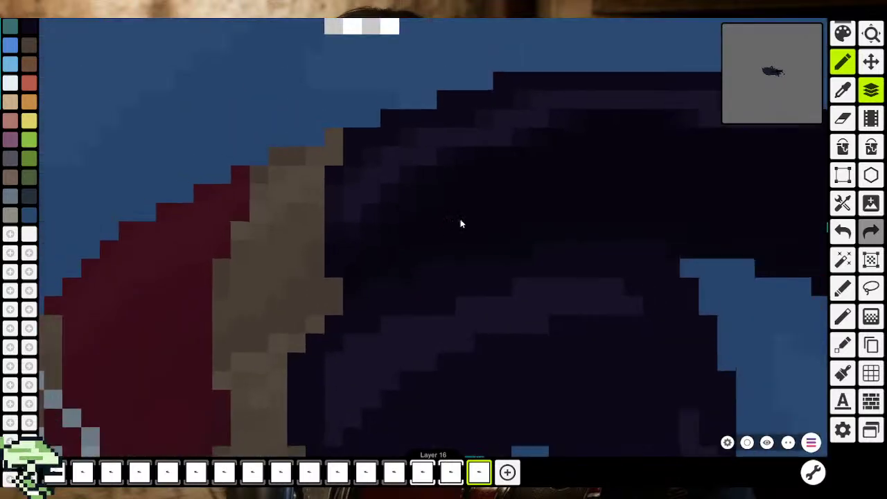
{"action": "scroll", "coordinate": [435, 191], "scroll_direction": "up", "scroll_amount": 3}
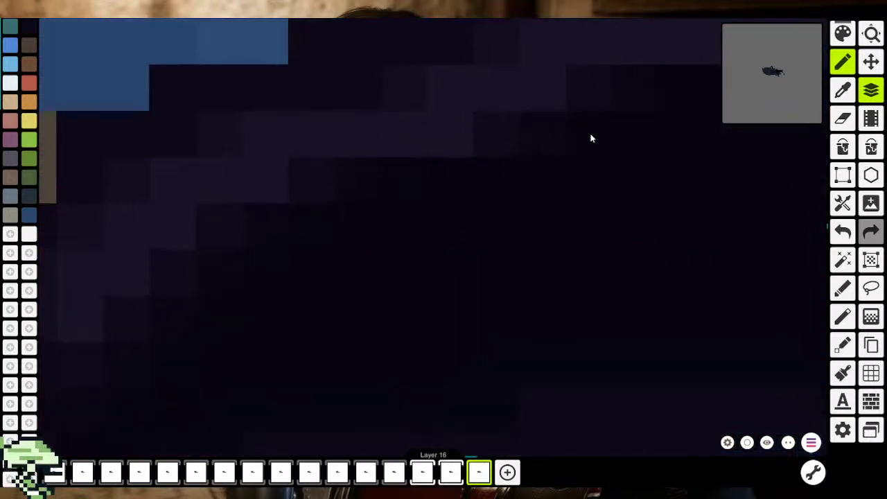
{"action": "scroll", "coordinate": [555, 228], "scroll_direction": "down", "scroll_amount": 3}
{"action": "scroll", "coordinate": [530, 273], "scroll_direction": "down", "scroll_amount": 3}
{"action": "scroll", "coordinate": [531, 272], "scroll_direction": "down", "scroll_amount": 2}
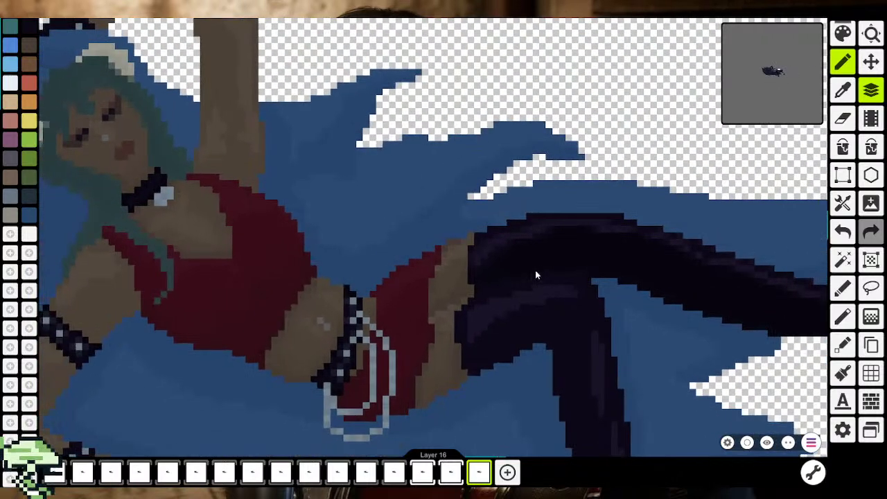
{"action": "scroll", "coordinate": [535, 274], "scroll_direction": "up", "scroll_amount": 2}
{"action": "scroll", "coordinate": [535, 273], "scroll_direction": "up", "scroll_amount": 1}
{"action": "scroll", "coordinate": [535, 273], "scroll_direction": "up", "scroll_amount": 1}
{"action": "scroll", "coordinate": [536, 273], "scroll_direction": "up", "scroll_amount": 2}
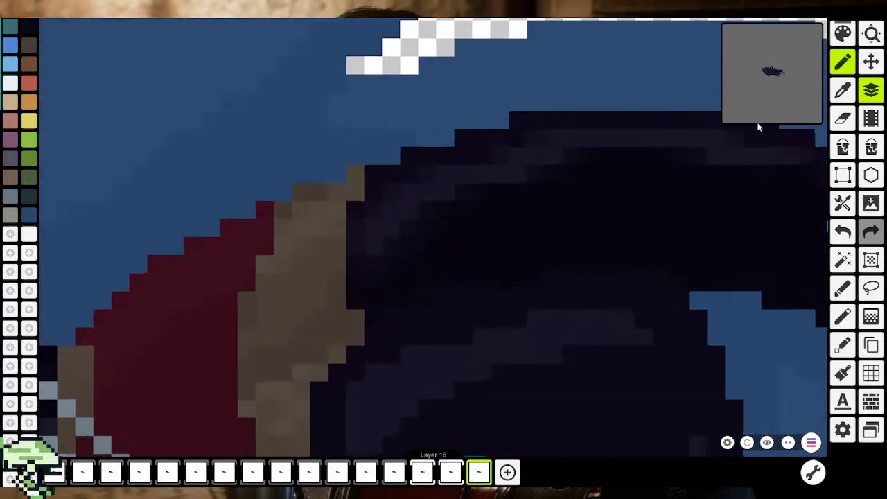
{"action": "scroll", "coordinate": [458, 229], "scroll_direction": "up", "scroll_amount": 2}
{"action": "scroll", "coordinate": [469, 198], "scroll_direction": "up", "scroll_amount": 2}
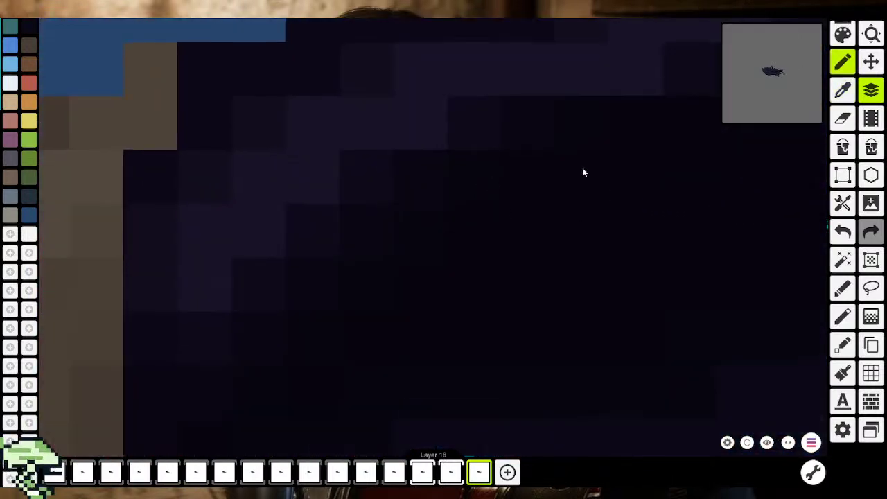
{"action": "left_click", "coordinate": [843, 35]}
{"action": "left_click", "coordinate": [430, 351]}
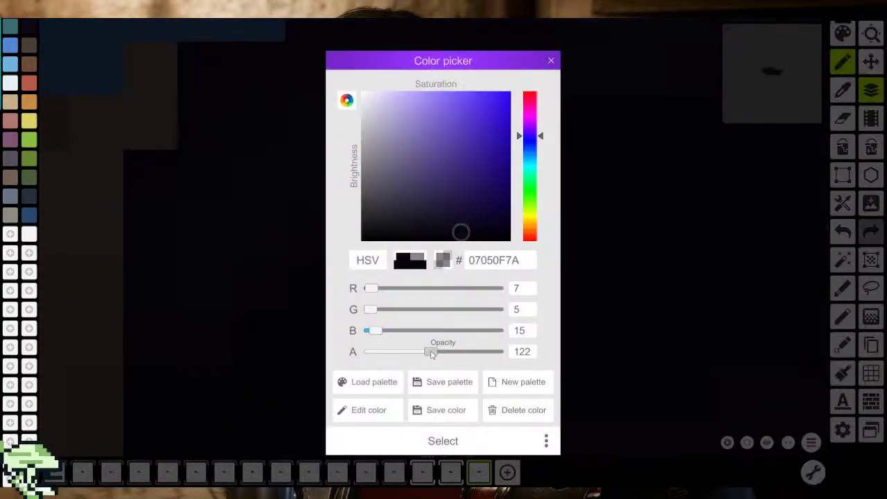
{"action": "left_click", "coordinate": [443, 440]}
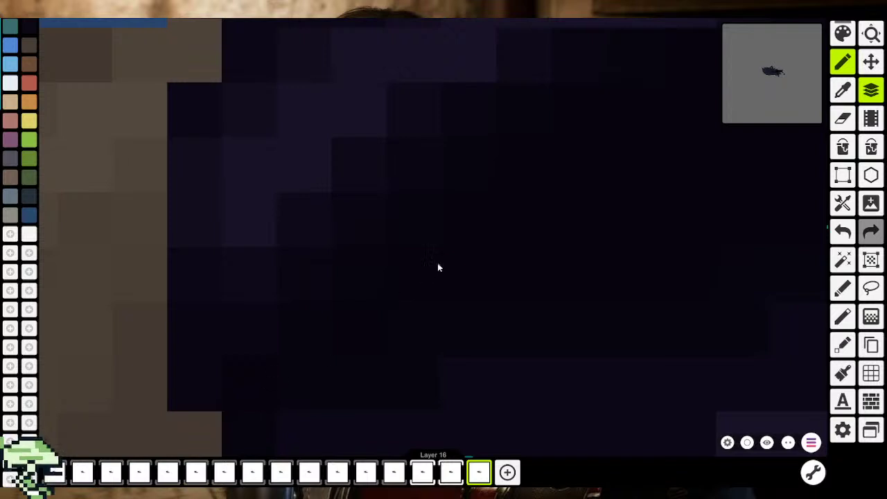
Recheck the 122 opacity, zoom out to the whole figure, and undo the last edit
{"action": "left_click_drag", "start_coordinate": [485, 232], "coordinate": [337, 370]}
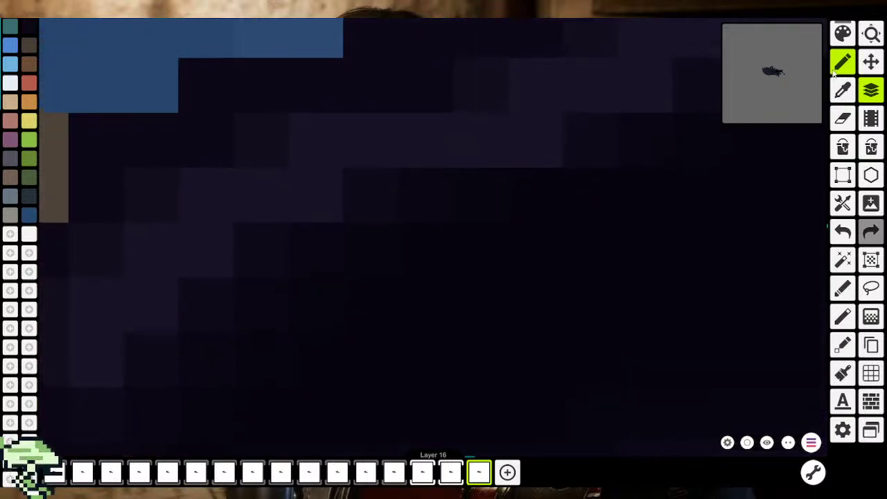
{"action": "left_click", "coordinate": [848, 36]}
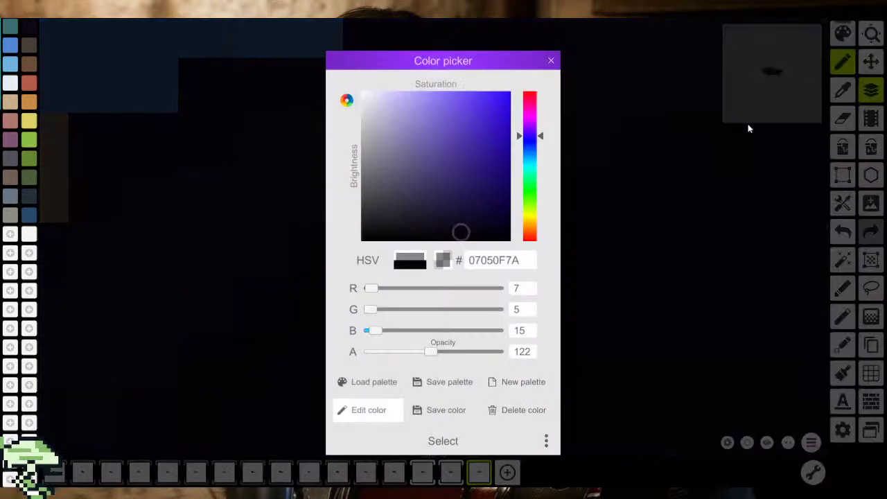
{"action": "left_click", "coordinate": [551, 61]}
{"action": "left_click_drag", "start_coordinate": [565, 182], "coordinate": [547, 211]}
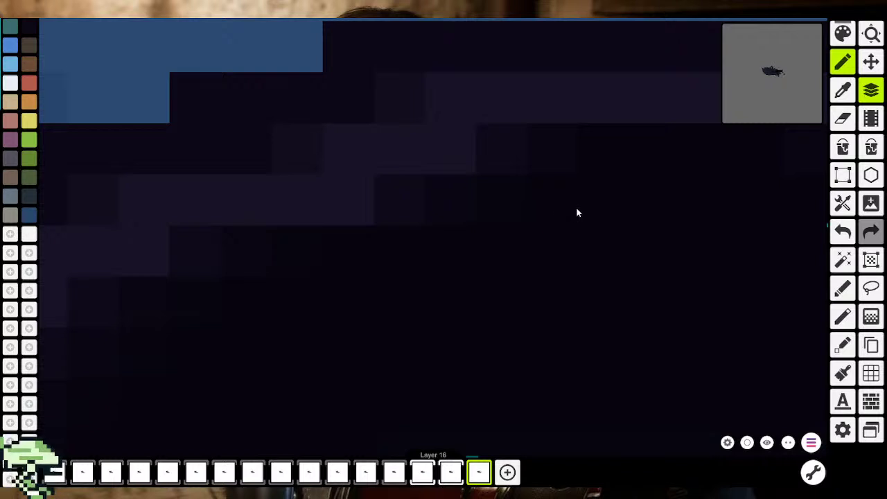
{"action": "scroll", "coordinate": [581, 238], "scroll_direction": "up", "scroll_amount": 2}
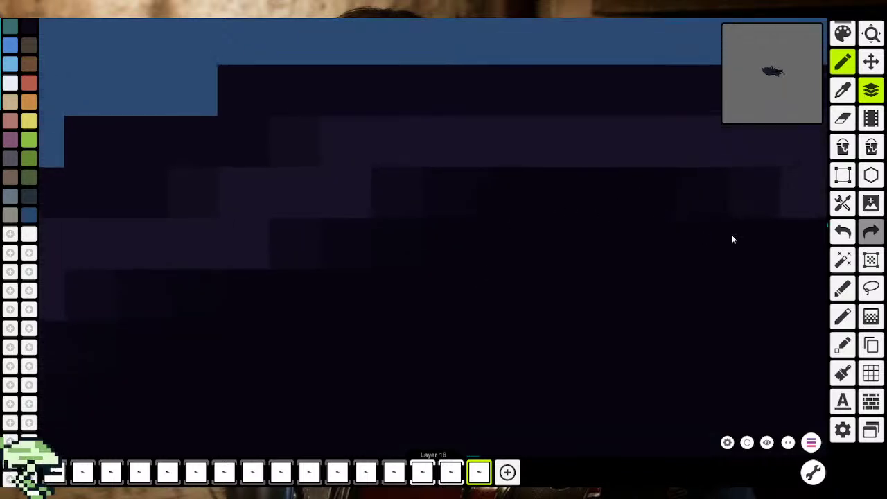
{"action": "scroll", "coordinate": [696, 297], "scroll_direction": "down", "scroll_amount": 2}
{"action": "scroll", "coordinate": [687, 305], "scroll_direction": "down", "scroll_amount": 2}
{"action": "scroll", "coordinate": [560, 295], "scroll_direction": "down", "scroll_amount": 2}
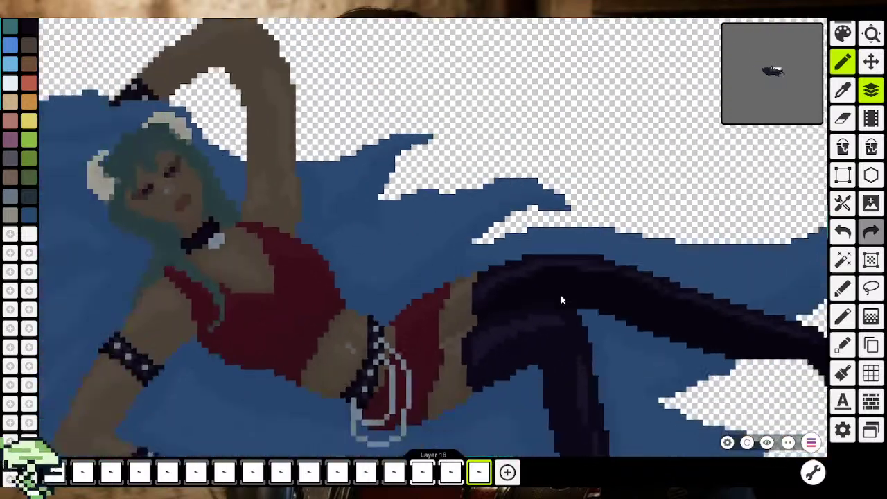
{"action": "scroll", "coordinate": [560, 295], "scroll_direction": "down", "scroll_amount": 2}
{"action": "left_click_drag", "start_coordinate": [569, 312], "coordinate": [525, 291]}
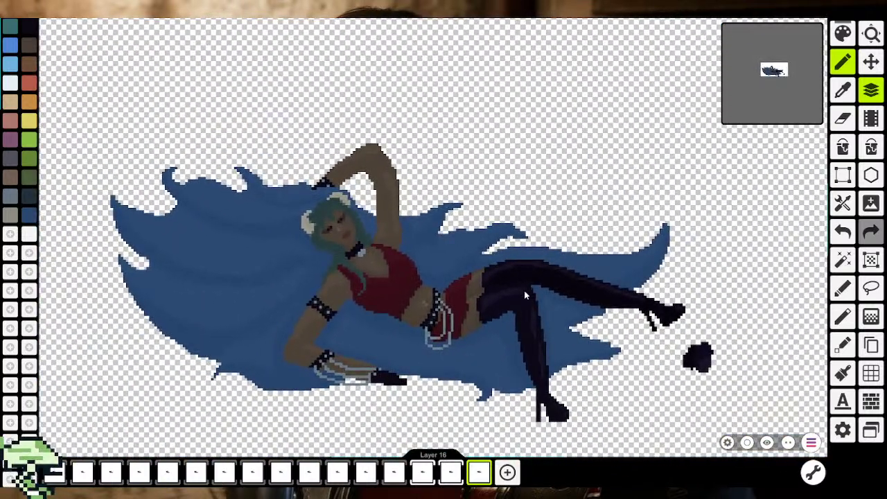
{"action": "scroll", "coordinate": [524, 290], "scroll_direction": "down", "scroll_amount": 1}
{"action": "scroll", "coordinate": [527, 298], "scroll_direction": "down", "scroll_amount": 1}
{"action": "scroll", "coordinate": [534, 322], "scroll_direction": "down", "scroll_amount": 1}
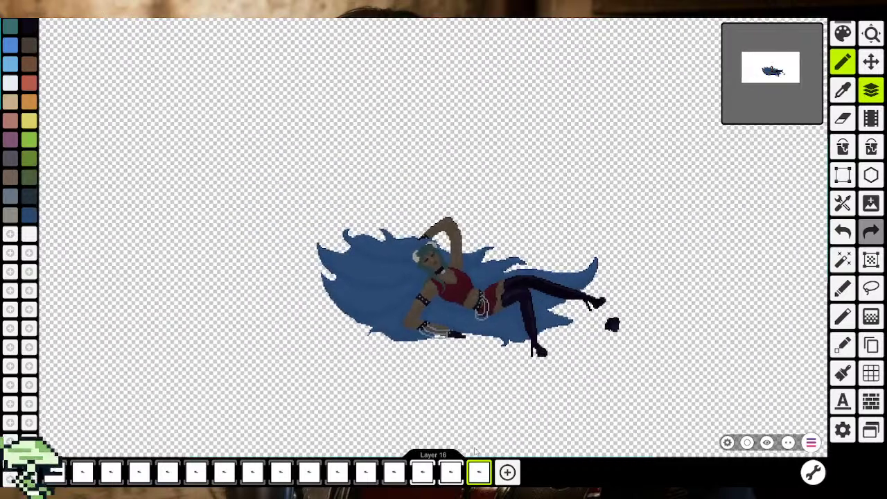
{"action": "key", "text": "ctrl+z"}
Zoom in on the crossed boots and sample a shade from the boot
{"action": "scroll", "coordinate": [474, 290], "scroll_direction": "up", "scroll_amount": 2}
{"action": "scroll", "coordinate": [477, 288], "scroll_direction": "up", "scroll_amount": 2}
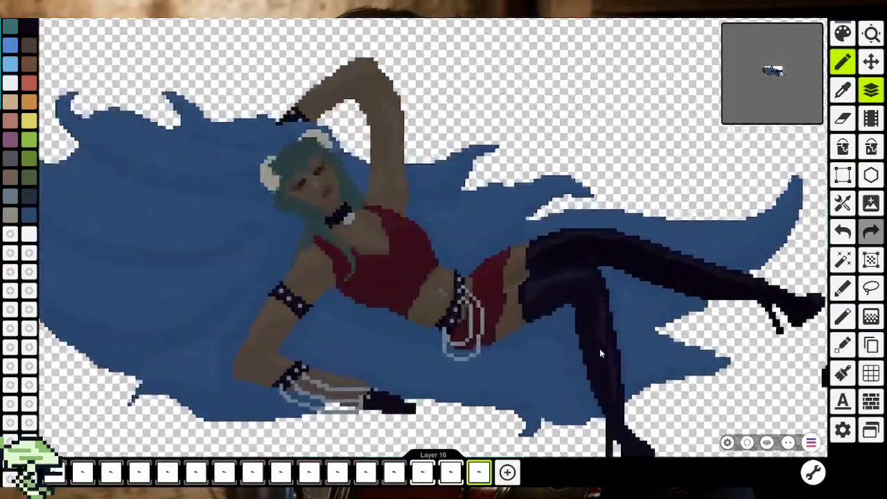
{"action": "scroll", "coordinate": [519, 290], "scroll_direction": "up", "scroll_amount": 2}
{"action": "scroll", "coordinate": [516, 274], "scroll_direction": "up", "scroll_amount": 2}
{"action": "scroll", "coordinate": [513, 274], "scroll_direction": "up", "scroll_amount": 1}
{"action": "scroll", "coordinate": [415, 326], "scroll_direction": "up", "scroll_amount": 2}
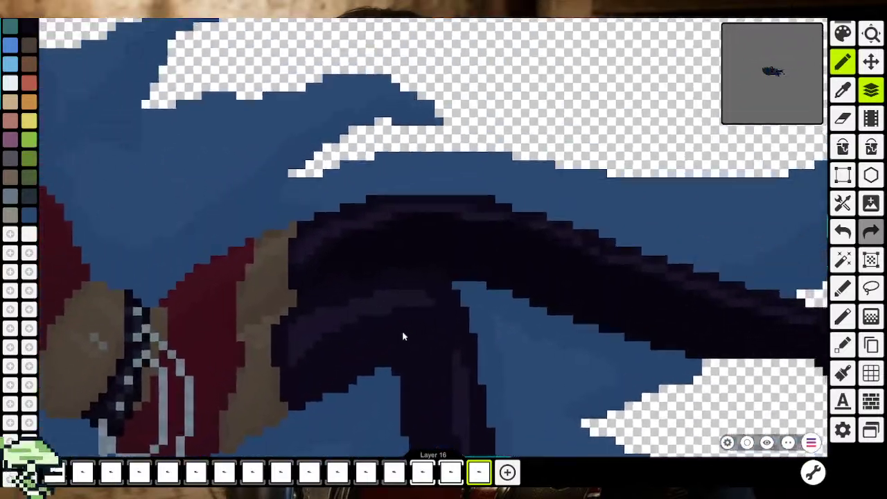
{"action": "scroll", "coordinate": [412, 305], "scroll_direction": "up", "scroll_amount": 1}
{"action": "left_click_drag", "start_coordinate": [412, 305], "coordinate": [404, 239]}
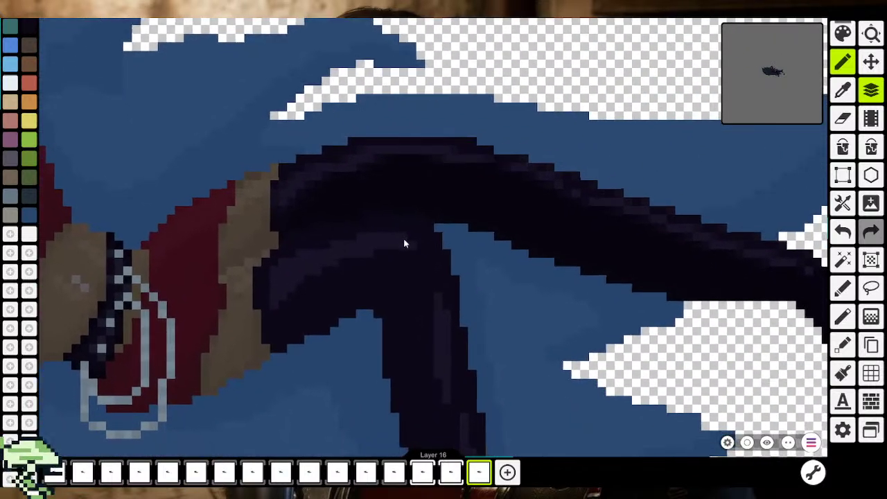
{"action": "key", "text": "i"}
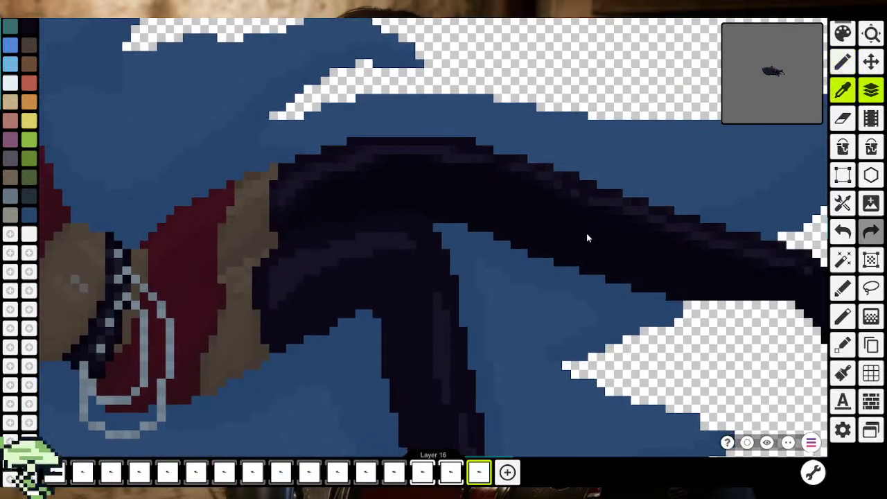
{"action": "left_click", "coordinate": [595, 230]}
{"action": "left_click", "coordinate": [843, 147]}
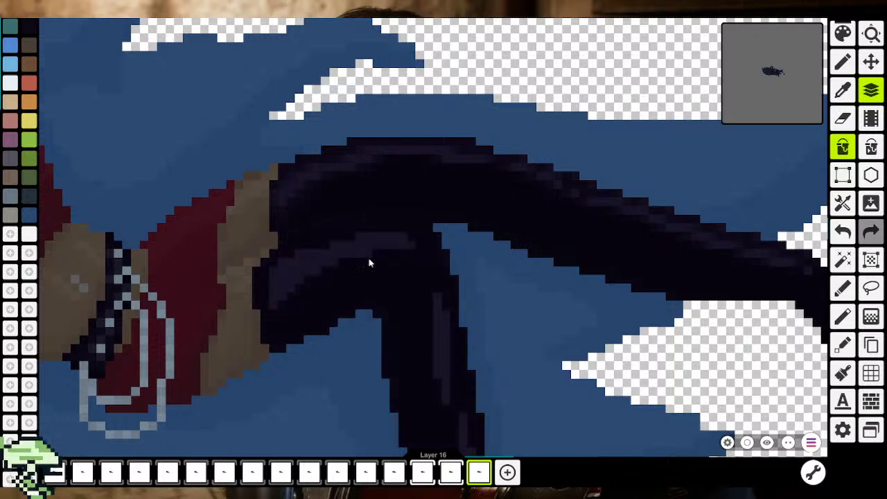
{"action": "scroll", "coordinate": [368, 263], "scroll_direction": "up", "scroll_amount": 1}
{"action": "scroll", "coordinate": [362, 243], "scroll_direction": "up", "scroll_amount": 2}
{"action": "scroll", "coordinate": [337, 220], "scroll_direction": "down", "scroll_amount": 3}
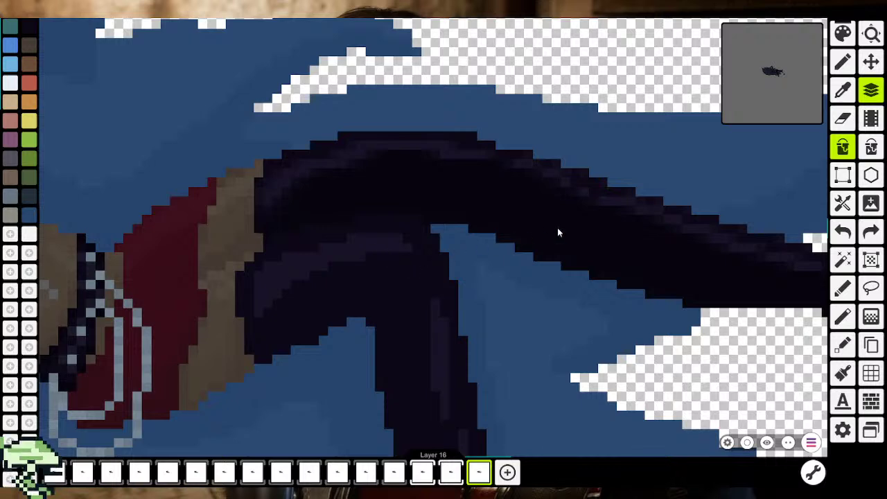
Sample a dark boot shade and pencil a dark pixel onto the boot
{"action": "left_click", "coordinate": [844, 89]}
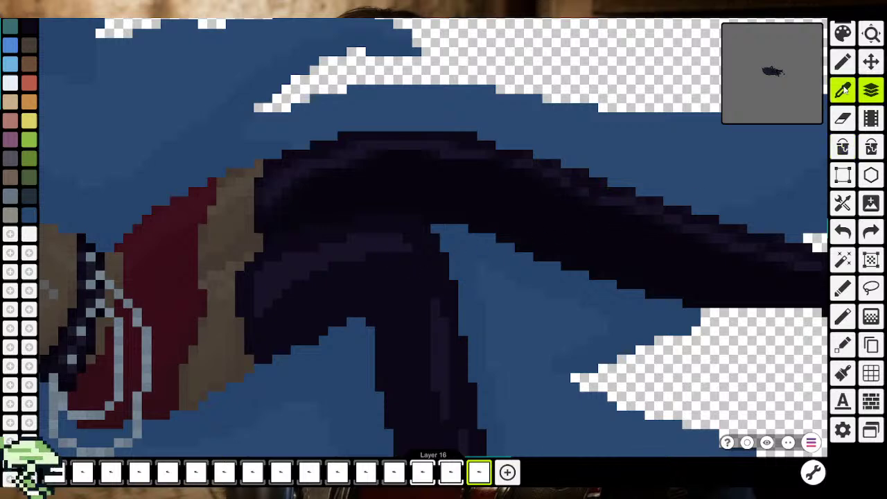
{"action": "left_click", "coordinate": [487, 240]}
{"action": "scroll", "coordinate": [217, 290], "scroll_direction": "up", "scroll_amount": 2}
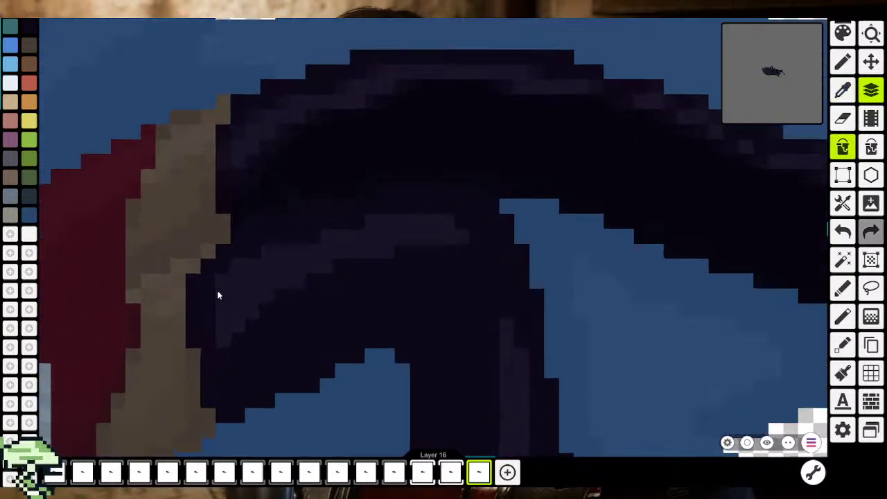
{"action": "scroll", "coordinate": [202, 301], "scroll_direction": "up", "scroll_amount": 2}
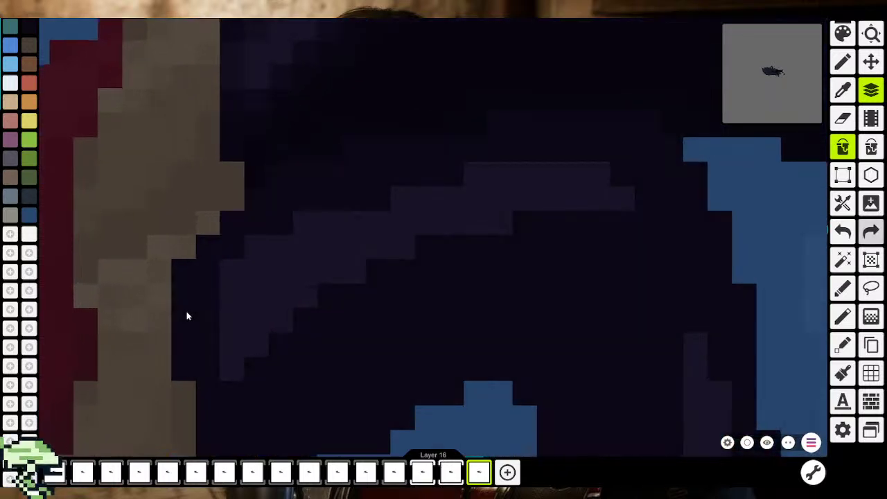
{"action": "key", "text": "b"}
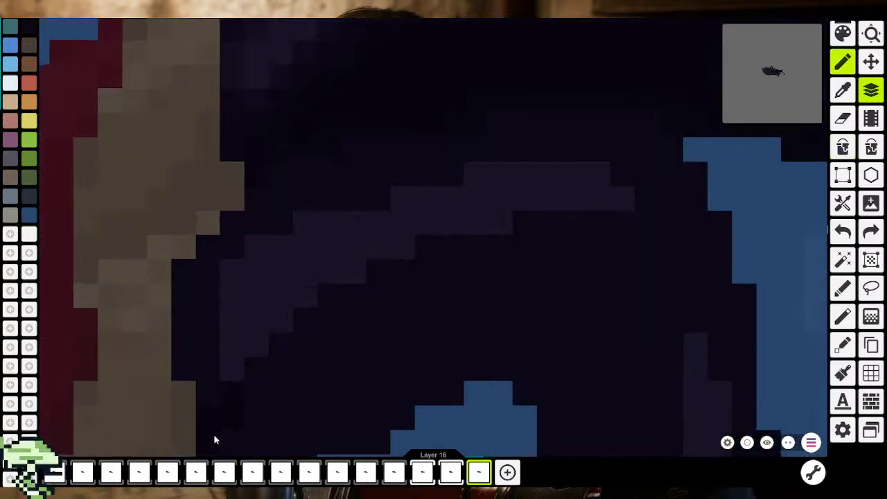
{"action": "left_click", "coordinate": [215, 439]}
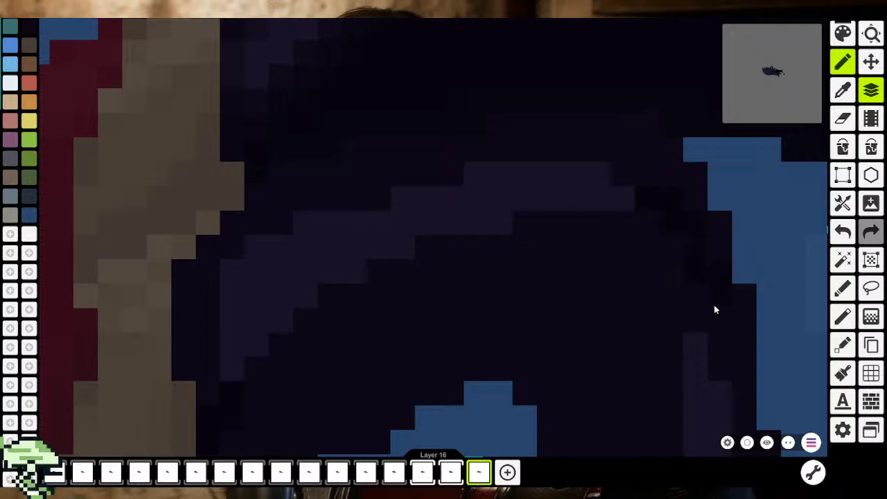
{"action": "scroll", "coordinate": [721, 362], "scroll_direction": "down", "scroll_amount": 1}
{"action": "scroll", "coordinate": [715, 342], "scroll_direction": "down", "scroll_amount": 2}
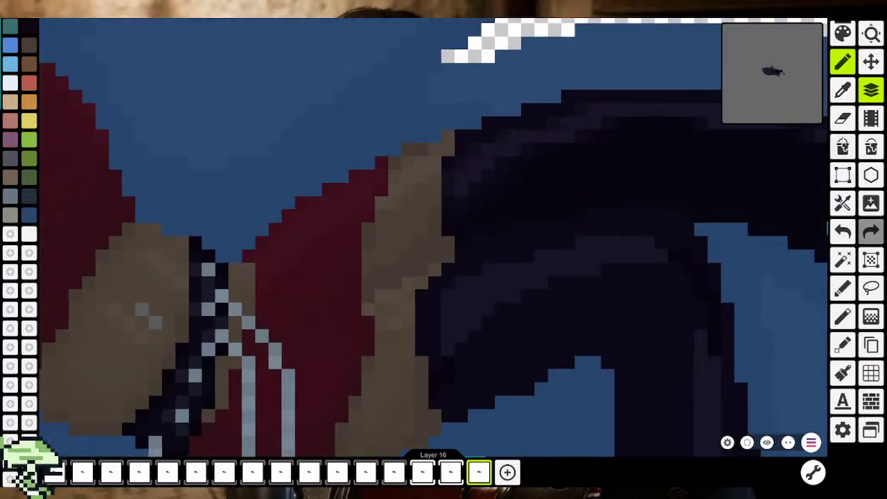
Sample another boot shade and repaint a pixel in the boot's shading band
{"action": "key", "text": "g"}
{"action": "scroll", "coordinate": [637, 333], "scroll_direction": "down", "scroll_amount": 1}
{"action": "scroll", "coordinate": [633, 340], "scroll_direction": "down", "scroll_amount": 2}
{"action": "scroll", "coordinate": [630, 340], "scroll_direction": "down", "scroll_amount": 1}
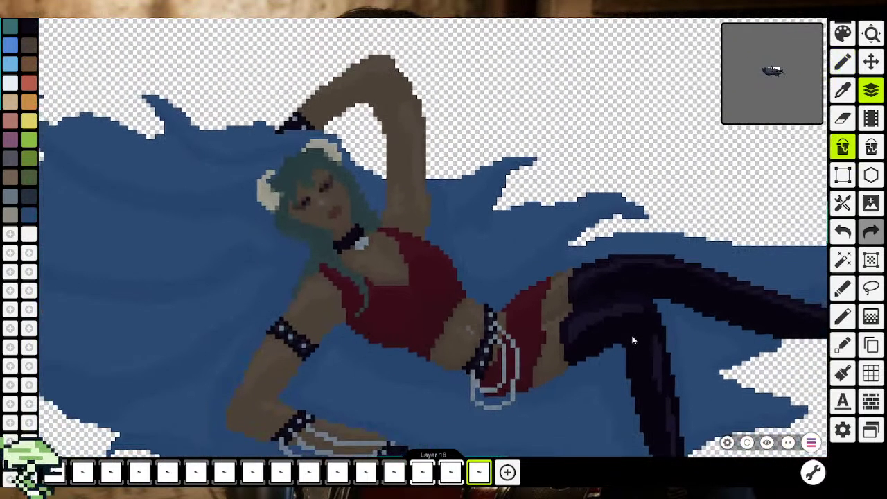
{"action": "scroll", "coordinate": [632, 340], "scroll_direction": "down", "scroll_amount": 3}
{"action": "scroll", "coordinate": [618, 339], "scroll_direction": "up", "scroll_amount": 1}
{"action": "scroll", "coordinate": [535, 344], "scroll_direction": "up", "scroll_amount": 3}
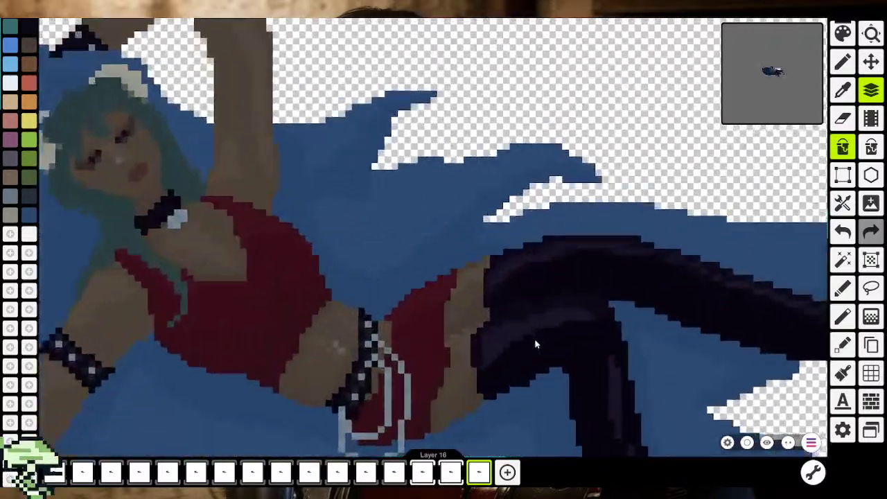
{"action": "scroll", "coordinate": [534, 344], "scroll_direction": "up", "scroll_amount": 2}
{"action": "scroll", "coordinate": [535, 336], "scroll_direction": "up", "scroll_amount": 2}
{"action": "key", "text": "i"}
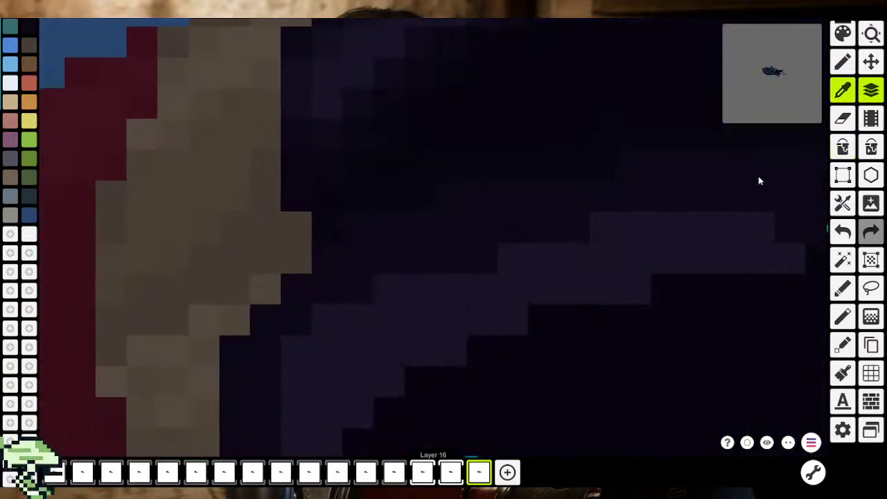
{"action": "left_click", "coordinate": [493, 285]}
{"action": "scroll", "coordinate": [416, 298], "scroll_direction": "up", "scroll_amount": 1}
{"action": "scroll", "coordinate": [385, 291], "scroll_direction": "down", "scroll_amount": 1}
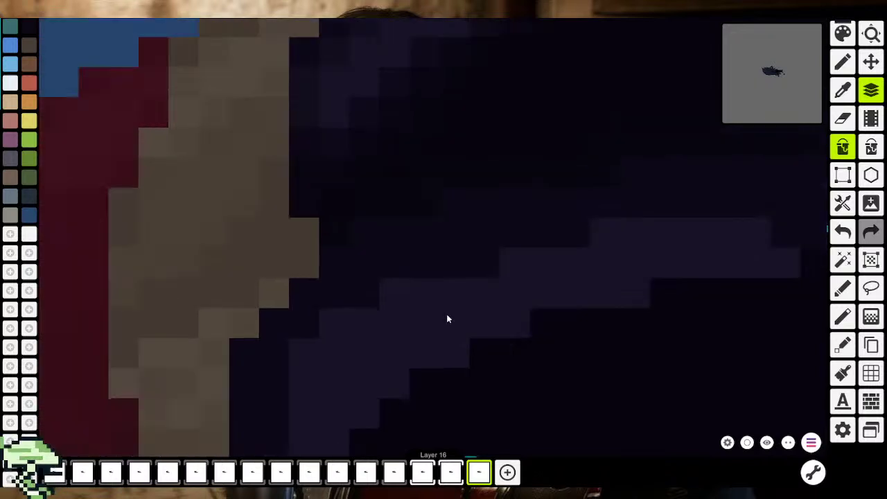
{"action": "scroll", "coordinate": [447, 317], "scroll_direction": "down", "scroll_amount": 1}
{"action": "scroll", "coordinate": [415, 237], "scroll_direction": "down", "scroll_amount": 1}
{"action": "scroll", "coordinate": [331, 303], "scroll_direction": "down", "scroll_amount": 1}
{"action": "scroll", "coordinate": [448, 226], "scroll_direction": "up", "scroll_amount": 1}
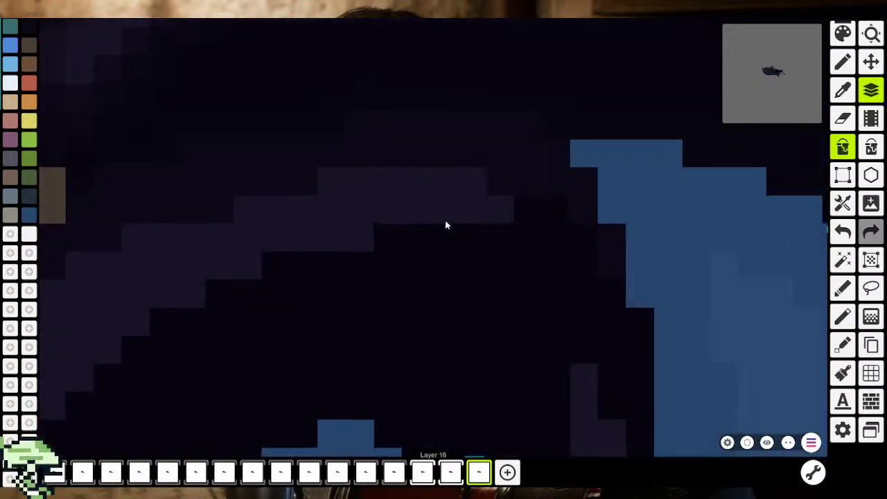
{"action": "scroll", "coordinate": [561, 303], "scroll_direction": "down", "scroll_amount": 5}
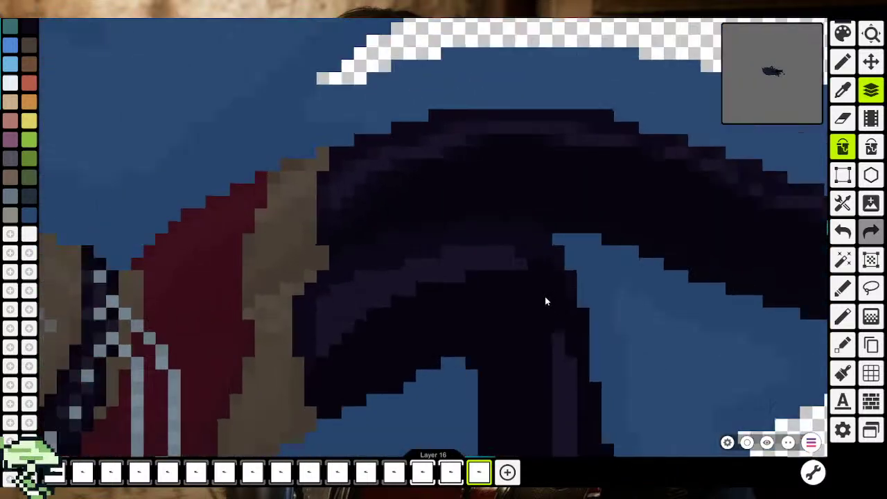
{"action": "scroll", "coordinate": [547, 301], "scroll_direction": "up", "scroll_amount": 1}
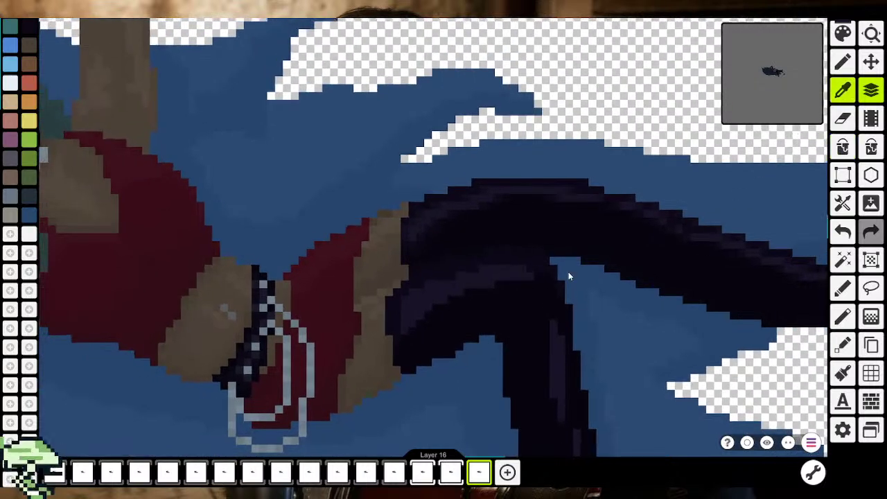
{"action": "scroll", "coordinate": [568, 271], "scroll_direction": "up", "scroll_amount": 1}
{"action": "scroll", "coordinate": [550, 251], "scroll_direction": "up", "scroll_amount": 1}
{"action": "scroll", "coordinate": [553, 315], "scroll_direction": "up", "scroll_amount": 1}
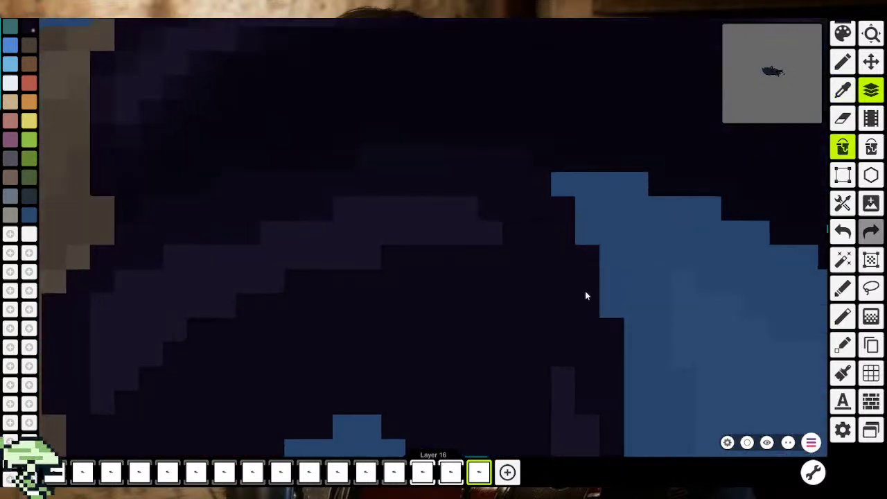
{"action": "key", "text": "b"}
{"action": "left_click", "coordinate": [575, 295]}
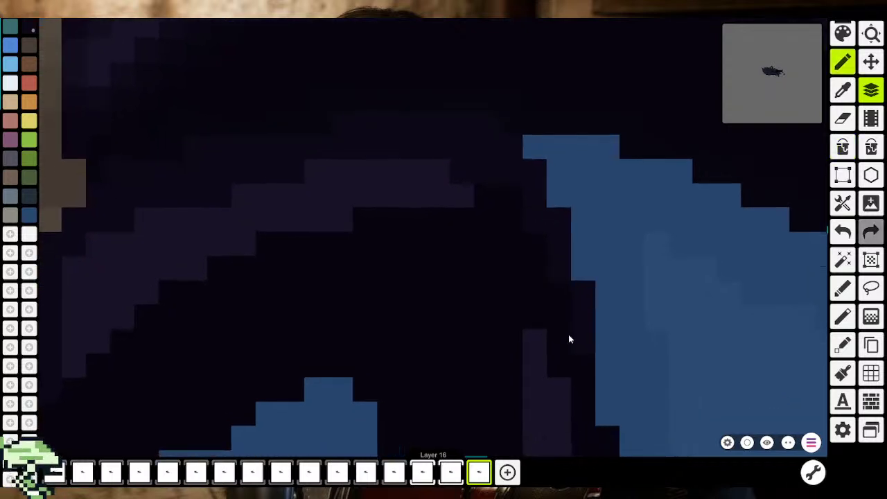
Pan down the leg to the lower boot and zoom out
{"action": "left_click_drag", "start_coordinate": [586, 390], "coordinate": [519, 222]}
{"action": "mouse_move", "coordinate": [560, 305]}
{"action": "left_mouse_down"}
{"action": "mouse_move", "coordinate": [548, 319]}
{"action": "mouse_move", "coordinate": [519, 277]}
{"action": "mouse_move", "coordinate": [527, 333]}
{"action": "mouse_move", "coordinate": [496, 267]}
{"action": "left_mouse_up"}
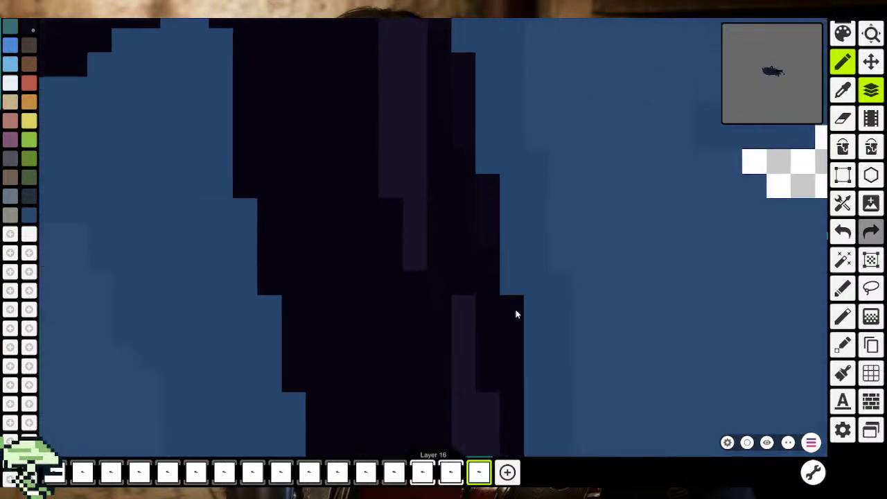
{"action": "scroll", "coordinate": [513, 372], "scroll_direction": "down", "scroll_amount": 2}
{"action": "scroll", "coordinate": [512, 370], "scroll_direction": "down", "scroll_amount": 3}
{"action": "scroll", "coordinate": [507, 368], "scroll_direction": "down", "scroll_amount": 3}
Zoom around the boot and sample its shades with the eyedropper
{"action": "scroll", "coordinate": [504, 370], "scroll_direction": "down", "scroll_amount": 2}
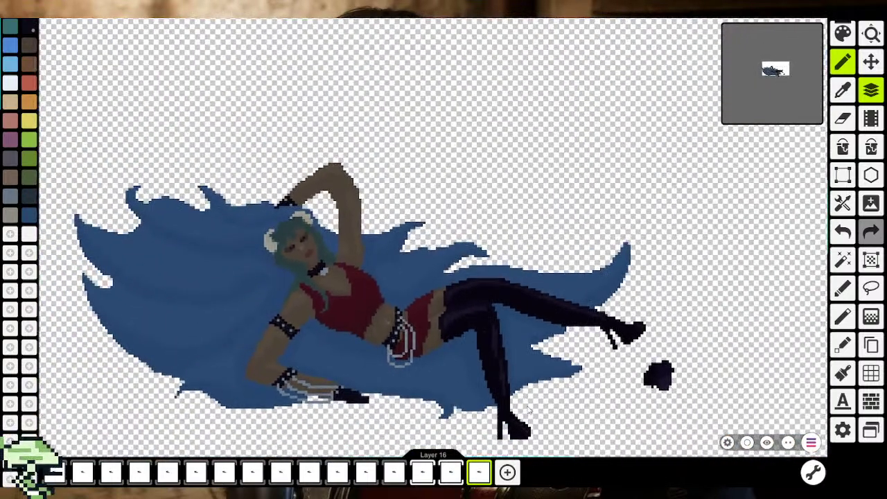
{"action": "scroll", "coordinate": [520, 390], "scroll_direction": "up", "scroll_amount": 1}
{"action": "scroll", "coordinate": [490, 325], "scroll_direction": "up", "scroll_amount": 2}
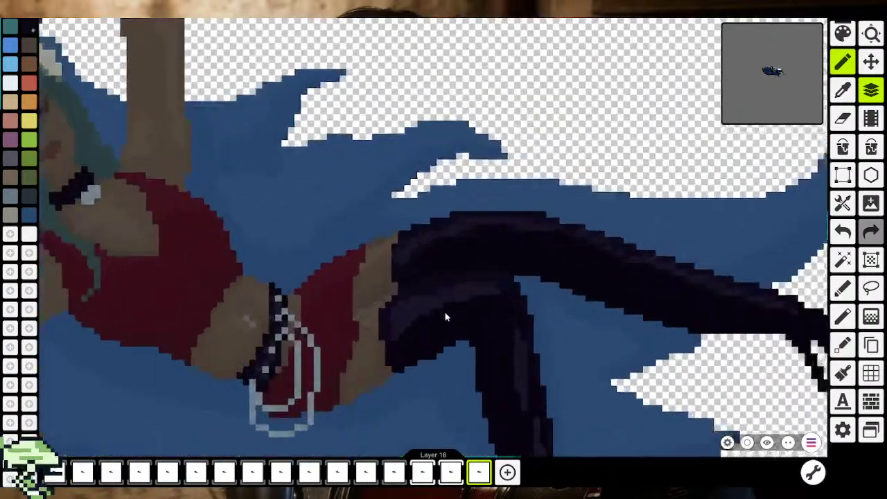
{"action": "scroll", "coordinate": [445, 370], "scroll_direction": "up", "scroll_amount": 2}
{"action": "scroll", "coordinate": [415, 304], "scroll_direction": "up", "scroll_amount": 2}
{"action": "scroll", "coordinate": [414, 302], "scroll_direction": "up", "scroll_amount": 2}
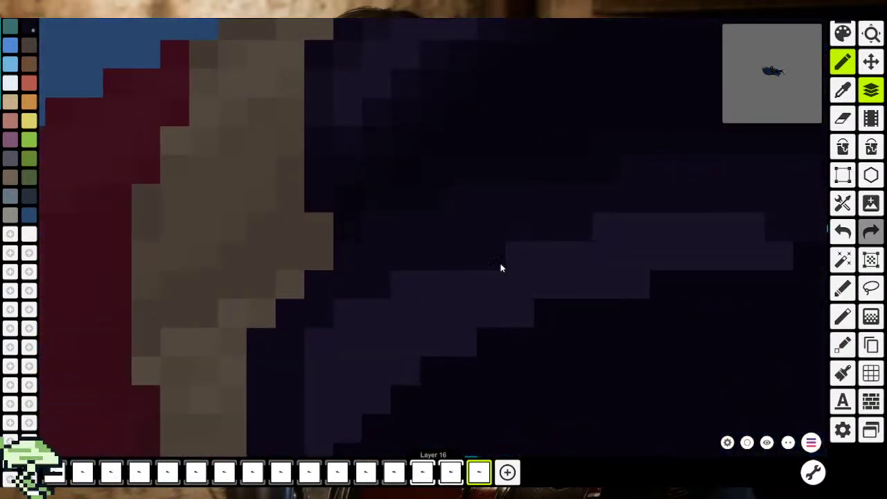
{"action": "left_click", "coordinate": [843, 118]}
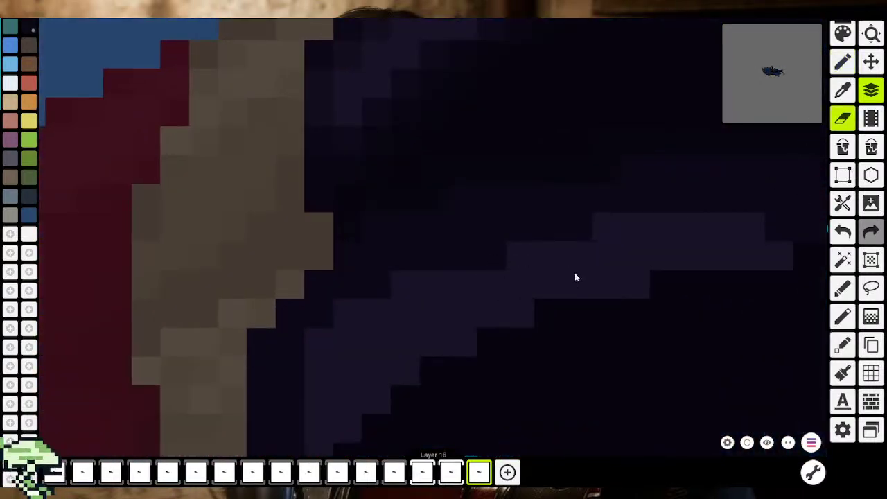
{"action": "left_click", "coordinate": [843, 90]}
{"action": "left_click", "coordinate": [611, 243]}
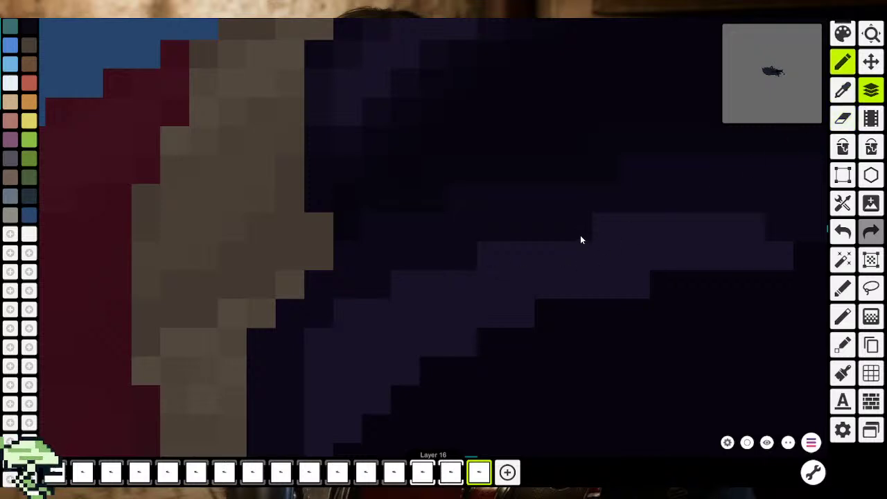
{"action": "scroll", "coordinate": [581, 239], "scroll_direction": "down", "scroll_amount": 2}
{"action": "scroll", "coordinate": [598, 266], "scroll_direction": "down", "scroll_amount": 2}
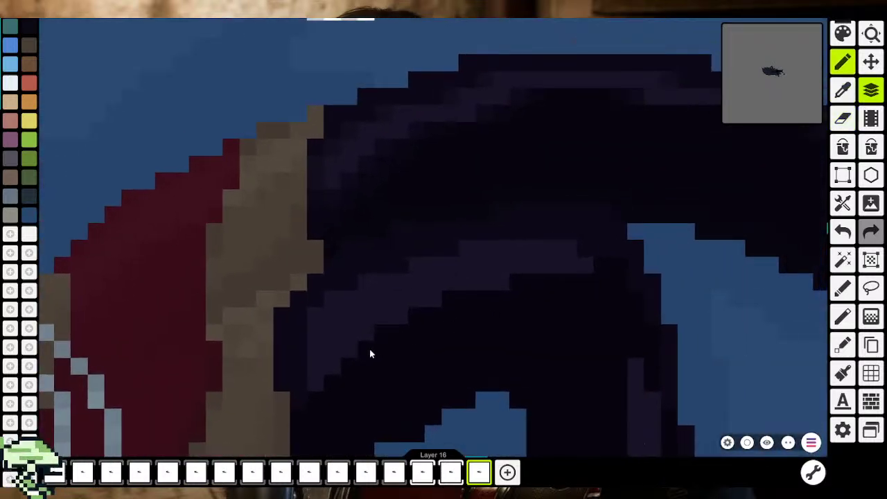
{"action": "scroll", "coordinate": [370, 353], "scroll_direction": "down", "scroll_amount": 2}
{"action": "scroll", "coordinate": [359, 368], "scroll_direction": "down", "scroll_amount": 2}
{"action": "scroll", "coordinate": [357, 373], "scroll_direction": "down", "scroll_amount": 1}
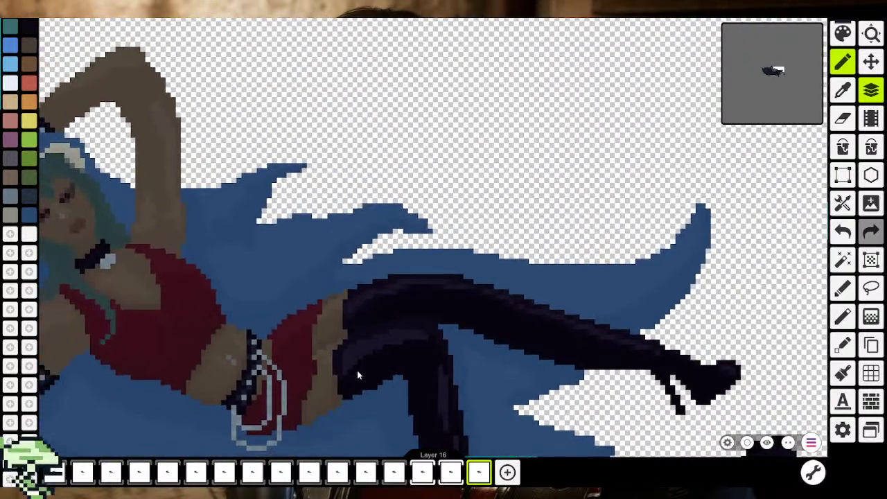
{"action": "scroll", "coordinate": [357, 372], "scroll_direction": "up", "scroll_amount": 2}
{"action": "scroll", "coordinate": [358, 369], "scroll_direction": "up", "scroll_amount": 2}
{"action": "scroll", "coordinate": [353, 347], "scroll_direction": "up", "scroll_amount": 2}
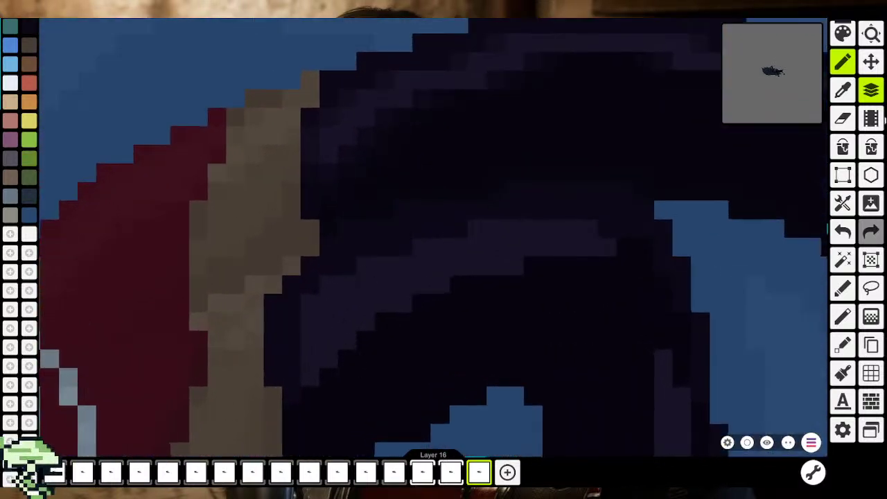
{"action": "left_click", "coordinate": [843, 90]}
{"action": "left_click", "coordinate": [304, 305]}
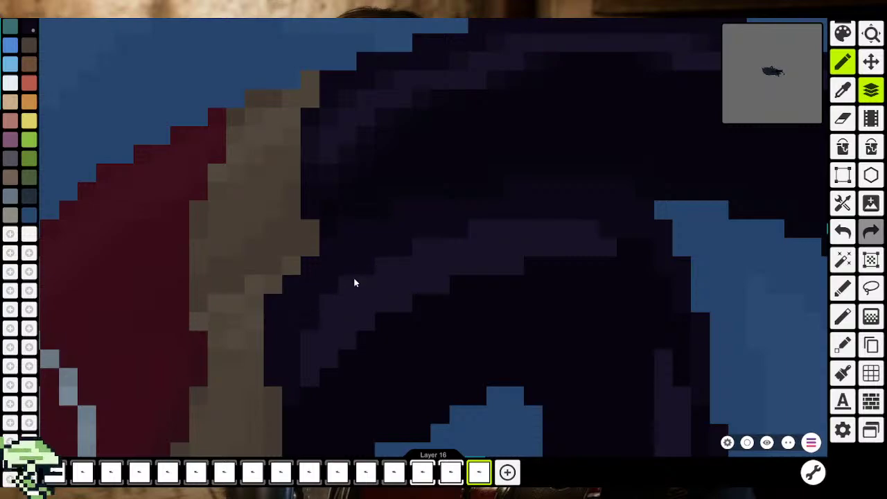
Sample the dark boot shade and darken three edge pixels of the boot highlight
{"action": "scroll", "coordinate": [355, 284], "scroll_direction": "down", "scroll_amount": 2}
{"action": "scroll", "coordinate": [355, 322], "scroll_direction": "down", "scroll_amount": 2}
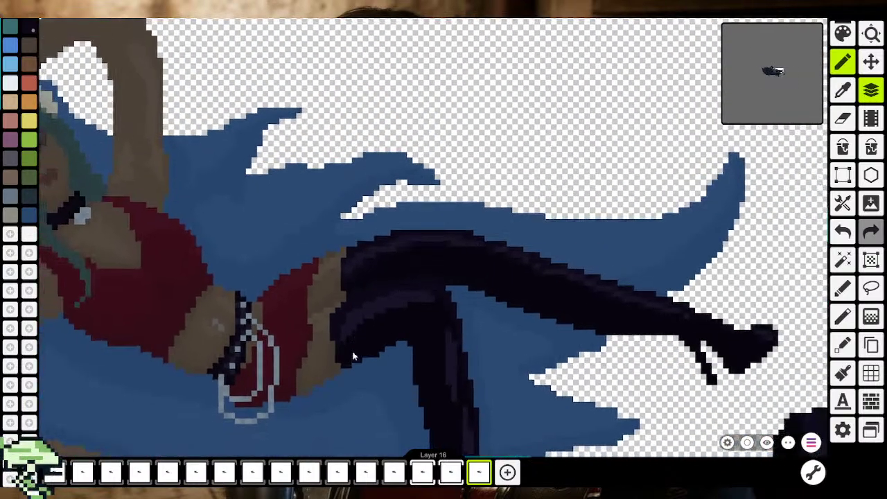
{"action": "scroll", "coordinate": [350, 353], "scroll_direction": "down", "scroll_amount": 1}
{"action": "scroll", "coordinate": [368, 343], "scroll_direction": "up", "scroll_amount": 3}
{"action": "scroll", "coordinate": [388, 329], "scroll_direction": "up", "scroll_amount": 2}
{"action": "scroll", "coordinate": [408, 319], "scroll_direction": "up", "scroll_amount": 2}
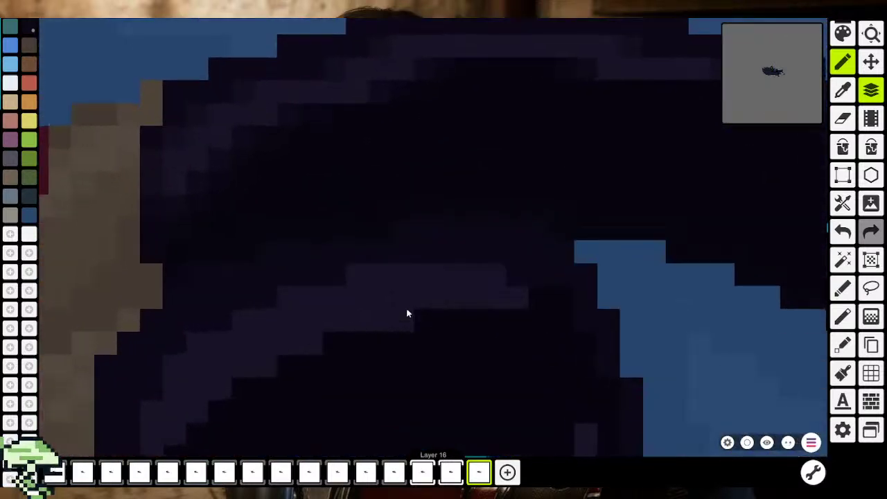
{"action": "scroll", "coordinate": [399, 347], "scroll_direction": "down", "scroll_amount": 1}
{"action": "scroll", "coordinate": [473, 270], "scroll_direction": "down", "scroll_amount": 1}
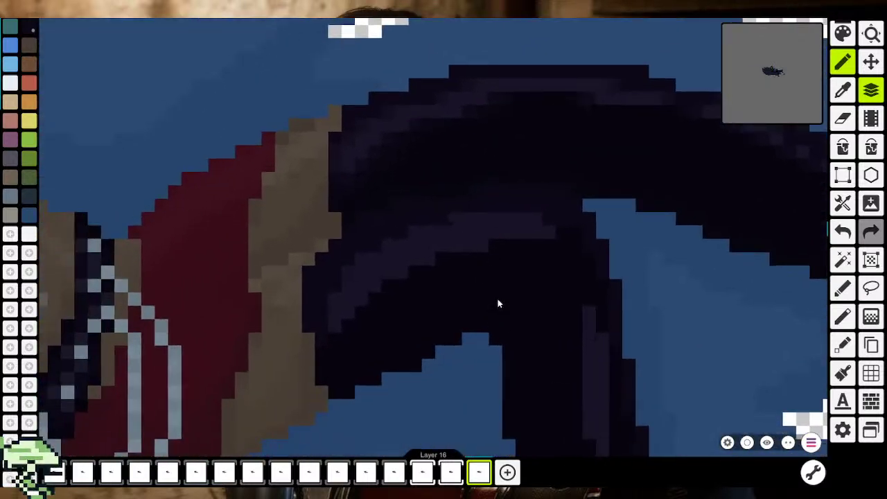
{"action": "left_click", "coordinate": [843, 90]}
{"action": "scroll", "coordinate": [474, 102], "scroll_direction": "up", "scroll_amount": 1}
{"action": "scroll", "coordinate": [453, 107], "scroll_direction": "up", "scroll_amount": 1}
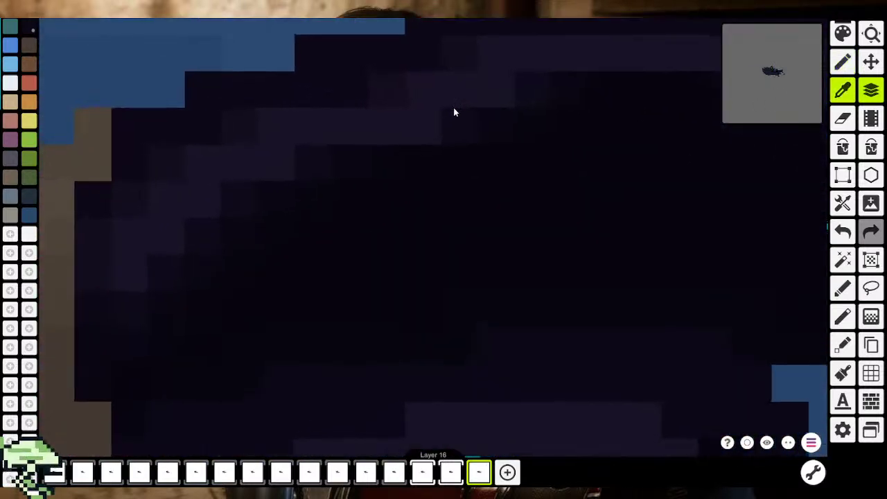
{"action": "left_click", "coordinate": [459, 132]}
{"action": "scroll", "coordinate": [429, 194], "scroll_direction": "down", "scroll_amount": 2}
{"action": "scroll", "coordinate": [415, 285], "scroll_direction": "up", "scroll_amount": 1}
{"action": "scroll", "coordinate": [402, 333], "scroll_direction": "up", "scroll_amount": 1}
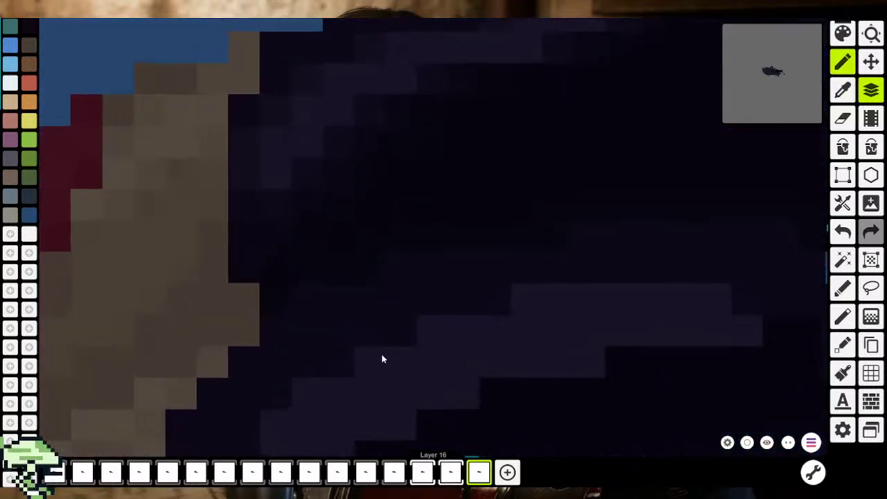
{"action": "left_click", "coordinate": [403, 318]}
{"action": "left_click", "coordinate": [477, 294]}
{"action": "left_click", "coordinate": [556, 265]}
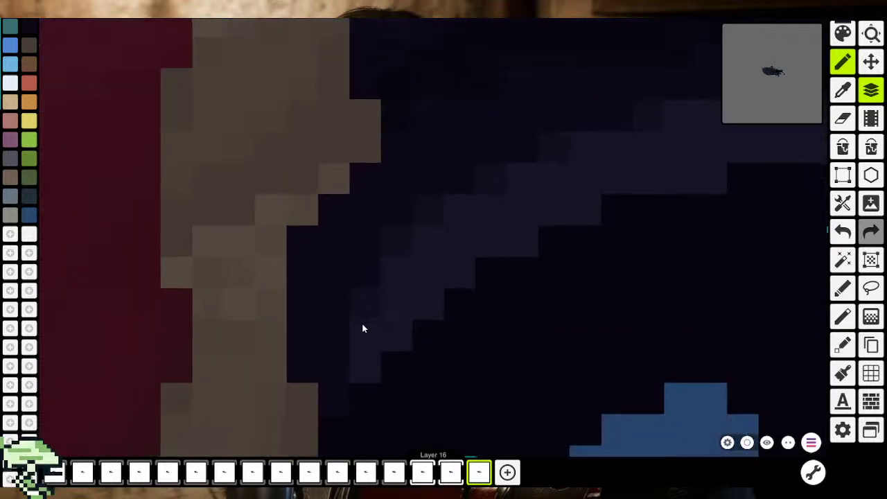
Pick the boot's dark colour 110D1D and lower its opacity to about half
{"action": "scroll", "coordinate": [546, 292], "scroll_direction": "down", "scroll_amount": 2}
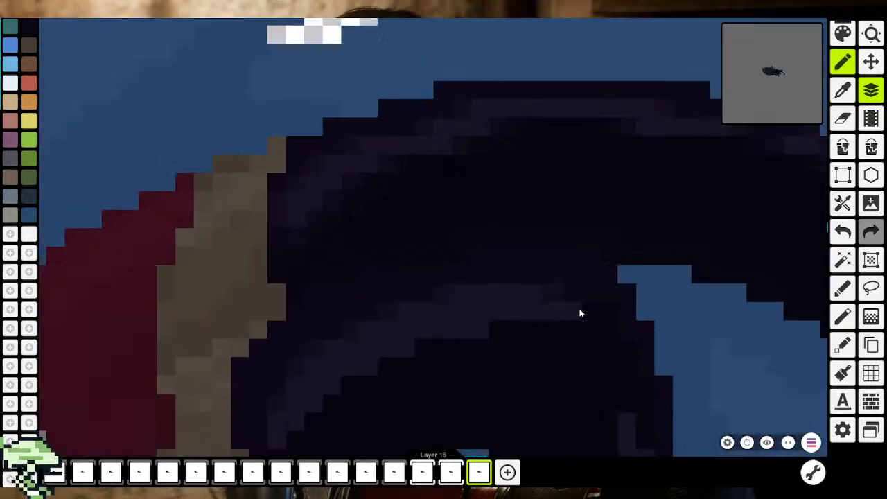
{"action": "left_click", "coordinate": [844, 92]}
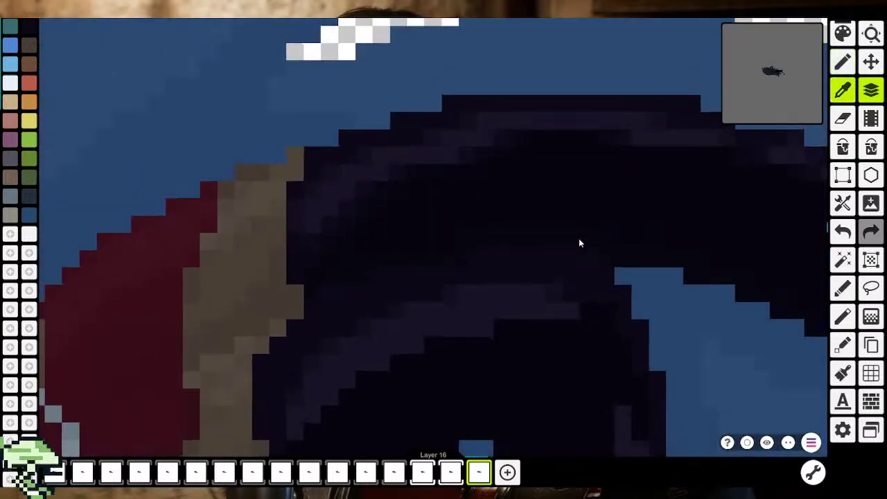
{"action": "left_click", "coordinate": [450, 300]}
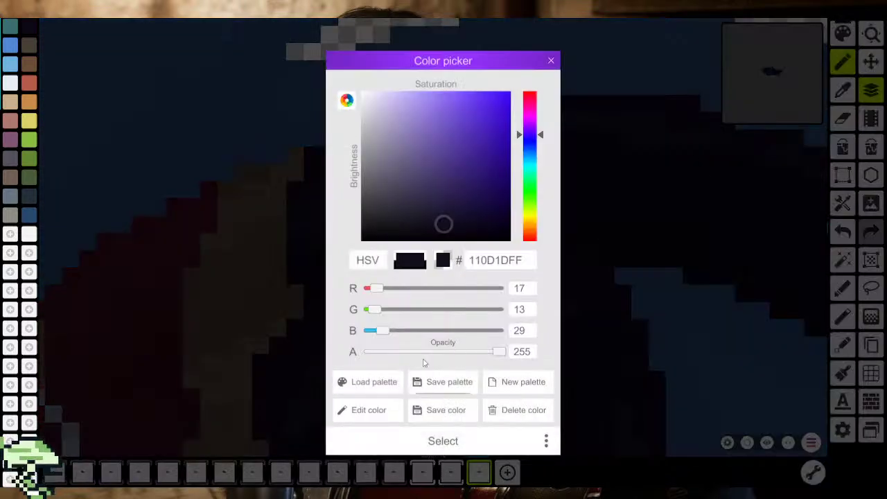
{"action": "left_click_drag", "start_coordinate": [499, 351], "coordinate": [431, 352]}
{"action": "left_click", "coordinate": [443, 441]}
Sample another dark boot colour and reduce its opacity in the colour settings
{"action": "scroll", "coordinate": [440, 440], "scroll_direction": "up", "scroll_amount": 3}
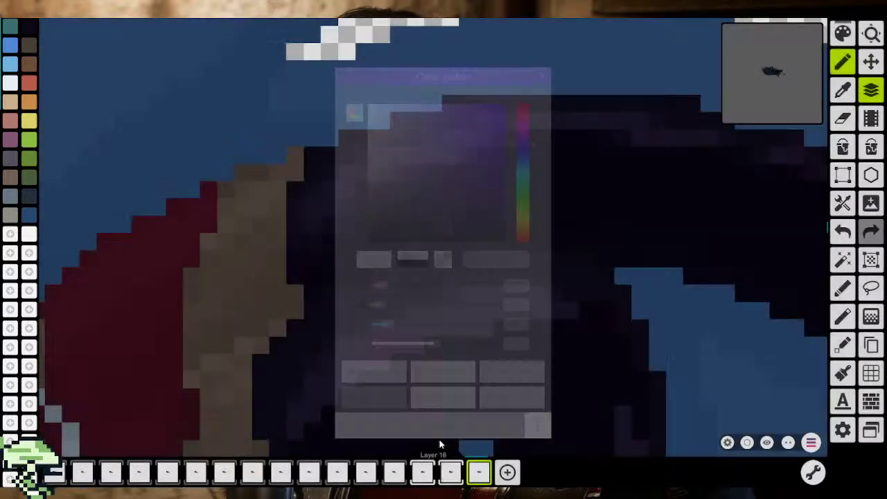
{"action": "scroll", "coordinate": [427, 317], "scroll_direction": "up", "scroll_amount": 2}
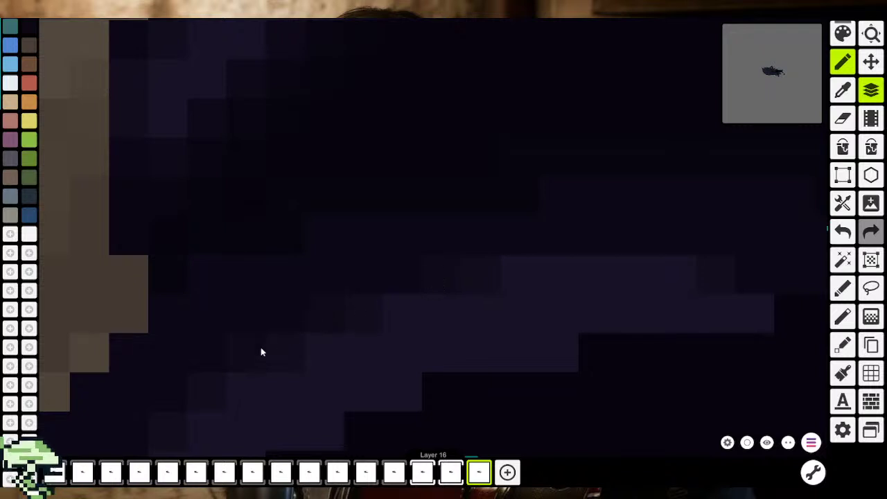
{"action": "scroll", "coordinate": [301, 254], "scroll_direction": "down", "scroll_amount": 2}
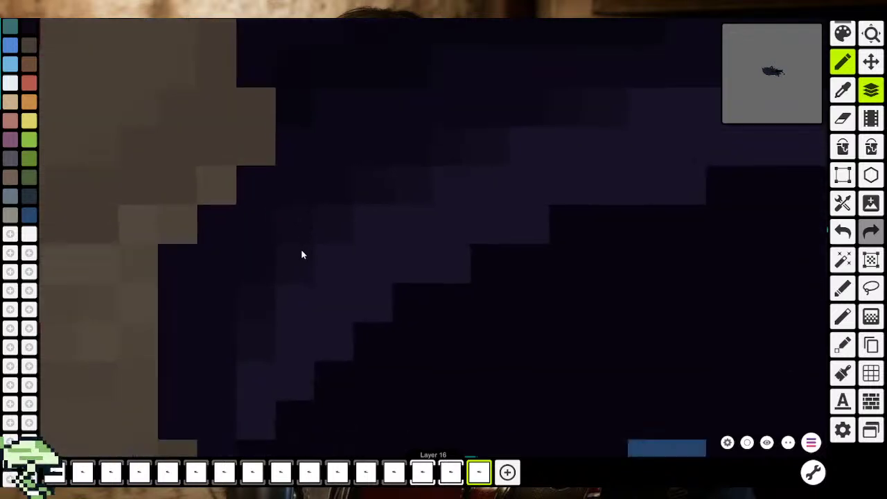
{"action": "scroll", "coordinate": [347, 298], "scroll_direction": "down", "scroll_amount": 1}
{"action": "scroll", "coordinate": [459, 277], "scroll_direction": "up", "scroll_amount": 1}
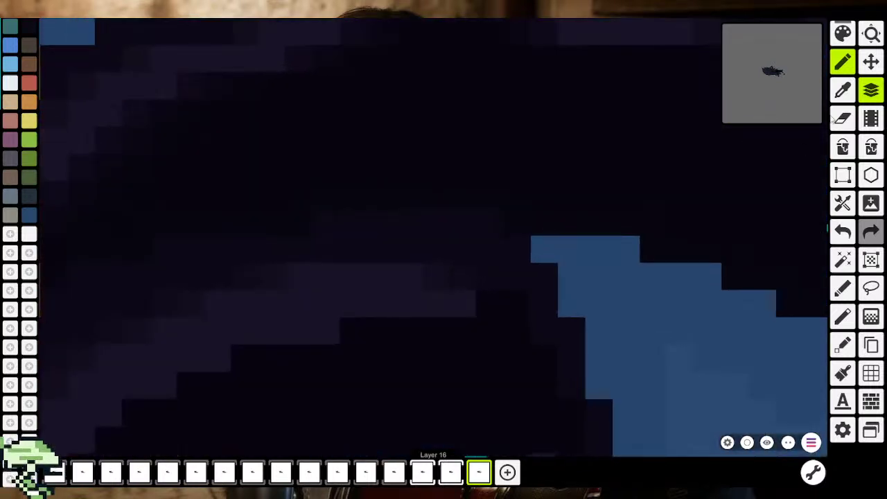
{"action": "left_click", "coordinate": [838, 97]}
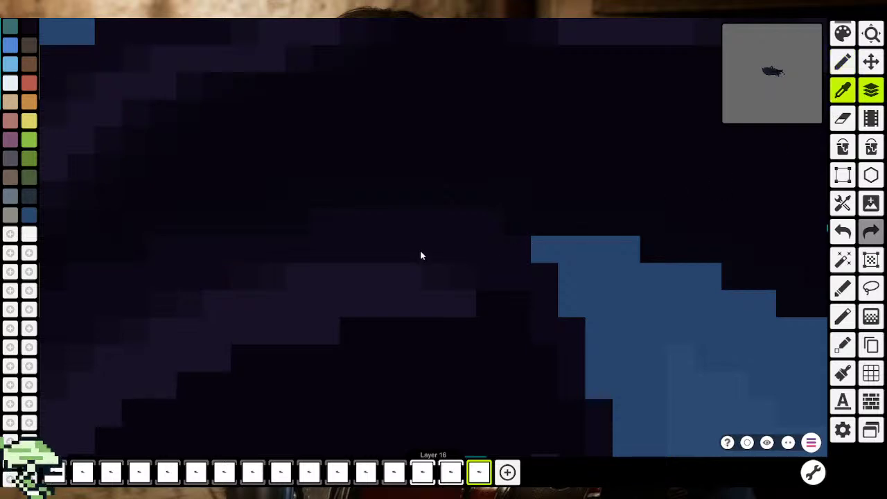
{"action": "left_click", "coordinate": [448, 267]}
{"action": "left_click", "coordinate": [843, 33]}
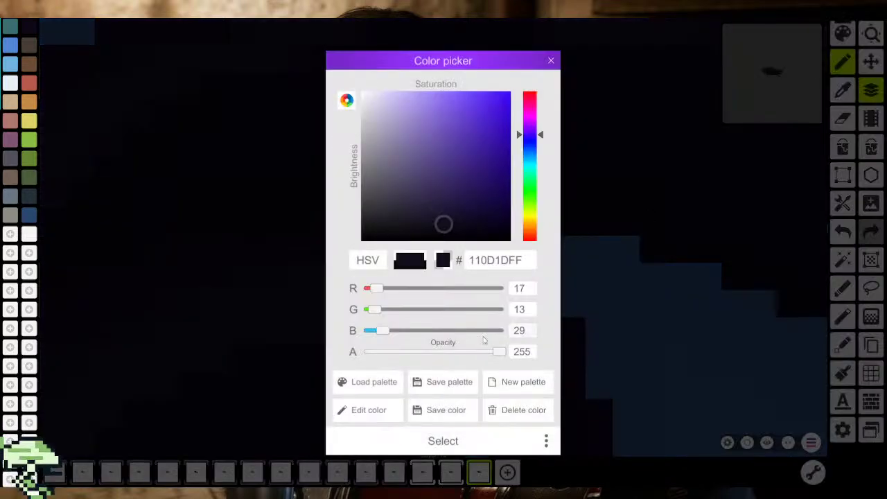
{"action": "left_click", "coordinate": [433, 352]}
{"action": "left_click", "coordinate": [469, 441]}
Bring the boot edge beside the thigh into view and sample the darkest shade 0E0A19
{"action": "scroll", "coordinate": [416, 277], "scroll_direction": "up", "scroll_amount": 2}
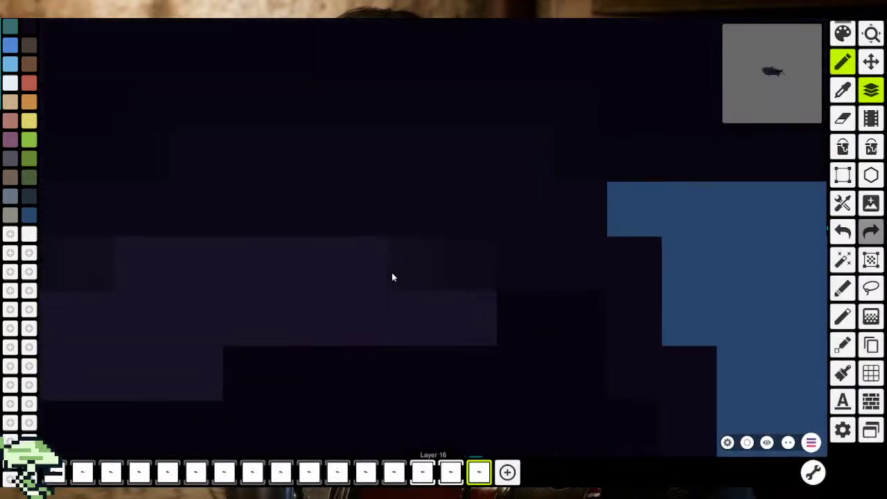
{"action": "mouse_move", "coordinate": [329, 284]}
{"action": "left_mouse_down"}
{"action": "mouse_move", "coordinate": [330, 311]}
{"action": "mouse_move", "coordinate": [368, 311]}
{"action": "mouse_move", "coordinate": [381, 356]}
{"action": "mouse_move", "coordinate": [583, 258]}
{"action": "mouse_move", "coordinate": [473, 291]}
{"action": "left_mouse_up"}
{"action": "scroll", "coordinate": [511, 271], "scroll_direction": "down", "scroll_amount": 2}
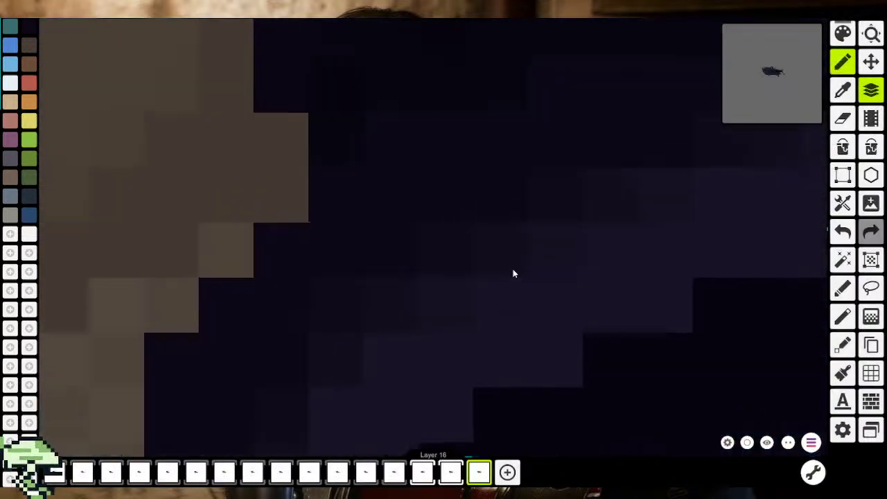
{"action": "scroll", "coordinate": [433, 323], "scroll_direction": "down", "scroll_amount": 2}
{"action": "scroll", "coordinate": [373, 346], "scroll_direction": "down", "scroll_amount": 2}
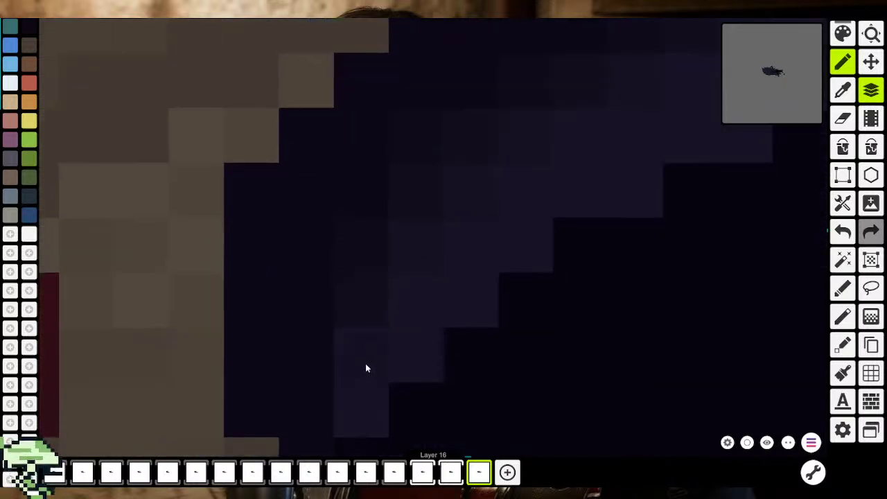
{"action": "scroll", "coordinate": [367, 367], "scroll_direction": "down", "scroll_amount": 2}
{"action": "scroll", "coordinate": [371, 357], "scroll_direction": "down", "scroll_amount": 2}
{"action": "scroll", "coordinate": [385, 355], "scroll_direction": "down", "scroll_amount": 2}
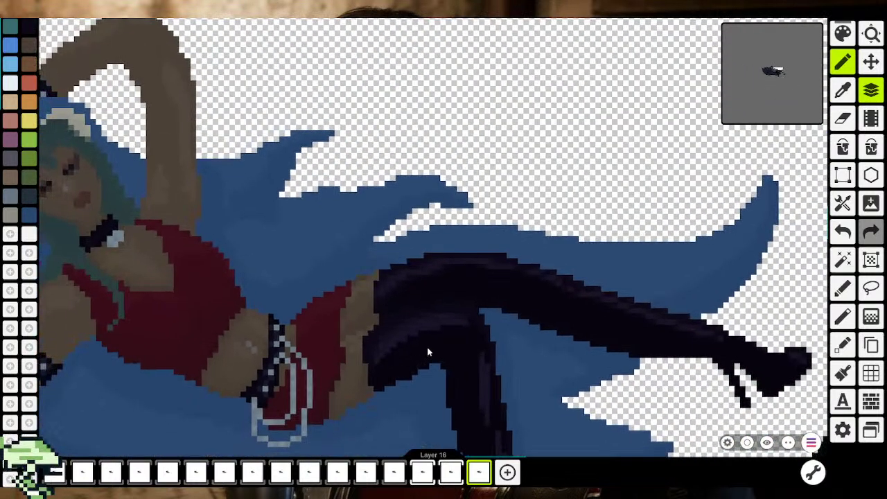
{"action": "scroll", "coordinate": [402, 334], "scroll_direction": "up", "scroll_amount": 2}
{"action": "scroll", "coordinate": [396, 334], "scroll_direction": "up", "scroll_amount": 2}
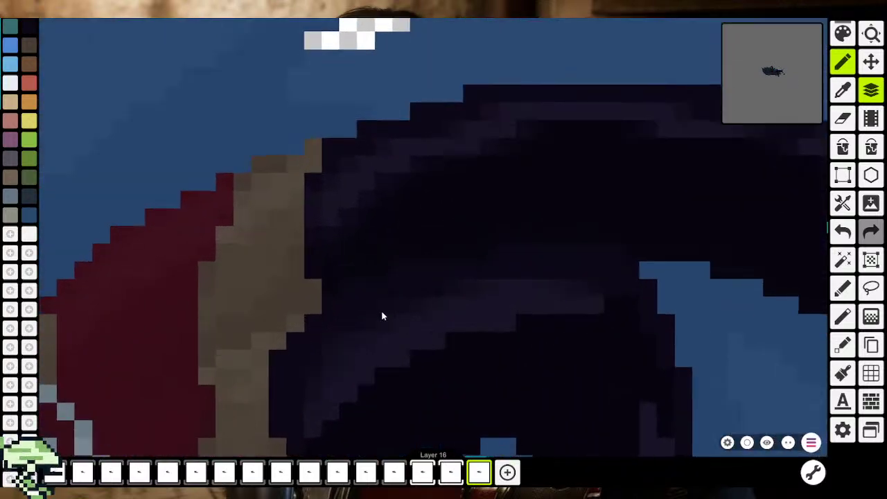
{"action": "scroll", "coordinate": [365, 312], "scroll_direction": "down", "scroll_amount": 2}
{"action": "scroll", "coordinate": [360, 340], "scroll_direction": "left", "scroll_amount": 2}
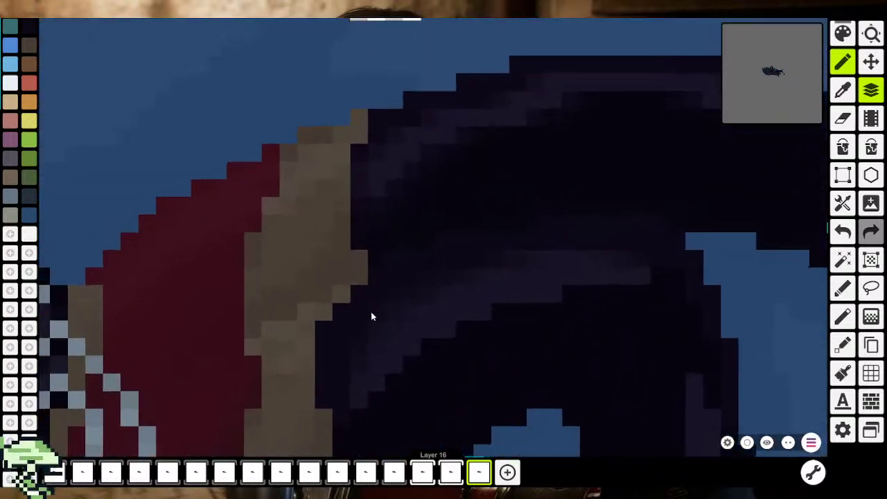
{"action": "scroll", "coordinate": [392, 267], "scroll_direction": "up", "scroll_amount": 2}
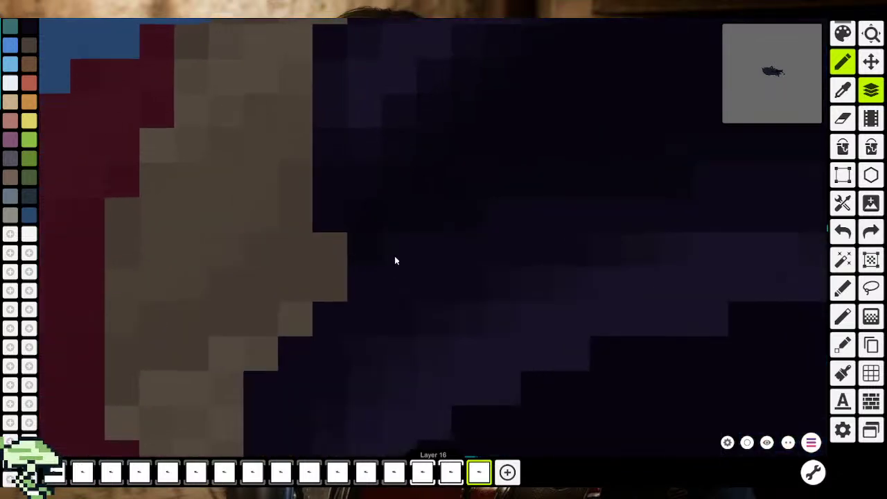
{"action": "scroll", "coordinate": [395, 260], "scroll_direction": "up", "scroll_amount": 1}
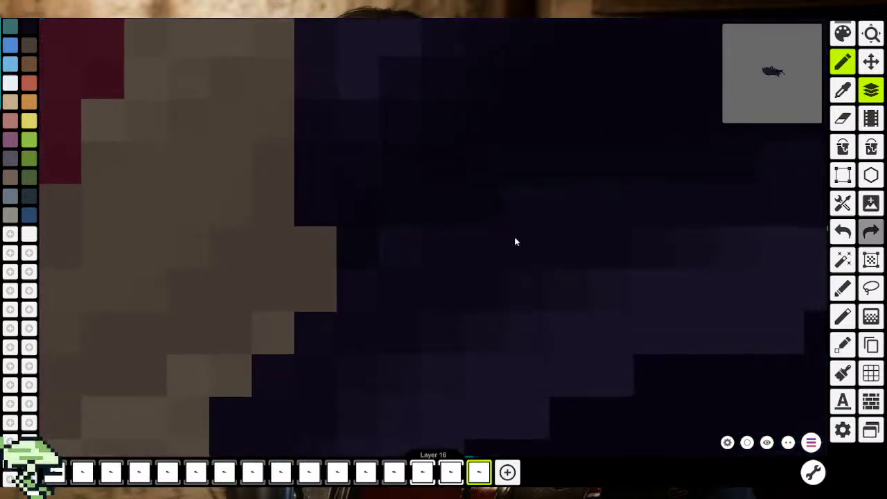
{"action": "scroll", "coordinate": [534, 208], "scroll_direction": "right", "scroll_amount": 5}
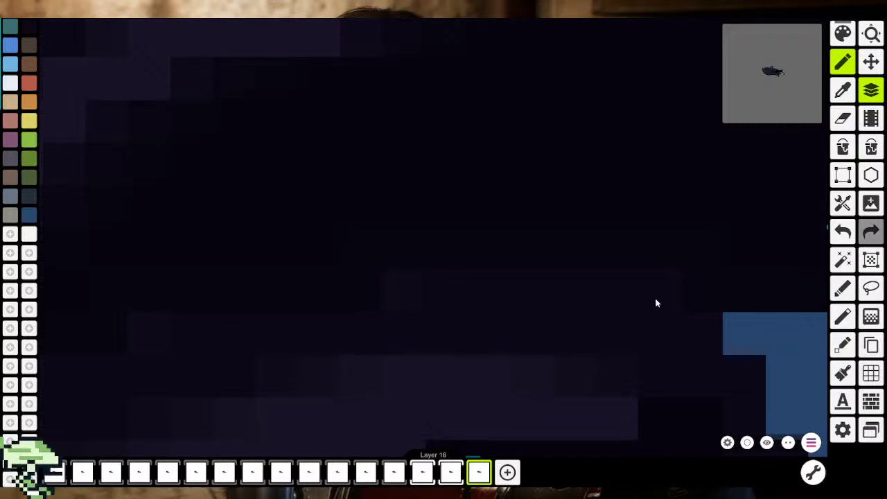
{"action": "scroll", "coordinate": [720, 374], "scroll_direction": "down", "scroll_amount": 3}
{"action": "scroll", "coordinate": [665, 380], "scroll_direction": "down", "scroll_amount": 2}
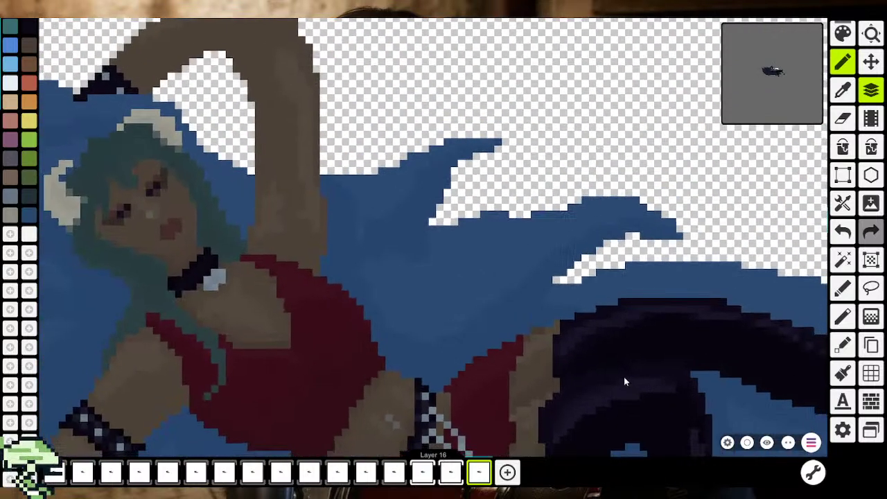
{"action": "scroll", "coordinate": [554, 340], "scroll_direction": "up", "scroll_amount": 2}
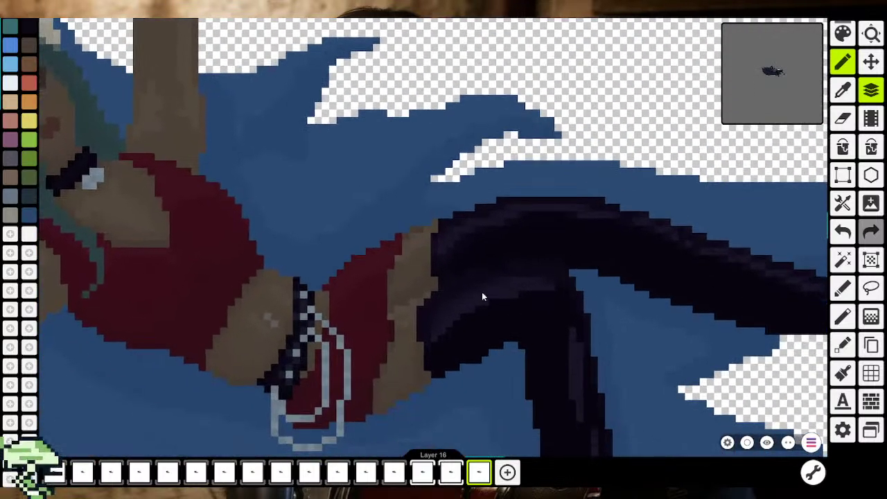
{"action": "scroll", "coordinate": [481, 291], "scroll_direction": "up", "scroll_amount": 2}
{"action": "scroll", "coordinate": [503, 266], "scroll_direction": "up", "scroll_amount": 2}
{"action": "key", "text": "i"}
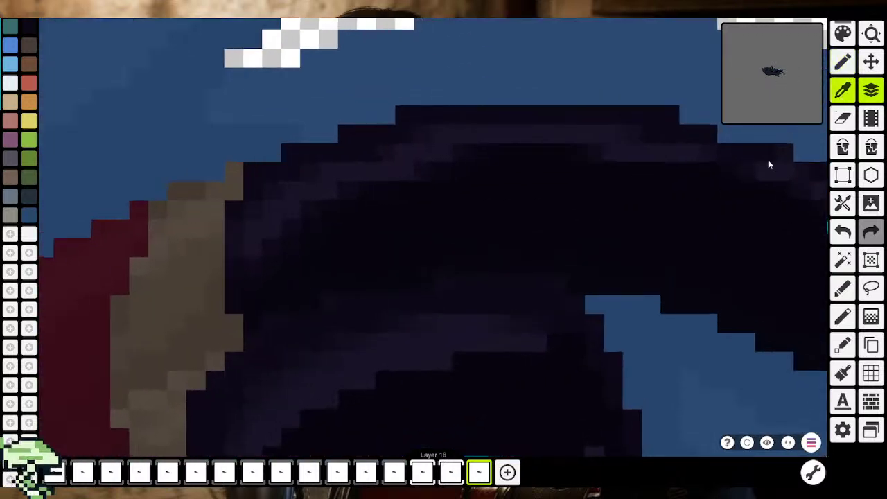
{"action": "scroll", "coordinate": [441, 308], "scroll_direction": "up", "scroll_amount": 2}
{"action": "scroll", "coordinate": [440, 307], "scroll_direction": "up", "scroll_amount": 2}
{"action": "left_click", "coordinate": [428, 271]}
Set the sampled dark colour's opacity to 176
{"action": "left_click", "coordinate": [843, 34]}
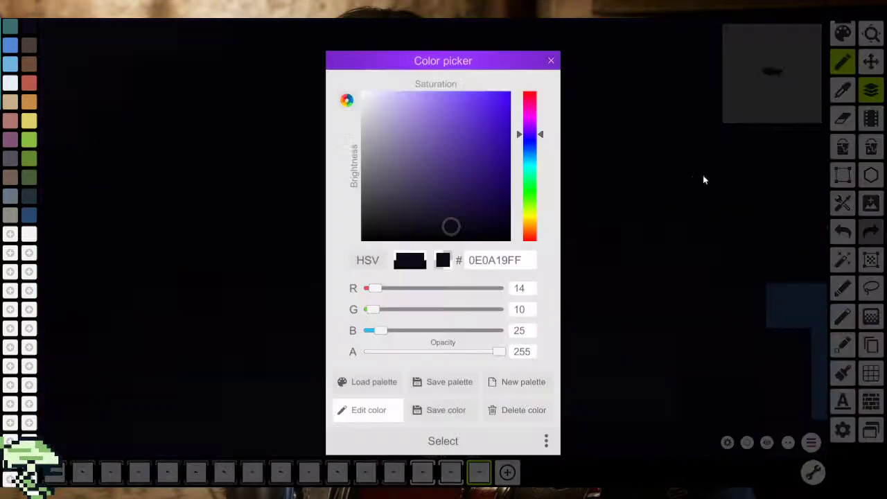
{"action": "left_click", "coordinate": [462, 352]}
{"action": "left_click", "coordinate": [443, 441]}
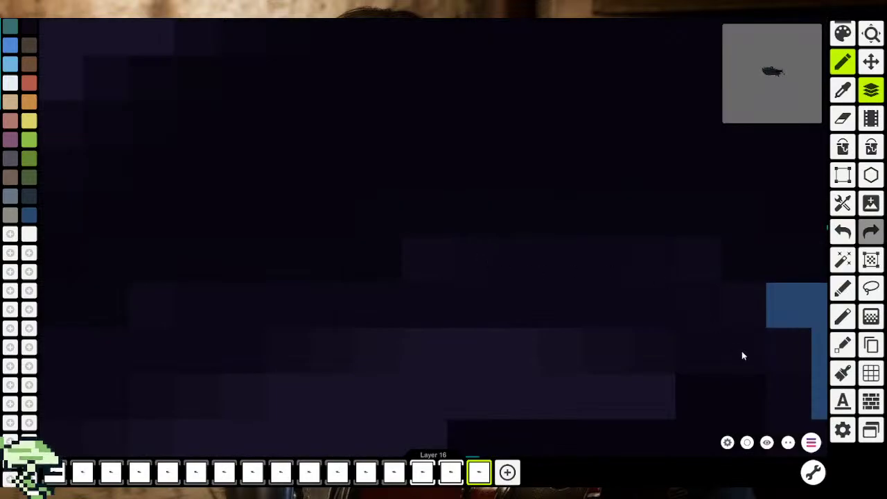
{"action": "left_click_drag", "start_coordinate": [218, 323], "coordinate": [448, 286]}
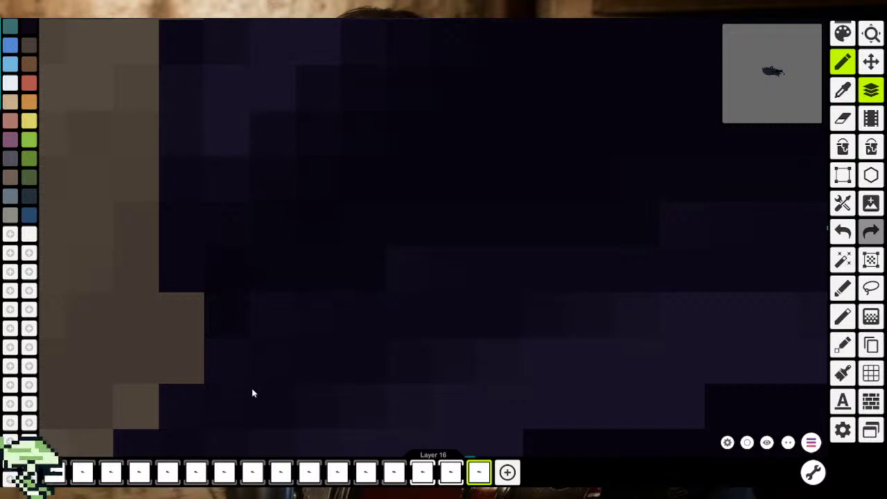
{"action": "mouse_move", "coordinate": [251, 393]}
{"action": "left_mouse_down"}
{"action": "mouse_move", "coordinate": [329, 291]}
{"action": "mouse_move", "coordinate": [386, 175]}
{"action": "left_mouse_up"}
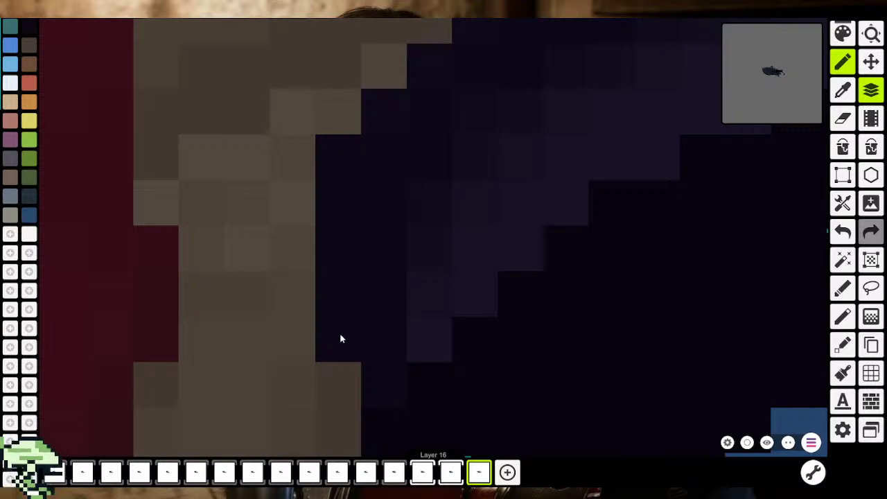
Darken a light purple block on the boot's edge with the semi-transparent colour
{"action": "scroll", "coordinate": [361, 397], "scroll_direction": "down", "scroll_amount": 3}
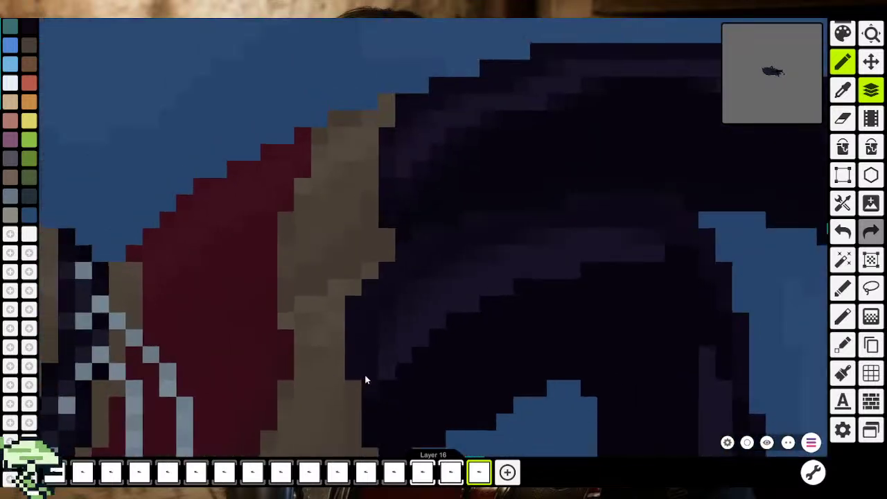
{"action": "scroll", "coordinate": [448, 298], "scroll_direction": "down", "scroll_amount": 2}
{"action": "scroll", "coordinate": [450, 302], "scroll_direction": "down", "scroll_amount": 3}
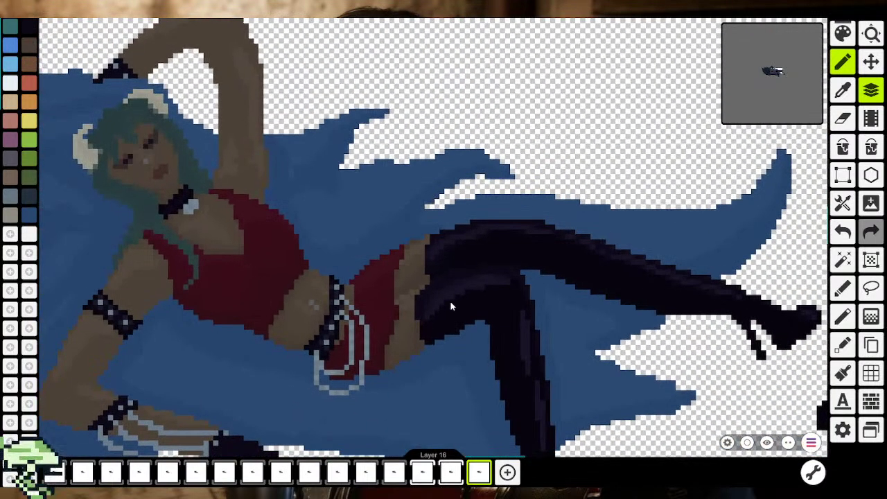
{"action": "scroll", "coordinate": [450, 304], "scroll_direction": "down", "scroll_amount": 1}
{"action": "scroll", "coordinate": [450, 305], "scroll_direction": "up", "scroll_amount": 3}
{"action": "scroll", "coordinate": [451, 305], "scroll_direction": "up", "scroll_amount": 1}
{"action": "scroll", "coordinate": [462, 186], "scroll_direction": "up", "scroll_amount": 1}
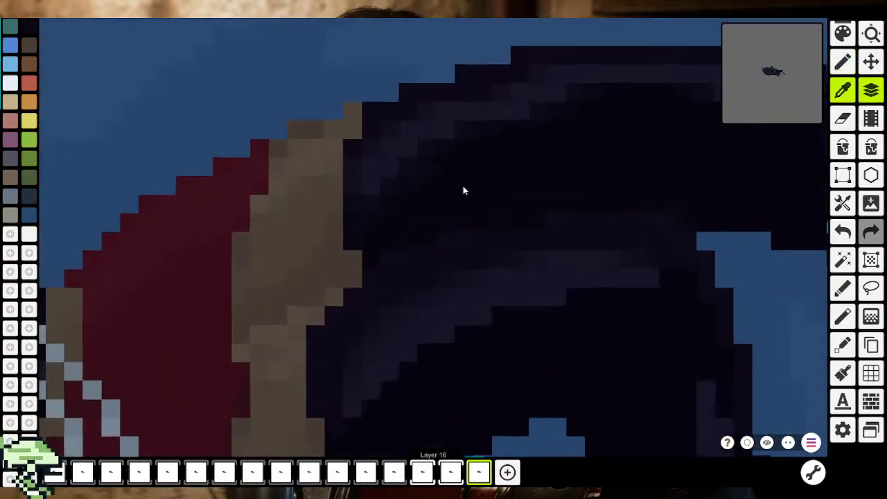
{"action": "scroll", "coordinate": [388, 153], "scroll_direction": "up", "scroll_amount": 1}
{"action": "scroll", "coordinate": [389, 160], "scroll_direction": "up", "scroll_amount": 1}
{"action": "scroll", "coordinate": [356, 376], "scroll_direction": "down", "scroll_amount": 2}
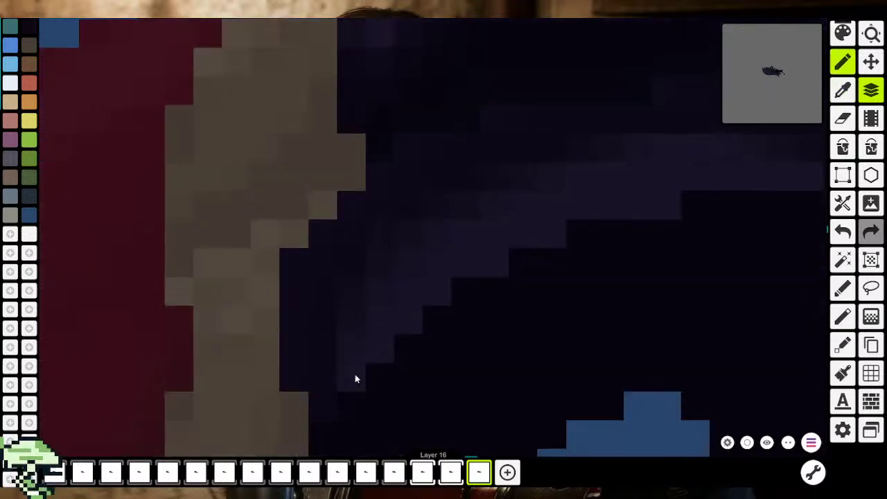
{"action": "scroll", "coordinate": [355, 378], "scroll_direction": "left", "scroll_amount": 1}
{"action": "left_click_drag", "start_coordinate": [410, 295], "coordinate": [501, 248]}
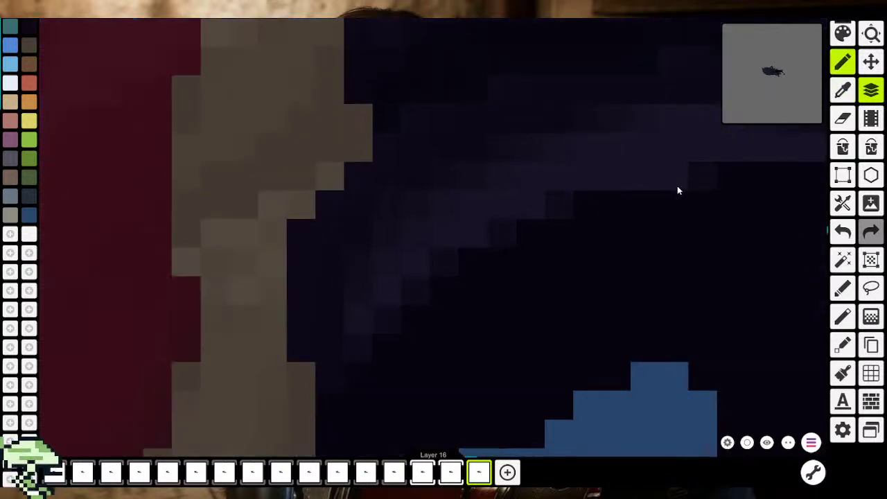
{"action": "scroll", "coordinate": [677, 214], "scroll_direction": "down", "scroll_amount": 4}
{"action": "scroll", "coordinate": [677, 214], "scroll_direction": "right", "scroll_amount": 4}
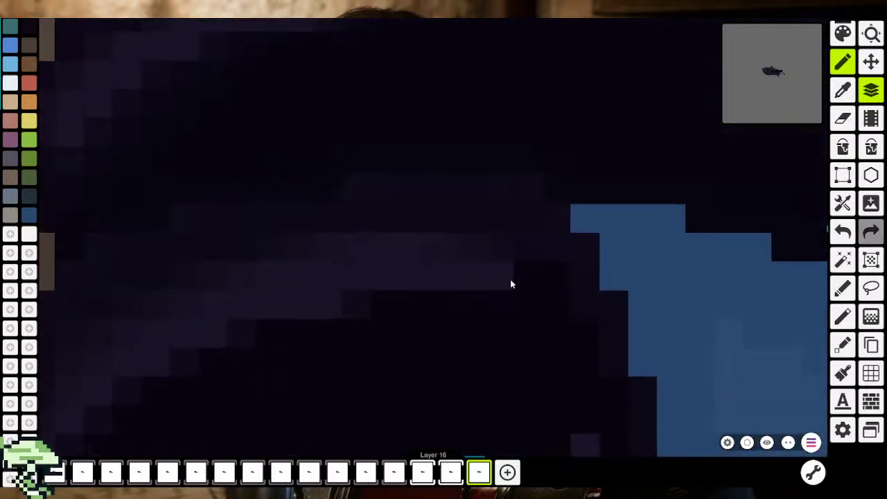
{"action": "scroll", "coordinate": [562, 283], "scroll_direction": "down", "scroll_amount": 3}
{"action": "scroll", "coordinate": [515, 309], "scroll_direction": "down", "scroll_amount": 2}
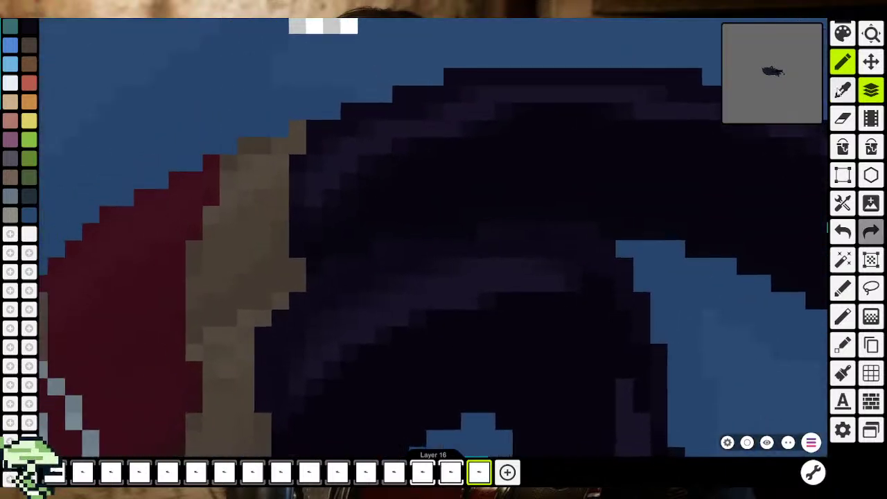
Pan across the boot toward the red and beige area to inspect it
{"action": "left_click", "coordinate": [843, 90]}
{"action": "scroll", "coordinate": [414, 184], "scroll_direction": "up", "scroll_amount": 2}
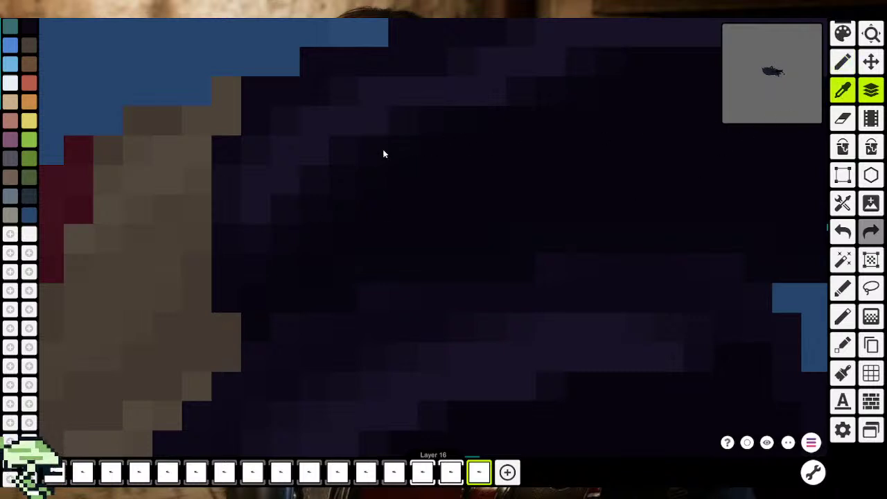
{"action": "key", "text": "b"}
{"action": "left_click_drag", "start_coordinate": [392, 239], "coordinate": [445, 372]}
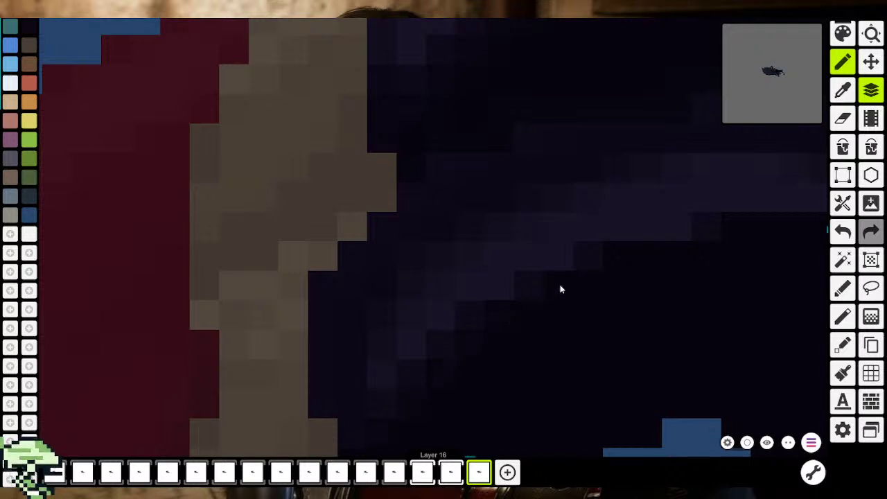
{"action": "left_click_drag", "start_coordinate": [623, 263], "coordinate": [352, 317]}
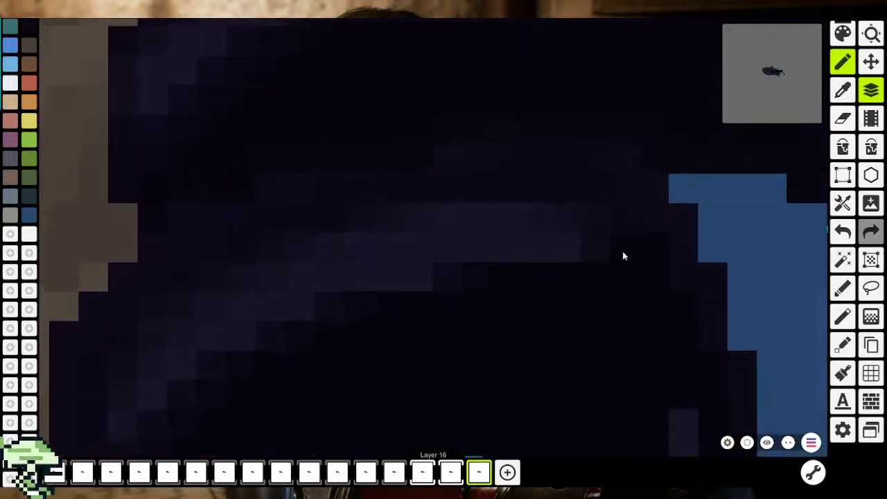
{"action": "scroll", "coordinate": [586, 337], "scroll_direction": "down", "scroll_amount": 2}
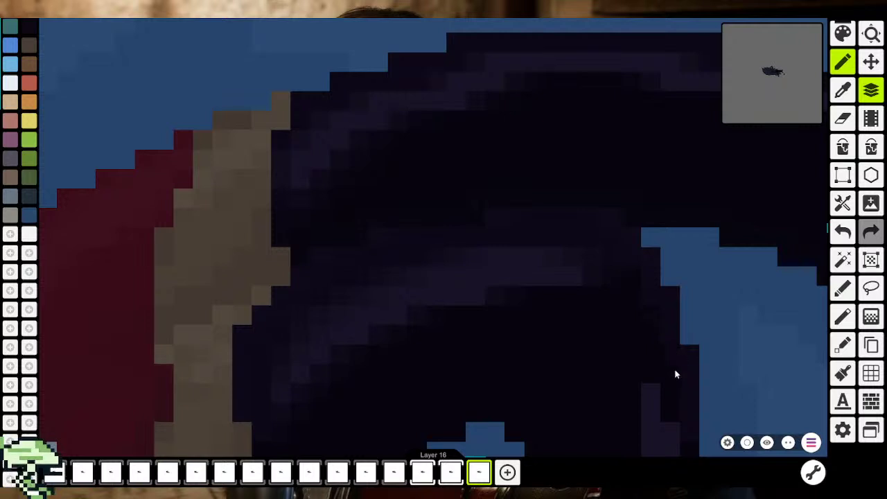
{"action": "scroll", "coordinate": [675, 364], "scroll_direction": "down", "scroll_amount": 2}
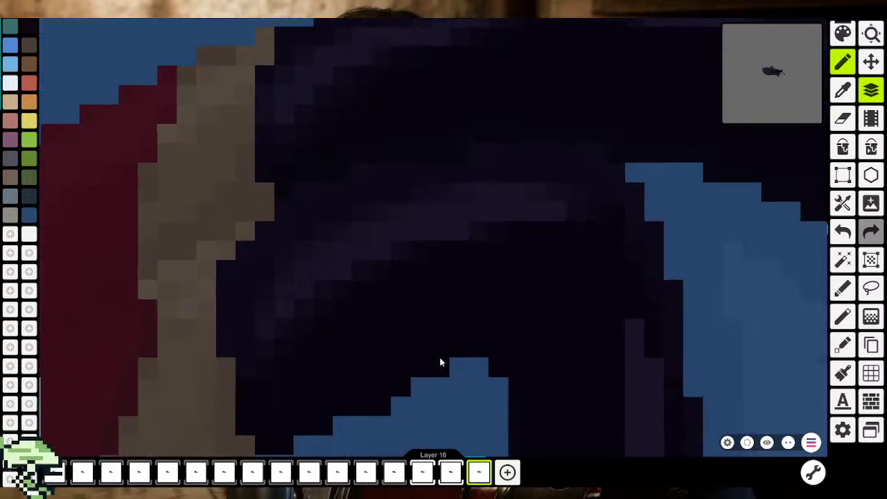
{"action": "scroll", "coordinate": [350, 360], "scroll_direction": "up", "scroll_amount": 2}
{"action": "scroll", "coordinate": [471, 372], "scroll_direction": "up", "scroll_amount": 2}
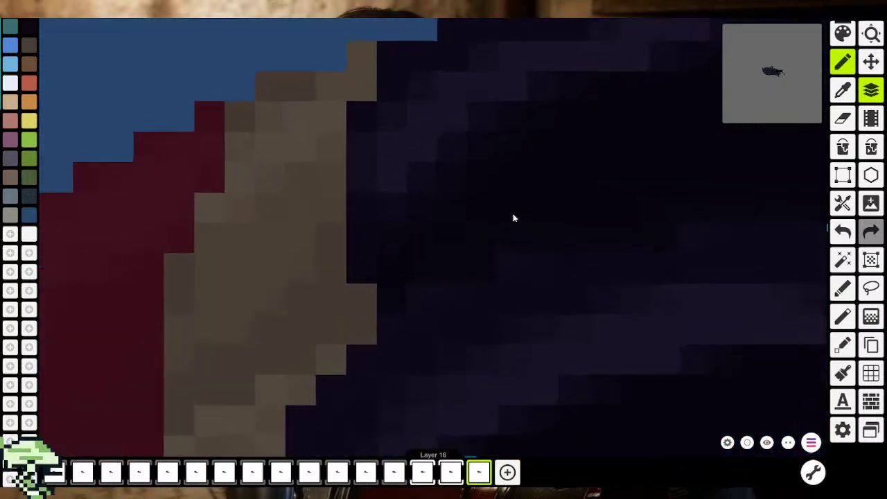
{"action": "scroll", "coordinate": [513, 218], "scroll_direction": "up", "scroll_amount": 1}
Sample the near-black boot shade 07050F and view it in the colour picker
{"action": "key", "text": "i"}
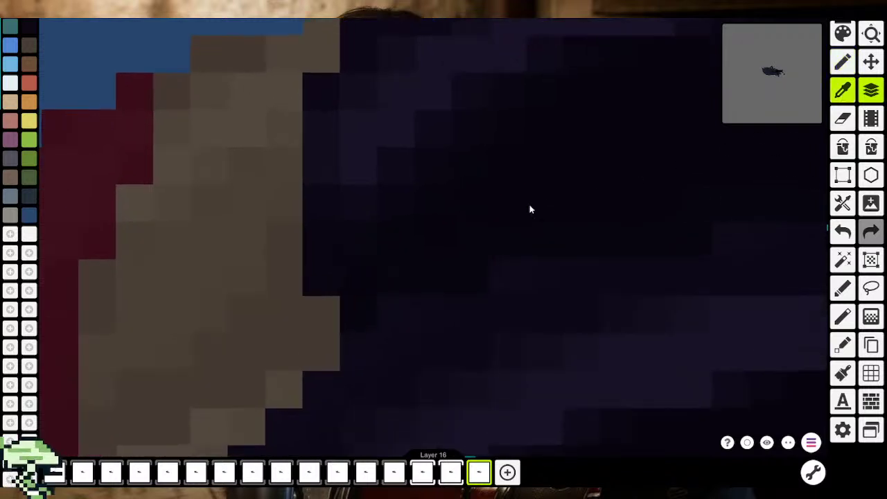
{"action": "scroll", "coordinate": [458, 268], "scroll_direction": "down", "scroll_amount": 3}
{"action": "key", "text": "b"}
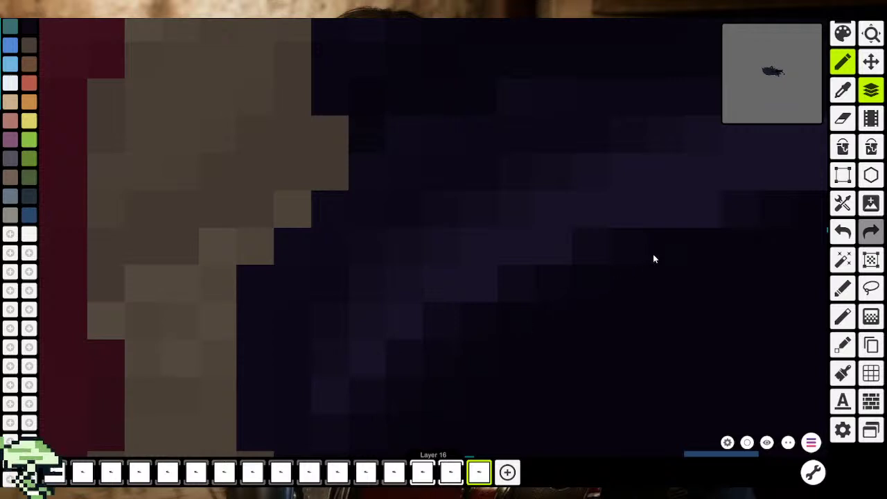
{"action": "scroll", "coordinate": [445, 368], "scroll_direction": "right", "scroll_amount": 3}
{"action": "scroll", "coordinate": [600, 333], "scroll_direction": "right", "scroll_amount": 2}
{"action": "scroll", "coordinate": [566, 339], "scroll_direction": "right", "scroll_amount": 3}
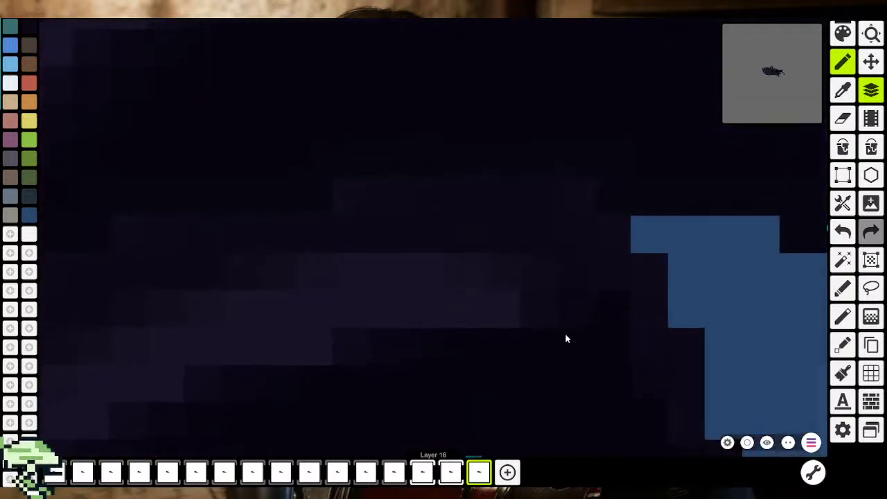
{"action": "scroll", "coordinate": [598, 365], "scroll_direction": "down", "scroll_amount": 3}
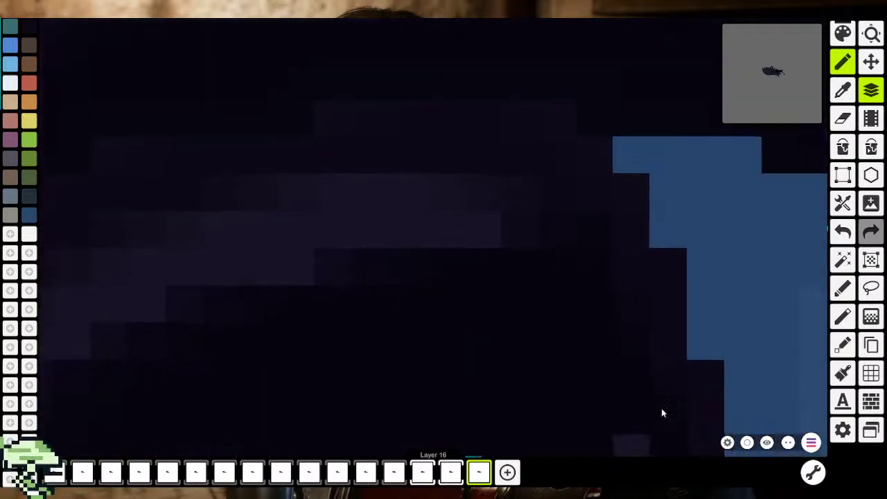
{"action": "scroll", "coordinate": [661, 413], "scroll_direction": "down", "scroll_amount": 4}
{"action": "scroll", "coordinate": [416, 333], "scroll_direction": "left", "scroll_amount": 3}
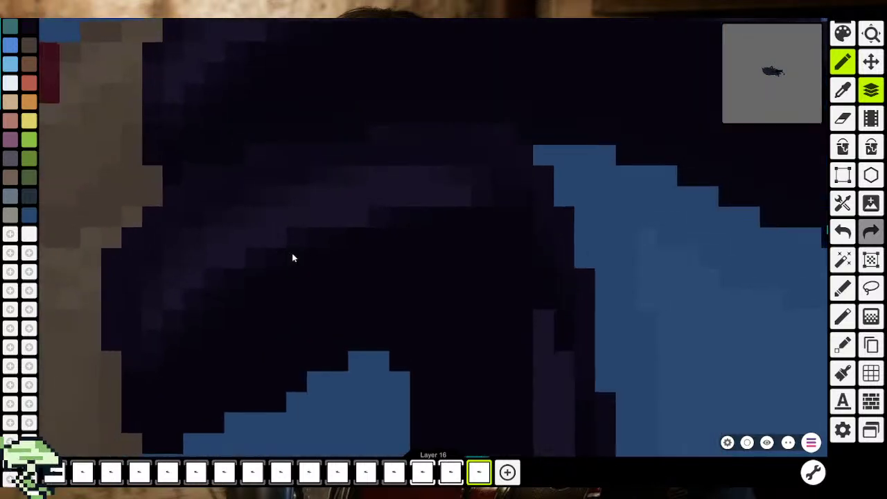
{"action": "scroll", "coordinate": [293, 257], "scroll_direction": "left", "scroll_amount": 3}
{"action": "scroll", "coordinate": [431, 330], "scroll_direction": "left", "scroll_amount": 2}
{"action": "scroll", "coordinate": [367, 359], "scroll_direction": "down", "scroll_amount": 2}
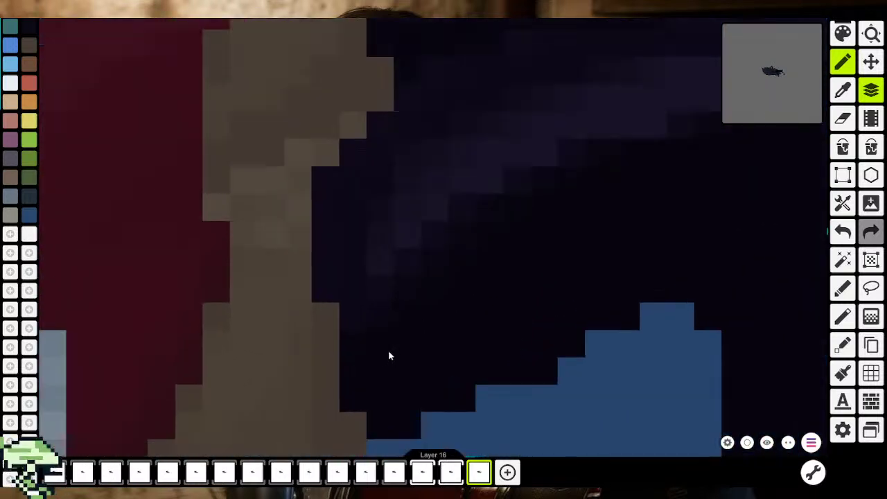
{"action": "scroll", "coordinate": [398, 355], "scroll_direction": "down", "scroll_amount": 2}
{"action": "scroll", "coordinate": [443, 298], "scroll_direction": "up", "scroll_amount": 2}
{"action": "scroll", "coordinate": [484, 217], "scroll_direction": "up", "scroll_amount": 1}
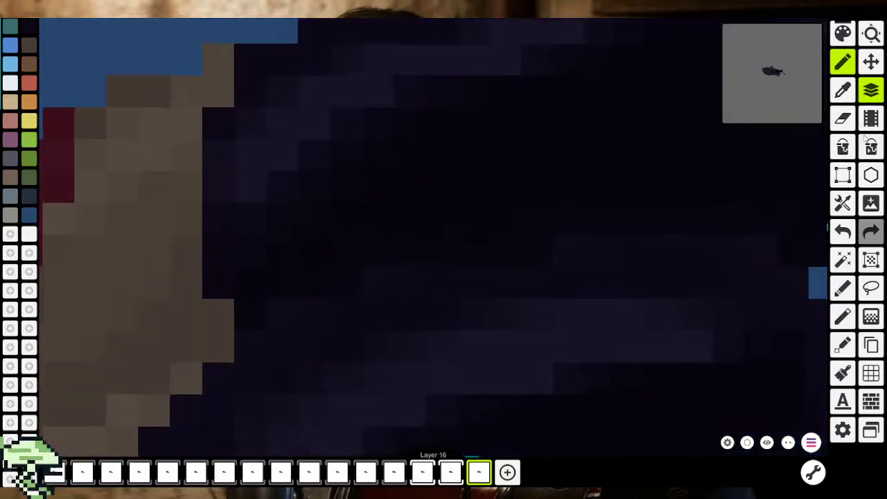
{"action": "key", "text": "i"}
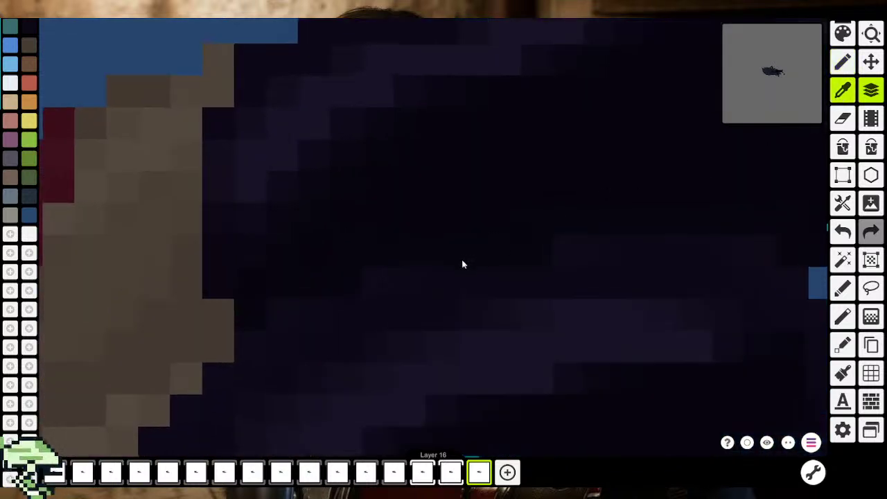
{"action": "left_click", "coordinate": [843, 33]}
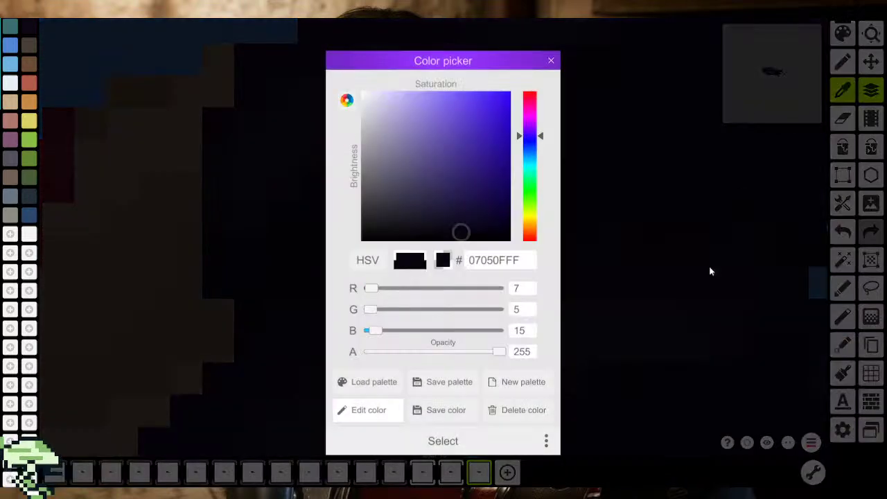
Return to the pencil and paint a boot highlight streak along the hair's stepped edge
{"action": "left_click", "coordinate": [550, 60]}
{"action": "key", "text": "b"}
{"action": "scroll", "coordinate": [602, 400], "scroll_direction": "down", "scroll_amount": 2}
{"action": "scroll", "coordinate": [337, 264], "scroll_direction": "up", "scroll_amount": 2}
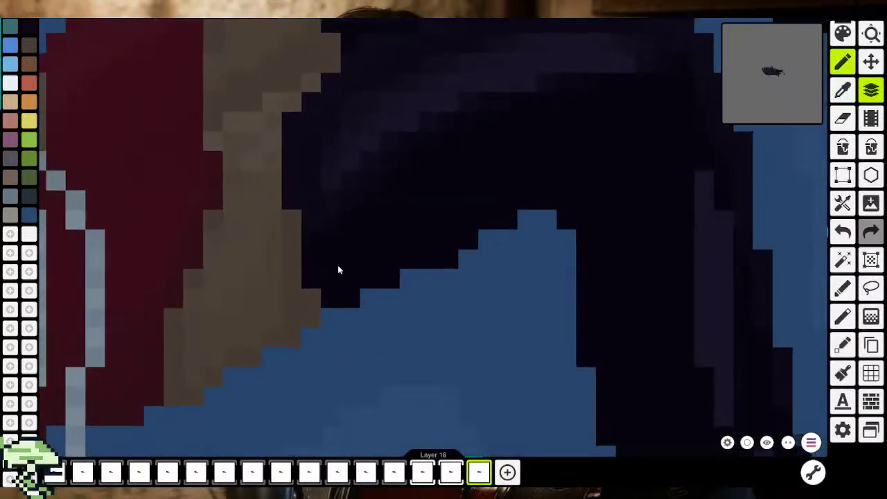
{"action": "scroll", "coordinate": [328, 267], "scroll_direction": "up", "scroll_amount": 1}
{"action": "scroll", "coordinate": [329, 268], "scroll_direction": "up", "scroll_amount": 1}
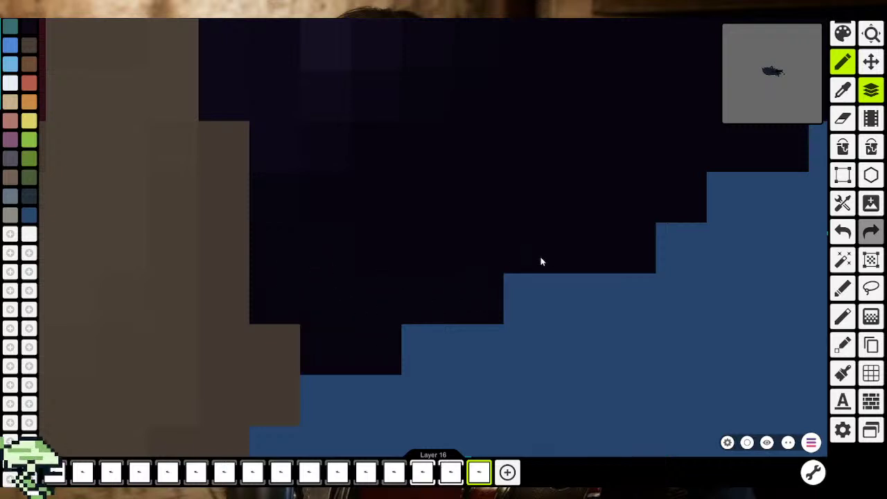
{"action": "scroll", "coordinate": [540, 281], "scroll_direction": "right", "scroll_amount": 2}
{"action": "scroll", "coordinate": [447, 312], "scroll_direction": "right", "scroll_amount": 3}
{"action": "scroll", "coordinate": [447, 312], "scroll_direction": "up", "scroll_amount": 2}
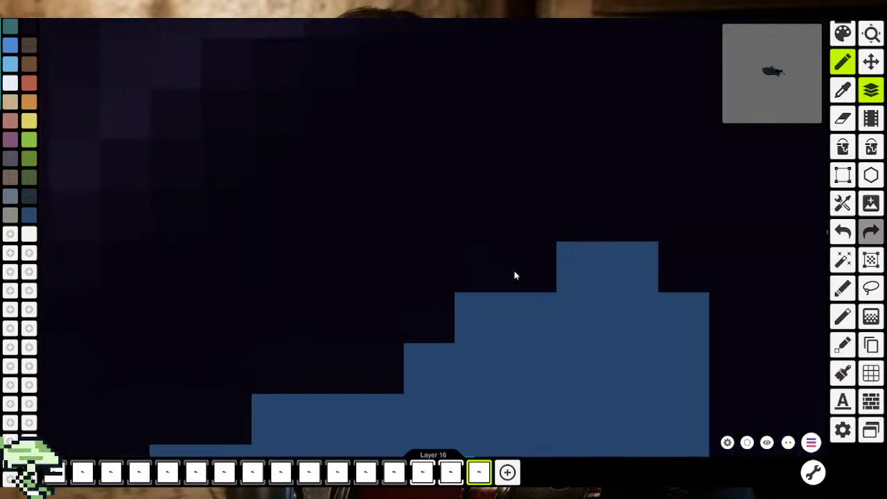
{"action": "left_click_drag", "start_coordinate": [722, 291], "coordinate": [574, 236]}
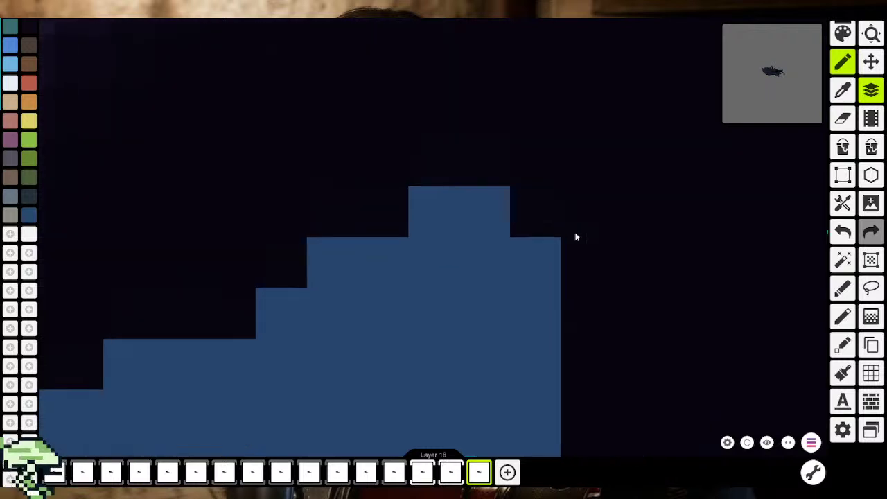
Zoom and scroll around the boots to inspect the new highlights
{"action": "scroll", "coordinate": [579, 277], "scroll_direction": "down", "scroll_amount": 4}
{"action": "scroll", "coordinate": [569, 224], "scroll_direction": "down", "scroll_amount": 1}
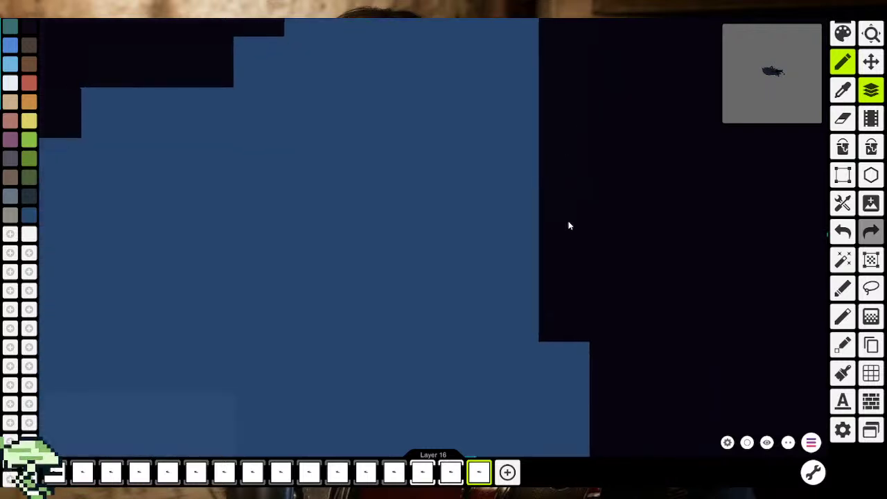
{"action": "scroll", "coordinate": [527, 229], "scroll_direction": "up", "scroll_amount": 1}
{"action": "scroll", "coordinate": [526, 228], "scroll_direction": "right", "scroll_amount": 1}
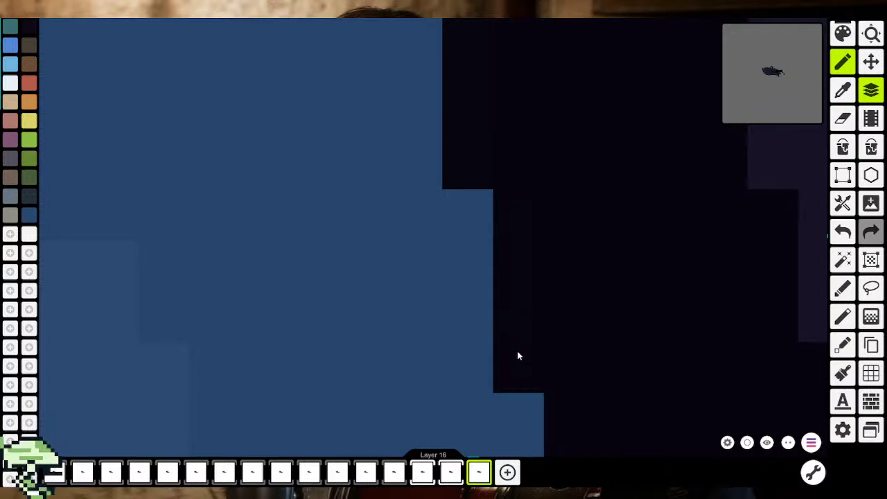
{"action": "scroll", "coordinate": [509, 223], "scroll_direction": "up", "scroll_amount": 1}
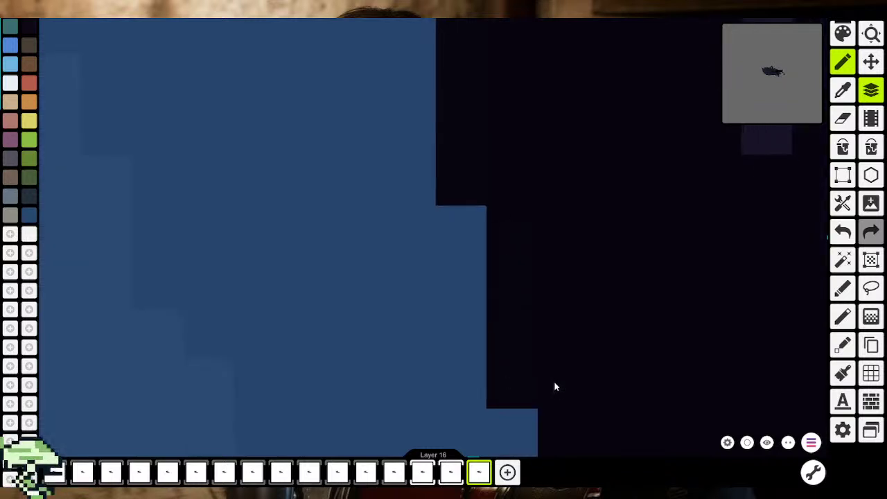
{"action": "scroll", "coordinate": [517, 298], "scroll_direction": "down", "scroll_amount": 1}
{"action": "scroll", "coordinate": [517, 298], "scroll_direction": "right", "scroll_amount": 1}
{"action": "scroll", "coordinate": [494, 369], "scroll_direction": "down", "scroll_amount": 1}
{"action": "scroll", "coordinate": [494, 370], "scroll_direction": "right", "scroll_amount": 1}
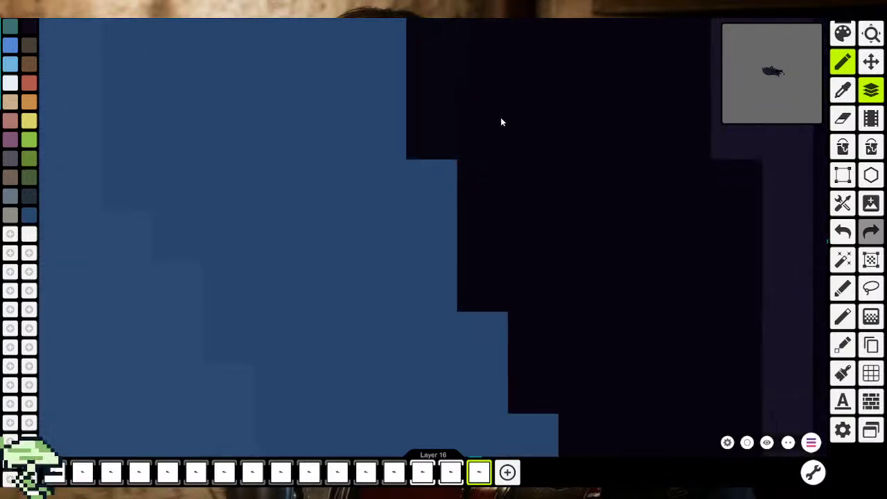
{"action": "scroll", "coordinate": [523, 374], "scroll_direction": "down", "scroll_amount": 2}
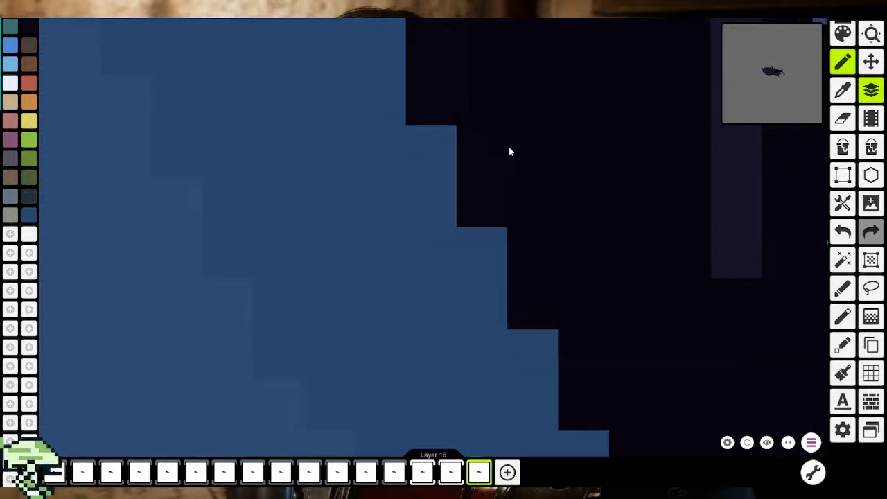
{"action": "scroll", "coordinate": [523, 158], "scroll_direction": "down", "scroll_amount": 2}
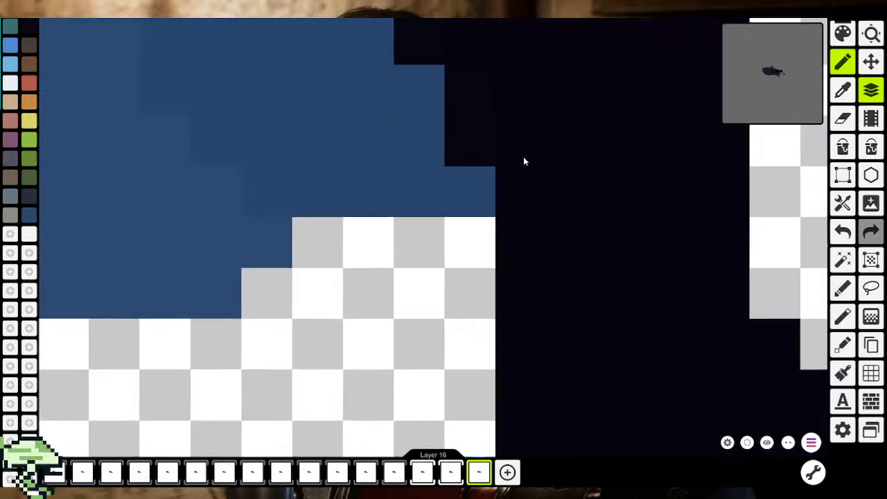
{"action": "scroll", "coordinate": [519, 179], "scroll_direction": "down", "scroll_amount": 2}
{"action": "scroll", "coordinate": [527, 183], "scroll_direction": "down", "scroll_amount": 2}
{"action": "scroll", "coordinate": [530, 181], "scroll_direction": "up", "scroll_amount": 1}
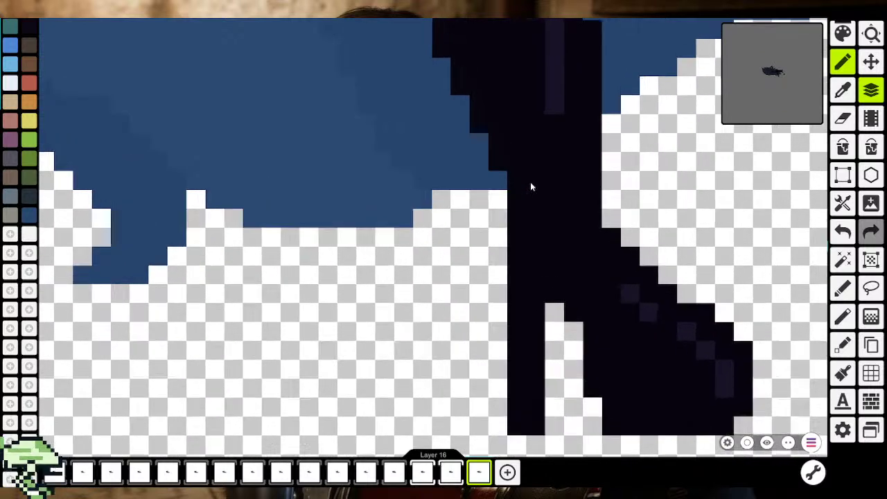
{"action": "scroll", "coordinate": [527, 181], "scroll_direction": "up", "scroll_amount": 2}
{"action": "scroll", "coordinate": [506, 166], "scroll_direction": "up", "scroll_amount": 1}
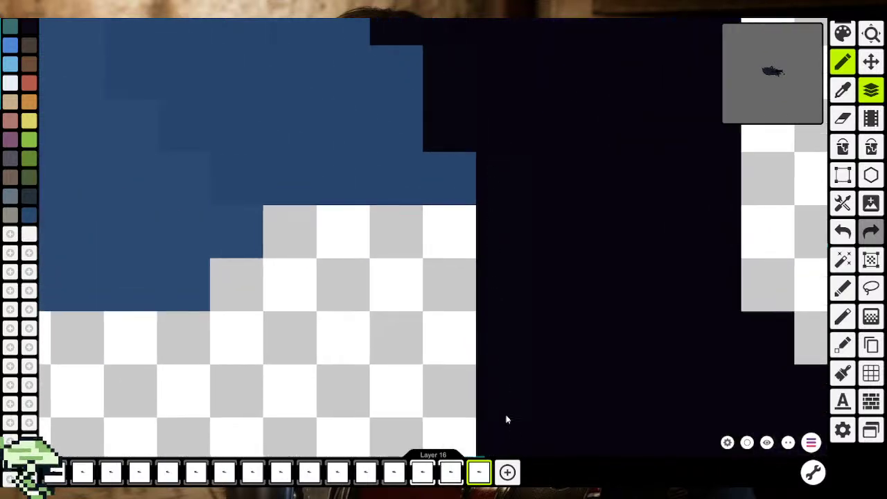
{"action": "scroll", "coordinate": [495, 170], "scroll_direction": "down", "scroll_amount": 3}
{"action": "scroll", "coordinate": [496, 165], "scroll_direction": "down", "scroll_amount": 2}
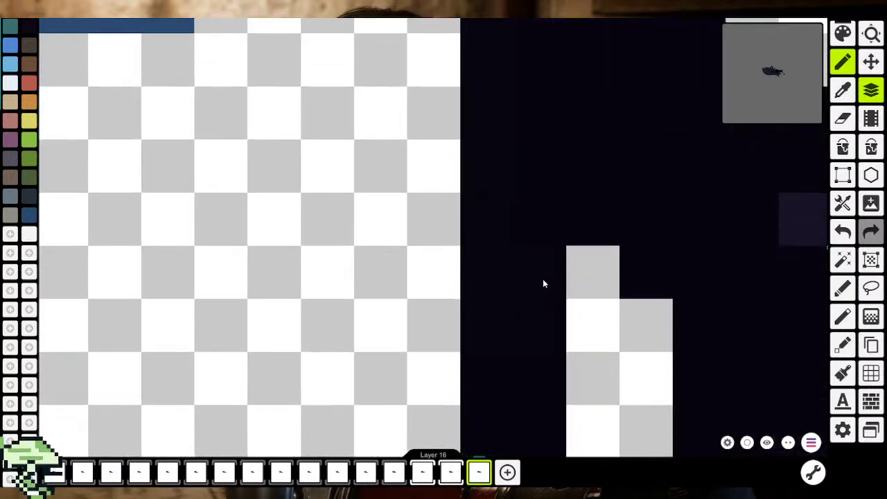
{"action": "scroll", "coordinate": [526, 311], "scroll_direction": "down", "scroll_amount": 3}
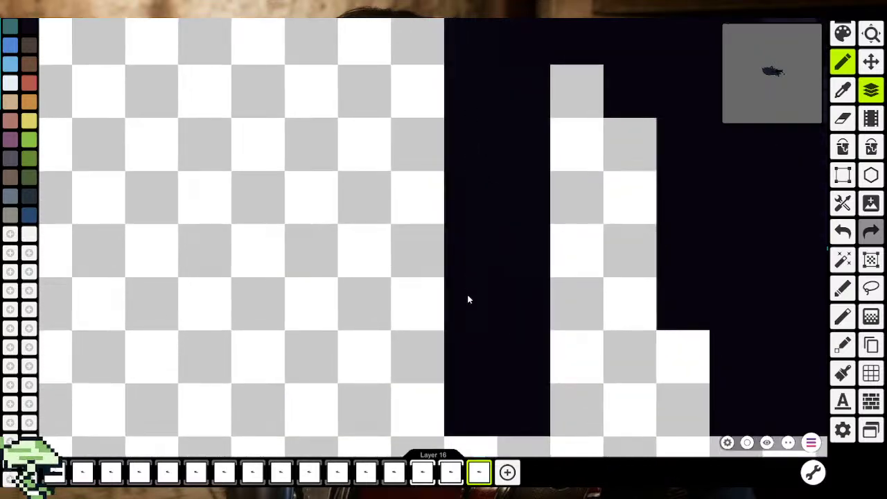
Pan from the hair's lower edge down the boot to its toe and back up
{"action": "left_click_drag", "start_coordinate": [516, 167], "coordinate": [494, 414]}
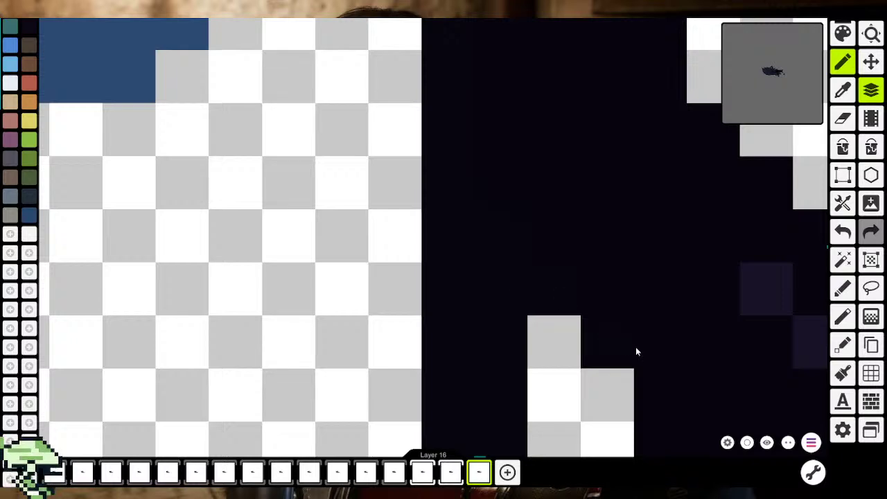
{"action": "left_click_drag", "start_coordinate": [635, 351], "coordinate": [505, 193]}
{"action": "left_click_drag", "start_coordinate": [583, 391], "coordinate": [475, 199]}
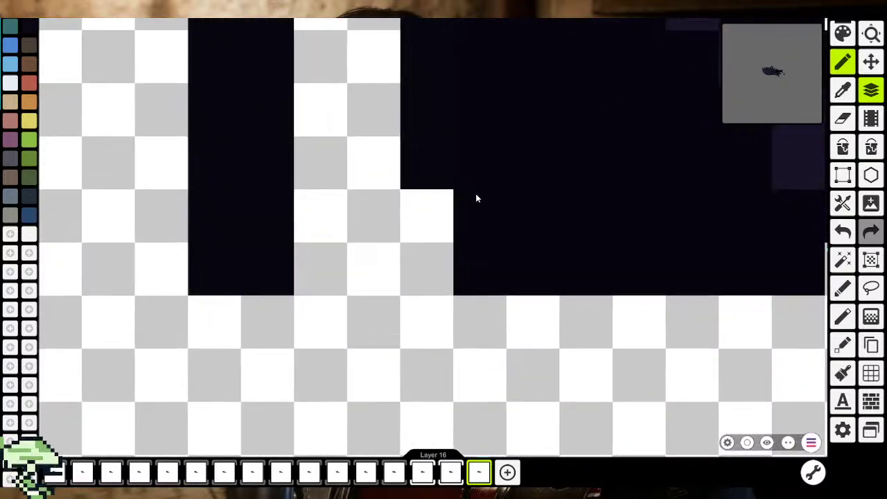
{"action": "left_click_drag", "start_coordinate": [628, 275], "coordinate": [521, 255]}
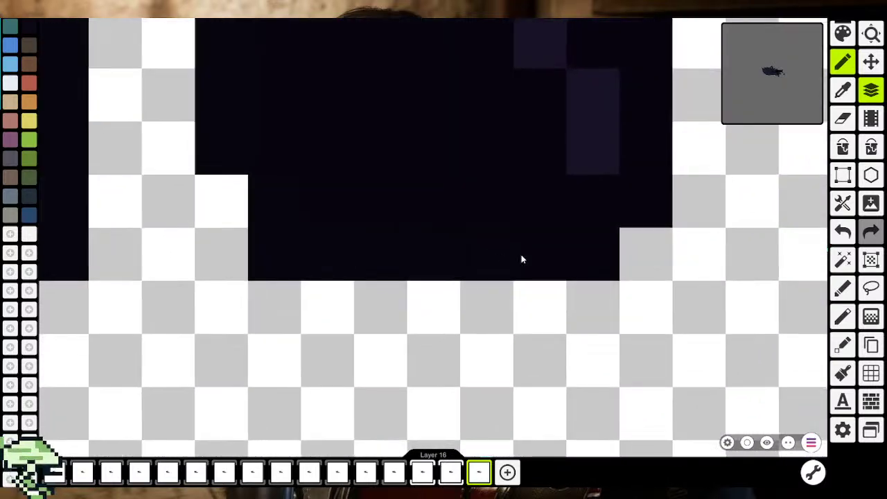
{"action": "mouse_move", "coordinate": [307, 208]}
{"action": "left_mouse_down"}
{"action": "mouse_move", "coordinate": [443, 301]}
{"action": "mouse_move", "coordinate": [479, 349]}
{"action": "left_mouse_up"}
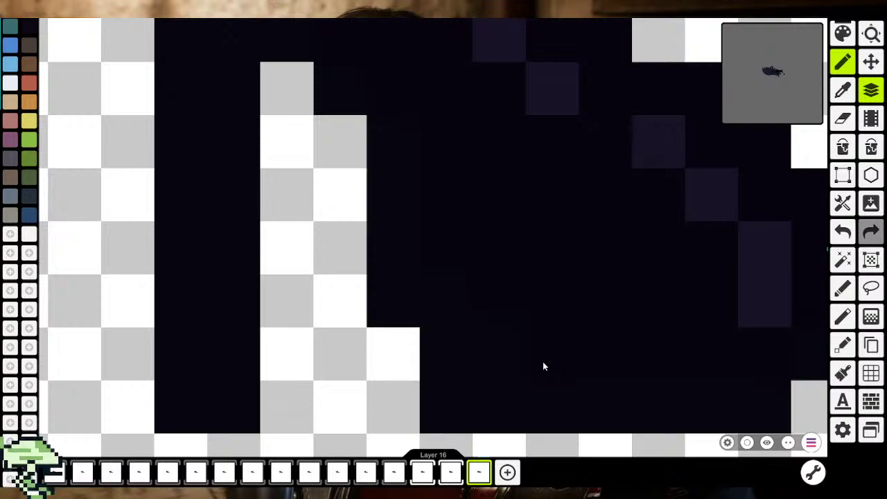
Zoom out to see the whole reclining figure with its highlighted boots
{"action": "scroll", "coordinate": [543, 366], "scroll_direction": "down", "scroll_amount": 3}
{"action": "scroll", "coordinate": [543, 367], "scroll_direction": "down", "scroll_amount": 2}
{"action": "scroll", "coordinate": [543, 366], "scroll_direction": "down", "scroll_amount": 2}
{"action": "scroll", "coordinate": [542, 374], "scroll_direction": "down", "scroll_amount": 1}
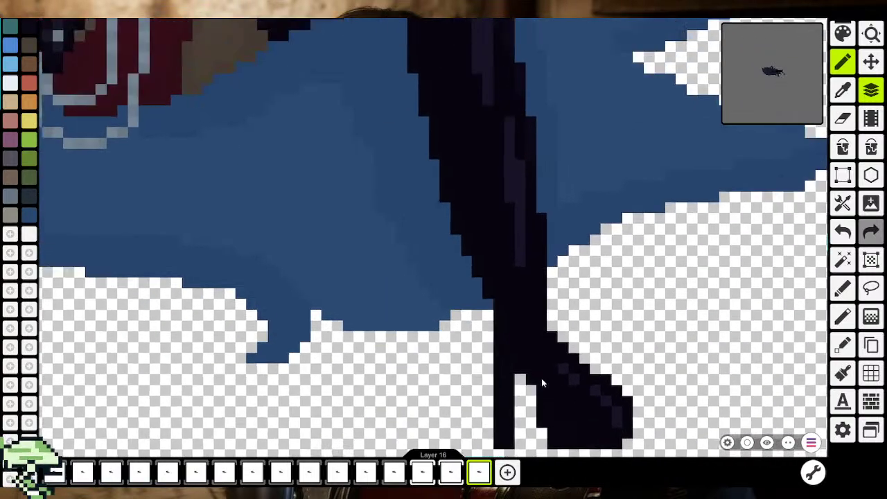
{"action": "scroll", "coordinate": [457, 226], "scroll_direction": "down", "scroll_amount": 2}
{"action": "scroll", "coordinate": [457, 227], "scroll_direction": "down", "scroll_amount": 2}
{"action": "scroll", "coordinate": [475, 214], "scroll_direction": "down", "scroll_amount": 1}
{"action": "scroll", "coordinate": [475, 222], "scroll_direction": "down", "scroll_amount": 1}
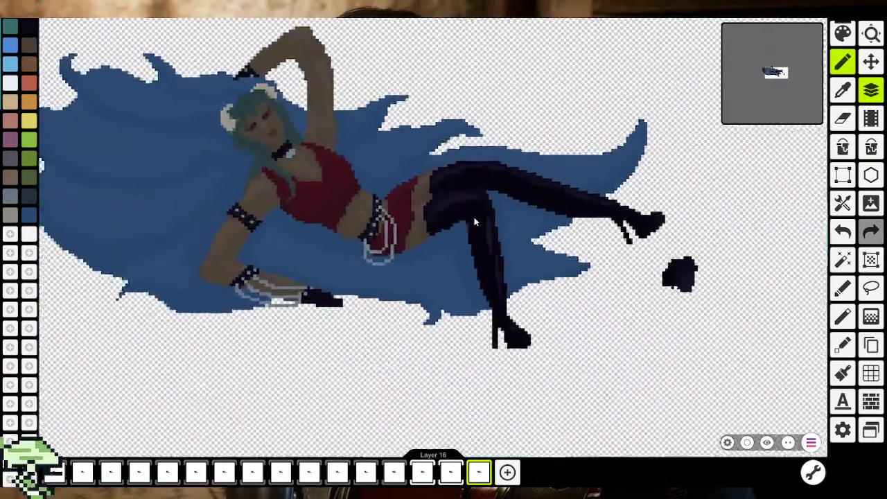
{"action": "scroll", "coordinate": [476, 221], "scroll_direction": "down", "scroll_amount": 2}
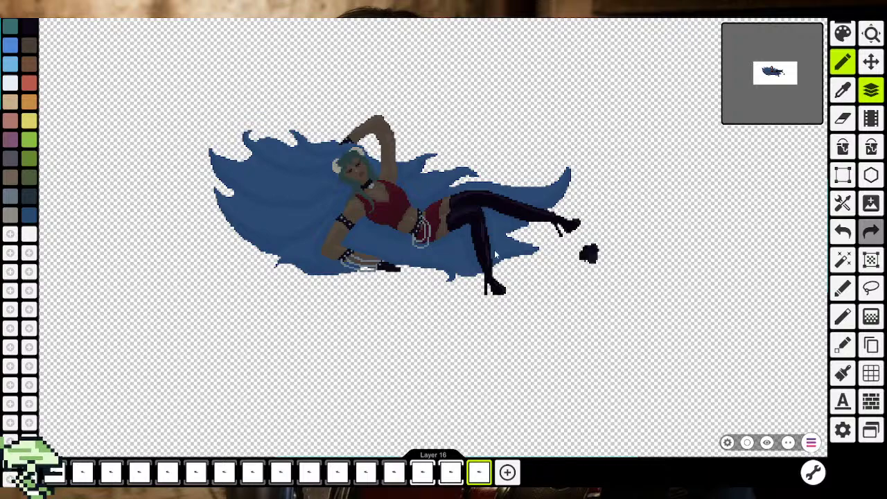
{"action": "left_click", "coordinate": [473, 471]}
{"action": "left_click", "coordinate": [473, 472]}
Zoom in on the boots, pick up a boot colour, and go back to the pencil
{"action": "scroll", "coordinate": [513, 277], "scroll_direction": "up", "scroll_amount": 2}
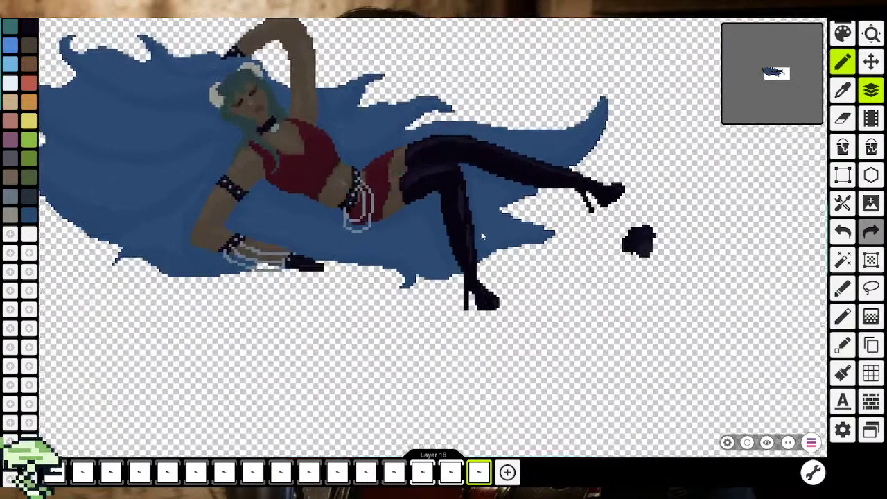
{"action": "scroll", "coordinate": [481, 235], "scroll_direction": "up", "scroll_amount": 2}
{"action": "scroll", "coordinate": [458, 187], "scroll_direction": "up", "scroll_amount": 1}
{"action": "scroll", "coordinate": [440, 274], "scroll_direction": "up", "scroll_amount": 2}
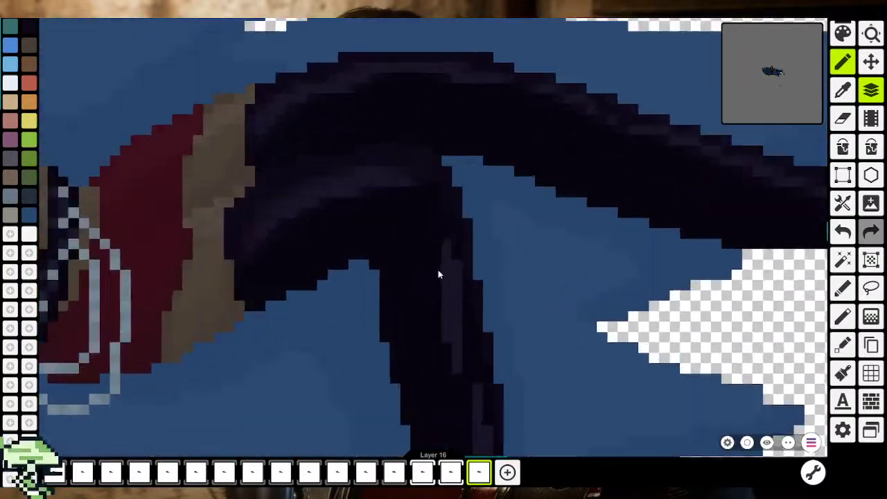
{"action": "scroll", "coordinate": [438, 274], "scroll_direction": "up", "scroll_amount": 1}
{"action": "scroll", "coordinate": [437, 271], "scroll_direction": "up", "scroll_amount": 1}
{"action": "scroll", "coordinate": [412, 262], "scroll_direction": "up", "scroll_amount": 1}
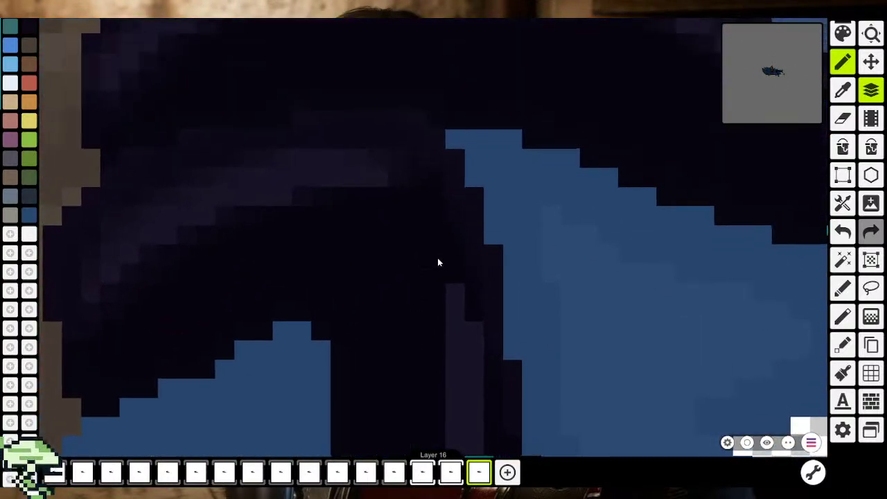
{"action": "scroll", "coordinate": [478, 249], "scroll_direction": "down", "scroll_amount": 1}
{"action": "left_click", "coordinate": [842, 90]}
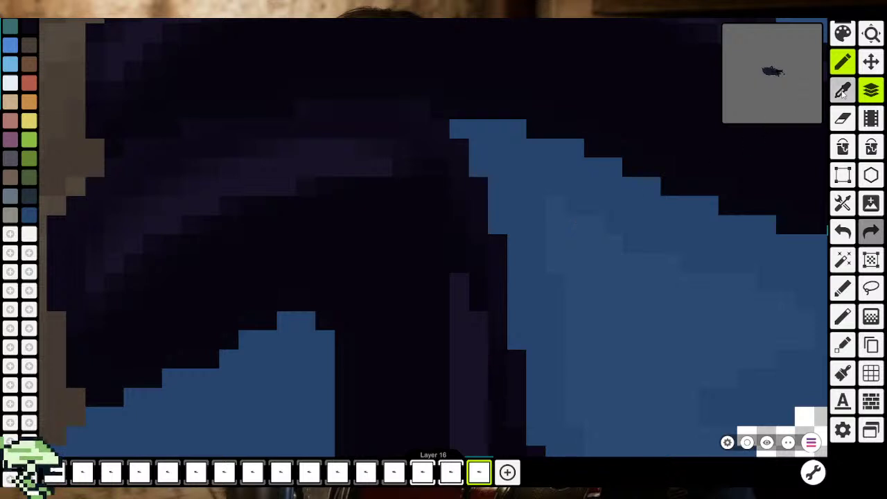
{"action": "scroll", "coordinate": [287, 191], "scroll_direction": "up", "scroll_amount": 2}
{"action": "scroll", "coordinate": [299, 225], "scroll_direction": "up", "scroll_amount": 2}
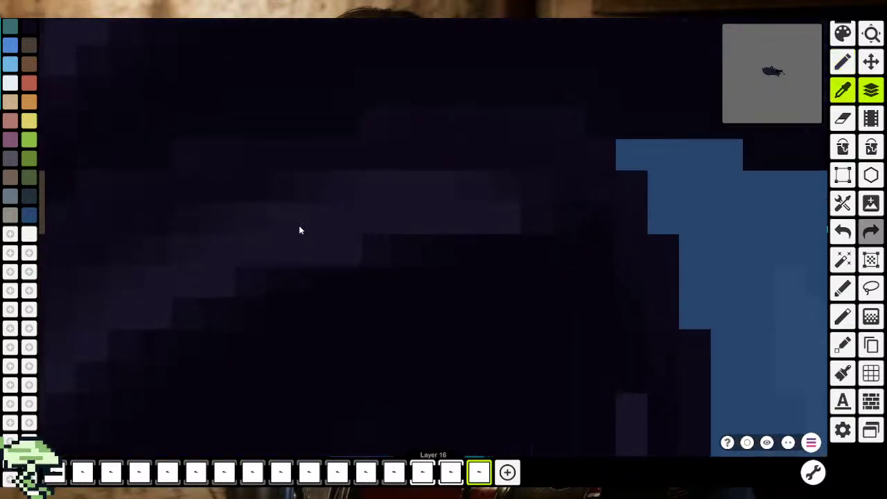
{"action": "left_click", "coordinate": [220, 227]}
Scroll down along the lower leg and reset to the regular pencil brush
{"action": "scroll", "coordinate": [387, 224], "scroll_direction": "right", "scroll_amount": 5}
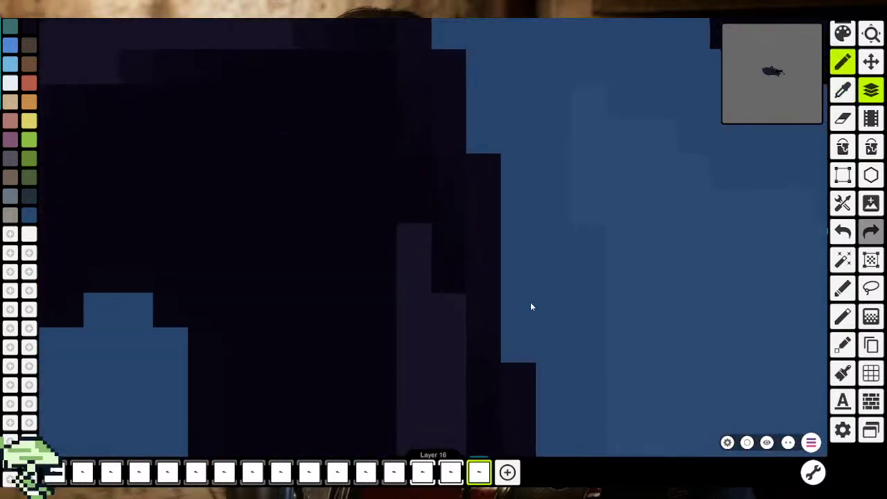
{"action": "scroll", "coordinate": [406, 278], "scroll_direction": "down", "scroll_amount": 5}
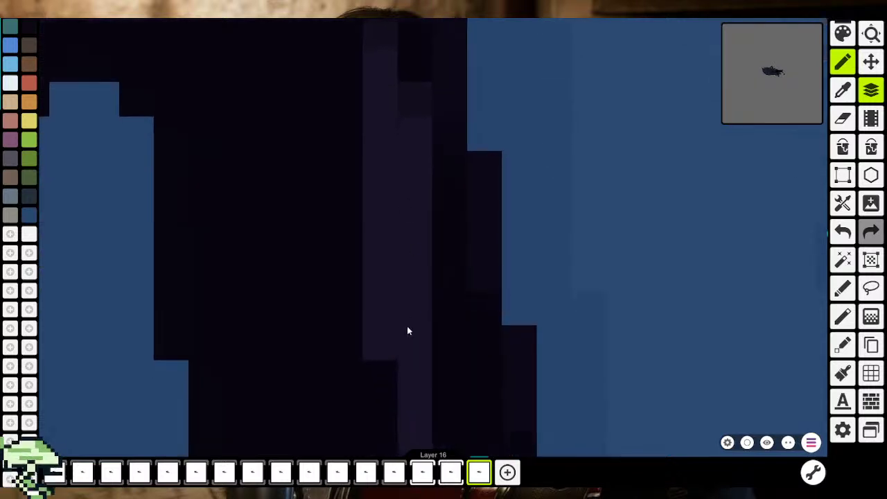
{"action": "scroll", "coordinate": [399, 291], "scroll_direction": "down", "scroll_amount": 3}
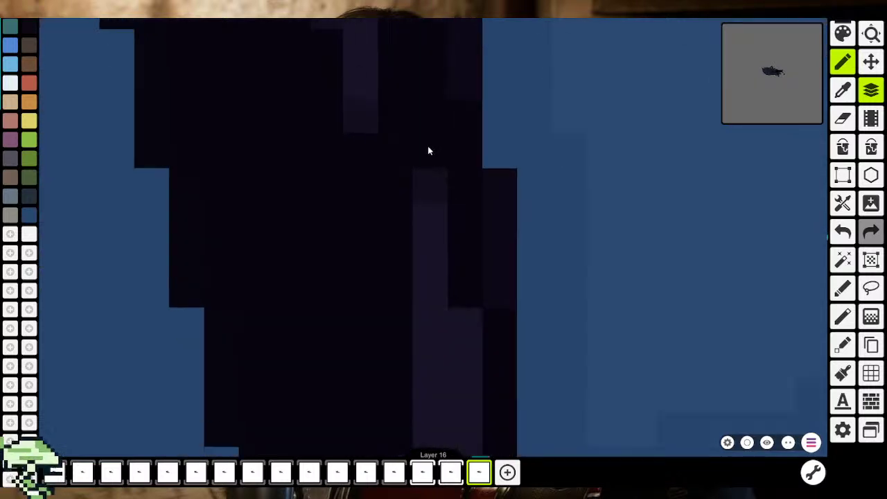
{"action": "scroll", "coordinate": [437, 208], "scroll_direction": "down", "scroll_amount": 3}
{"action": "scroll", "coordinate": [415, 149], "scroll_direction": "down", "scroll_amount": 3}
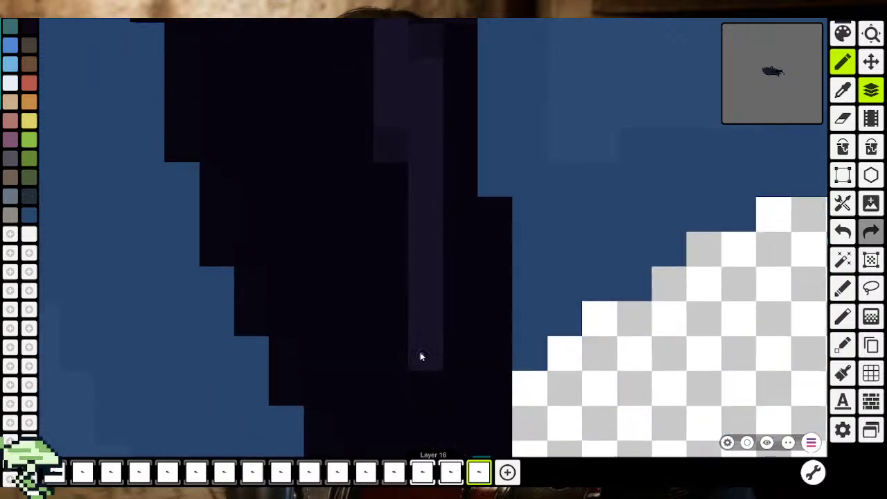
{"action": "scroll", "coordinate": [428, 353], "scroll_direction": "down", "scroll_amount": 2}
{"action": "scroll", "coordinate": [449, 243], "scroll_direction": "down", "scroll_amount": 3}
{"action": "scroll", "coordinate": [457, 291], "scroll_direction": "down", "scroll_amount": 2}
{"action": "scroll", "coordinate": [447, 354], "scroll_direction": "down", "scroll_amount": 2}
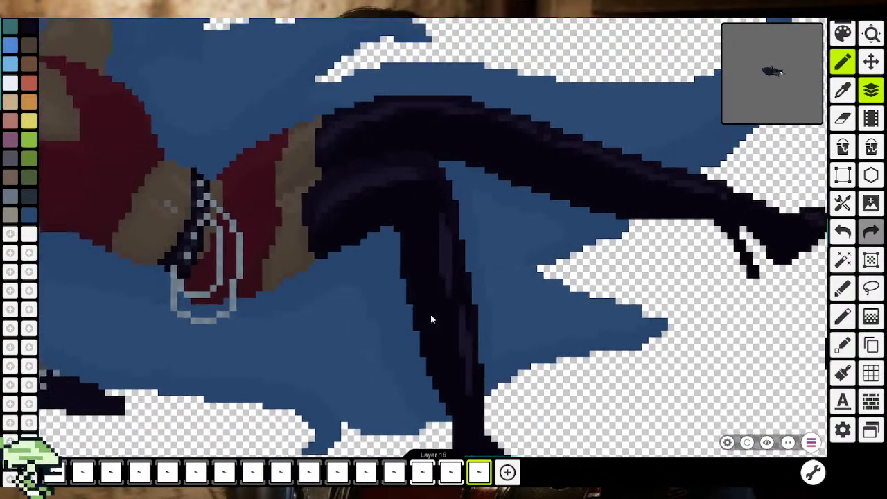
{"action": "scroll", "coordinate": [436, 343], "scroll_direction": "up", "scroll_amount": 3}
{"action": "scroll", "coordinate": [450, 322], "scroll_direction": "up", "scroll_amount": 3}
{"action": "left_click", "coordinate": [842, 90]}
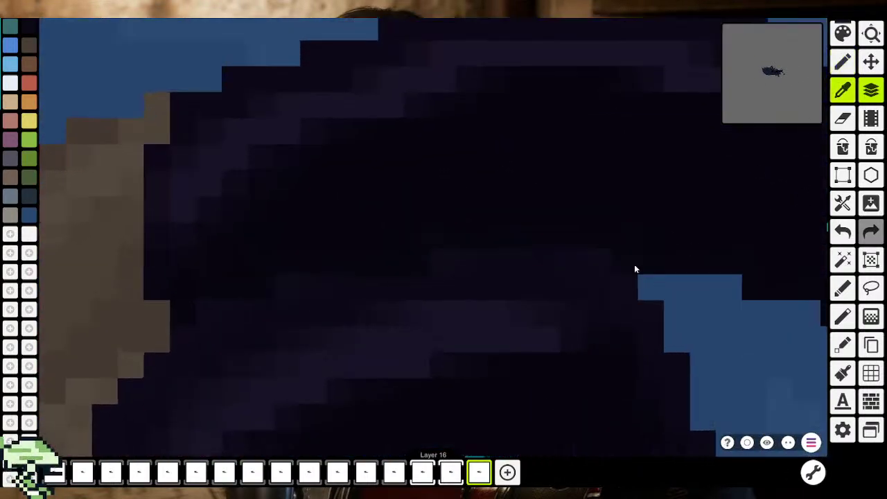
{"action": "scroll", "coordinate": [526, 317], "scroll_direction": "up", "scroll_amount": 2}
{"action": "key", "text": "b"}
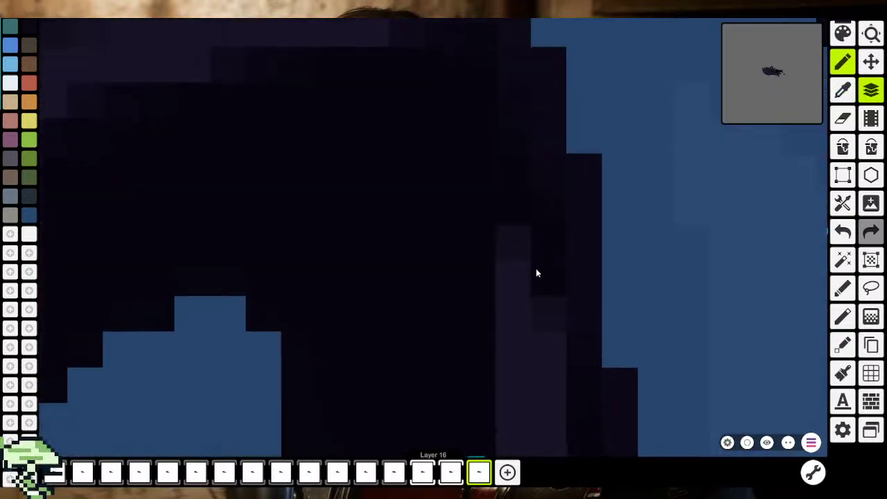
Move further down the boot and eyedropper a dark boot shade
{"action": "scroll", "coordinate": [534, 305], "scroll_direction": "down", "scroll_amount": 2}
{"action": "scroll", "coordinate": [506, 263], "scroll_direction": "down", "scroll_amount": 3}
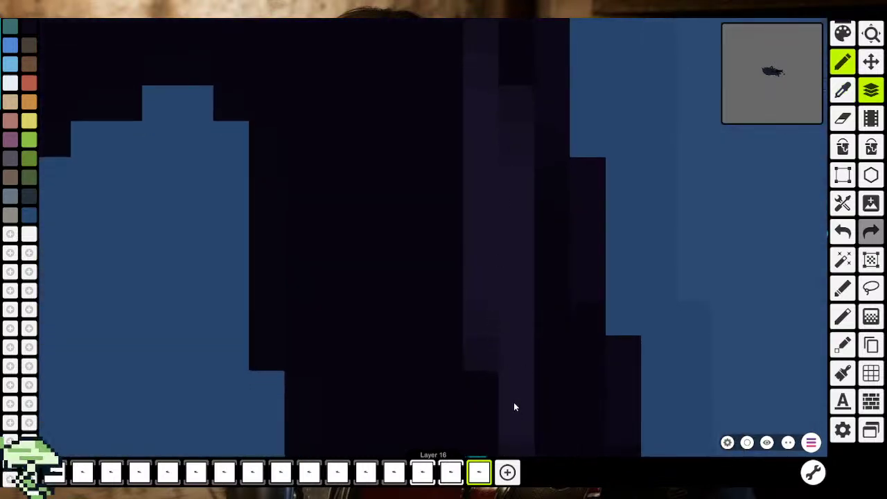
{"action": "scroll", "coordinate": [475, 178], "scroll_direction": "down", "scroll_amount": 3}
{"action": "scroll", "coordinate": [485, 166], "scroll_direction": "down", "scroll_amount": 2}
{"action": "scroll", "coordinate": [492, 197], "scroll_direction": "down", "scroll_amount": 1}
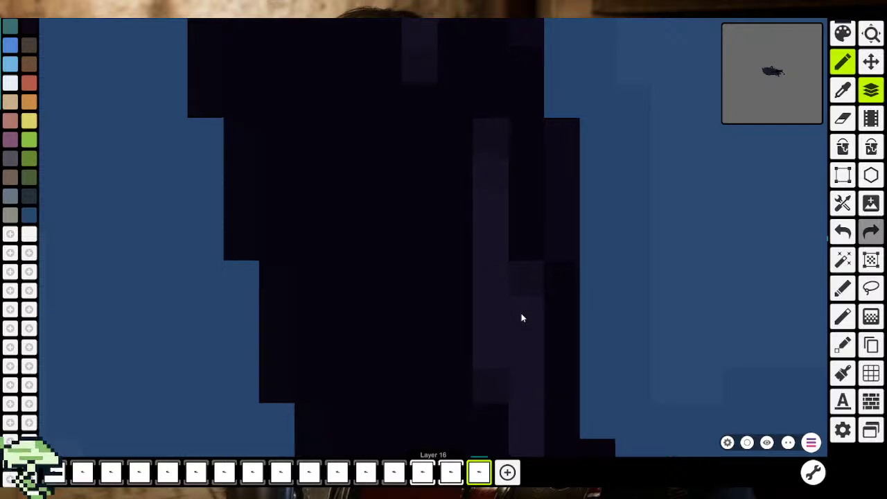
{"action": "scroll", "coordinate": [502, 332], "scroll_direction": "down", "scroll_amount": 2}
{"action": "scroll", "coordinate": [451, 284], "scroll_direction": "down", "scroll_amount": 2}
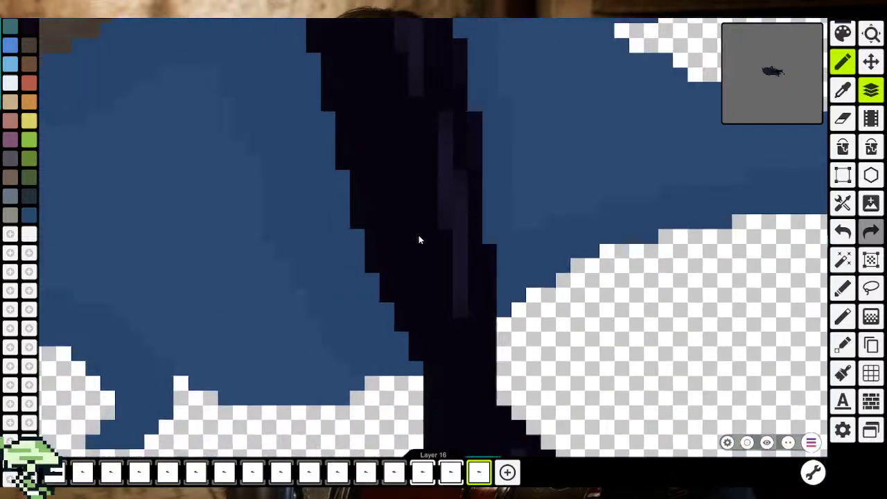
{"action": "scroll", "coordinate": [609, 452], "scroll_direction": "down", "scroll_amount": 2}
{"action": "scroll", "coordinate": [526, 263], "scroll_direction": "up", "scroll_amount": 2}
{"action": "scroll", "coordinate": [634, 210], "scroll_direction": "up", "scroll_amount": 2}
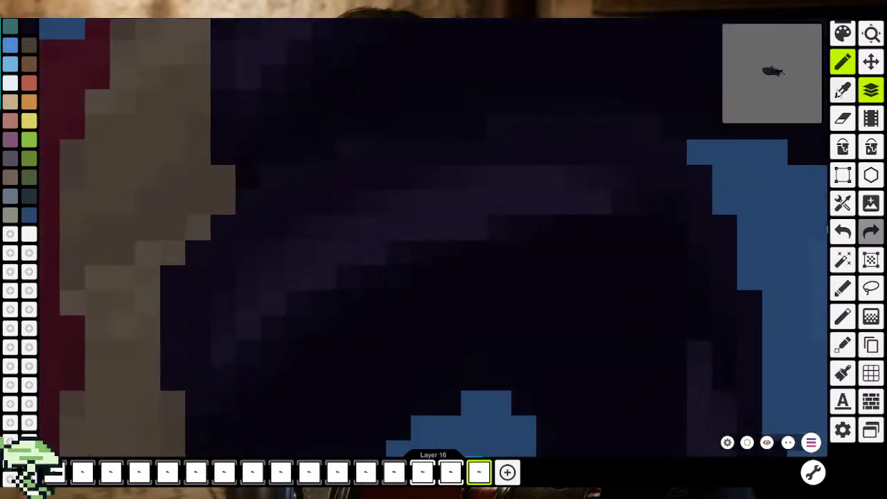
{"action": "key", "text": "i"}
{"action": "left_click", "coordinate": [652, 345]}
Pan up along the thigh and sample the boot's lighter highlight shade
{"action": "scroll", "coordinate": [652, 345], "scroll_direction": "up", "scroll_amount": 2}
{"action": "scroll", "coordinate": [586, 307], "scroll_direction": "right", "scroll_amount": 3}
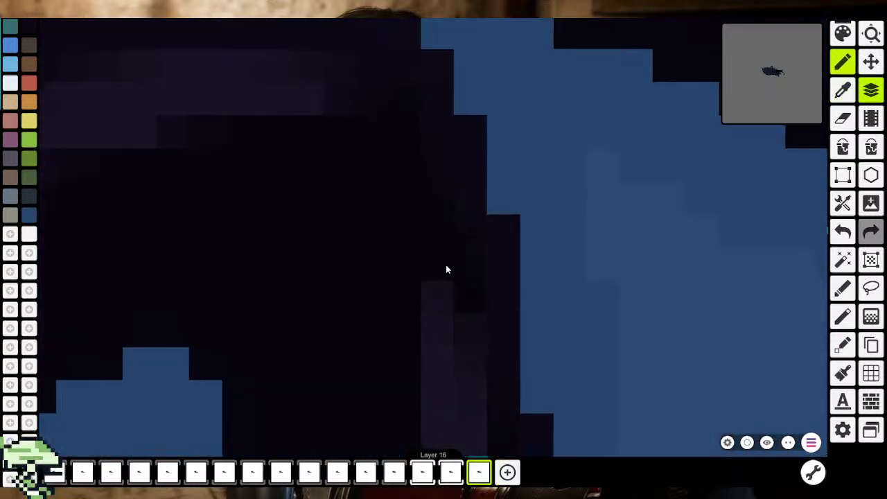
{"action": "scroll", "coordinate": [409, 350], "scroll_direction": "up", "scroll_amount": 3}
{"action": "scroll", "coordinate": [380, 340], "scroll_direction": "up", "scroll_amount": 3}
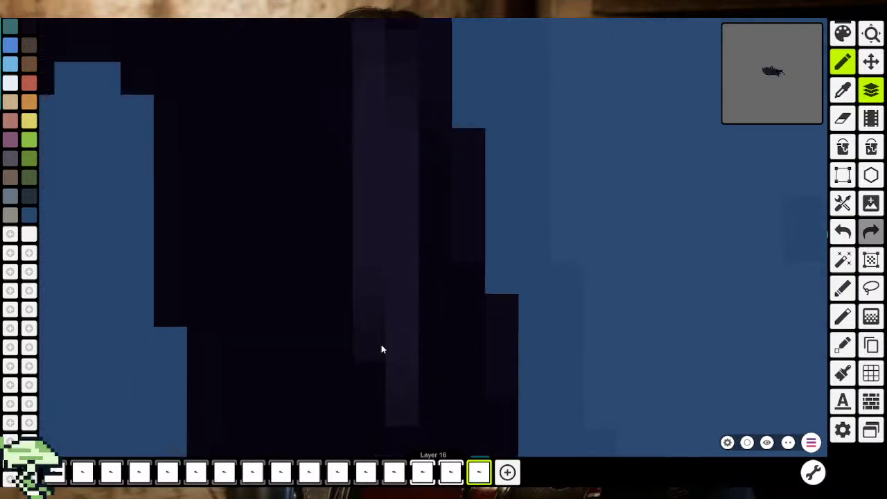
{"action": "scroll", "coordinate": [381, 350], "scroll_direction": "up", "scroll_amount": 3}
{"action": "scroll", "coordinate": [381, 349], "scroll_direction": "left", "scroll_amount": 1}
{"action": "scroll", "coordinate": [462, 346], "scroll_direction": "down", "scroll_amount": 2}
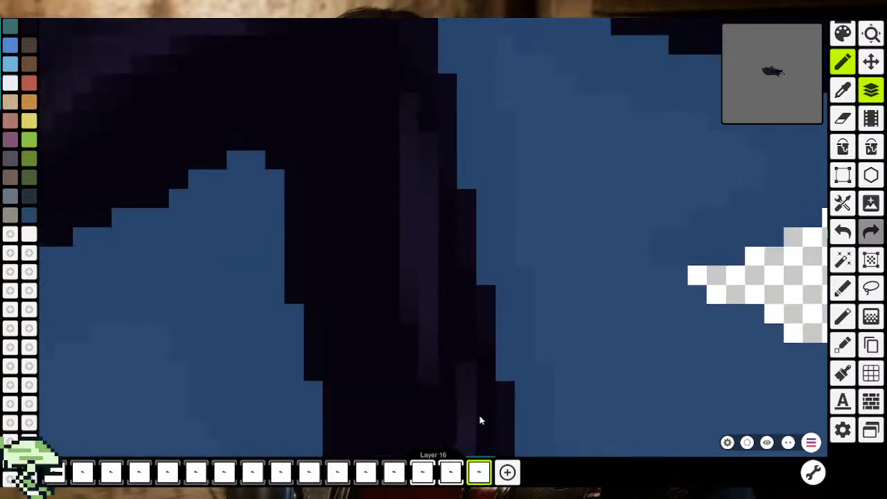
{"action": "scroll", "coordinate": [464, 384], "scroll_direction": "up", "scroll_amount": 1}
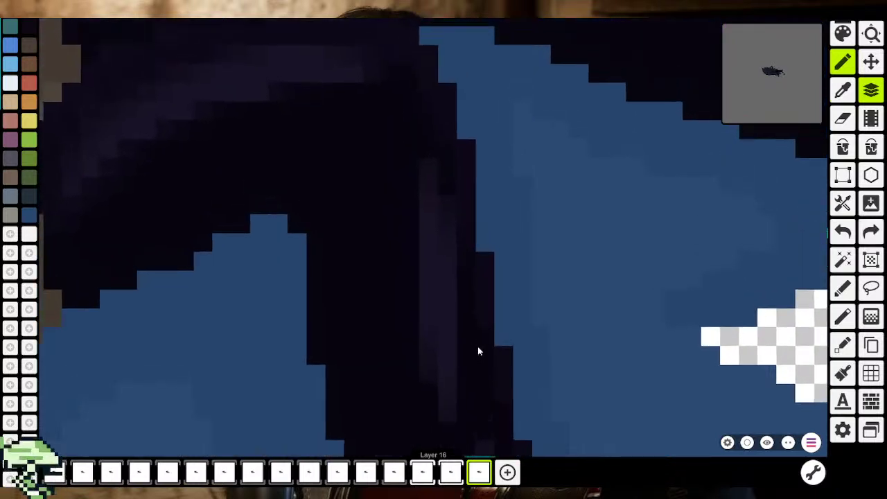
{"action": "scroll", "coordinate": [455, 279], "scroll_direction": "down", "scroll_amount": 1}
{"action": "scroll", "coordinate": [455, 279], "scroll_direction": "down", "scroll_amount": 2}
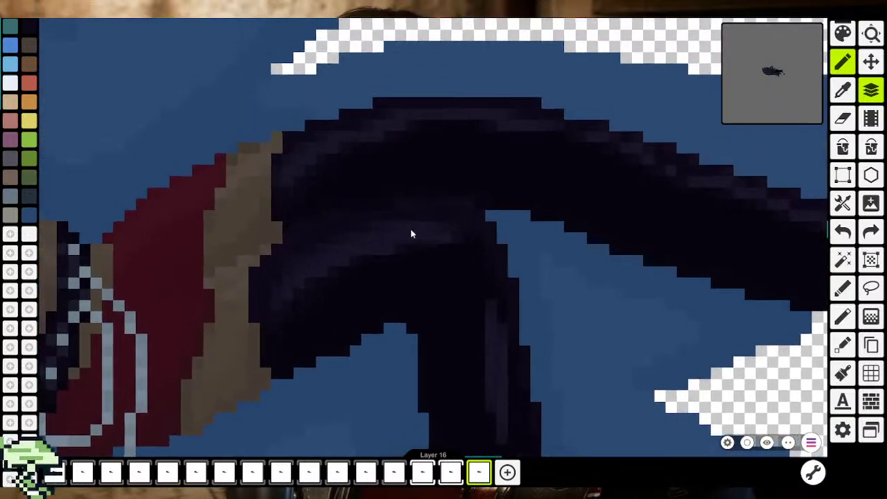
{"action": "scroll", "coordinate": [410, 229], "scroll_direction": "up", "scroll_amount": 2}
{"action": "scroll", "coordinate": [421, 238], "scroll_direction": "up", "scroll_amount": 3}
{"action": "left_click", "coordinate": [842, 90]}
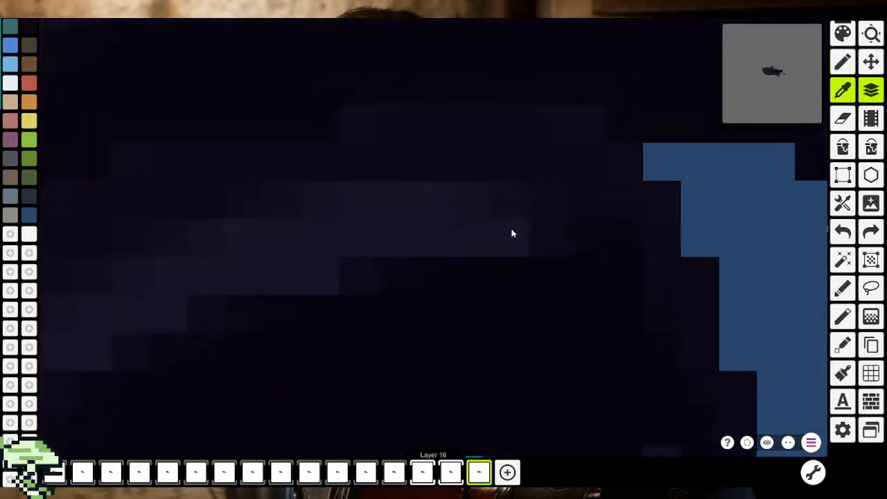
{"action": "left_click", "coordinate": [356, 277]}
Sample another shade from the canvas and return to the pencil for the strips
{"action": "scroll", "coordinate": [467, 340], "scroll_direction": "down", "scroll_amount": 2}
{"action": "scroll", "coordinate": [434, 113], "scroll_direction": "up", "scroll_amount": 2}
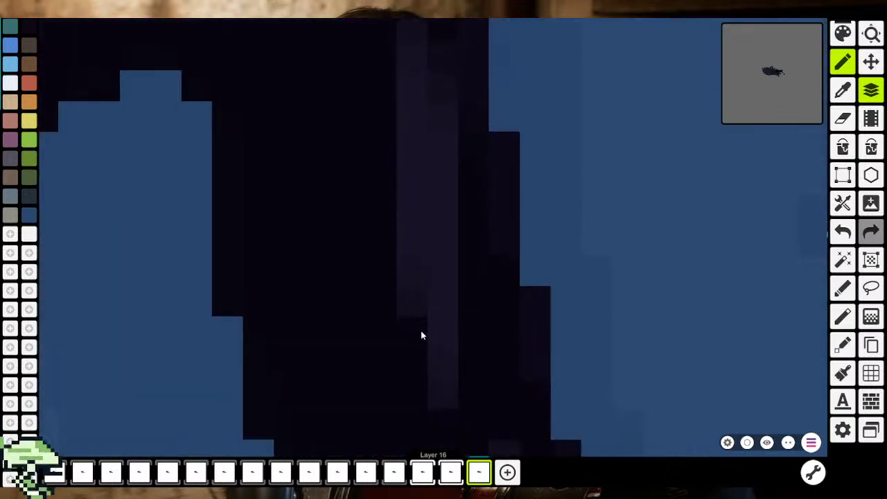
{"action": "scroll", "coordinate": [464, 264], "scroll_direction": "down", "scroll_amount": 2}
{"action": "scroll", "coordinate": [449, 111], "scroll_direction": "down", "scroll_amount": 2}
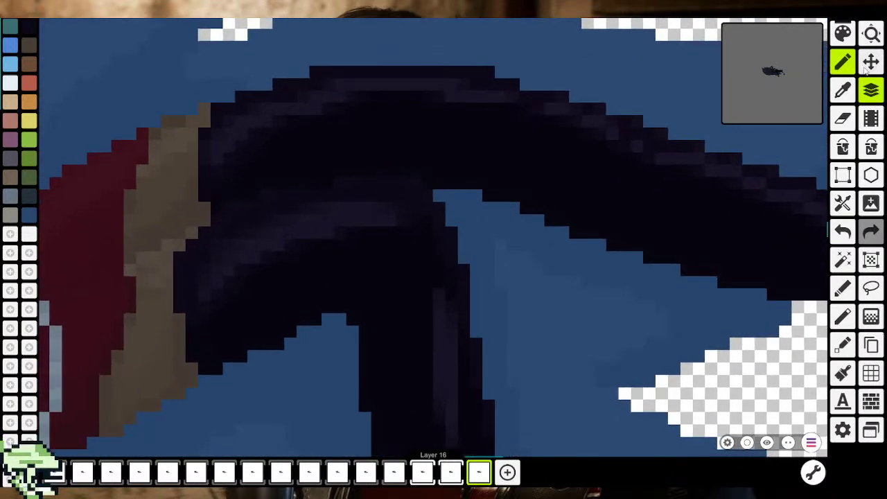
{"action": "left_click", "coordinate": [842, 90]}
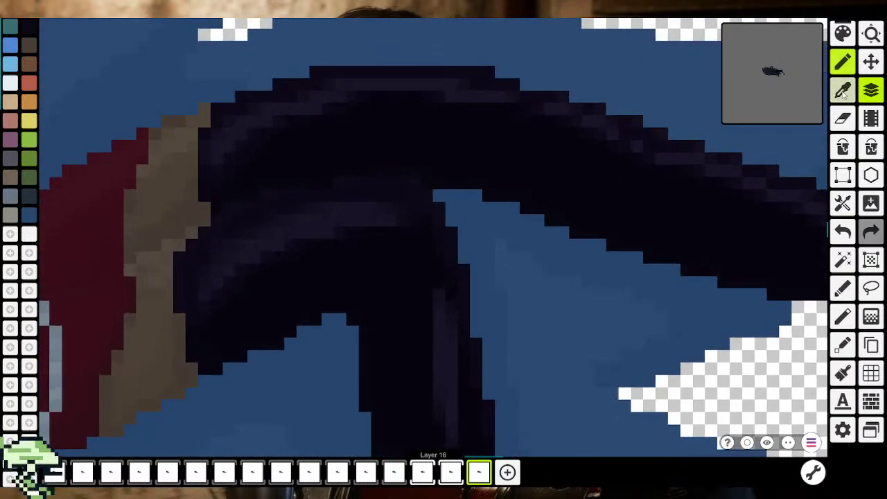
{"action": "left_click", "coordinate": [305, 236]}
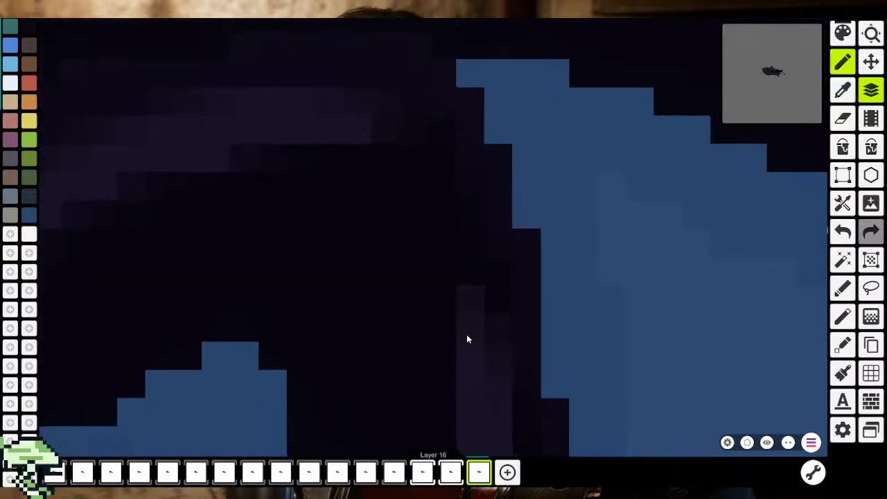
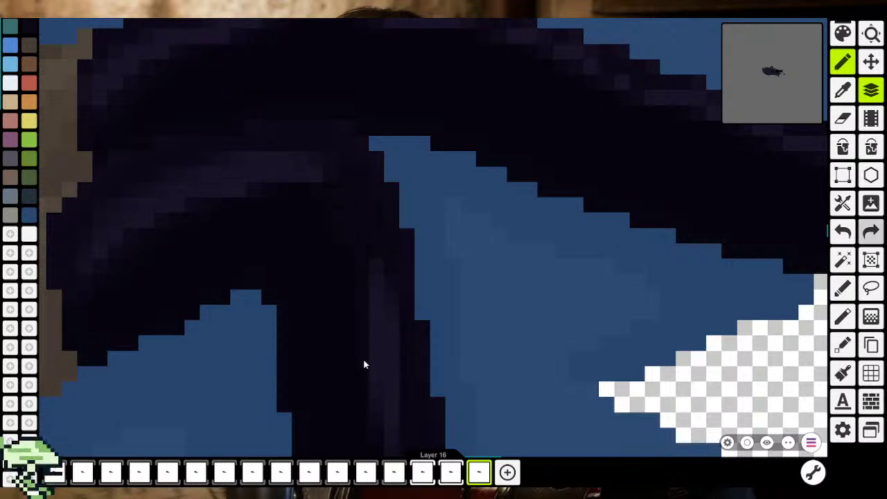
Zoom and scroll around the dark boot to inspect its shading up close
{"action": "scroll", "coordinate": [363, 346], "scroll_direction": "down", "scroll_amount": 5}
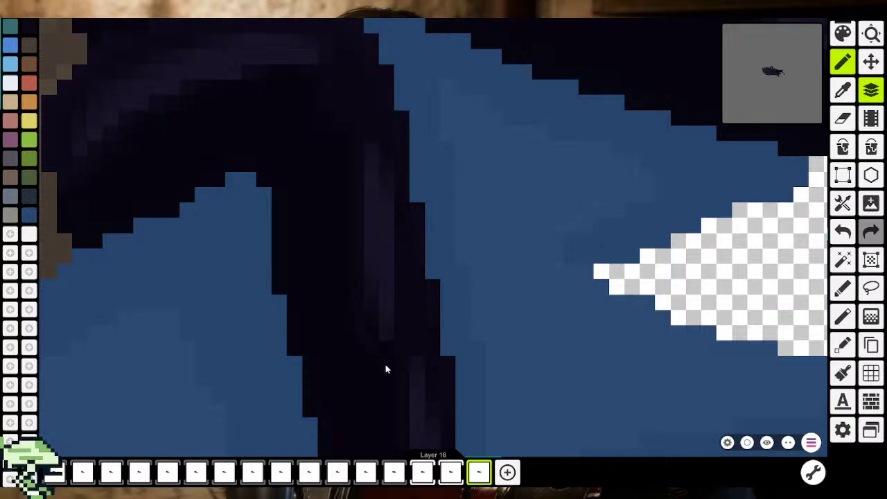
{"action": "scroll", "coordinate": [395, 411], "scroll_direction": "down", "scroll_amount": 3}
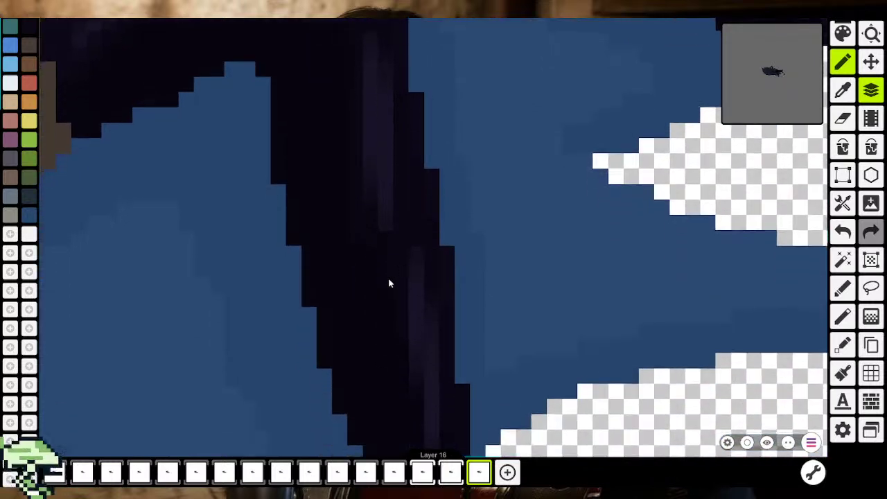
{"action": "scroll", "coordinate": [402, 337], "scroll_direction": "down", "scroll_amount": 3}
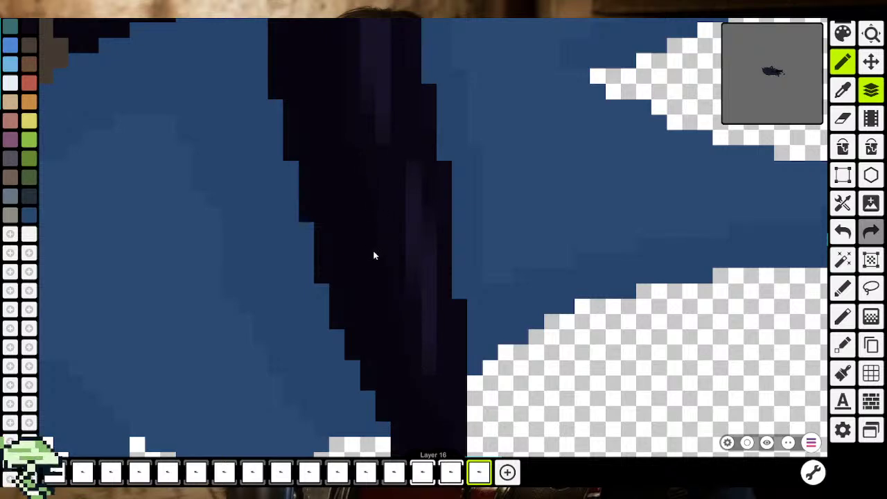
{"action": "scroll", "coordinate": [406, 257], "scroll_direction": "down", "scroll_amount": 3}
{"action": "scroll", "coordinate": [409, 316], "scroll_direction": "up", "scroll_amount": 3}
{"action": "scroll", "coordinate": [403, 314], "scroll_direction": "up", "scroll_amount": 2}
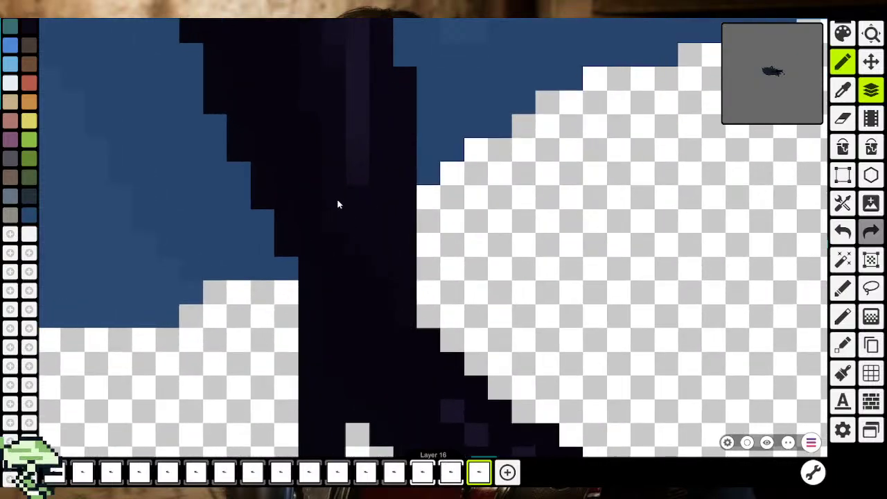
{"action": "scroll", "coordinate": [341, 256], "scroll_direction": "down", "scroll_amount": 2}
{"action": "scroll", "coordinate": [341, 256], "scroll_direction": "down", "scroll_amount": 2}
{"action": "scroll", "coordinate": [467, 327], "scroll_direction": "down", "scroll_amount": 1}
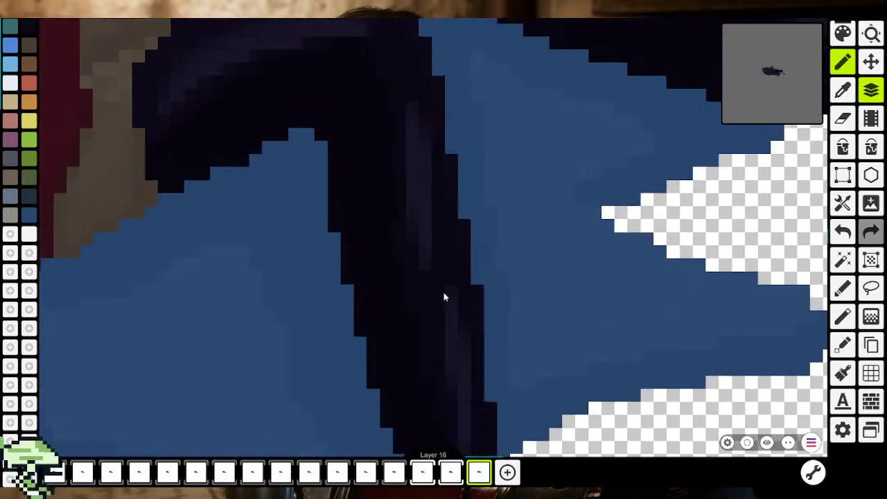
{"action": "scroll", "coordinate": [444, 297], "scroll_direction": "down", "scroll_amount": 2}
{"action": "scroll", "coordinate": [443, 277], "scroll_direction": "down", "scroll_amount": 2}
{"action": "scroll", "coordinate": [432, 327], "scroll_direction": "down", "scroll_amount": 2}
{"action": "scroll", "coordinate": [429, 291], "scroll_direction": "up", "scroll_amount": 2}
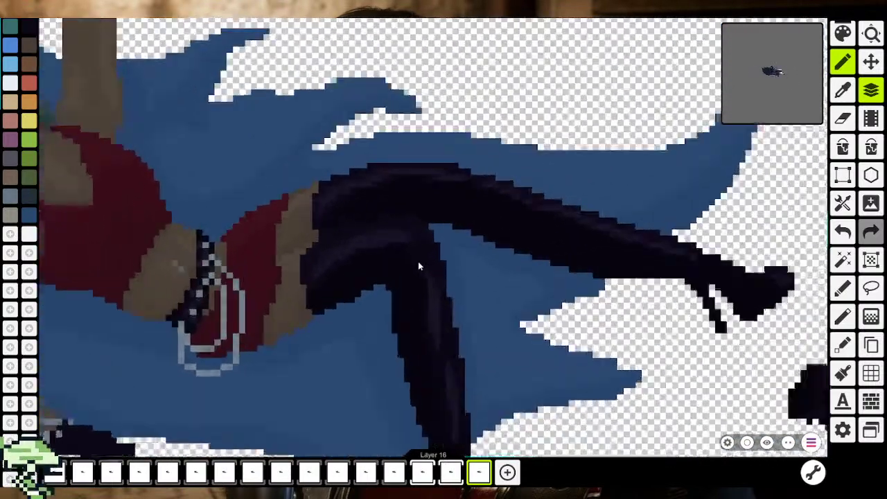
{"action": "scroll", "coordinate": [416, 260], "scroll_direction": "up", "scroll_amount": 3}
{"action": "scroll", "coordinate": [405, 253], "scroll_direction": "up", "scroll_amount": 2}
{"action": "scroll", "coordinate": [374, 228], "scroll_direction": "up", "scroll_amount": 1}
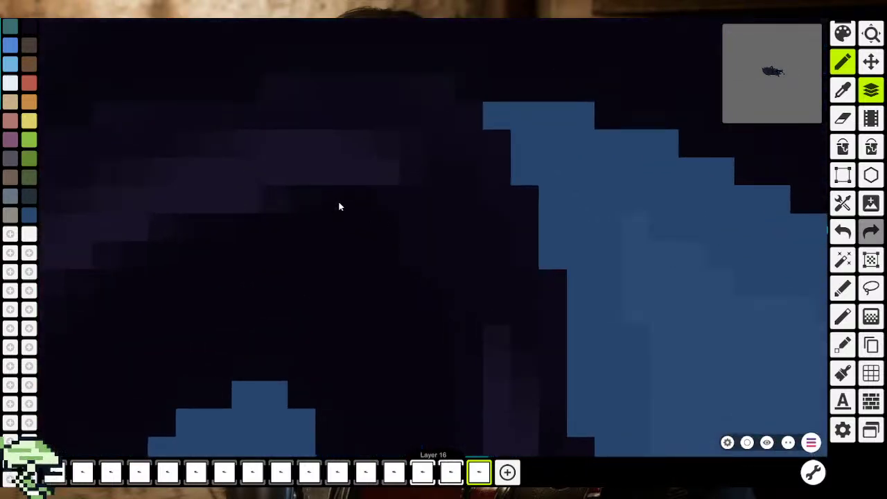
{"action": "scroll", "coordinate": [341, 215], "scroll_direction": "down", "scroll_amount": 2}
{"action": "scroll", "coordinate": [345, 233], "scroll_direction": "down", "scroll_amount": 2}
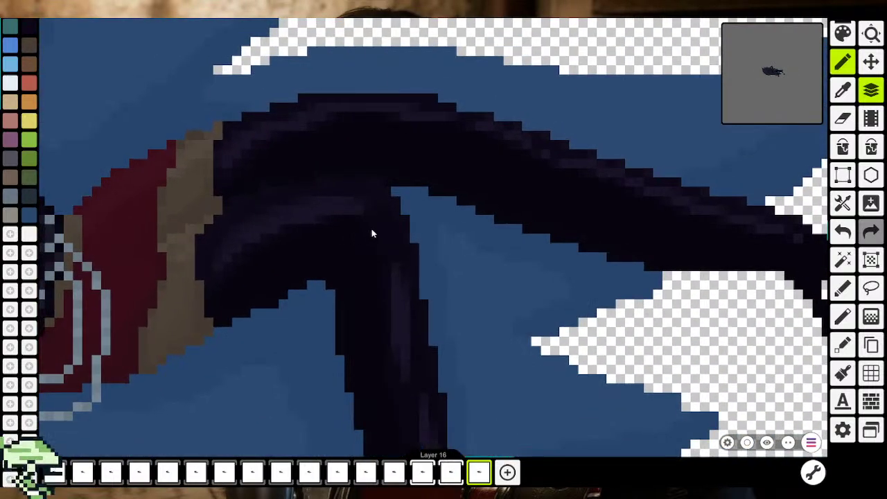
{"action": "scroll", "coordinate": [270, 173], "scroll_direction": "up", "scroll_amount": 2}
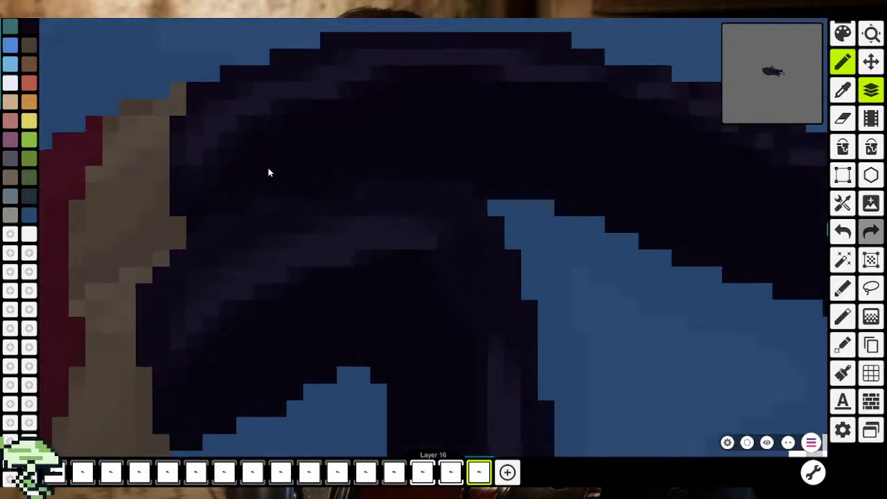
{"action": "scroll", "coordinate": [287, 231], "scroll_direction": "up", "scroll_amount": 1}
{"action": "scroll", "coordinate": [272, 227], "scroll_direction": "up", "scroll_amount": 2}
{"action": "scroll", "coordinate": [272, 228], "scroll_direction": "up", "scroll_amount": 1}
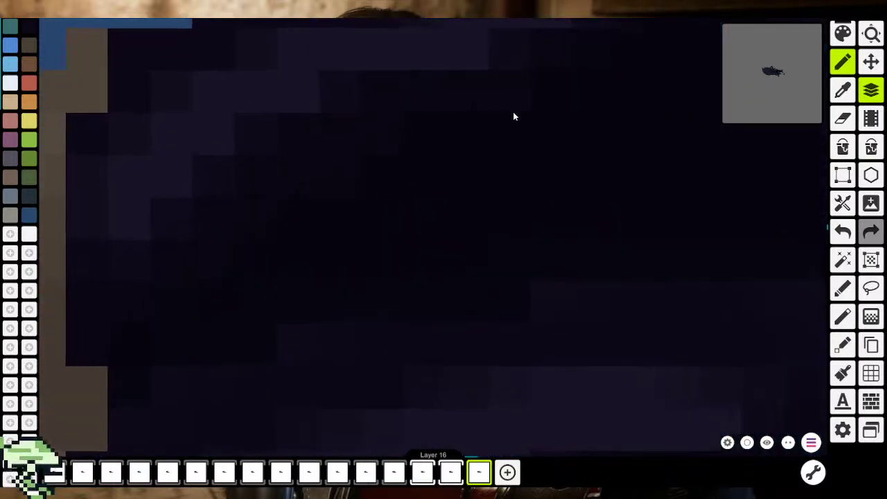
{"action": "scroll", "coordinate": [435, 204], "scroll_direction": "up", "scroll_amount": 2}
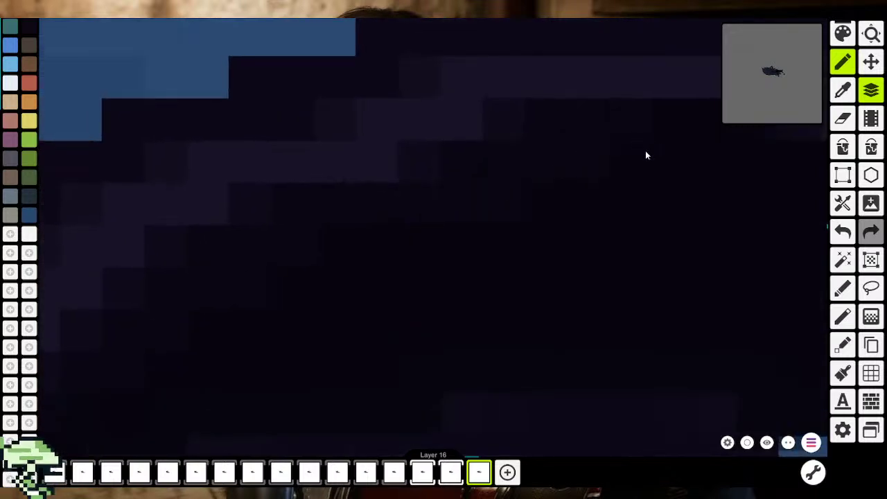
{"action": "scroll", "coordinate": [645, 155], "scroll_direction": "up", "scroll_amount": 2}
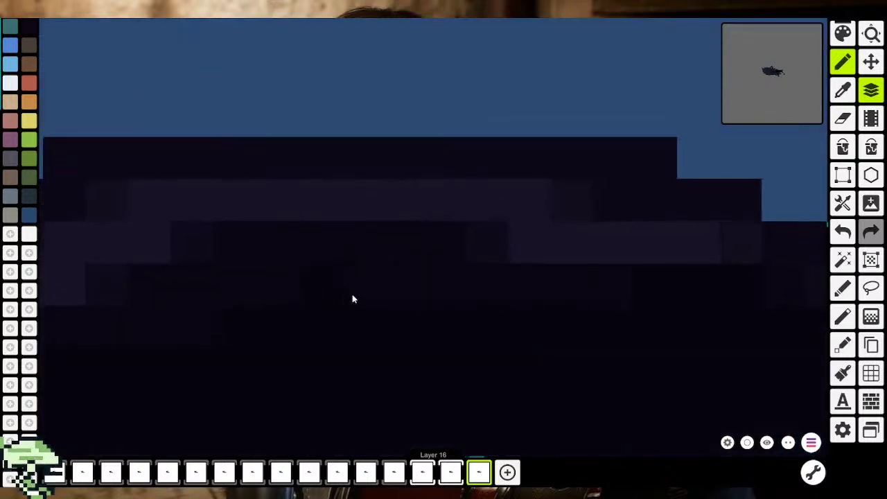
{"action": "scroll", "coordinate": [511, 275], "scroll_direction": "up", "scroll_amount": 2}
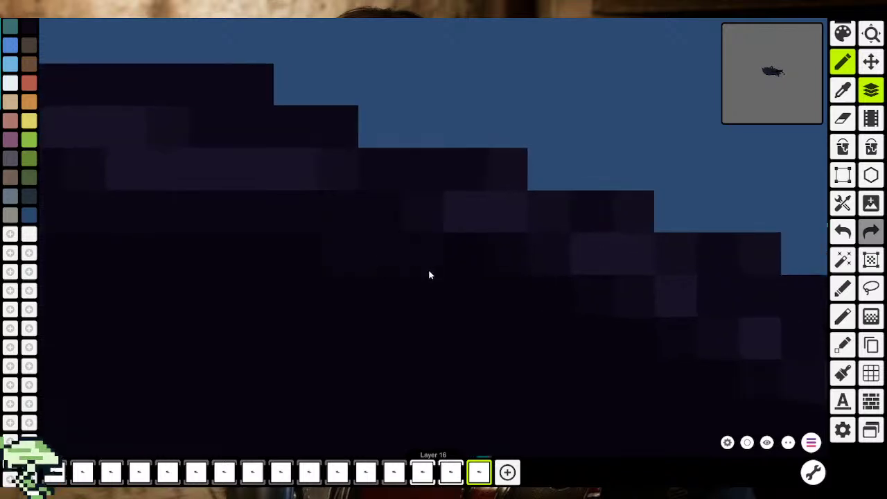
{"action": "scroll", "coordinate": [342, 206], "scroll_direction": "up", "scroll_amount": 2}
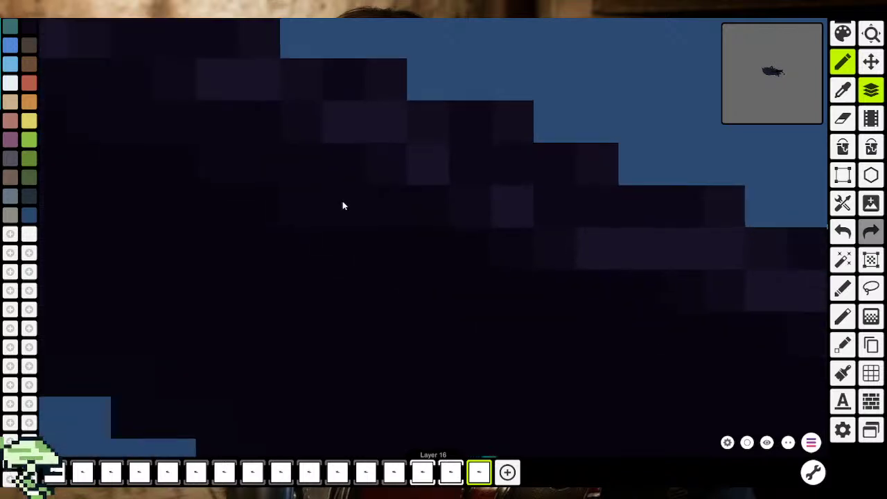
{"action": "scroll", "coordinate": [342, 206], "scroll_direction": "right", "scroll_amount": 2}
{"action": "scroll", "coordinate": [592, 289], "scroll_direction": "down", "scroll_amount": 3}
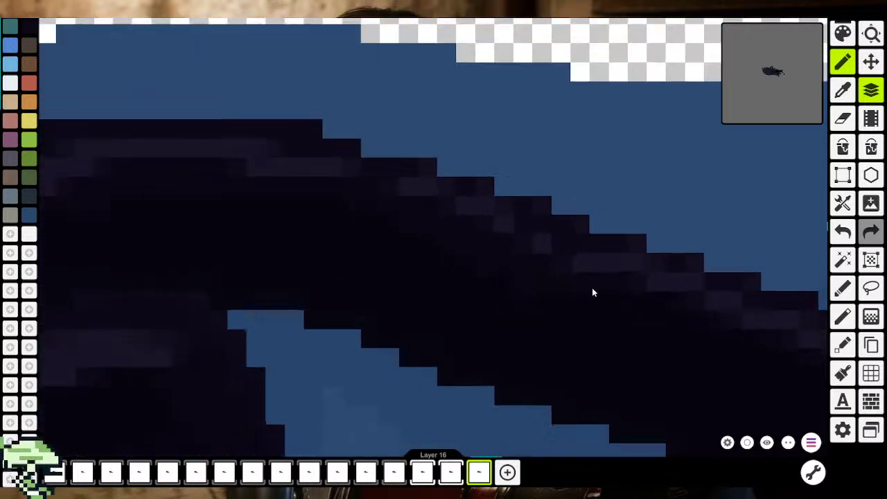
{"action": "scroll", "coordinate": [593, 289], "scroll_direction": "down", "scroll_amount": 3}
{"action": "scroll", "coordinate": [561, 293], "scroll_direction": "down", "scroll_amount": 3}
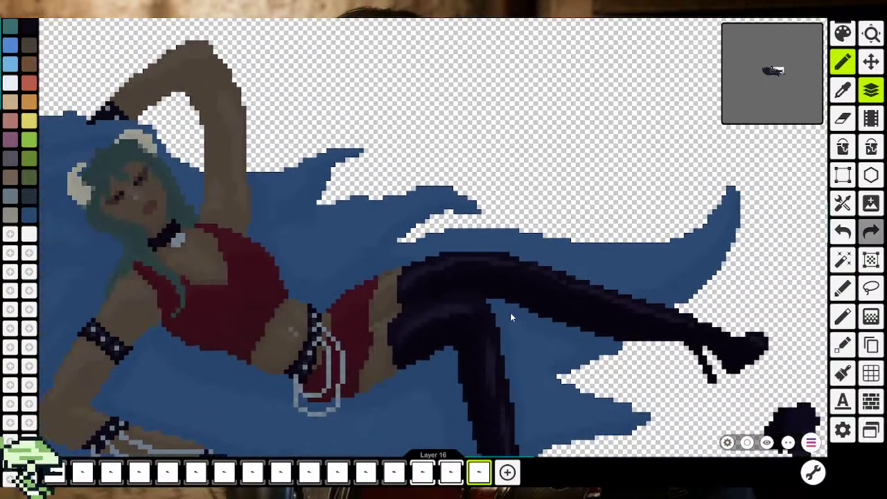
{"action": "scroll", "coordinate": [519, 294], "scroll_direction": "up", "scroll_amount": 3}
{"action": "scroll", "coordinate": [511, 283], "scroll_direction": "up", "scroll_amount": 3}
{"action": "scroll", "coordinate": [507, 268], "scroll_direction": "up", "scroll_amount": 3}
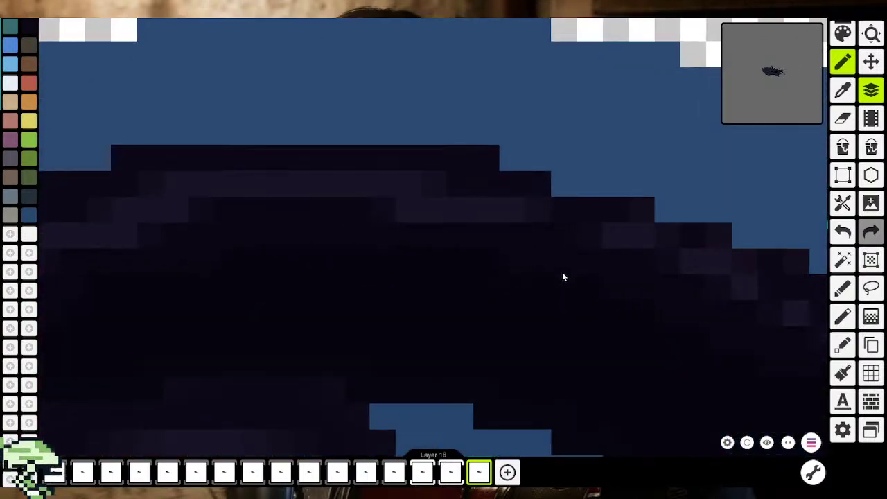
{"action": "scroll", "coordinate": [637, 317], "scroll_direction": "down", "scroll_amount": 3}
{"action": "scroll", "coordinate": [464, 239], "scroll_direction": "up", "scroll_amount": 3}
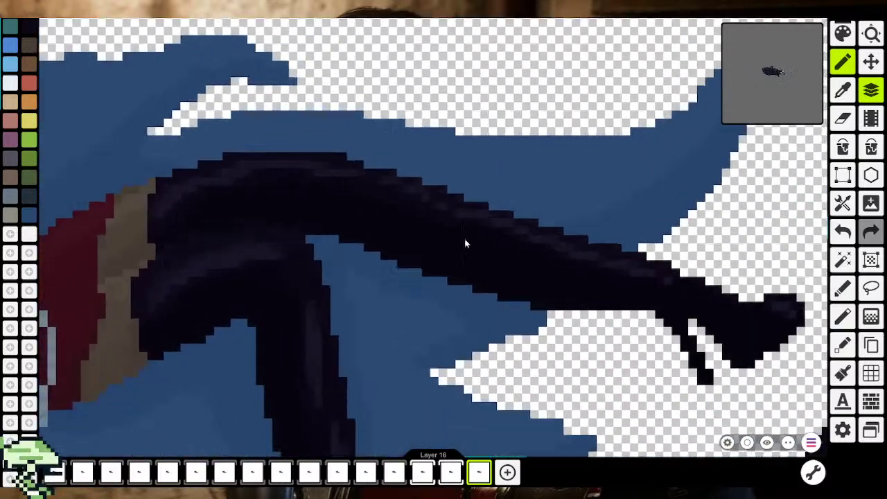
{"action": "scroll", "coordinate": [458, 229], "scroll_direction": "up", "scroll_amount": 3}
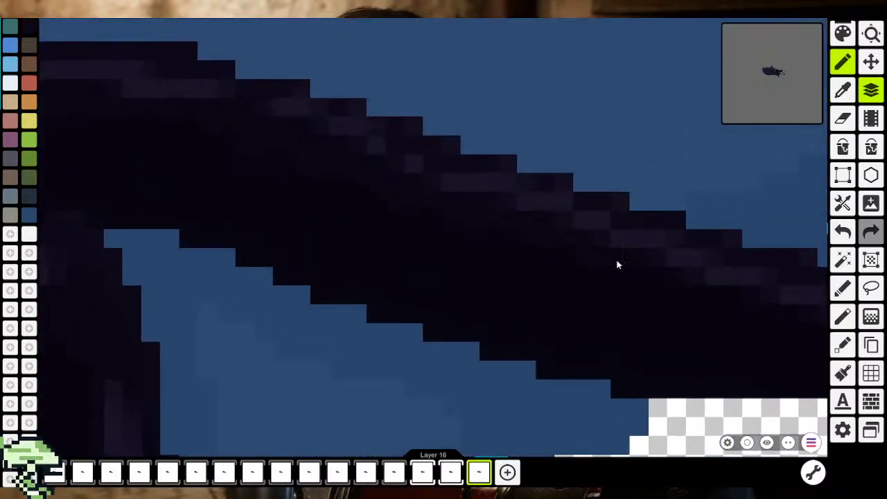
{"action": "scroll", "coordinate": [409, 254], "scroll_direction": "down", "scroll_amount": 3}
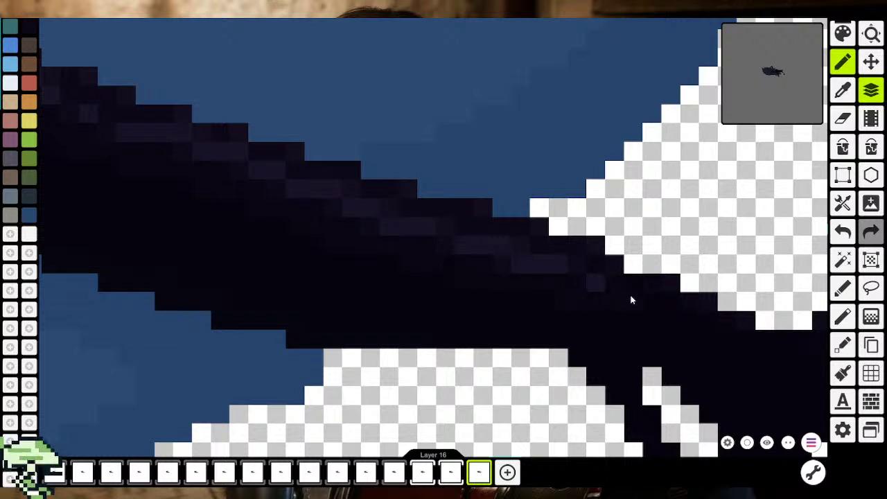
{"action": "scroll", "coordinate": [703, 329], "scroll_direction": "down", "scroll_amount": 2}
{"action": "scroll", "coordinate": [659, 344], "scroll_direction": "down", "scroll_amount": 3}
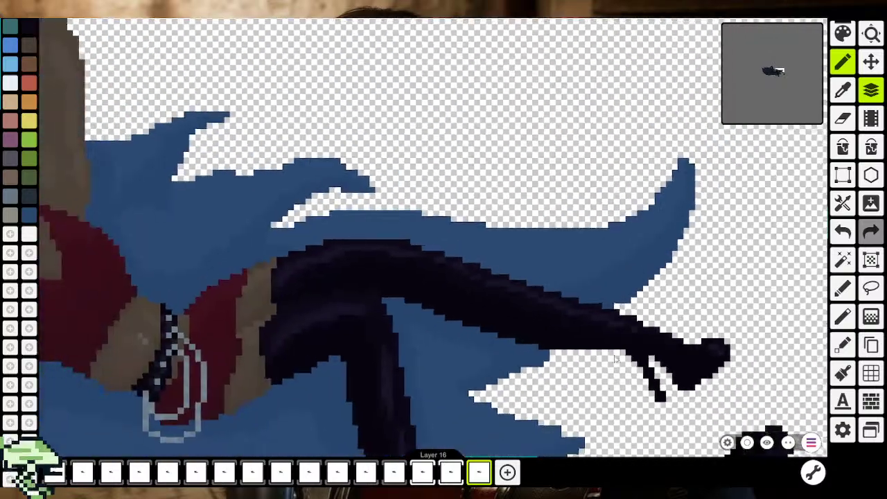
{"action": "scroll", "coordinate": [588, 333], "scroll_direction": "down", "scroll_amount": 3}
{"action": "scroll", "coordinate": [512, 328], "scroll_direction": "up", "scroll_amount": 1}
{"action": "scroll", "coordinate": [512, 334], "scroll_direction": "up", "scroll_amount": 2}
{"action": "scroll", "coordinate": [473, 357], "scroll_direction": "up", "scroll_amount": 2}
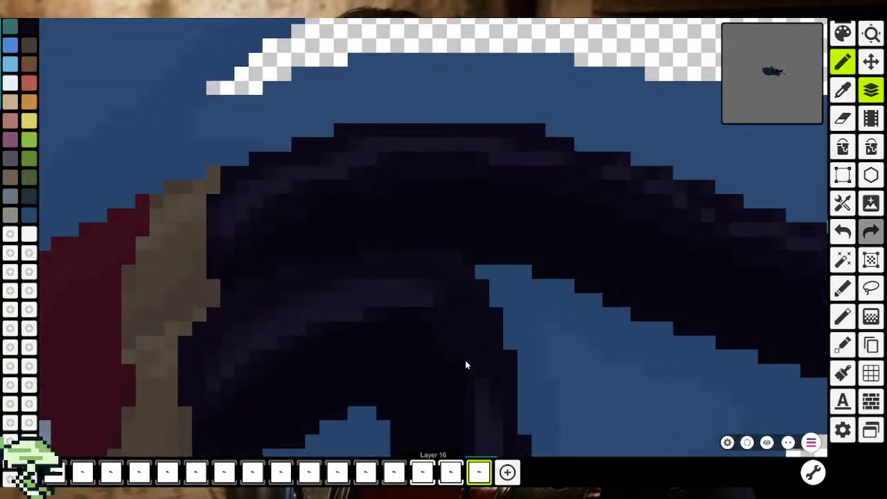
{"action": "scroll", "coordinate": [414, 321], "scroll_direction": "up", "scroll_amount": 3}
{"action": "scroll", "coordinate": [443, 298], "scroll_direction": "down", "scroll_amount": 2}
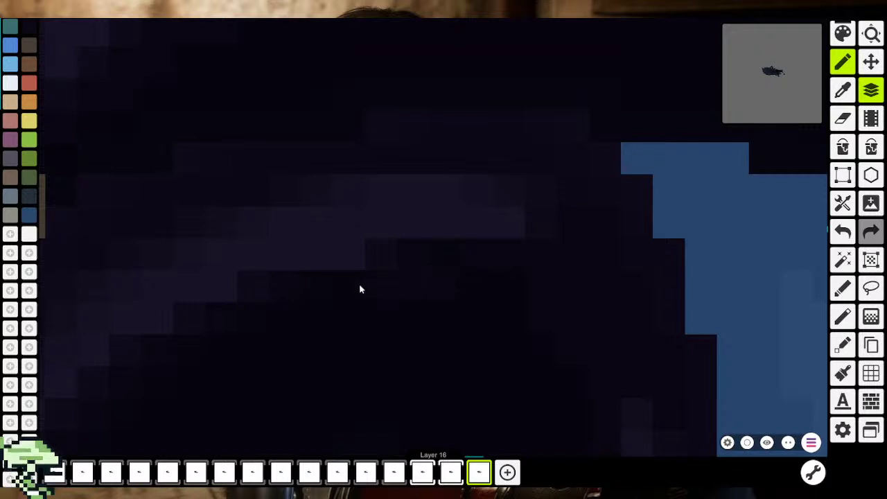
{"action": "scroll", "coordinate": [194, 360], "scroll_direction": "up", "scroll_amount": 3}
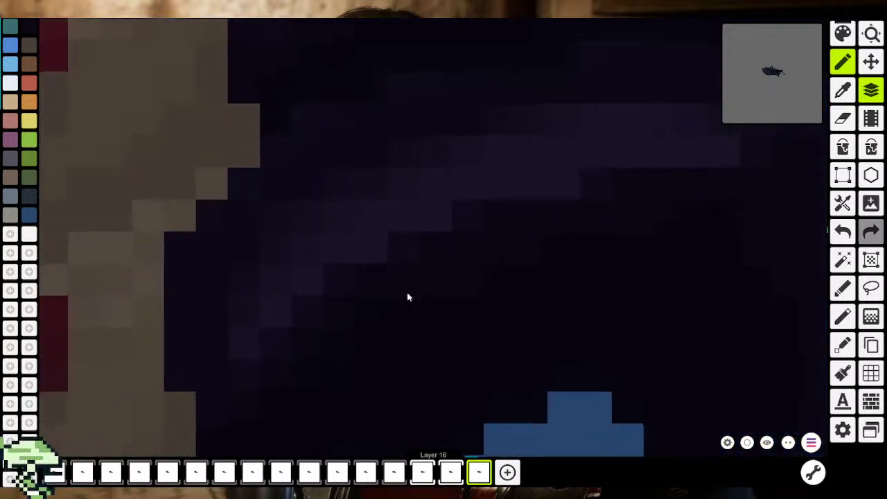
{"action": "scroll", "coordinate": [333, 346], "scroll_direction": "down", "scroll_amount": 3}
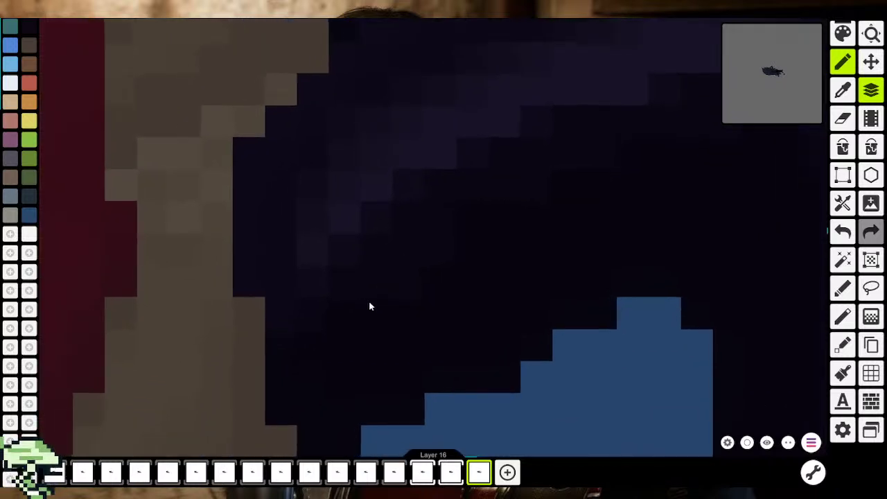
{"action": "scroll", "coordinate": [312, 357], "scroll_direction": "down", "scroll_amount": 1}
{"action": "scroll", "coordinate": [329, 349], "scroll_direction": "down", "scroll_amount": 1}
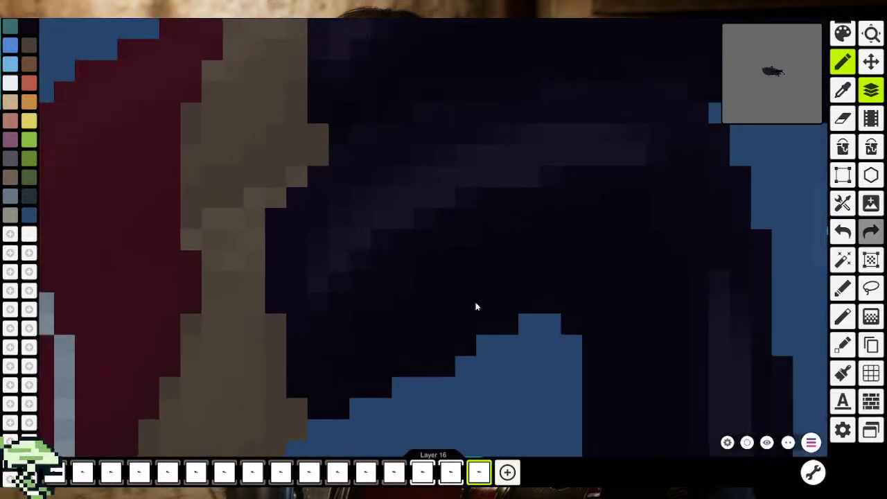
Pan the close-up along the boot and redo the last undone boot stroke
{"action": "key", "text": "e"}
{"action": "left_click", "coordinate": [843, 90]}
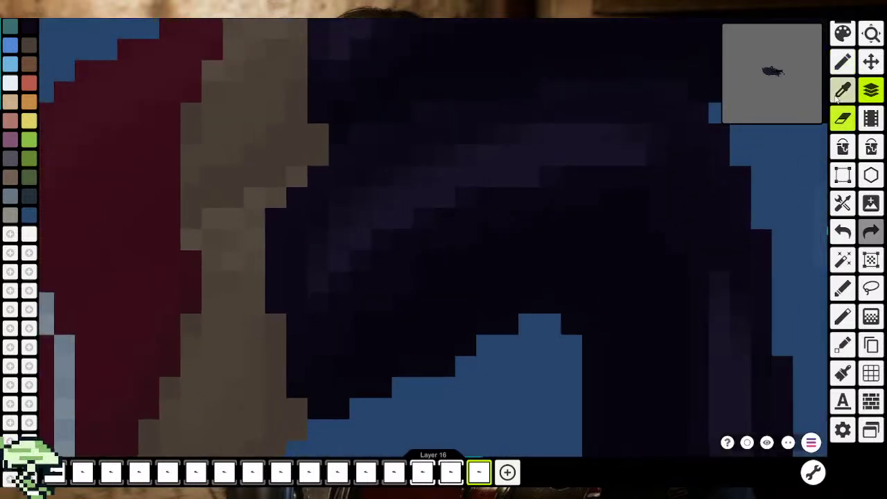
{"action": "key", "text": "b"}
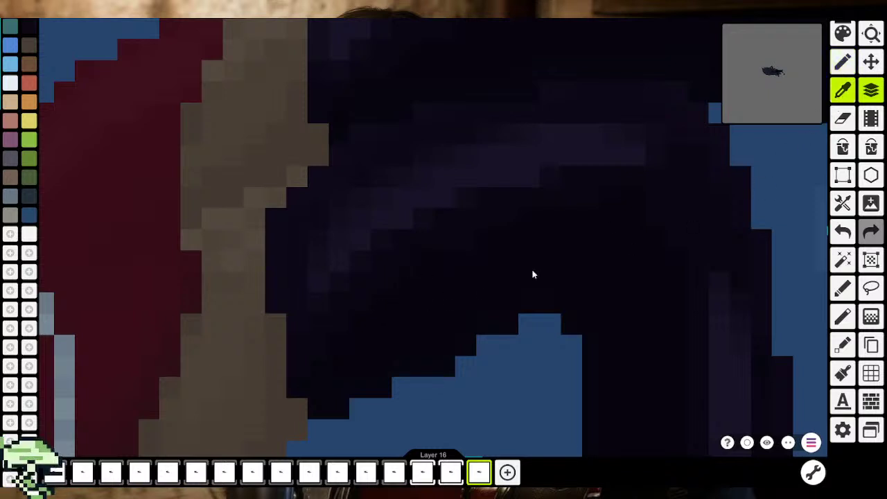
{"action": "scroll", "coordinate": [339, 361], "scroll_direction": "up", "scroll_amount": 2}
{"action": "scroll", "coordinate": [340, 342], "scroll_direction": "up", "scroll_amount": 2}
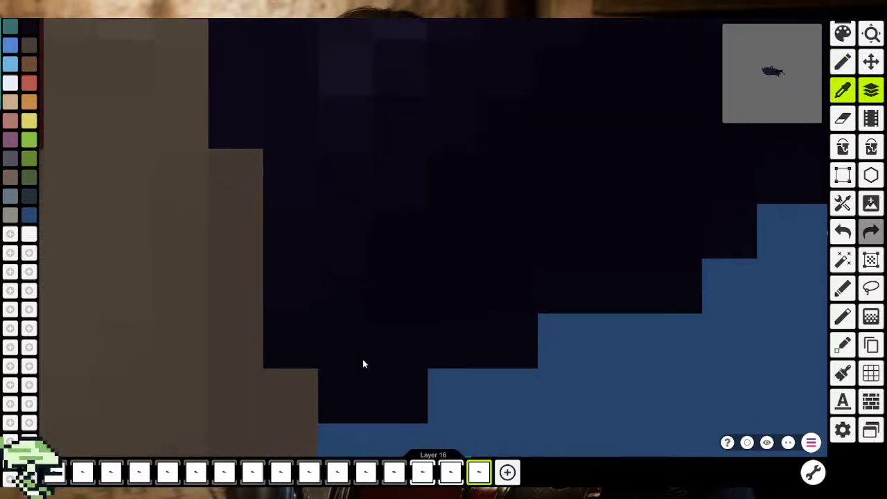
{"action": "left_click_drag", "start_coordinate": [463, 175], "coordinate": [261, 420]}
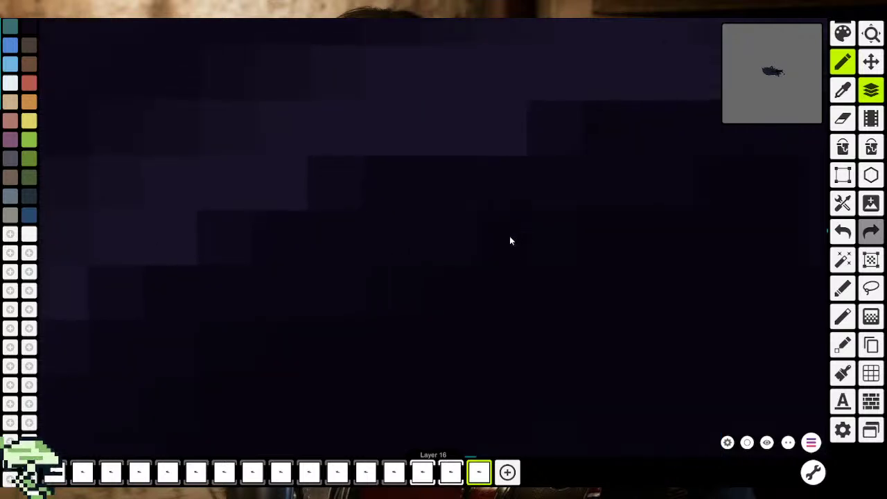
{"action": "key", "text": "ctrl+y"}
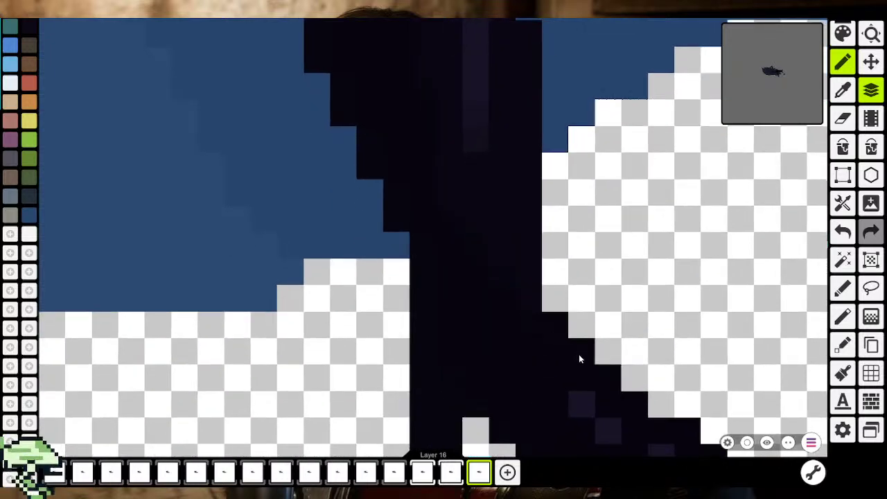
Paint over the lighter pixel blocks on the boot so it reads dark
{"action": "scroll", "coordinate": [592, 368], "scroll_direction": "down", "scroll_amount": 5}
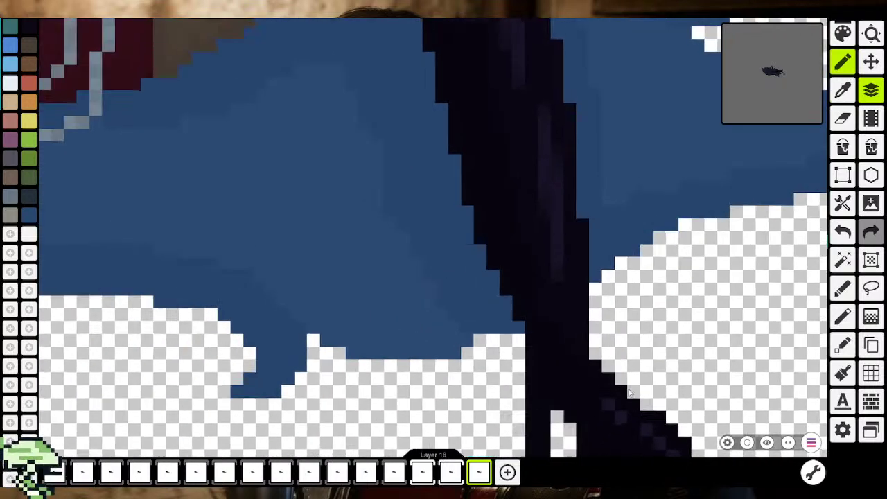
{"action": "scroll", "coordinate": [589, 305], "scroll_direction": "down", "scroll_amount": 3}
{"action": "scroll", "coordinate": [585, 290], "scroll_direction": "up", "scroll_amount": 3}
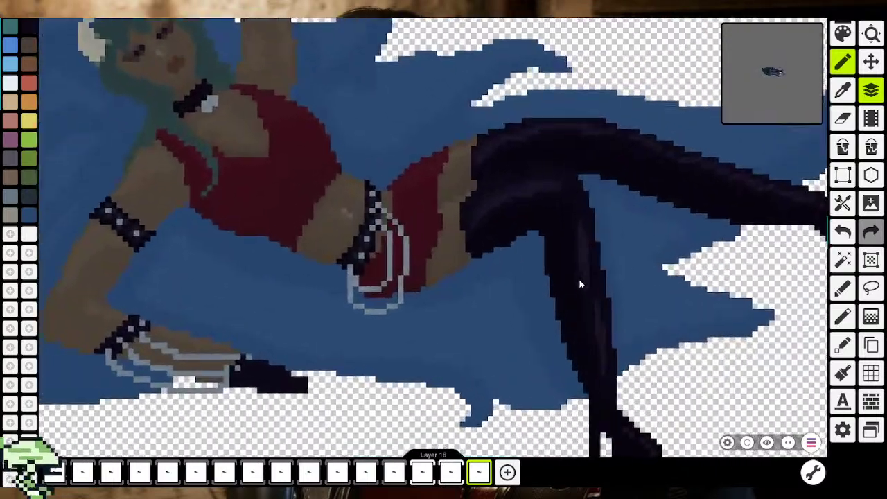
{"action": "scroll", "coordinate": [584, 281], "scroll_direction": "up", "scroll_amount": 2}
{"action": "scroll", "coordinate": [584, 277], "scroll_direction": "up", "scroll_amount": 2}
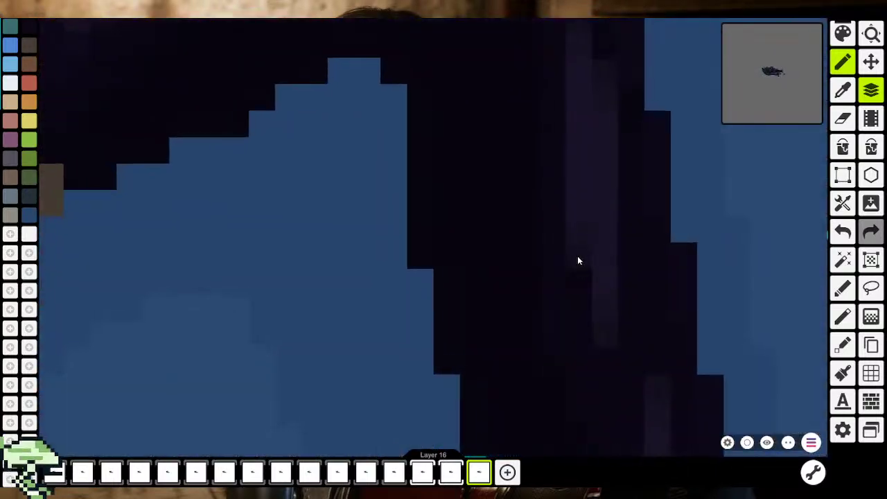
{"action": "left_click", "coordinate": [842, 90]}
{"action": "left_click_drag", "start_coordinate": [585, 287], "coordinate": [584, 250]}
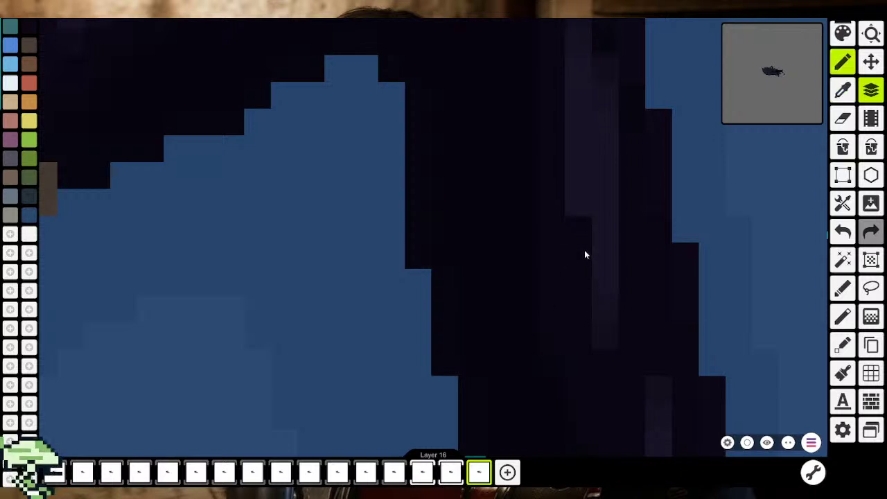
{"action": "left_click_drag", "start_coordinate": [603, 326], "coordinate": [610, 343]}
{"action": "scroll", "coordinate": [609, 242], "scroll_direction": "up", "scroll_amount": 5}
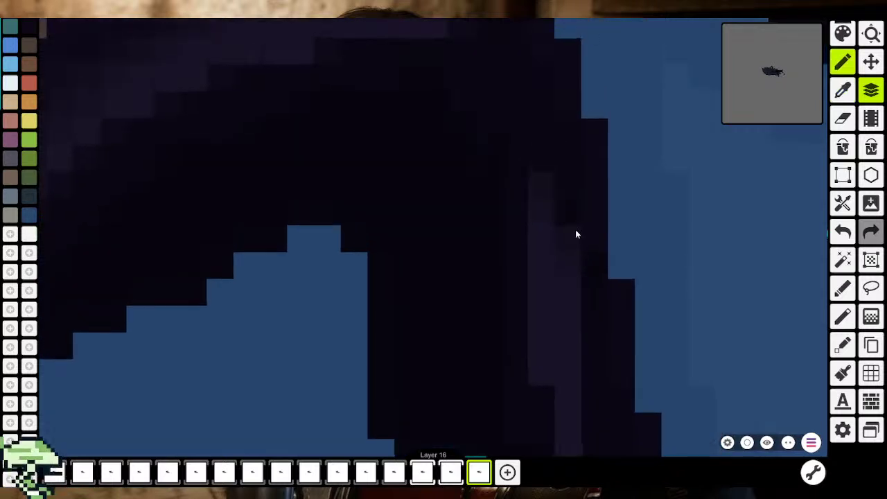
{"action": "left_click", "coordinate": [591, 271]}
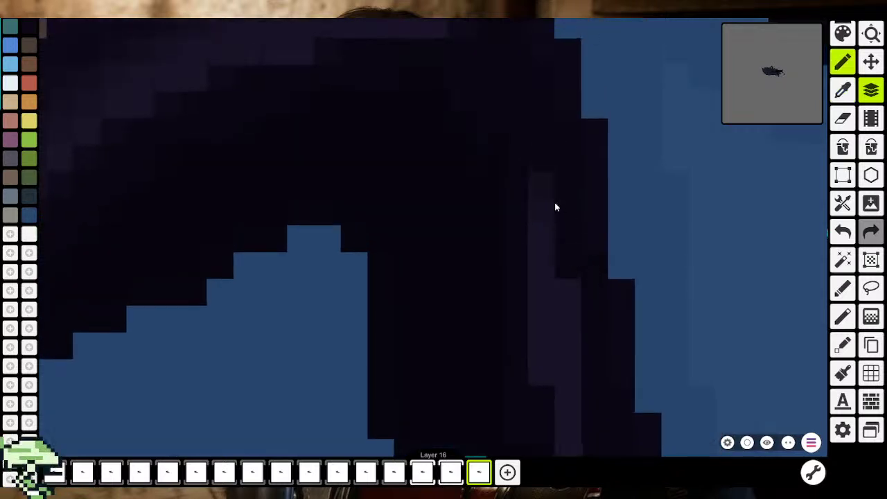
{"action": "scroll", "coordinate": [534, 208], "scroll_direction": "down", "scroll_amount": 3}
{"action": "scroll", "coordinate": [580, 321], "scroll_direction": "down", "scroll_amount": 3}
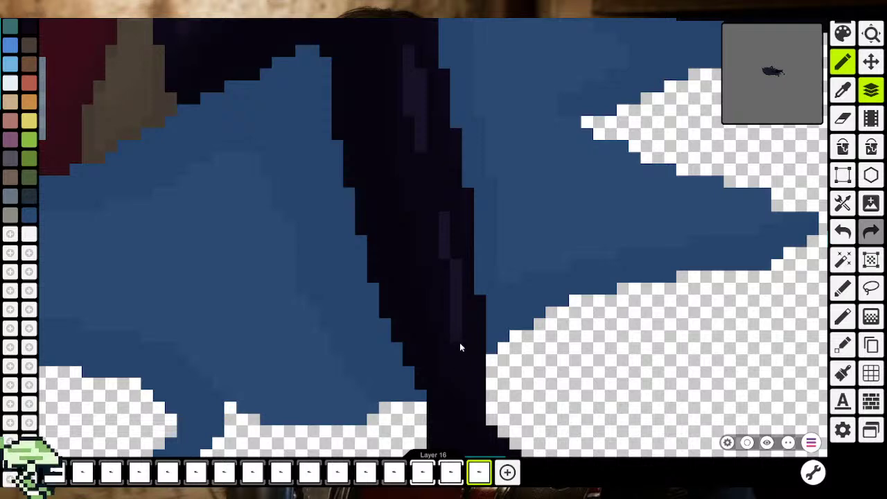
Sample the boot's colour from the canvas with the colour picker
{"action": "left_click", "coordinate": [843, 119]}
{"action": "left_click", "coordinate": [843, 90]}
{"action": "left_click", "coordinate": [428, 362]}
{"action": "scroll", "coordinate": [428, 347], "scroll_direction": "up", "scroll_amount": 2}
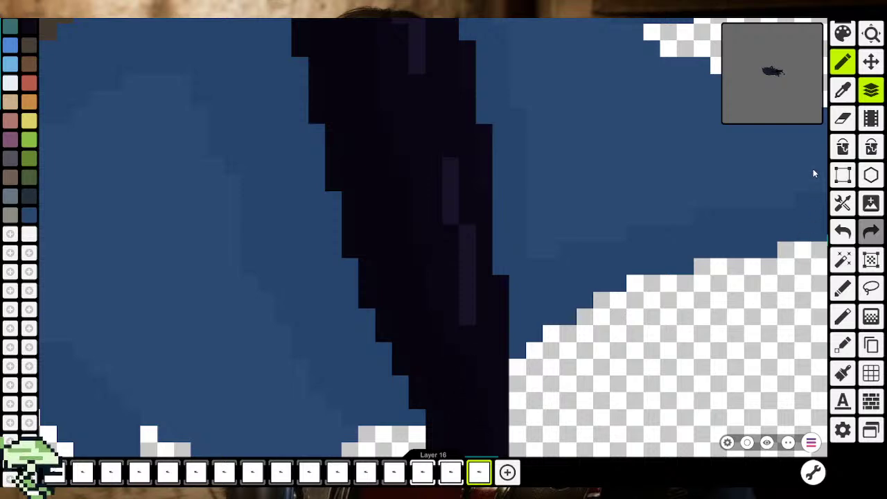
{"action": "left_click", "coordinate": [843, 90]}
{"action": "scroll", "coordinate": [438, 315], "scroll_direction": "up", "scroll_amount": 1}
{"action": "left_click", "coordinate": [456, 383]}
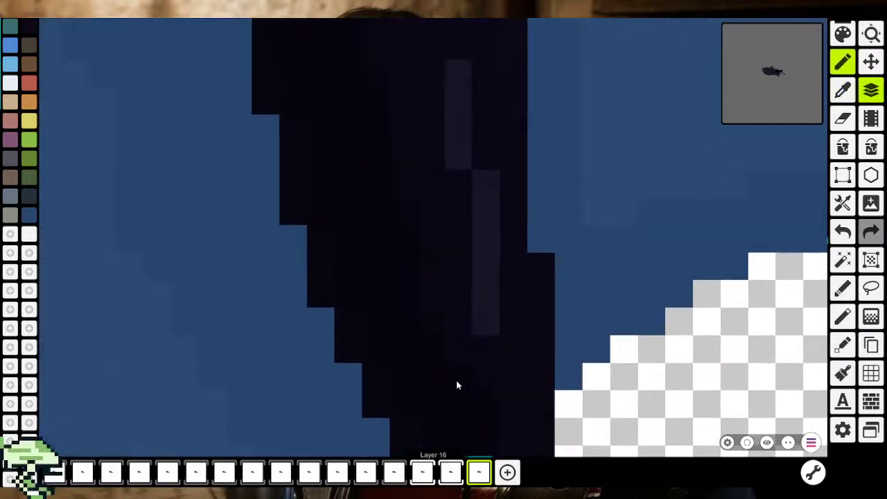
{"action": "scroll", "coordinate": [488, 384], "scroll_direction": "up", "scroll_amount": 1}
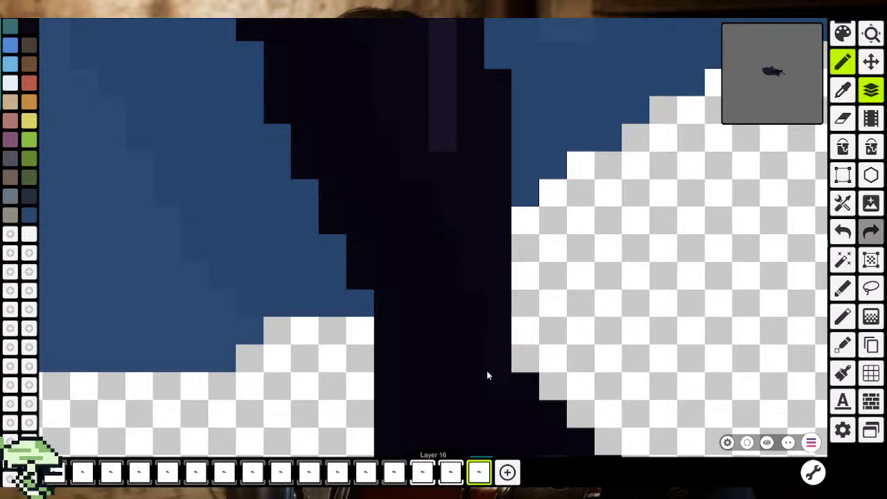
{"action": "scroll", "coordinate": [515, 390], "scroll_direction": "down", "scroll_amount": 1}
{"action": "scroll", "coordinate": [515, 390], "scroll_direction": "down", "scroll_amount": 1}
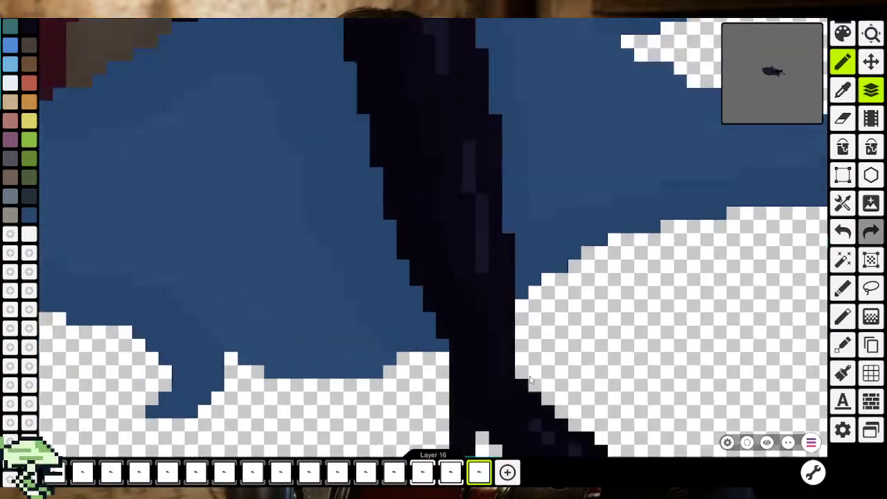
{"action": "scroll", "coordinate": [520, 391], "scroll_direction": "down", "scroll_amount": 1}
{"action": "scroll", "coordinate": [516, 390], "scroll_direction": "down", "scroll_amount": 1}
{"action": "scroll", "coordinate": [515, 390], "scroll_direction": "down", "scroll_amount": 1}
{"action": "scroll", "coordinate": [515, 390], "scroll_direction": "down", "scroll_amount": 1}
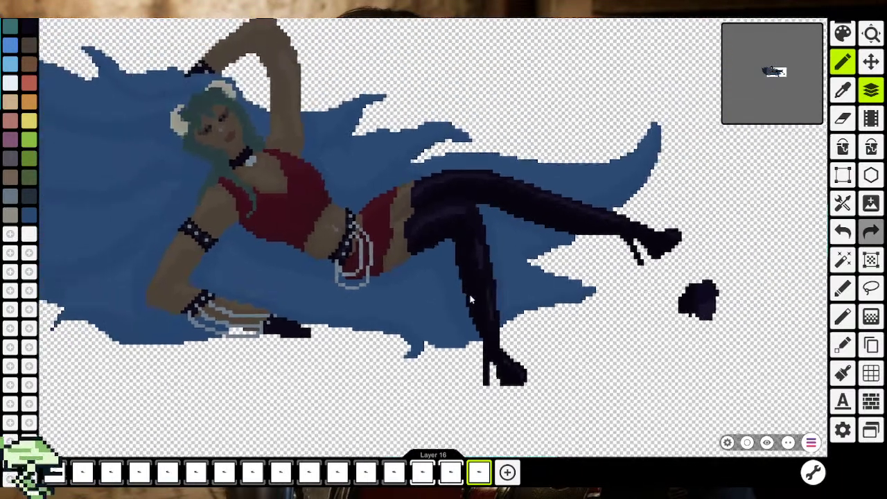
Return to the brush, then pick a mid shade and a dark shade from the boot
{"action": "left_click", "coordinate": [842, 90]}
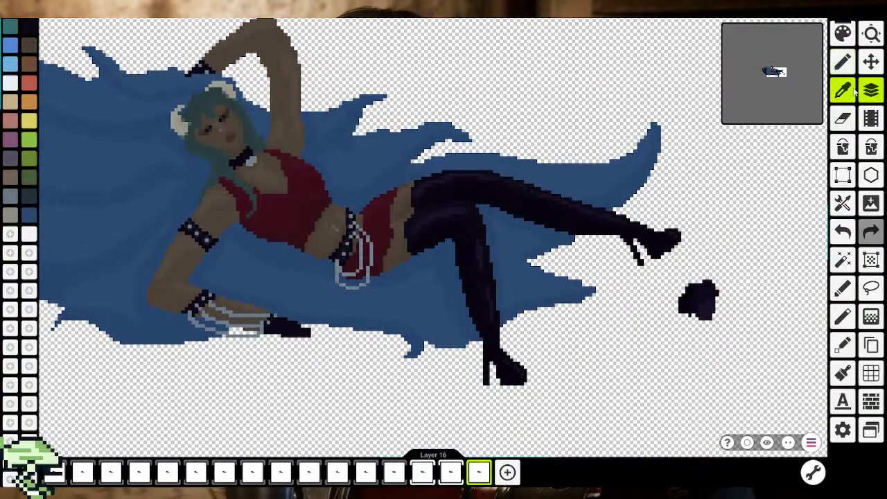
{"action": "scroll", "coordinate": [494, 295], "scroll_direction": "up", "scroll_amount": 1}
{"action": "scroll", "coordinate": [445, 305], "scroll_direction": "up", "scroll_amount": 2}
{"action": "scroll", "coordinate": [444, 305], "scroll_direction": "up", "scroll_amount": 2}
{"action": "key", "text": "b"}
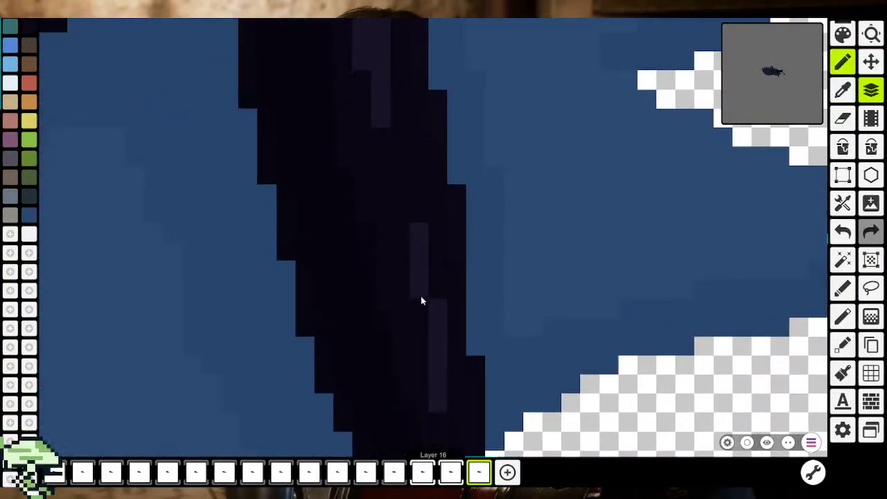
{"action": "scroll", "coordinate": [421, 298], "scroll_direction": "down", "scroll_amount": 1}
{"action": "scroll", "coordinate": [419, 307], "scroll_direction": "down", "scroll_amount": 2}
{"action": "scroll", "coordinate": [421, 312], "scroll_direction": "down", "scroll_amount": 1}
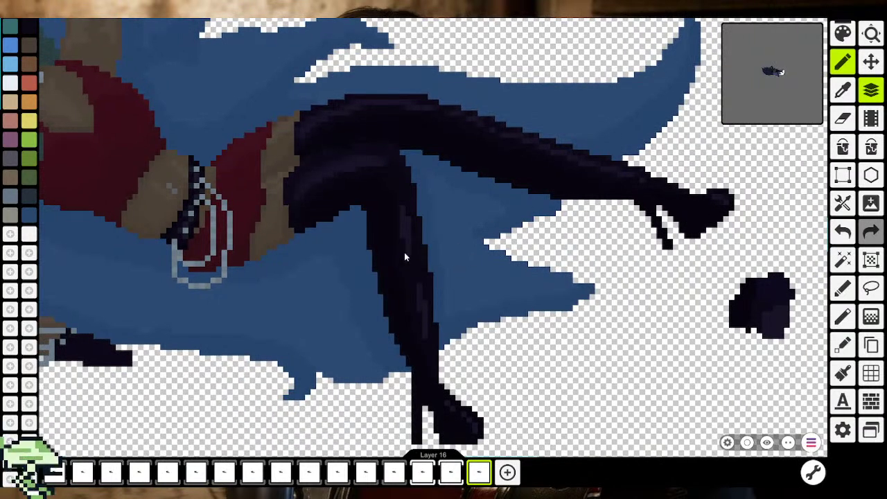
{"action": "scroll", "coordinate": [404, 255], "scroll_direction": "up", "scroll_amount": 2}
{"action": "scroll", "coordinate": [395, 204], "scroll_direction": "up", "scroll_amount": 2}
{"action": "scroll", "coordinate": [392, 200], "scroll_direction": "up", "scroll_amount": 2}
{"action": "scroll", "coordinate": [397, 173], "scroll_direction": "up", "scroll_amount": 2}
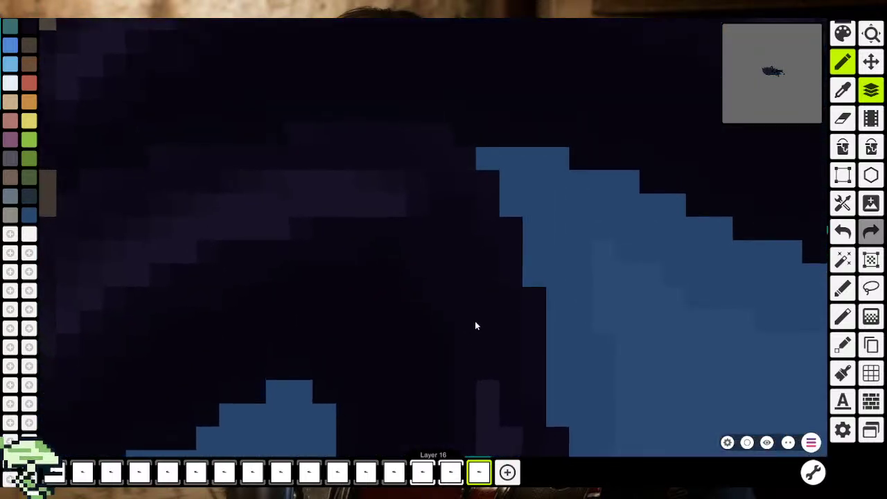
{"action": "left_click", "coordinate": [843, 90]}
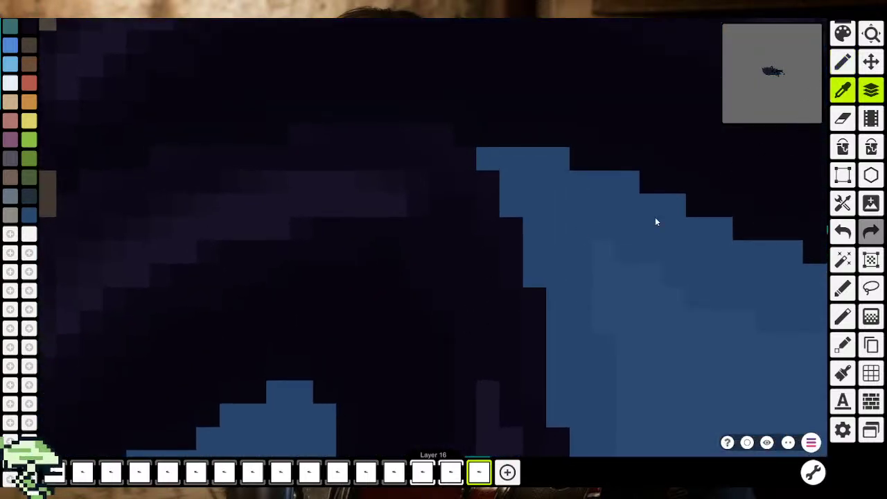
{"action": "left_click", "coordinate": [466, 325]}
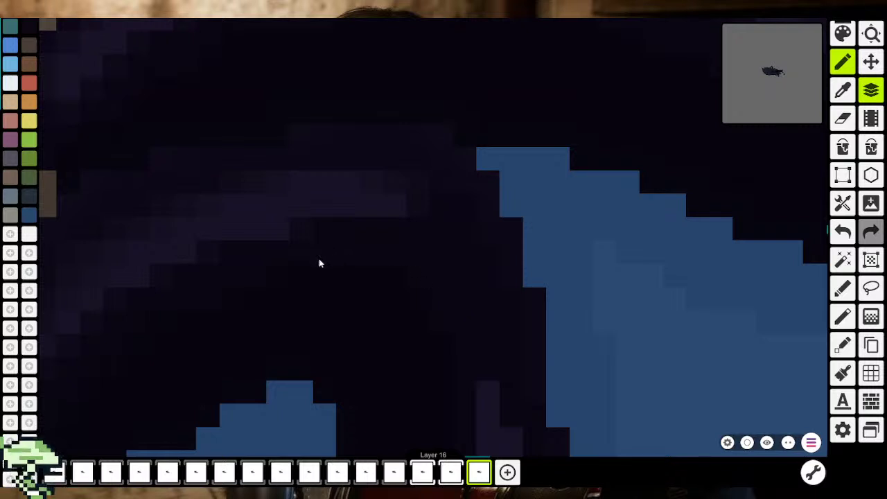
{"action": "left_click", "coordinate": [842, 90]}
{"action": "scroll", "coordinate": [485, 307], "scroll_direction": "up", "scroll_amount": 1}
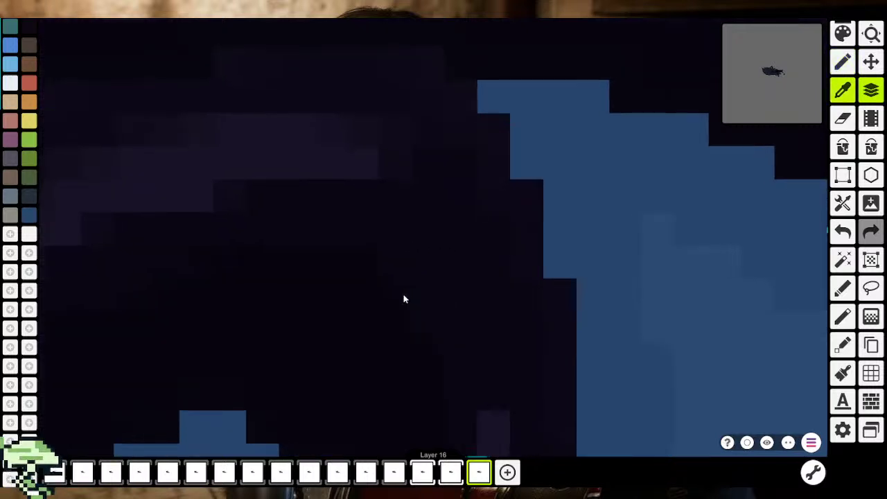
{"action": "left_click", "coordinate": [406, 303]}
Pan the close-up view across the boot and along its highlights
{"action": "scroll", "coordinate": [432, 244], "scroll_direction": "left", "scroll_amount": 4}
{"action": "scroll", "coordinate": [432, 243], "scroll_direction": "down", "scroll_amount": 2}
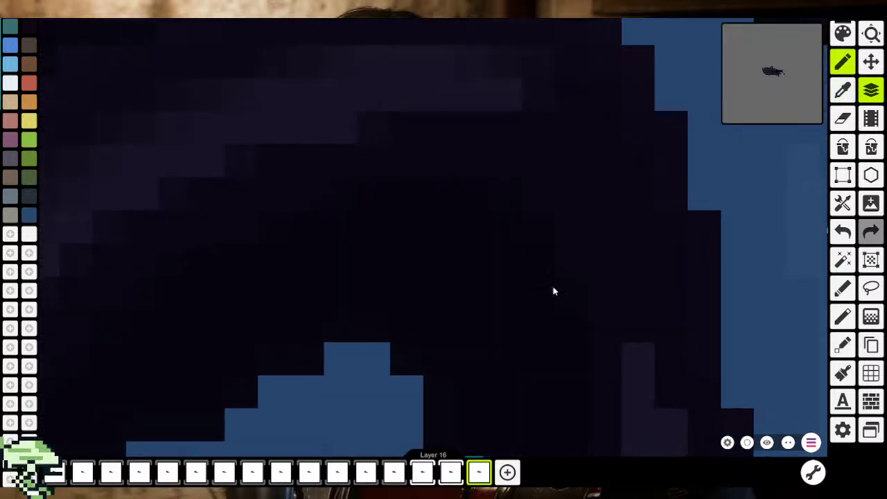
{"action": "scroll", "coordinate": [568, 326], "scroll_direction": "down", "scroll_amount": 1}
{"action": "scroll", "coordinate": [573, 347], "scroll_direction": "down", "scroll_amount": 1}
{"action": "scroll", "coordinate": [565, 341], "scroll_direction": "down", "scroll_amount": 1}
{"action": "scroll", "coordinate": [561, 339], "scroll_direction": "down", "scroll_amount": 1}
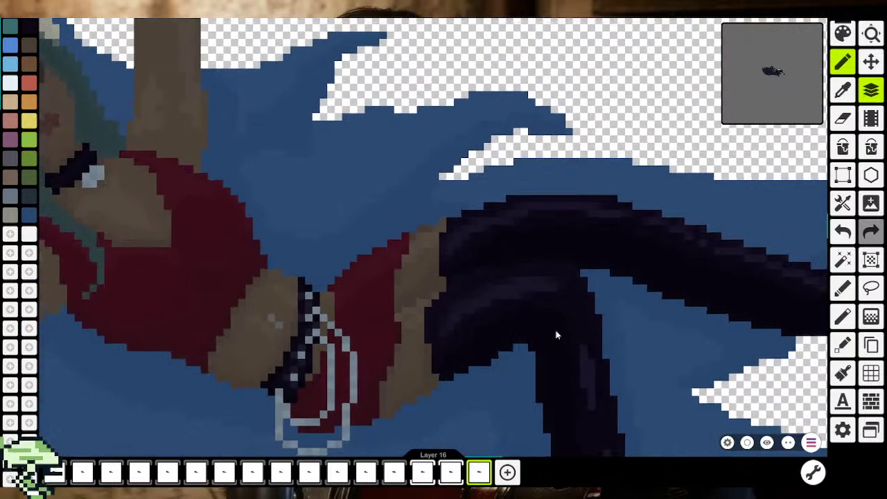
{"action": "scroll", "coordinate": [505, 241], "scroll_direction": "up", "scroll_amount": 1}
{"action": "scroll", "coordinate": [510, 250], "scroll_direction": "up", "scroll_amount": 1}
{"action": "scroll", "coordinate": [509, 255], "scroll_direction": "up", "scroll_amount": 1}
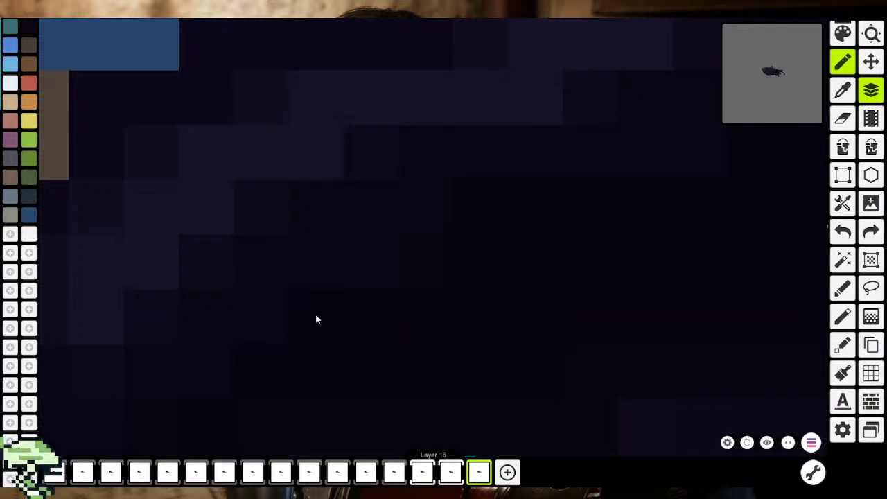
{"action": "left_click_drag", "start_coordinate": [313, 322], "coordinate": [333, 309]}
{"action": "mouse_move", "coordinate": [302, 362]}
{"action": "left_mouse_down"}
{"action": "mouse_move", "coordinate": [243, 425]}
{"action": "mouse_move", "coordinate": [434, 296]}
{"action": "left_mouse_up"}
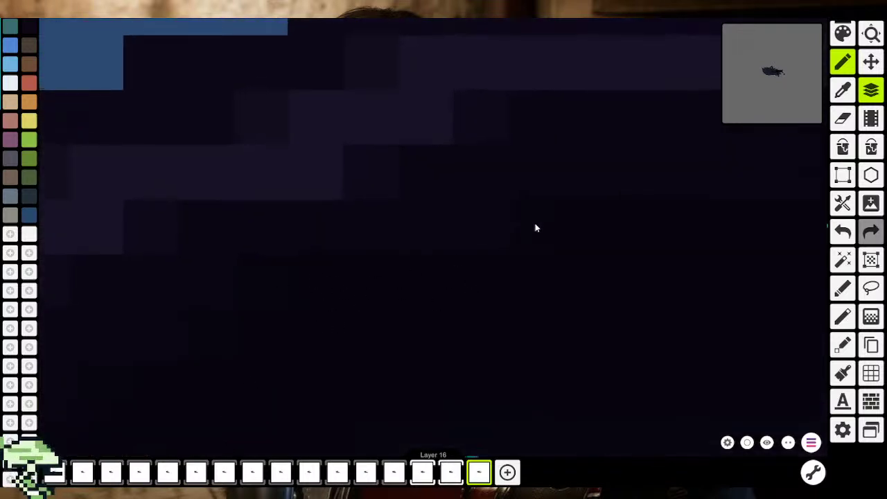
{"action": "mouse_move", "coordinate": [535, 228]}
{"action": "left_mouse_down"}
{"action": "mouse_move", "coordinate": [339, 293]}
{"action": "mouse_move", "coordinate": [550, 256]}
{"action": "mouse_move", "coordinate": [552, 289]}
{"action": "left_mouse_up"}
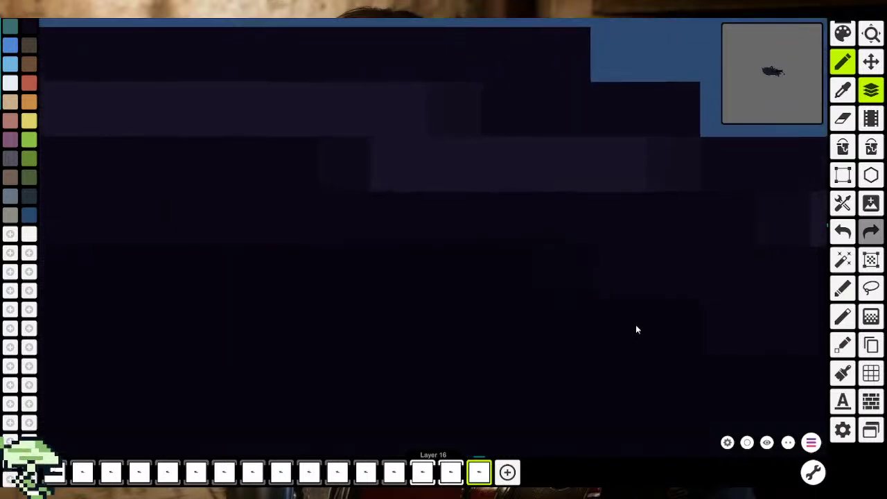
{"action": "left_click_drag", "start_coordinate": [636, 330], "coordinate": [431, 307]}
{"action": "left_click_drag", "start_coordinate": [590, 372], "coordinate": [373, 270]}
{"action": "left_click_drag", "start_coordinate": [511, 330], "coordinate": [366, 263]}
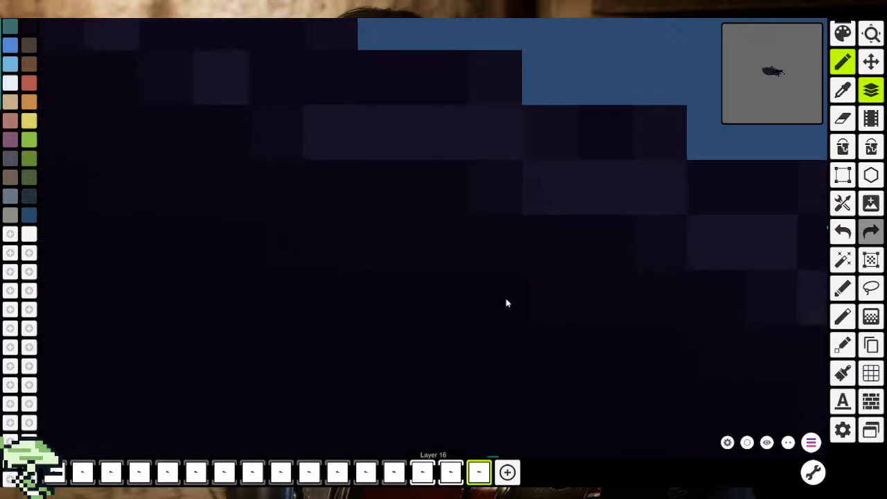
{"action": "mouse_move", "coordinate": [638, 347]}
{"action": "left_mouse_down"}
{"action": "mouse_move", "coordinate": [184, 194]}
{"action": "mouse_move", "coordinate": [309, 255]}
{"action": "left_mouse_up"}
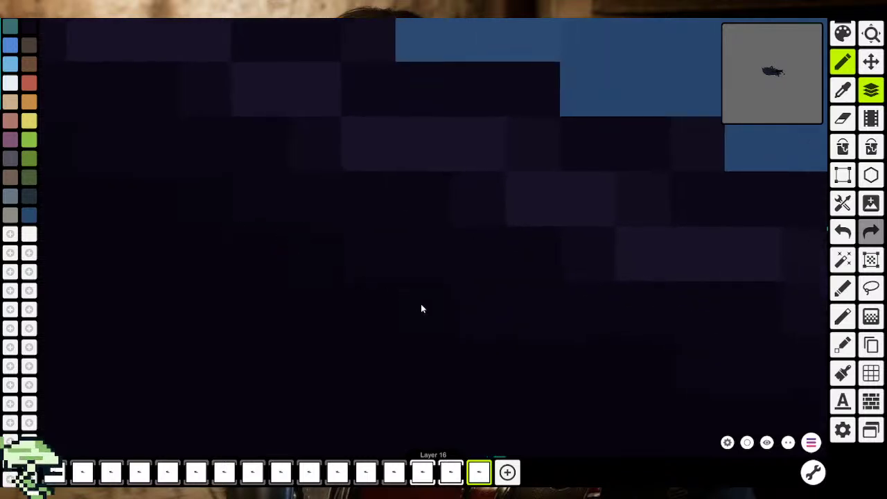
Pan over the blue cloth toward the drawing's edge and zoom out to the whole figure
{"action": "mouse_move", "coordinate": [632, 365]}
{"action": "left_mouse_down"}
{"action": "mouse_move", "coordinate": [271, 236]}
{"action": "mouse_move", "coordinate": [427, 285]}
{"action": "left_mouse_up"}
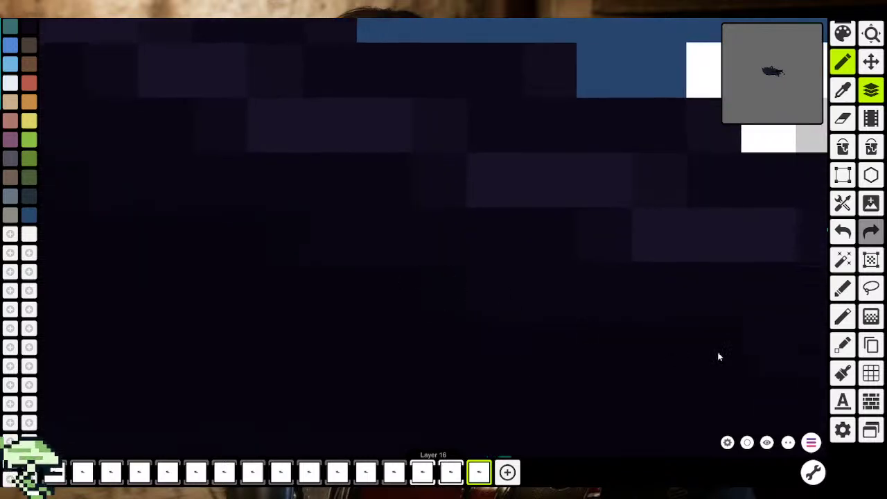
{"action": "left_click_drag", "start_coordinate": [719, 357], "coordinate": [390, 297]}
{"action": "left_click_drag", "start_coordinate": [693, 347], "coordinate": [501, 356]}
{"action": "left_click_drag", "start_coordinate": [603, 363], "coordinate": [175, 265]}
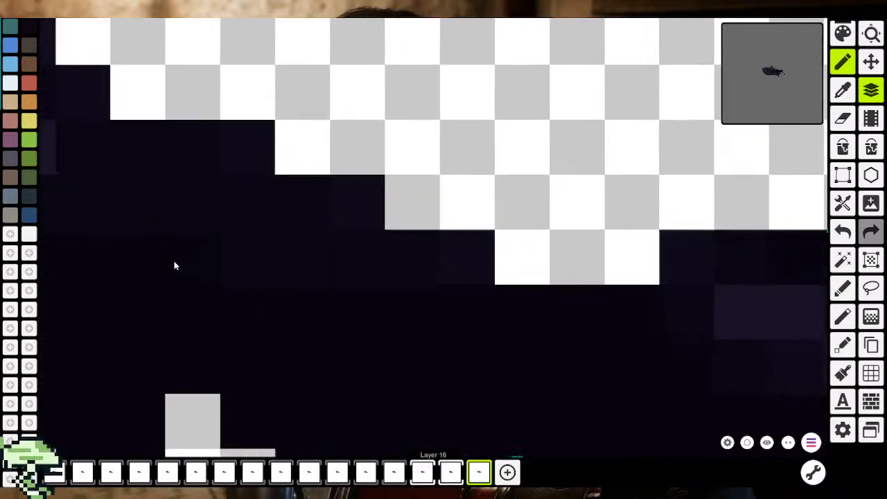
{"action": "scroll", "coordinate": [477, 311], "scroll_direction": "down", "scroll_amount": 3}
{"action": "scroll", "coordinate": [464, 313], "scroll_direction": "down", "scroll_amount": 3}
{"action": "scroll", "coordinate": [357, 310], "scroll_direction": "down", "scroll_amount": 3}
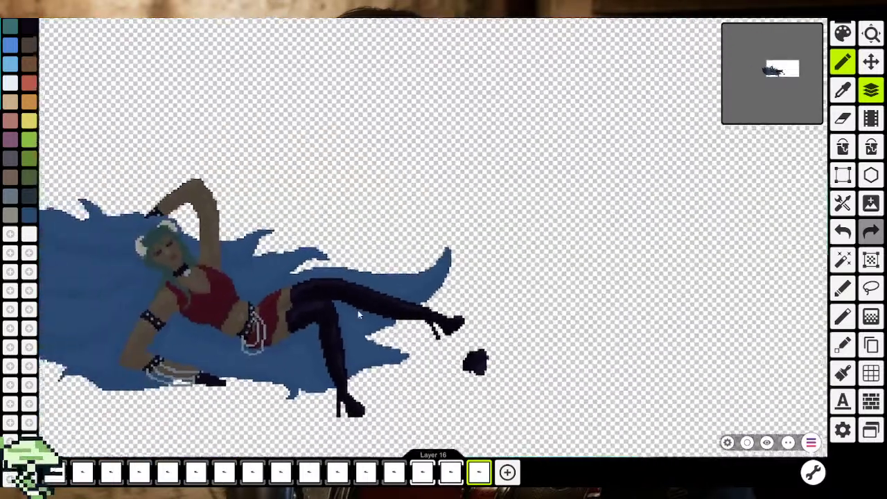
{"action": "left_click_drag", "start_coordinate": [357, 310], "coordinate": [652, 293]}
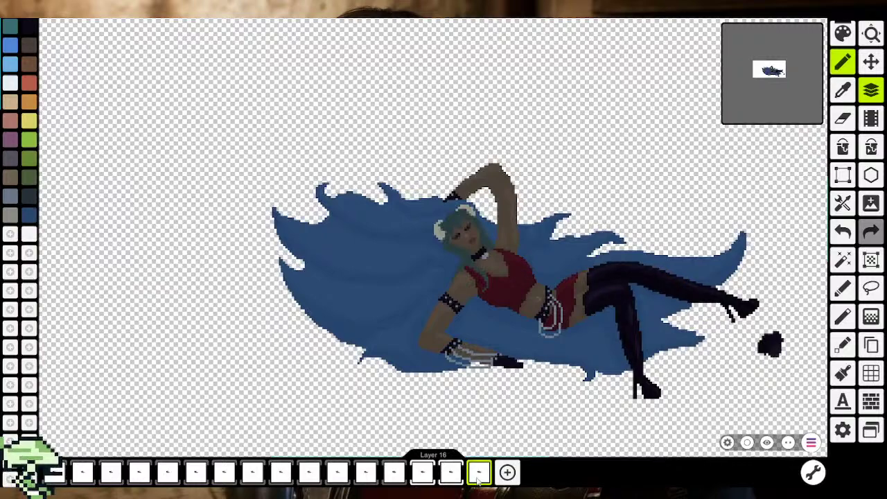
{"action": "scroll", "coordinate": [478, 478], "scroll_direction": "up", "scroll_amount": 1}
{"action": "scroll", "coordinate": [475, 464], "scroll_direction": "up", "scroll_amount": 1}
{"action": "scroll", "coordinate": [469, 446], "scroll_direction": "up", "scroll_amount": 1}
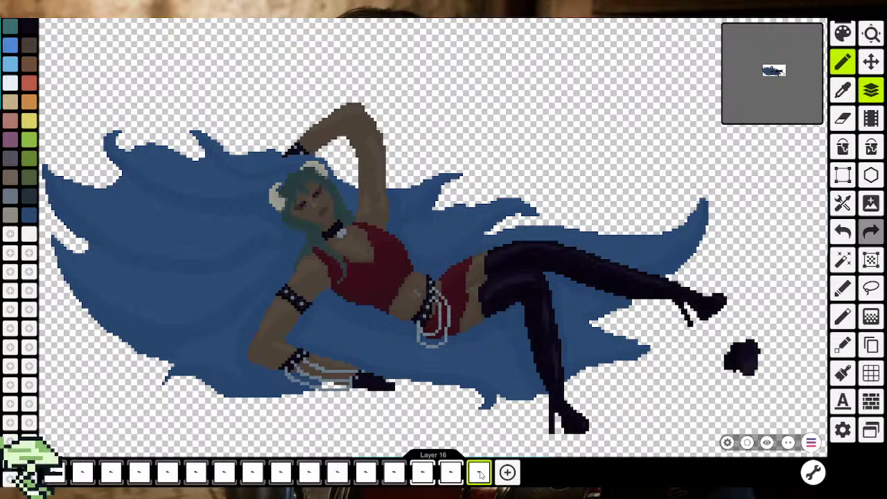
{"action": "left_click_drag", "start_coordinate": [541, 373], "coordinate": [472, 411]}
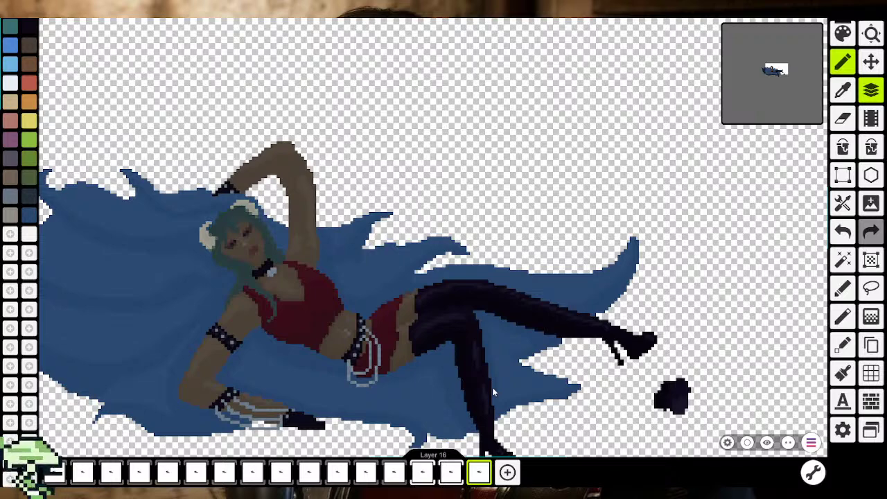
{"action": "scroll", "coordinate": [487, 277], "scroll_direction": "down", "scroll_amount": 1}
{"action": "scroll", "coordinate": [498, 279], "scroll_direction": "down", "scroll_amount": 3}
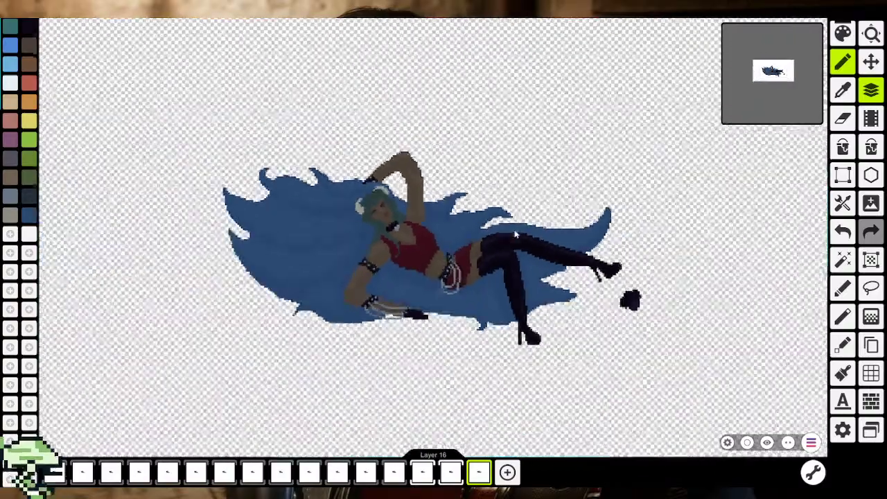
{"action": "scroll", "coordinate": [514, 280], "scroll_direction": "down", "scroll_amount": 1}
{"action": "scroll", "coordinate": [506, 287], "scroll_direction": "down", "scroll_amount": 2}
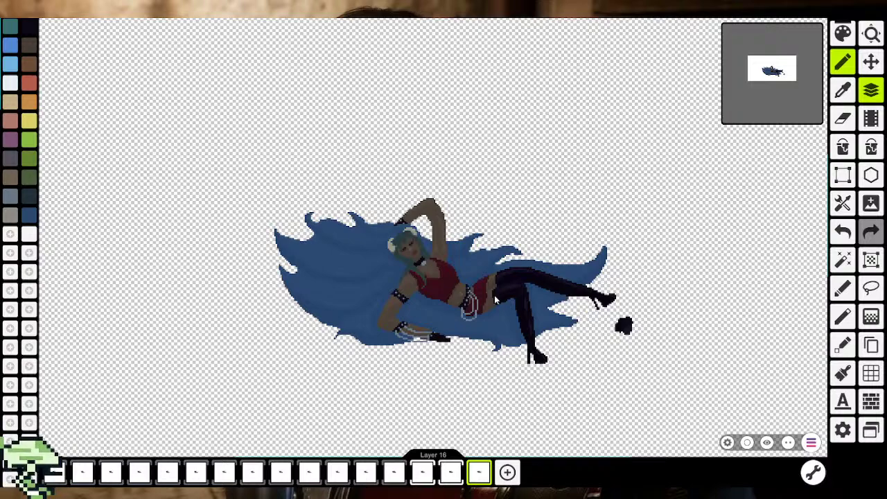
{"action": "scroll", "coordinate": [495, 300], "scroll_direction": "down", "scroll_amount": 1}
{"action": "scroll", "coordinate": [483, 284], "scroll_direction": "down", "scroll_amount": 1}
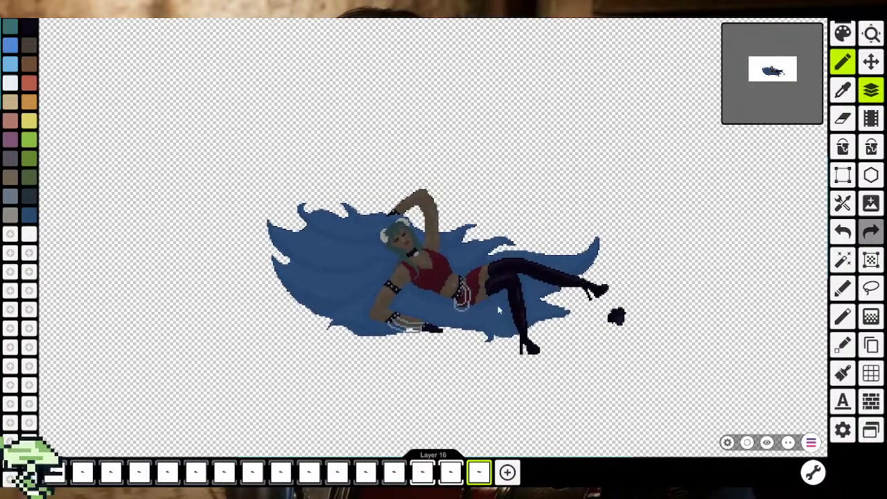
{"action": "scroll", "coordinate": [557, 319], "scroll_direction": "up", "scroll_amount": 1}
{"action": "scroll", "coordinate": [558, 319], "scroll_direction": "up", "scroll_amount": 2}
{"action": "scroll", "coordinate": [559, 319], "scroll_direction": "up", "scroll_amount": 2}
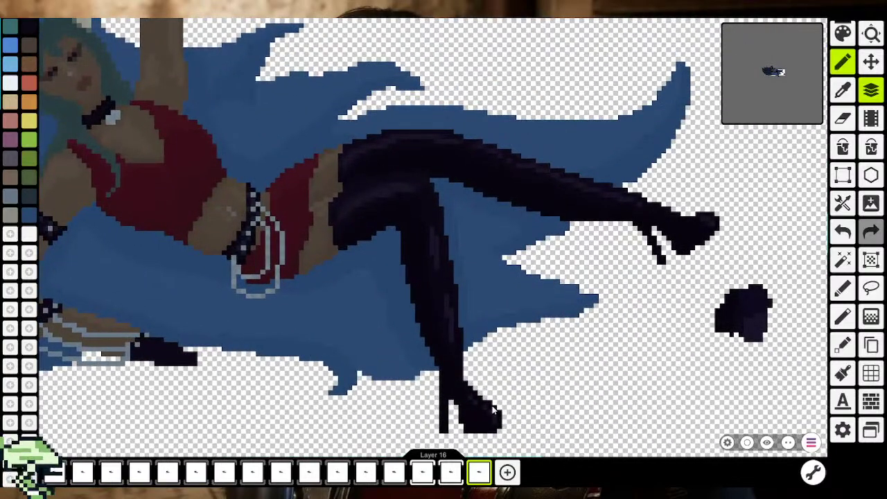
{"action": "scroll", "coordinate": [494, 409], "scroll_direction": "down", "scroll_amount": 2}
{"action": "scroll", "coordinate": [494, 409], "scroll_direction": "down", "scroll_amount": 1}
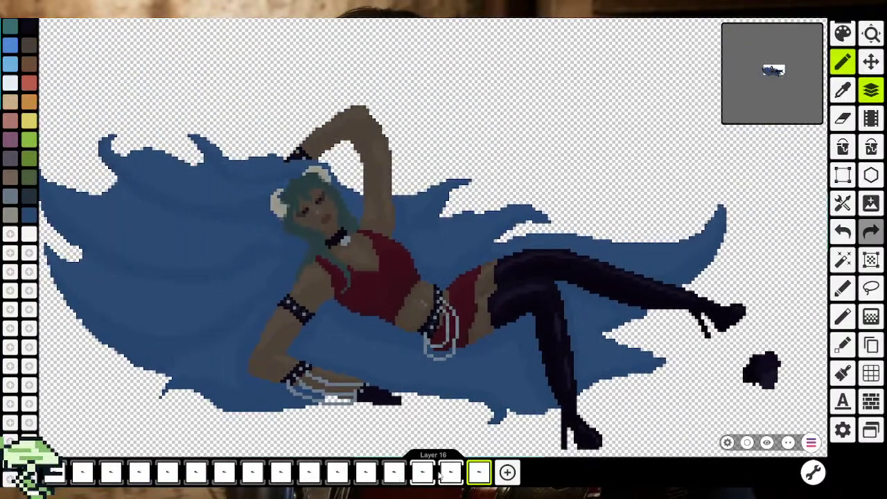
{"action": "key", "text": "ctrl+z"}
{"action": "key", "text": "ctrl+shift+z"}
{"action": "key", "text": "ctrl+z"}
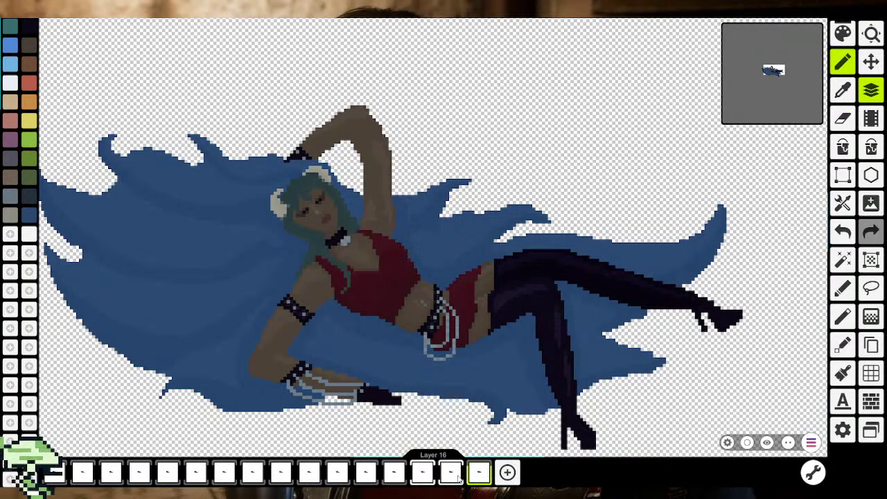
{"action": "left_click", "coordinate": [451, 474]}
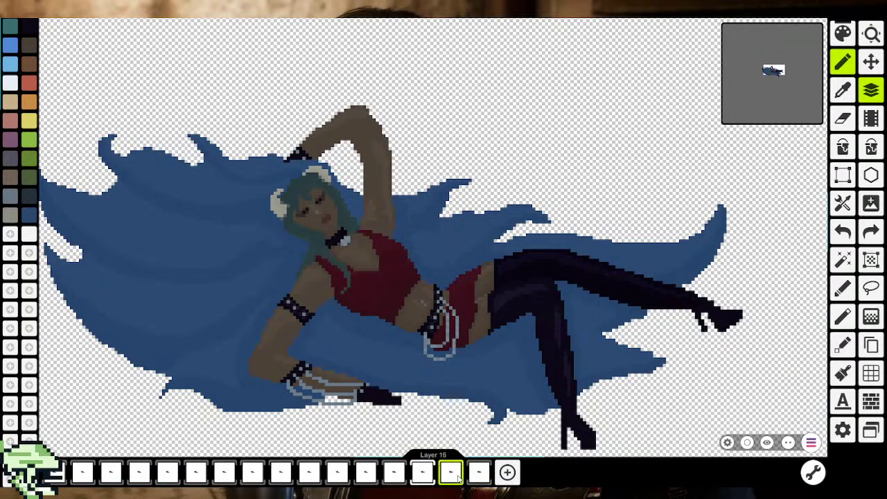
{"action": "left_click", "coordinate": [423, 473]}
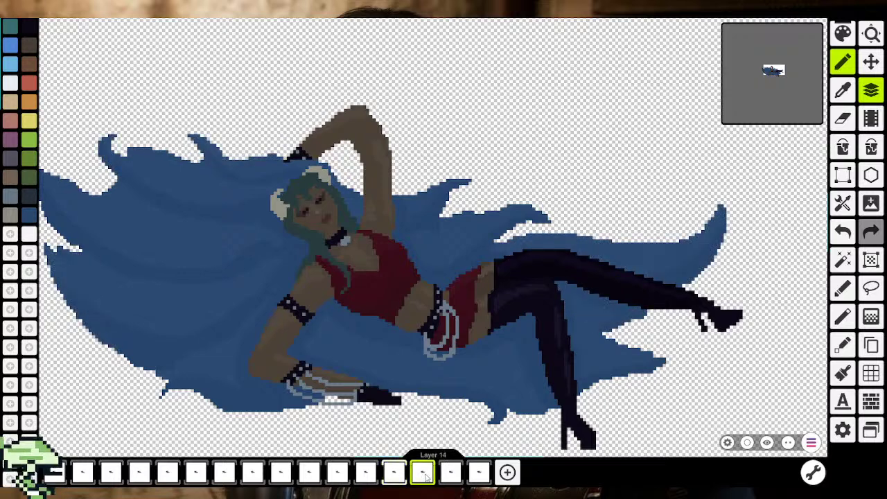
{"action": "left_click", "coordinate": [366, 473]}
{"action": "left_click", "coordinate": [394, 474]}
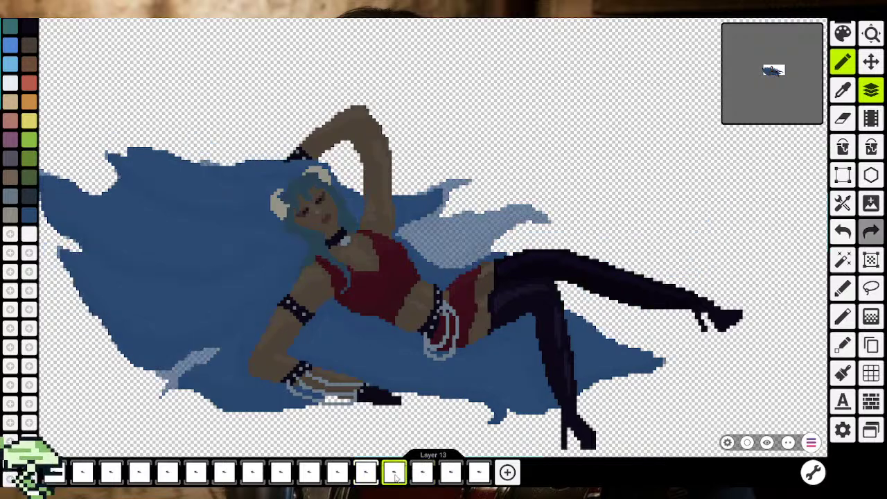
{"action": "left_click", "coordinate": [394, 474]}
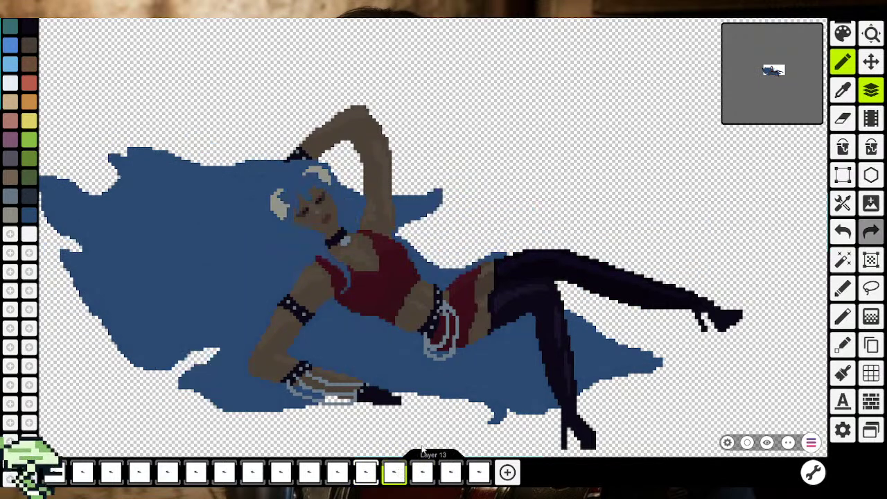
{"action": "scroll", "coordinate": [458, 381], "scroll_direction": "down", "scroll_amount": 2}
{"action": "left_click_drag", "start_coordinate": [458, 376], "coordinate": [490, 339]}
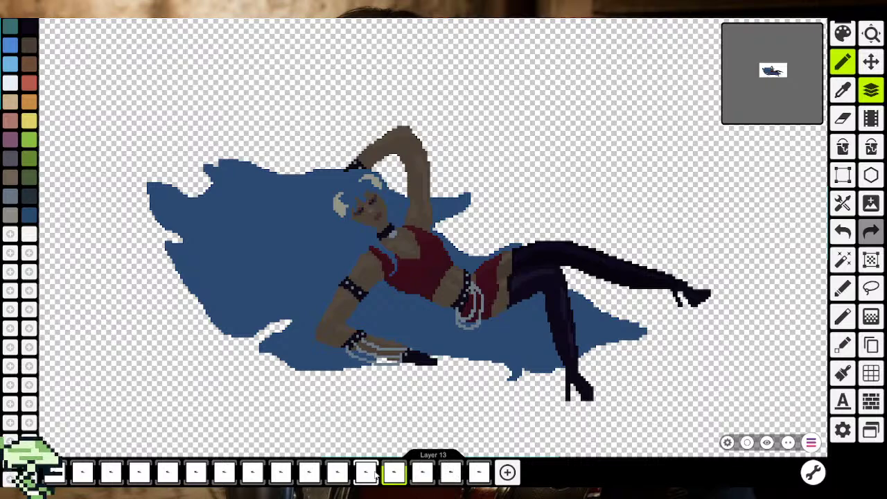
{"action": "left_click", "coordinate": [375, 474]}
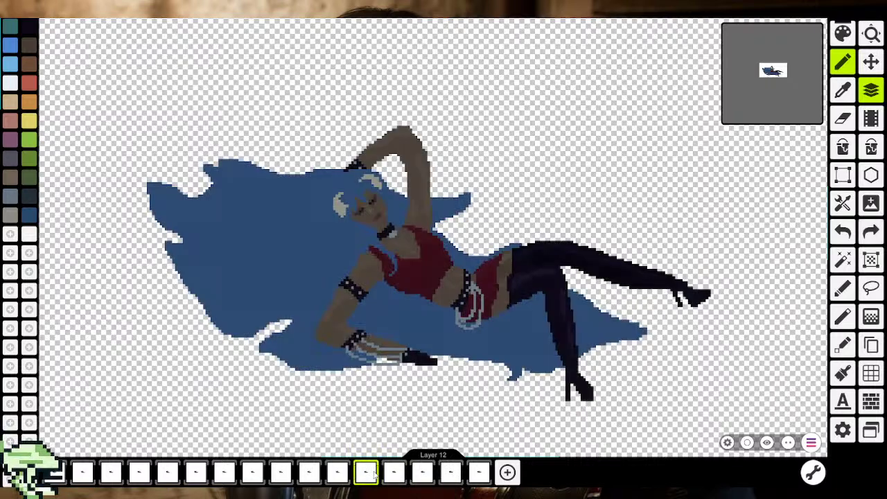
{"action": "left_click", "coordinate": [478, 473]}
{"action": "scroll", "coordinate": [487, 407], "scroll_direction": "down", "scroll_amount": 1}
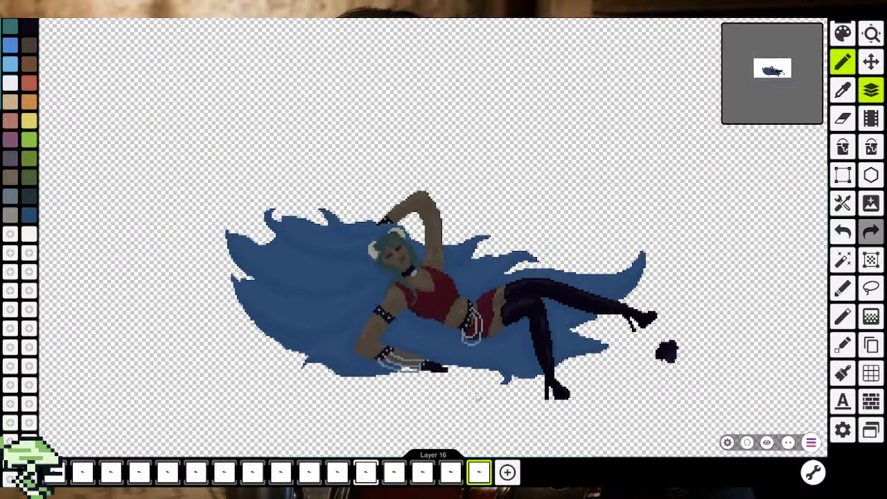
{"action": "scroll", "coordinate": [484, 385], "scroll_direction": "down", "scroll_amount": 1}
{"action": "scroll", "coordinate": [487, 380], "scroll_direction": "down", "scroll_amount": 1}
{"action": "scroll", "coordinate": [487, 380], "scroll_direction": "down", "scroll_amount": 1}
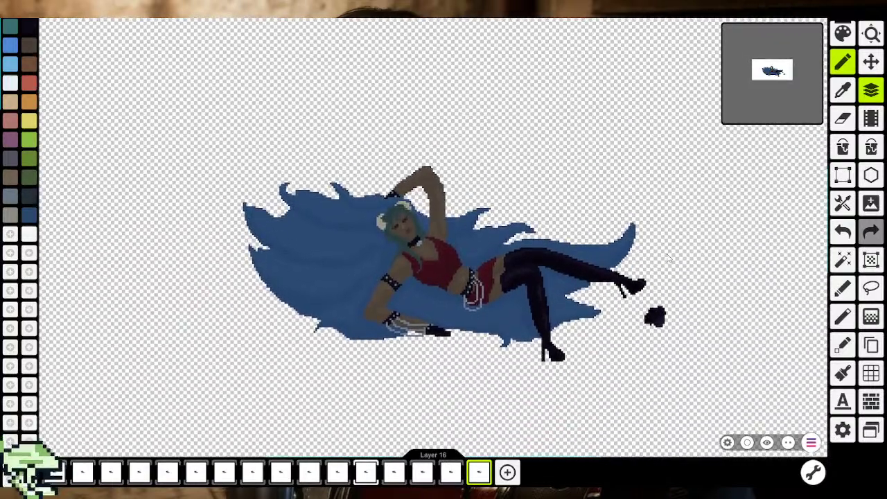
{"action": "left_click", "coordinate": [843, 175]}
{"action": "mouse_move", "coordinate": [204, 150]}
{"action": "left_mouse_down"}
{"action": "mouse_move", "coordinate": [649, 405]}
{"action": "mouse_move", "coordinate": [718, 411]}
{"action": "left_mouse_up"}
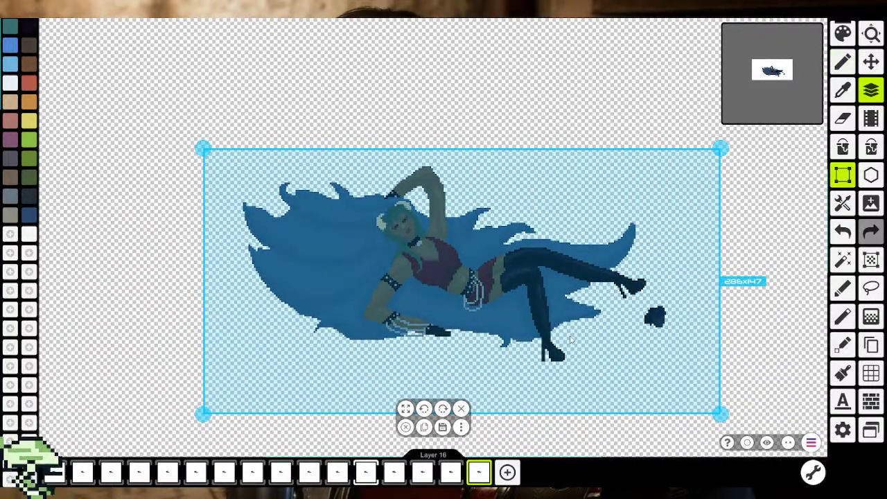
{"action": "left_click_drag", "start_coordinate": [538, 319], "coordinate": [523, 485]}
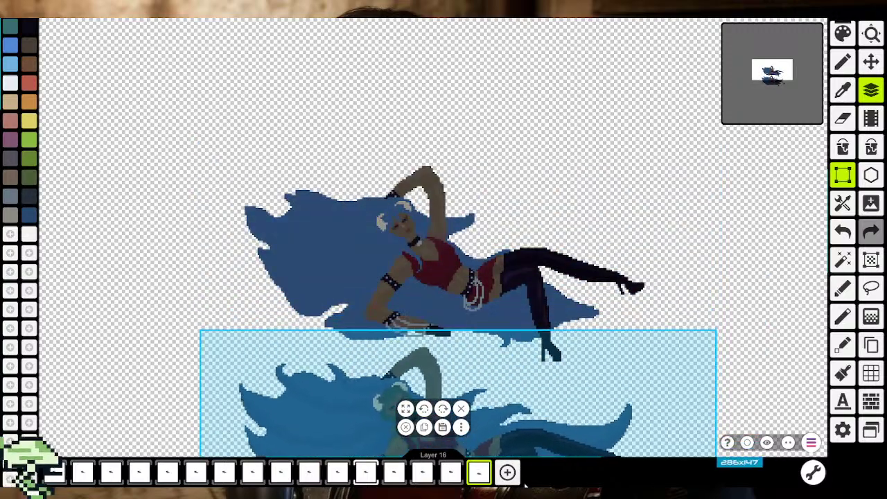
{"action": "scroll", "coordinate": [561, 127], "scroll_direction": "down", "scroll_amount": 2}
{"action": "left_click_drag", "start_coordinate": [560, 127], "coordinate": [546, 164]}
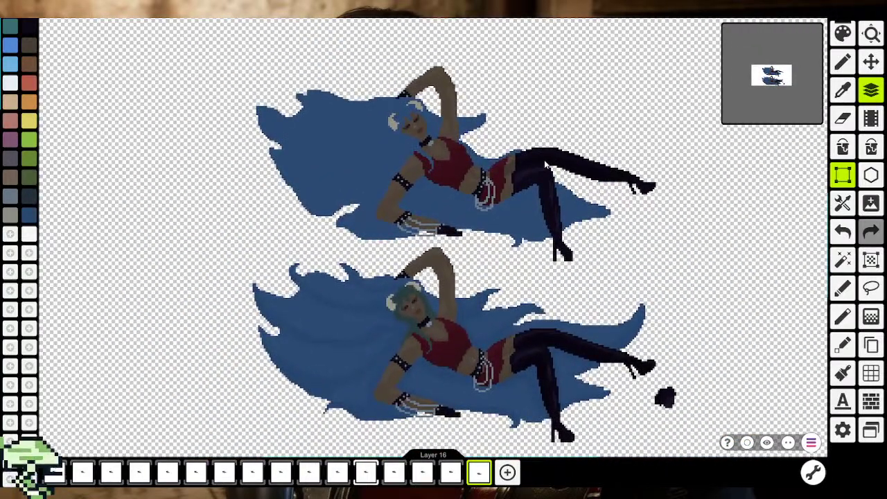
{"action": "left_click_drag", "start_coordinate": [554, 220], "coordinate": [548, 206]}
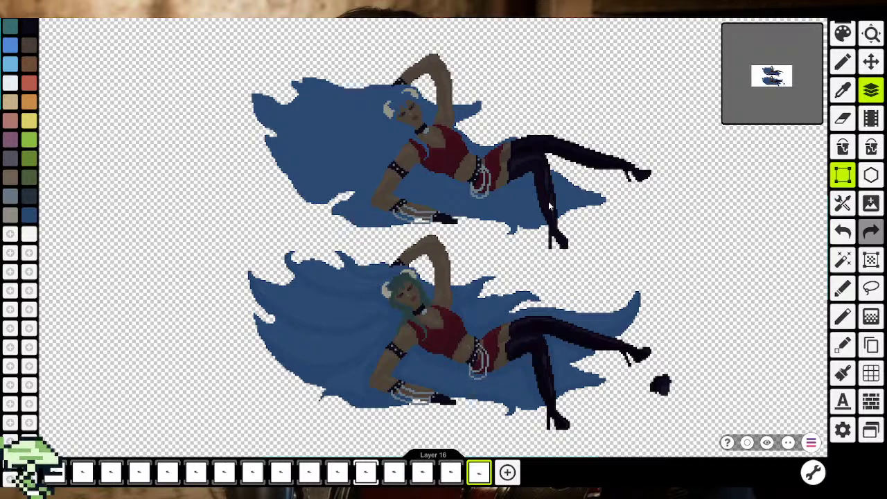
{"action": "left_click_drag", "start_coordinate": [548, 201], "coordinate": [549, 207]}
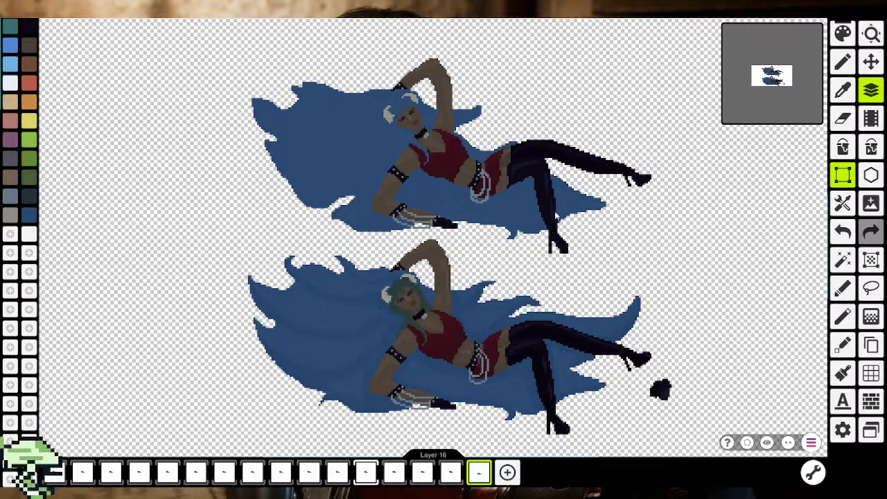
{"action": "scroll", "coordinate": [550, 207], "scroll_direction": "down", "scroll_amount": 5}
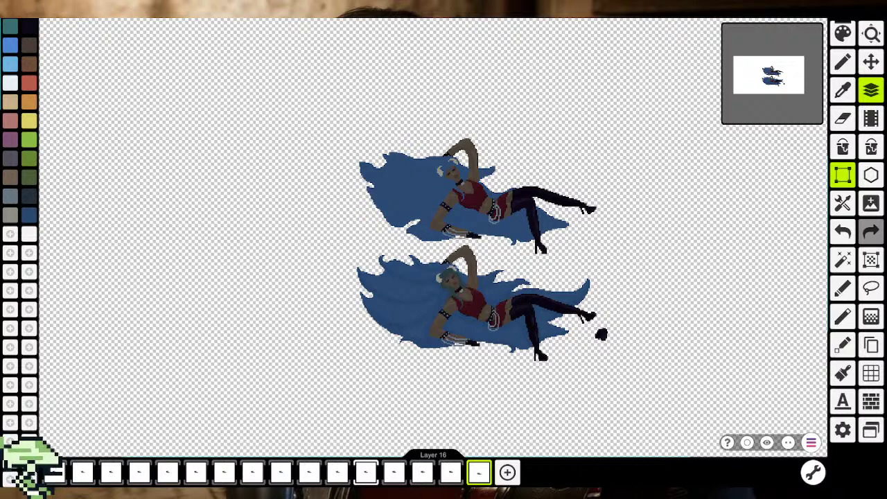
{"action": "key", "text": "ctrl+z"}
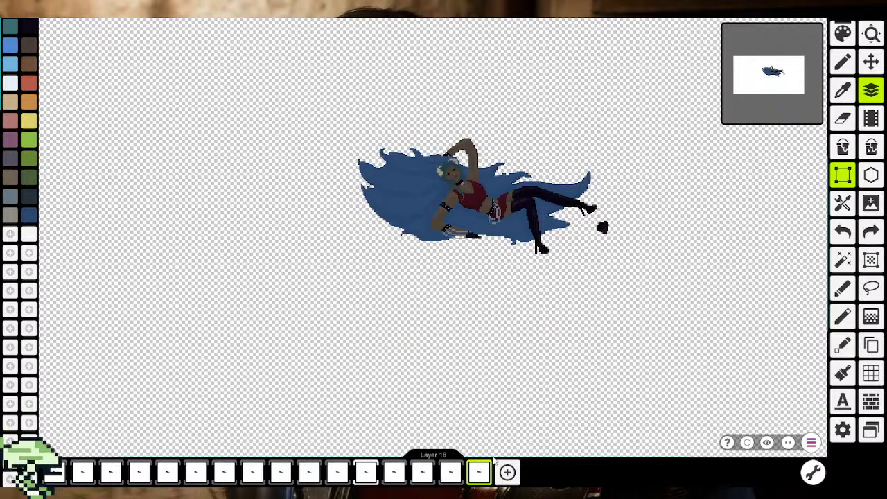
{"action": "left_click", "coordinate": [483, 474]}
{"action": "left_click", "coordinate": [483, 474]}
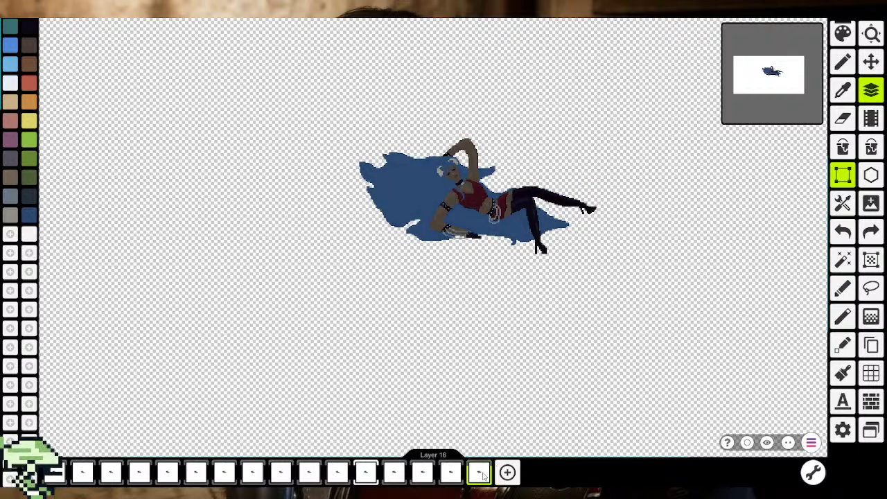